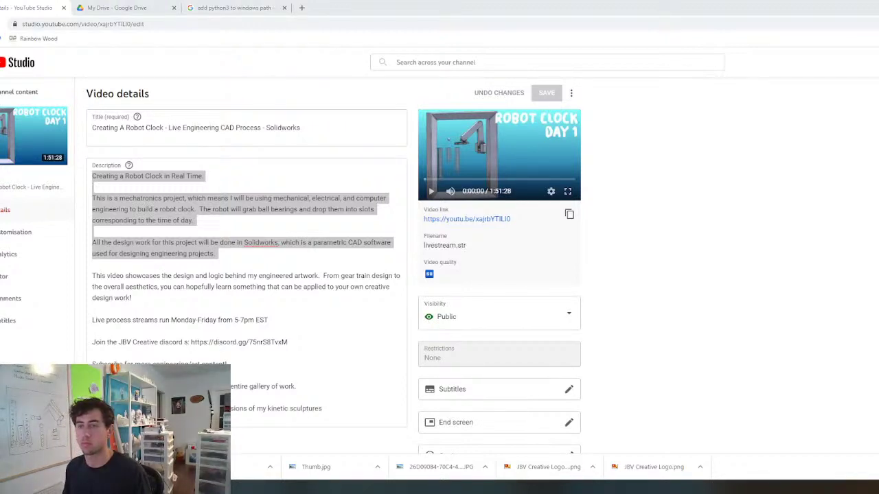
Switch to the RoCl_Assembly in SOLIDWORKS and swing the robot arm by its upright link
key("alt+Tab")
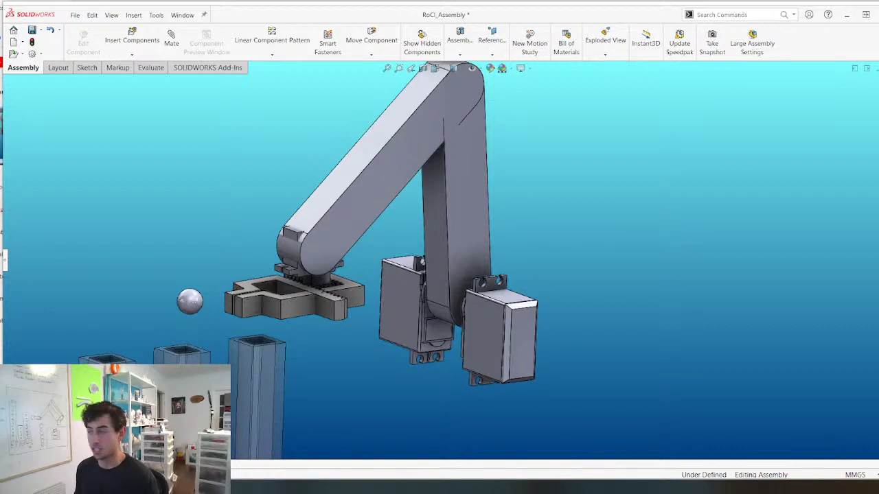
scroll(377, 396, "up", 3)
middle_click_drag(386, 358, 438, 291)
scroll(462, 256, "down", 3)
left_click_drag(440, 169, 422, 206)
middle_click_drag(439, 332, 465, 318)
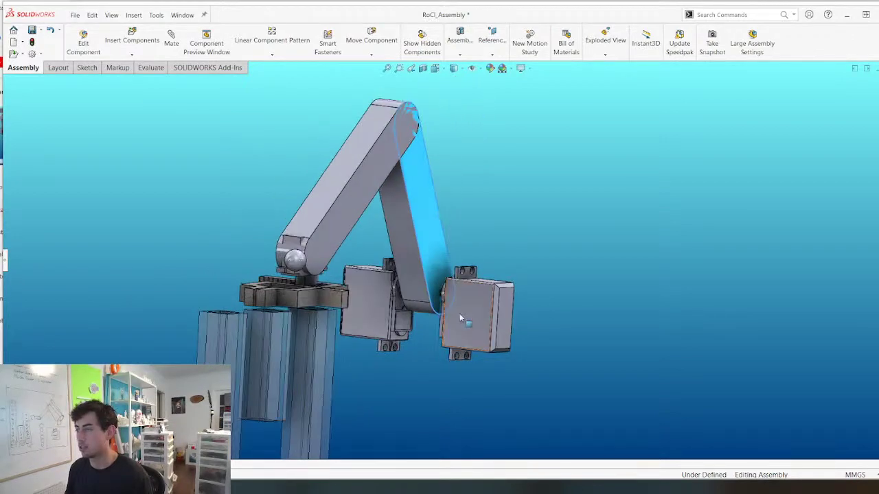
Raise the robot arm's forearm so the gripper sits higher above the number stacks
scroll(477, 314, "down", 4)
left_click(473, 311)
scroll(473, 311, "up", 4)
middle_click_drag(382, 314, 339, 317)
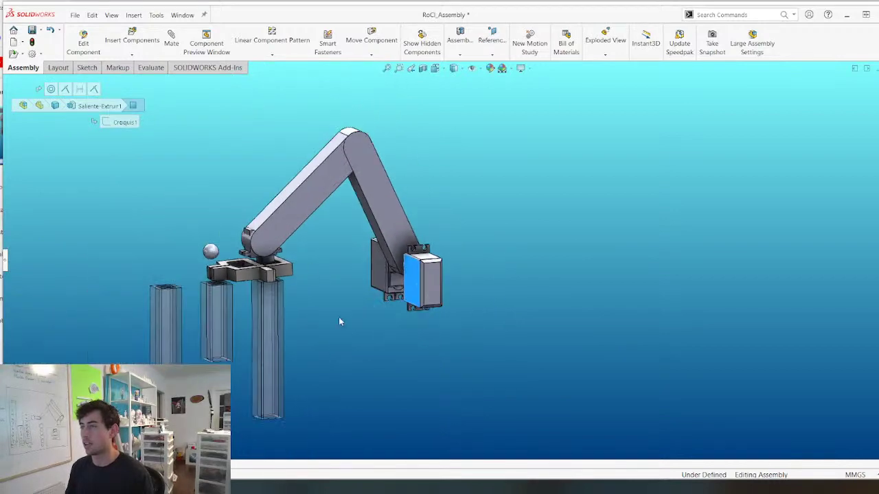
scroll(314, 234, "down", 4)
left_click_drag(313, 234, 314, 170)
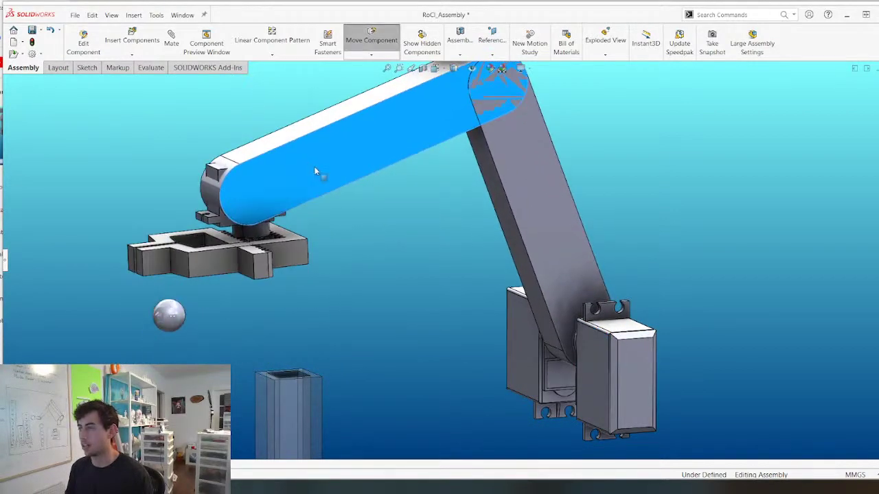
Examine the base servos, the gripper and the loose ball above the number stacks
left_click(526, 349)
middle_click_drag(455, 332, 417, 268)
scroll(462, 333, "up", 4)
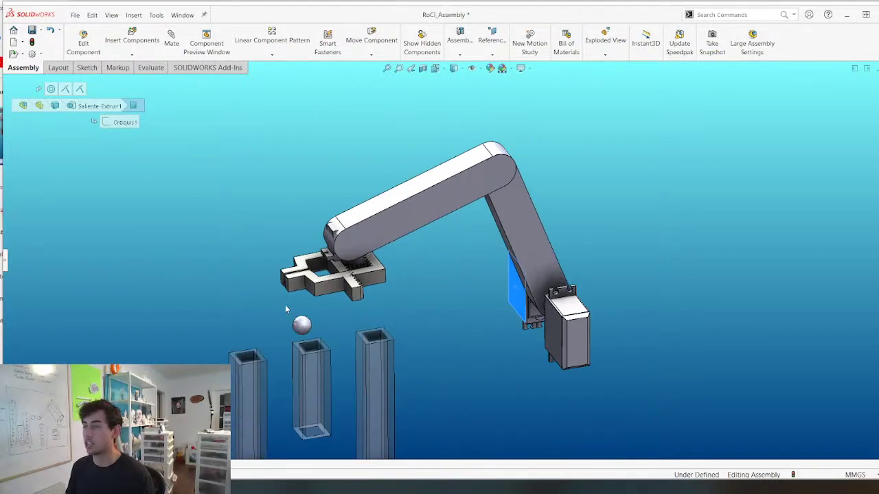
middle_click_drag(287, 309, 300, 314)
scroll(330, 336, "down", 3)
left_click(313, 291)
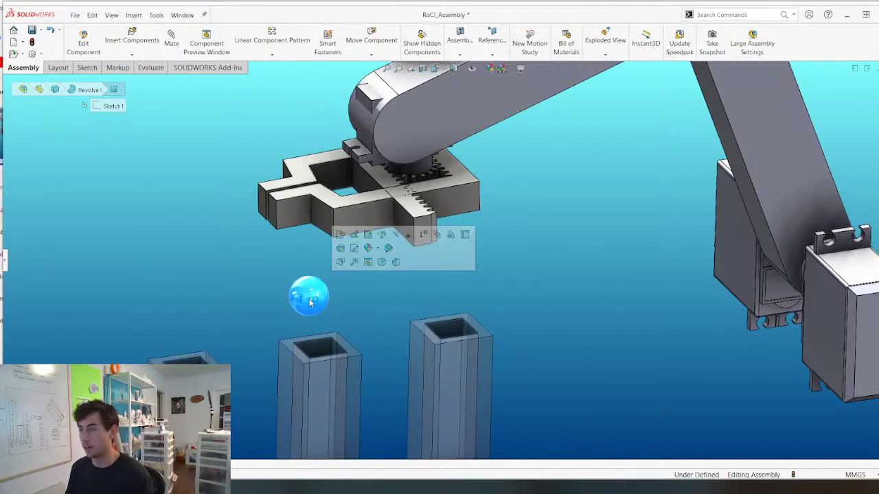
scroll(451, 322, "up", 3)
scroll(428, 384, "up", 3)
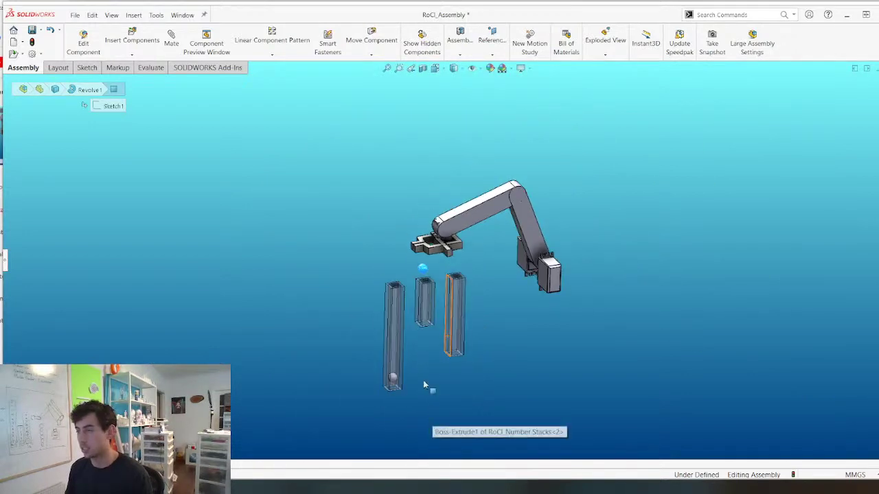
Move the loose ball above the stack nearest the arm's base, and reposition the other ball inside the longest stack
middle_click_drag(428, 385, 418, 249)
scroll(438, 352, "down", 5)
middle_click_drag(440, 352, 397, 230)
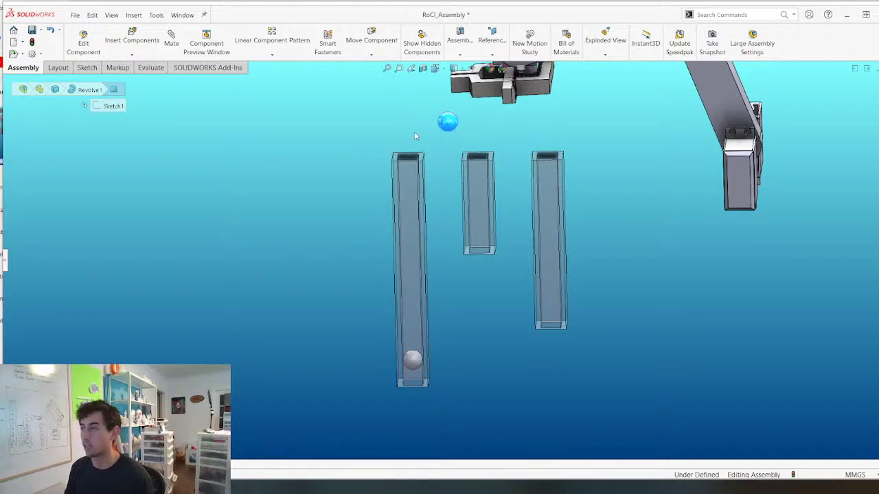
scroll(425, 237, "up", 3)
scroll(566, 181, "down", 3)
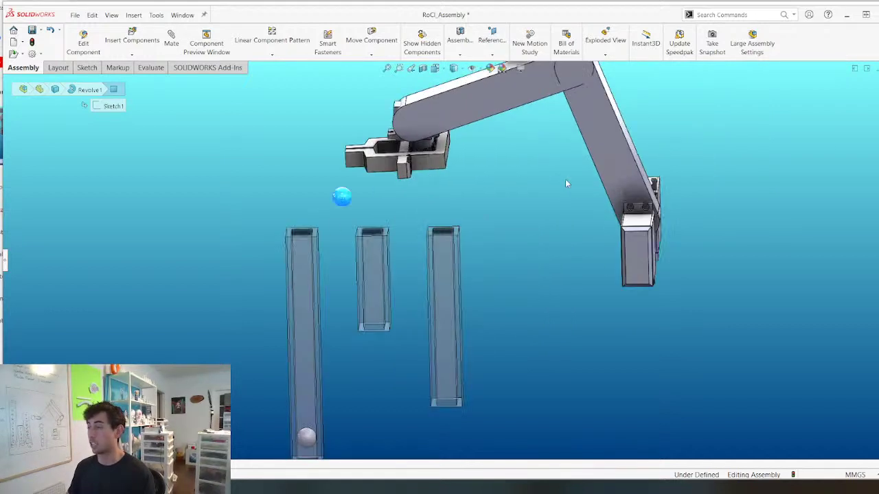
scroll(453, 234, "up", 3)
scroll(199, 301, "down", 1)
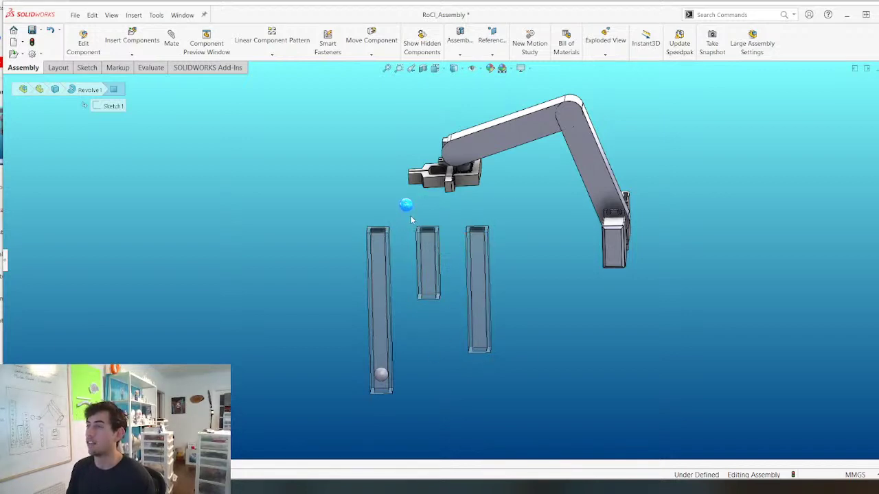
mouse_move(407, 206)
left_mouse_down()
mouse_move(456, 199)
mouse_move(474, 226)
mouse_move(476, 214)
left_mouse_up()
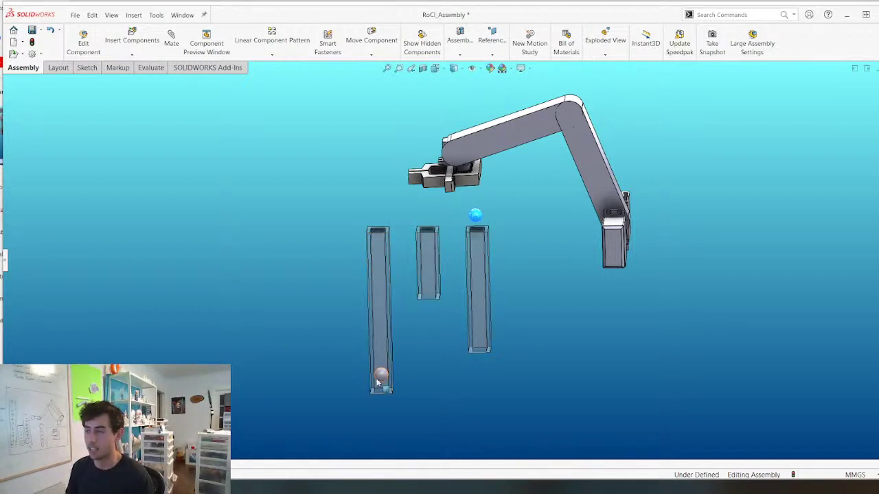
left_click_drag(377, 378, 402, 300)
scroll(295, 240, "up", 3)
middle_click_drag(295, 239, 417, 235)
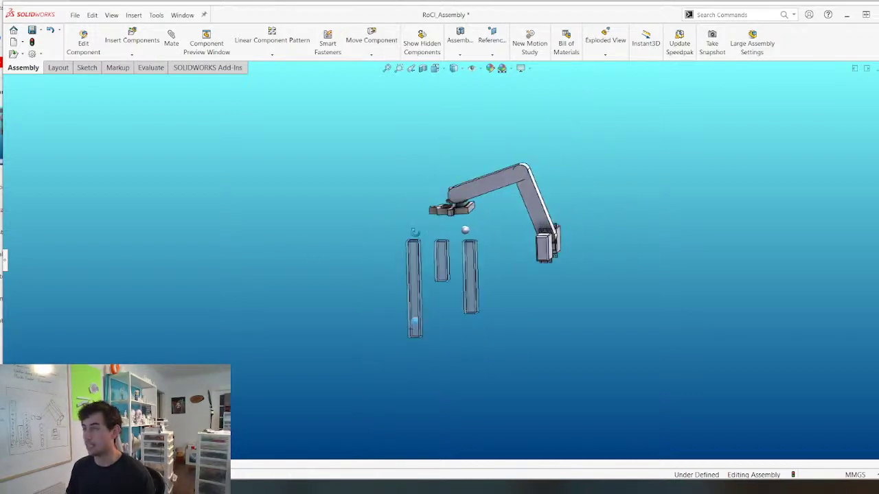
Show the hidden outer frame around the robot arm and the number stacks
key("shift+Tab")
middle_click_drag(585, 248, 375, 323)
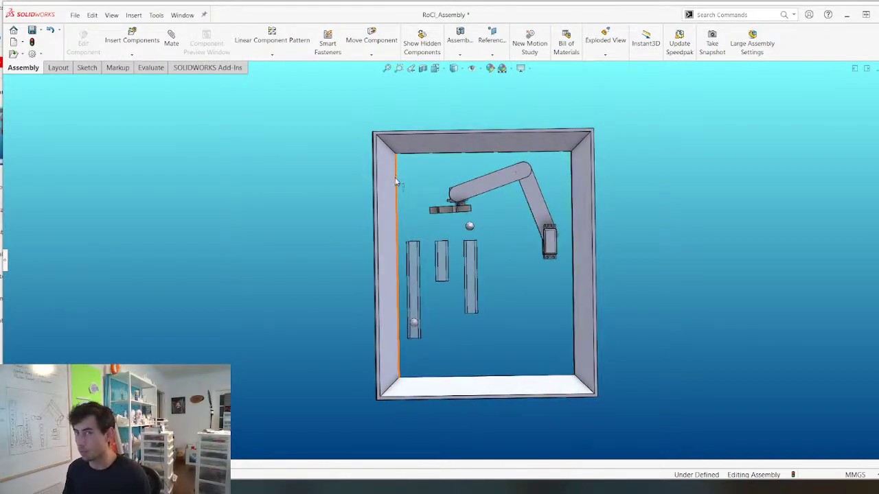
middle_click_drag(355, 227, 336, 188)
middle_click_drag(190, 324, 262, 309)
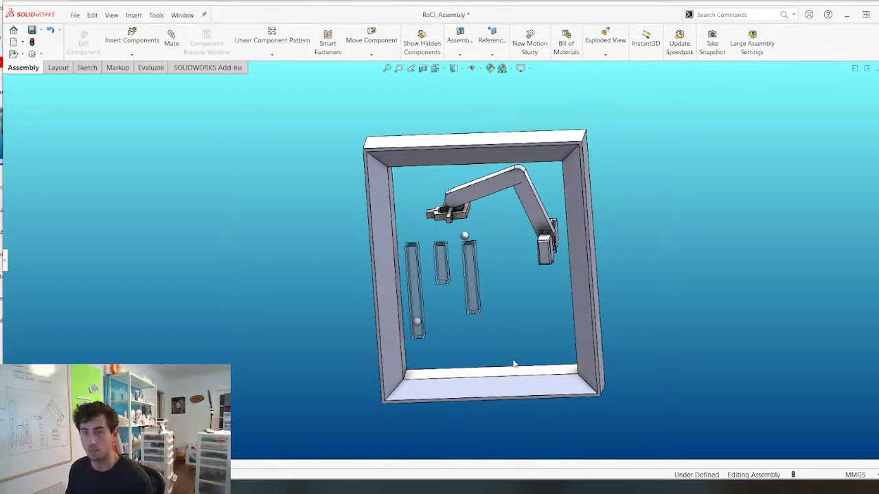
middle_click_drag(216, 304, 241, 232)
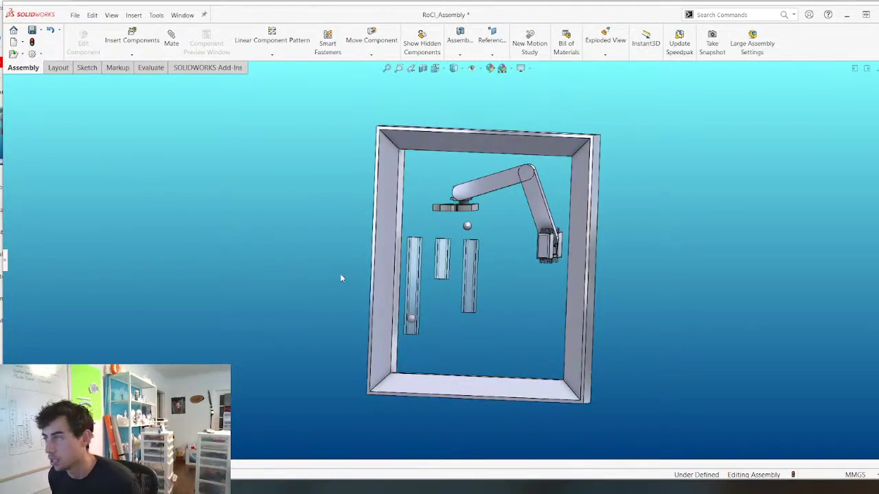
middle_click_drag(341, 278, 364, 283)
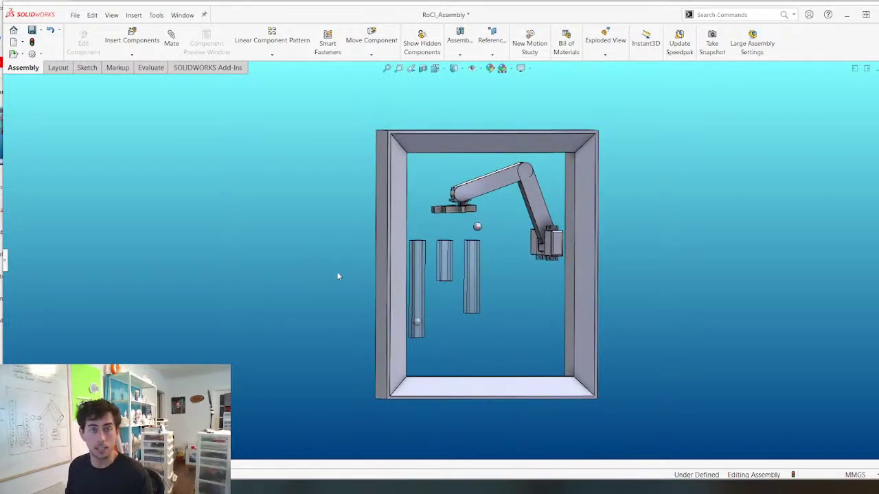
middle_click_drag(363, 320, 386, 308)
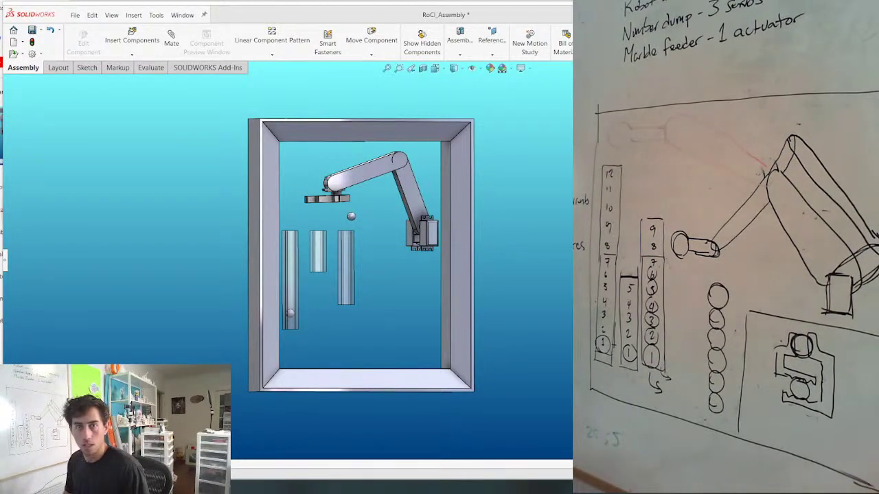
Examine how the robot arm, gripper, balls and number stacks are laid out inside the frame
middle_click_drag(284, 195, 291, 236)
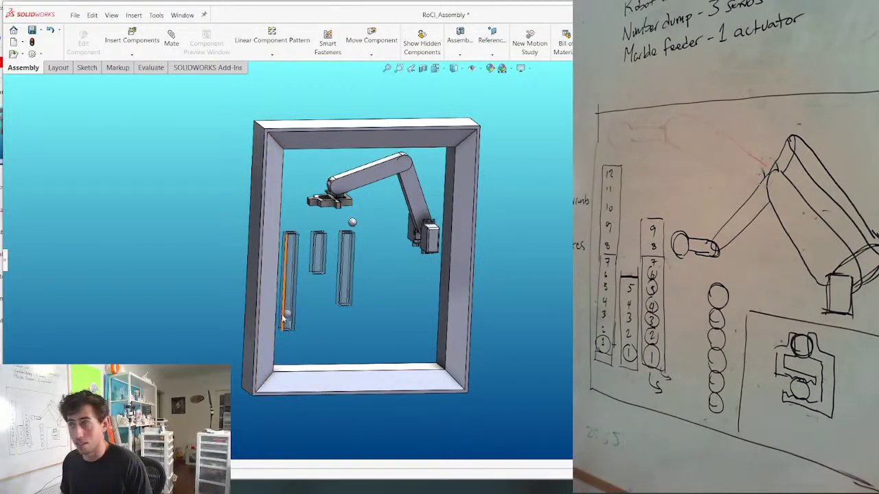
middle_click_drag(385, 309, 408, 302)
scroll(389, 208, "down", 5)
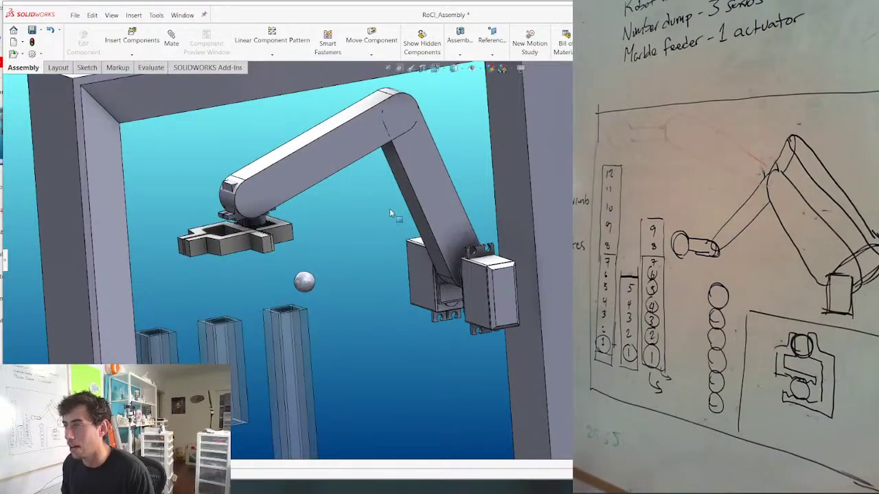
middle_click_drag(389, 208, 366, 192)
scroll(186, 222, "up", 4)
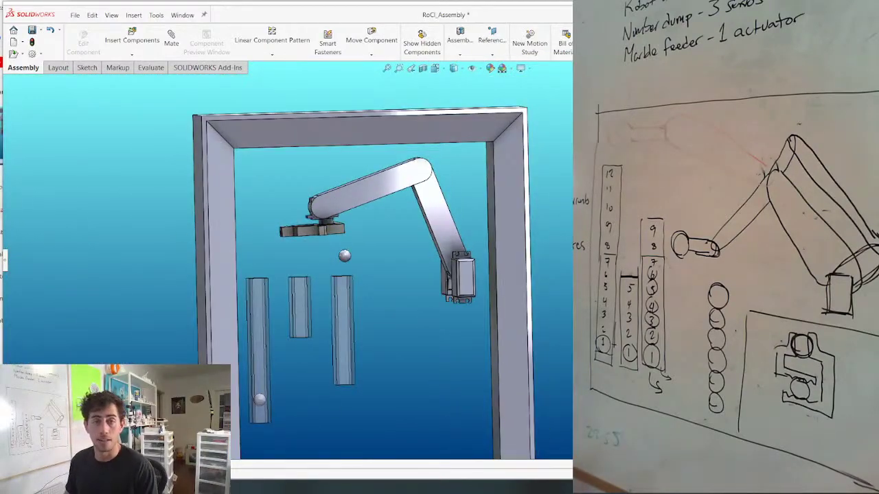
scroll(181, 235, "up", 2)
scroll(247, 296, "down", 3)
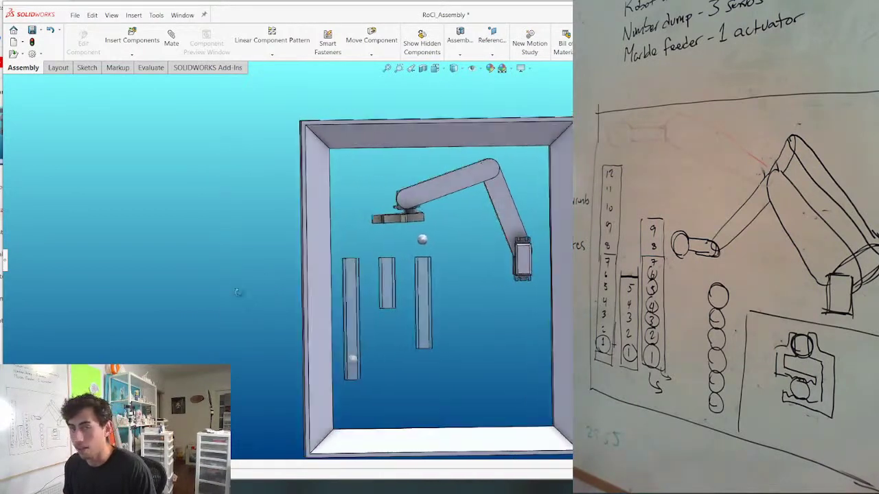
middle_click_drag(238, 292, 259, 296)
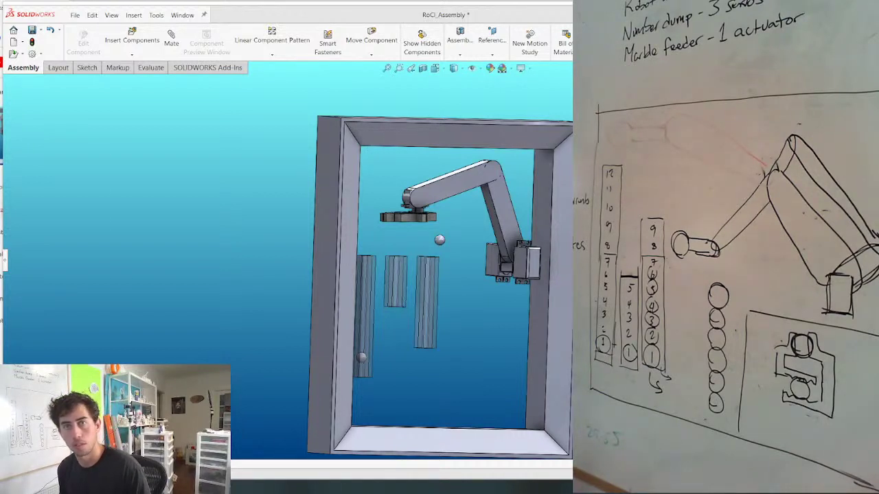
Switch to the browser and search YouTube for "marble lift"
key("alt+Tab")
left_click(531, 15)
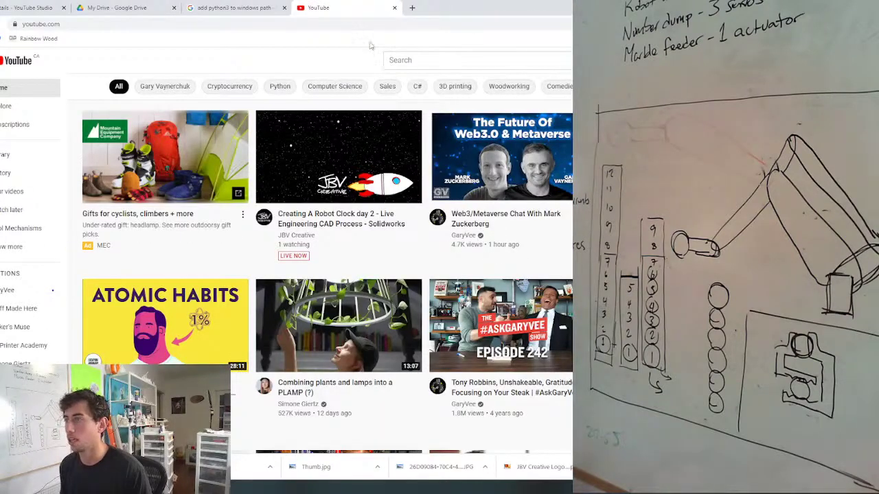
left_click(462, 60)
type("m")
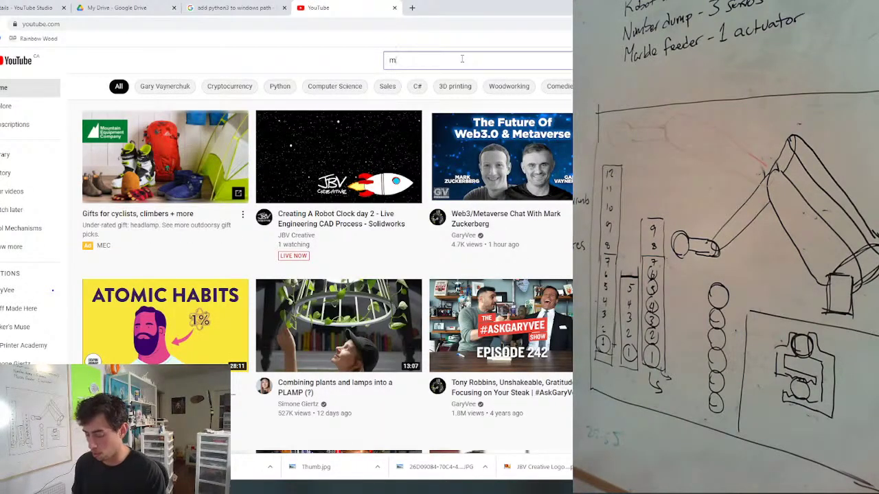
type("arble lift")
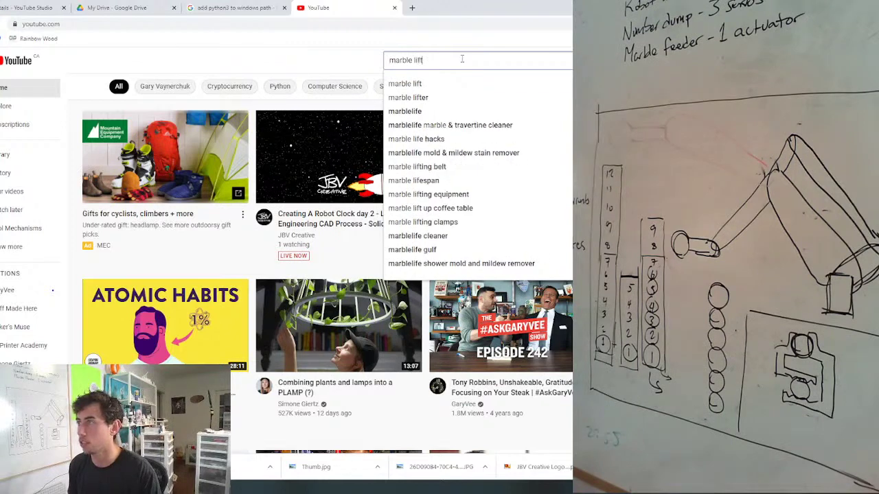
key("Return")
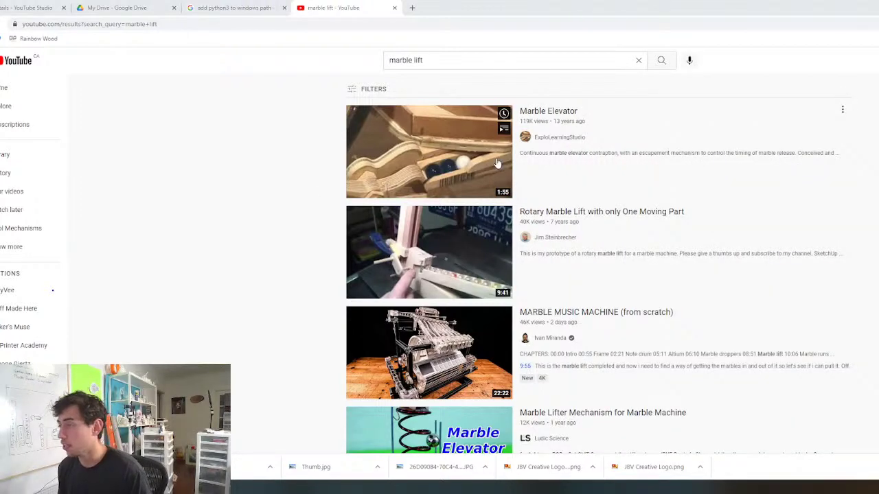
Extend the YouTube search to "marble lift wintergarten" and open the video "Conveyor Belt Marble Lift - Marble Machine X #33"
scroll(403, 269, "down", 3)
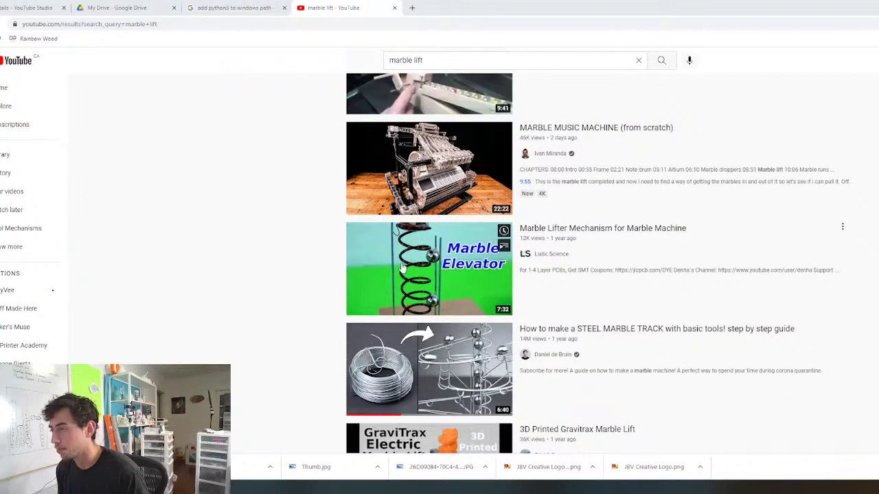
scroll(403, 268, "up", 3)
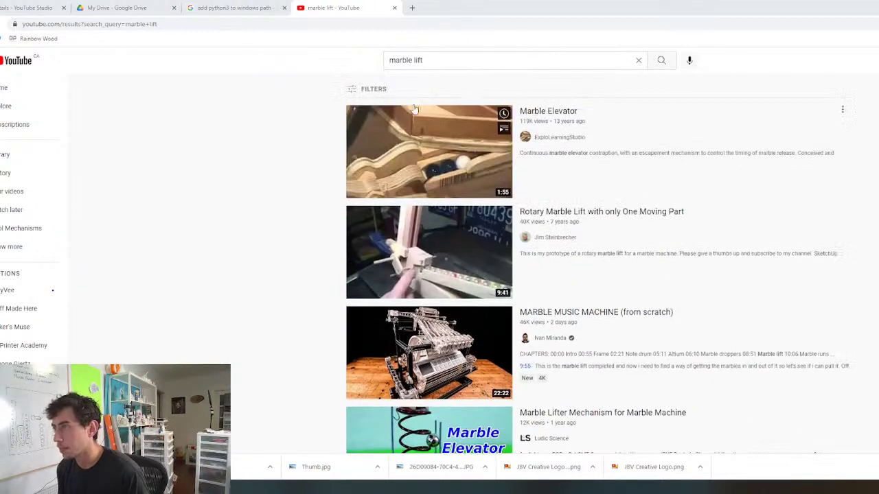
left_click(447, 59)
type("wintergarten")
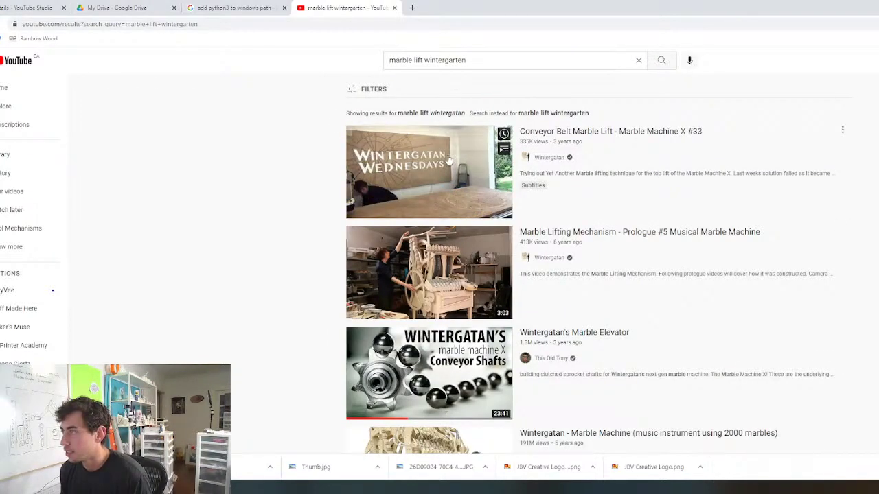
left_click(424, 207)
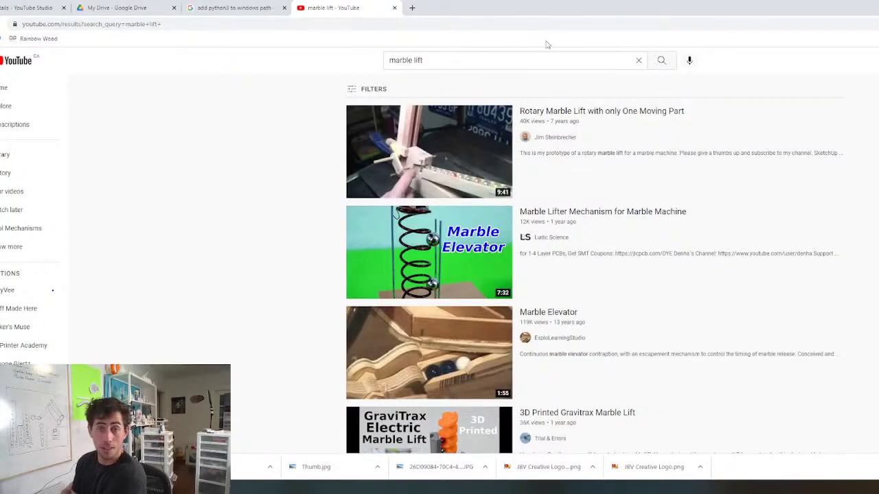
Browse the "marble lift" search results and open the video "Marble Pump & Steel Bearings"
scroll(546, 178, "down", 3)
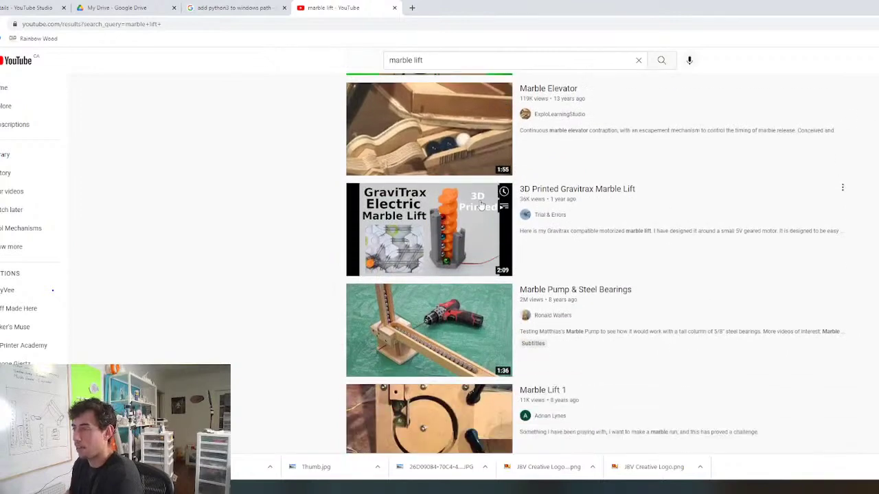
scroll(412, 241, "down", 1)
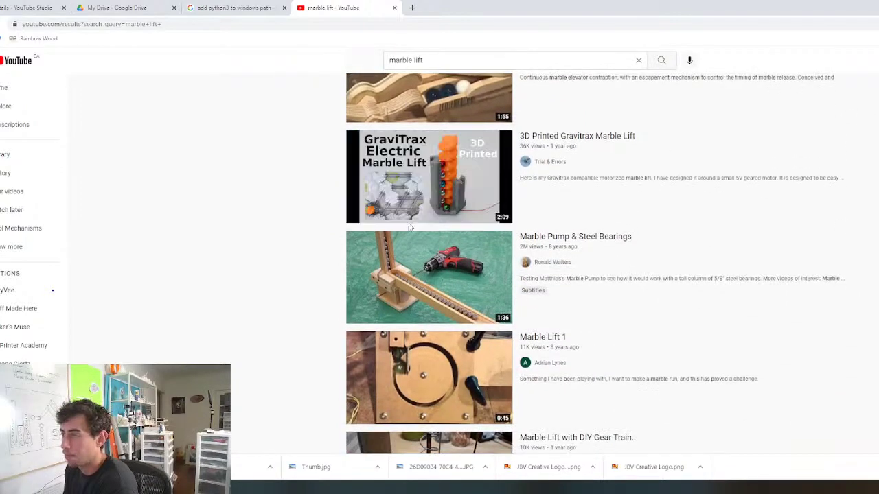
left_click(437, 271)
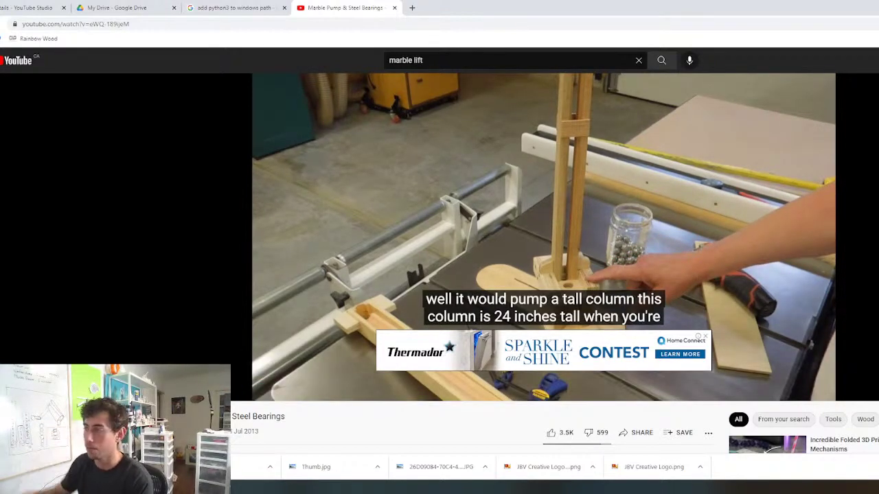
Close the advertisement over the marble pump video and skip ahead in its playback
left_click(705, 336)
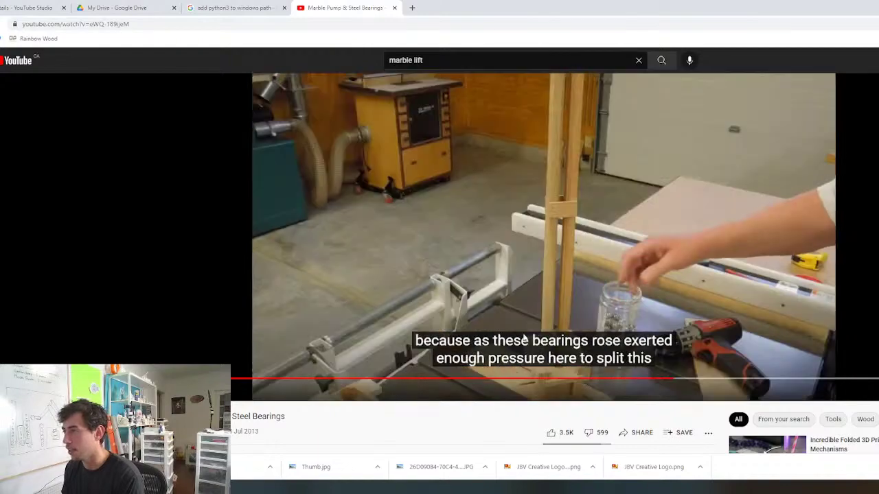
key("Right")
key("Right")
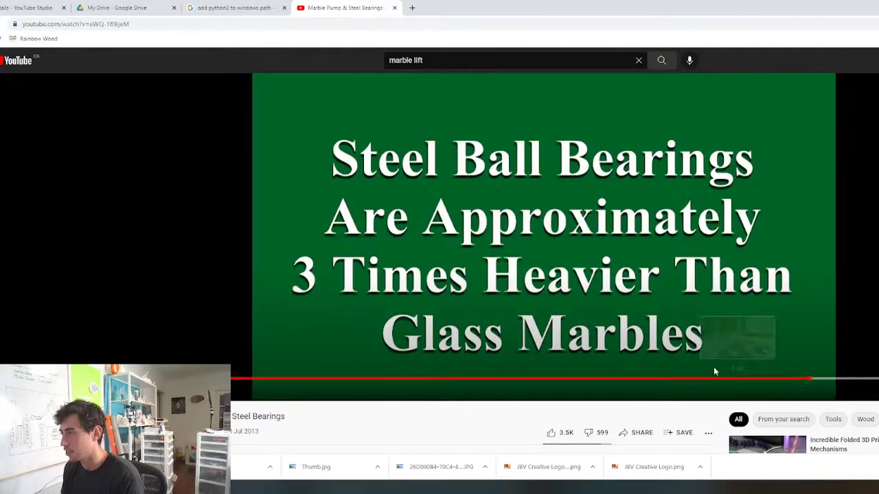
Replay part of the marble pump video and open the video "Marble Lift 1" from the search results
key("Left")
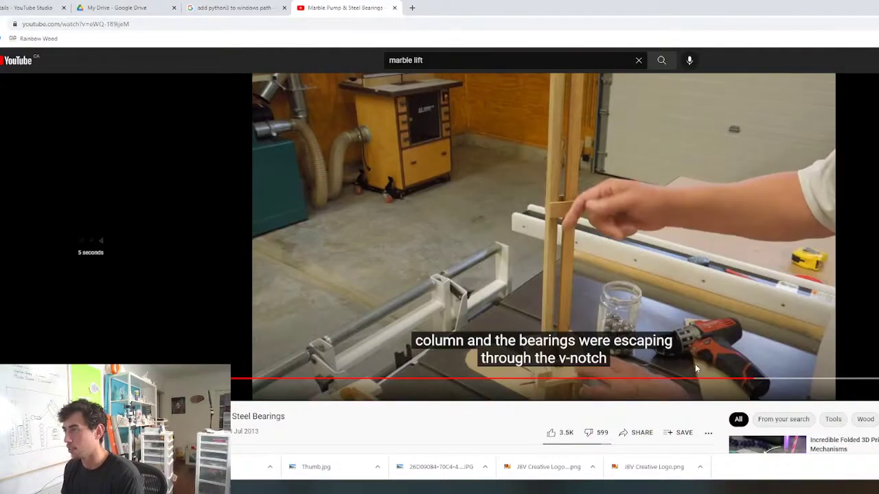
key("Right")
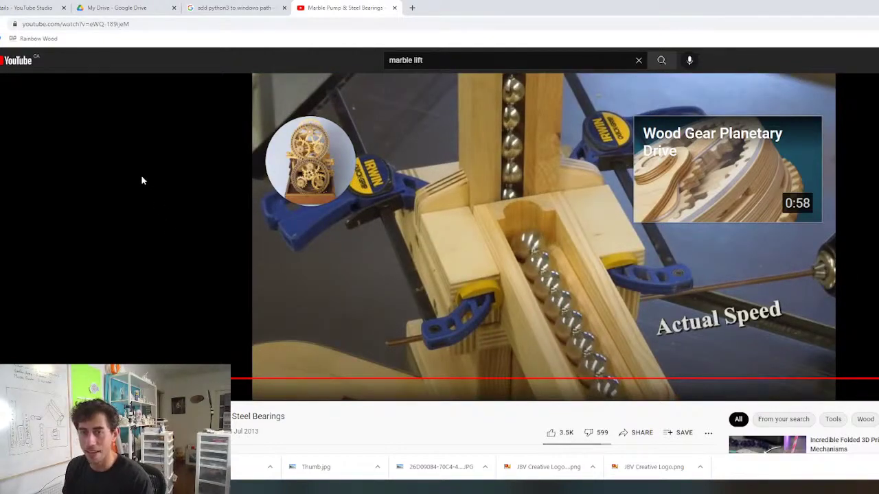
key("alt+Left")
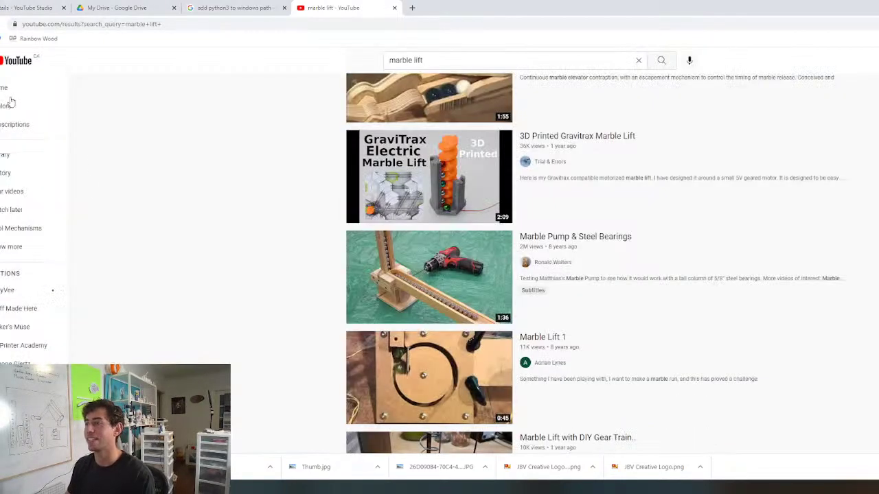
scroll(503, 328, "down", 2)
left_click(422, 243)
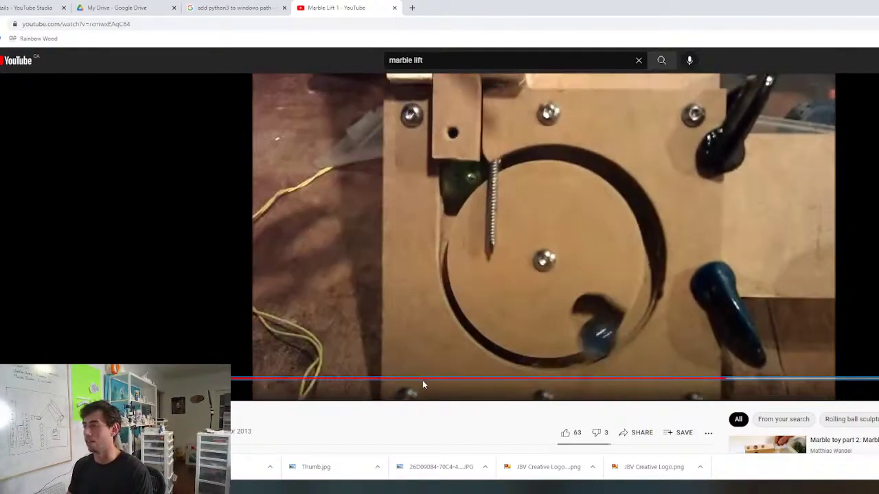
Return to the "marble lift" results and open the video "How it works: Rokr Marble Lift - LG503"
key("space")
key("alt+Left")
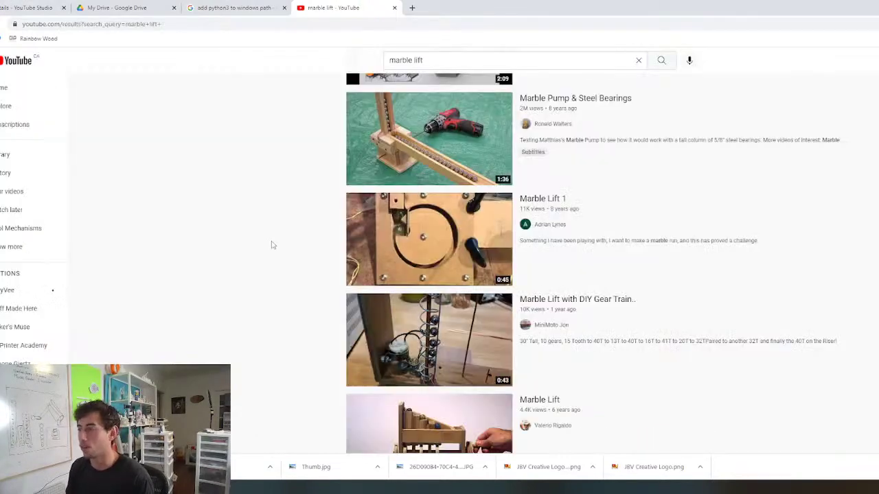
scroll(375, 282, "down", 3)
scroll(426, 250, "down", 5)
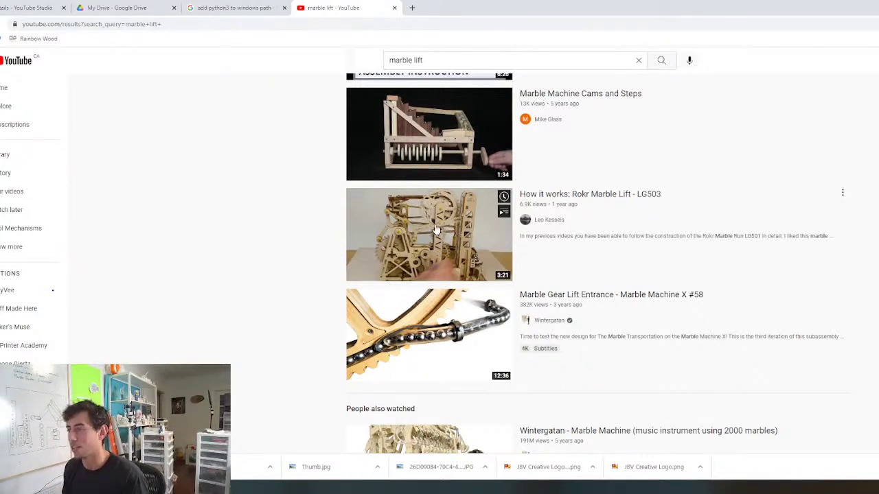
left_click(434, 229)
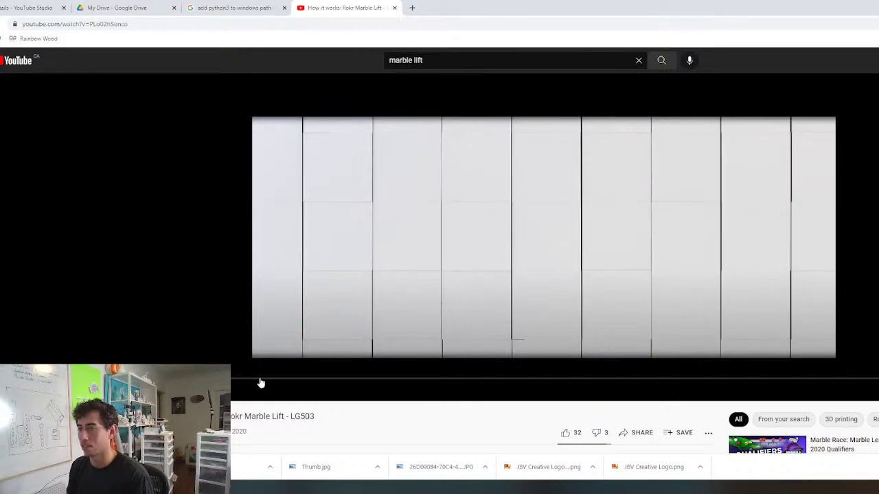
Skip ahead in the Rokr Marble Lift video, replay the section showing the lifting mechanism and stop playback
left_click(260, 379)
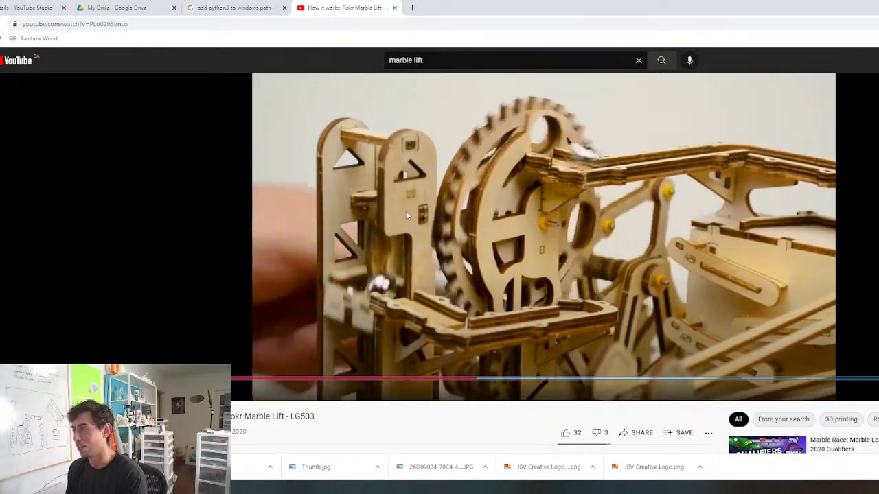
key("Left")
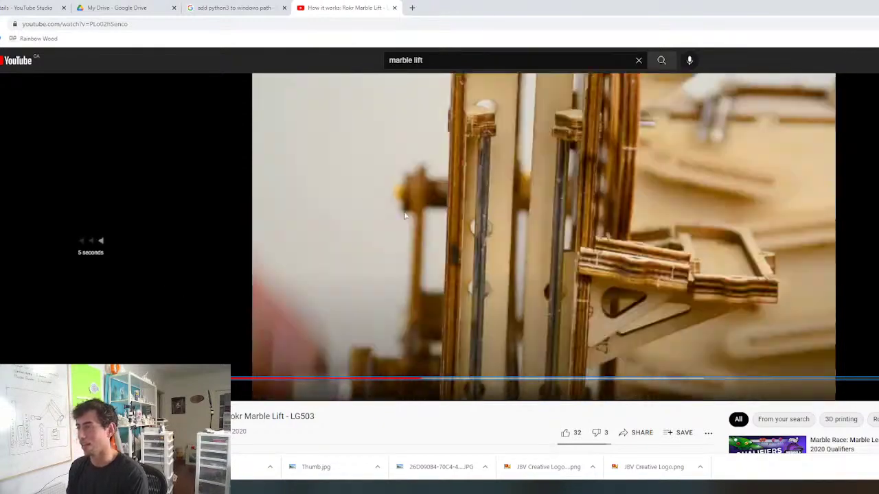
key("Left")
key("Left")
key("space")
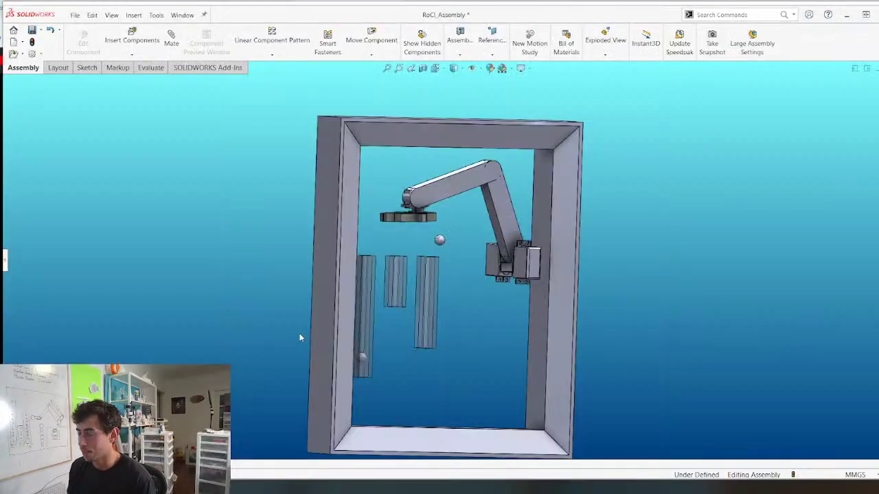
Switch to SOLIDWORKS and swing the robot arm's forearm down to the side of the number stacks
scroll(298, 337, "up", 3)
middle_click_drag(583, 199, 550, 250)
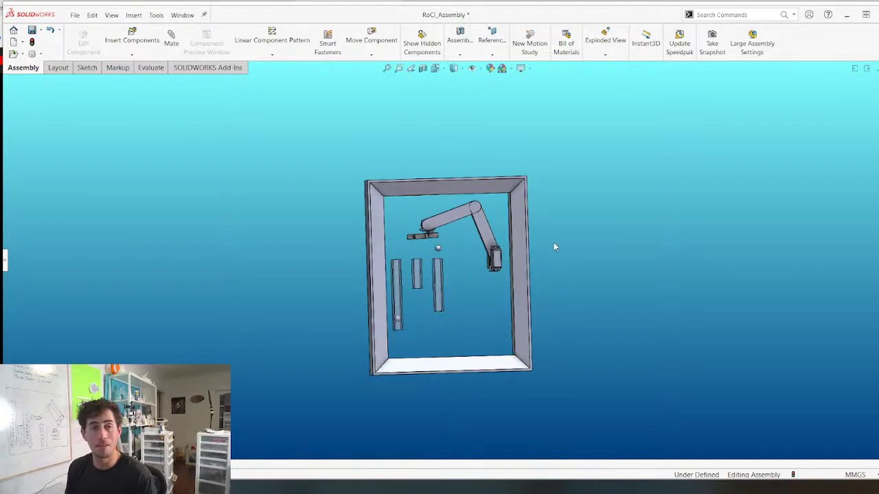
scroll(459, 275, "down", 4)
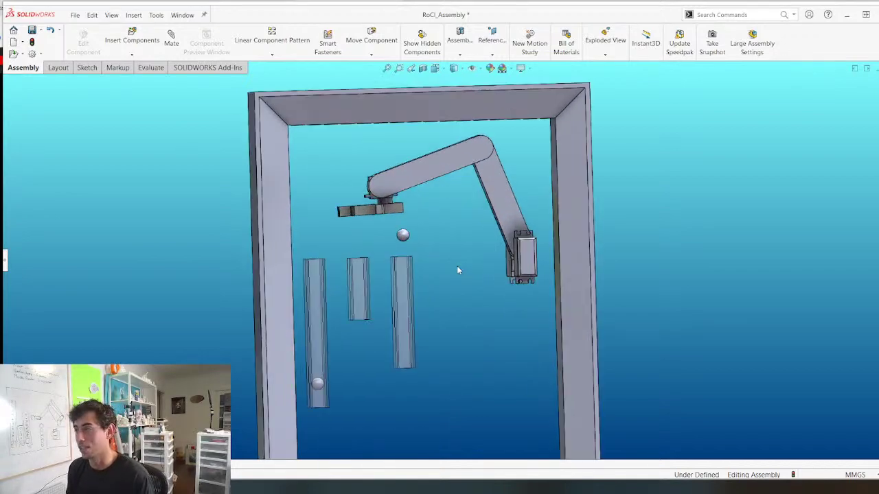
scroll(458, 270, "up", 4)
scroll(439, 206, "down", 4)
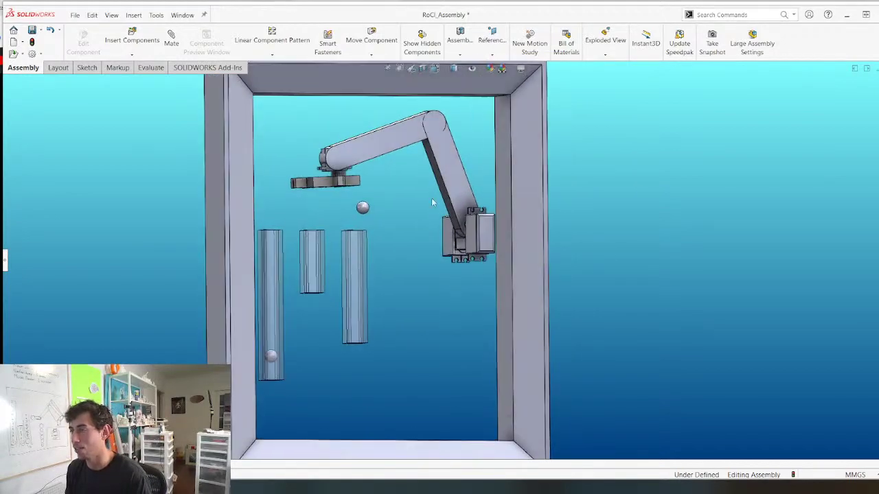
left_click_drag(354, 152, 485, 239)
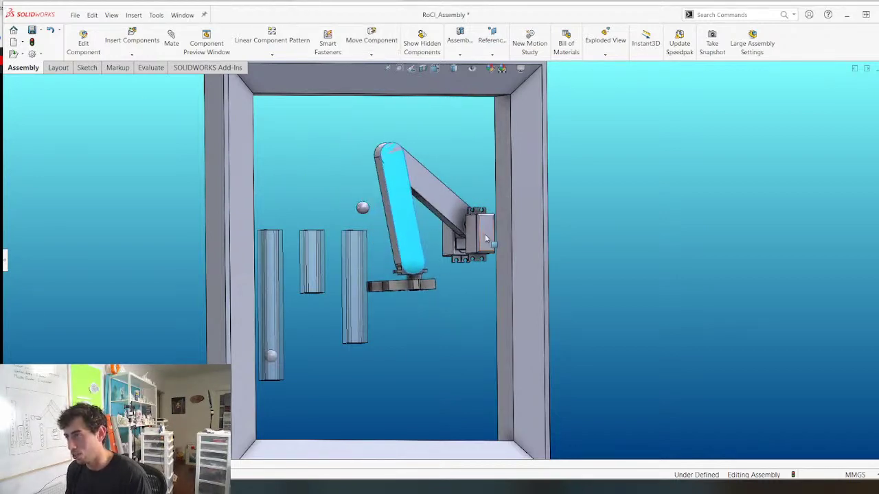
left_click(485, 239)
Set the frame's inner width to 300 mm and rebuild the assembly
mouse_move(456, 262)
middle_mouse_down()
mouse_move(433, 274)
mouse_move(440, 264)
middle_mouse_up()
left_click(520, 225)
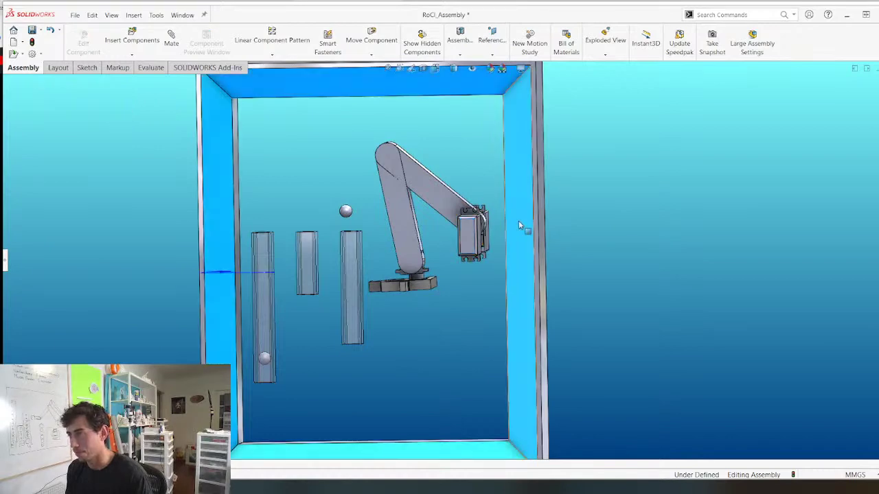
scroll(456, 262, "up", 4)
middle_click_drag(377, 224, 403, 204)
double_click(394, 212)
double_click(410, 125)
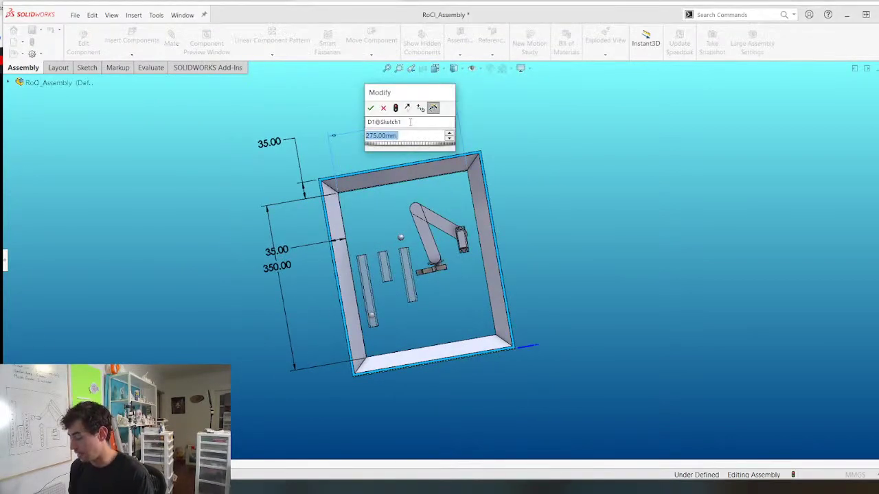
type("300")
key("Return")
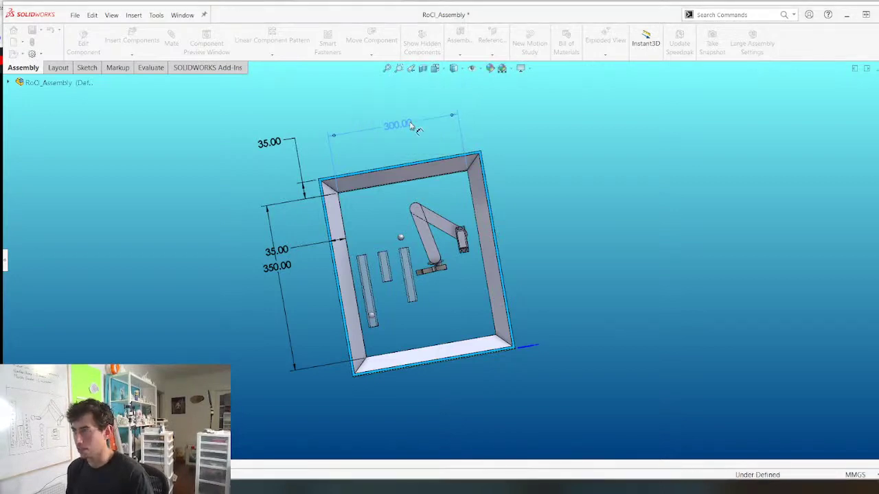
scroll(417, 211, "down", 4)
middle_click_drag(485, 256, 471, 272)
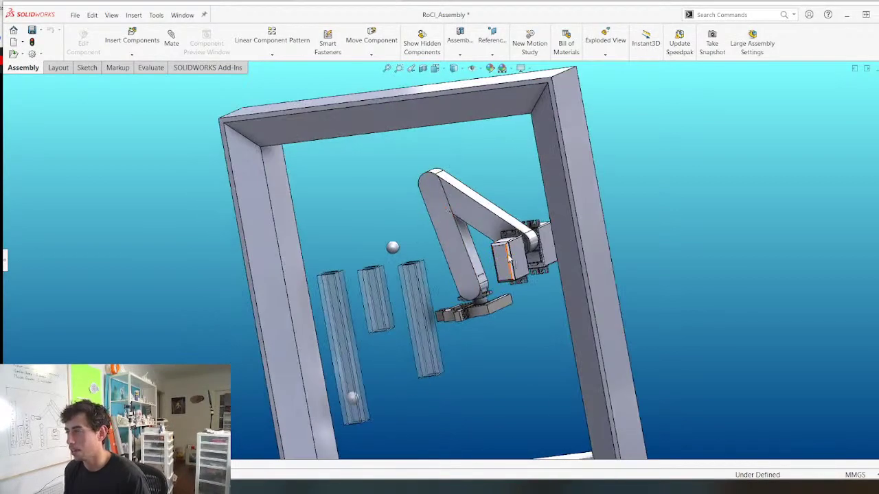
Apply the 3 Point Faded scene as the assembly's background
left_click(520, 264)
scroll(251, 266, "up", 3)
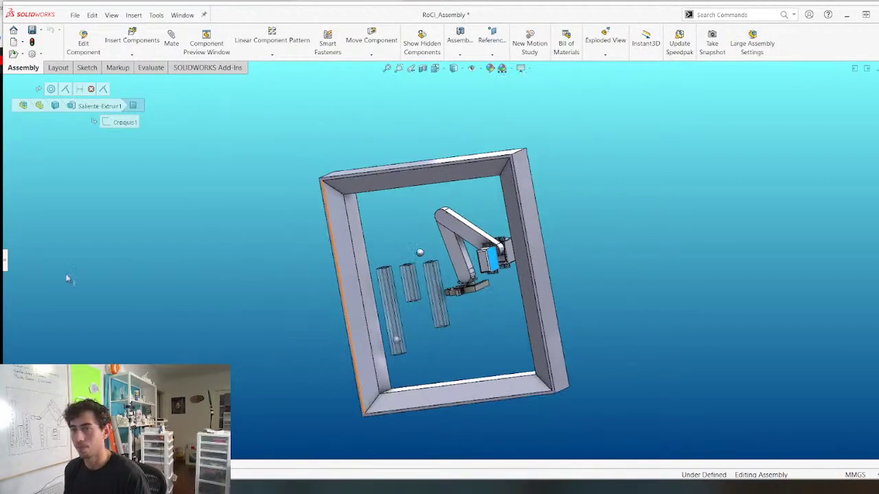
left_click(482, 70)
left_click(482, 70)
left_click(511, 69)
left_click(523, 70)
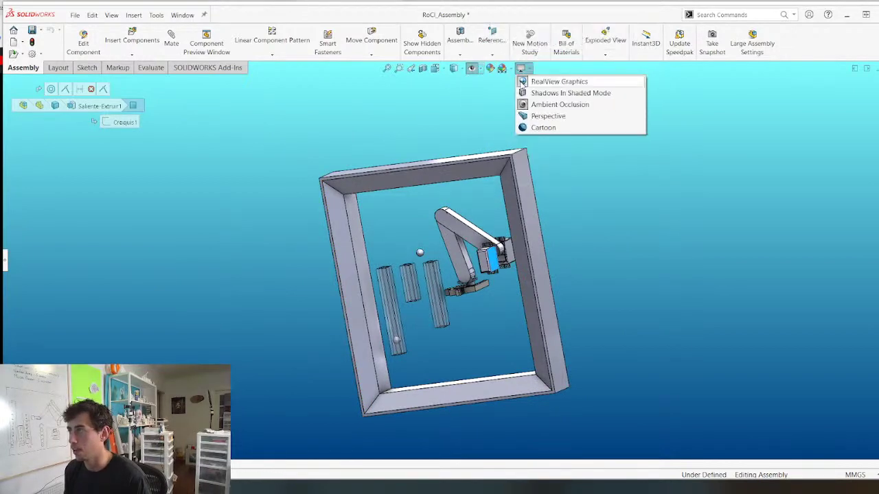
mouse_move(502, 69)
left_click(532, 80)
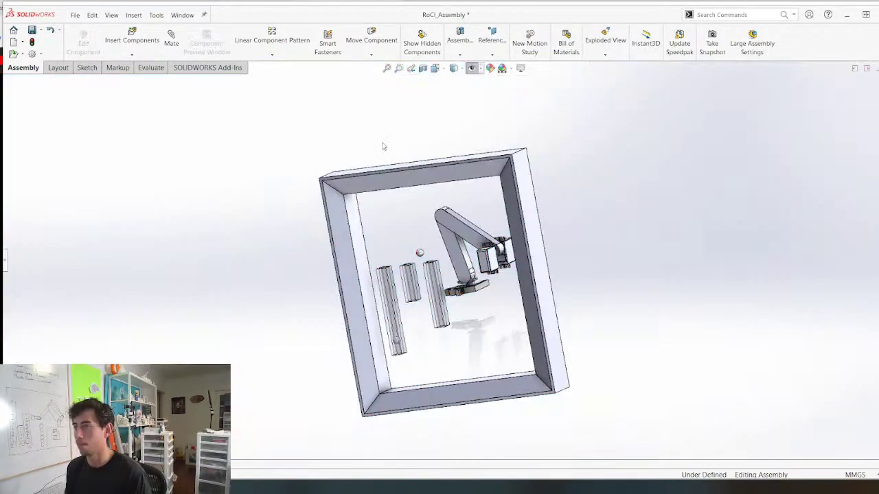
Show the assembly's component tree and float the fixed RoCI_Servo TowerPro MG995 component
left_click(7, 254)
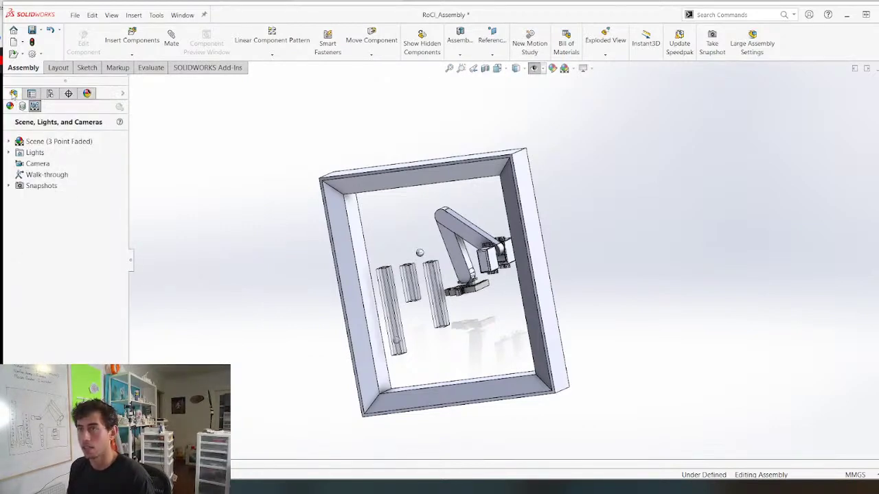
left_click(14, 94)
scroll(280, 236, "up", 3)
middle_click_drag(291, 265, 358, 257)
scroll(432, 333, "down", 4)
middle_click_drag(432, 334, 322, 305)
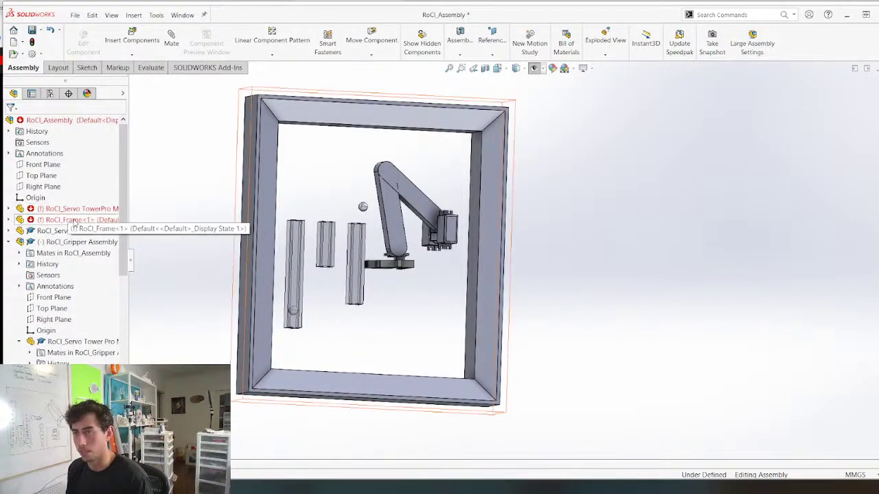
left_click(39, 210)
left_click(9, 209)
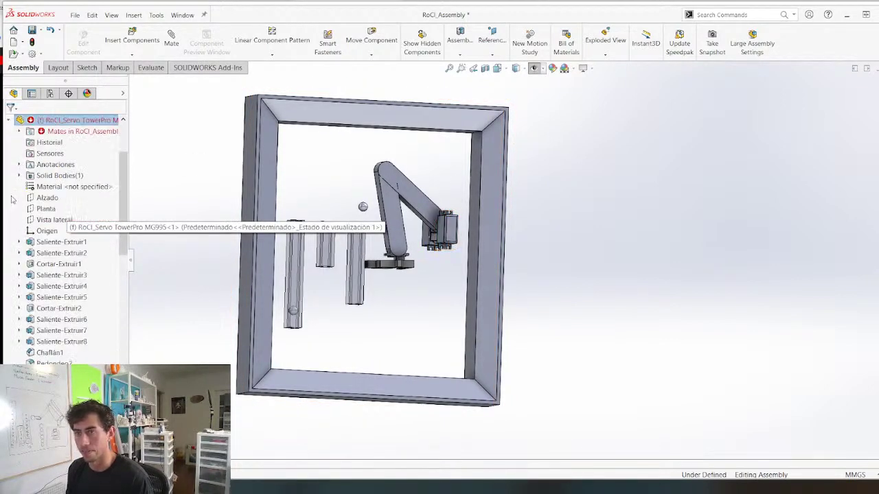
right_click(59, 121)
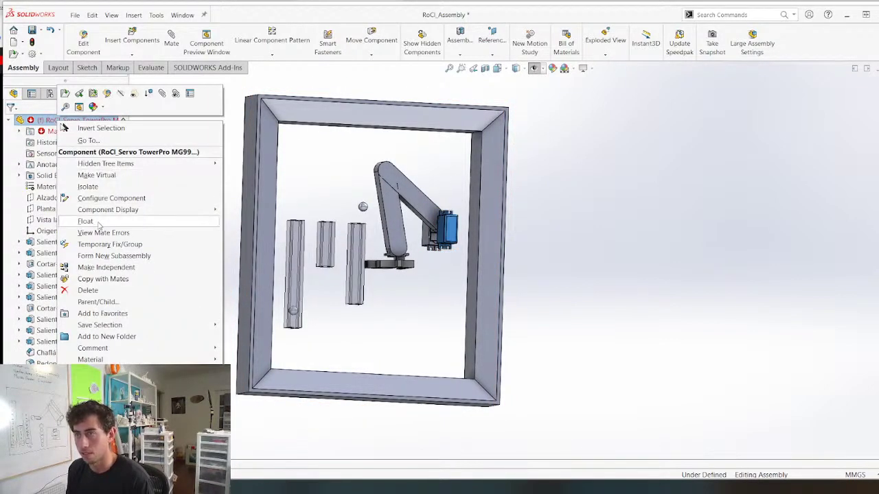
left_click(98, 221)
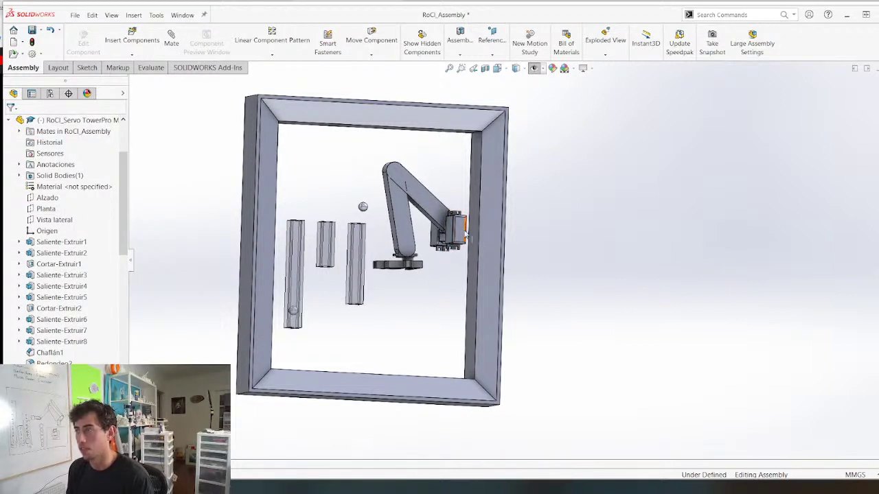
Fix the TowerPro MG995 servo in place at the base of the robot arm
right_click(465, 232)
left_click(461, 230)
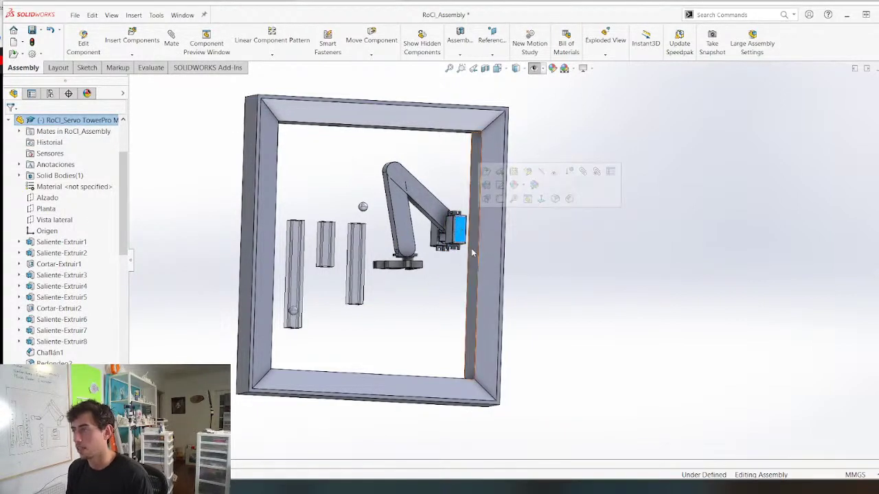
right_click(459, 247)
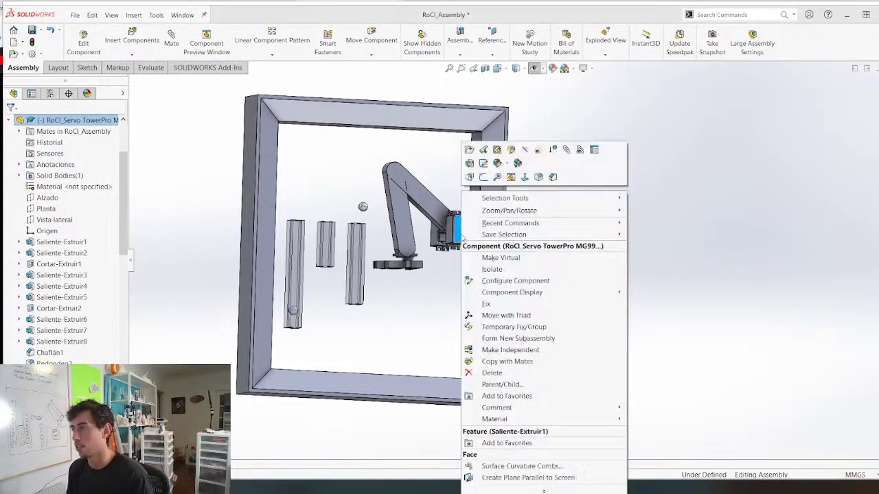
left_click(517, 306)
left_click(445, 293)
Swing the forearm to a nearly vertical position and examine the arm's clearance to the number stacks and frame
middle_click_drag(445, 293, 382, 328)
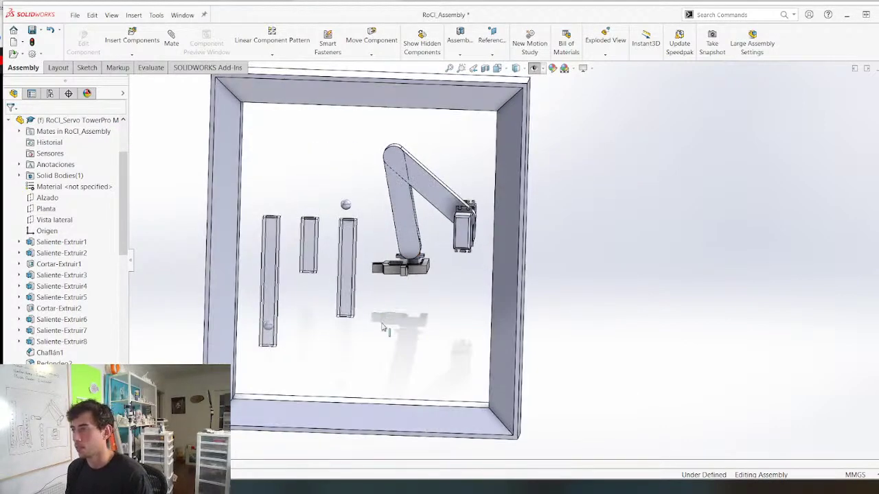
left_click_drag(397, 233, 410, 276)
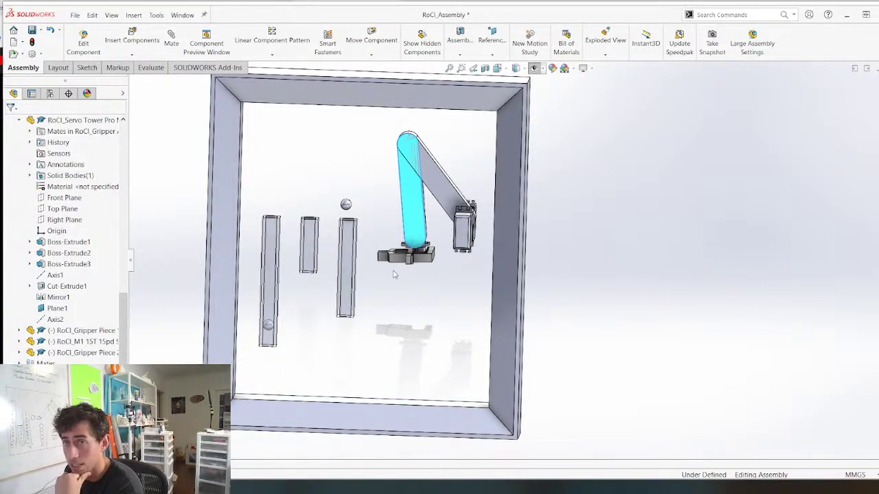
scroll(333, 303, "up", 2)
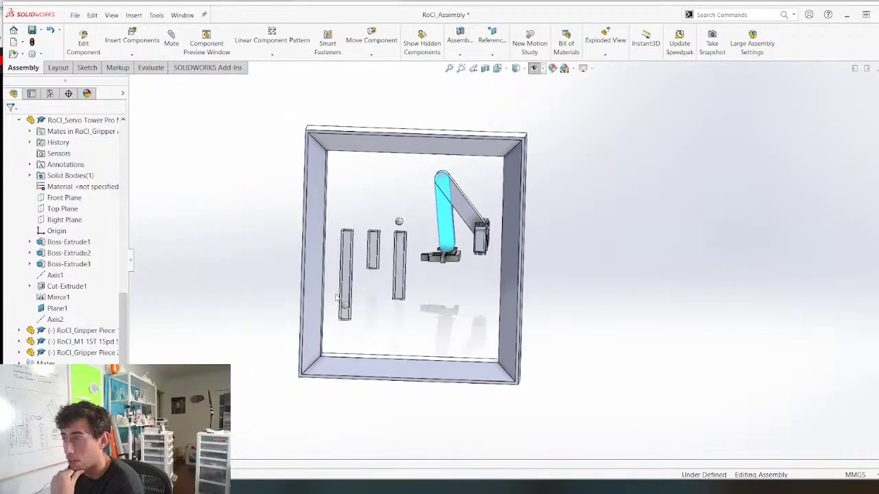
scroll(439, 248, "down", 4)
middle_click_drag(415, 290, 451, 255)
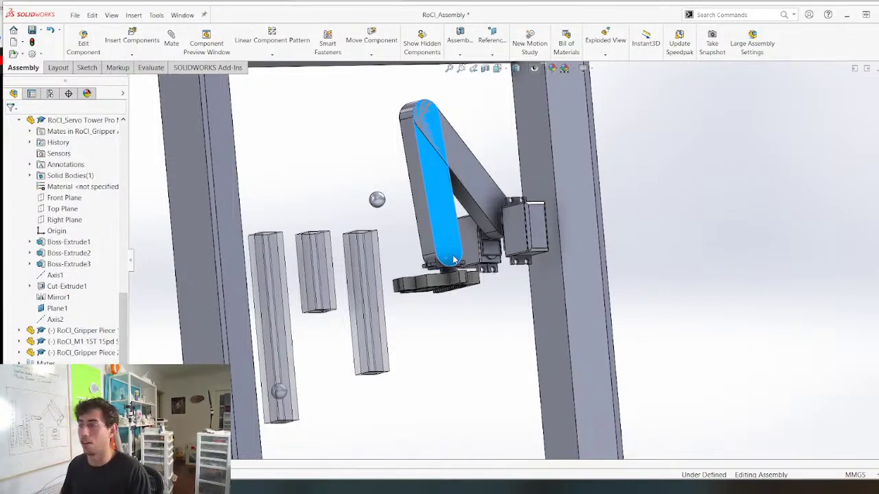
scroll(482, 256, "up", 5)
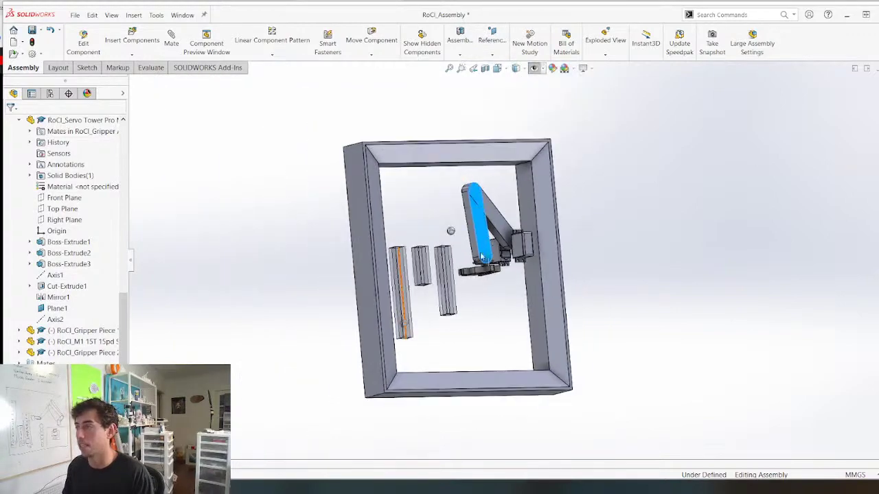
middle_click_drag(482, 256, 487, 311)
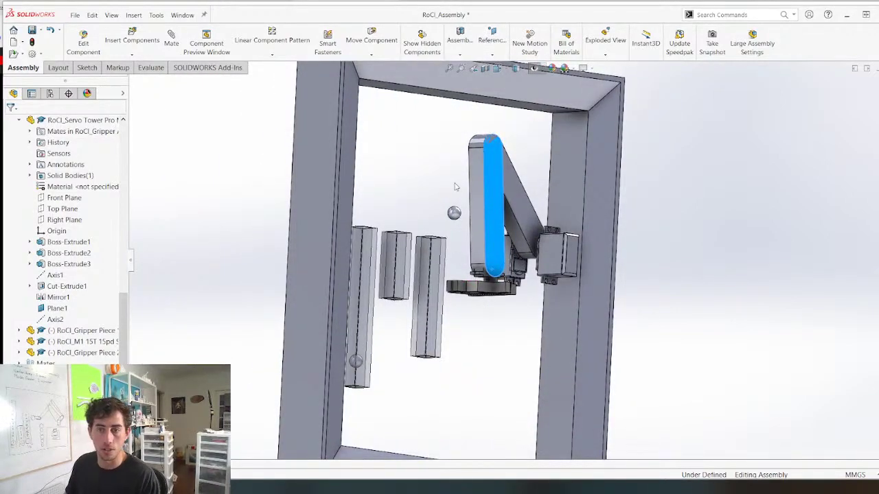
scroll(377, 344, "up", 3)
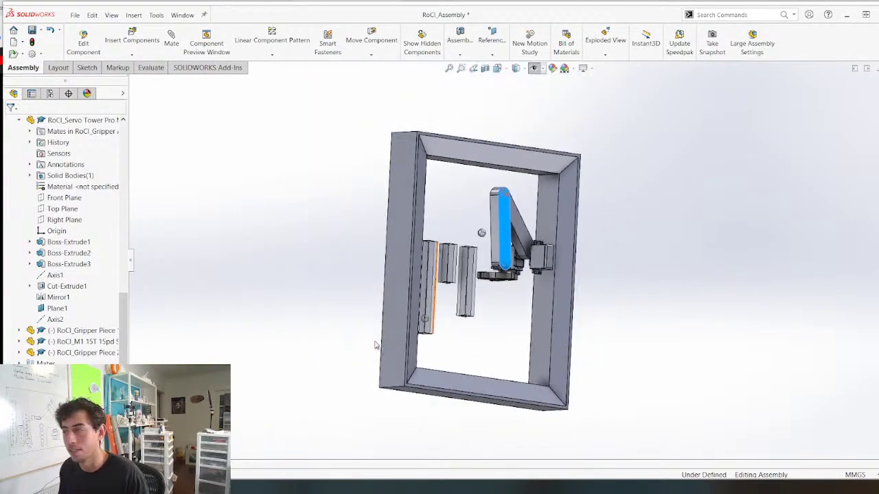
Save the RoCI_Assembly and examine the number stacks and gripper arm up close from the front
middle_click_drag(416, 311, 365, 335)
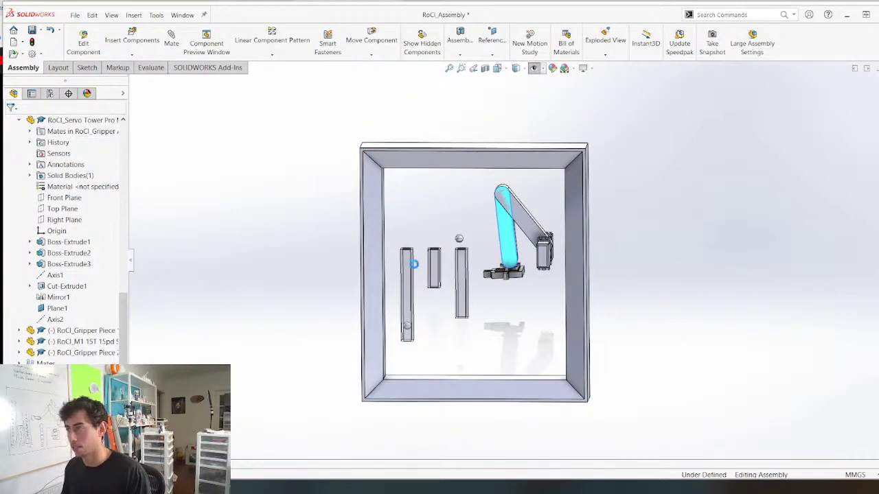
key("ctrl+s")
scroll(488, 264, "down", 5)
mouse_move(488, 264)
middle_mouse_down()
mouse_move(458, 229)
mouse_move(483, 259)
middle_mouse_up()
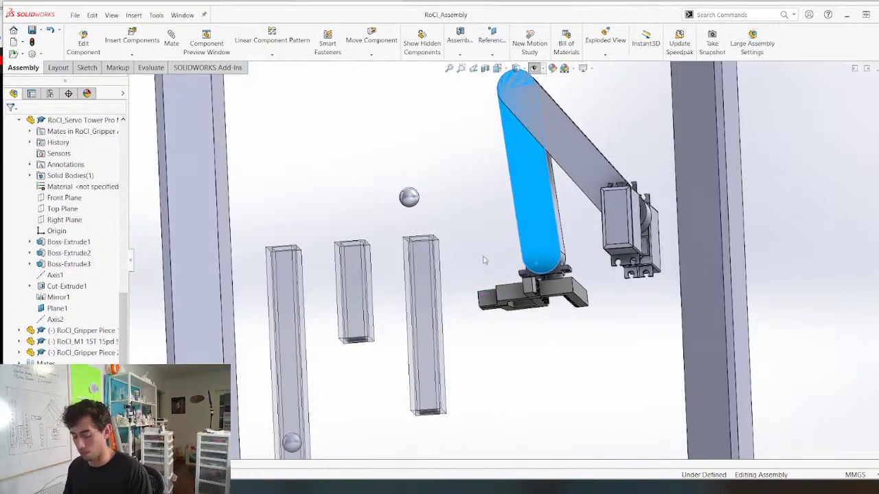
Switch to the browser, return to the YouTube results for "marble lift", and look through them for other lift mechanisms
key("alt+Tab")
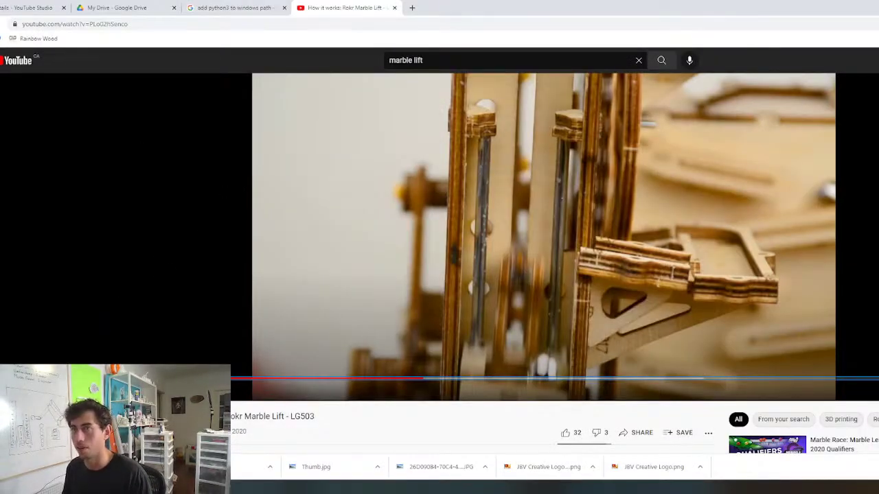
key("alt+Left")
scroll(559, 422, "down", 4)
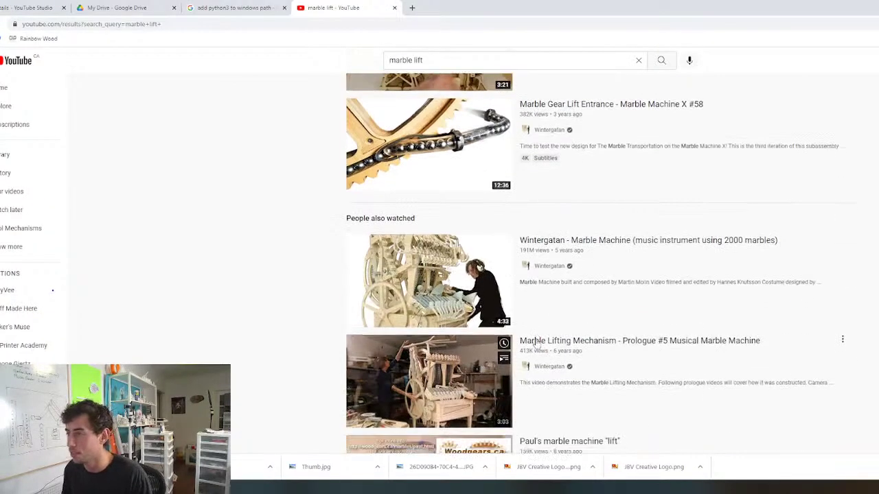
scroll(452, 273, "down", 2)
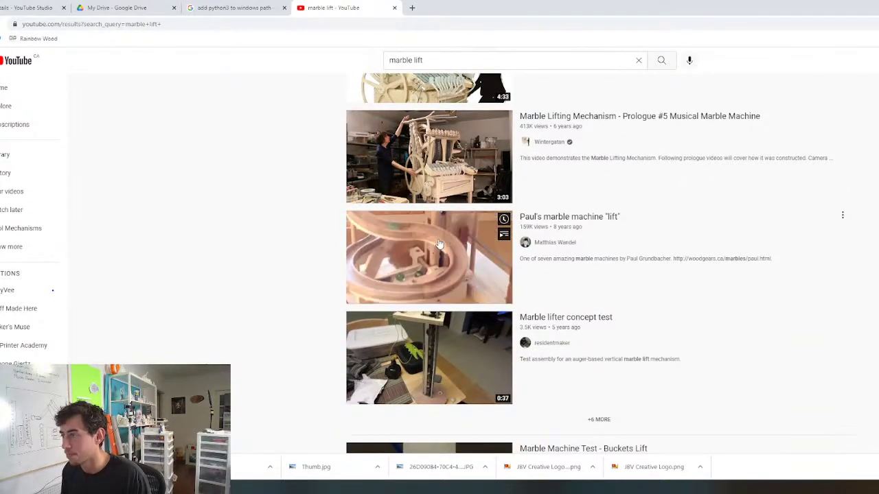
scroll(439, 244, "down", 5)
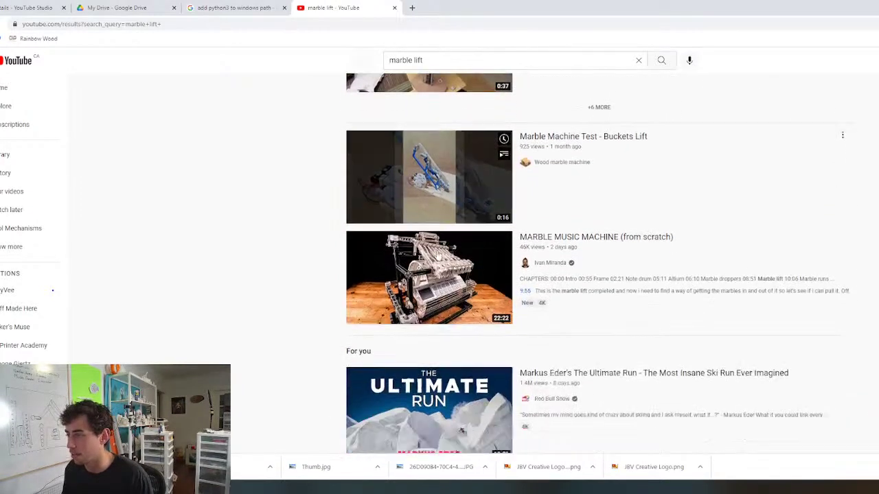
scroll(436, 256, "down", 3)
scroll(385, 159, "up", 2)
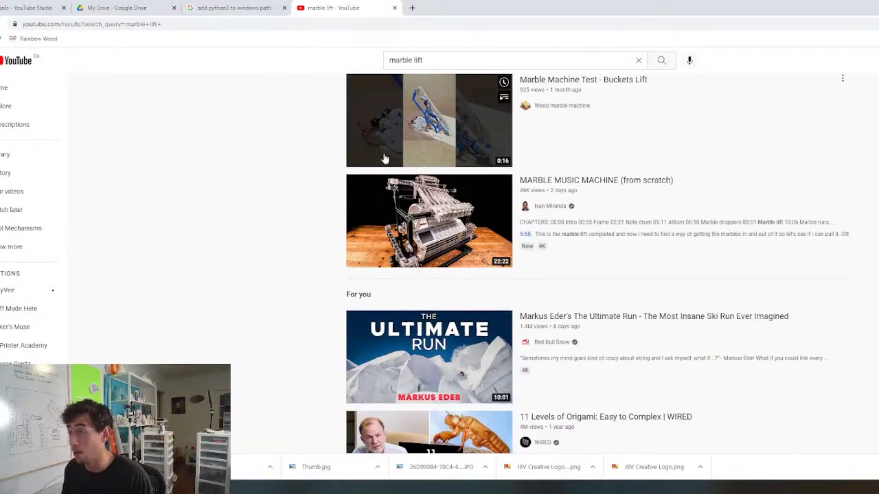
scroll(528, 265, "down", 4)
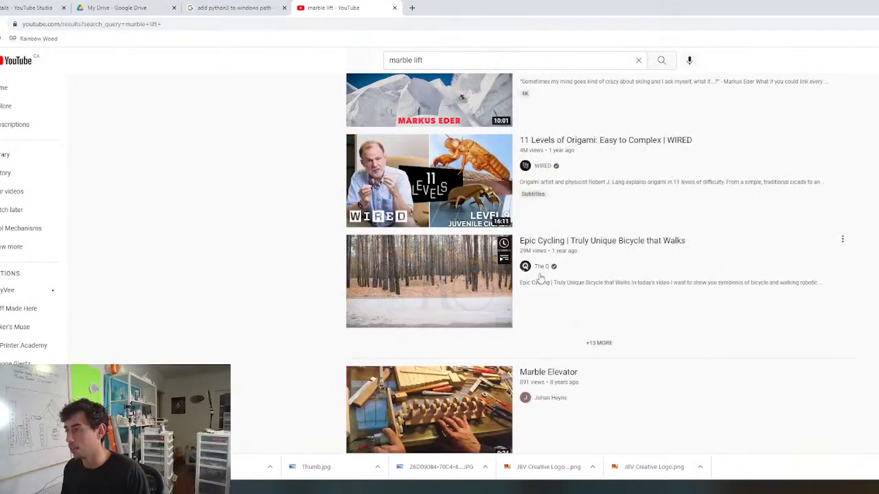
scroll(516, 248, "down", 2)
scroll(516, 248, "down", 1)
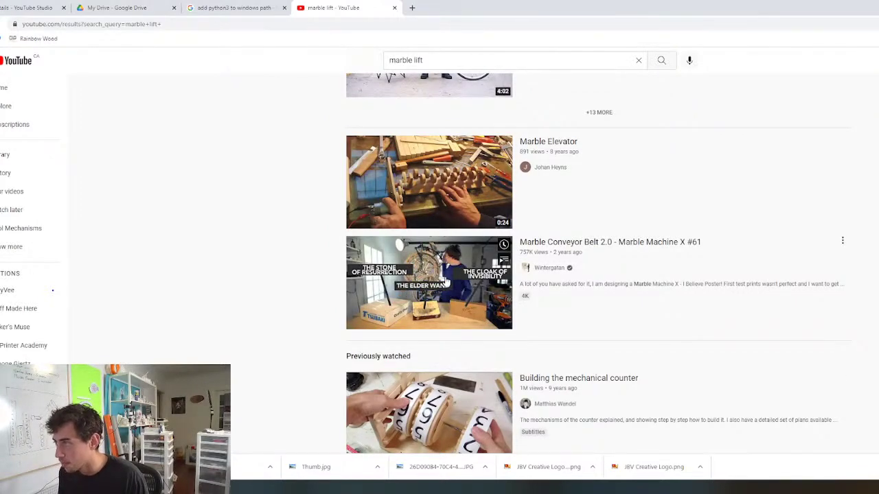
scroll(445, 281, "down", 5)
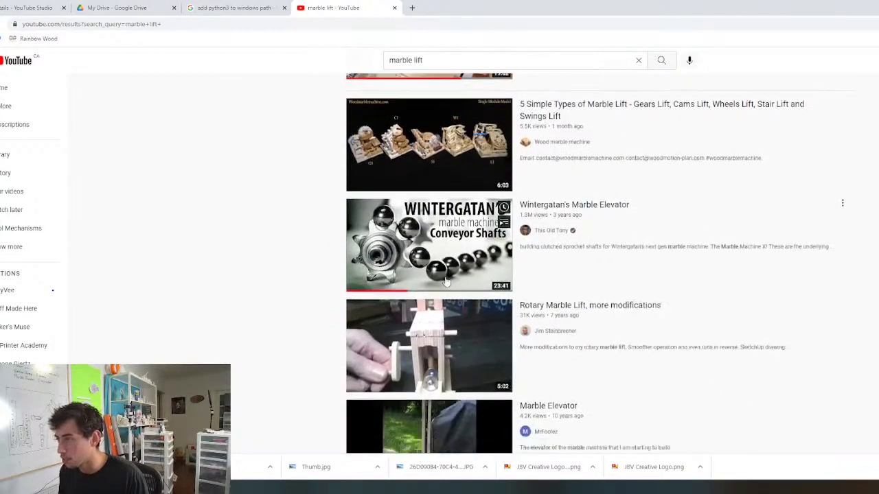
scroll(445, 281, "down", 2)
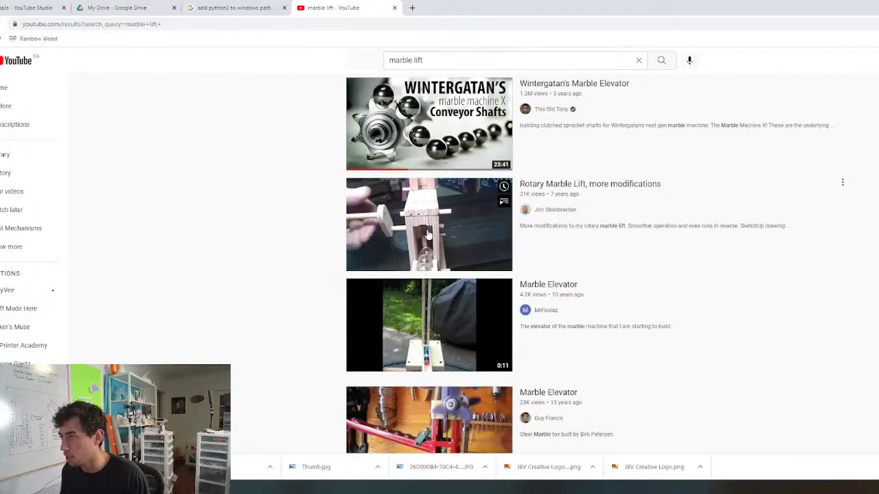
scroll(427, 235, "down", 3)
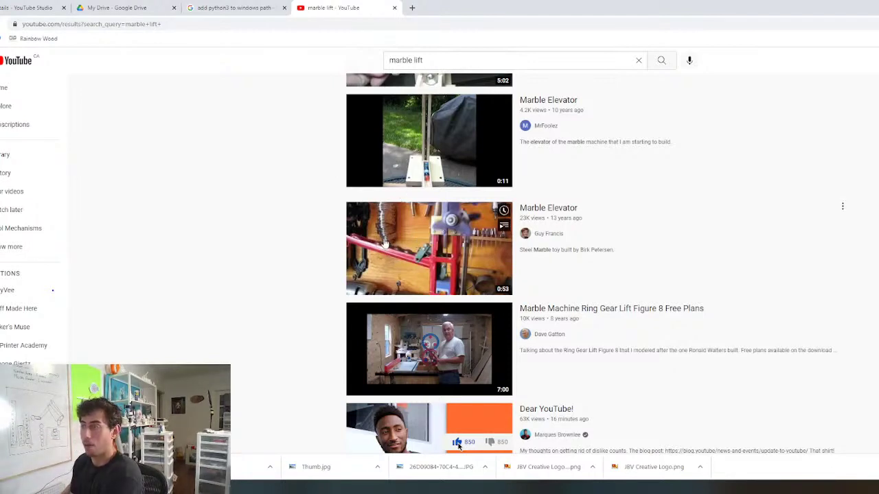
Open the "Marble Machine Ring Gear Lift Figure 8 Free Plans" video and skip through it to examine the ring gear lift
left_click(411, 333)
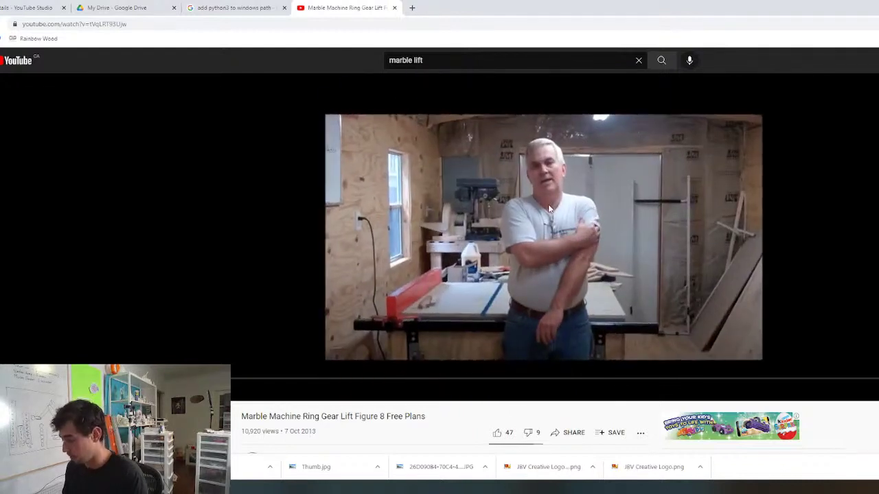
left_click(379, 379)
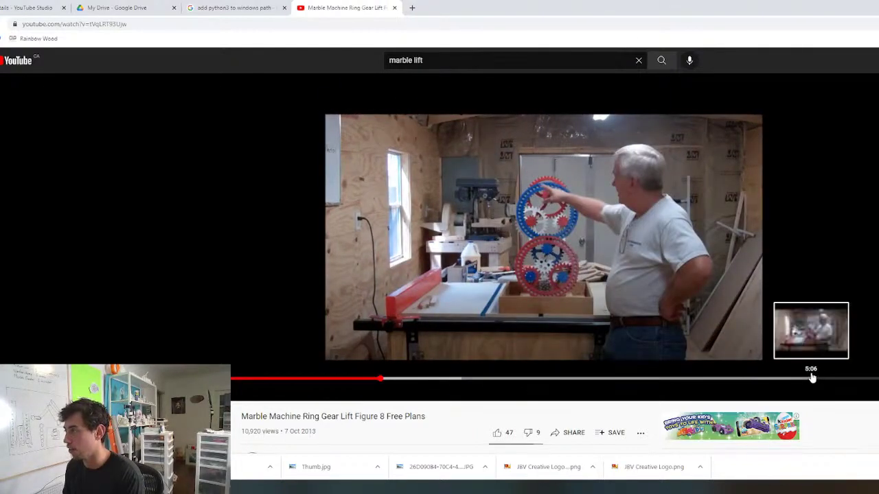
left_click(812, 379)
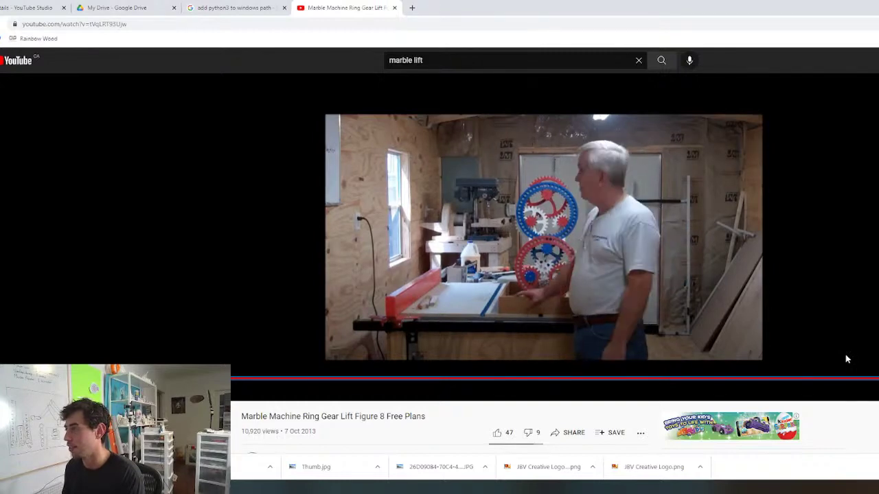
key("Left")
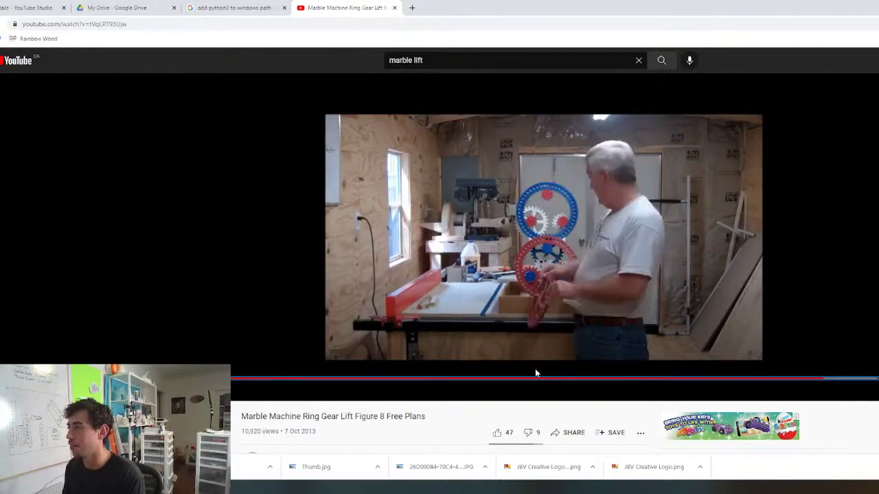
key("Left")
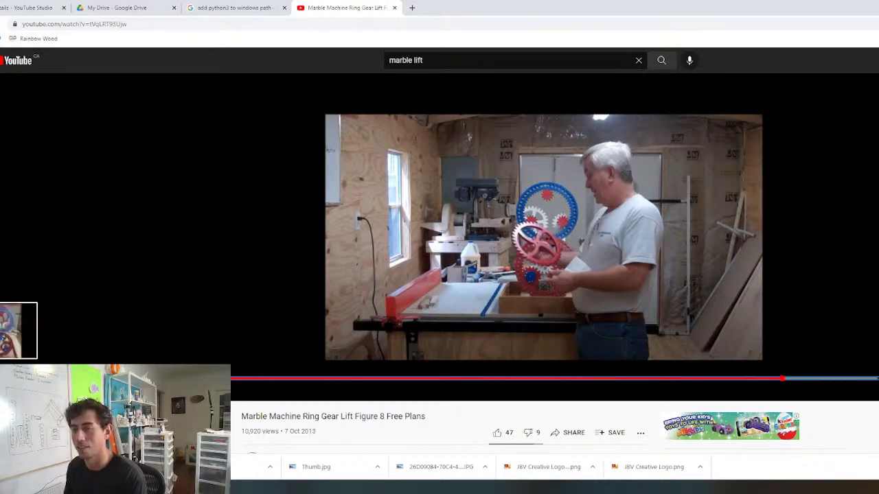
left_click(14, 378)
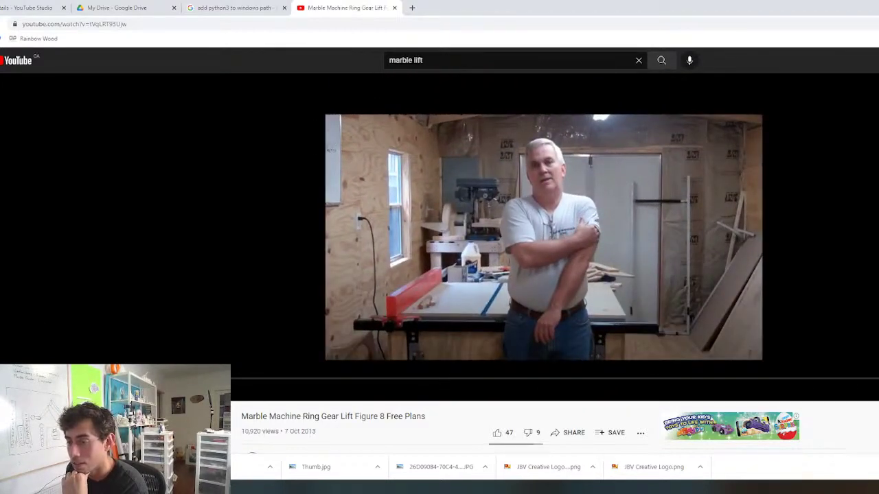
Switch back to SOLIDWORKS and hide the rectangular frame in the robot clock assembly
key("alt+Tab")
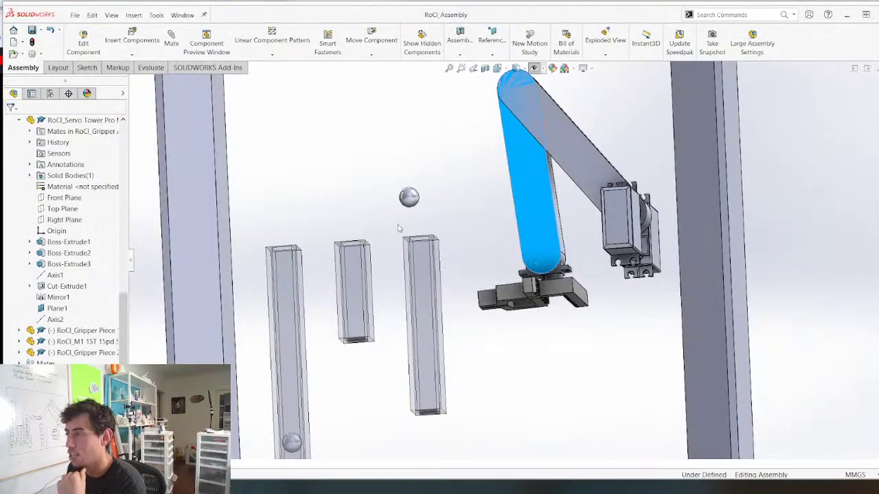
scroll(456, 265, "up", 6)
middle_click_drag(456, 265, 327, 408)
key("Tab")
scroll(474, 288, "down", 3)
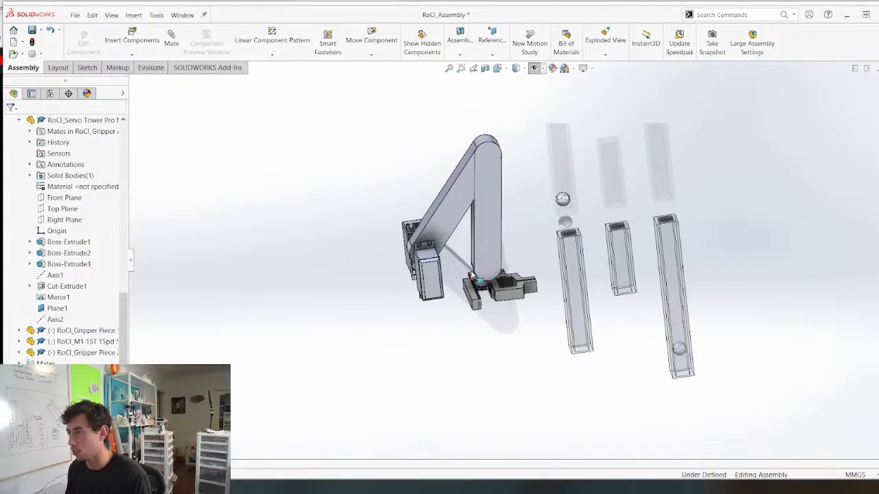
Place a copy of the TowerPro MG995 servo in the free space below the robot arm
left_click_drag(429, 288, 474, 393)
middle_click_drag(422, 392, 640, 360)
scroll(620, 384, "down", 5)
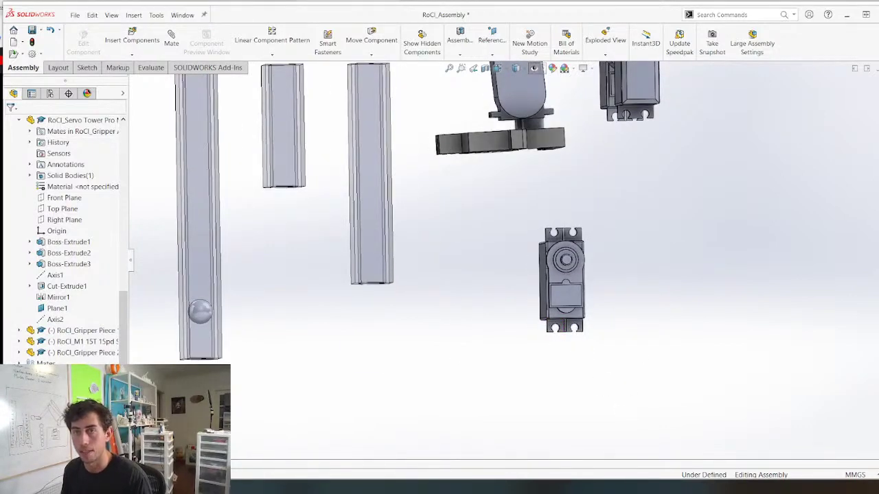
Create a new, empty part document
left_click(79, 17)
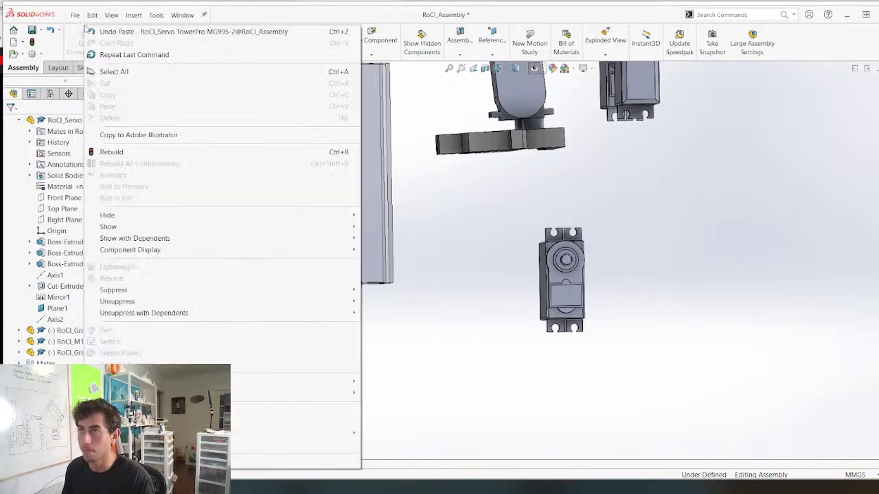
left_click(82, 32)
double_click(298, 173)
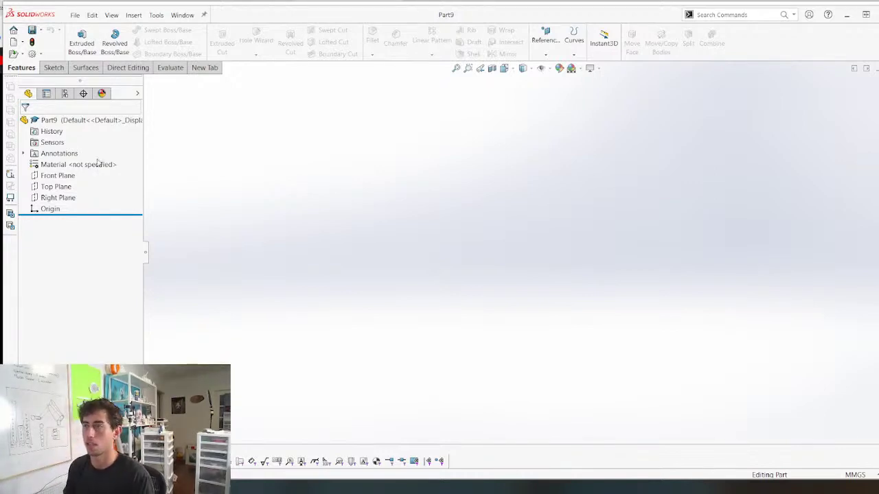
Sketch on the Front Plane a large circle centred on the origin and, directly below the origin inside it, a circle about 18 mm in diameter
left_click(57, 175)
key("s")
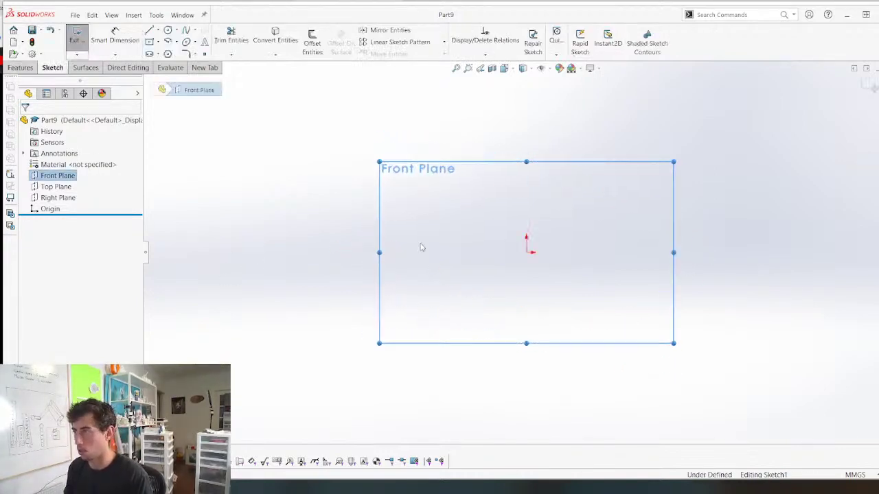
key("c")
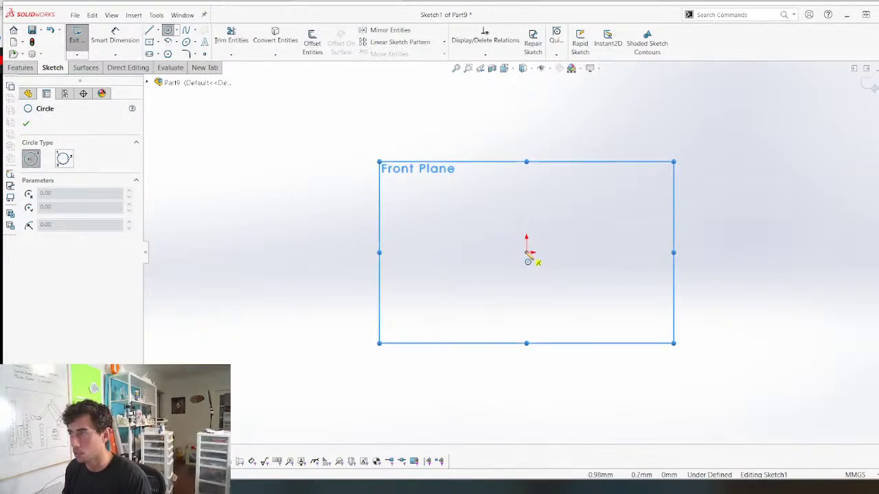
left_click(527, 252)
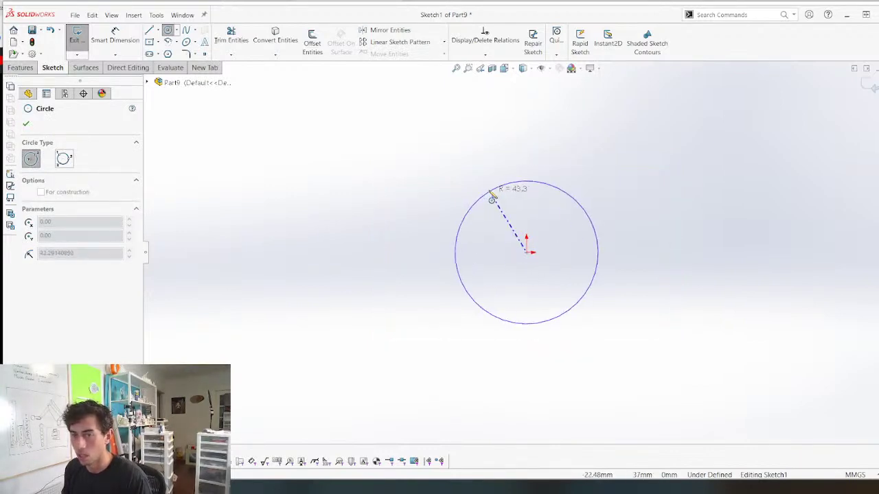
left_click(532, 168)
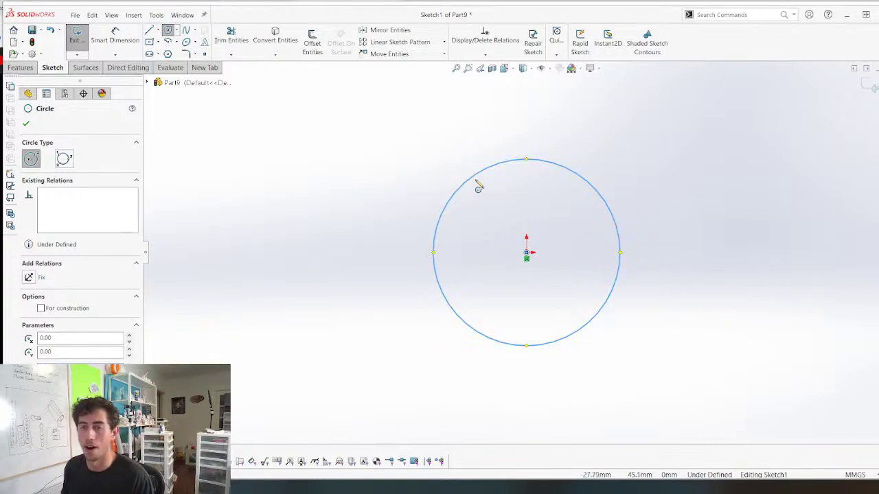
scroll(583, 269, "down", 2)
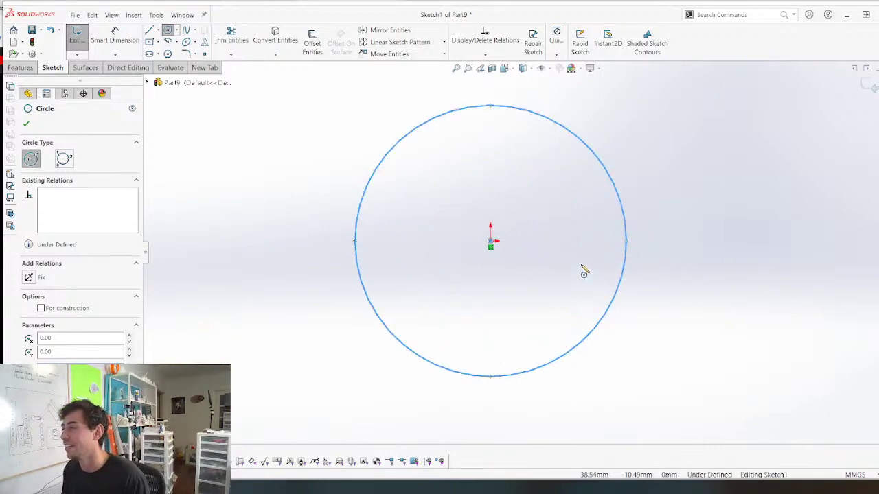
left_click(491, 336)
left_click(503, 356)
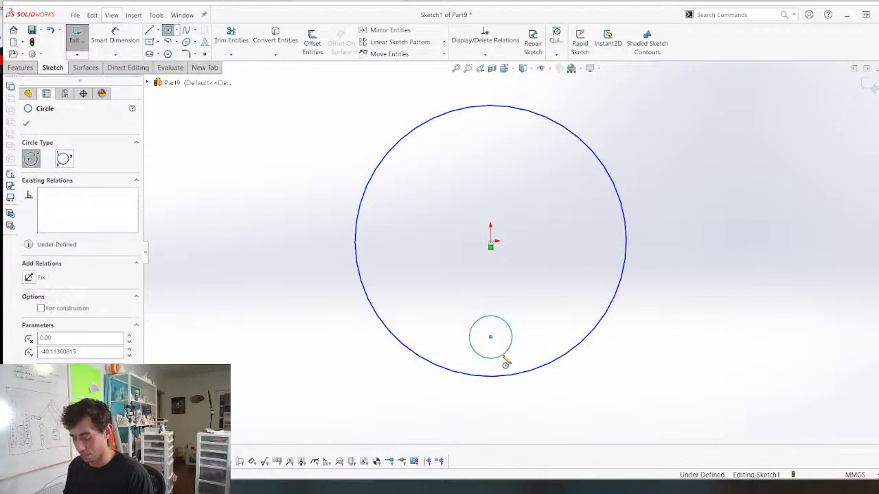
Set the small circle's diameter to 13 mm and move it straight down until it almost touches the large circle's lower edge
scroll(503, 361, "down", 1)
key("d")
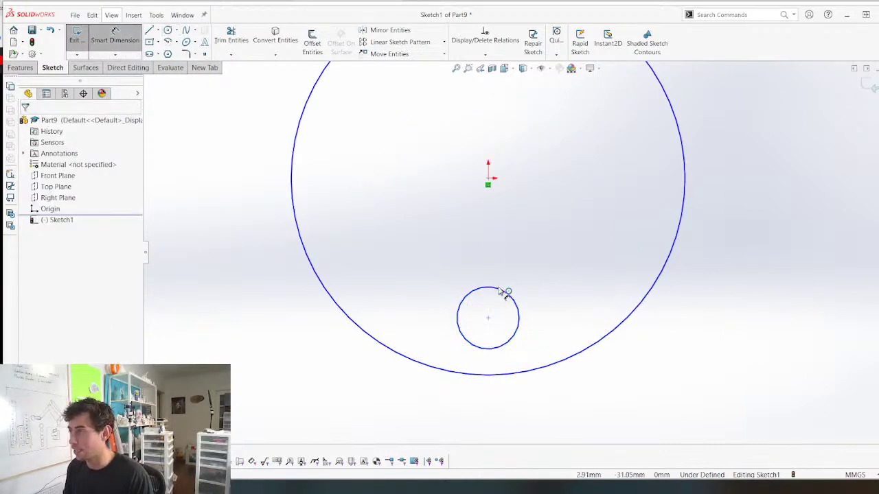
left_click(503, 292)
left_click(243, 256)
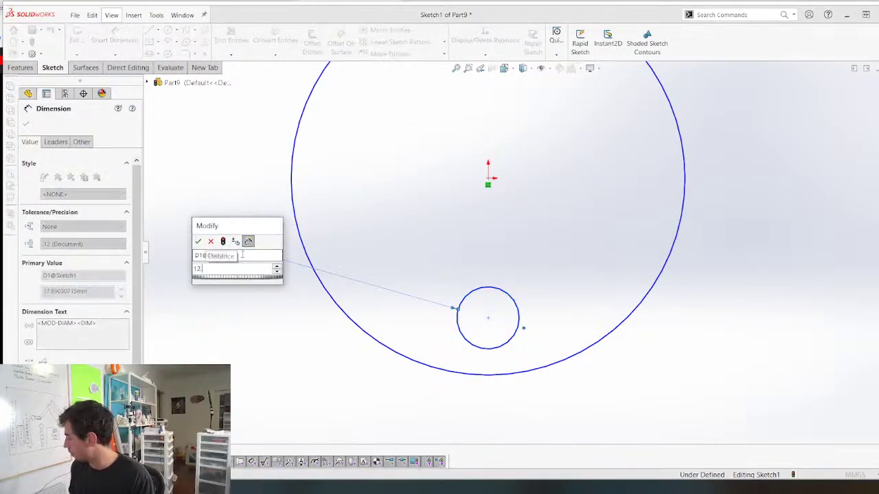
type("12.65")
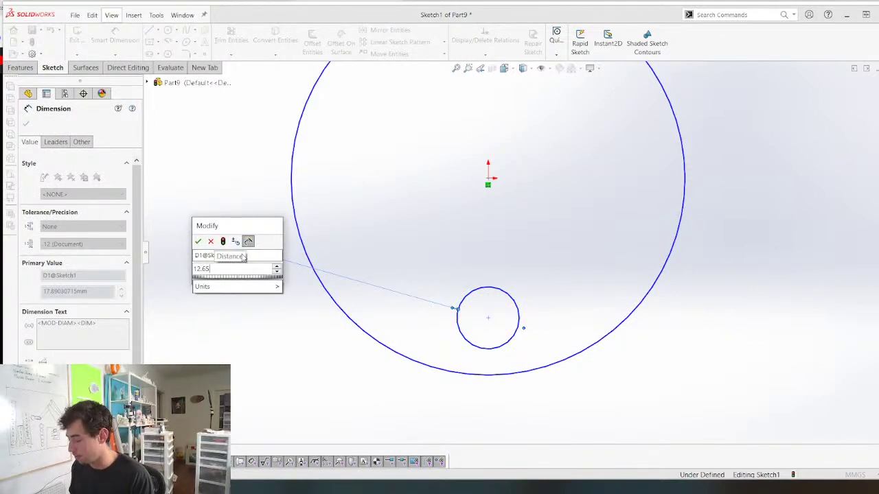
key("BackSpace")
key("BackSpace")
key("BackSpace")
key("BackSpace")
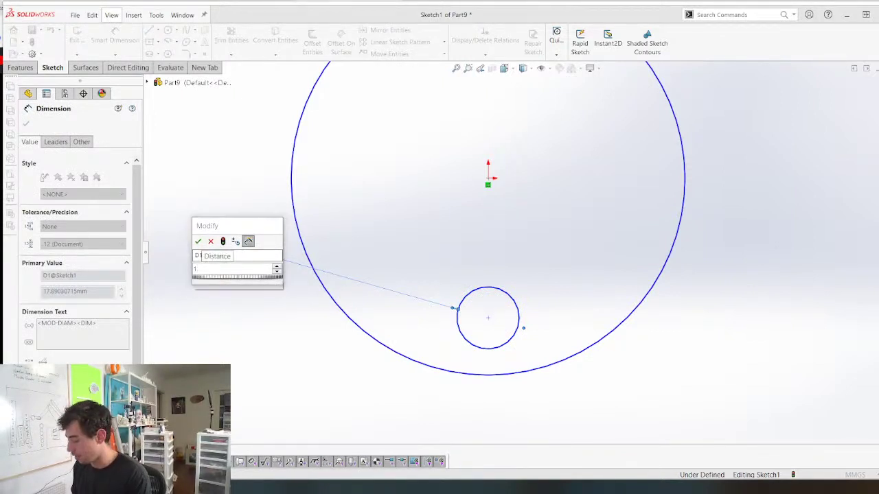
type("3")
key("Return")
scroll(565, 328, "down", 2)
key("Escape")
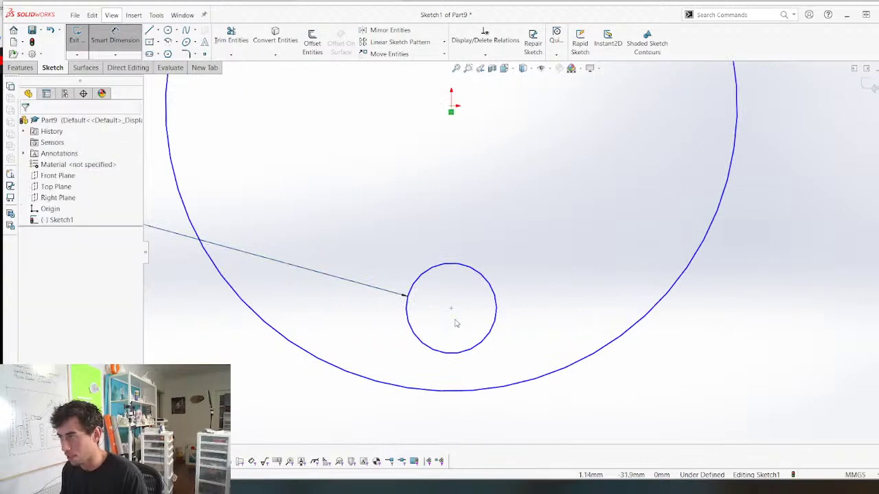
left_click_drag(452, 309, 451, 346)
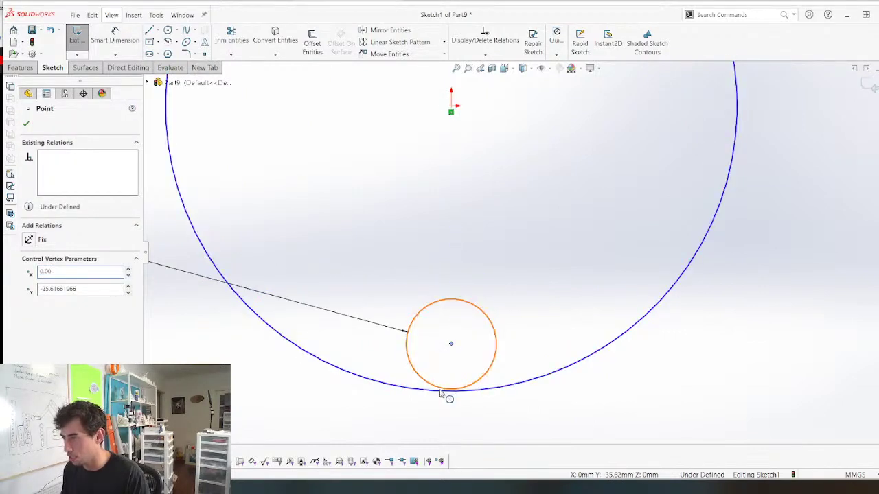
Make the small circle tangent to the inside of the large circle at its lowest point
left_click(440, 391)
left_click(437, 393, "ctrl")
scroll(434, 397, "up", 2)
scroll(437, 379, "down", 2)
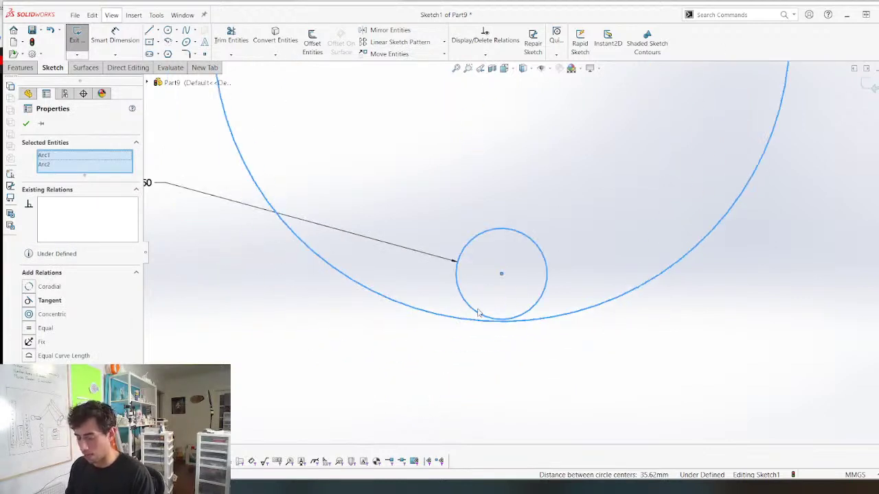
left_click(34, 300)
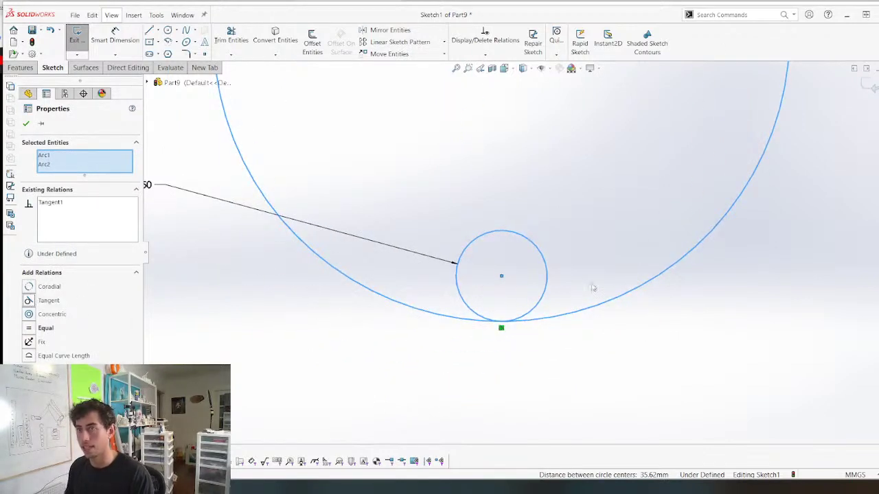
Sketch vertical lines from both side points of the small circle down past the large circle's edge
scroll(592, 289, "down", 2)
key("l")
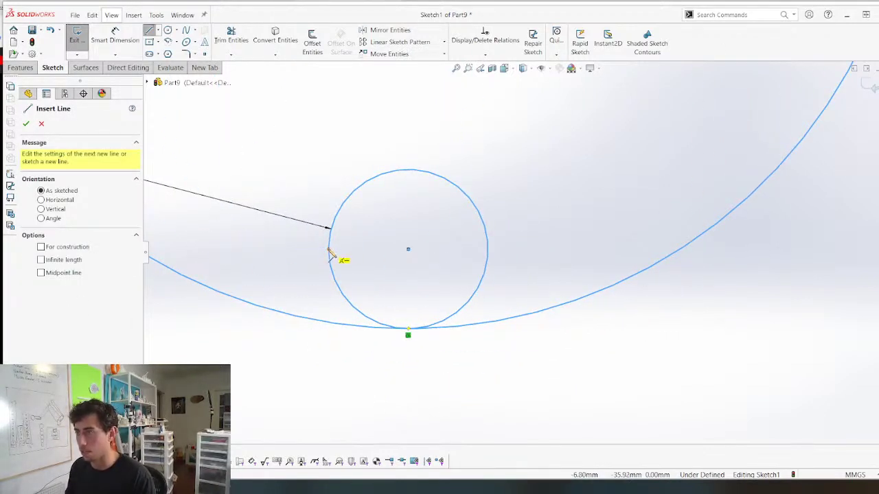
left_click(328, 250)
left_click(328, 358)
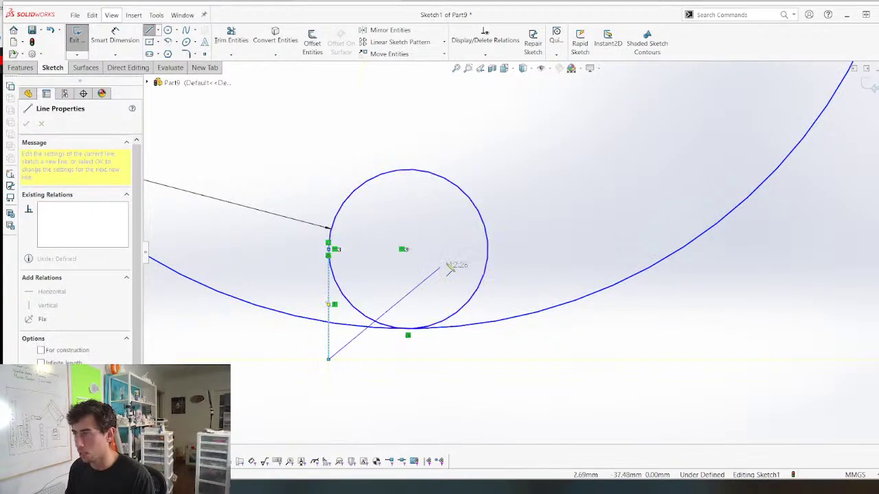
left_click(487, 243)
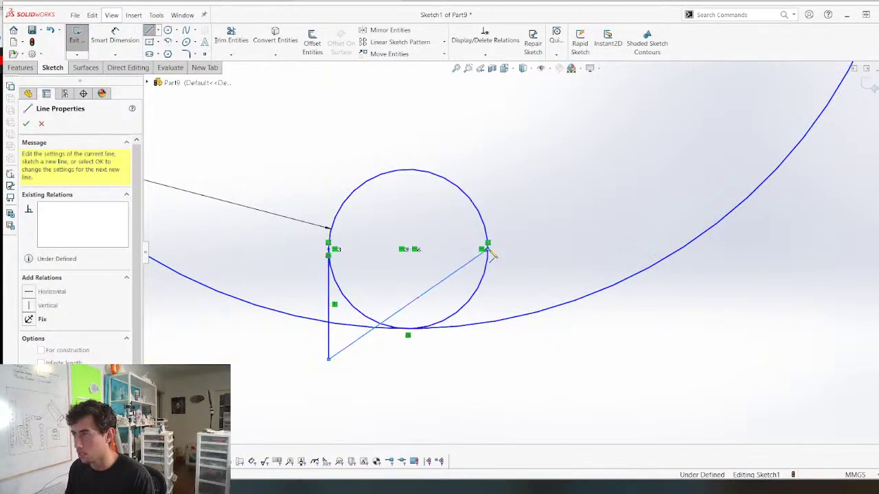
left_click(488, 379)
Trim the line ends, the stray diagonal and the lower arcs to leave an open U-shaped notch in the large circle
key("t")
left_click_drag(517, 357, 319, 340)
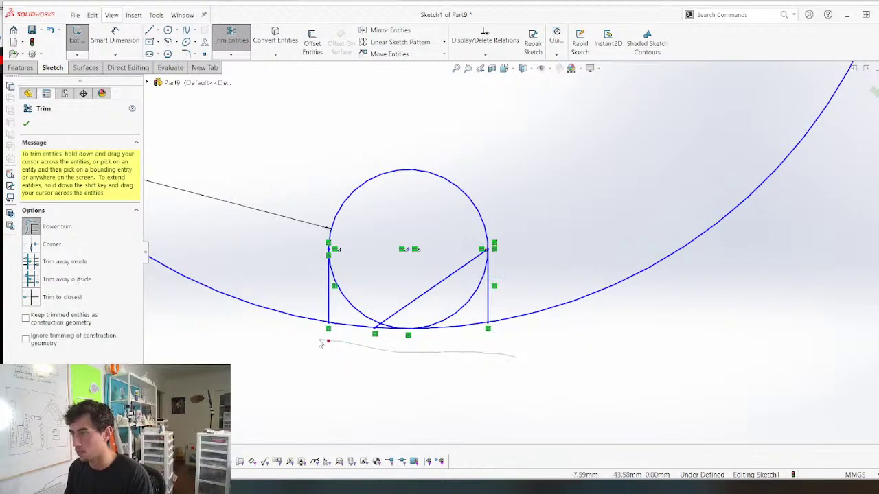
mouse_move(474, 306)
left_mouse_down()
mouse_move(439, 300)
mouse_move(364, 318)
mouse_move(392, 332)
mouse_move(409, 328)
mouse_move(376, 324)
left_mouse_up()
scroll(430, 330, "up", 8)
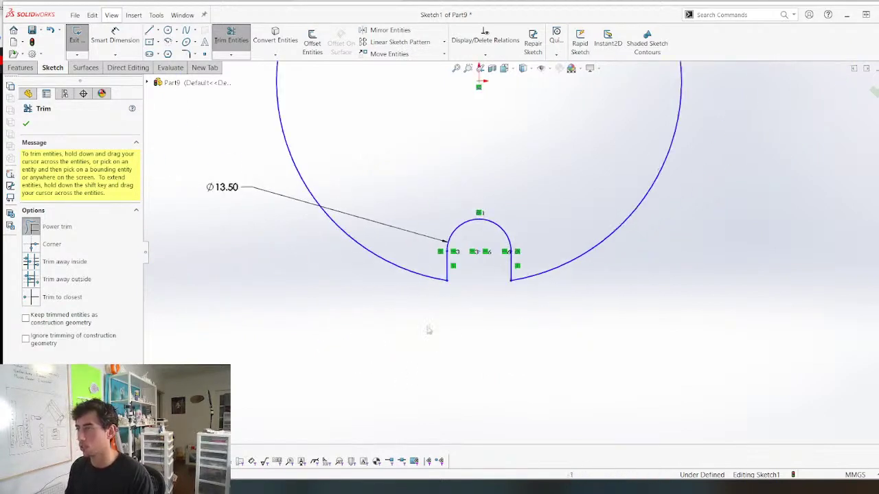
scroll(486, 158, "down", 2)
key("Escape")
Dimension the large arc with a 30 mm radius and display that dimension as a diameter
scroll(318, 259, "up", 1)
scroll(316, 259, "up", 1)
key("d")
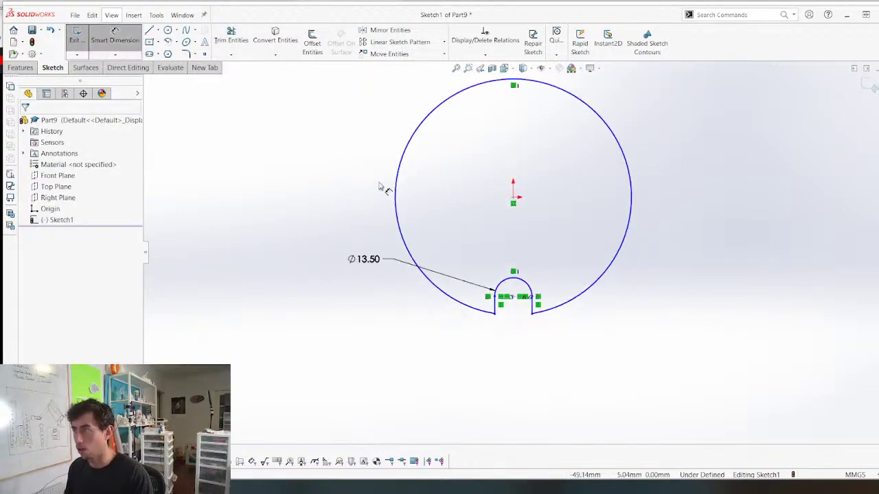
left_click(397, 177)
left_click(257, 120)
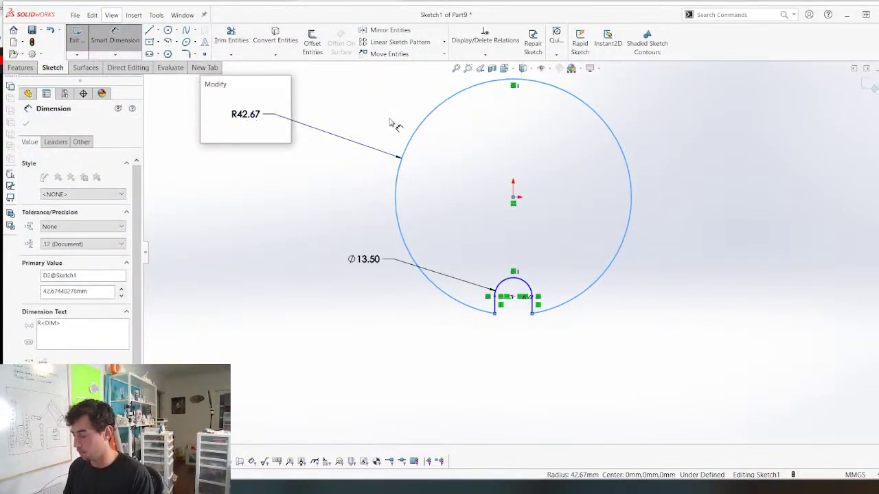
type("4")
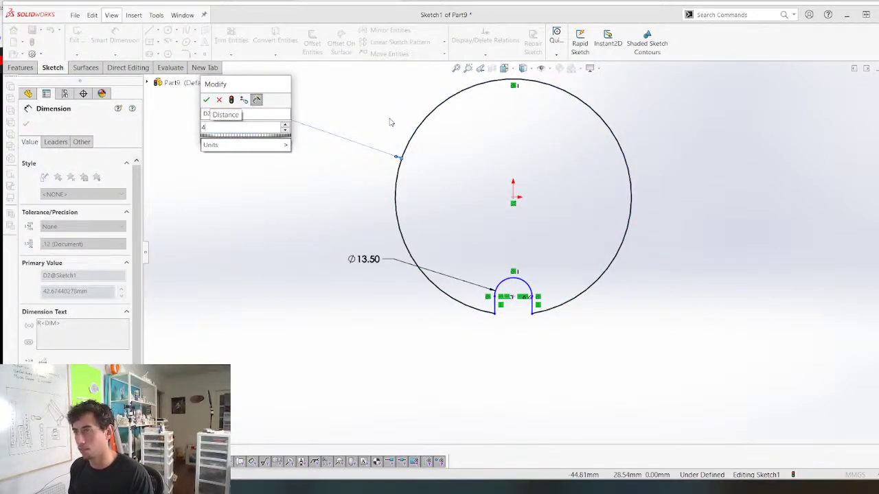
key("BackSpace")
type("30")
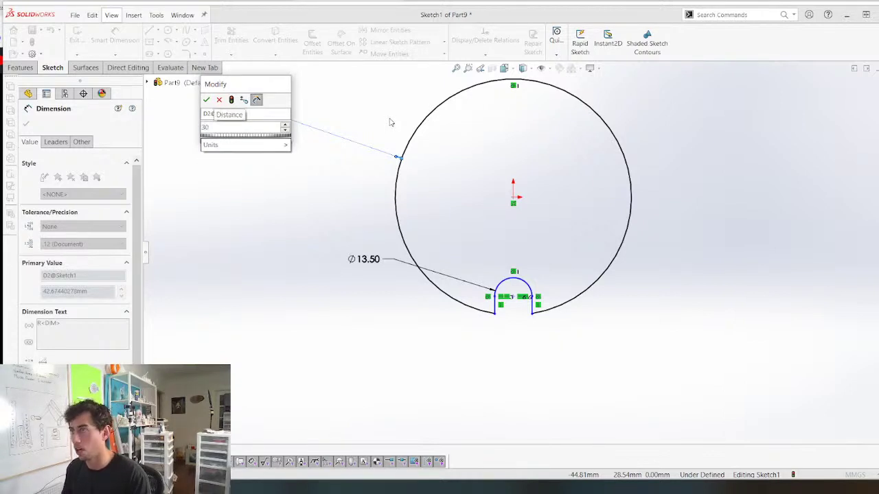
key("Return")
right_click(278, 125)
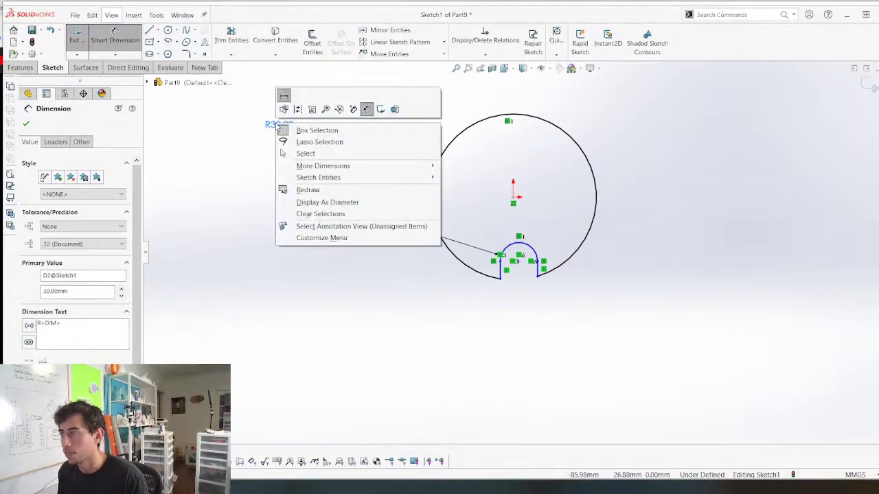
left_click(327, 201)
Set the large arc's diameter to 40 mm
double_click(287, 126)
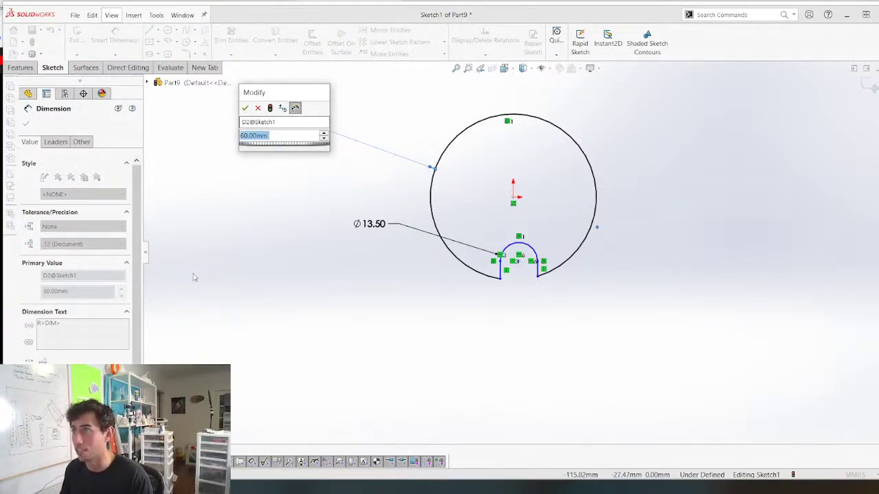
type("475")
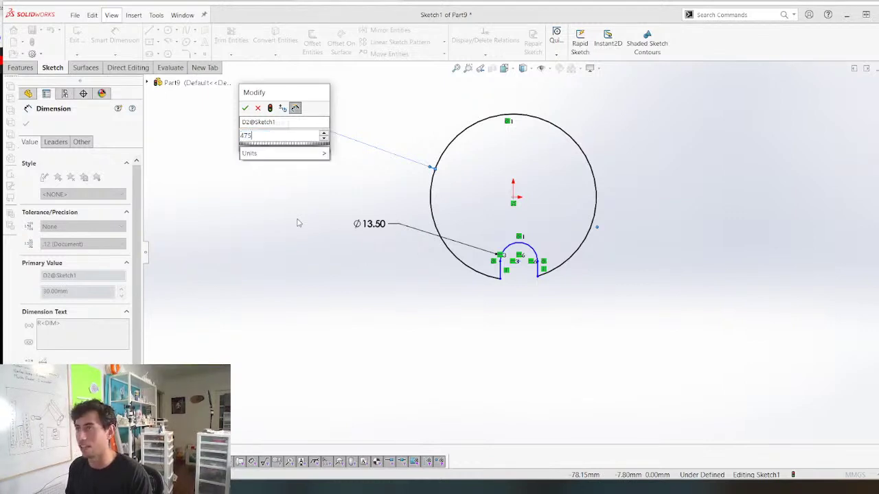
key("BackSpace")
key("BackSpace")
type("0")
key("Return")
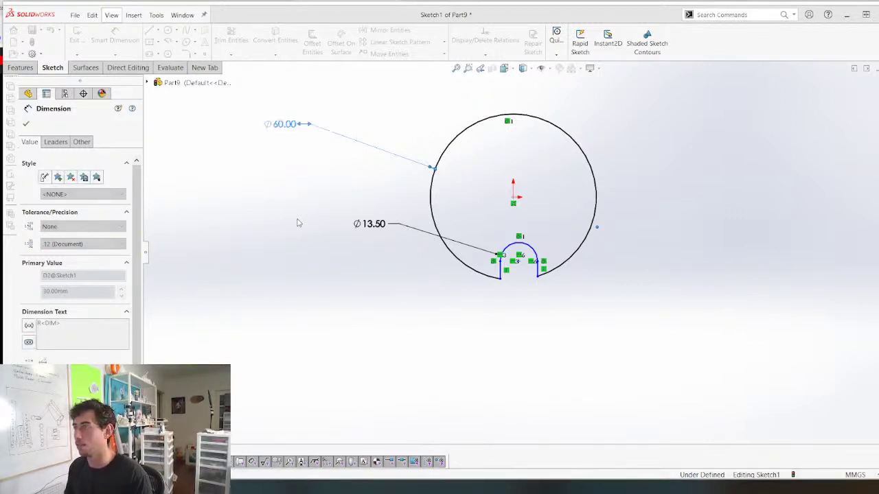
scroll(432, 179, "up", 2)
scroll(412, 192, "down", 2)
scroll(389, 203, "up", 3)
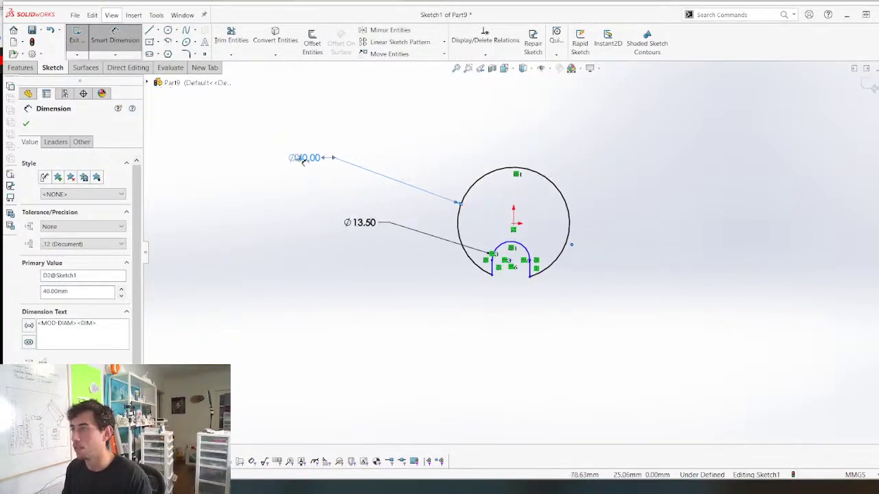
scroll(377, 163, "down", 2)
key("Escape")
key("Escape")
Align the notch arc's centre point vertically with the origin
left_click(588, 316)
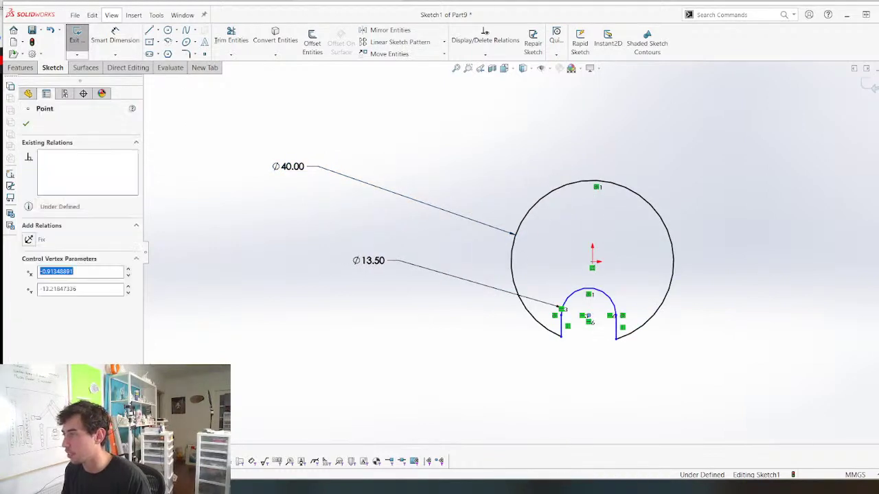
left_click(592, 267, "ctrl")
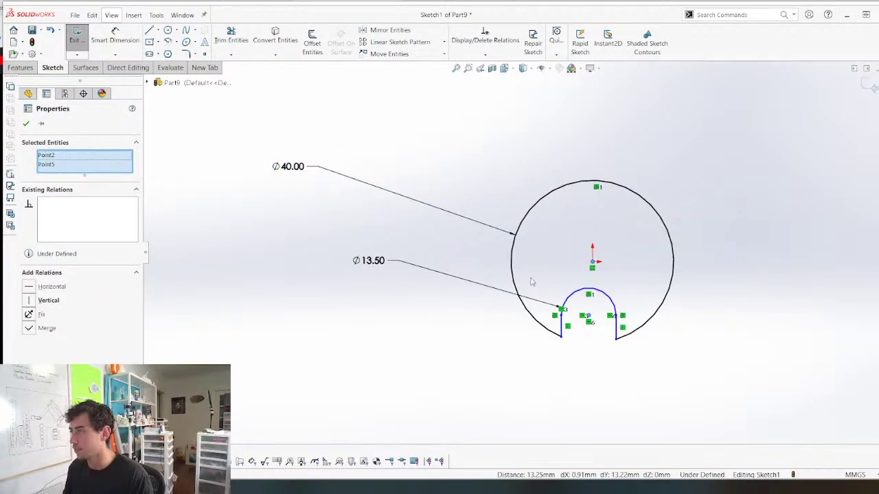
left_click(29, 300)
scroll(640, 325, "down", 2)
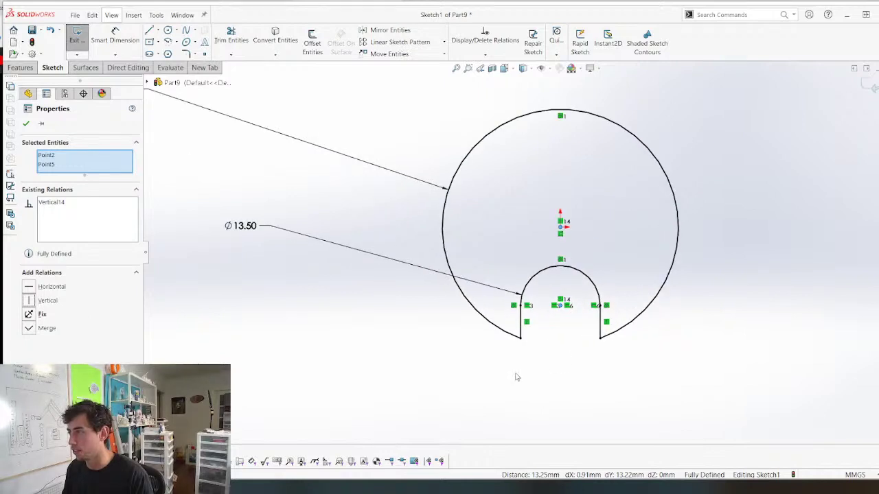
scroll(481, 251, "up", 2)
key("Escape")
Change the large arc's diameter to 50 mm
double_click(244, 139)
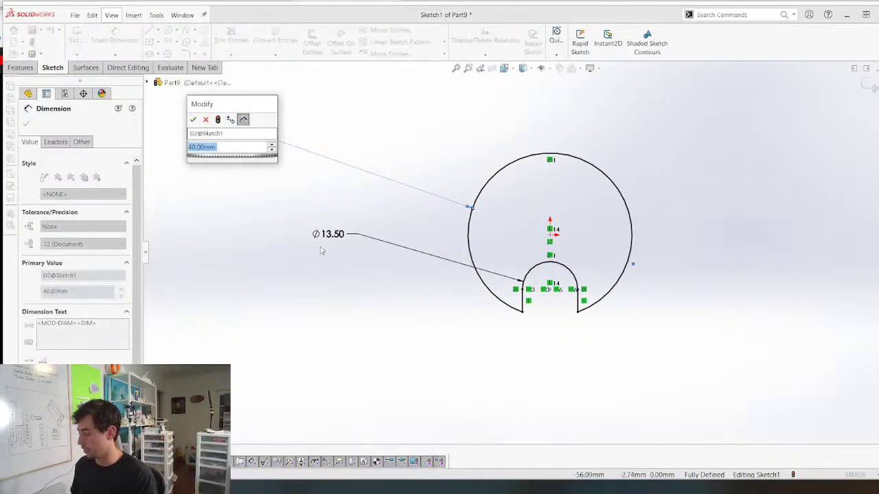
type("30")
key("Return")
scroll(423, 253, "up", 3)
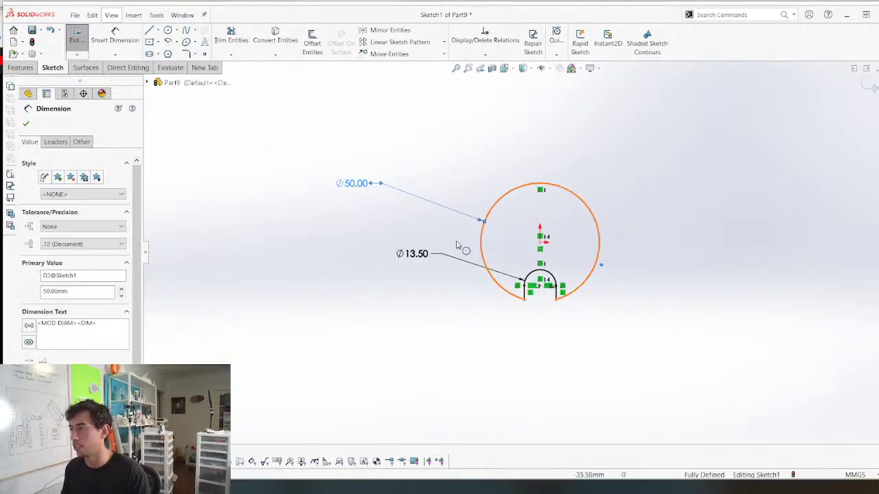
scroll(433, 251, "down", 3)
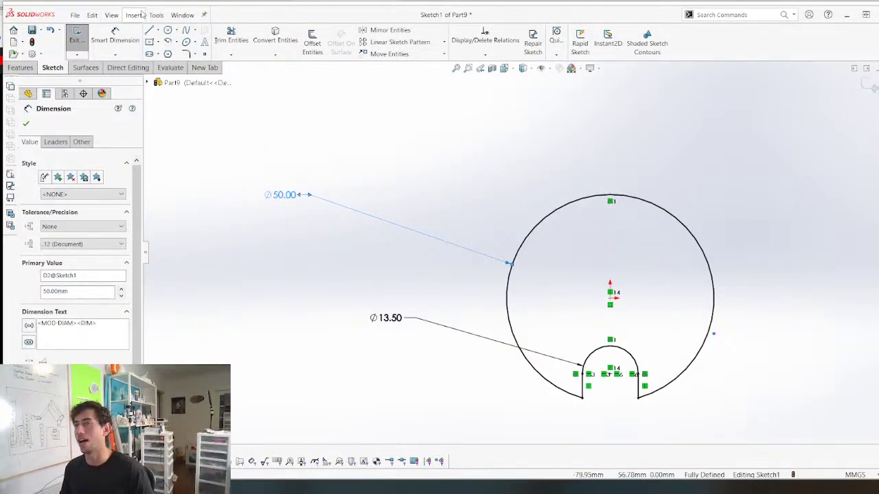
Delete the notch geometry from the sketch and extrude the full circle 13.5 mm
scroll(664, 362, "down", 3)
scroll(653, 294, "up", 2)
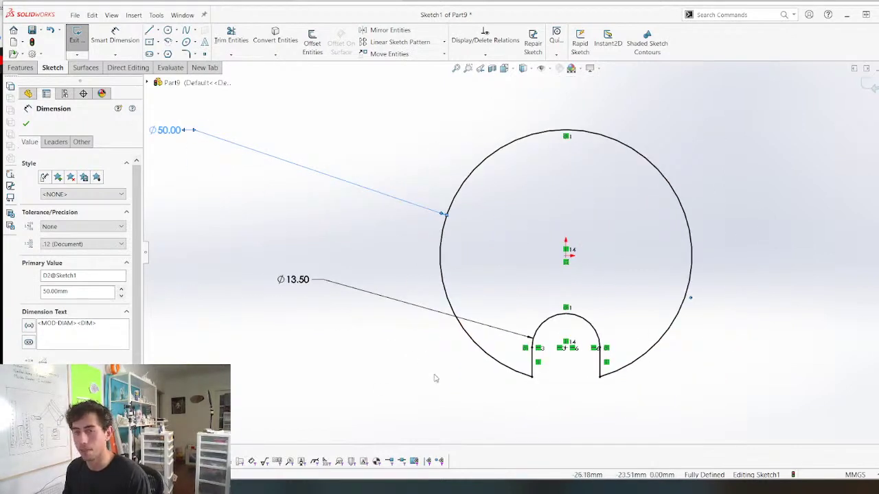
left_click_drag(612, 310, 600, 377)
key("Delete")
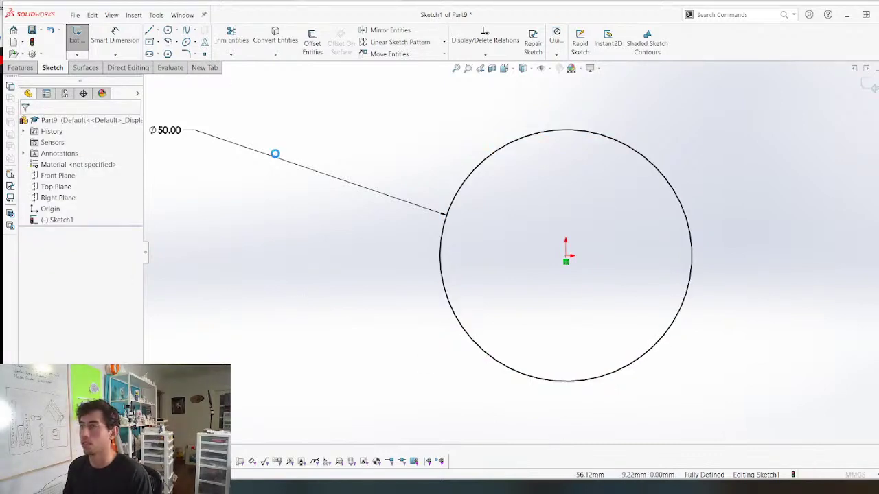
key("e")
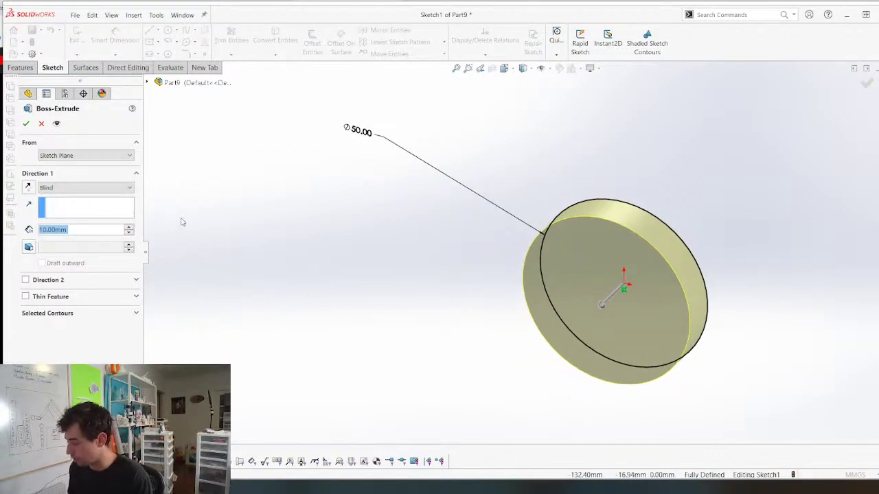
type("14")
key("Return")
key("Return")
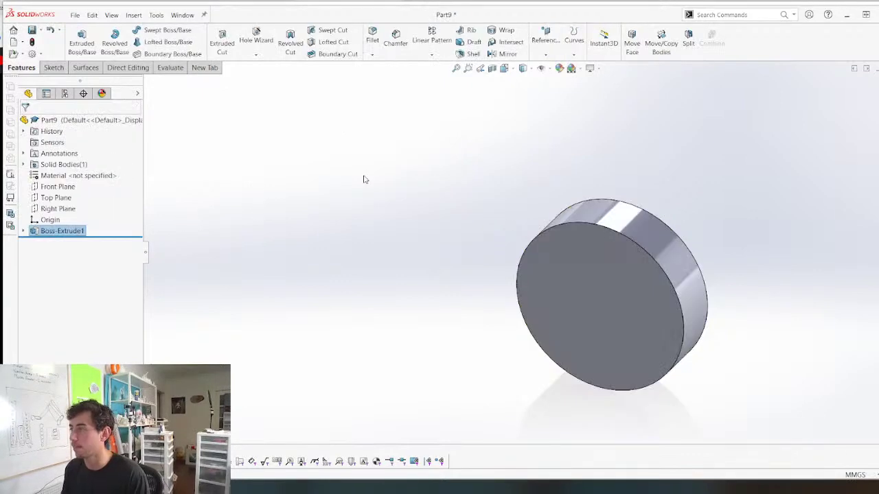
Sketch a circle about 14 mm in diameter on the disc's front face, centred directly below the origin
left_click(594, 329)
key("s")
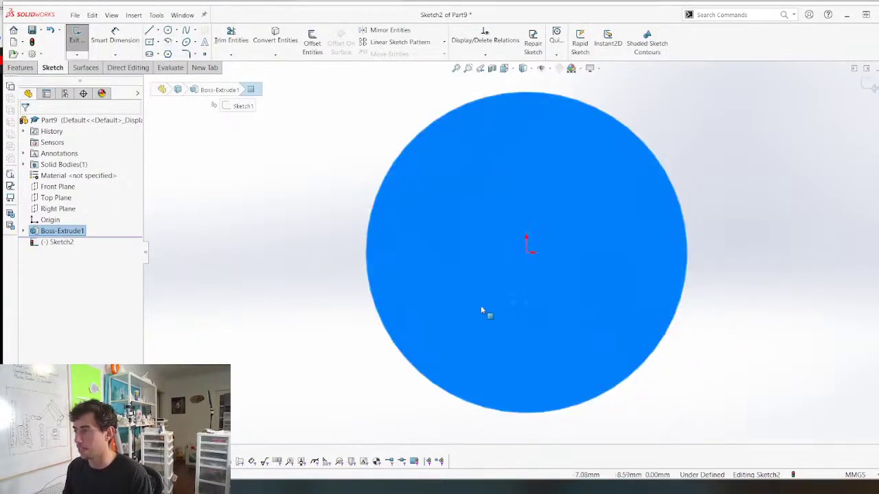
key("c")
left_click(526, 336)
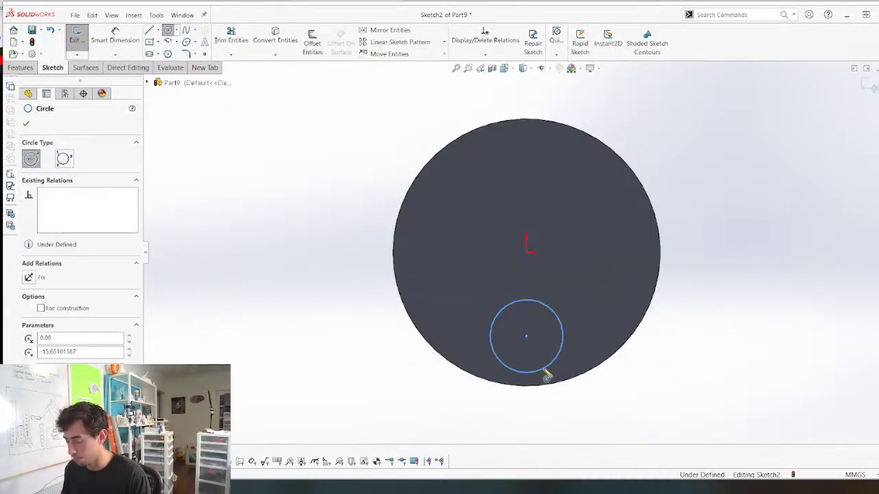
left_click(547, 376)
Dimension the small circle on the disc face with a diameter of 13.5 mm
key("d")
left_click(533, 302)
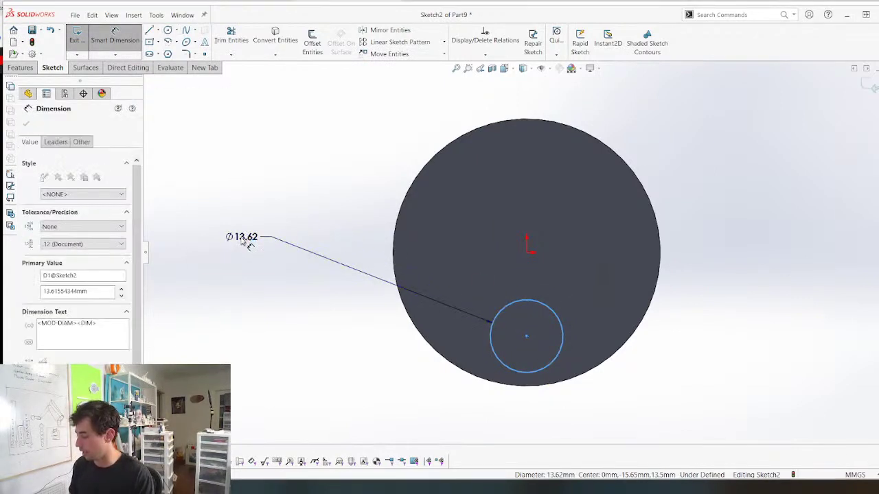
left_click(247, 244)
type("13.5")
key("Return")
key("Escape")
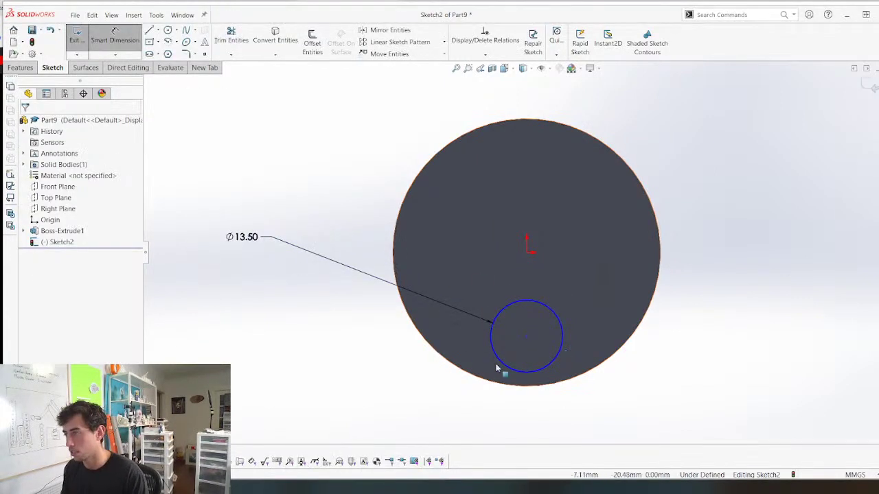
key("Escape")
Make the small circle tangent to the disc's outer edge and align its centre vertically with the origin
left_click(518, 371)
left_click(524, 385, "ctrl")
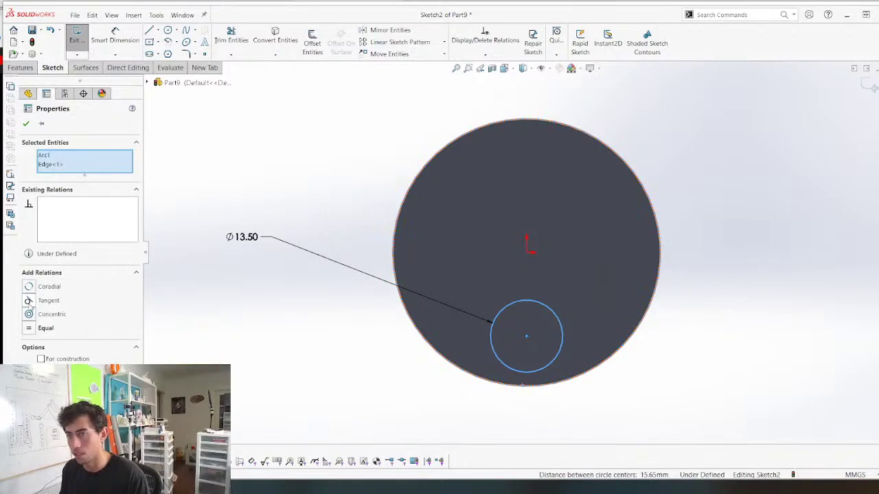
left_click(29, 301)
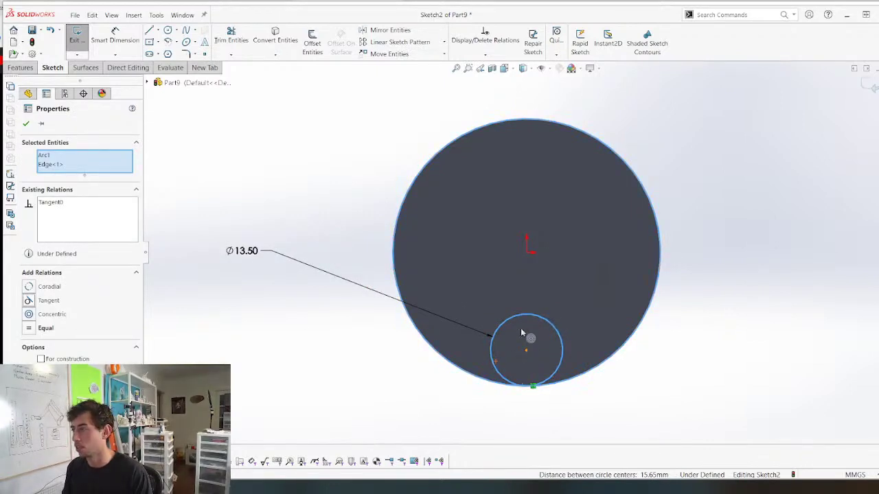
left_click(526, 350)
left_click(526, 251, "ctrl")
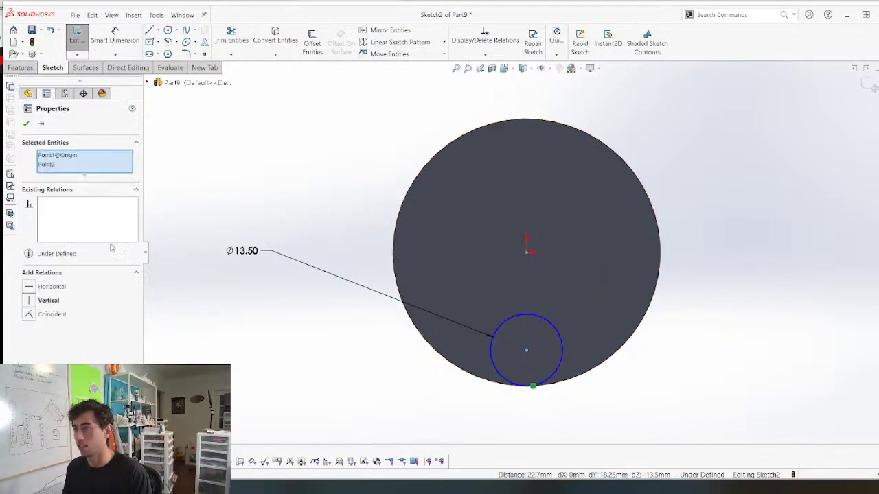
left_click(29, 301)
Draw vertical lines from both sides of the 13.5 mm circle down to the disc's edge, deleting the slanted connecting line
scroll(503, 426, "down", 3)
key("l")
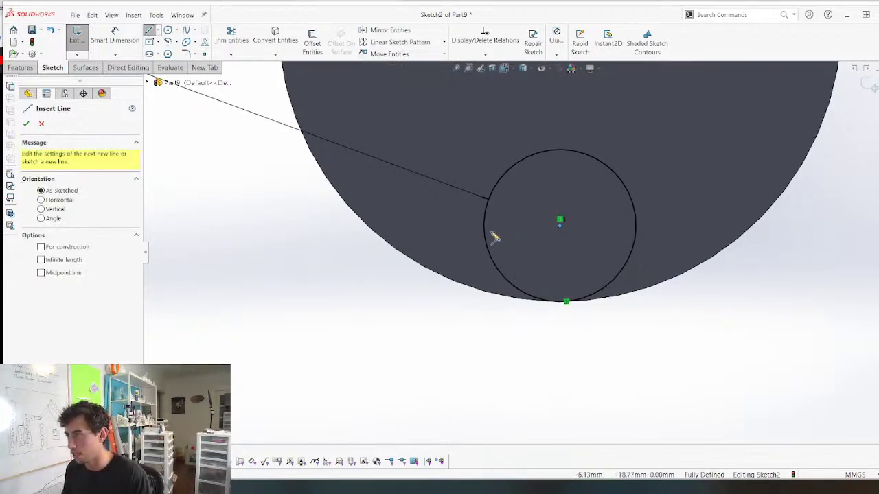
left_click(486, 228)
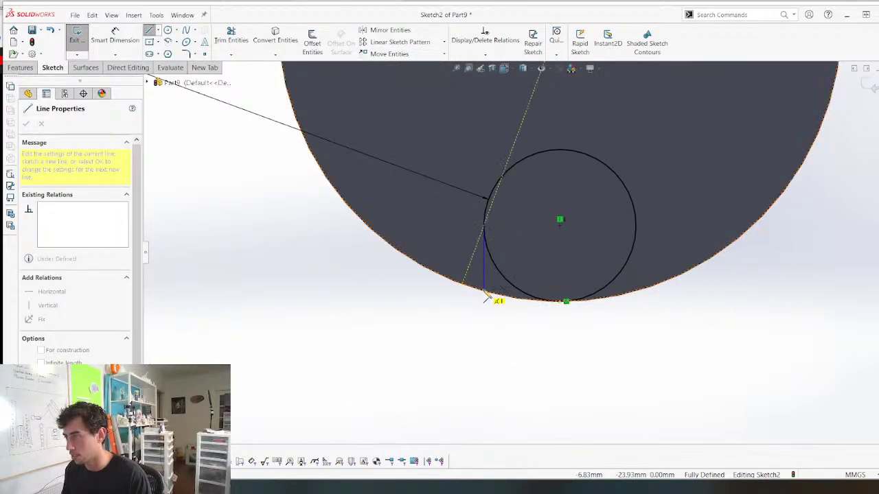
left_click(486, 294)
left_click(635, 226)
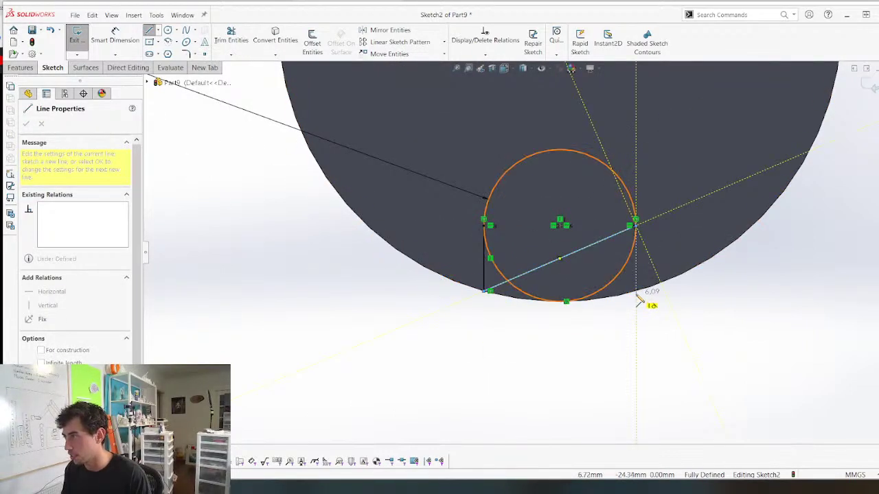
left_click(637, 296)
key("Escape")
left_click(588, 249)
key("Delete")
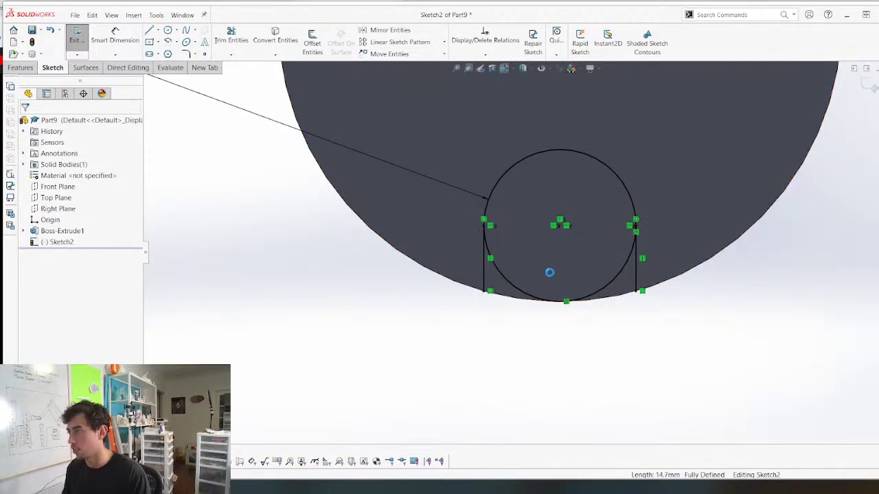
Convert the disc's outer edge into the sketch and trim away the excess arcs to leave a closed round-ended notch profile
left_click(510, 299)
key("c")
key("t")
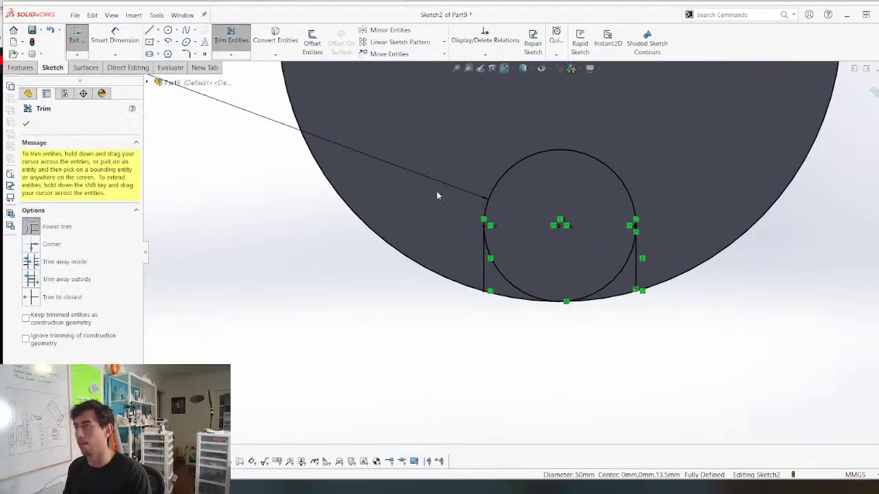
left_click_drag(429, 225, 423, 317)
left_click_drag(506, 282, 513, 272)
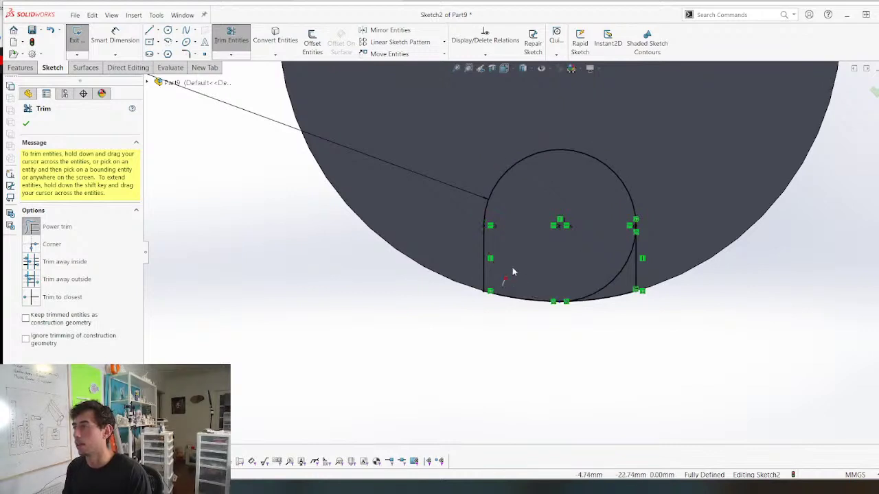
scroll(526, 254, "up", 4)
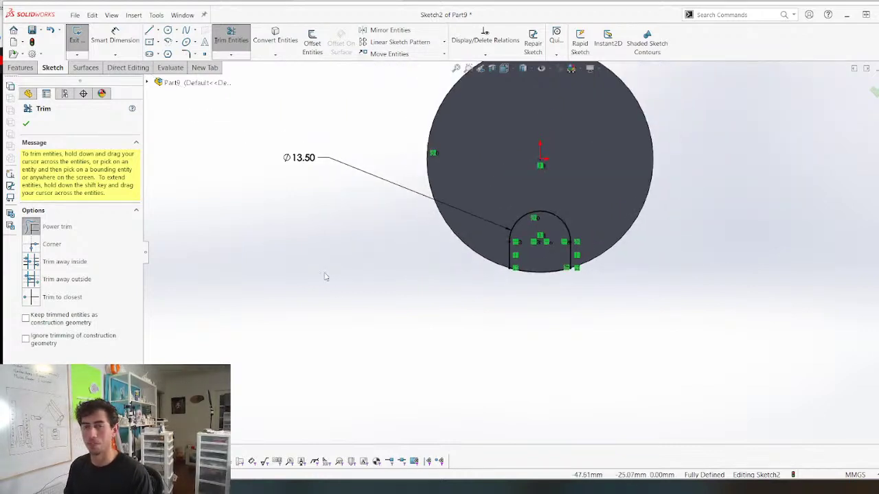
key("Escape")
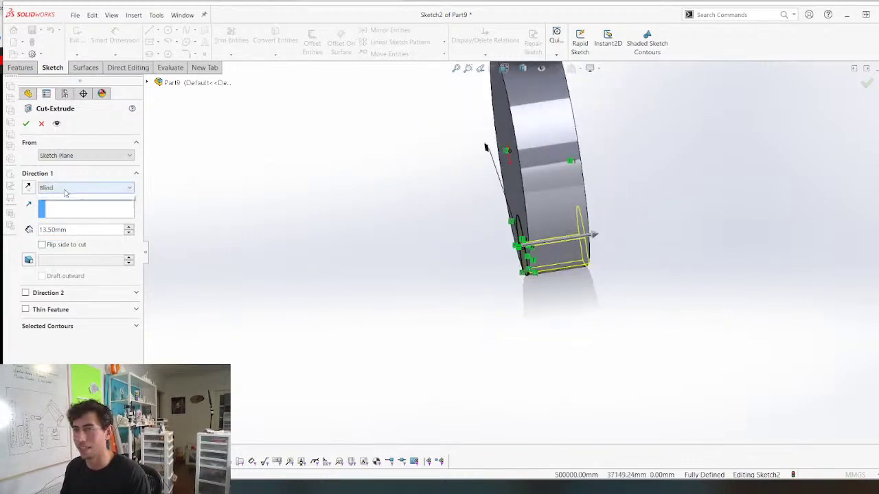
Cut the notch profile through the disc with the Through All end condition
left_click(65, 191)
left_click(60, 207)
key("Return")
Fillet the two edges where the notch meets the disc's rim with a 2 mm radius
middle_click_drag(433, 262, 516, 204)
left_click(375, 38)
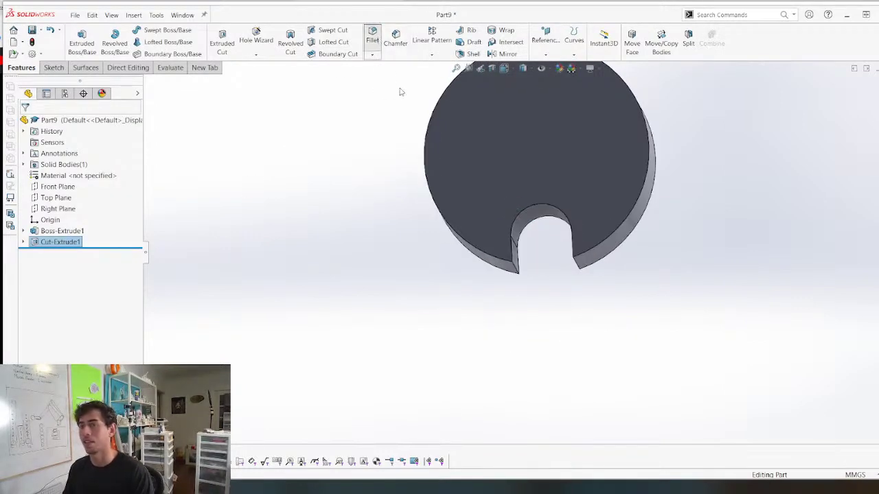
middle_click_drag(447, 226, 437, 146)
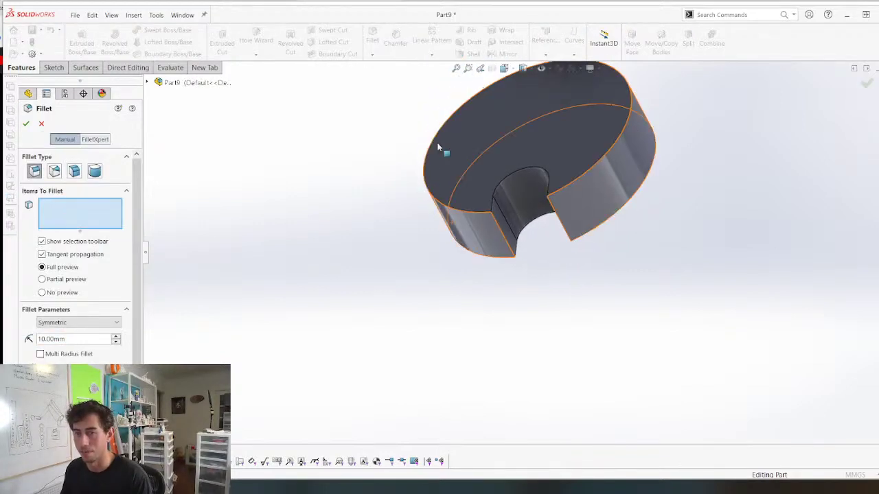
scroll(483, 213, "down", 3)
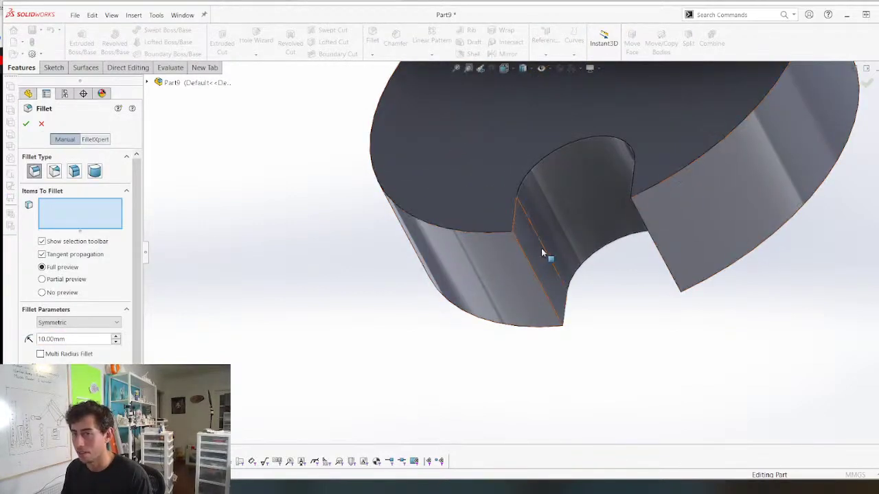
left_click(535, 276)
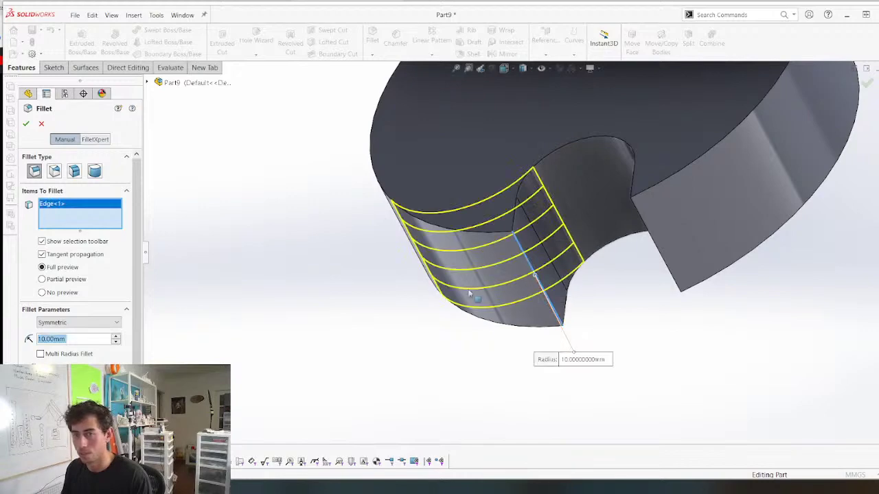
scroll(544, 254, "up", 3)
middle_click_drag(544, 252, 604, 206)
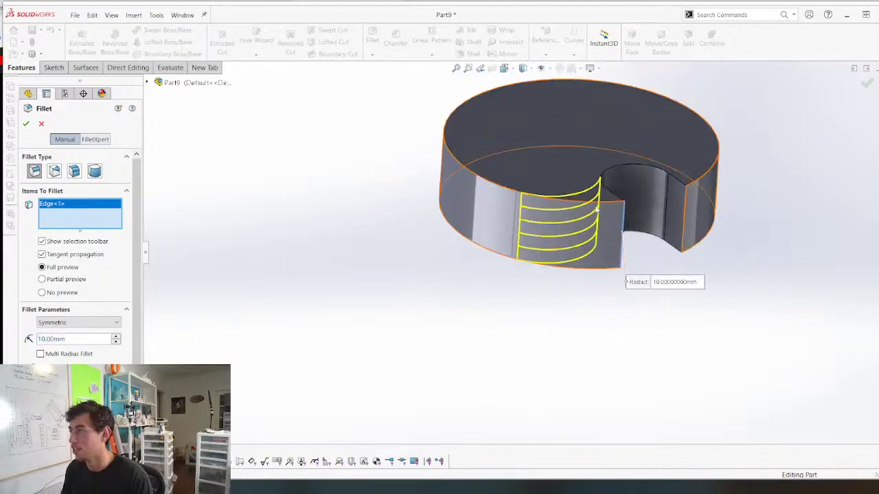
left_click(680, 199)
middle_click_drag(554, 239, 306, 363)
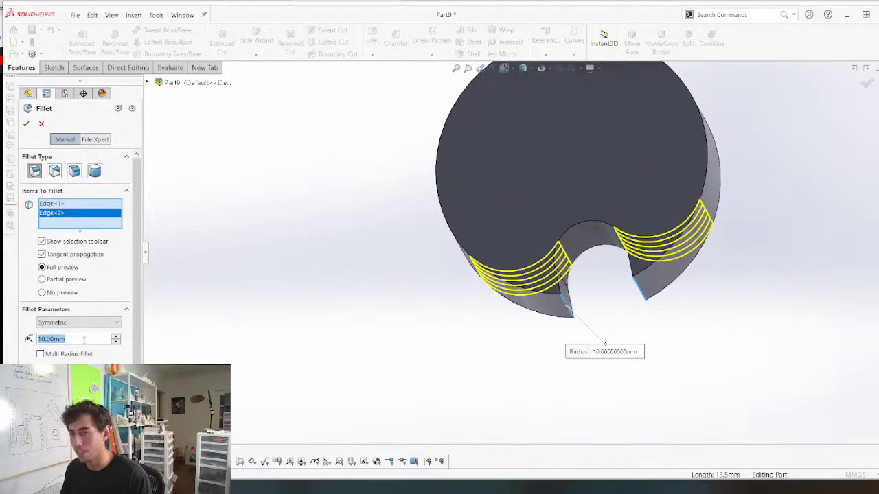
type("2")
key("Return")
key("Return")
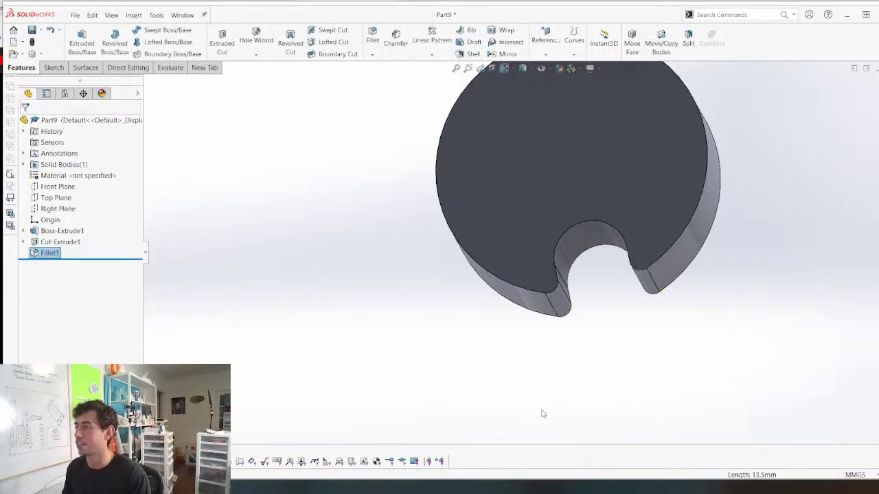
Save the part as "RoCl_Marble Pump Ring" in the 059 - Robot Clock folder
scroll(526, 240, "up", 5)
middle_click_drag(526, 240, 434, 179)
key("ctrl+s")
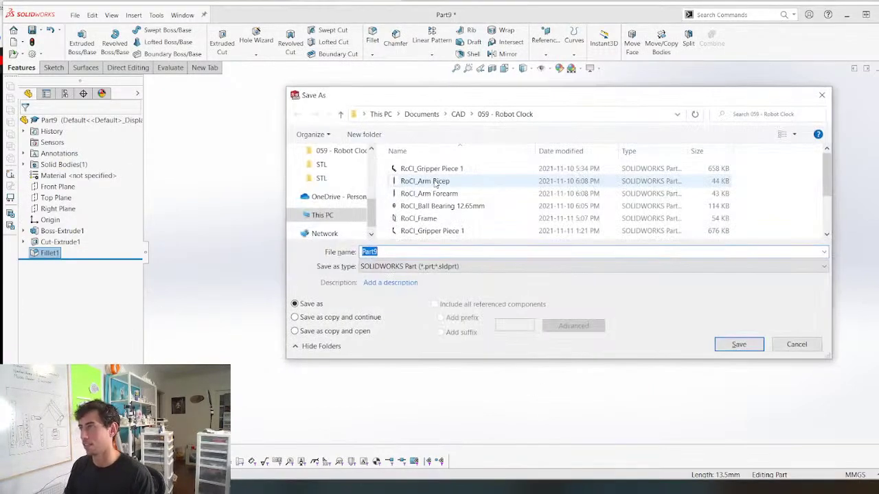
type("RO")
key("BackSpace")
type("o")
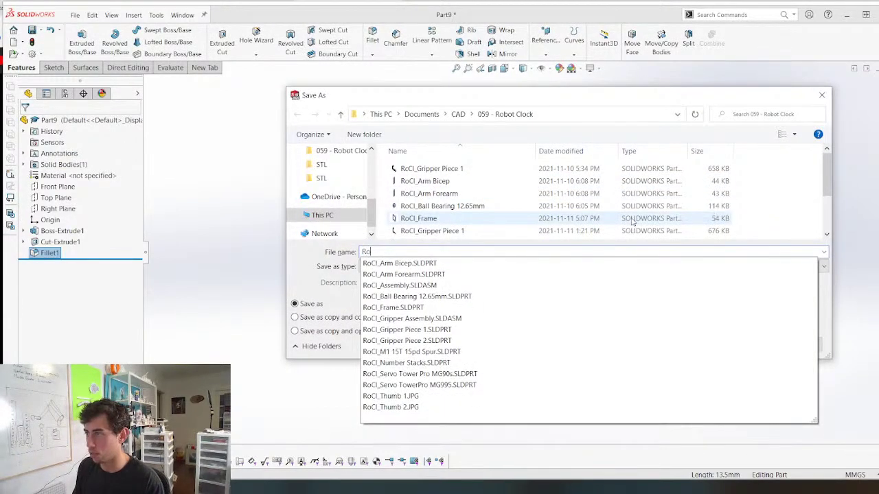
type("Cl_H")
key("BackSpace")
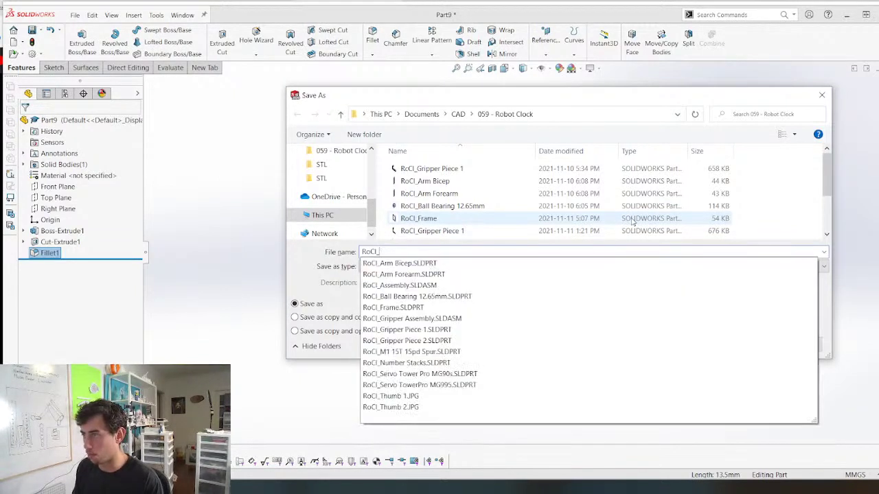
type("Marble Pump")
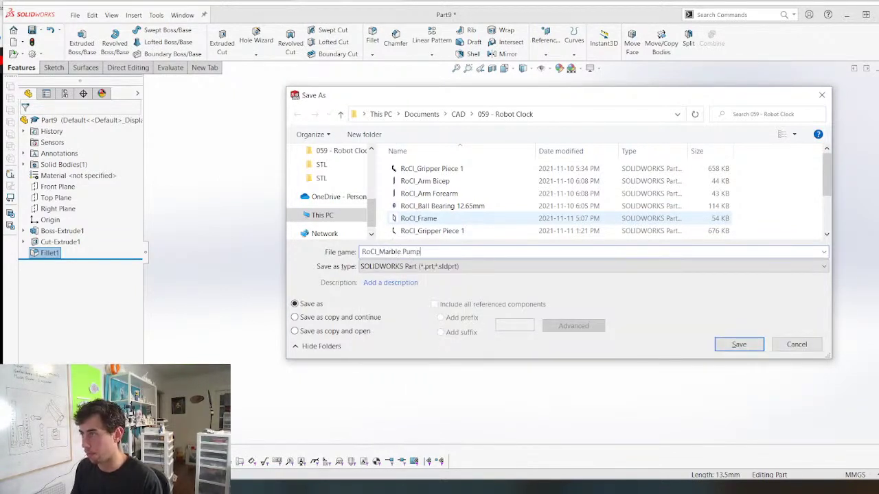
type(" Rin")
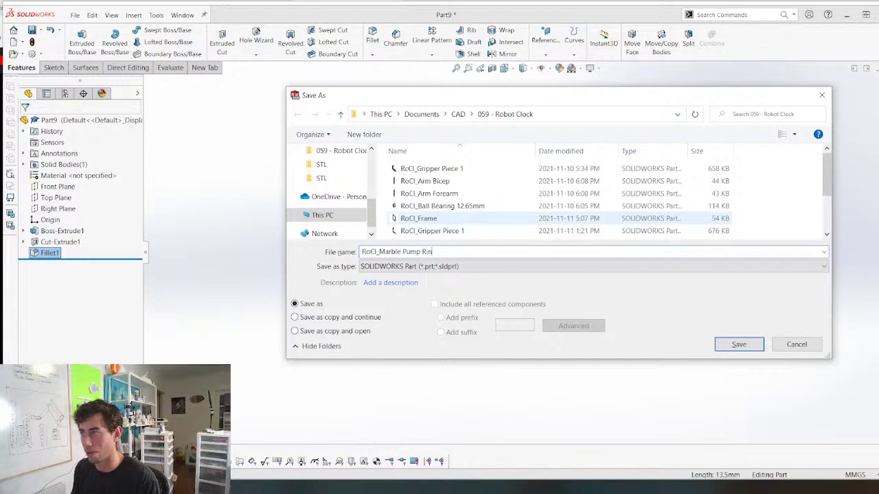
type("g")
key("Return")
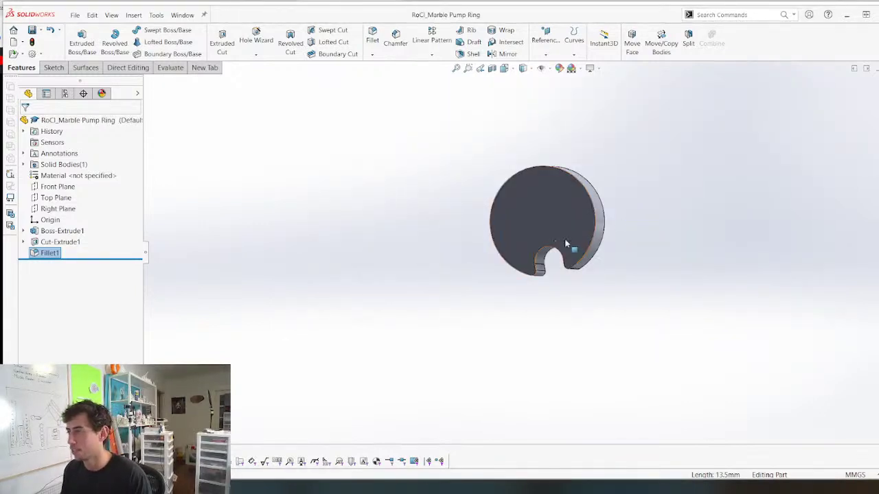
Sketch a circle about 9 mm in diameter on the disc's front face, centred on the origin
left_click(555, 223)
key("s")
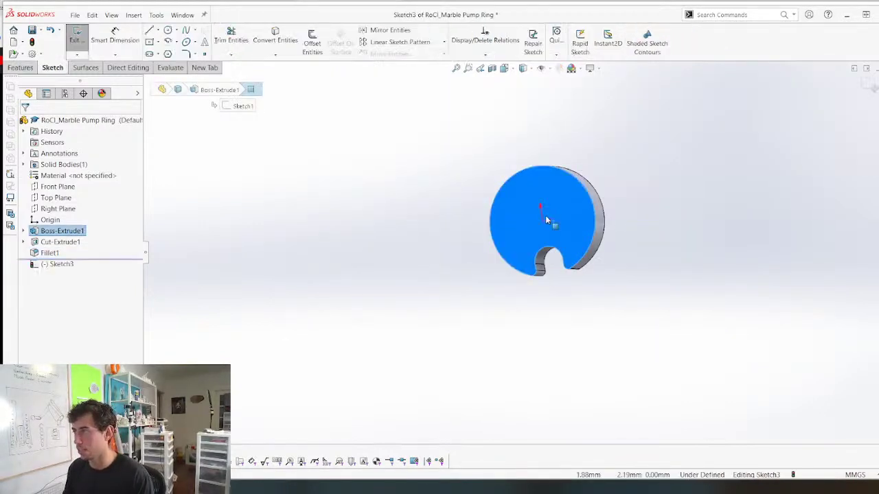
key("c")
left_click(527, 258)
left_click(562, 263)
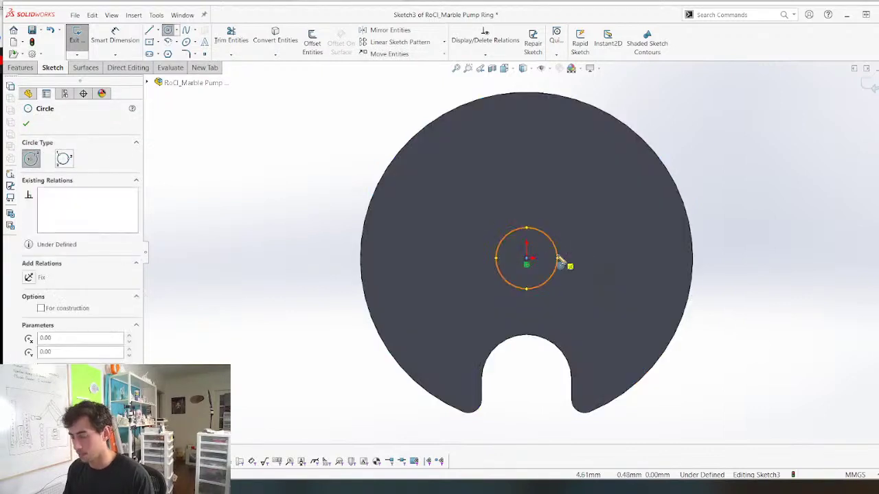
key("Escape")
Dimension the centre circle with a diameter of 4 mm and save the part
key("d")
left_click(554, 242)
left_click(826, 130)
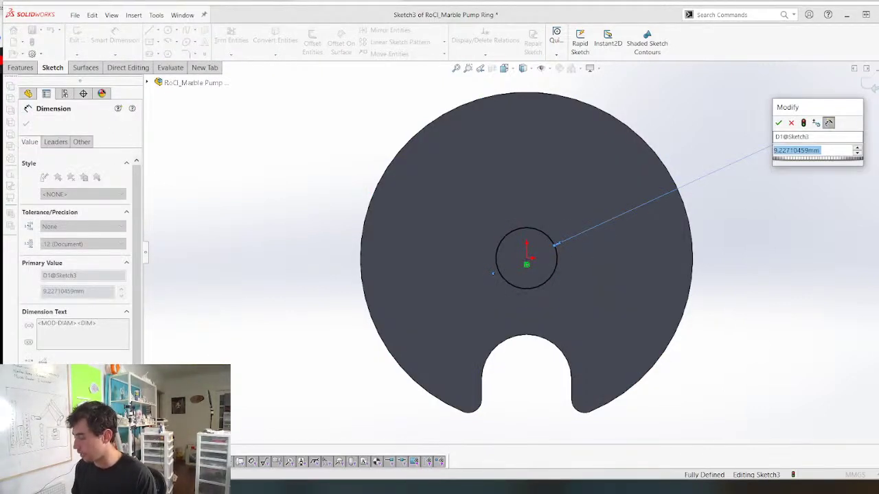
type("4")
key("Return")
scroll(401, 208, "up", 3)
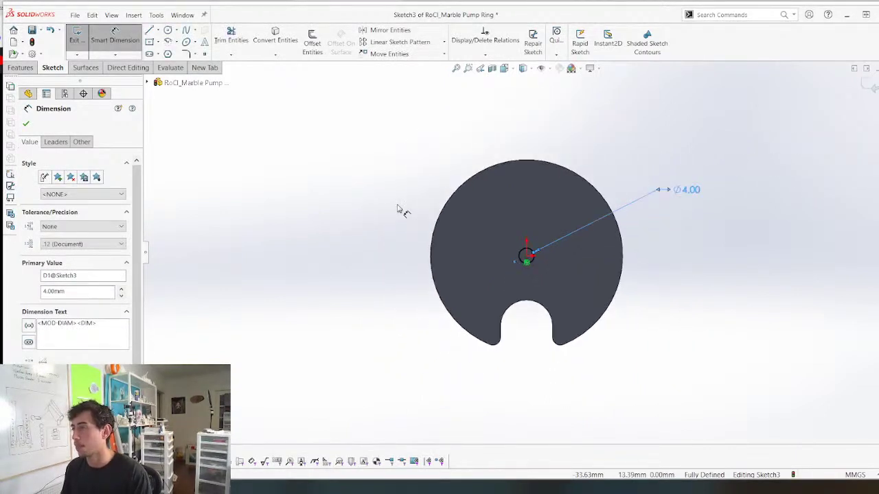
key("ctrl+s")
Exit the sketch and cut the 4 mm centre hole through the disc with Through All
mouse_move(415, 214)
middle_mouse_down()
mouse_move(281, 208)
mouse_move(412, 214)
mouse_move(409, 231)
middle_mouse_up()
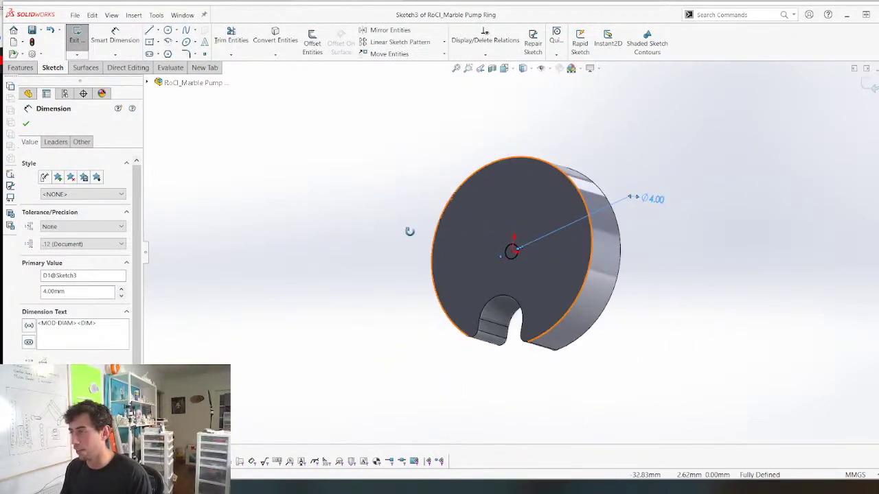
left_click(871, 82)
left_click(869, 83)
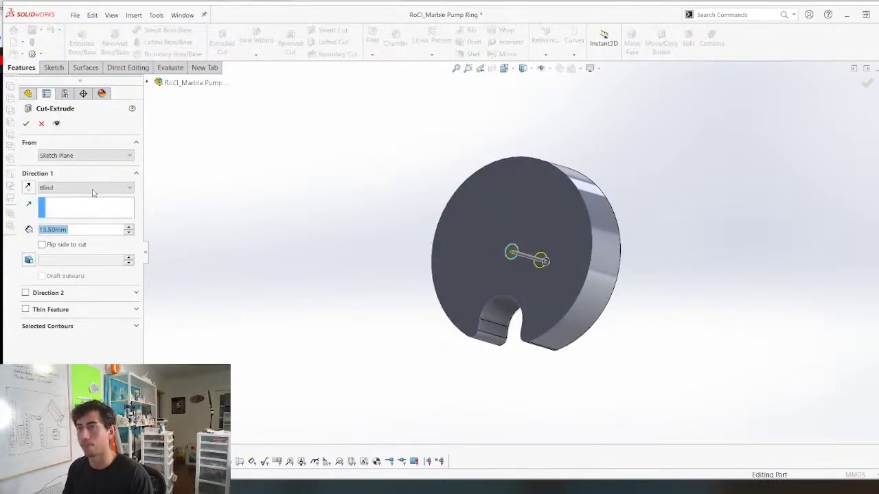
left_click(92, 189)
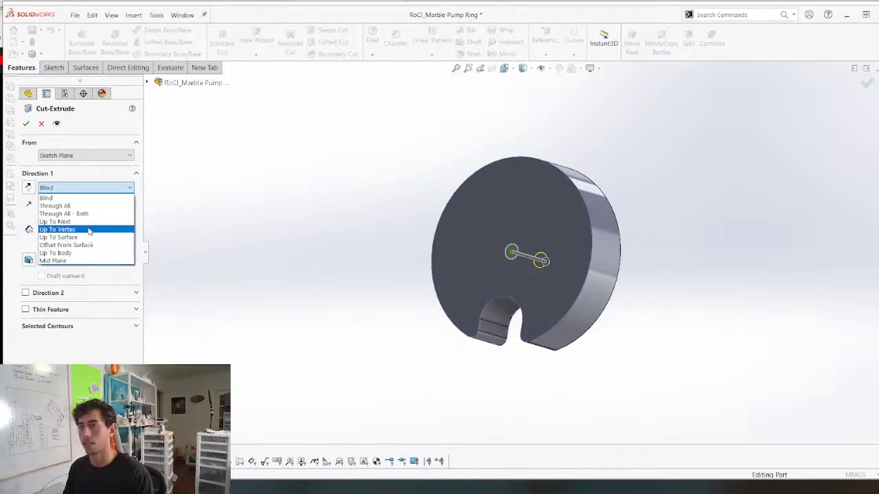
left_click(55, 206)
key("Return")
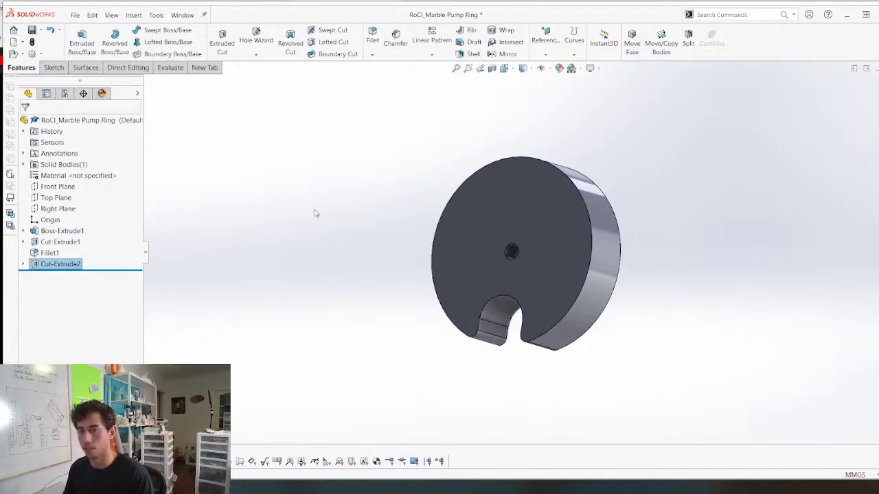
Switch to the RoCl_Assembly document and toggle its Ambient Occlusion display setting
middle_click_drag(327, 236, 345, 251)
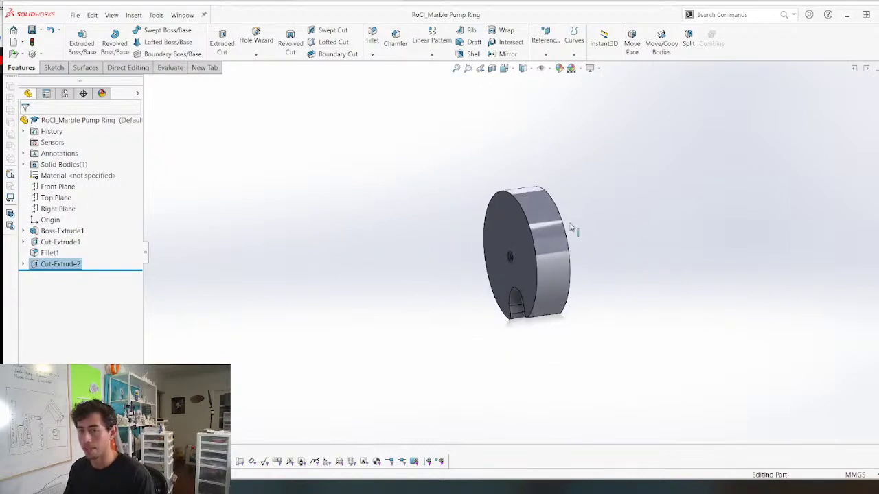
middle_click_drag(593, 243, 362, 248)
key("ctrl+Tab")
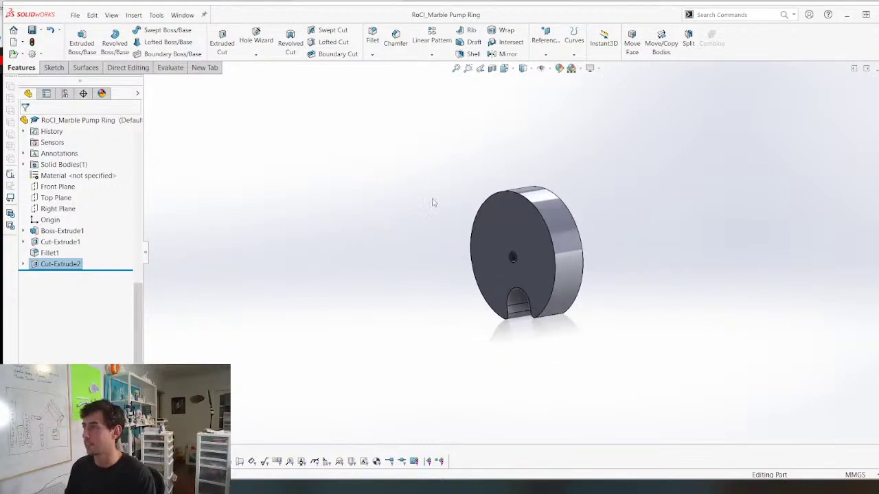
left_click(585, 68)
left_click(605, 105)
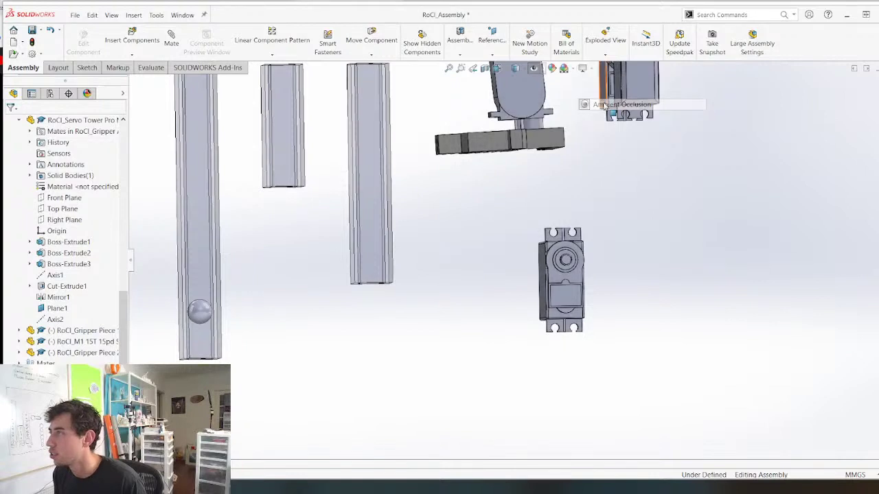
Insert the RoCl_Marble Pump Ring part into the assembly, placing it just above the loose lower servo
scroll(539, 114, "up", 4)
scroll(529, 113, "down", 3)
left_click(131, 40)
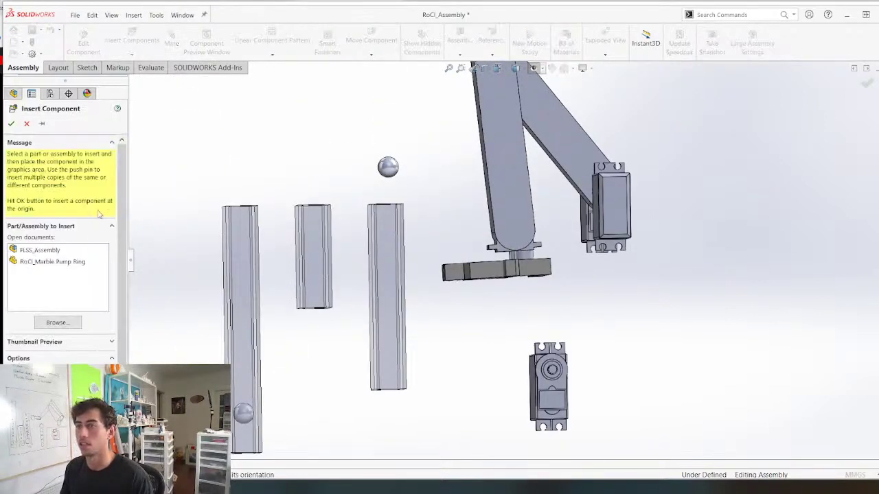
left_click(48, 264)
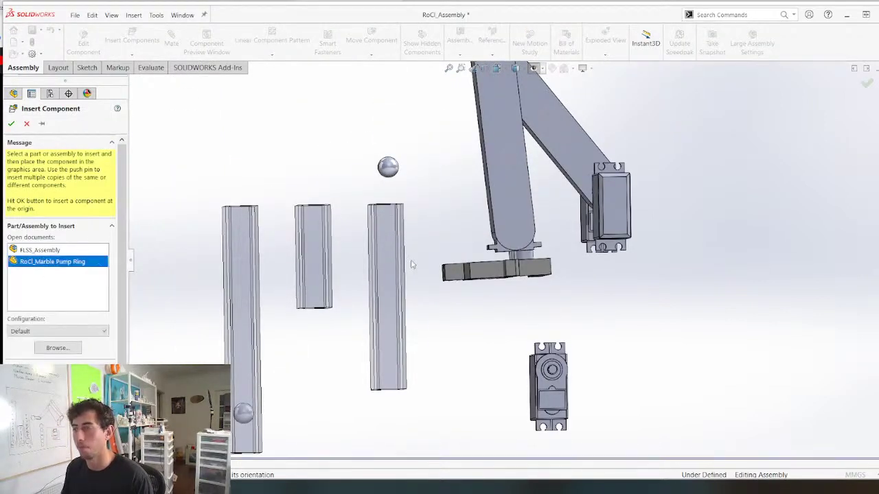
left_click(602, 322)
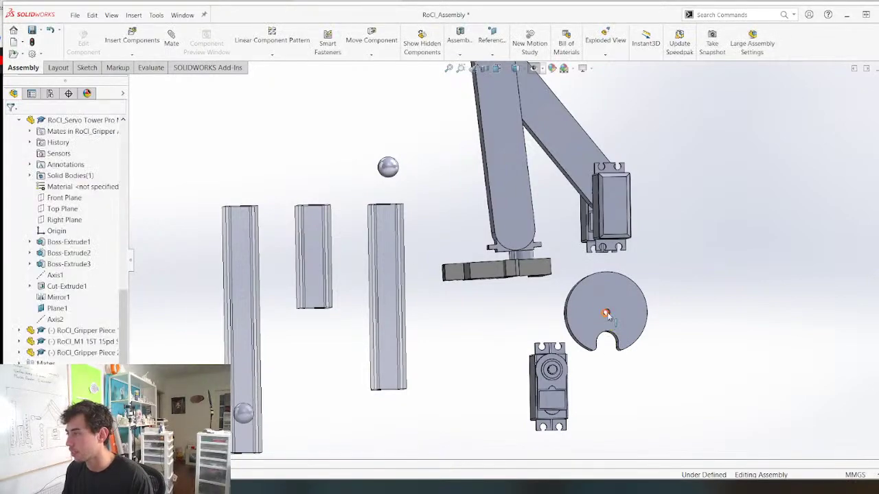
Mate the pump ring's centre hole concentric with the loose servo's output shaft and slide the ring clear of the servo
middle_click_drag(606, 314, 501, 323)
scroll(662, 311, "down", 5)
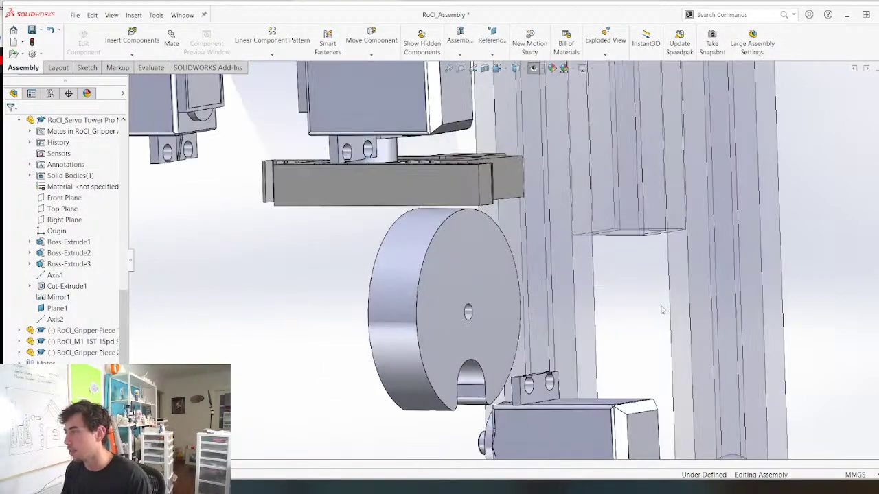
left_click(469, 316)
scroll(464, 364, "up", 4)
middle_click_drag(462, 378, 539, 379)
scroll(457, 372, "down", 5)
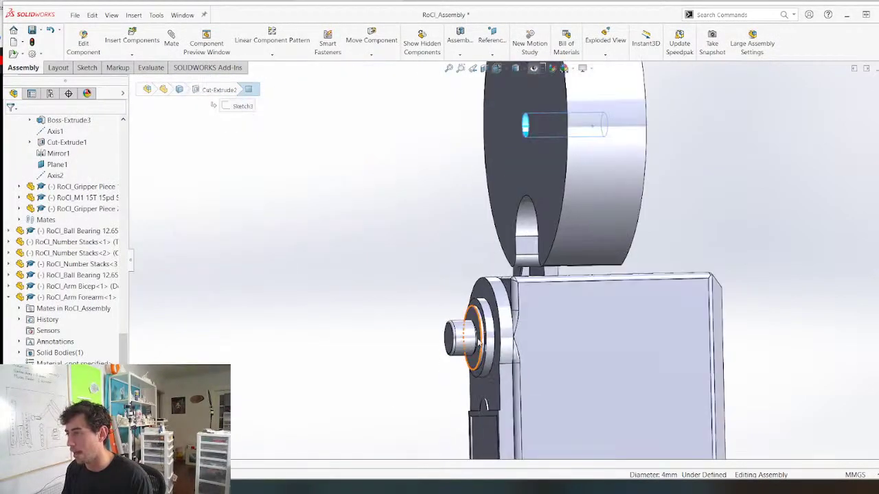
left_click(469, 339, "ctrl")
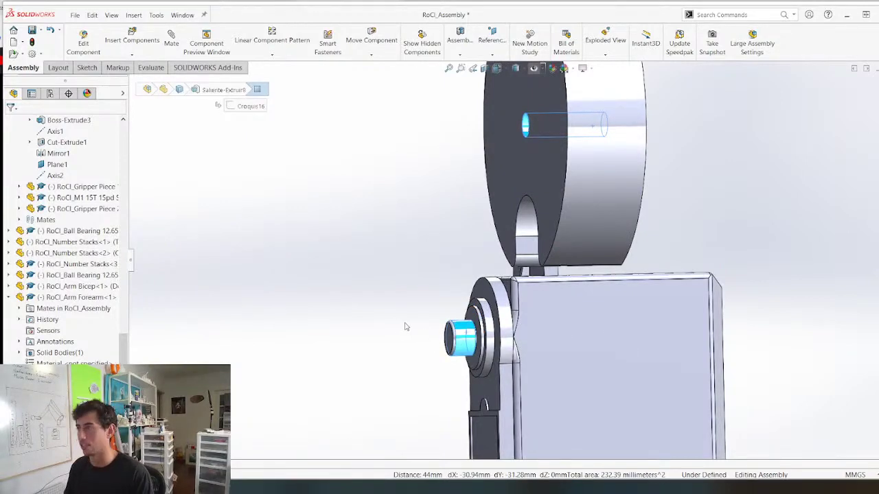
key("m")
left_click(355, 304)
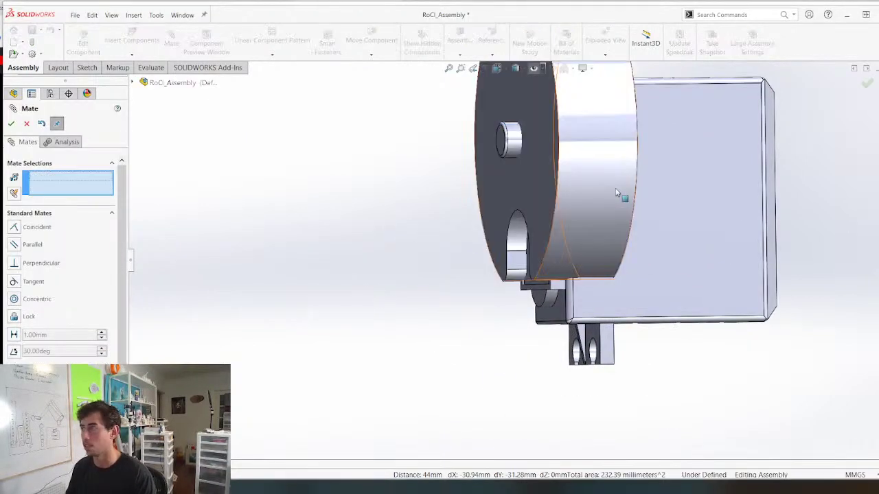
left_click_drag(616, 193, 308, 219)
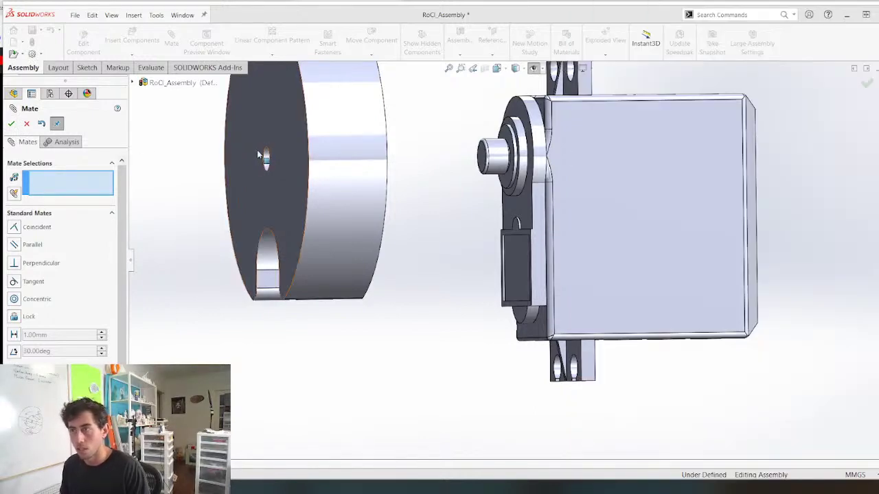
left_click(11, 124)
Open the RoCl_Marble Pump Ring part and start a sketch on the disc's flat face
right_click(350, 152)
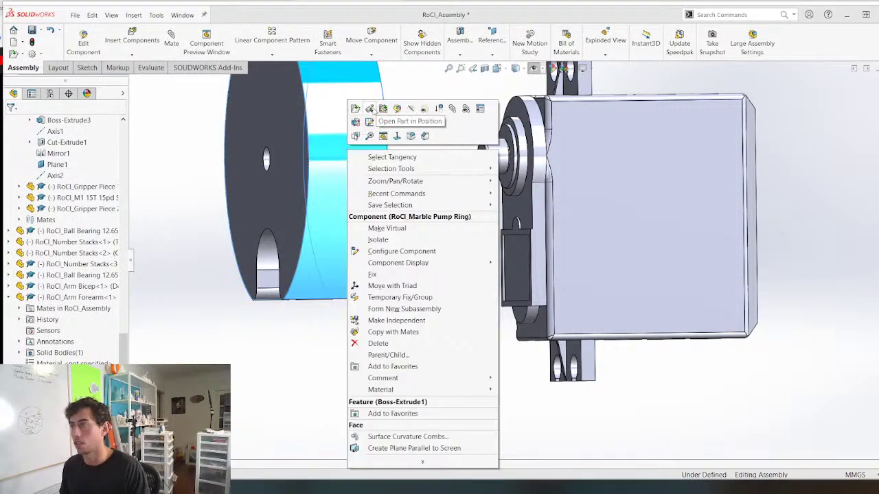
left_click(371, 110)
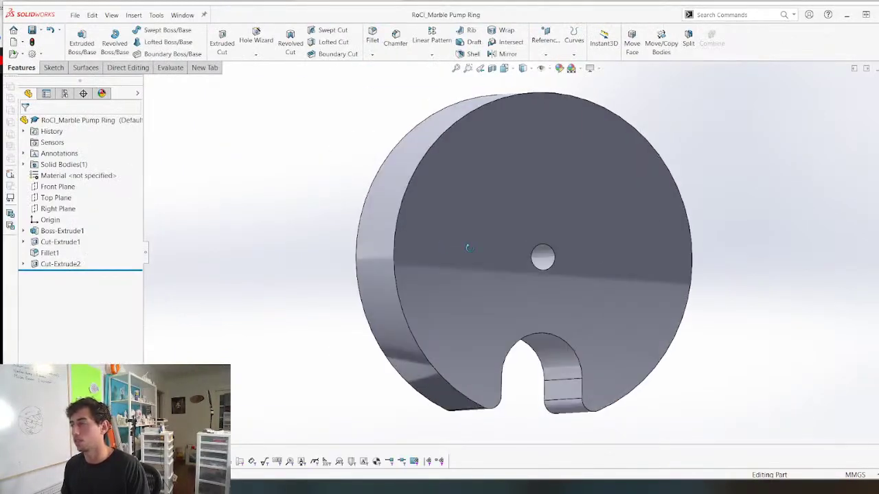
middle_click_drag(468, 248, 508, 202)
left_click(513, 195)
scroll(562, 262, "down", 3)
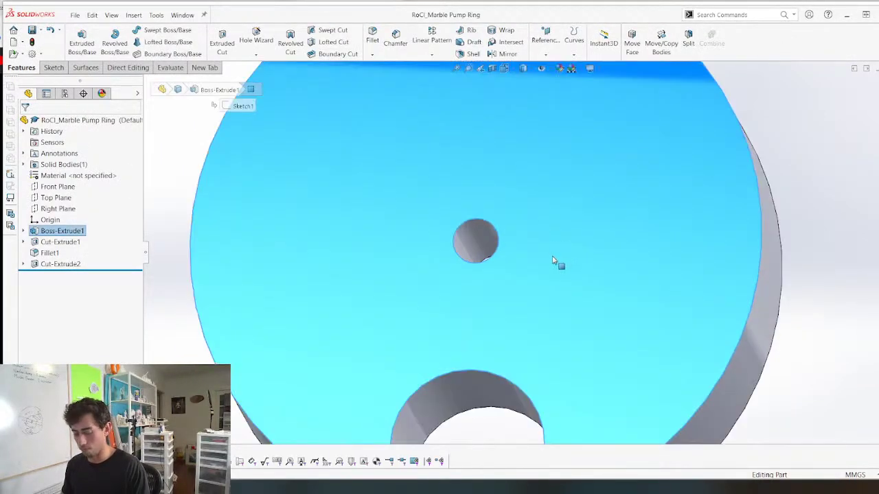
key("s")
scroll(525, 238, "down", 4)
scroll(531, 271, "up", 2)
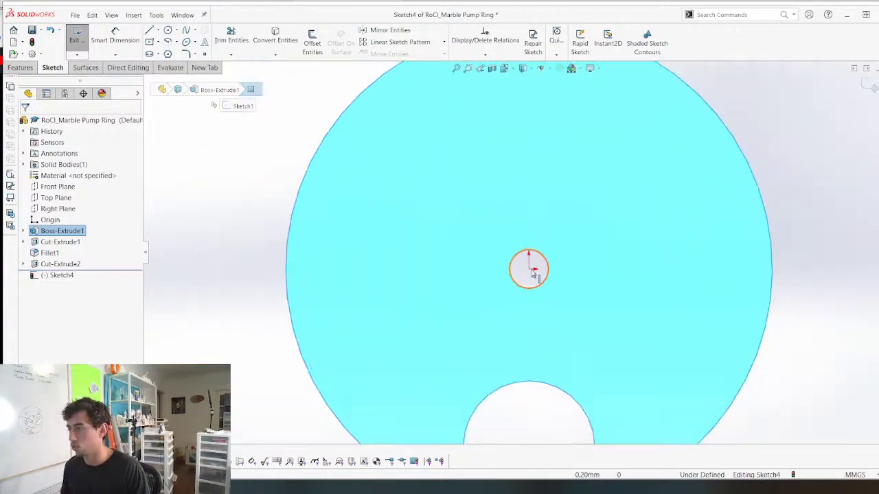
Sketch a circle centred on the disc's hole and dimension its diameter as 15 mm
key("c")
left_click(528, 268)
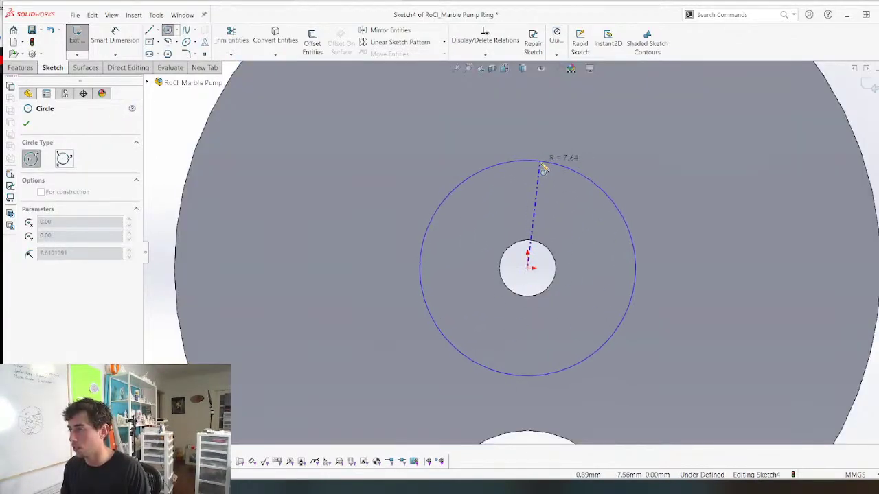
left_click(543, 168)
scroll(506, 202, "up", 3)
key("d")
left_click(508, 204)
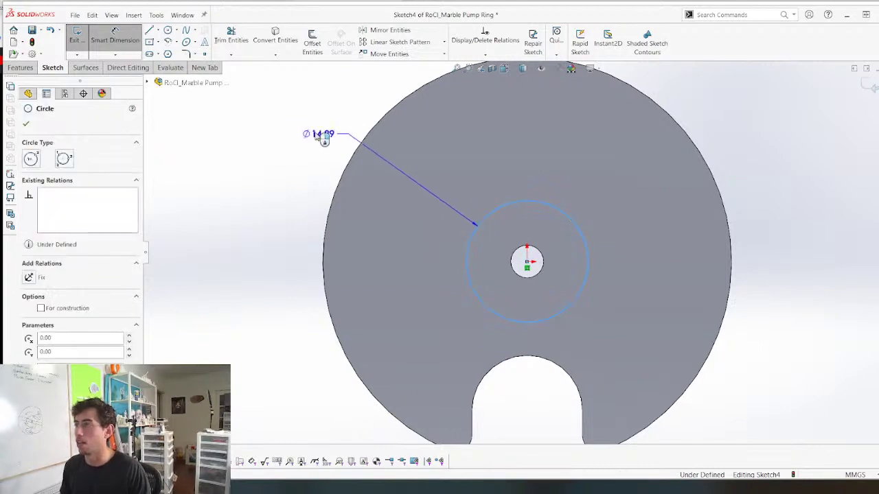
left_click(287, 136)
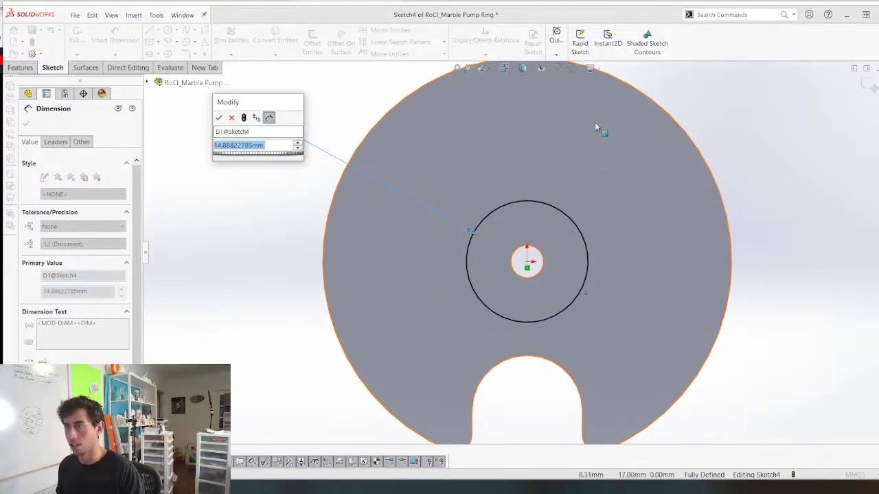
type("15")
key("Return")
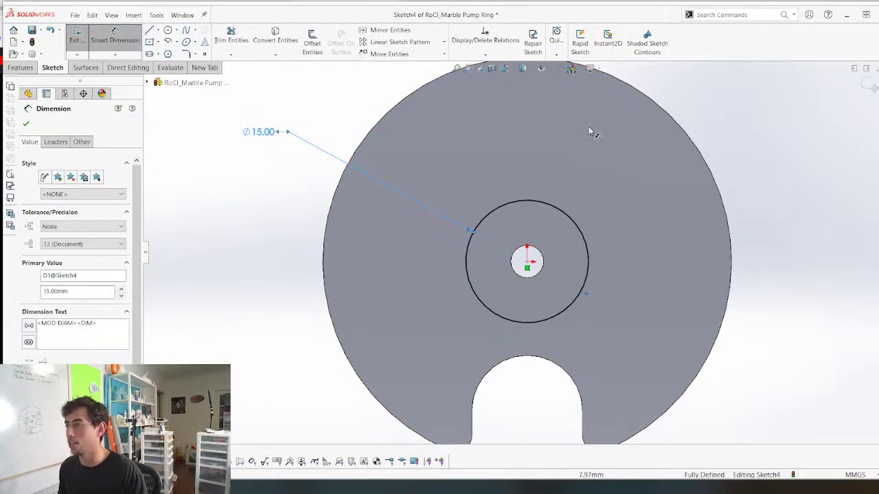
key("Escape")
key("f")
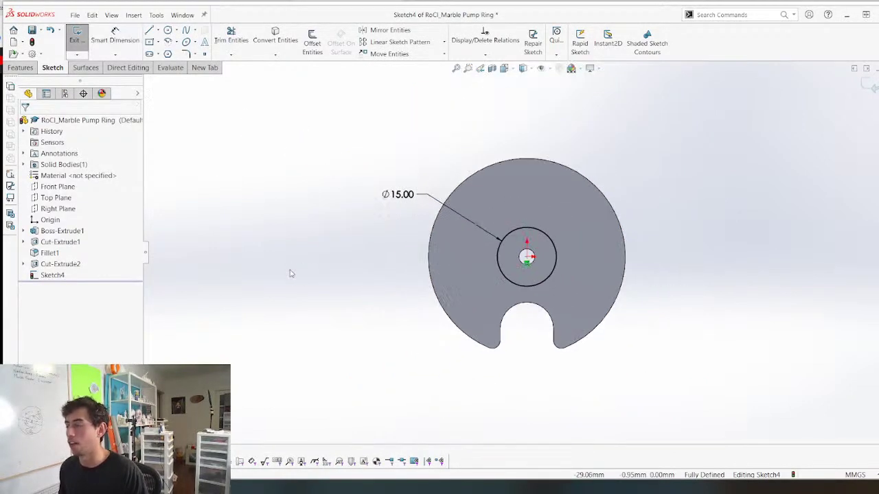
Add the centre hole's edge to the sketch and extrude the annular profile as a 5 mm boss
right_click(318, 306)
scroll(527, 256, "up", 4)
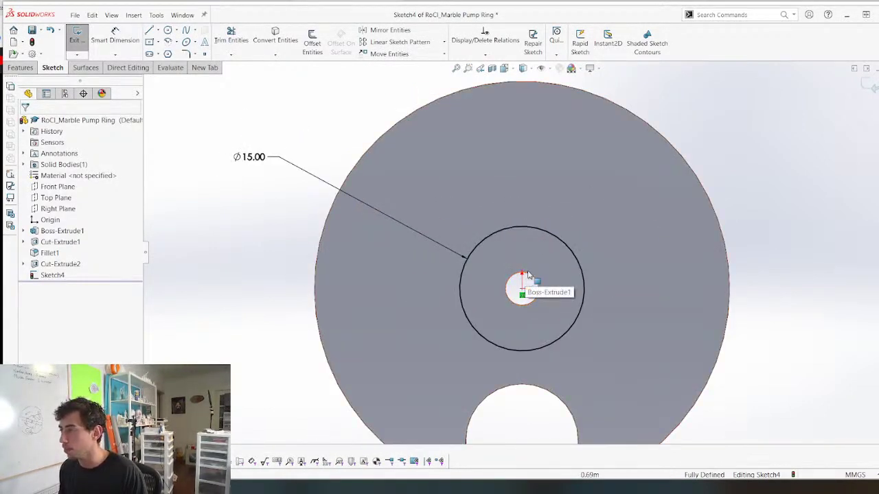
left_click(529, 274)
scroll(508, 285, "down", 4)
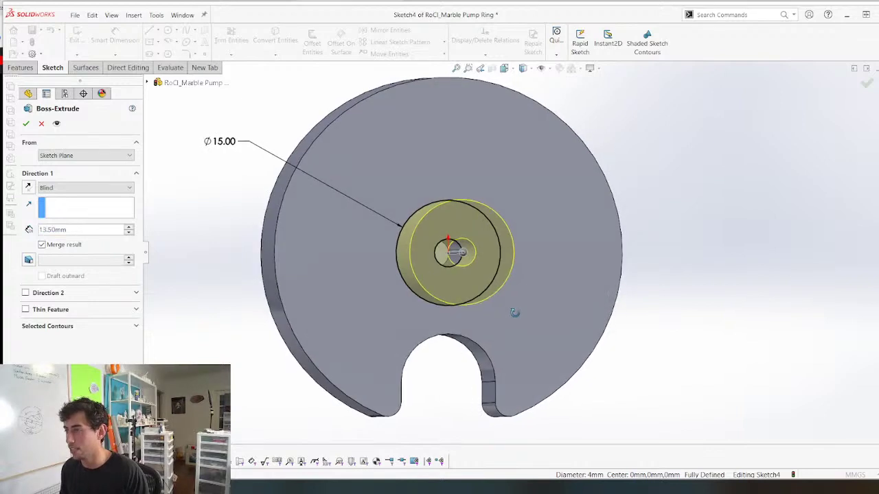
left_click(101, 230)
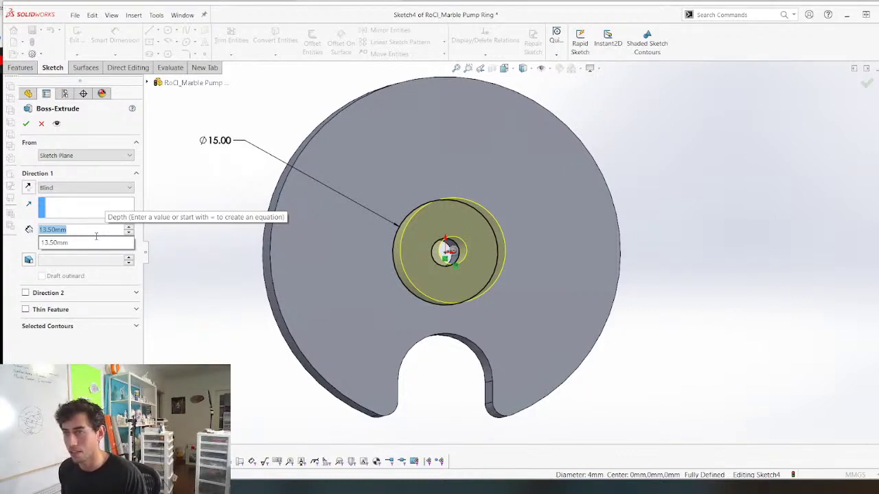
type("5")
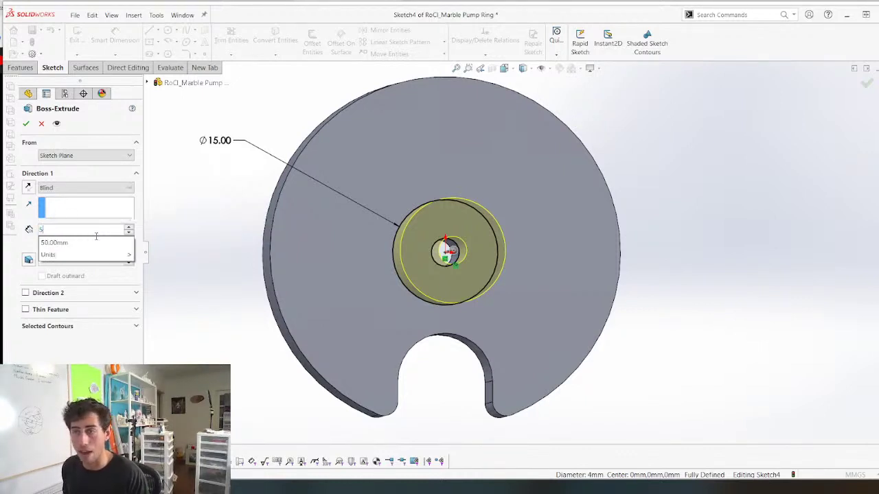
key("Return")
key("Return")
middle_click_drag(436, 273, 394, 252)
left_click(415, 223)
key("s")
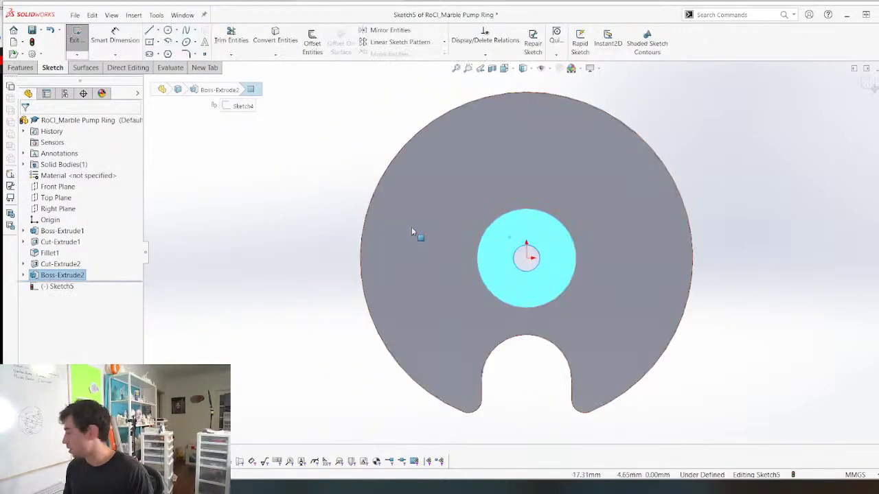
mouse_move(414, 265)
middle_mouse_down()
mouse_move(610, 262)
mouse_move(590, 270)
middle_mouse_up()
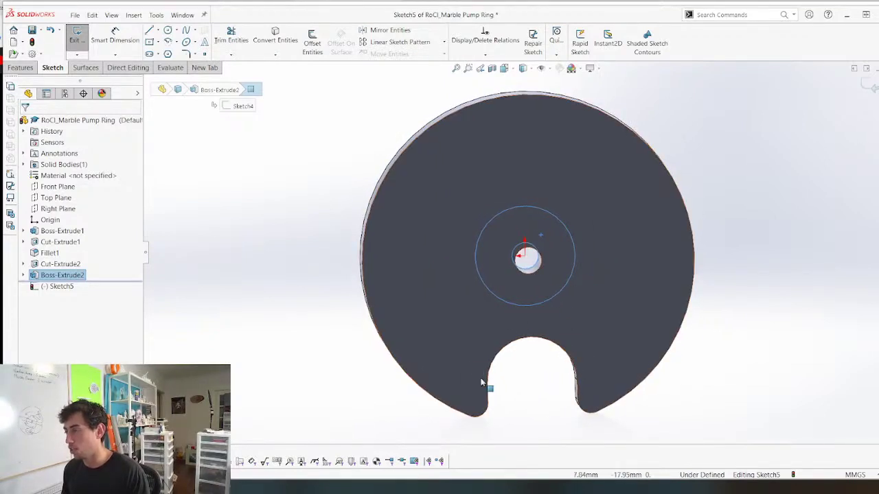
middle_click_drag(670, 244, 664, 291)
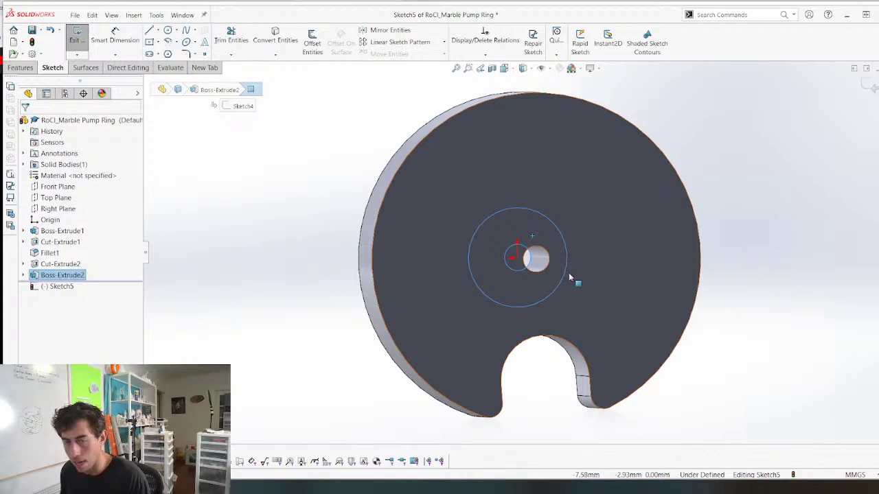
mouse_move(572, 278)
middle_mouse_down()
mouse_move(518, 280)
mouse_move(575, 269)
middle_mouse_up()
key("Escape")
key("ctrl+7")
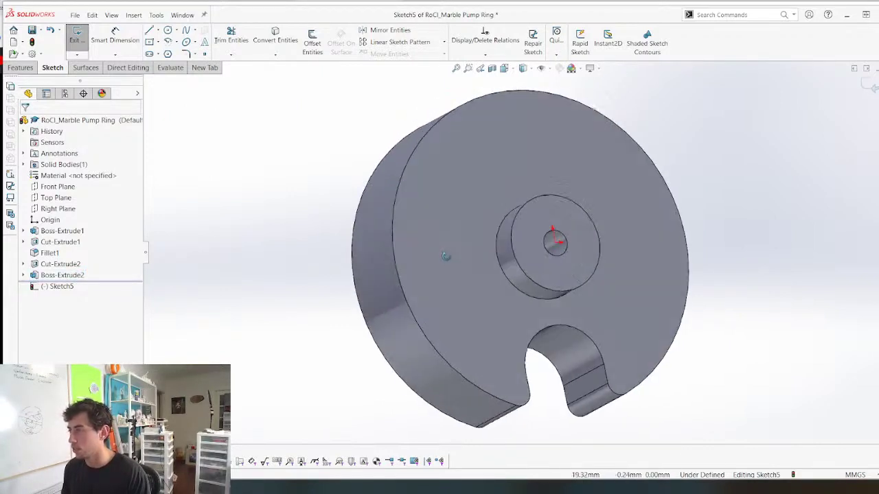
left_click(533, 256)
key("s")
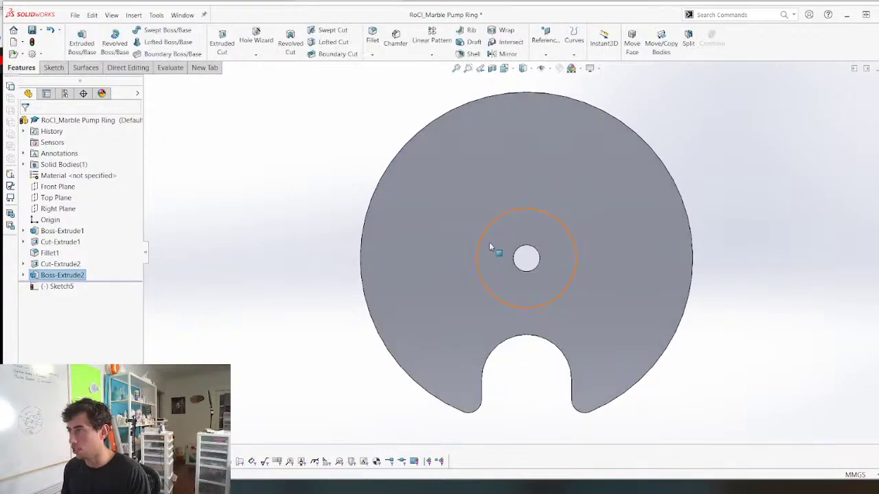
Start a sketch on the central boss's end face and draw a horizontal line about 2.8 mm long outward from the boss's edge
scroll(511, 280, "down", 3)
key("s")
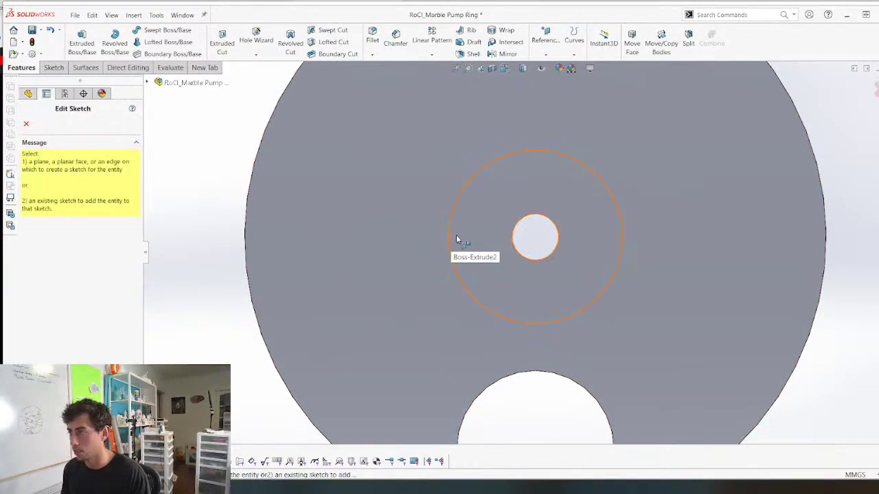
left_click(456, 239)
left_click(448, 237)
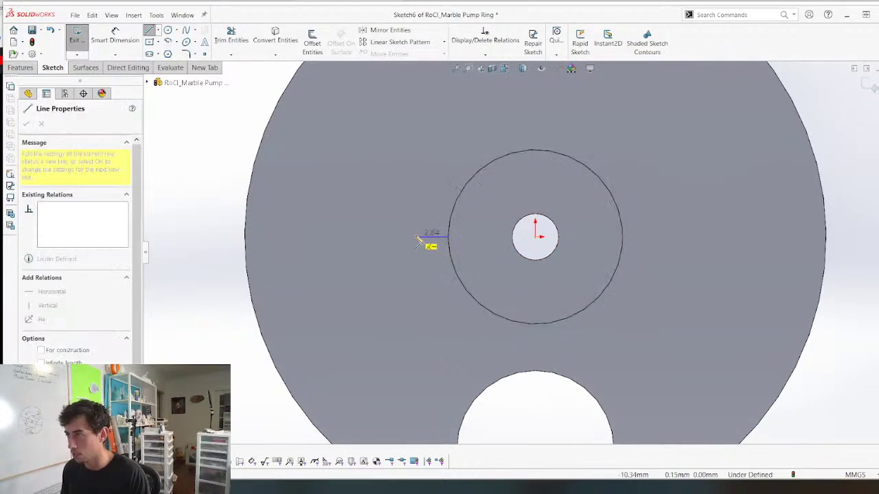
left_click(416, 237)
Draw a three-point arc of about 9 mm radius from the line's outer end to the boss's circular edge
key("a")
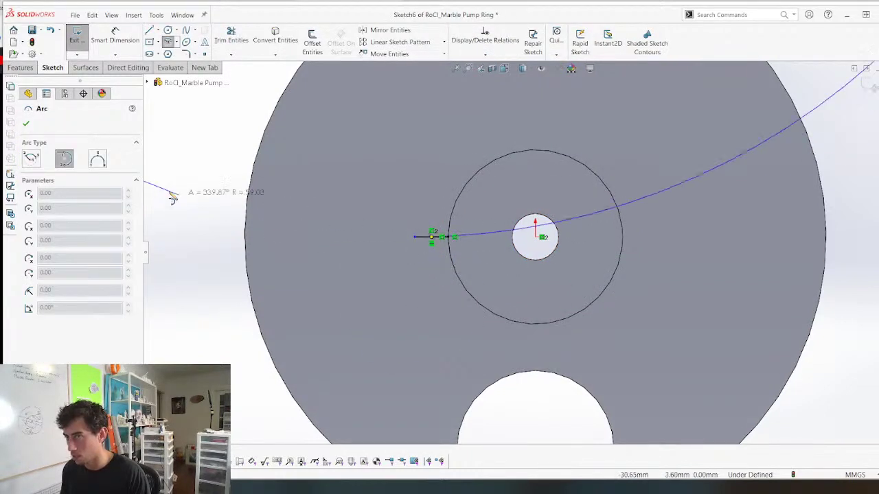
left_click(98, 159)
left_click(416, 238)
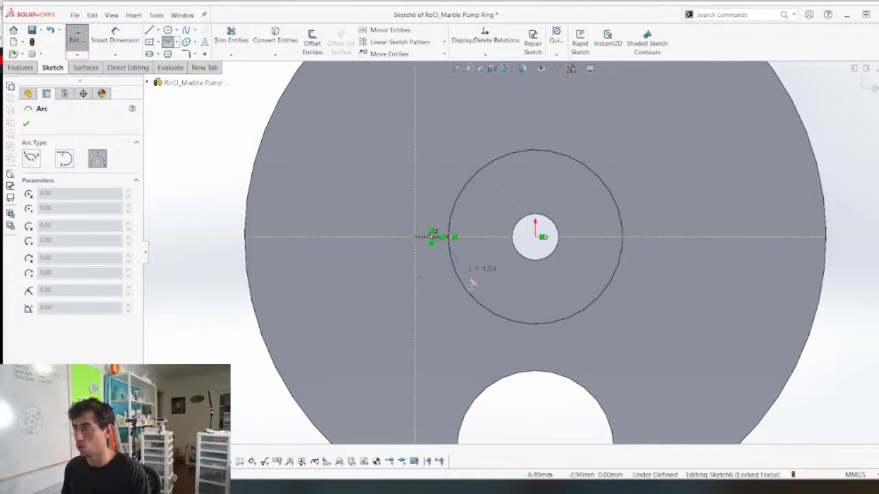
left_click(471, 298)
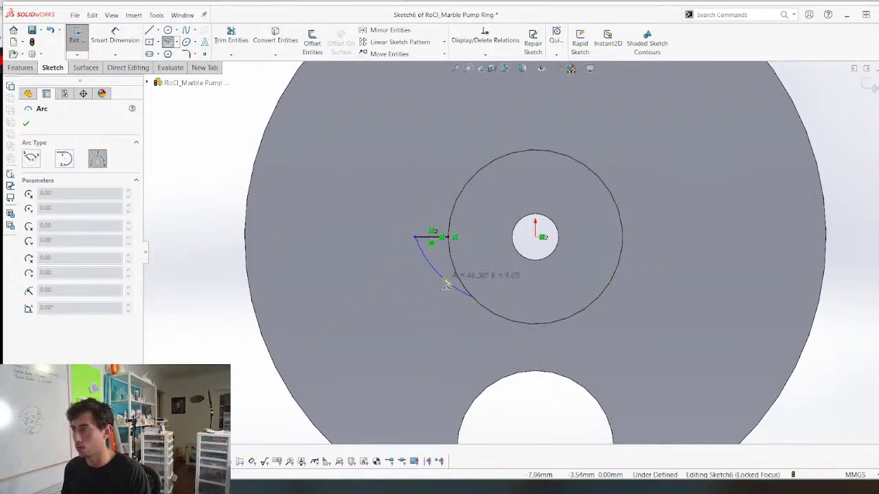
left_click(448, 282)
key("Escape")
Move the arc's lower endpoint farther along the boss's edge and make the arc tangent to that edge
left_click_drag(472, 297, 491, 311)
left_click(475, 306)
left_click(501, 319, "ctrl")
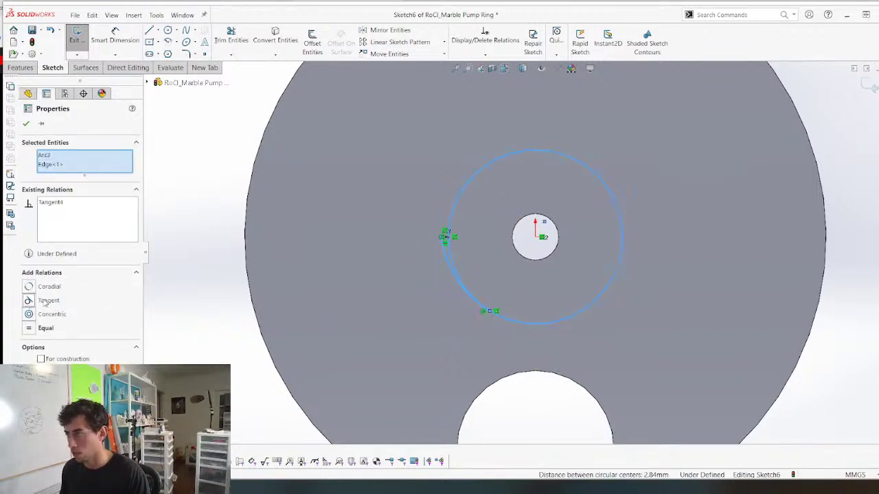
key("Escape")
Lengthen the horizontal line outward from the boss and dimension it as 2.5 mm
scroll(447, 227, "down", 3)
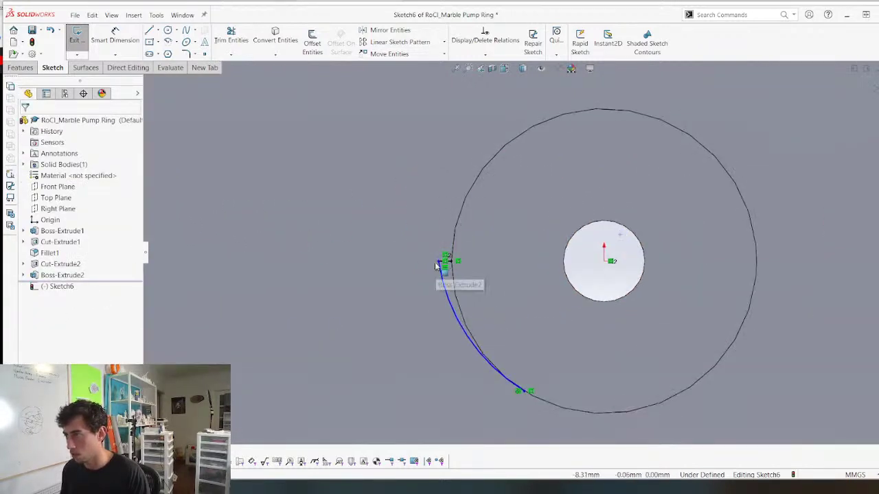
left_click_drag(440, 263, 411, 263)
left_click(410, 263)
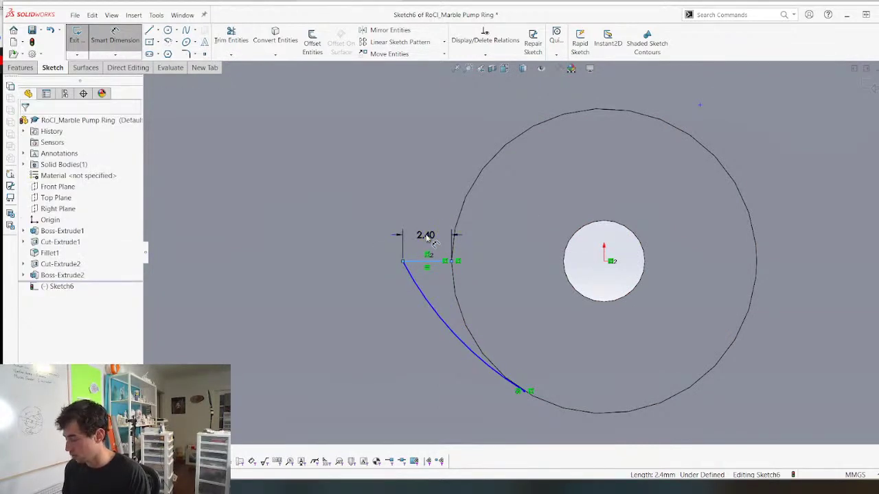
left_click(427, 237)
type("2.5")
key("Return")
Dimension the tangent arc with a radius of 20 mm
scroll(430, 291, "up", 2)
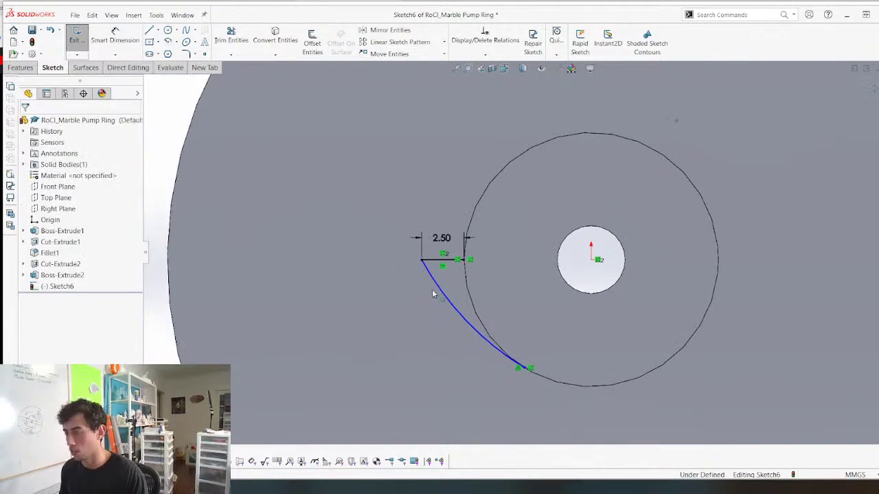
left_click(447, 303)
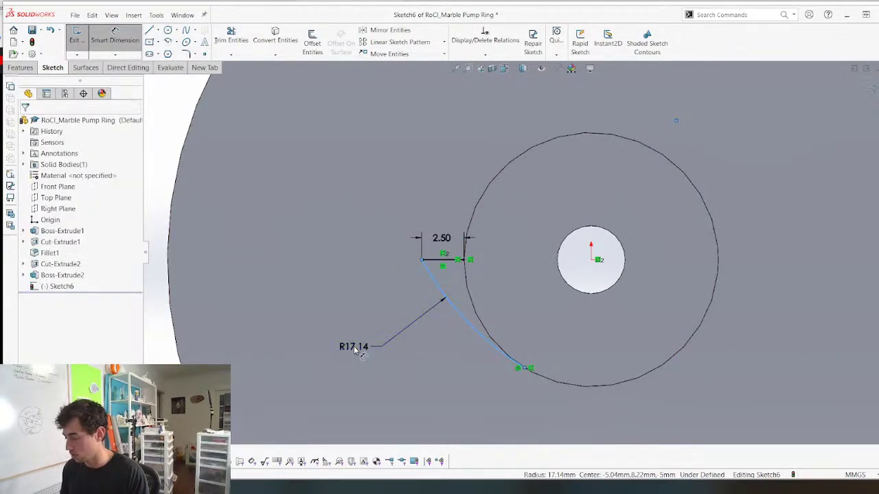
left_click(353, 349)
key("Return")
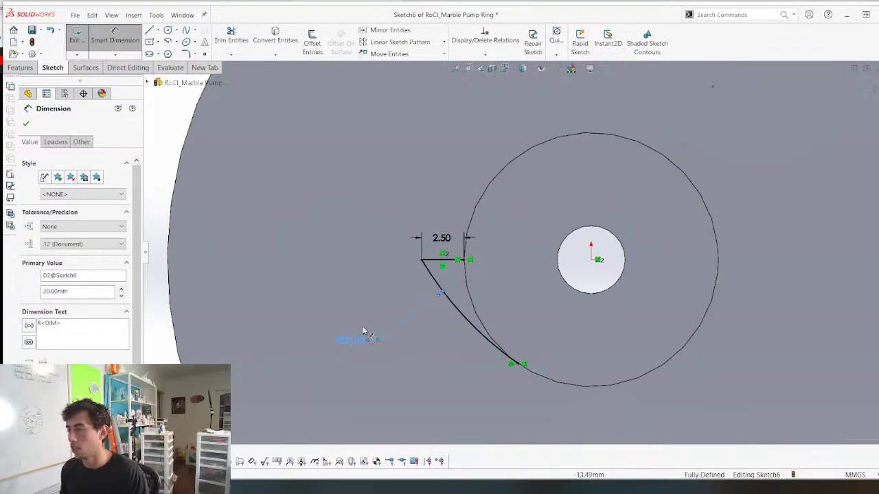
Set the tangent arc's radius to 15 mm
double_click(350, 340)
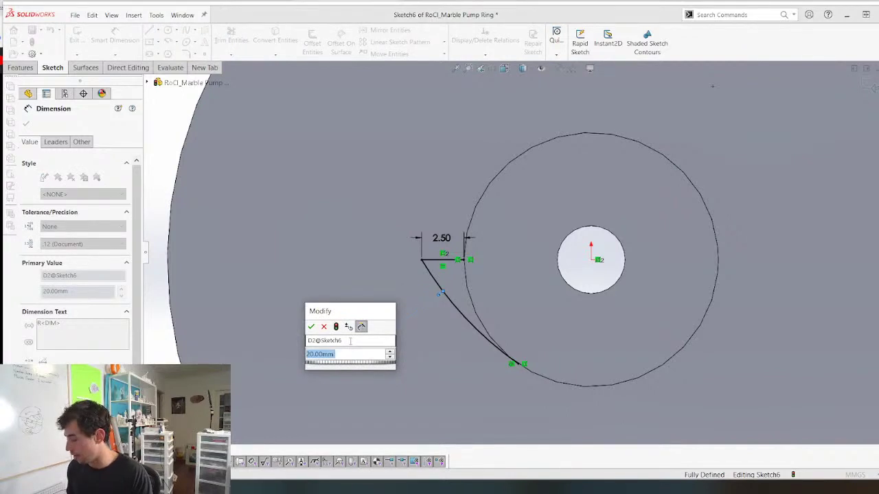
type("15")
key("Return")
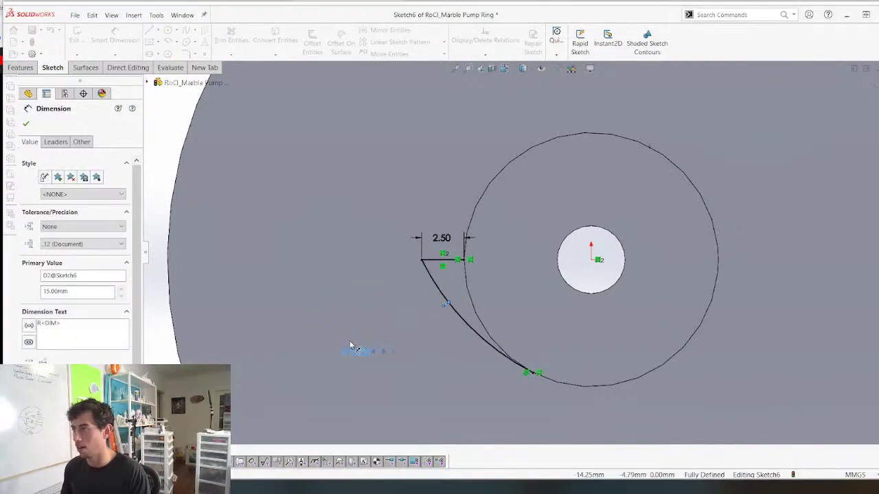
key("f")
key("Escape")
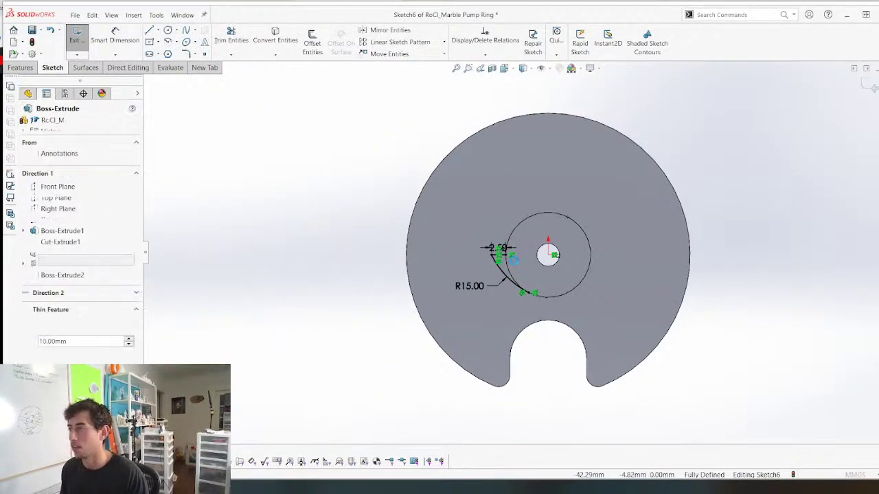
scroll(514, 309, "down", 4)
key("Escape")
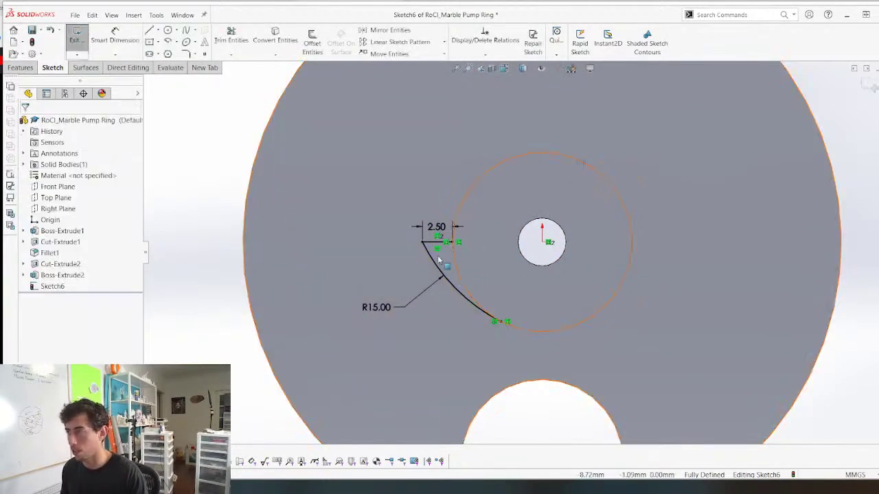
Convert the boss's circular edge into the sketch and trim it to close the pointed tooth profile between line and arc
left_click(455, 260)
key("c")
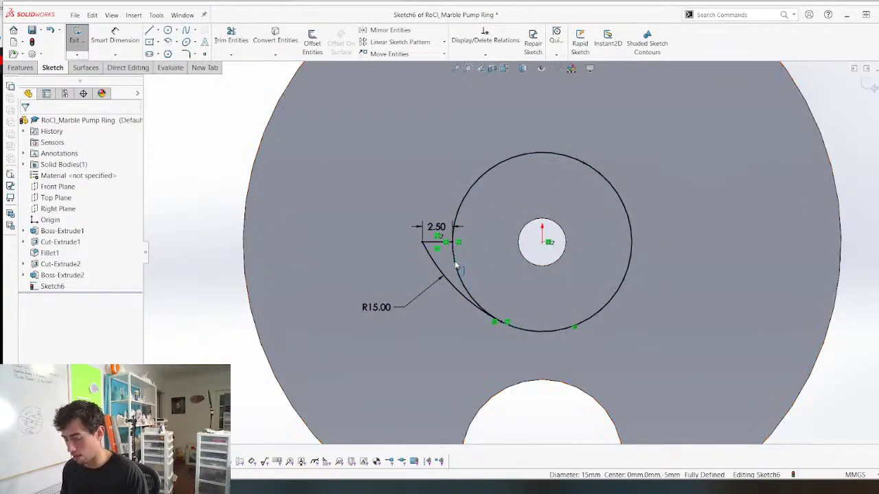
key("t")
key("Escape")
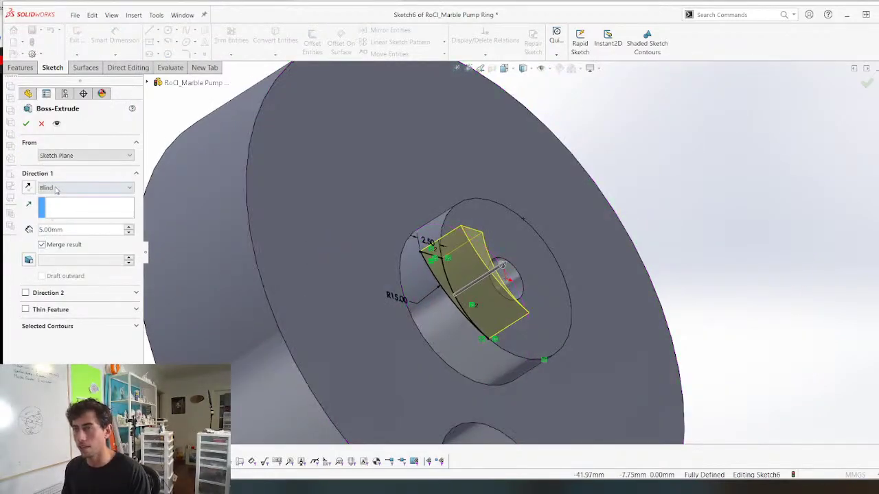
Extrude the closed tooth profile as a boss using Up To Surface, ending on the ring's large flat face
left_click(57, 190)
left_click(55, 221)
left_click(295, 236)
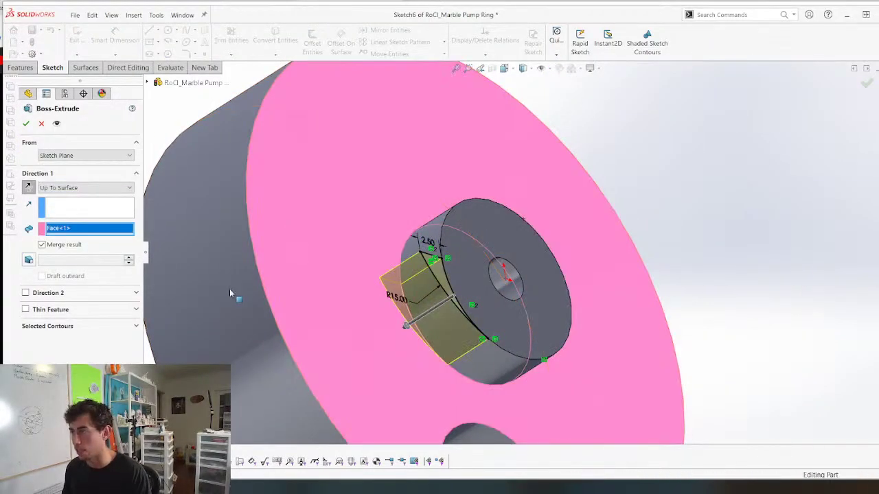
key("Return")
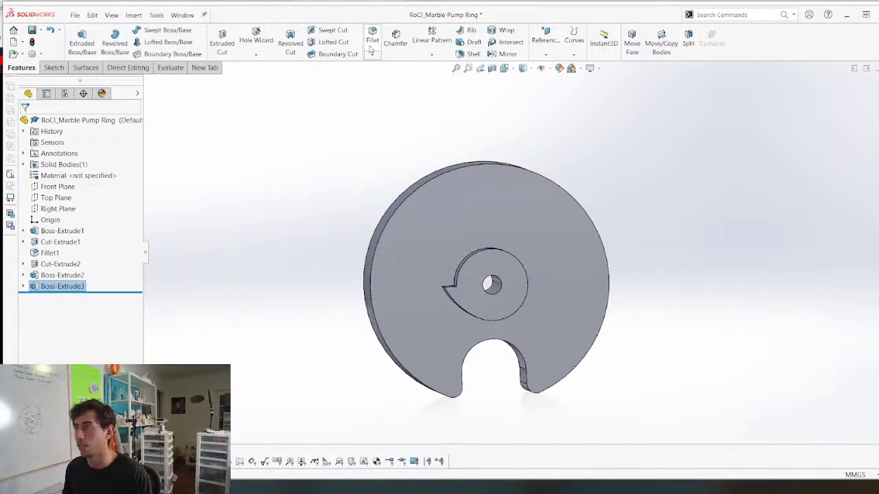
Circular-pattern the tooth extrusion around the centre hole's edge with 6 equally spaced instances over 360 degrees
left_click(436, 56)
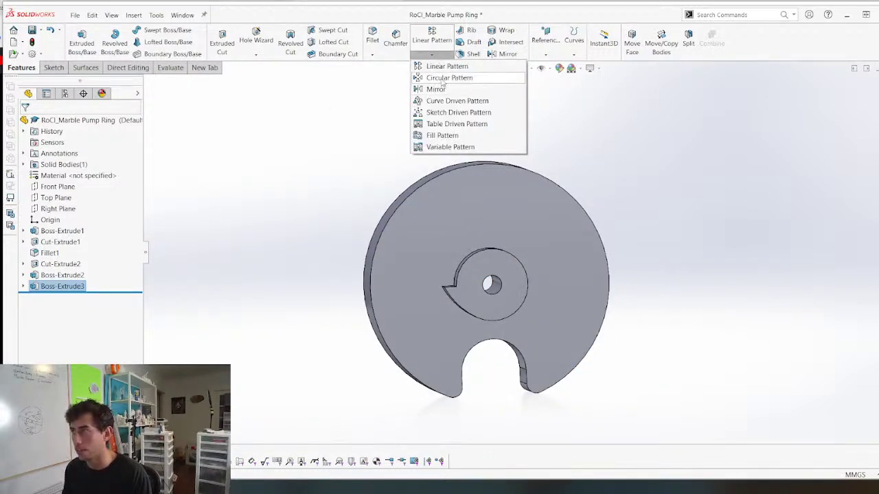
left_click(446, 78)
middle_click_drag(470, 256, 456, 306)
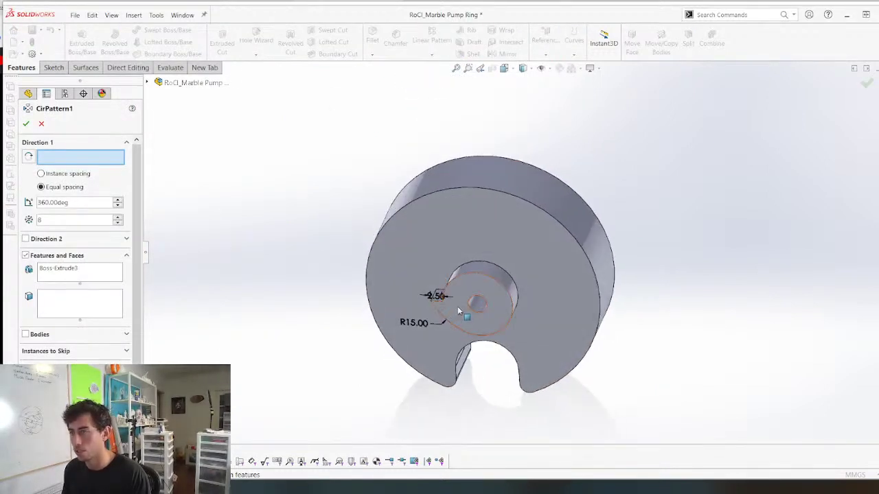
scroll(457, 306, "down", 7)
left_click(450, 215)
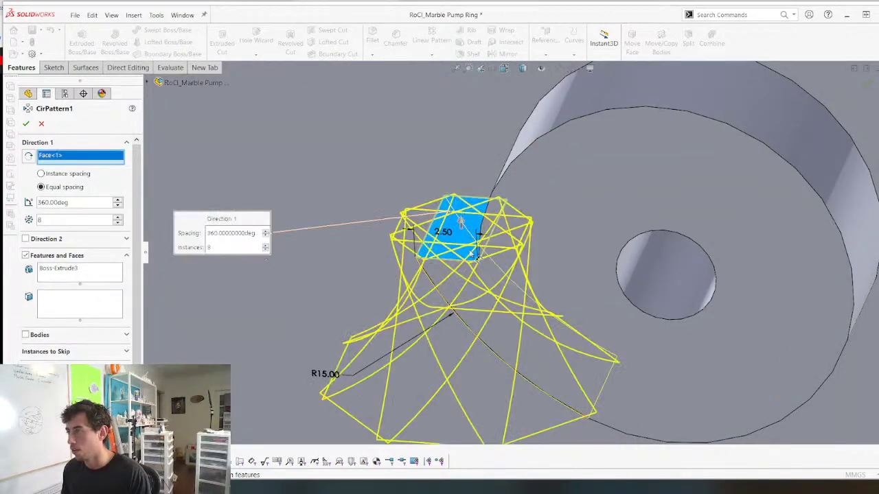
left_click(657, 320)
scroll(530, 337, "up", 6)
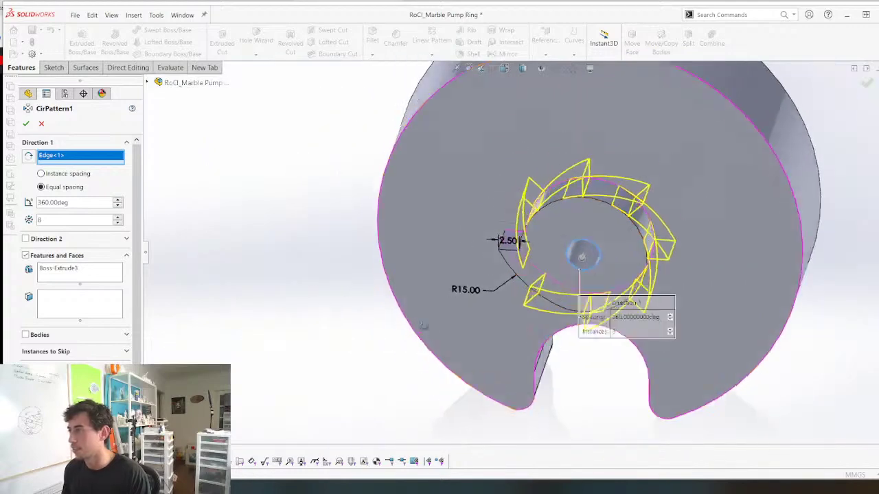
middle_click_drag(423, 328, 437, 245)
left_click(120, 226)
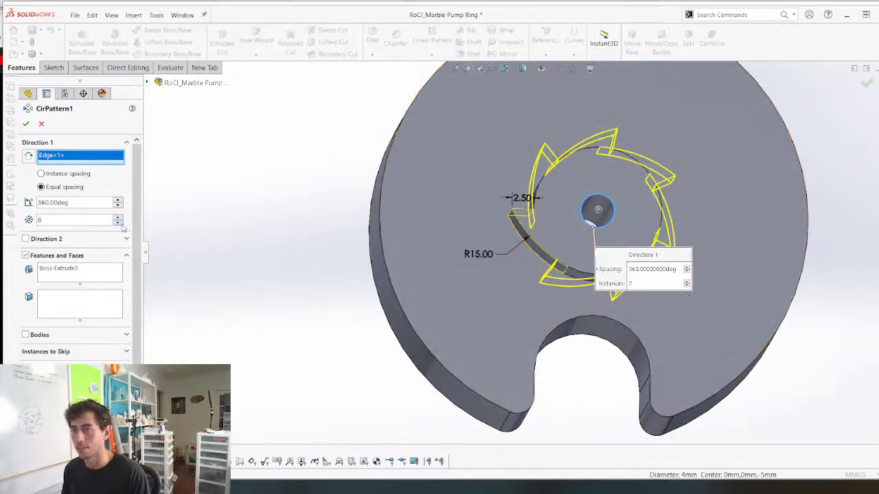
key("Return")
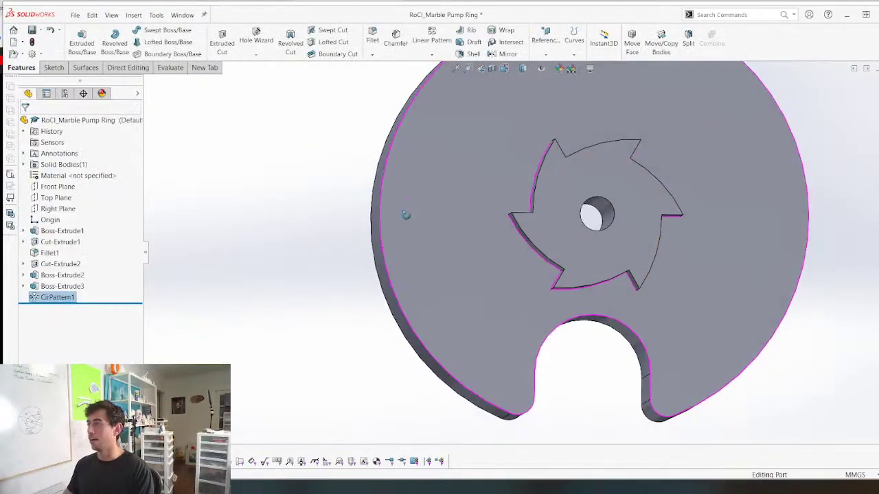
Roll the model back to before the circular pattern and fillet the tooth's outer tip edge with a 0.25 mm radius
middle_click_drag(403, 232, 308, 214)
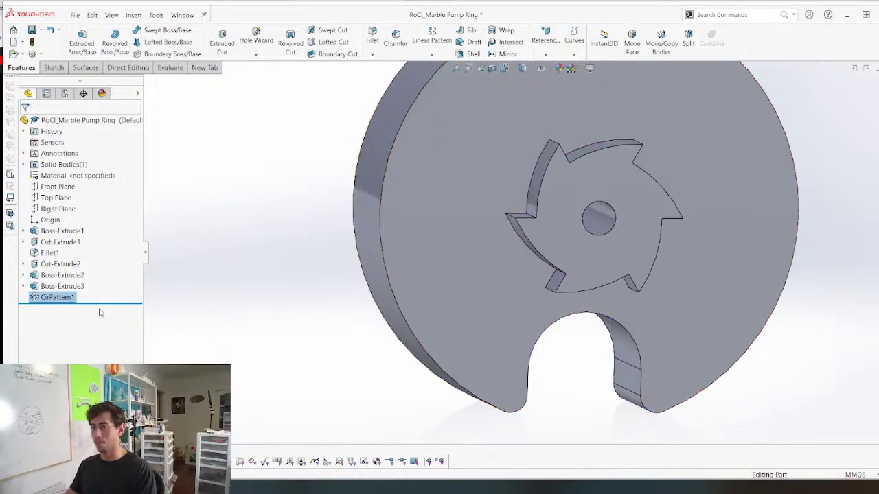
mouse_move(105, 300)
left_mouse_down()
mouse_move(103, 284)
mouse_move(114, 280)
mouse_move(114, 293)
left_mouse_up()
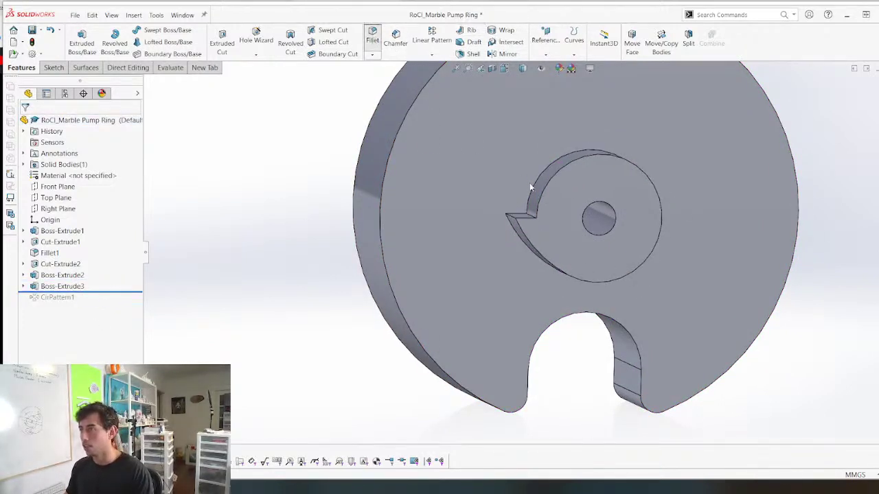
scroll(530, 182, "down", 8)
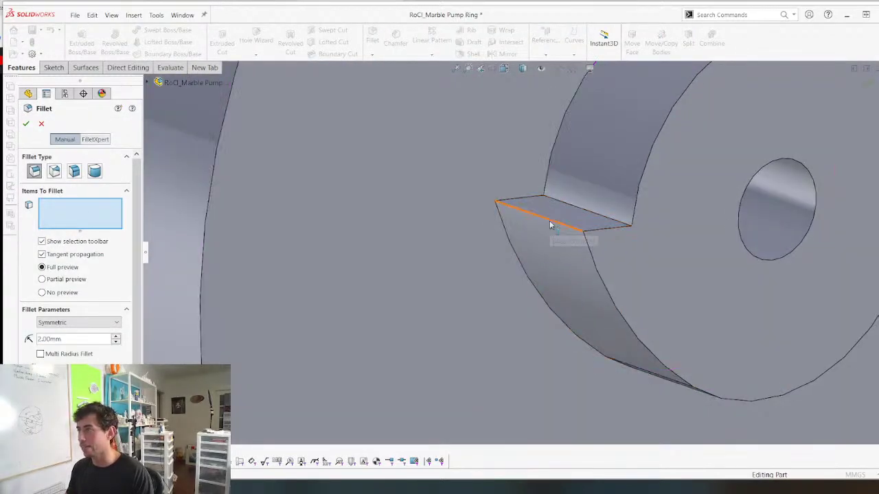
left_click(550, 225)
type("1")
key("Return")
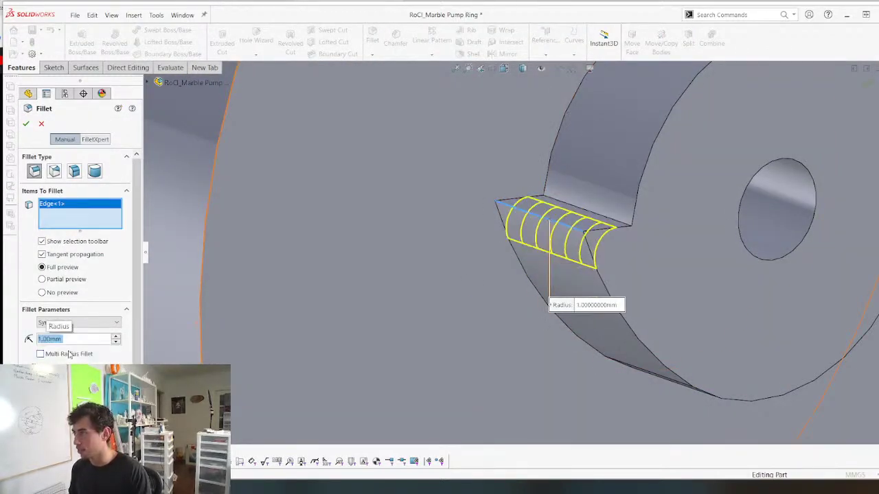
type("0.5")
key("Return")
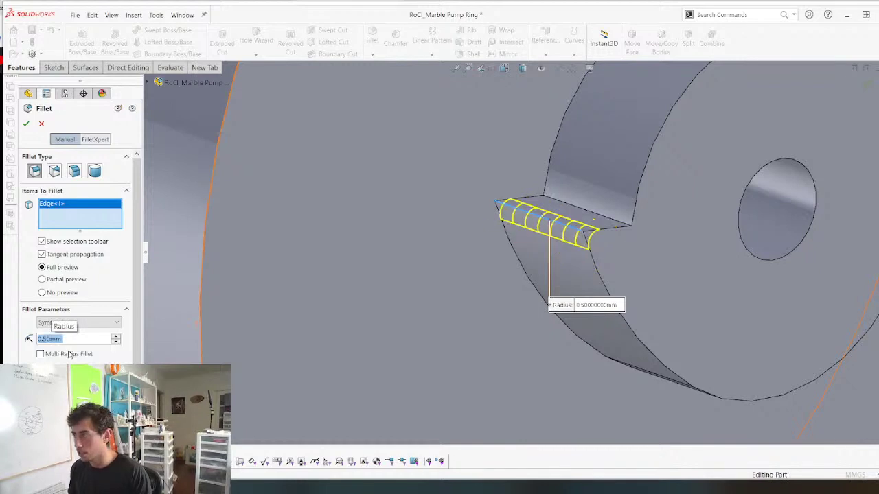
type("0.25")
key("Return")
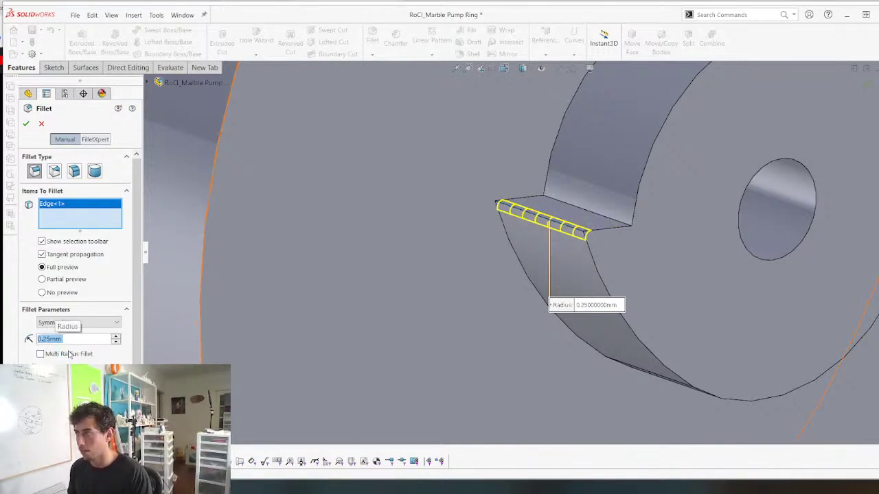
key("Return")
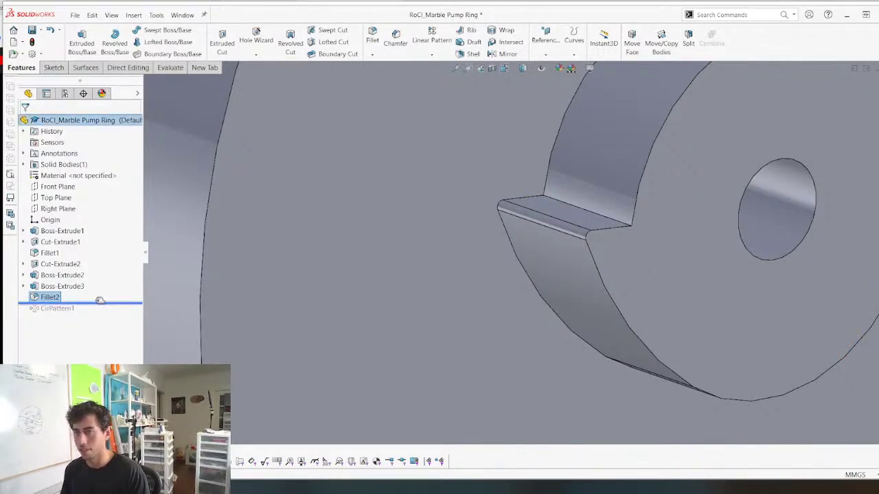
Roll forward past the circular pattern, add the tip fillet to its patterned features, and save the part
left_click_drag(98, 300, 102, 316)
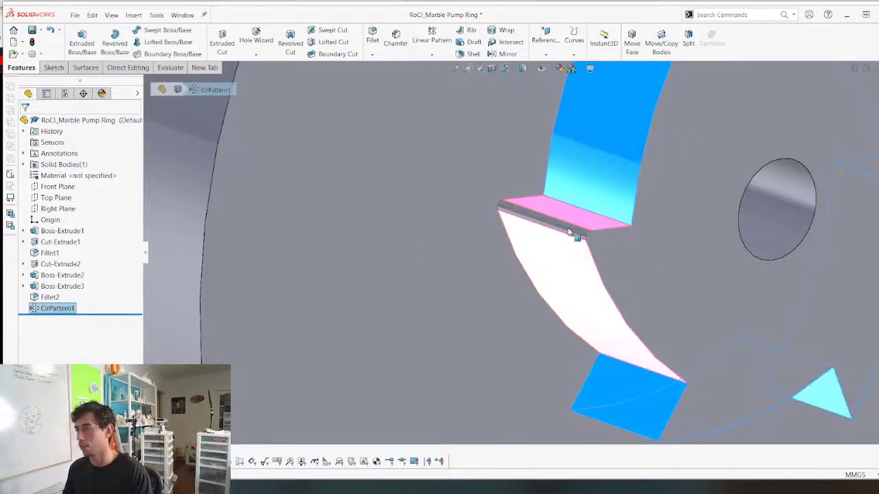
right_click(62, 310)
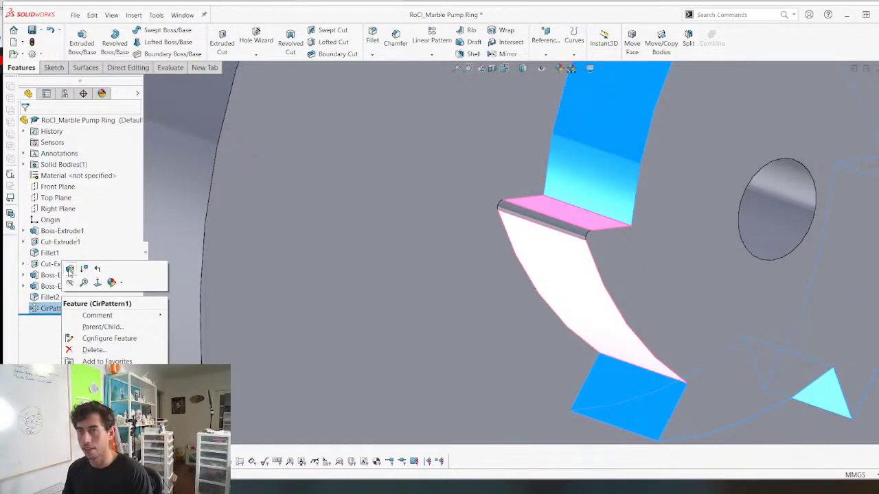
left_click(70, 269)
left_click(522, 219)
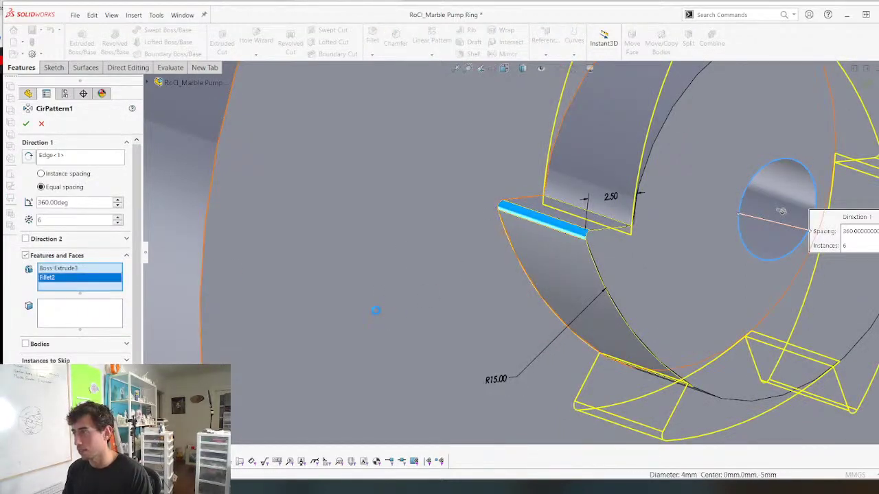
scroll(379, 301, "up", 8)
middle_click_drag(450, 259, 411, 237)
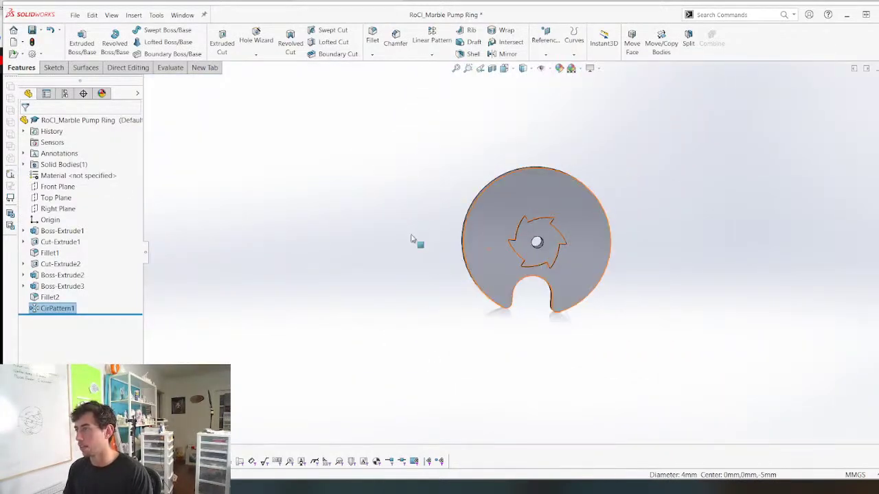
key("ctrl+s")
scroll(638, 241, "down", 3)
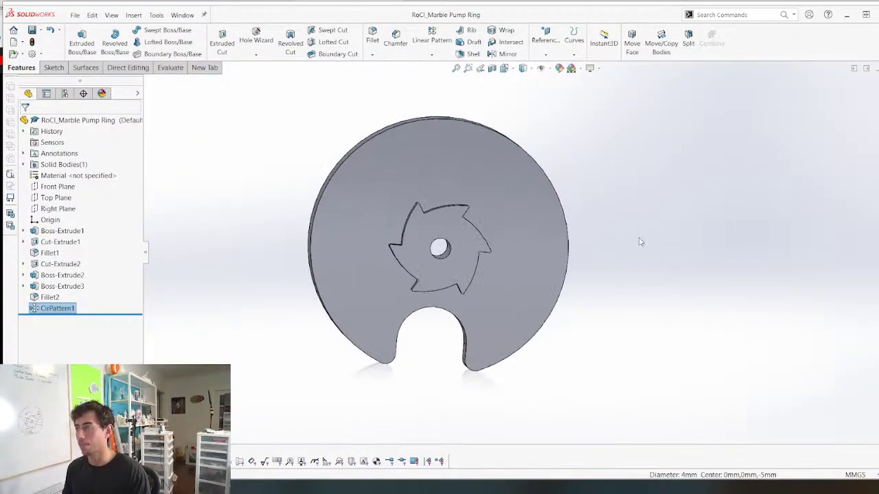
Switch to the RoCI_Assembly window and fix the servo beside the marble pump ring in place
key("ctrl+Tab")
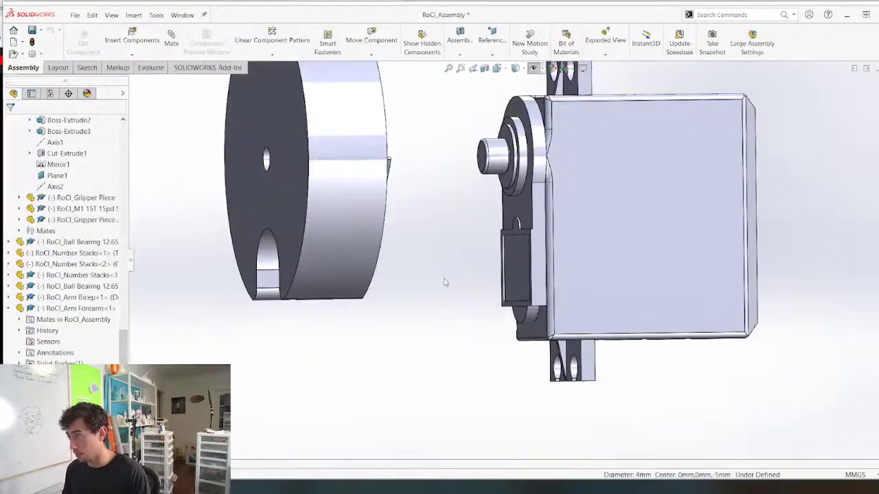
mouse_move(498, 275)
middle_mouse_down()
mouse_move(347, 258)
mouse_move(363, 277)
mouse_move(353, 257)
mouse_move(489, 241)
mouse_move(563, 212)
mouse_move(453, 214)
middle_mouse_up()
left_click(439, 213)
mouse_move(440, 209)
left_mouse_down()
mouse_move(434, 194)
mouse_move(432, 209)
left_mouse_up()
right_click(558, 246)
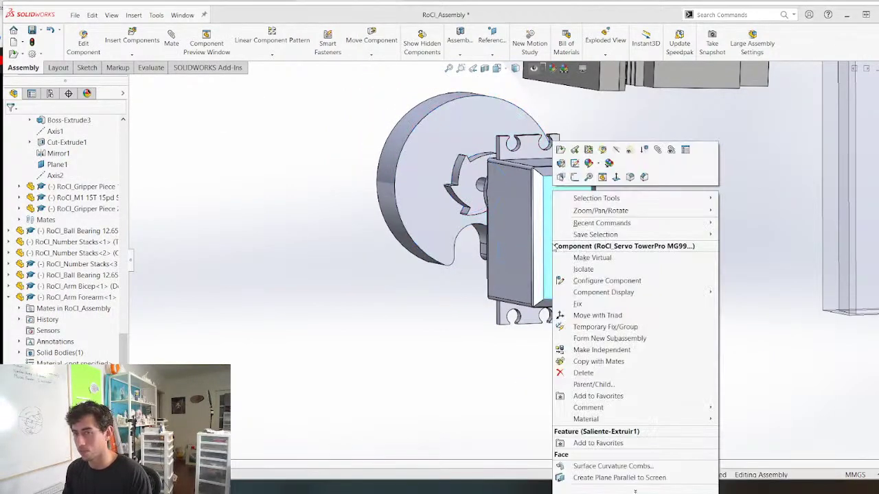
left_click(585, 304)
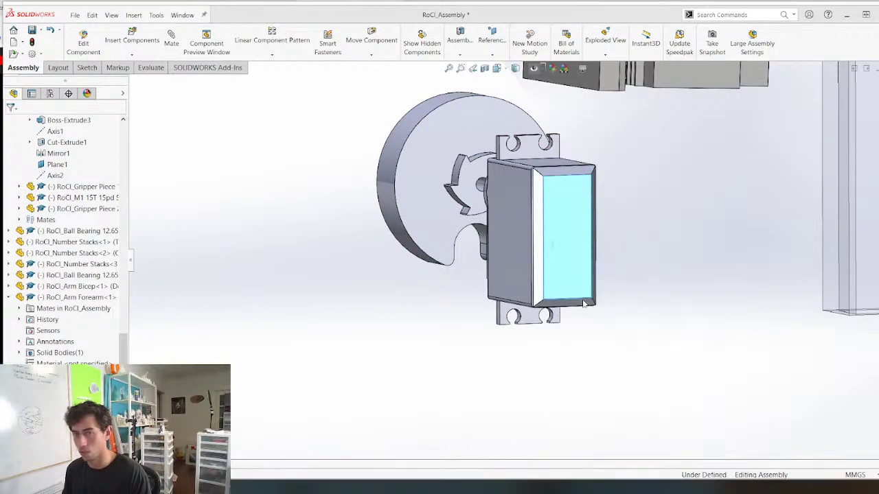
Examine the toothed marble pump ring from several angles and try moving it relative to its servo
left_click(423, 308)
scroll(404, 284, "up", 3)
scroll(517, 262, "down", 4)
left_click_drag(356, 268, 356, 205)
left_click_drag(368, 252, 349, 265)
scroll(349, 265, "up", 6)
middle_click_drag(350, 266, 371, 253)
scroll(371, 253, "down", 8)
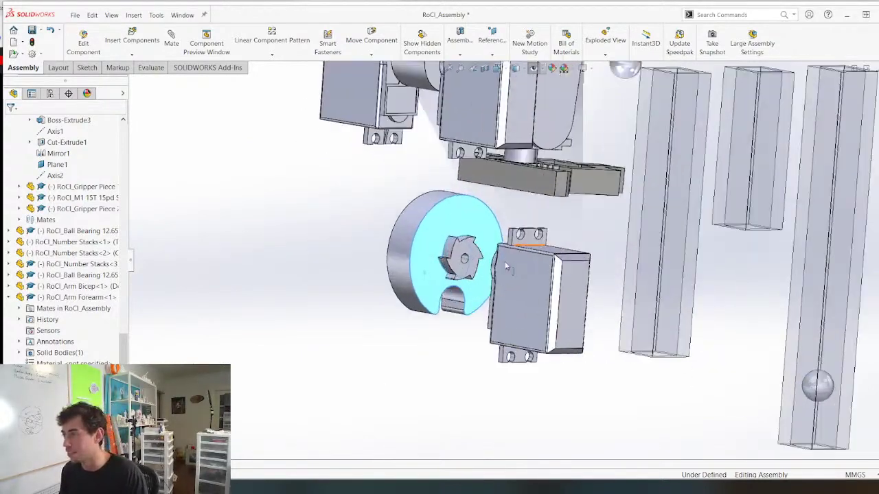
left_click_drag(430, 295, 351, 239)
Open the marble pump ring part from the assembly and edit the sketch of the original tooth extrusion
right_click(351, 238)
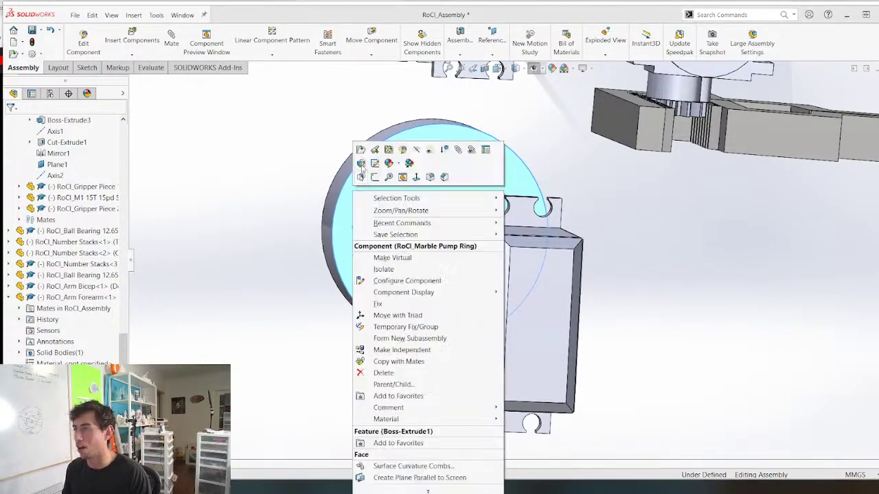
left_click(360, 150)
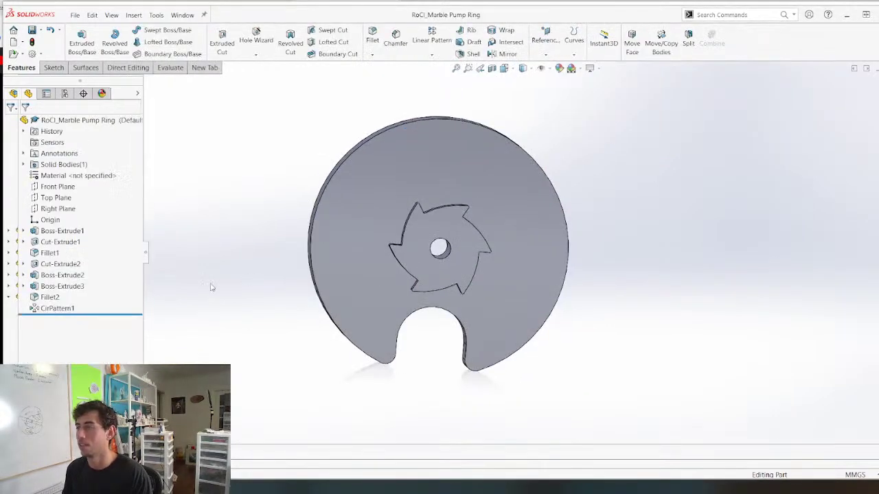
right_click(59, 287)
left_click(81, 258)
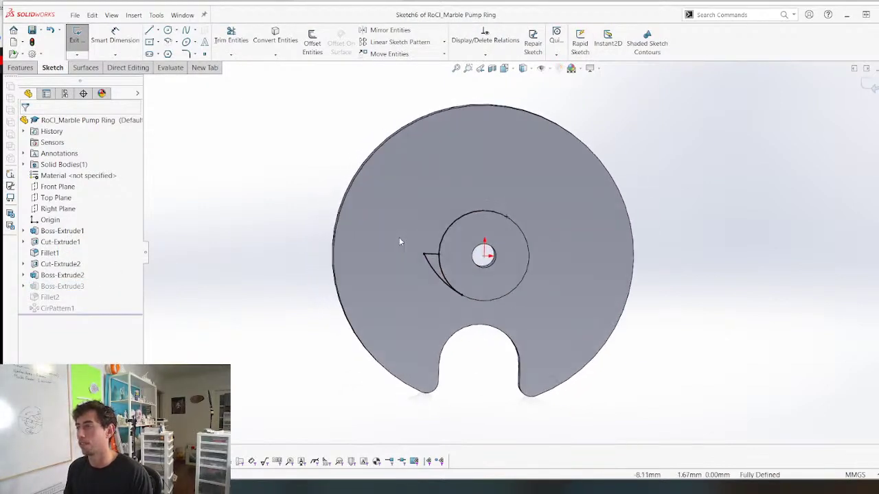
Delete the outer R15 arc and the converted boss-edge arc from the tooth sketch, keeping the 2.5 mm horizontal line
scroll(510, 278, "down", 6)
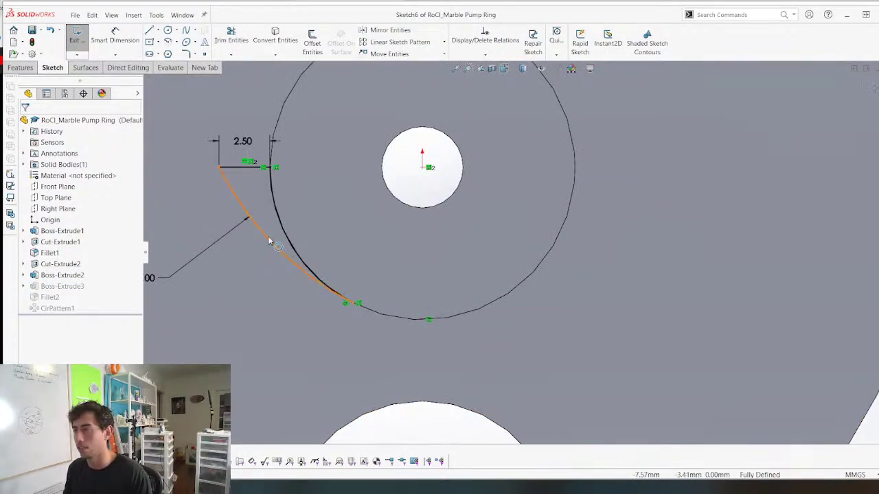
left_click_drag(295, 237, 258, 291)
key("Delete")
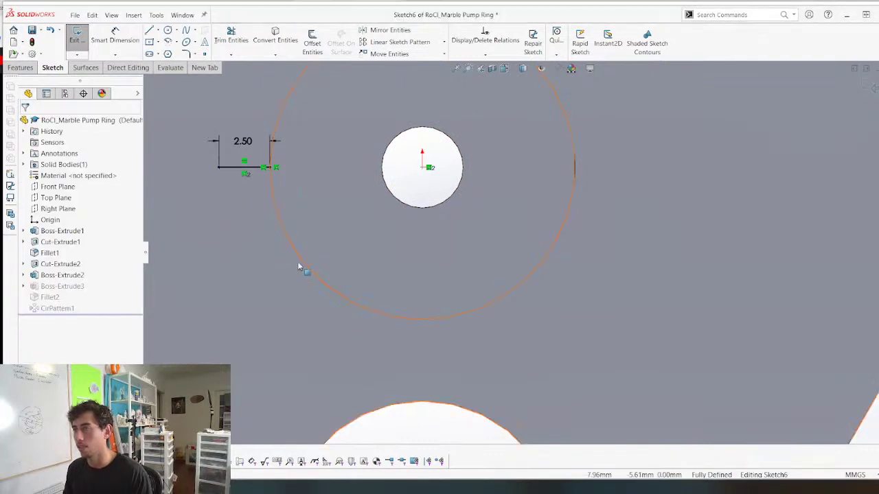
Draw a three-point arc from the 2.5 mm line's outer end to the hub's circular edge and make it tangent to that edge
key("f")
scroll(458, 184, "down", 4)
key("a")
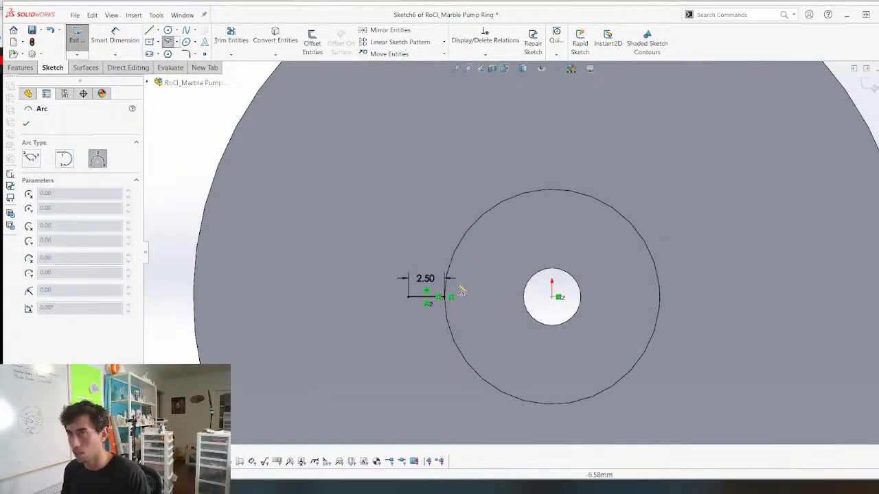
left_click(409, 297)
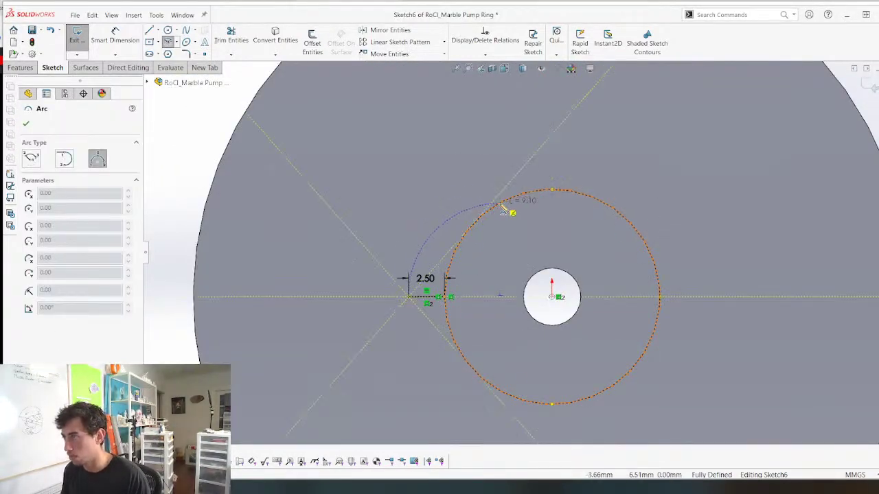
left_click(500, 204)
left_click(468, 228)
key("Escape")
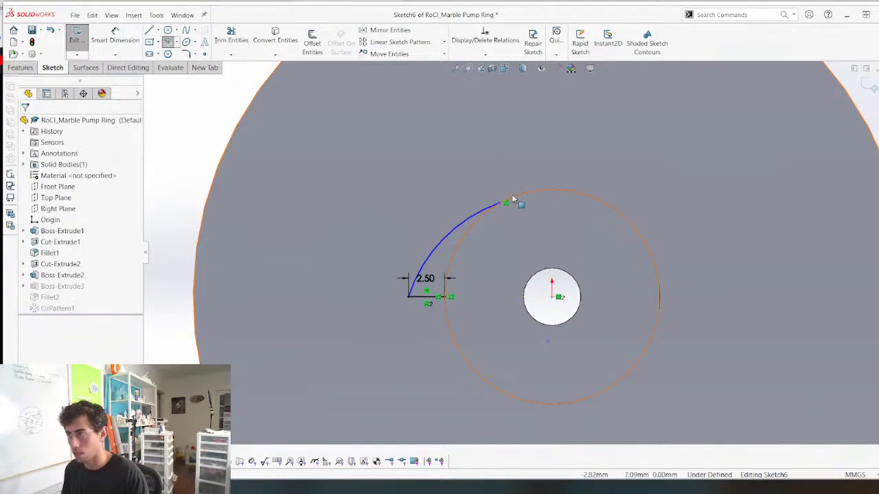
left_click(521, 197)
left_click(481, 219, "ctrl")
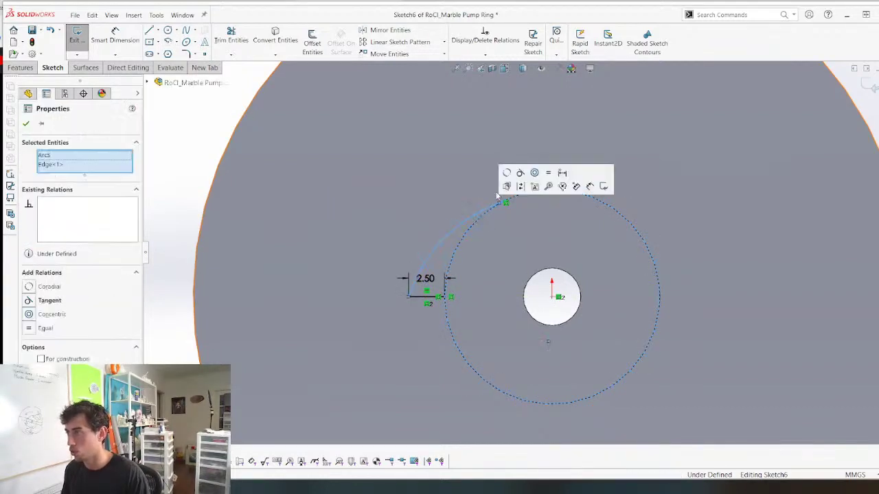
left_click(519, 177)
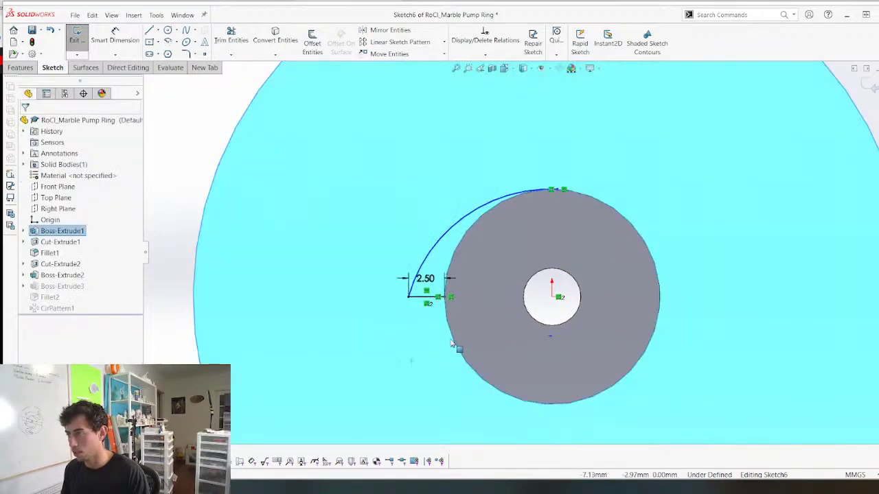
Convert the hub's circular edge into the tooth sketch and trim it to the portion between the line and the tangent arc
left_click(453, 343)
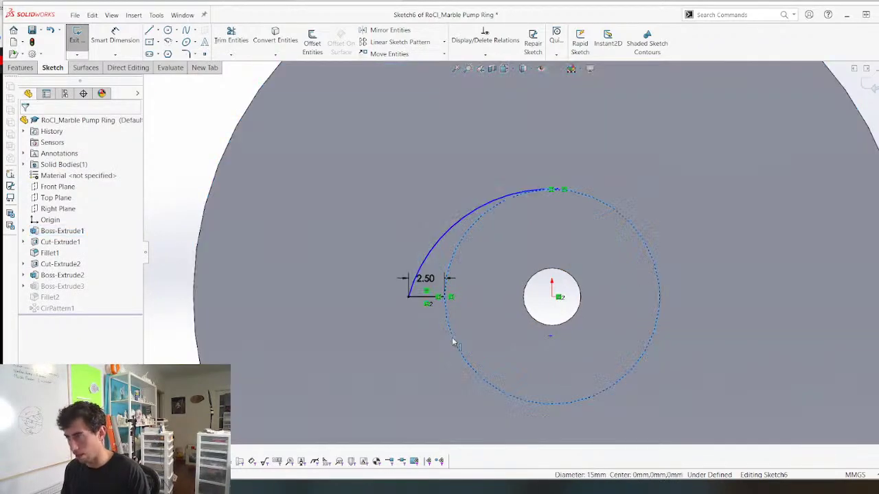
key("c")
key("t")
left_click_drag(485, 336, 440, 379)
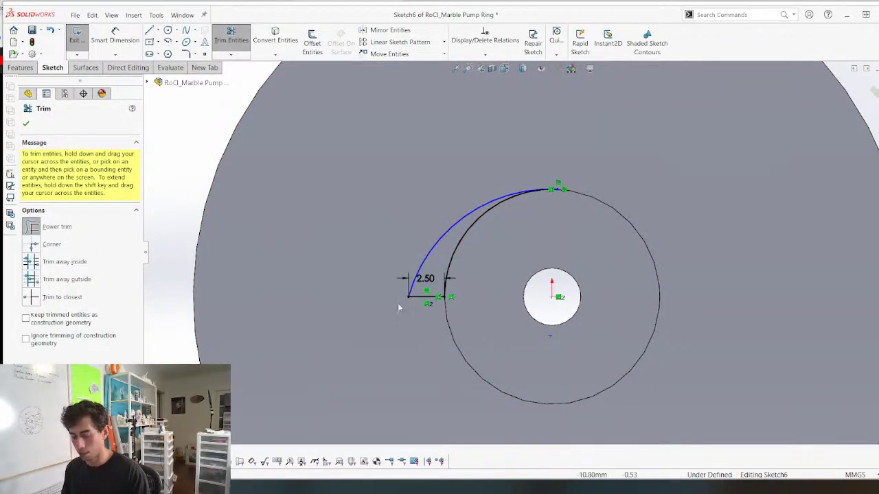
Dimension the outer tooth arc to a 15 mm radius and exit the sketch to rebuild the tooth
key("d")
left_click(459, 227)
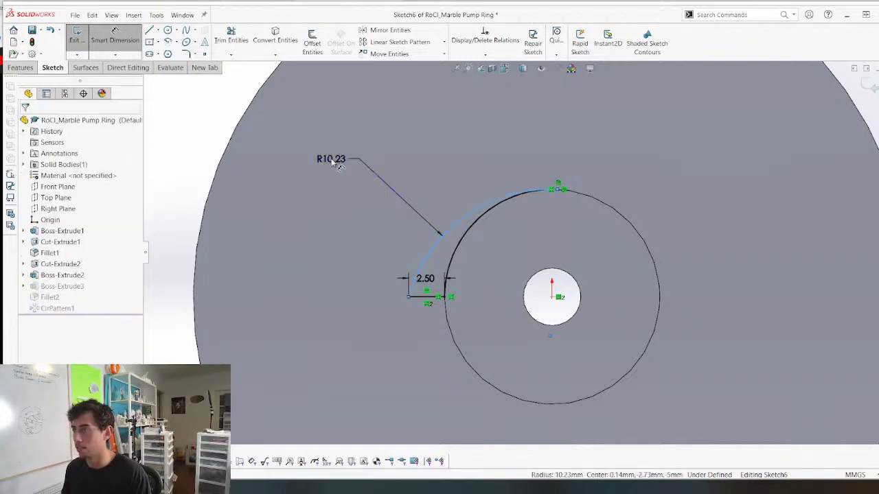
left_click(330, 160)
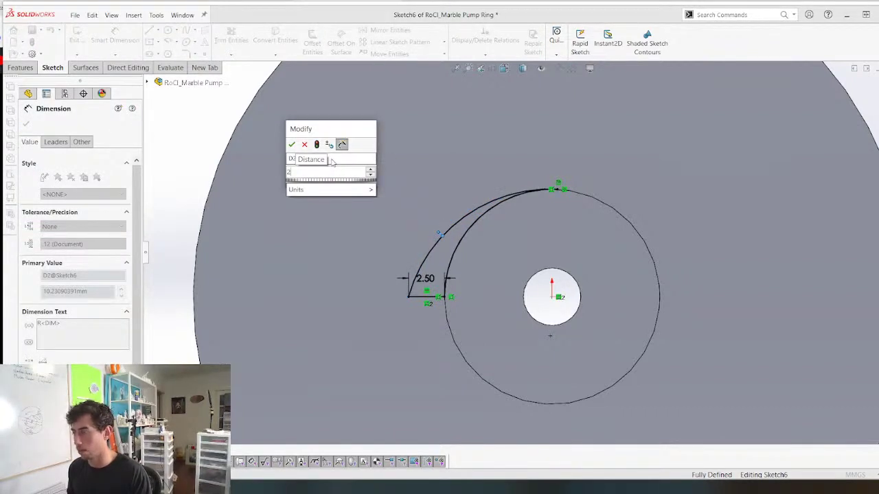
type("15")
key("Return")
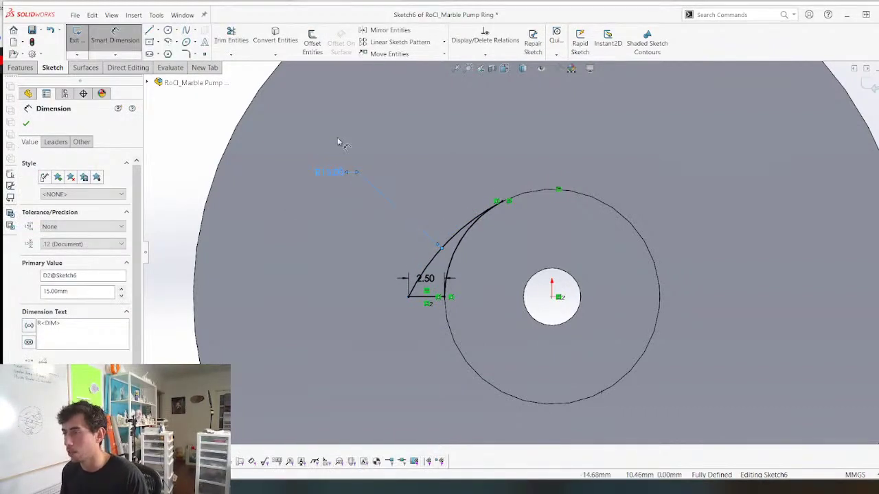
key("f")
left_click(72, 39)
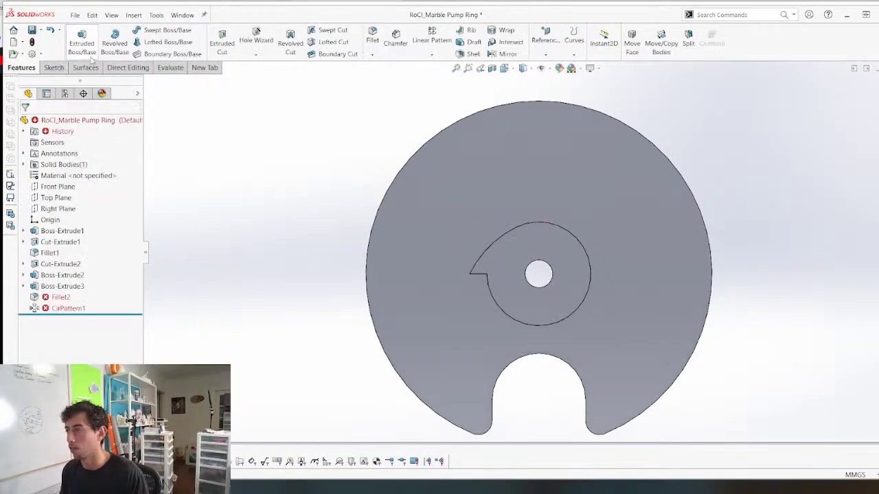
Repair the failed tooth fillet by reselecting the tooth's outer tip edge, with the 0.25 mm radius
left_click(61, 298)
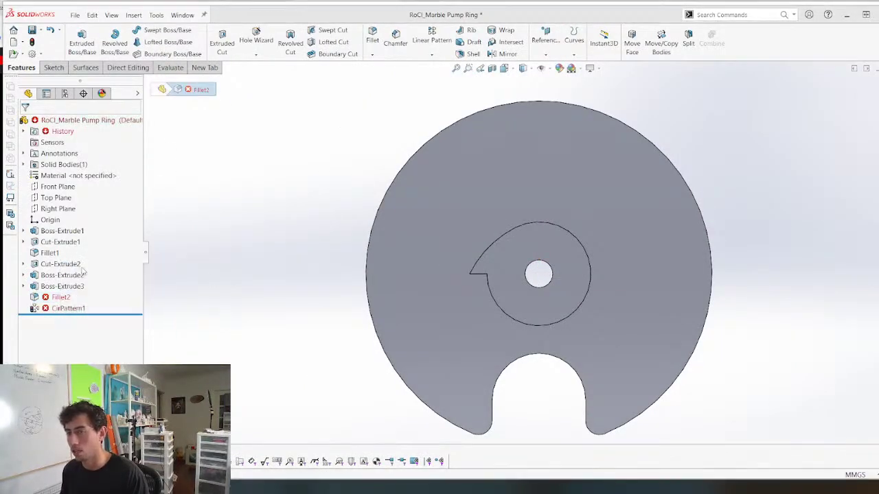
scroll(455, 268, "down", 2)
middle_click_drag(488, 273, 527, 266)
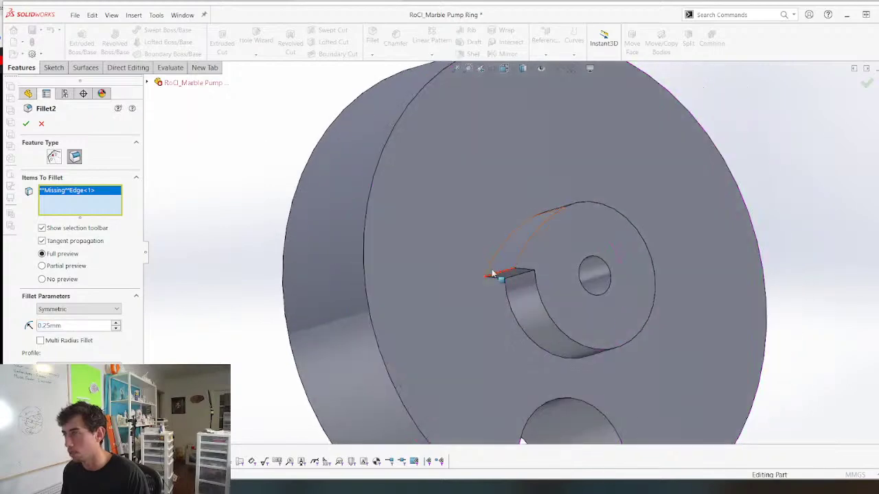
left_click(500, 273)
key("Return")
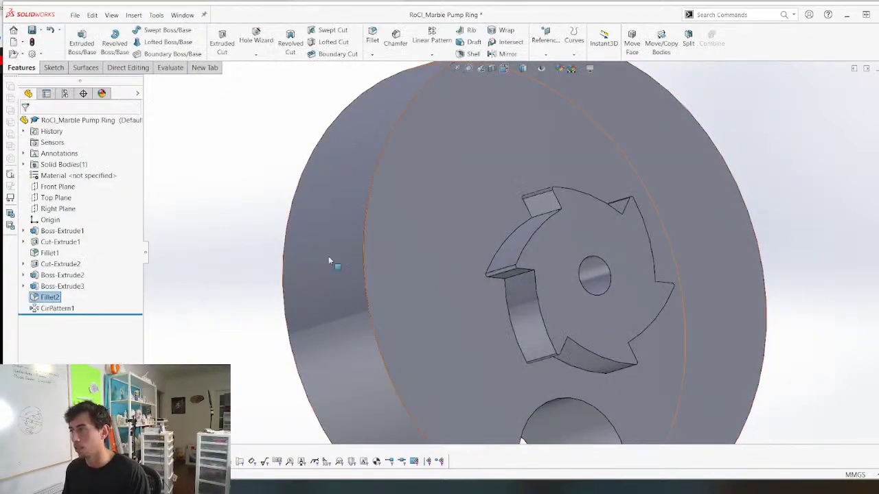
Save and close the marble pump ring part, returning to the updated assembly
scroll(329, 256, "up", 5)
mouse_move(371, 239)
middle_mouse_down()
mouse_move(397, 222)
mouse_move(377, 246)
middle_mouse_up()
key("ctrl+s")
key("ctrl+w")
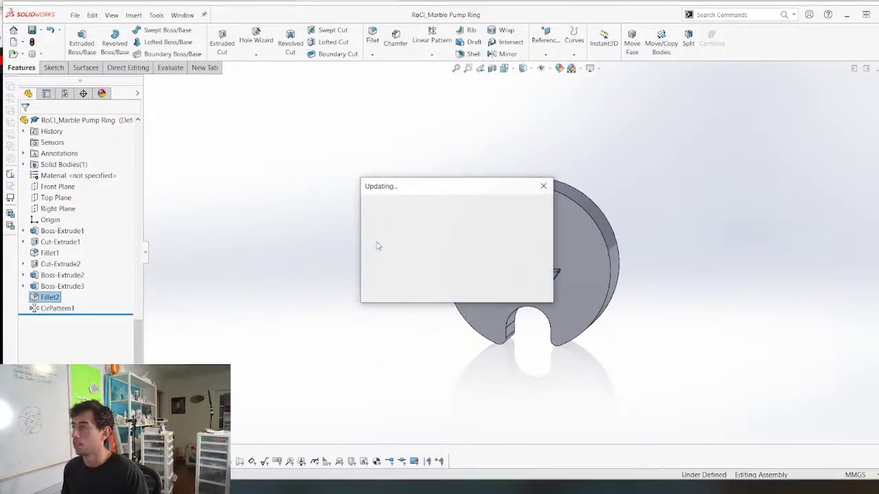
scroll(458, 220, "down", 3)
middle_click_drag(473, 245, 418, 254)
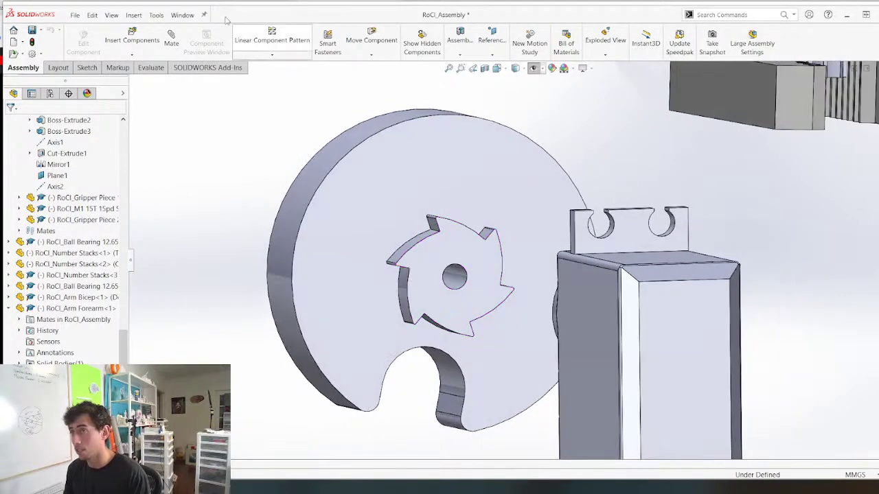
Create a new part document
left_click(89, 15)
left_click(89, 31)
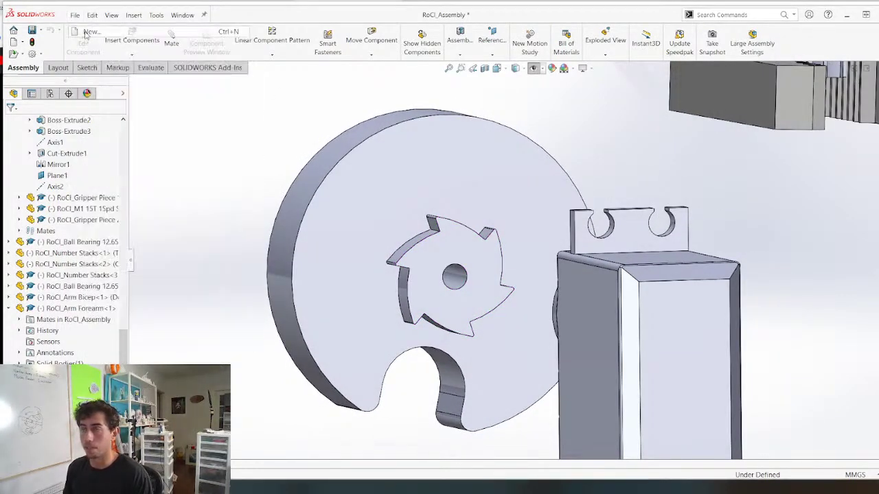
double_click(373, 243)
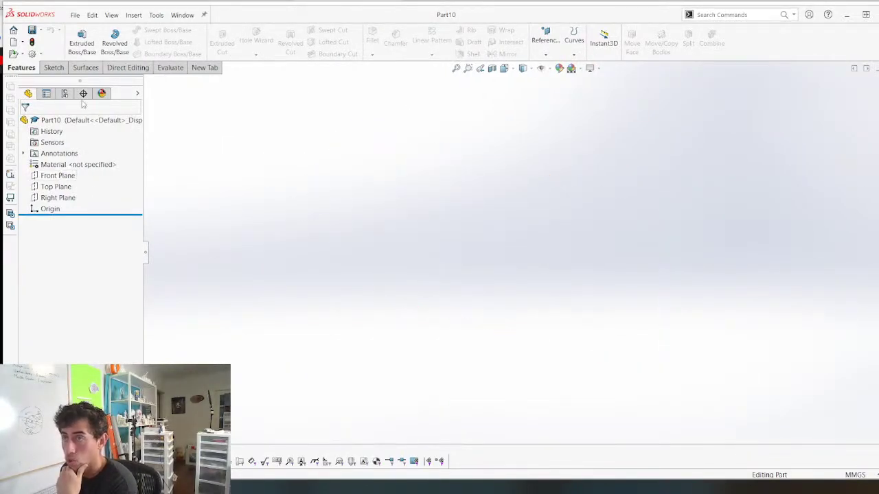
Sketch two concentric circles centred on the origin on the Front Plane, the inner one about 75 mm in diameter
left_click(57, 176)
key("s")
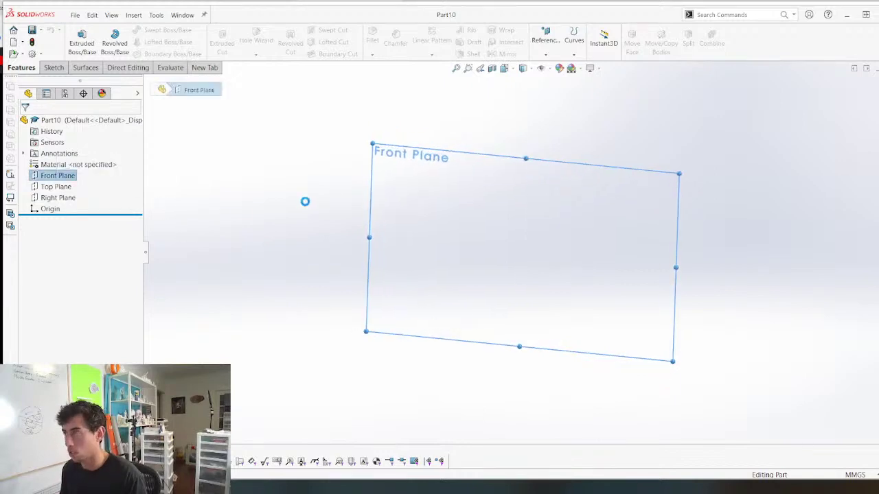
left_click(168, 30)
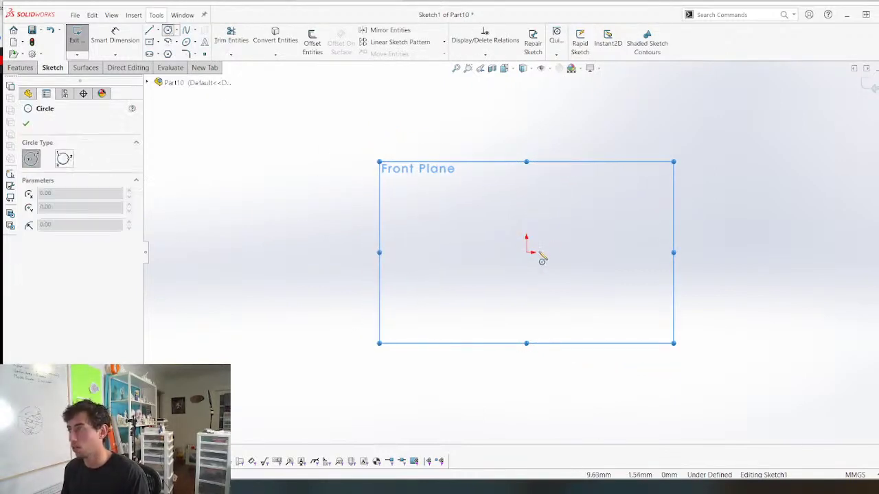
left_click(527, 252)
left_click(578, 199)
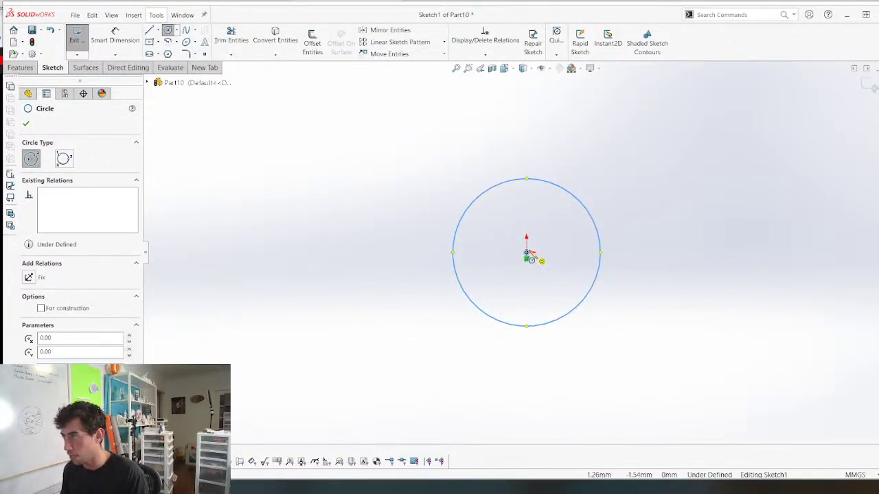
left_click(527, 253)
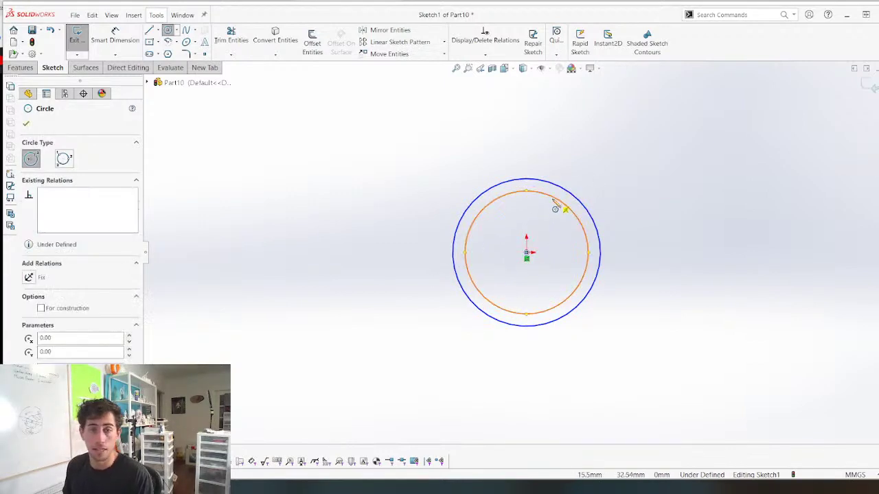
Dimension the inner circle to a diameter of 25 mm
key("d")
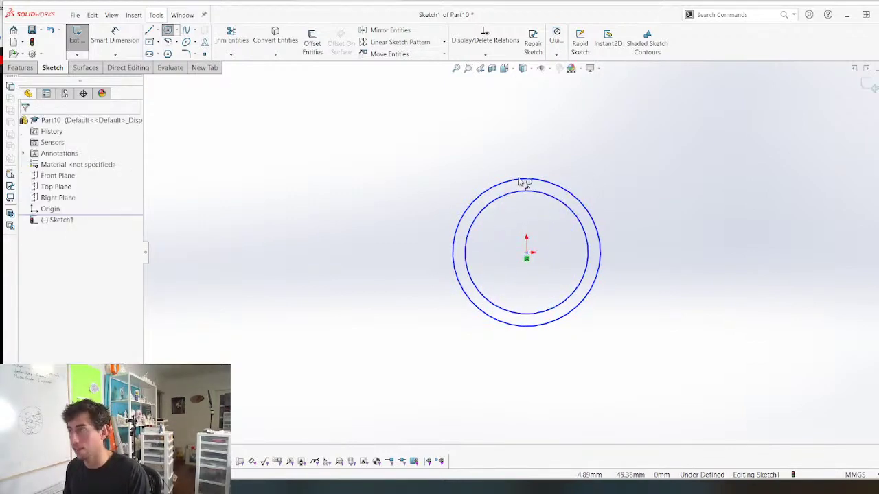
left_click(542, 193)
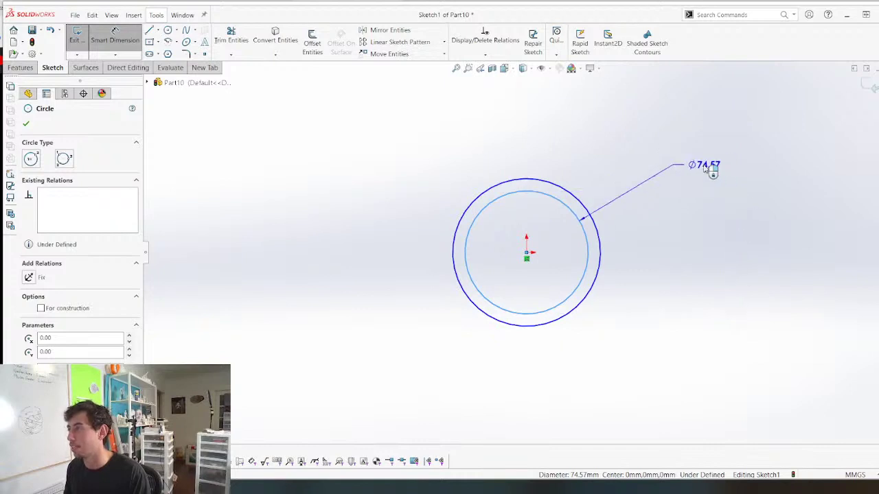
left_click(710, 171)
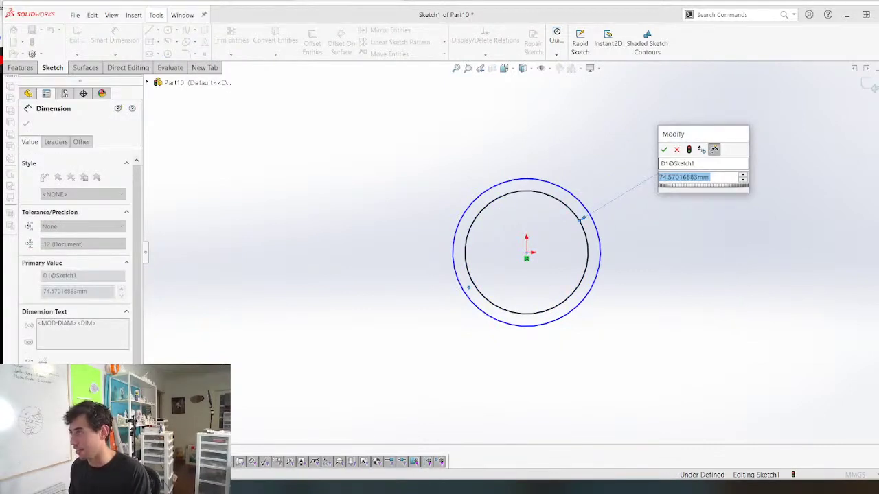
type("25")
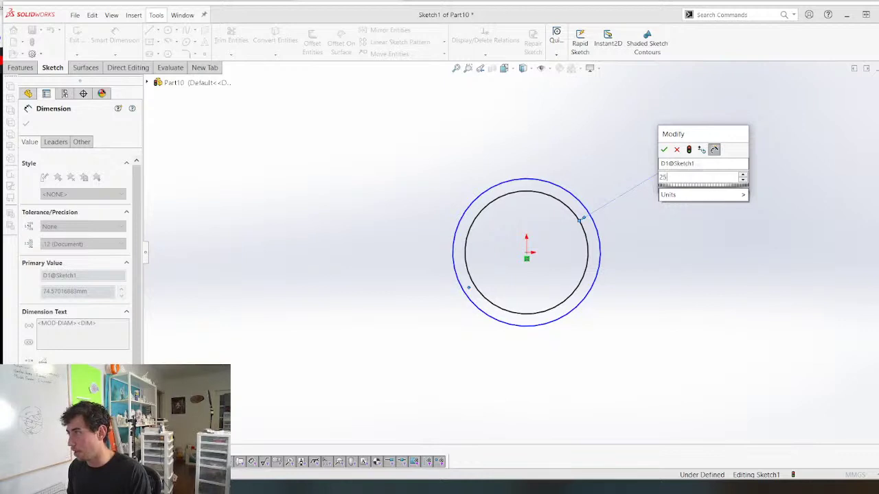
key("Return")
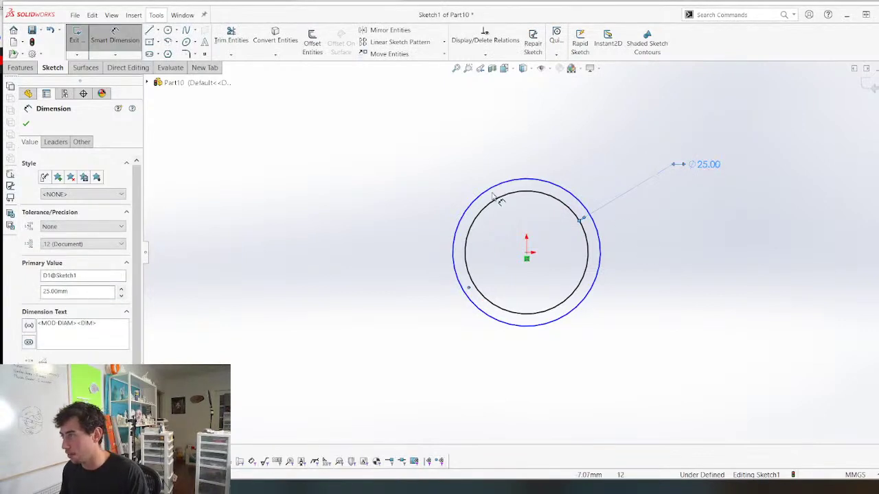
Dimension the radial gap between the two circles to 2.5 mm
left_click(517, 192)
left_click(521, 179)
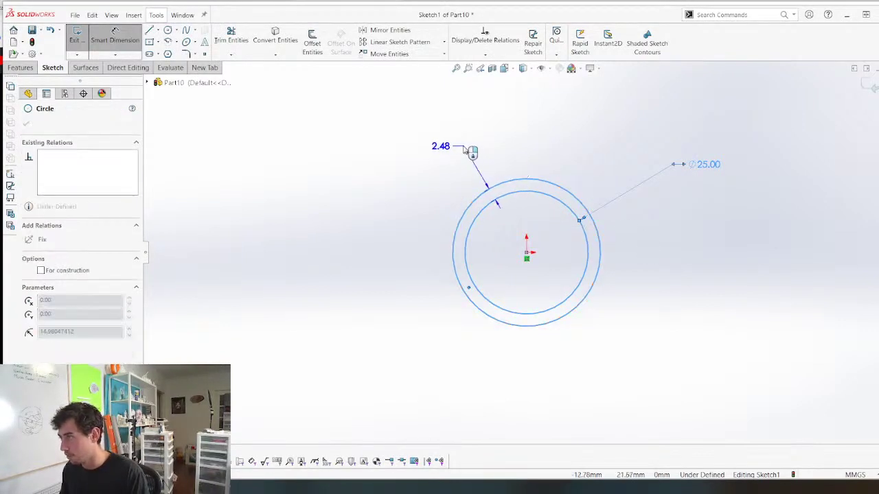
left_click(464, 148)
type("2.5")
key("Return")
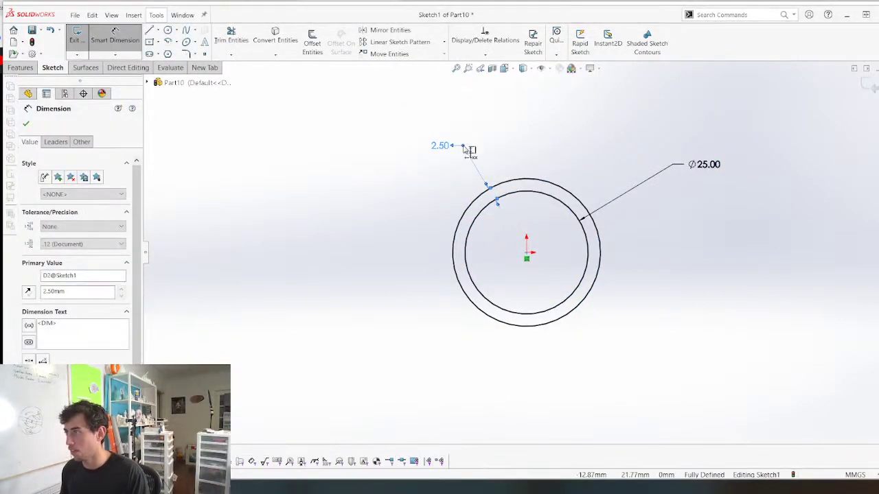
Extrude the ring profile 5 mm
scroll(392, 231, "up", 2)
scroll(466, 288, "down", 3)
scroll(466, 289, "down", 1)
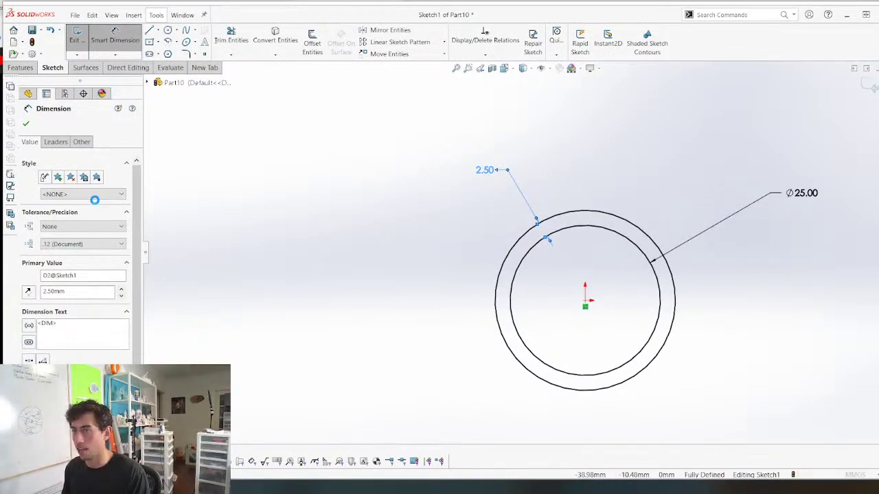
type("5")
key("Return")
key("Return")
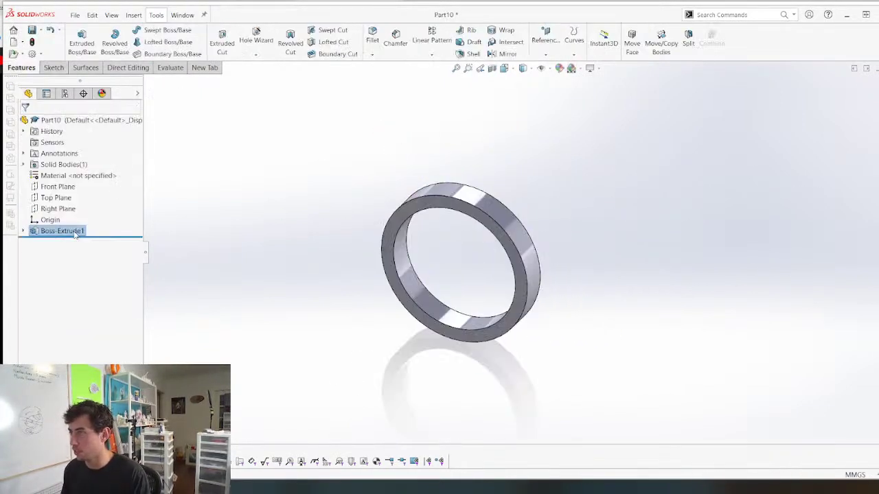
Examine the extruded ring from both sides and select the Front Plane to compare its position with the ring's faces
left_click(399, 227)
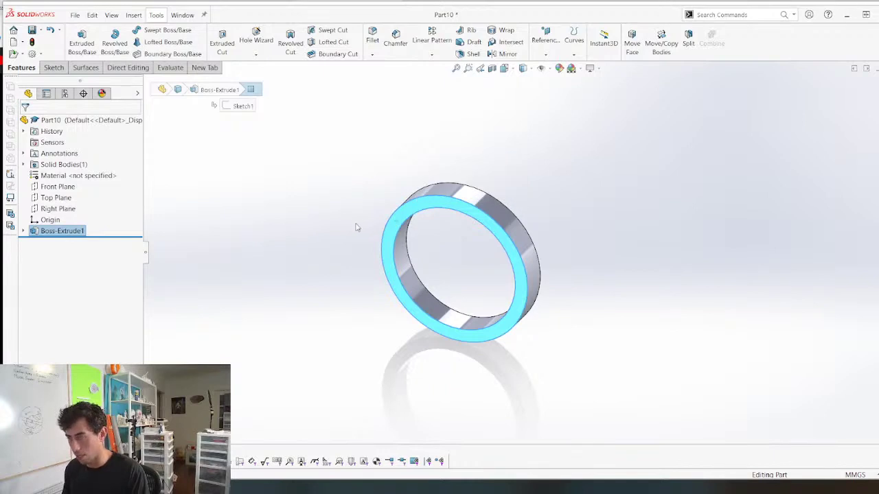
middle_click_drag(357, 227, 209, 195)
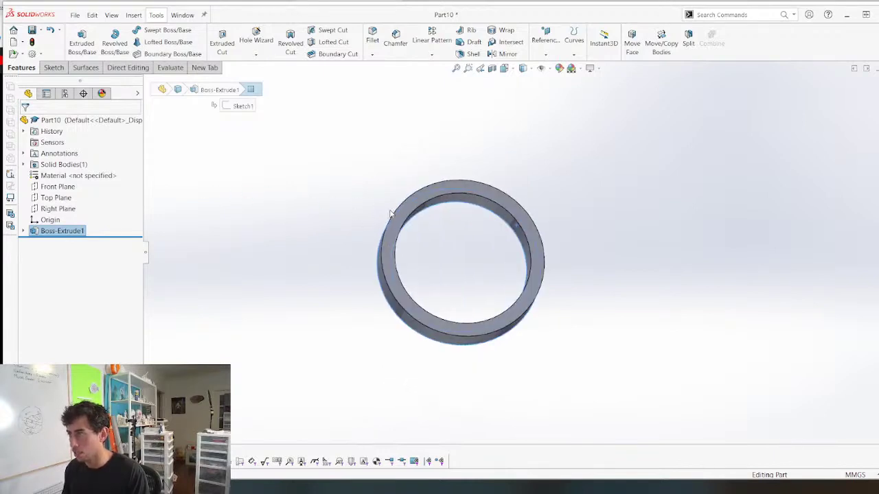
left_click(49, 188)
middle_click_drag(245, 158, 432, 162)
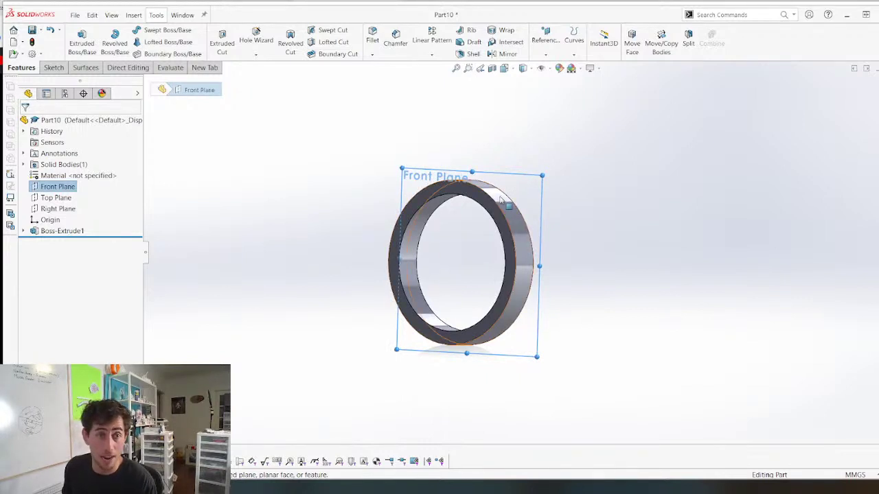
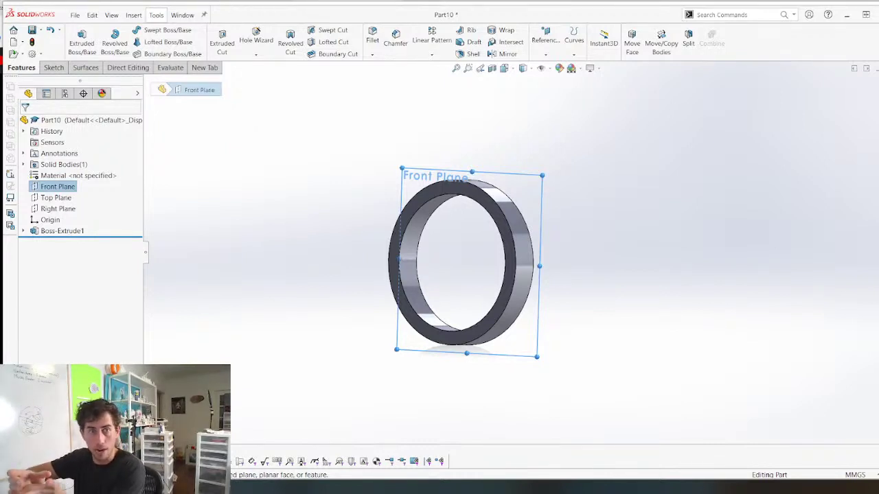
Start a sketch on the ring's flat face and draw a horizontal line about 27 mm long across the ring, ending within its wall
mouse_move(607, 145)
middle_mouse_down()
mouse_move(581, 210)
mouse_move(500, 252)
mouse_move(290, 281)
mouse_move(309, 251)
middle_mouse_up()
left_click(309, 251)
key("s")
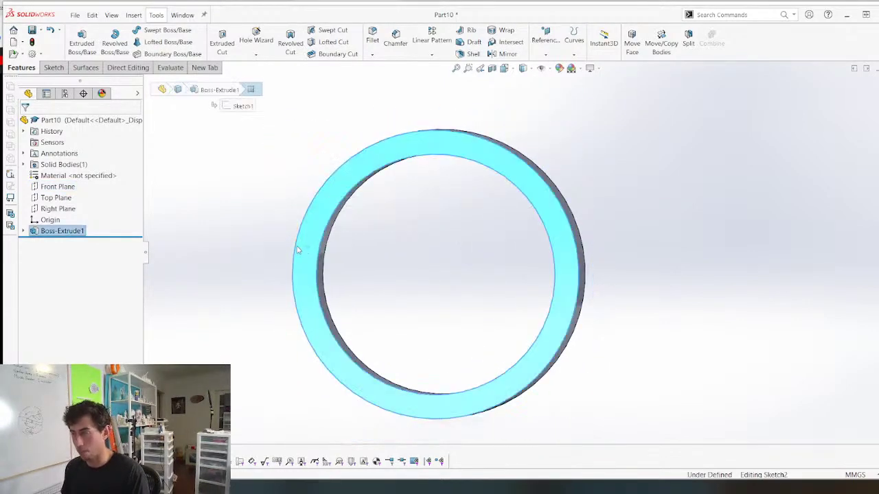
left_click(157, 31)
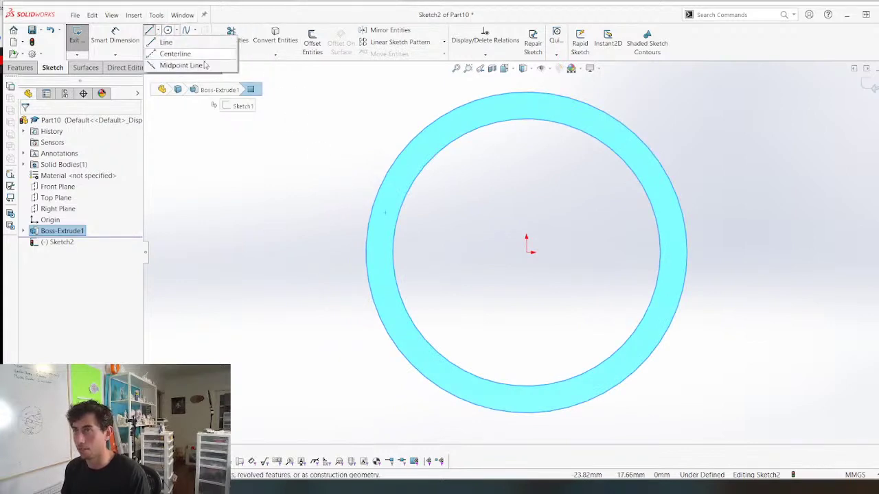
left_click(167, 39)
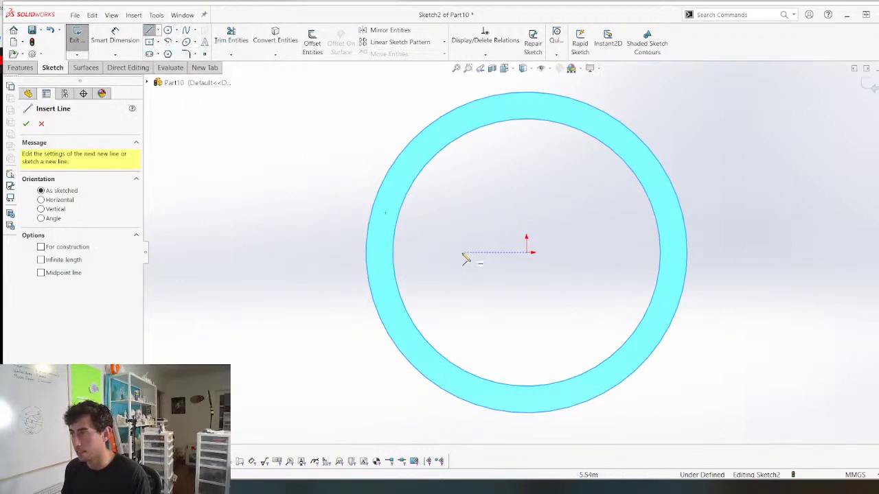
left_click(379, 257)
left_click(668, 258)
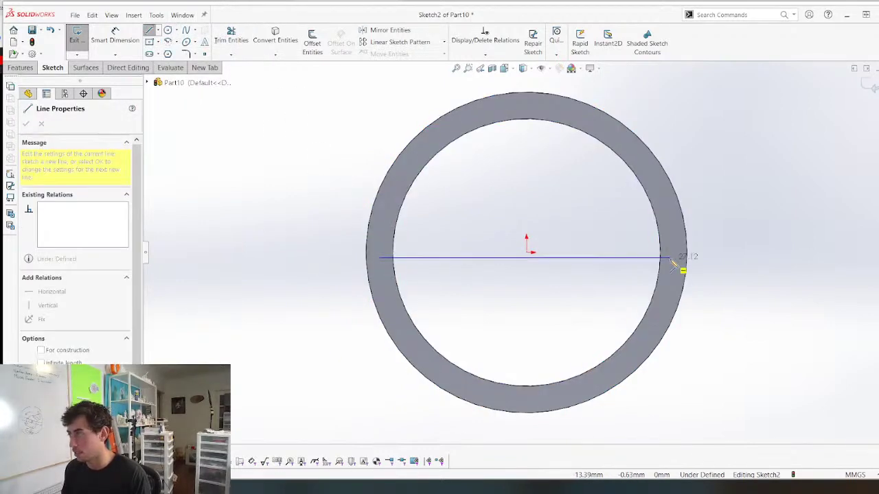
key("Escape")
Add a midpoint relation between the horizontal line and the origin
left_click(535, 258)
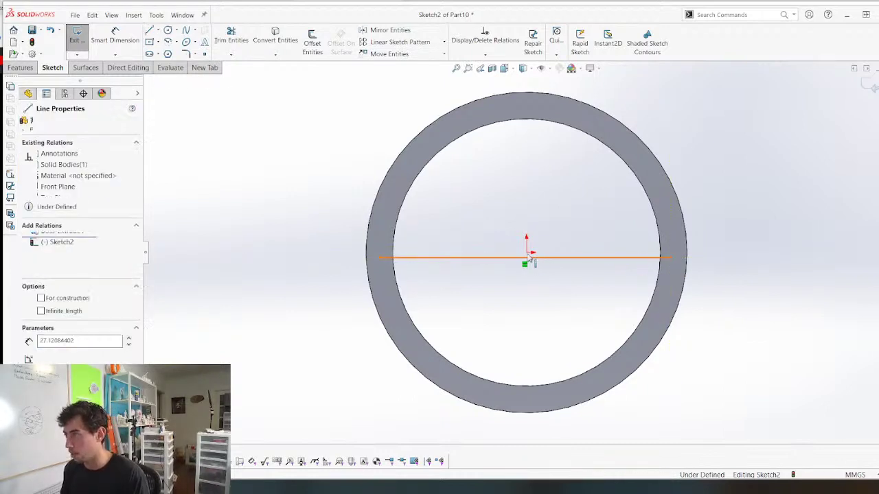
left_click(527, 253, "ctrl")
left_click(565, 210)
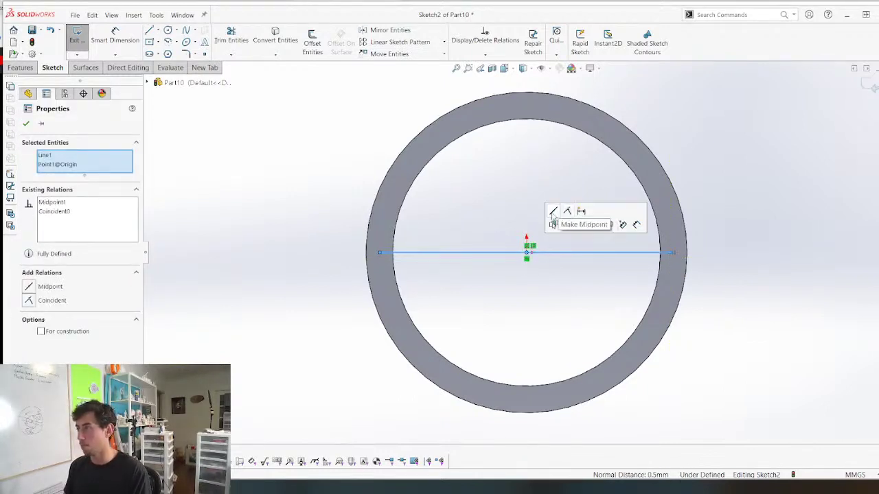
Dimension the distance from the line's end to the ring's inner edge as 1 mm
left_click(523, 319)
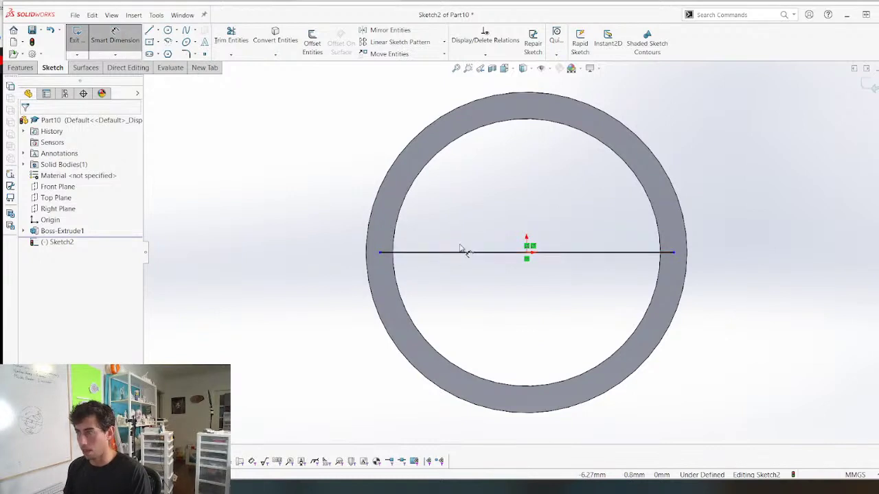
left_click(381, 253)
left_click(392, 264)
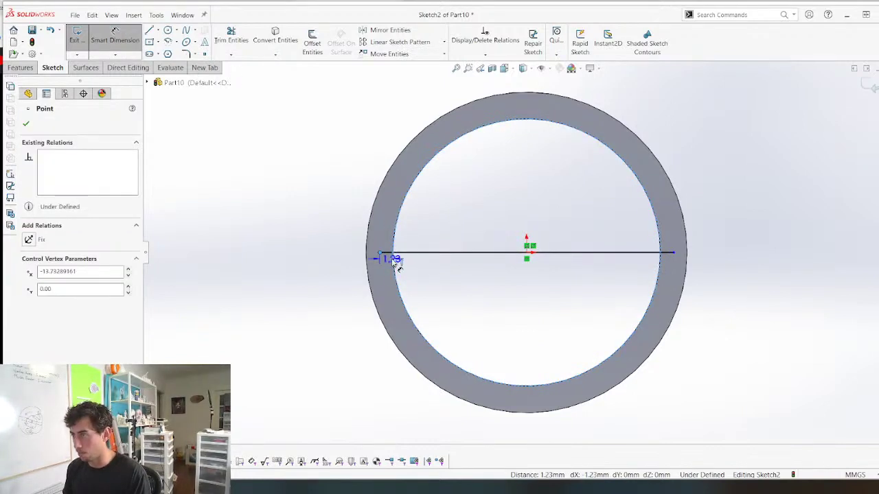
left_click(354, 308)
type("1")
key("Return")
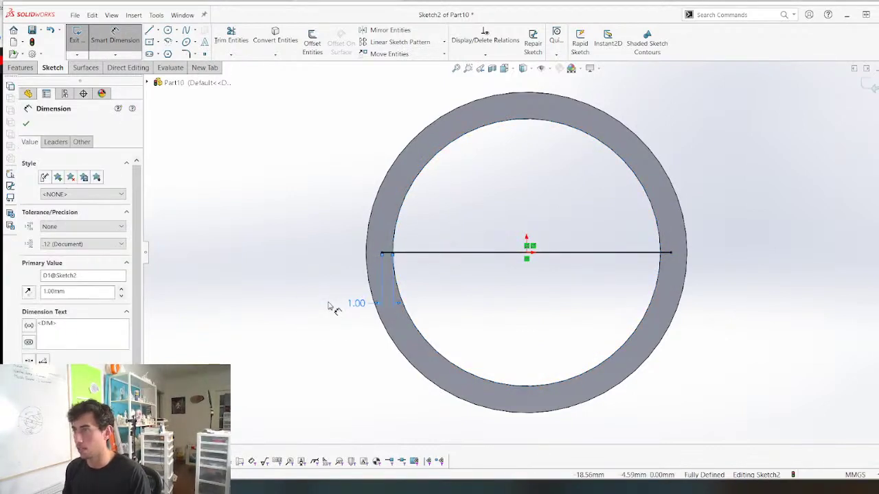
key("Escape")
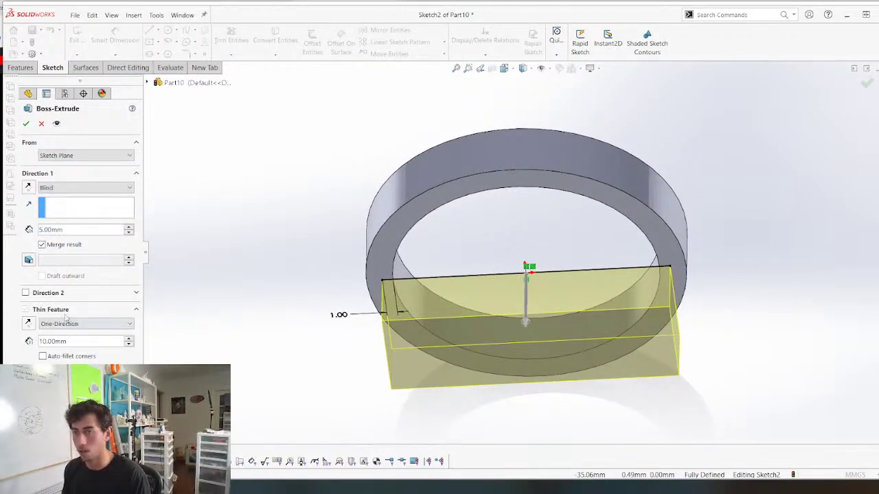
Extrude the line as a mid-plane thin feature 5 mm wide and 2.5 mm deep, with the direction reversed into the ring
left_click(55, 324)
left_click(55, 341)
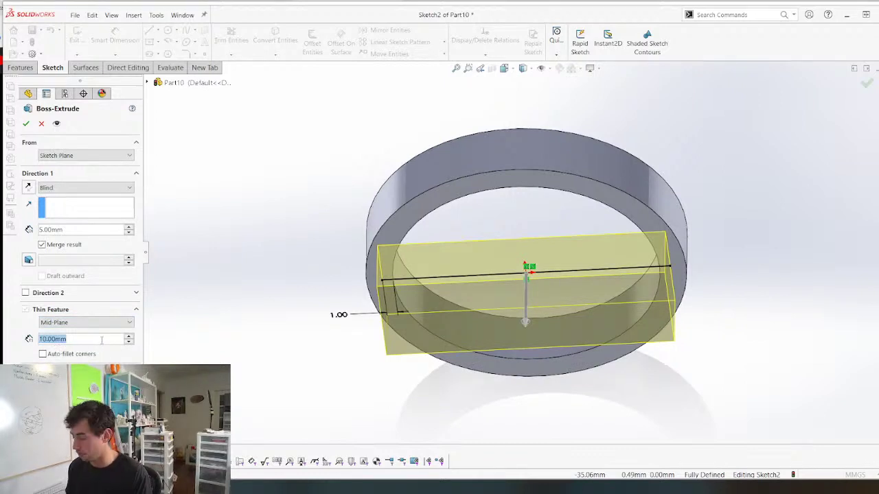
type("5")
key("Return")
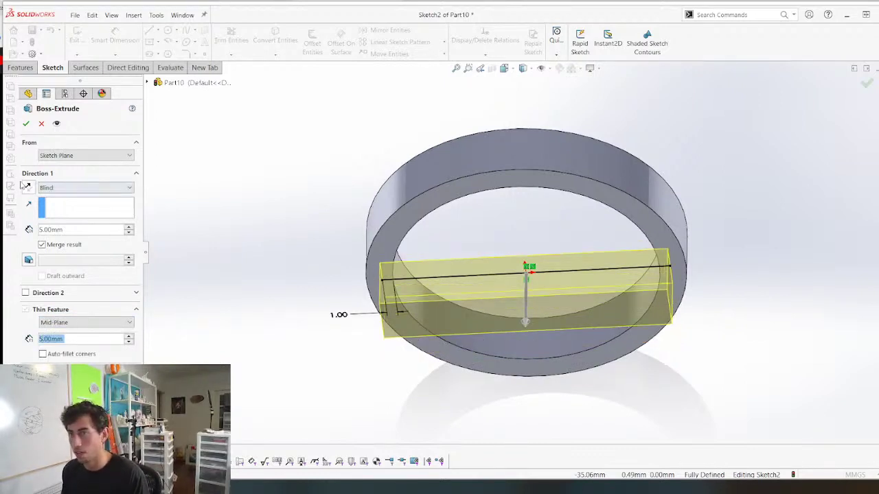
left_click(28, 187)
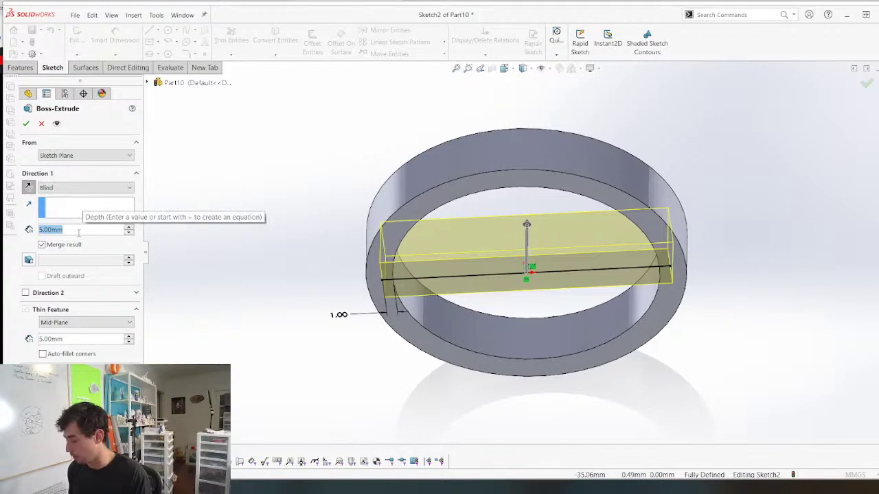
type("2.5")
key("Return")
key("Return")
Set the ring's extrusion depth to 7 mm and rebuild the part
middle_click_drag(364, 302, 406, 291)
left_click(385, 226)
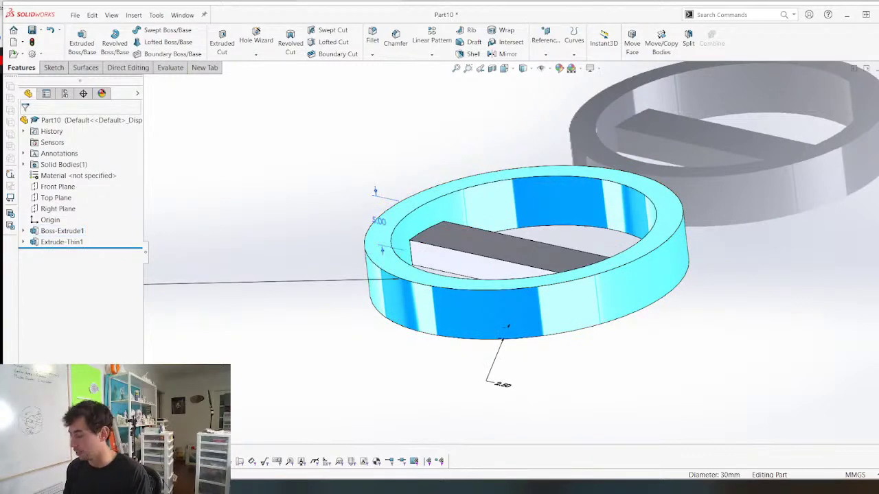
double_click(385, 223)
type("7")
key("Return")
key("ctrl+b")
scroll(382, 280, "up", 3)
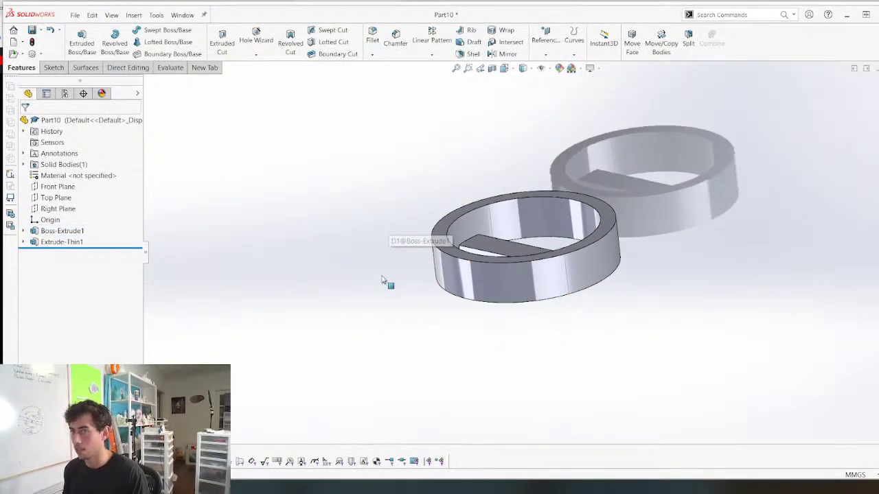
middle_click_drag(383, 281, 414, 271)
Save the part as RoCl_Pawl Servo Attachment in the 059 - Robot Clock folder
key("ctrl+s")
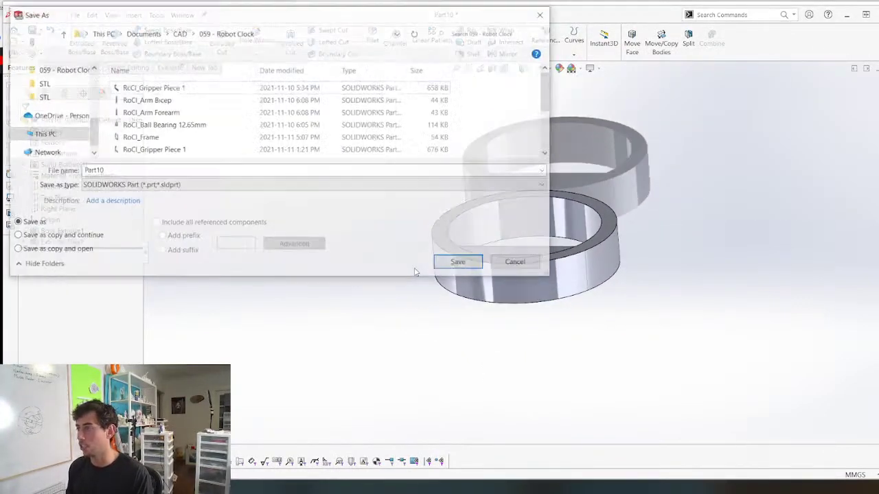
key("Escape")
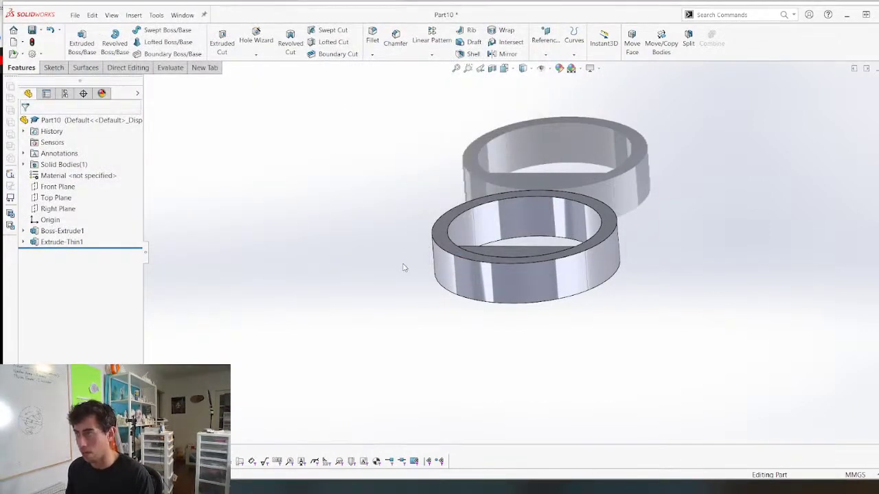
key("ctrl+s")
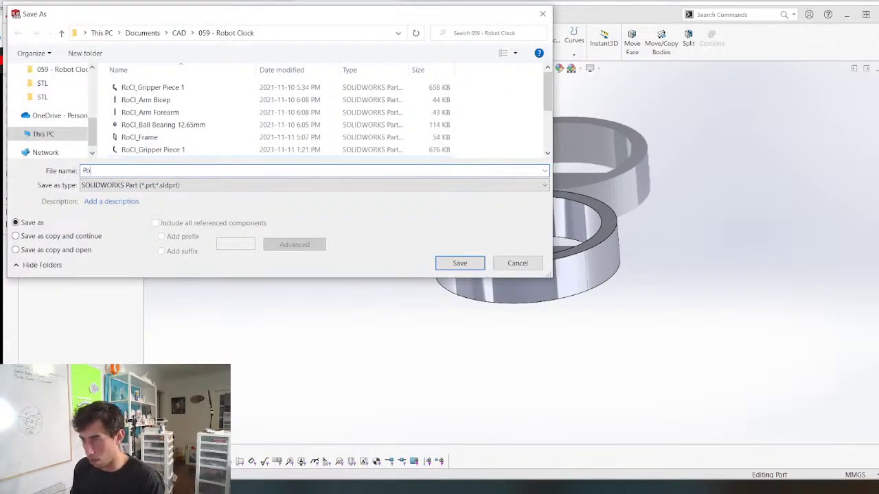
key("BackSpace")
type("R")
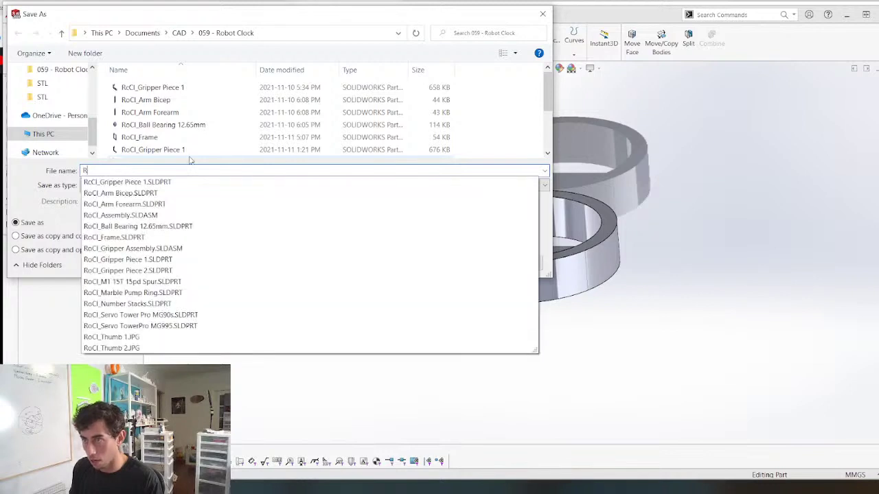
type("oCl-")
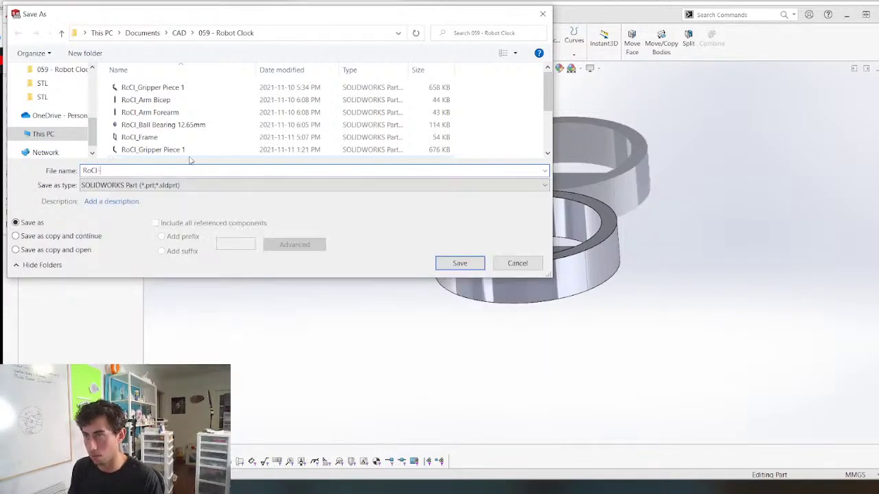
key("BackSpace")
type("_Pawl Servo")
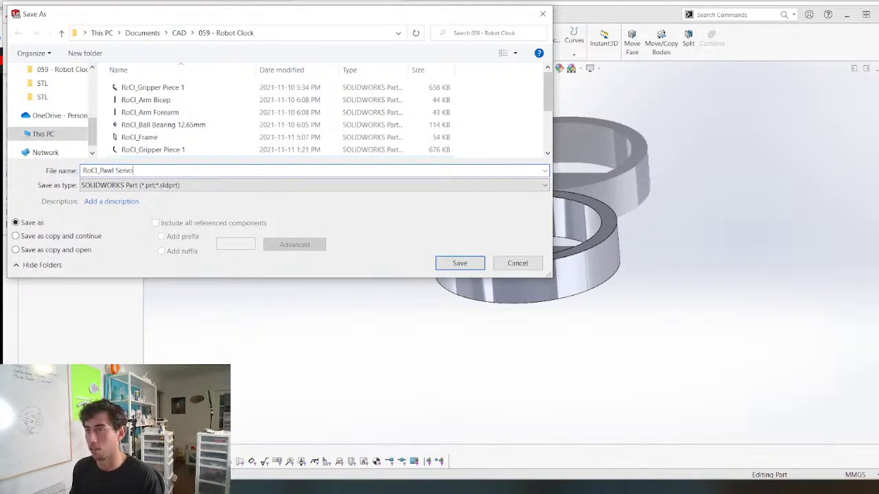
type(" Attachmen")
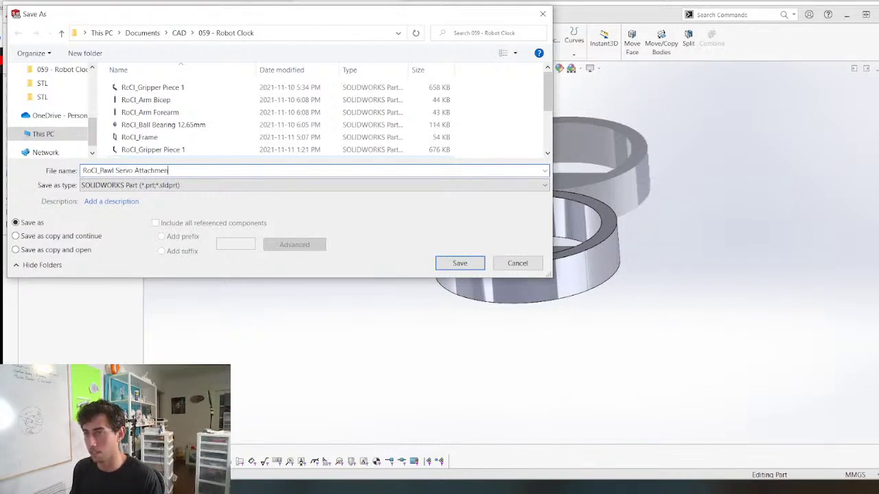
type("t")
key("Return")
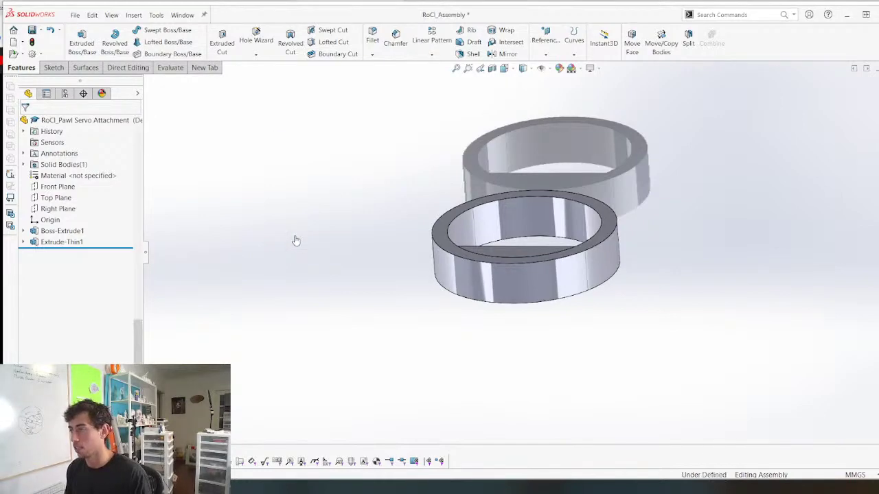
Switch to RoCl_Assembly and insert the RoCl_Pawl Servo Attachment part beside the marble pump ring
key("ctrl+Tab")
left_click(131, 34)
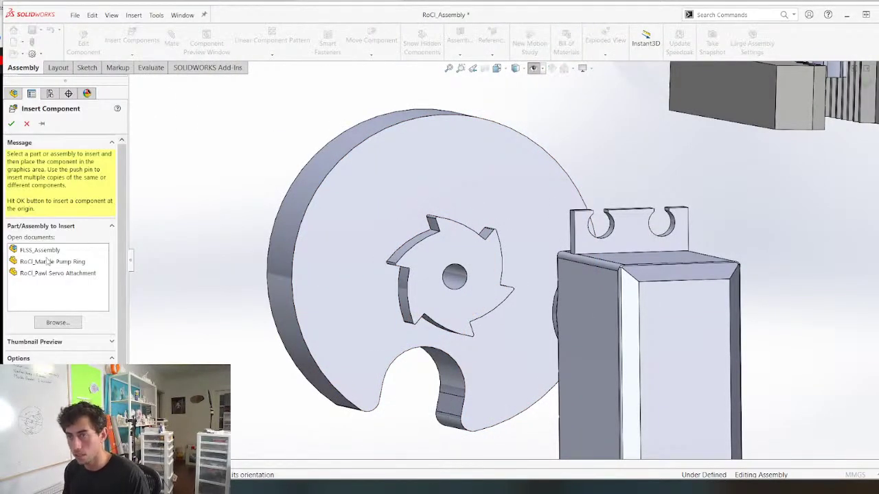
left_click(59, 273)
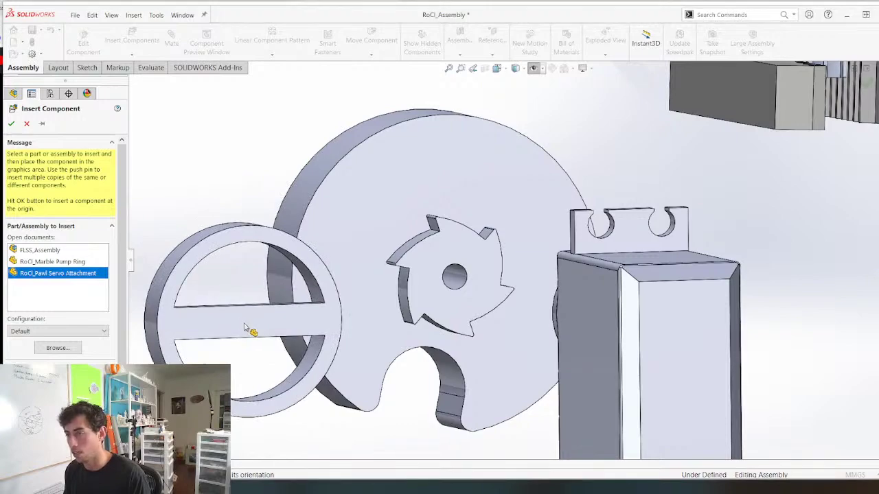
left_click(244, 327)
Mate the attachment ring's outer cylindrical face concentric with the servo's output shaft
left_click(152, 308)
middle_click_drag(153, 308, 294, 324)
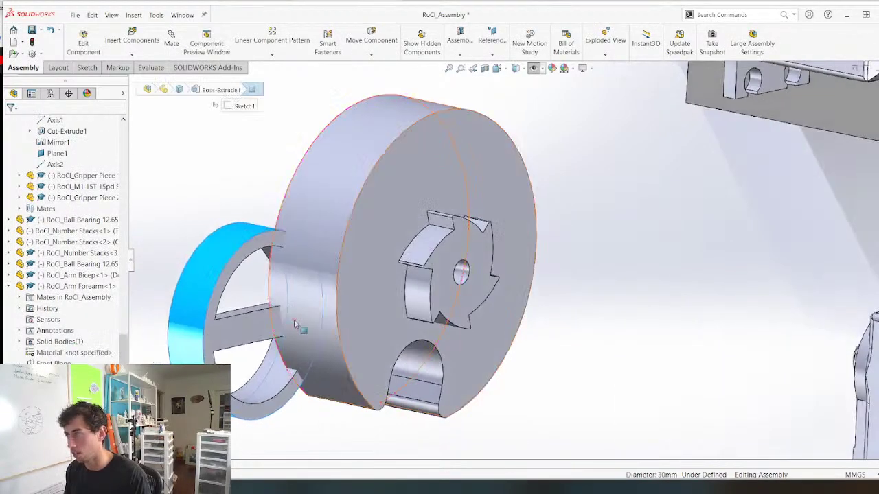
scroll(294, 324, "up", 3)
scroll(584, 333, "down", 2)
middle_click_drag(584, 334, 824, 313)
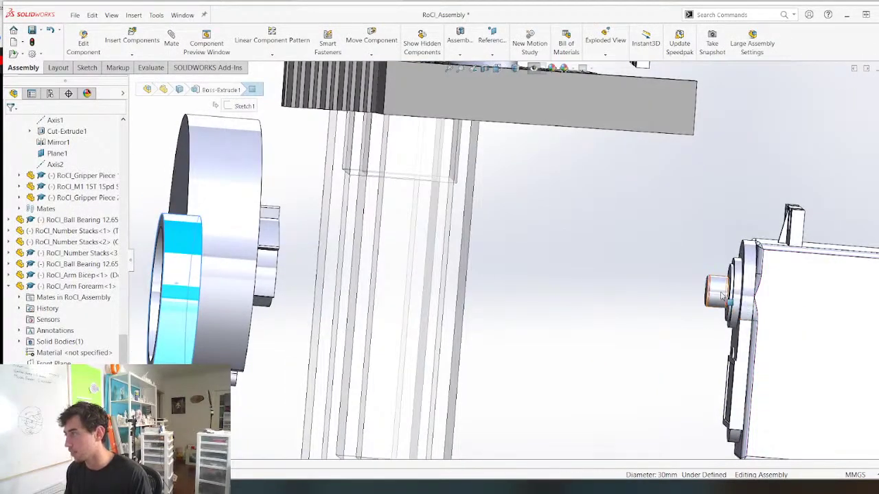
left_click(722, 295, "ctrl")
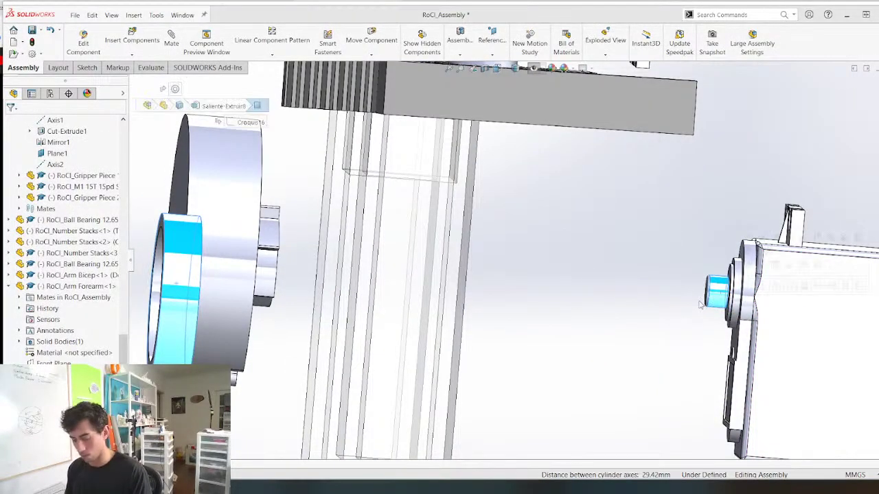
right_click(599, 333)
Add a coincident mate between the attachment's flush crossbar face and the end face of the servo's output shaft
middle_click_drag(694, 275, 668, 306)
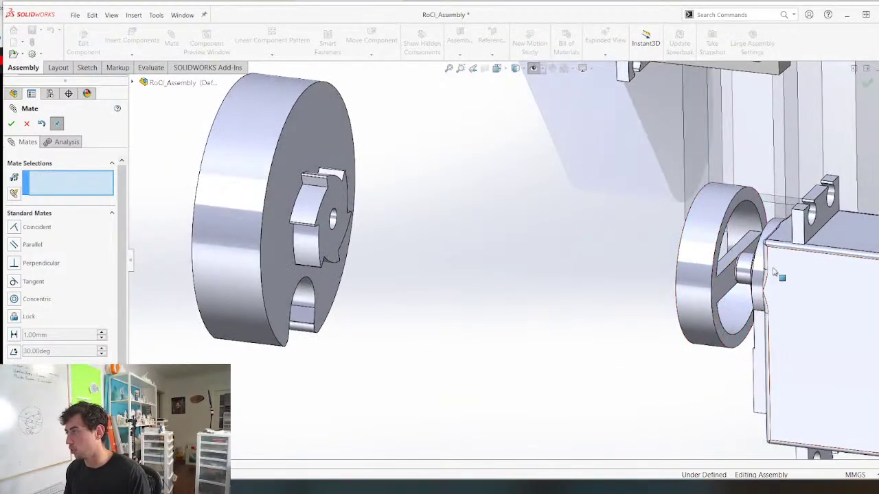
scroll(677, 284, "up", 2)
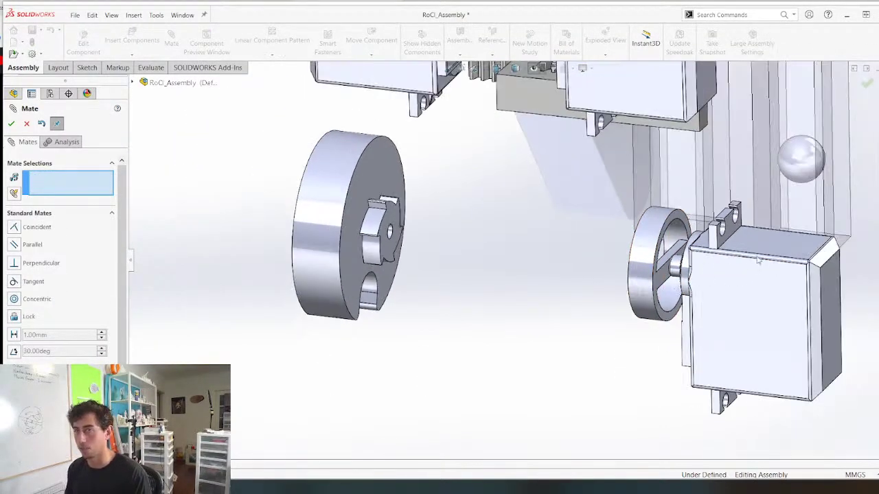
scroll(723, 284, "down", 4)
middle_click_drag(593, 301, 508, 304)
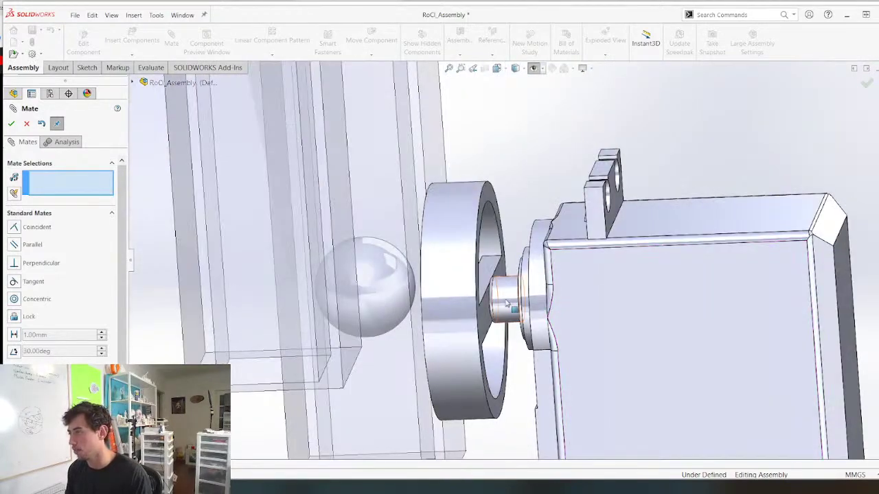
left_click_drag(480, 313, 394, 318)
left_click(480, 315)
middle_click_drag(472, 310, 488, 306)
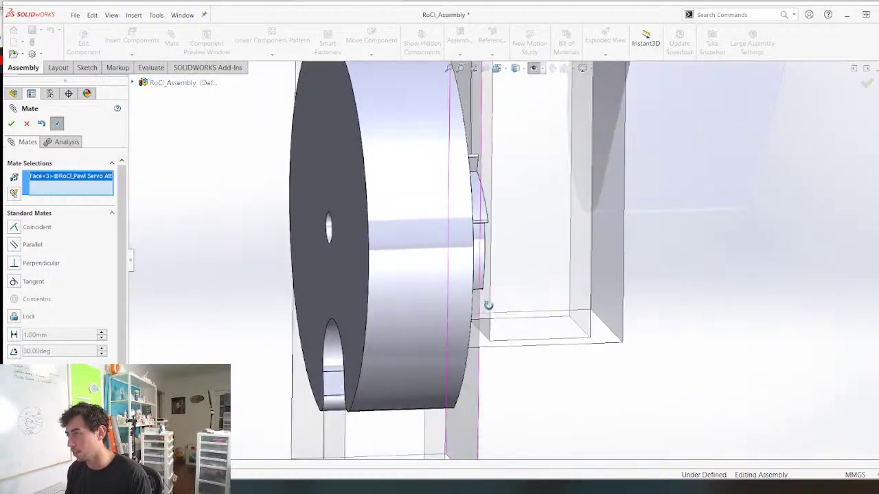
scroll(511, 295, "up", 4)
scroll(805, 237, "down", 5)
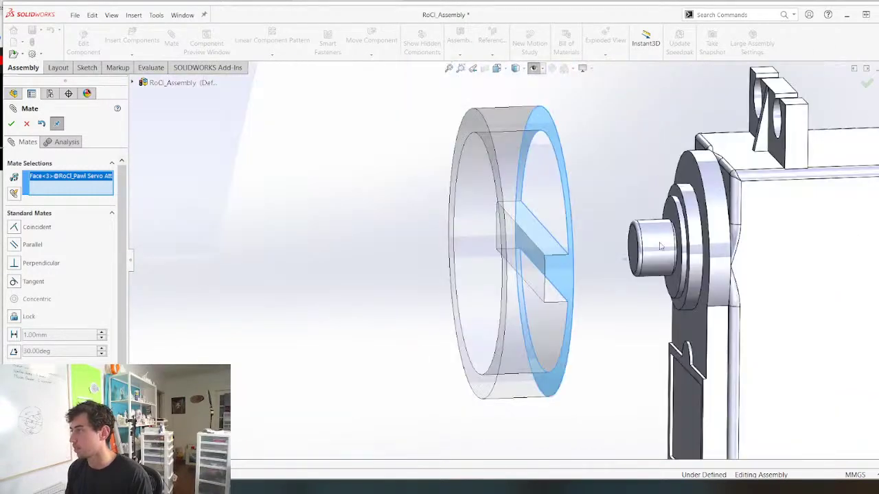
middle_click_drag(619, 240, 663, 242)
left_click(632, 251)
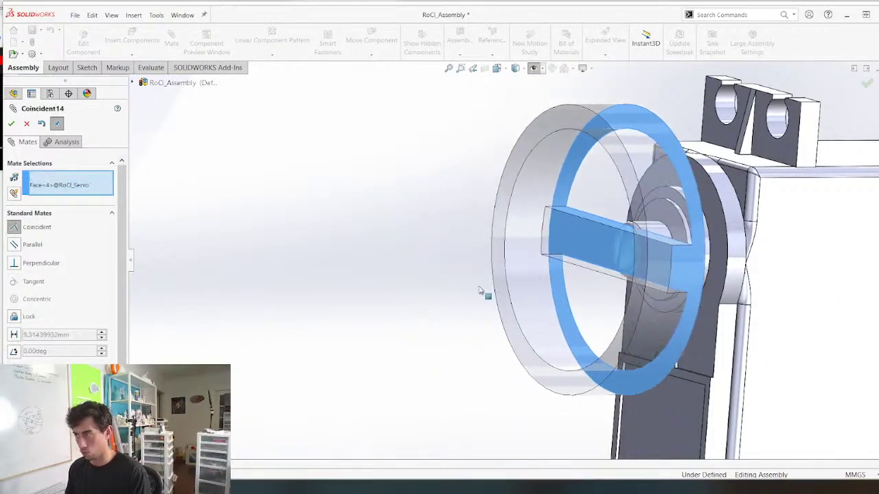
right_click(422, 326)
scroll(427, 322, "up", 5)
mouse_move(456, 307)
middle_mouse_down()
mouse_move(428, 310)
mouse_move(470, 297)
middle_mouse_up()
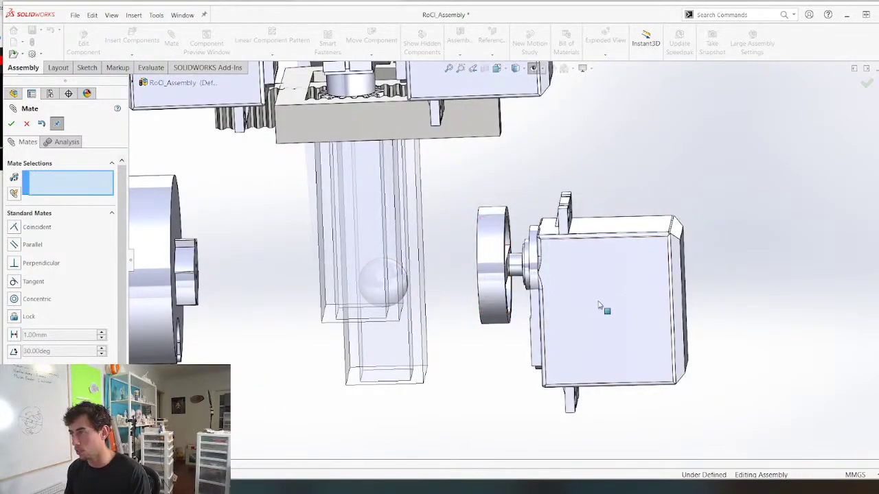
Close the mate settings and shift the marble pump ring along its axis, leaving a gap to the attachment ring
key("Escape")
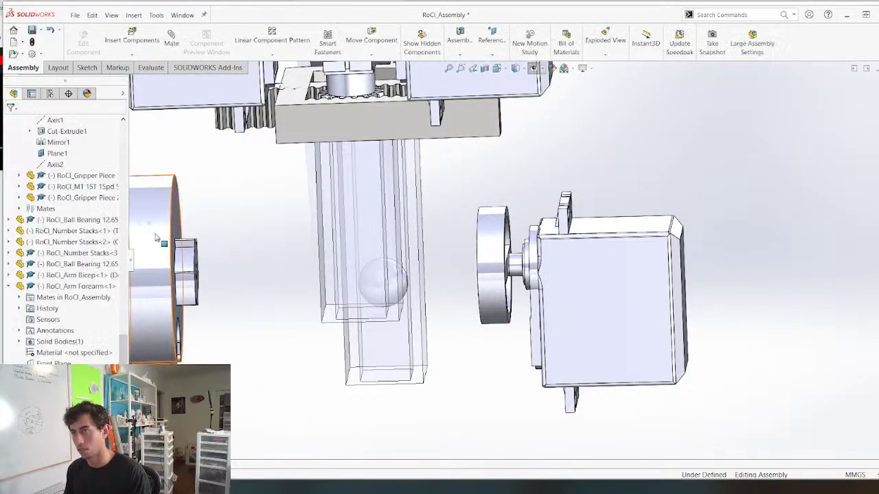
left_click_drag(185, 240, 472, 258)
middle_click_drag(472, 258, 418, 275)
scroll(480, 274, "down", 5)
middle_click_drag(532, 272, 571, 246)
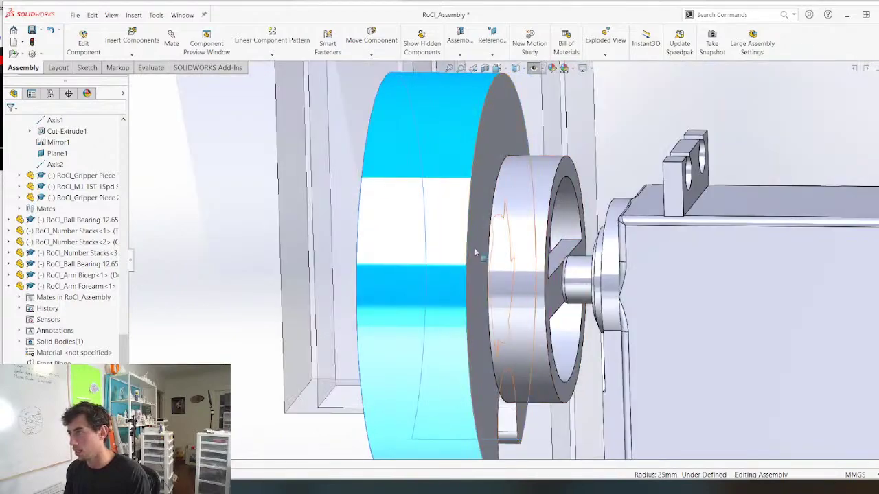
left_click_drag(416, 255, 275, 260)
middle_click_drag(282, 259, 549, 230)
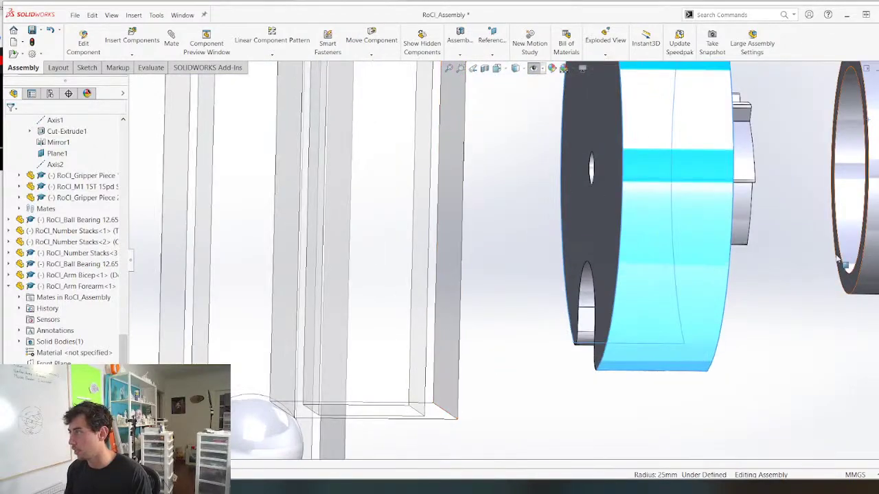
Mate the attachment ring's open rim face coincident with the ratchet-side face of the marble pump ring
left_click(849, 283)
scroll(742, 212, "up", 4)
scroll(701, 214, "down", 3)
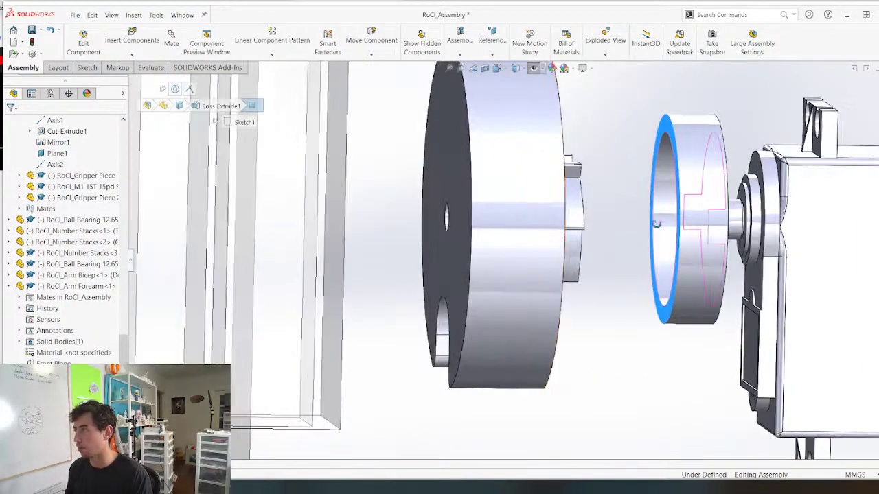
middle_click_drag(657, 221, 609, 233)
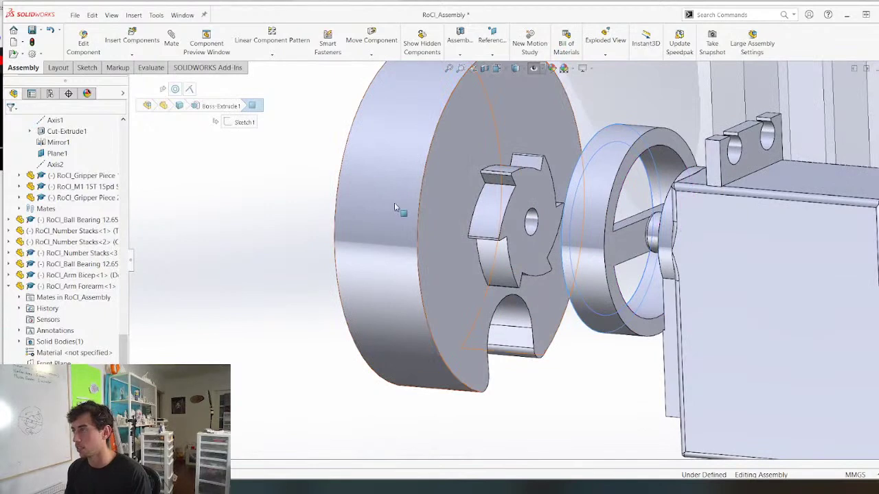
left_click(444, 219)
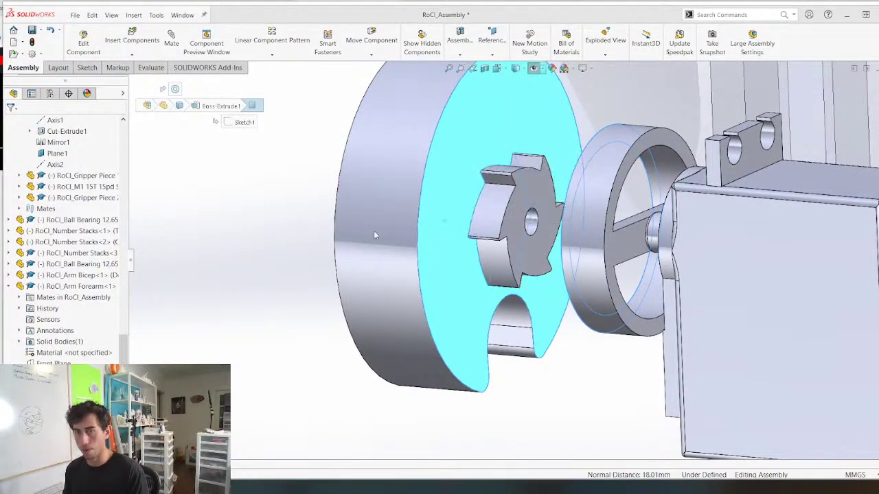
key("m")
right_click(304, 210)
key("Escape")
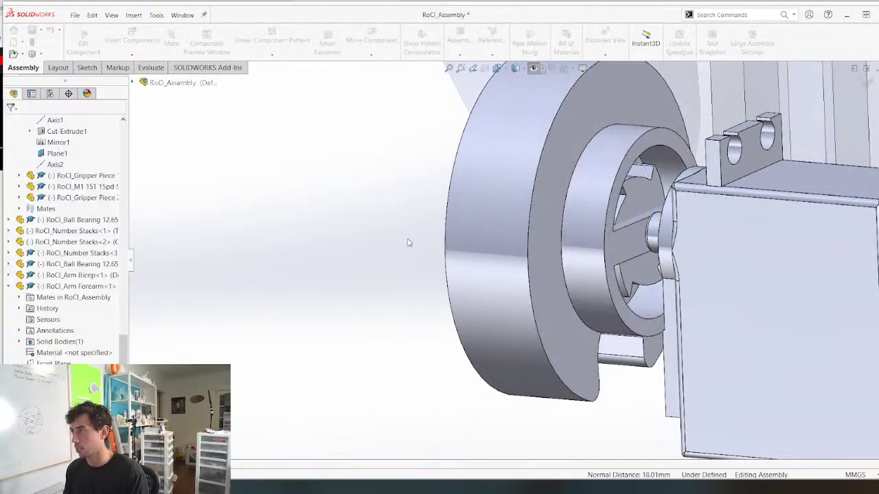
Examine face-on how the attachment ring and its crossbar sit around the pump ring's ratchet teeth
left_click(775, 227)
key("Escape")
left_click(751, 265)
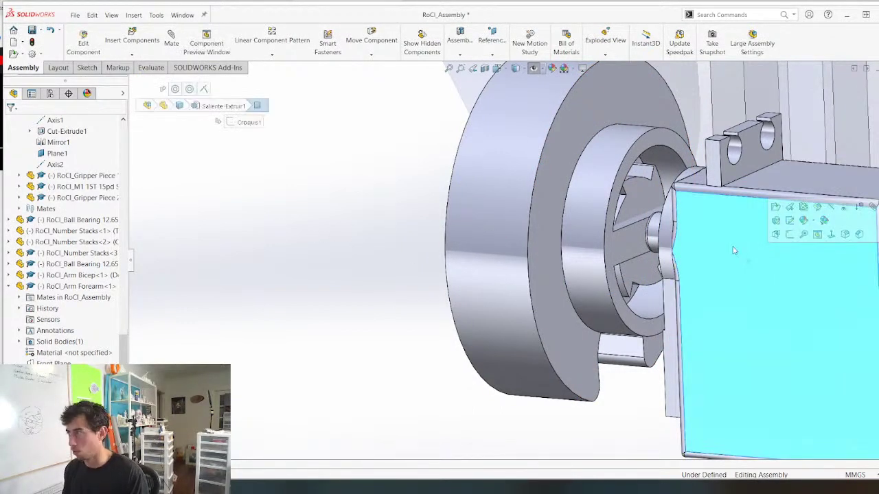
left_click(734, 250)
middle_click_drag(496, 254, 412, 237)
left_click(587, 254)
key("ctrl+8")
scroll(583, 254, "up", 8)
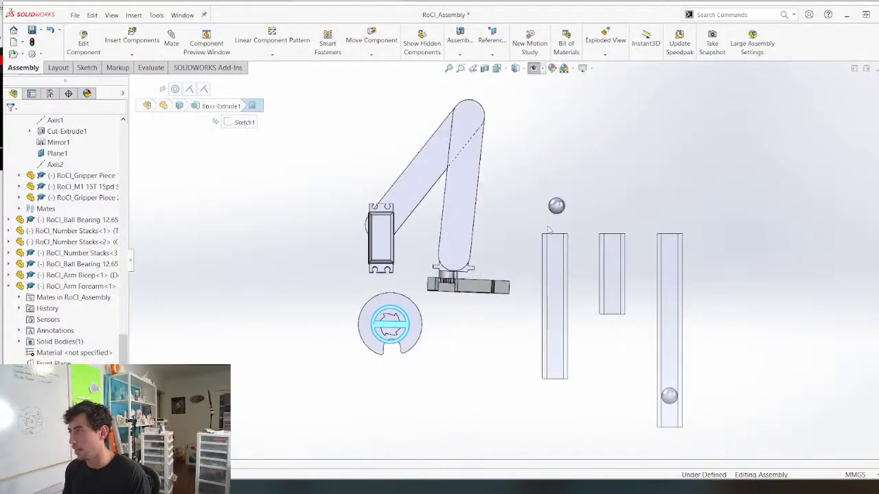
scroll(392, 337, "down", 8)
scroll(410, 331, "up", 3)
scroll(401, 314, "down", 3)
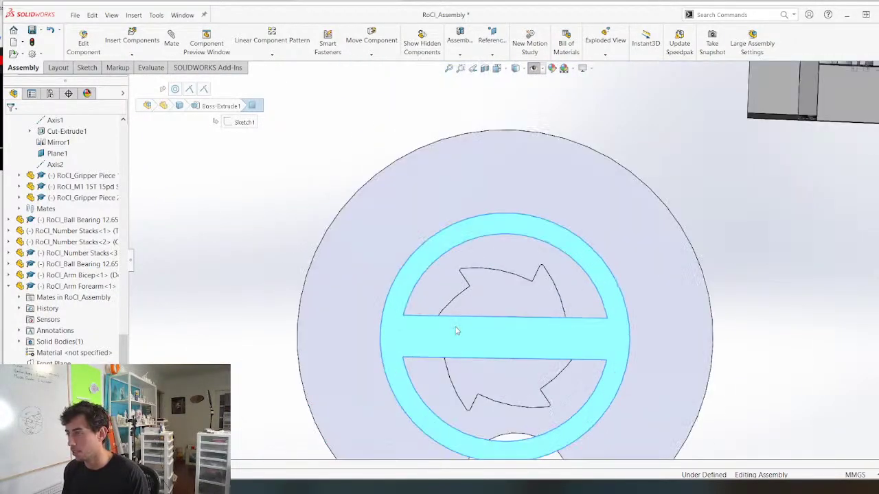
scroll(460, 329, "up", 2)
right_click(443, 330)
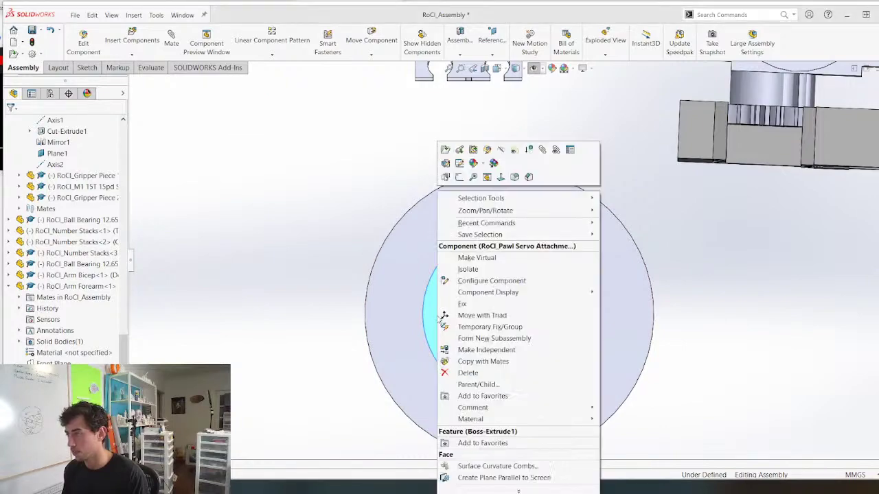
left_click(473, 149)
scroll(490, 330, "down", 3)
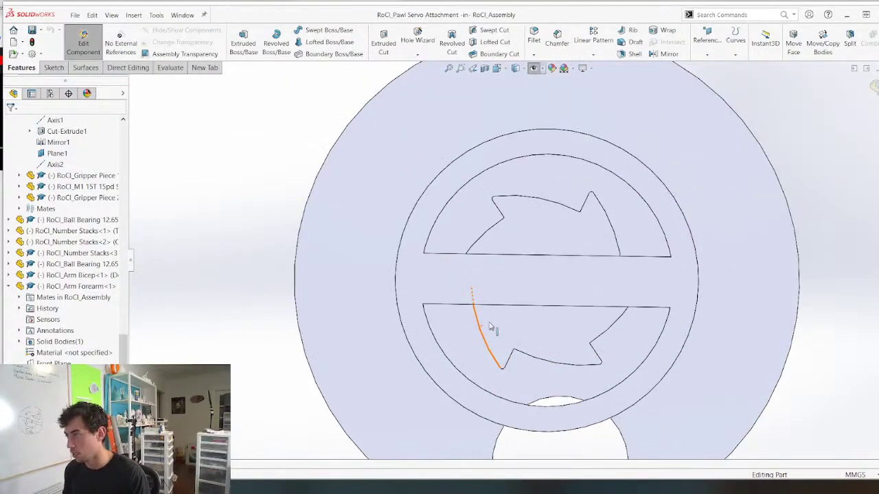
middle_click_drag(490, 330, 457, 348)
left_click(465, 360)
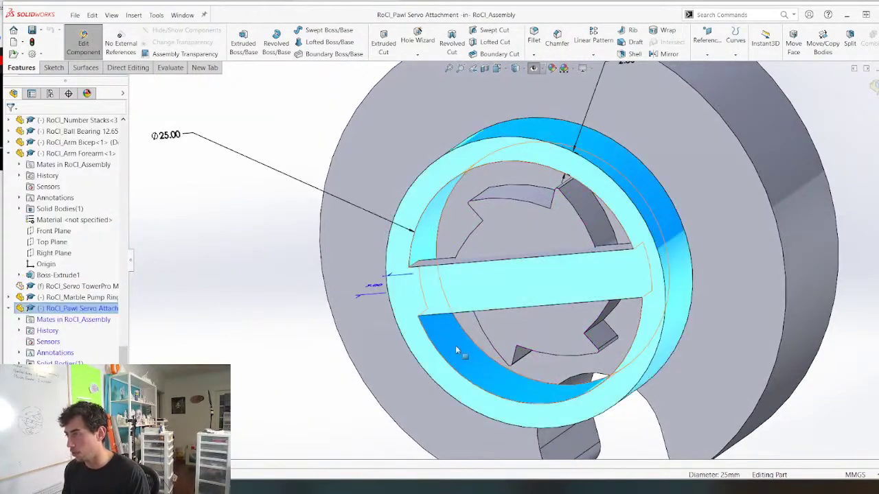
scroll(458, 343, "up", 4)
middle_click_drag(462, 309, 504, 217)
middle_click_drag(447, 273, 391, 172)
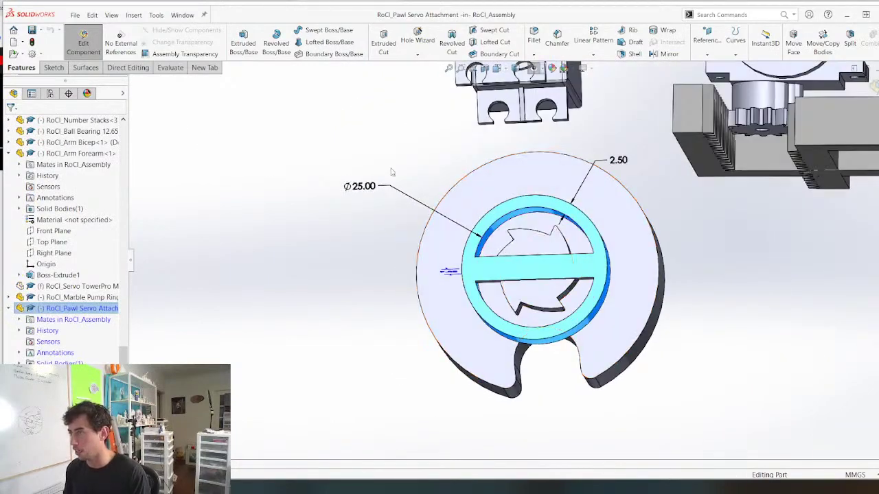
left_click(375, 225)
middle_click_drag(408, 218, 451, 233)
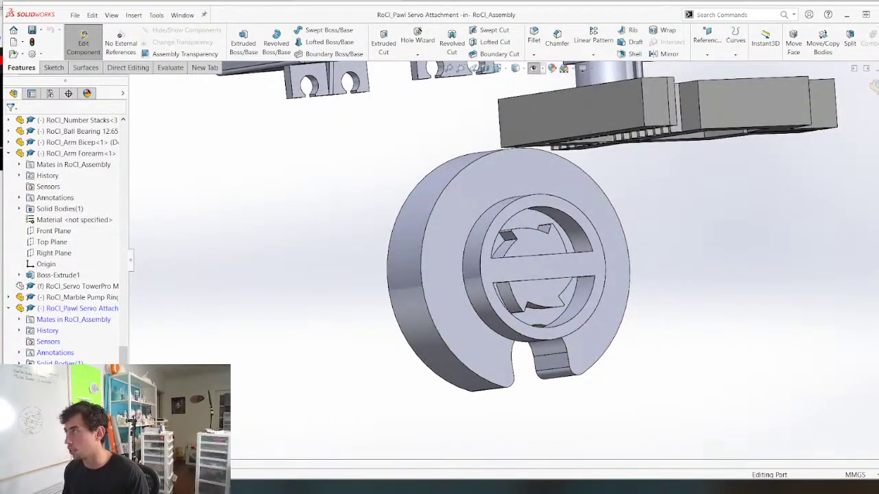
left_click(875, 87)
Set the marble pump ring's outer diameter to 60 mm
left_click(425, 210)
scroll(484, 210, "up", 4)
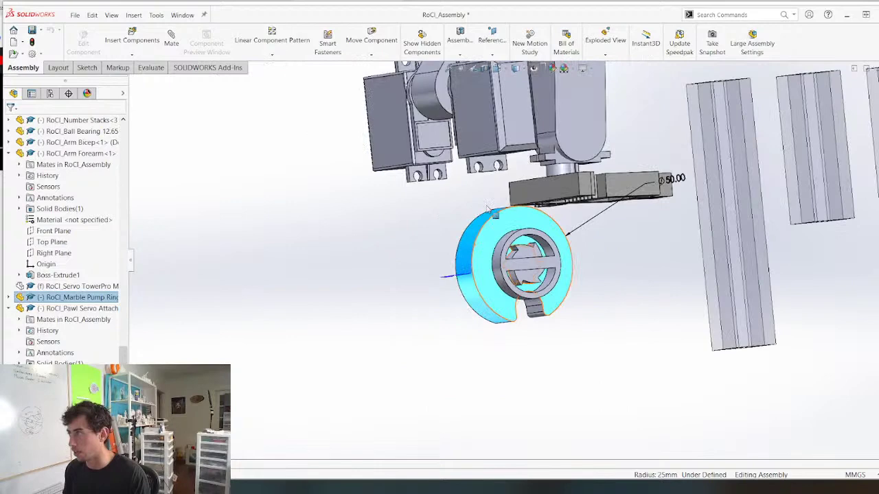
double_click(672, 179)
type("6")
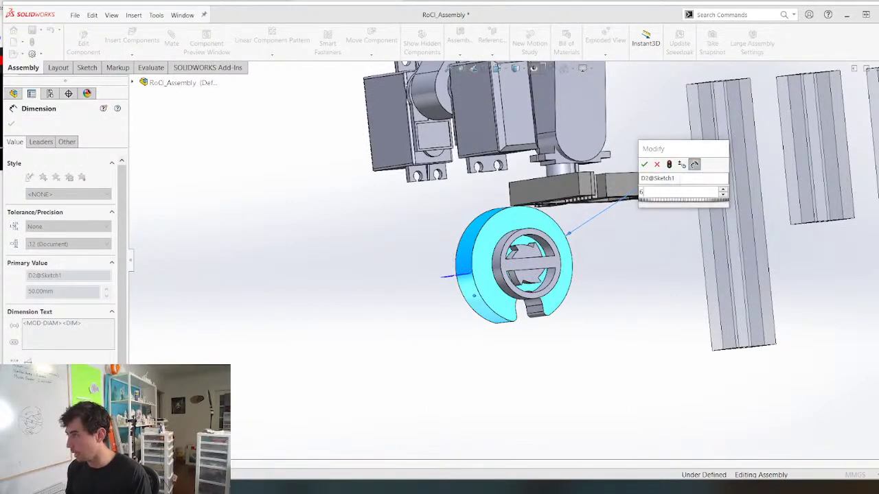
type("0")
key("Return")
Rotate the marble pump ring about its axis until its marble notch points straight down
scroll(534, 278, "up", 1)
middle_click_drag(515, 309, 481, 371)
left_click(552, 316)
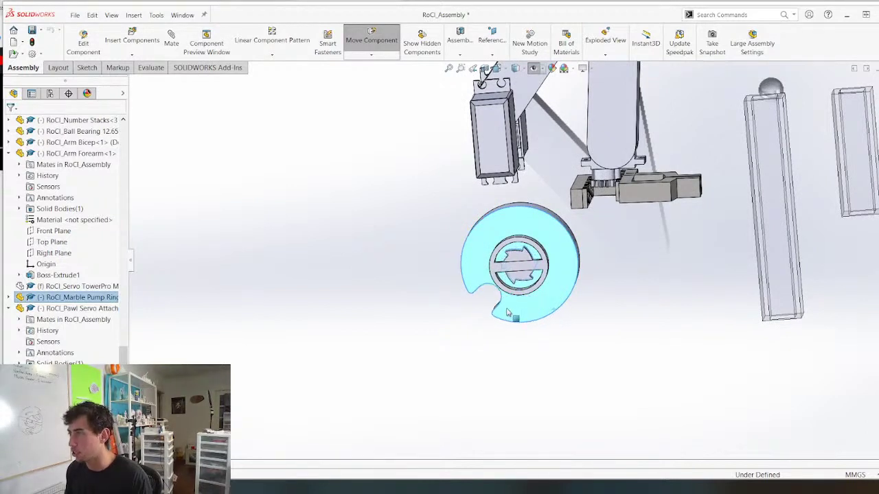
left_click_drag(526, 320, 566, 327)
scroll(530, 215, "down", 3)
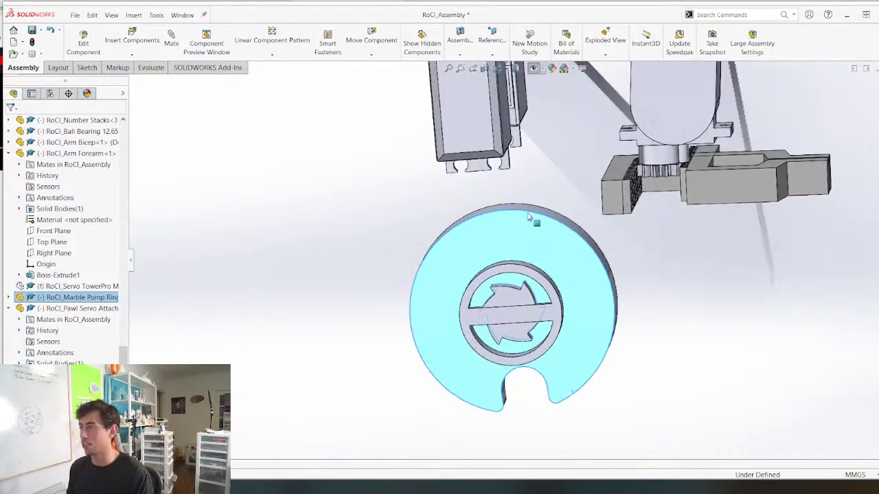
scroll(519, 315, "down", 4)
mouse_move(510, 340)
middle_mouse_down()
mouse_move(535, 306)
mouse_move(512, 326)
middle_mouse_up()
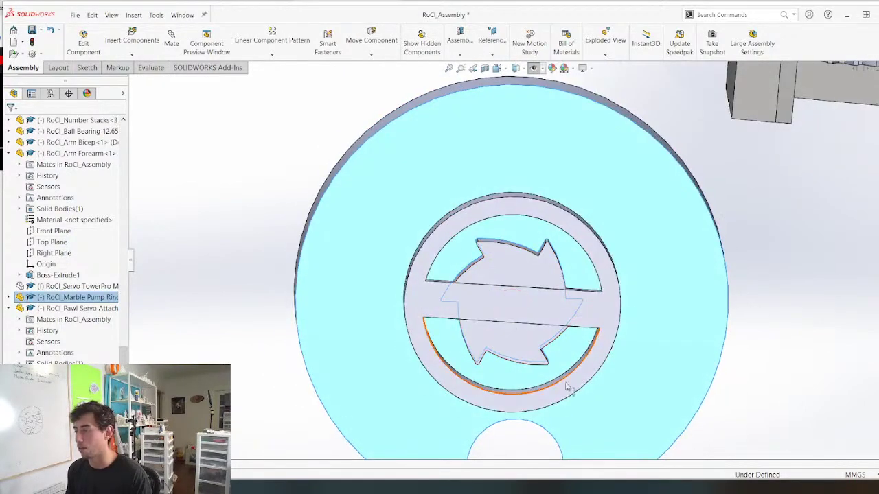
Edit the pawl servo attachment in the context of the assembly and start a sketch on its Front Plane
left_click_drag(600, 341, 591, 316)
right_click(592, 316)
left_click(637, 160)
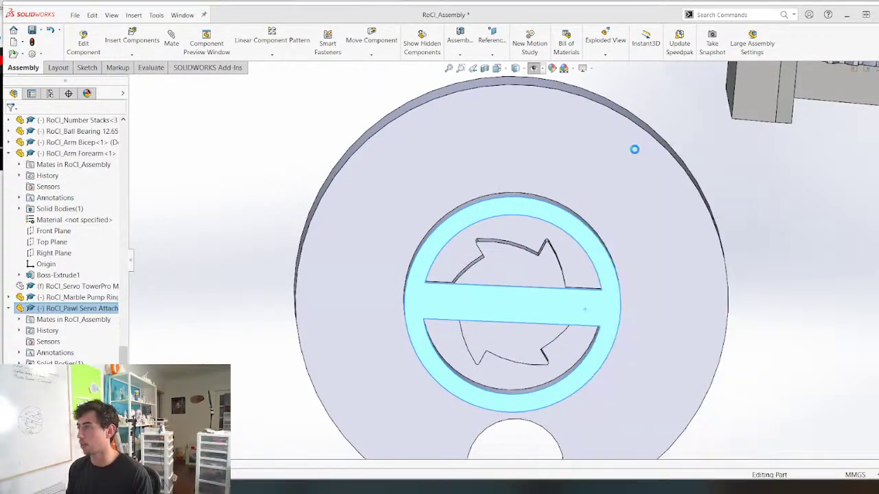
left_click(486, 212)
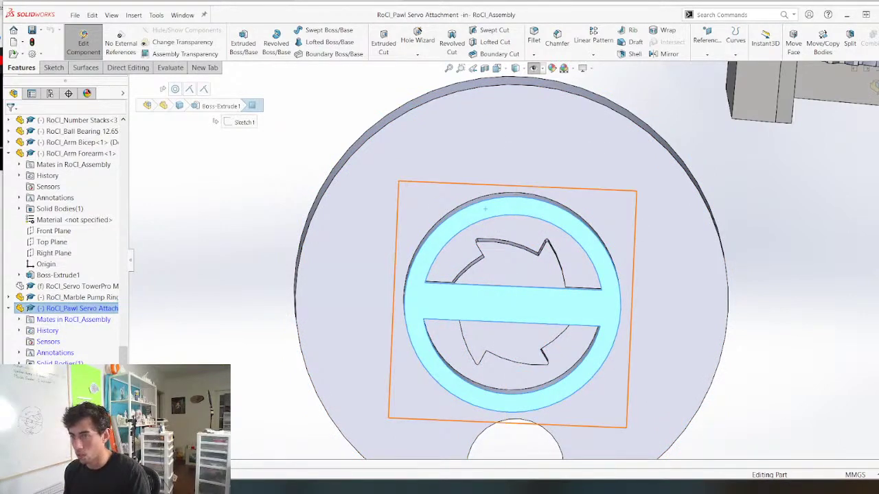
left_click(54, 385)
left_click(49, 352)
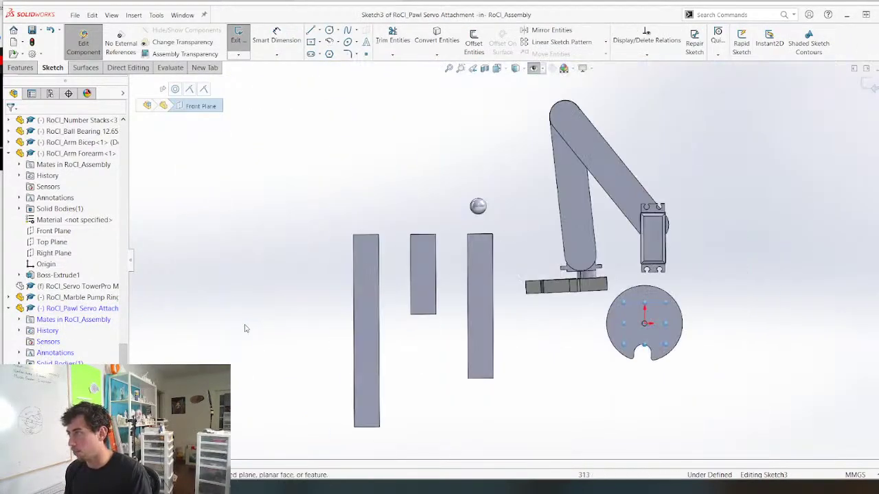
scroll(450, 274, "down", 10)
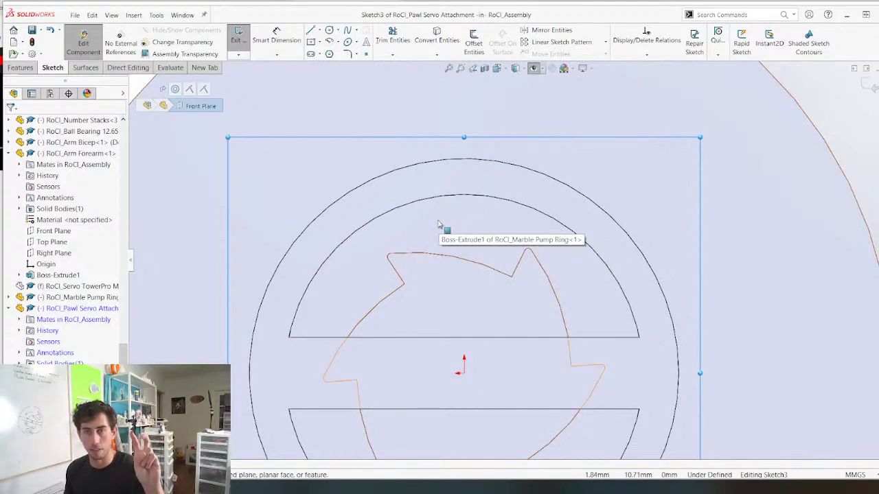
Sketch a pawl outline from a ratchet tooth root: line about 5.7 mm, tangent arc about 1.4 mm radius, short line, and vertical to the ring's inner edge
left_click(448, 188)
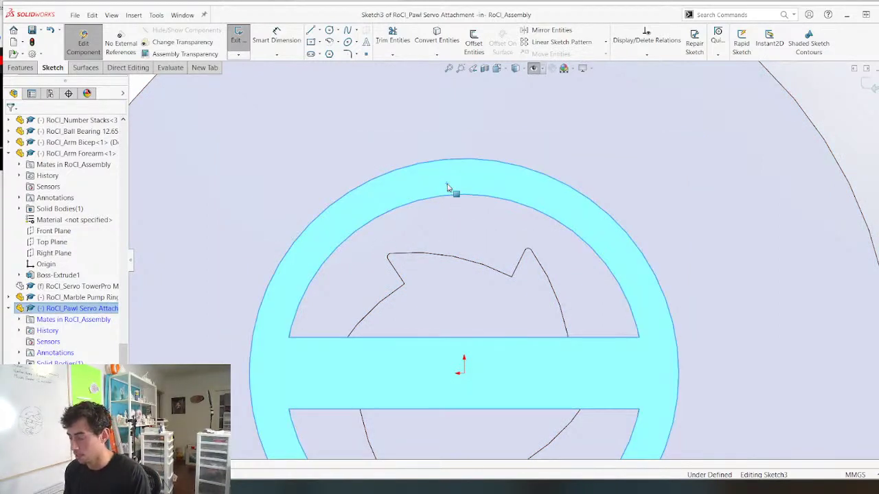
scroll(449, 195, "down", 2)
key("l")
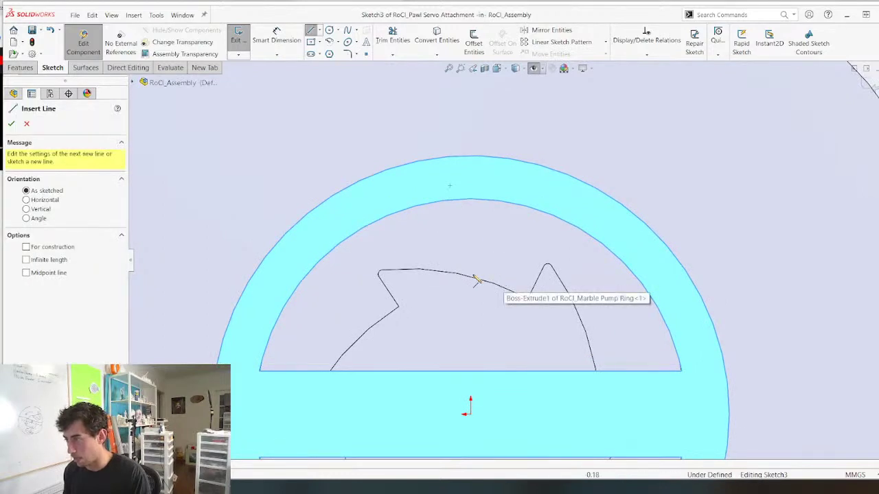
left_click(524, 293)
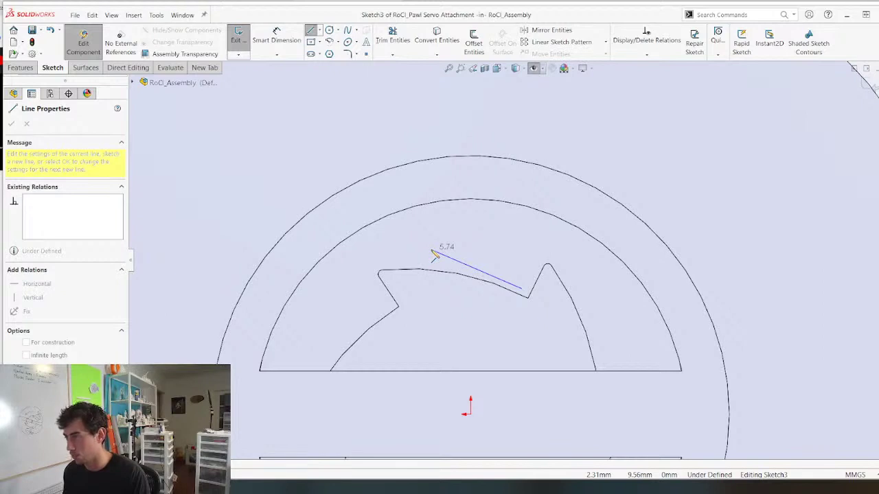
left_click(430, 249)
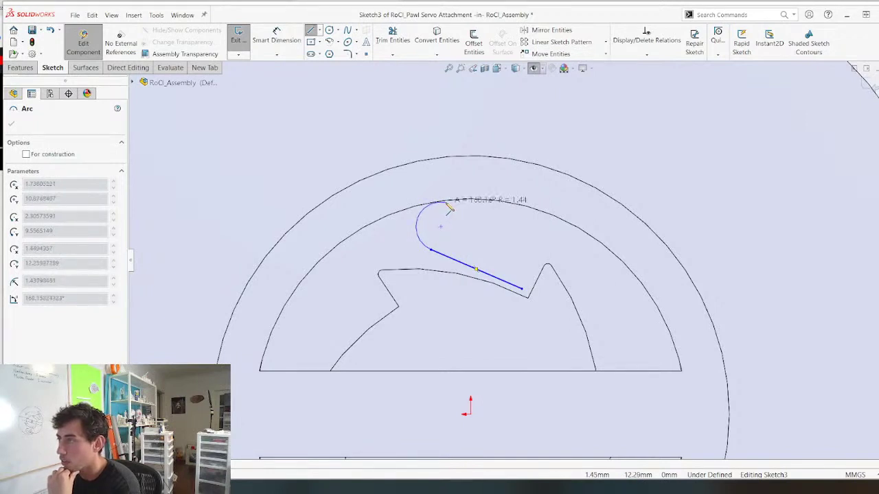
left_click(441, 205)
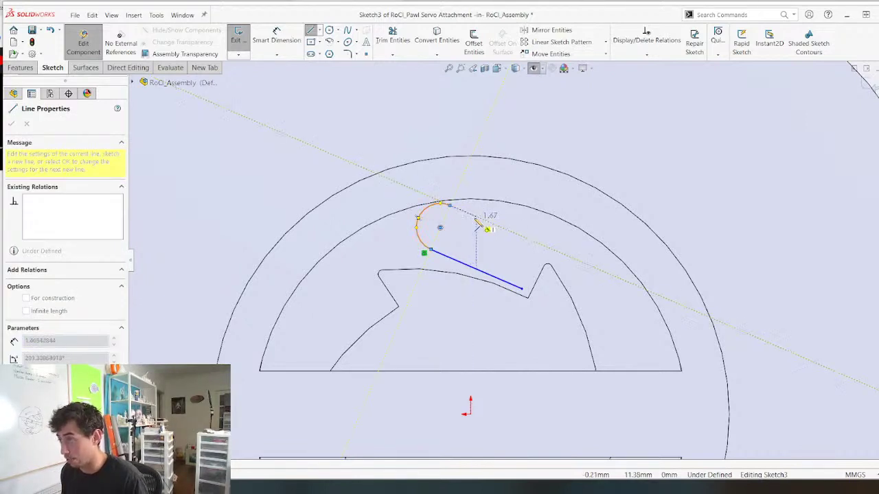
left_click(476, 217)
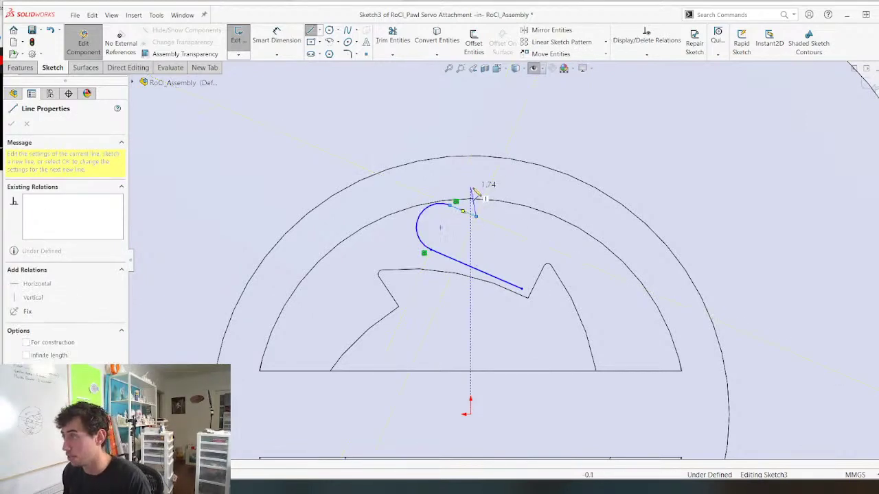
left_click(477, 202)
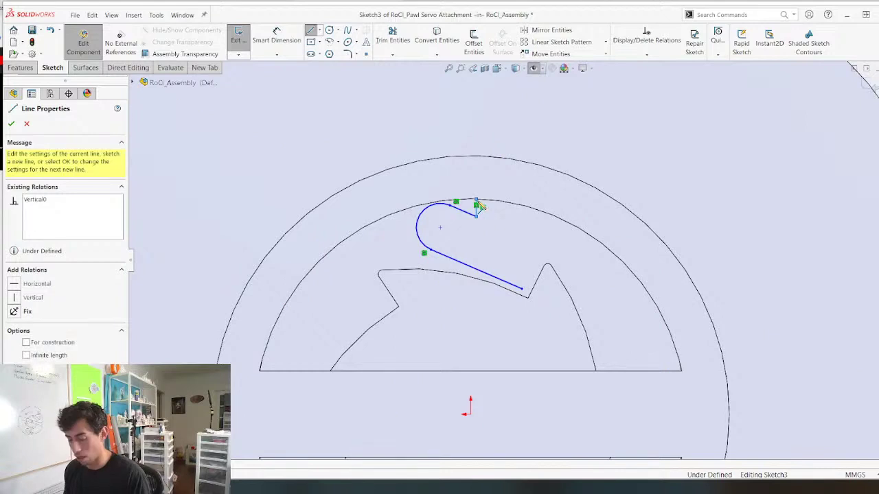
key("Escape")
Add a second vertical line about 1.2 mm long from the ring's inner edge and a slanted line joining it to the pawl tip
scroll(476, 198, "down", 4)
key("l")
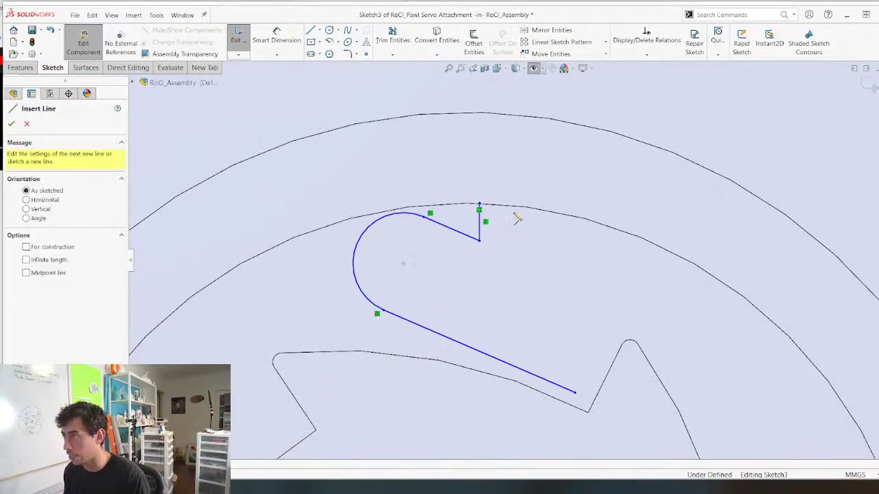
left_click(537, 209)
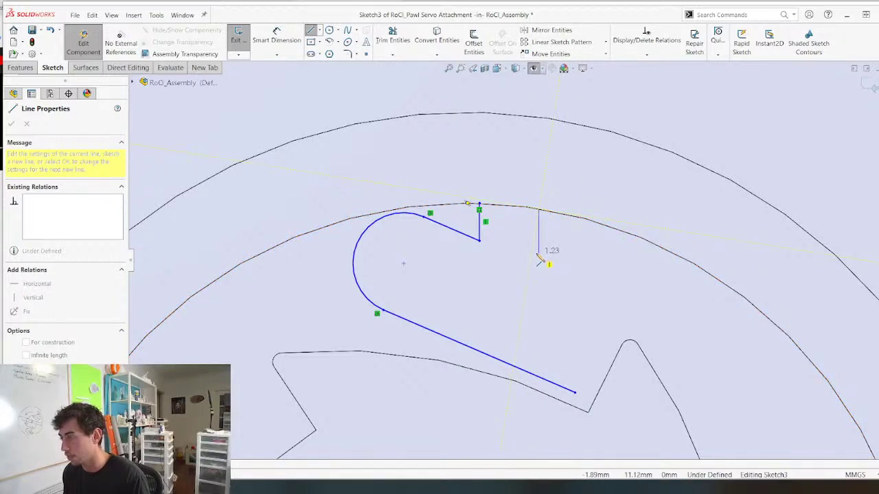
left_click(539, 253)
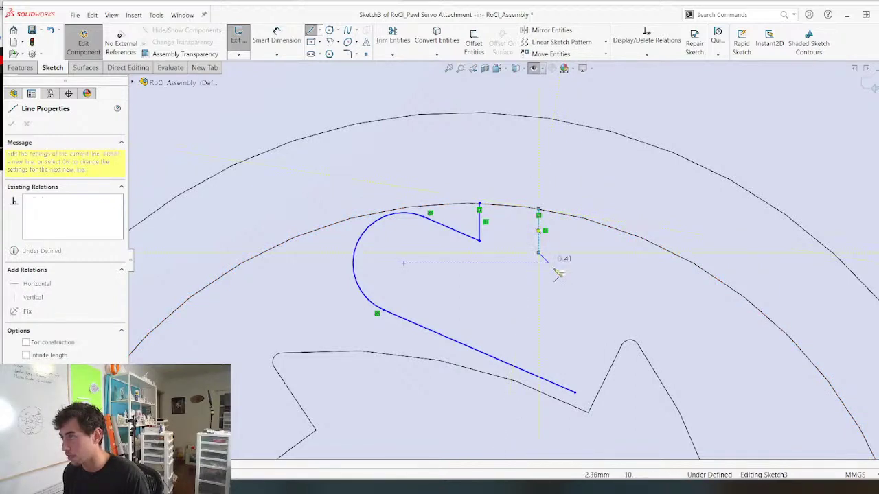
left_click(575, 393)
key("Escape")
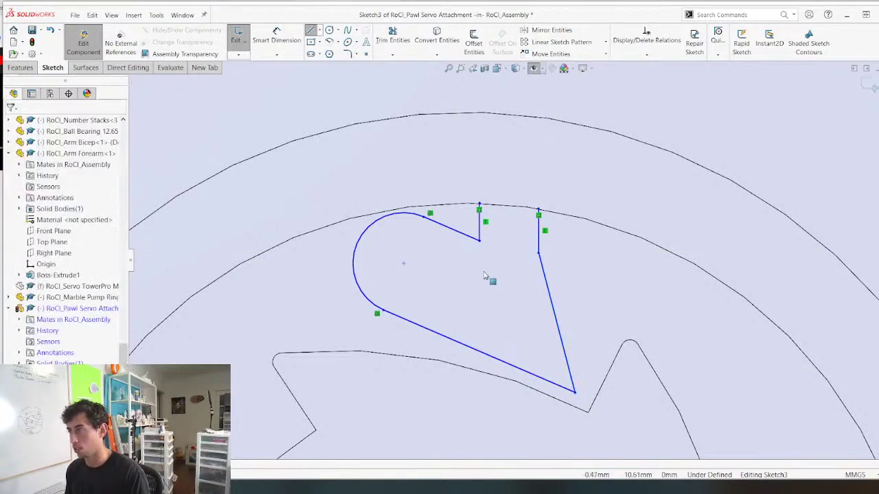
Exit the pawl sketch and finish in-context editing of the pawl servo attachment to return to the assembly
scroll(493, 280, "up", 3)
scroll(476, 348, "down", 4)
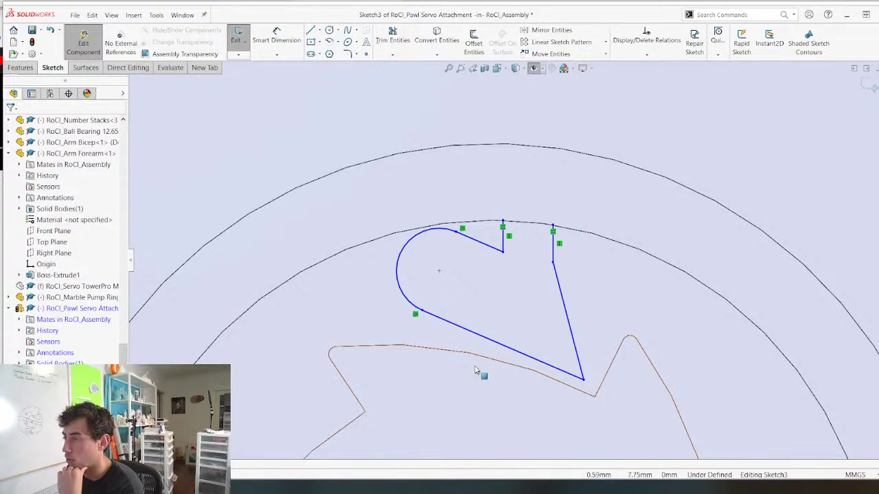
left_click(480, 355)
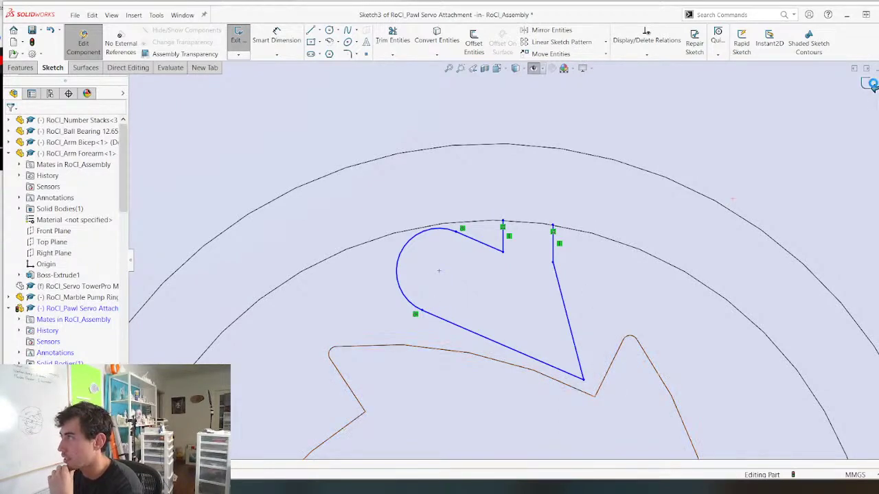
left_click(872, 87)
scroll(455, 249, "up", 2)
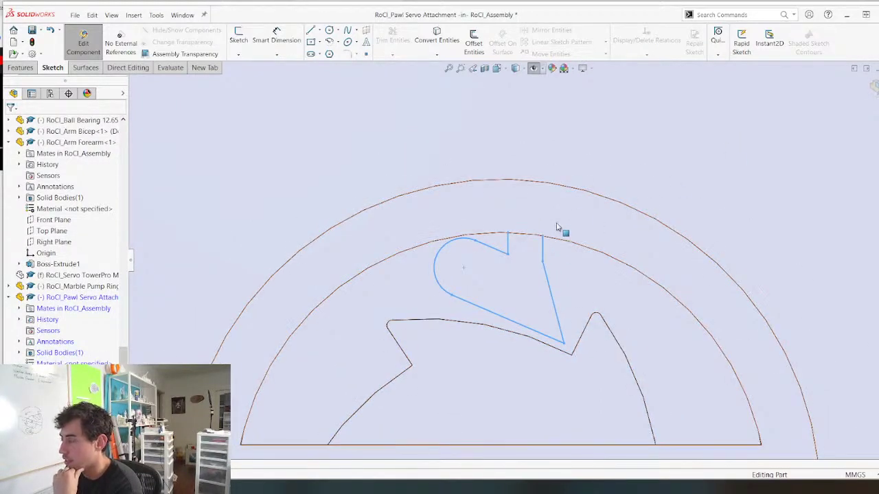
left_click(874, 85)
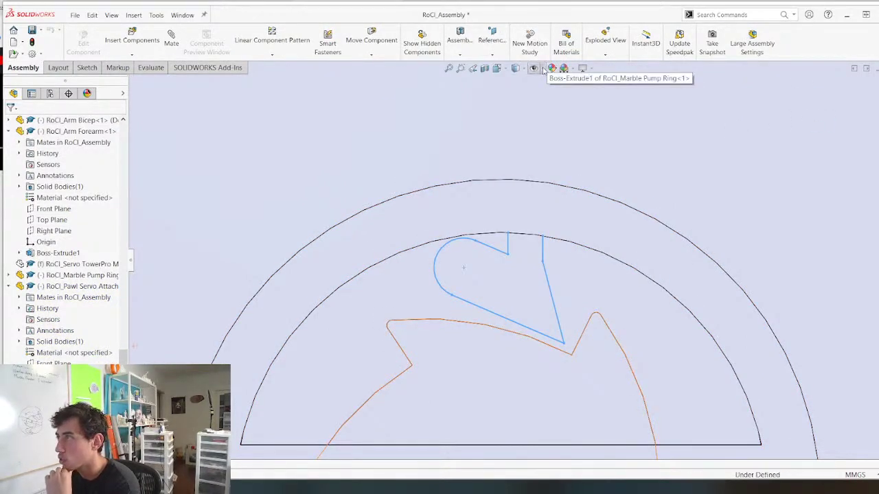
Rotate the pawl servo attachment ring back and forth to examine how the sketched pawl moves against the ratchet teeth
scroll(413, 241, "up", 2)
left_click_drag(473, 228, 429, 254)
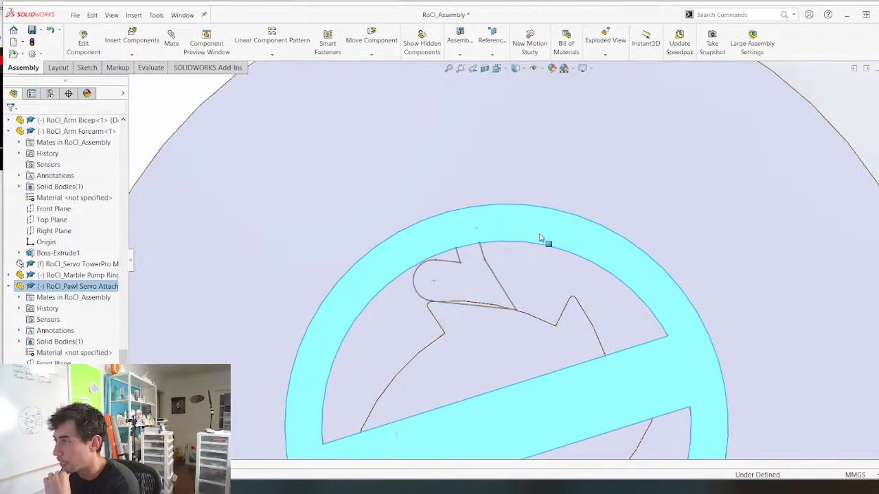
left_click_drag(441, 248, 459, 110)
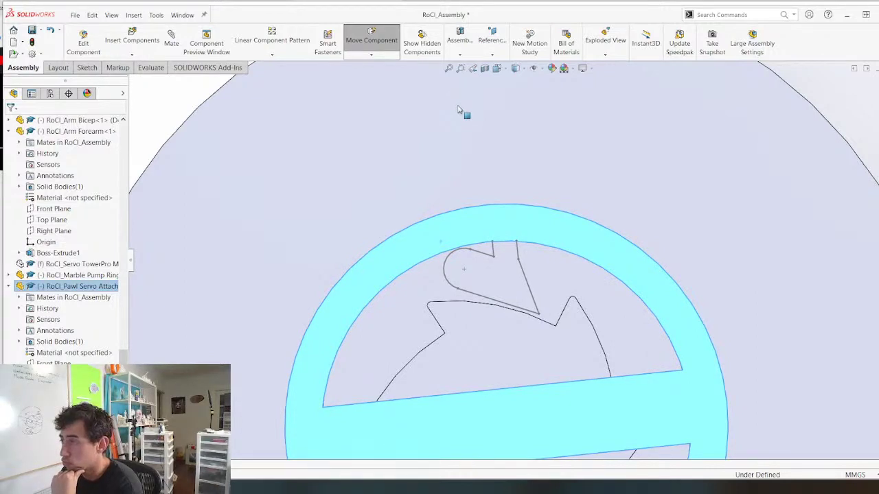
left_click_drag(459, 110, 454, 112)
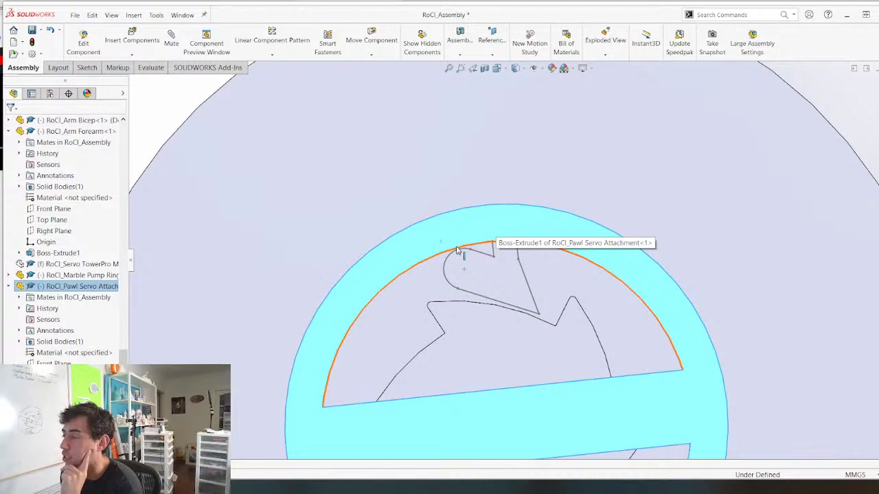
scroll(458, 248, "up", 2)
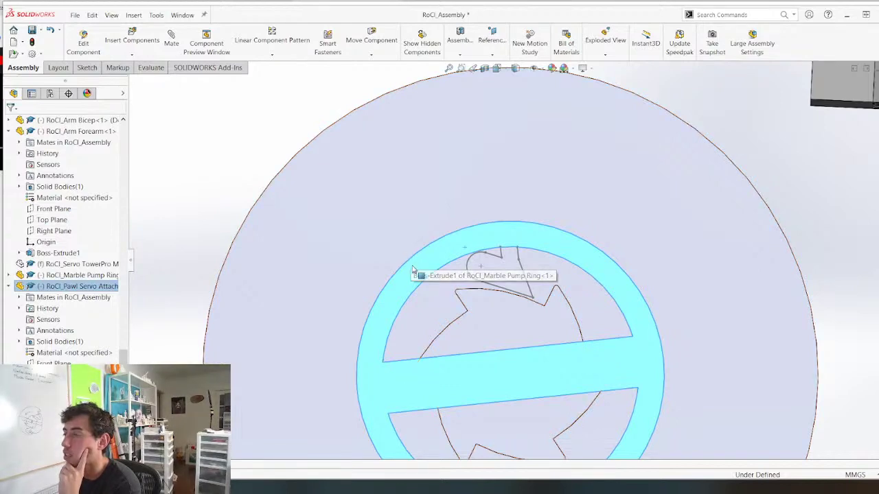
scroll(428, 281, "up", 2)
scroll(579, 300, "down", 4)
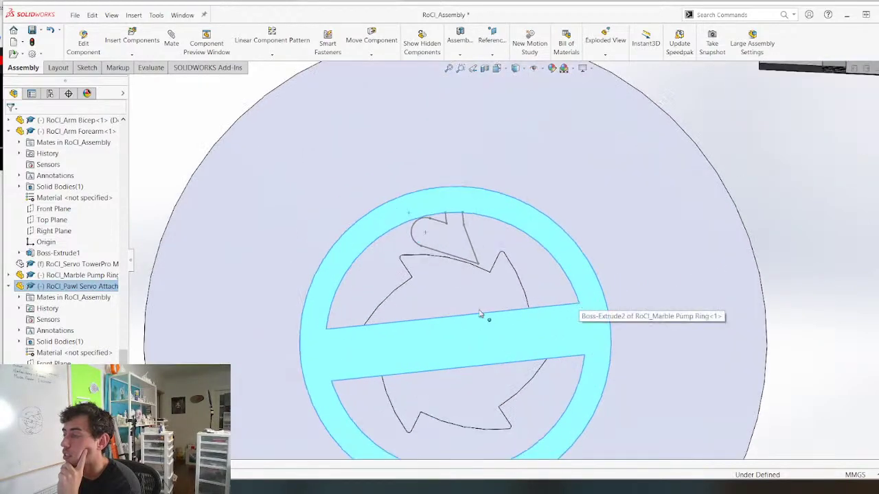
middle_click_drag(432, 221, 440, 240)
Create a new part and start a sketch on its Front Plane
left_click(75, 14)
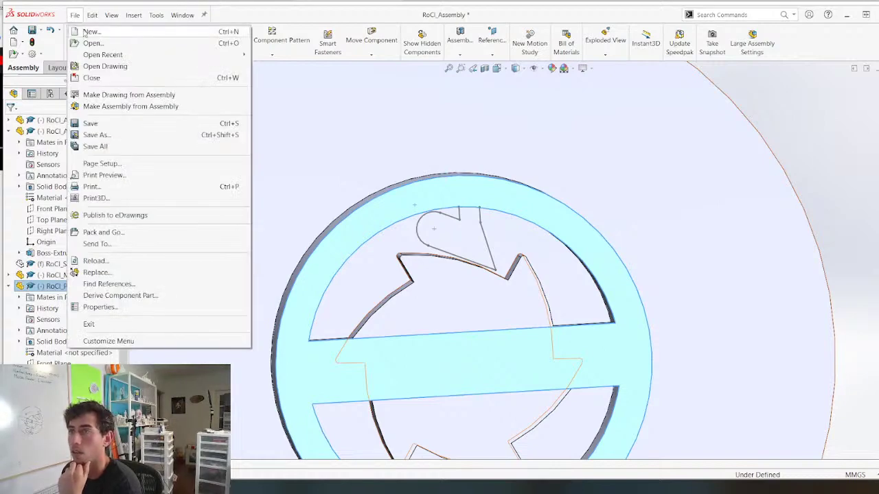
left_click(87, 31)
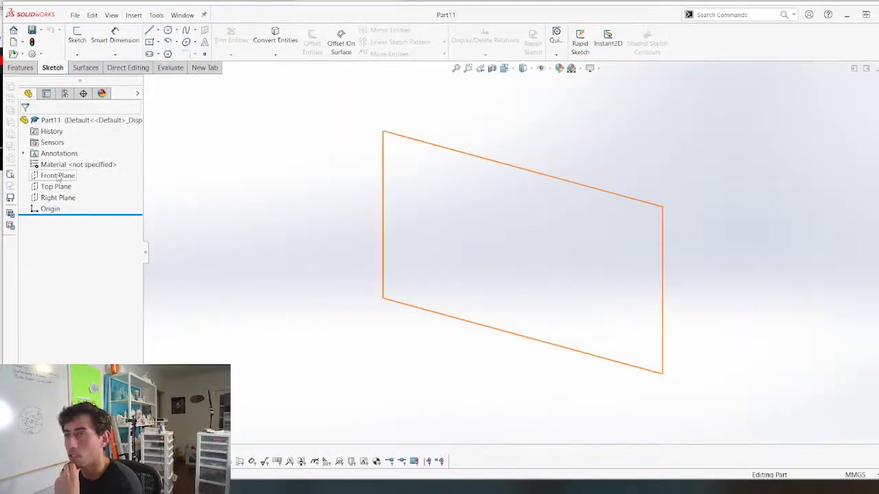
left_click(58, 176)
left_click(64, 159)
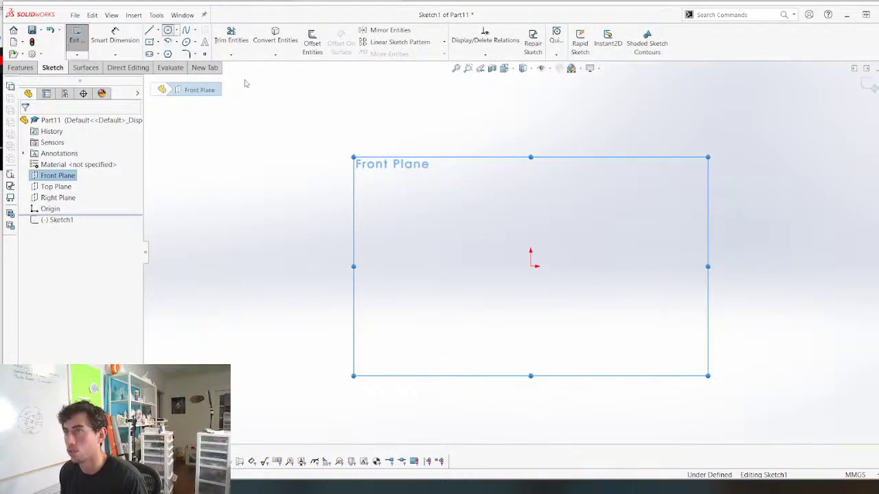
Sketch a circle centred on the origin and dimension its diameter to 7 mm
left_click(531, 266)
left_click(558, 228)
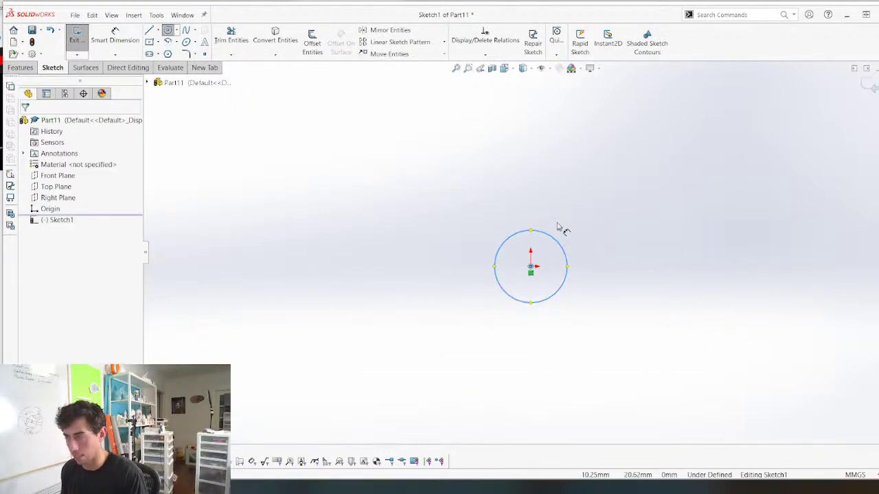
key("d")
left_click(555, 239)
left_click(412, 172)
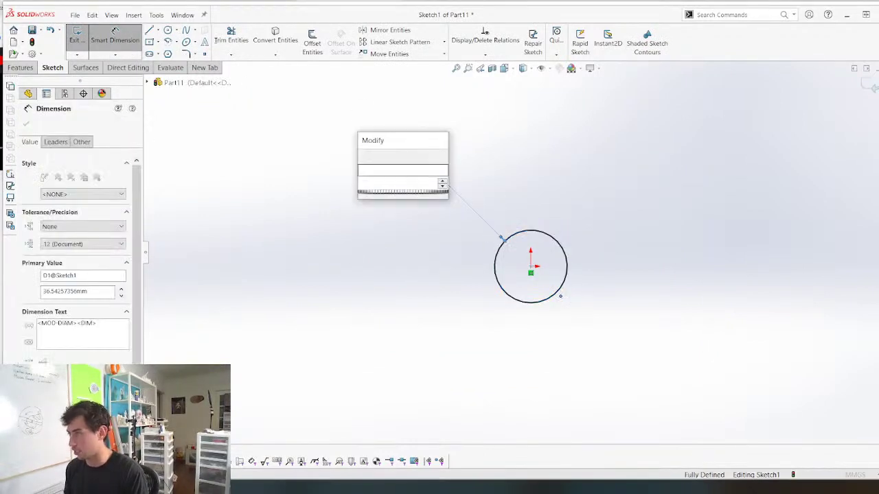
type("7")
key("Return")
scroll(579, 259, "down", 1)
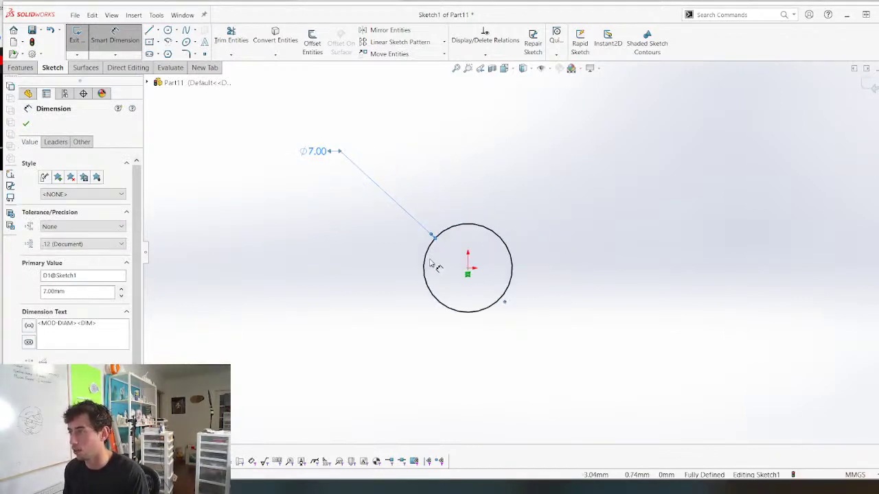
scroll(427, 263, "down", 2)
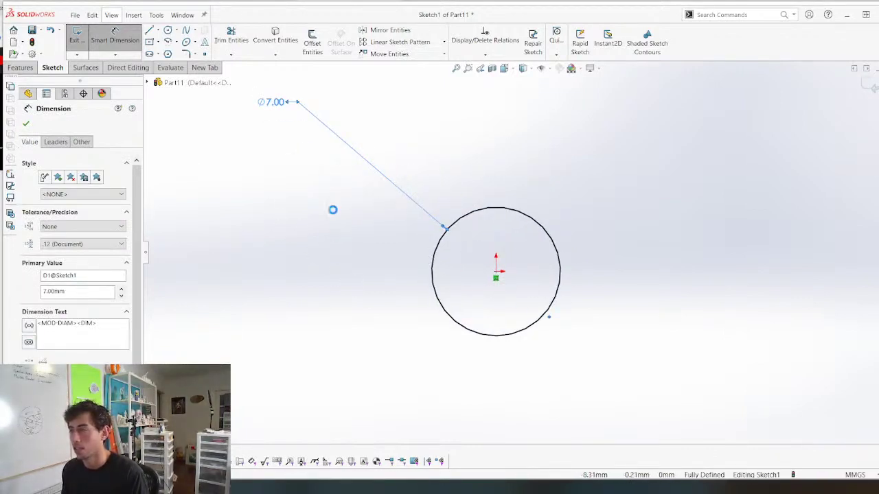
Try a 10 mm extrusion of the circle, delete that extrusion, and reopen the circle's sketch
key("e")
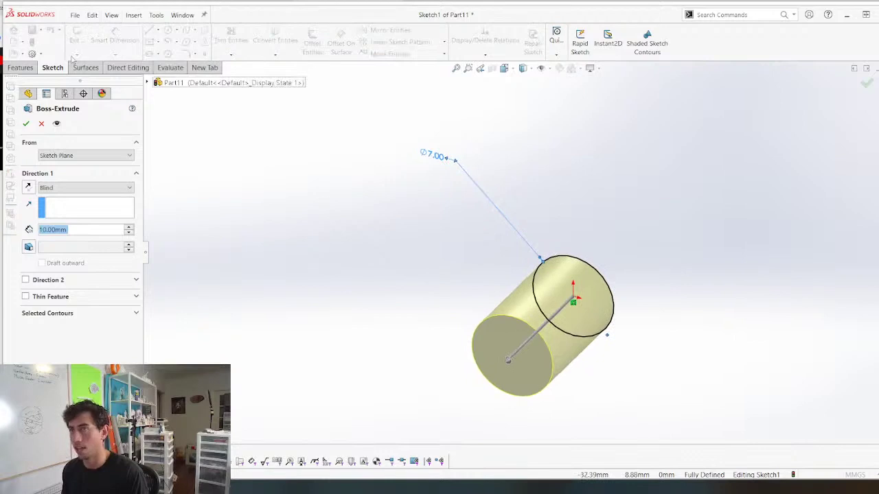
left_click(26, 123)
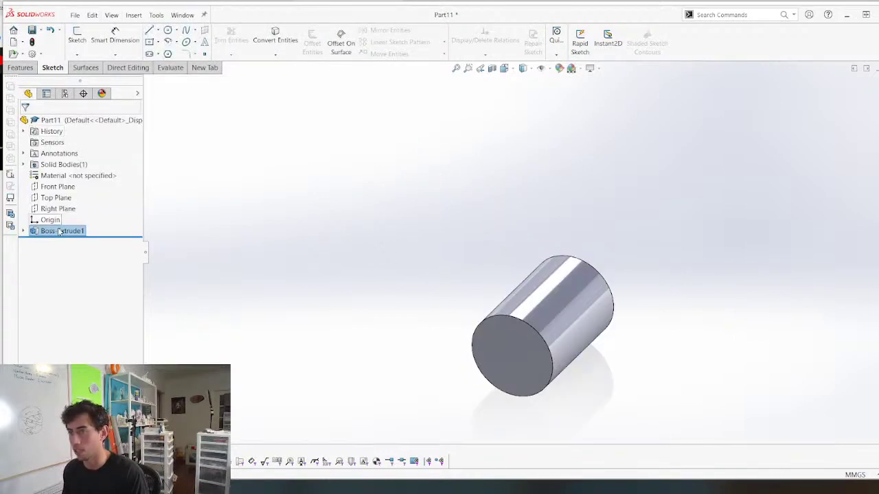
key("Delete")
key("Return")
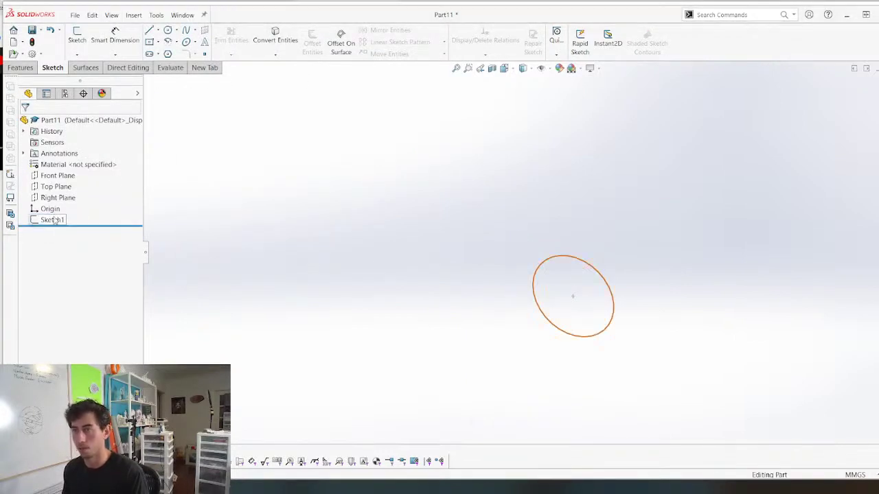
left_click(55, 220)
key("s")
Sketch a line sloping down from the circle's upper edge to about 13 mm right of the origin, a small tangent arc, and a line back to the circle's bottom
scroll(362, 197, "up", 5)
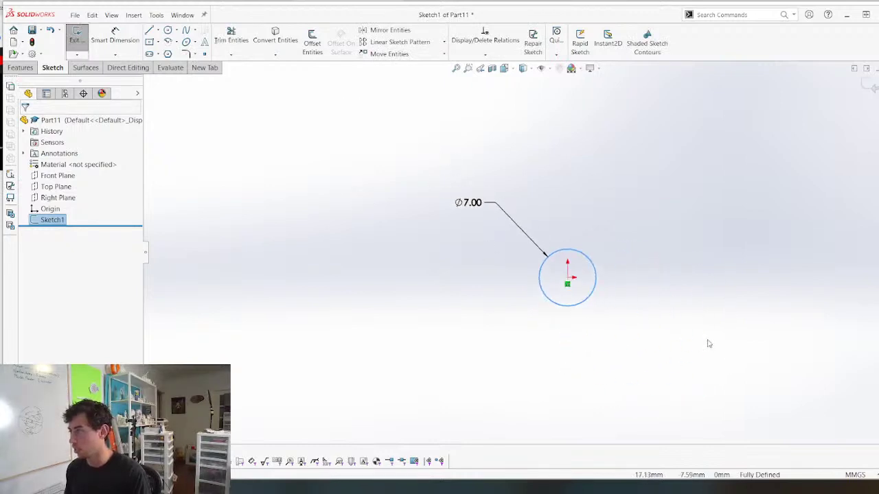
scroll(709, 344, "down", 3)
key("l")
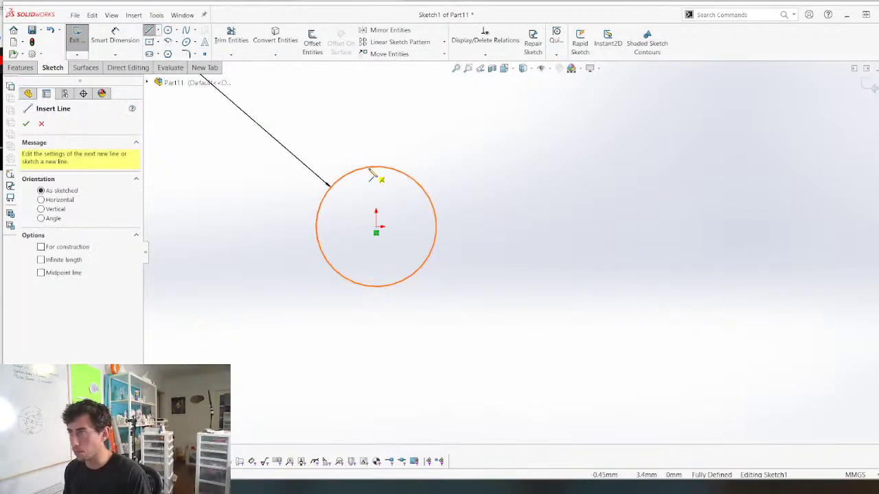
left_click(388, 173)
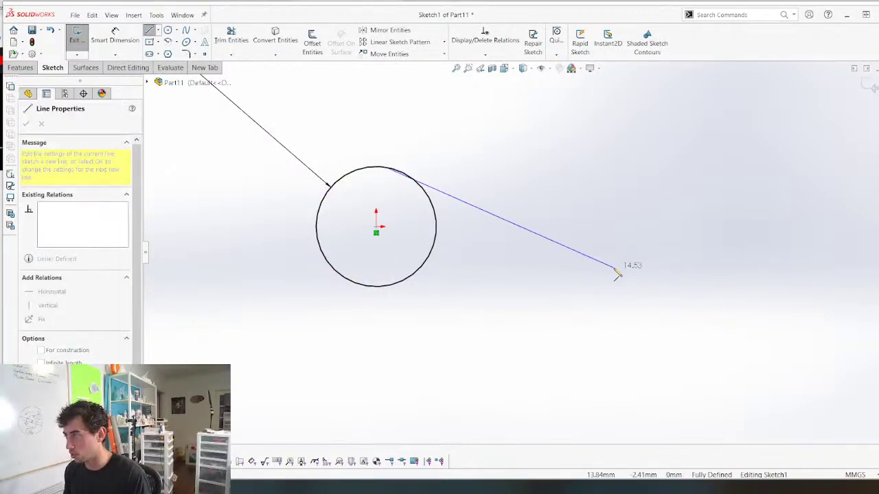
left_click(602, 263)
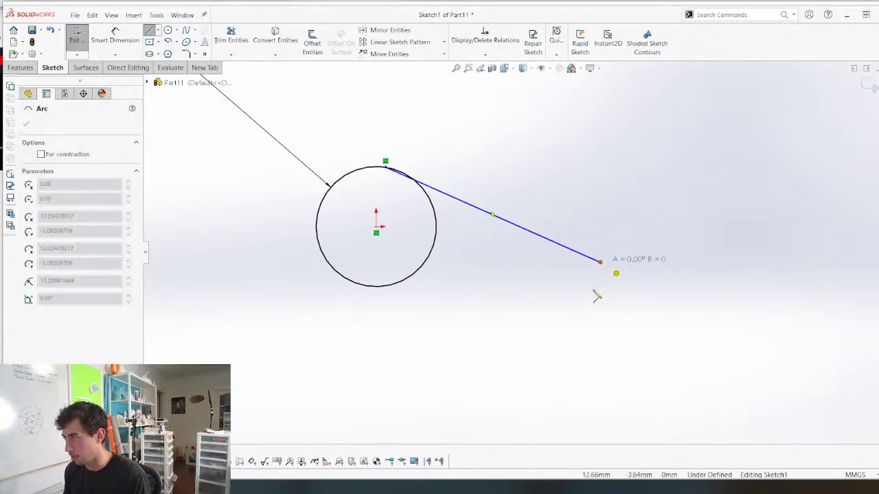
left_click(597, 296)
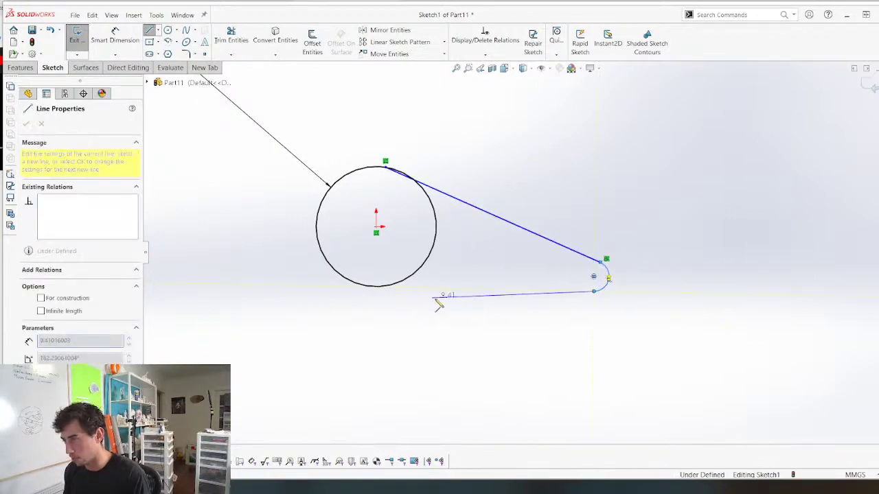
key("Escape")
left_click(594, 291)
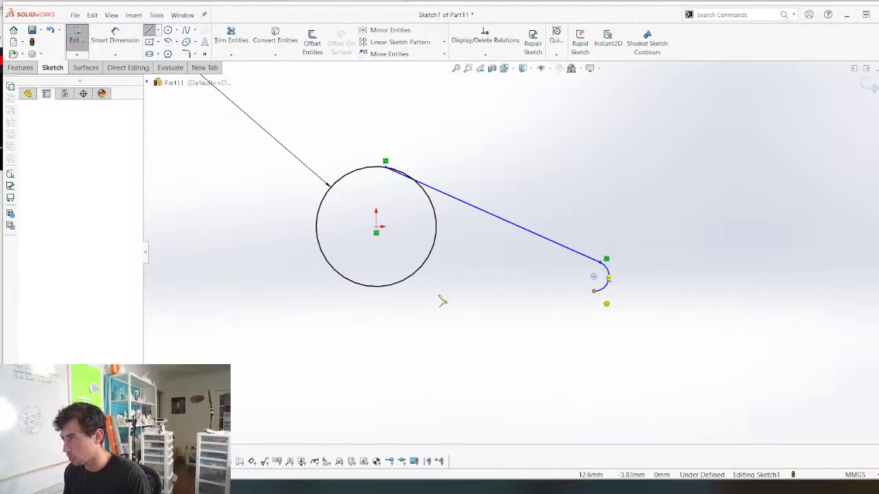
left_click(372, 287)
key("Escape")
Make the lower line horizontal and tangent to the small end arc
left_click_drag(529, 312, 487, 255)
left_click(532, 193)
left_click_drag(611, 296, 576, 277)
left_click(621, 225)
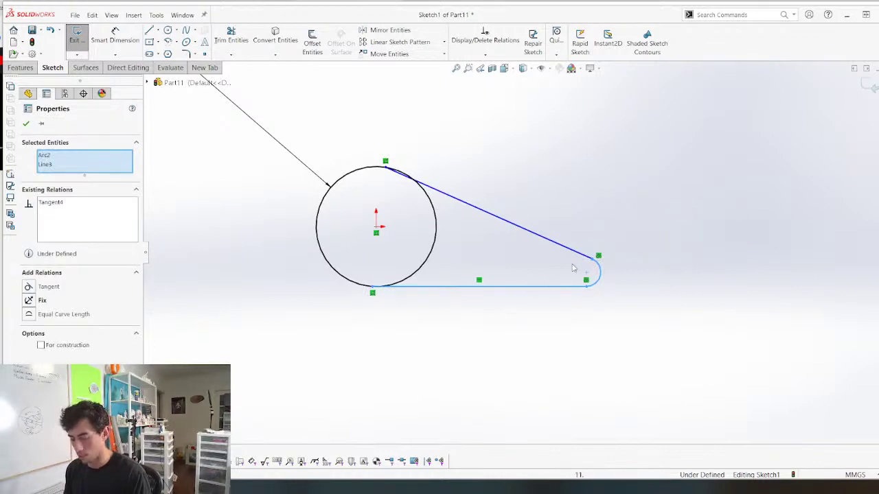
Dimension the small end arc of the profile with a radius of 0.85 mm
key("Escape")
left_click(603, 269)
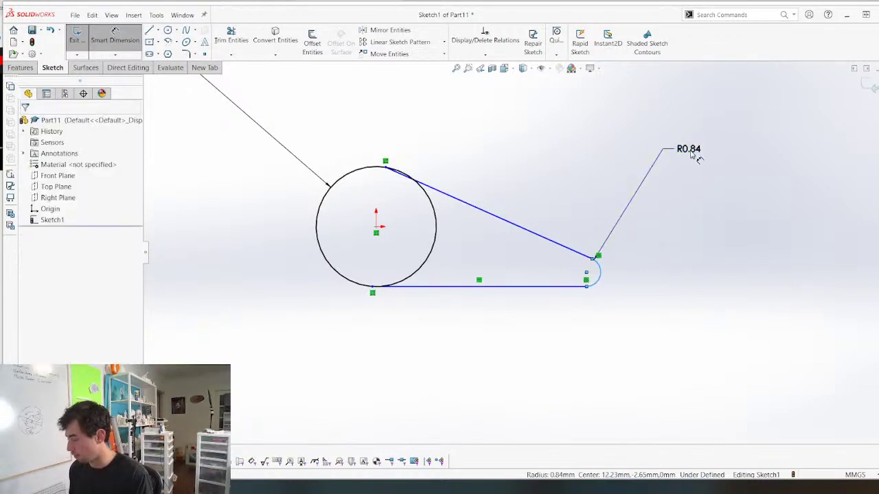
left_click(687, 149)
type("0.85")
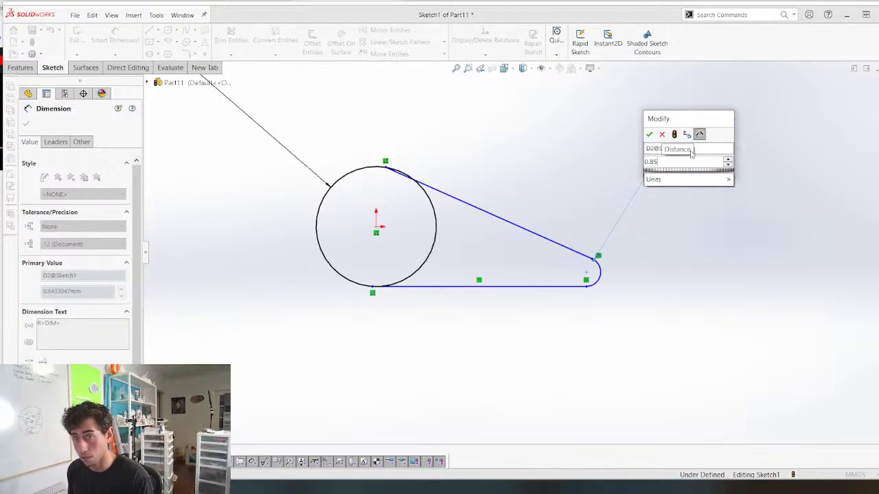
key("Return")
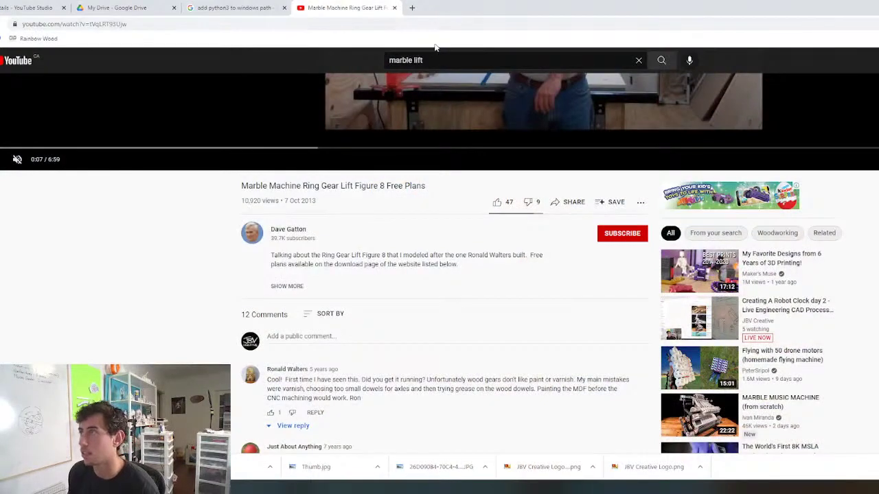
Switch to YouTube in the browser, search for "ball bearing detent" and look through the results
left_click(433, 58)
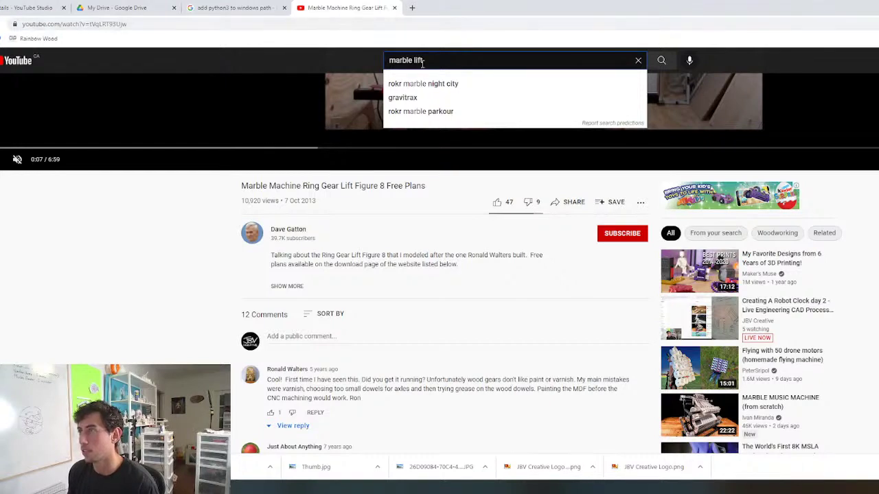
type("bal")
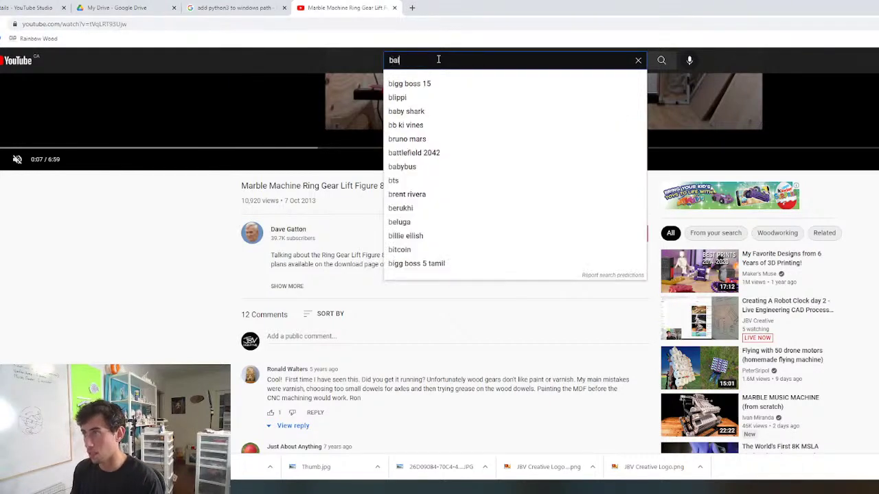
type("l bearing detent")
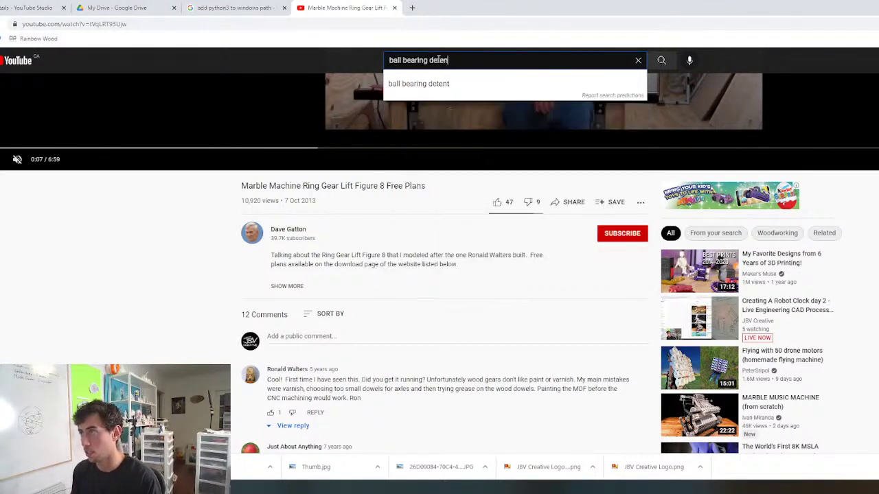
key("Return")
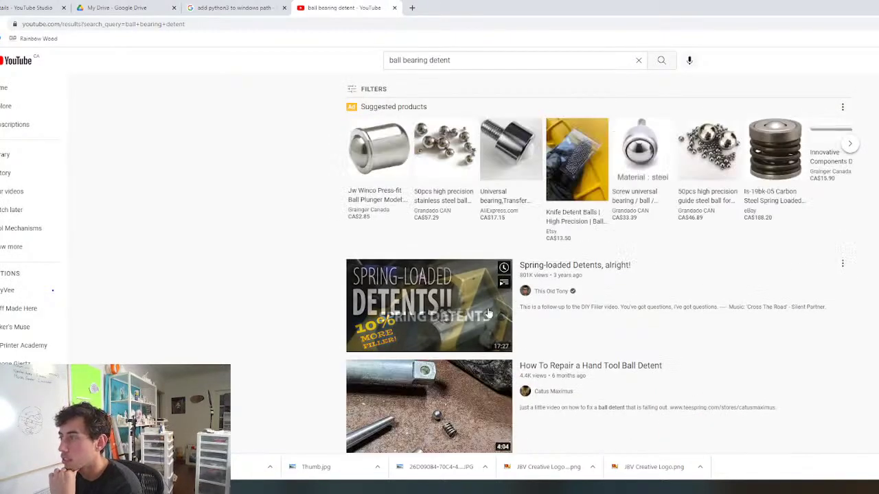
scroll(481, 295, "down", 3)
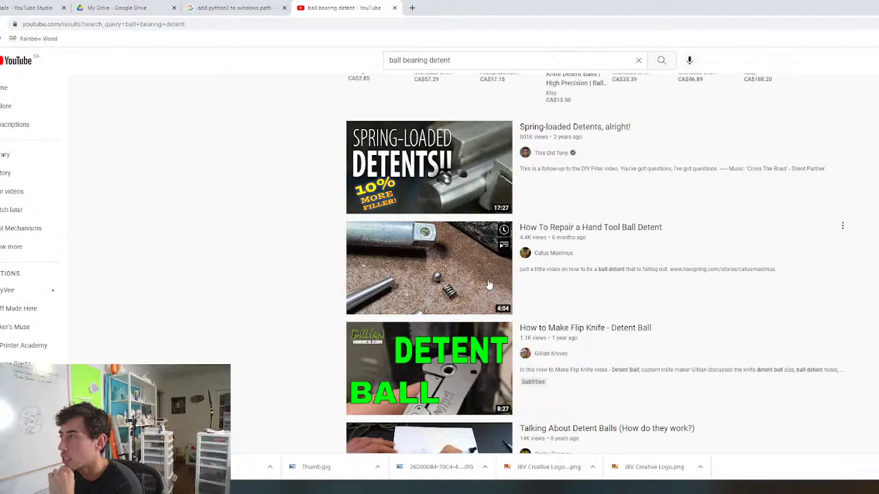
scroll(487, 283, "down", 4)
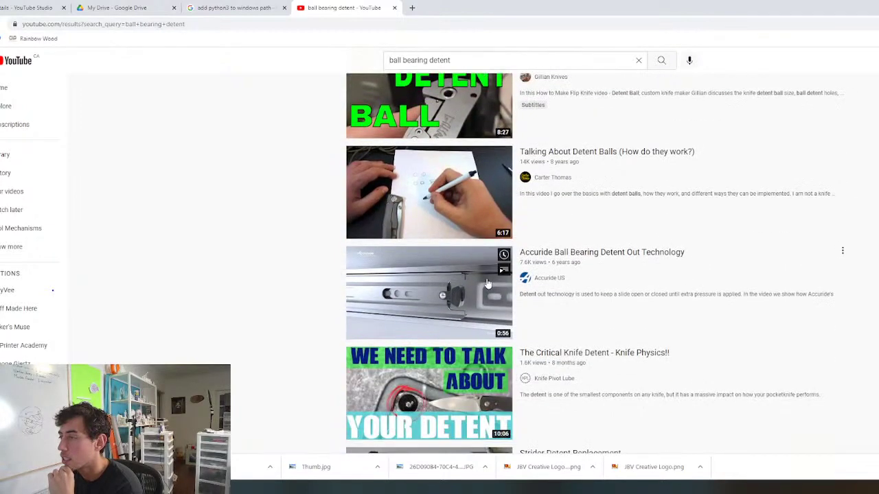
scroll(486, 283, "up", 3)
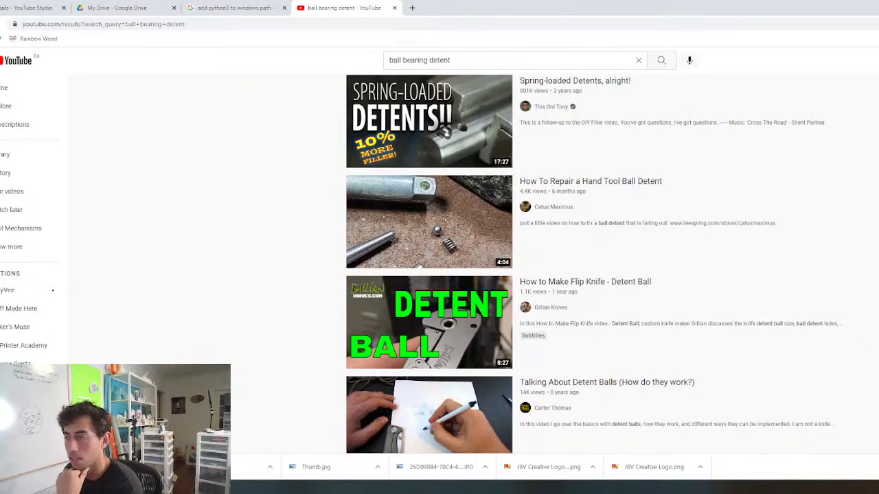
Switch back to the Part11 sketch in SOLIDWORKS and make the upper sloped line tangent to the 7 mm circle
mouse_move(206, 489)
left_click(382, 455)
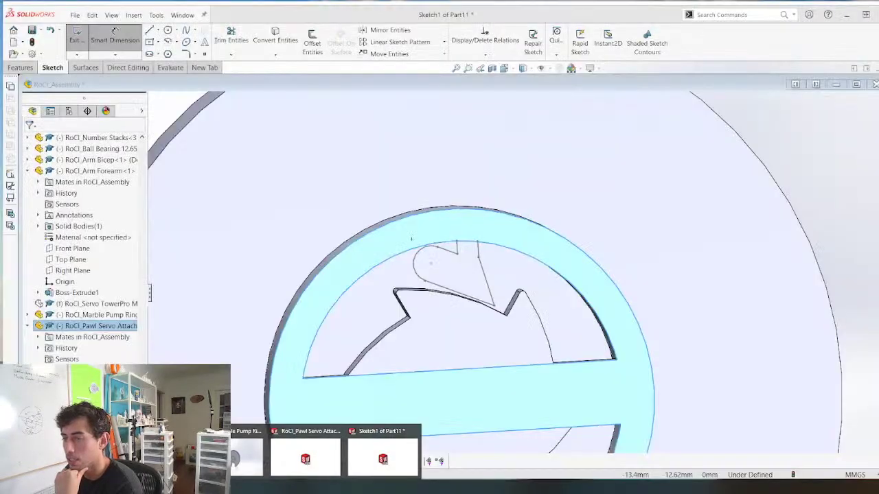
mouse_move(252, 448)
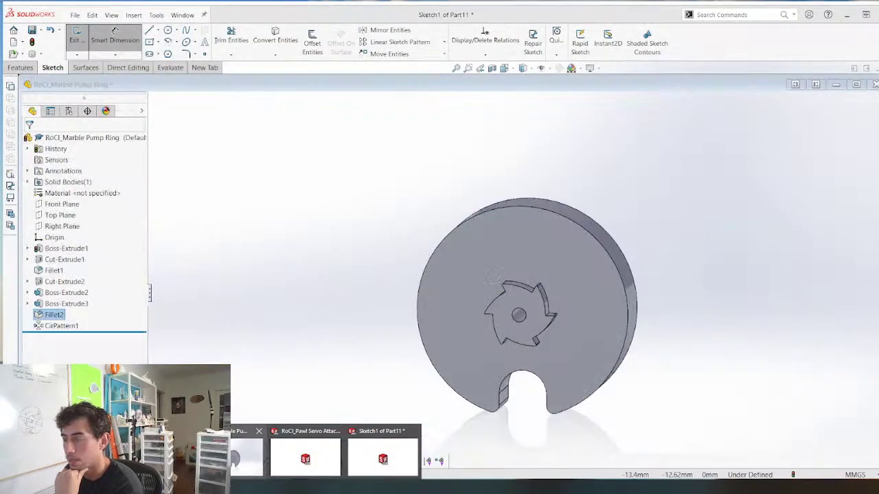
mouse_move(153, 453)
mouse_move(318, 452)
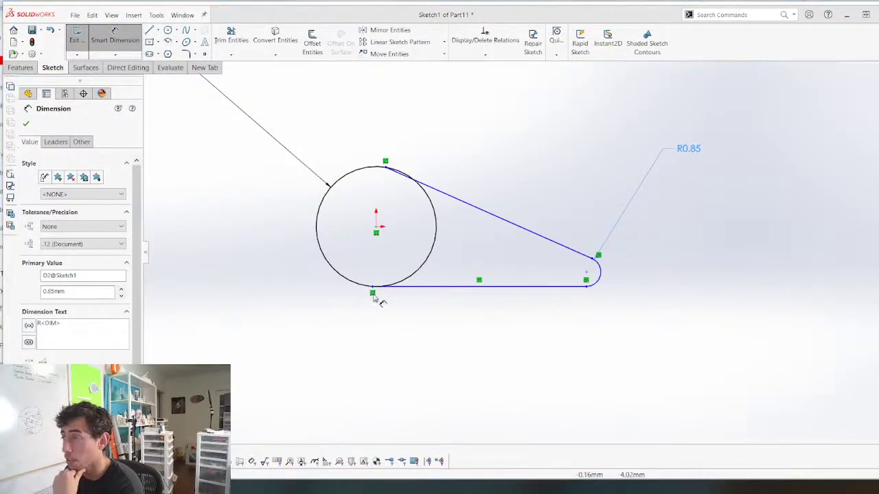
scroll(469, 205, "down", 5)
key("Escape")
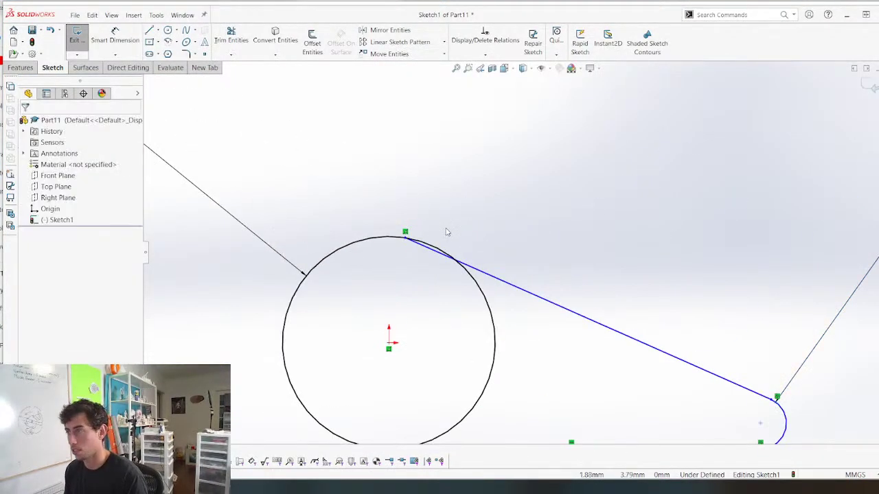
left_click_drag(443, 221, 384, 243)
left_click(429, 199)
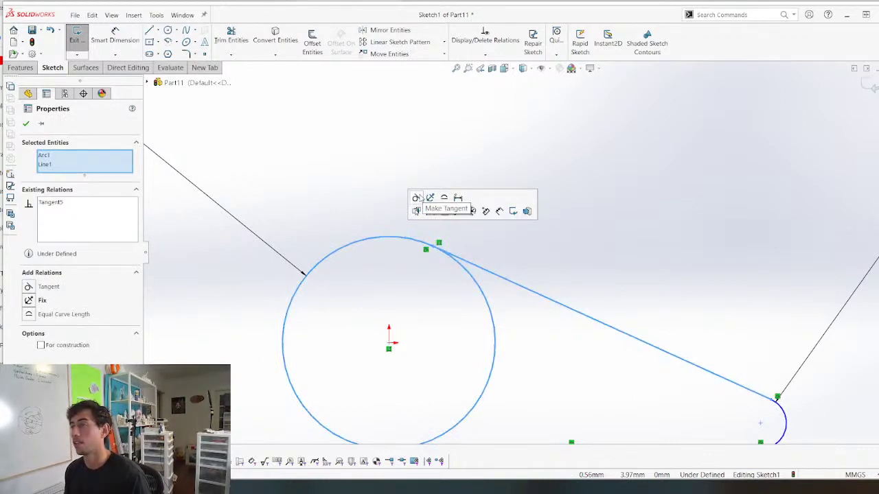
scroll(529, 398, "up", 3)
left_click(529, 398)
scroll(506, 373, "up", 3)
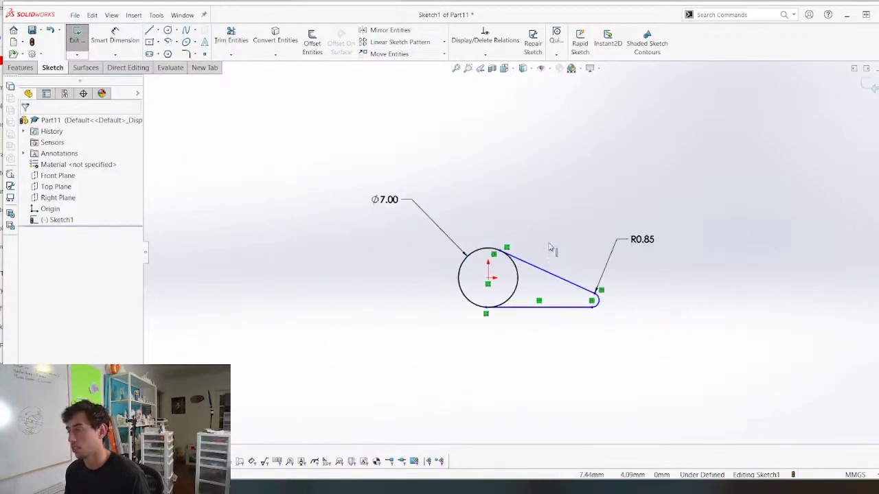
Dimension the horizontal distance from the origin to the small arc's centre as 12 mm, placed below the profile
scroll(553, 250, "down", 3)
key("d")
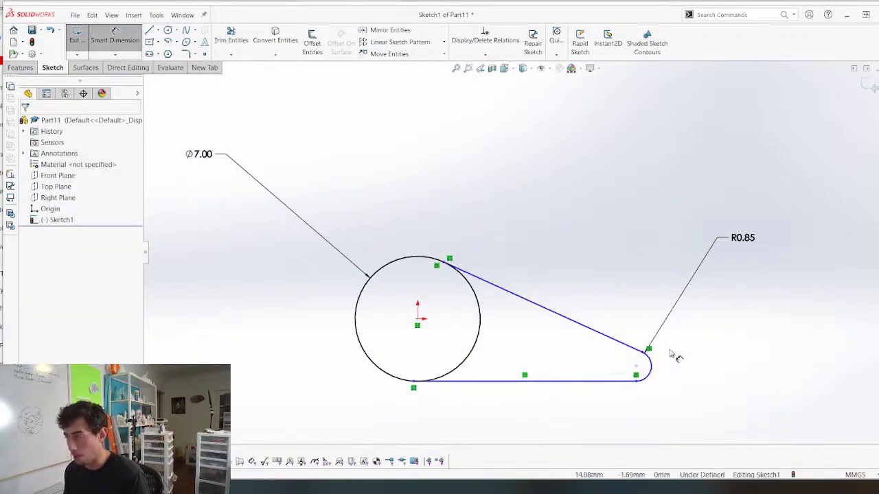
left_click(636, 372)
left_click(419, 322)
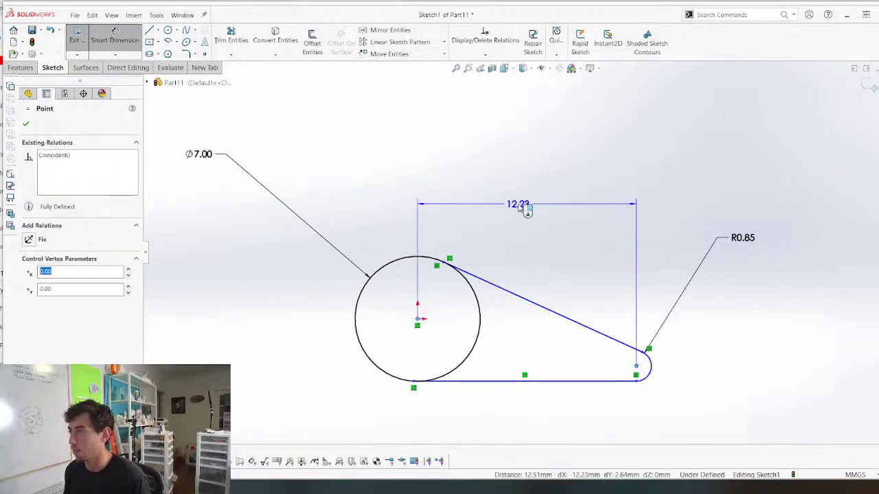
left_click(557, 407)
scroll(552, 336, "up", 3)
scroll(525, 357, "down", 2)
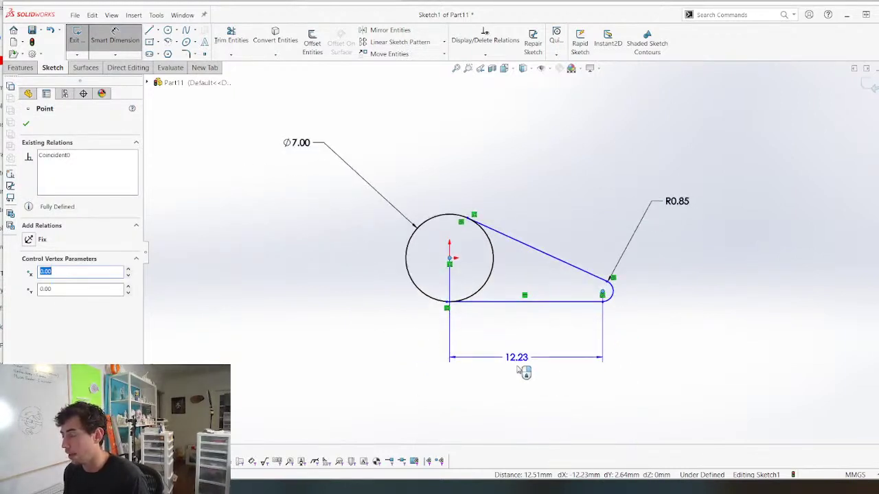
left_click(522, 365)
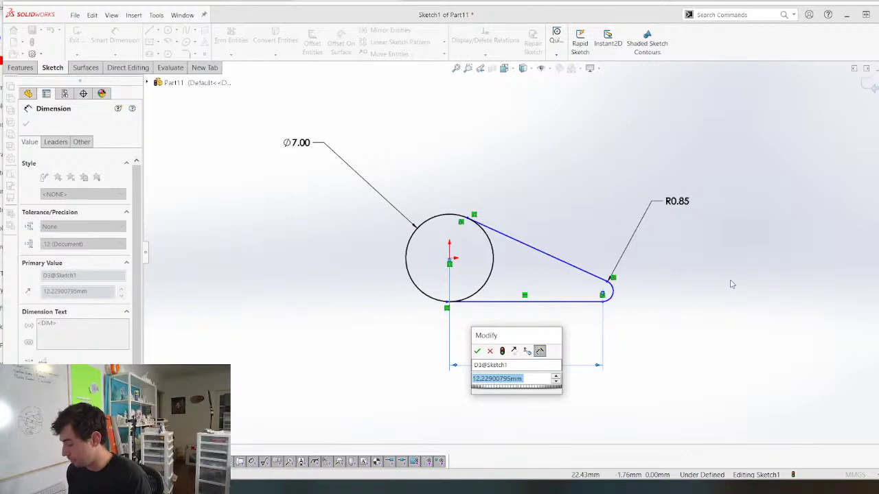
type("12")
key("Return")
Try to dimension the angle between the sloped line and the horizontal line as 25 degrees, and undo that dimension
scroll(448, 289, "down", 2)
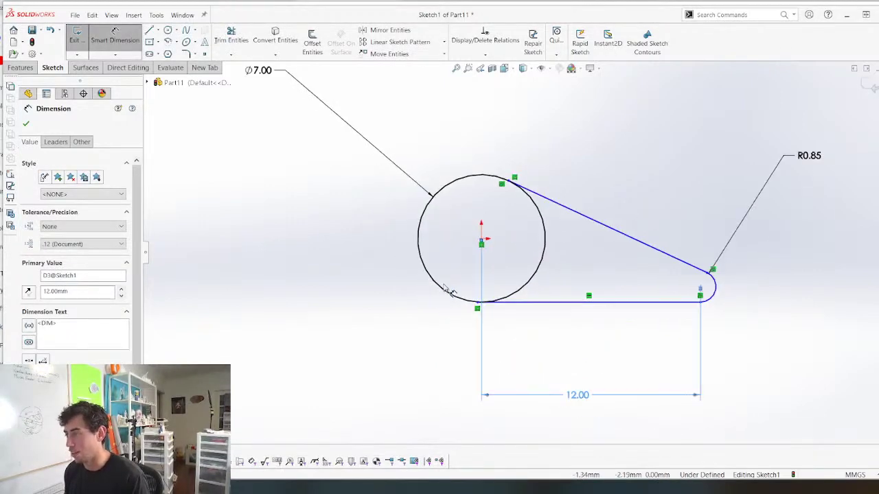
scroll(563, 255, "down", 2)
scroll(570, 298, "up", 2)
scroll(614, 298, "down", 2)
scroll(524, 269, "up", 2)
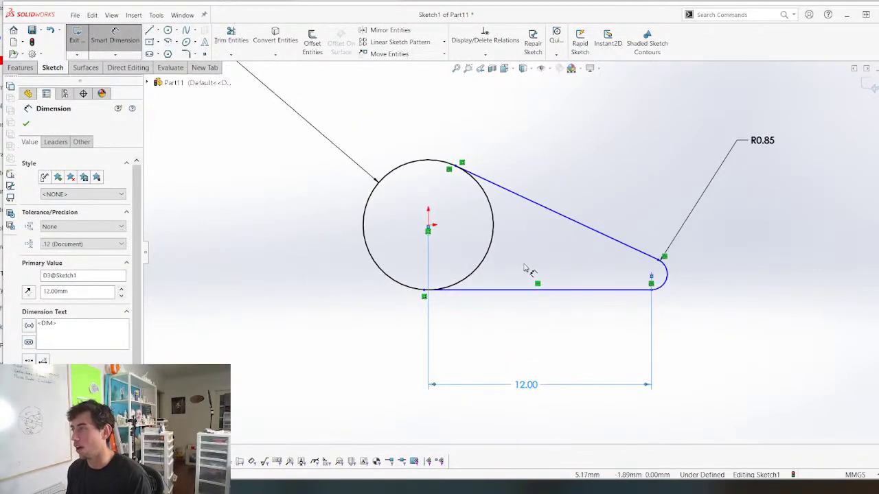
left_click(553, 293)
left_click(577, 219)
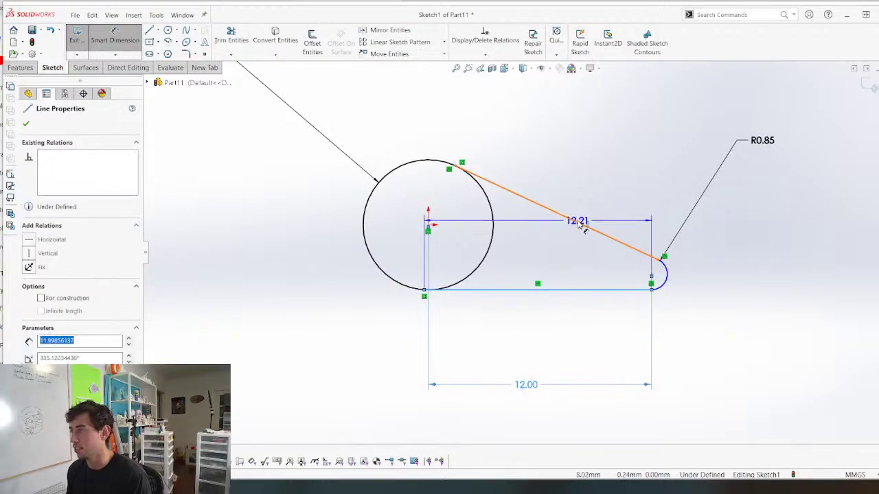
left_click(550, 257)
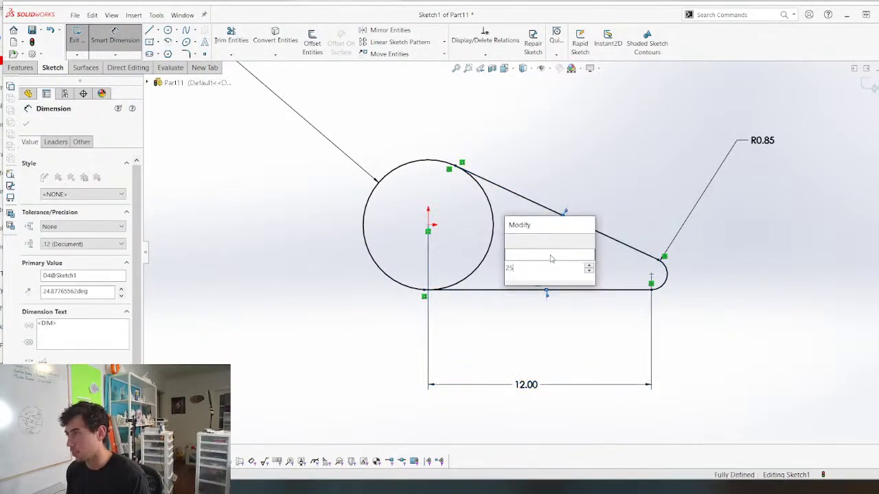
type("25")
key("Return")
left_click(593, 245)
key("Escape")
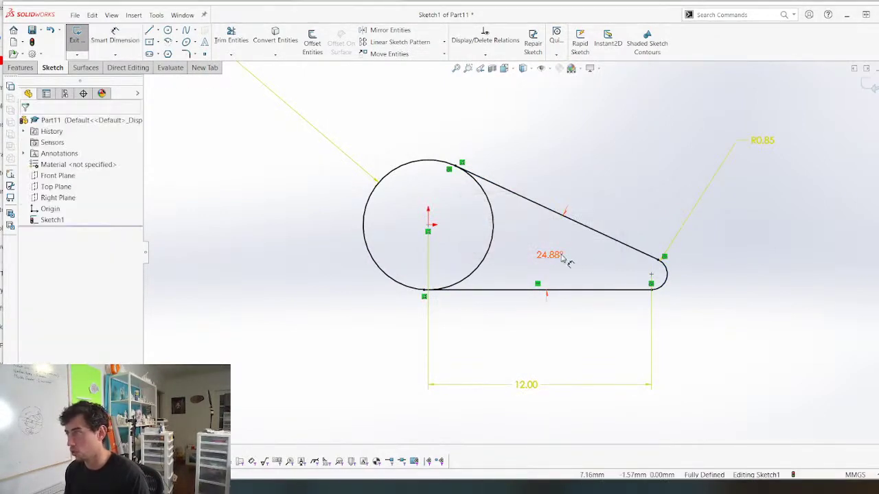
key("ctrl+z")
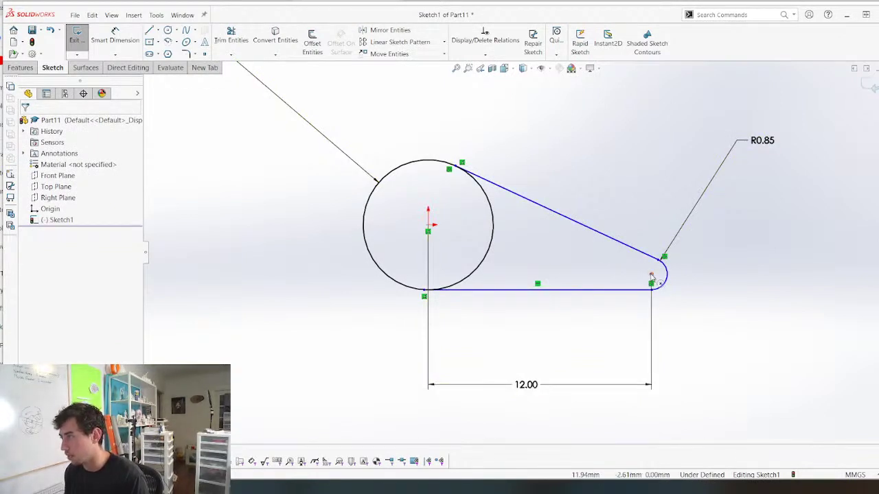
Make the bottom horizontal line tangent to the circle and trim away the circle's arc inside the outline
left_click(651, 275)
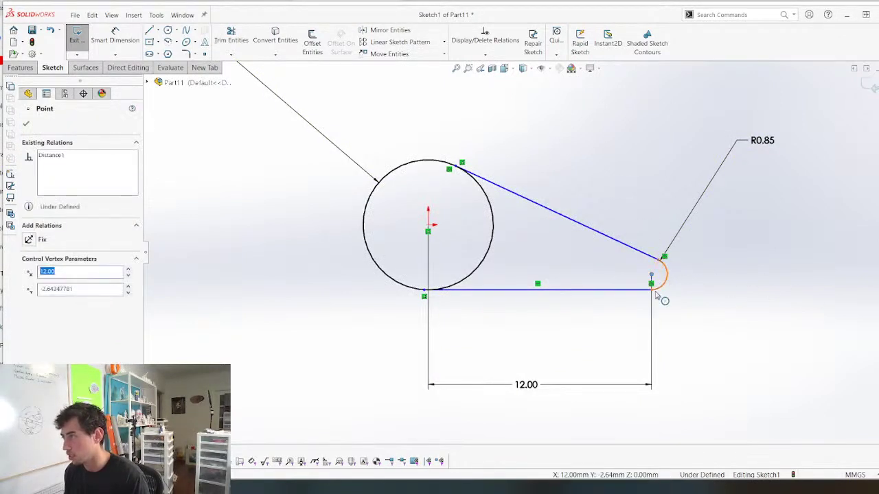
left_click_drag(652, 290, 598, 267)
left_click(400, 299)
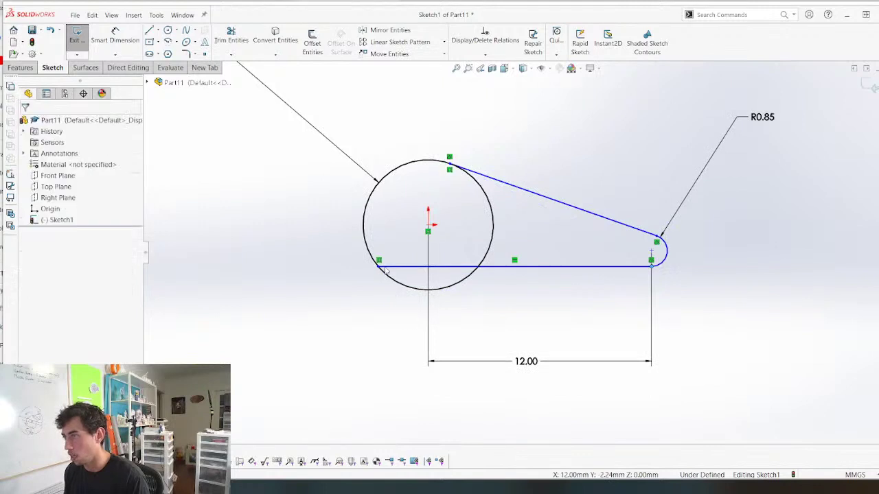
left_click(386, 272)
left_click(388, 267, "ctrl")
left_click(414, 202)
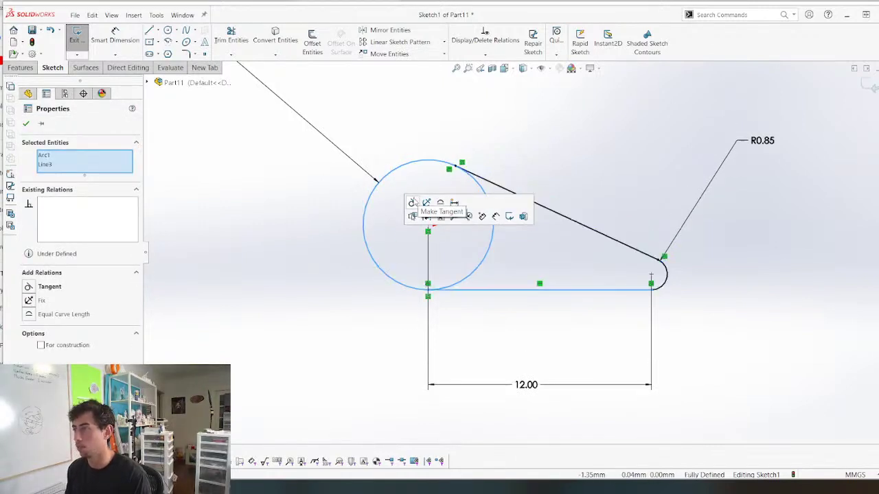
left_click(368, 382)
key("t")
scroll(540, 250, "up", 5)
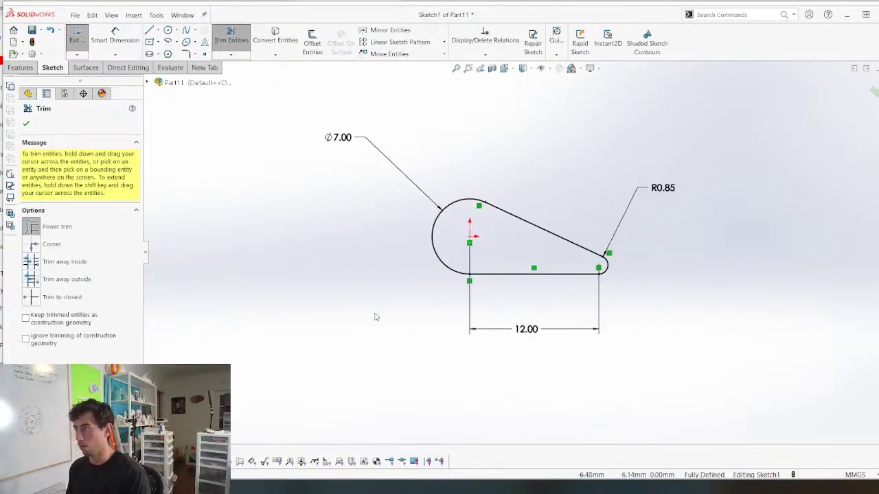
Extrude the closed teardrop profile into a solid with a blind depth smaller than the default 10 mm
right_click_drag(371, 343, 345, 167)
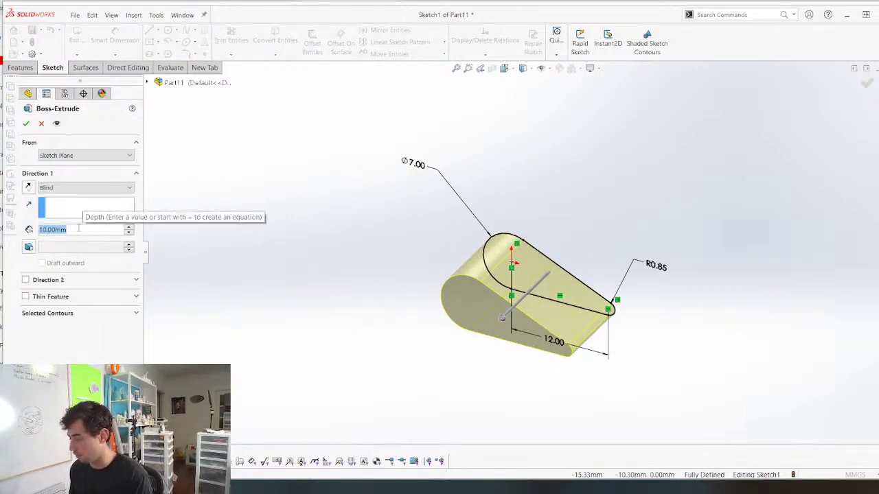
type("2")
key("Return")
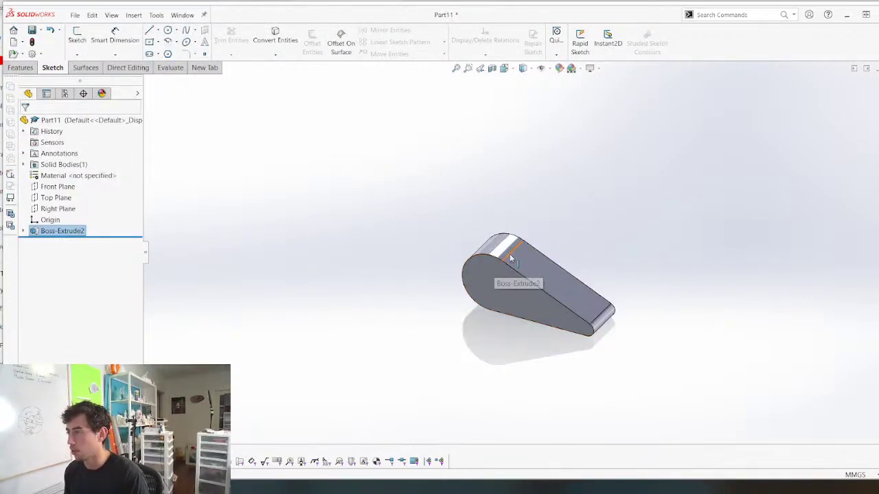
Start a sketch on the extrusion's front face and draw a circle centred on the origin, slightly smaller than the rounded end
left_click(482, 285)
right_click_drag(482, 287, 403, 304)
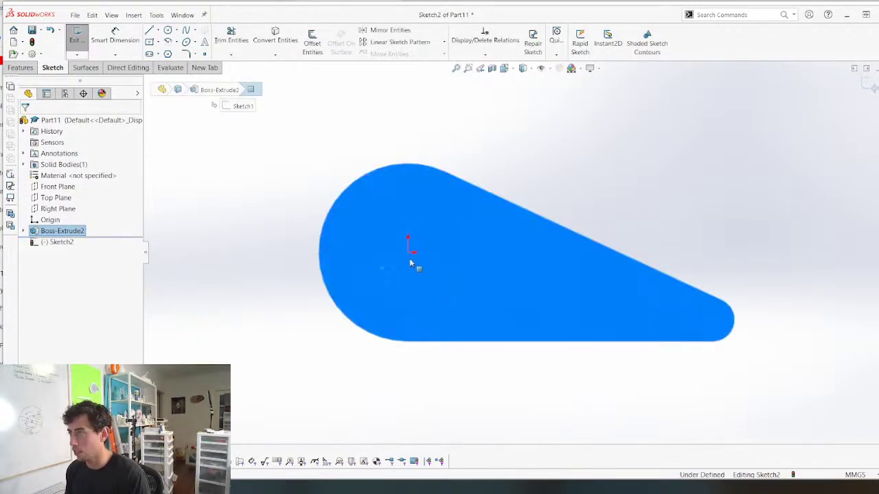
key("c")
left_click(410, 253)
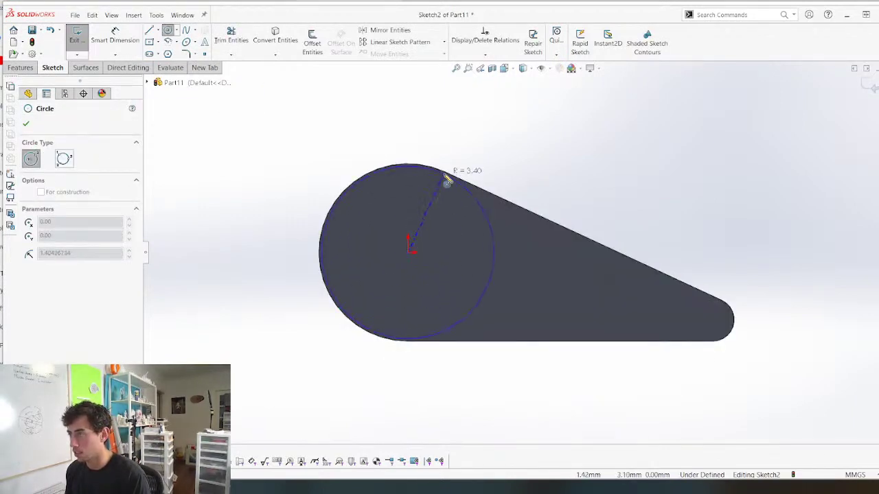
left_click(440, 180)
key("Escape")
key("Escape")
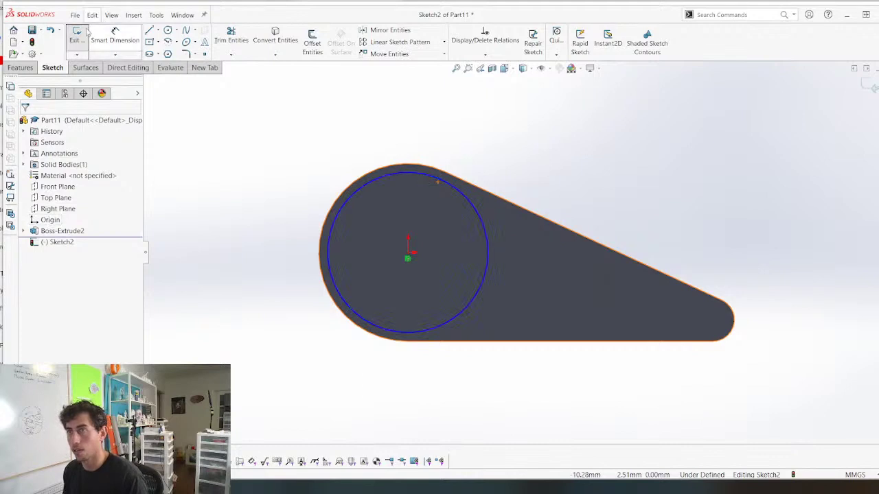
Close the circle sketch and increase the diameter of the teardrop's rounded end above 7 mm
left_click(78, 37)
double_click(58, 232)
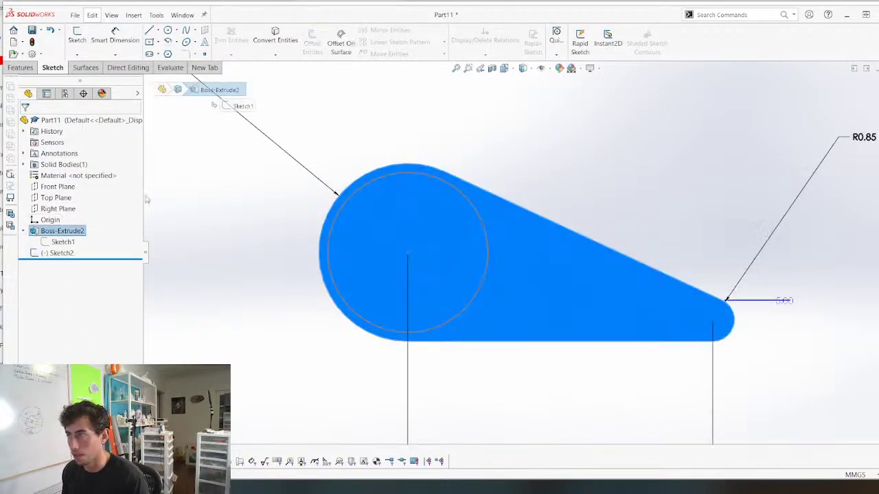
scroll(324, 143, "up", 4)
double_click(359, 162)
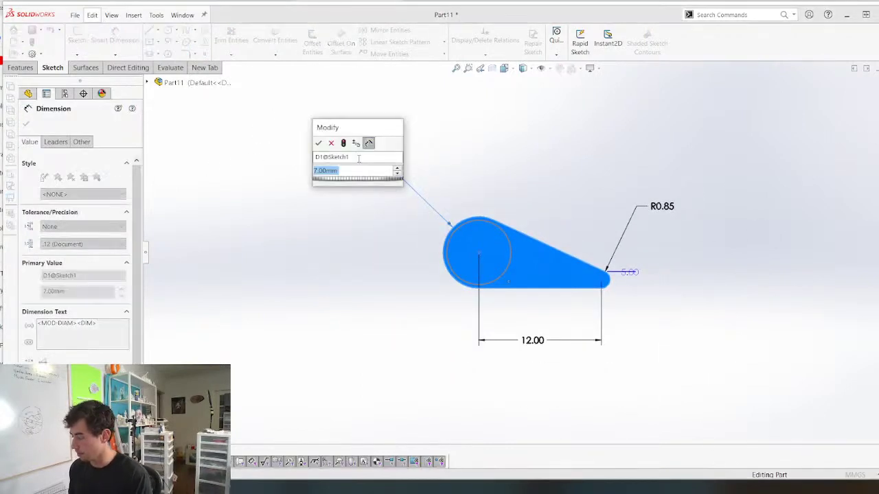
key("Return")
key("Escape")
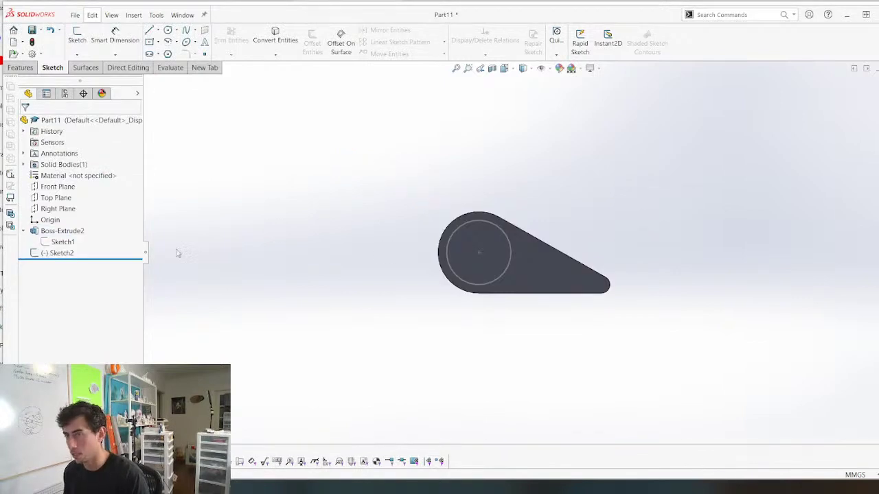
Reopen the circle sketch on the pawl's front face and dimension the circle's diameter as 7 mm
right_click(66, 254)
left_click(73, 224)
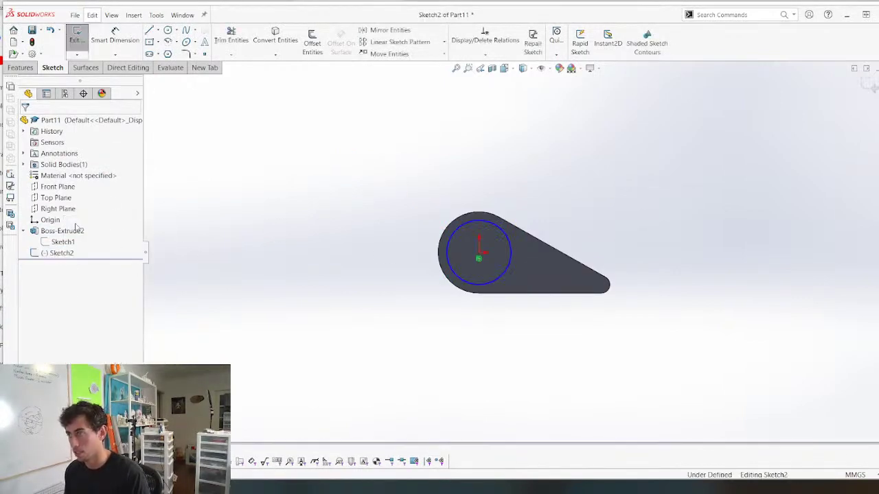
key("d")
left_click(461, 226)
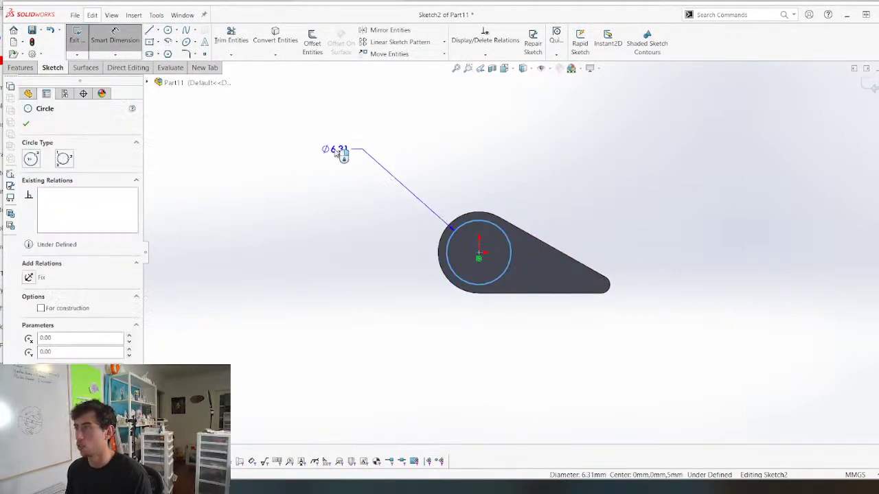
left_click(336, 153)
type("7.00mm")
key("Return")
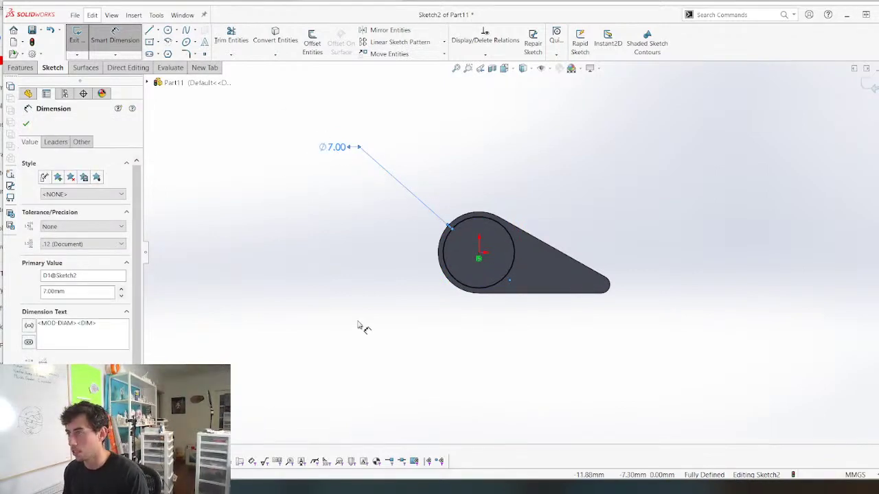
Extrude the 7 mm circle with a blind depth into a short round boss merged with the pawl
right_click_drag(346, 235, 331, 316)
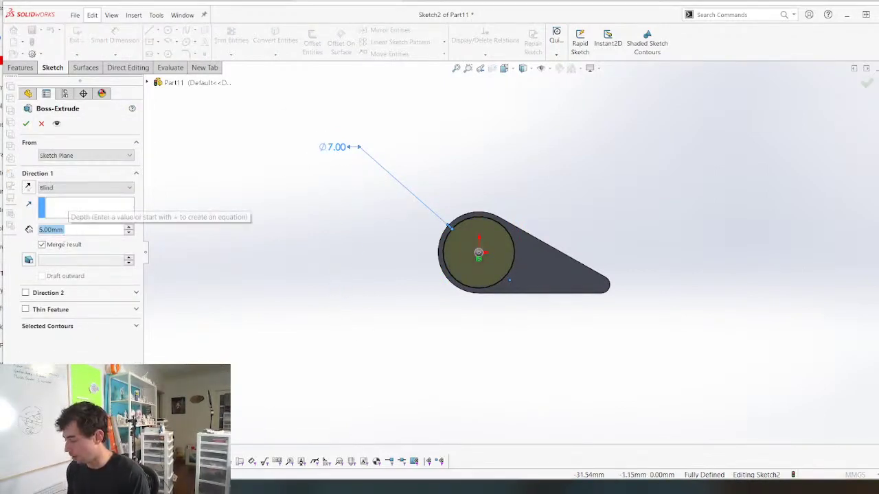
key("Return")
middle_click_drag(271, 286, 298, 313)
left_click(556, 248)
key("s")
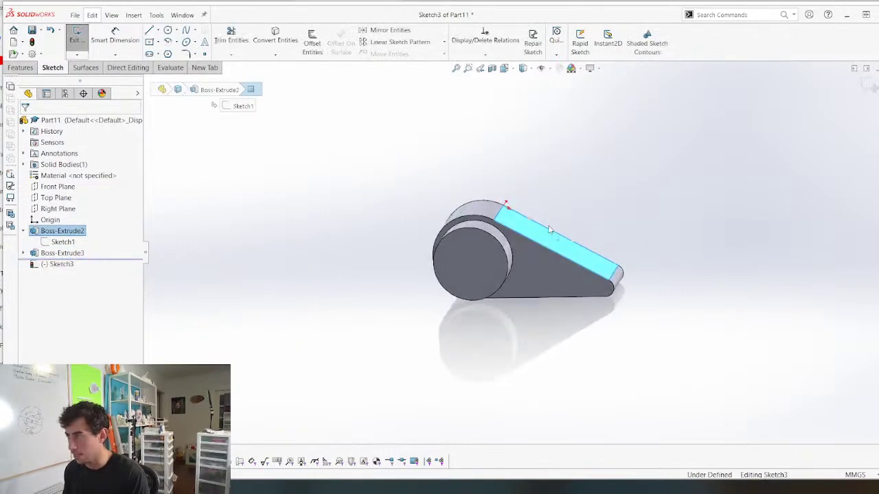
key("c")
mouse_move(562, 236)
middle_mouse_down()
mouse_move(549, 210)
mouse_move(555, 145)
mouse_move(454, 10)
mouse_move(582, 47)
mouse_move(570, 41)
mouse_move(543, 61)
mouse_move(549, 131)
mouse_move(541, 144)
mouse_move(579, 129)
mouse_move(494, 133)
mouse_move(560, 104)
mouse_move(557, 90)
mouse_move(547, 112)
middle_mouse_up()
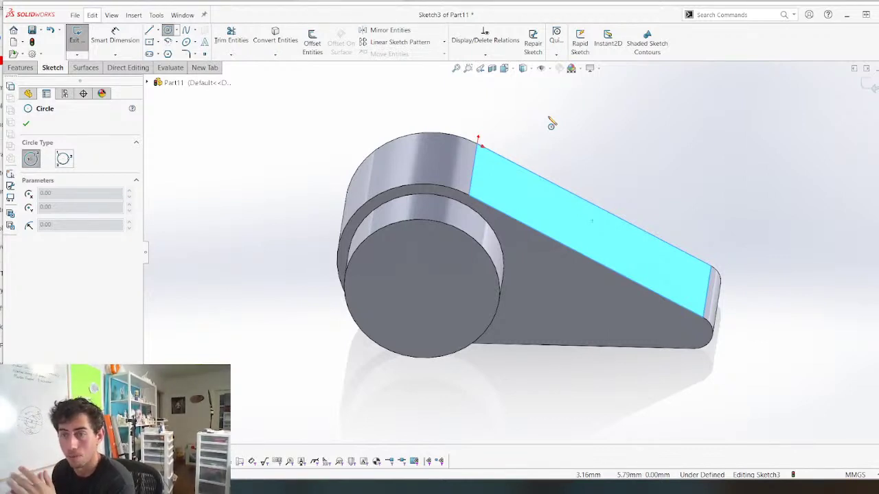
scroll(535, 195, "up", 5)
scroll(512, 261, "down", 4)
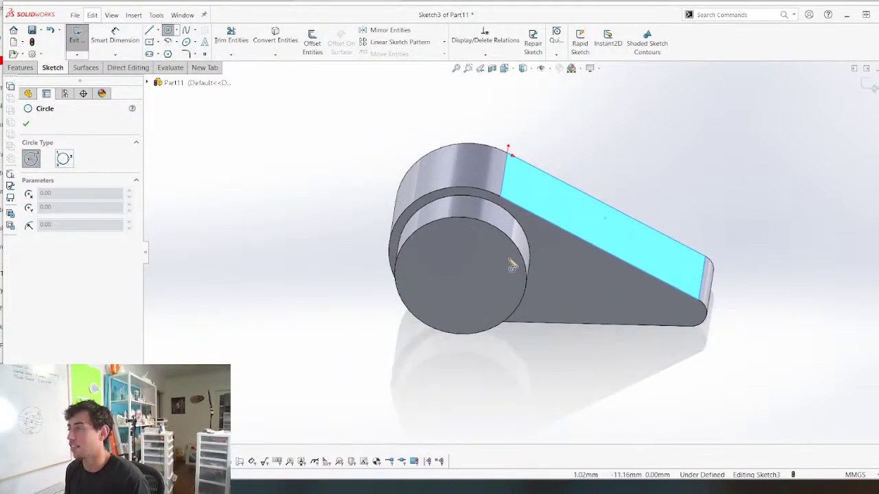
middle_click_drag(511, 261, 508, 221)
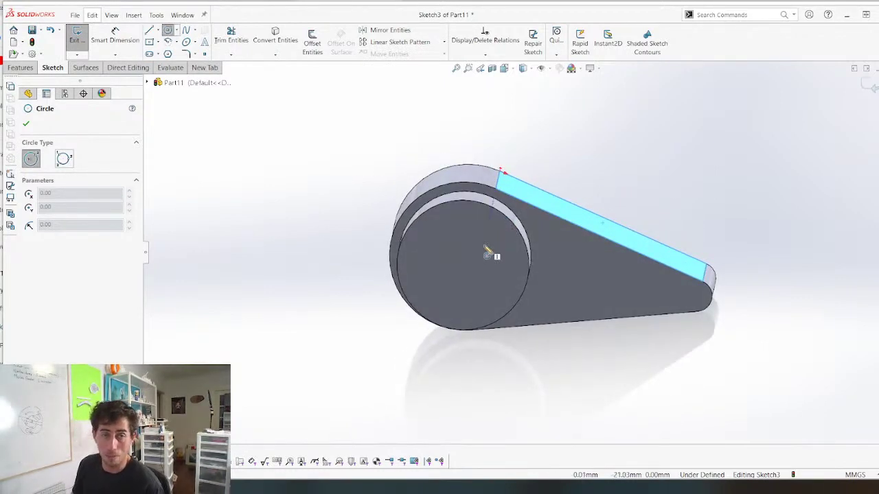
scroll(475, 259, "up", 4)
scroll(579, 218, "down", 4)
middle_click_drag(527, 282, 467, 248)
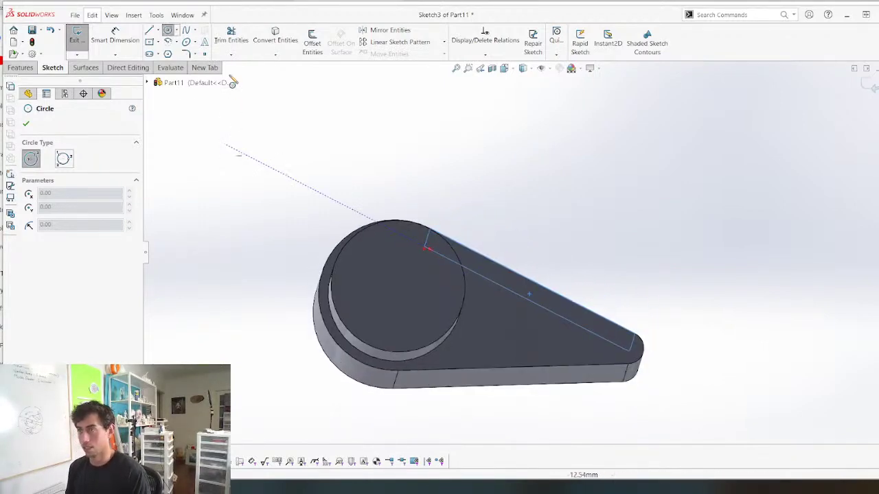
left_click(869, 85)
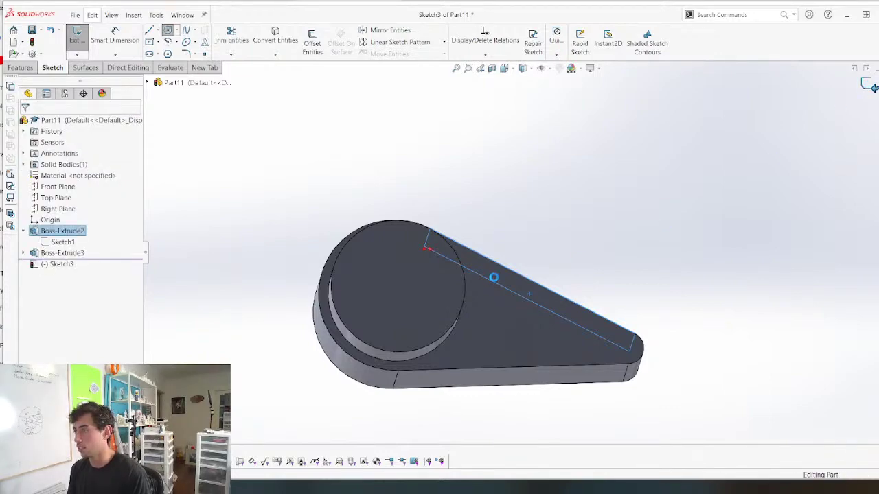
Save the part as RoCl_Pawl in the 059 - Robot Clock folder
key("ctrl+s")
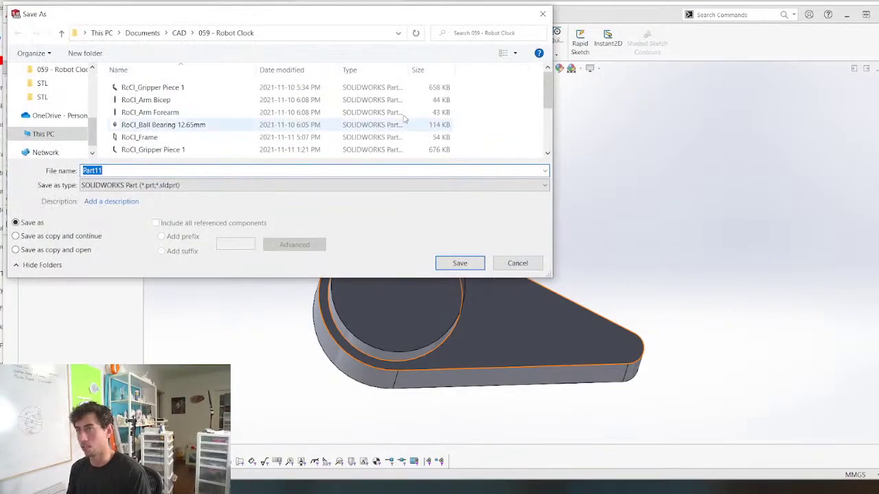
type("RoCl")
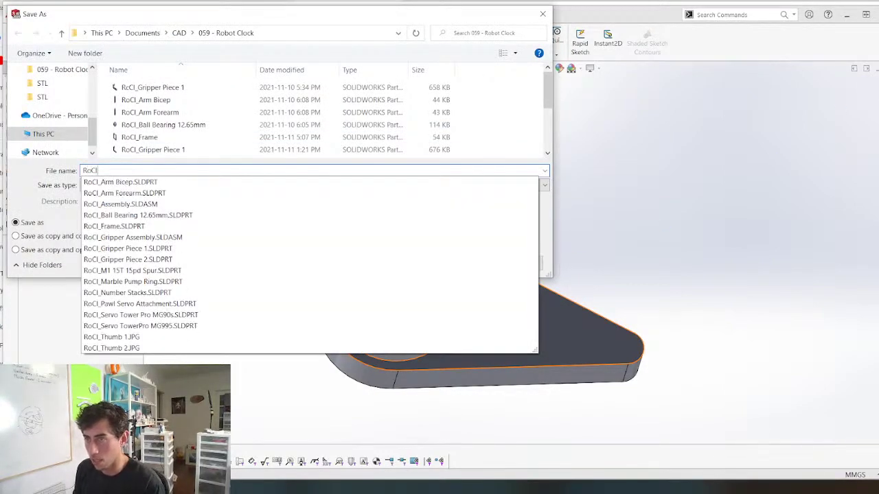
type("-")
key("BackSpace")
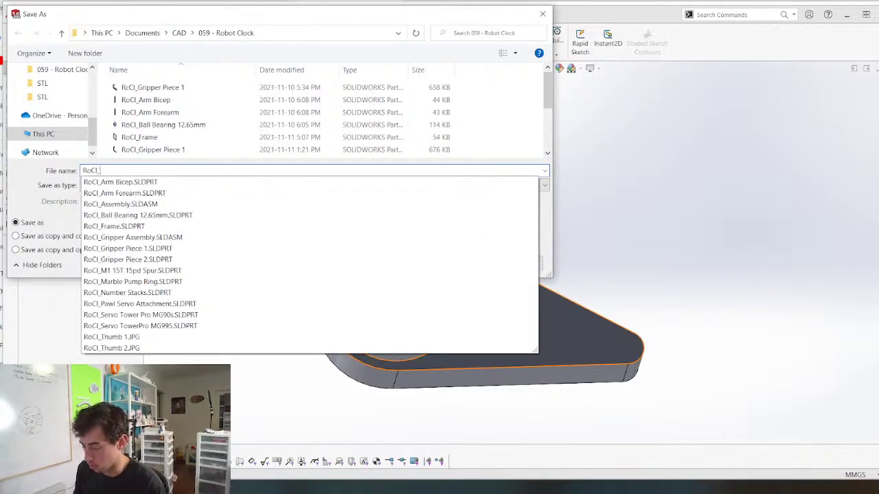
type("Pawl")
key("Return")
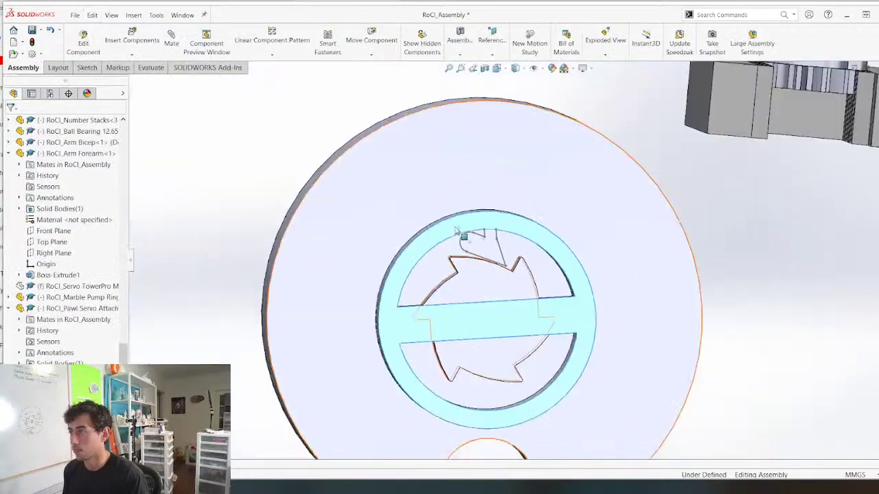
Open the pawl servo attachment ring from the RoCl_Assembly as its own part
scroll(463, 229, "down", 3)
scroll(458, 216, "down", 3)
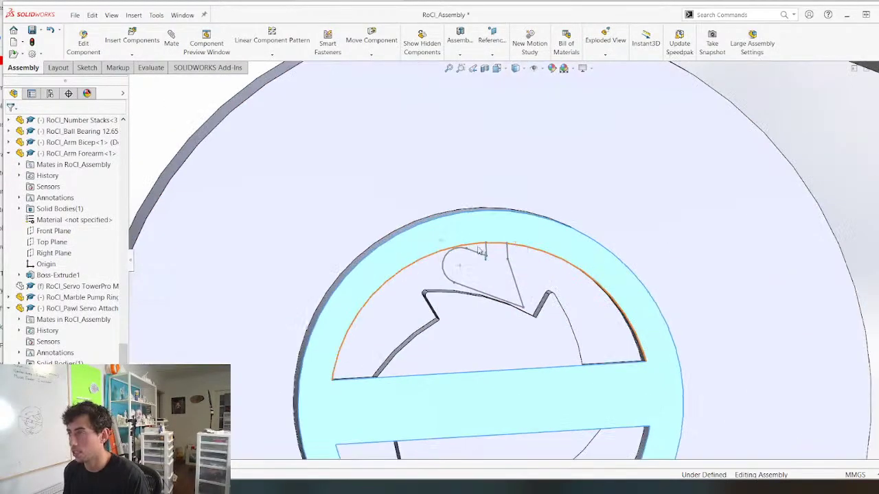
right_click(467, 208)
left_click(485, 150)
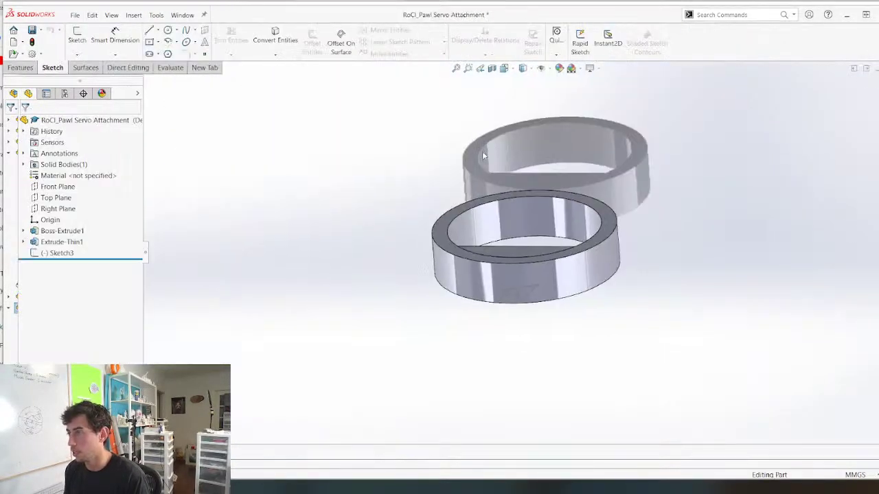
middle_click_drag(482, 151, 288, 171)
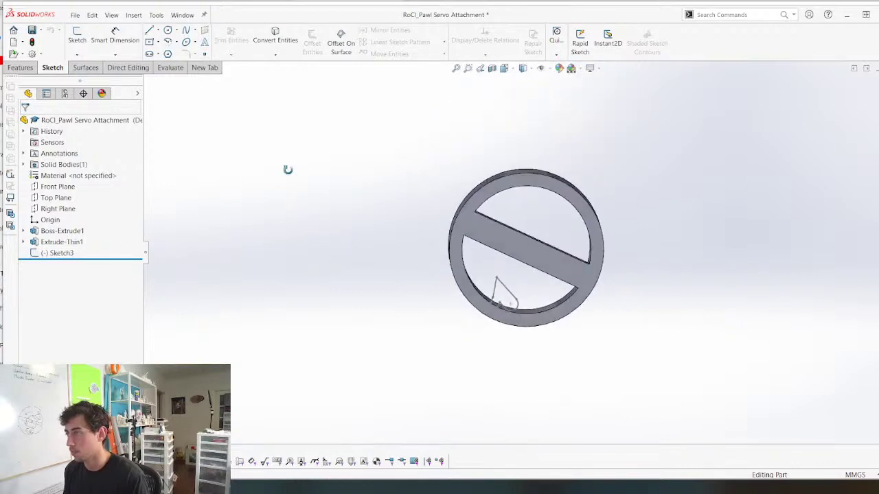
left_click(535, 191)
key("s")
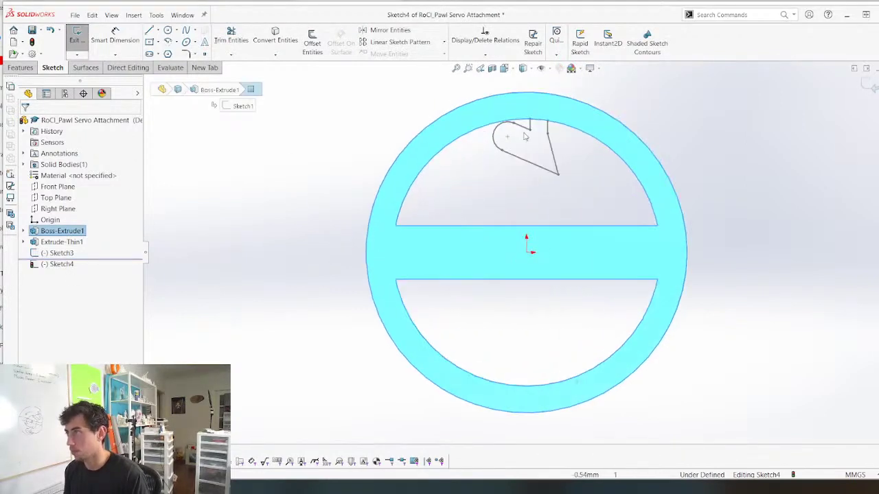
scroll(542, 247, "down", 3)
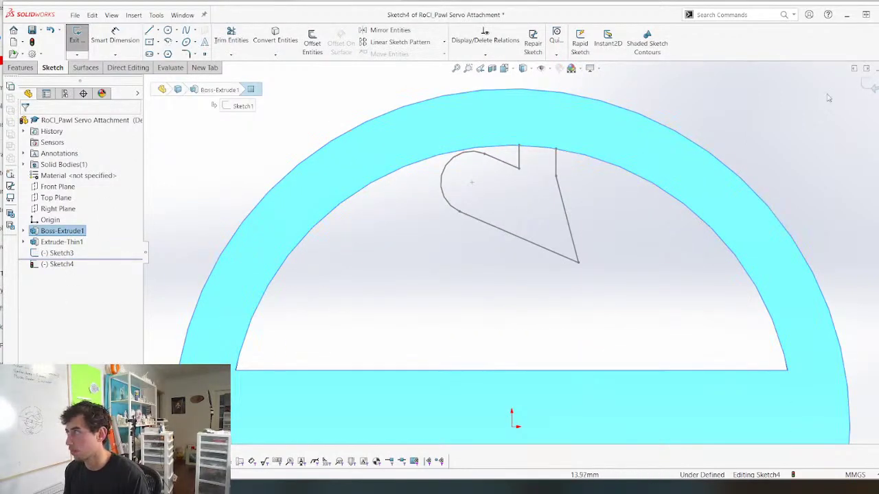
key("Escape")
key("Escape")
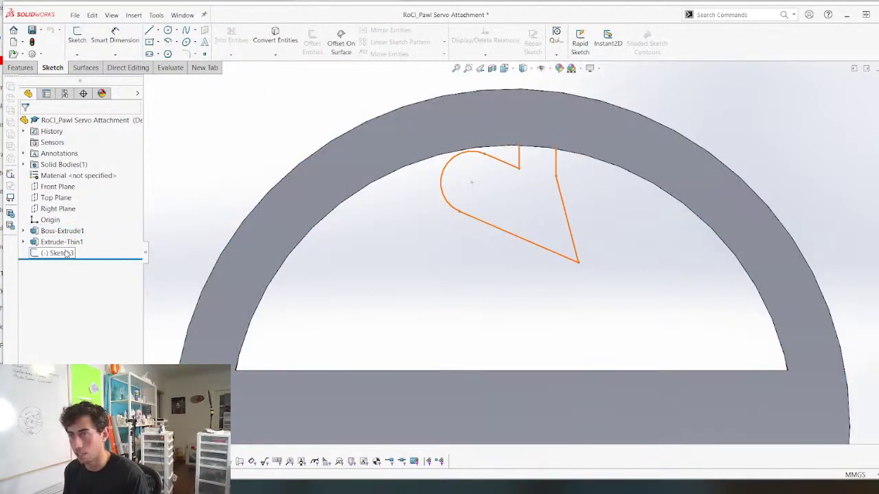
Edit the existing sketch of the pawl outline inside the ring and delete all of its lines and its arc
left_click(69, 254)
left_click(75, 223)
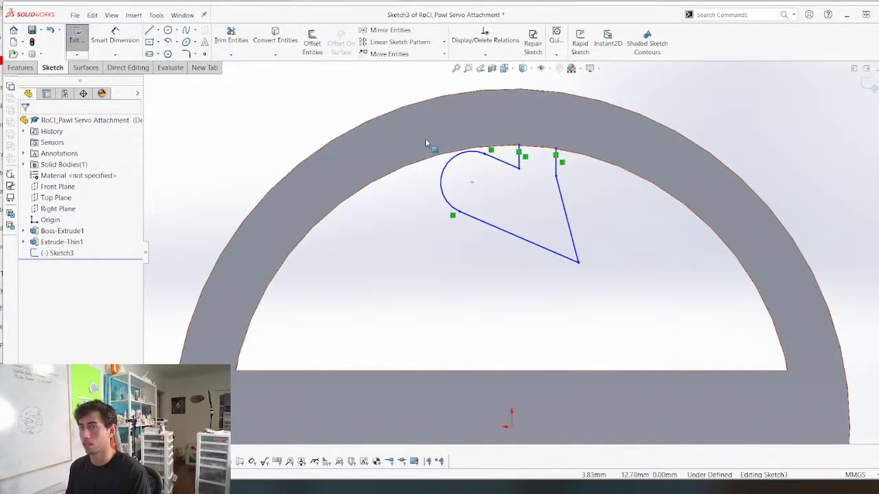
scroll(480, 141, "up", 3)
scroll(484, 143, "down", 2)
mouse_move(484, 142)
left_mouse_down()
mouse_move(726, 313)
mouse_move(723, 336)
left_mouse_up()
key("Delete")
scroll(546, 243, "up", 2)
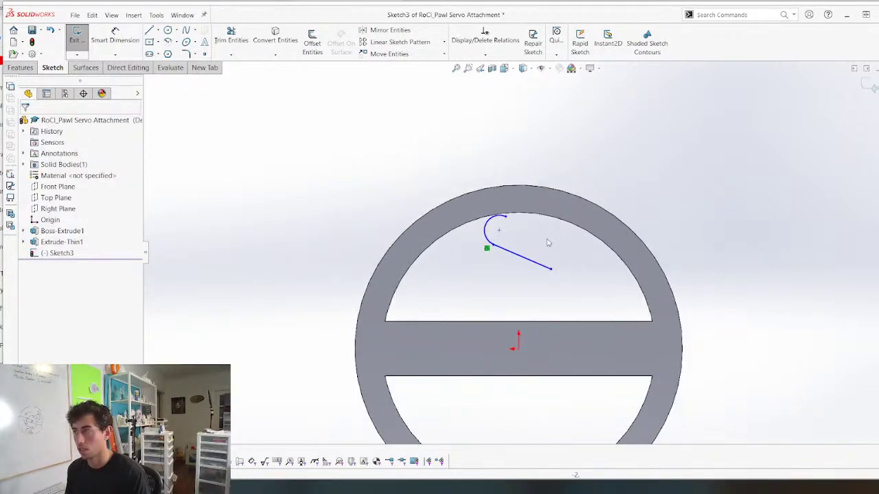
scroll(386, 186, "down", 2)
left_click_drag(383, 176, 636, 323)
key("Delete")
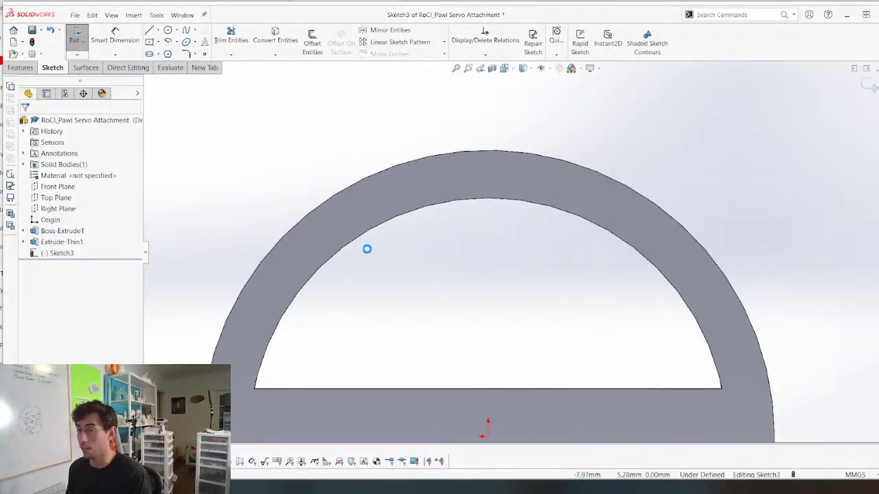
Draw a circle about 4.6 mm in diameter just inside the ring's top and align its centre vertically with the origin
left_click(168, 31)
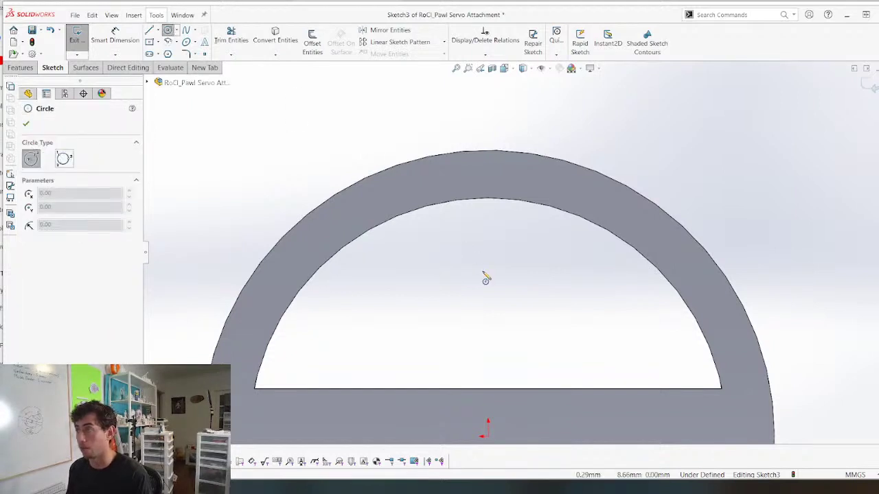
left_click(481, 237)
left_click(526, 263)
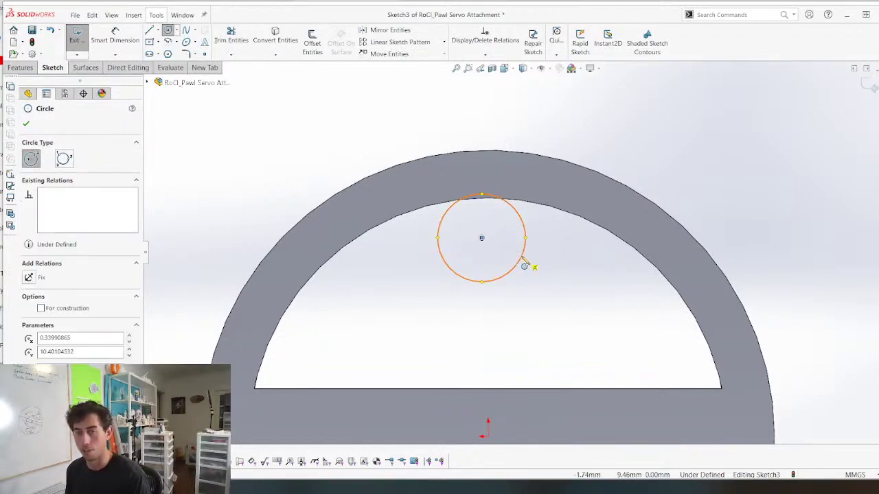
key("Escape")
mouse_move(482, 239)
left_mouse_down()
mouse_move(506, 251)
mouse_move(489, 247)
left_mouse_up()
key("Return")
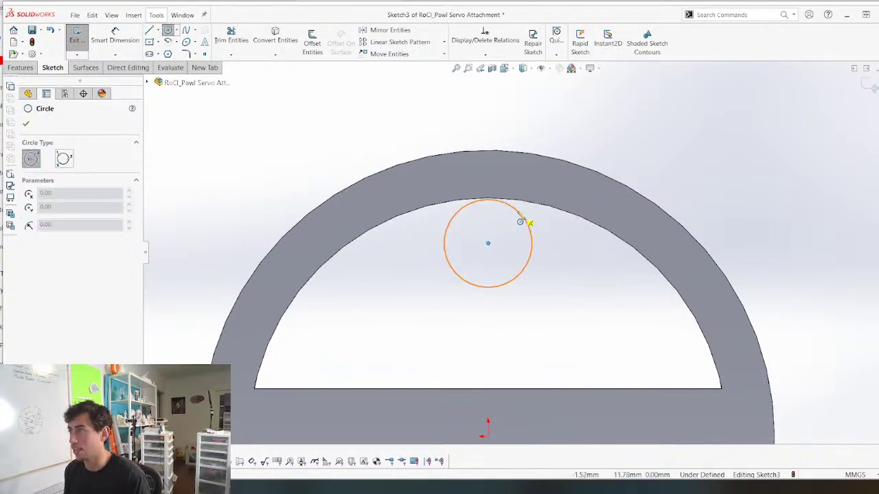
Dimension the new circle's diameter as 7.4 mm
key("Escape")
key("d")
left_click(511, 205)
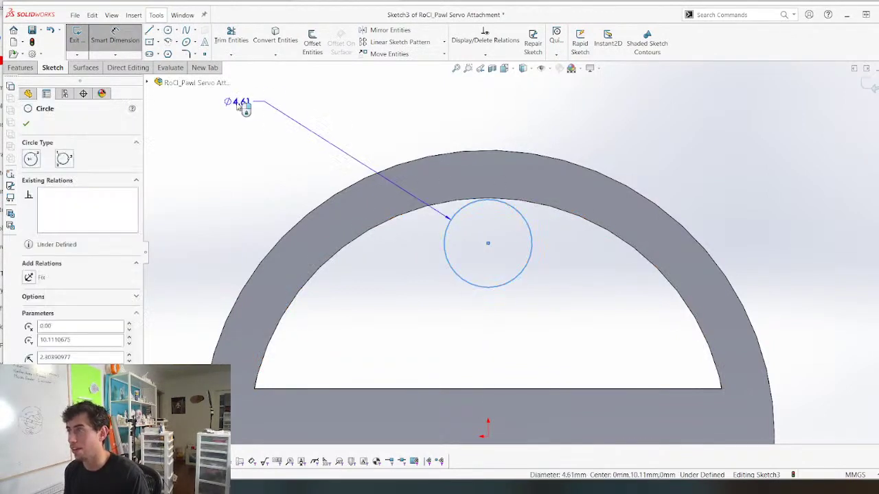
left_click(281, 139)
type("7")
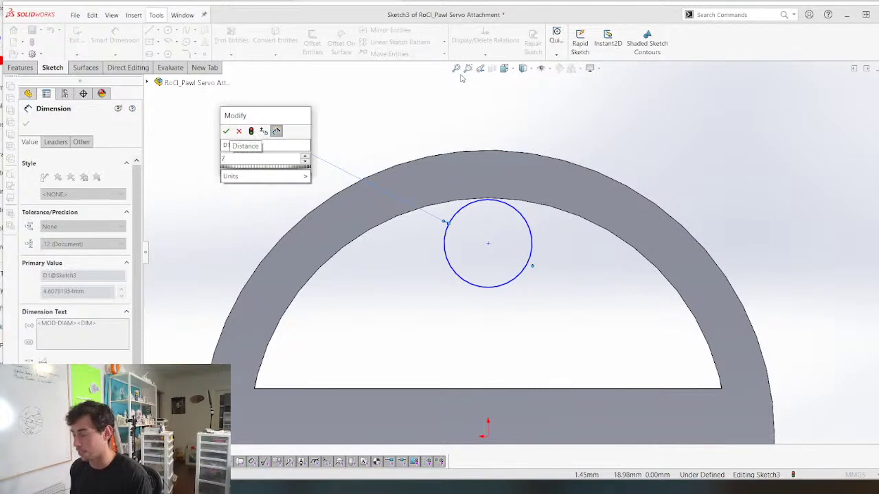
type(".4")
key("Return")
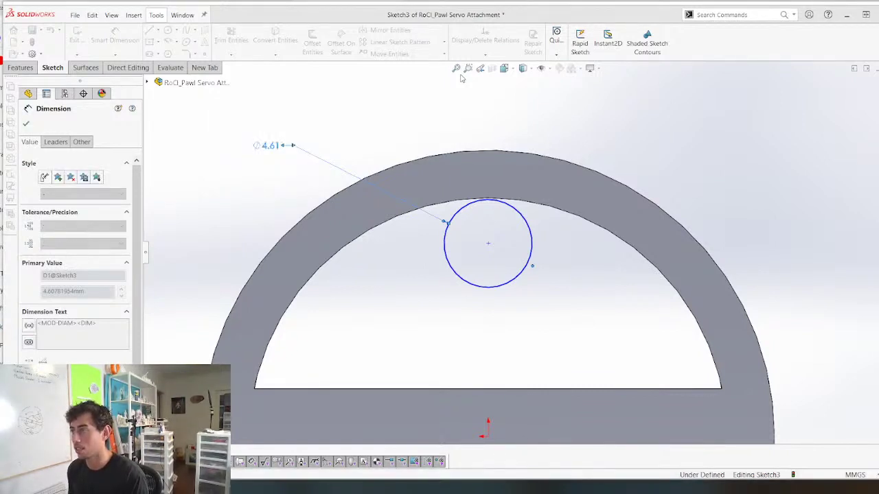
Move the circle straight down until it just touches the ring's inner edge, with its centre about 8.8 mm above the origin
scroll(519, 247, "up", 3)
scroll(458, 277, "down", 2)
key("Escape")
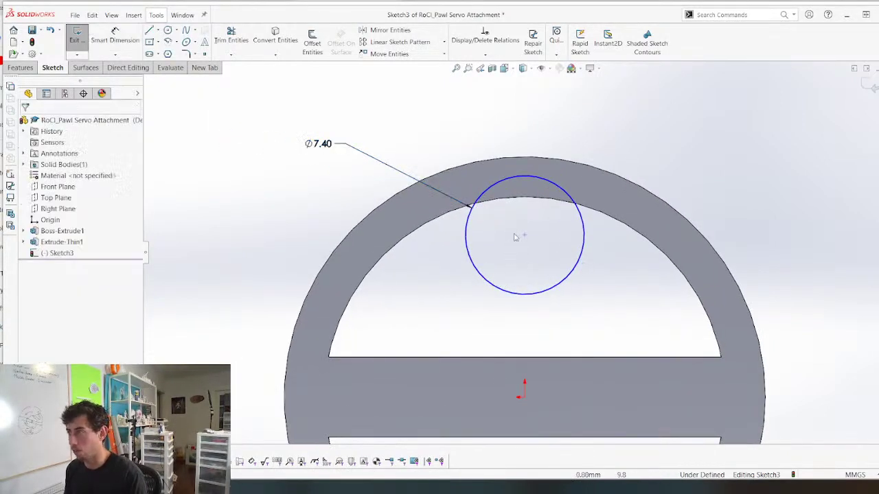
left_click_drag(525, 236, 525, 256)
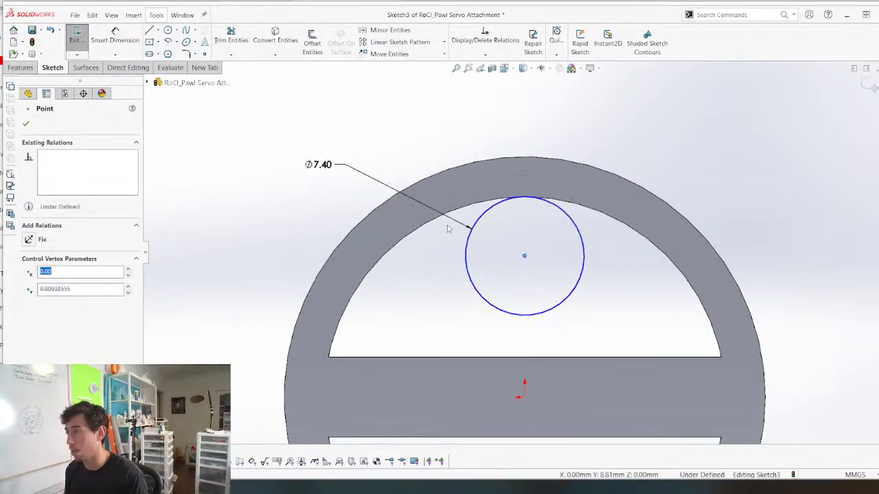
scroll(305, 257, "up", 1)
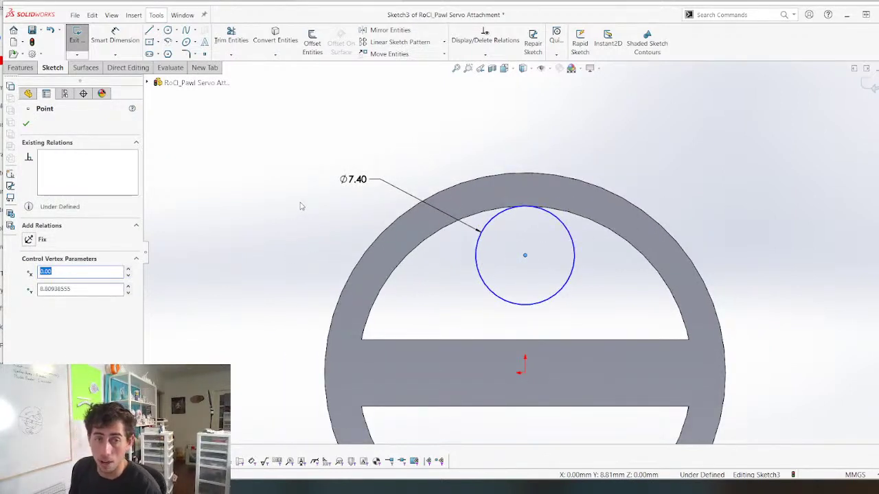
Draw a circle about 10.3 mm in diameter concentric with the 7.4 mm circle
key("c")
left_click(524, 256)
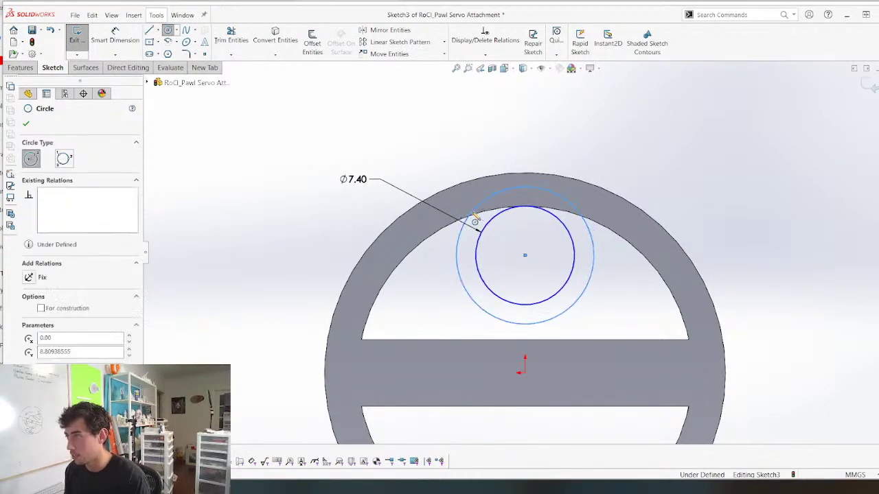
key("Escape")
Make the 7.4 mm circle tangent to the ring's inner edge and align its centre vertically with the origin
left_click(552, 218)
left_click(554, 210, "ctrl")
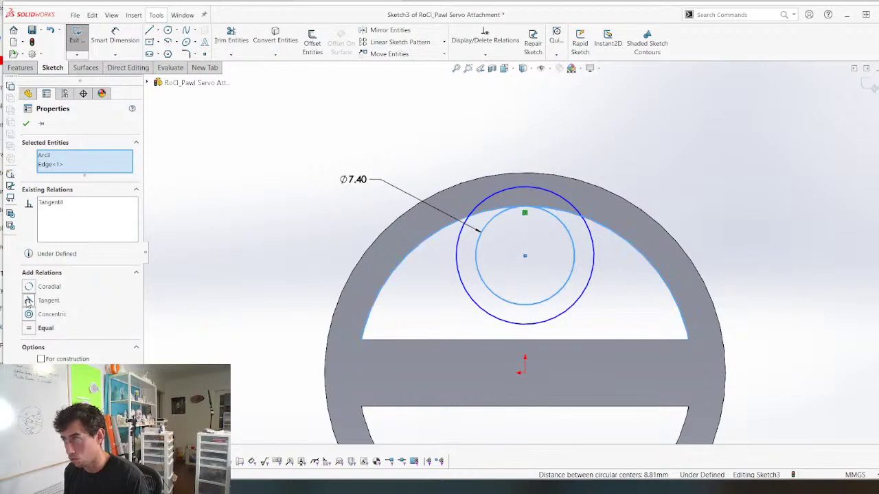
key("Escape")
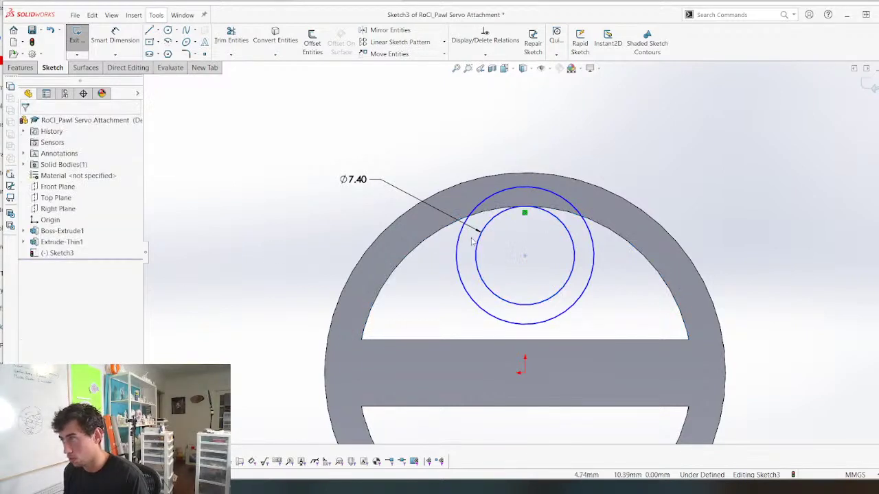
left_click(525, 256)
left_click(524, 372, "ctrl")
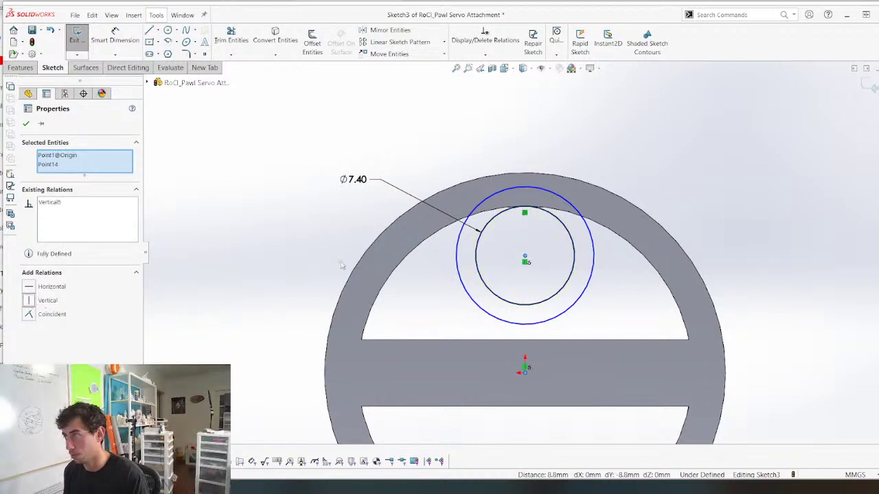
Dimension the gap between the two concentric circles as 1.6 mm
key("d")
left_click(573, 242)
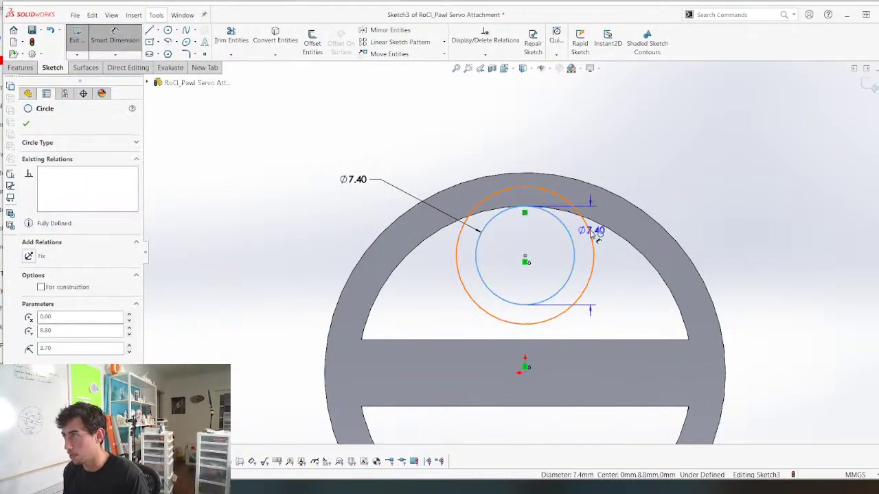
left_click(590, 234)
left_click(652, 133)
type("1")
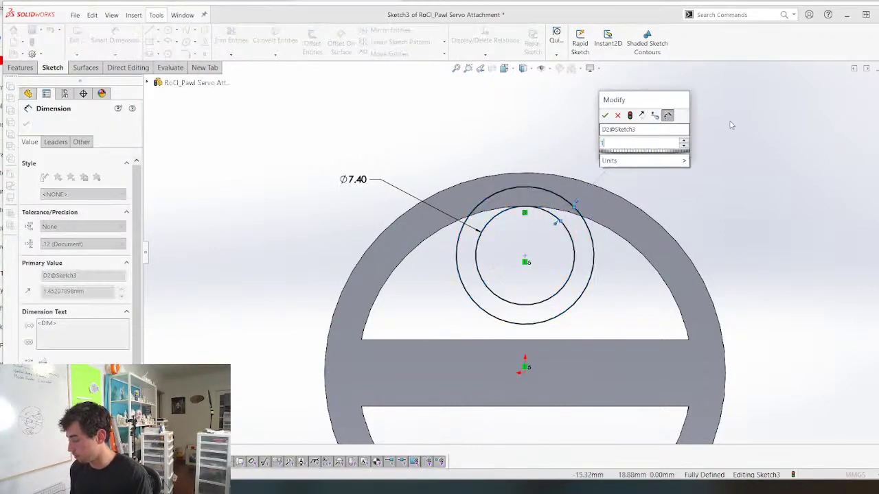
key("Return")
Extrude the area between the two circles 2.5 mm as a pivot collar merged with the ring
key("space")
key("Escape")
key("Escape")
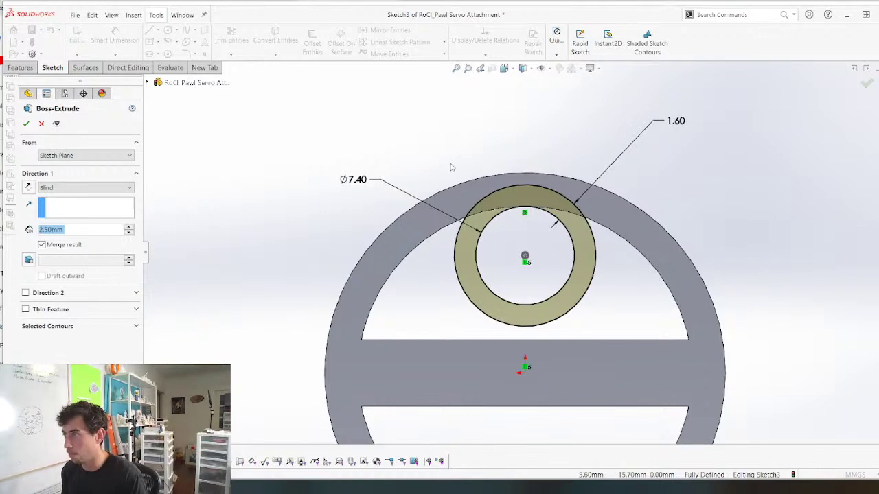
scroll(451, 167, "down", 2)
middle_click_drag(451, 167, 511, 193)
key("Return")
Set the ring's sketched diameter to 35 mm
scroll(388, 231, "down", 2)
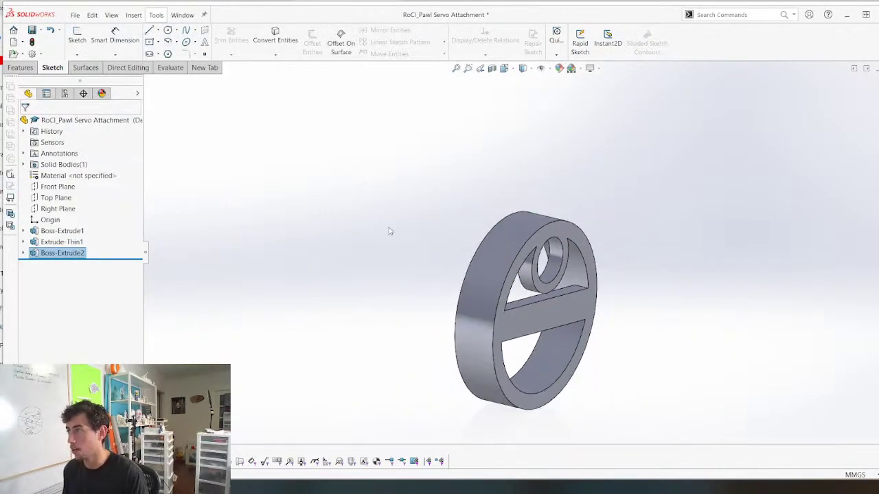
middle_click_drag(388, 228, 348, 166)
double_click(434, 324)
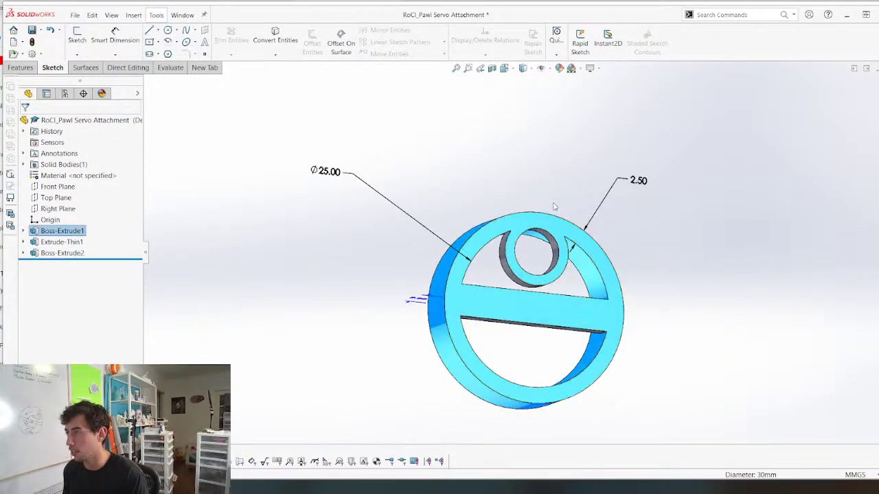
double_click(326, 176)
type("20")
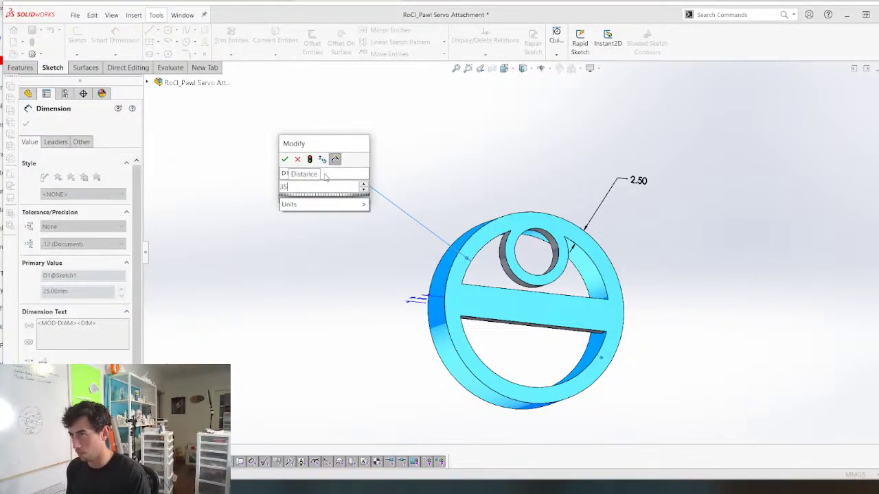
key("Return")
key("Escape")
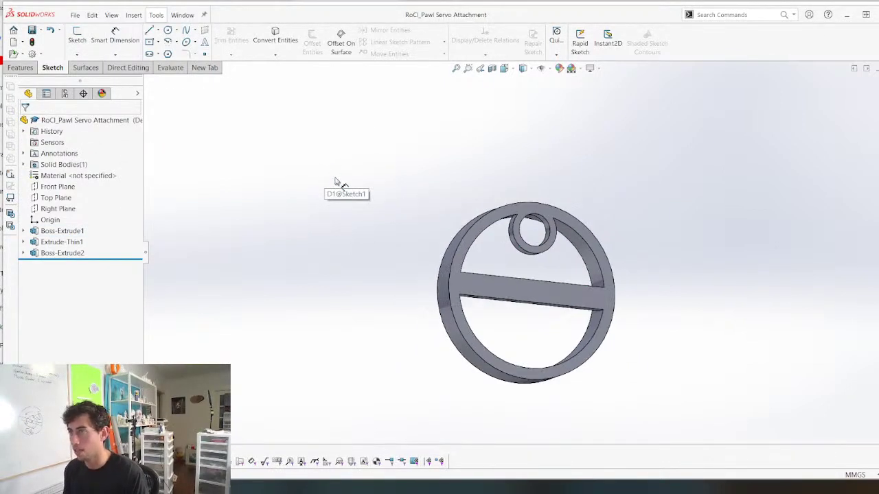
Switch to the RoCl_Assembly document and insert the RoCl_Pawl part in the empty space beside the marble pump ring
key("ctrl+Tab")
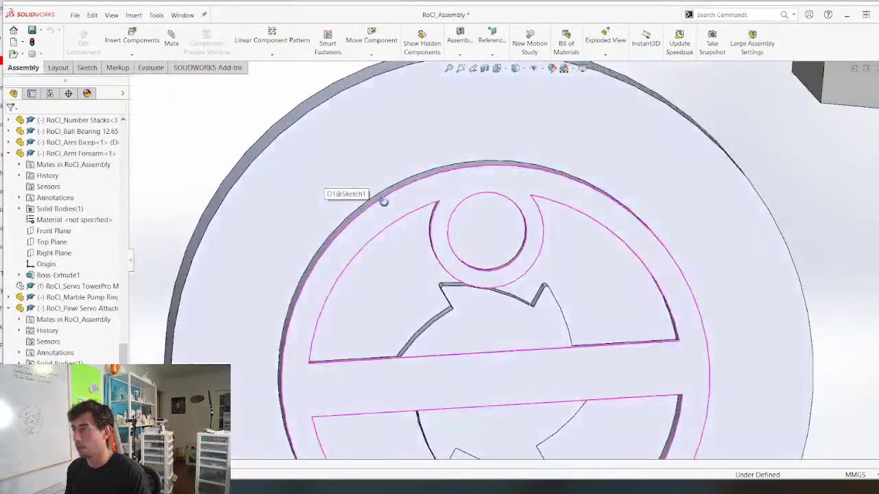
middle_click_drag(384, 200, 379, 182)
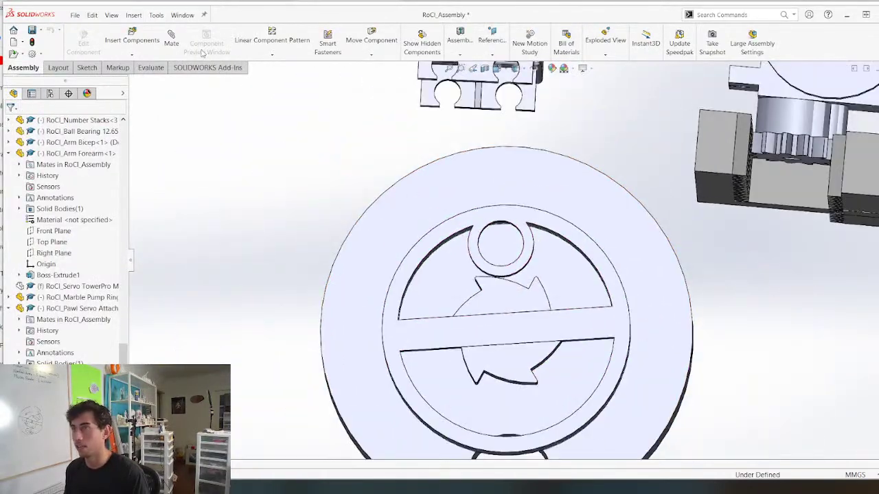
middle_click_drag(461, 193, 485, 219)
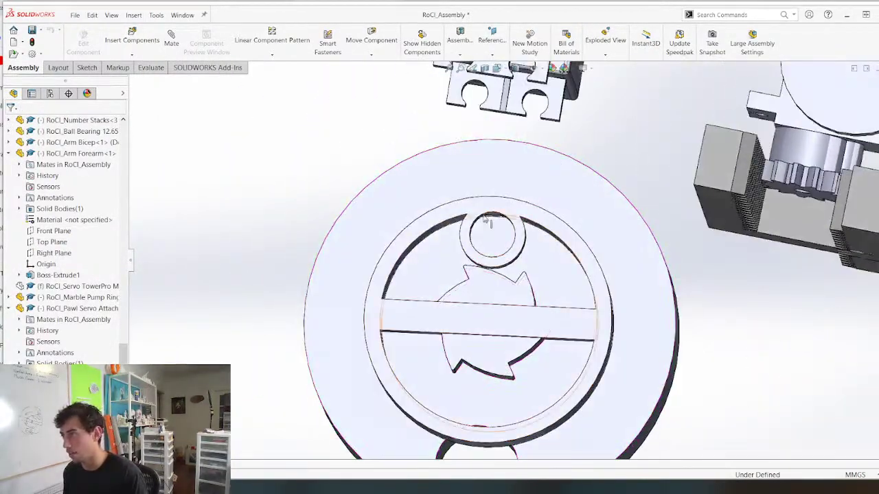
left_click(133, 40)
left_click(32, 273)
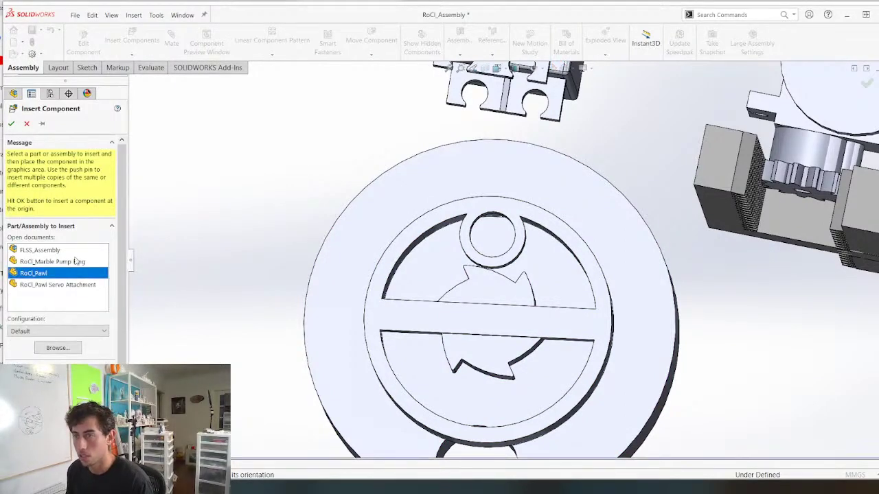
left_click(212, 228)
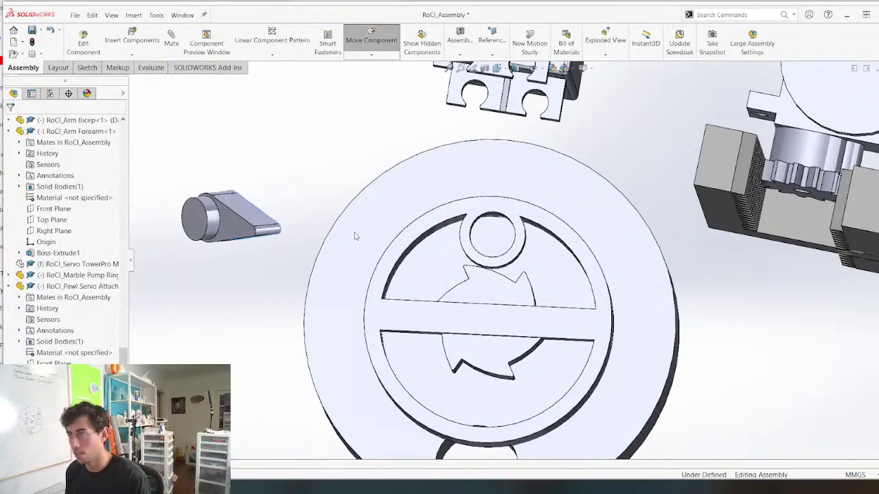
Mate the pawl's round boss concentric with the attachment's collar hole and move the pawl along the shared axis
left_click(209, 211)
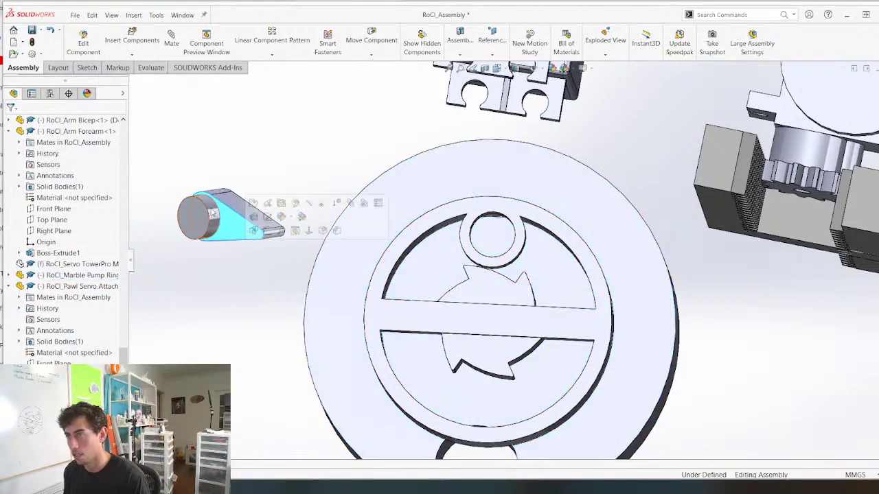
middle_click_drag(474, 235, 452, 243)
scroll(452, 243, "down", 5)
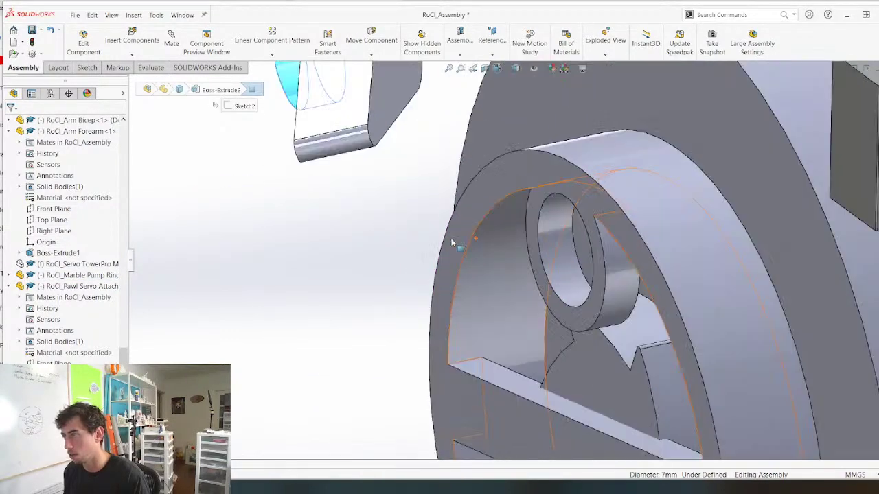
left_click(550, 246, "ctrl")
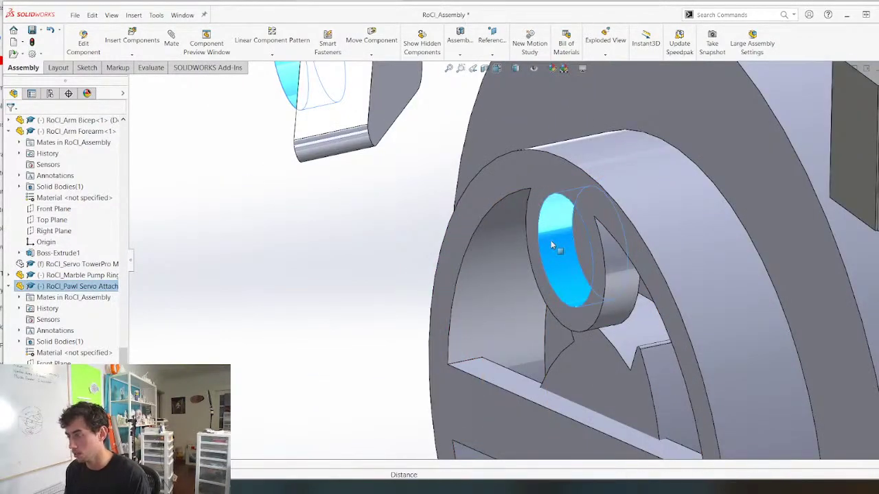
right_click(254, 210)
key("Escape")
scroll(357, 223, "up", 4)
middle_click_drag(317, 225, 502, 224)
left_click_drag(632, 247, 606, 254)
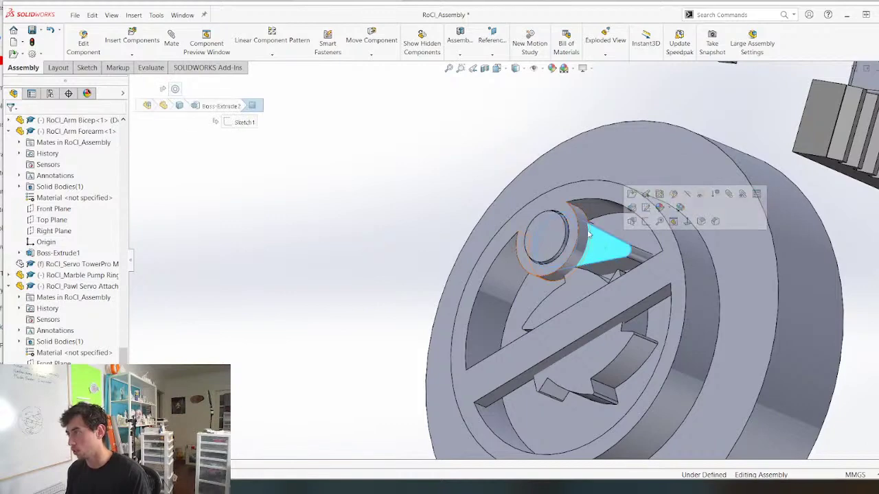
Isolate the pawl and the pawl servo attachment from the rest of the assembly
left_click(583, 196, "ctrl")
right_click(581, 219)
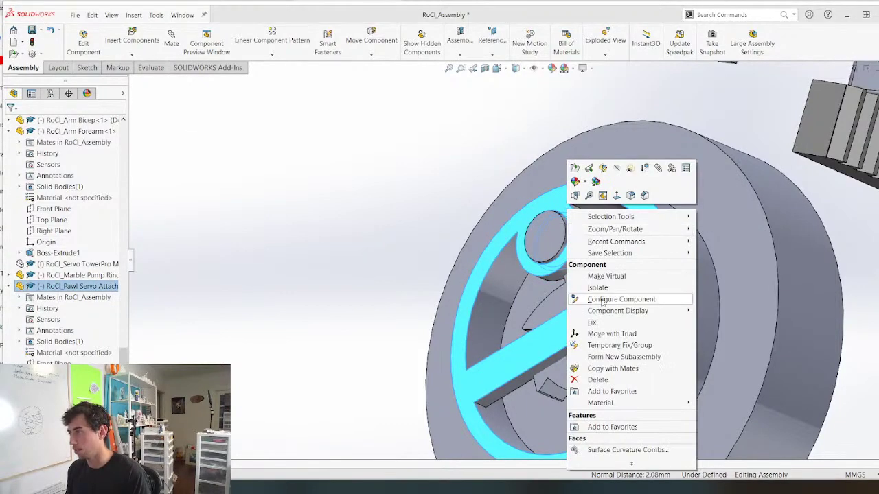
left_click(598, 287)
middle_click_drag(549, 261, 656, 254)
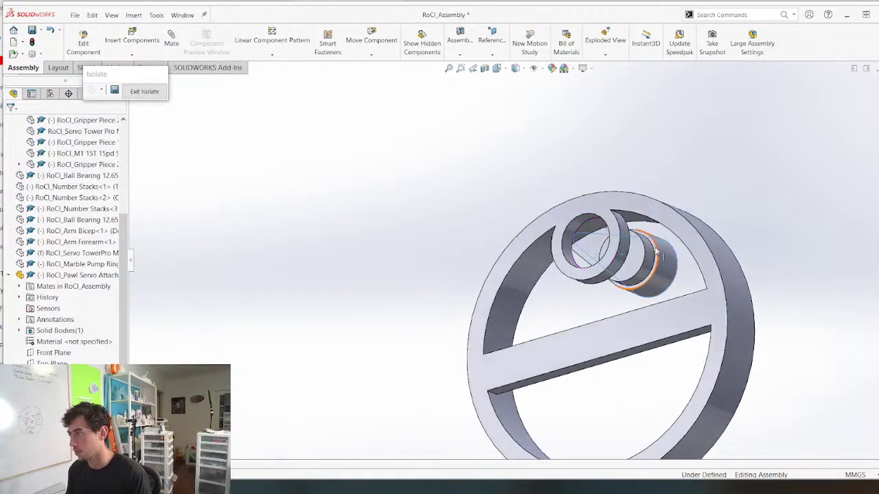
Mate the pawl's flat face around its boss coincident with the attachment collar's flat face
scroll(656, 254, "down", 5)
left_click(596, 244)
middle_click_drag(596, 245, 458, 252)
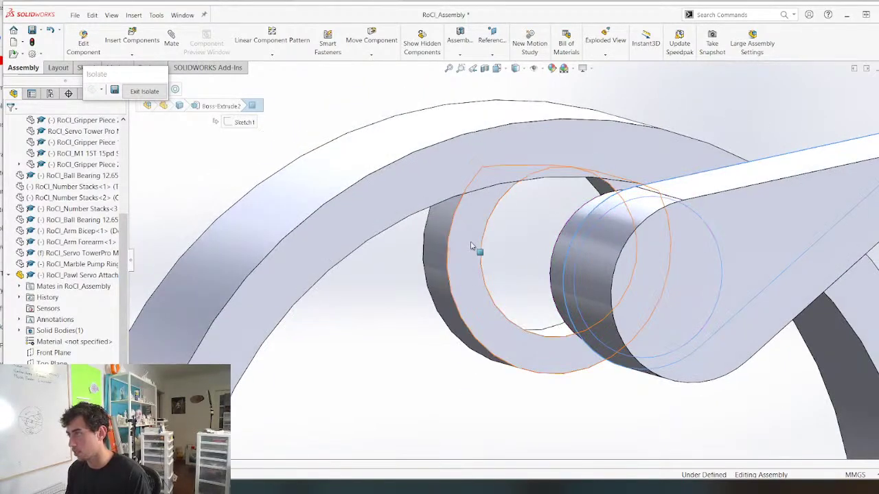
left_click(471, 244, "ctrl")
key("m")
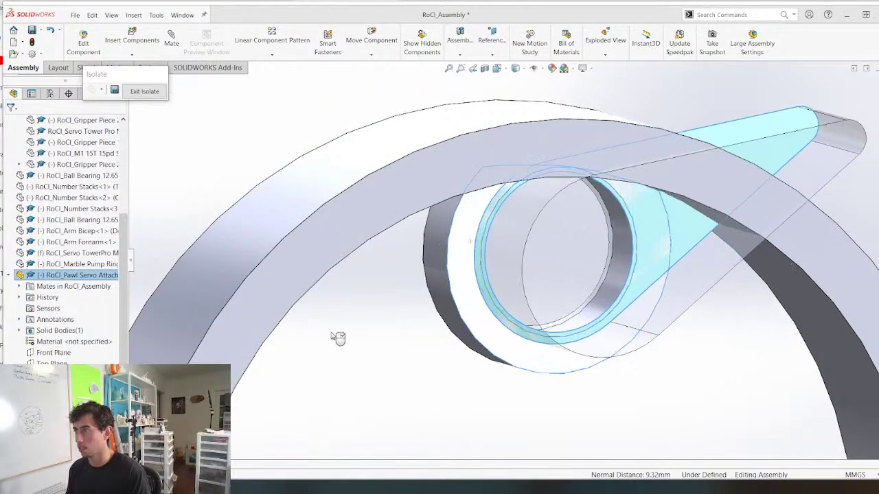
right_click(429, 271)
key("Escape")
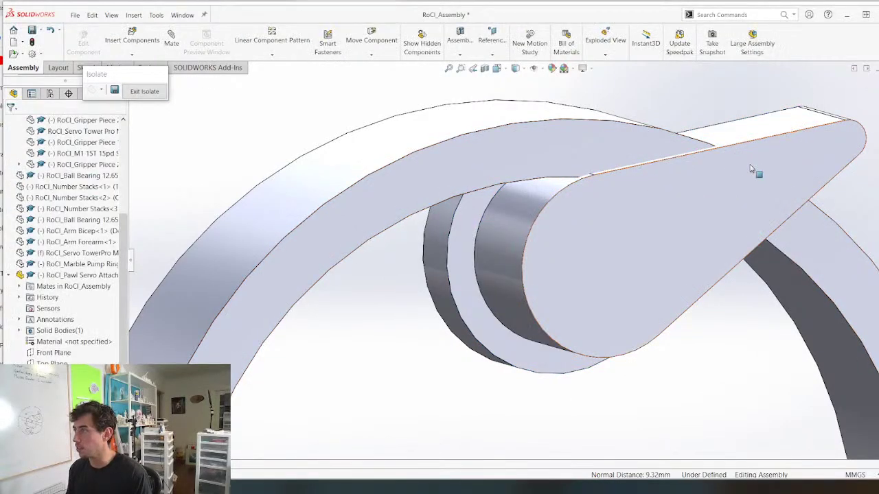
Rotate the pawl slightly about its pivot and exit isolation to show the whole assembly again
left_click_drag(752, 167, 679, 203)
key("Escape")
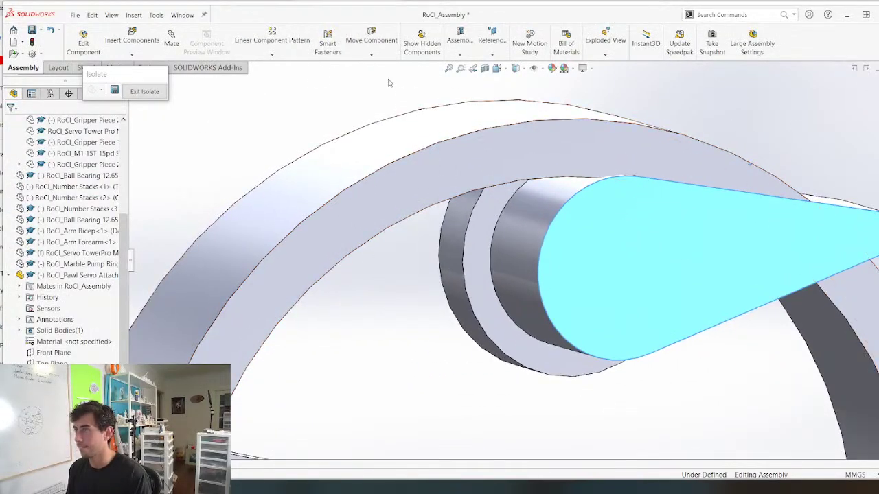
left_click(161, 93)
scroll(616, 235, "up", 6)
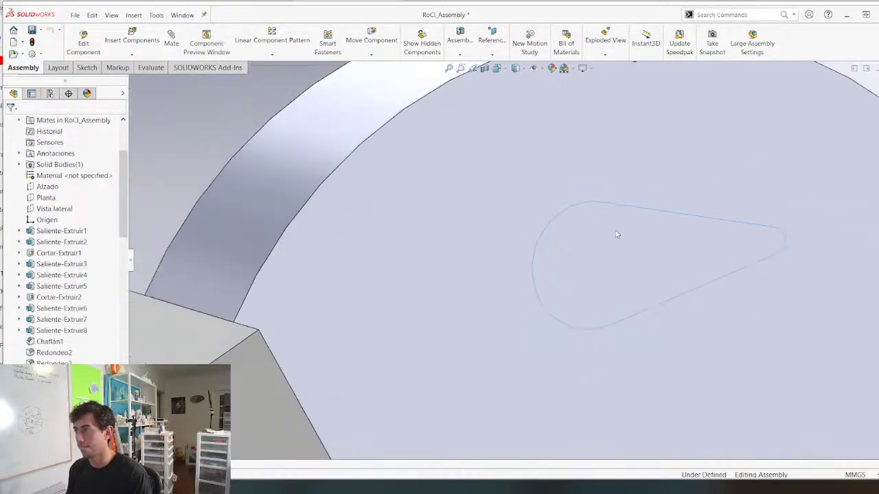
middle_click_drag(509, 258, 319, 276)
Set the pawl servo attachment ring's diameter to 40 mm from within the assembly
left_click(315, 247)
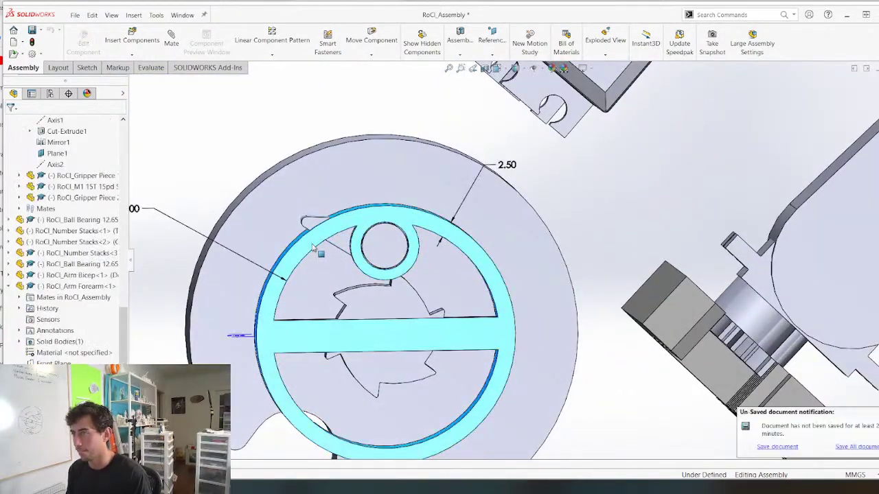
scroll(237, 228, "up", 2)
left_click(246, 225)
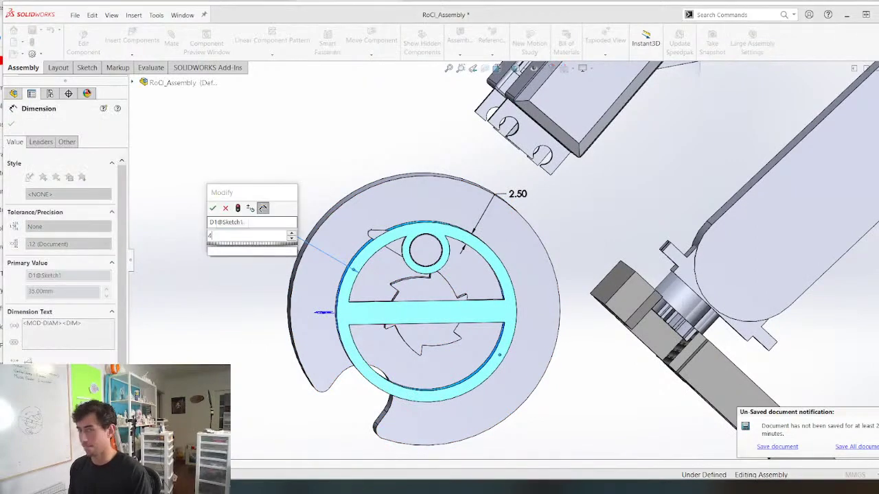
type("40")
key("Return")
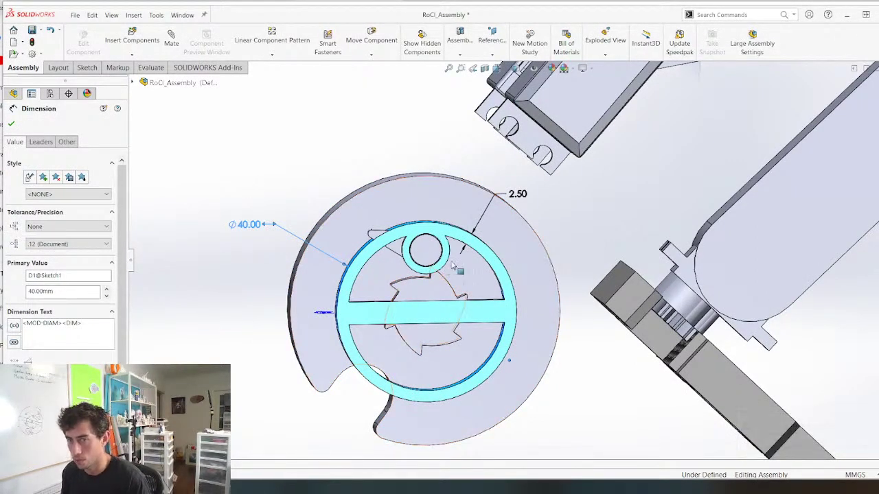
scroll(453, 265, "down", 2)
scroll(353, 210, "down", 3)
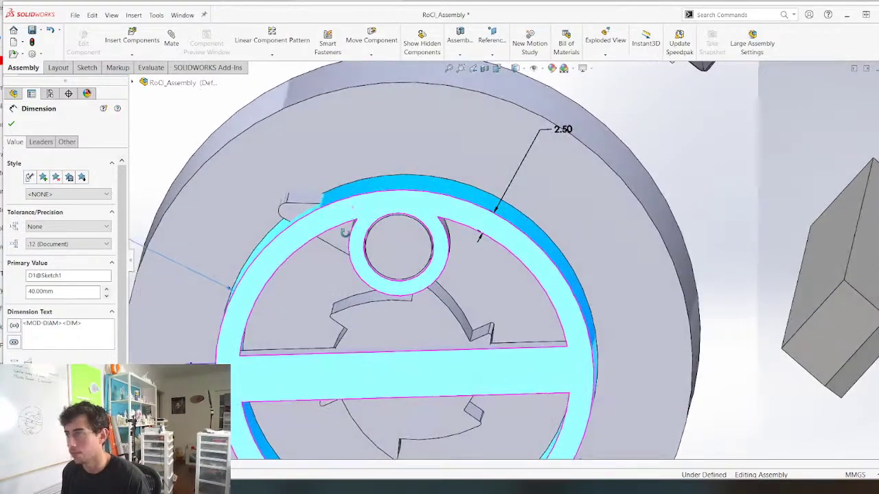
scroll(347, 226, "up", 1)
scroll(275, 244, "up", 3)
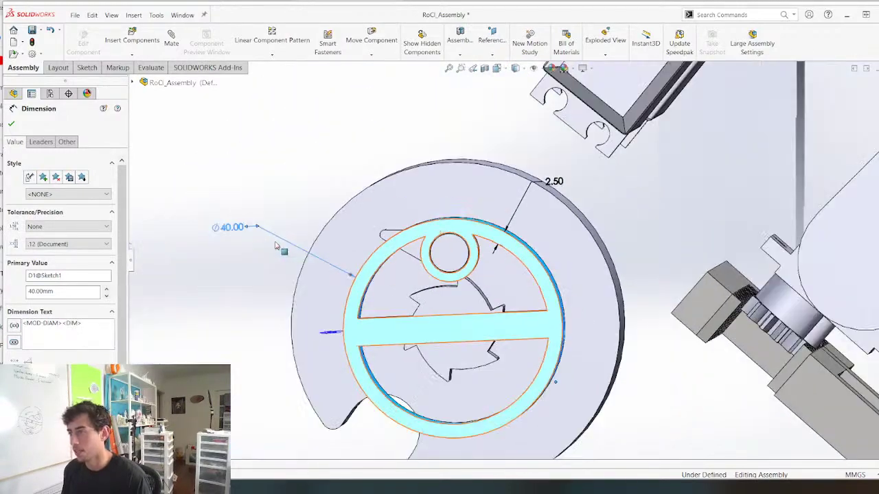
left_click(222, 249)
Swing the pawl down onto the ratchet teeth and rotate the attachment ring around the ratchet
middle_click_drag(267, 251, 412, 245)
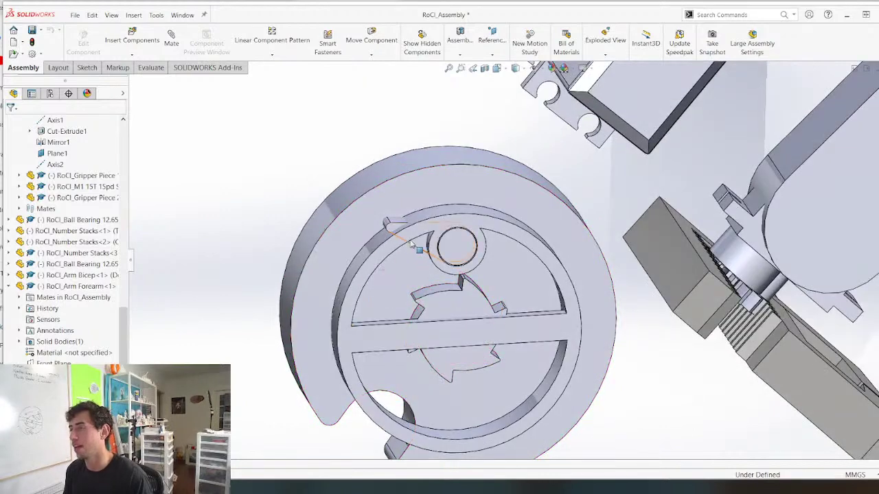
left_click_drag(422, 260, 429, 300)
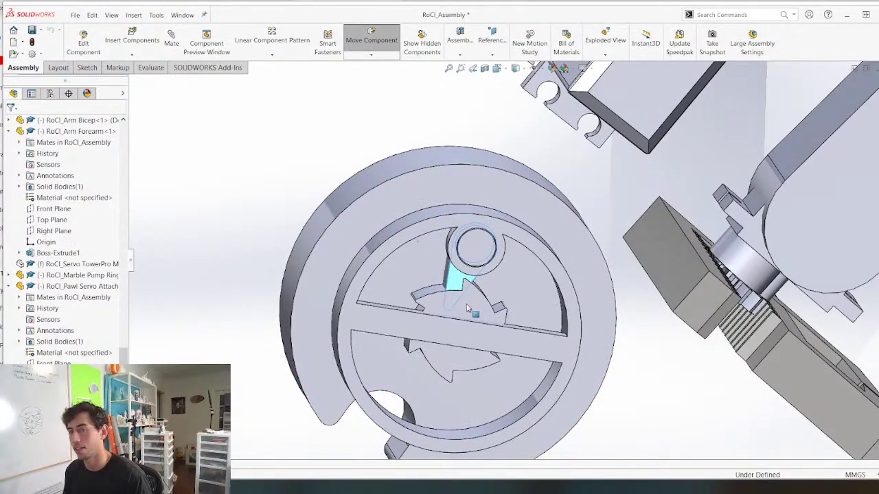
left_click_drag(406, 357, 330, 273)
Rotate the pawl servo attachment ring around the ratchet and swing the pawl toward a ratchet tooth
left_click(464, 303)
right_click(470, 303)
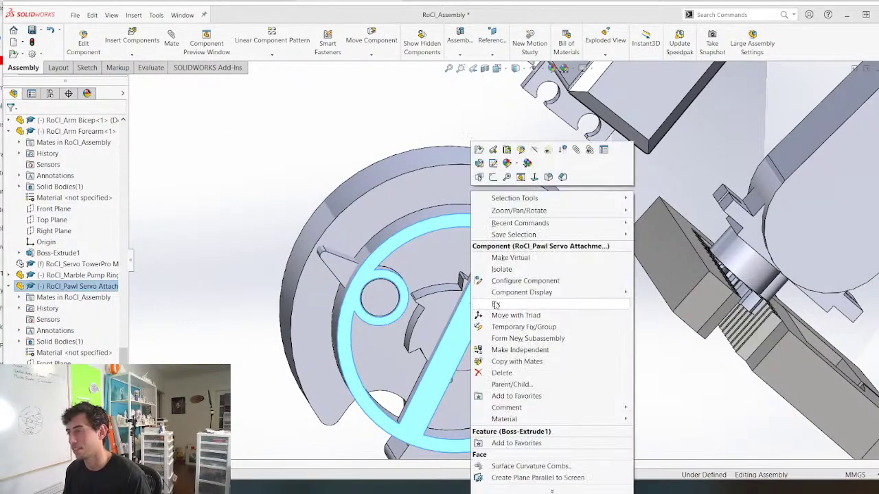
left_click(498, 307)
key("Escape")
left_click_drag(376, 266, 461, 288)
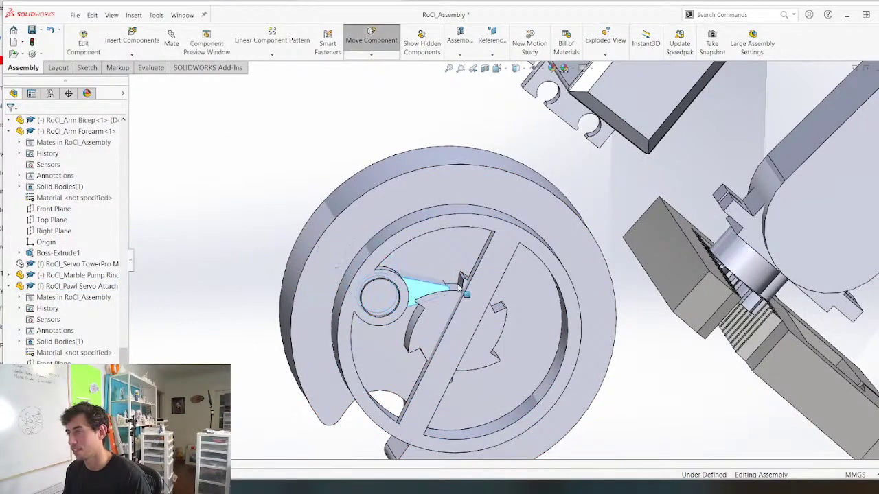
left_click_drag(379, 300, 364, 310)
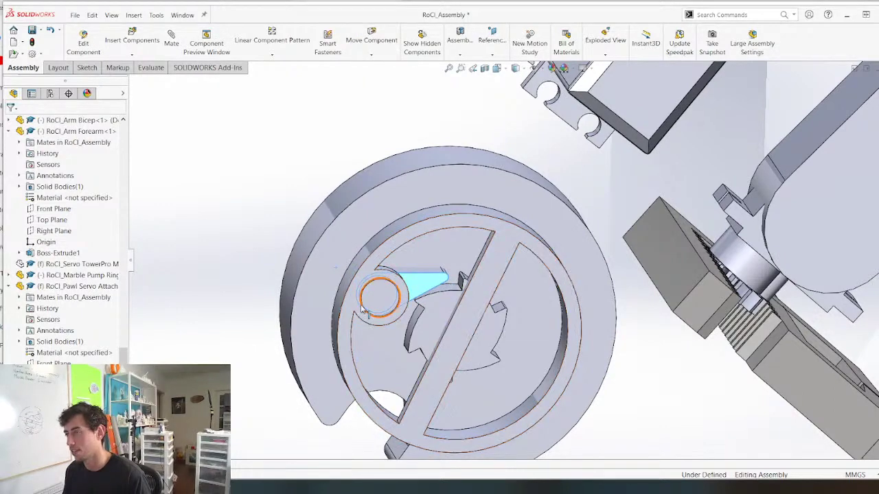
Swing the pawl down with its attachment ring so its tip seats in the notch behind the upper ratchet tooth
right_click(459, 327)
key("Escape")
key("Escape")
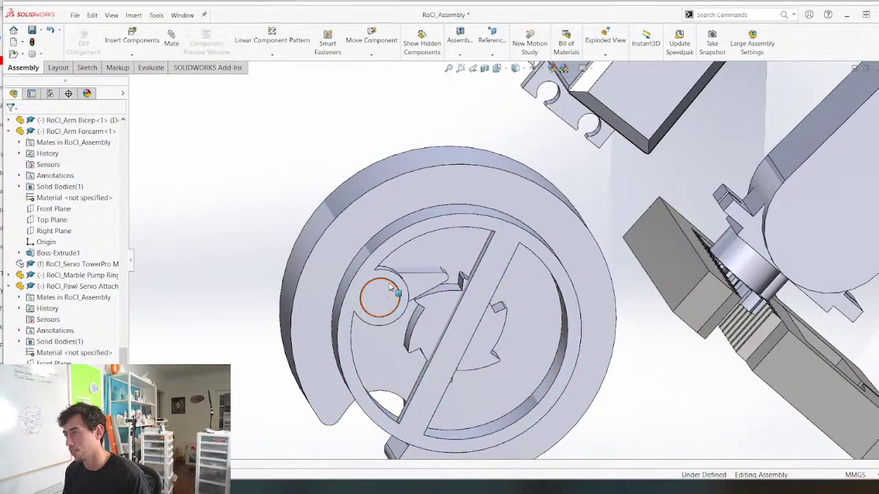
left_click(390, 288)
left_click_drag(390, 288, 446, 290)
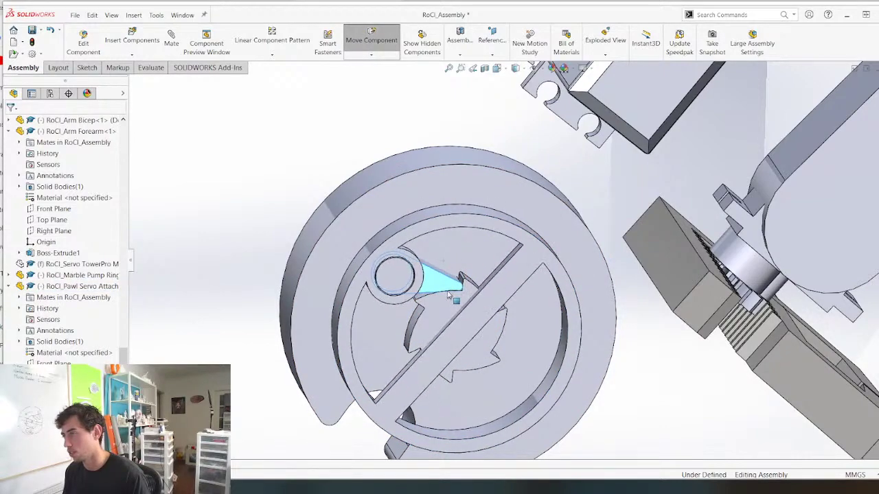
Rotate the attachment ring counter-clockwise so the pawl tip engages the next ratchet notch
scroll(324, 318, "up", 2)
middle_click_drag(323, 318, 323, 268)
scroll(322, 268, "up", 3)
scroll(519, 188, "down", 8)
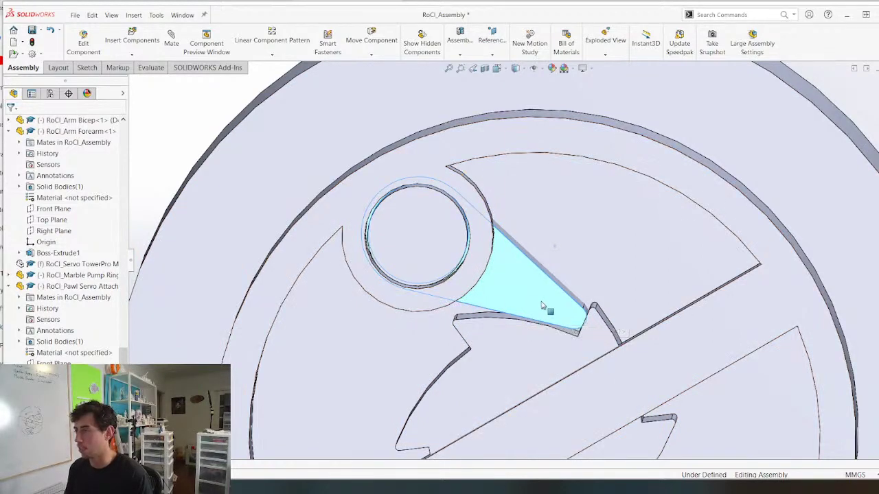
left_click_drag(542, 306, 420, 368)
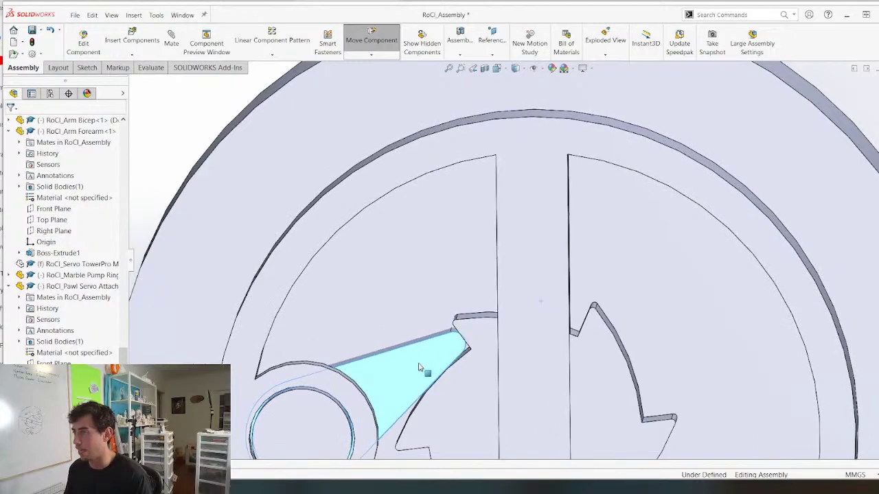
Examine the marble pump ring, ratchet and pawl from the front and back, including the clearance around the marble notch
scroll(352, 279, "up", 6)
left_click(341, 288)
scroll(427, 270, "up", 3)
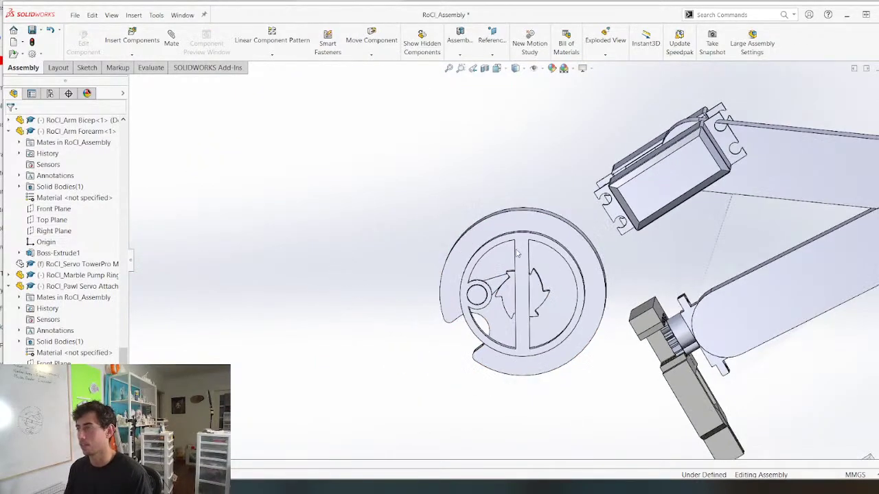
scroll(518, 251, "down", 5)
middle_click_drag(486, 293, 470, 309)
scroll(470, 309, "up", 6)
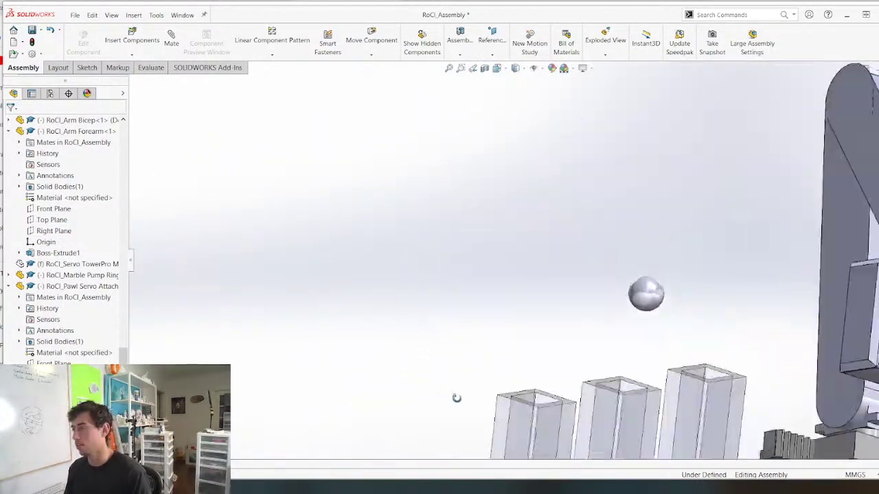
scroll(539, 276, "down", 5)
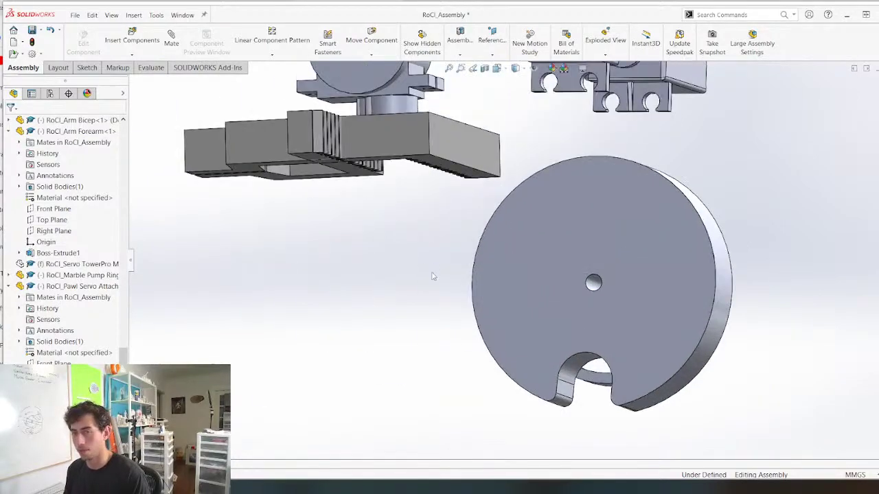
scroll(408, 258, "up", 4)
scroll(546, 274, "down", 5)
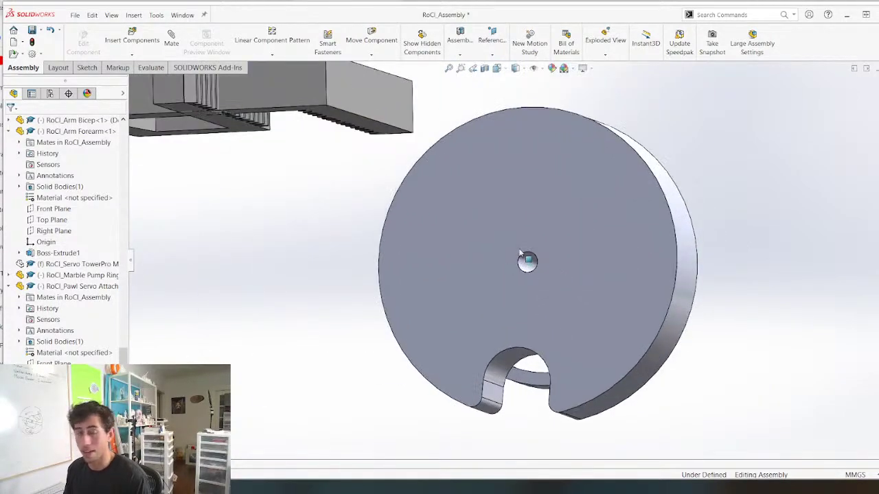
middle_click_drag(519, 256, 322, 302)
scroll(267, 282, "up", 3)
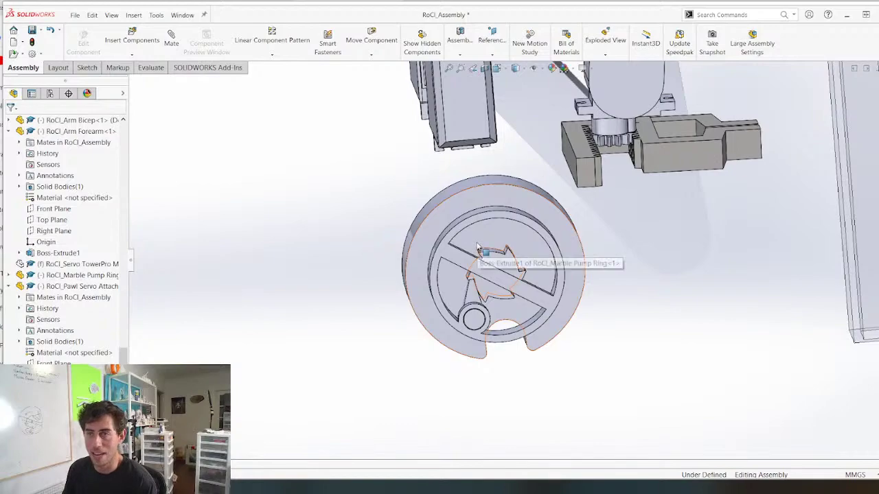
middle_click_drag(477, 247, 504, 267)
scroll(437, 328, "down", 4)
middle_click_drag(439, 323, 421, 336)
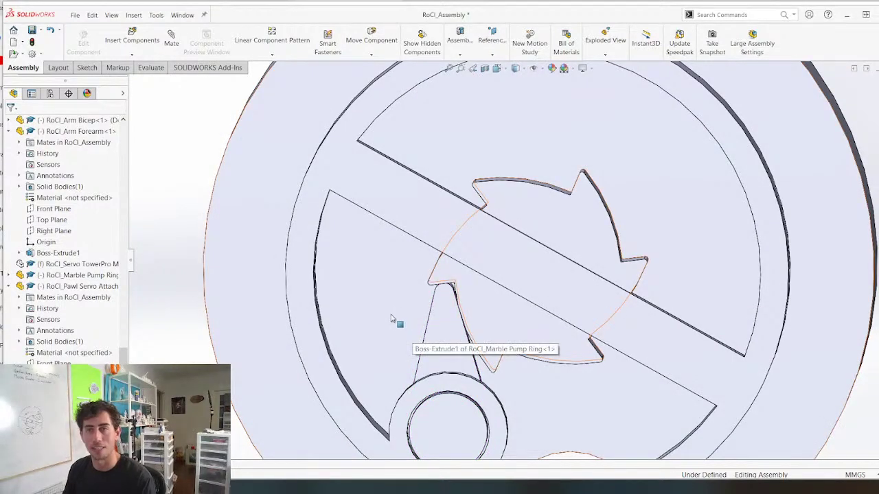
scroll(392, 319, "up", 5)
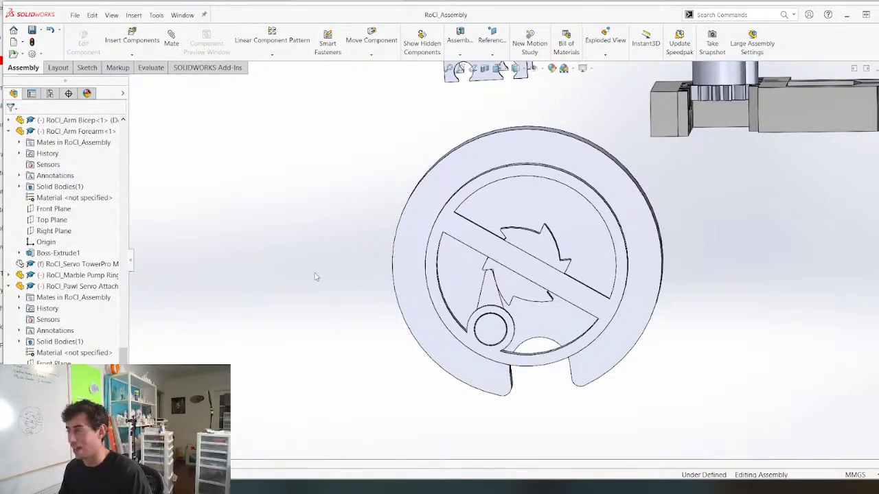
scroll(426, 372, "up", 2)
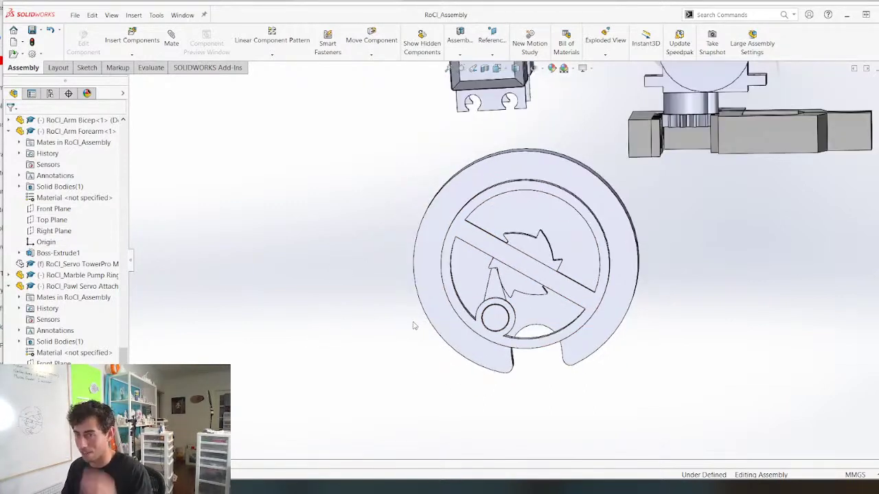
scroll(414, 326, "up", 1)
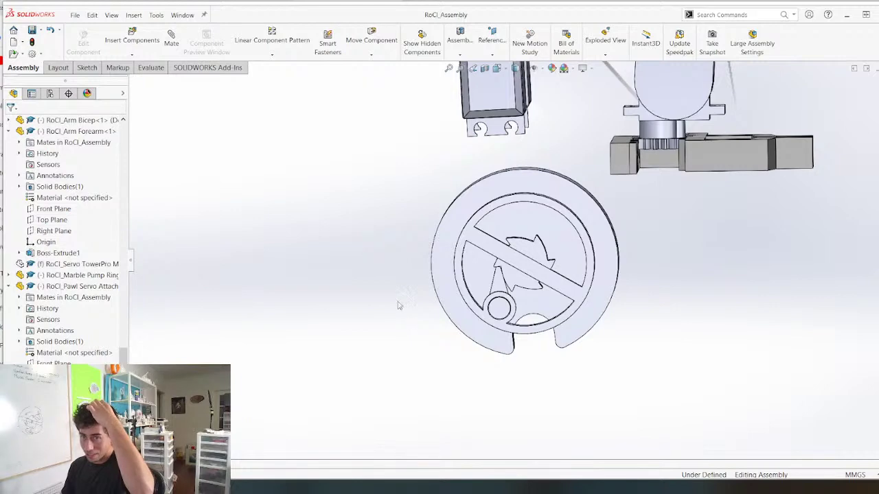
Rotate the marble pump ring slightly and set its outer diameter to 65 mm from within the assembly
middle_click_drag(383, 338, 427, 310)
left_click_drag(475, 332, 412, 288)
left_click(446, 261)
middle_click_drag(446, 261, 443, 237)
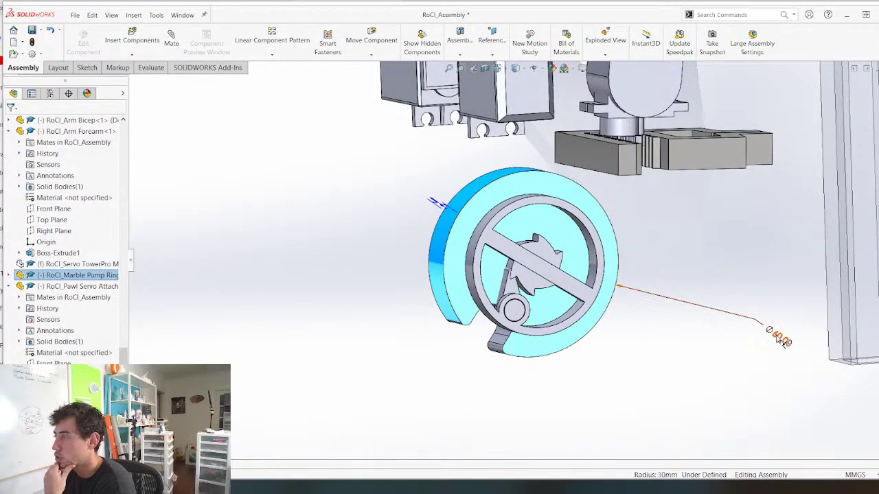
double_click(778, 336)
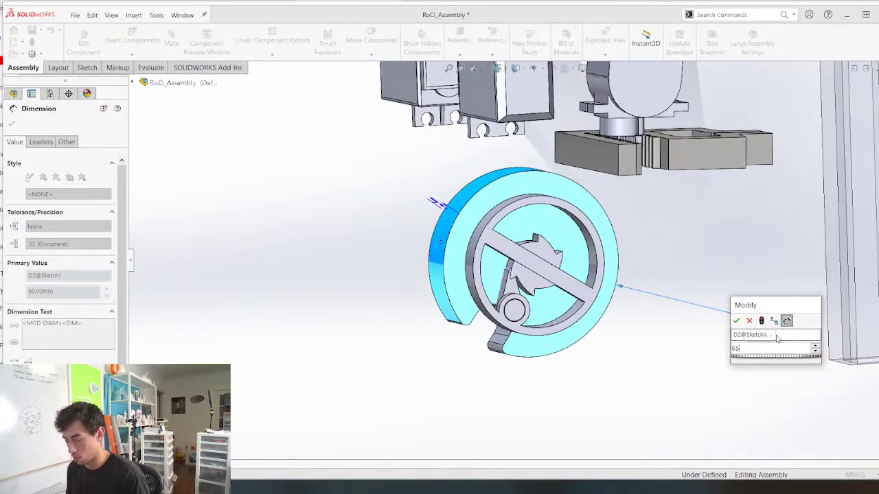
type("65")
key("Return")
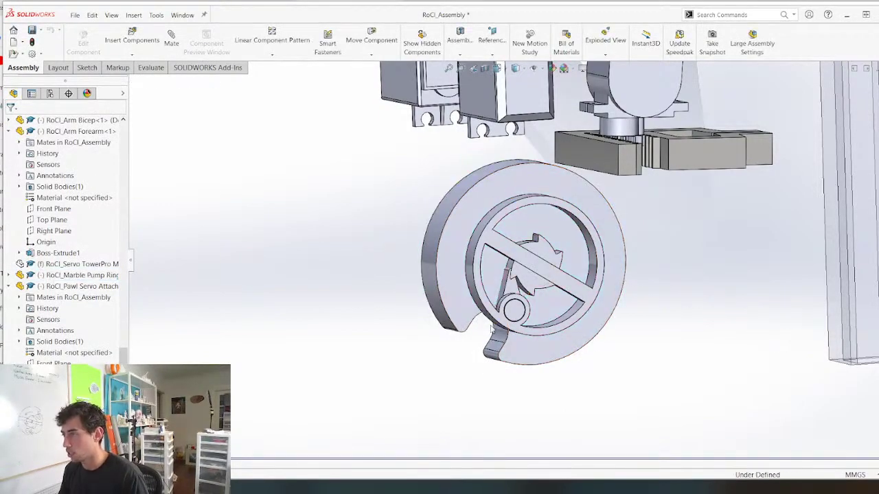
Inspect the resized marble pump ring from both sides, checking its notch against the pawl pivot and its position beside the marble tubes
middle_click_drag(492, 330, 453, 270)
left_click(453, 270)
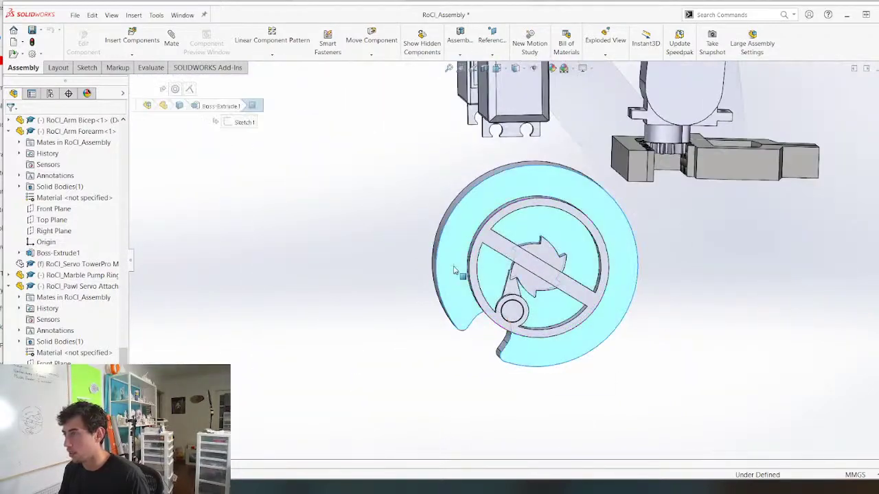
scroll(528, 326, "down", 5)
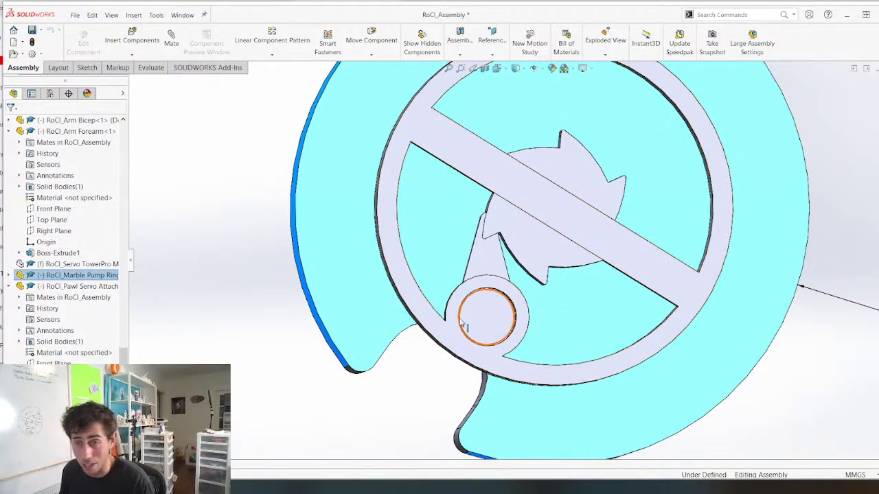
scroll(457, 326, "up", 3)
middle_click_drag(450, 339, 621, 362)
scroll(621, 362, "up", 8)
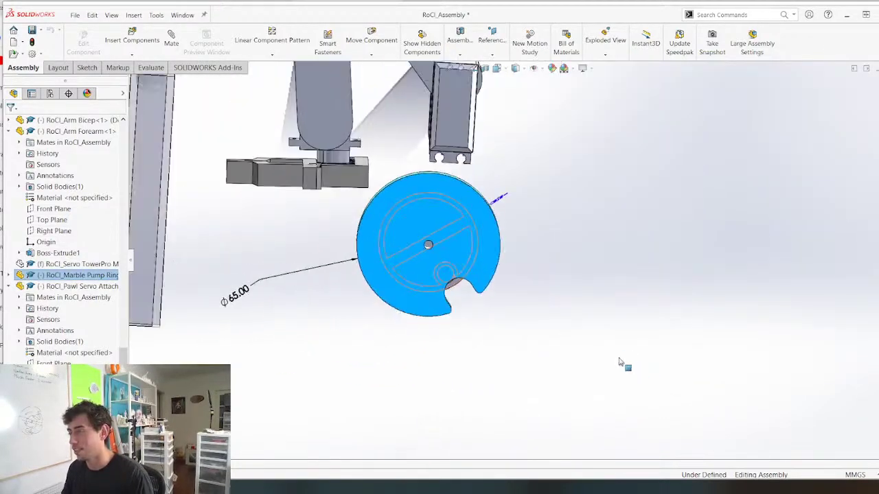
scroll(427, 176, "down", 3)
left_click(373, 299)
scroll(377, 307, "up", 4)
middle_click_drag(395, 291, 409, 260)
scroll(450, 302, "down", 3)
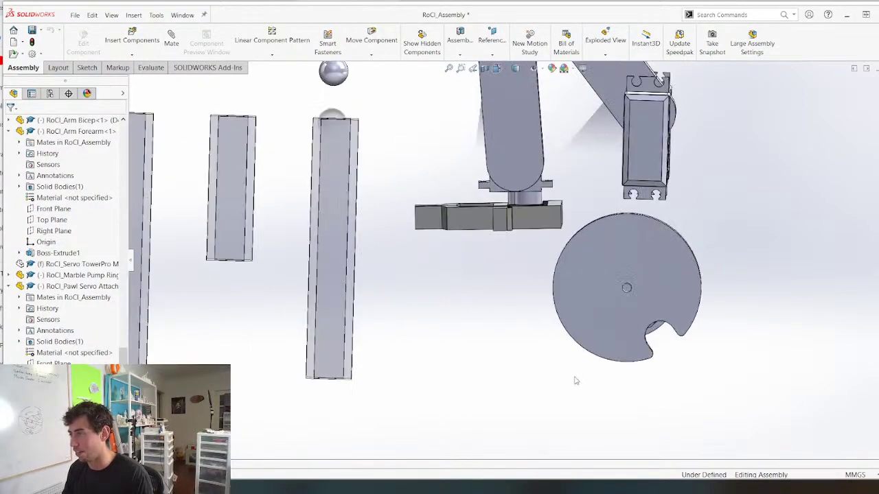
middle_click_drag(546, 381, 617, 310)
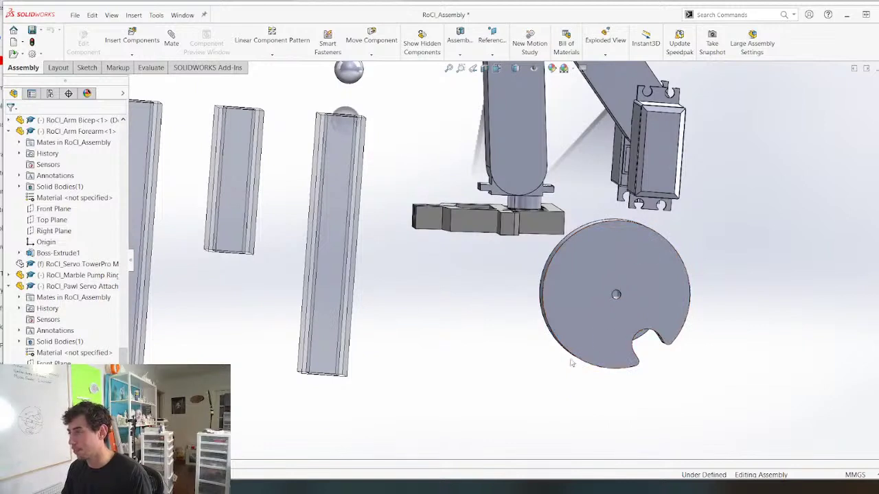
Rotate the marble pump ring so its marble notch faces sideways, away from the marble tubes
left_click_drag(642, 299, 652, 288)
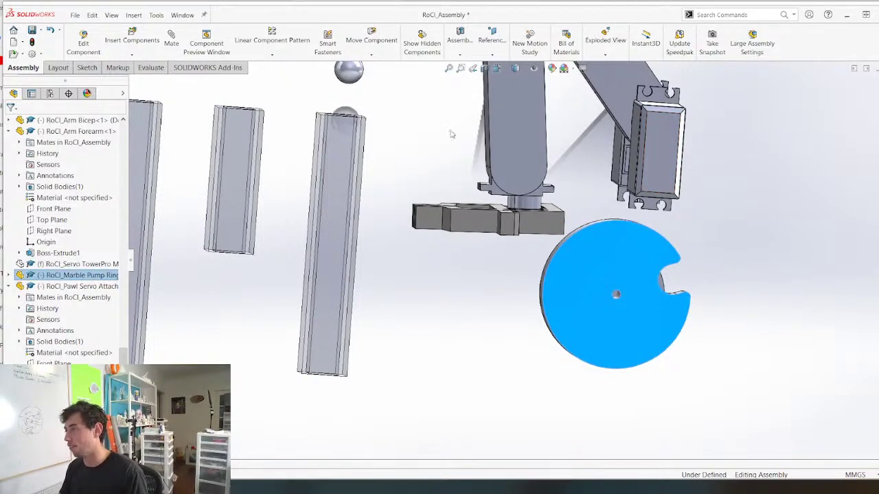
scroll(635, 315, "up", 5)
mouse_move(472, 296)
middle_mouse_down()
mouse_move(461, 332)
mouse_move(473, 287)
middle_mouse_up()
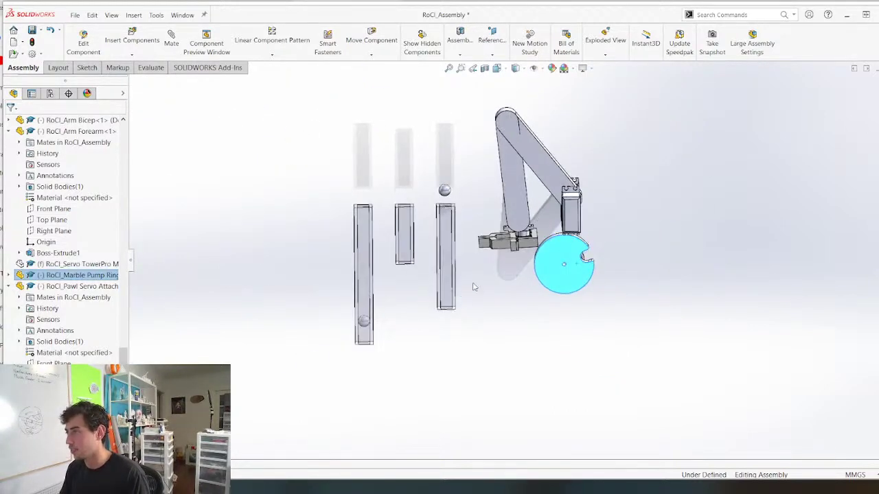
scroll(572, 252, "down", 3)
mouse_move(563, 312)
middle_mouse_down()
mouse_move(564, 289)
mouse_move(466, 316)
mouse_move(498, 312)
middle_mouse_up()
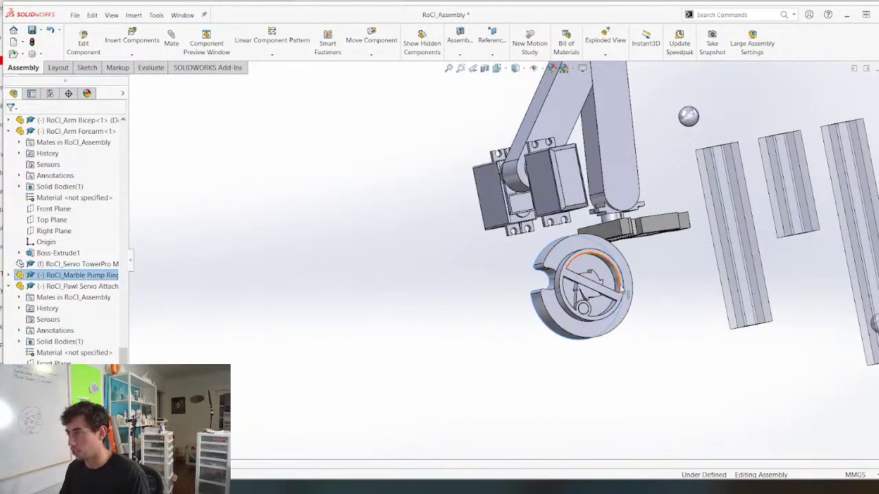
Show the hidden pump servo, float it, and move it with the pump ring down away from the arm
key("shift+Tab")
left_click(636, 315)
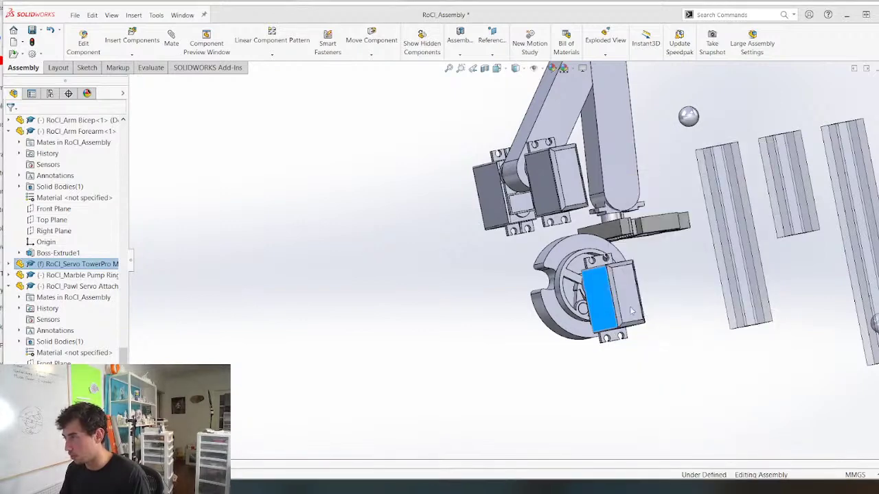
left_click_drag(622, 299, 620, 379)
scroll(619, 378, "up", 3)
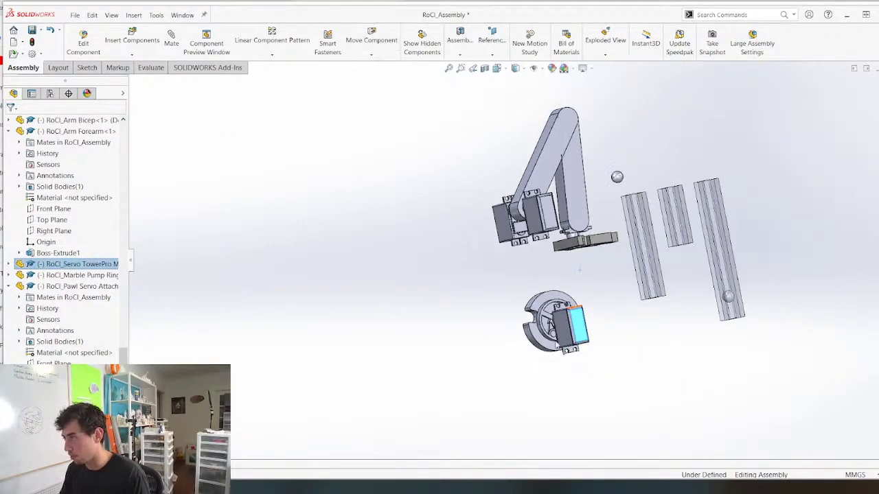
Reposition the marble pump assembly below the gripper, closer to the marble tubes
middle_click_drag(583, 352, 721, 332)
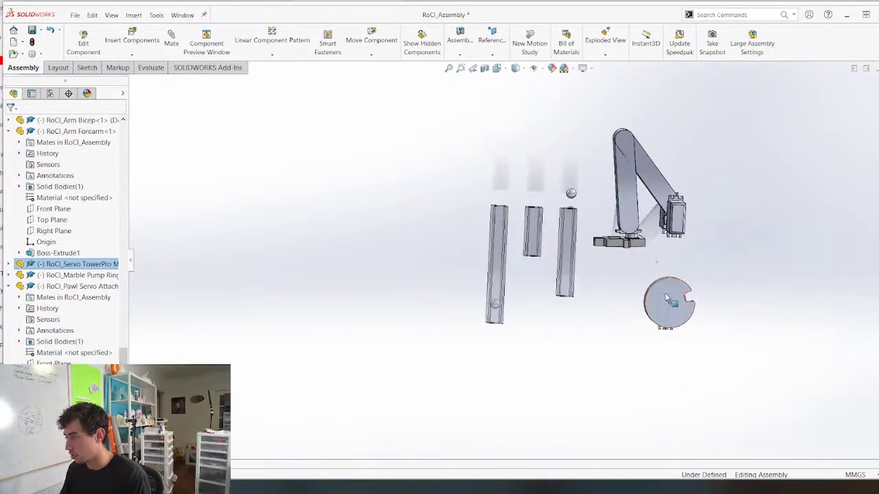
left_click_drag(662, 308, 624, 330)
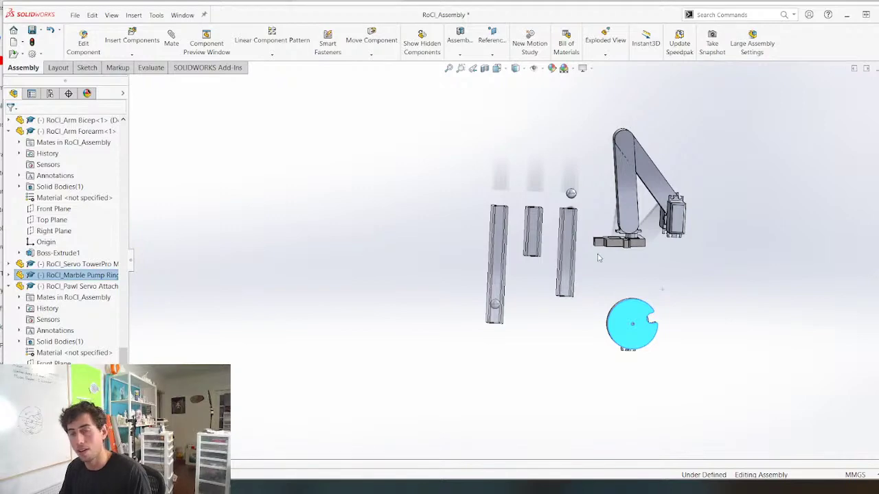
scroll(638, 275, "up", 3)
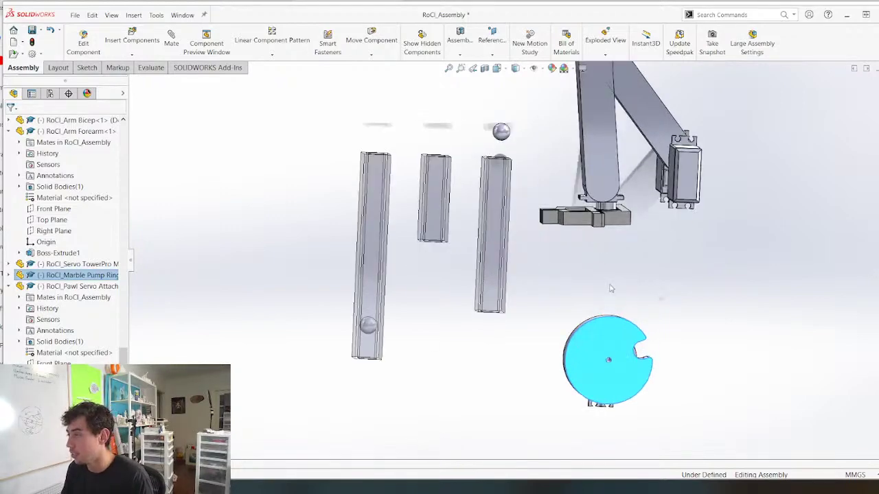
scroll(600, 302, "down", 3)
scroll(591, 309, "up", 2)
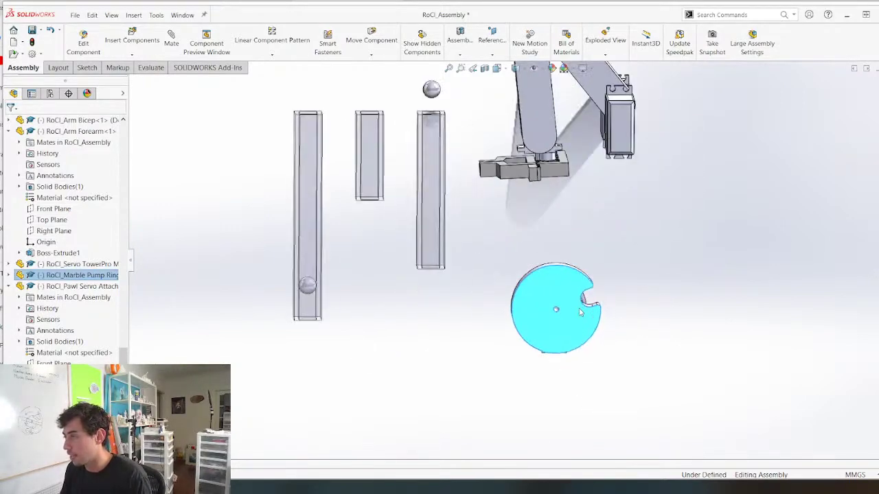
left_click_drag(573, 304, 567, 313)
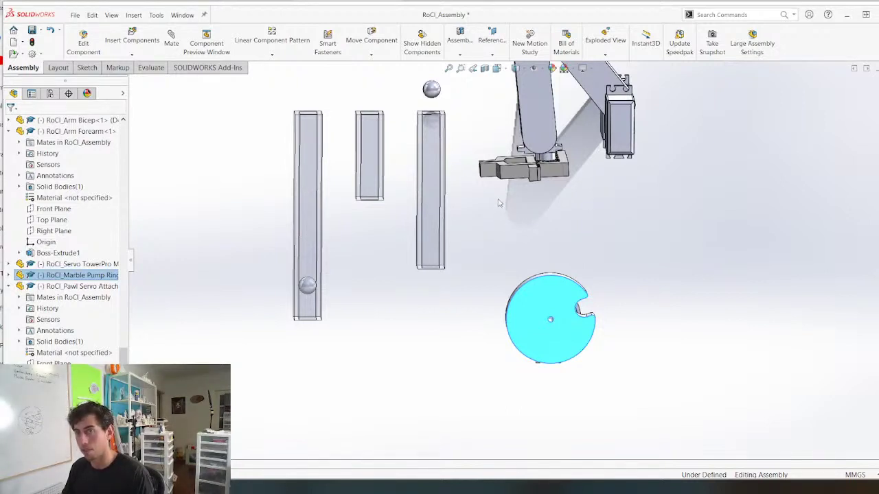
Shift the arm's forearm slightly lower beside the marble tubes and save the assembly
left_click(74, 16)
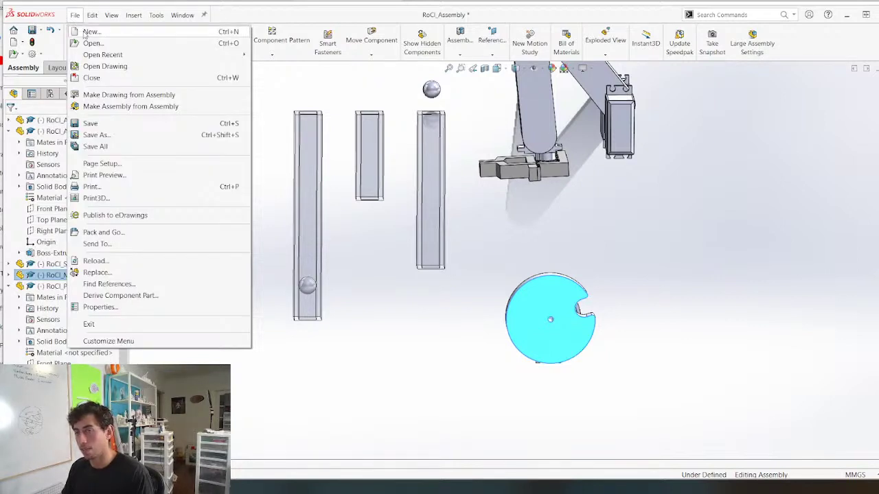
left_click(499, 255)
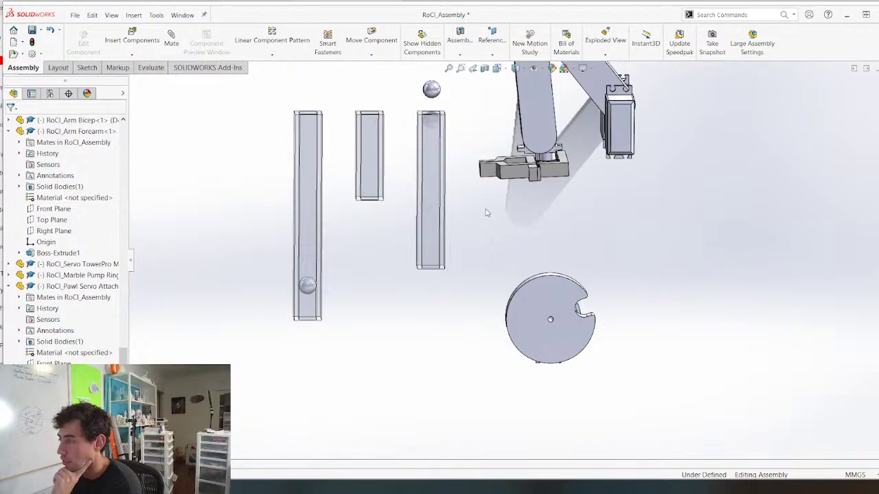
scroll(487, 210, "up", 3)
scroll(517, 184, "down", 2)
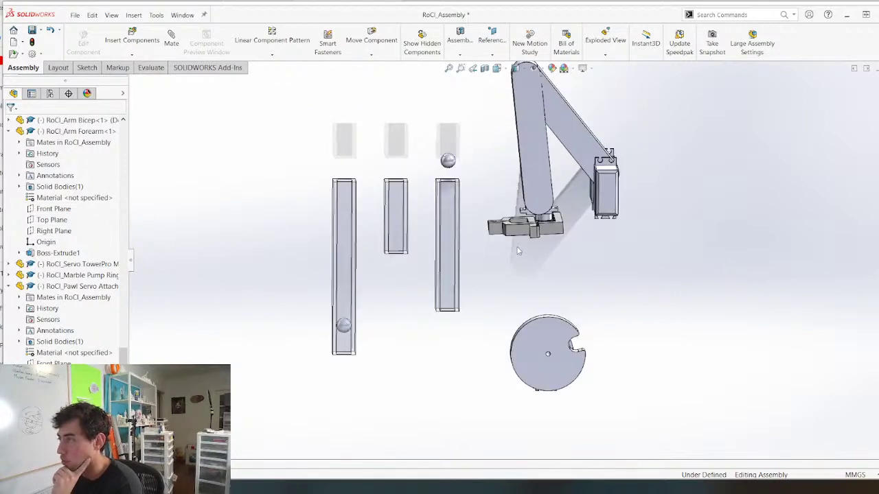
scroll(519, 249, "down", 3)
left_click_drag(540, 182, 533, 208)
scroll(517, 255, "up", 4)
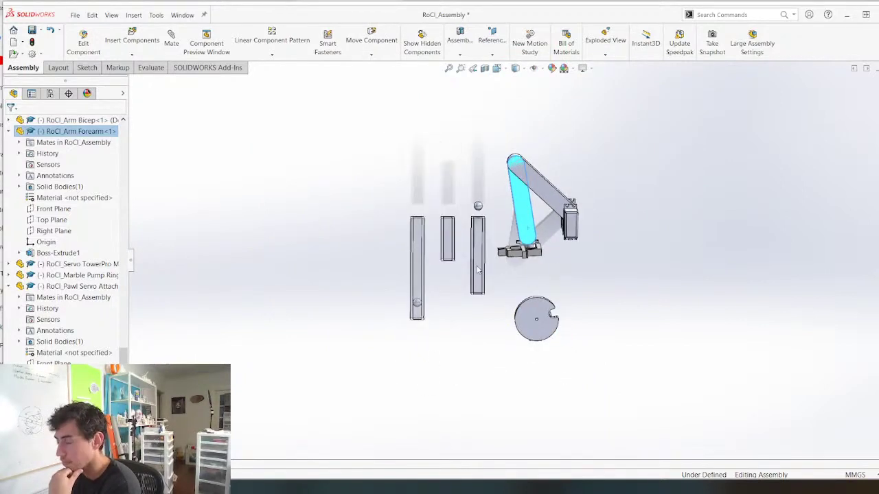
scroll(512, 350, "down", 4)
middle_click_drag(513, 328, 510, 339)
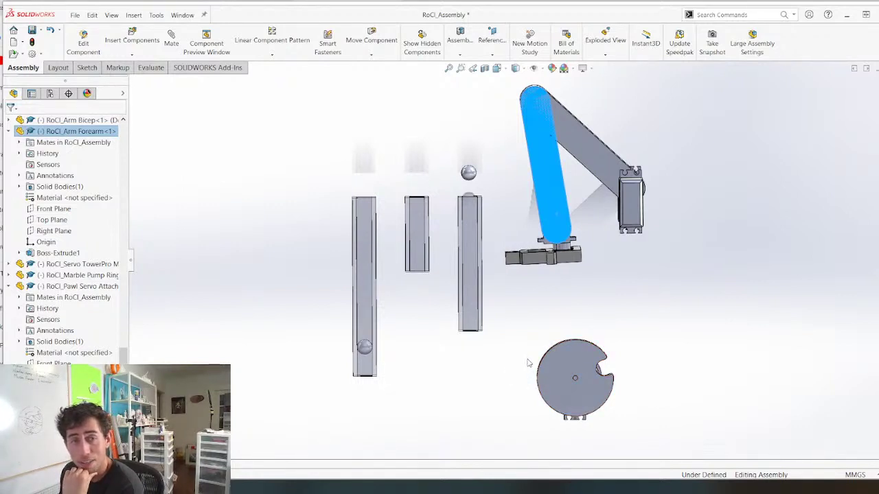
middle_click_drag(443, 374, 419, 375)
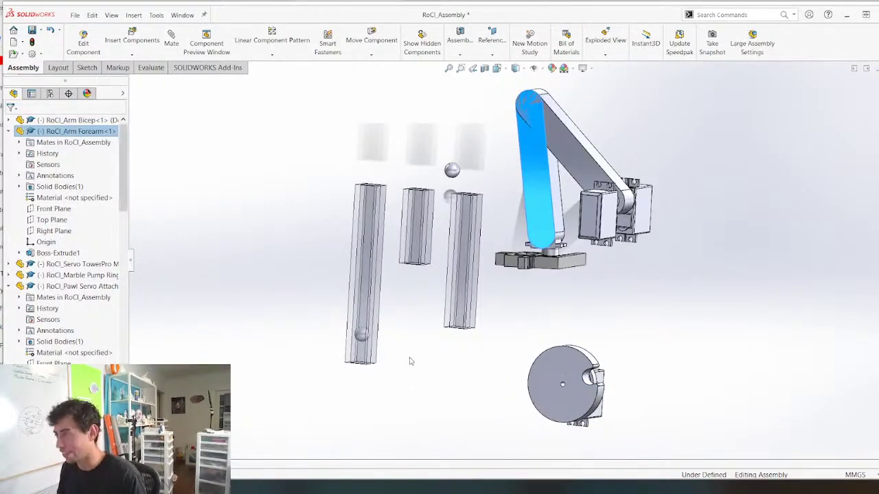
key("ctrl+s")
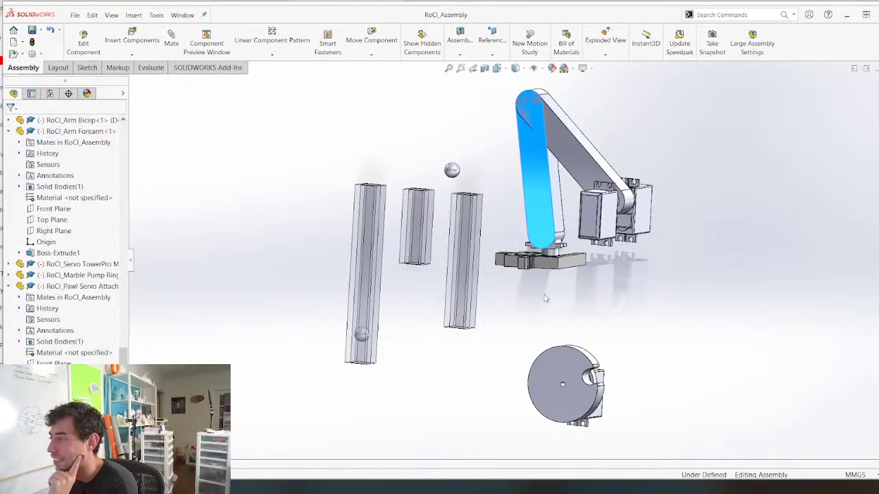
Create a new part document and start a sketch on the Front Plane
scroll(547, 292, "up", 3)
middle_click_drag(547, 292, 597, 272)
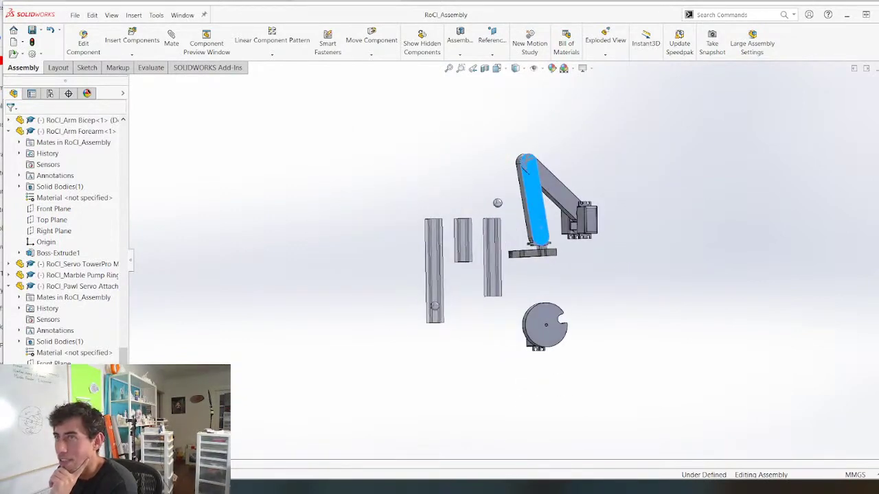
left_click(92, 16)
mouse_move(75, 15)
left_click(87, 31)
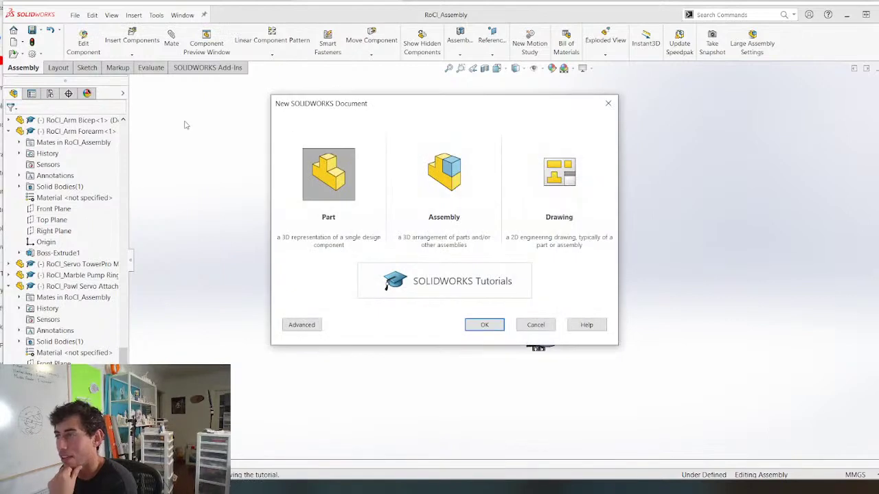
key("Return")
left_click(64, 177)
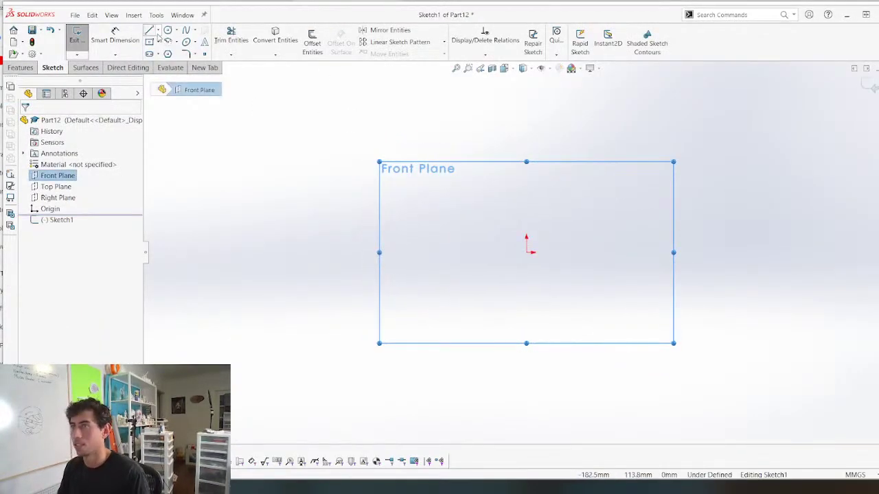
Sketch a steep line about 23 mm long from the origin, continued by a tangent arc of about 24 mm radius curving left
left_click(149, 32)
key("l")
left_click(527, 251)
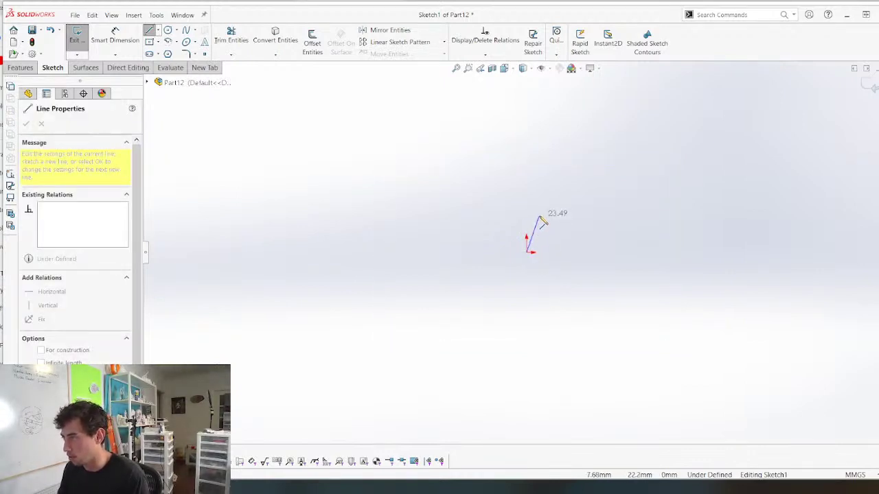
left_click(541, 219)
key("a")
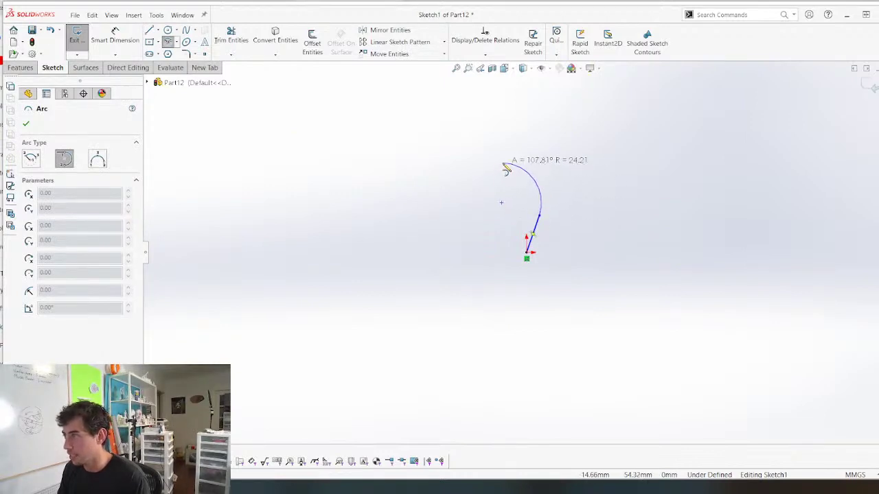
left_click(502, 163)
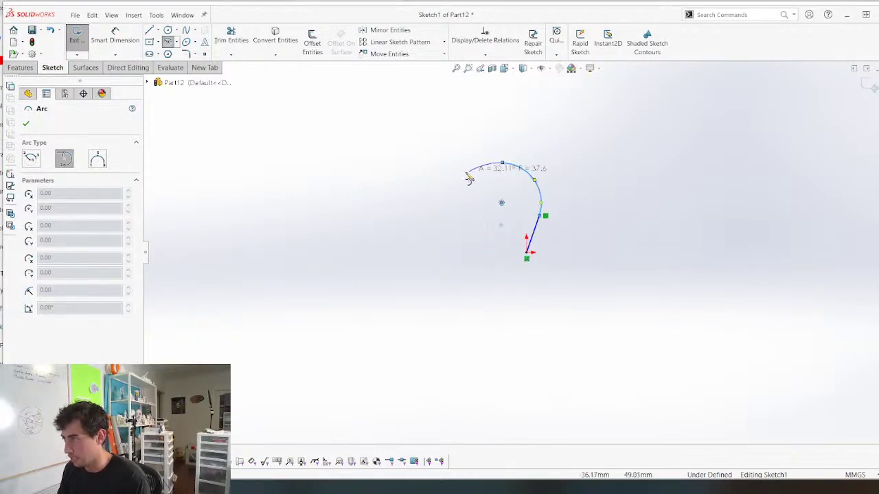
Continue the curve leftward with a long shallow tangent arc and a short upturned arc, ending in a vertical line about 30 mm long
left_click(311, 130)
scroll(313, 131, "up", 4)
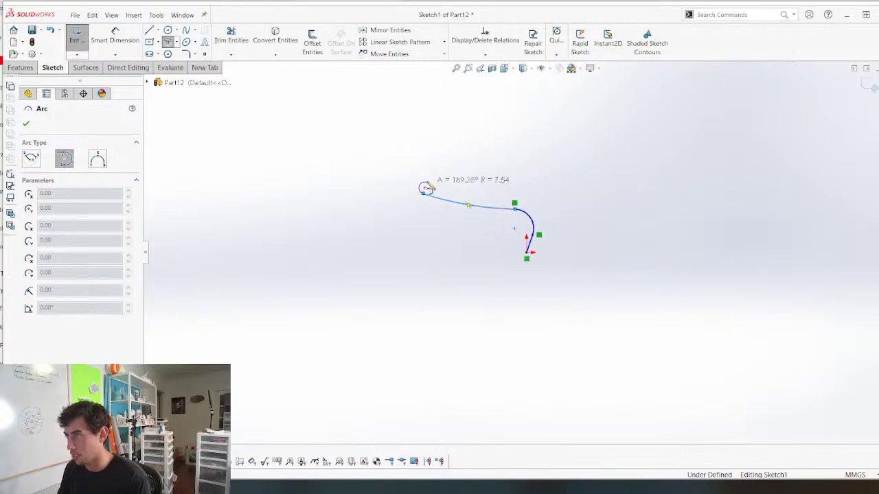
left_click(403, 163)
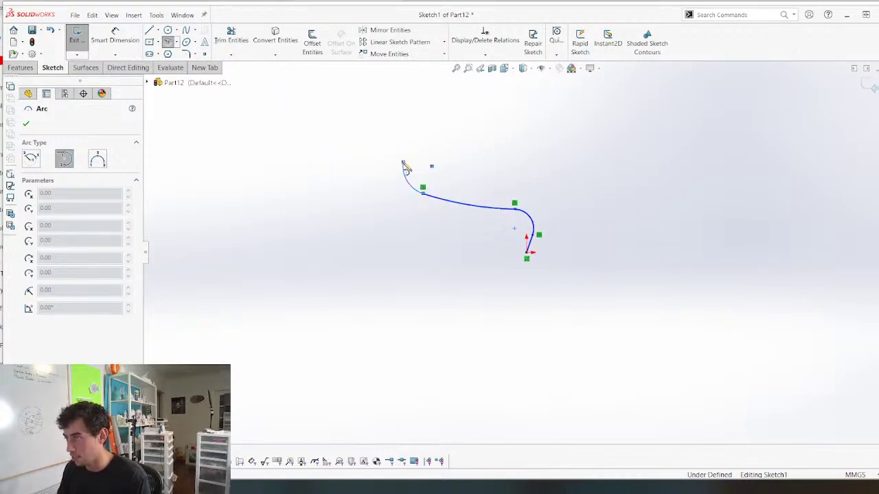
key("Escape")
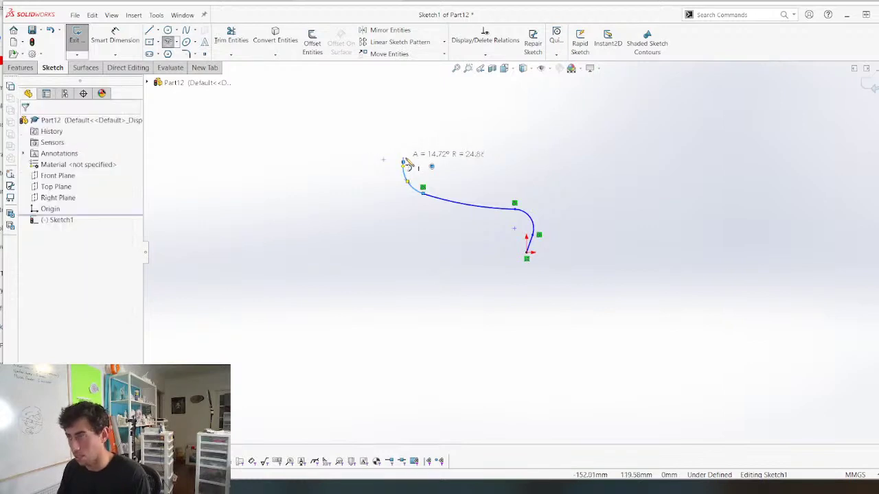
key("l")
left_click(403, 138)
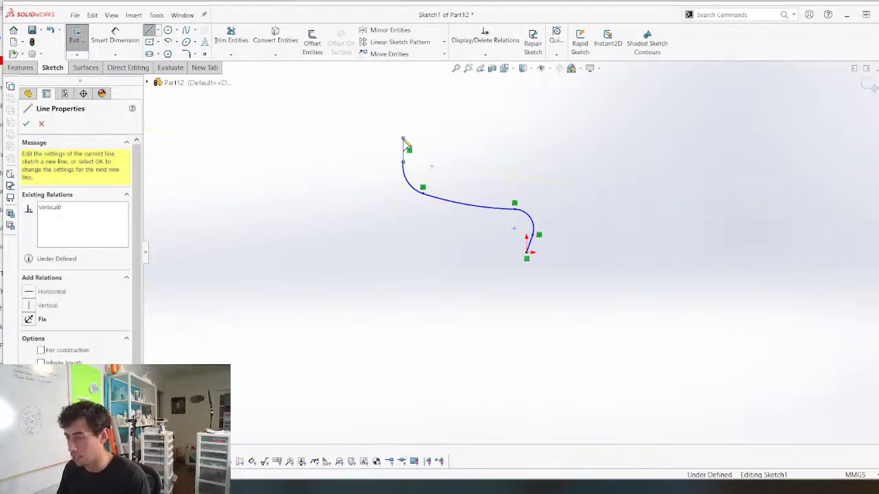
key("Escape")
Dimension the vertical end line at 12.65 mm and exit the sketch
scroll(404, 158, "down", 3)
key("d")
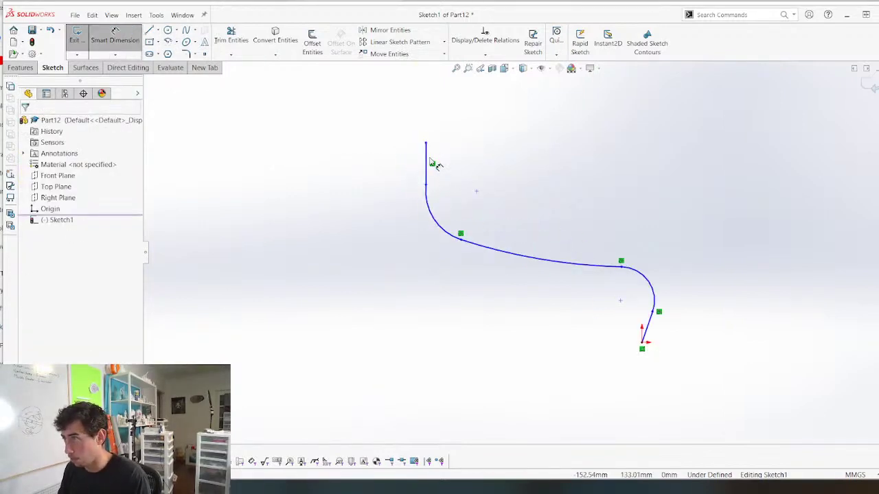
left_click(426, 162)
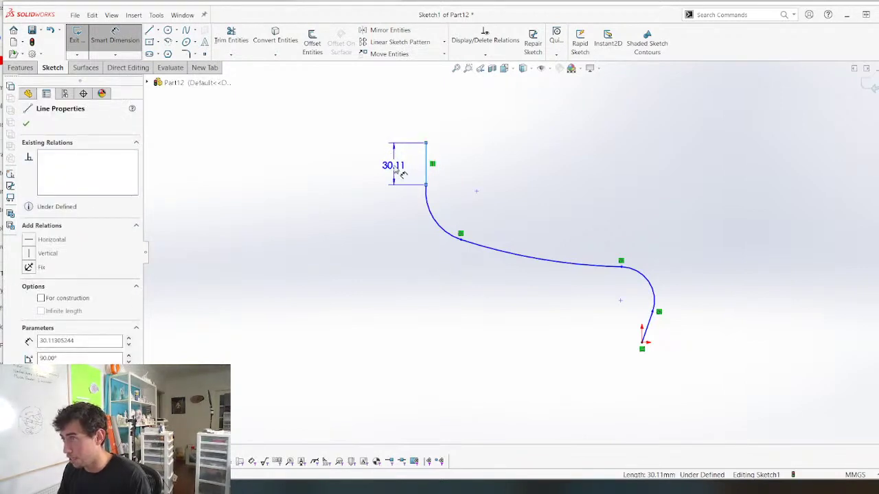
left_click(402, 174)
type("12")
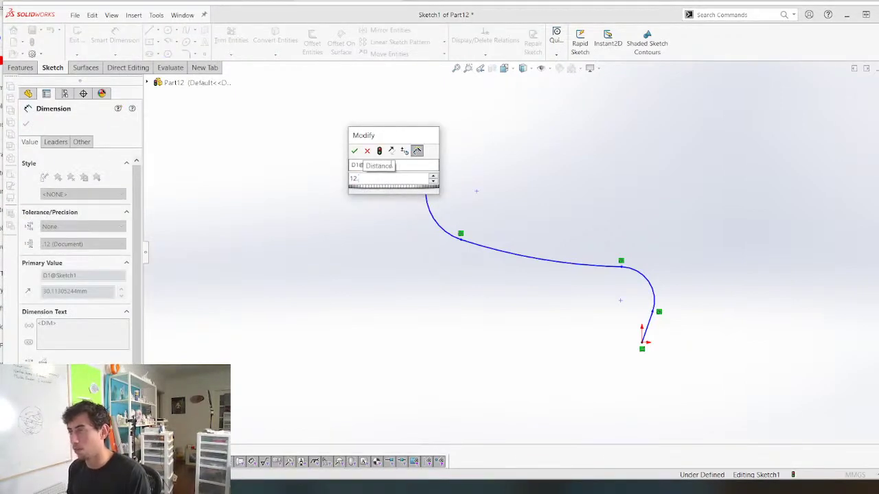
type(".65")
key("Return")
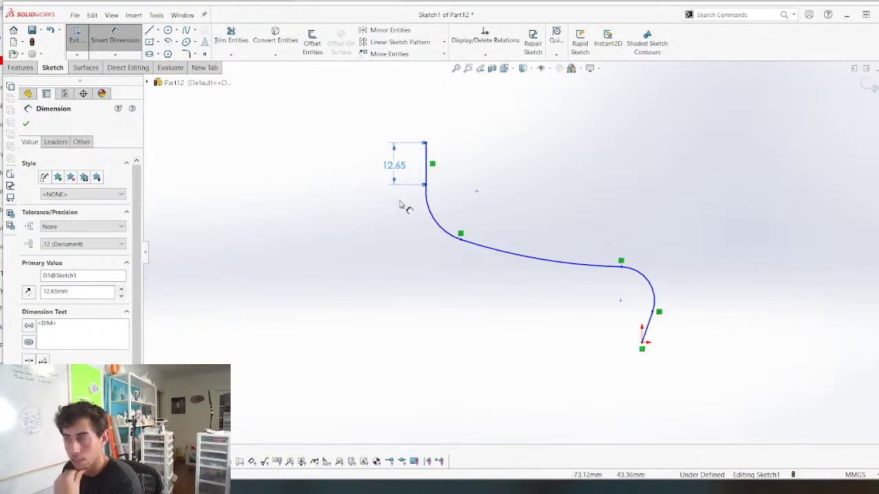
key("Escape")
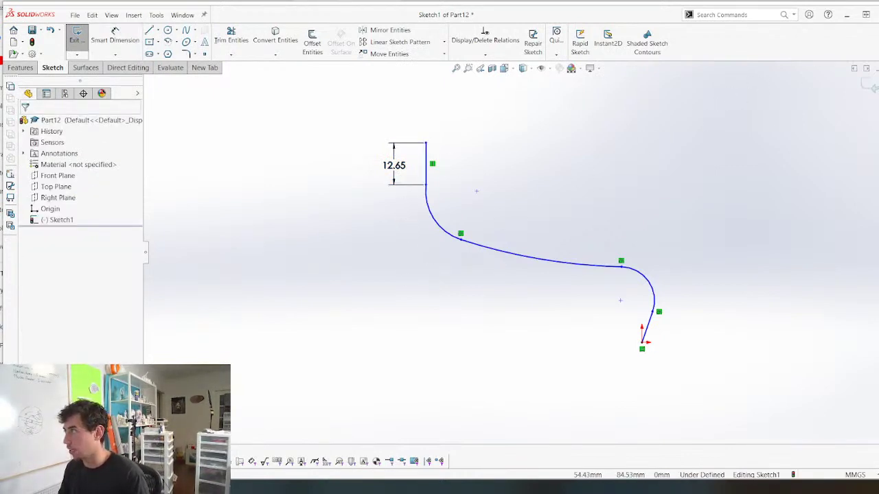
left_click(869, 86)
key("ctrl+s")
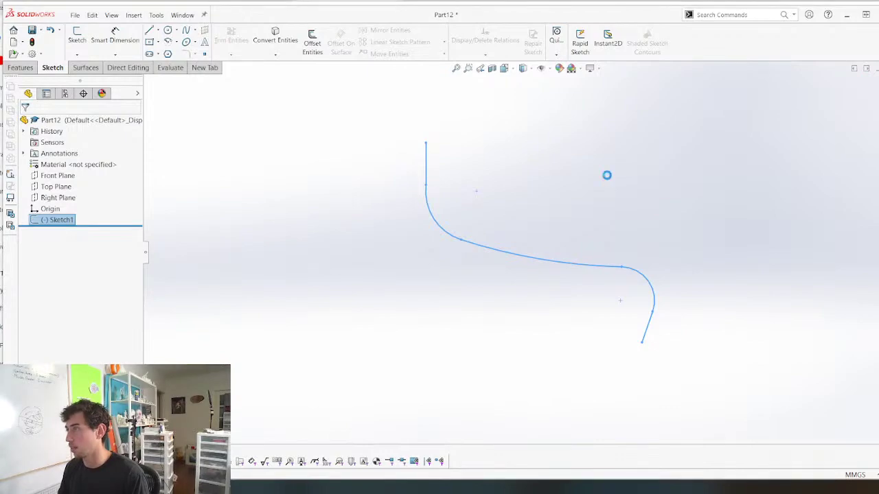
left_click(518, 263)
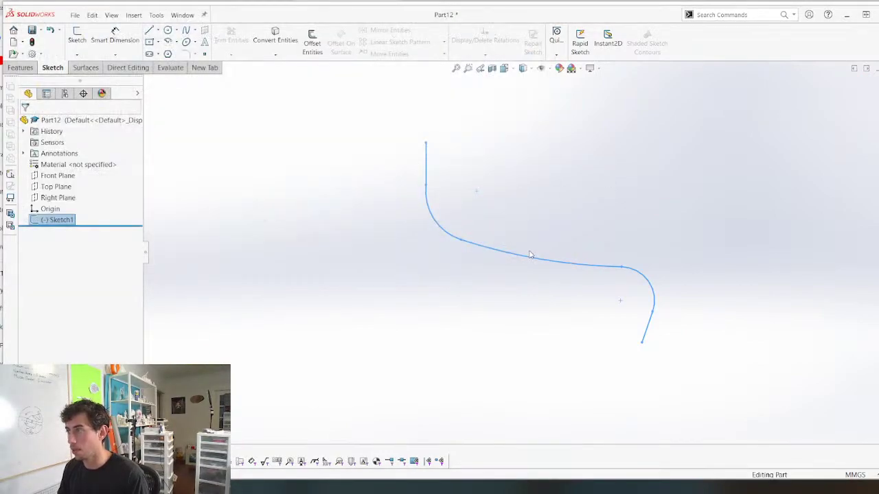
Switch to the robot clock assembly, move the gripper to a new arm pose above the pump ring, and inspect the space between them
key("ctrl+Tab")
scroll(529, 241, "down", 4)
middle_click_drag(521, 276, 497, 349)
left_click_drag(516, 283, 554, 324)
middle_click_drag(555, 324, 509, 295)
scroll(526, 330, "down", 4)
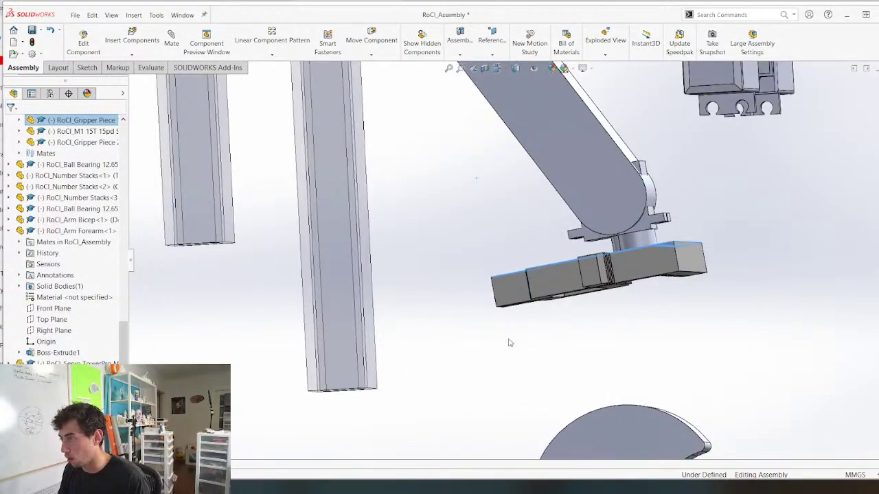
scroll(514, 328, "down", 4)
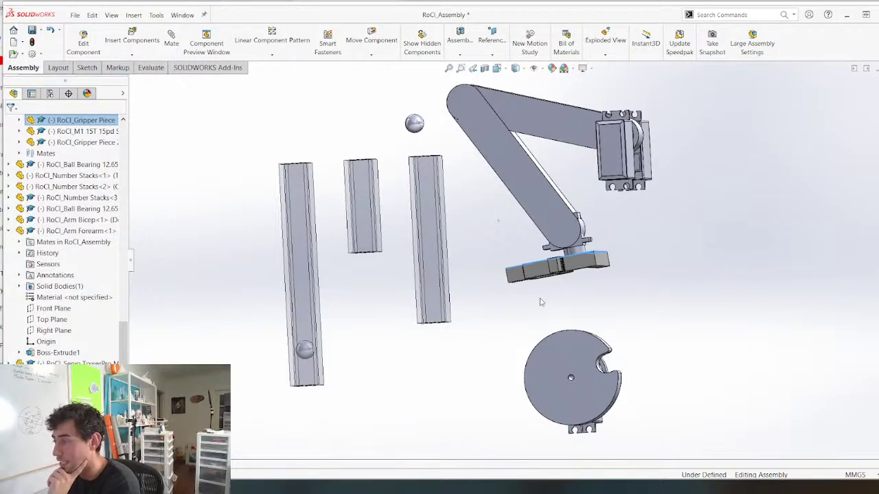
middle_click_drag(542, 302, 543, 338)
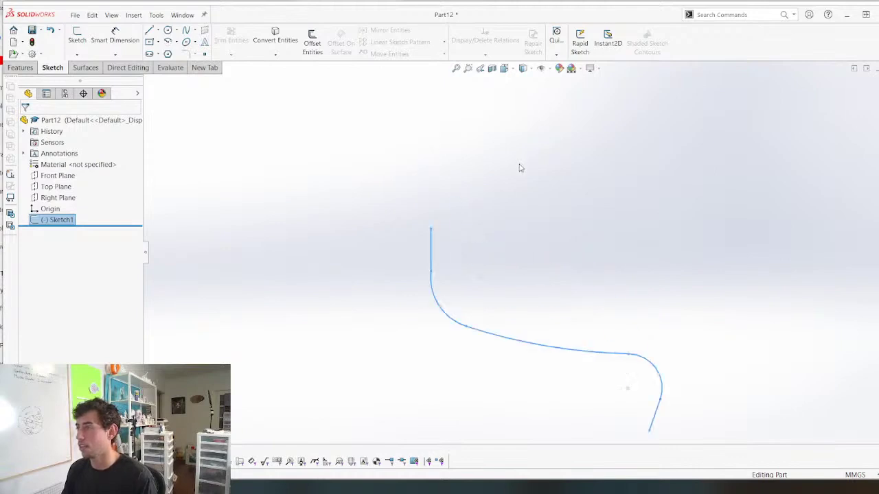
In the new part's sketch, draw a gently sloping line about 32 mm long above the curve, ending in an upturned tangent arc of about 7.7 mm radius
left_click(149, 30)
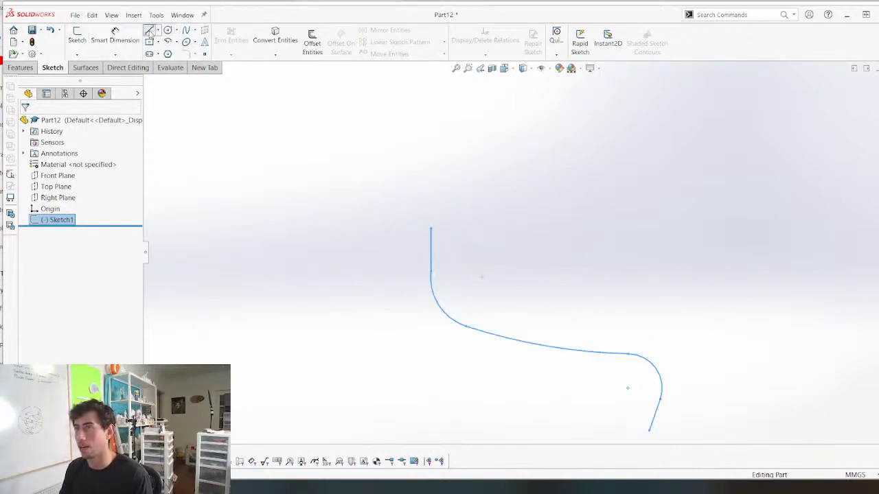
left_click(458, 228)
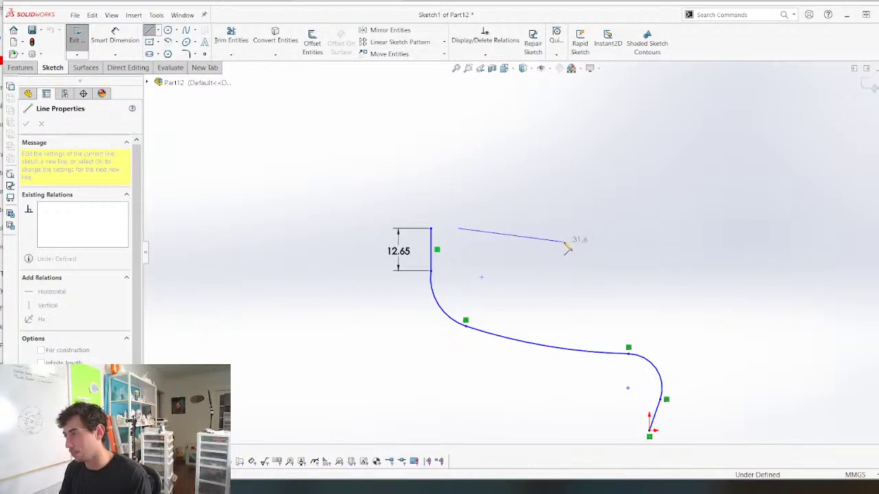
left_click(564, 242)
key("a")
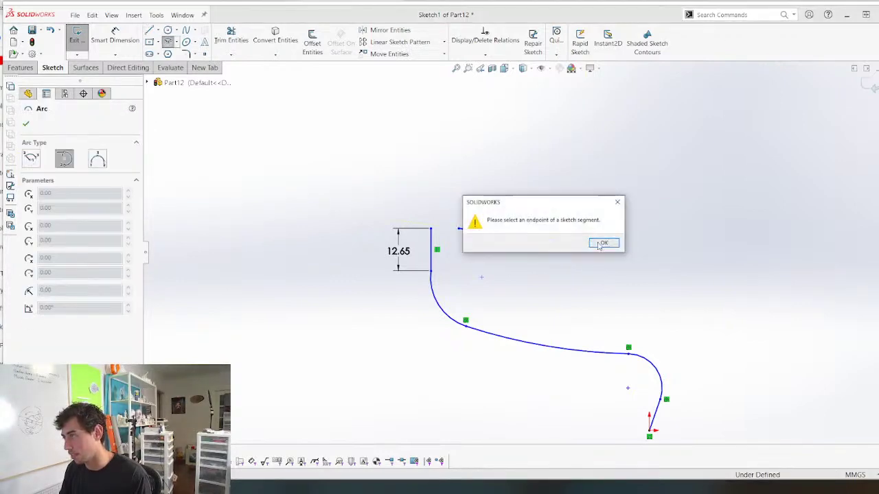
left_click(602, 244)
left_click(565, 243)
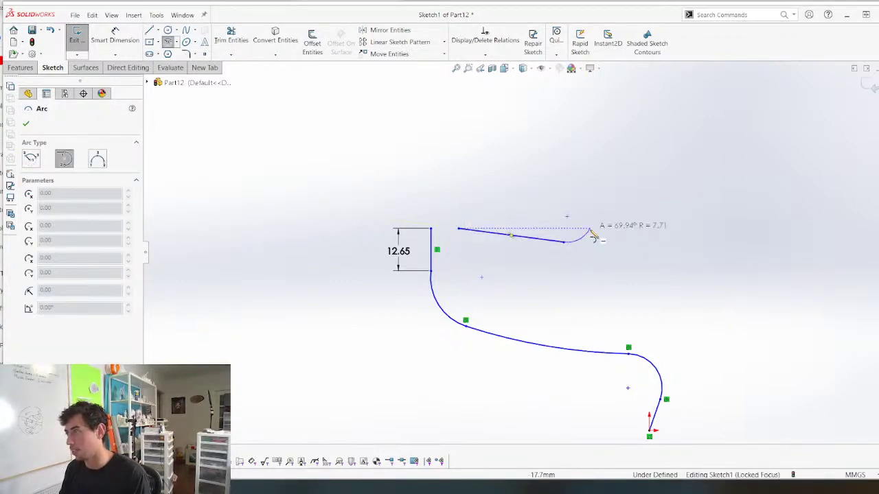
left_click(588, 228)
key("Escape")
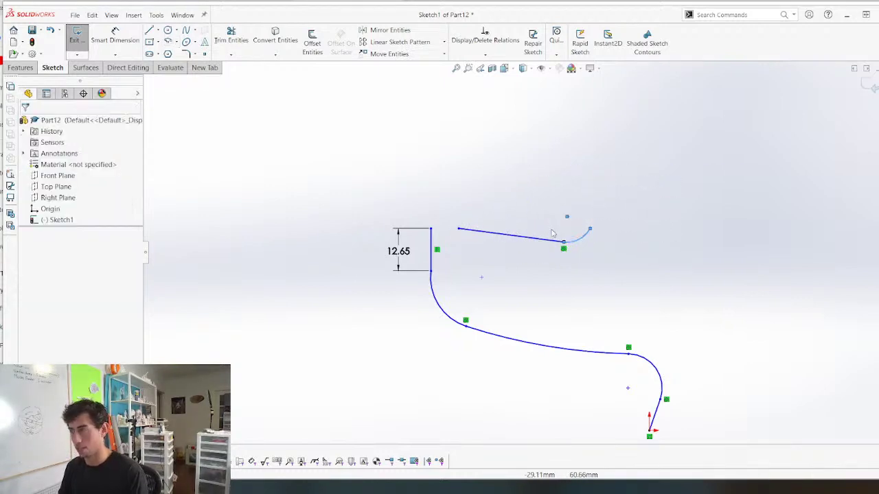
Examine the sketched path, comparing the separate upper line and arc with the long curve running down to the origin
scroll(560, 318, "up", 3)
scroll(570, 316, "down", 4)
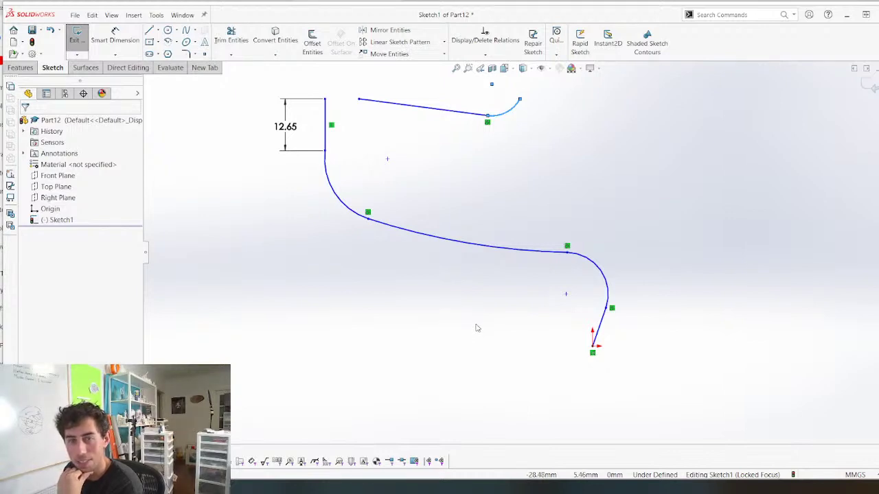
scroll(501, 281, "up", 3)
mouse_move(518, 202)
middle_mouse_down()
mouse_move(490, 181)
mouse_move(481, 190)
mouse_move(527, 191)
mouse_move(511, 215)
middle_mouse_up()
scroll(515, 199, "up", 3)
scroll(514, 196, "down", 3)
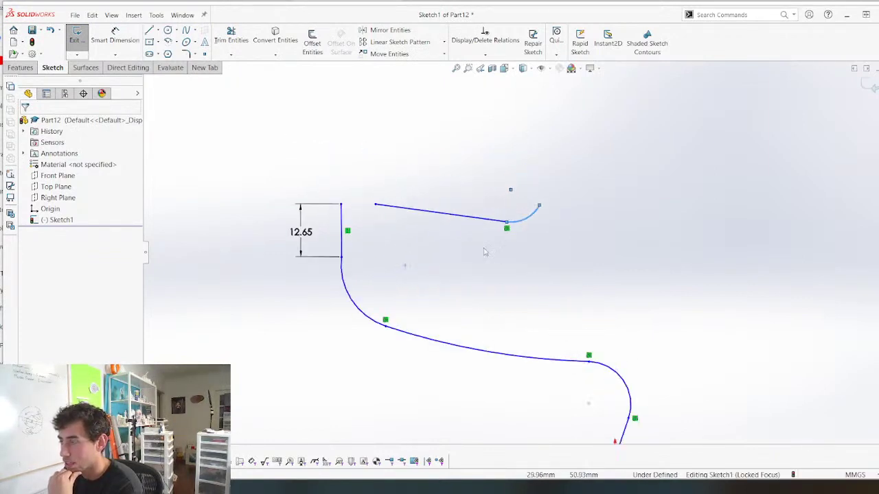
scroll(441, 317, "up", 2)
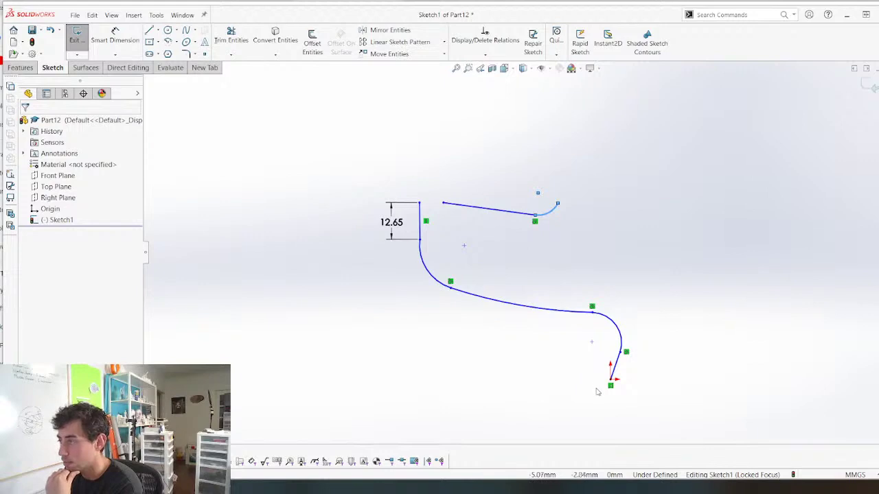
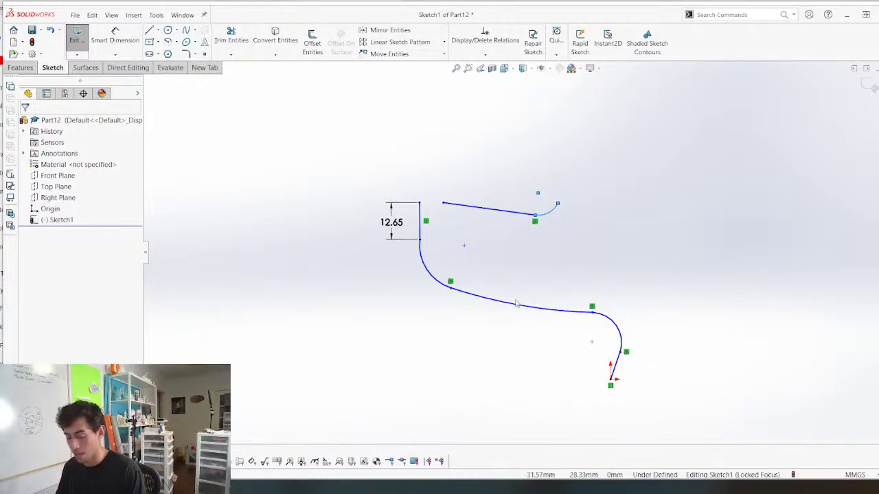
Switch to the robot clock assembly and examine the number stacks, arm and slotted pump disc from different angles
key("ctrl+Tab")
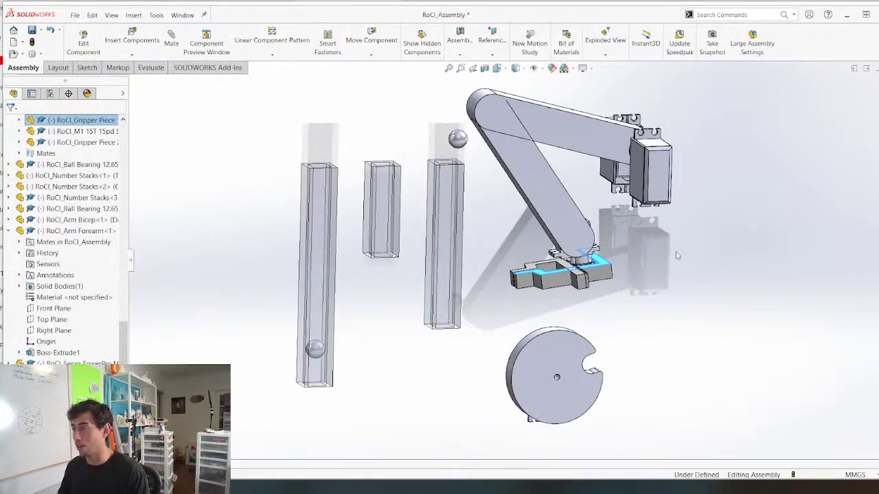
scroll(571, 306, "up", 4)
middle_click_drag(570, 307, 563, 280)
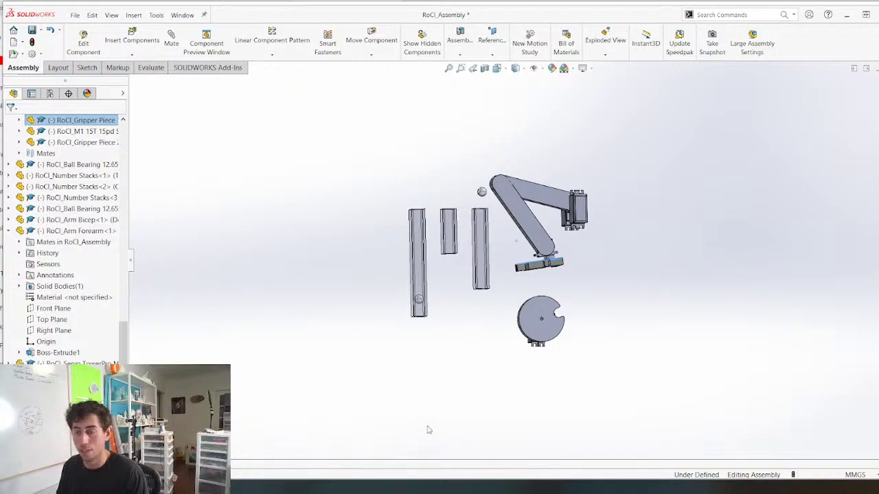
middle_click_drag(475, 354, 381, 364)
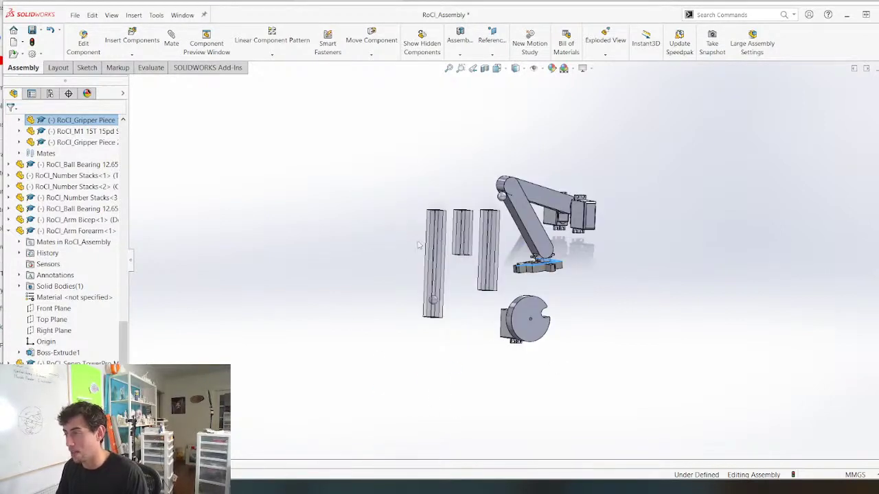
middle_click_drag(472, 392, 492, 311)
Return to the new part's sketch and delete the separate upper sloping line together with its upturned arc
key("ctrl+Tab")
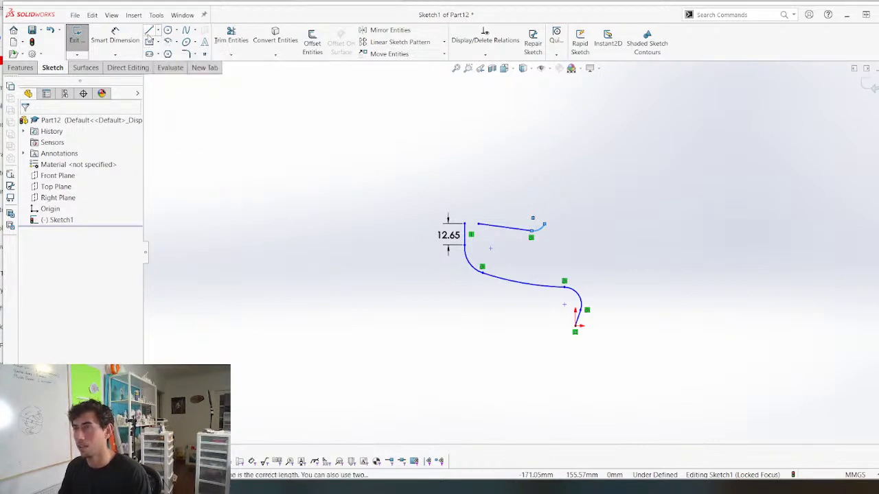
scroll(503, 298, "down", 3)
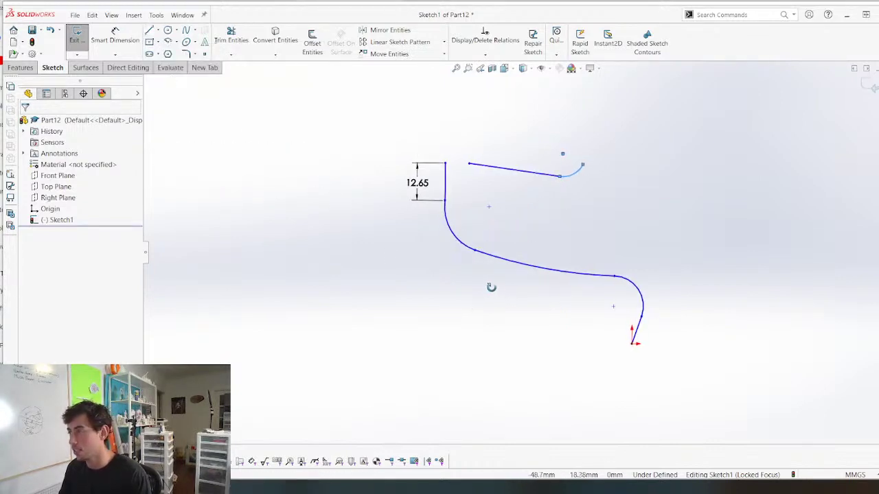
scroll(452, 168, "down", 2)
scroll(419, 176, "up", 2)
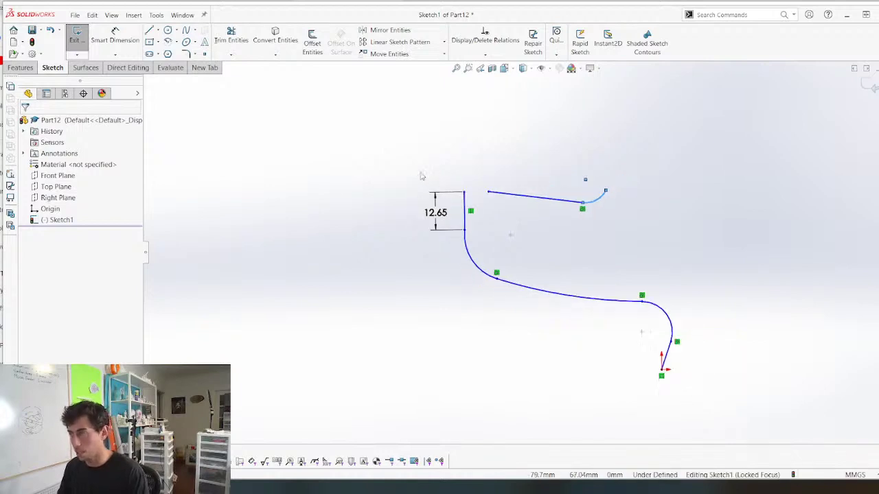
scroll(416, 179, "down", 2)
scroll(435, 196, "up", 4)
key("l")
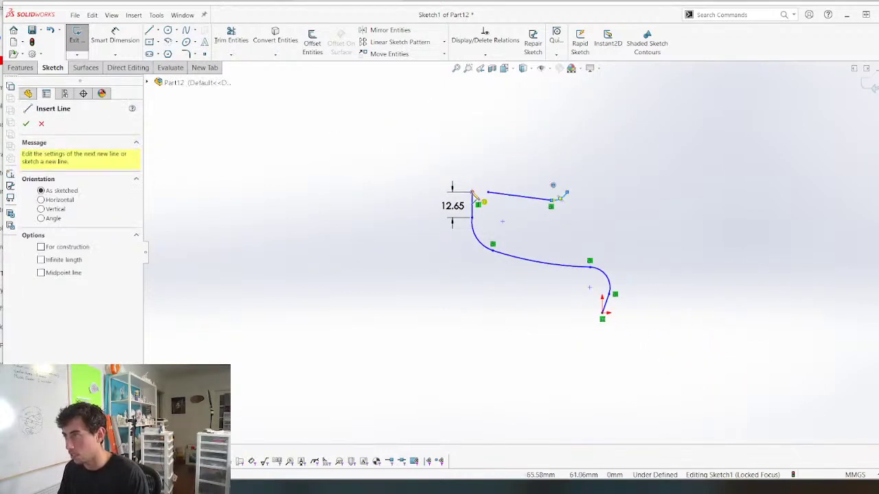
key("Escape")
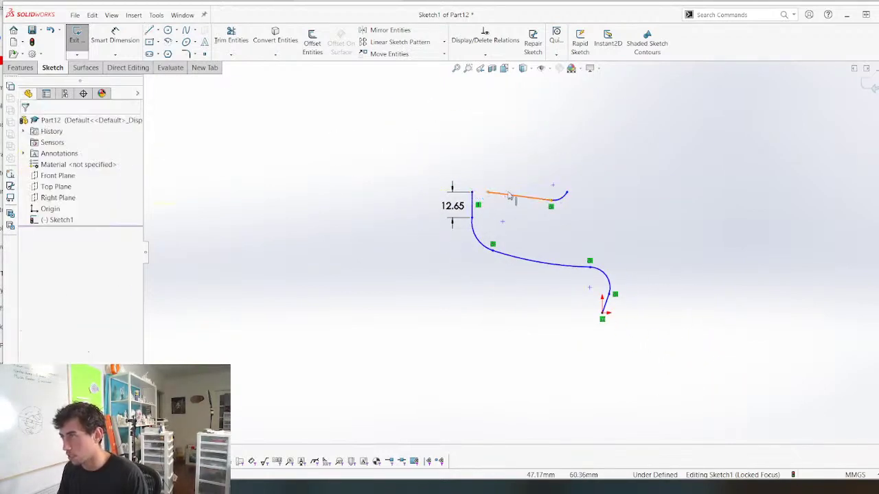
left_click_drag(592, 210, 513, 173)
key("Delete")
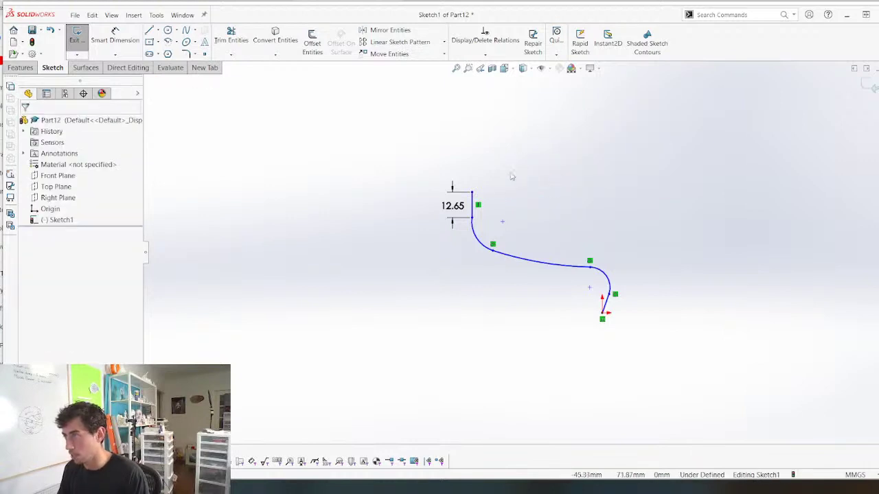
Draw a horizontal line outward from the upper end of the 12.65 mm vertical line, followed by a 12.65 mm vertical line downward
key("l")
left_click(472, 192)
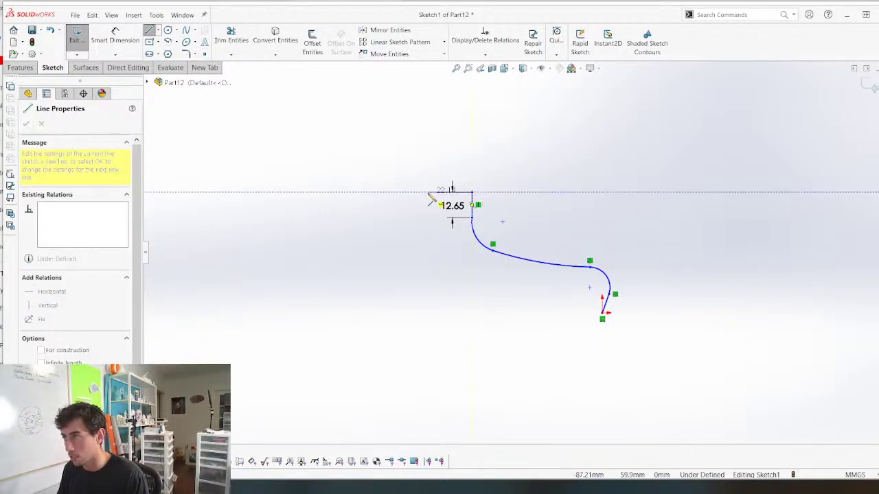
left_click(432, 193)
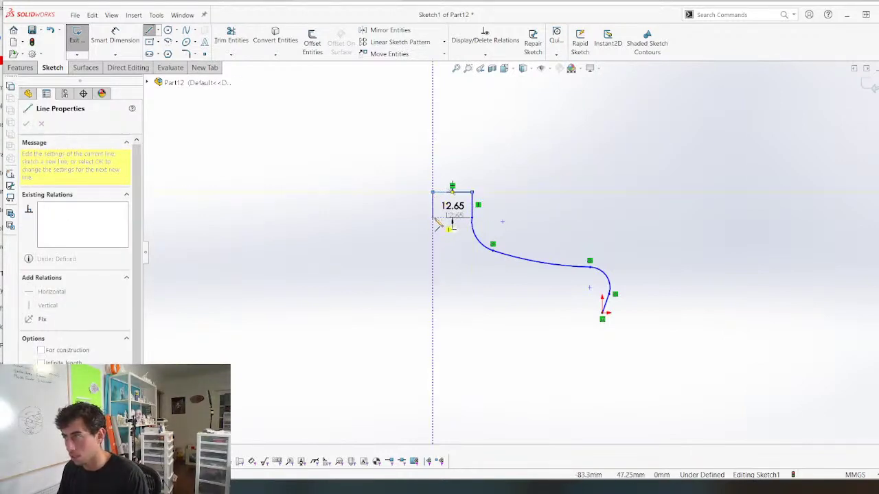
left_click(434, 218)
key("Escape")
Make the dimensioned vertical line tangent to the arc that joins its lower end
scroll(480, 225, "down", 5)
left_click_drag(519, 228, 472, 202)
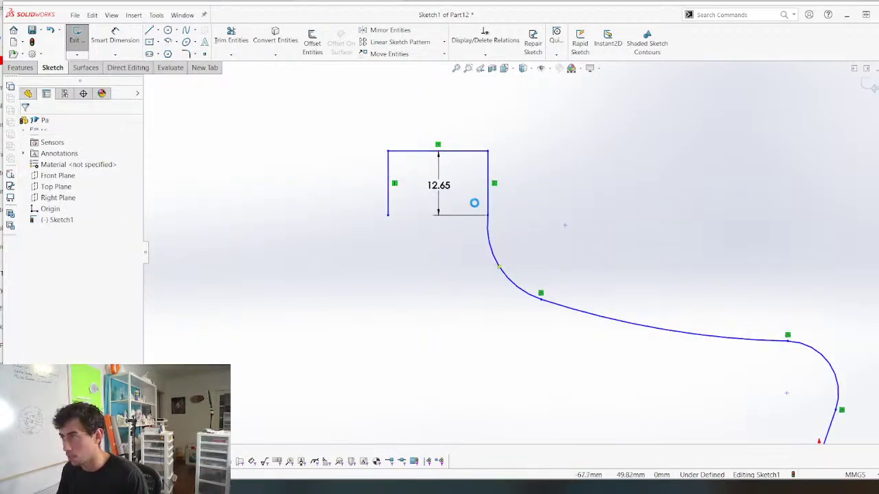
left_click(485, 200)
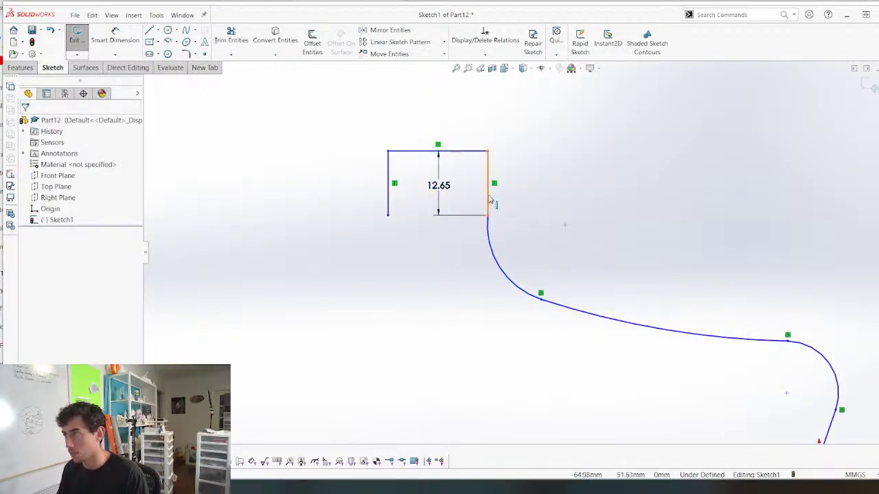
left_click(489, 200)
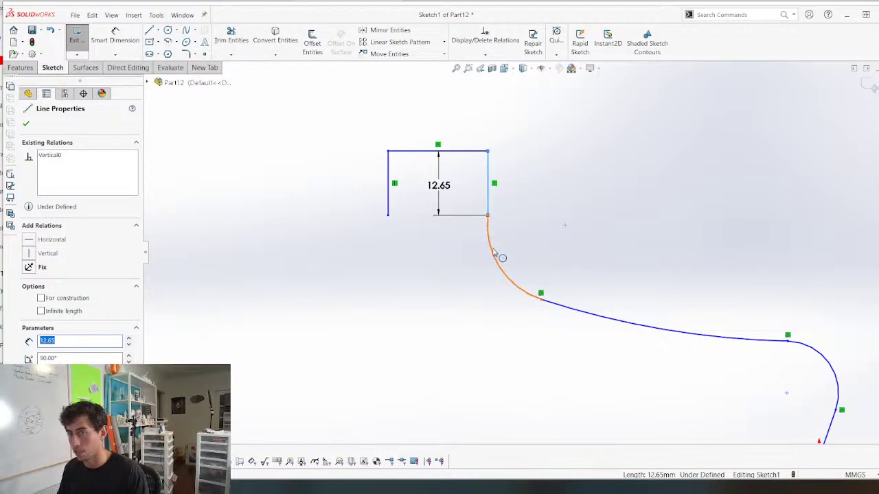
left_click(491, 249, "ctrl")
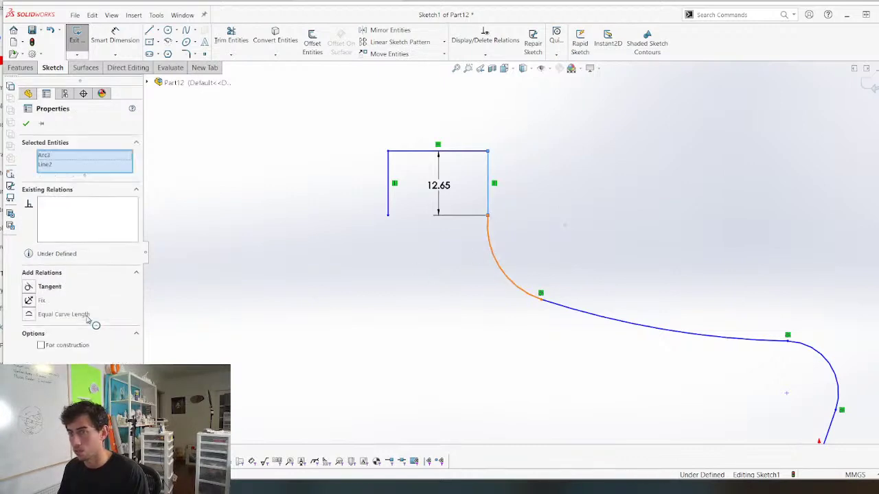
left_click(30, 288)
left_click(362, 309)
scroll(412, 277, "up", 4)
scroll(554, 267, "down", 3)
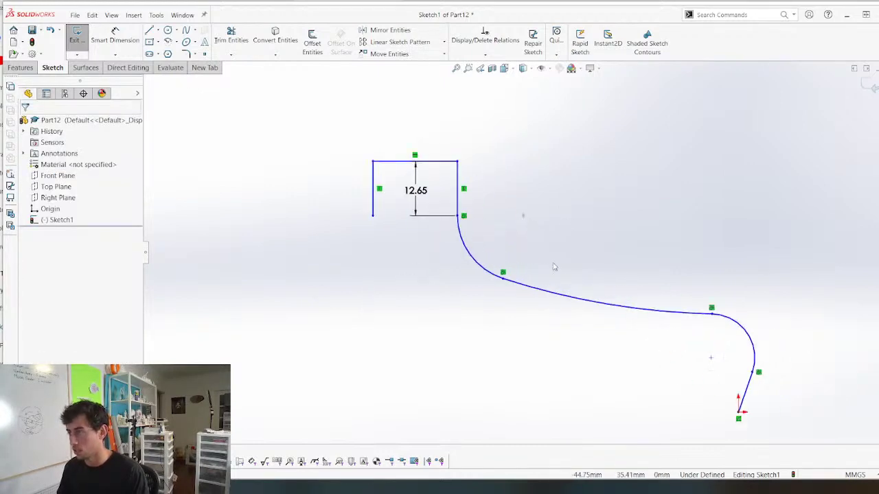
From the new vertical line, draw connected tangent arcs: one of about 34 mm radius, a long shallow one, and a small one turning down
key("a")
left_click(374, 215)
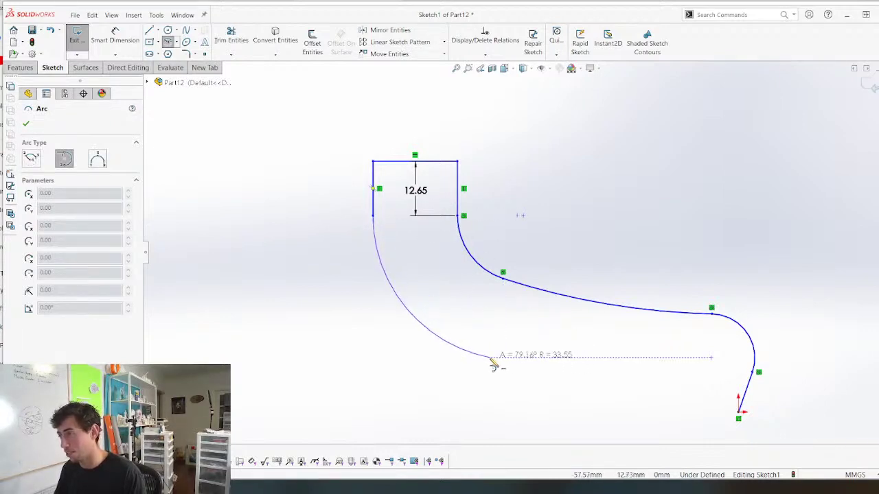
left_click(488, 360)
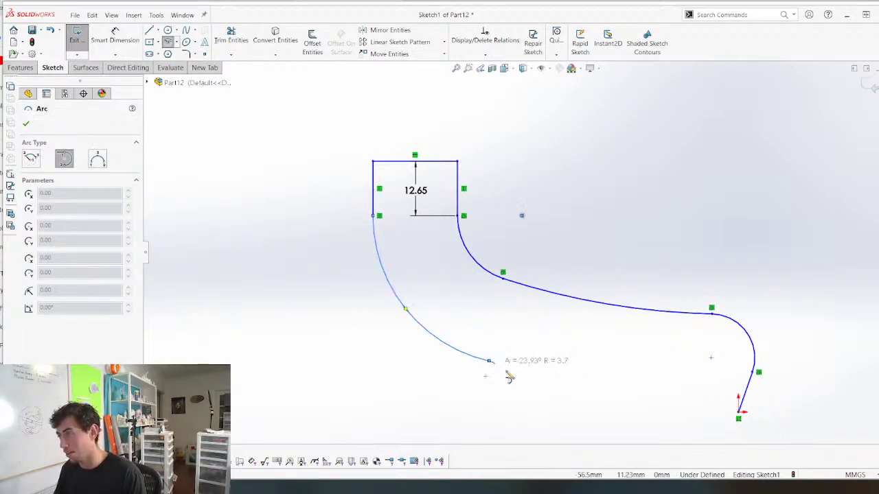
left_click(683, 383)
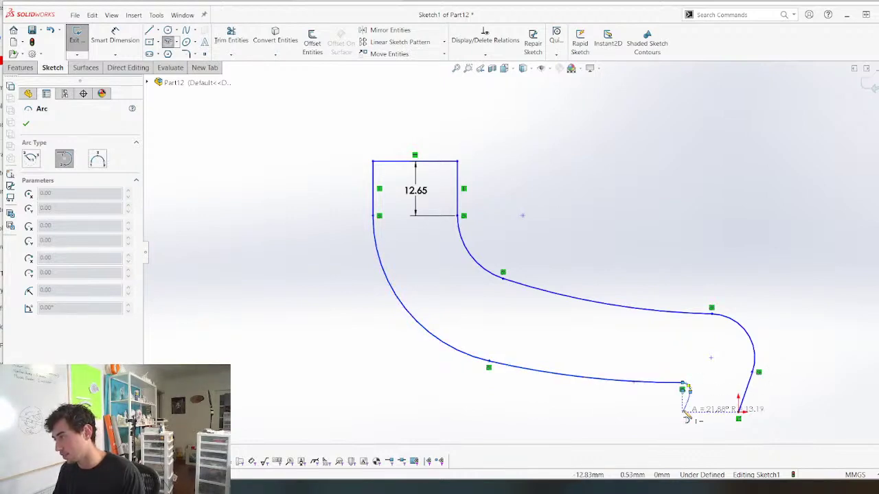
key("Escape")
Close the outline with a short line parallel to the slanted end line, about 4.9 mm long, and a horizontal line to the origin
left_click(751, 390)
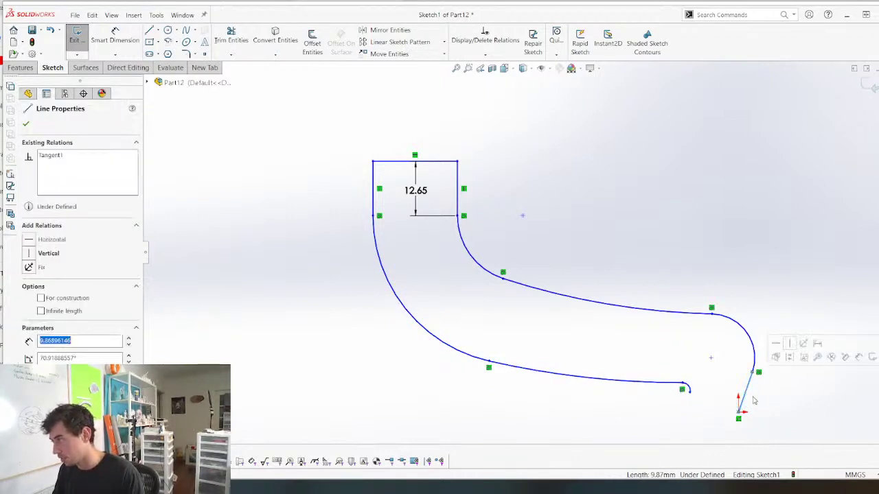
scroll(675, 364, "up", 2)
scroll(616, 316, "down", 3)
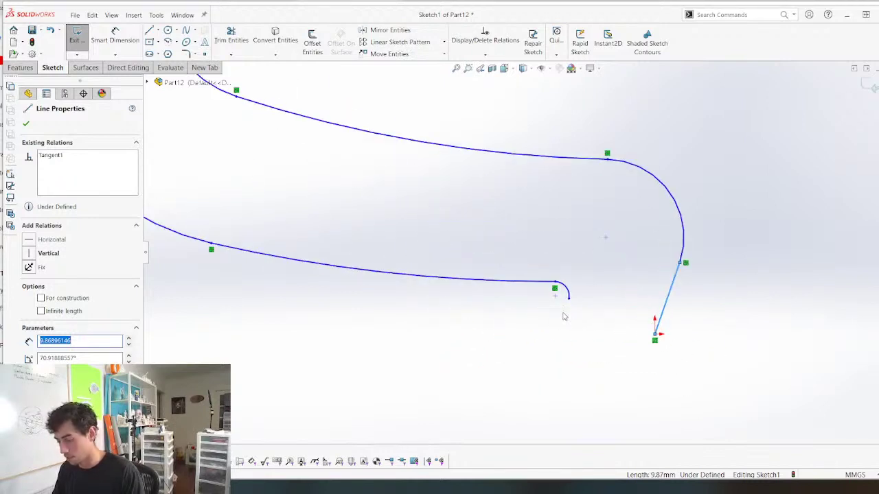
key("l")
left_click(568, 298)
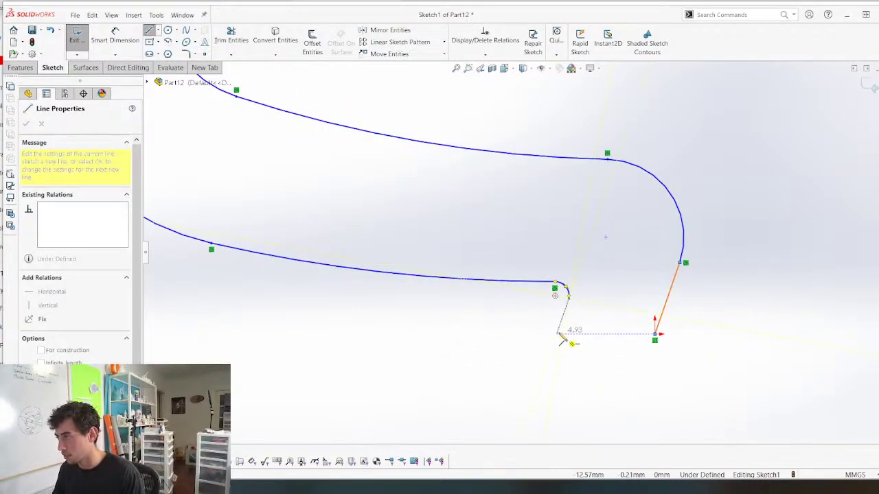
left_click(557, 335)
left_click(655, 335)
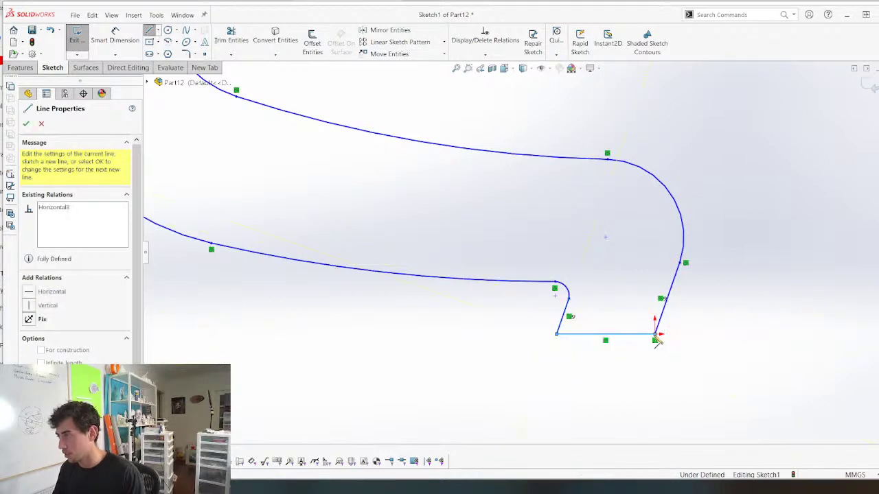
Dimension the distance between the two parallel slanted lines at the outlet end at 10 mm
scroll(597, 317, "up", 3)
key("d")
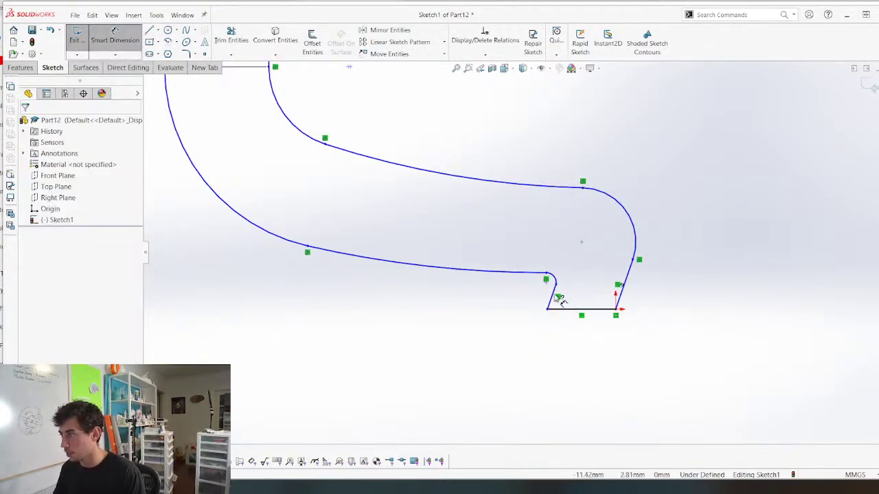
left_click(552, 296)
left_click(622, 291)
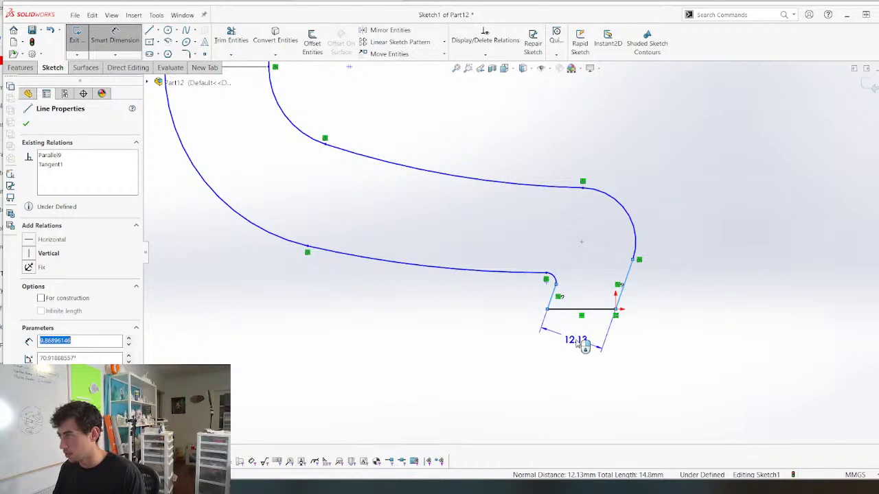
left_click(575, 341)
type("10")
key("Return")
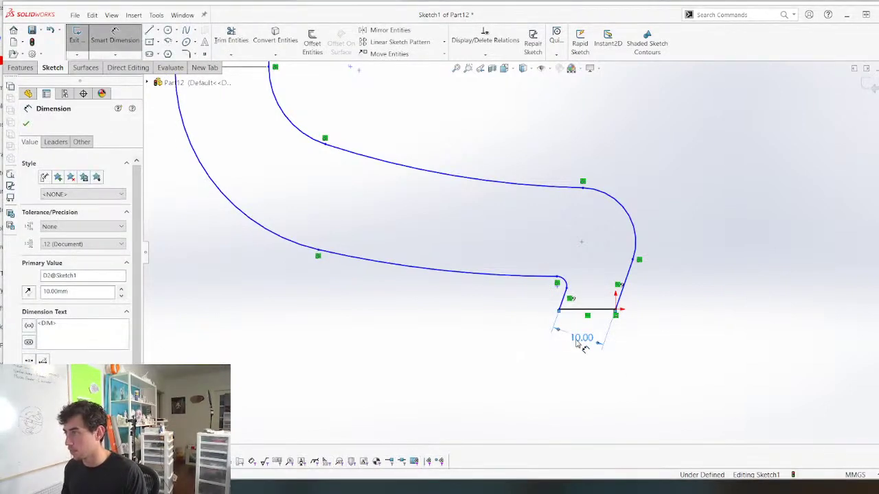
key("Escape")
Make the upper and lower long shallow arcs of the channel concentric
scroll(527, 246, "up", 5)
scroll(493, 199, "down", 4)
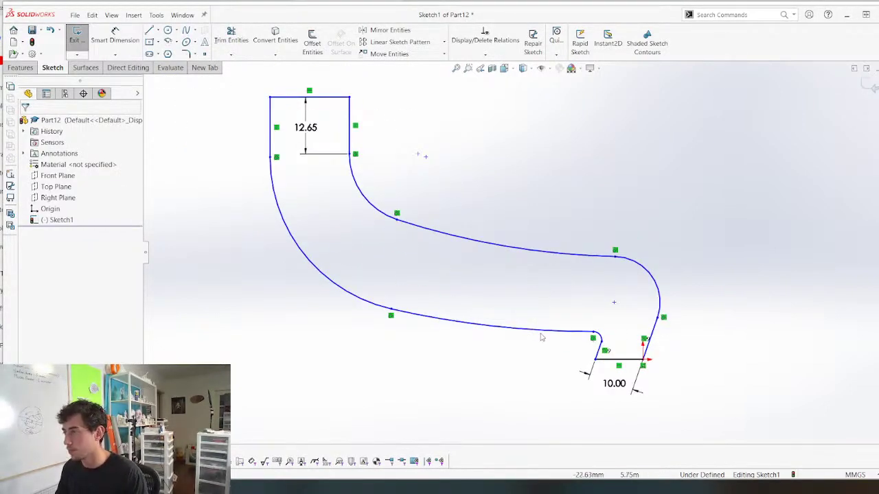
left_click(545, 331)
left_click(531, 255, "ctrl")
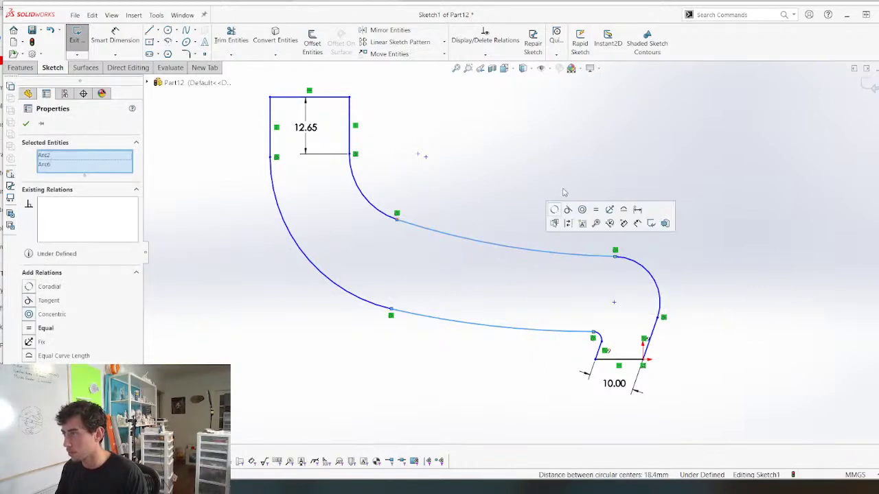
left_click(580, 210)
key("Escape")
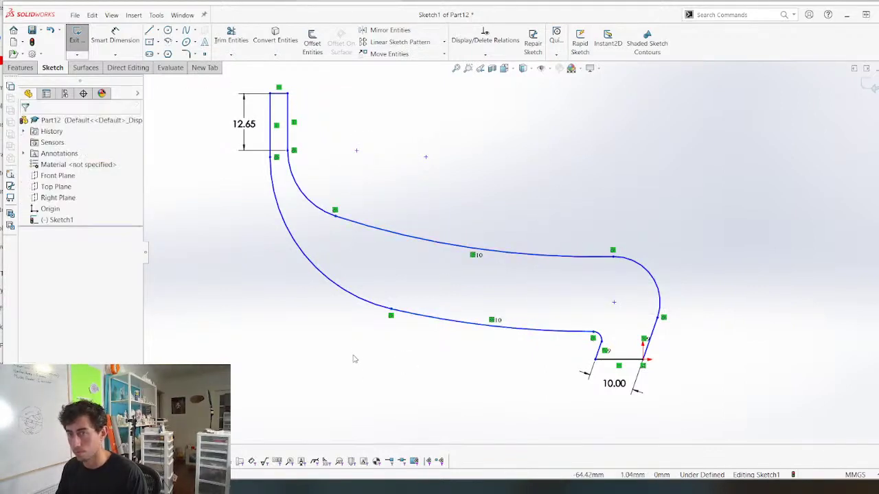
left_click_drag(527, 377, 466, 214)
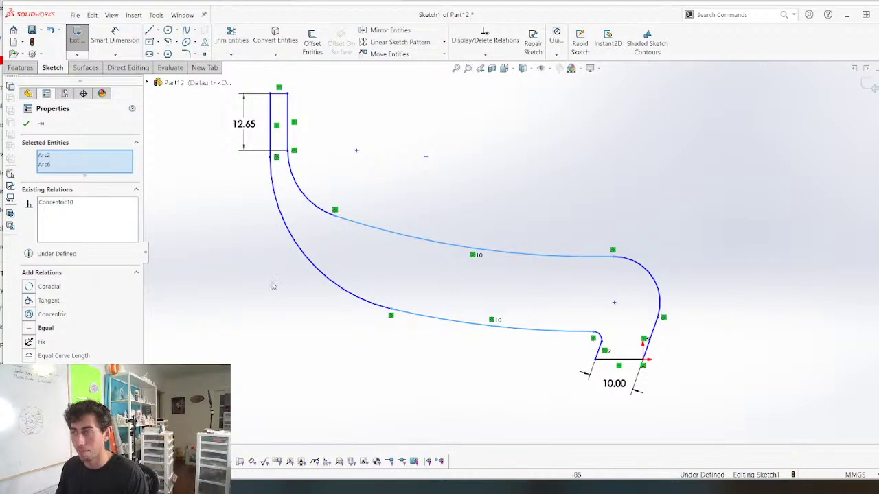
left_click(431, 362)
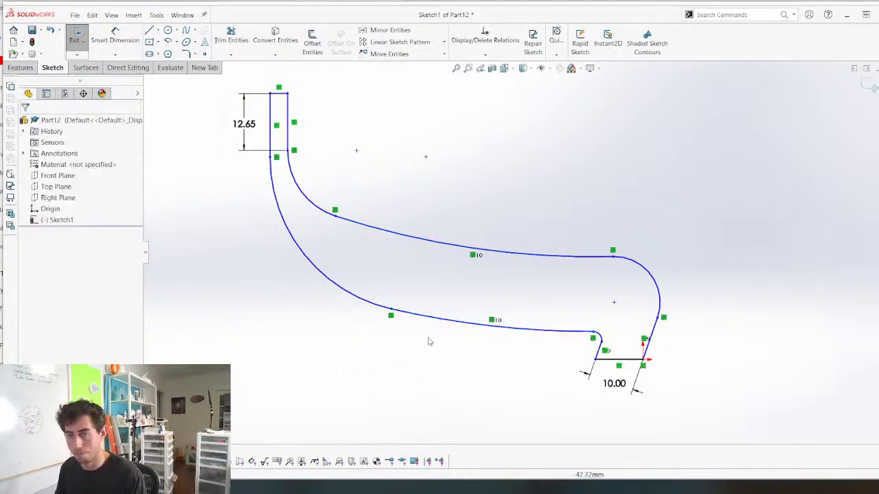
left_click_drag(521, 357, 447, 171)
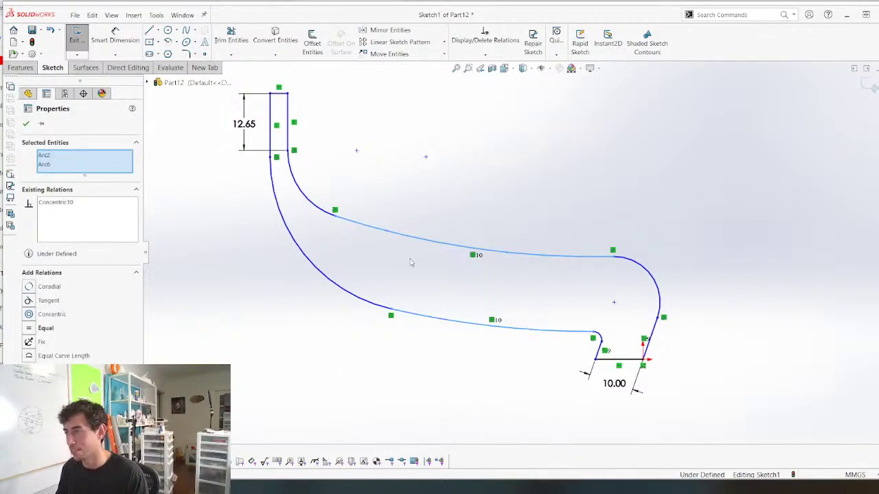
left_click(343, 420)
right_click_drag(453, 375, 459, 334)
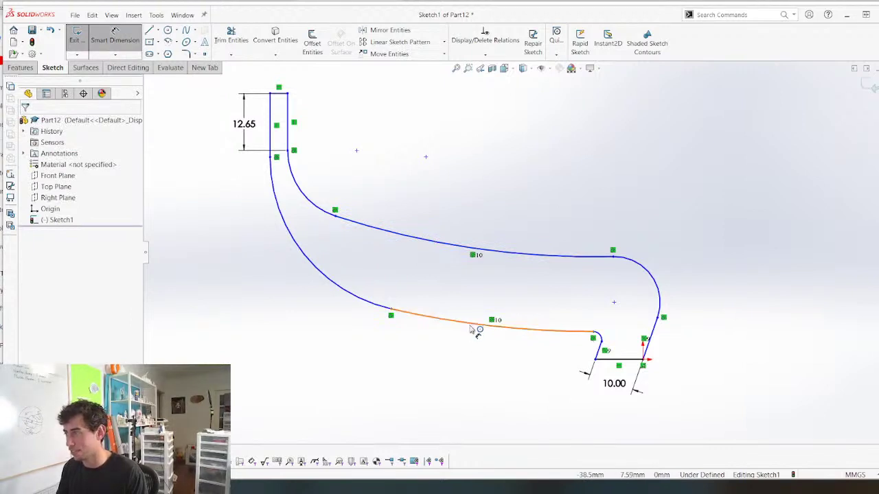
key("Escape")
Make the small inner arc and the larger outer arc of the outlet bend concentric
left_click(599, 336)
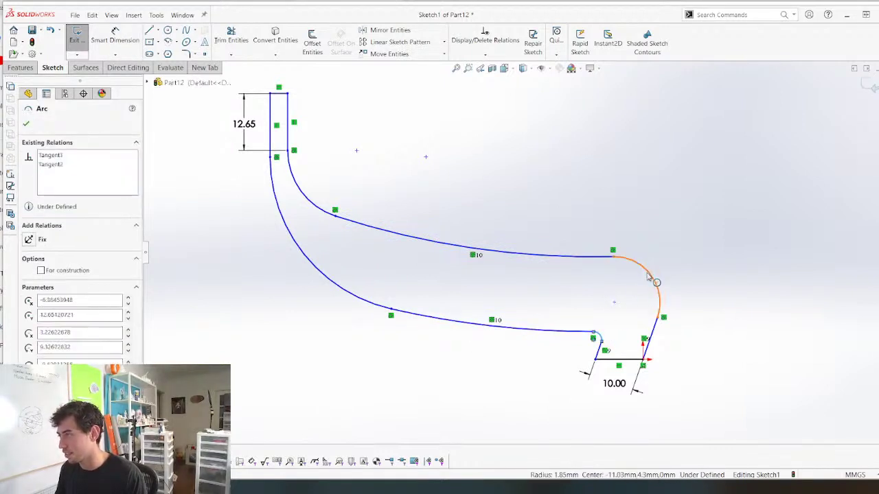
left_click(649, 271, "ctrl")
left_click(686, 236)
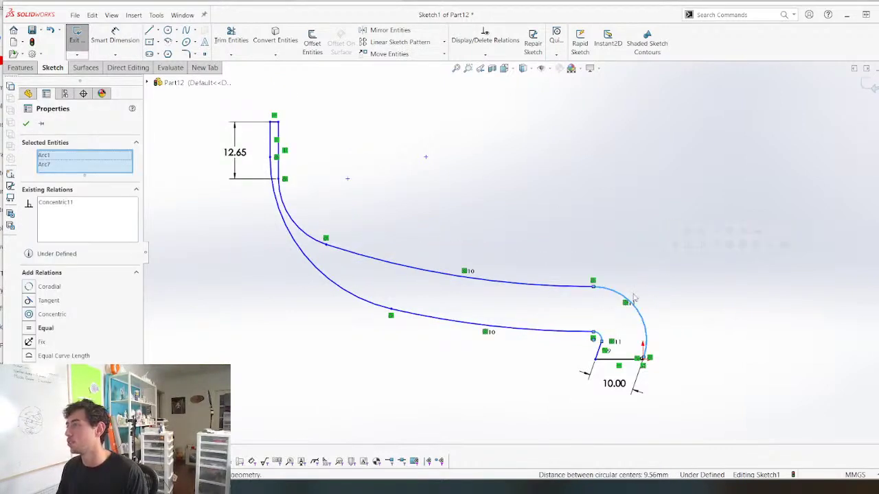
left_click(426, 369)
Dimension the gap between the upper and lower long shallow arcs at 10 mm
scroll(612, 324, "down", 4)
scroll(538, 357, "up", 3)
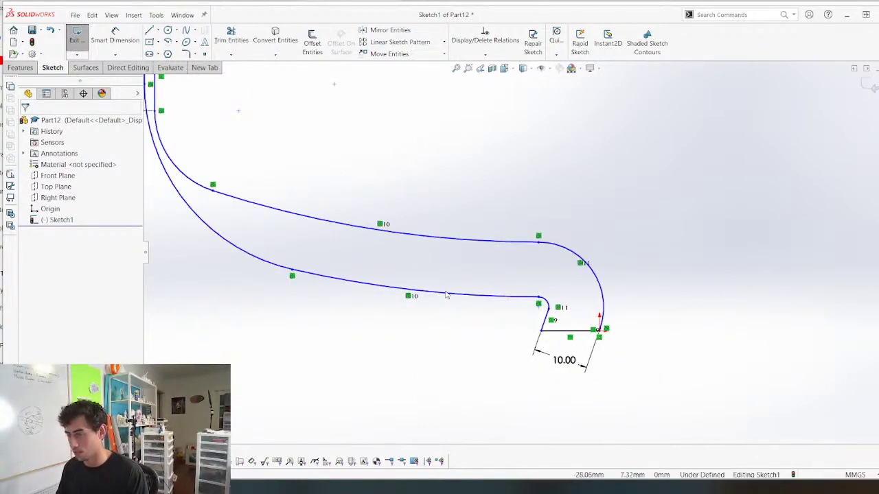
key("d")
left_click(451, 296)
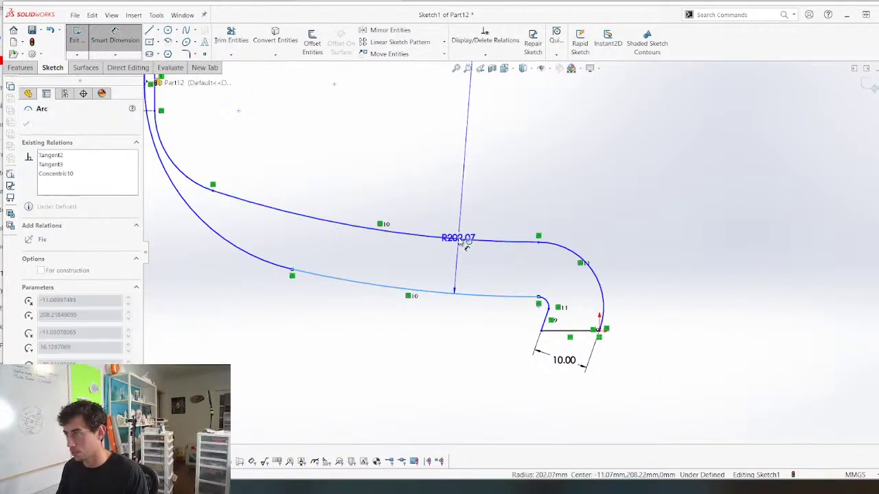
left_click(463, 241)
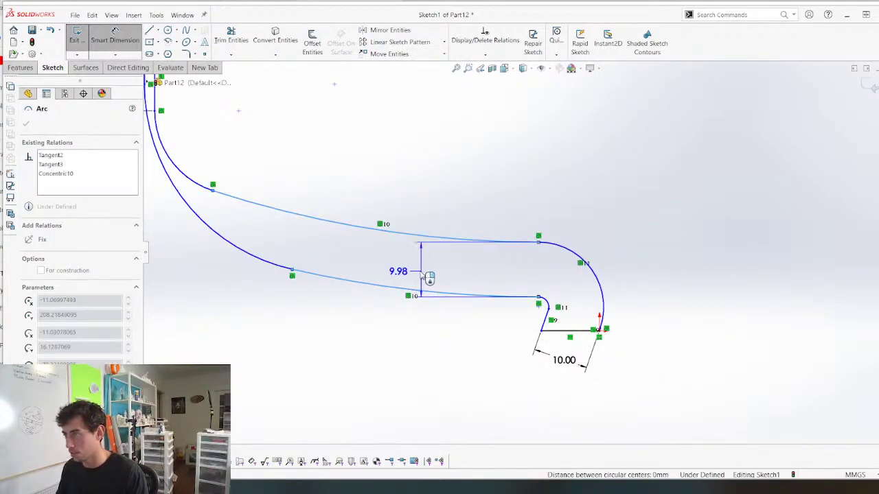
left_click(425, 355)
type("10")
key("Return")
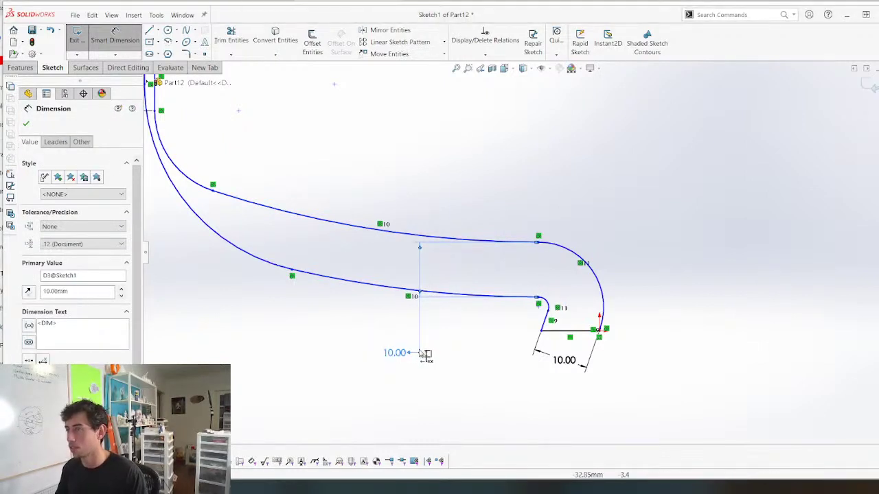
key("Escape")
Make the inner and outer arcs of the bend below the inlet concentric
scroll(522, 234, "up", 2)
left_click_drag(263, 162, 188, 195)
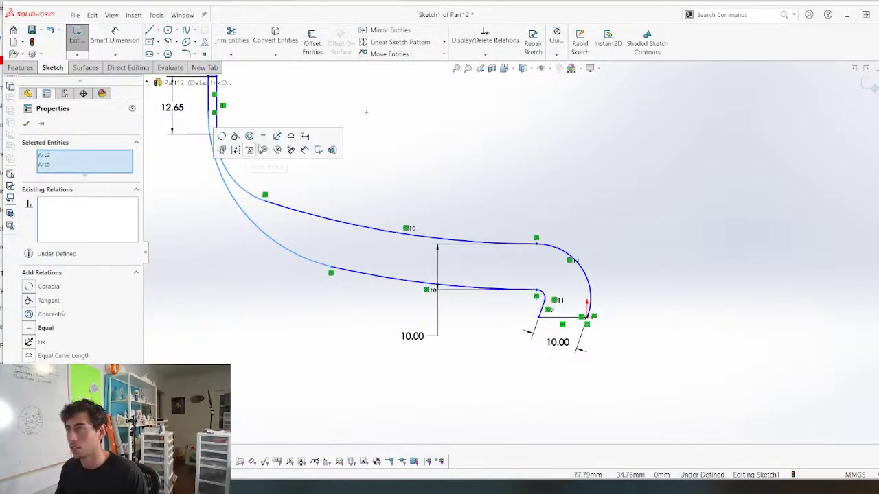
left_click(252, 138)
scroll(276, 188, "up", 4)
left_click(280, 188)
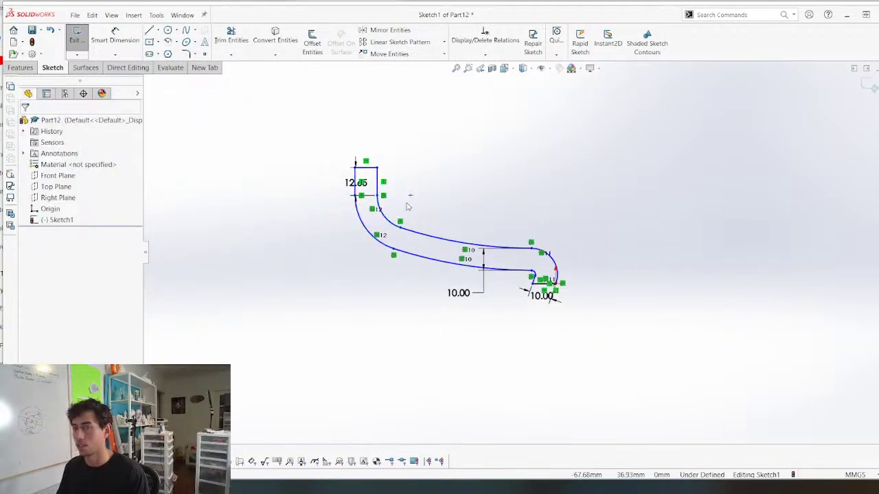
Make the inlet's horizontal end line and the outlet's horizontal end line equal in length
scroll(407, 206, "down", 3)
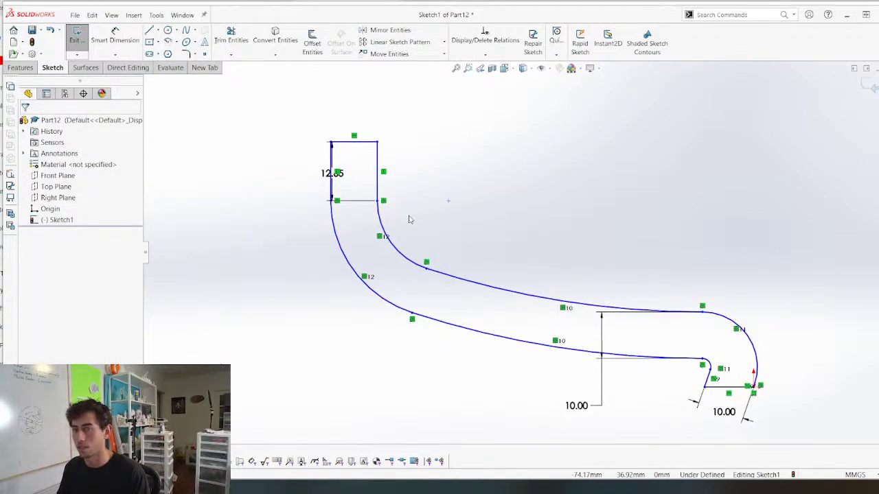
left_click(363, 142)
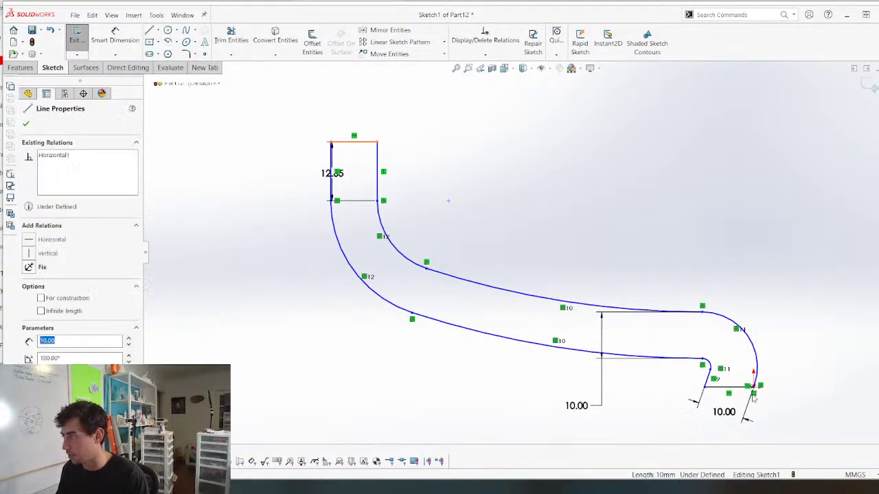
left_click(730, 388, "ctrl")
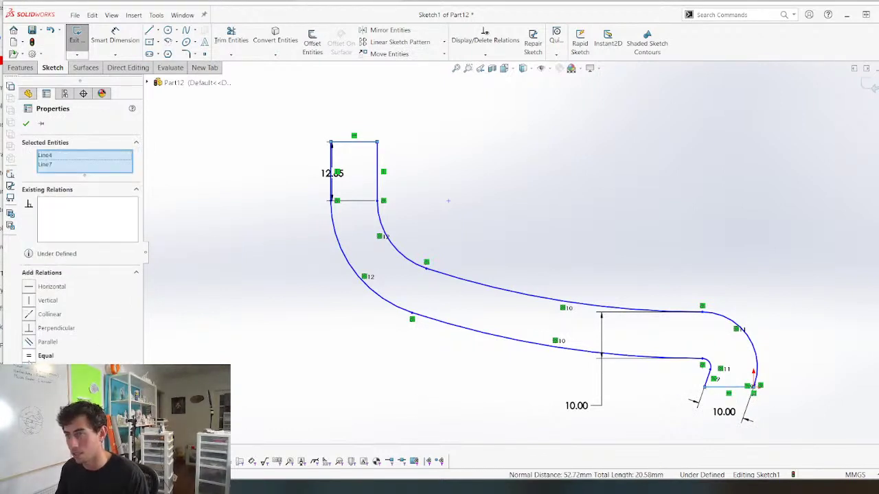
left_click(46, 355)
left_click(304, 374)
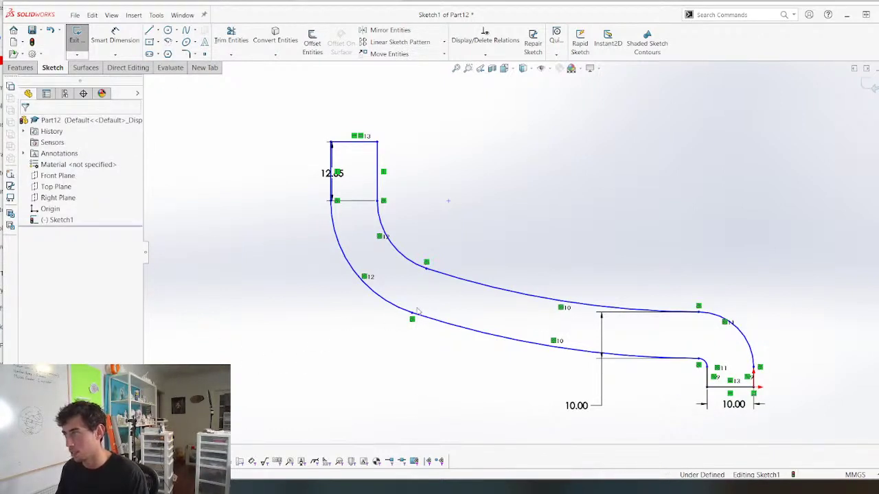
Move the inlet's upper inner corner to about X -68.9, Y 46.6 mm and place the 12.65 mm dimension outside the channel
scroll(417, 314, "up", 2)
scroll(582, 288, "down", 2)
mouse_move(345, 123)
left_mouse_down()
mouse_move(427, 141)
mouse_move(444, 169)
mouse_move(427, 176)
mouse_move(402, 152)
left_mouse_up()
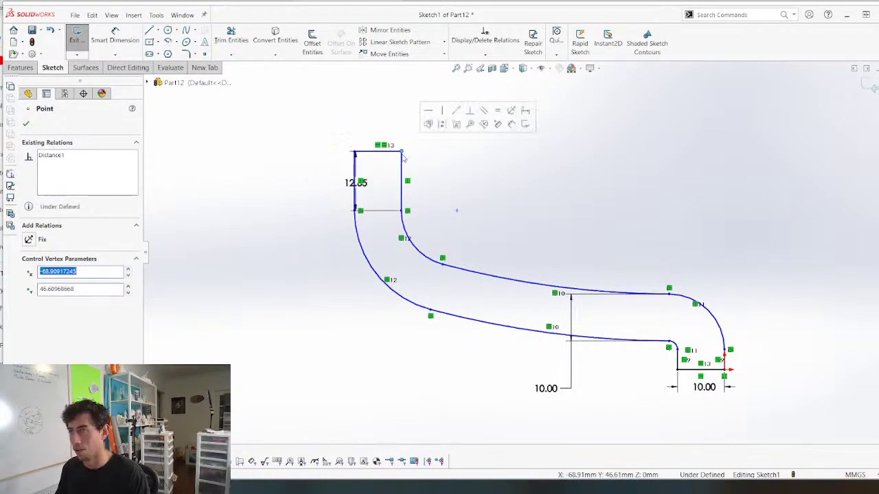
left_click_drag(357, 182, 437, 185)
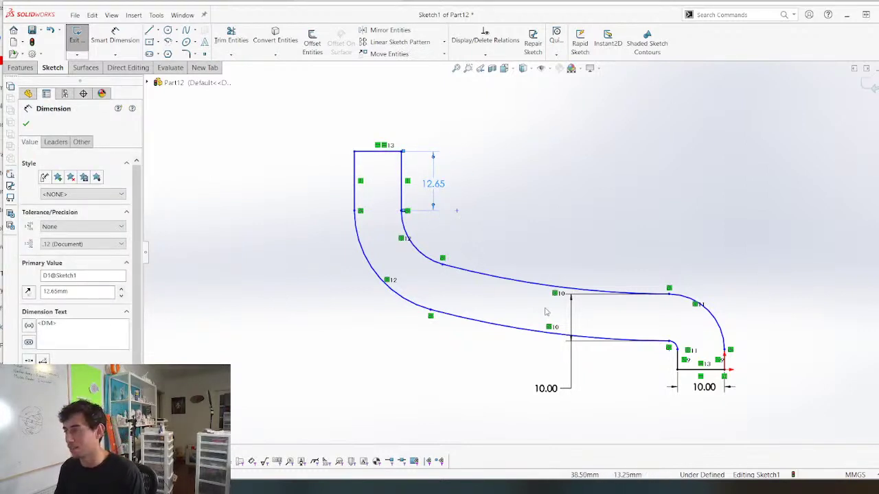
left_click(329, 219)
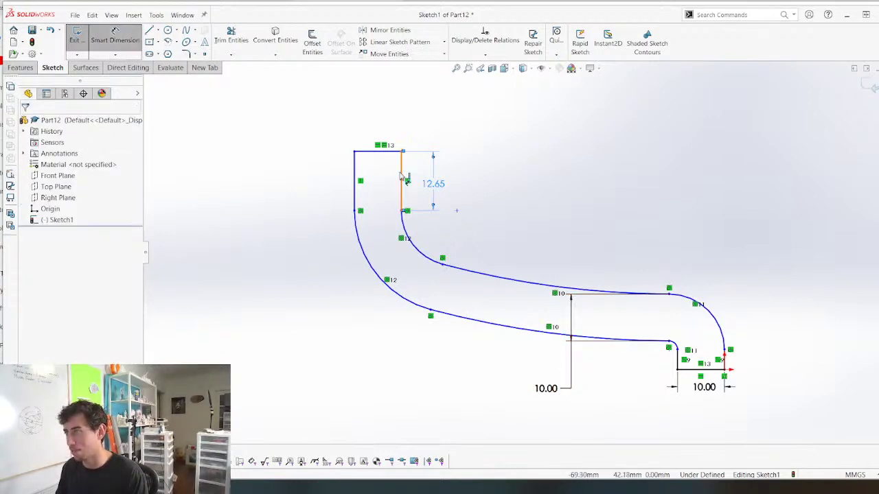
left_click(405, 179)
left_click(723, 357)
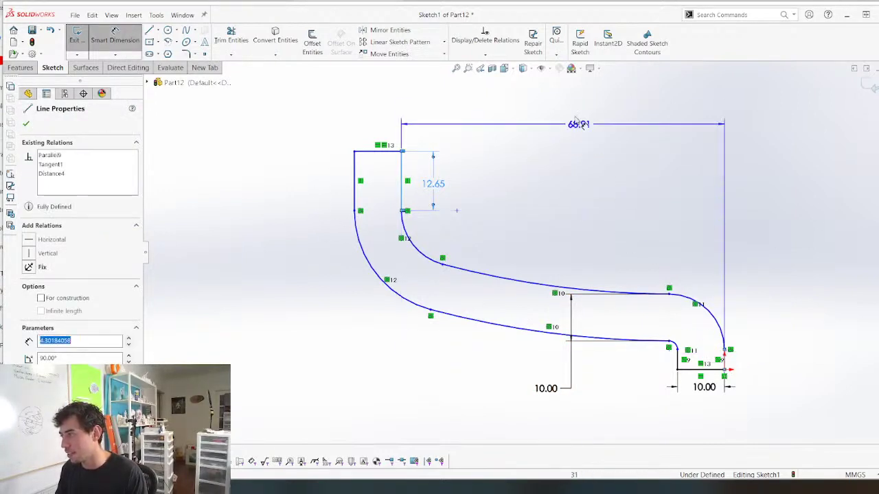
left_click(569, 116)
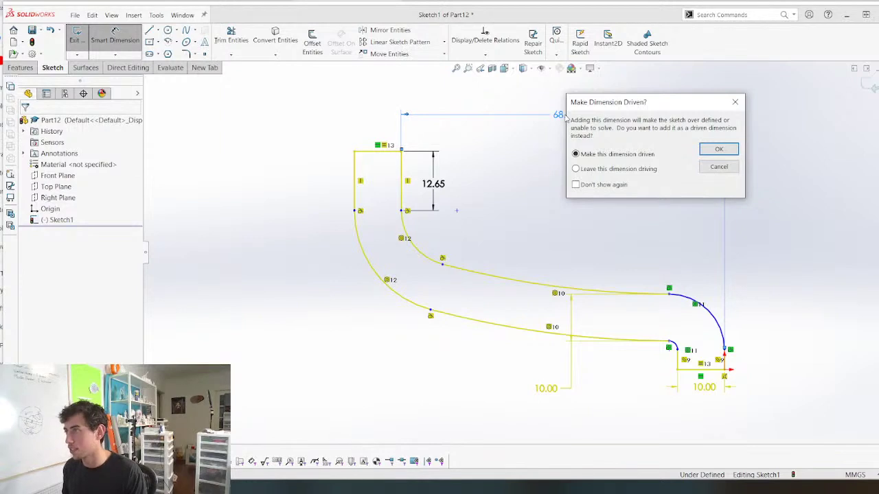
key("Escape")
key("Escape")
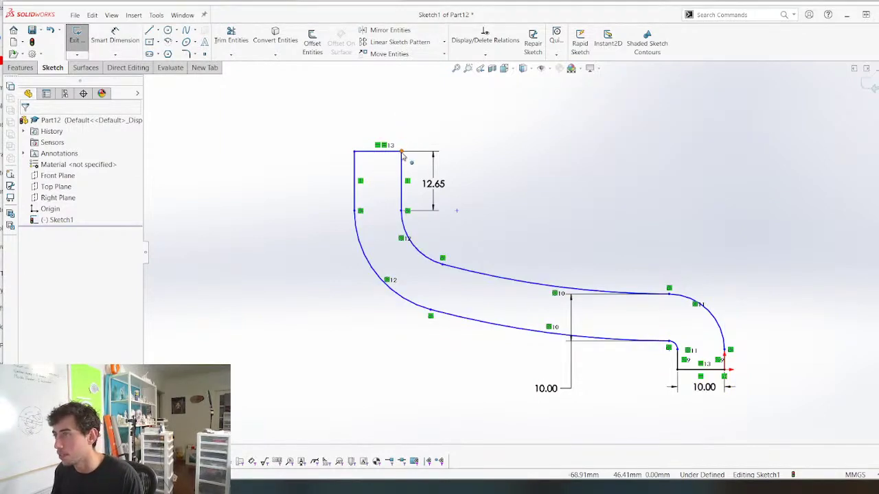
Bring the inlet's upper inner corner closer to the outlet and dimension its horizontal distance from the origin at 50 mm
mouse_move(402, 151)
left_mouse_down()
mouse_move(520, 157)
mouse_move(514, 187)
mouse_move(457, 189)
left_mouse_up()
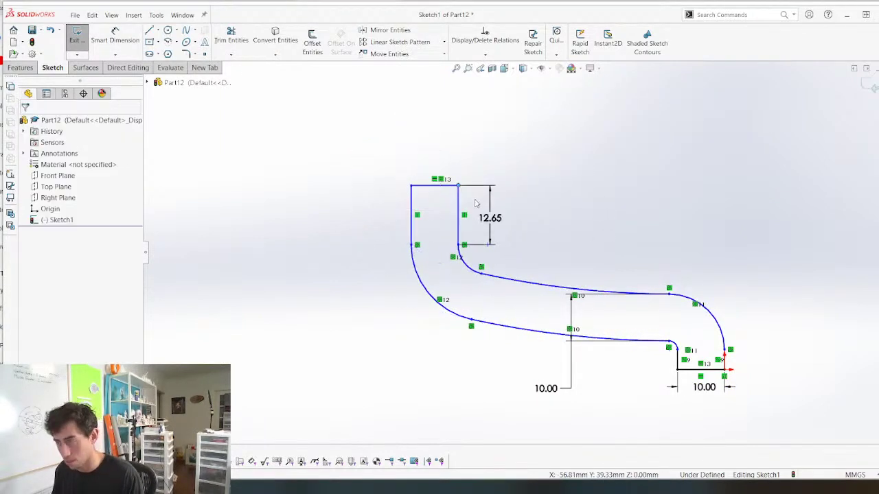
left_click(724, 368)
left_click(574, 141)
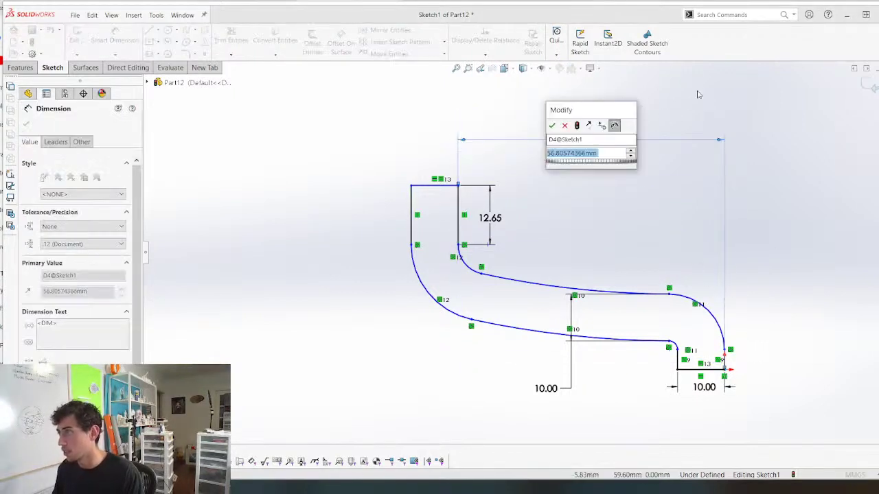
type("50")
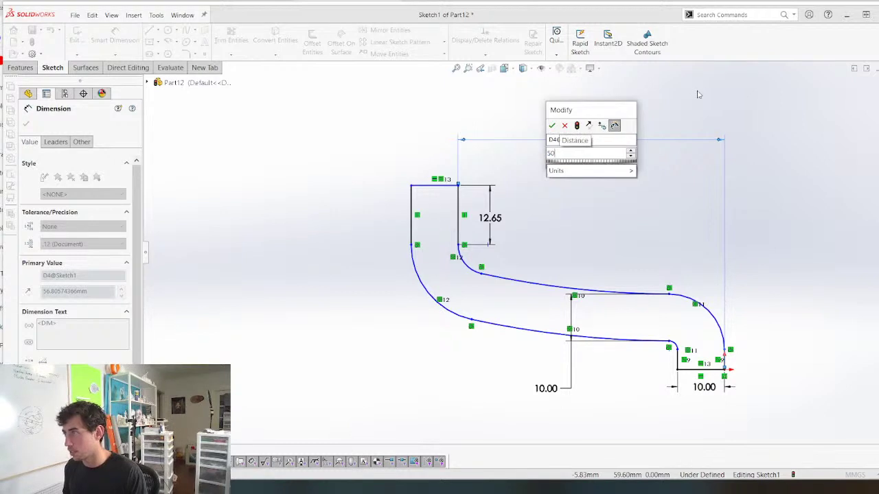
key("Return")
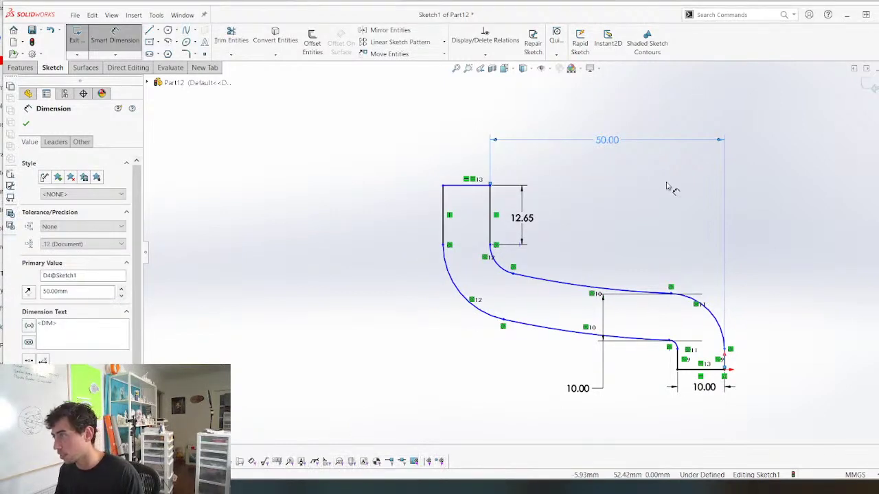
key("Escape")
Dimension the radius of the outlet bend's outer arc at 12 mm
scroll(638, 300, "down", 4)
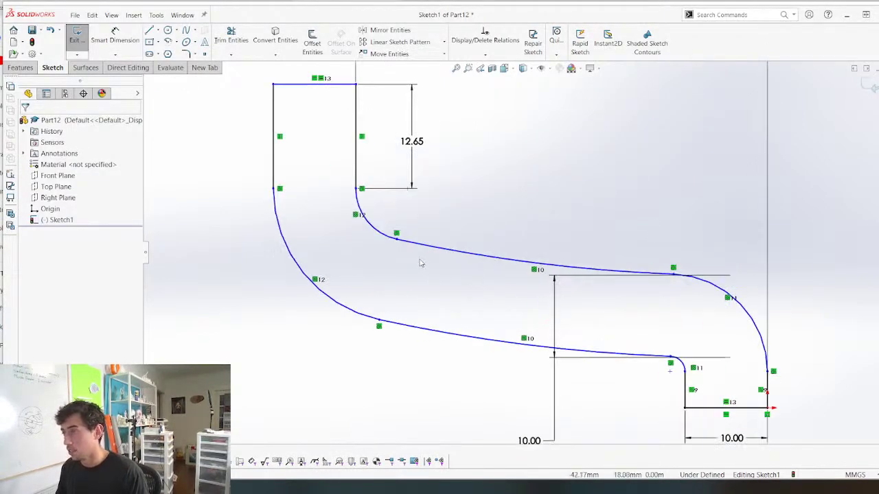
scroll(439, 269, "up", 2)
key("d")
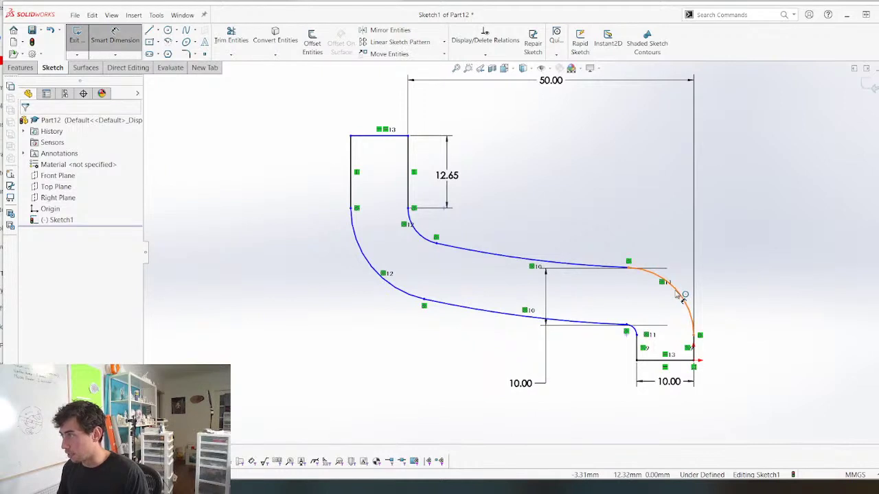
left_click(679, 295)
left_click(808, 256)
left_click(812, 258)
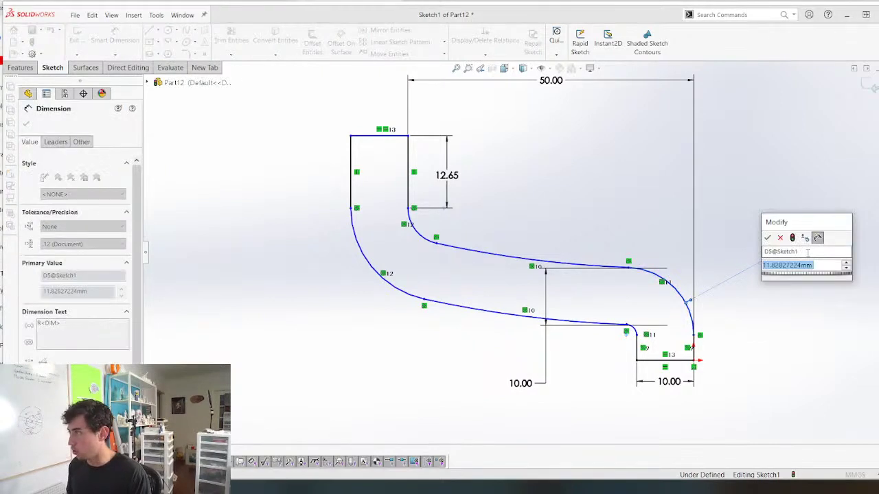
type("12")
key("Return")
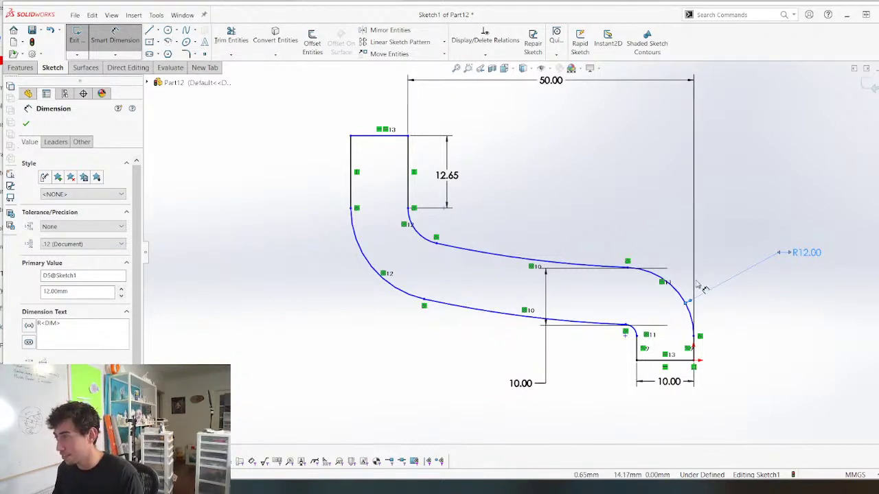
Dimension the radius of the channel's upper long shallow arc at 190 mm
scroll(697, 282, "down", 3)
scroll(556, 341, "up", 3)
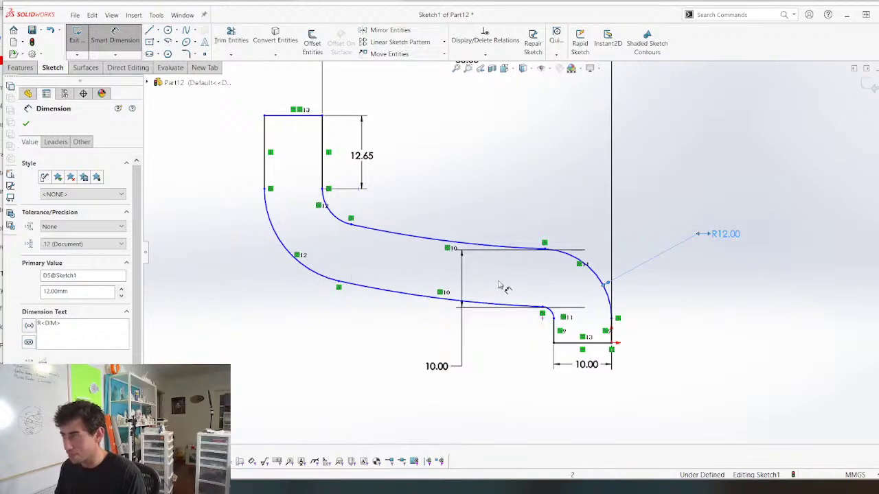
left_click(455, 245)
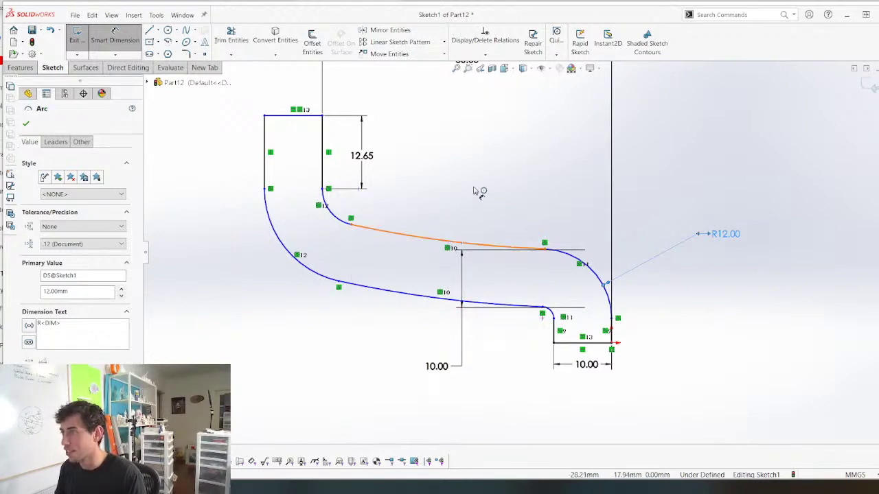
left_click(467, 196)
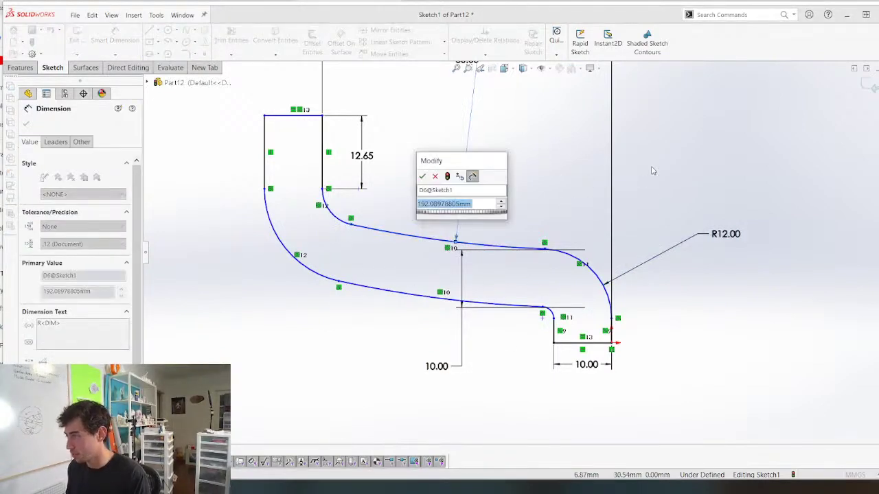
type("190")
key("Return")
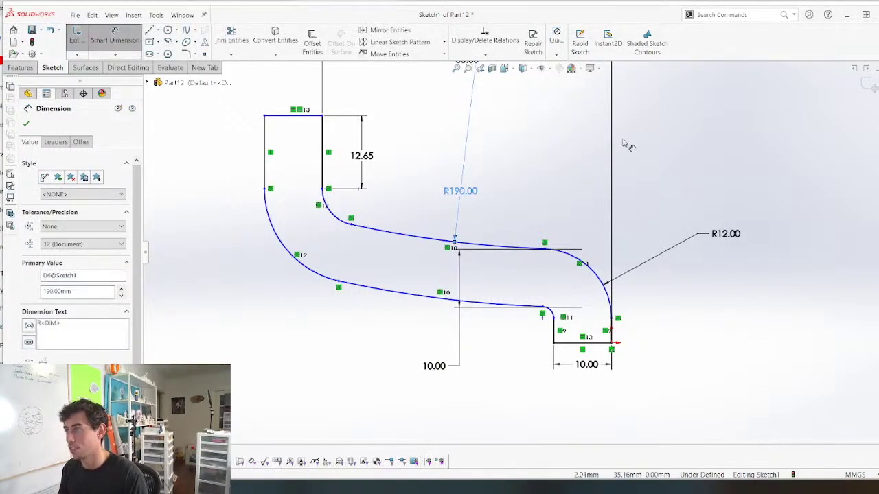
key("Escape")
Lower the joint between the inlet bend and the upper long arc, and dimension the outlet's inner vertical line at 3.5 mm
mouse_move(351, 228)
left_mouse_down()
mouse_move(407, 251)
mouse_move(376, 246)
left_mouse_up()
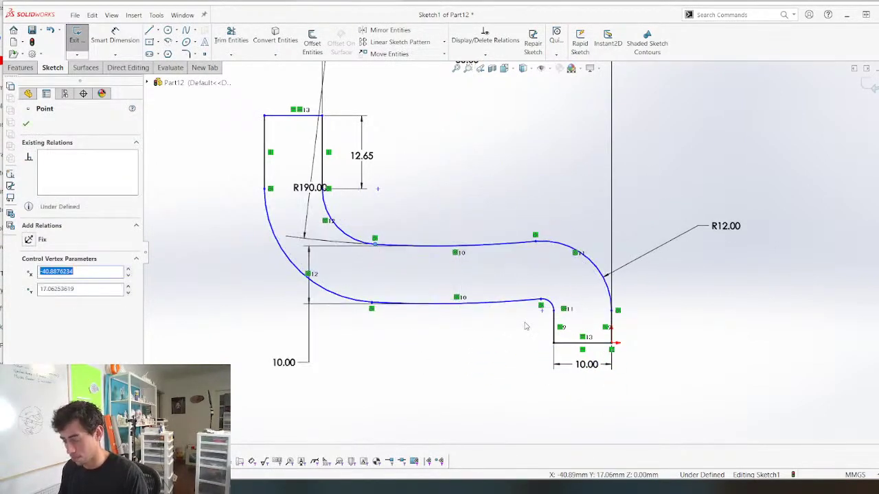
scroll(524, 326, "down", 2)
key("d")
left_click(567, 313)
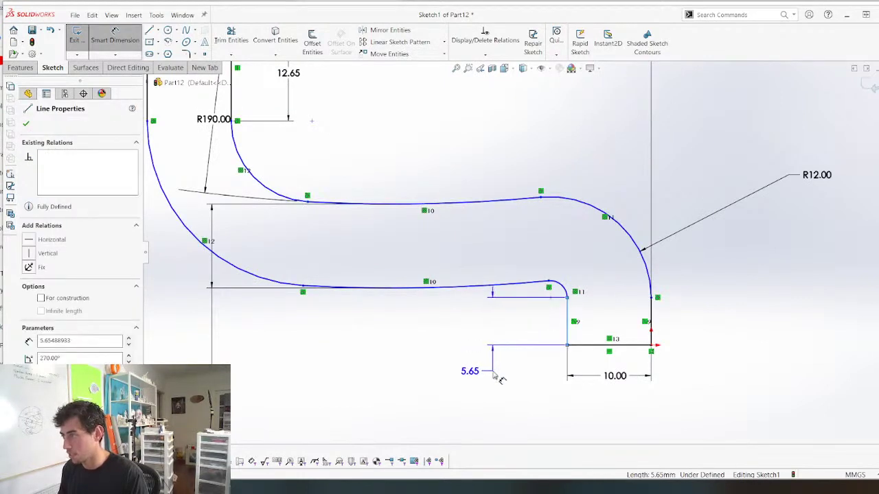
left_click(471, 365)
type("3.5")
key("Return")
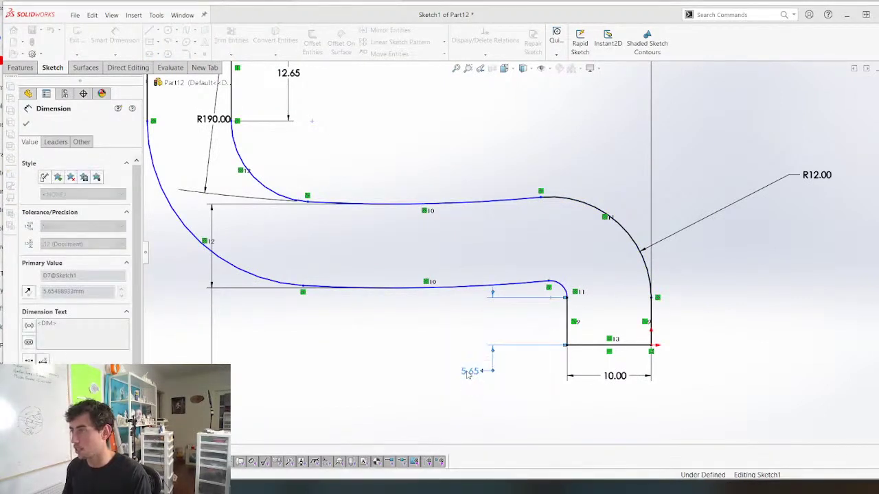
scroll(522, 254, "up", 5)
key("Escape")
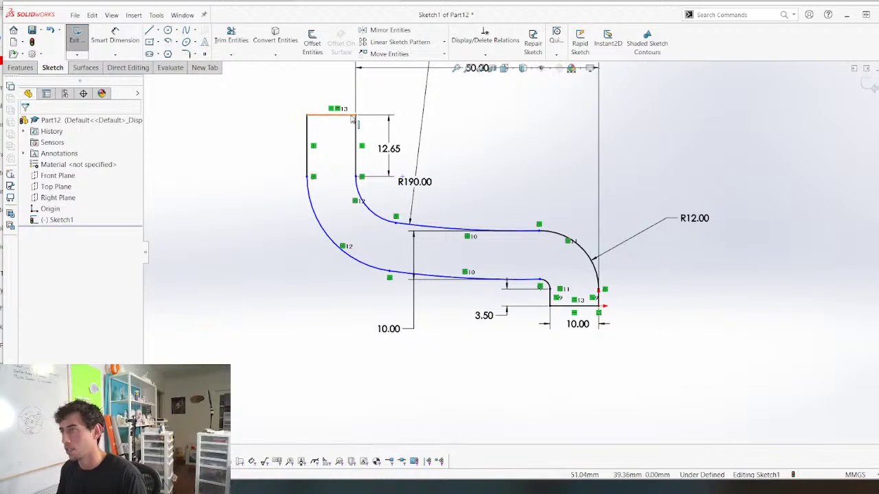
Raise the inlet section by moving the lower end of its inner vertical line to about 29.1 mm above the origin
left_click_drag(358, 180, 358, 166)
scroll(375, 245, "down", 2)
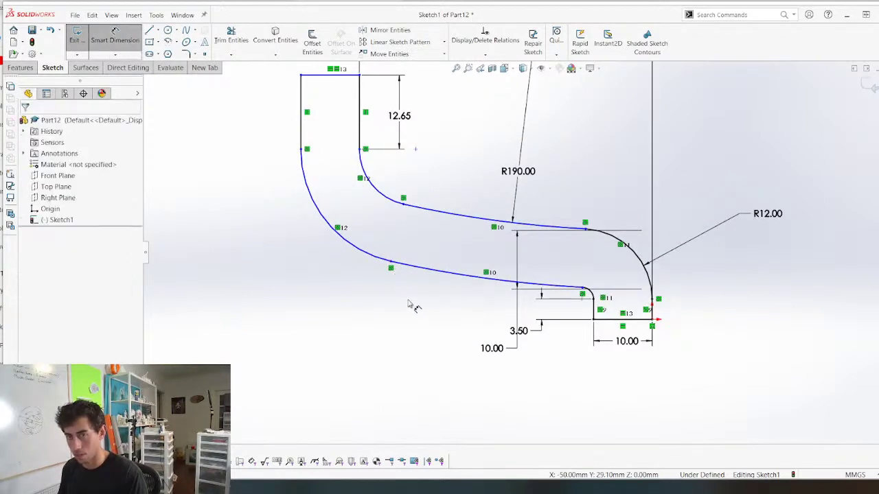
Dimension the vertical distance from the outlet's bottom inner corner to the lower end of the inlet's outer vertical line at 25 mm
key("Escape")
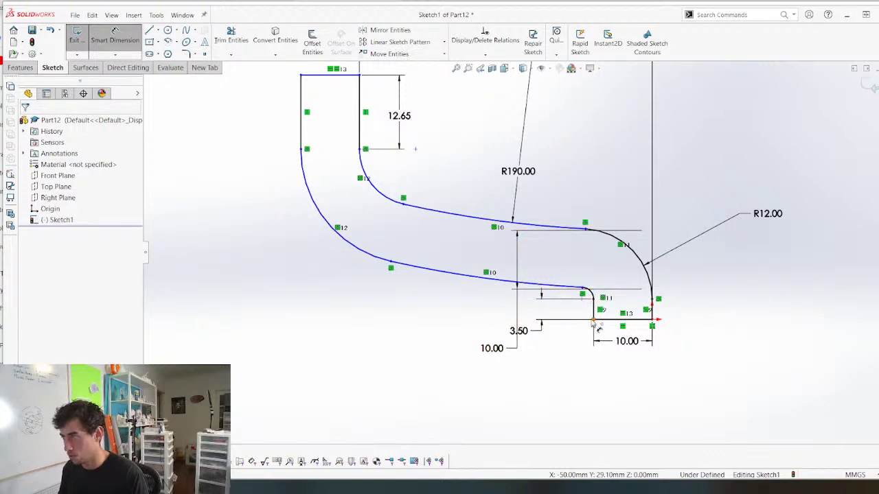
left_click(593, 321)
left_click(302, 150)
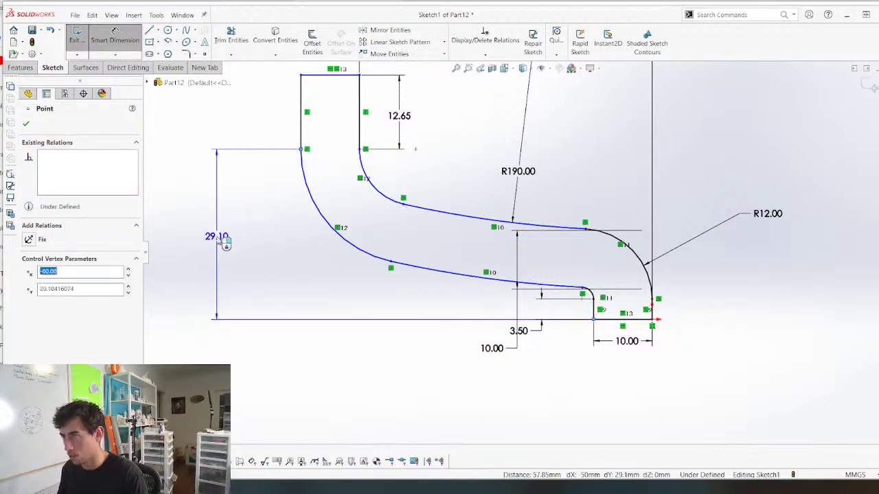
left_click(216, 234)
type("25")
key("Return")
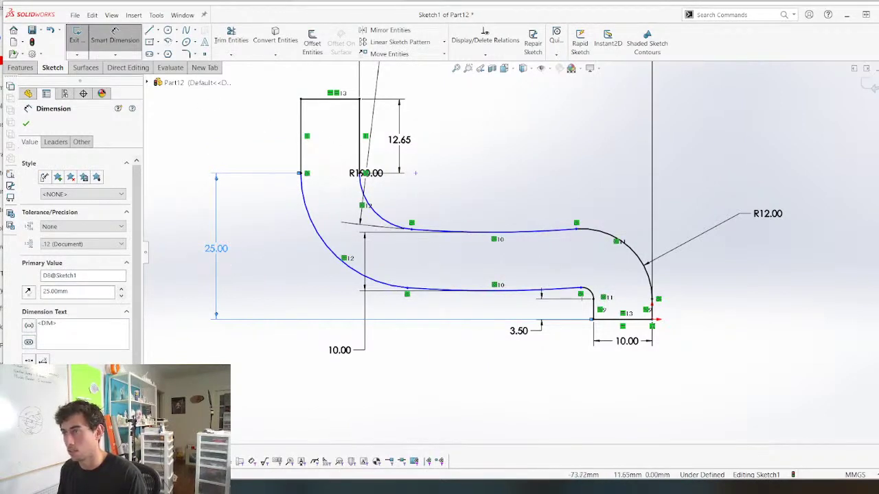
Set the inlet's height dimension above the outlet's bottom line to 30 mm
double_click(217, 248)
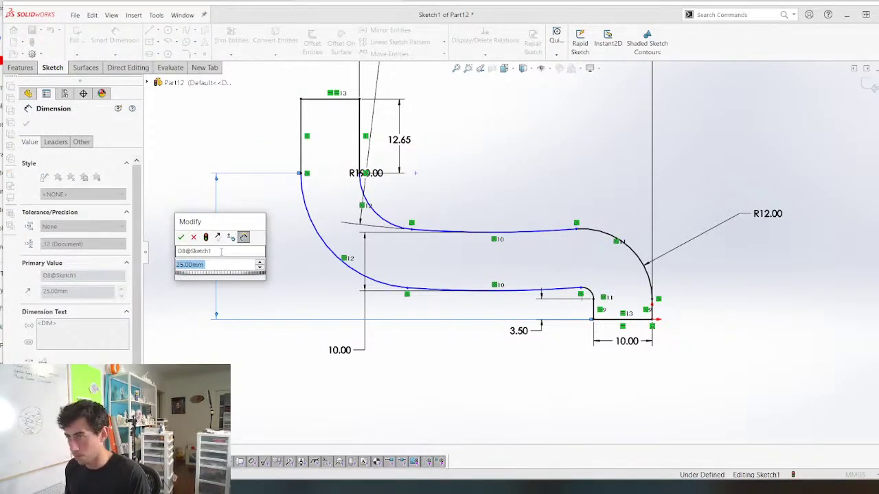
type("30")
key("Return")
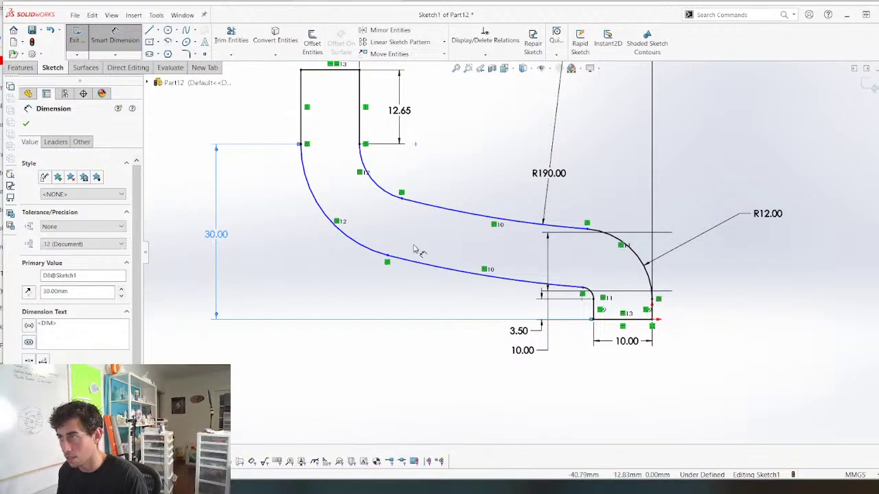
Dimension the radius of the inlet bend's outer arc at 20 mm
left_click(344, 263)
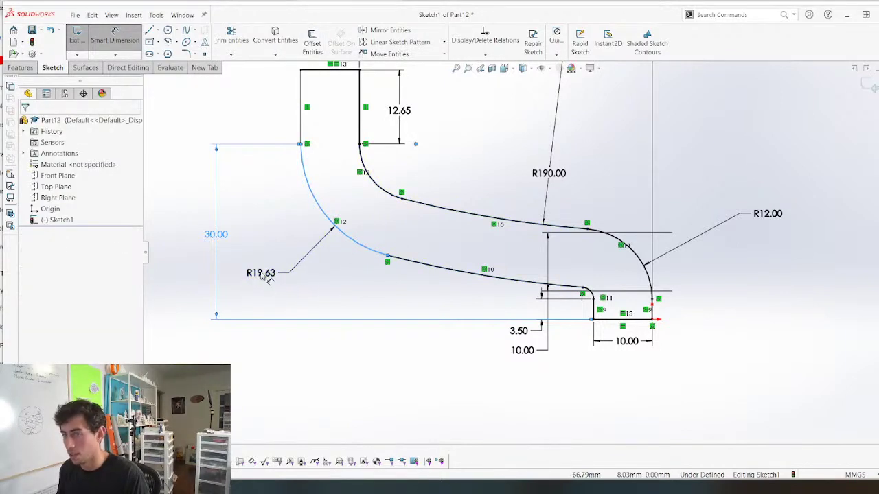
left_click(365, 274)
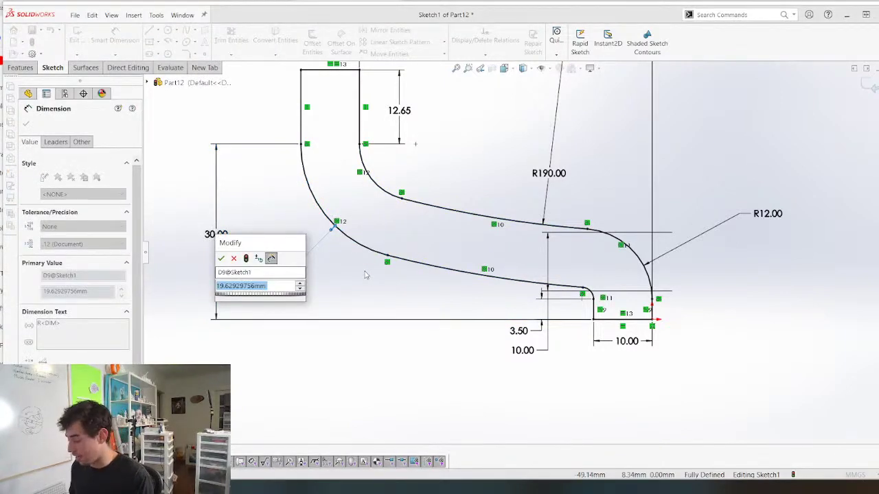
type("20")
key("Return")
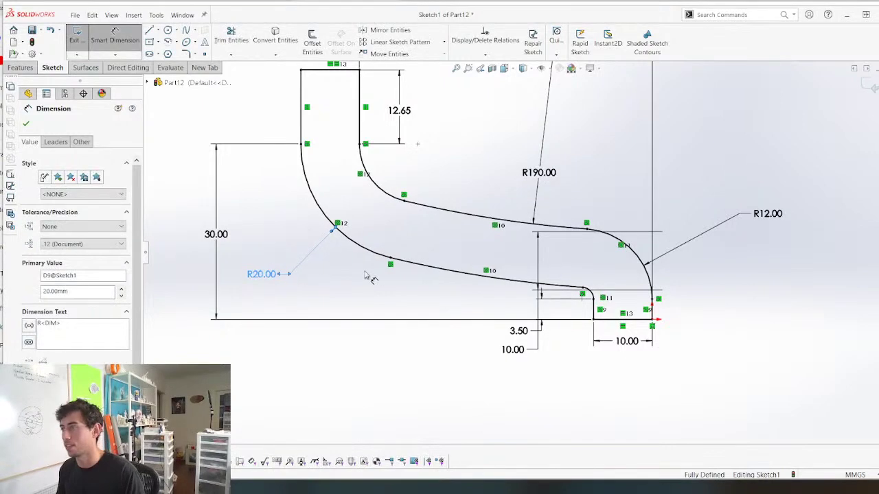
scroll(371, 278, "up", 3)
scroll(529, 196, "down", 5)
key("Escape")
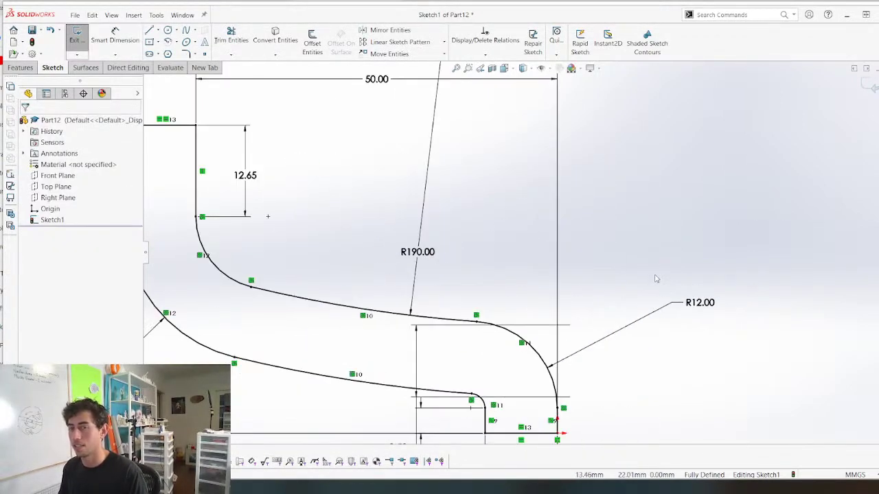
Offset the channel's upper edge, from the outlet's vertical line to the inlet's inner vertical line, 8 mm outward with chain selection off
left_click(546, 364)
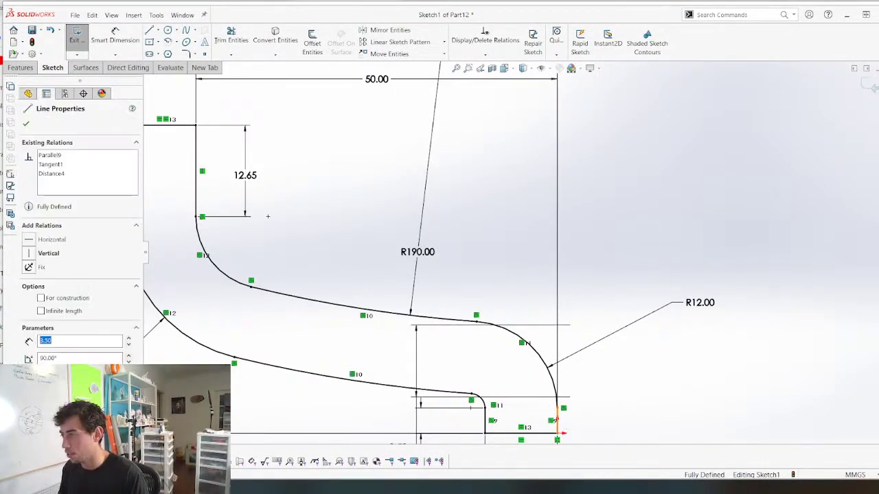
left_click(443, 319, "ctrl")
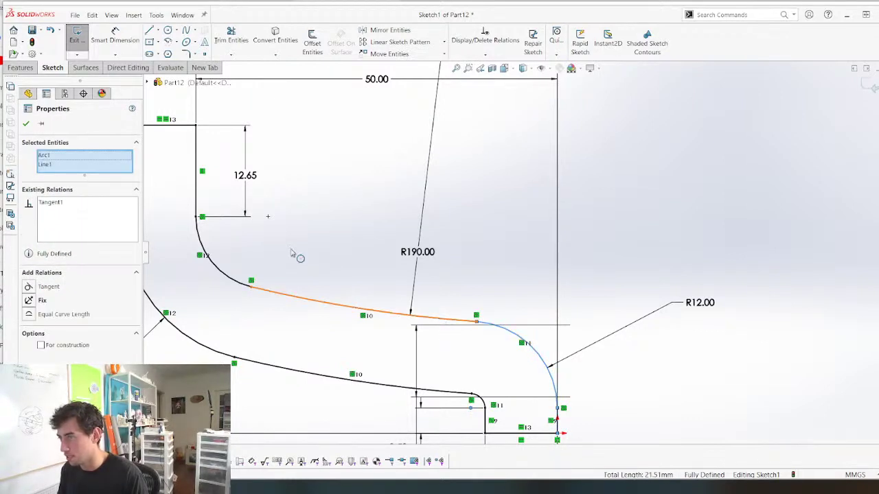
left_click(224, 276, "ctrl")
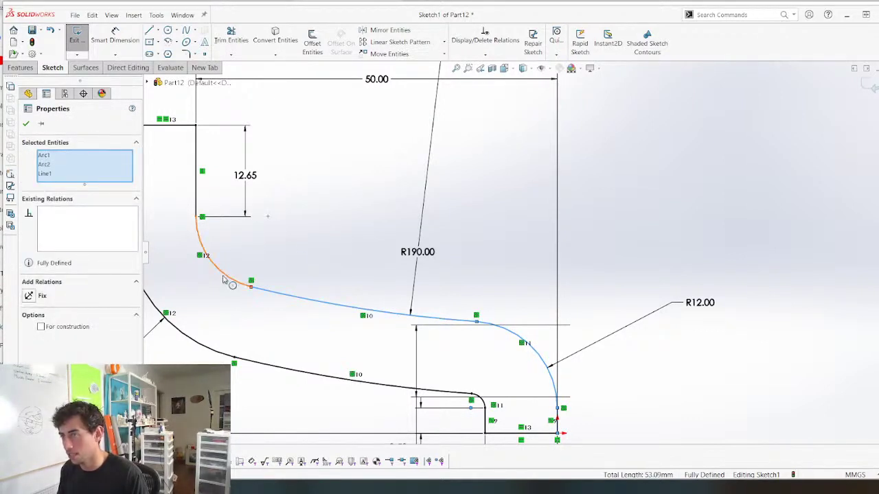
left_click(197, 148, "ctrl")
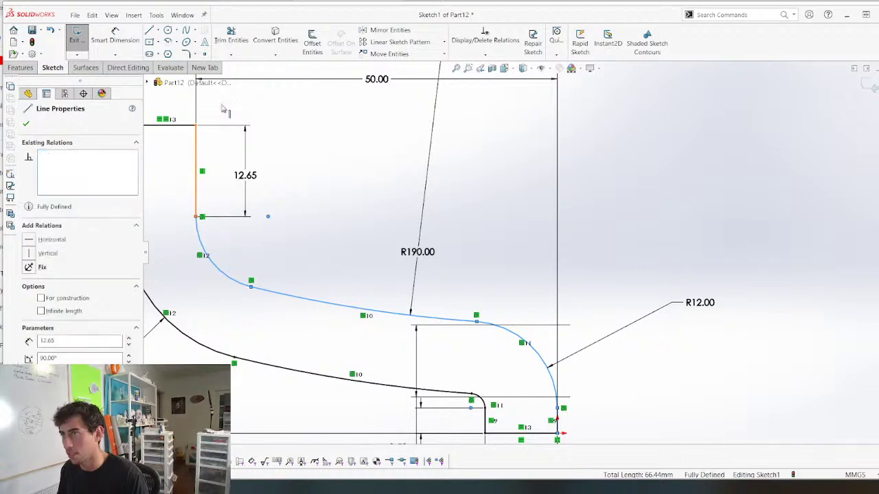
left_click(317, 41)
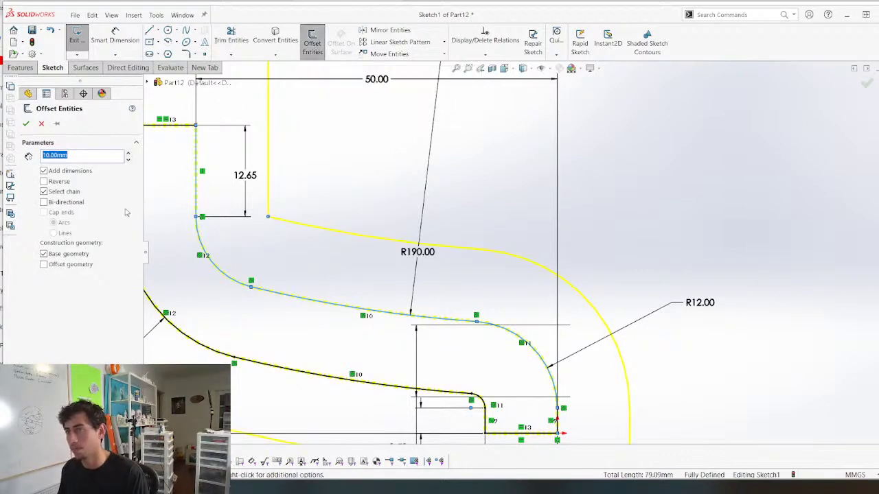
scroll(236, 199, "up", 3)
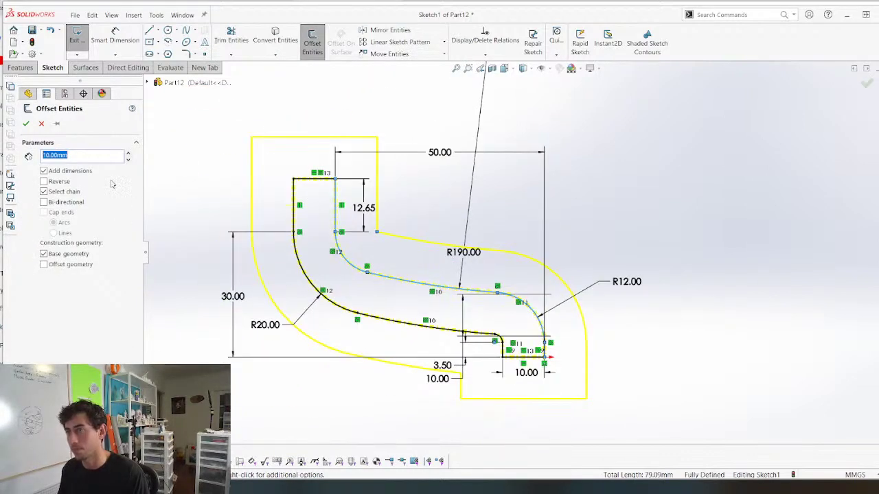
left_click(45, 193)
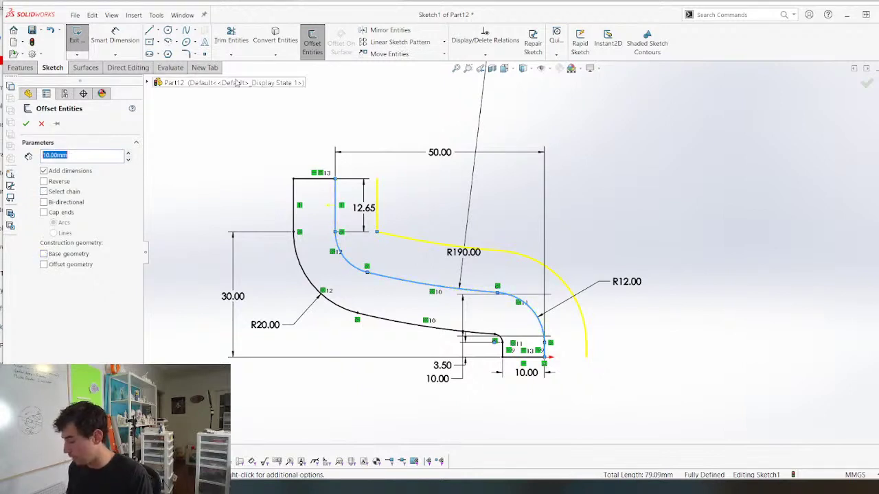
type("8")
key("Return")
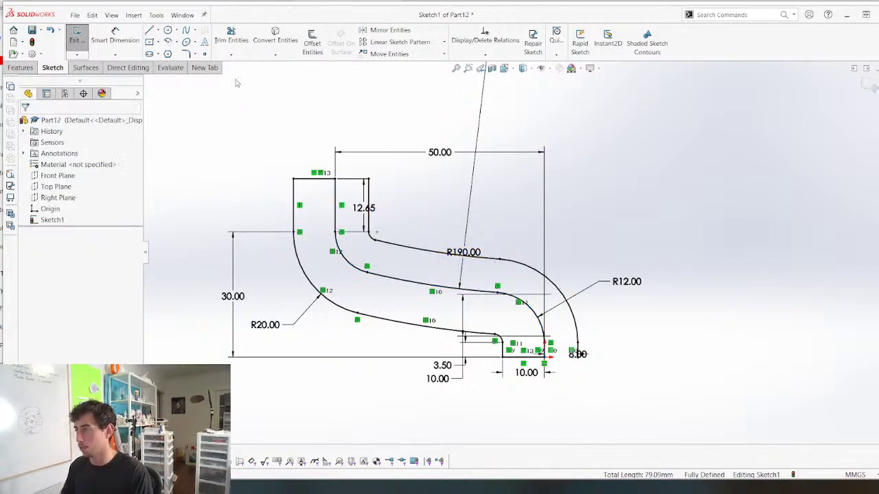
Offset the new outer curve another 8 mm outward, with chain selection on
scroll(440, 217, "down", 3)
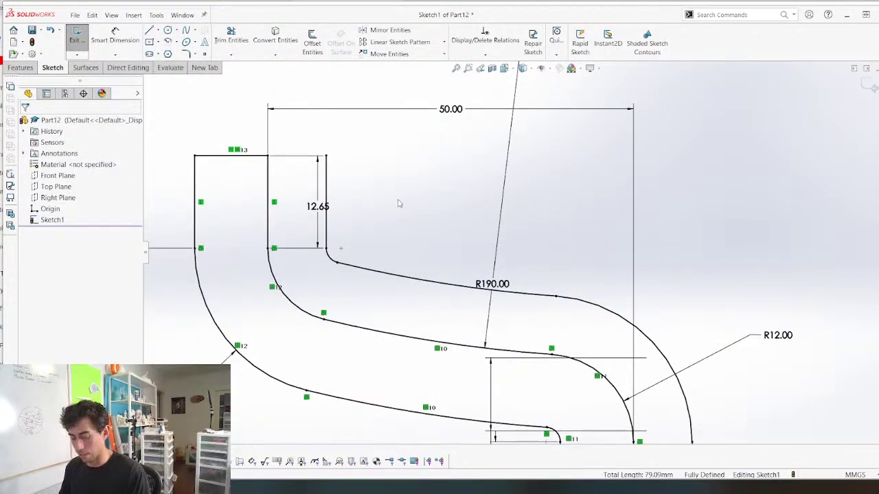
left_click(333, 196)
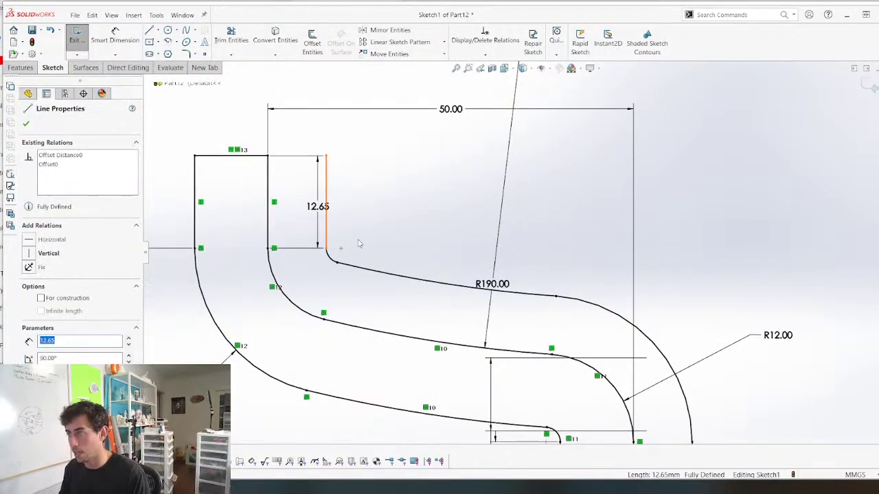
left_click(308, 49)
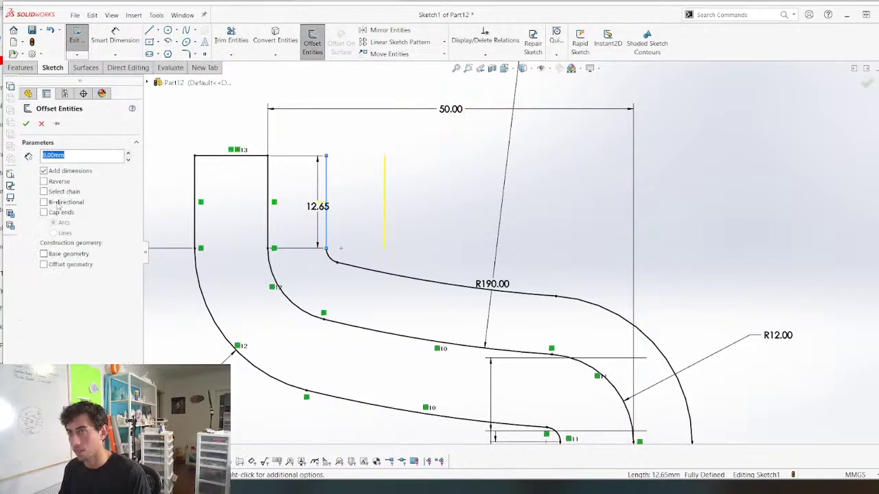
left_click(44, 192)
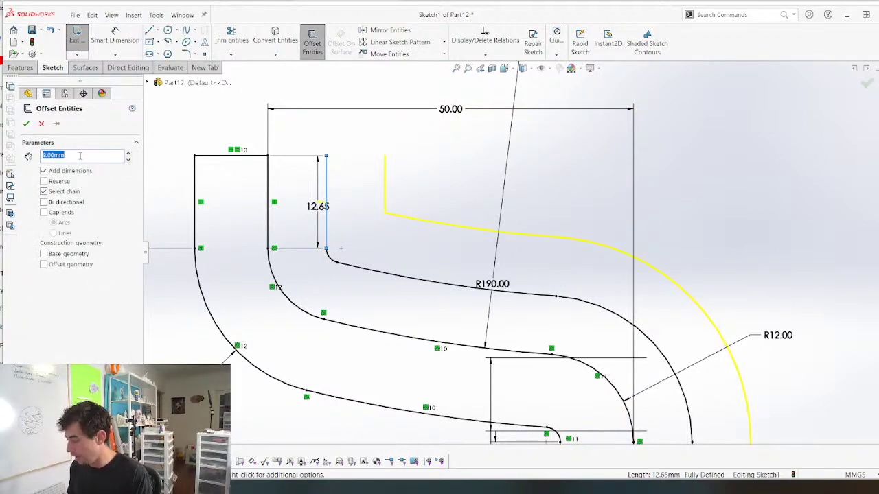
key("Return")
Draw a horizontal line joining the upper ends of the two offset curves at the inlet
scroll(427, 180, "up", 2)
scroll(432, 171, "down", 4)
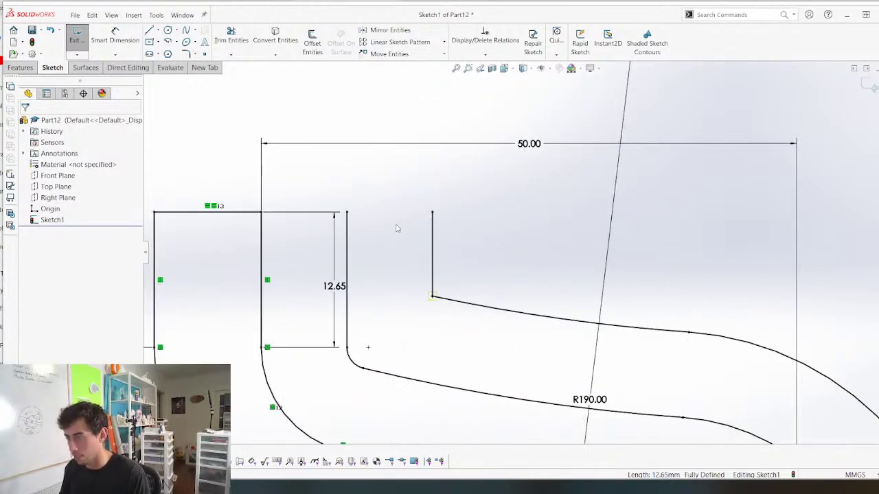
key("l")
left_click(347, 212)
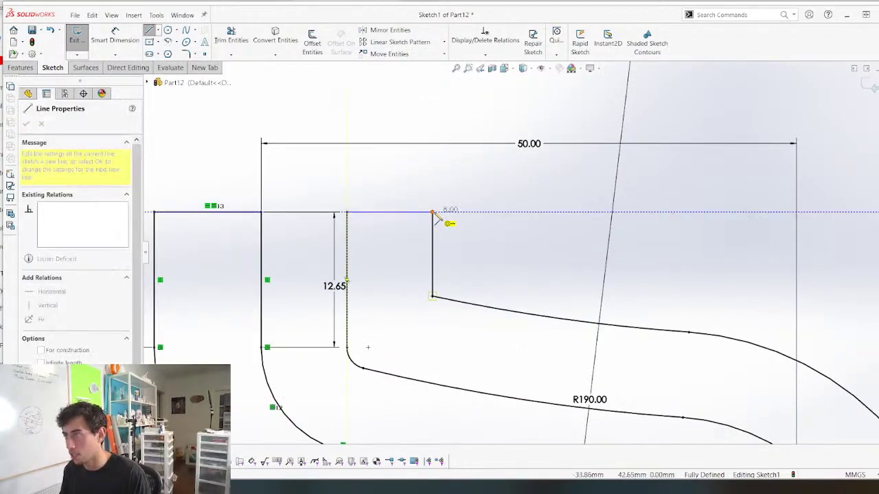
left_click(433, 212)
scroll(381, 250, "up", 4)
key("Escape")
Draw a horizontal line joining the lower ends of the two offset curves at the outlet
scroll(576, 294, "down", 5)
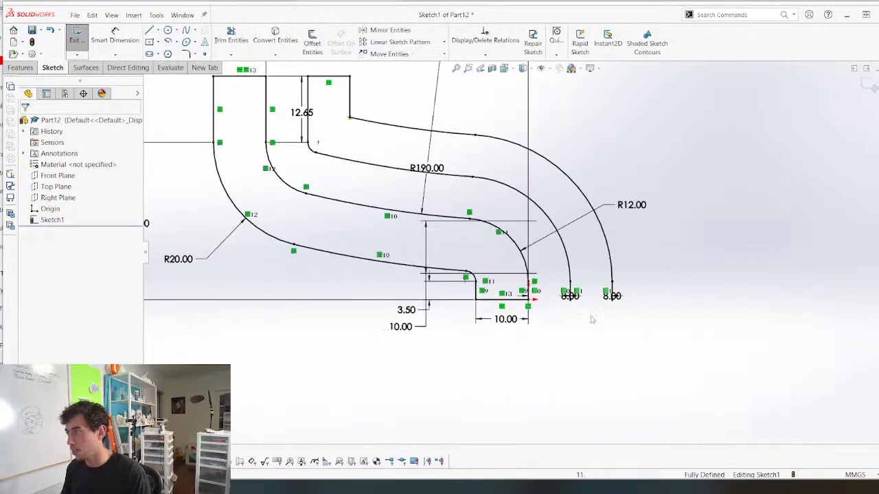
key("l")
left_click(571, 314)
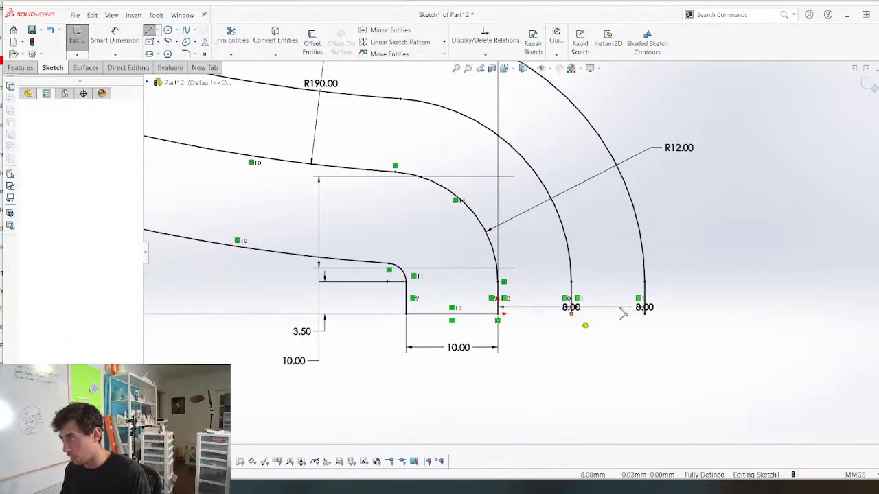
left_click(571, 314)
key("Escape")
left_click(461, 347)
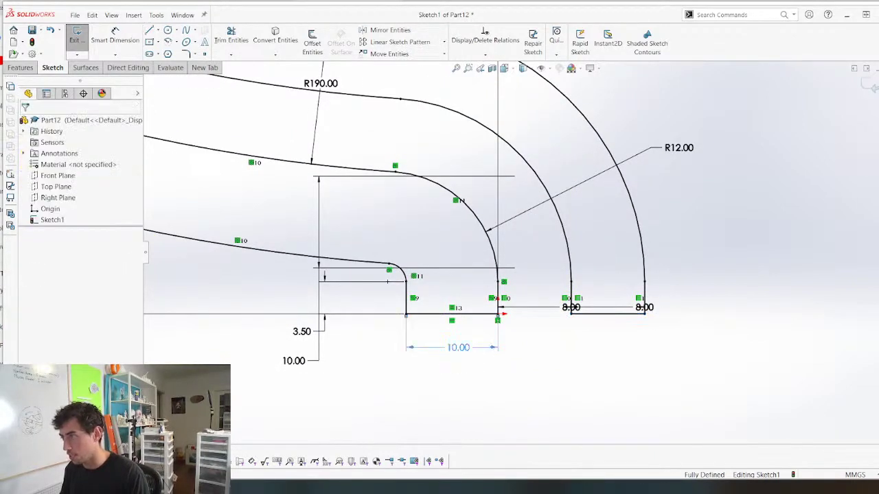
double_click(464, 348)
left_click(368, 347)
Delete the original inlet's top line and outer vertical line, plus the inlet bend's outer arc and the lower long arc
scroll(368, 344, "up", 4)
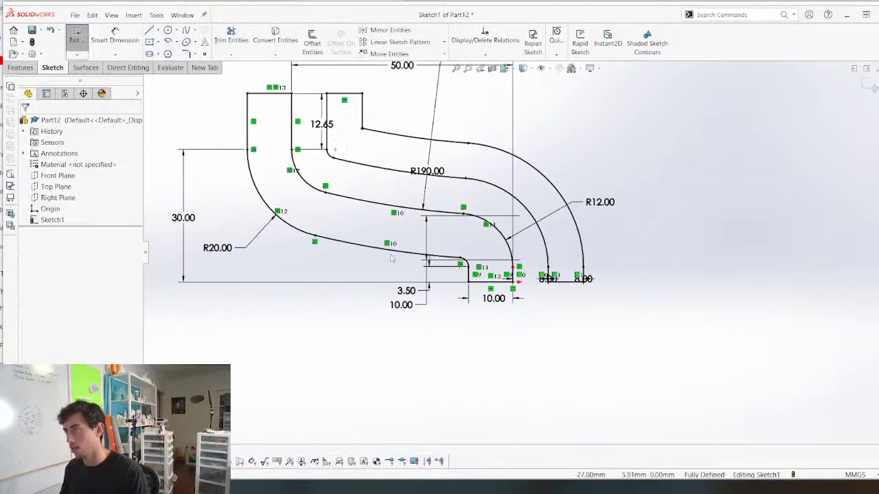
left_click_drag(255, 73, 216, 110)
key("Delete")
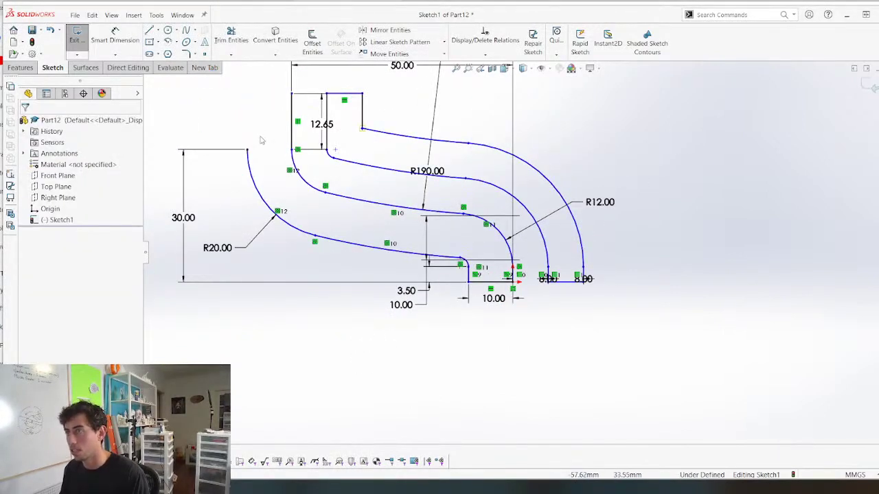
left_click_drag(357, 272, 264, 219)
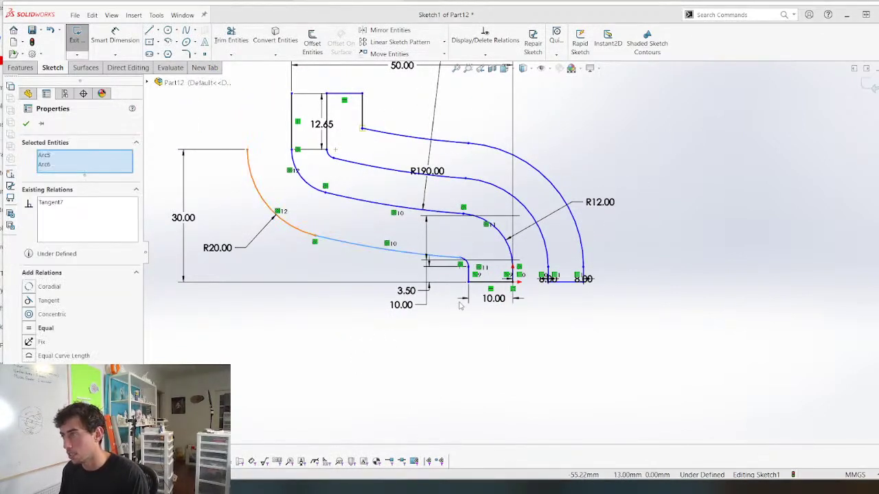
key("Delete")
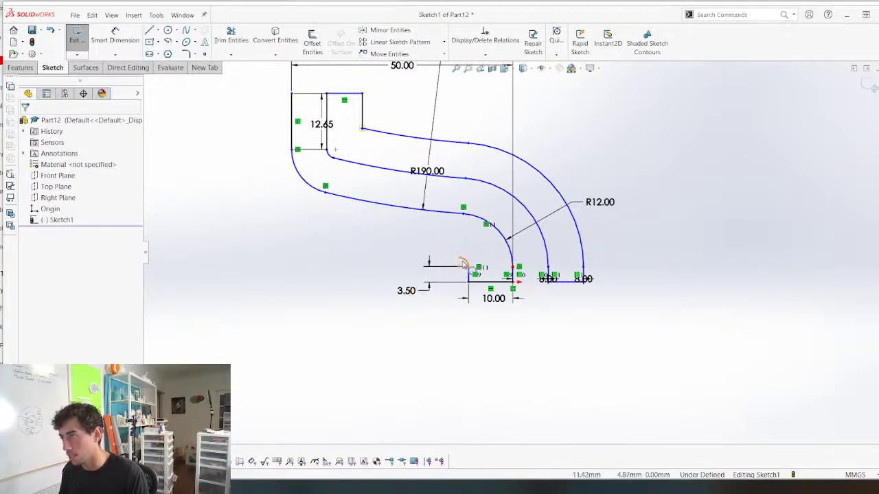
Delete the outlet's small inner bend arc, its inner vertical line and the 10 mm bottom line
left_click(460, 261)
key("Delete")
left_click(467, 273)
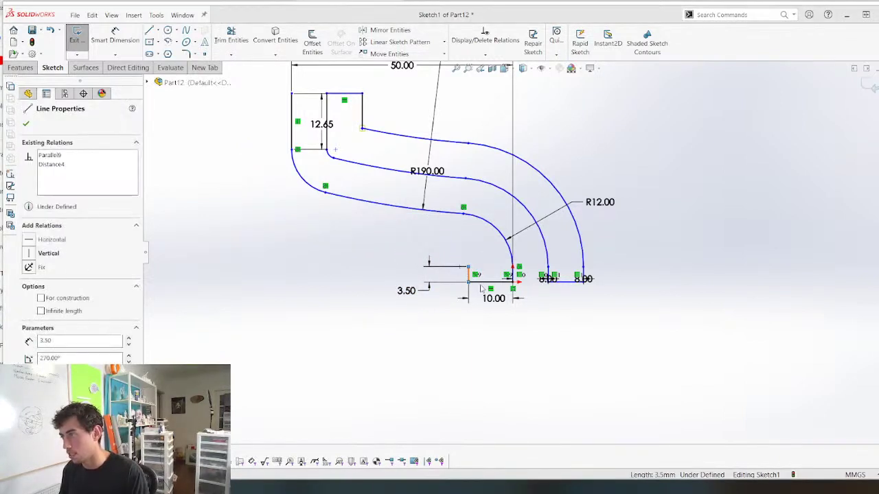
key("Delete")
left_click(482, 285)
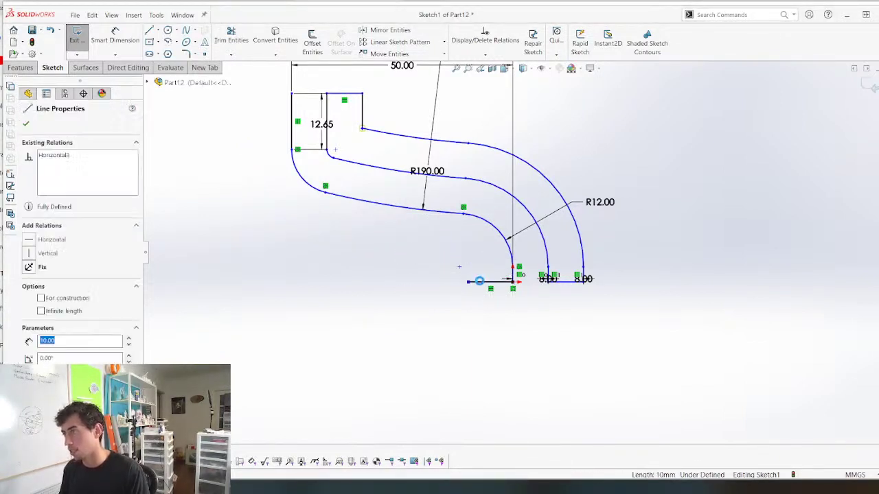
key("Delete")
Offset the connected base channel profile 8 mm towards its lower, outer side
key("f")
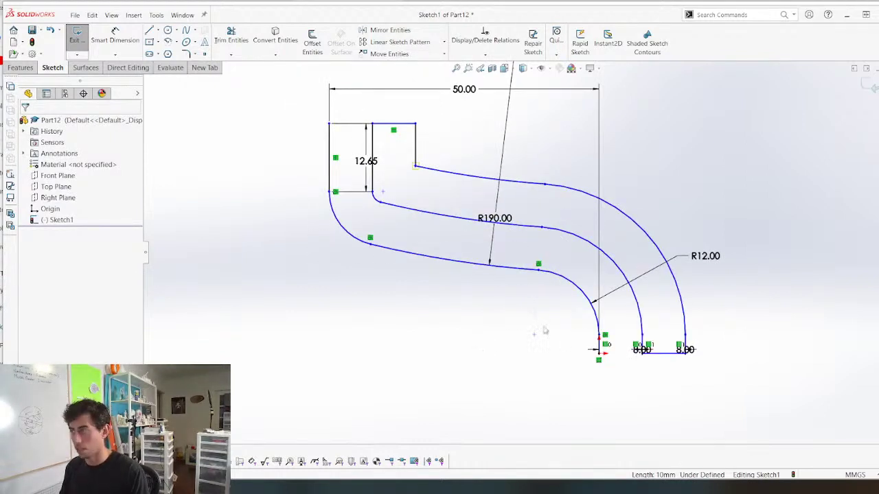
left_click(312, 43)
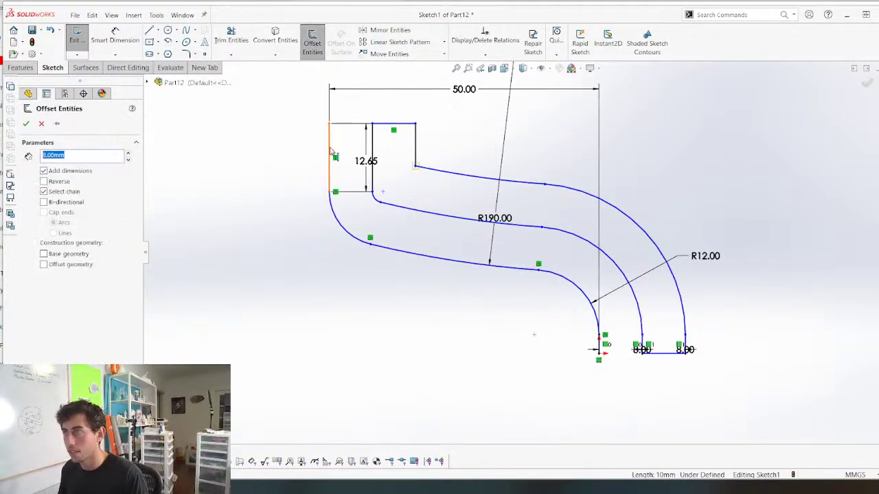
left_click(44, 182)
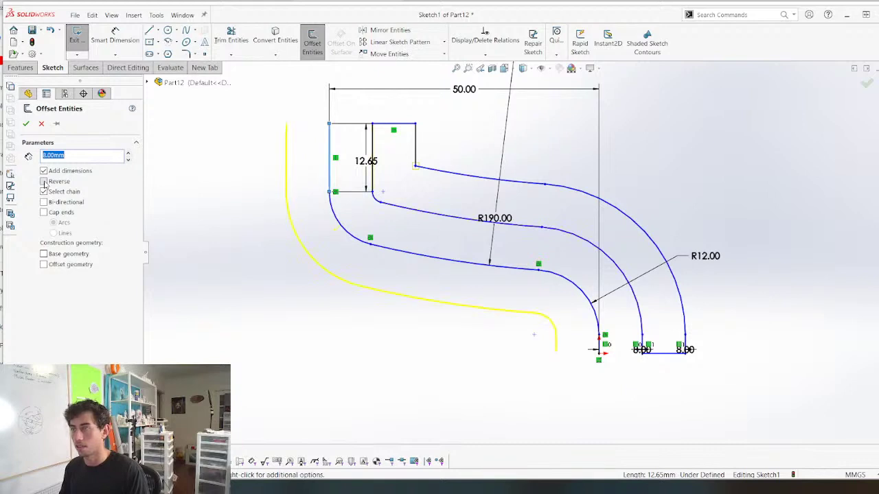
key("Return")
Draw a horizontal line from the origin to the lower end of the new offset curve at the outlet
scroll(676, 374, "down", 2)
key("l")
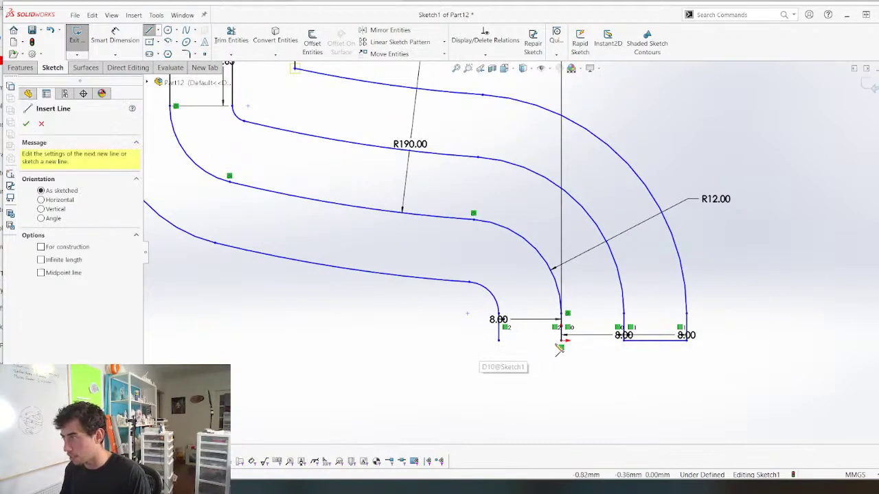
left_click(562, 341)
left_click(498, 341)
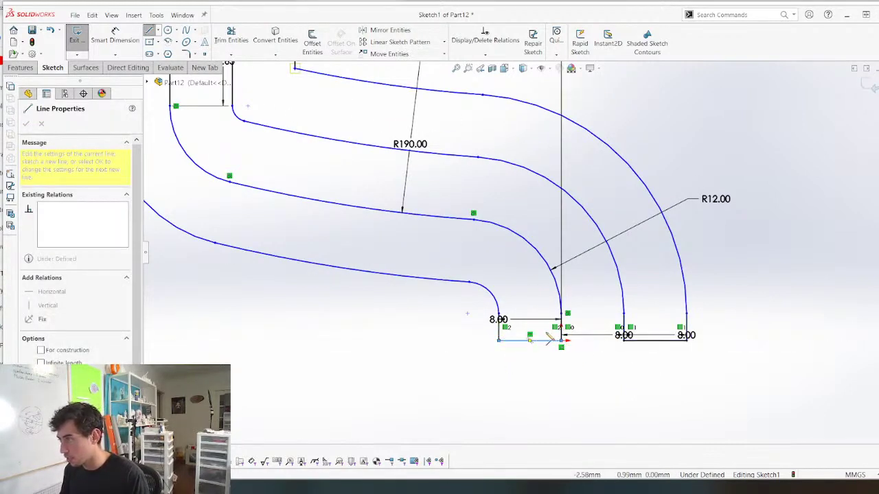
Dimension the length of the short vertical line rising from the origin at the outlet
scroll(556, 324, "down", 2)
key("d")
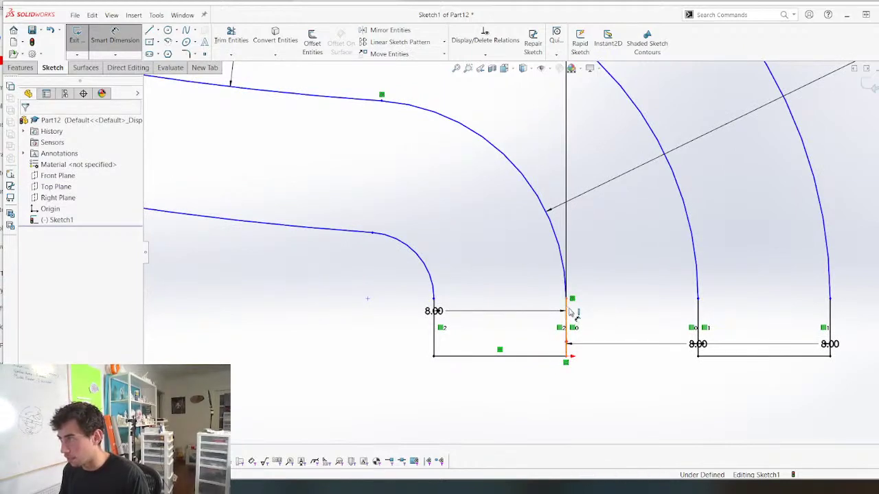
left_click(568, 313)
left_click(594, 385)
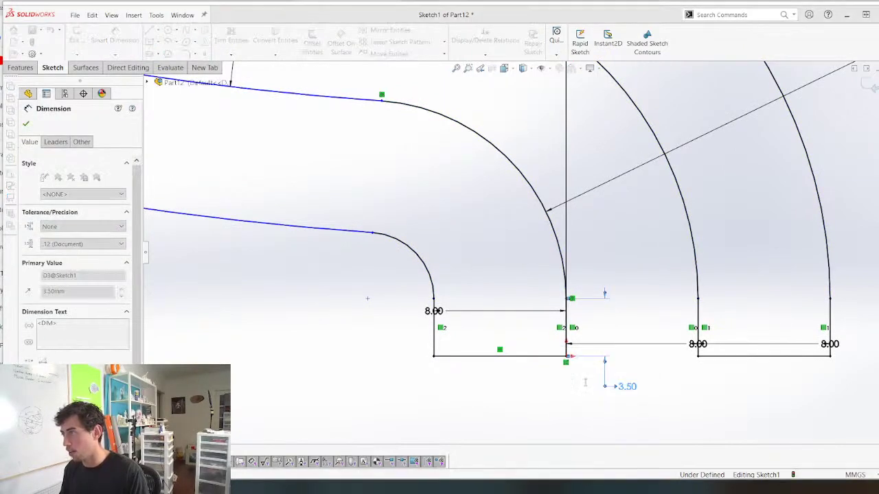
key("Return")
key("Escape")
Add a radius dimension to the base profile's inlet bend arc, keeping its current value
scroll(459, 337, "up", 5)
scroll(415, 208, "up", 4)
scroll(414, 206, "down", 5)
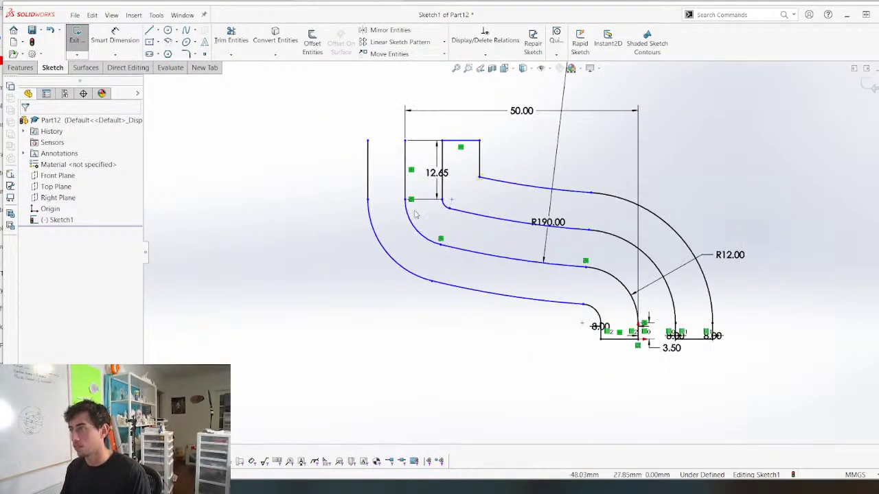
key("d")
left_click(443, 244)
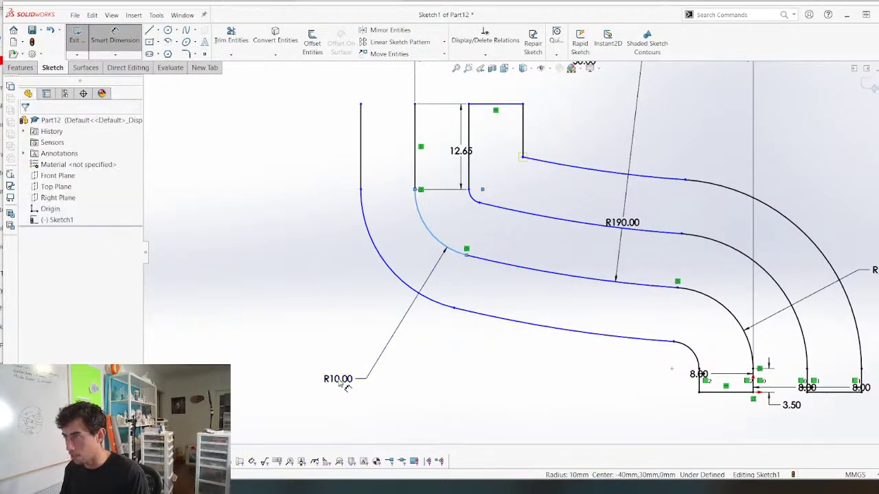
left_click(350, 360)
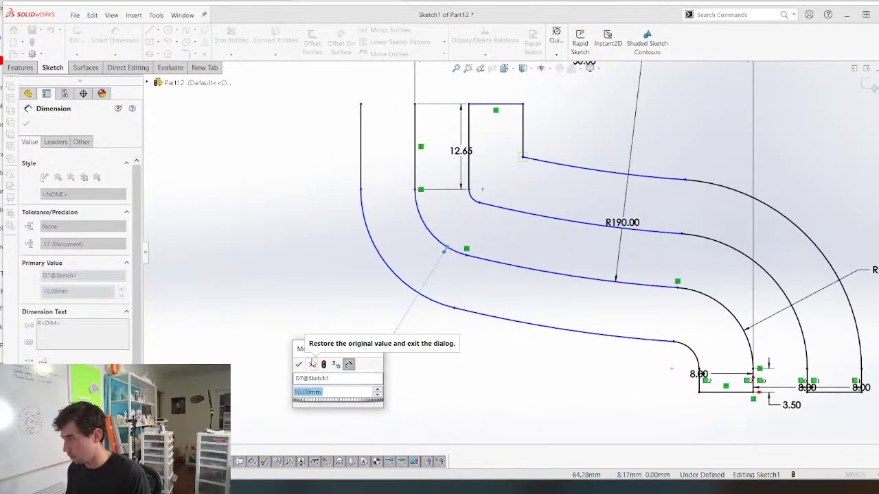
left_click(312, 364)
key("Escape")
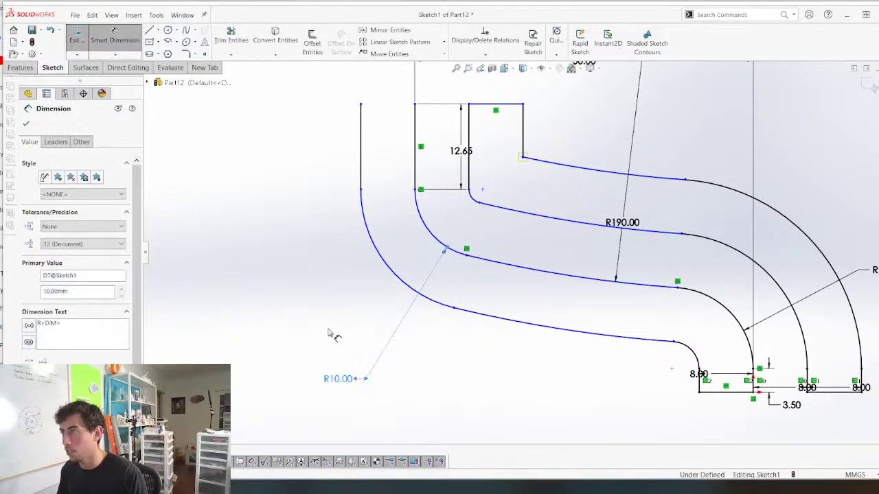
key("Escape")
Add a vertical dimension between the outlet's lower corner and the lower end of the base profile's inlet line
scroll(386, 181, "up", 2)
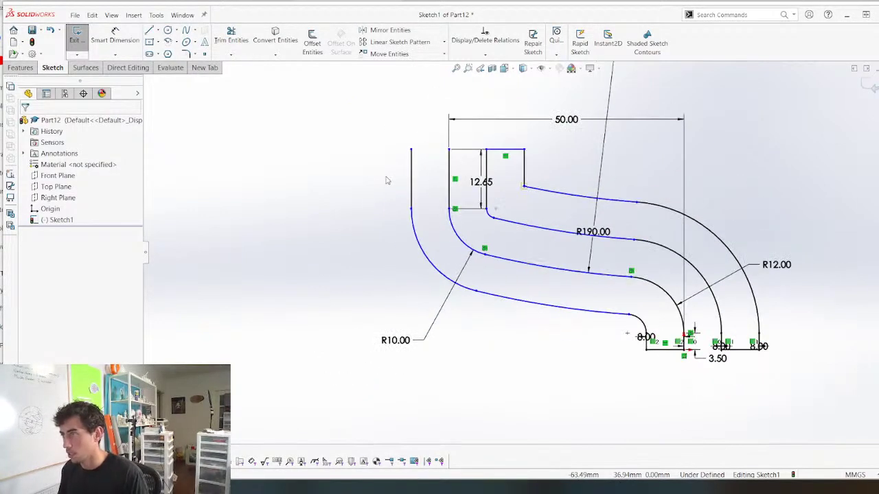
key("d")
left_click(647, 351)
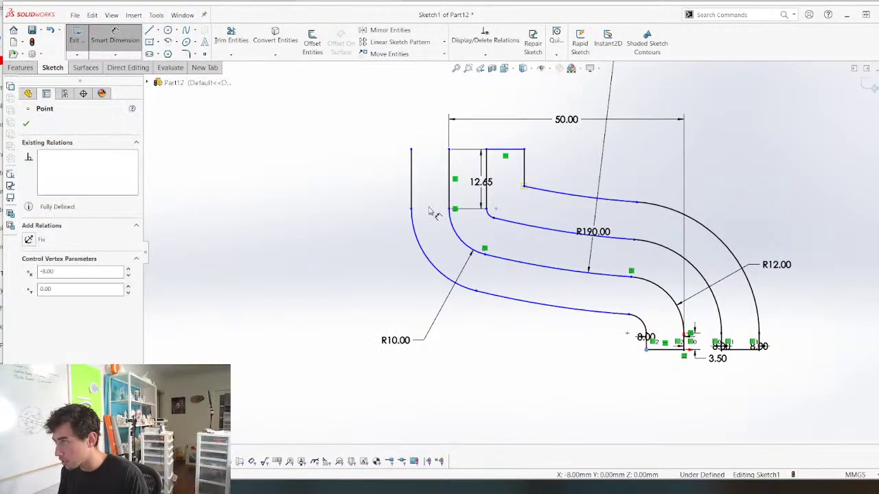
left_click(451, 209)
left_click(282, 258)
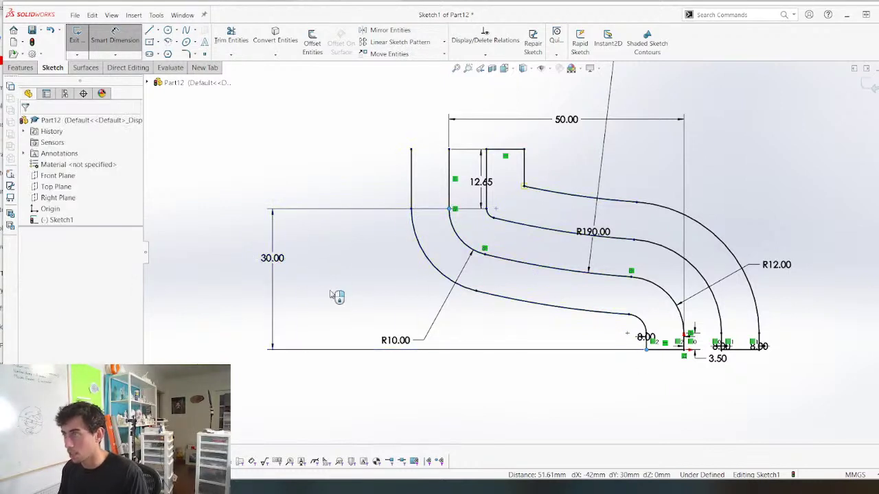
key("Return")
Close the outer wall at the inlet with a horizontal line joining its two upper ends
key("l")
scroll(532, 157, "down", 3)
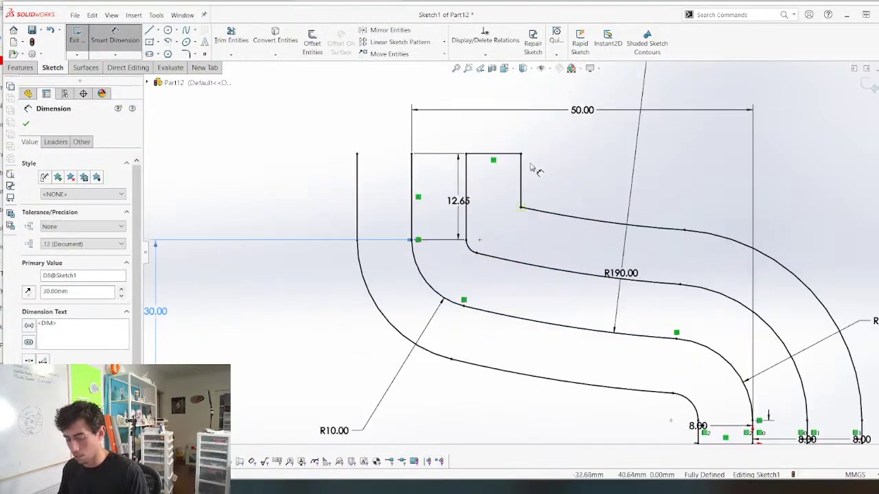
left_click(387, 156)
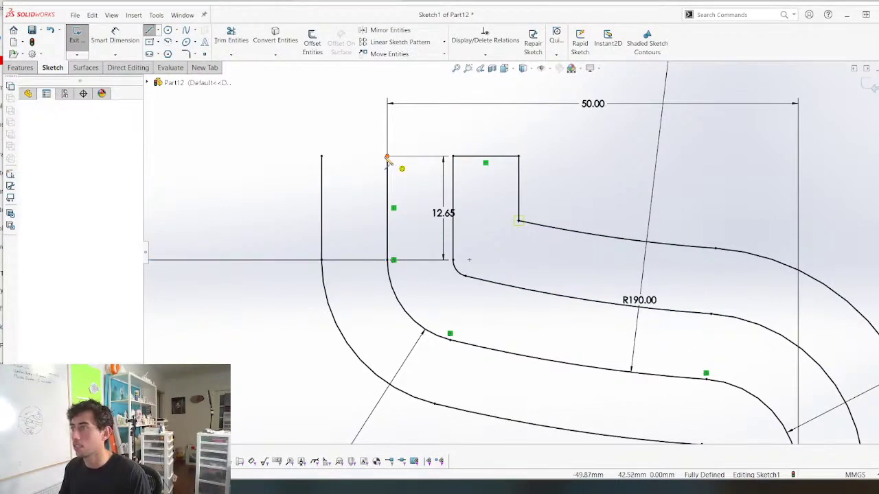
left_click(322, 157)
key("Escape")
Extrude the two closed channel wall profiles to a blind depth of 15 mm
scroll(526, 252, "up", 8)
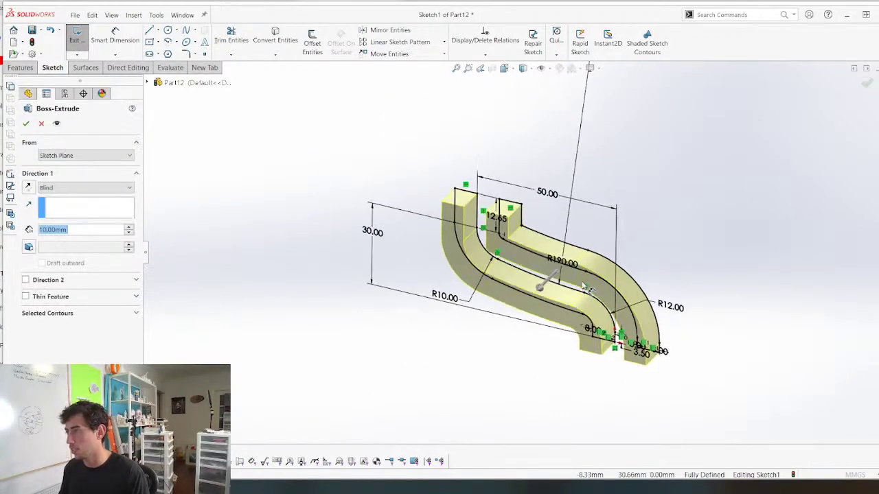
left_click(90, 229)
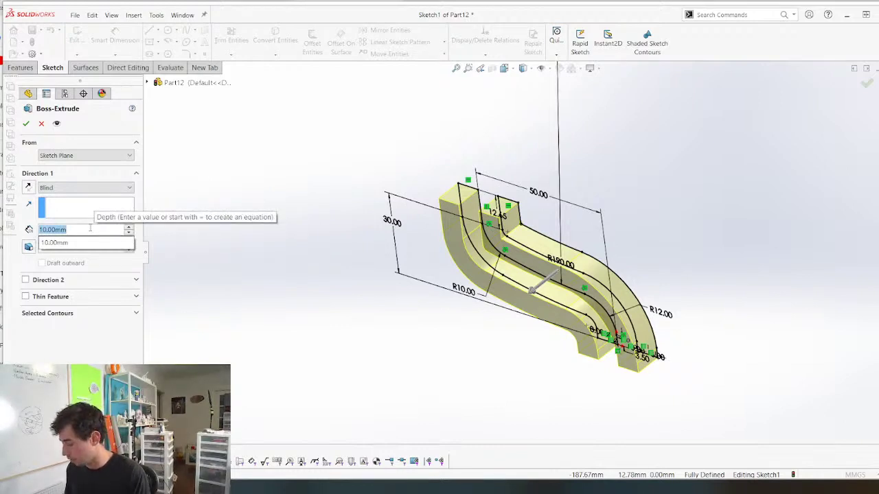
type("15")
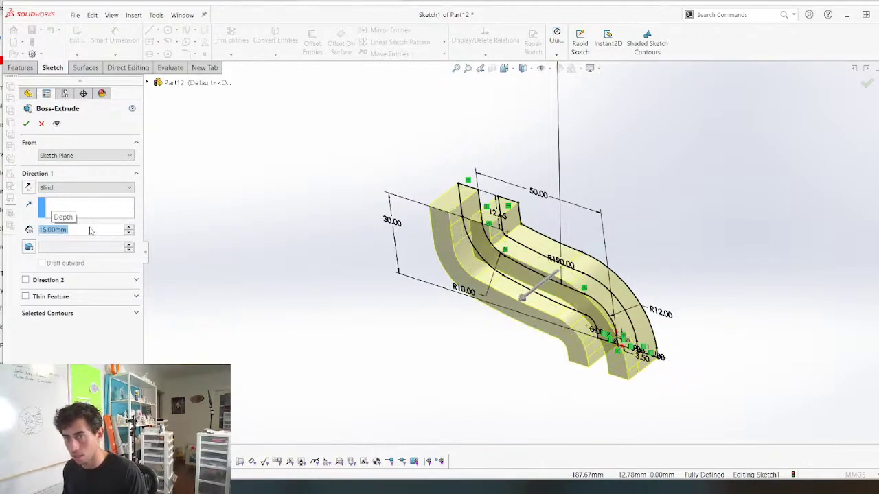
key("Return")
Start a sketch on the outlet's end face and draw a circle about 12.3 mm in diameter over the channel gap
middle_click_drag(278, 236, 405, 163)
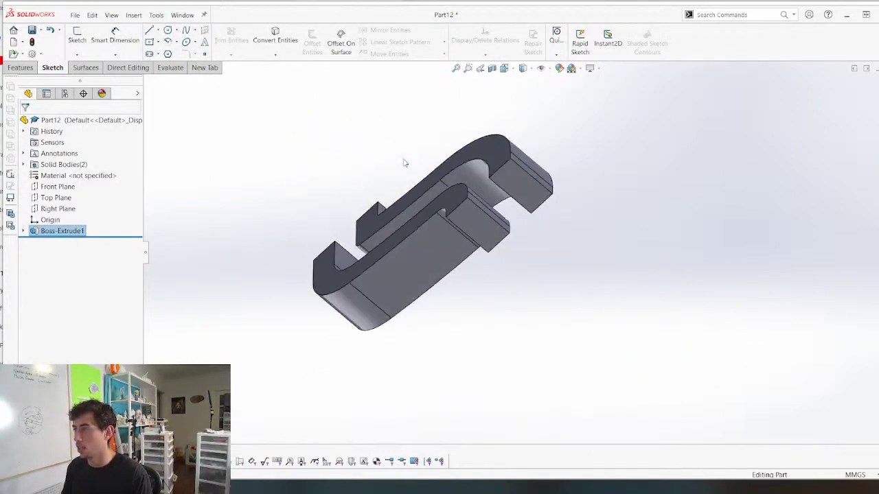
left_click(501, 176)
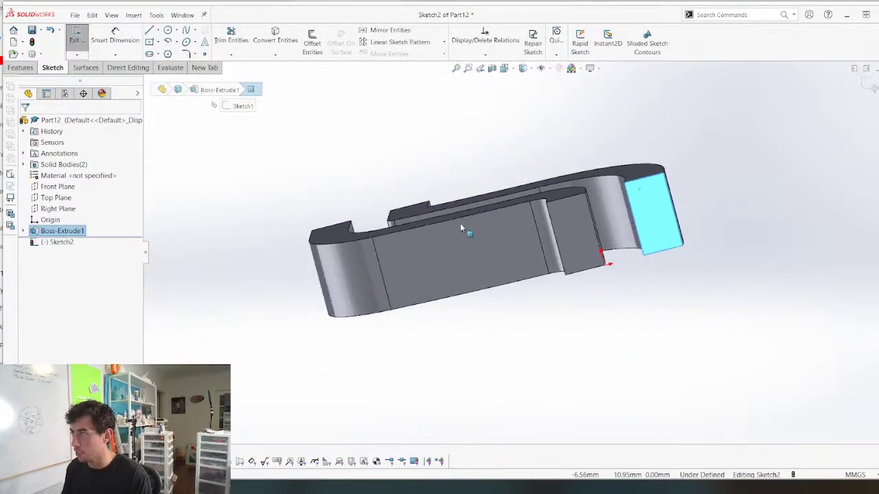
middle_click_drag(588, 269, 590, 263)
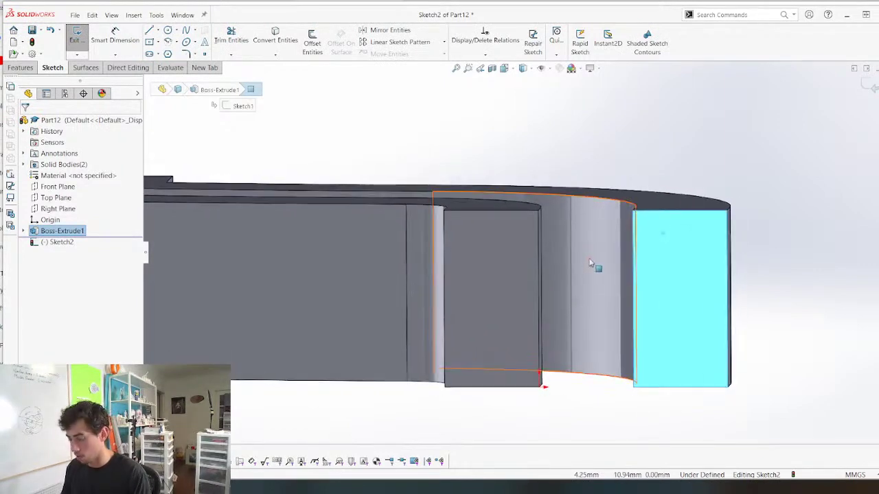
key("ctrl+8")
right_click_drag(584, 267, 658, 243)
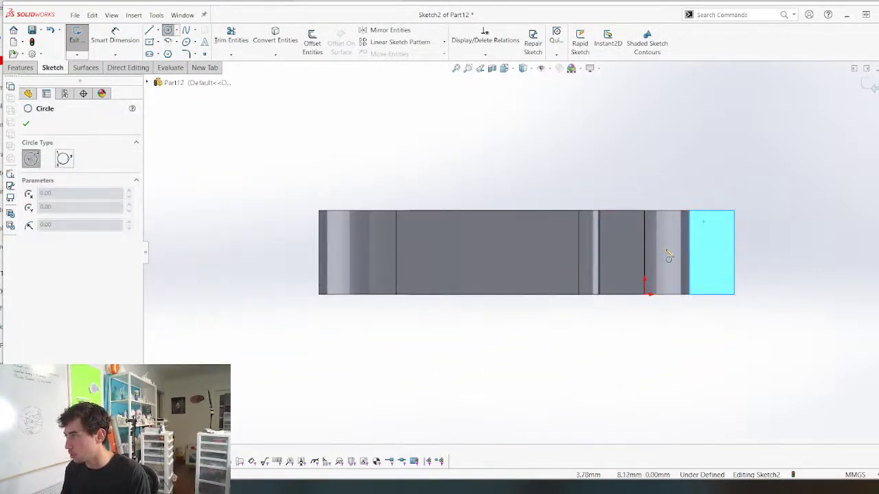
left_click(664, 250)
left_click(697, 259)
Draw a horizontal construction line across the channel gap between the two outlet walls, inside the circle
scroll(702, 264, "down", 3)
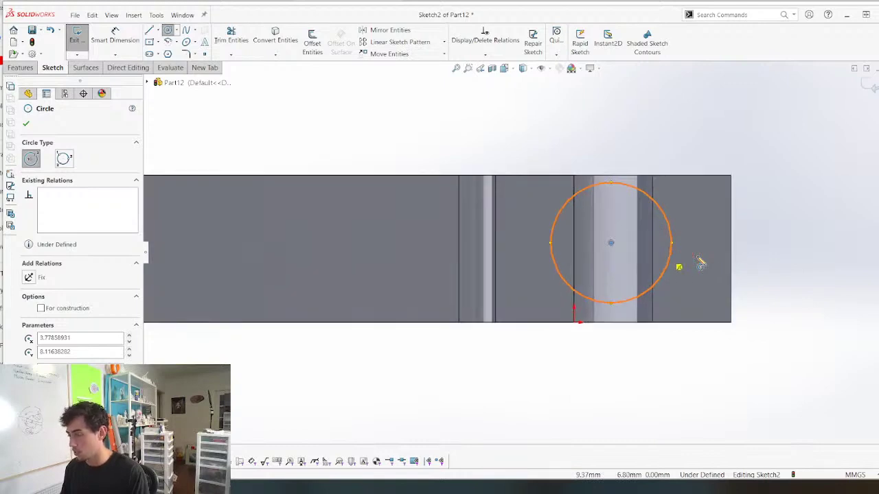
right_click_drag(695, 256, 639, 247)
left_click(575, 226)
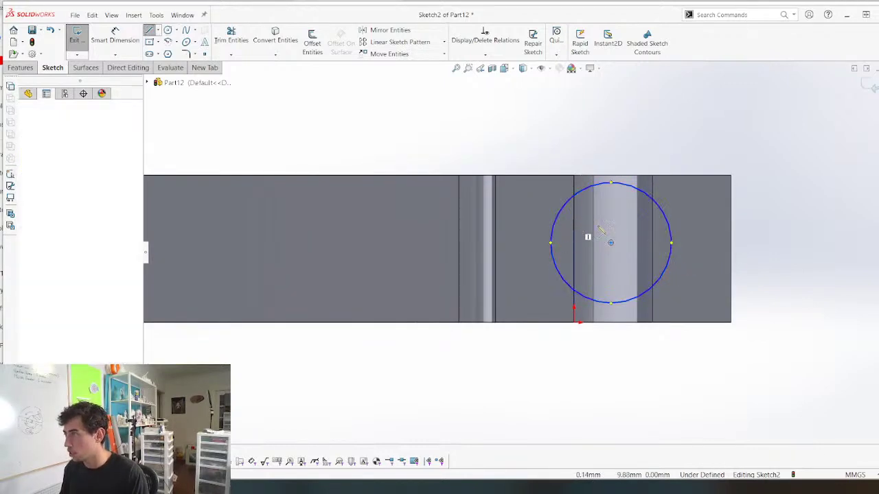
left_click(657, 225)
key("Escape")
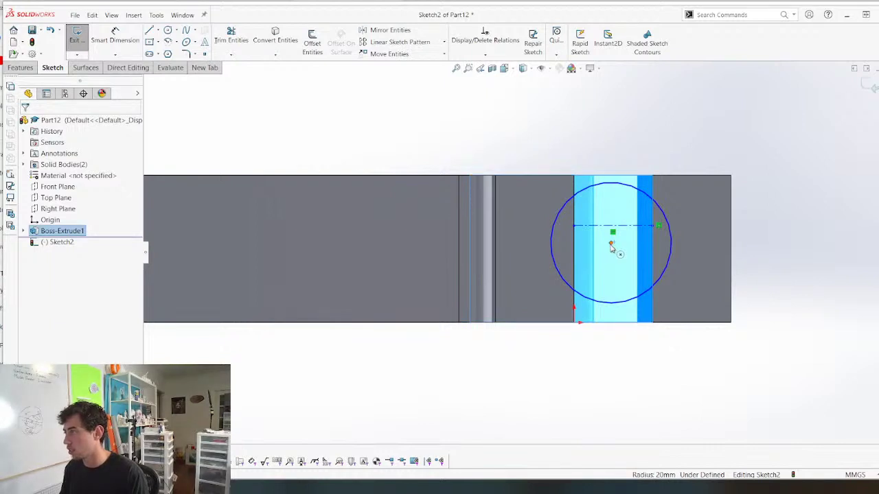
Constrain the circle's center to the midpoint of the horizontal construction line
left_click(610, 245)
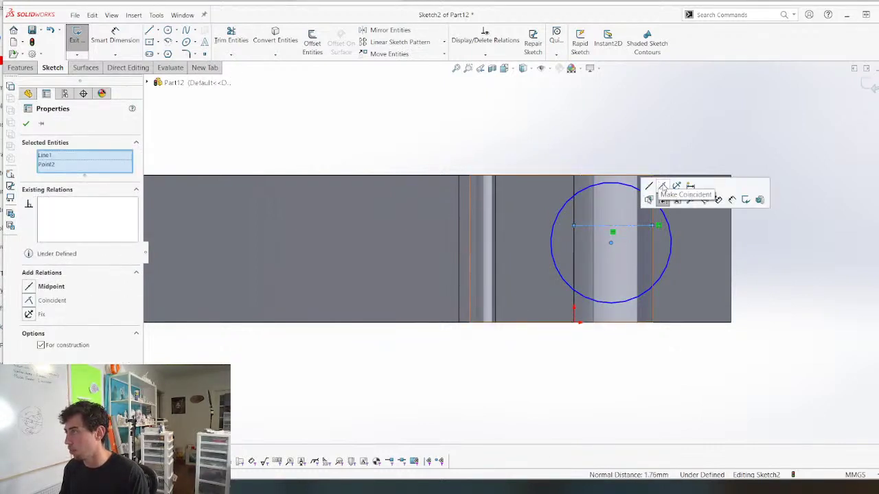
left_click(662, 199)
left_click(482, 438)
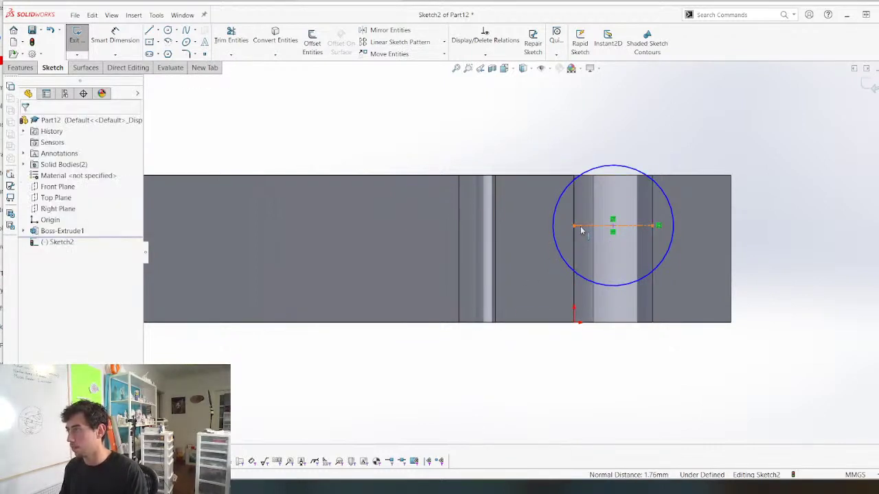
Set the circle's diameter to 13.25 mm
key("d")
left_click(661, 182)
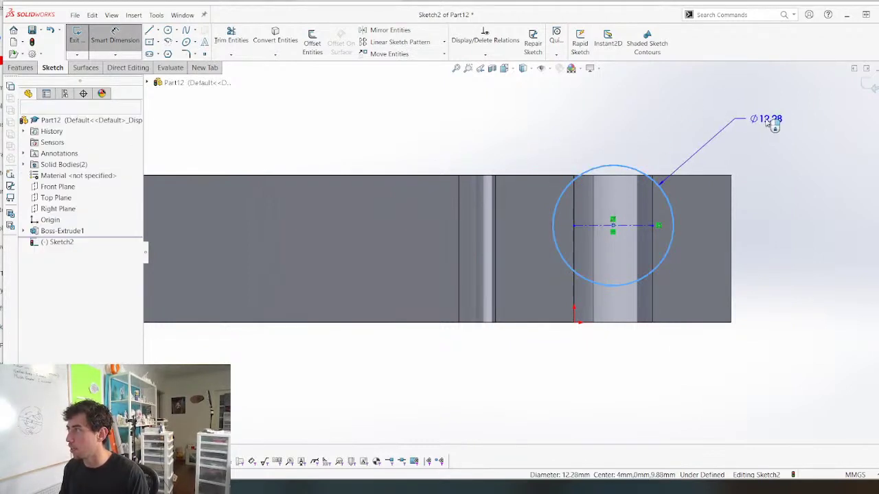
left_click(767, 119)
type("12.2")
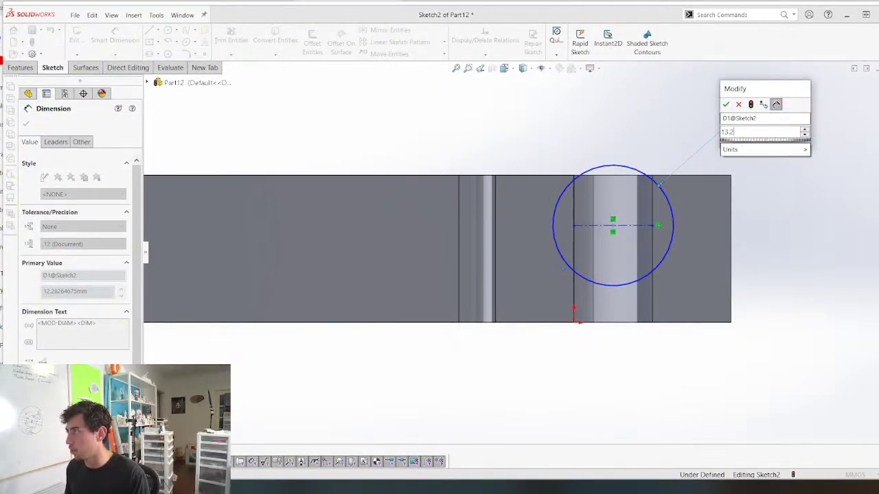
key("Return")
key("Escape")
key("Escape")
Place the construction line 7 mm below the body's upper edge and attach its loose end to the channel wall's edge
scroll(604, 238, "down", 2)
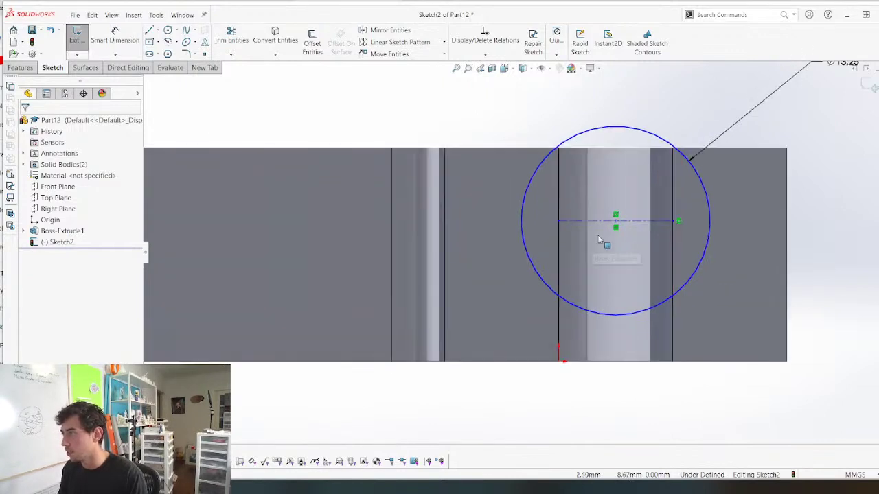
left_click_drag(615, 224, 614, 254)
key("Escape")
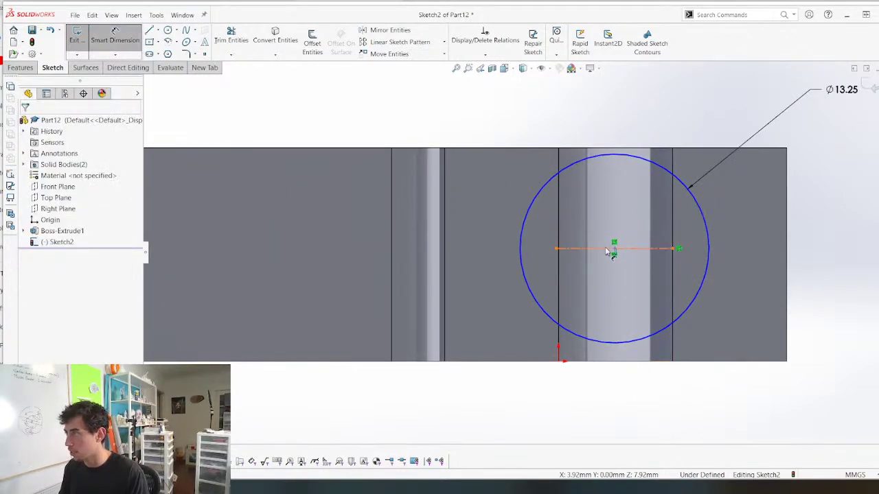
left_click(608, 249)
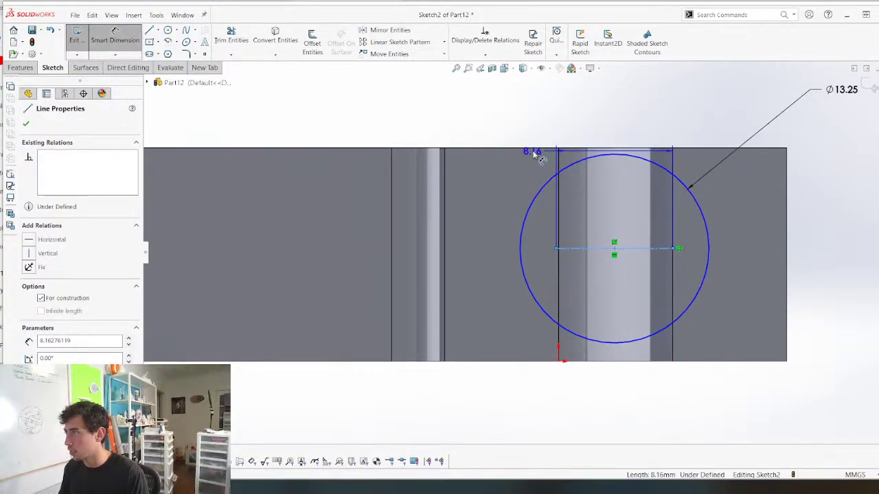
left_click(564, 123)
type("7")
key("Return")
key("Escape")
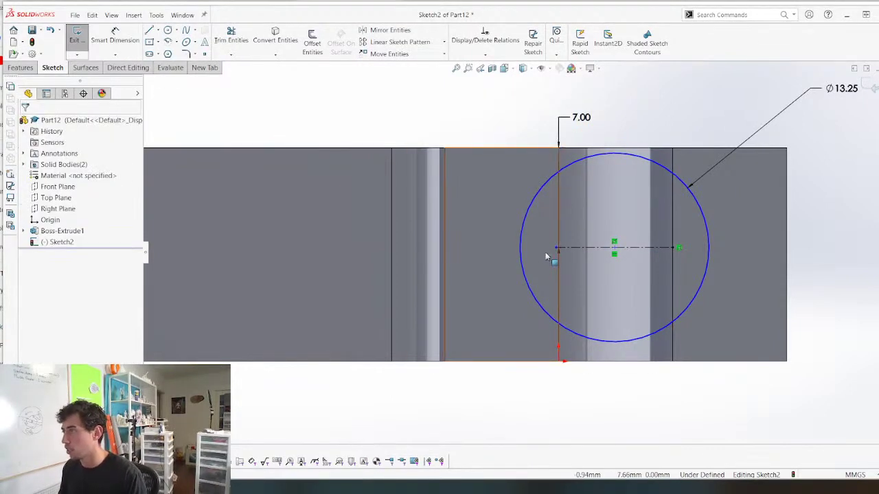
mouse_move(557, 249)
left_mouse_down()
mouse_move(543, 255)
mouse_move(569, 255)
mouse_move(559, 249)
left_mouse_up()
key("f")
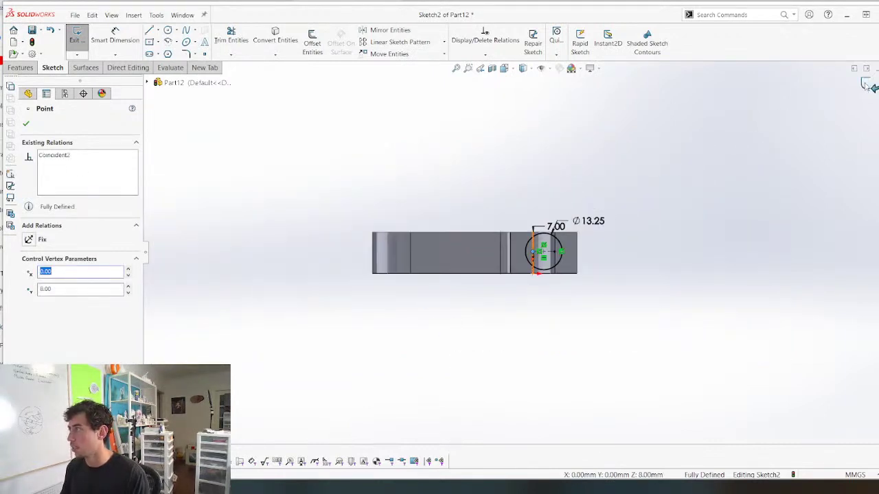
Finish the 13.25 mm circle profile sketch at the channel outlet
left_click(866, 83)
left_click(867, 84)
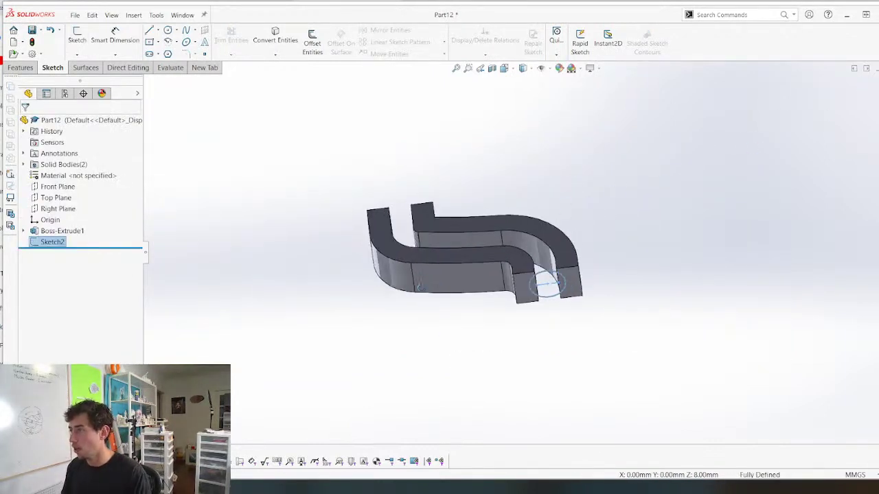
mouse_move(421, 287)
middle_mouse_down()
mouse_move(383, 307)
mouse_move(413, 292)
middle_mouse_up()
scroll(506, 239, "down", 5)
middle_click_drag(506, 239, 479, 186)
scroll(473, 233, "up", 4)
middle_click_drag(470, 230, 487, 374)
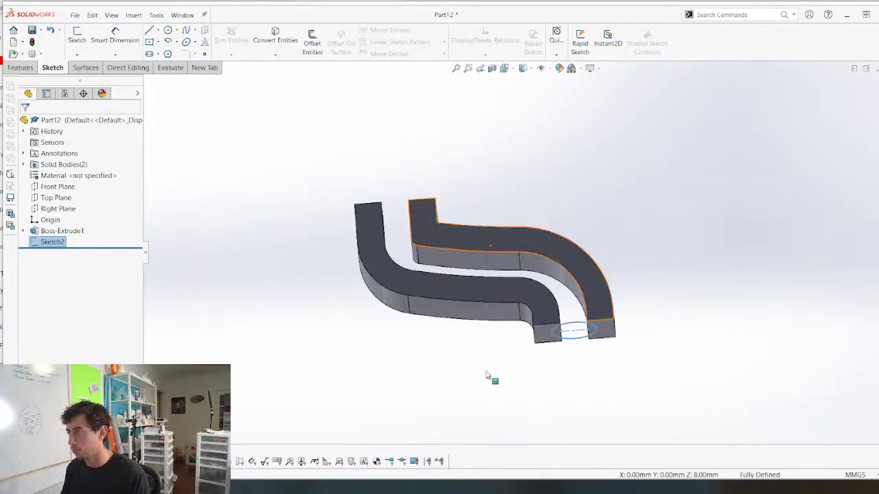
Open the channel walls' base extrusion sketch for editing
right_click(58, 232)
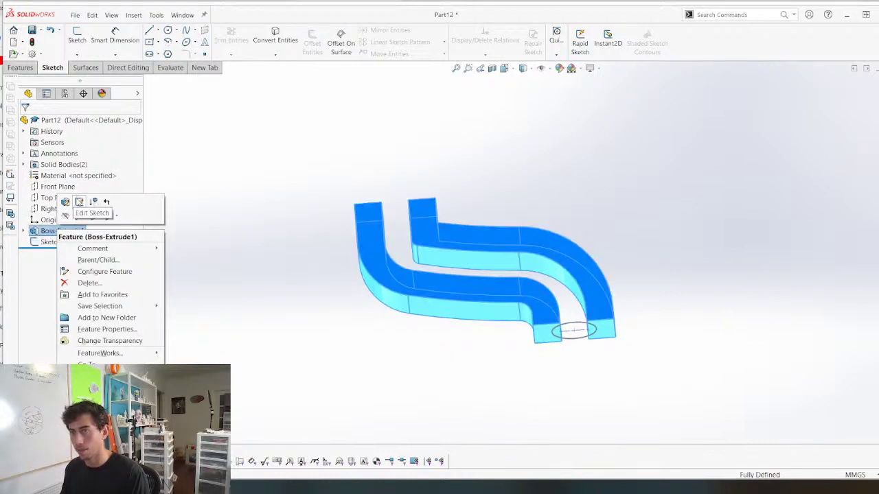
left_click(78, 202)
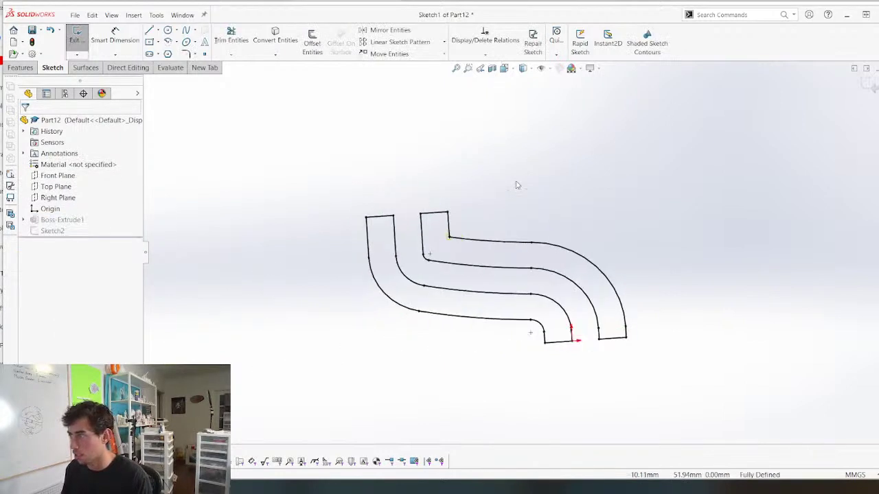
scroll(604, 290, "down", 5)
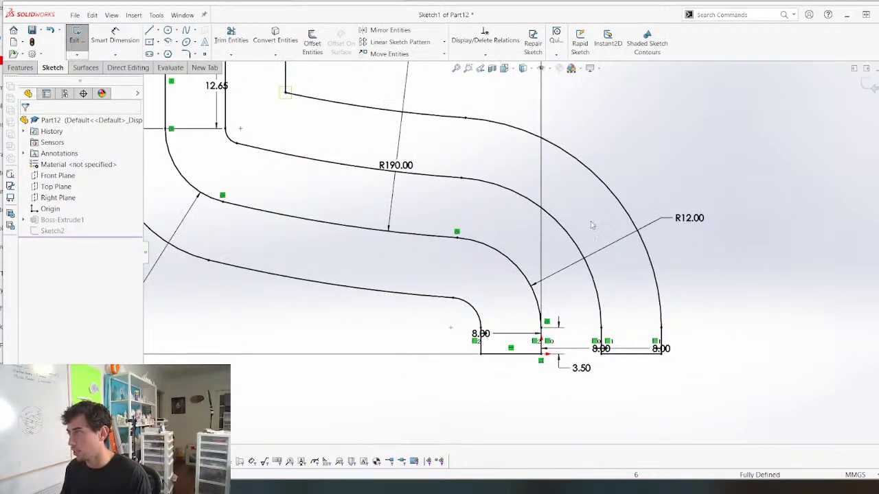
scroll(585, 241, "up", 3)
scroll(654, 338, "down", 2)
scroll(653, 337, "up", 1)
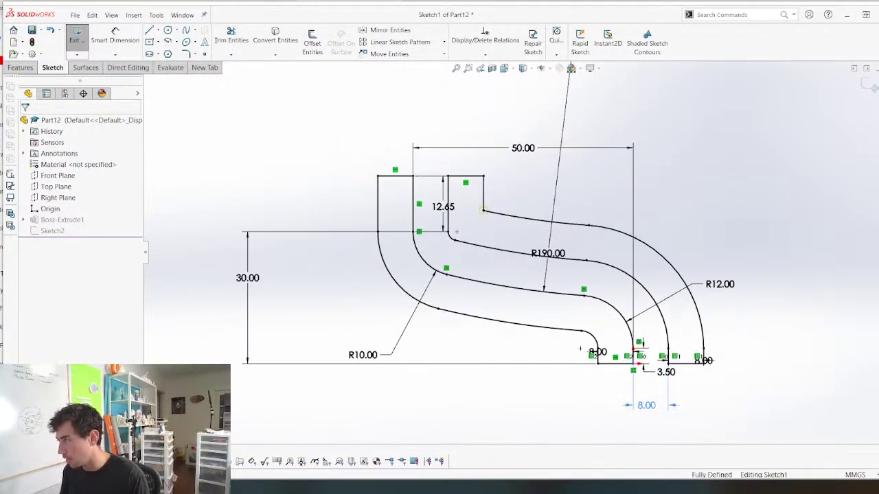
scroll(587, 285, "up", 2)
scroll(584, 280, "down", 4)
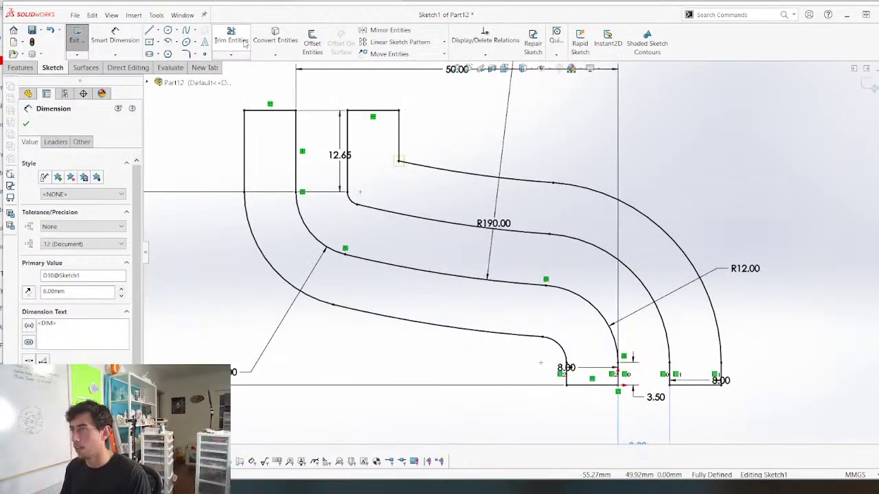
Try to offset the inner wall's upper vertical line and adjoining arc by 8 mm with chain selection off, and undo it
left_click(311, 42)
left_click(297, 142)
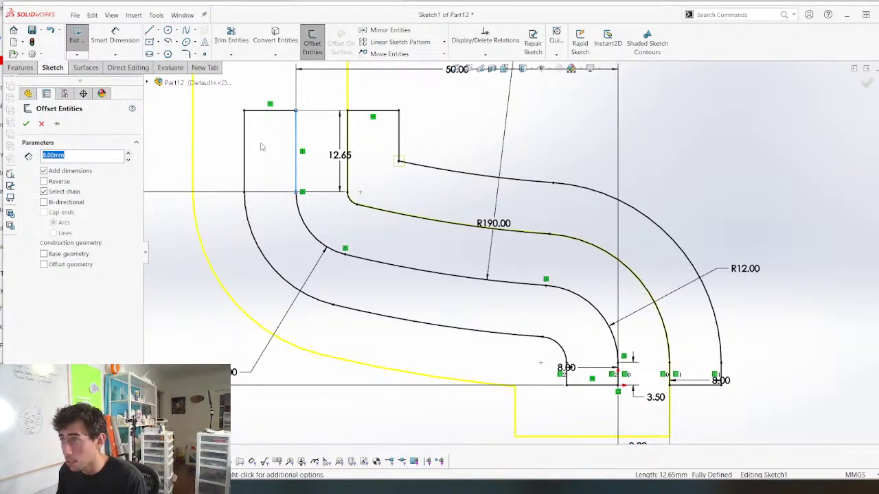
left_click(44, 192)
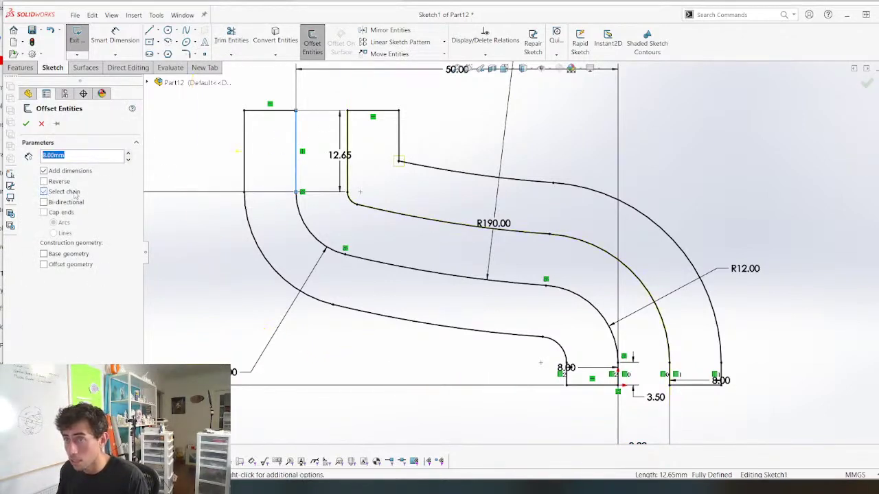
left_click(301, 216)
left_click(378, 262)
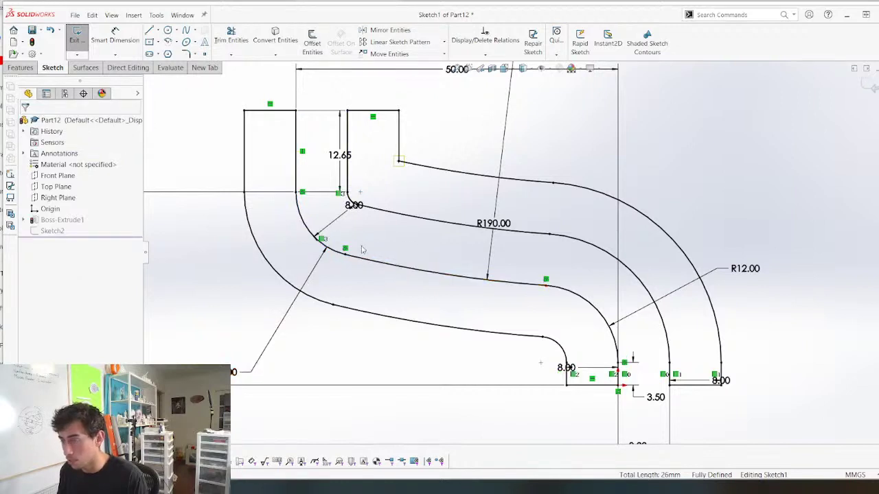
key("ctrl+z")
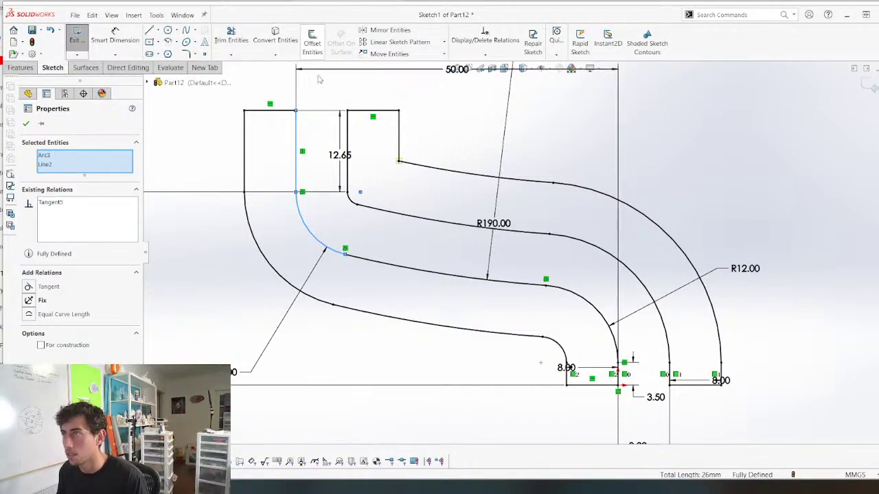
Offset the full inner wall outline 4 mm into the channel gap as construction geometry, and finish the sketch
left_click(382, 264, "ctrl")
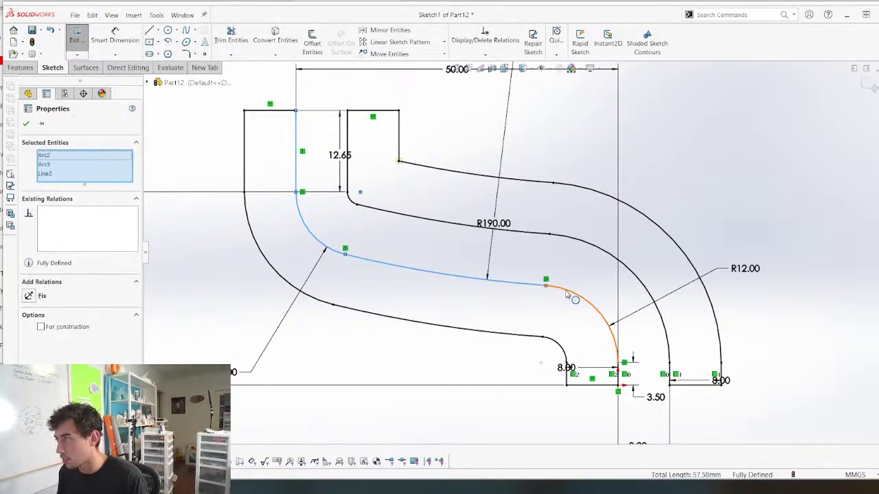
left_click(568, 292, "ctrl")
scroll(596, 340, "down", 4)
scroll(611, 370, "down", 3)
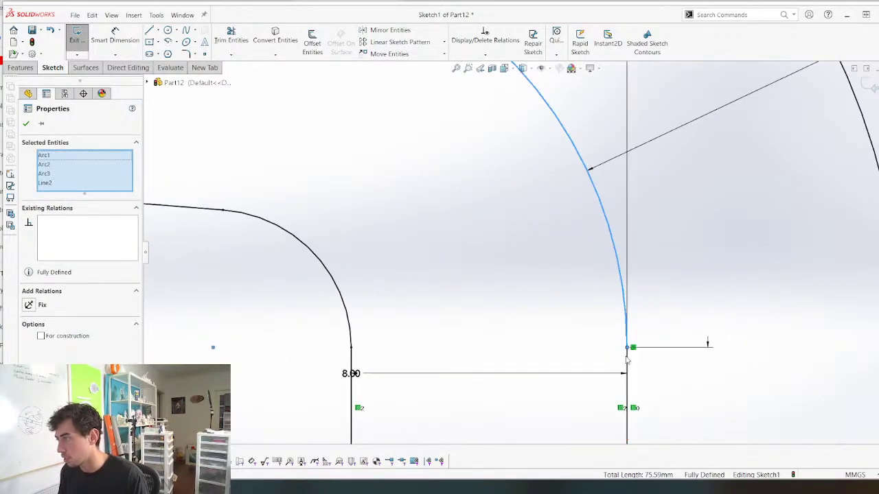
left_click(627, 364, "ctrl")
scroll(508, 233, "up", 5)
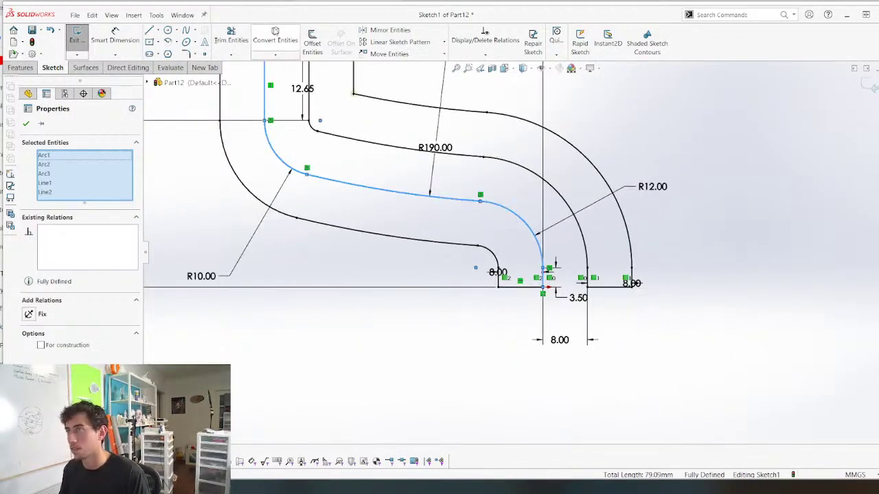
left_click(305, 41)
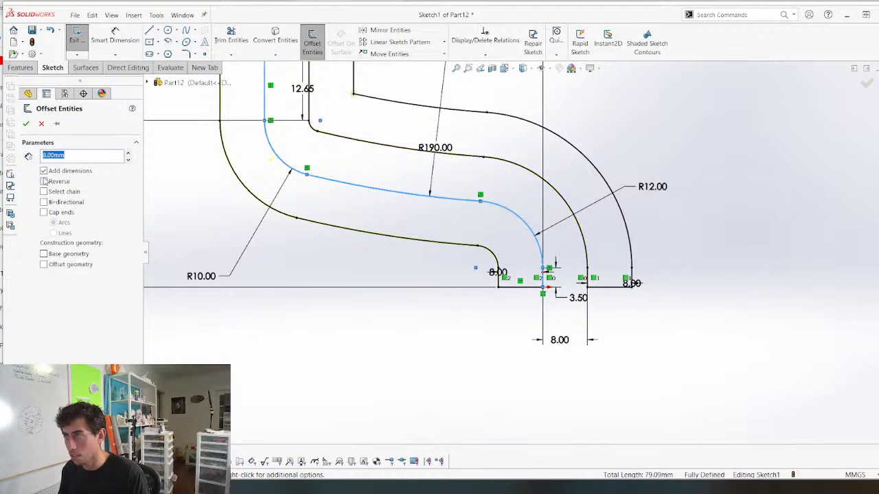
type("4")
key("Return")
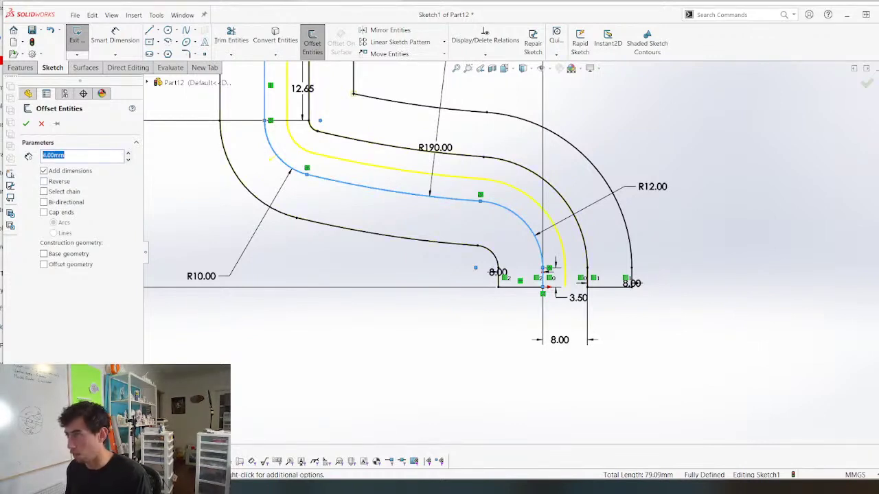
left_click(53, 264)
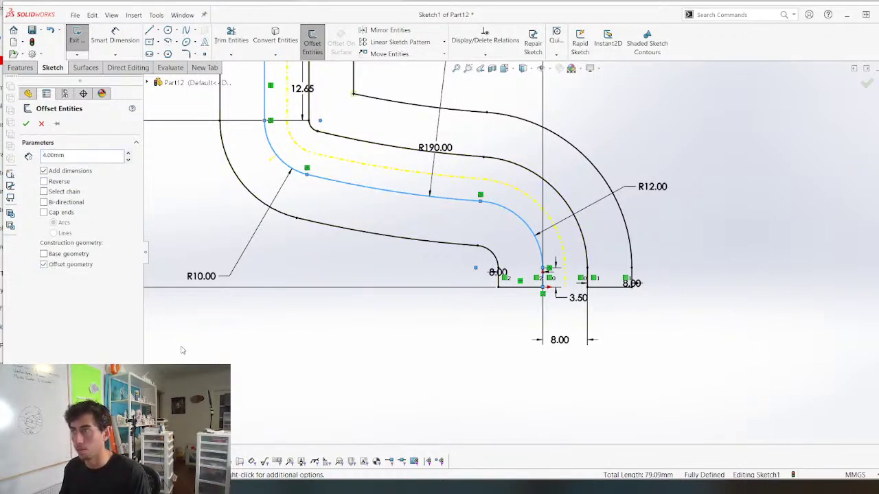
key("Return")
left_click(869, 85)
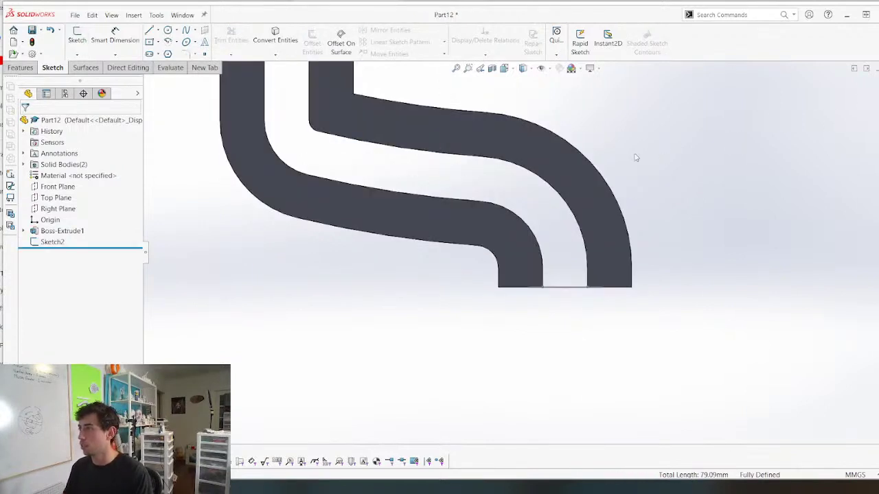
Show the extrusion's base sketch in the model, including the channel's construction centerline
left_click(23, 231)
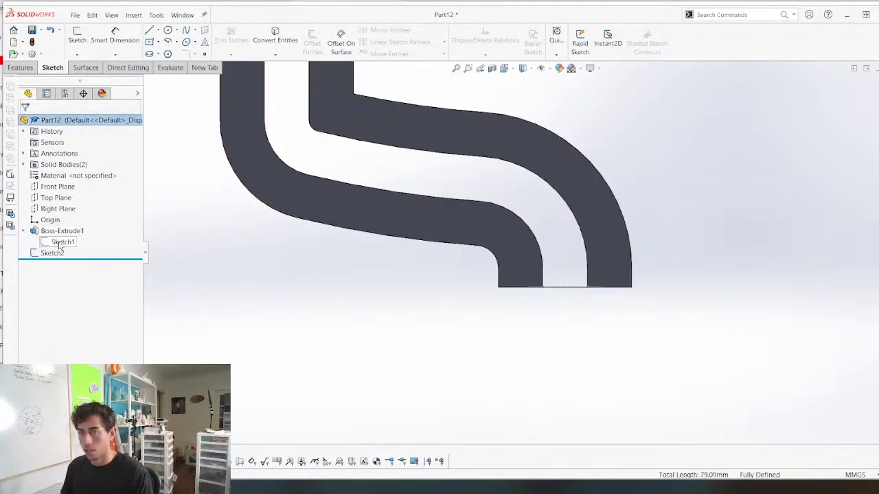
left_click(55, 254)
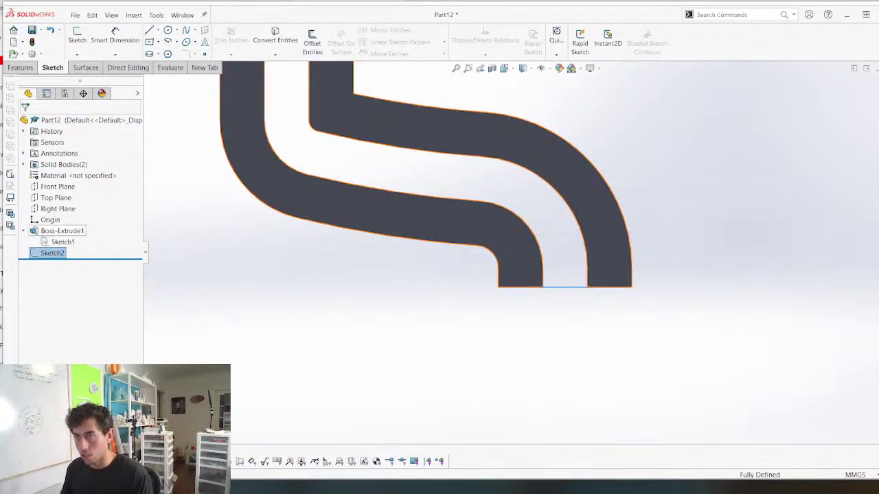
right_click(45, 234)
key("Escape")
left_click(60, 242)
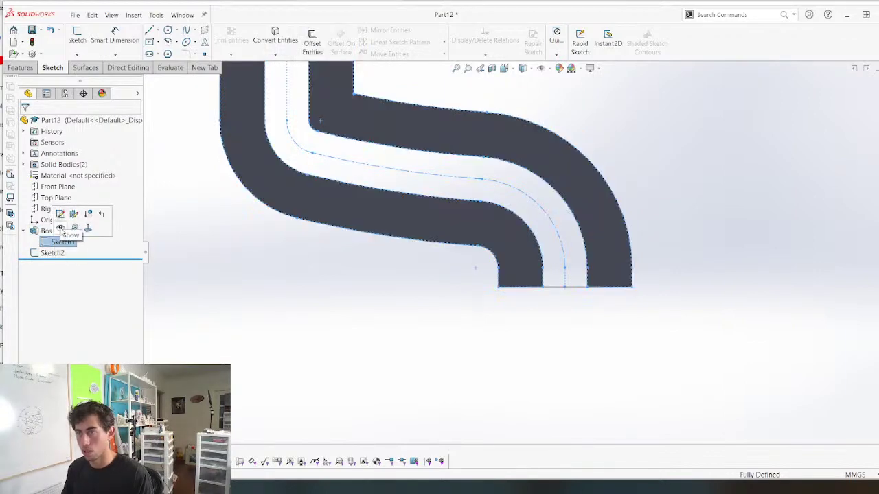
left_click(60, 215)
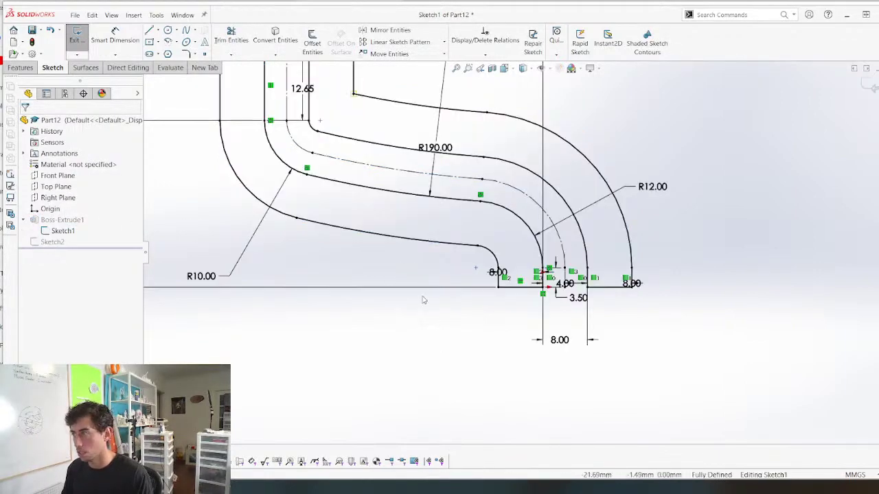
left_click(870, 86)
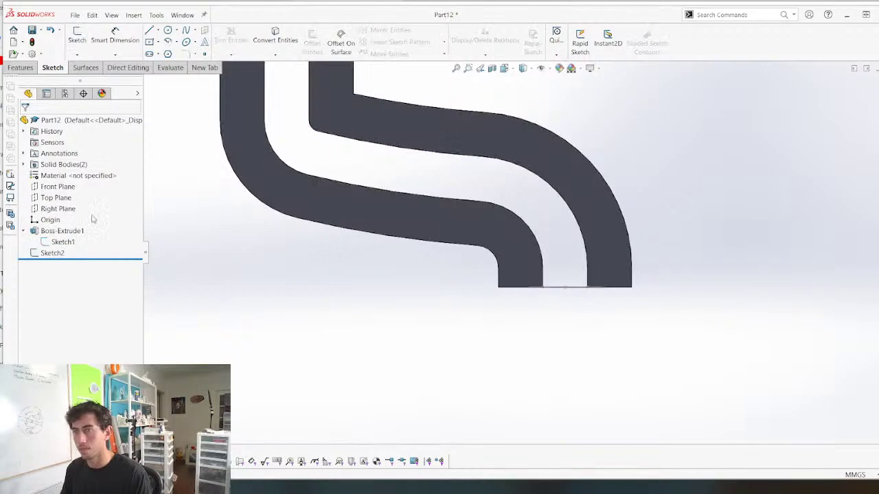
left_click(61, 242)
middle_click_drag(342, 261, 313, 311)
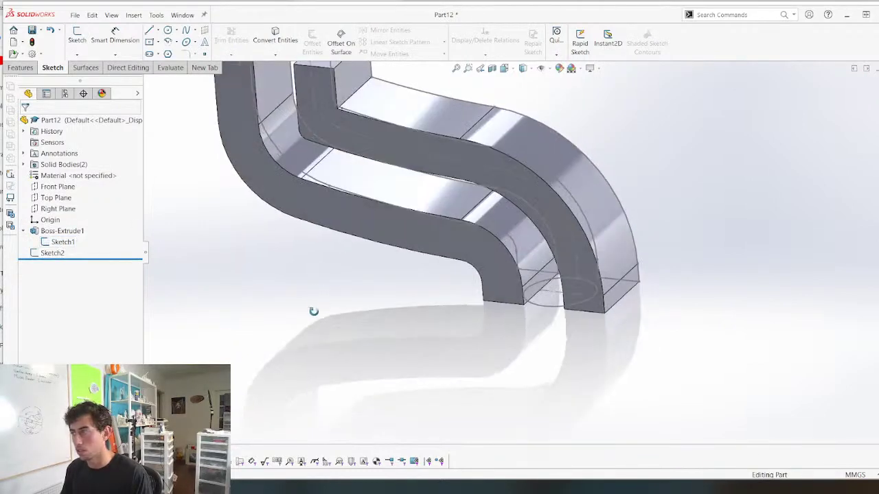
Start a Swept Cut with the circle sketch as profile and try the channel's construction centerline as its path
left_click(90, 251)
left_click(21, 67)
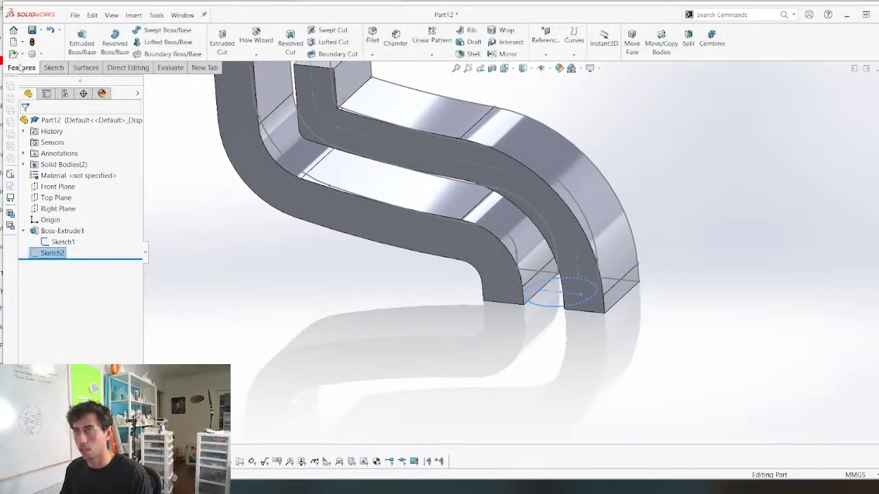
left_click(348, 31)
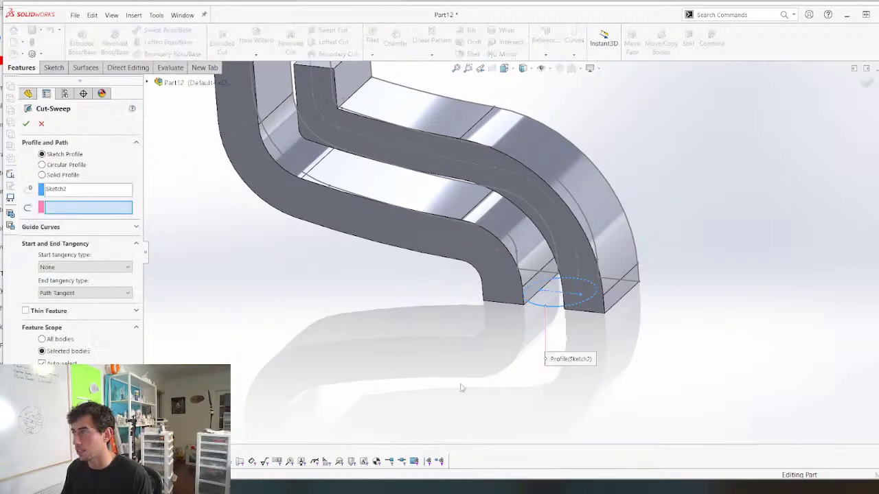
middle_click_drag(474, 384, 549, 227)
scroll(549, 227, "down", 3)
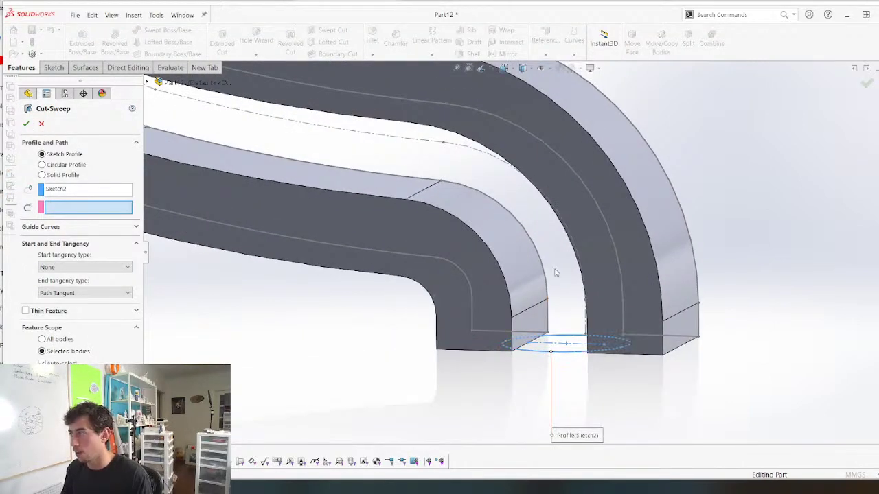
middle_click_drag(556, 272, 570, 255)
left_click(591, 326)
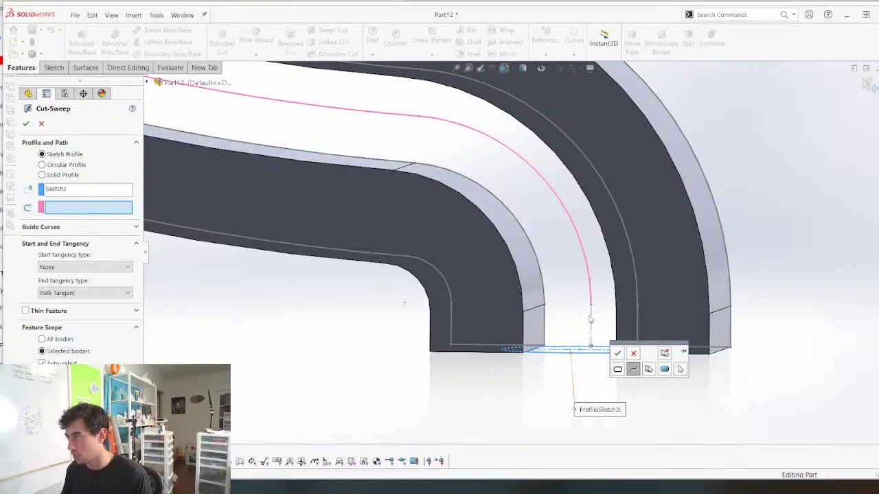
scroll(600, 344, "up", 5)
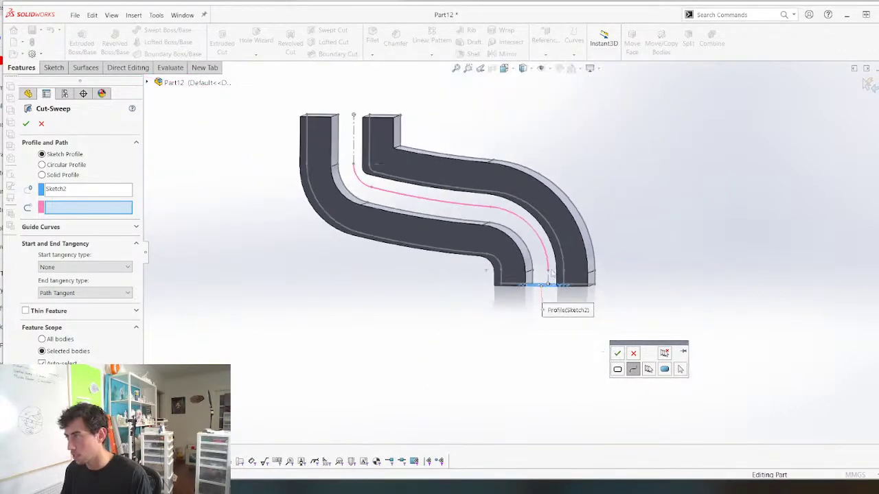
Try to reselect the sweep path with standard selection instead of an open loop, and cancel the Swept Cut
scroll(495, 228, "down", 3)
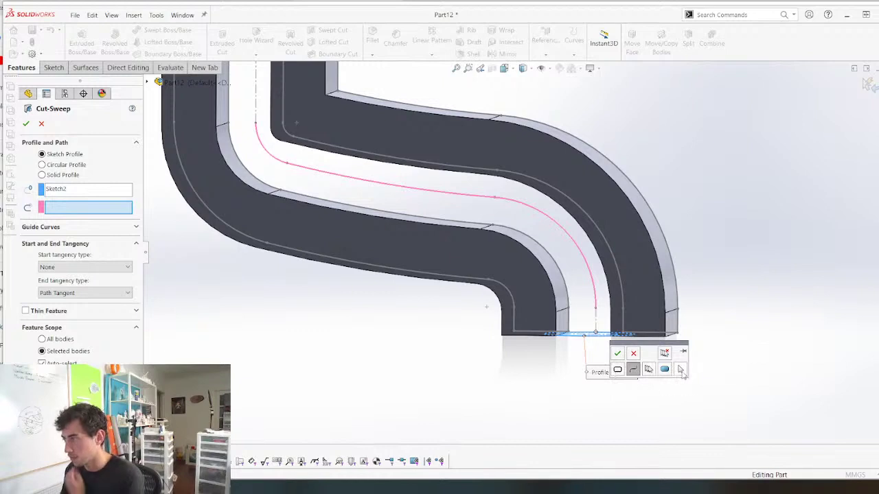
left_click(632, 354)
left_click(595, 319)
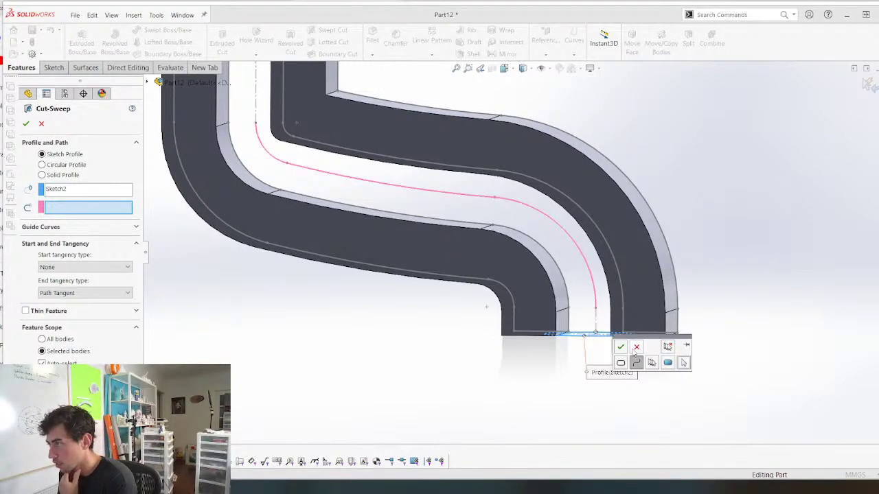
left_click(684, 364)
right_click(377, 347)
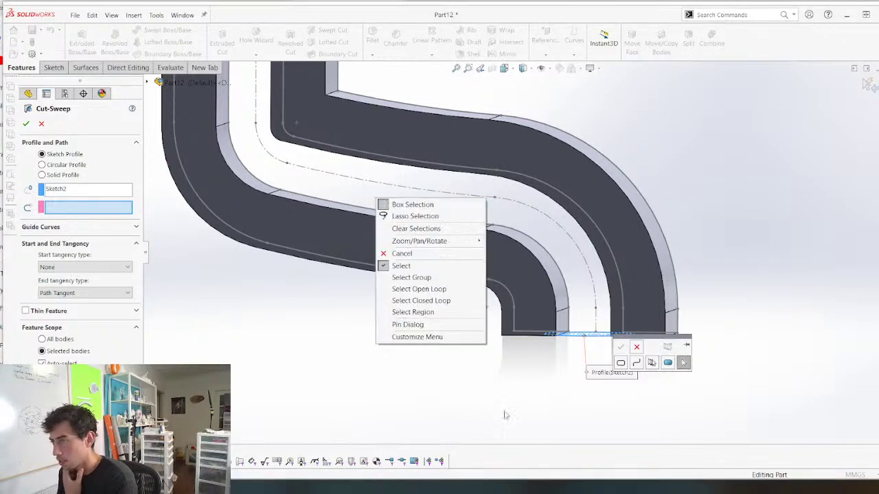
left_click(505, 414)
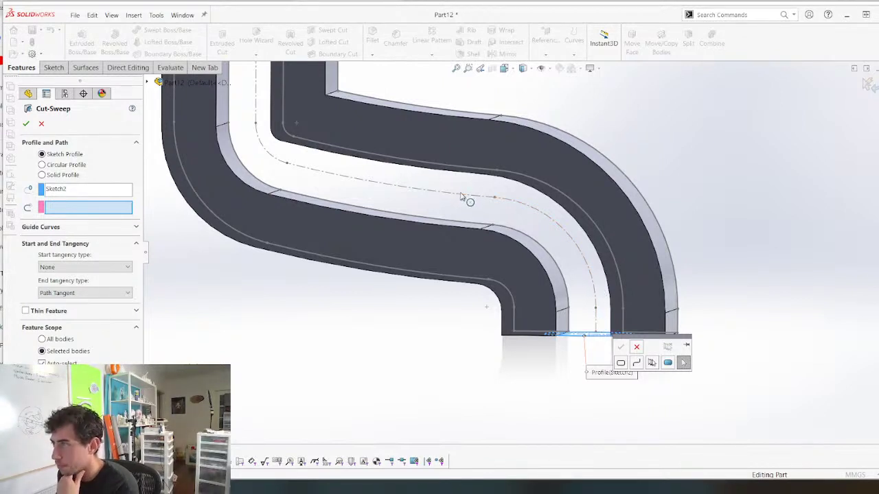
left_click(41, 123)
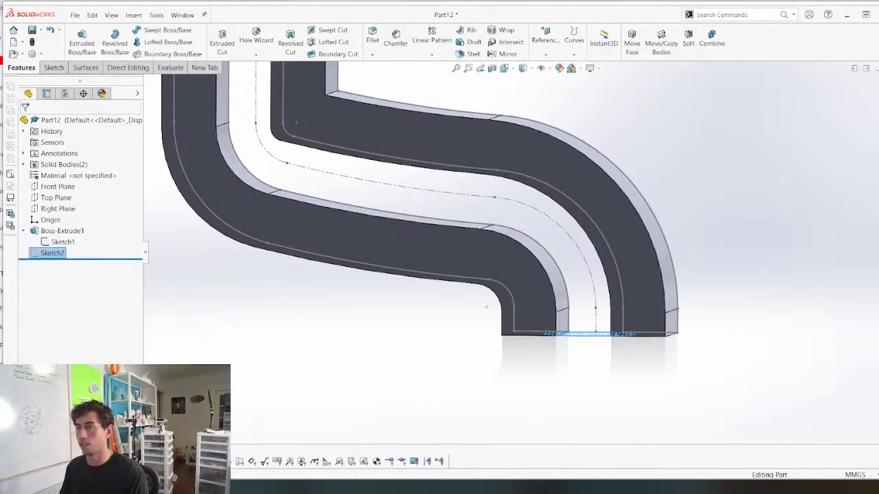
middle_click_drag(229, 319, 228, 172)
scroll(496, 219, "down", 3)
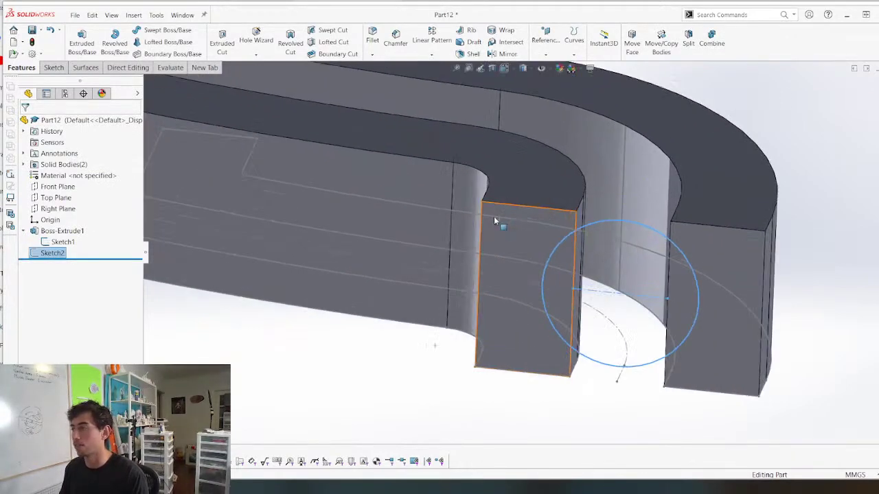
Create a reference plane through the circle sketch's horizontal construction line, using the wall's bottom face as second reference
scroll(493, 216, "up", 4)
left_click(252, 247)
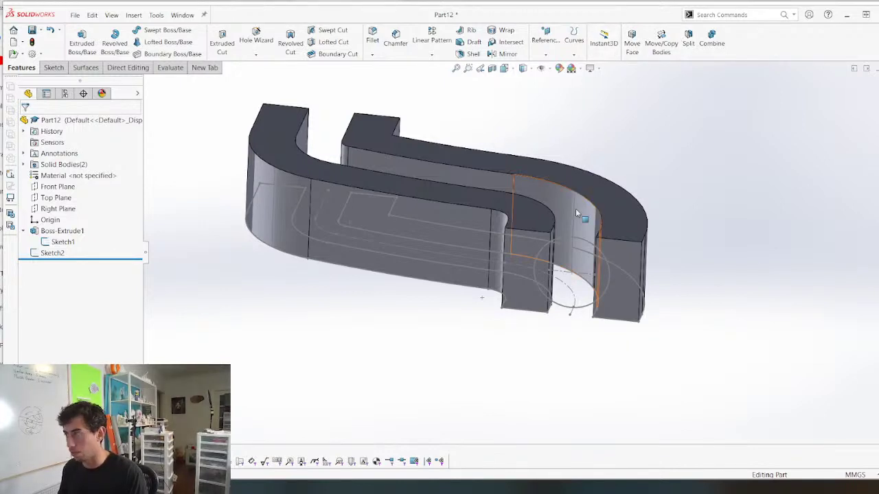
key("p")
left_click(567, 276)
middle_click_drag(439, 333, 436, 201)
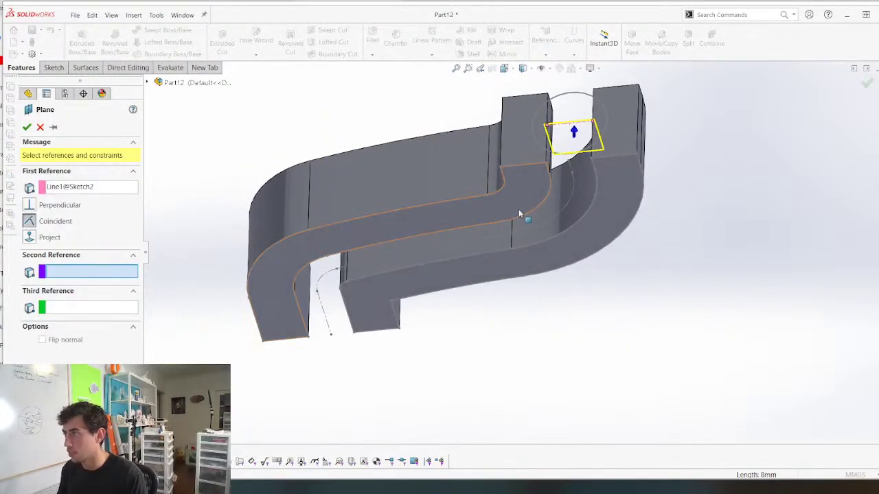
left_click(519, 209)
right_click(232, 185)
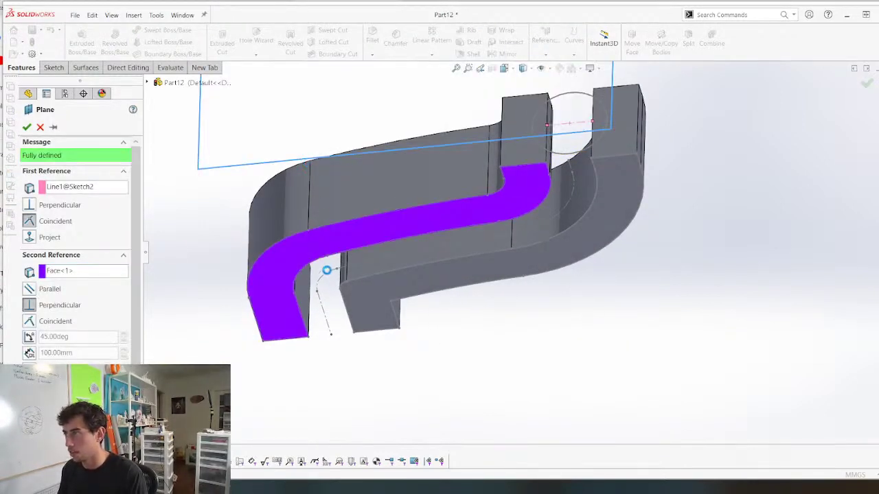
Edit the new reference plane so that it is parallel to the wall's bottom face
middle_click_drag(327, 271, 323, 344)
right_click(43, 265)
left_click(51, 237)
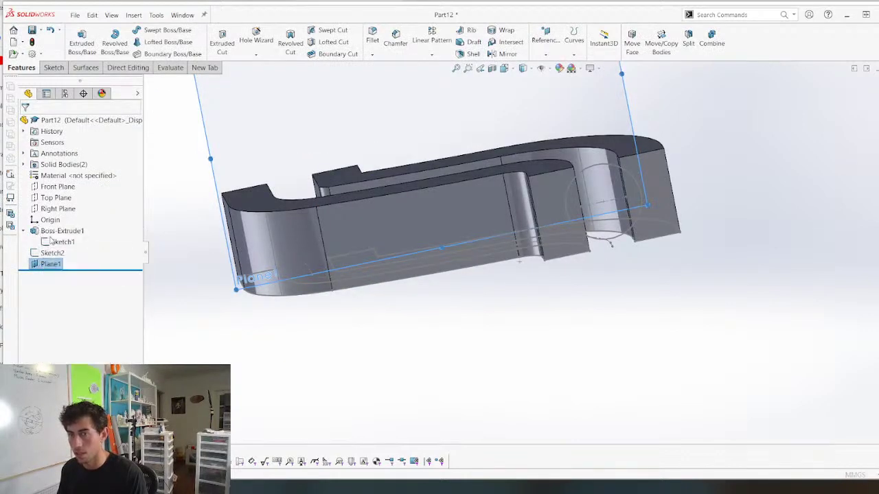
left_click(50, 240)
left_click(29, 290)
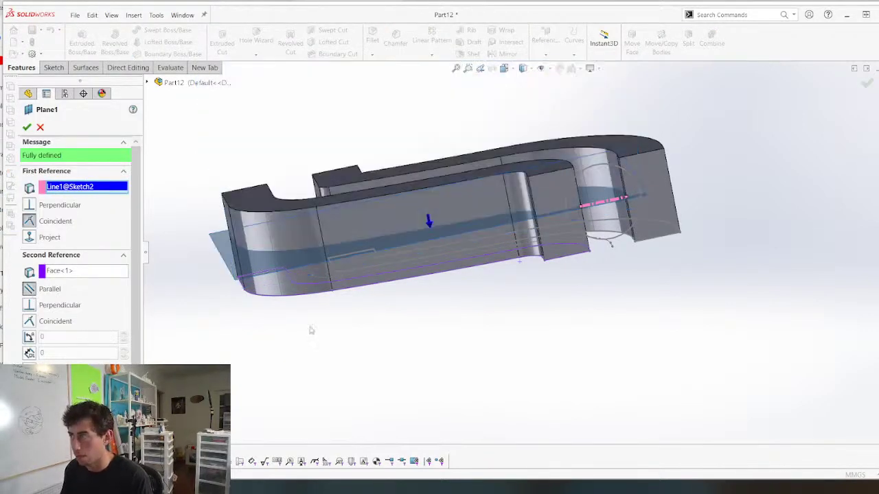
right_click(310, 329)
Start a sketch on the new plane and convert the full chain of the channel's construction centerline into it
middle_click_drag(514, 192, 491, 240)
left_click(621, 155)
key("s")
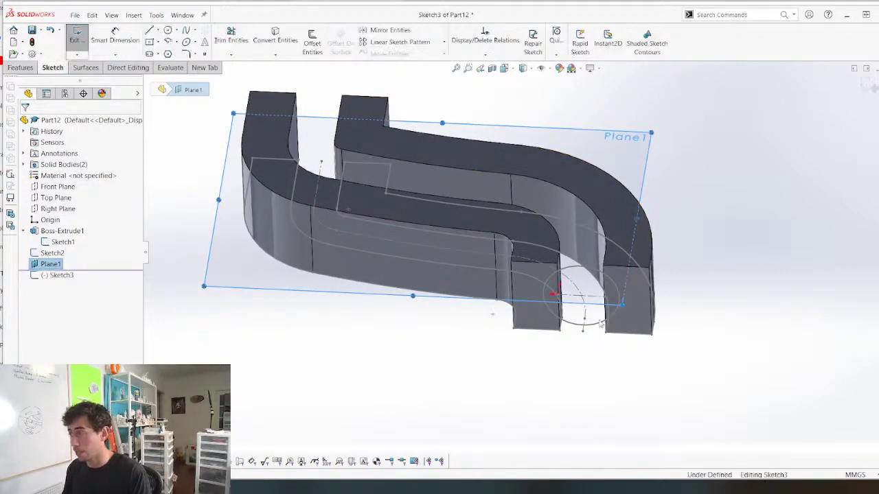
scroll(574, 310, "down", 3)
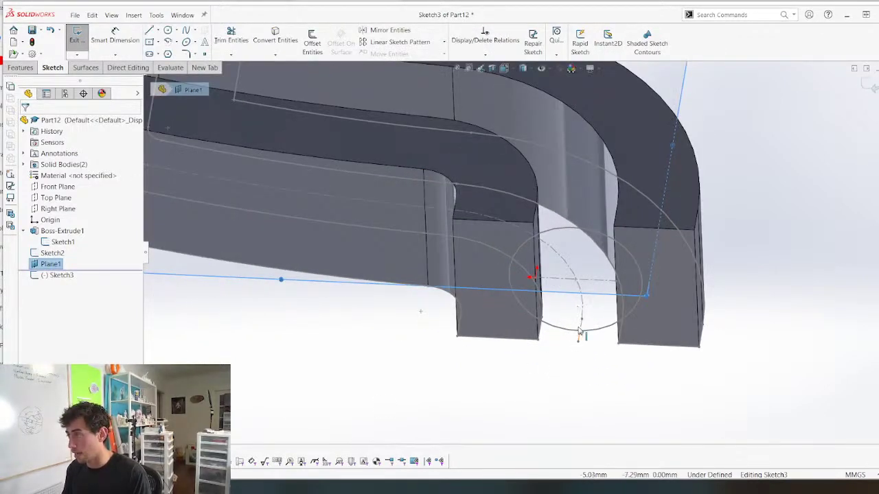
left_click(578, 332)
right_click(582, 332)
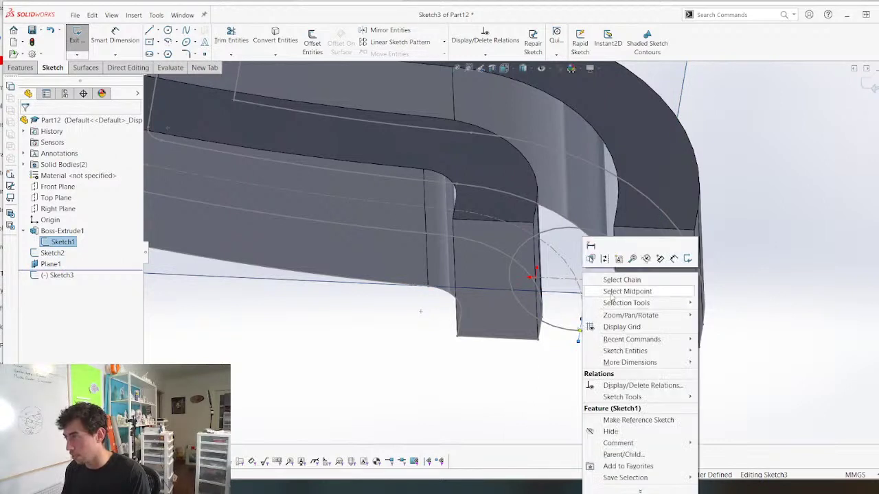
left_click(624, 280)
scroll(346, 297, "up", 4)
key("c")
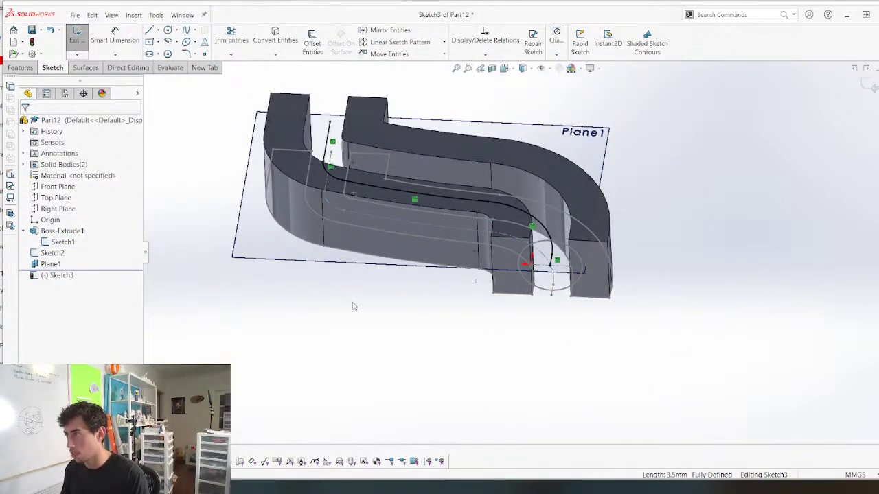
Finish the centerline path sketch and hide the extrusion's base sketch
left_click(863, 81)
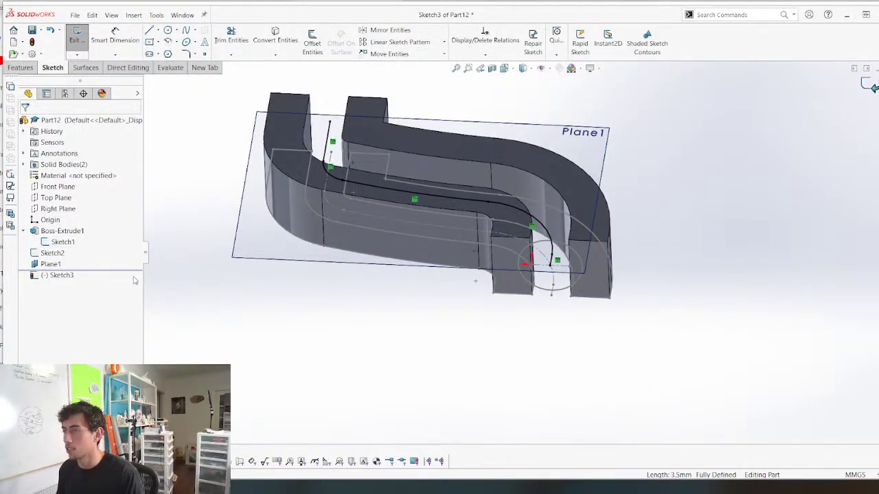
right_click(59, 244)
left_click(70, 228)
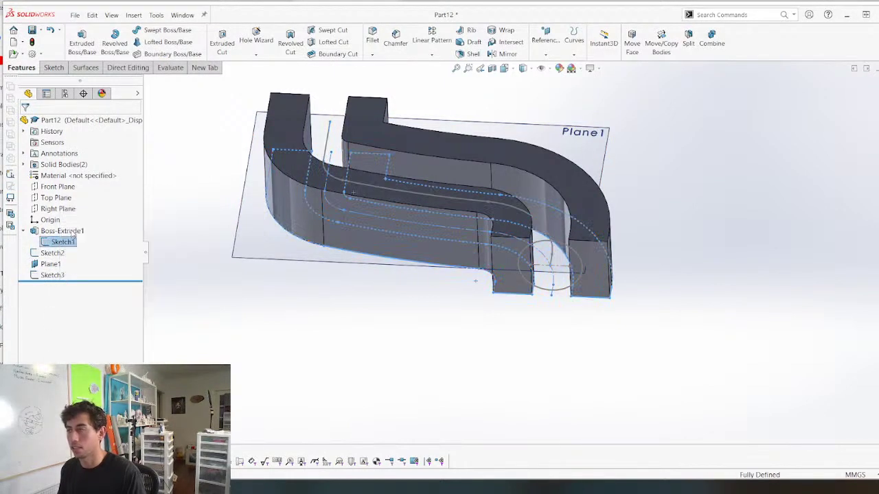
Try a Swept Cut with the circle sketch as profile and the converted centerline sketch as path
left_click(52, 252)
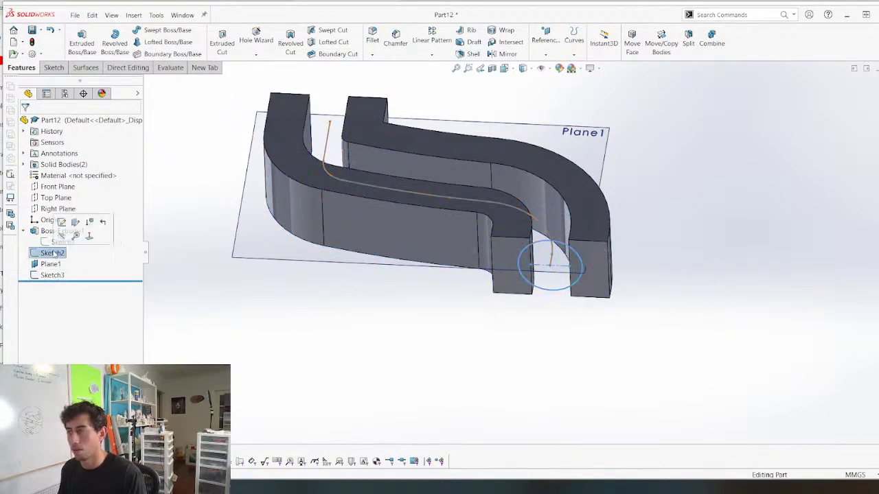
left_click(336, 35)
left_click(558, 267)
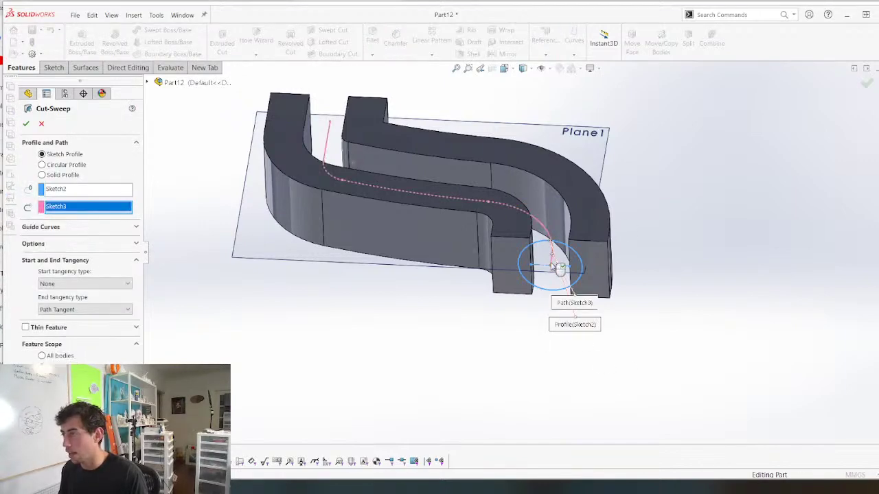
middle_click_drag(336, 190, 326, 336)
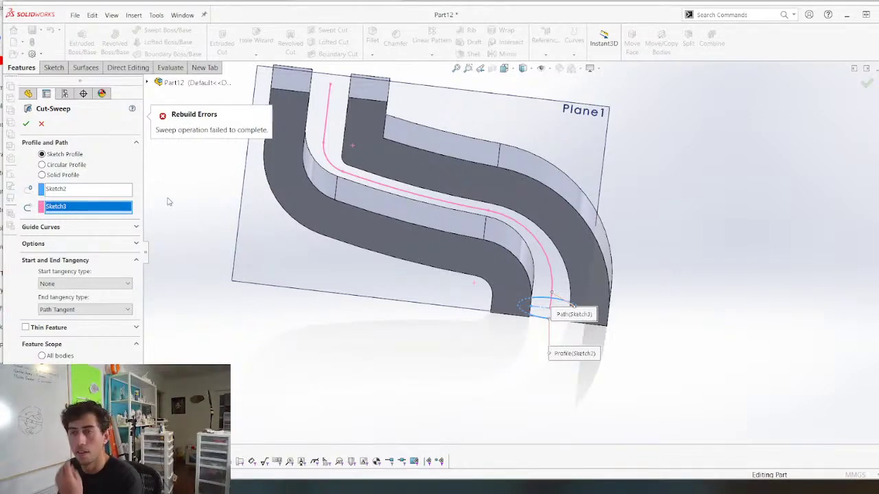
left_click(88, 231)
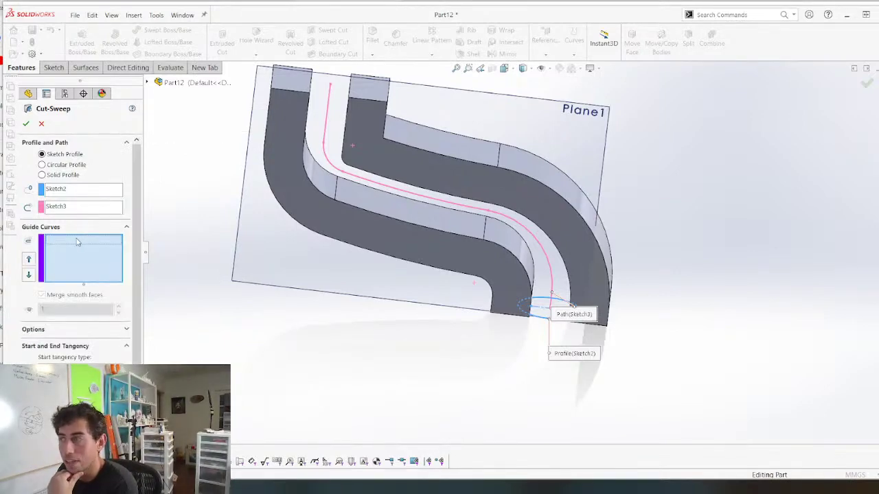
middle_click_drag(238, 277, 256, 164)
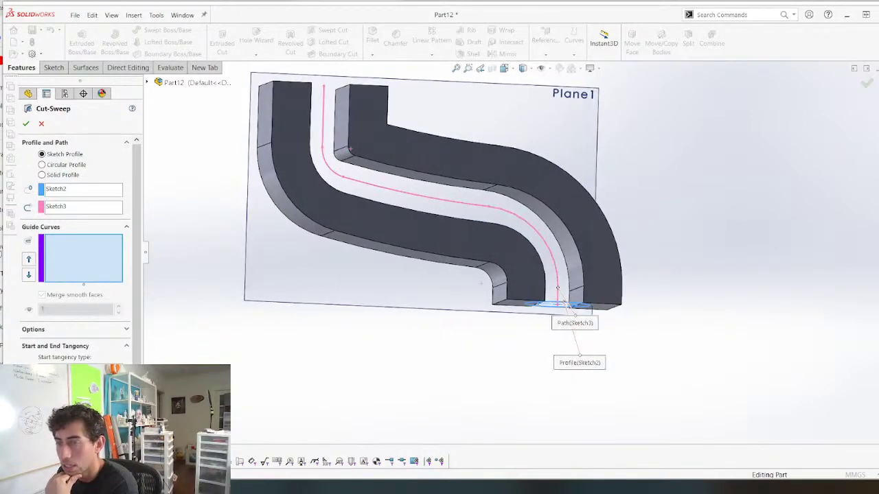
Try the Keep Normal Constant profile orientation, switch back to Follow Path, and cancel the Swept Cut
left_click(52, 331)
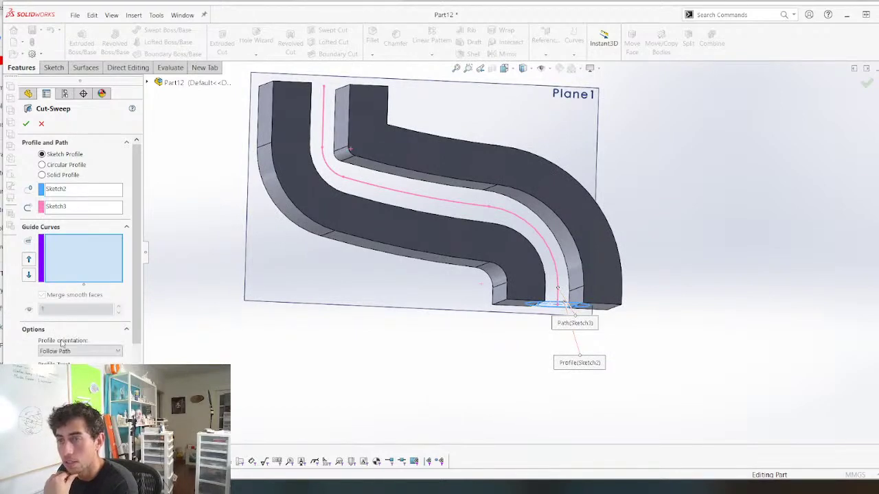
left_click(76, 351)
left_click(75, 361)
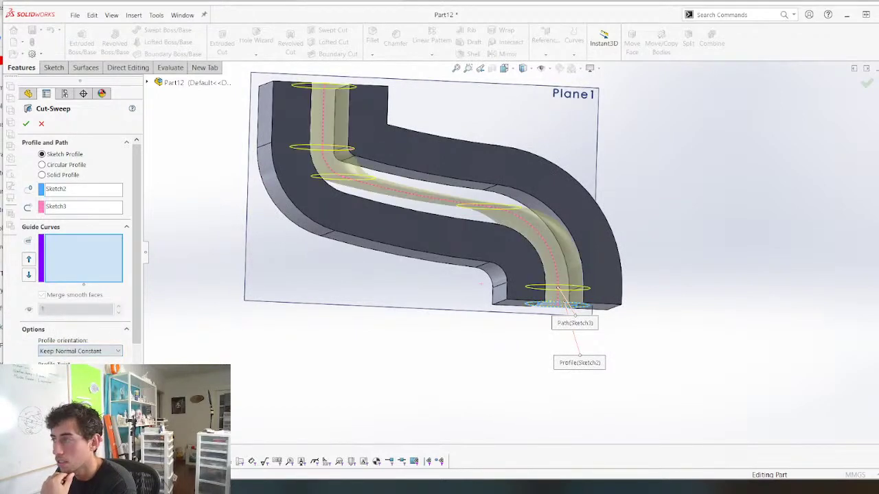
left_click(67, 352)
left_click(68, 360)
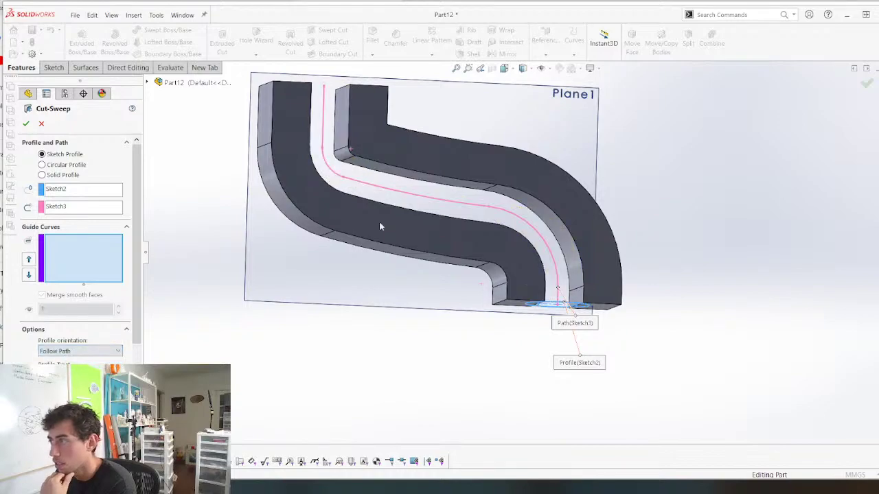
middle_click_drag(380, 227, 445, 178)
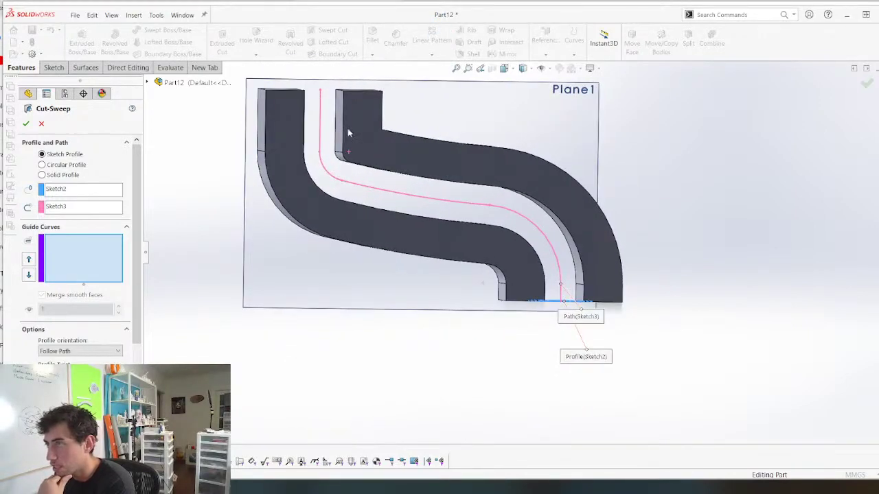
key("Escape")
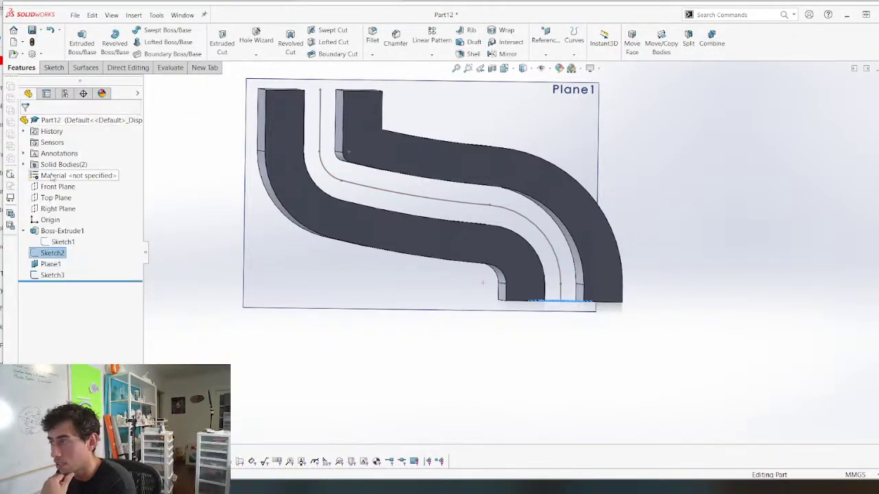
Set the 10 mm bend radius in the extrusion's base sketch to 15 mm
left_click(52, 242)
scroll(335, 187, "up", 4)
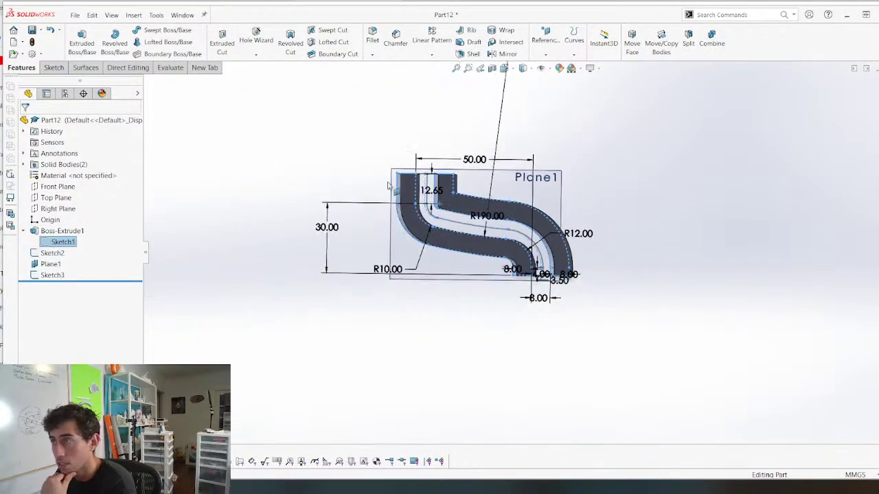
scroll(408, 180, "down", 4)
double_click(362, 382)
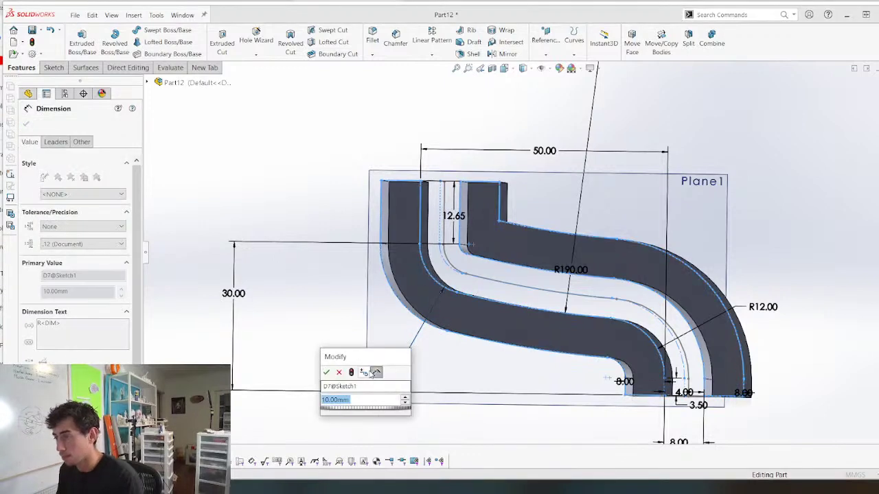
type("15")
key("Return")
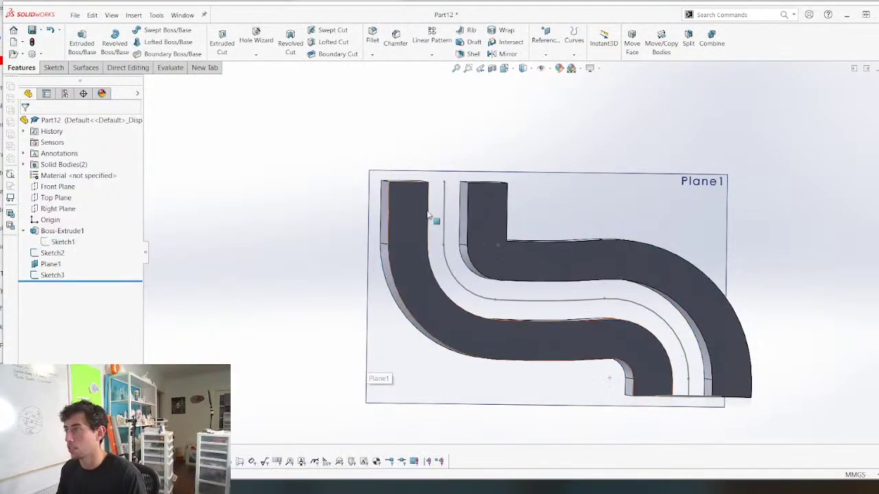
Start a Swept Cut using the circle sketch as profile and the centerline sketch on the new plane as path
left_click(61, 275)
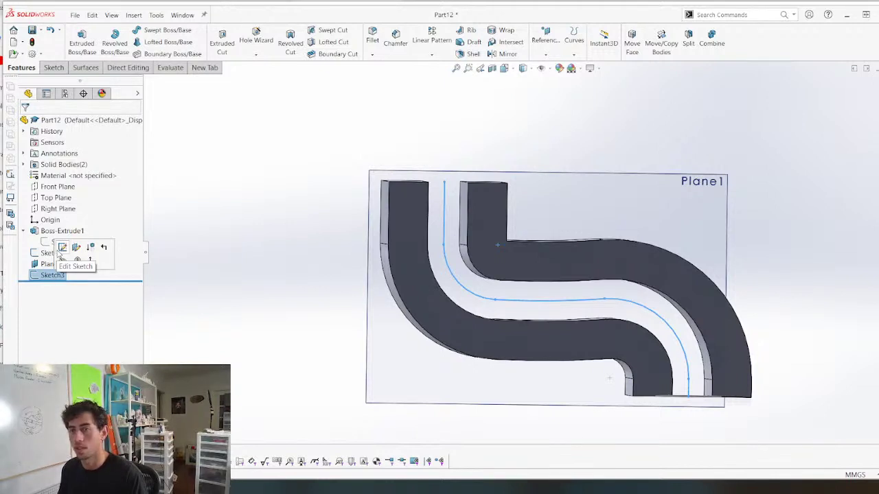
left_click(52, 253)
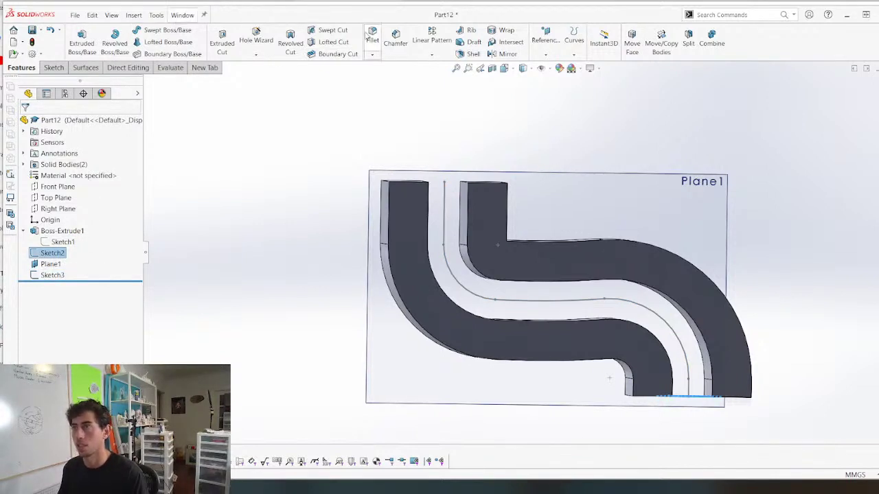
left_click(334, 31)
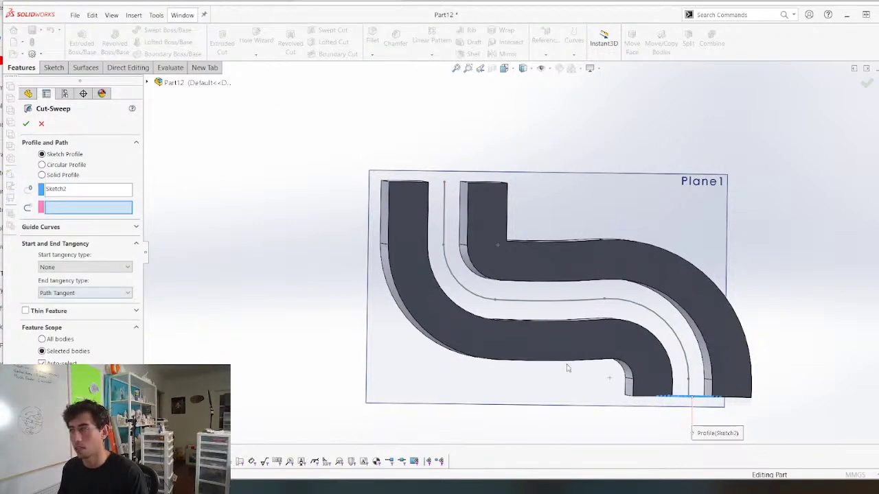
left_click(692, 393)
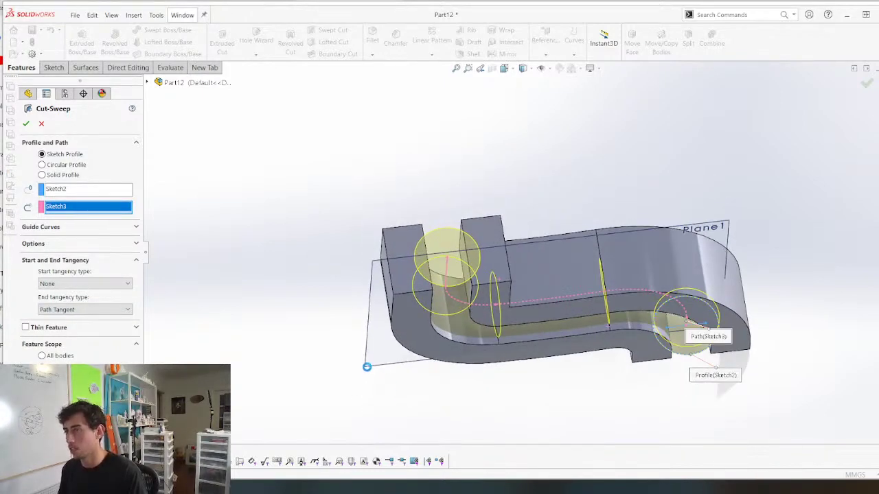
Complete the swept cut of Sketch2 along Sketch3 and save the part as RoCl_Upper Channel
key("Return")
middle_click_drag(372, 373, 359, 170)
key("ctrl+s")
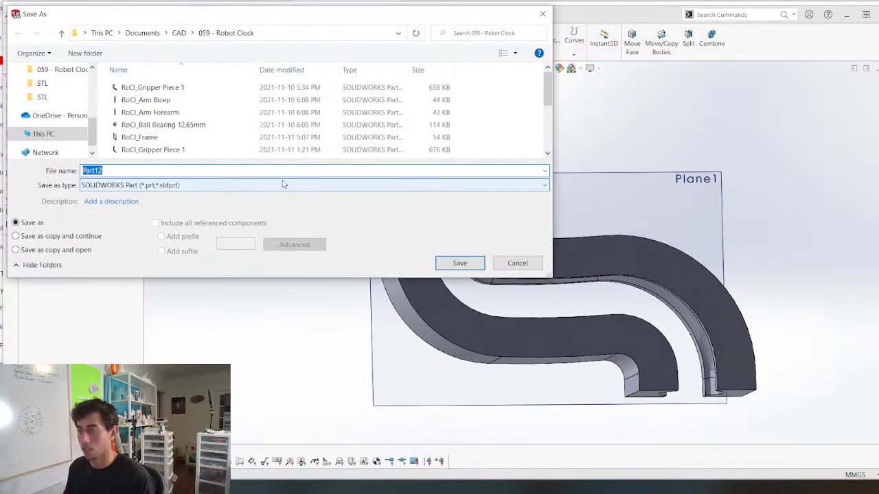
type("RoCl")
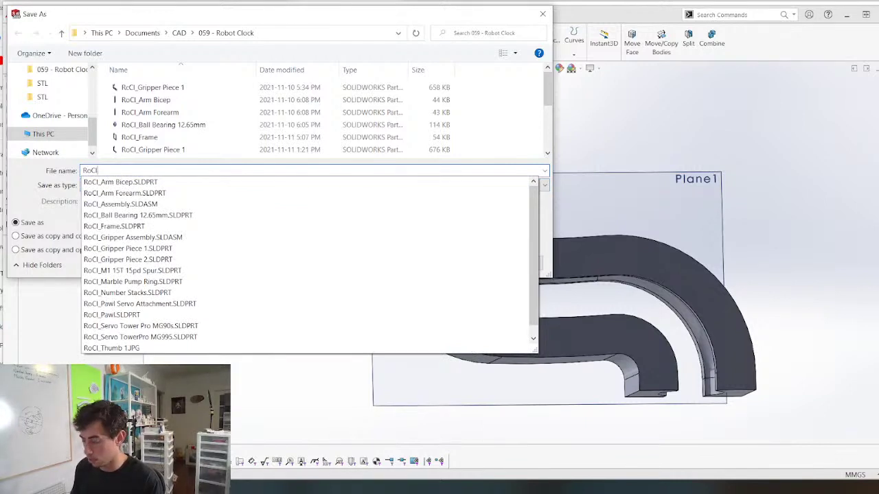
type("_Upper Ch")
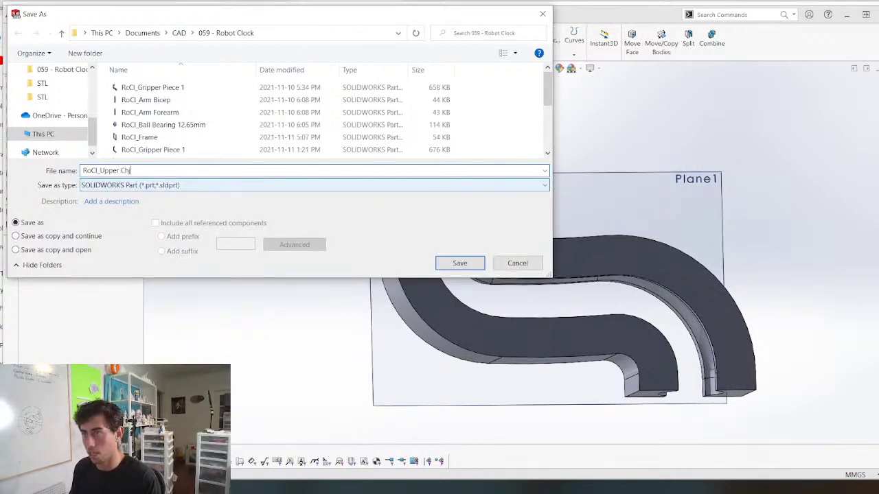
type("anne")
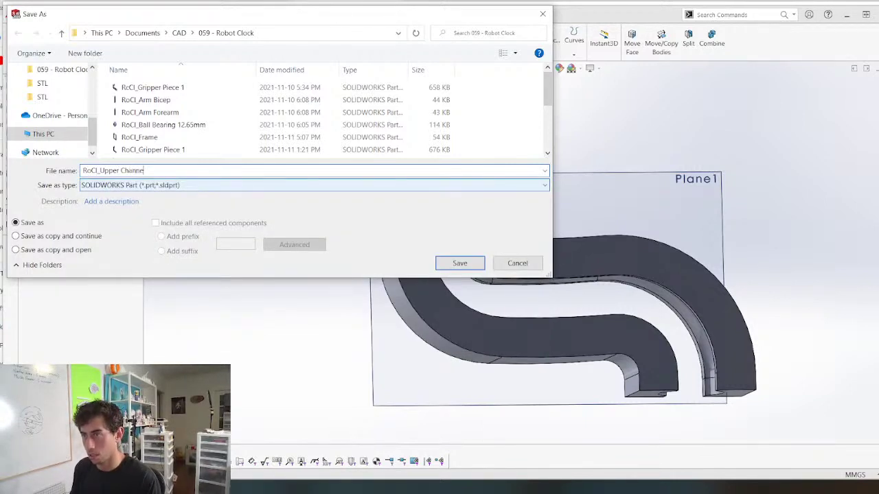
type("l")
key("Return")
Insert the RoCl_Upper Channel part into RoCl_Assembly and position it just above the marble pump ring
key("ctrl+Tab")
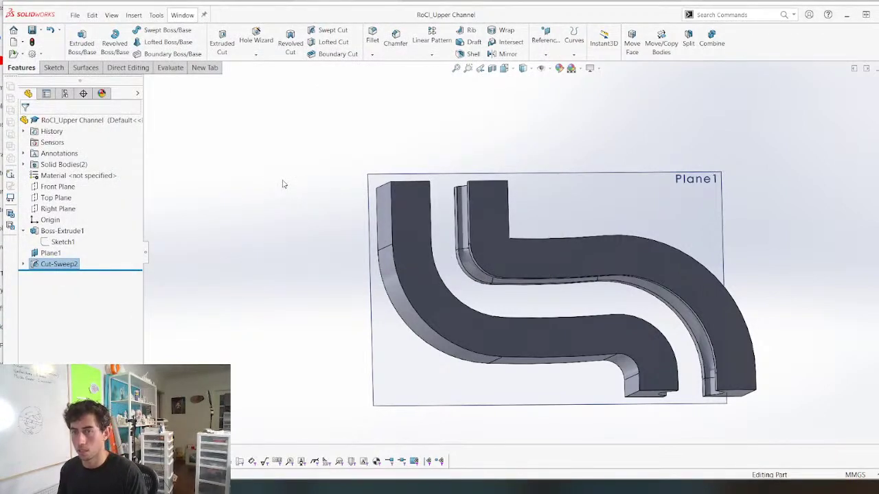
left_click(132, 41)
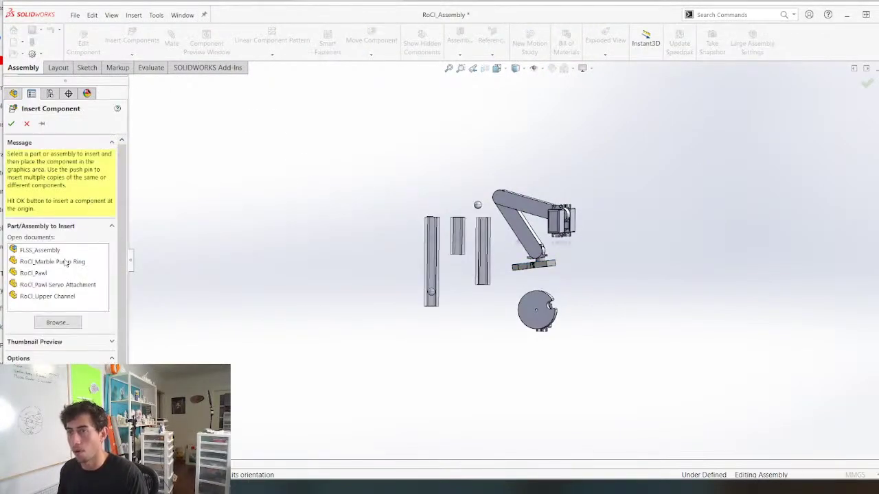
left_click(48, 296)
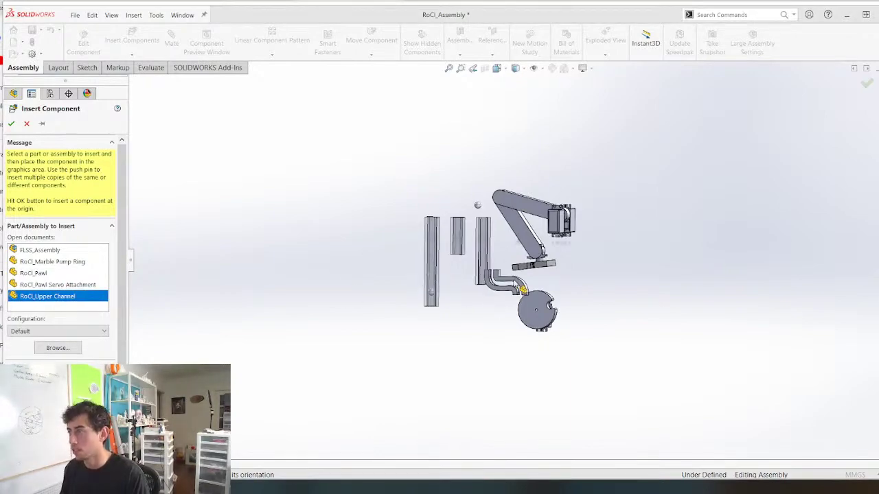
scroll(516, 284, "down", 8)
left_click(500, 282)
scroll(455, 314, "up", 4)
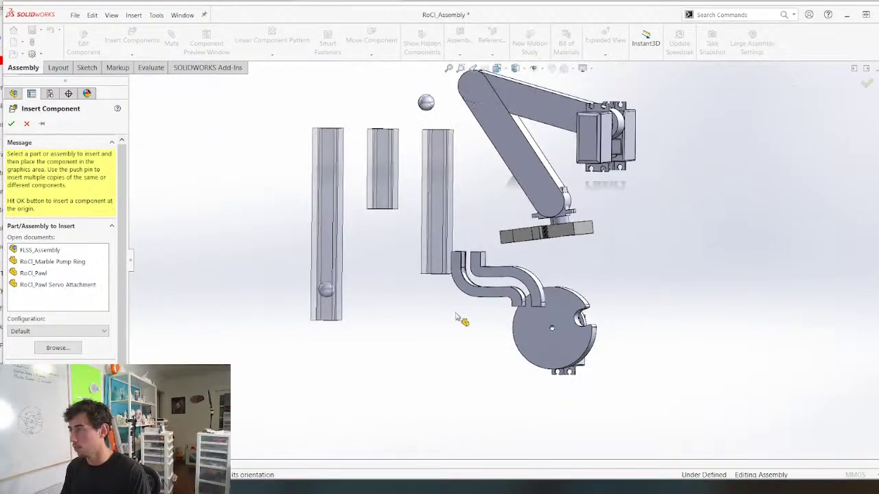
left_click_drag(510, 288, 563, 254)
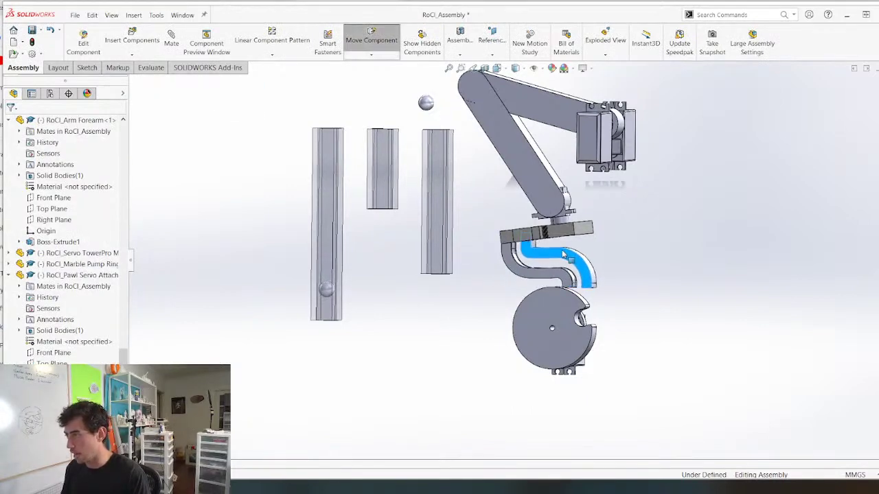
Set the upper channel's overall horizontal sketch dimension to 65 mm from within the assembly
scroll(556, 257, "down", 4)
middle_click_drag(549, 262, 506, 282)
left_click(505, 279)
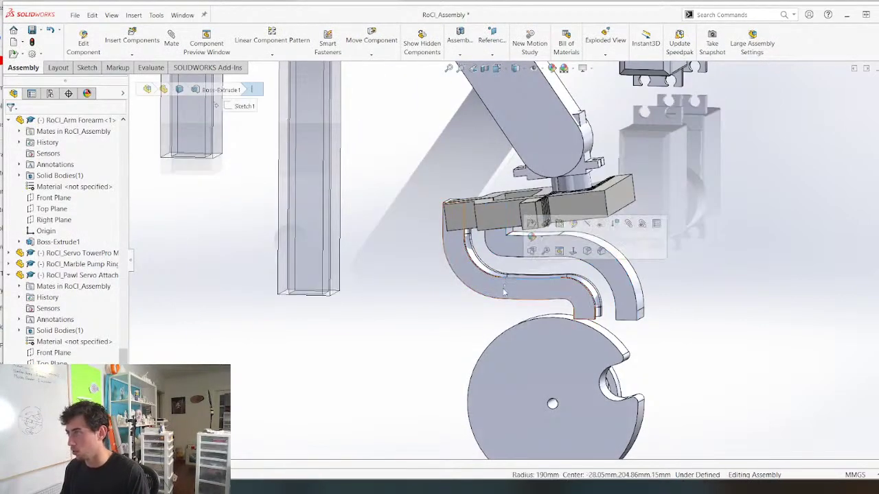
double_click(503, 291)
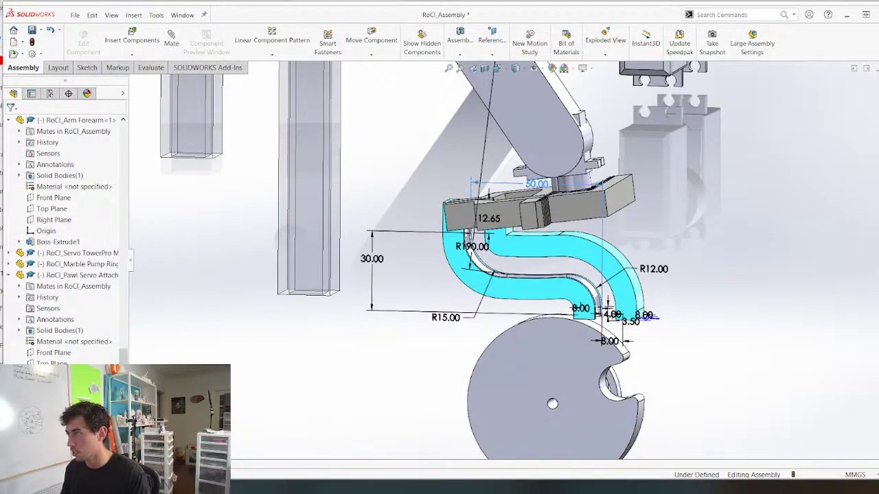
double_click(536, 184)
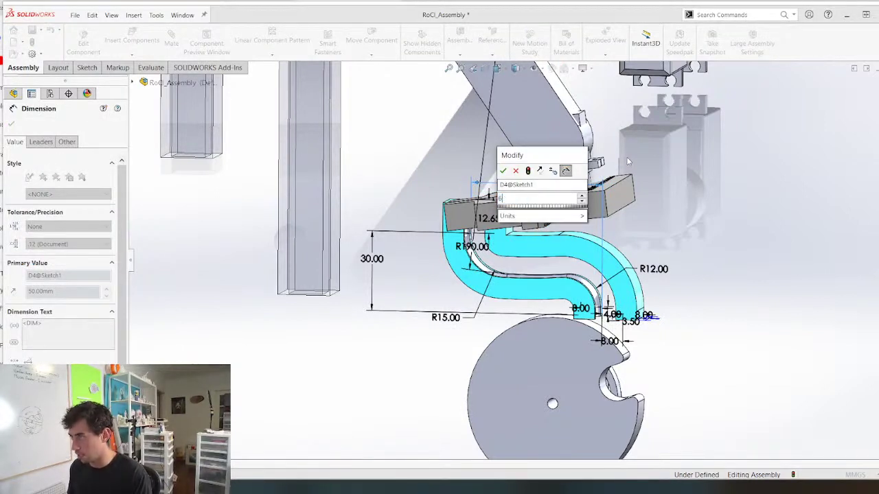
type("65")
key("Return")
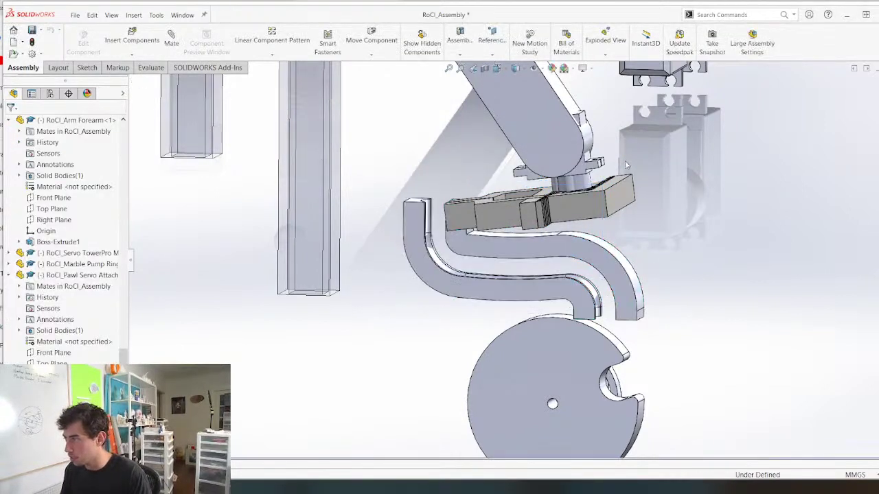
Set the upper channel's overall horizontal sketch dimension to 80 mm
double_click(569, 242)
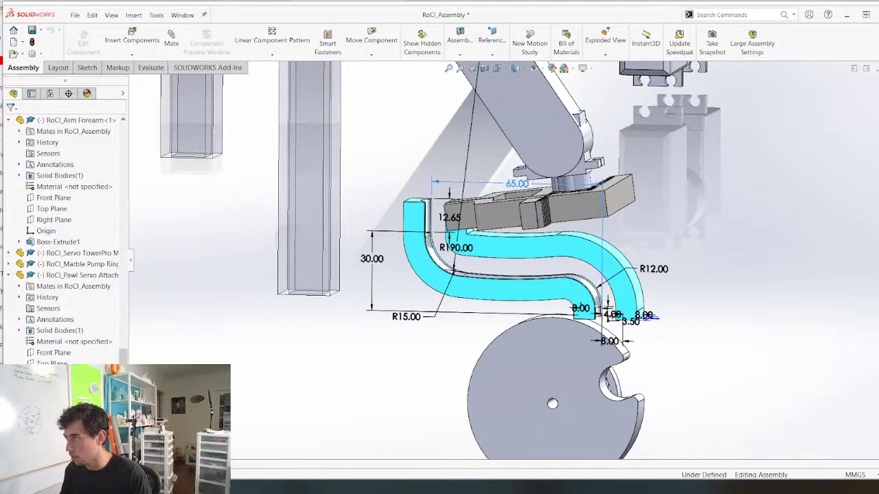
double_click(515, 183)
type("6")
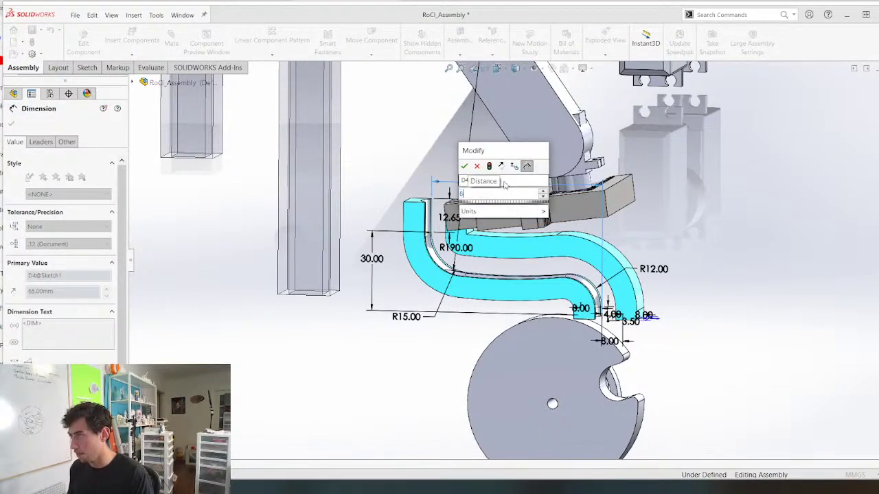
type("0")
key("Return")
key("Escape")
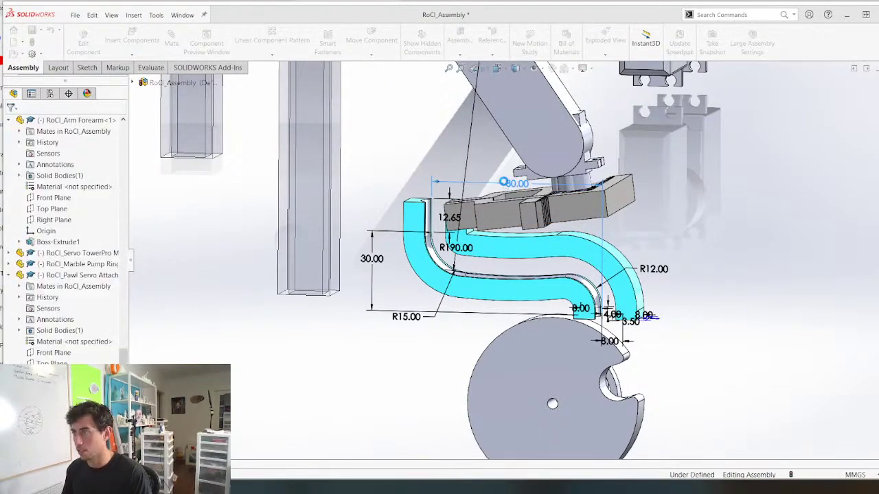
Move the gripper arm up clear of the upper channel and turn the marble pump ring beneath it
middle_click_drag(453, 253, 523, 190)
scroll(523, 190, "down", 1)
left_click_drag(522, 253, 518, 160)
scroll(496, 263, "up", 3)
left_click_drag(521, 355, 549, 391)
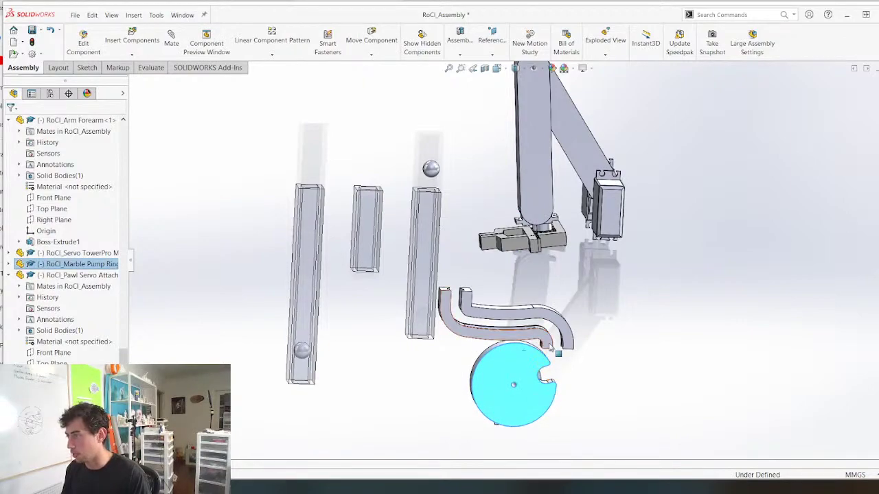
Examine how the upper channel's outlet lines up with the marble pump ring, and inspect the channel's upper inlet end
scroll(552, 365, "down", 6)
middle_click_drag(543, 359, 423, 341)
middle_click_drag(580, 218, 585, 339)
scroll(584, 339, "up", 5)
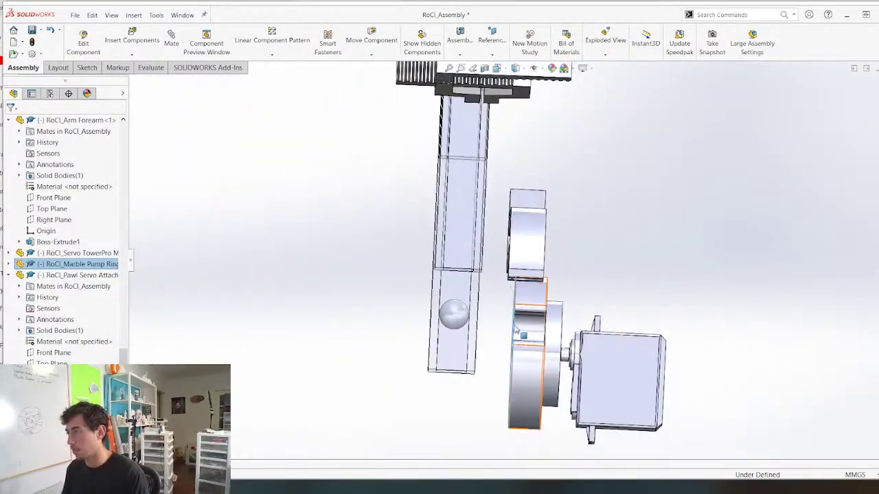
scroll(524, 335, "down", 3)
middle_click_drag(526, 305, 589, 316)
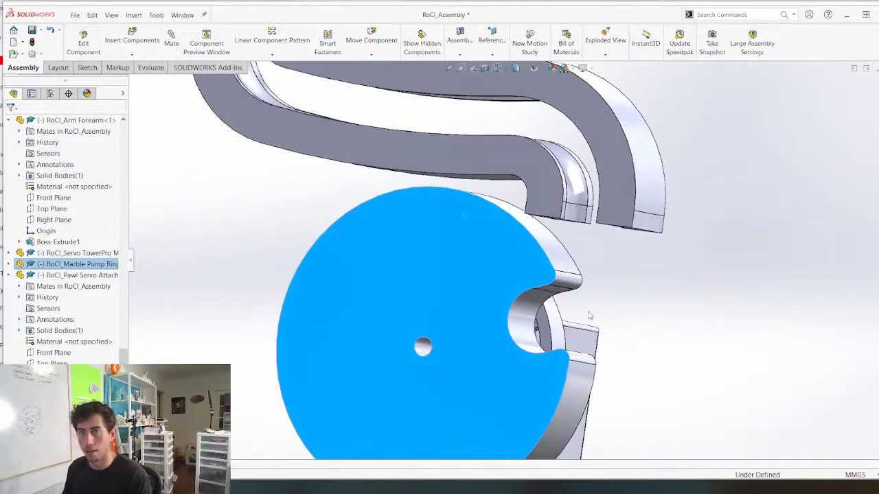
scroll(583, 343, "up", 5)
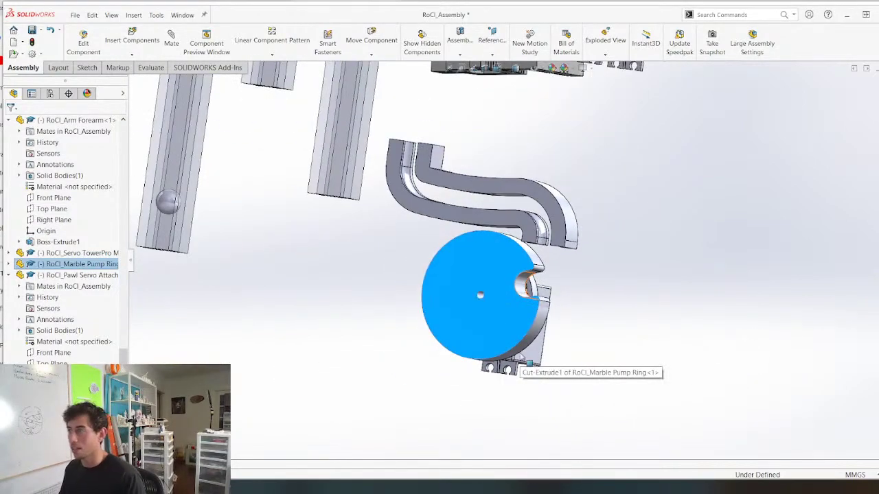
middle_click_drag(516, 217, 471, 228)
scroll(471, 229, "down", 2)
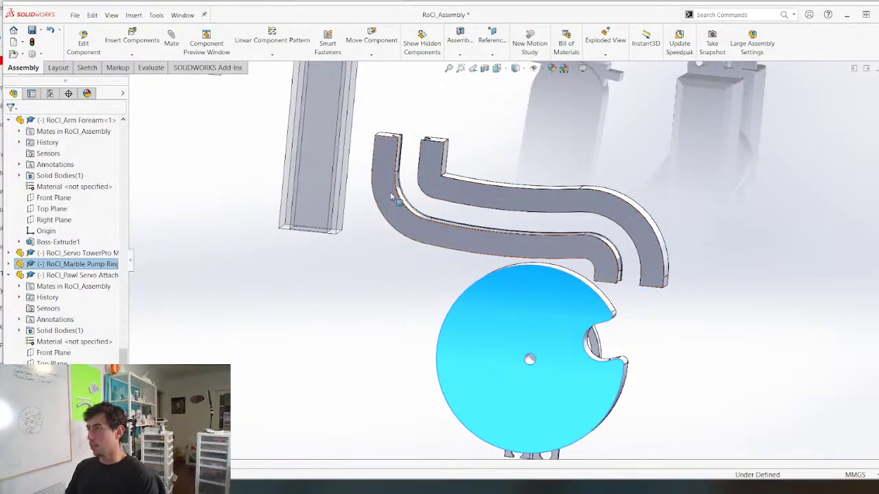
scroll(529, 227, "up", 3)
scroll(479, 218, "down", 5)
scroll(479, 219, "down", 3)
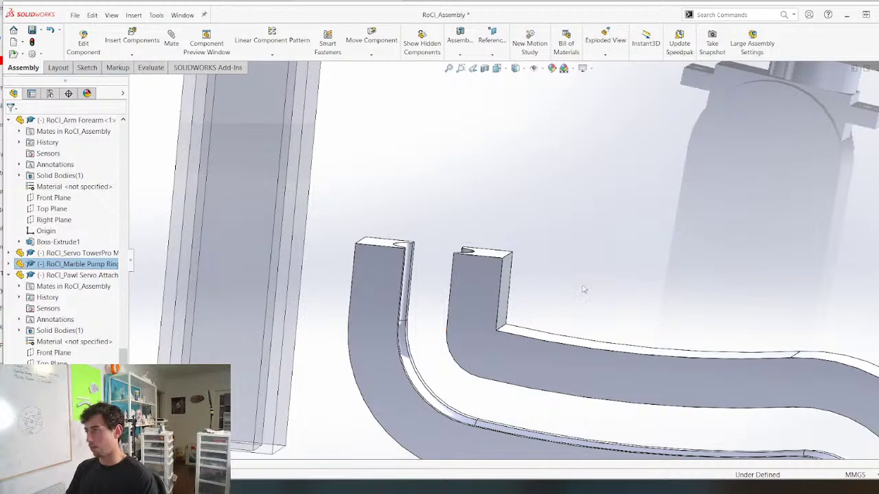
Open the upper channel part and edit Sketch1 of its base extrusion, viewed face-on
right_click(471, 304)
left_click(477, 149)
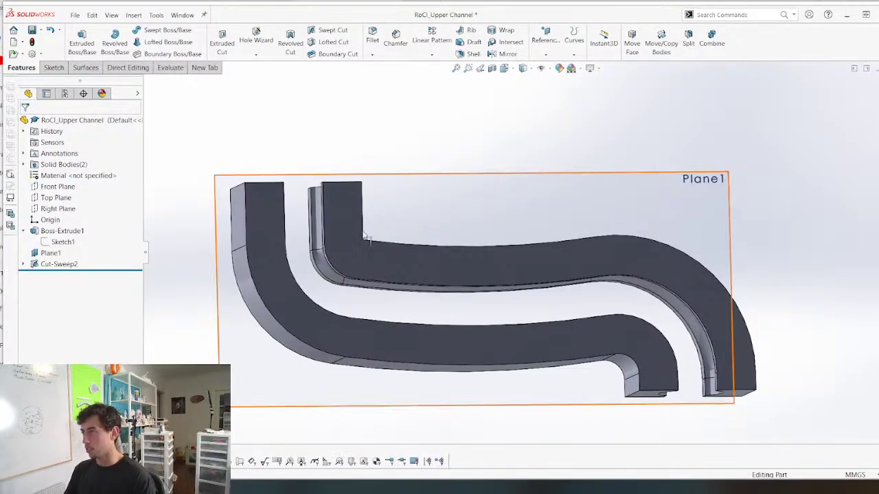
scroll(474, 180, "up", 3)
middle_click_drag(472, 180, 240, 258)
scroll(452, 249, "down", 4)
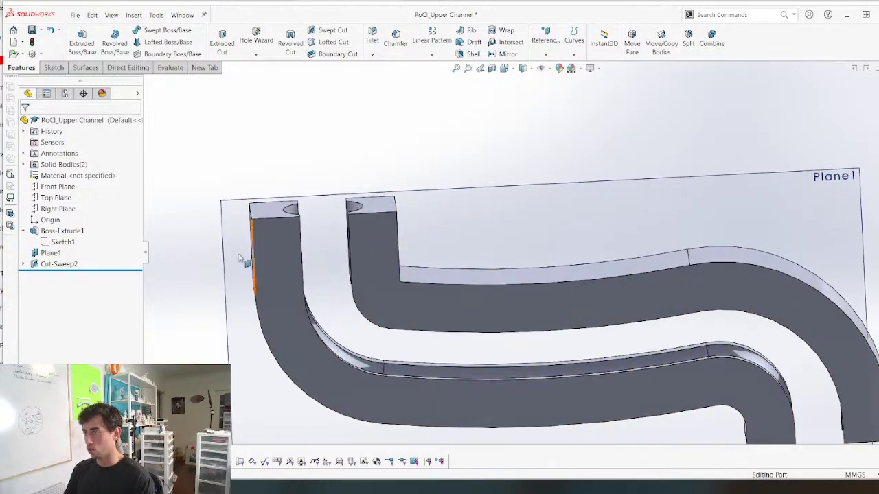
right_click(54, 242)
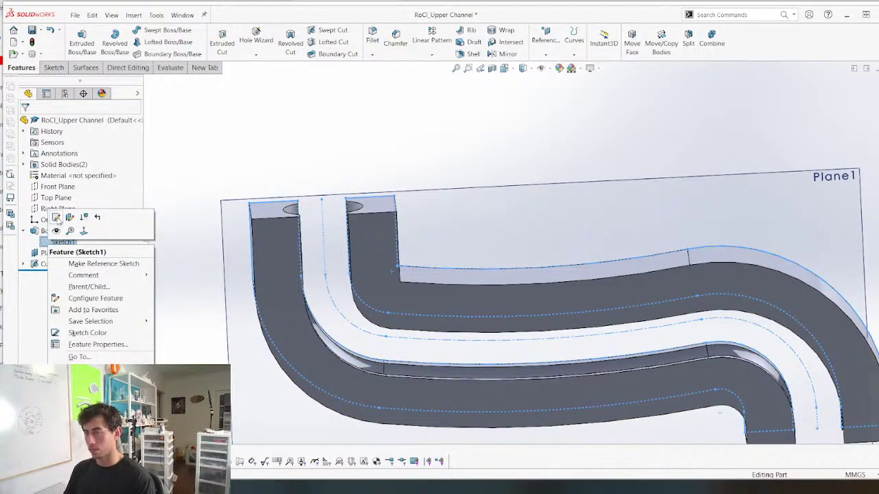
left_click(56, 217)
key("ctrl+8")
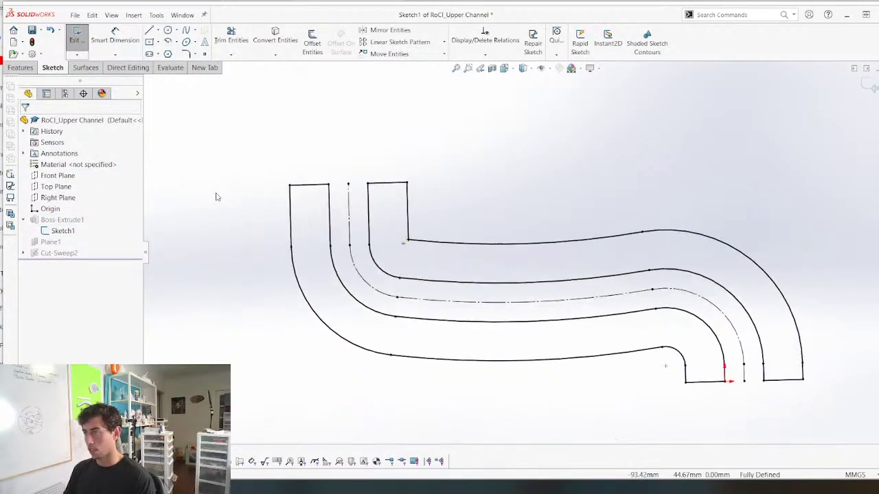
Delete the short horizontal line closing the top of the channel's outer wall at the inlet end
scroll(357, 158, "down", 4)
left_click(400, 231)
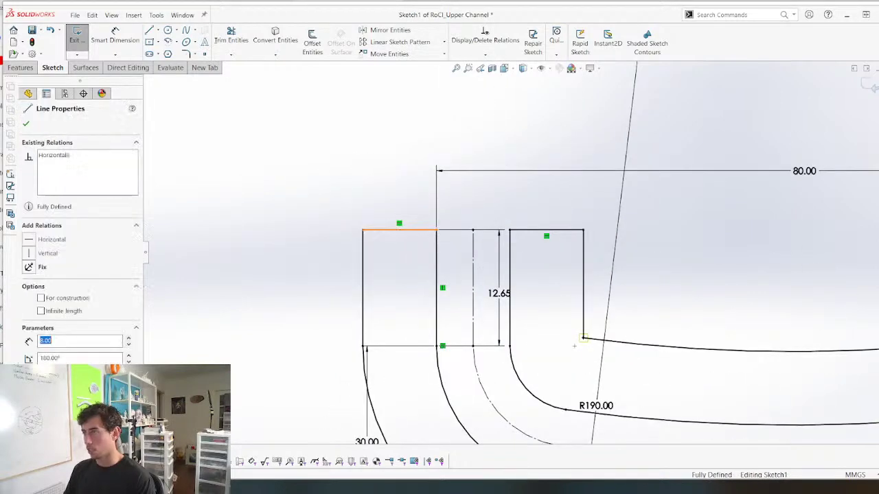
key("Delete")
Draw a tangent arc of about 24 mm radius curving upward from the top of the open wall's inner edge
scroll(508, 205, "up", 2)
scroll(507, 203, "down", 2)
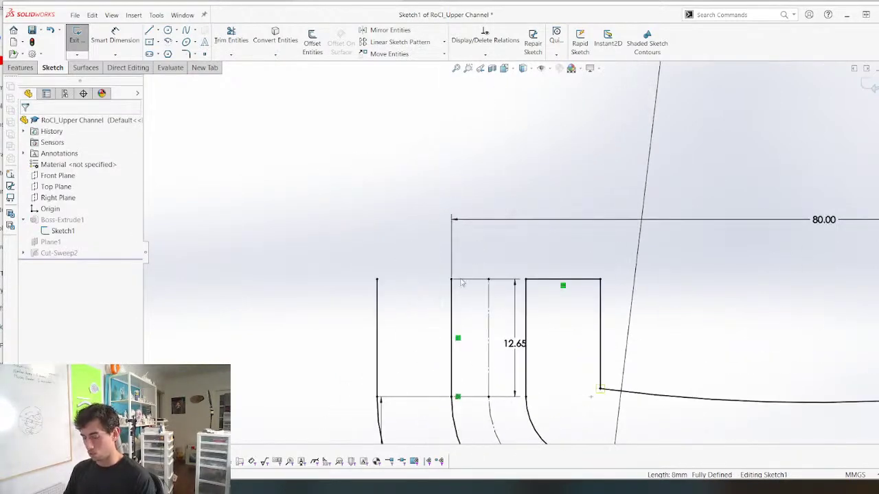
key("a")
left_click(451, 279)
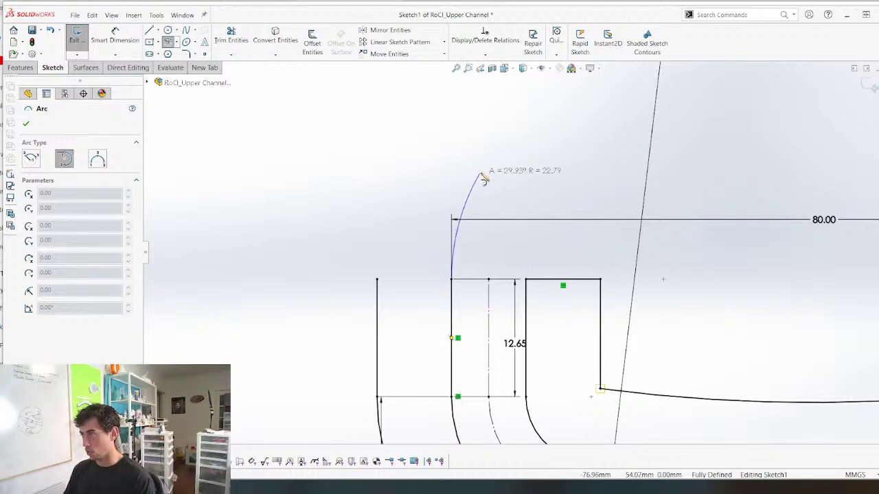
left_click(509, 133)
key("Escape")
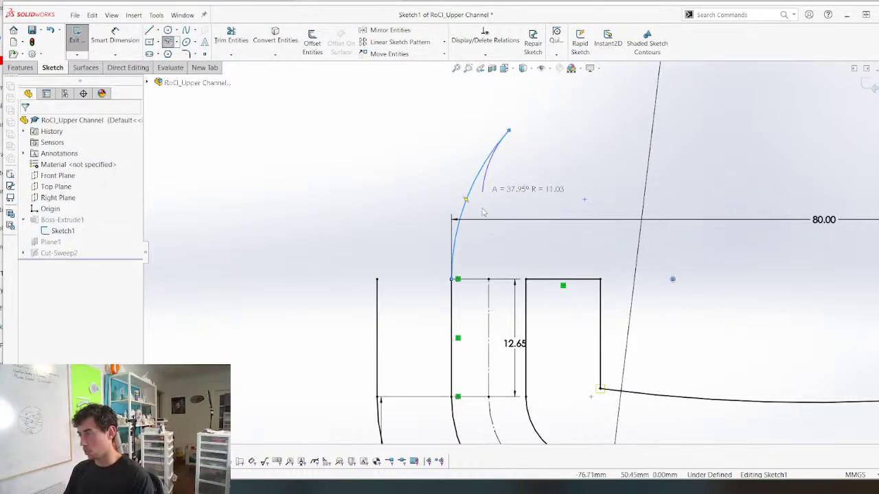
Dimension the new tangent arc with a radius of 15 mm
left_click(484, 167)
key("d")
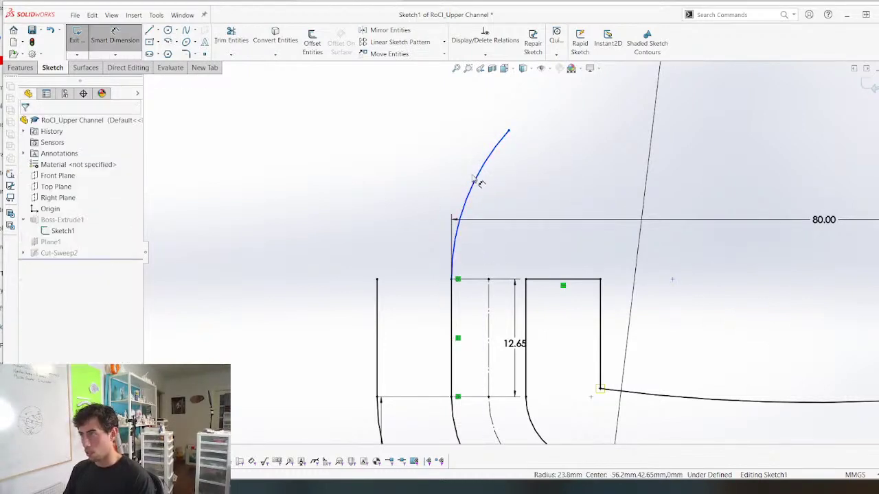
left_click(484, 177)
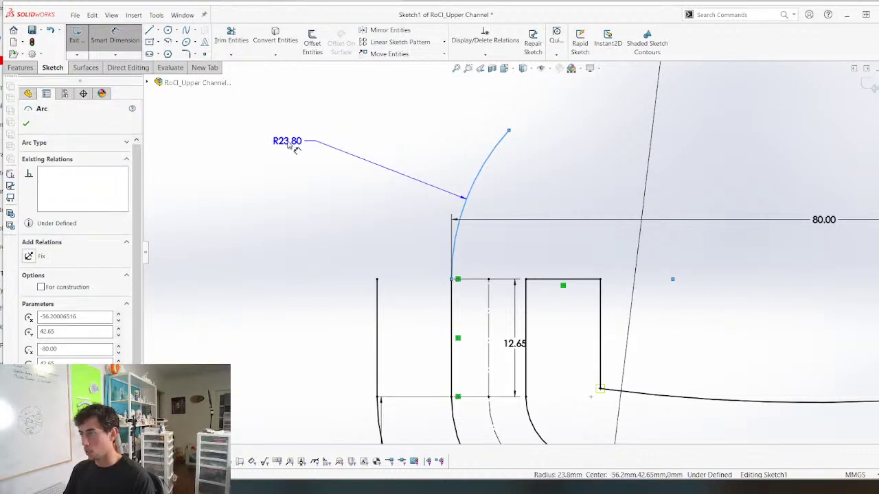
left_click(291, 145)
key("Return")
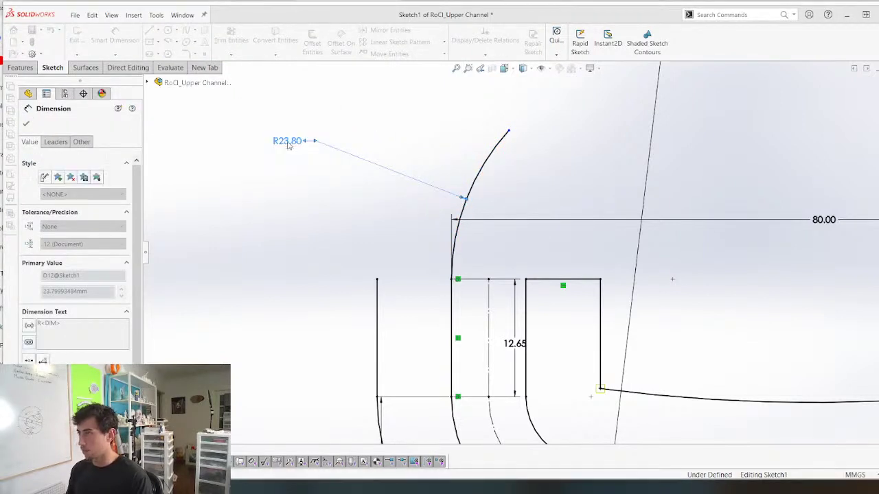
key("Escape")
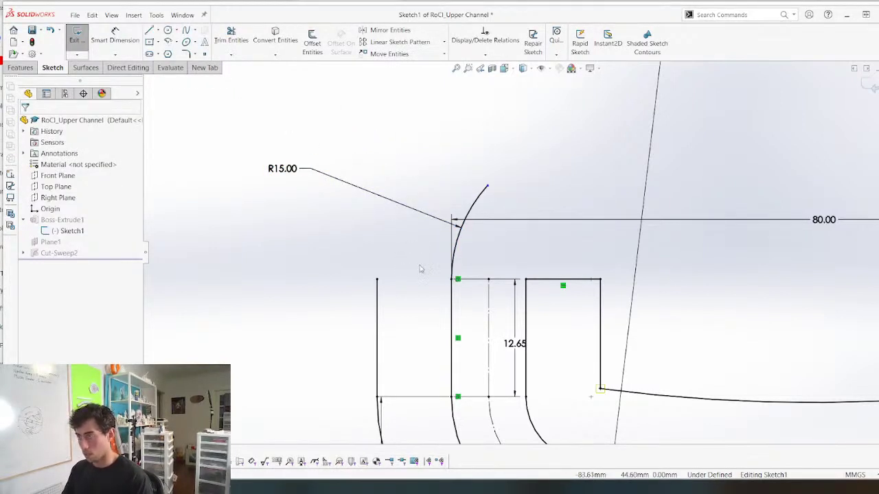
Offset the 15 mm radius arc 8 mm outward to extend the outer wall edge, with construction geometry off for the offset
left_click(468, 215)
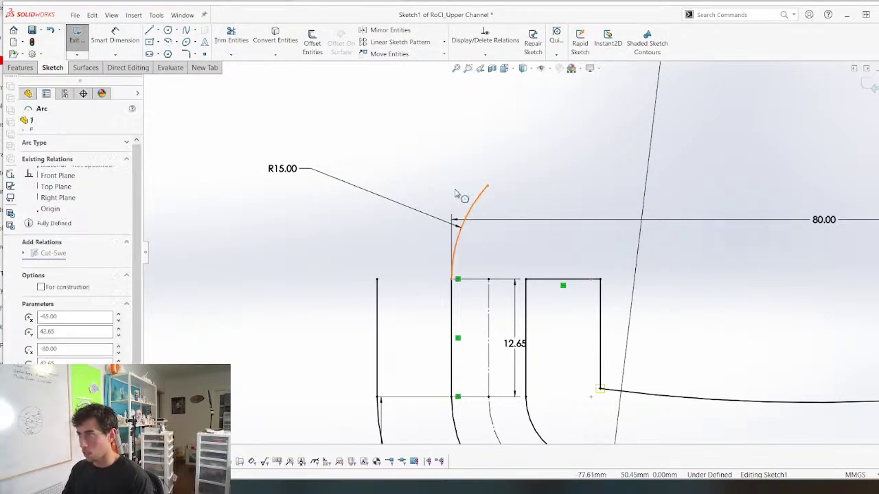
left_click(311, 48)
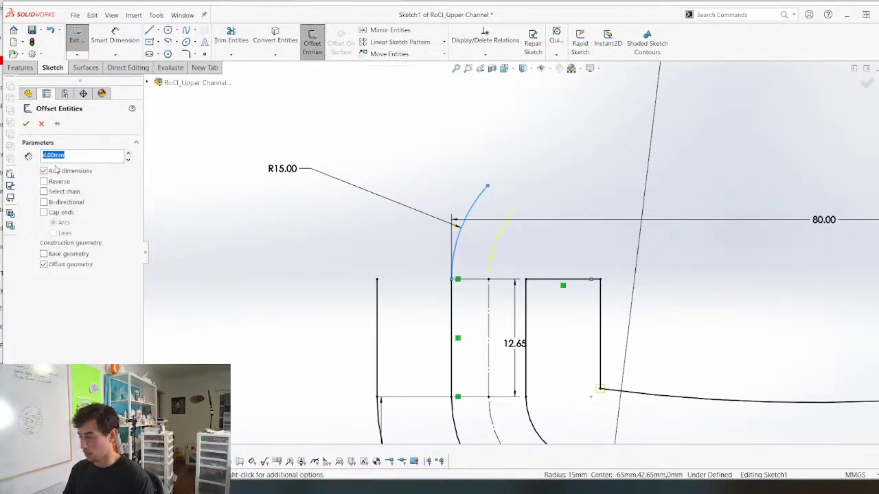
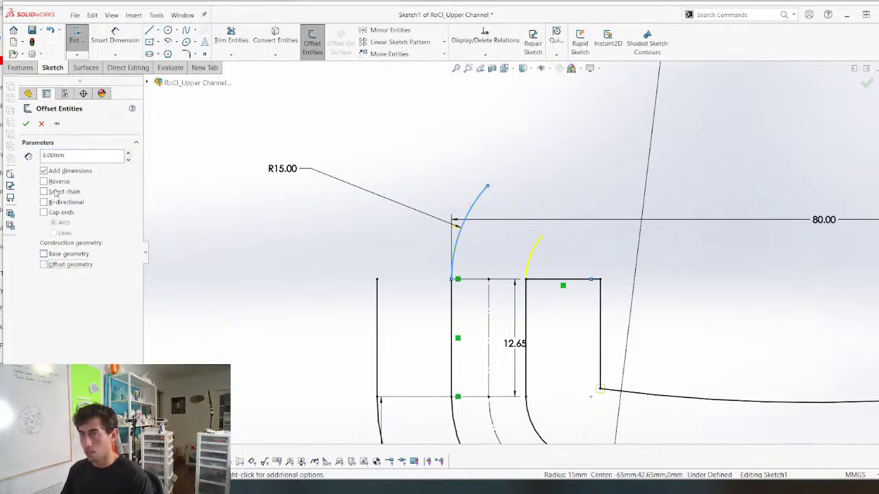
key("Return")
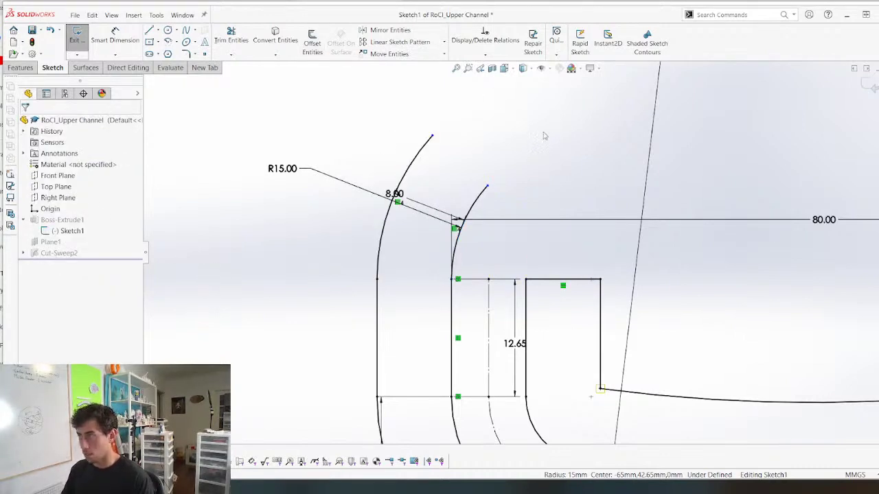
Draw a slanted line closing the gap between the free ends of the two curved wall arcs
key("l")
left_click(488, 186)
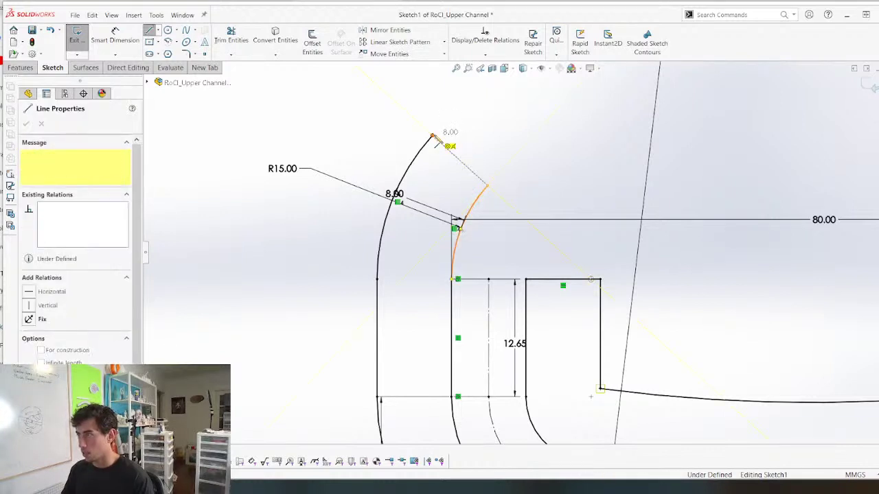
left_click(433, 136)
scroll(569, 238, "up", 3)
scroll(571, 240, "down", 3)
key("Escape")
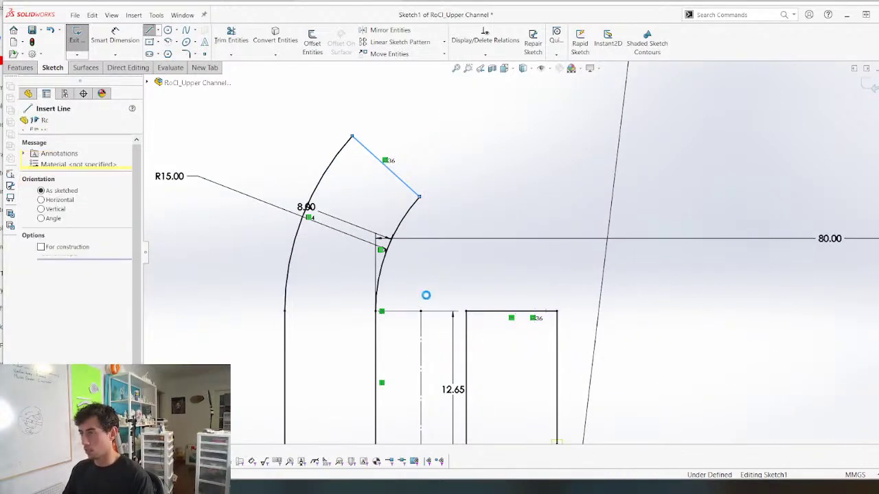
key("Escape")
Offset the 15 mm radius arc 8 mm toward its centre and stretch the new arc's free end past its crest
left_click(399, 232)
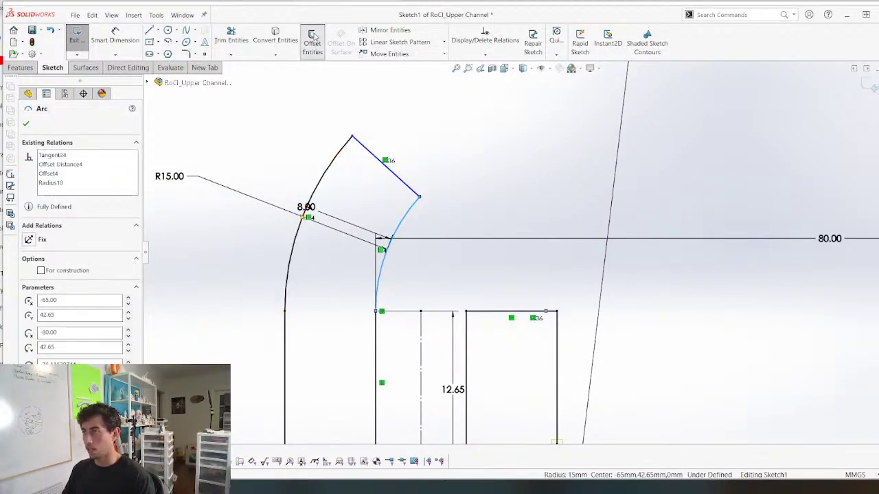
left_click(313, 43)
key("Return")
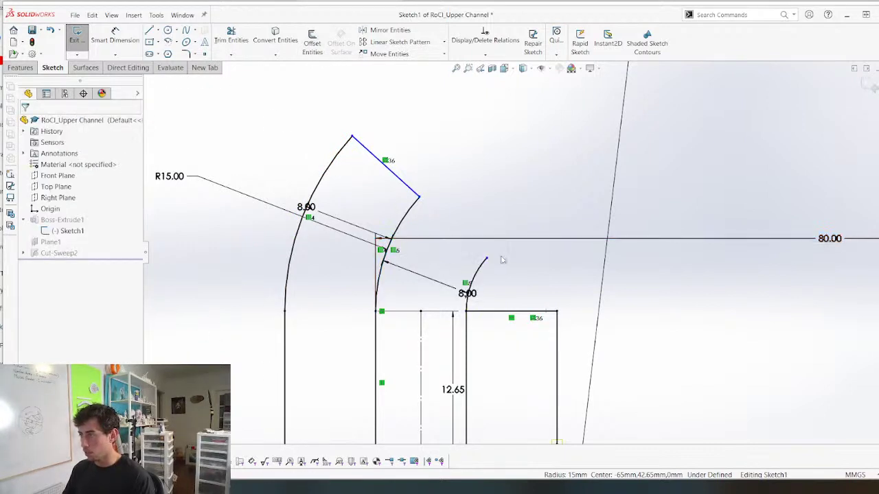
left_click_drag(487, 260, 610, 257)
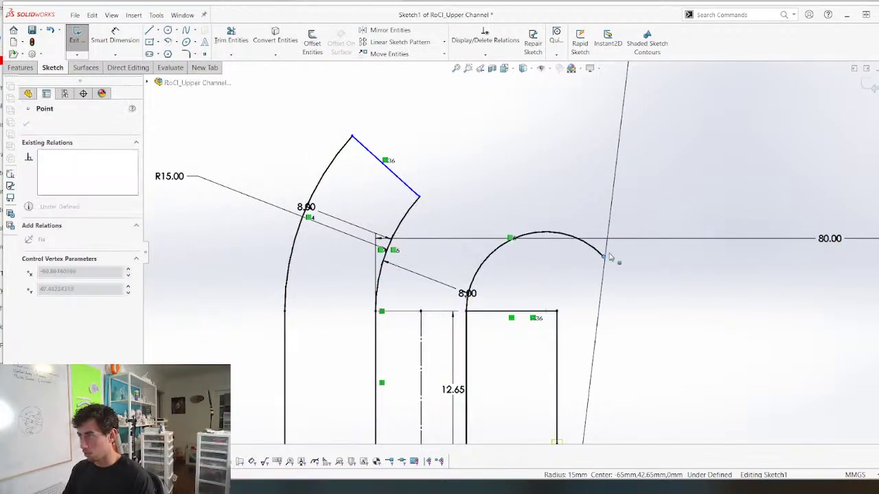
Draw a tangent line about 22 mm long sloping down from the stretched arc's end, finished with a short upward-curving tangent arc
scroll(578, 254, "up", 5)
scroll(587, 296, "down", 4)
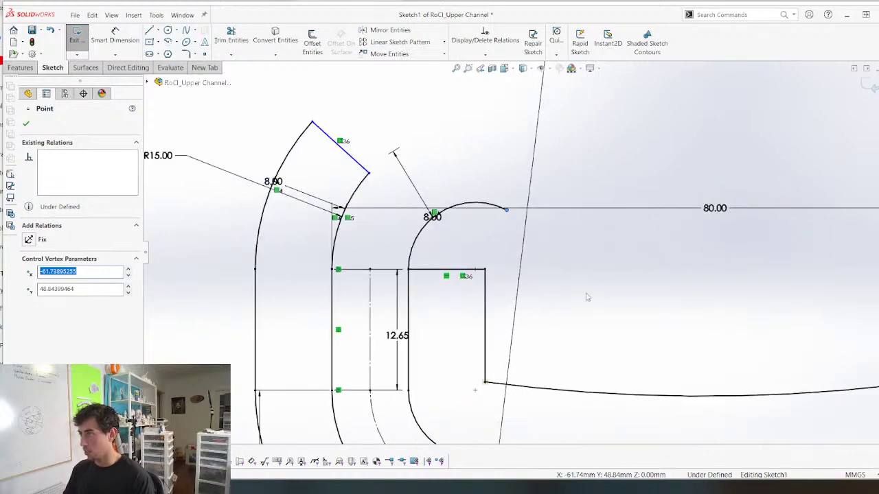
key("l")
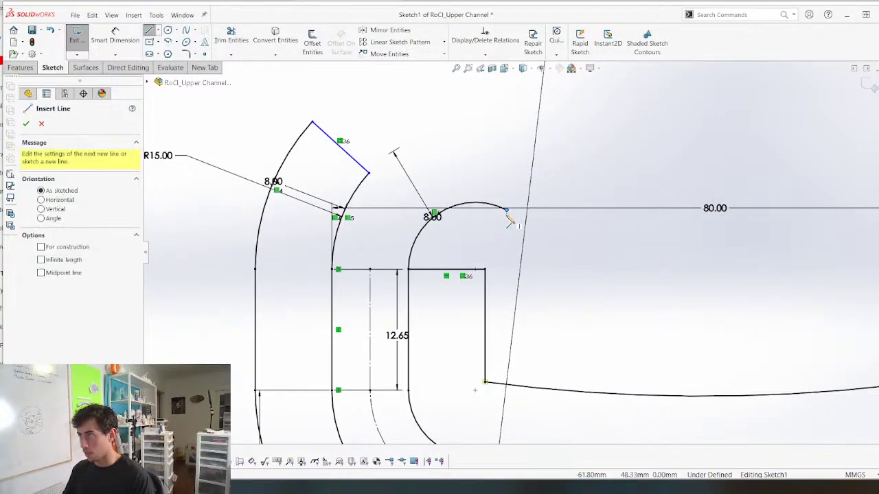
left_click(507, 212)
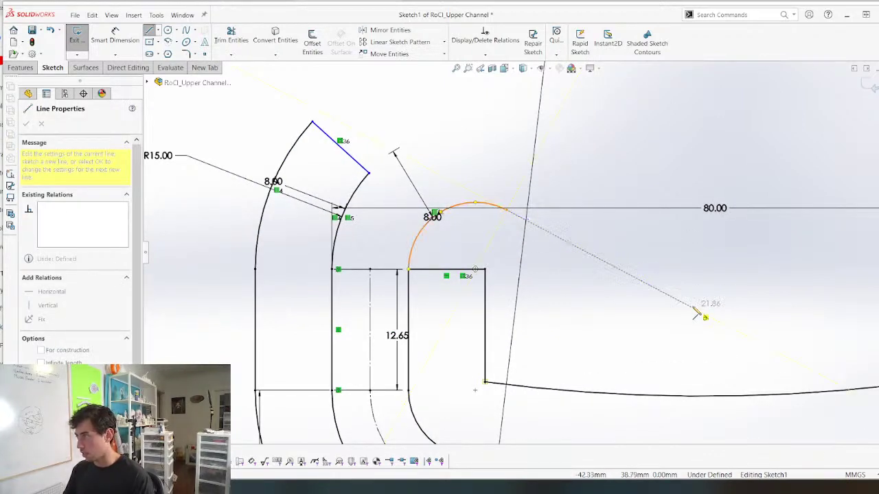
left_click(692, 308)
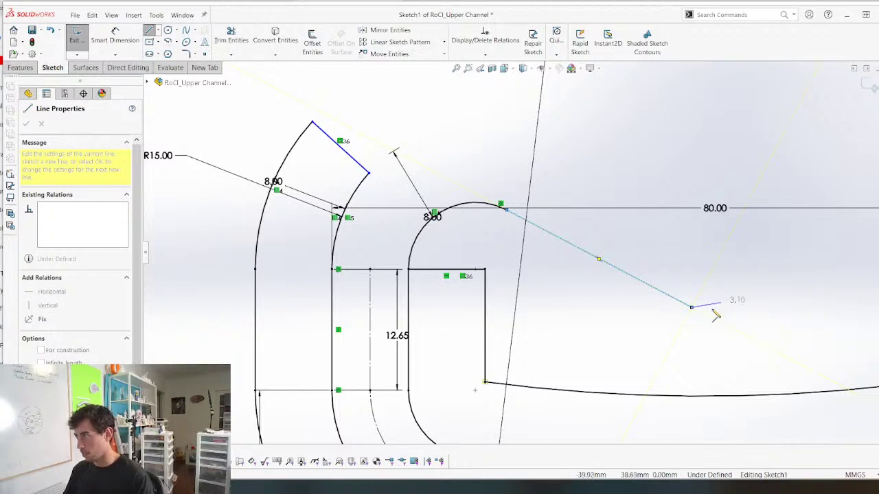
left_click(747, 307)
key("Escape")
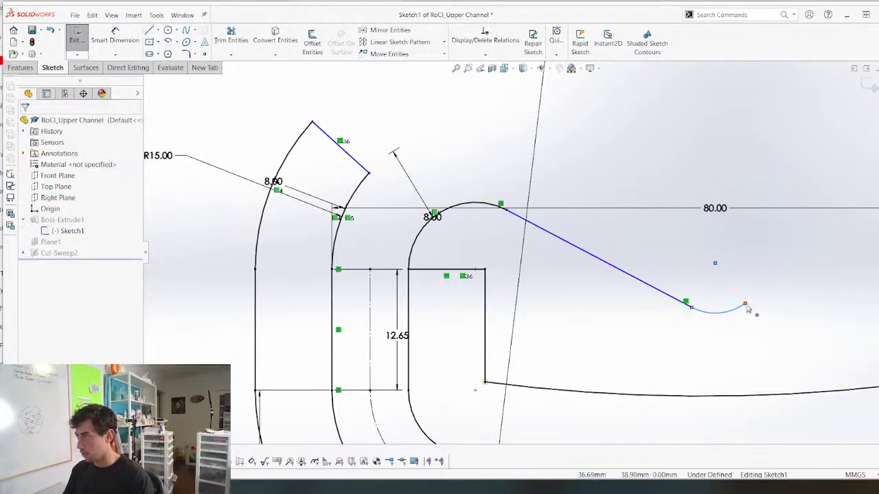
Offset the inner arc, sloping line and end arc 8 mm downward to form the lower edge of the ramp
left_click(542, 233)
left_click(480, 204, "ctrl")
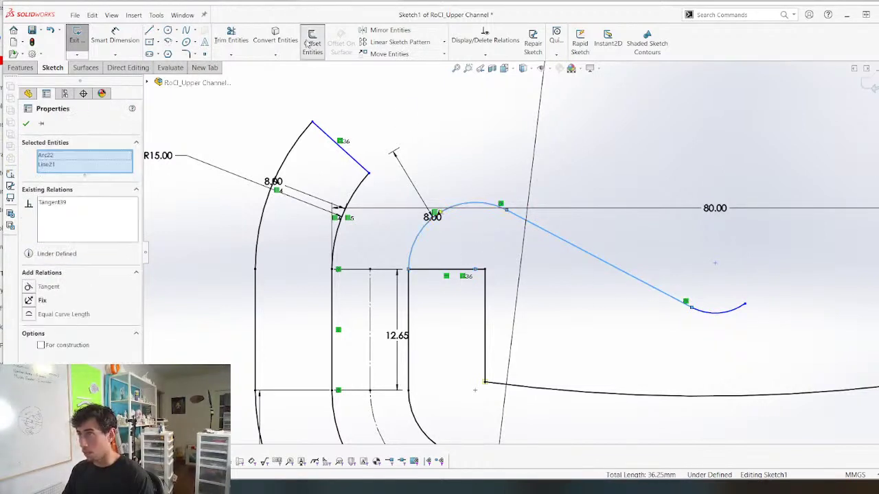
left_click(311, 42)
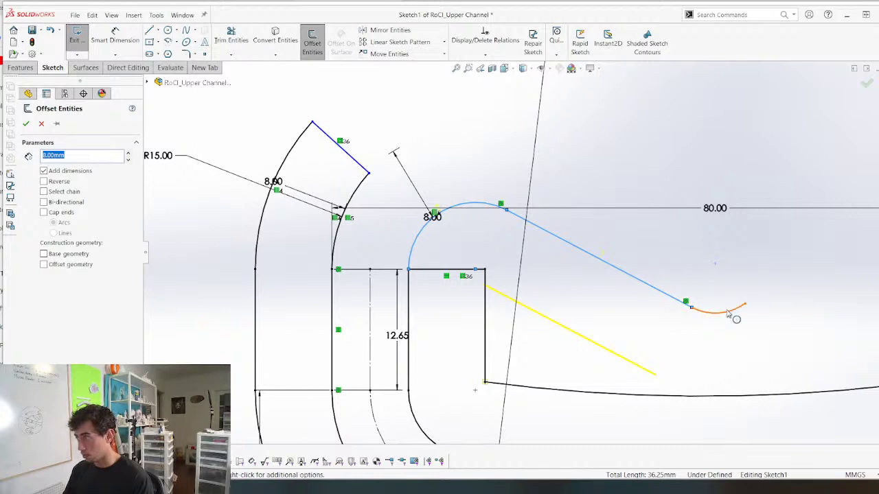
left_click(560, 333)
Extend the lower end arc's free end upward until it is about level with the upper end arc's tip
scroll(566, 306, "up", 2)
scroll(616, 298, "down", 1)
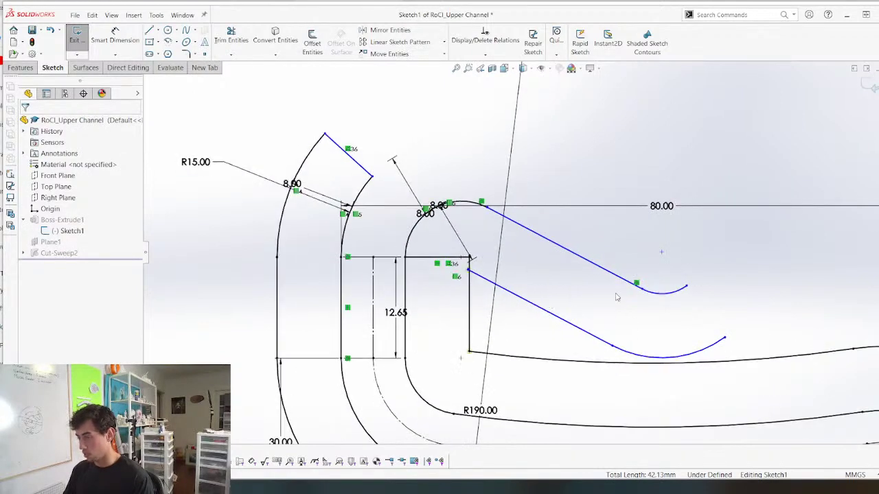
key("l")
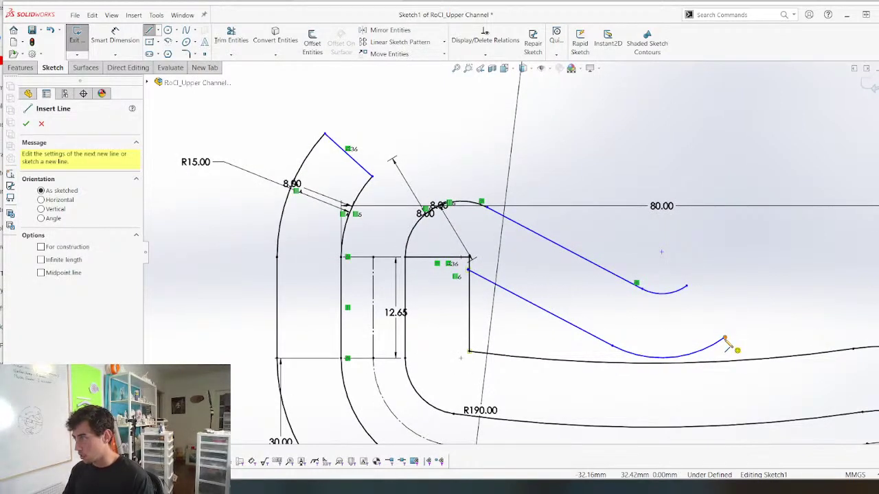
key("Escape")
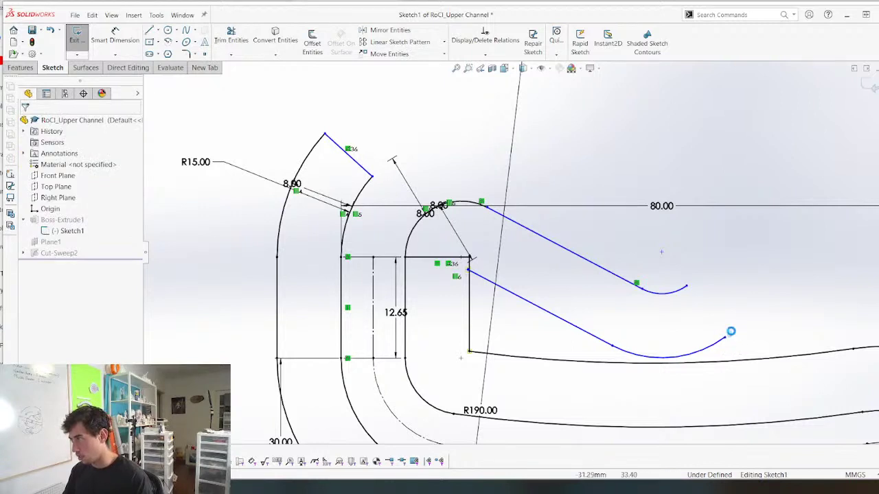
mouse_move(727, 341)
left_mouse_down()
mouse_move(746, 320)
mouse_move(755, 269)
mouse_move(750, 275)
left_mouse_up()
Close the two end arcs' tips with a line and make that line horizontal
key("l")
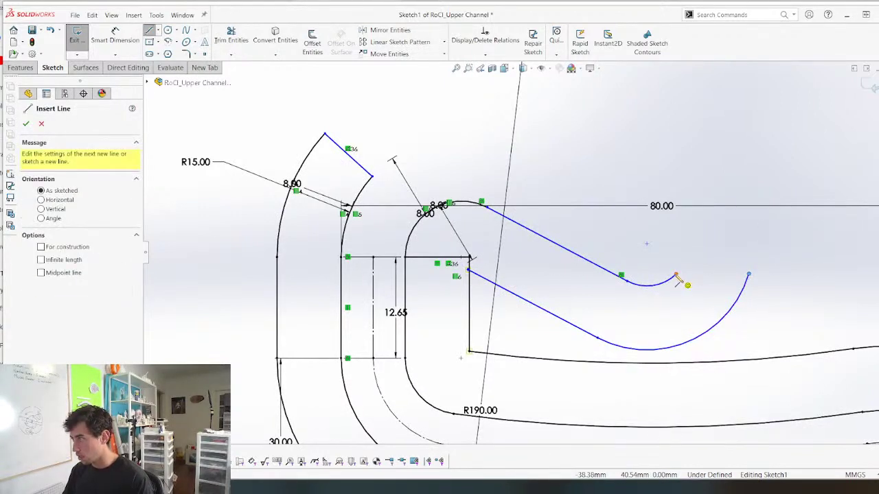
left_click(676, 275)
left_click(748, 275)
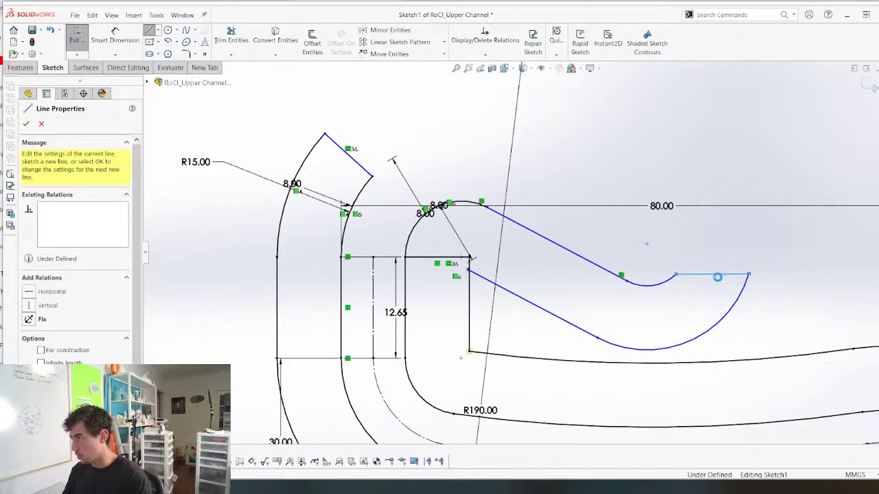
key("Escape")
left_click(714, 275)
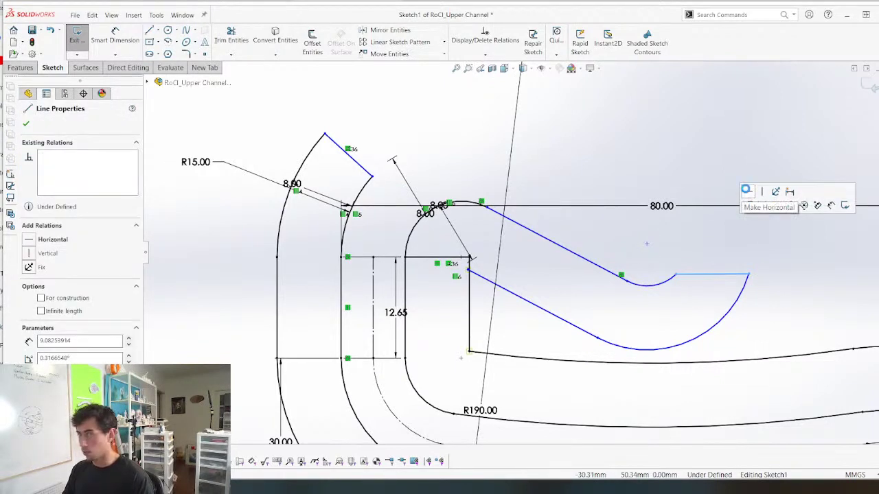
left_click(747, 192)
Raise the junction of the sloping line and its end arc so the line is about 19.5 mm long with a shallow slope
scroll(734, 247, "down", 2)
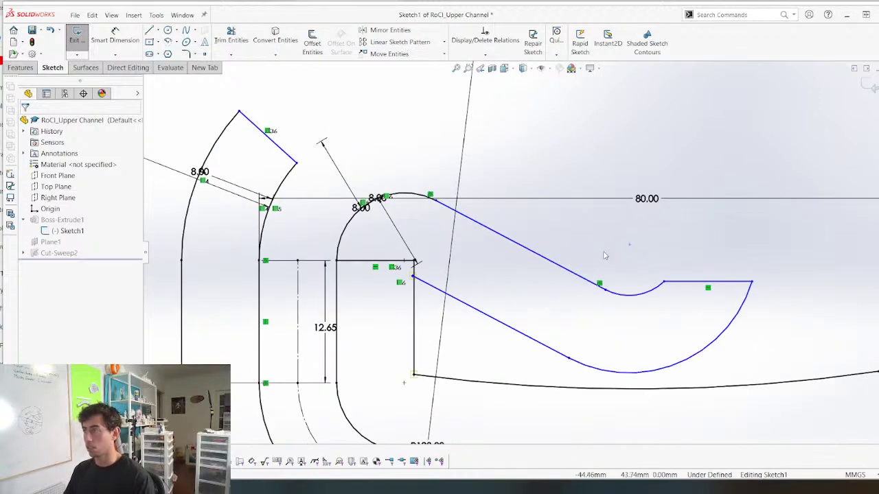
scroll(487, 273, "up", 1)
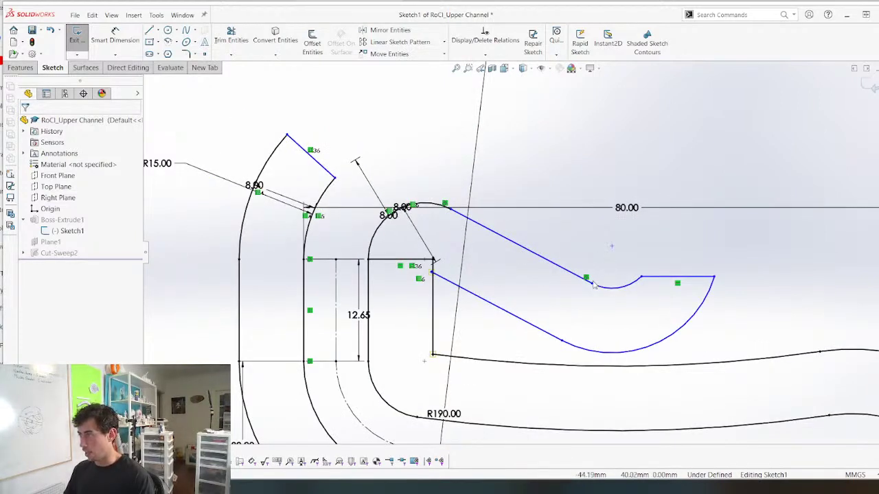
mouse_move(596, 274)
left_mouse_down()
mouse_move(604, 254)
mouse_move(618, 270)
mouse_move(628, 239)
mouse_move(623, 219)
mouse_move(591, 214)
mouse_move(582, 253)
mouse_move(589, 227)
left_mouse_up()
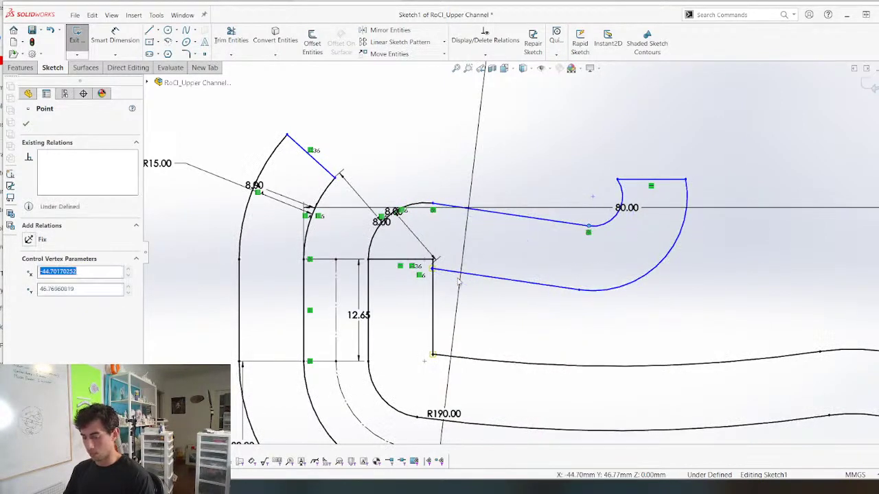
Draw a horizontal construction line from the point where the inner arc meets the upper sloping line
scroll(473, 271, "down", 1)
key("d")
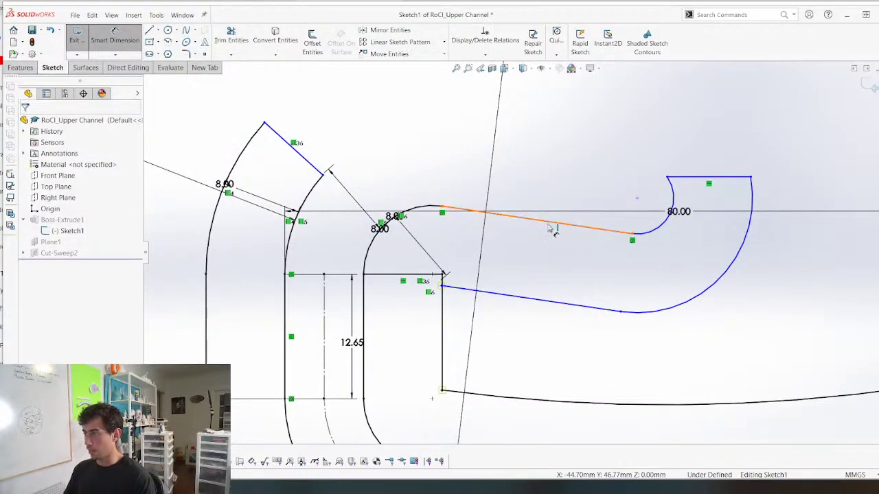
key("l")
left_click(442, 206)
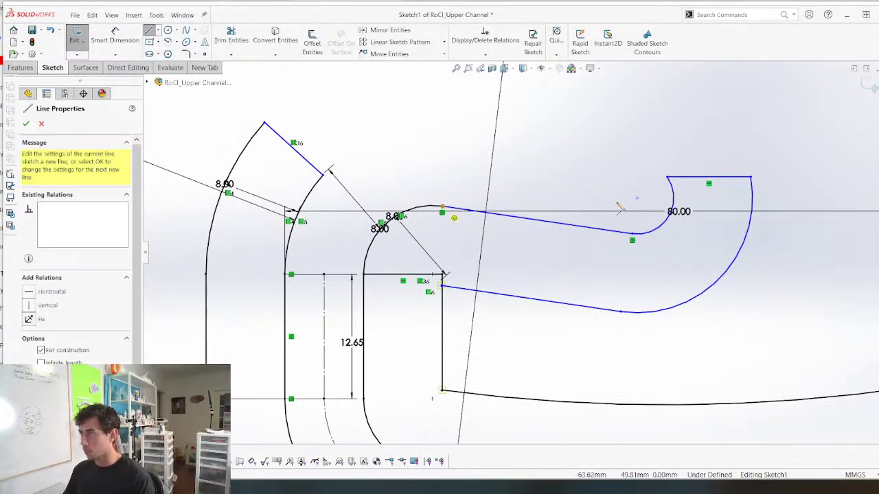
Dimension the angle between the upper sloping line and the horizontal construction line as 5°
key("d")
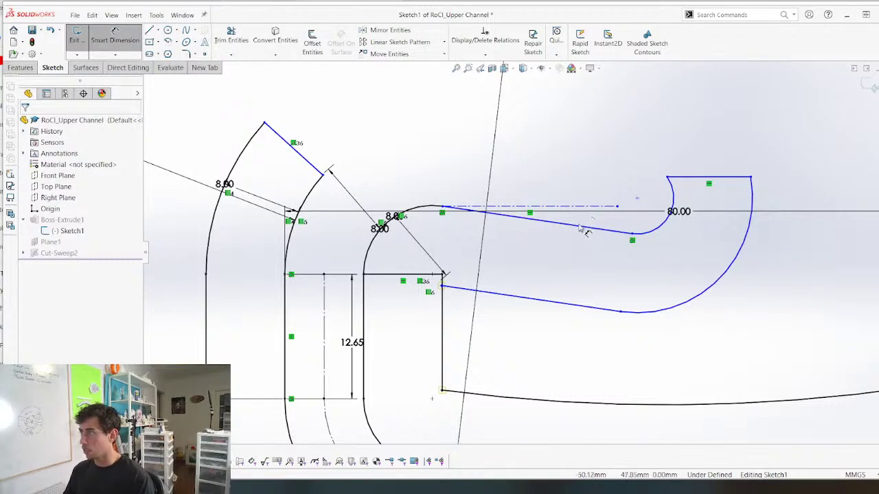
left_click(574, 226)
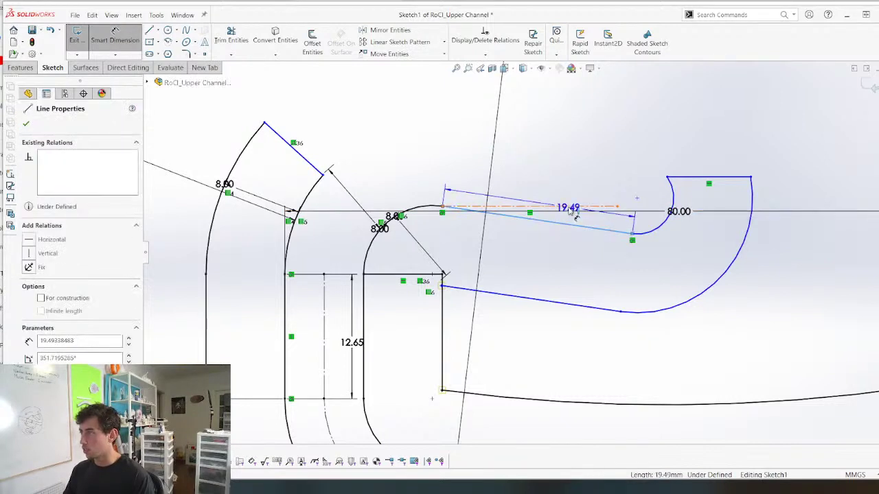
left_click(574, 208)
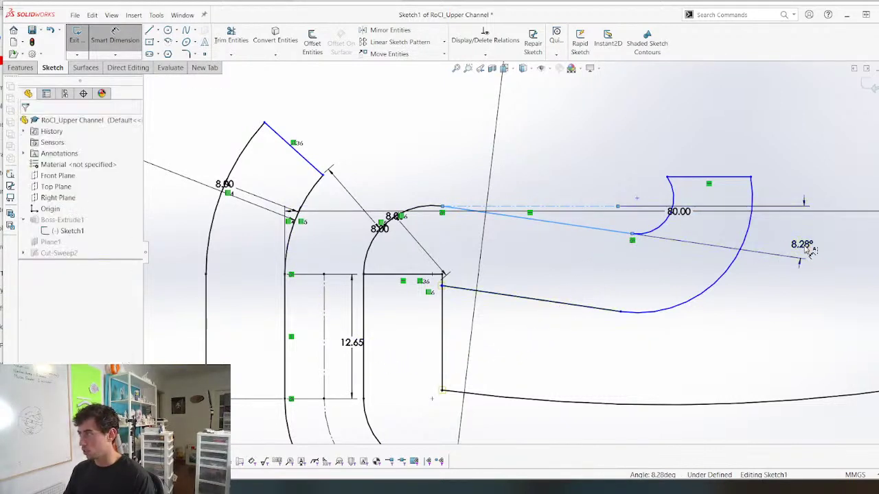
left_click(810, 250)
key("Return")
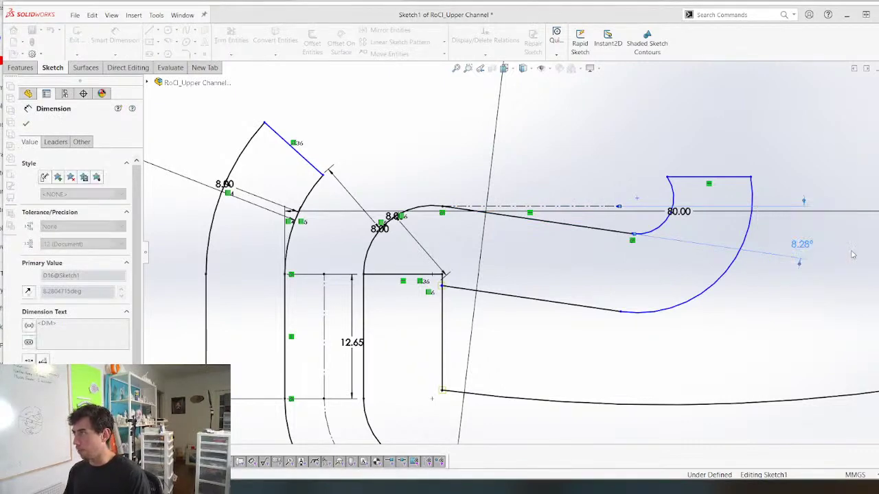
Delete the slanted line joining the free ends of the two curved wall arcs at the inlet
scroll(692, 265, "down", 5)
scroll(579, 226, "up", 6)
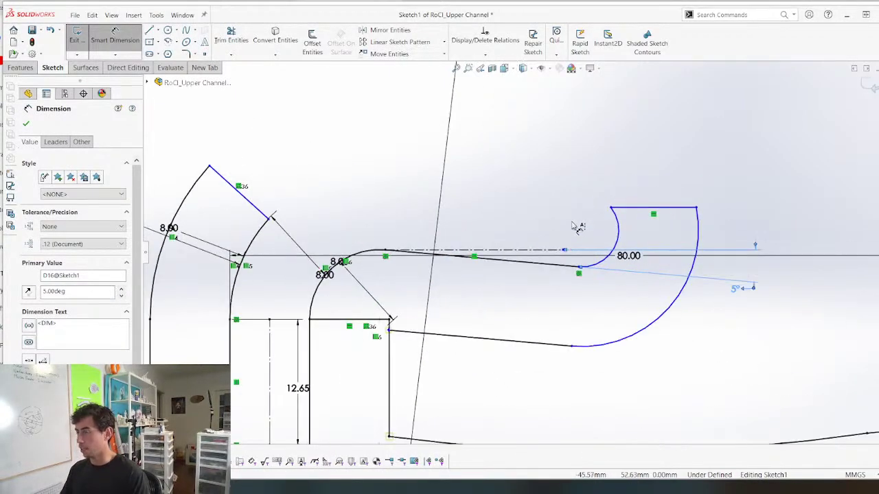
scroll(580, 235, "down", 3)
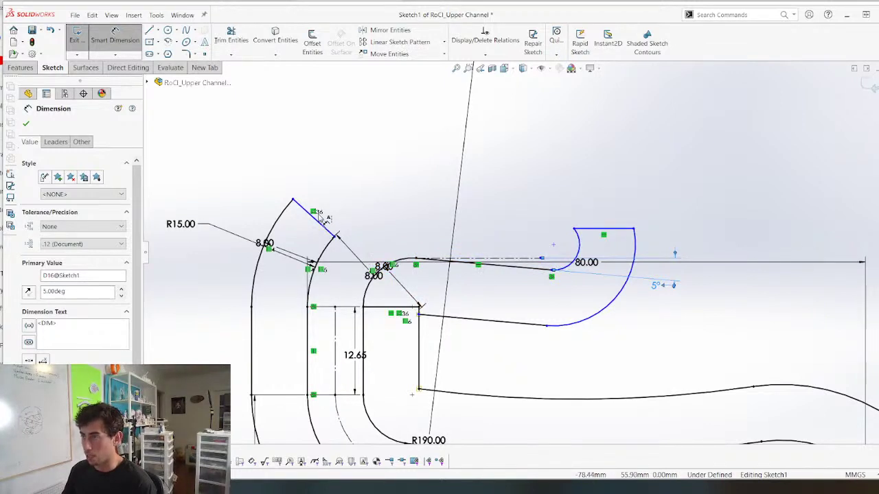
scroll(323, 219, "up", 2)
left_click(348, 232)
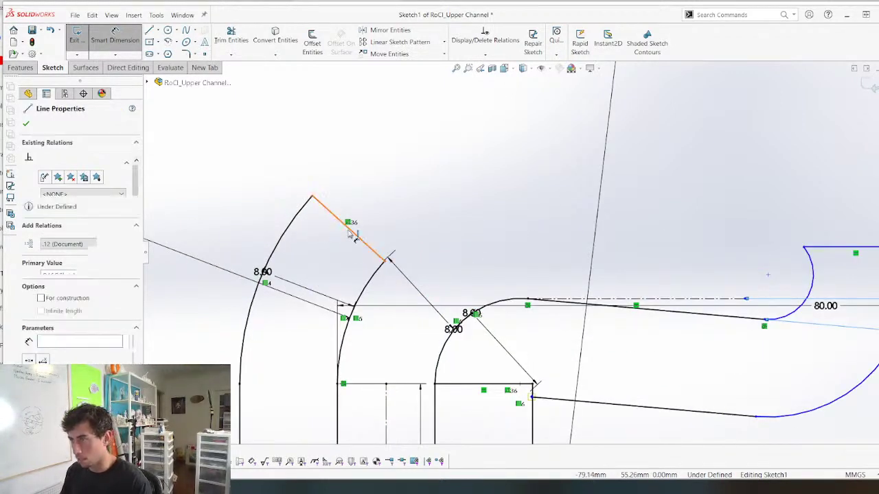
key("Delete")
Draw a tangent arc joining the free ends of the two inlet walls, and raise its inner end to lengthen the curved walls
key("a")
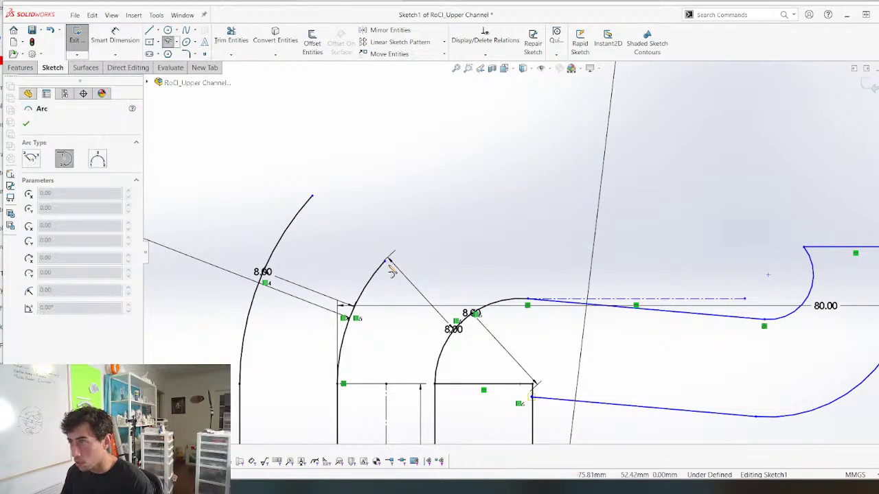
left_click(313, 200)
key("Escape")
scroll(381, 238, "down", 2)
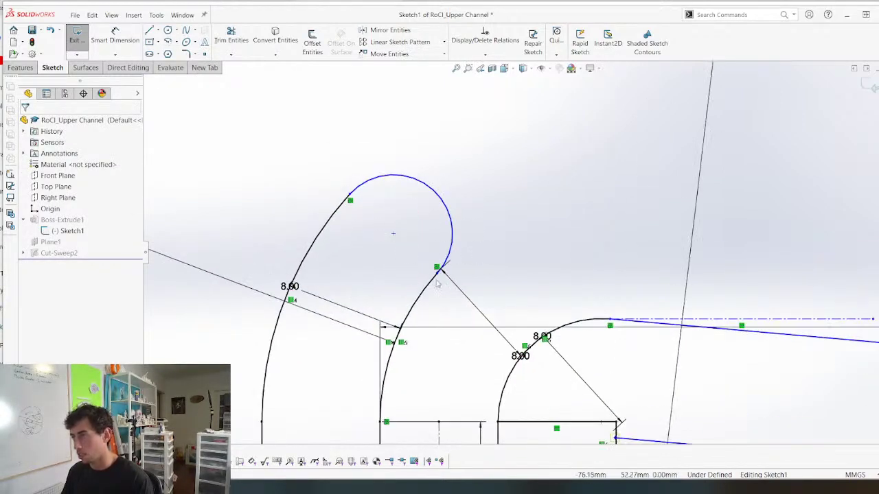
mouse_move(436, 273)
left_mouse_down()
mouse_move(480, 261)
mouse_move(467, 264)
mouse_move(484, 255)
mouse_move(449, 273)
mouse_move(469, 246)
left_mouse_up()
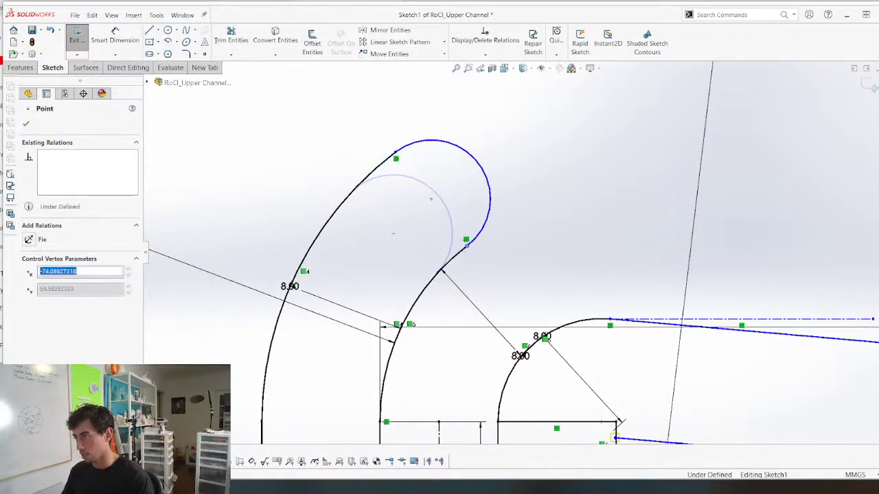
scroll(442, 269, "up", 2)
key("Escape")
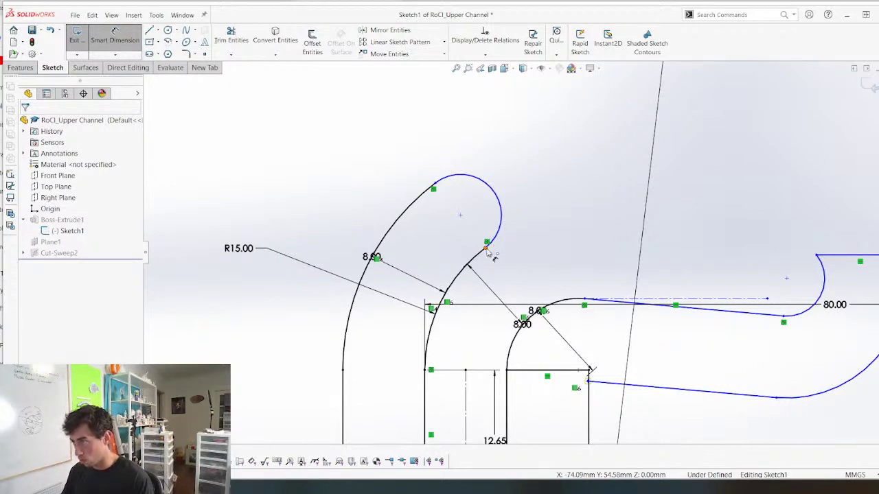
Dimension the vertical distance from the inner inlet wall's arc start to its upper end as 10 mm
left_click(431, 370)
left_click(487, 243)
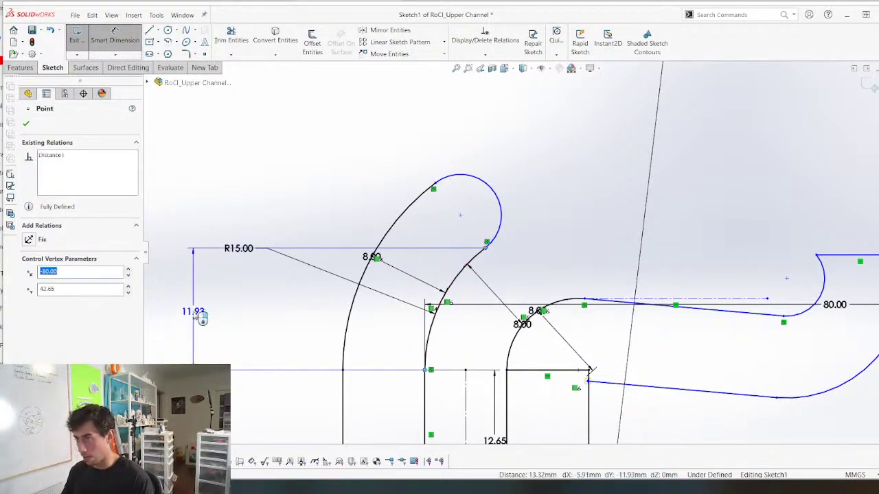
left_click(195, 312)
type("10")
key("Return")
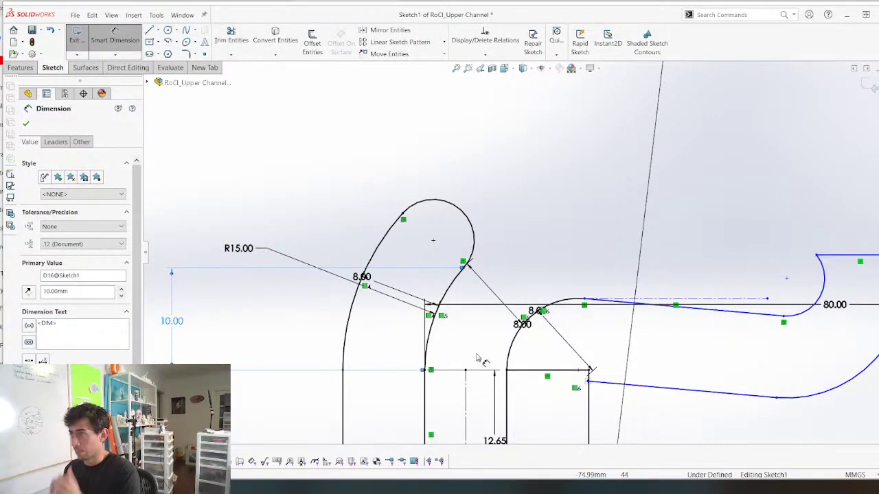
Trim the vertical stub, the lower sloping line's overhang and the horizontal line where the ramp meets the channel wall
scroll(470, 337, "up", 2)
scroll(623, 302, "up", 2)
scroll(610, 310, "down", 6)
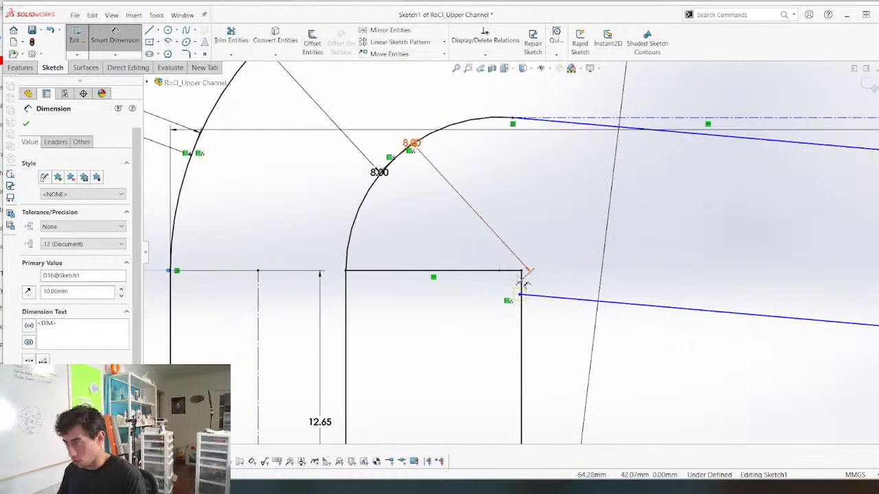
key("t")
scroll(516, 274, "down", 3)
left_click_drag(559, 287, 484, 289)
scroll(506, 313, "down", 7)
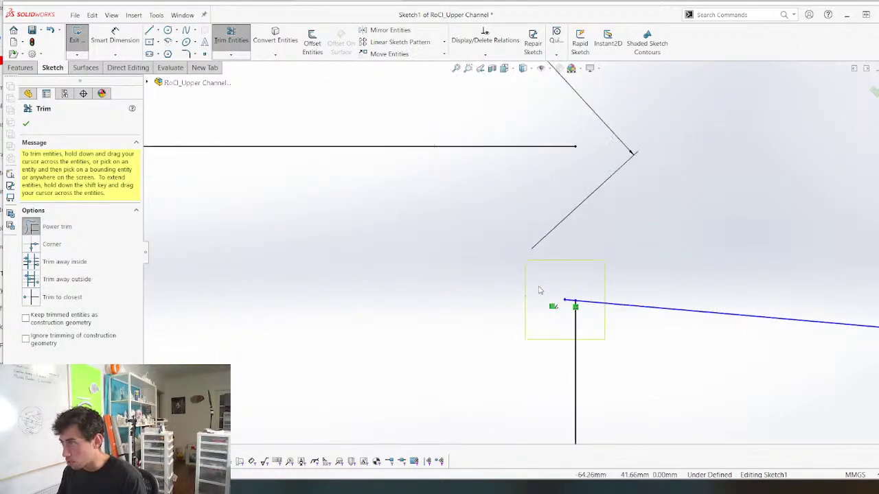
scroll(540, 290, "down", 4)
left_click_drag(601, 331, 602, 270)
scroll(532, 276, "up", 4)
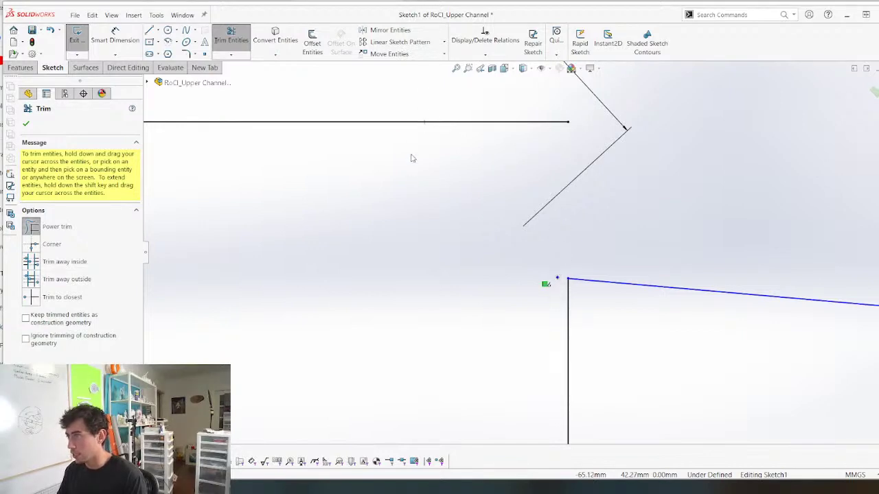
scroll(446, 235, "up", 5)
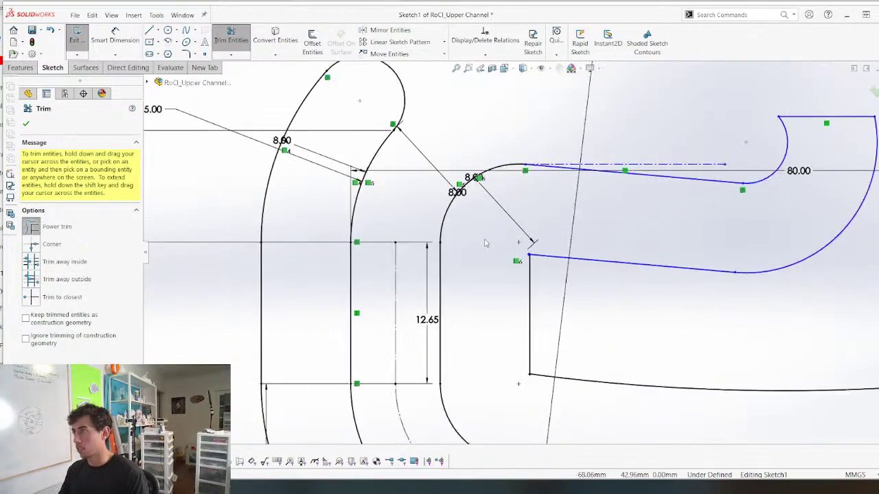
scroll(485, 243, "up", 3)
scroll(566, 224, "down", 4)
key("Escape")
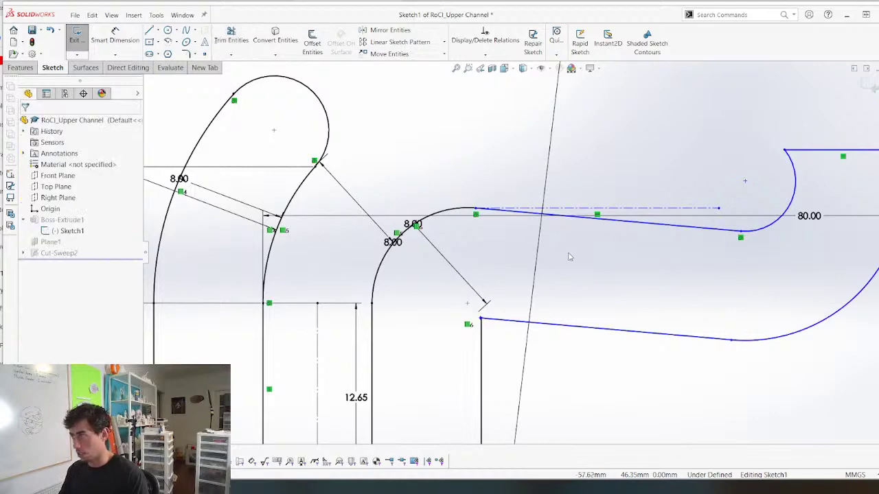
Shorten the small arc at the ramp's end by lowering its upper endpoint, and dimension its height as 2.5 mm
scroll(605, 265, "up", 2)
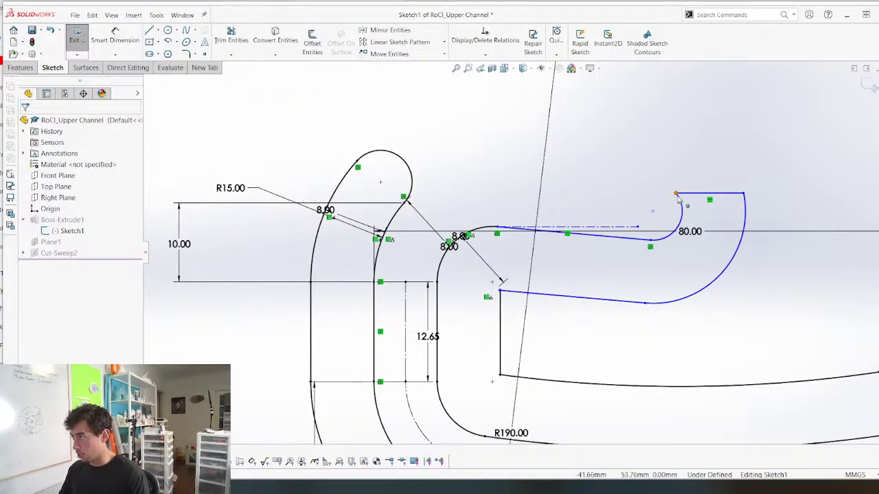
left_click_drag(678, 198, 695, 225)
scroll(680, 234, "down", 3)
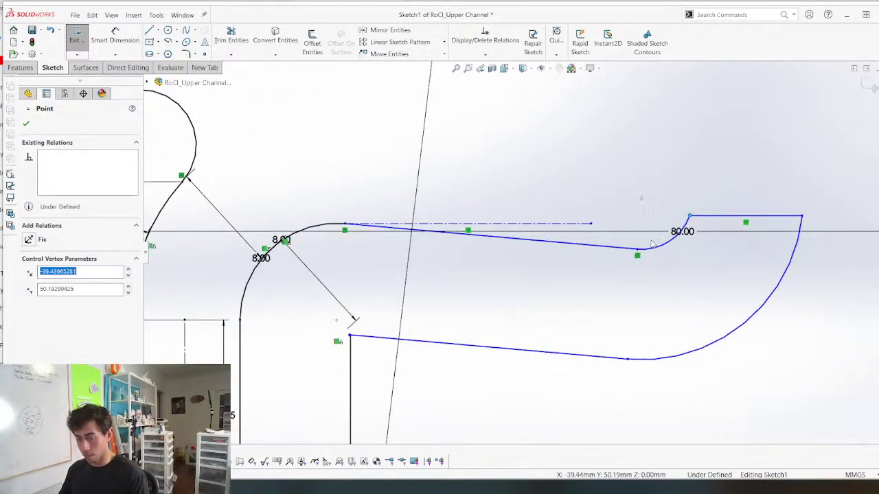
key("Escape")
key("d")
left_click(637, 251)
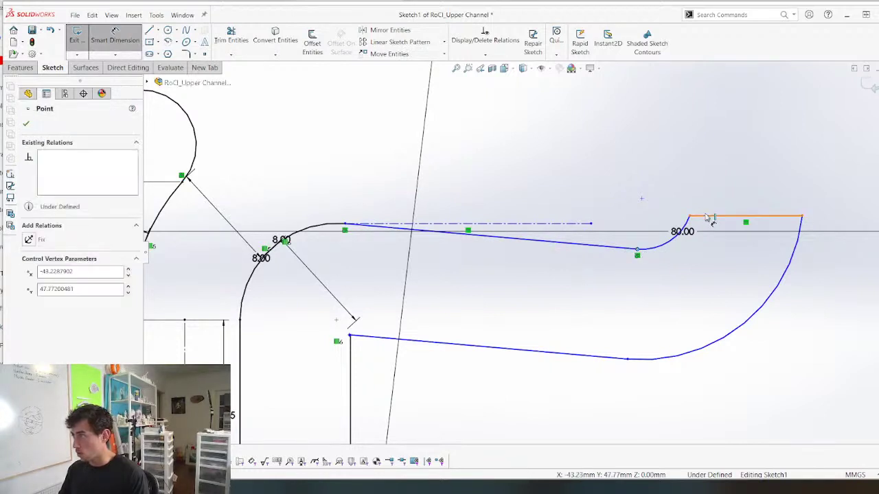
left_click(690, 217)
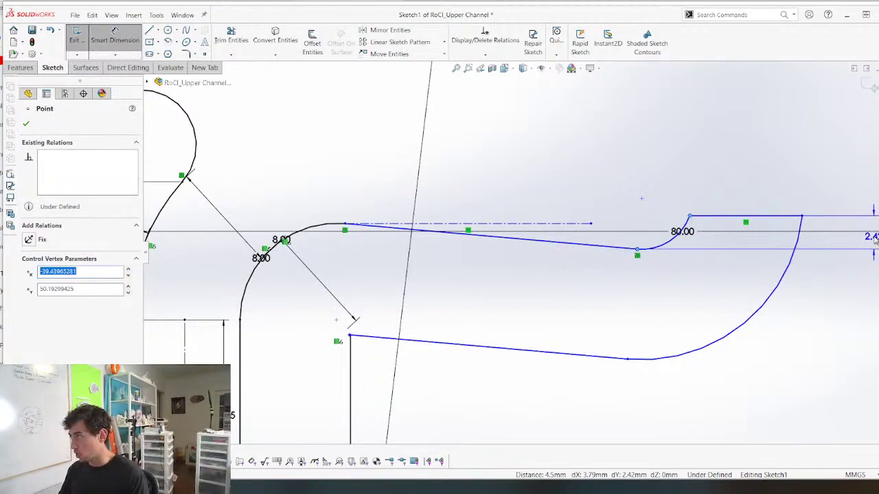
left_click(871, 236)
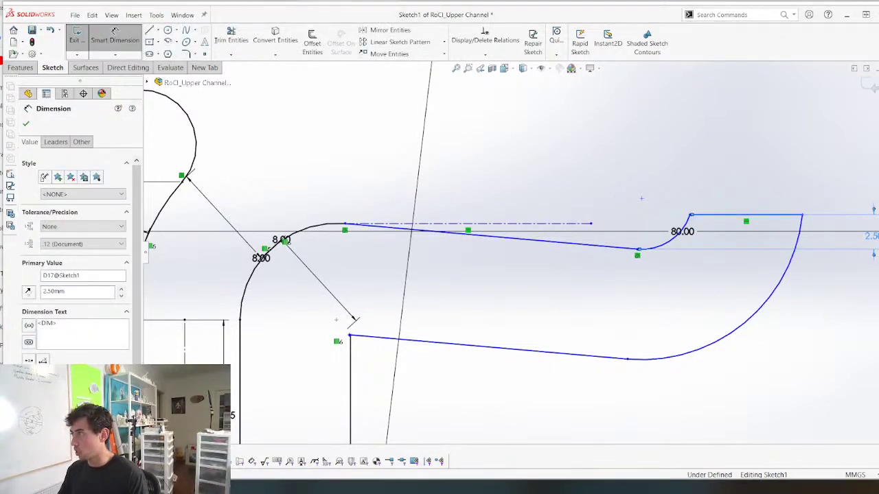
key("Escape")
Try repositioning the ramp's start by moving the starting points of the lower and upper sloping lines
scroll(642, 261, "up", 4)
scroll(445, 299, "down", 3)
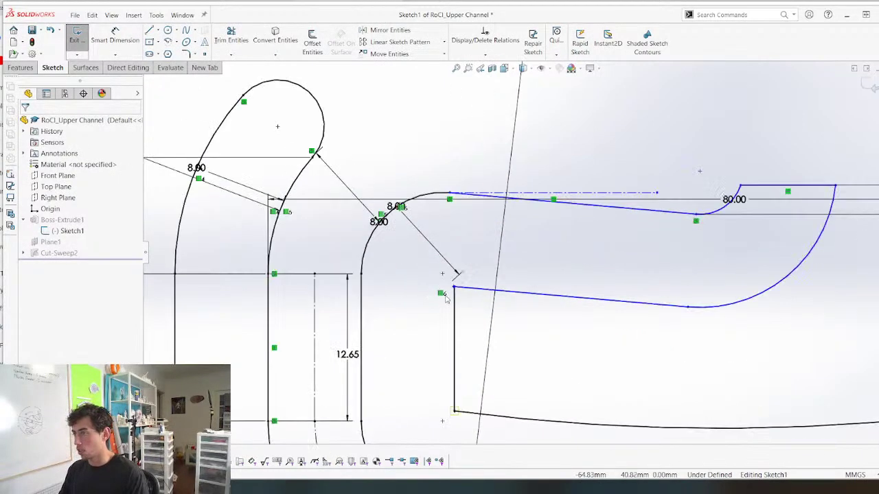
mouse_move(455, 289)
left_mouse_down()
mouse_move(460, 335)
mouse_move(559, 347)
mouse_move(448, 337)
mouse_move(495, 329)
left_mouse_up()
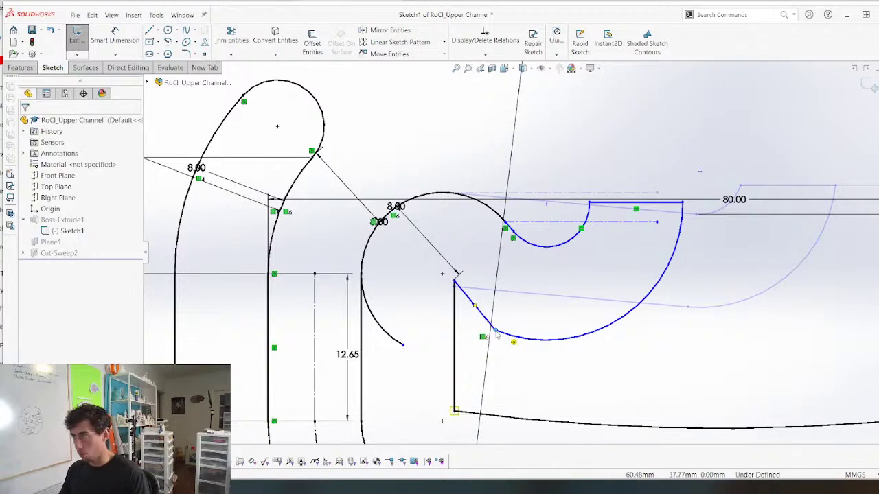
mouse_move(450, 194)
left_mouse_down()
mouse_move(487, 207)
mouse_move(433, 183)
mouse_move(466, 197)
mouse_move(456, 194)
left_mouse_up()
scroll(439, 230, "up", 3)
scroll(515, 247, "down", 3)
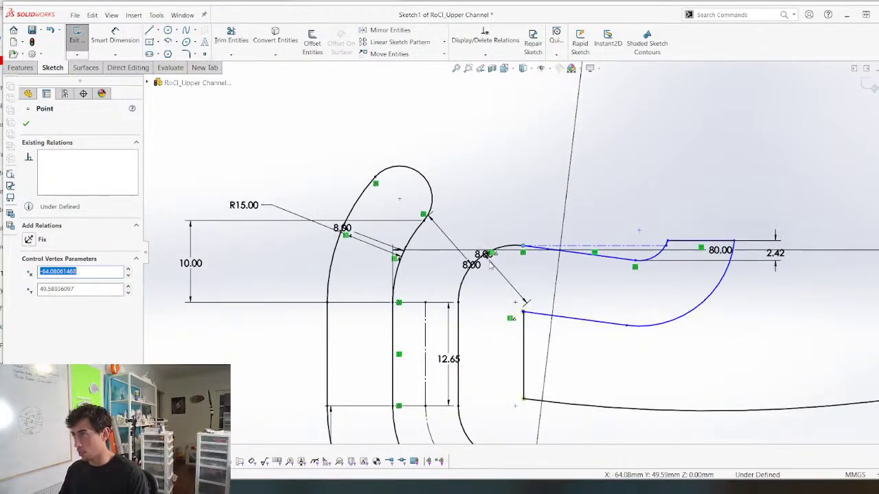
Dimension the horizontal distance from the inner arc's lower end to the start of the upper sloping line as 7.5 mm
key("d")
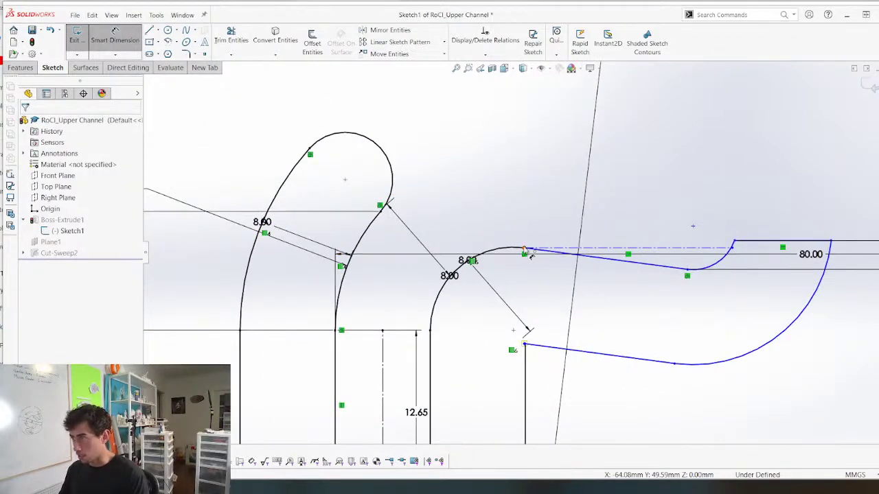
left_click(525, 249)
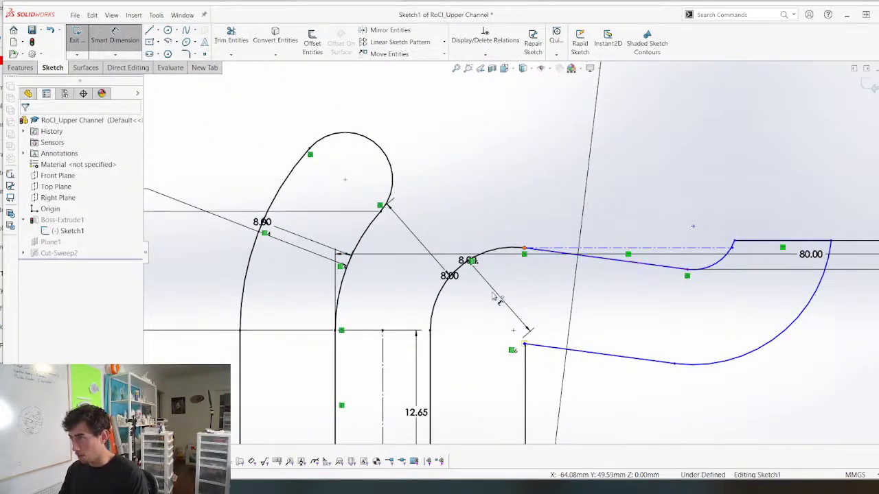
left_click(431, 331)
left_click(482, 103)
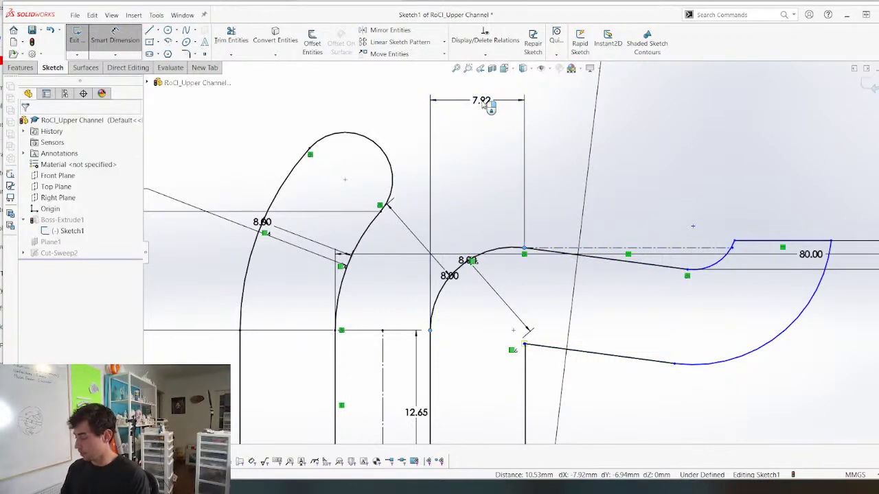
type("7.5")
key("Return")
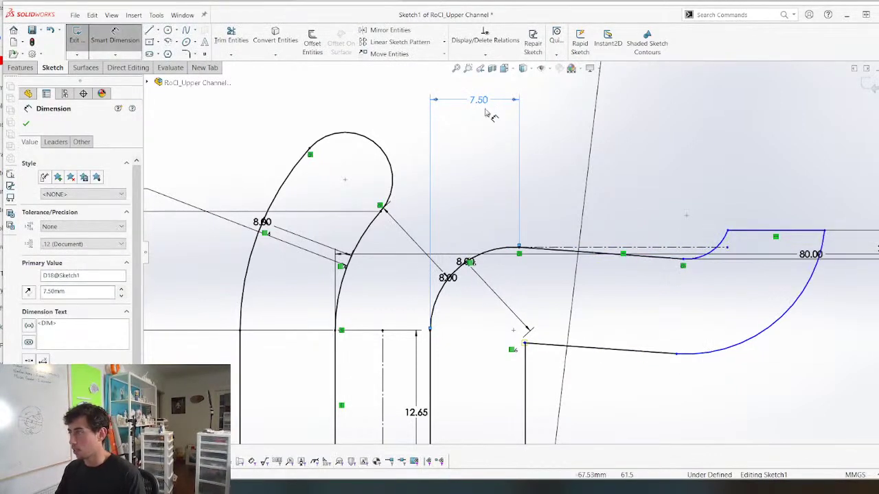
scroll(708, 302, "up", 2)
scroll(664, 264, "down", 2)
key("Escape")
Dimension the radius of the small arc at the end of the upper sloping line as 3.5 mm
scroll(648, 238, "down", 3)
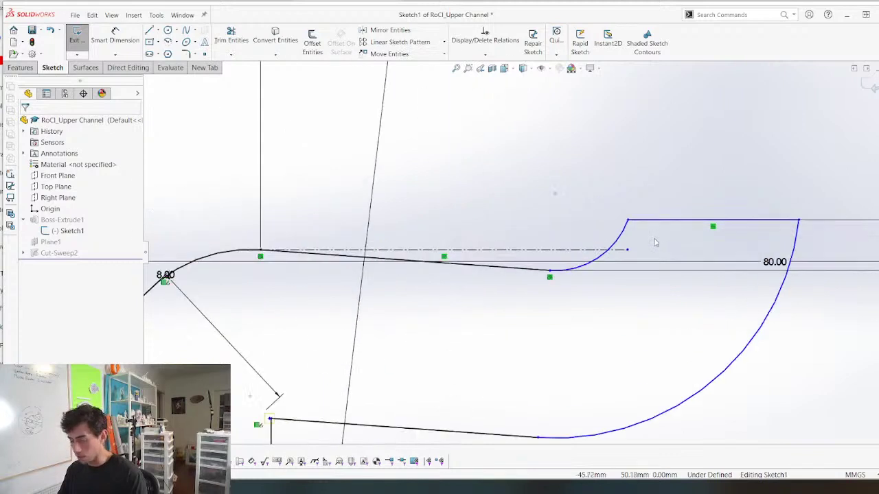
key("d")
left_click(625, 229)
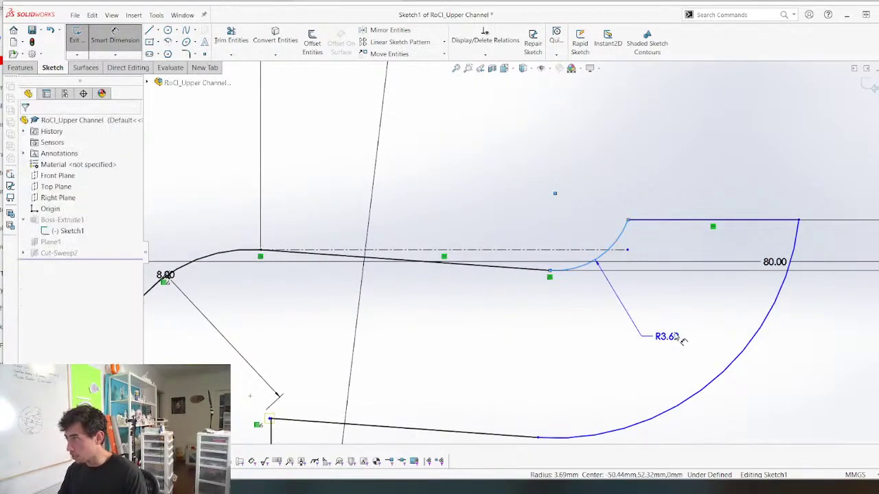
left_click(685, 339)
type("3.5")
key("Return")
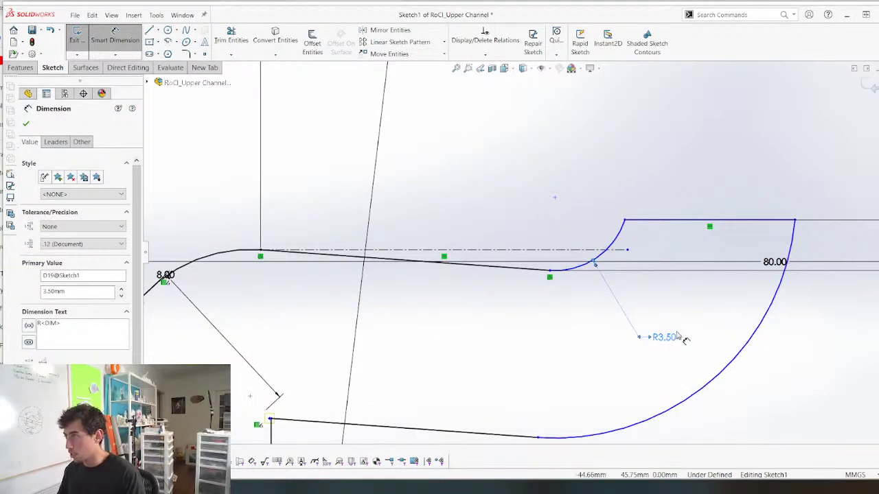
Display the small end arc's radius dimension as a diameter and set it to 12.65 mm
right_click(668, 339)
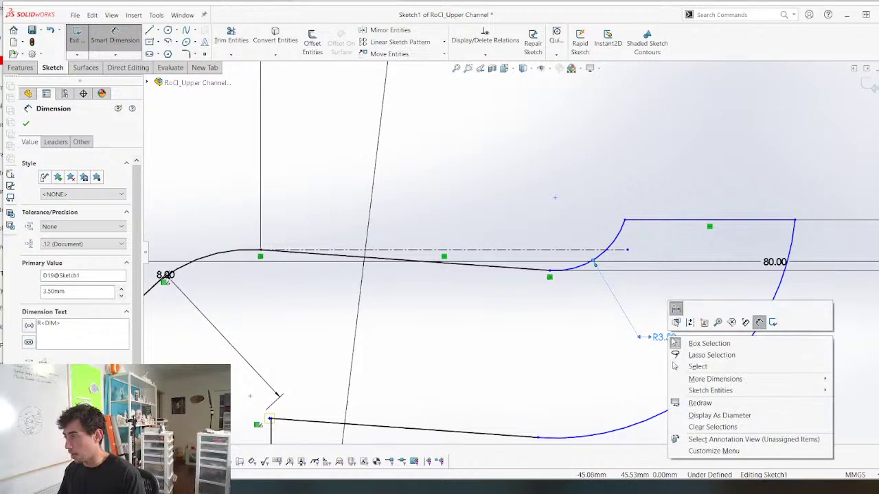
left_click(740, 418)
double_click(670, 339)
type("12.")
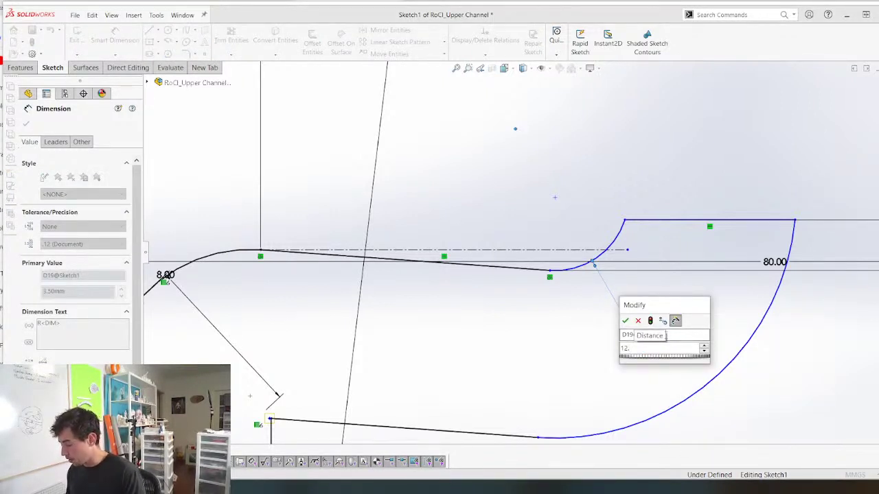
type("65")
key("Return")
key("Escape")
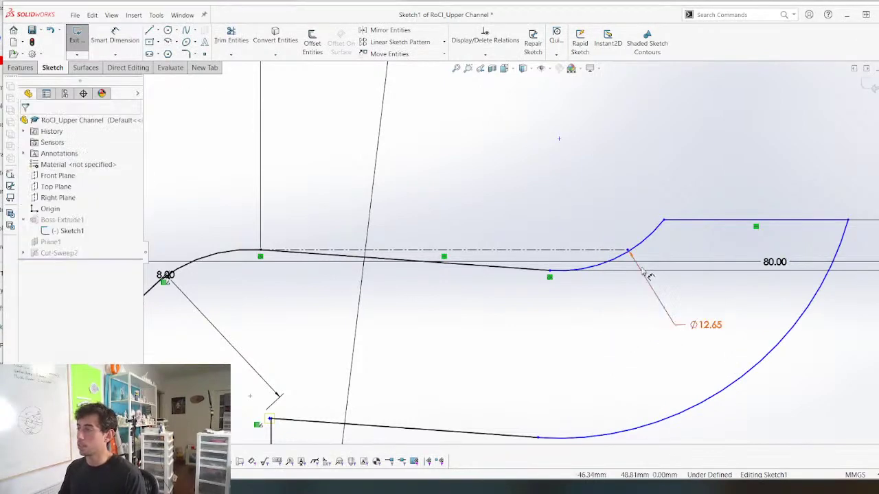
Try to dimension the horizontal distance between the two endpoints of the small end arc
scroll(644, 272, "up", 3)
scroll(534, 271, "down", 4)
scroll(525, 268, "up", 3)
scroll(589, 230, "down", 2)
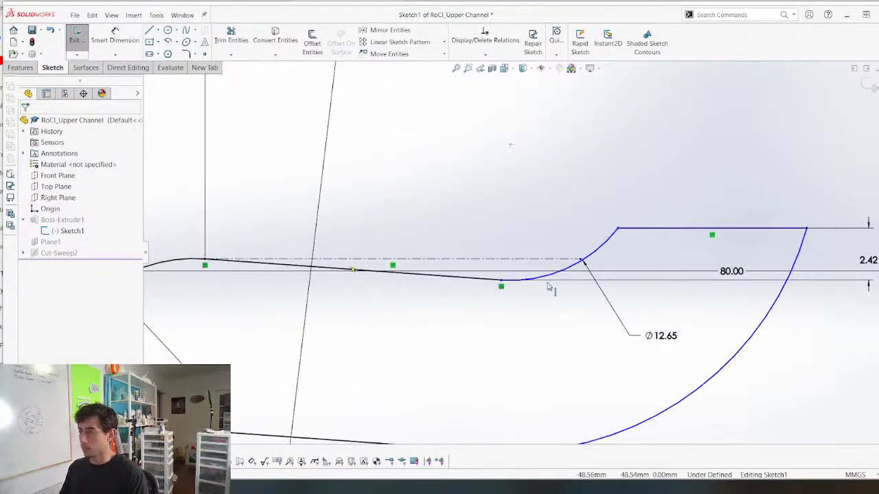
key("d")
left_click(618, 229)
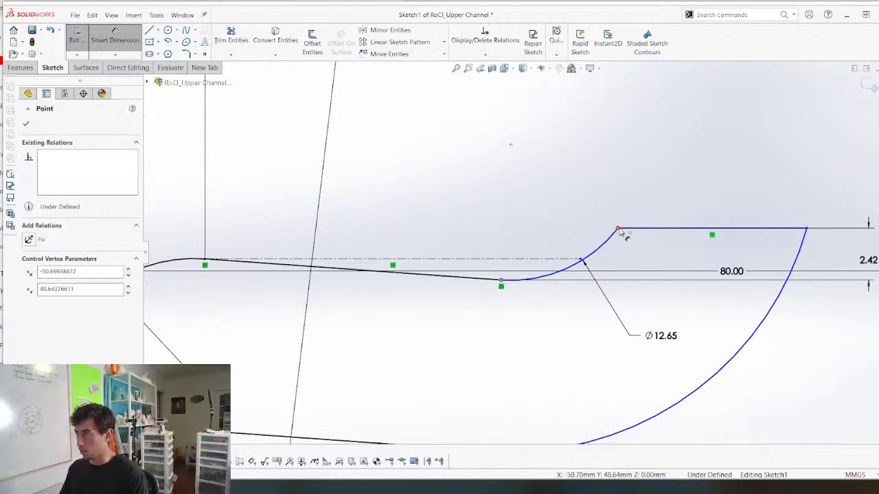
left_click(500, 280)
left_click(588, 162)
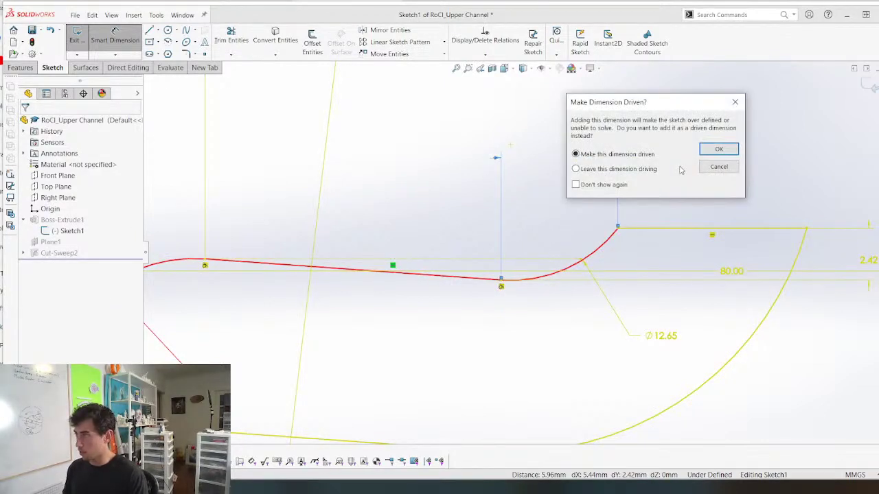
key("Escape")
scroll(582, 288, "down", 1)
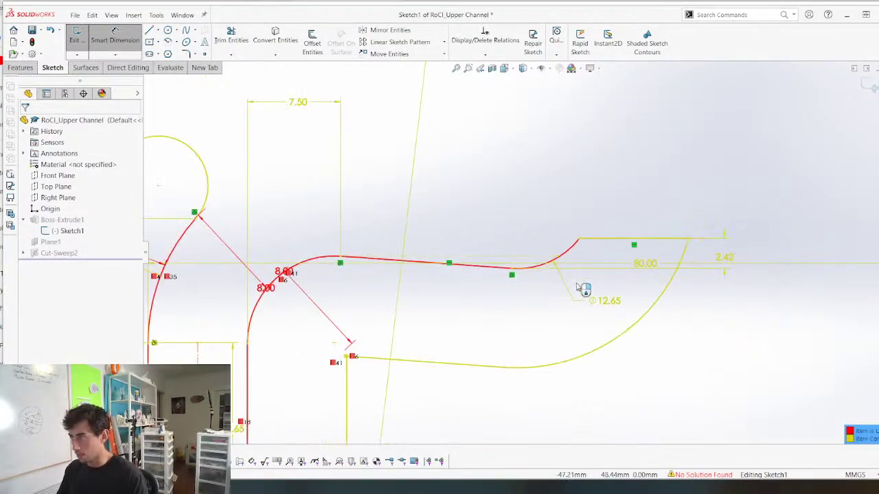
key("Escape")
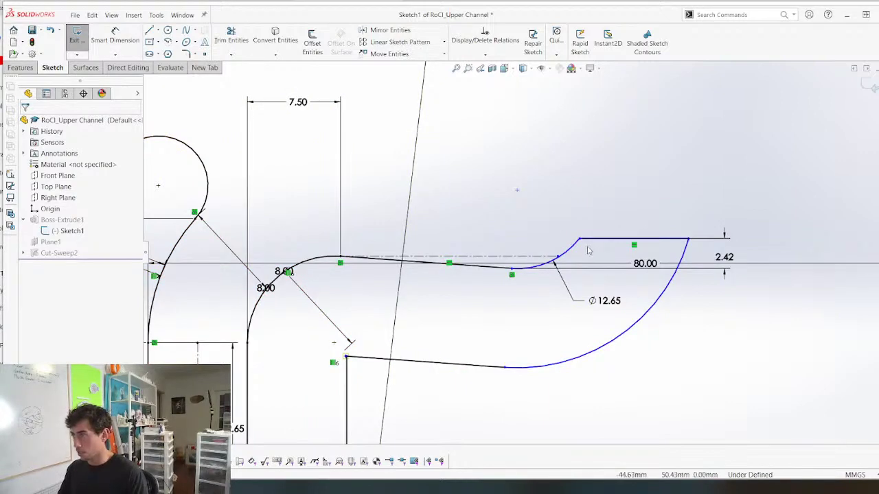
Dimension the horizontal distance between the two ends of the upper sloping line as 15 mm
mouse_move(580, 240)
left_mouse_down()
mouse_move(623, 257)
mouse_move(605, 293)
mouse_move(616, 288)
left_mouse_up()
scroll(501, 293, "up", 1)
scroll(502, 293, "up", 2)
key("d")
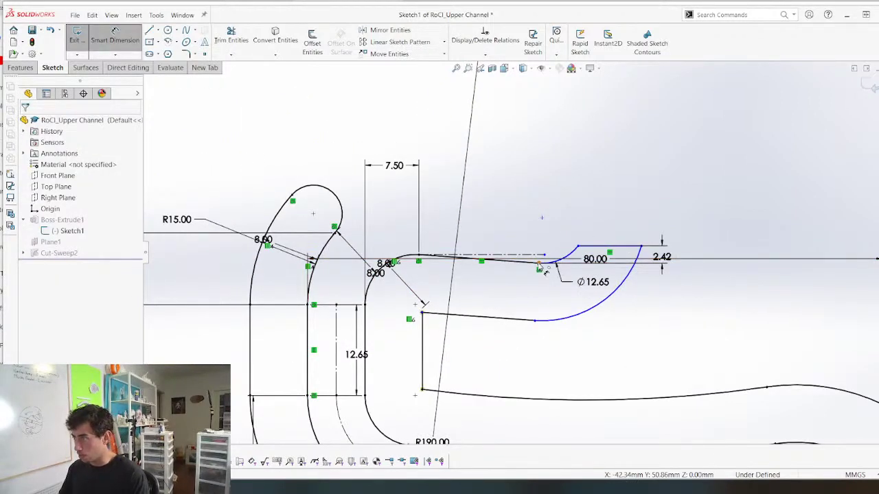
left_click(418, 260)
left_click(539, 262)
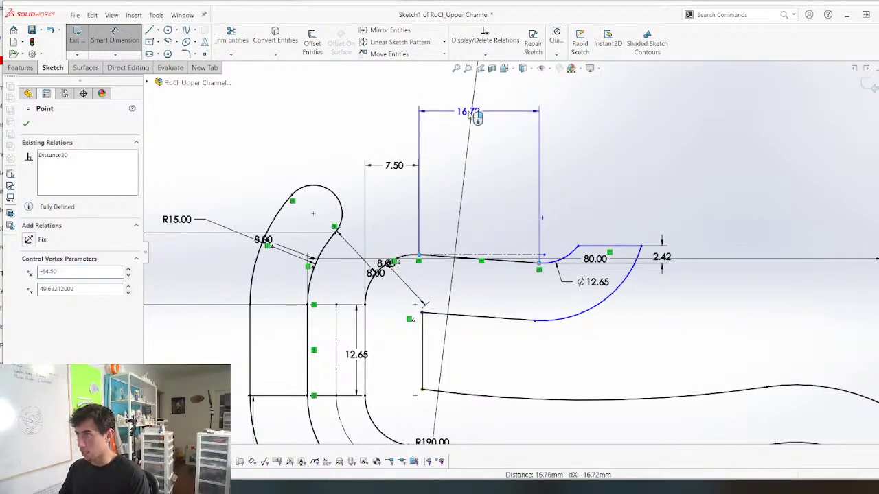
left_click(471, 110)
type("15")
key("Return")
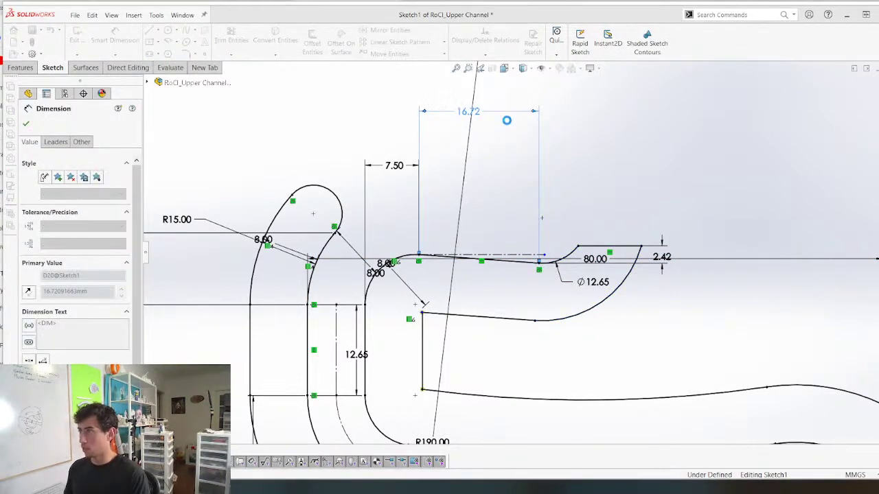
scroll(350, 190, "up", 3)
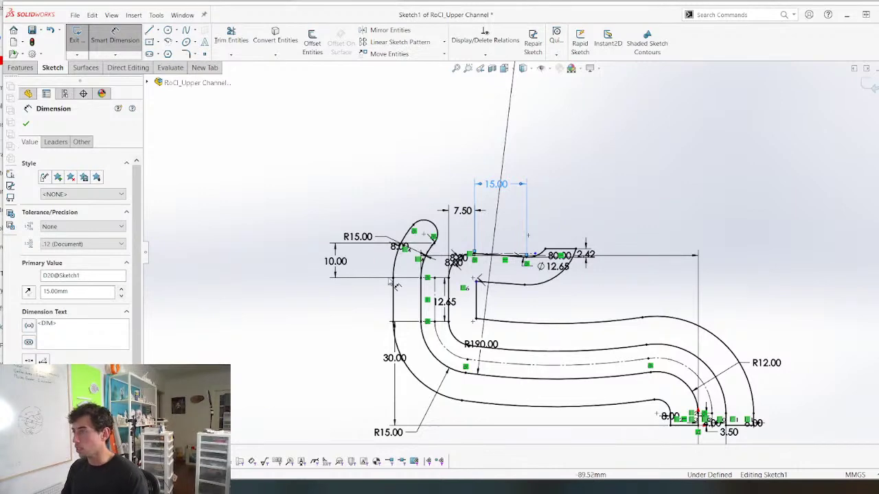
scroll(396, 284, "down", 5)
key("Escape")
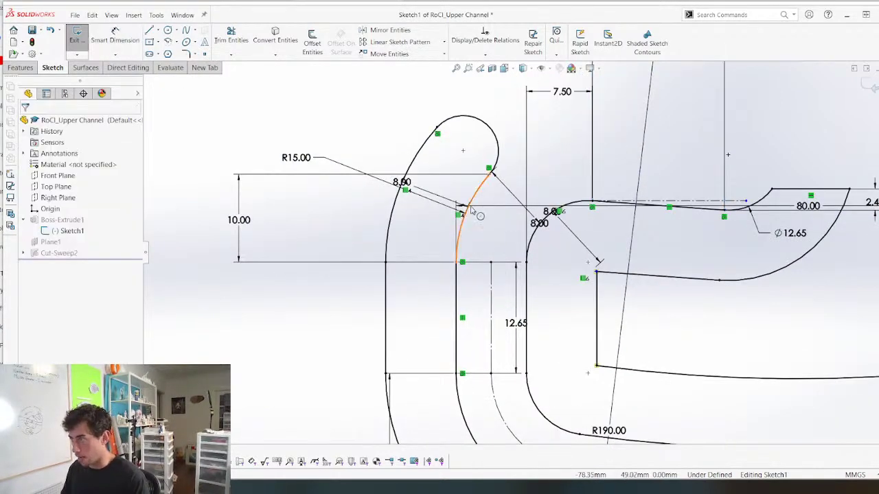
Offset the inner wall's upper arc and the upper sloping line 4 mm outward as construction geometry
left_click(475, 196)
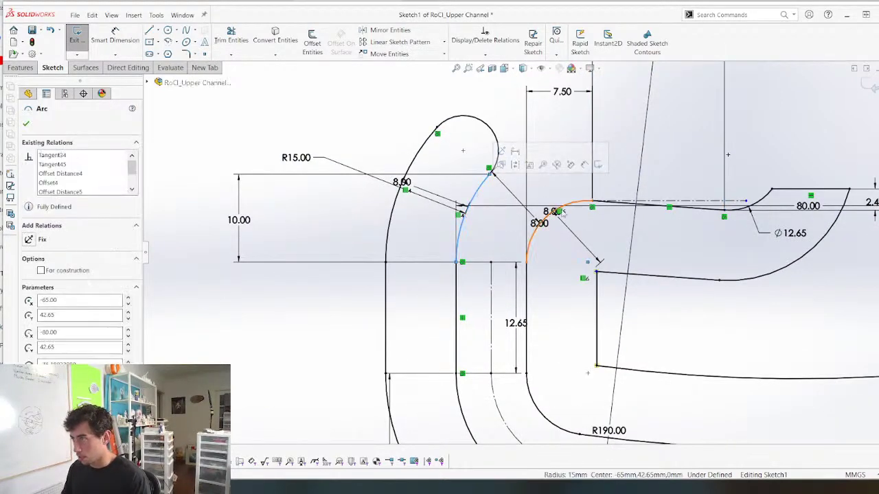
left_click(541, 250)
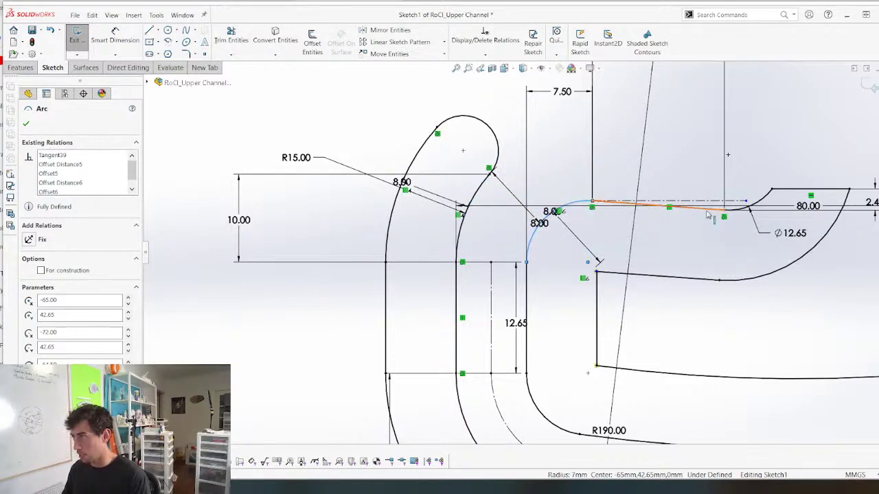
left_click(731, 215, "ctrl")
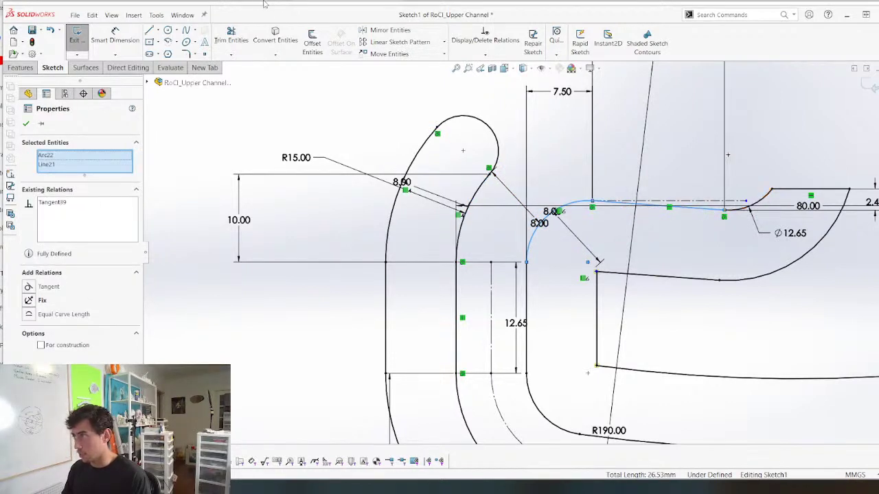
left_click(312, 45)
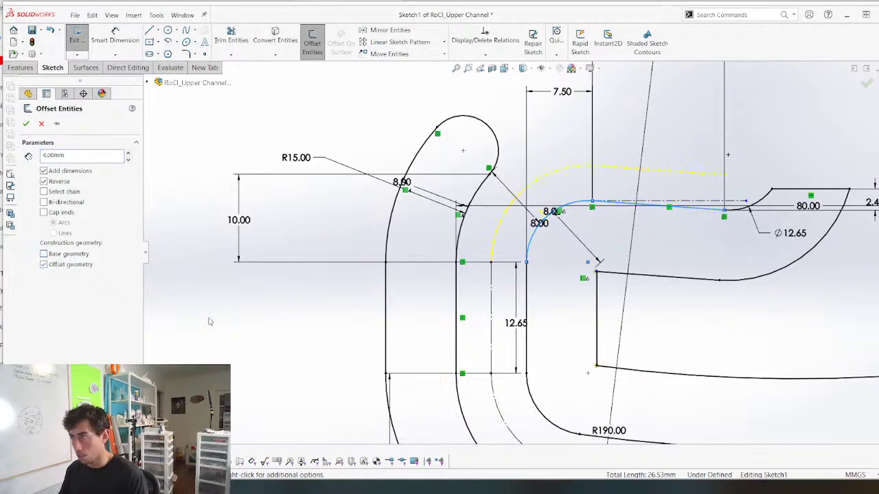
key("Return")
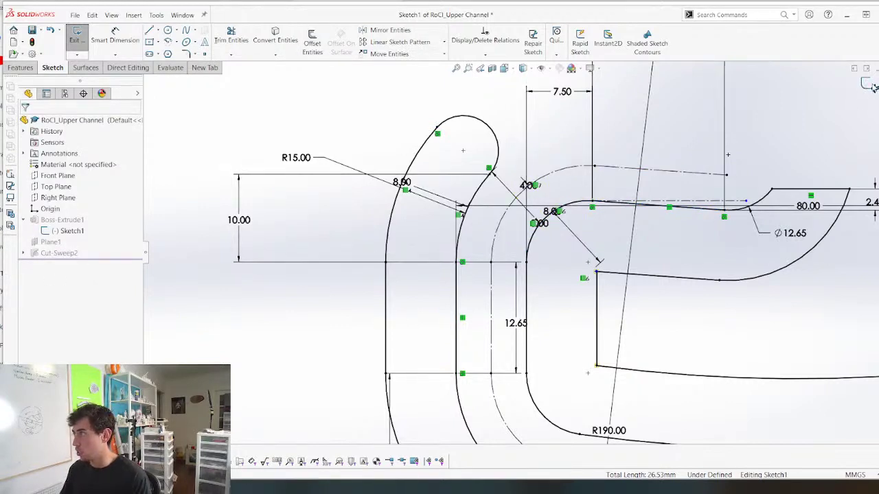
Try to exit the channel sketch and check it for open contours with Check Sketch for Feature
left_click(871, 86)
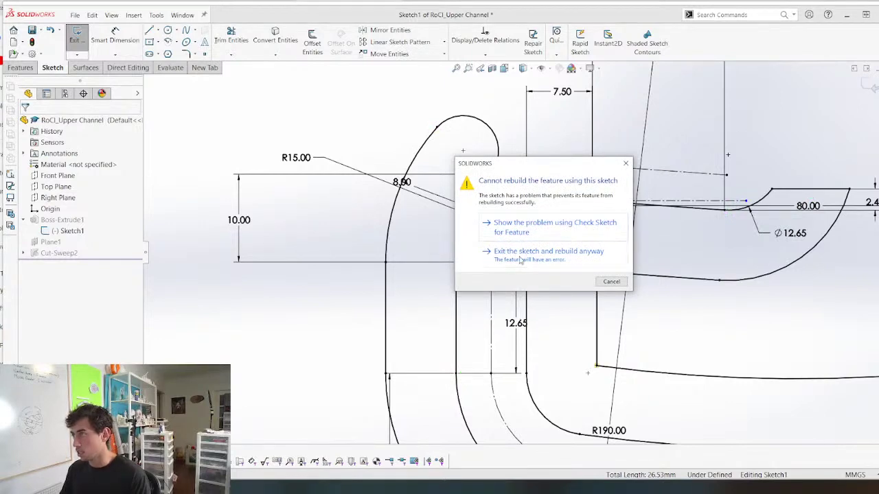
left_click(519, 231)
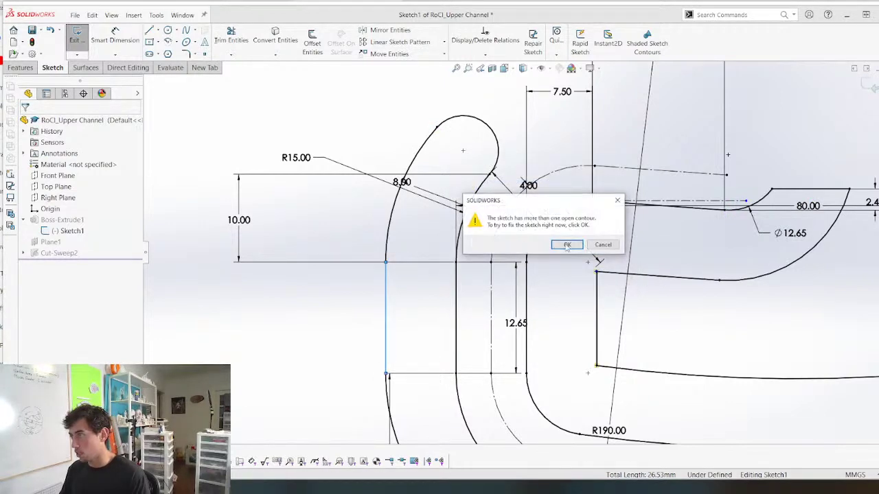
left_click(567, 245)
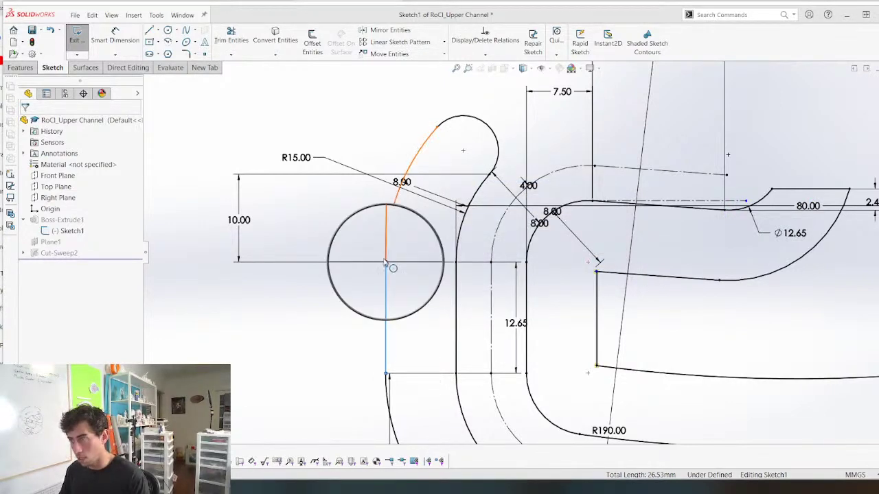
Try to pull apart the outer wall's arc and vertical line at their shared endpoint and exit the sketch
scroll(388, 263, "down", 5)
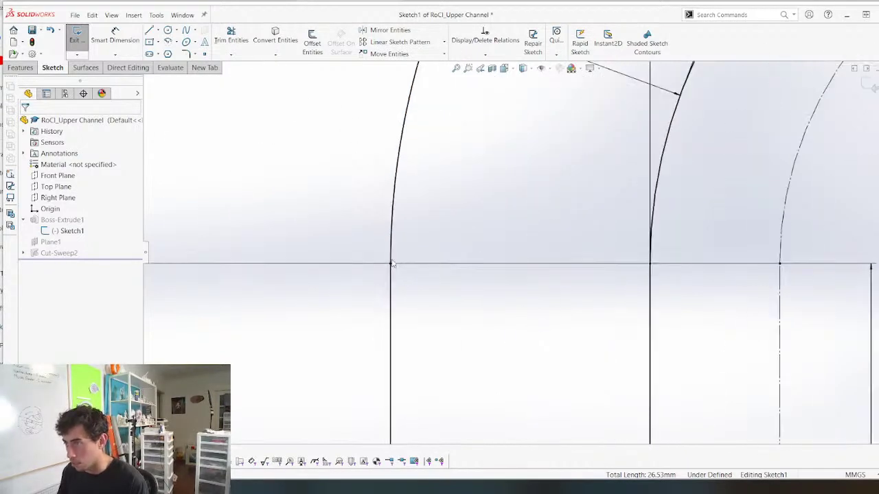
left_click(391, 267)
left_click_drag(391, 264, 380, 379)
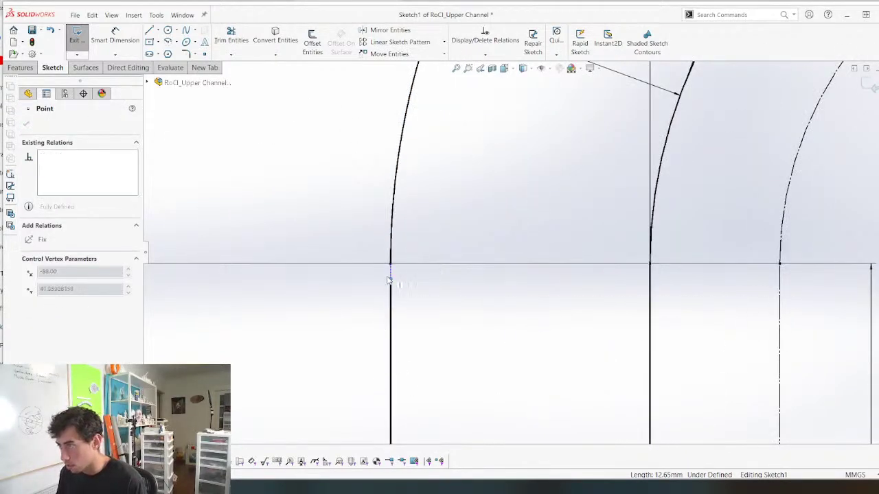
left_click_drag(390, 266, 390, 265)
scroll(338, 306, "up", 5)
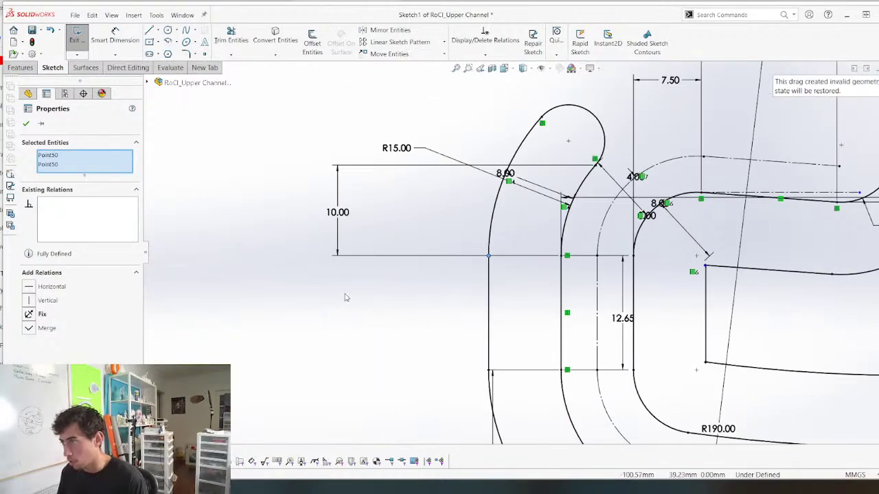
key("Escape")
left_click(870, 85)
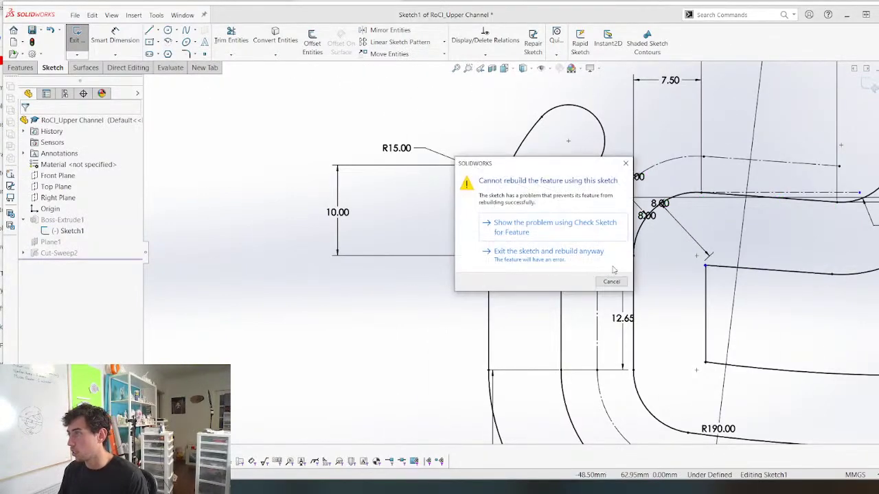
left_click(608, 281)
Separate the outer wall's upper arc from its vertical line at their junction and merge the two endpoints
scroll(490, 261, "up", 4)
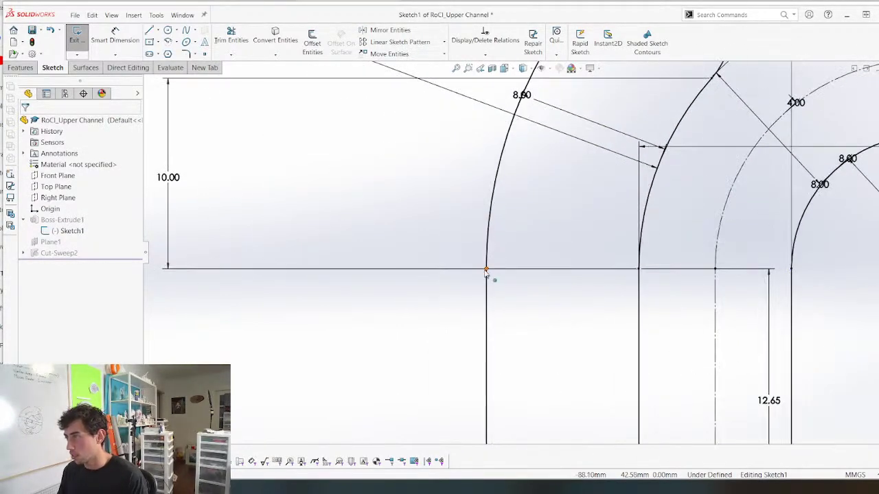
left_click_drag(486, 270, 496, 329)
key("Escape")
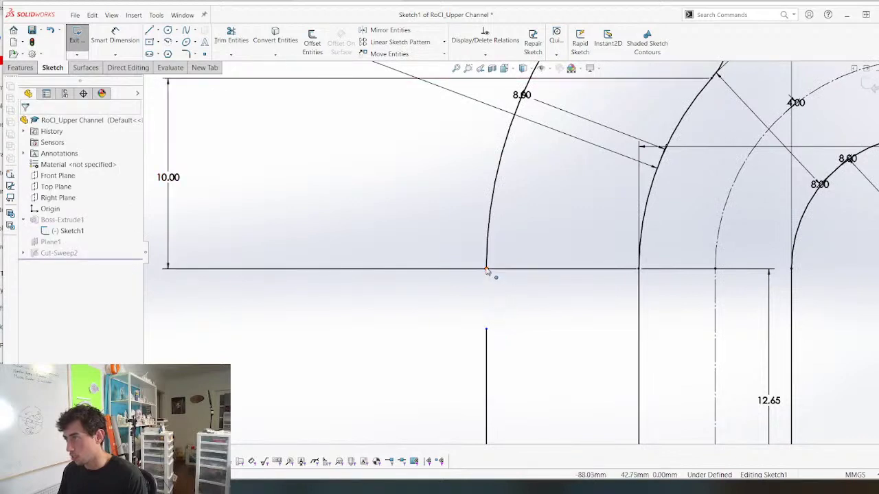
left_click_drag(486, 269, 491, 195)
left_click(485, 330)
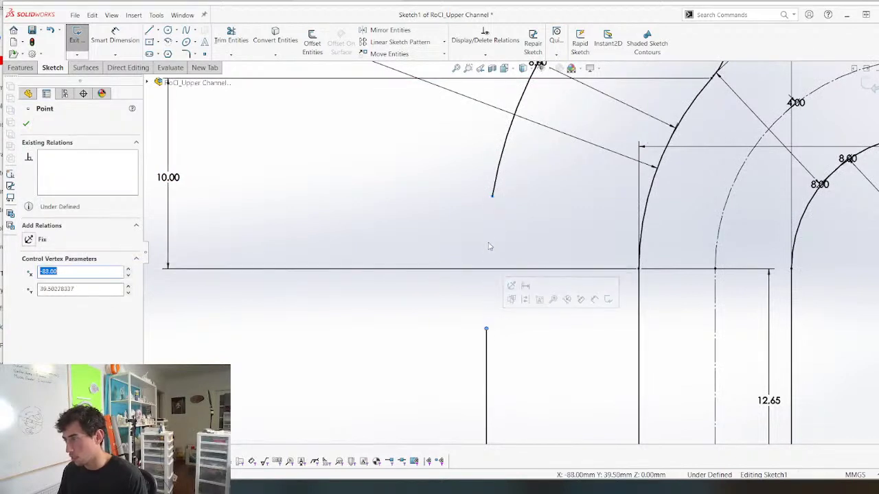
left_click(493, 196, "ctrl")
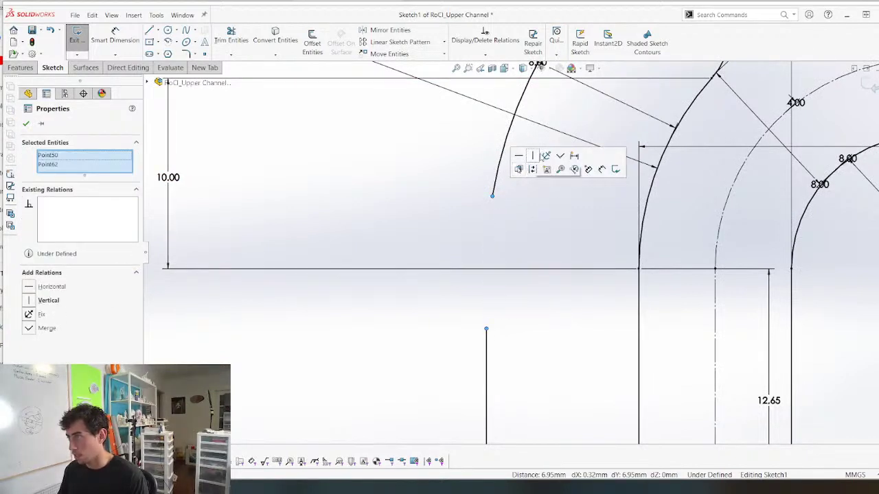
left_click(560, 156)
left_click(452, 349)
Save the part and exit the channel sketch to rebuild the features
scroll(448, 315, "down", 3)
key("ctrl+s")
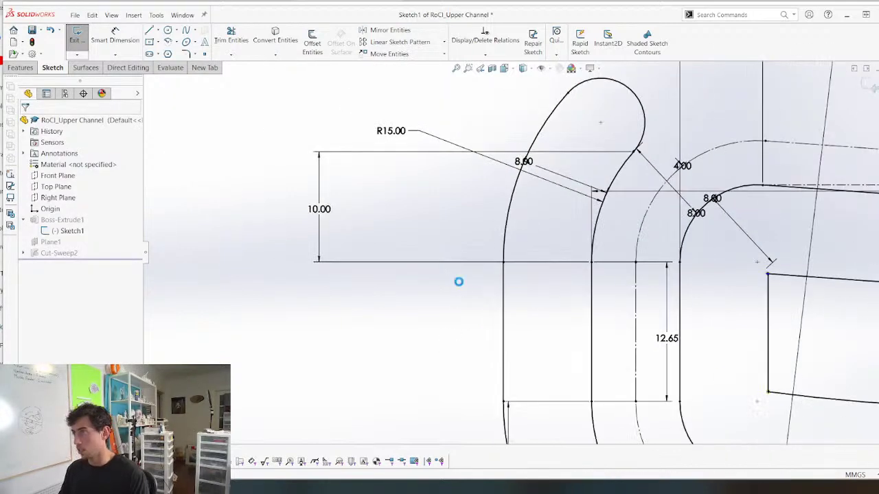
left_click(868, 84)
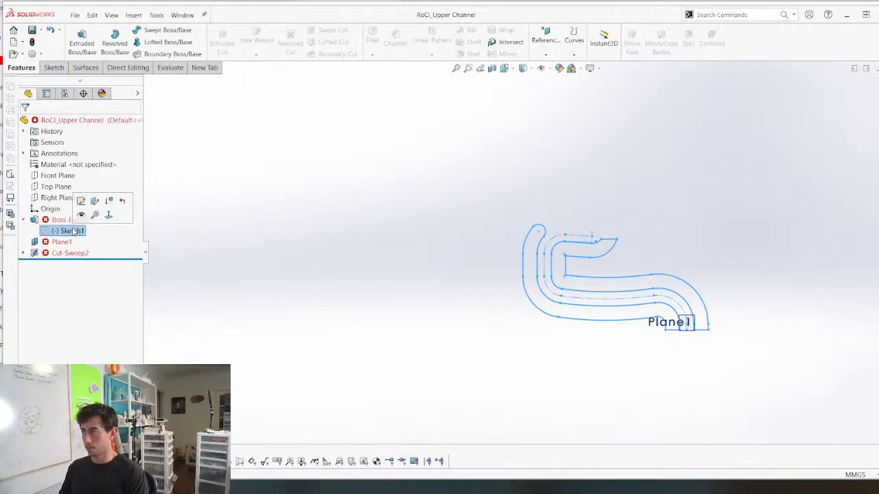
Reopen the boss extrusion's sketch and run Check Sketch for Feature for open contours, declining the repair
left_click(81, 202)
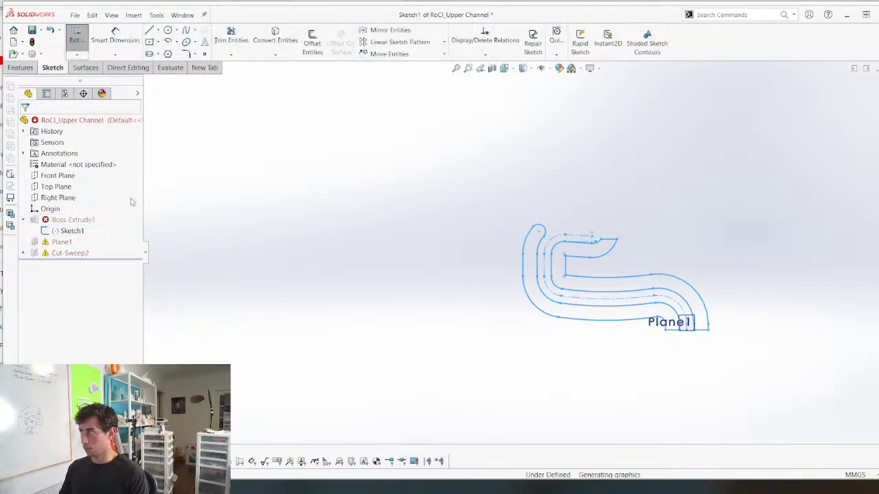
left_click(869, 86)
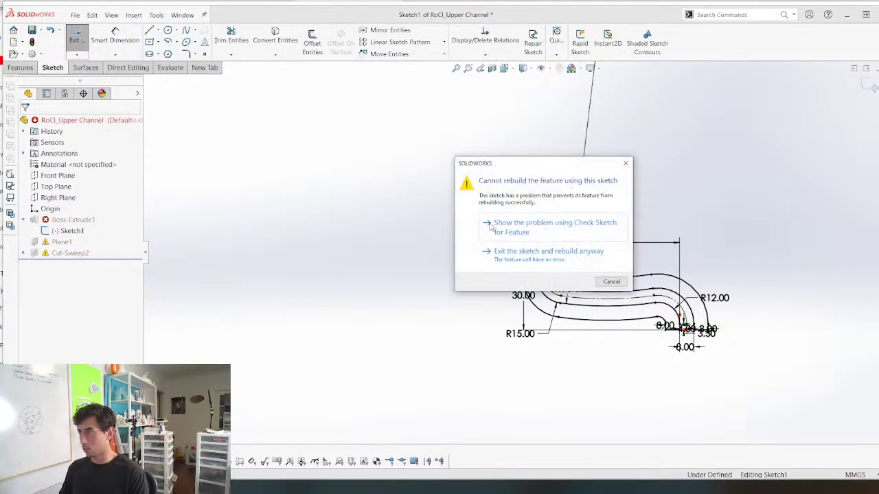
left_click(522, 230)
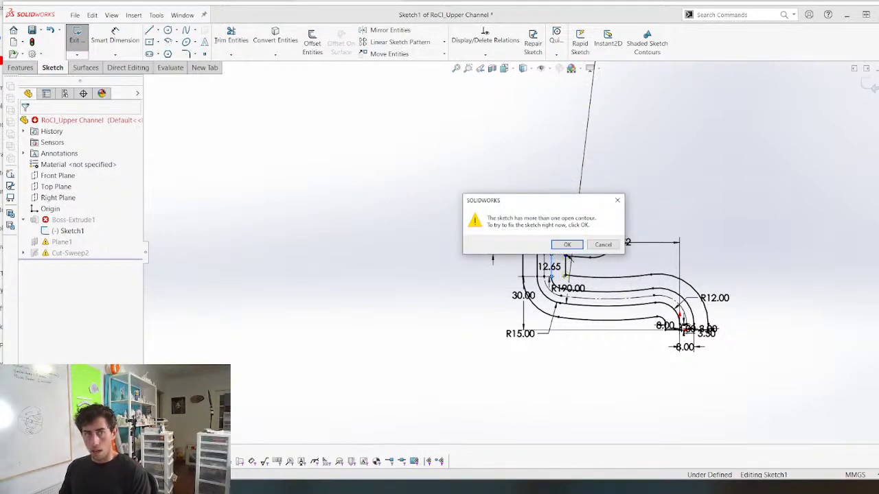
left_click(614, 245)
Try to drag apart the corner where the lower sloping line meets the short vertical line
scroll(533, 223, "down", 6)
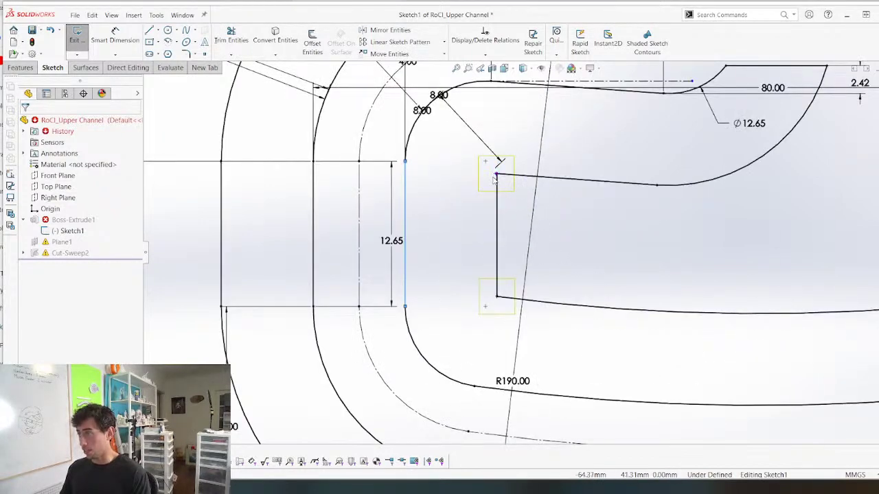
left_click(497, 174)
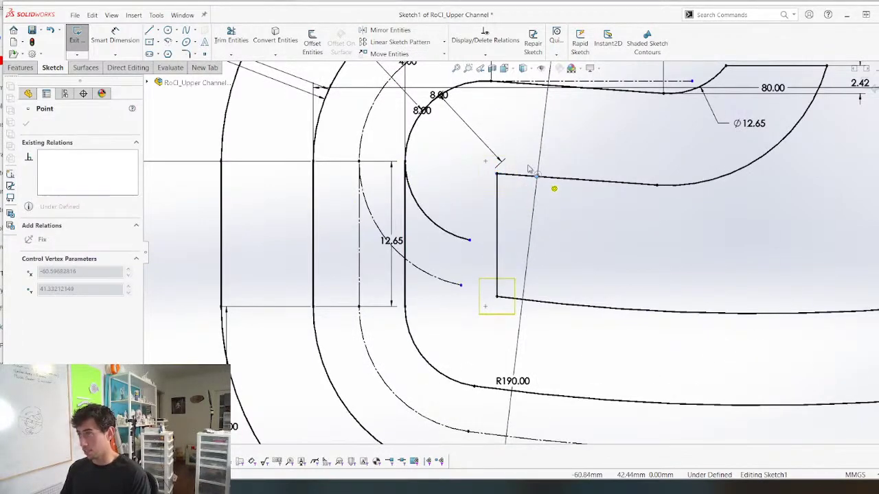
left_click_drag(470, 169, 472, 167)
scroll(419, 166, "up", 4)
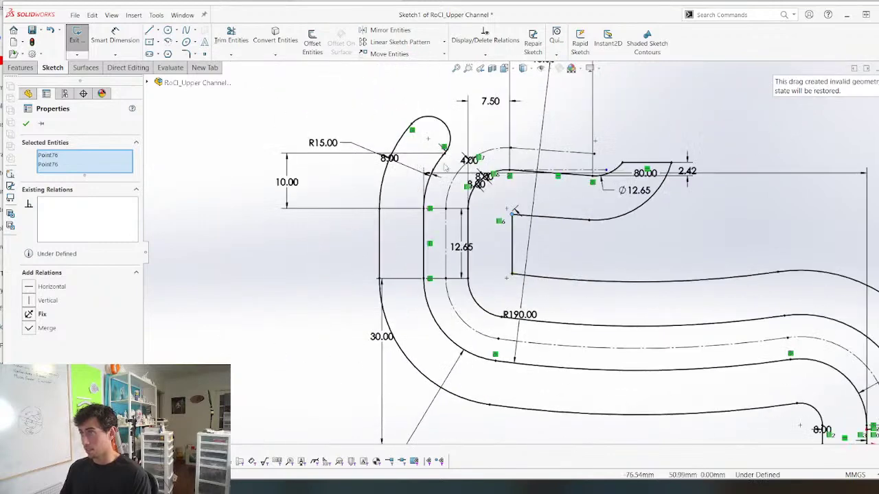
Pull the inner wall's vertical line away from its upper arc and merge the two endpoints
scroll(453, 199, "down", 3)
left_click_drag(488, 228, 506, 179)
left_click(494, 260)
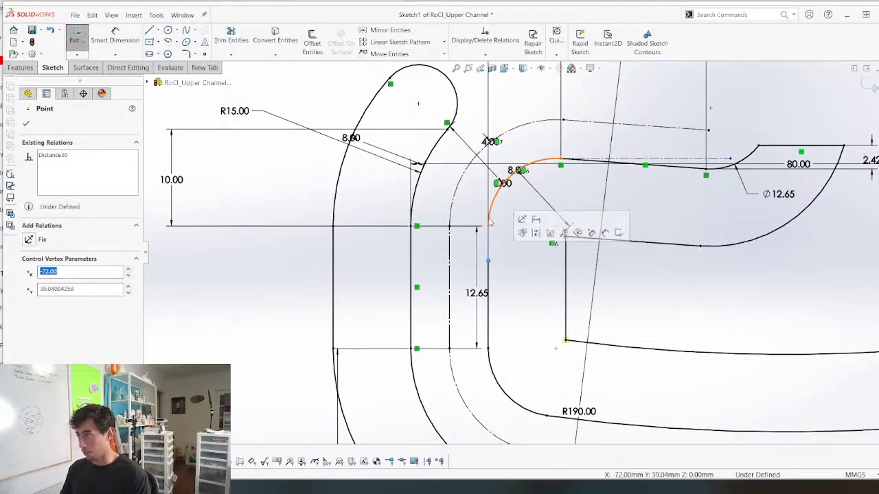
left_click(487, 227)
left_click(488, 261, "ctrl")
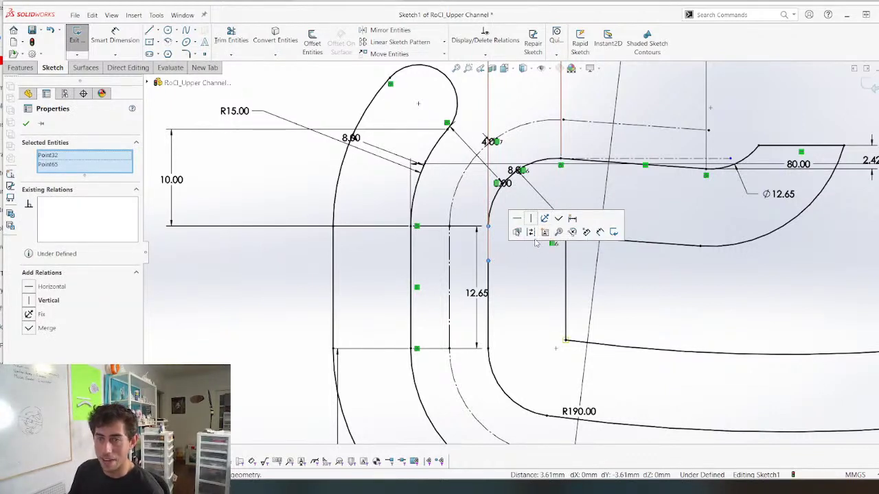
left_click(558, 219)
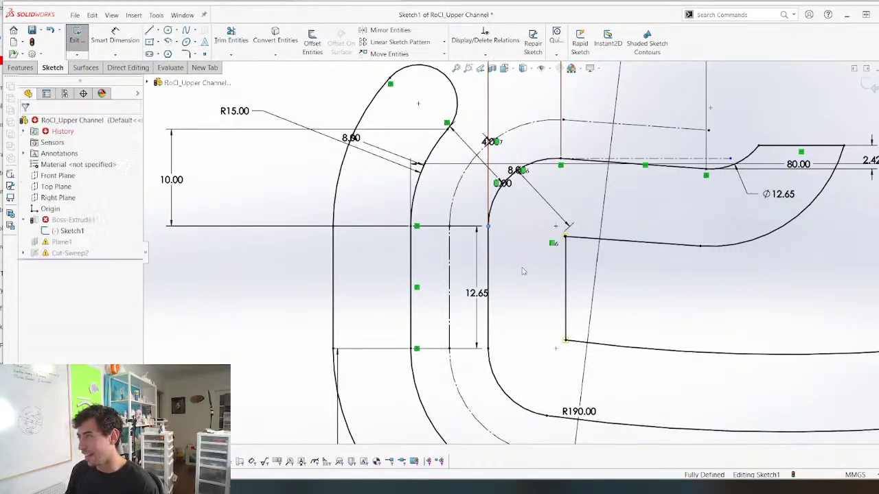
Try to delete the stray point beside the upper corner of the inner wall's short vertical line
scroll(555, 241, "down", 1)
scroll(564, 326, "down", 2)
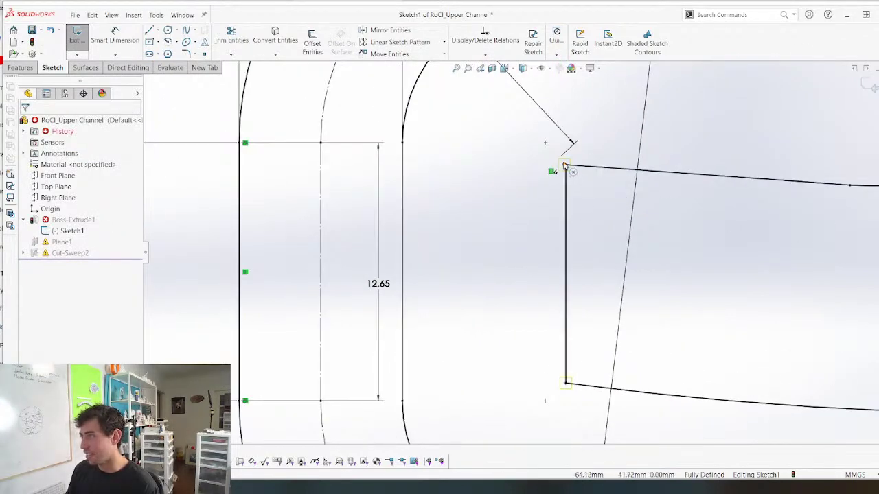
left_click(564, 165)
left_click(501, 159)
left_click_drag(501, 159, 581, 173)
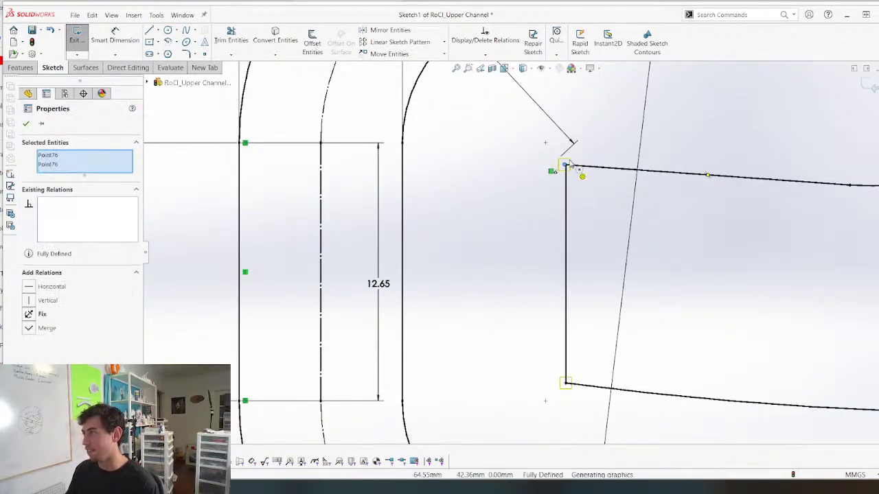
scroll(574, 168, "down", 5)
key("Delete")
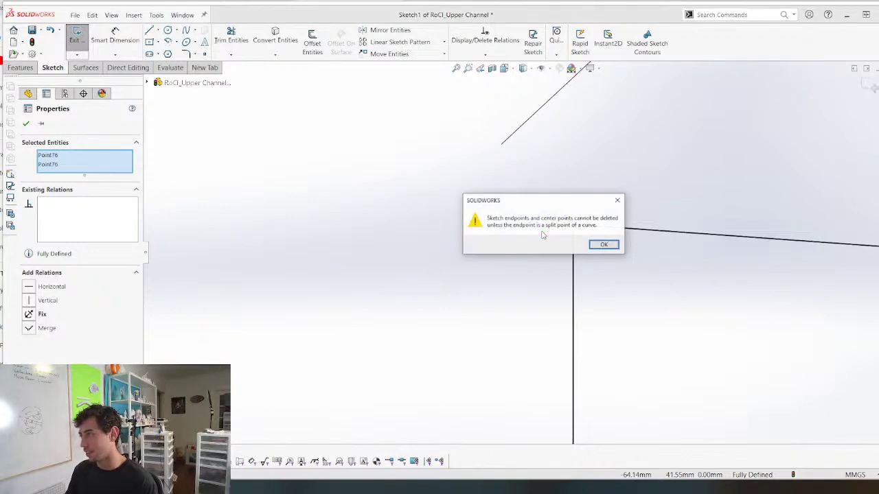
left_click(602, 247)
key("Delete")
left_click(603, 245)
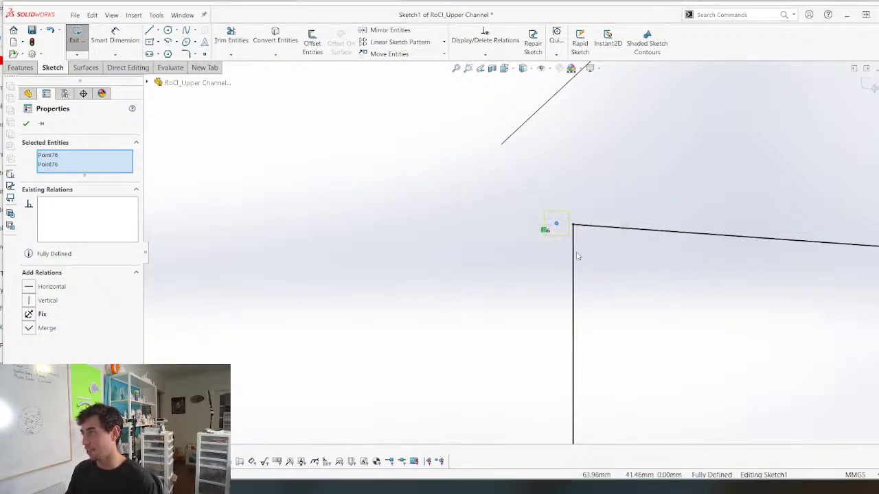
Delete the tiny leftover arc beside the inner wall's upper corner and exit the sketch to rebuild the features
left_click_drag(535, 194, 566, 249)
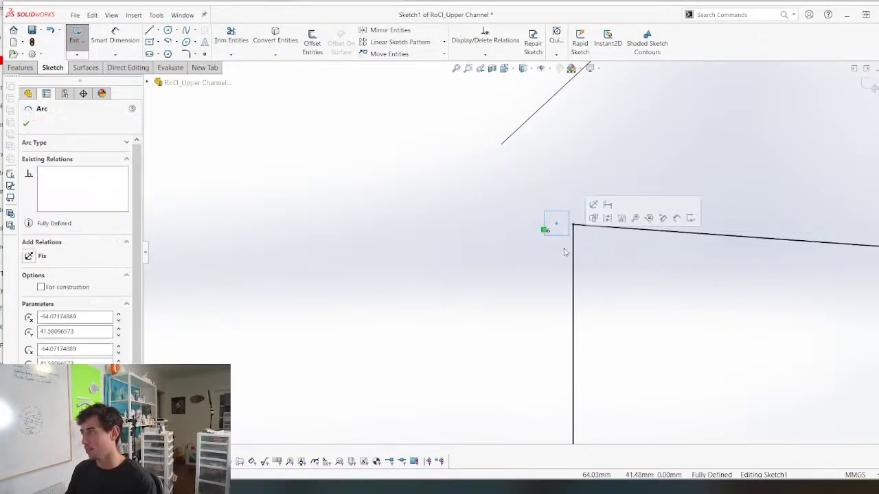
key("Delete")
scroll(400, 328, "up", 2)
scroll(501, 308, "up", 3)
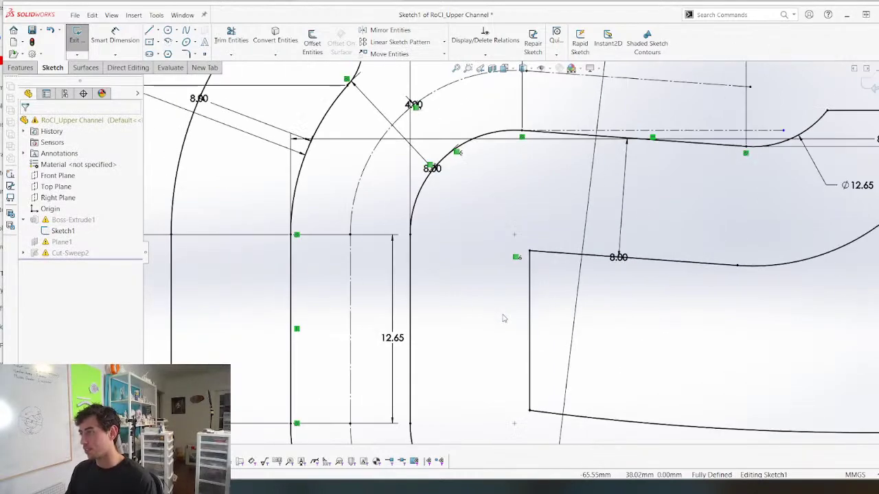
scroll(549, 357, "up", 3)
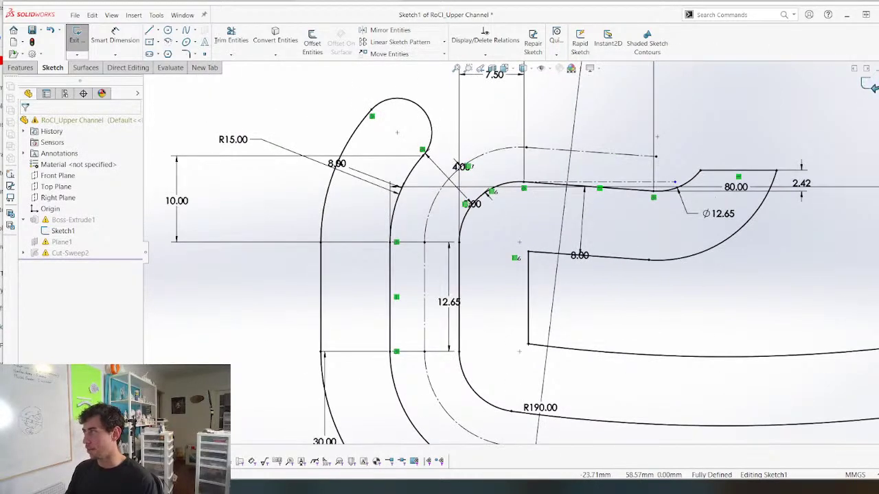
left_click(871, 86)
scroll(526, 252, "up", 5)
mouse_move(449, 240)
middle_mouse_down()
mouse_move(436, 290)
mouse_move(355, 235)
middle_mouse_up()
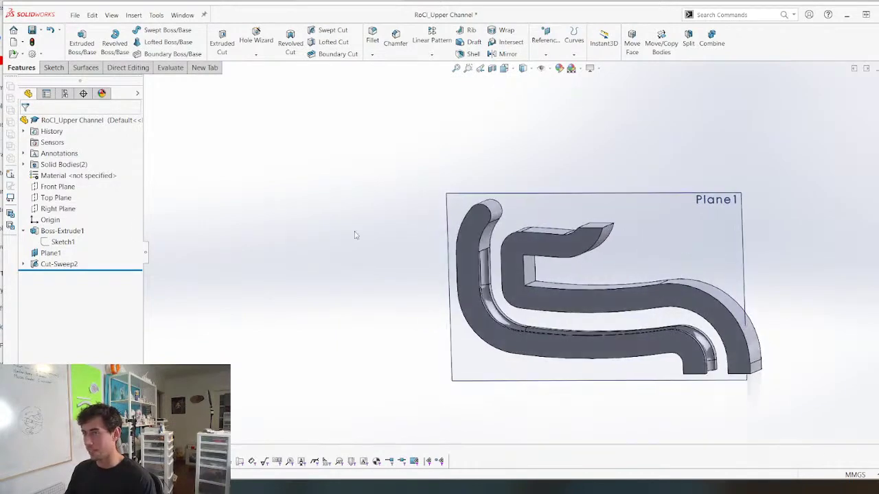
Expand the sweep cut to reveal its sketches and show the boss extrusion's sketch
right_click(55, 267)
left_click(24, 265)
left_click(24, 265)
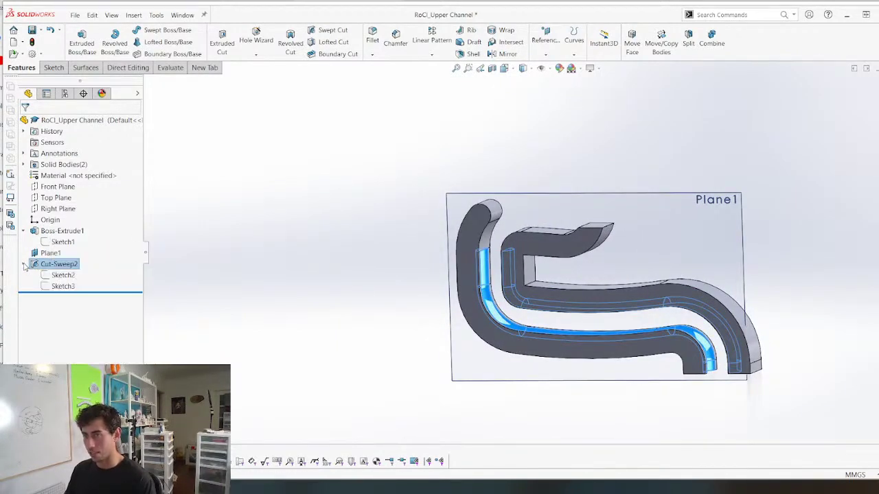
left_click(55, 243)
left_click(57, 230)
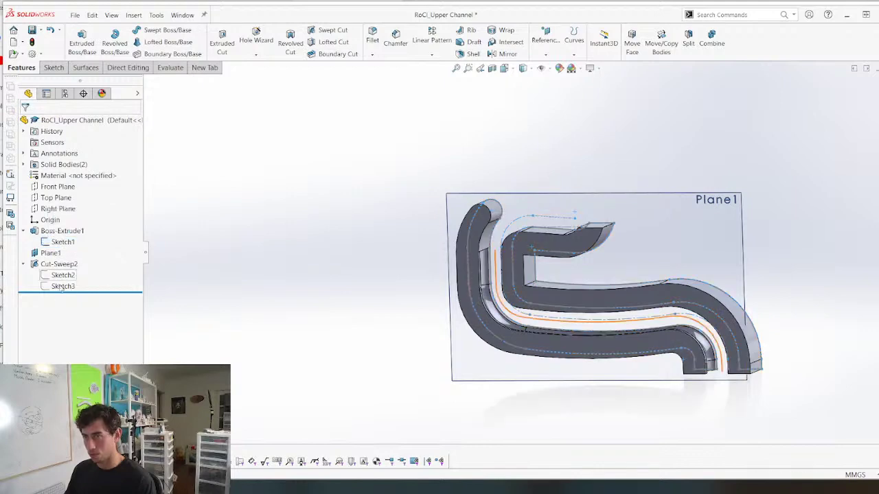
Extend the sweep cut's path sketch by converting the upper centreline arc and its adjoining sloping line, and exit the sketch
left_click(62, 286)
left_click(70, 255)
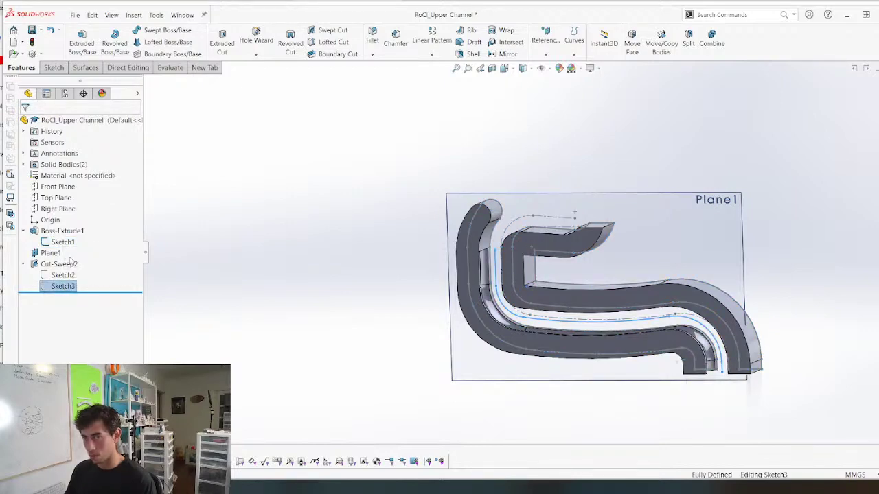
scroll(490, 240, "up", 3)
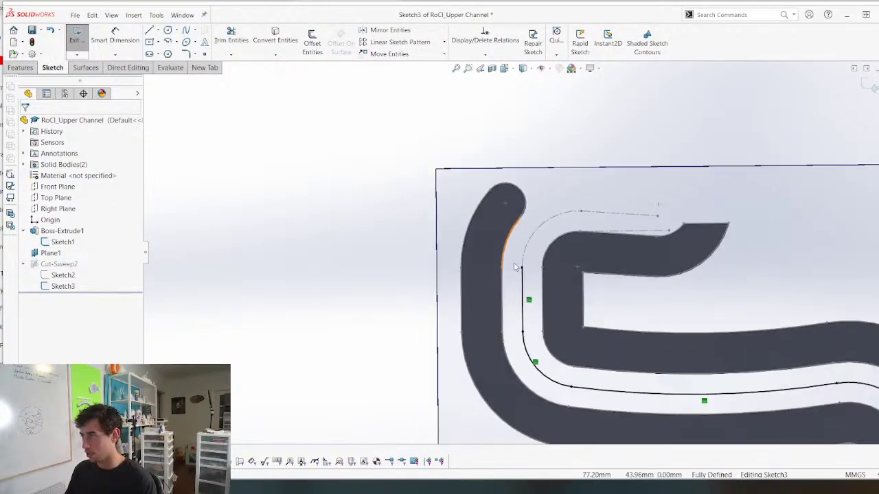
left_click(328, 195)
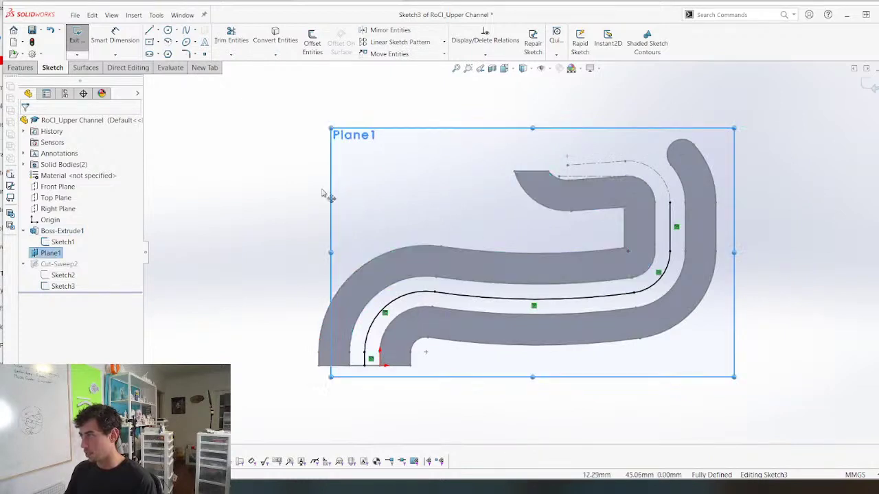
left_click(656, 179)
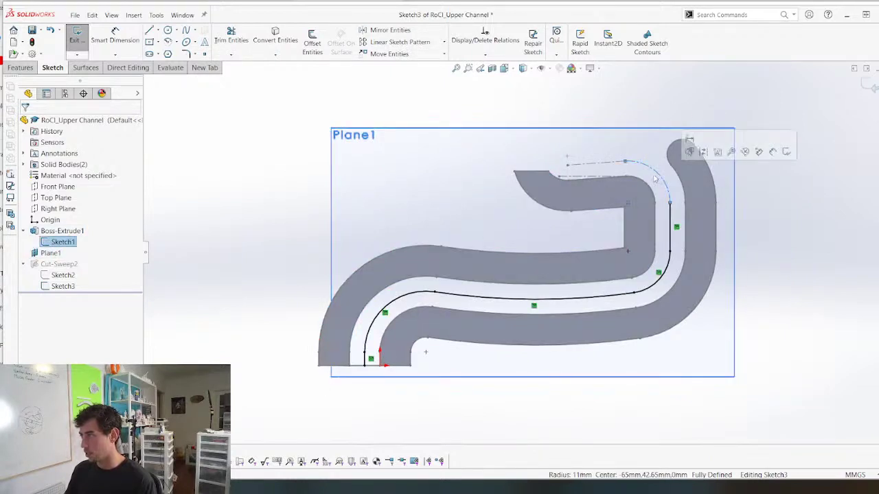
left_click(598, 163, "ctrl")
key("c")
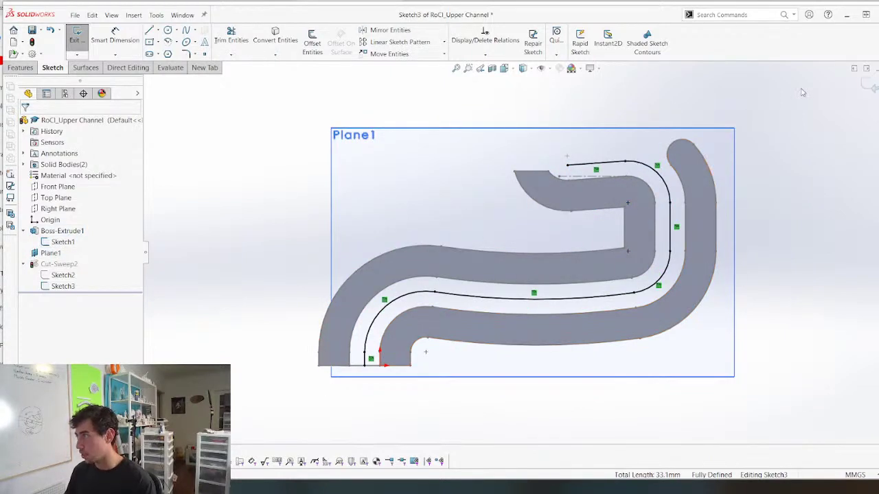
left_click(870, 87)
Create a reference axis through the concave cylindrical face at the upper channel's inlet end
mouse_move(677, 205)
middle_mouse_down()
mouse_move(659, 257)
mouse_move(381, 172)
mouse_move(389, 243)
mouse_move(377, 195)
mouse_move(524, 133)
mouse_move(513, 205)
middle_mouse_up()
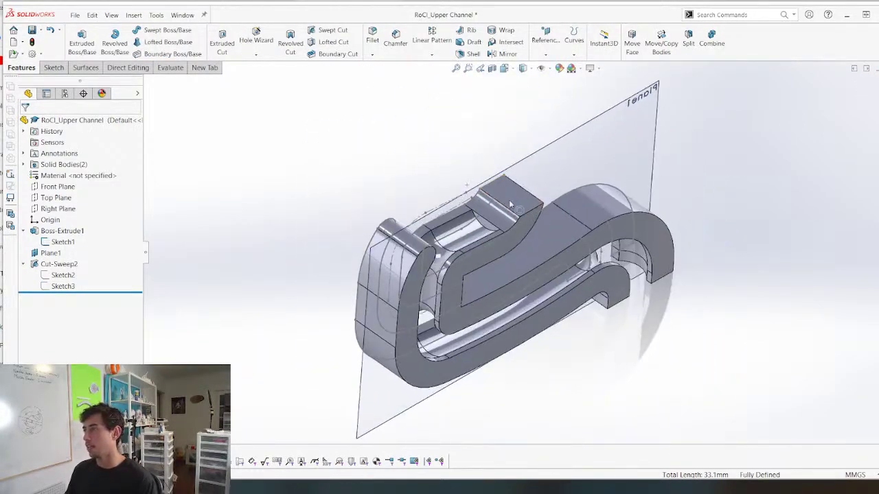
scroll(505, 213, "down", 7)
middle_click(479, 245)
middle_click_drag(478, 245, 504, 254)
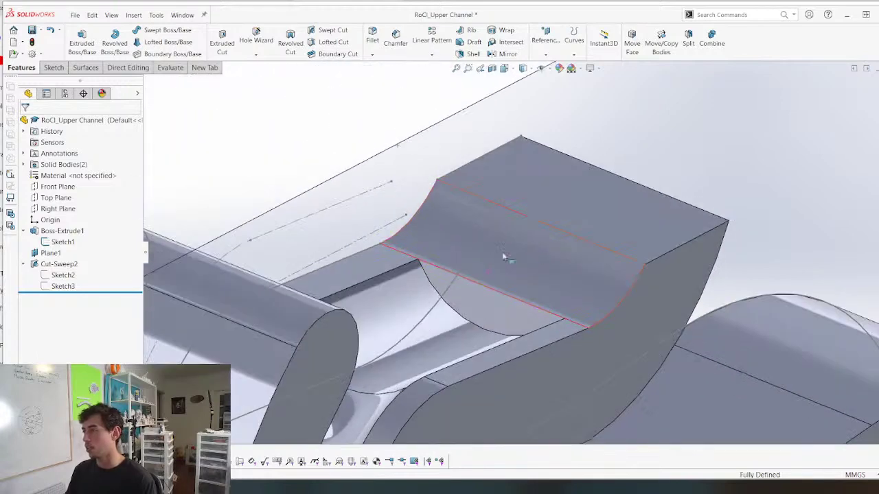
left_click(504, 254)
left_click(545, 55)
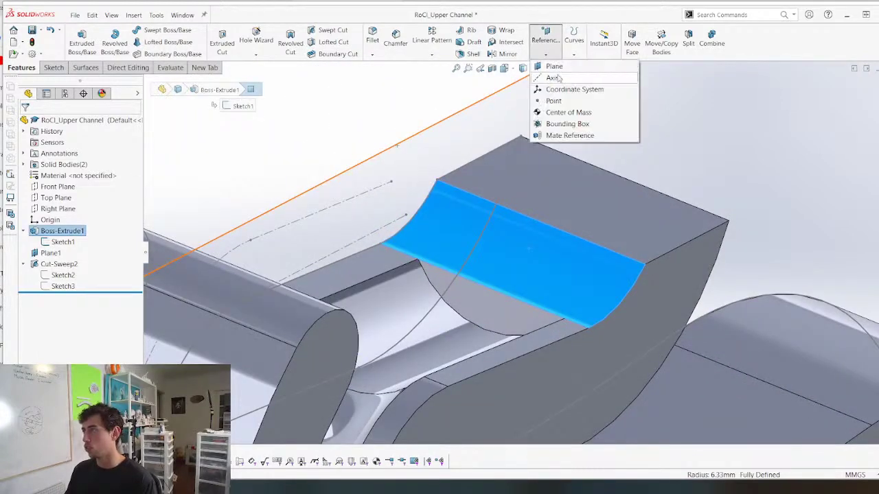
left_click(553, 76)
scroll(341, 200, "up", 5)
middle_click_drag(425, 237, 407, 207)
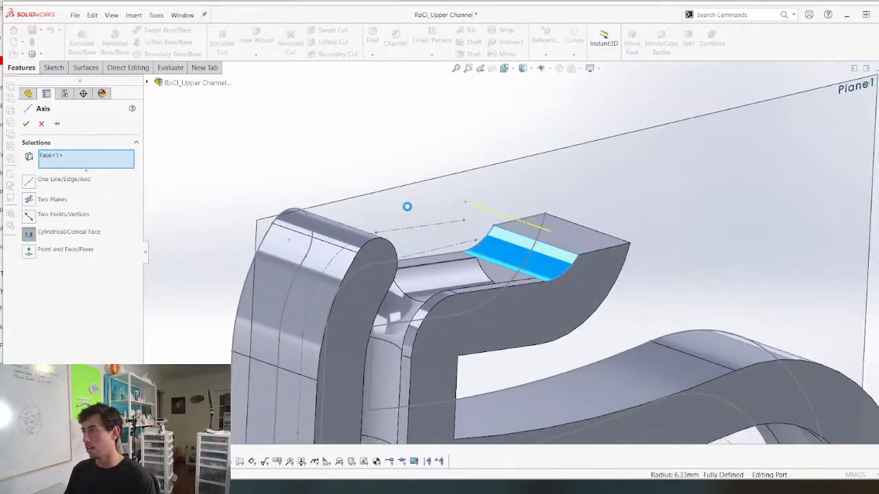
key("Return")
Start a sketch on the sweep cut's half-round end face at the inlet and convert its outline
left_click(500, 280)
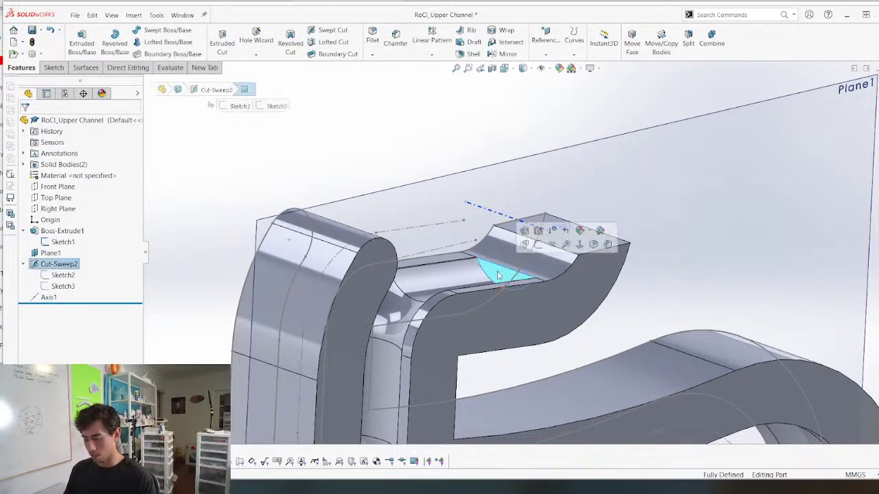
key("s")
left_click(275, 35)
left_click(26, 68)
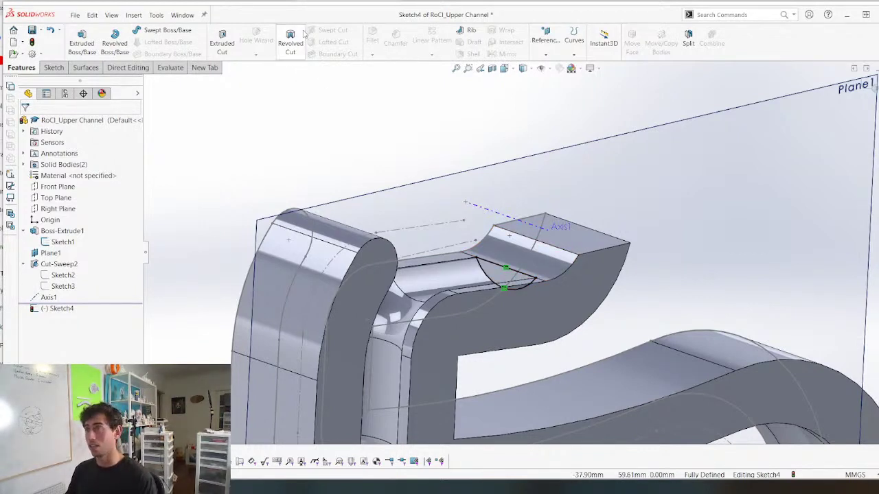
Revolve-cut the half-round profile 360 degrees about the inlet's reference axis and save the part
scroll(529, 224, "up", 2)
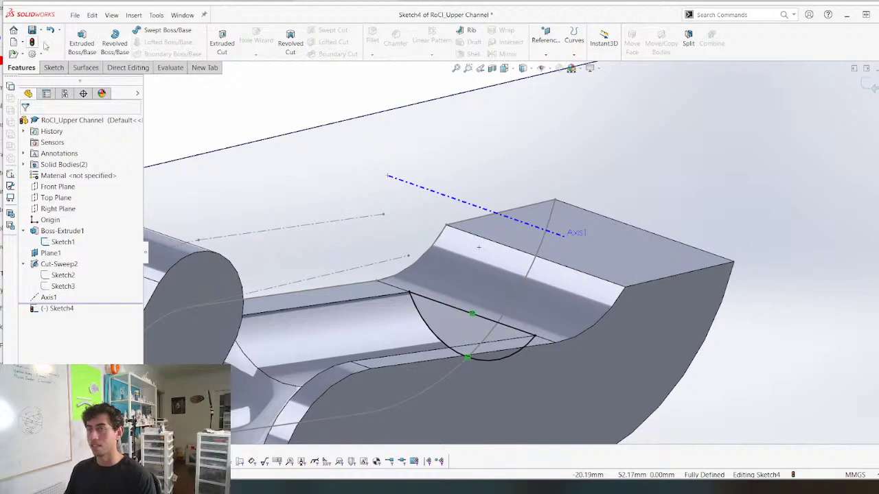
left_click(291, 42)
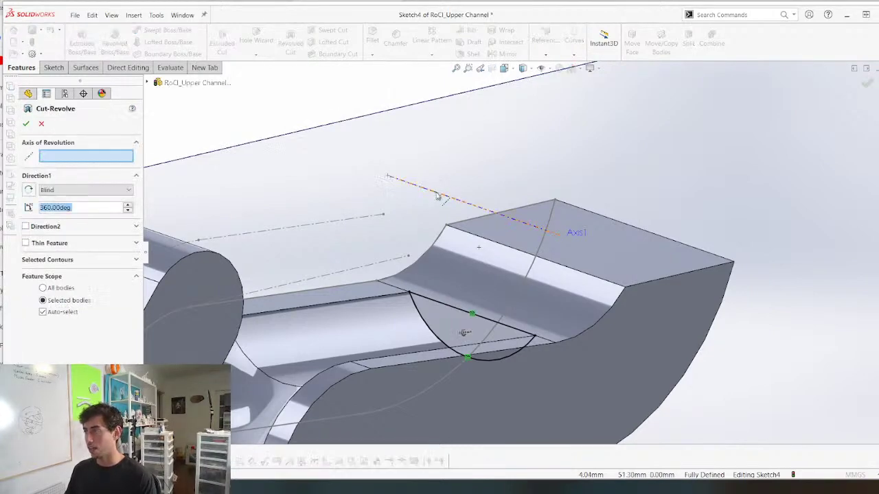
left_click(438, 195)
middle_click_drag(265, 225, 225, 232)
key("Return")
scroll(384, 254, "up", 5)
middle_click_drag(406, 261, 424, 304)
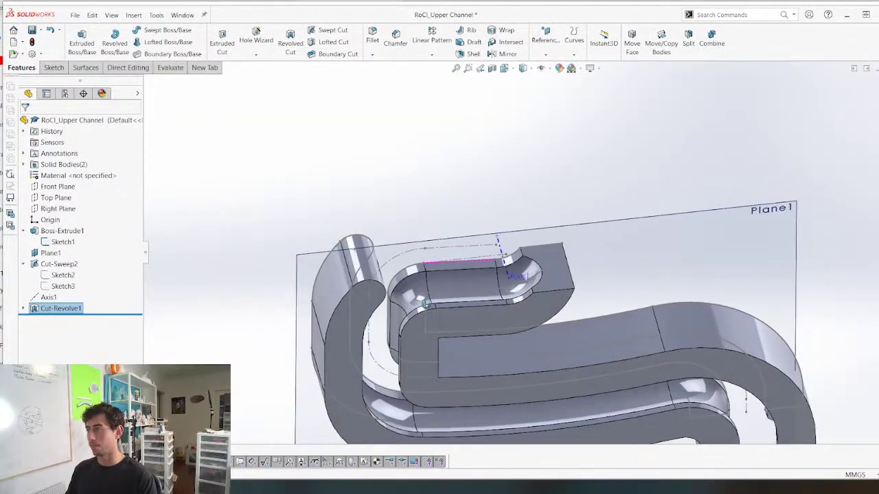
scroll(425, 304, "up", 5)
scroll(485, 280, "down", 4)
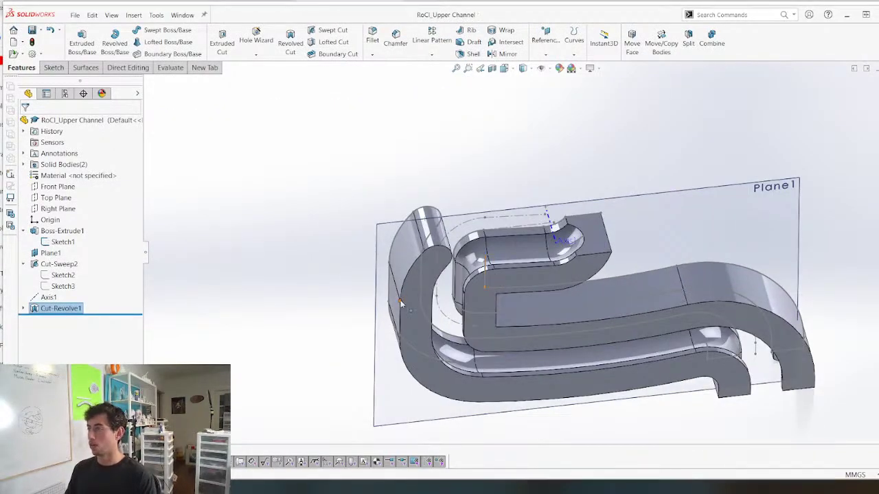
Switch to the clock assembly and examine how the channel's outlet lines up with the marble pump ring
key("ctrl+Tab")
scroll(291, 410, "up", 4)
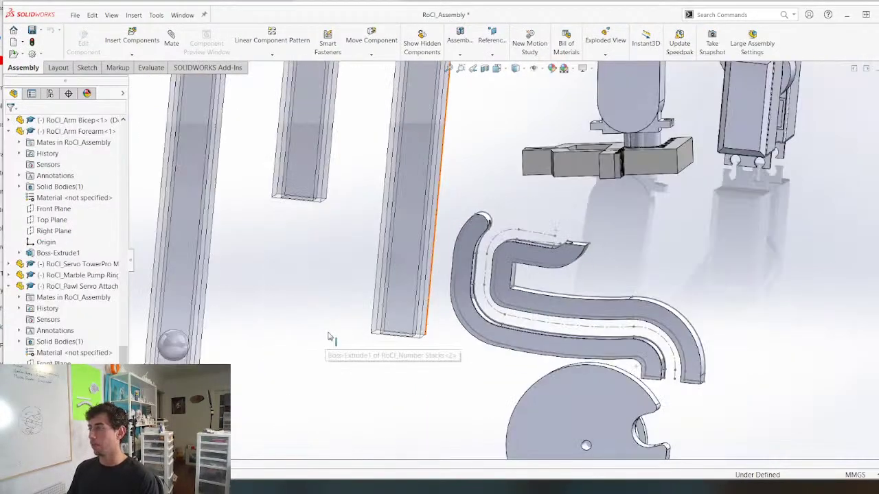
mouse_move(329, 337)
middle_mouse_down()
mouse_move(350, 307)
mouse_move(334, 325)
middle_mouse_up()
scroll(335, 345, "up", 3)
scroll(604, 337, "up", 5)
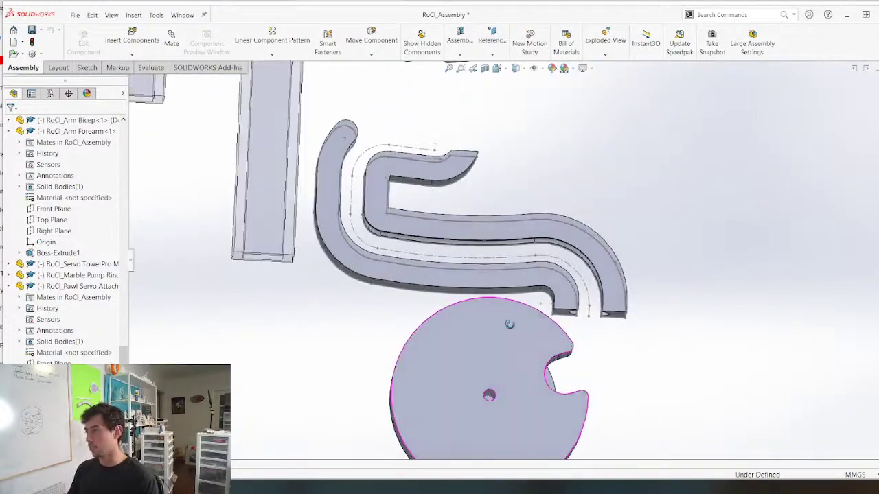
left_click_drag(543, 342, 583, 338)
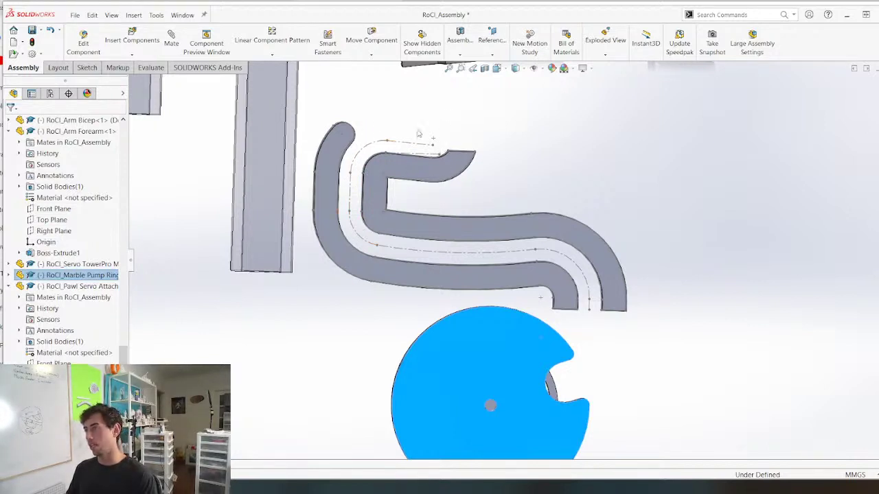
Examine the updated channel's inlet beneath the arm's gripper from several angles and save the assembly
scroll(425, 132, "up", 6)
scroll(462, 180, "down", 4)
middle_click_drag(516, 199, 521, 250)
mouse_move(551, 226)
left_mouse_down()
mouse_move(574, 247)
mouse_move(561, 216)
left_mouse_up()
scroll(561, 217, "up", 5)
left_click(584, 244)
middle_click_drag(584, 244, 442, 266)
scroll(556, 271, "down", 5)
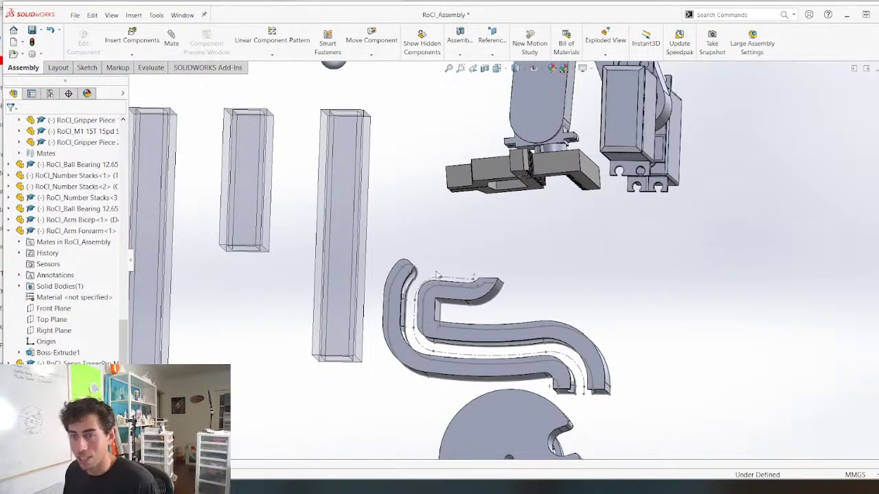
scroll(571, 243, "up", 3)
middle_click_drag(491, 317, 506, 347)
scroll(541, 214, "down", 6)
middle_click_drag(485, 257, 399, 275)
scroll(394, 275, "up", 4)
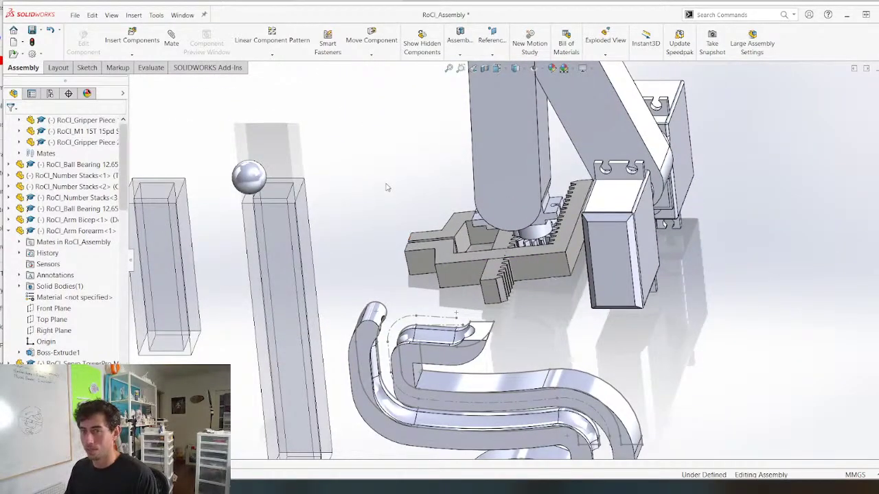
key("ctrl+s")
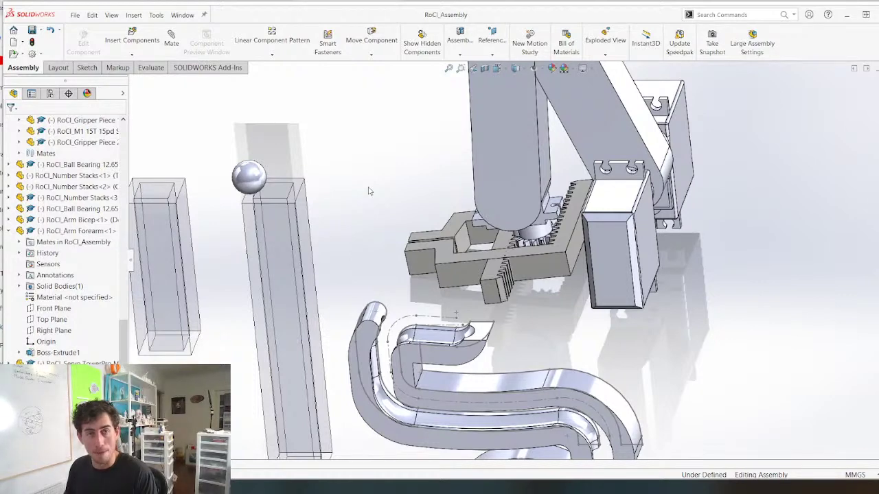
Inspect the channel's outlet above the marble pump ring and open the upper channel part from the assembly
scroll(557, 286, "up", 5)
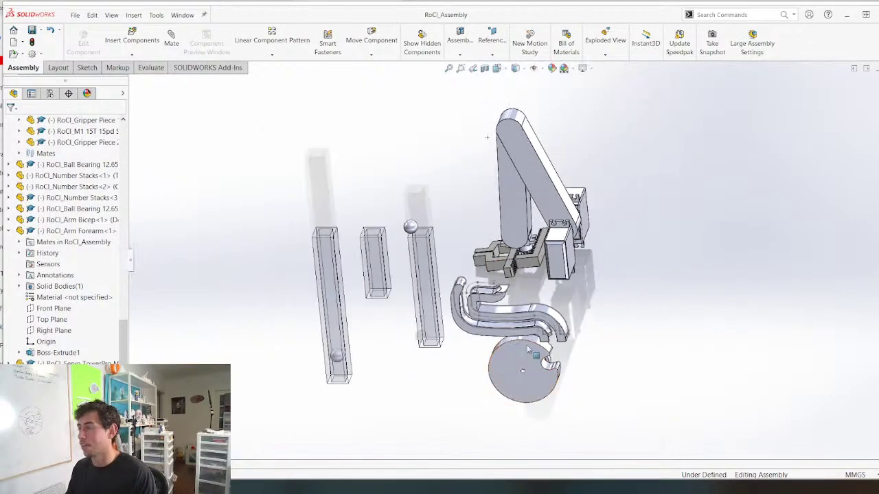
middle_click_drag(528, 350, 538, 275)
scroll(556, 355, "down", 8)
mouse_move(461, 304)
middle_mouse_down()
mouse_move(469, 369)
mouse_move(441, 306)
mouse_move(465, 305)
middle_mouse_up()
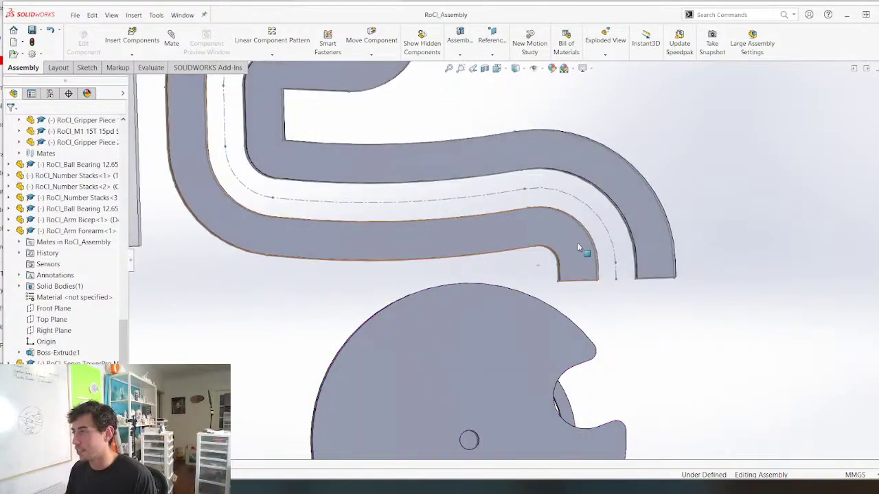
right_click(577, 242)
left_click(579, 147)
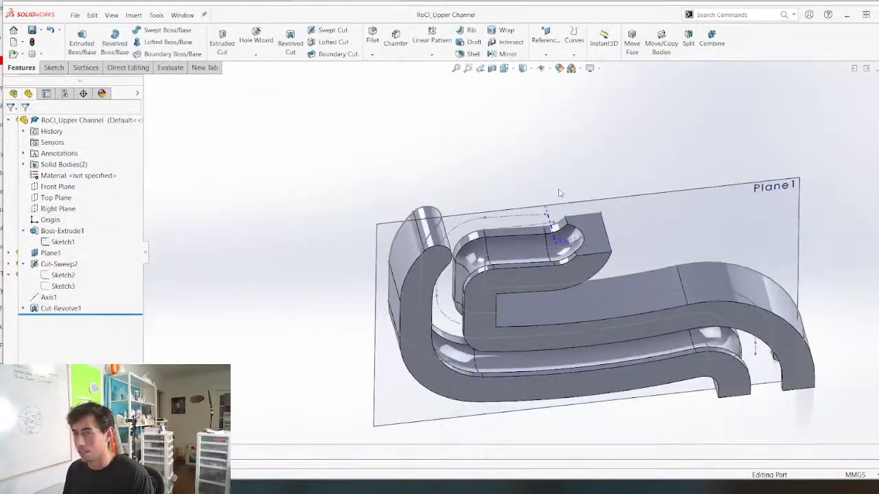
scroll(357, 273, "up", 3)
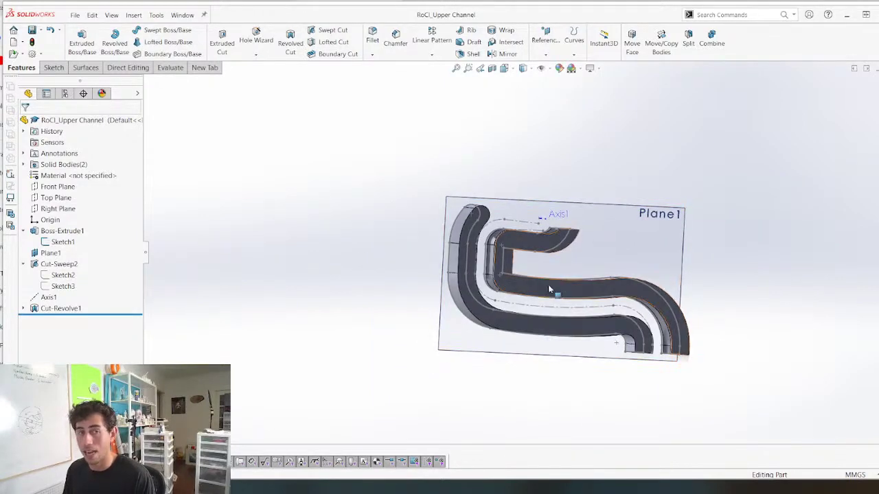
Hide the channel body's base profile sketch
scroll(600, 335, "down", 4)
middle_click_drag(662, 371, 658, 287)
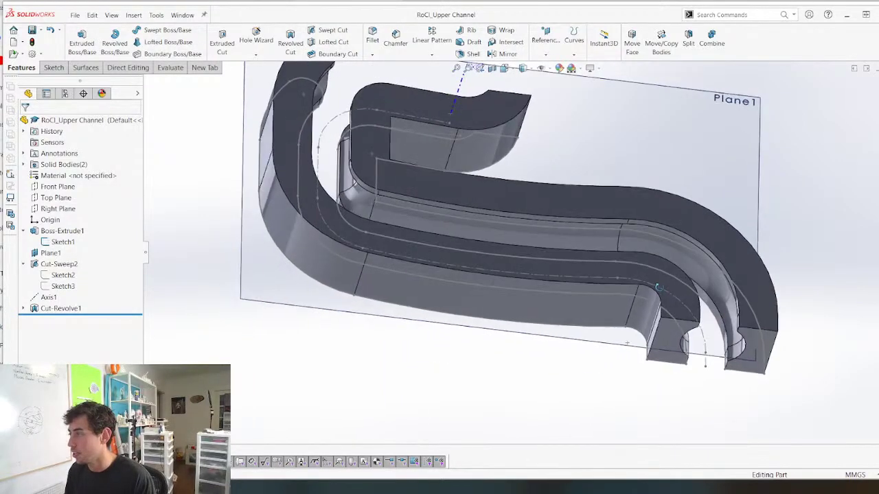
left_click(57, 244)
left_click(64, 228)
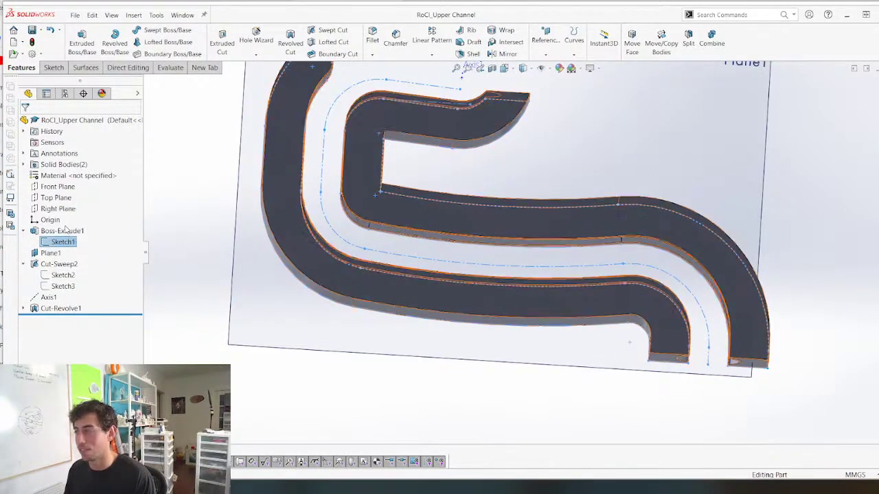
left_click(389, 358)
scroll(365, 408, "up", 1)
left_click(361, 402)
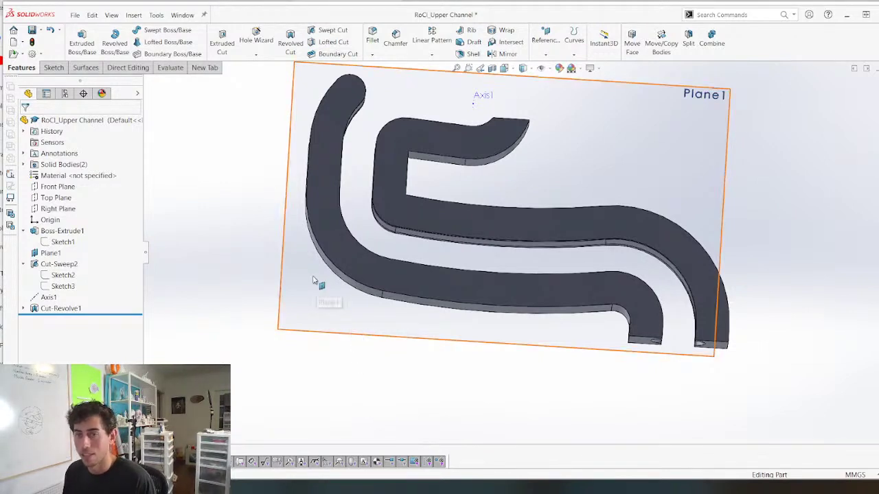
Extend the inner channel wall's outlet end face with a Move Face offset of 10 mm
middle_click_drag(447, 327, 446, 281)
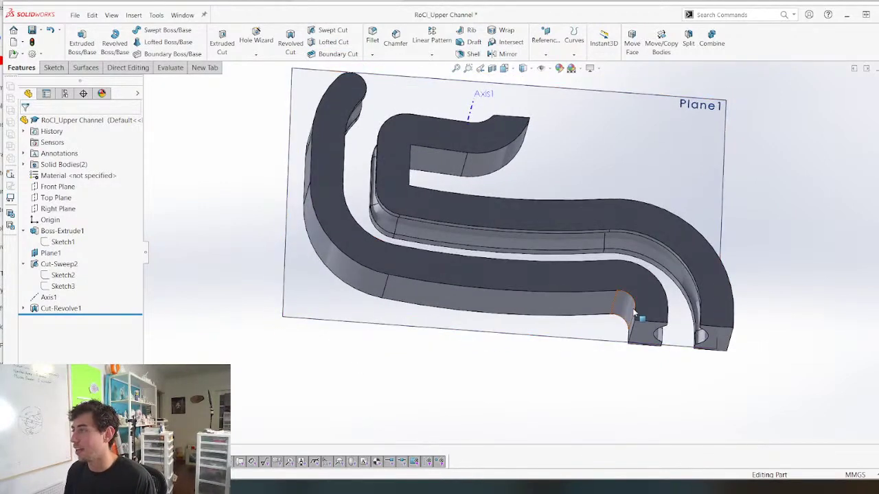
left_click(642, 335)
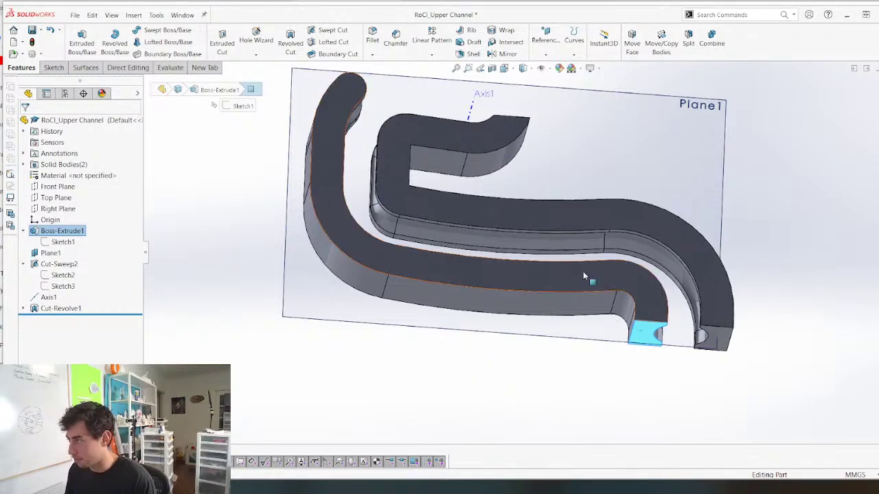
middle_click_drag(484, 370, 471, 388)
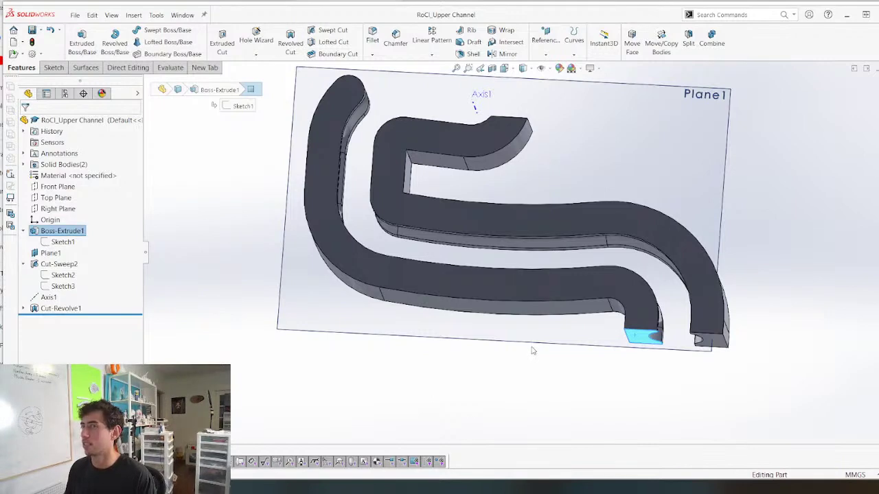
middle_click_drag(532, 351, 539, 247)
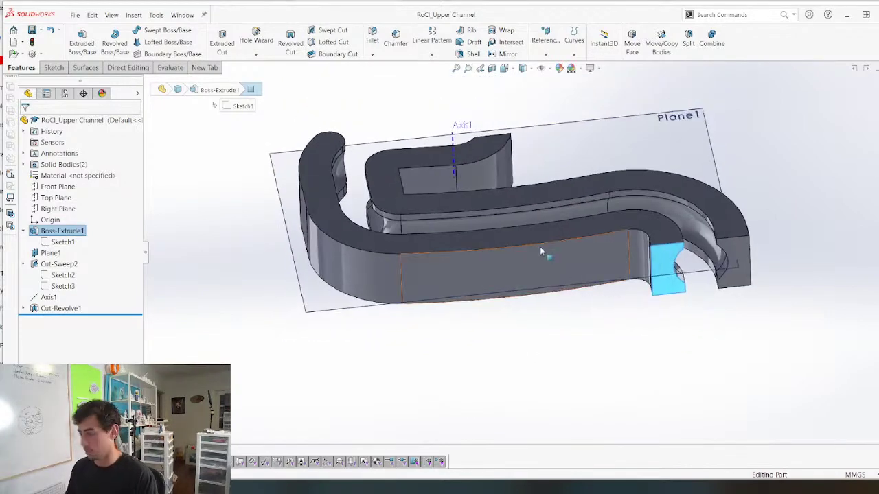
left_click(635, 49)
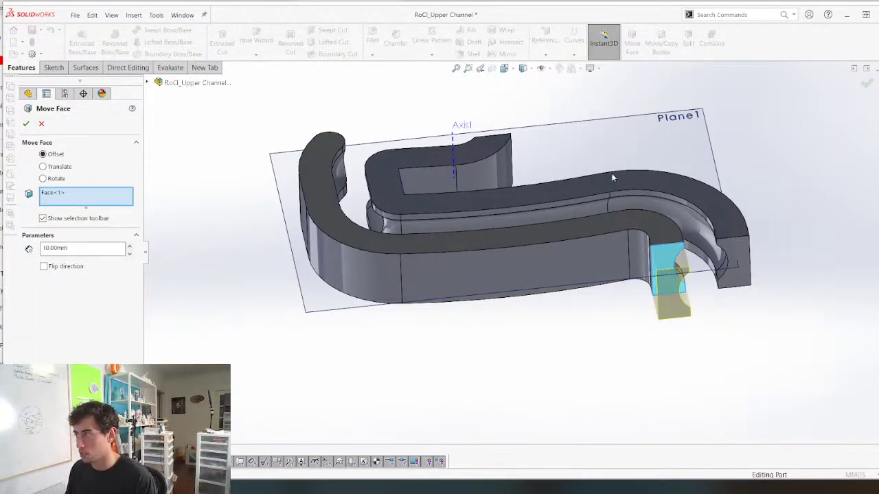
middle_click_drag(612, 177, 609, 306)
key("Return")
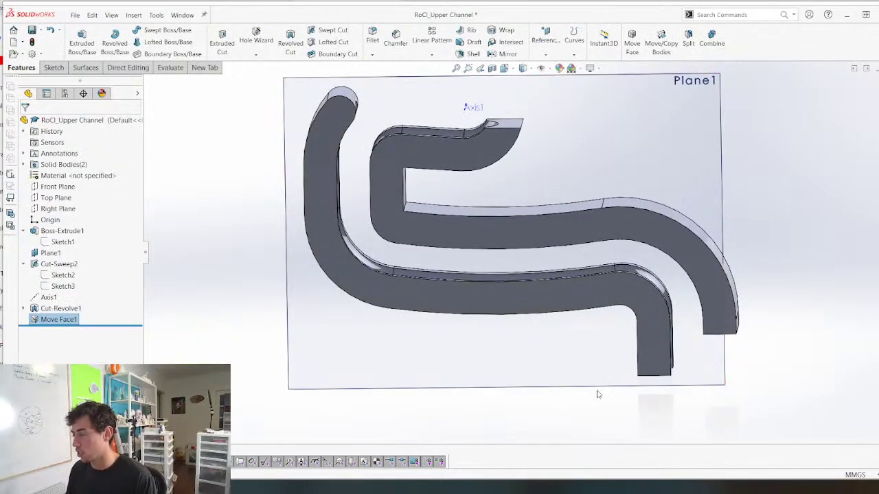
Start a sketch on the channel wall's flat face and draw a circle about 43.7 mm in diameter below the outlet leg
middle_click_drag(596, 392, 653, 336)
left_click(649, 334)
left_click(704, 302)
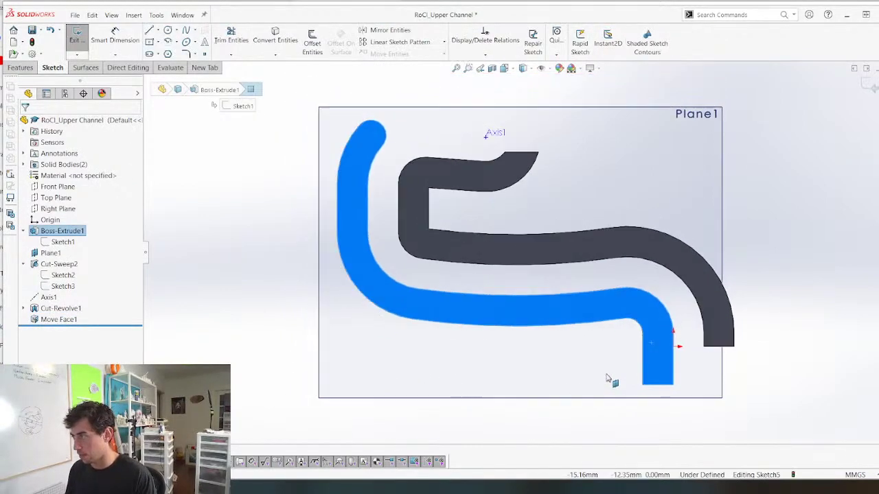
key("c")
left_click(589, 421)
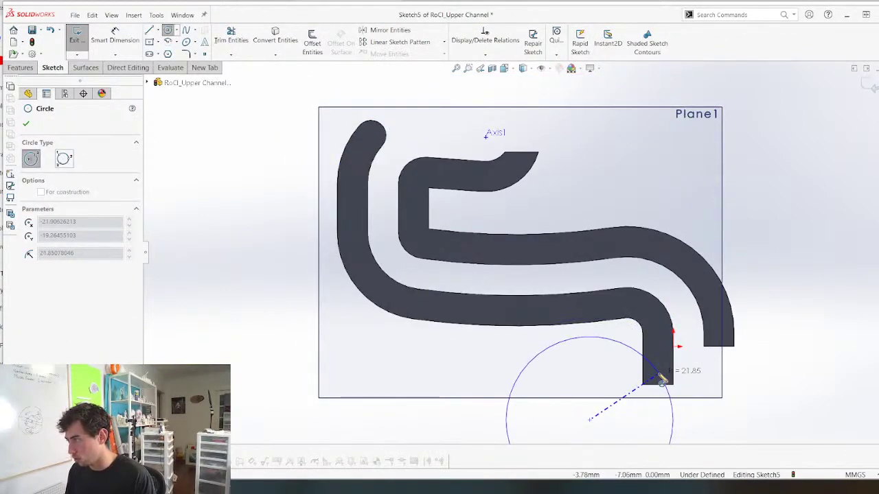
left_click(663, 439)
middle_click_drag(662, 439, 598, 352, "ctrl")
key("Escape")
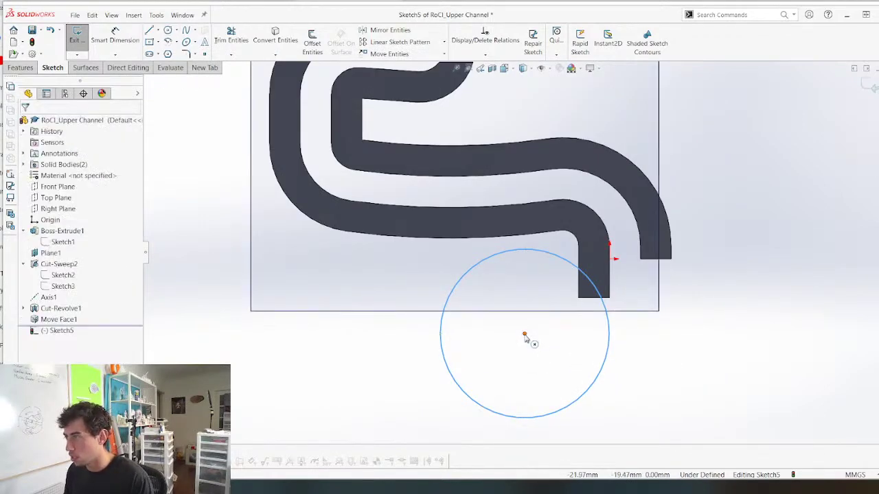
mouse_move(526, 334)
left_mouse_down()
mouse_move(554, 344)
mouse_move(534, 345)
mouse_move(533, 337)
left_mouse_up()
Dimension the circle's diameter to 65 mm
right_click_drag(533, 338, 644, 342)
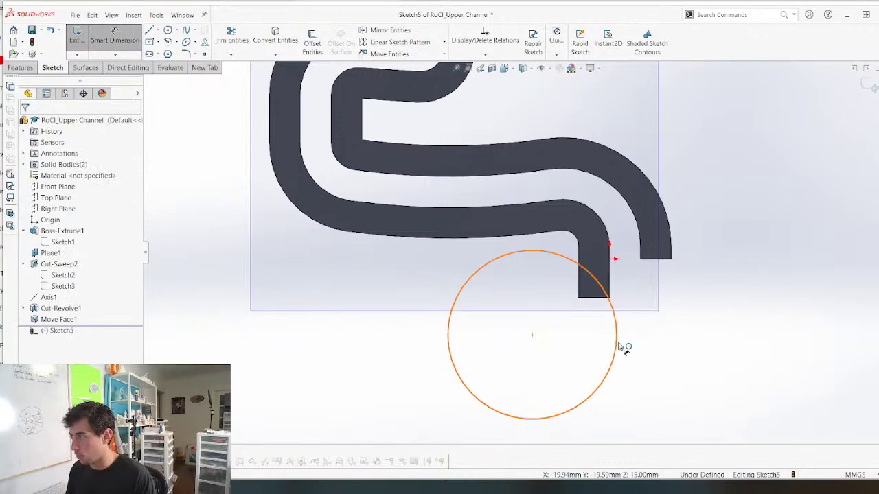
left_click(616, 342)
left_click(710, 390)
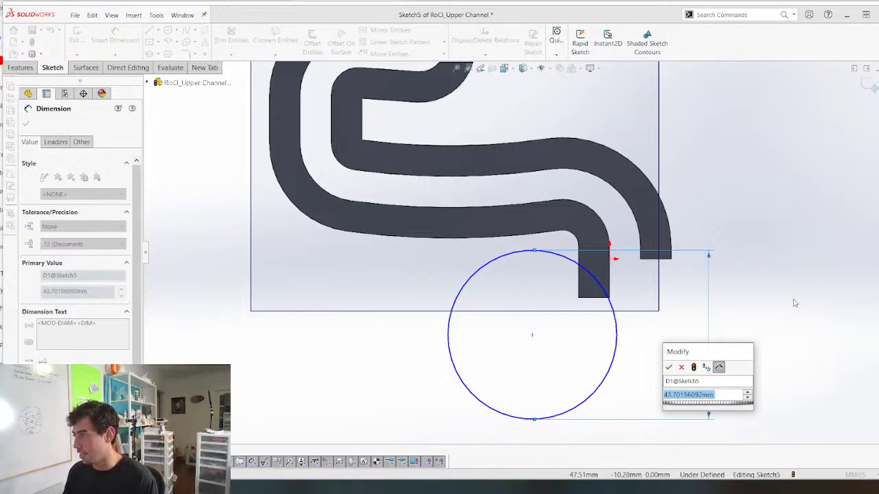
type("65")
key("Return")
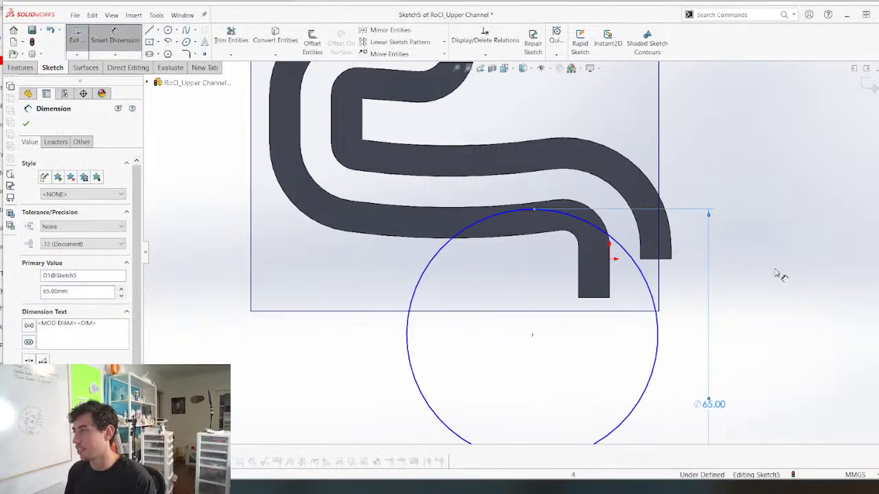
key("Escape")
Move the circle's centre to about X -41, Y -33.3 mm, away from the outlet leg, and exit the sketch
scroll(442, 263, "up", 3)
scroll(506, 261, "down", 2)
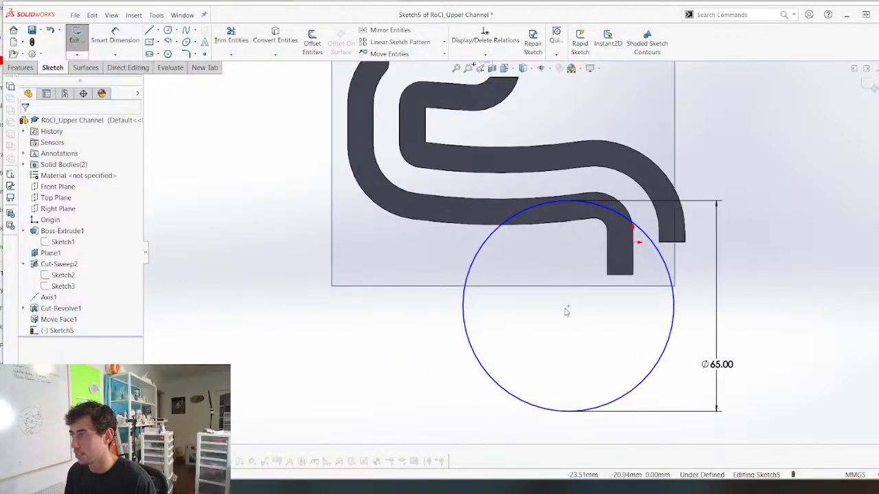
left_click_drag(568, 308, 500, 351)
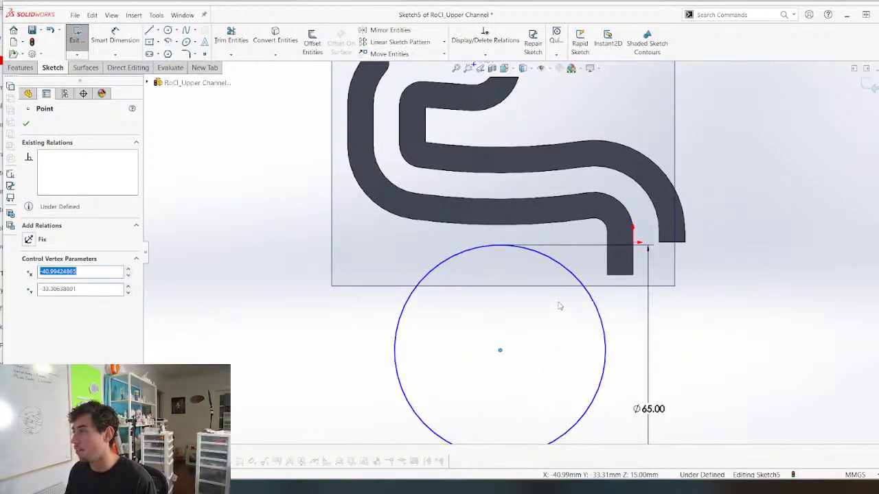
middle_click_drag(619, 317, 620, 235)
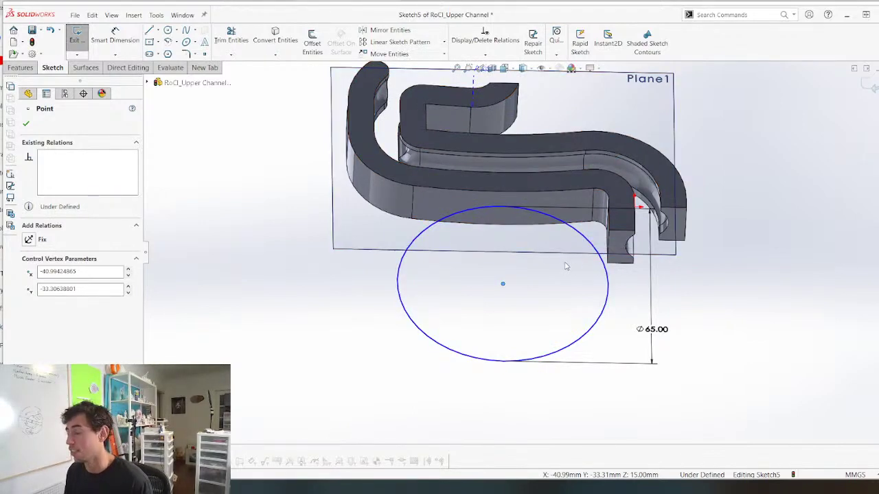
key("ctrl+8")
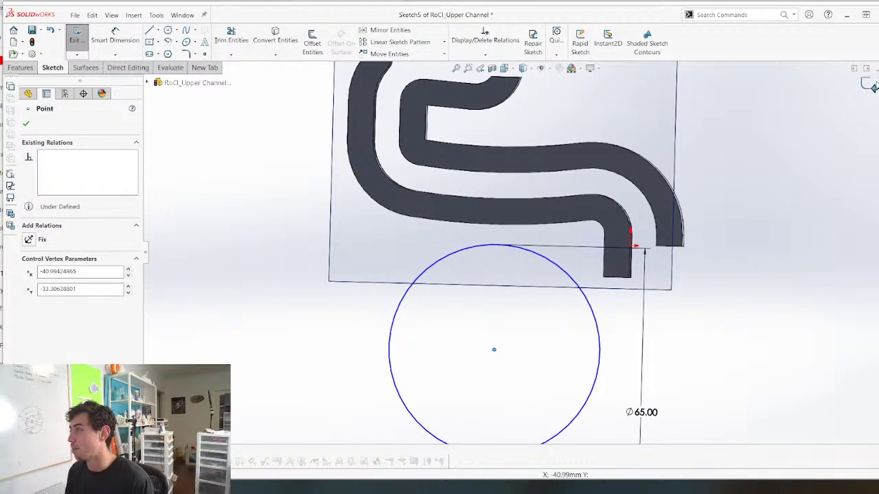
left_click(870, 86)
mouse_move(595, 320)
middle_mouse_down()
mouse_move(591, 247)
mouse_move(563, 259)
middle_mouse_up()
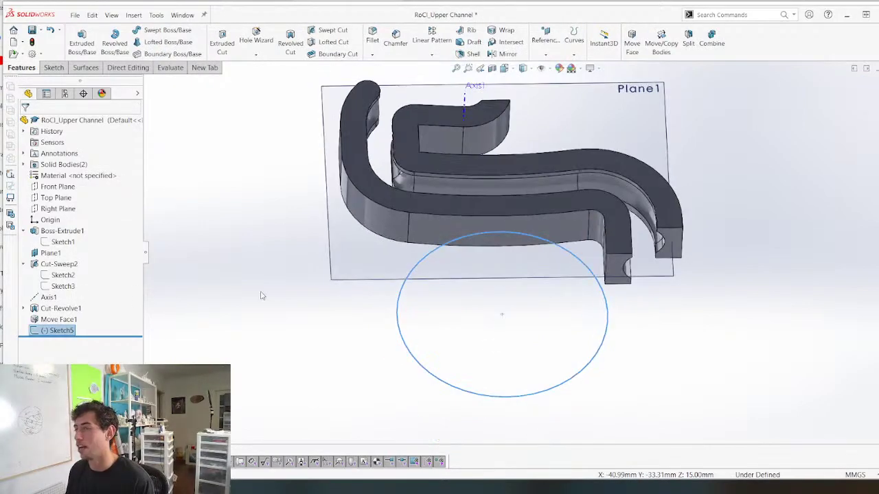
Set the Move Face offset of the outlet leg to 25 mm and rebuild the part
left_click(62, 320)
middle_click_drag(544, 296, 621, 285)
left_click(630, 278)
double_click(632, 278)
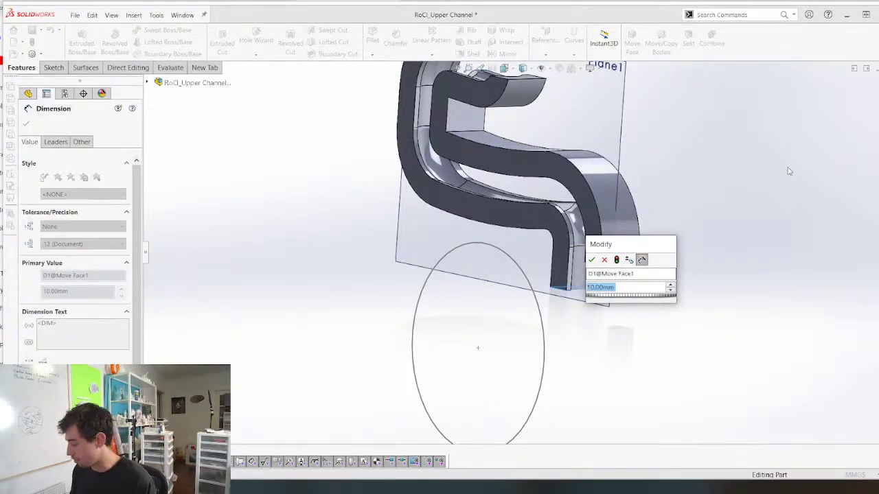
type("25")
key("Return")
key("ctrl+b")
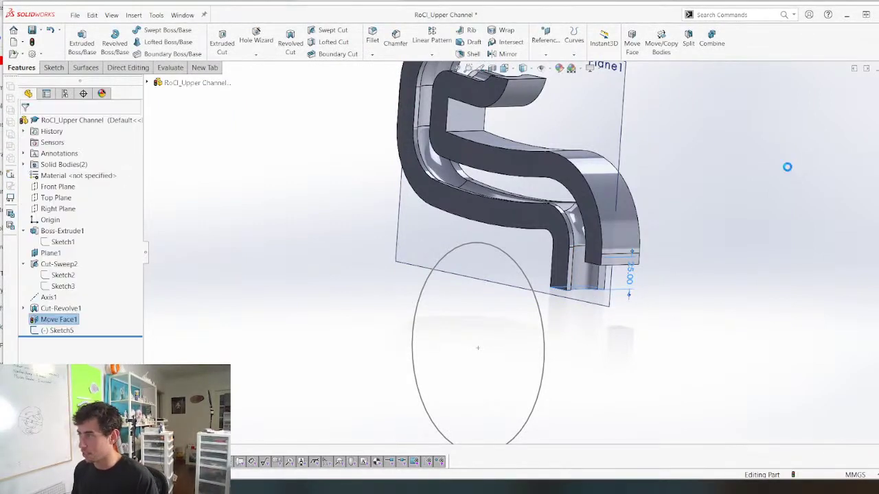
Reopen the circle's sketch and make the circle tangent to the extended outlet leg's straight groove-side edge
scroll(492, 267, "up", 2)
middle_click_drag(463, 328, 522, 334)
left_click(506, 323)
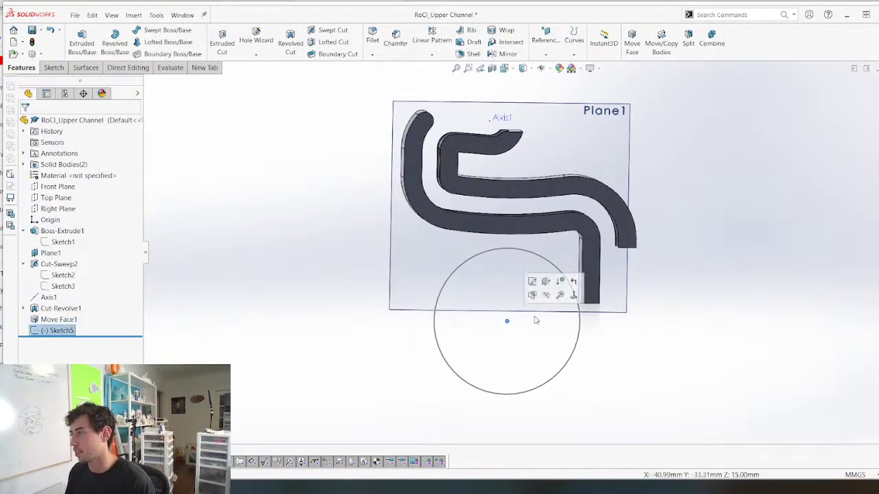
left_click(513, 357)
left_click(61, 330)
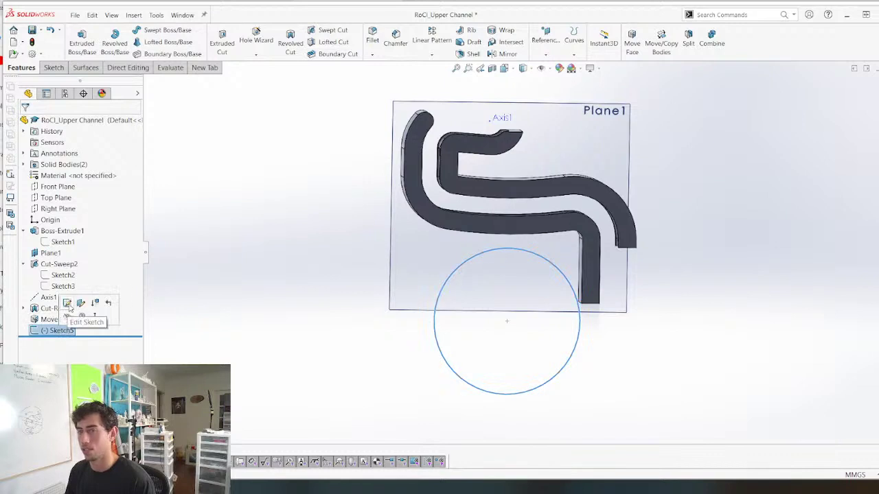
left_click(72, 306)
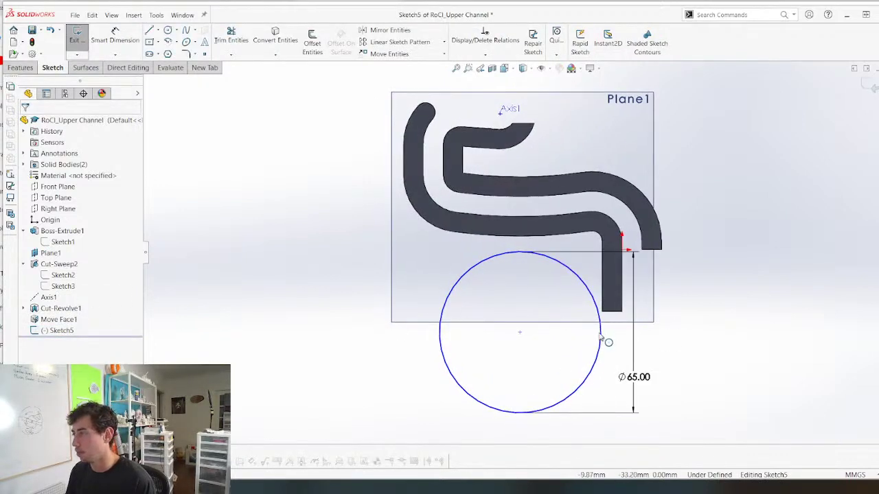
left_click(602, 341)
left_click(621, 308, "ctrl")
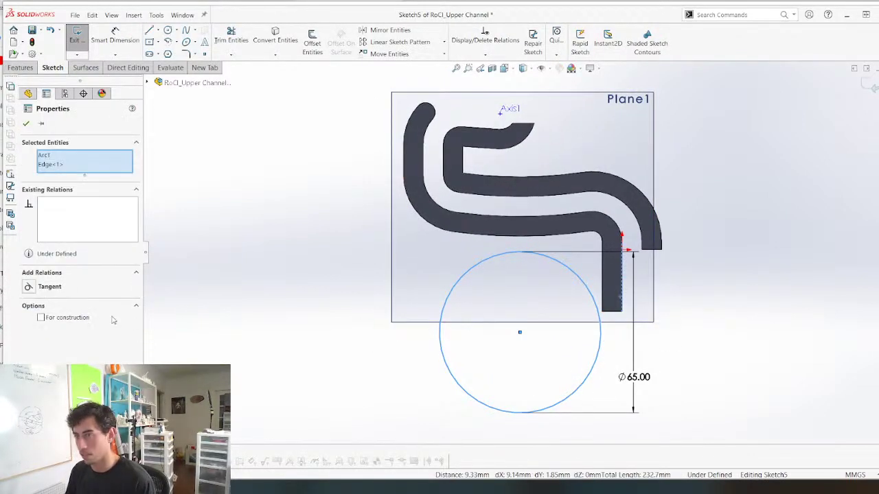
left_click(28, 287)
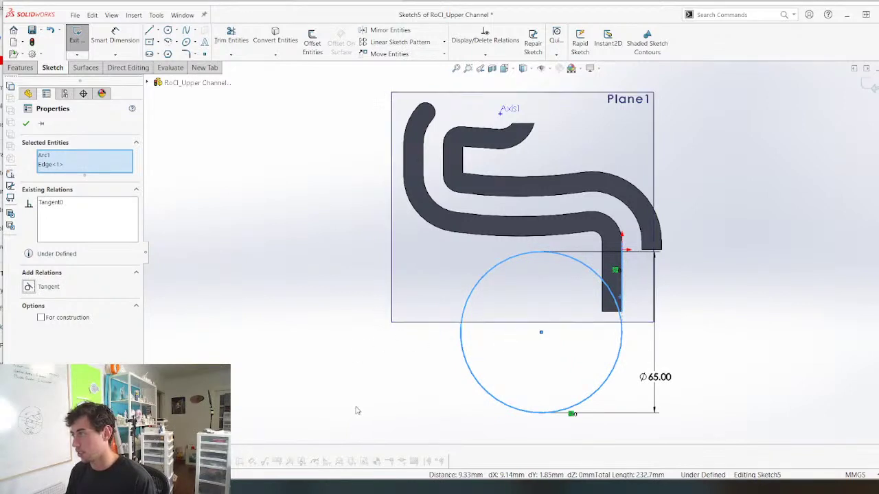
left_click(357, 410)
Make the circle coincident with the groove-side corner at the lower end of the outlet leg
left_click(542, 335)
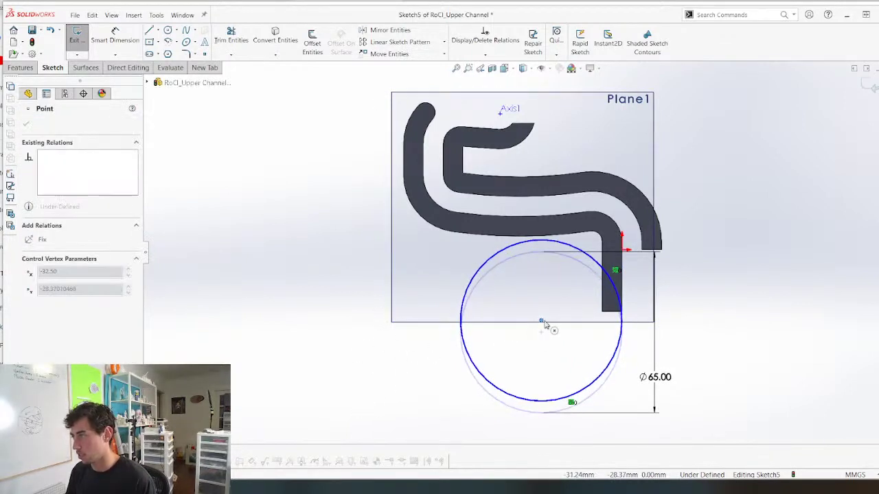
scroll(604, 300, "down", 3)
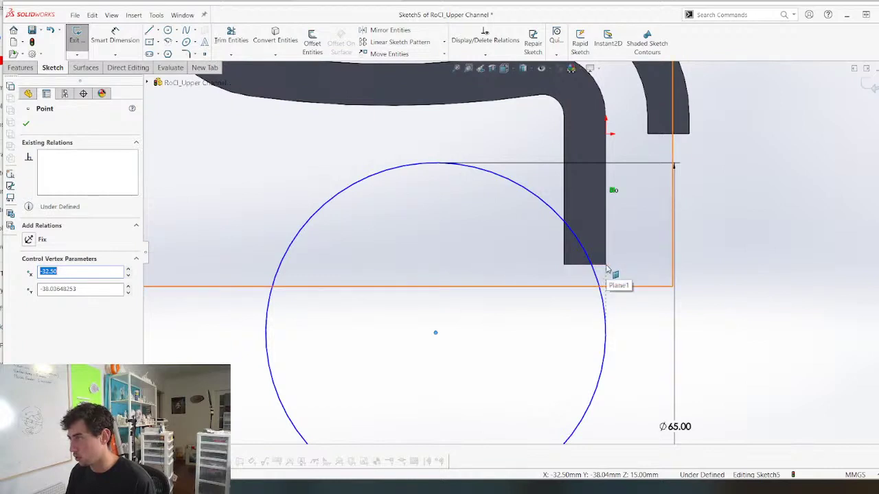
left_click(608, 271)
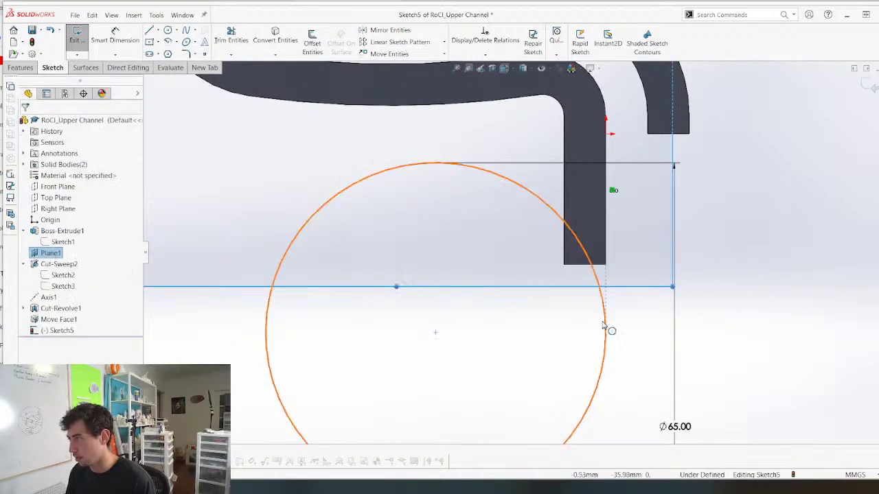
middle_click_drag(608, 329, 559, 341)
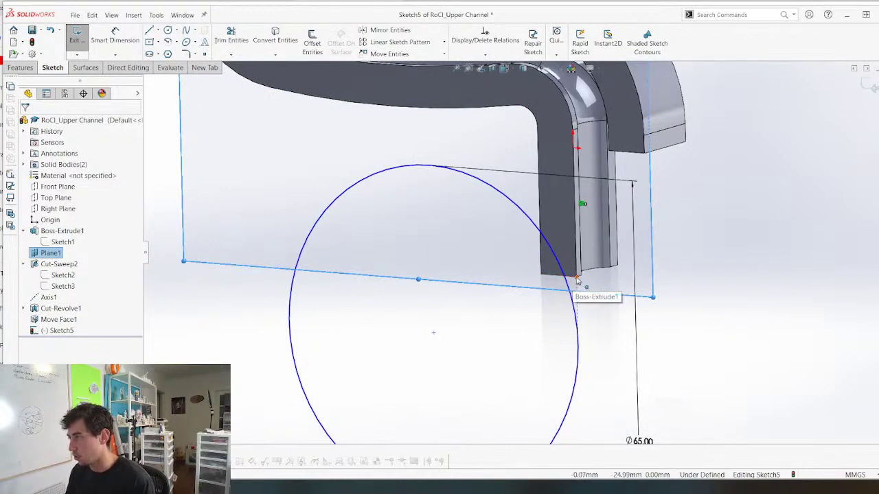
left_click(581, 323)
left_click(580, 352)
left_click(577, 277, "ctrl")
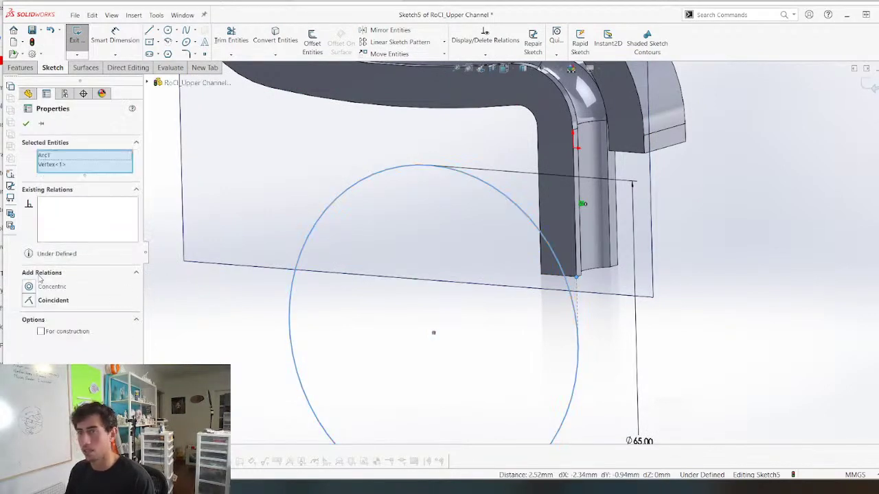
left_click(41, 297)
key("f")
middle_click_drag(312, 369, 341, 354)
left_click(412, 318)
Convert the outlet leg's outer side edge and its lower end edge into lines in the circle's sketch
scroll(405, 219, "down", 2)
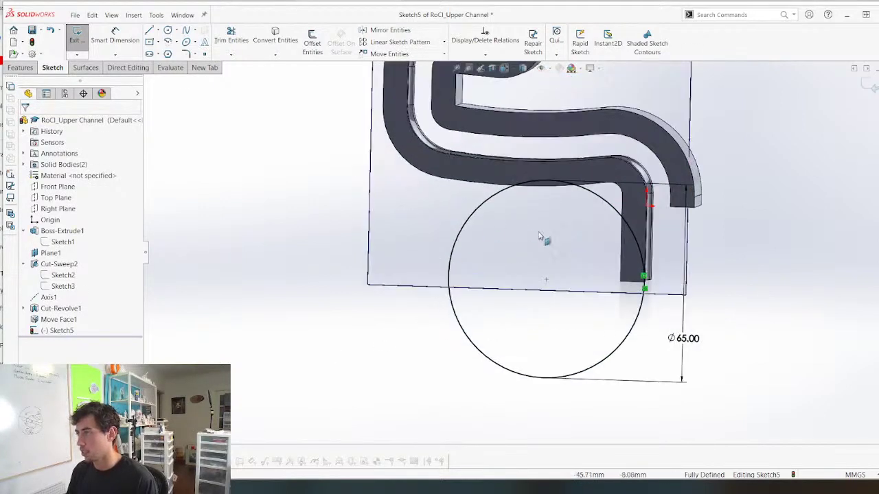
scroll(543, 240, "down", 1)
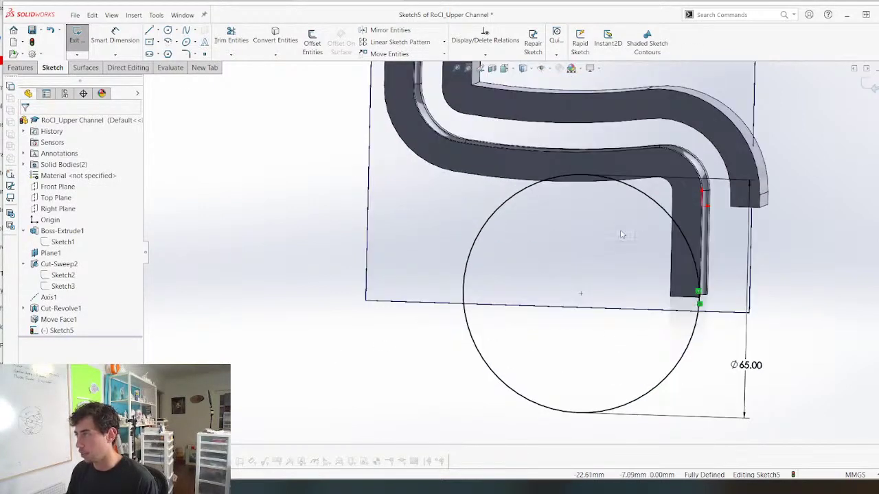
left_click(673, 241)
key("t")
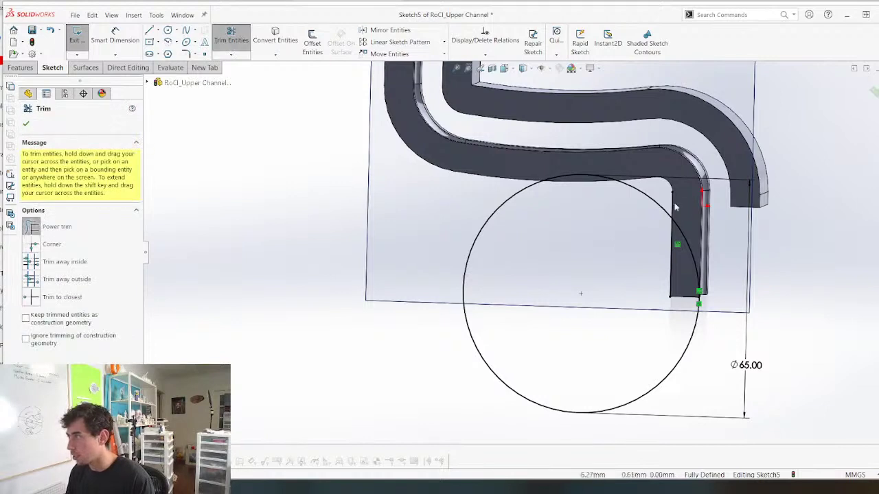
left_click_drag(676, 204, 638, 213)
key("ctrl+z")
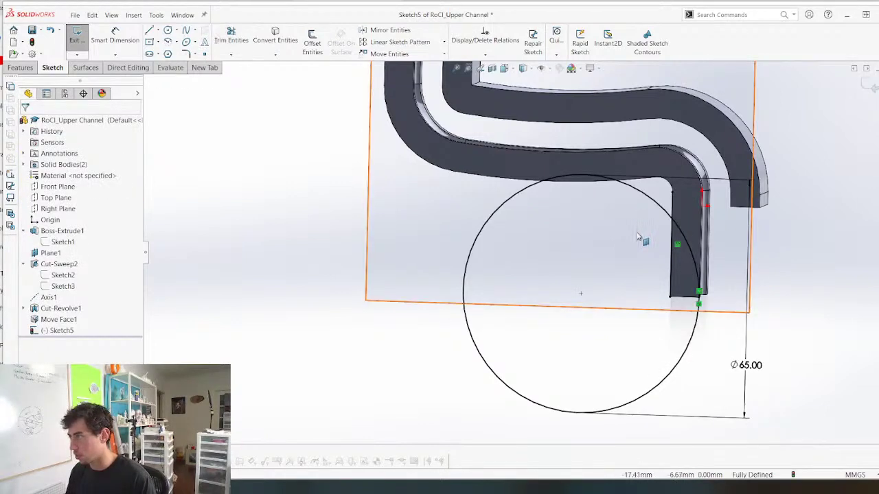
left_click(684, 297)
key("shift+s")
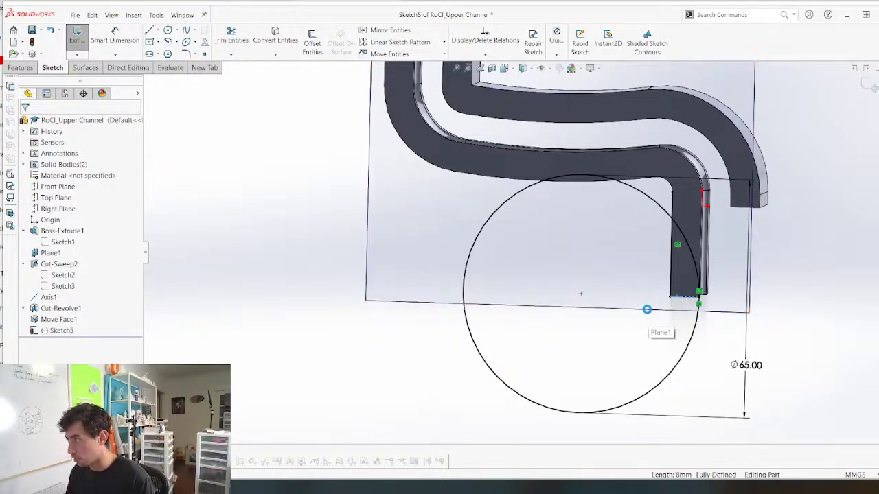
key("Escape")
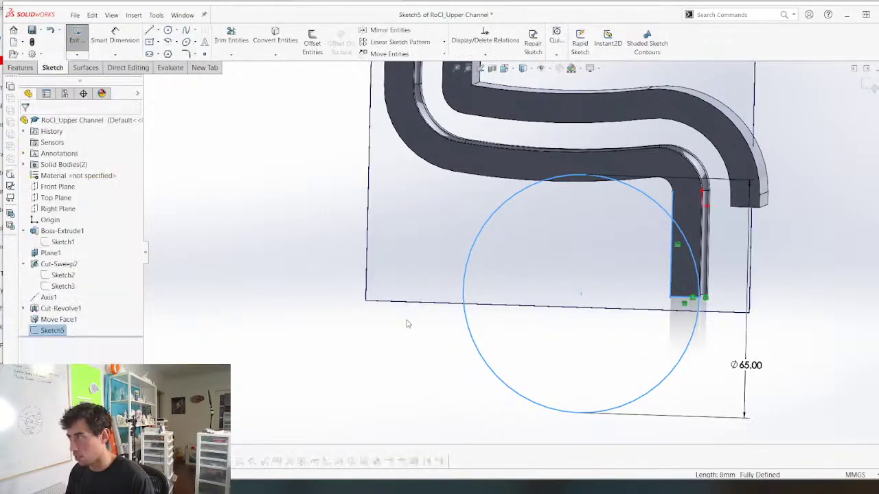
mouse_move(407, 324)
middle_mouse_down()
mouse_move(434, 312)
mouse_move(425, 317)
middle_mouse_up()
left_click(312, 383)
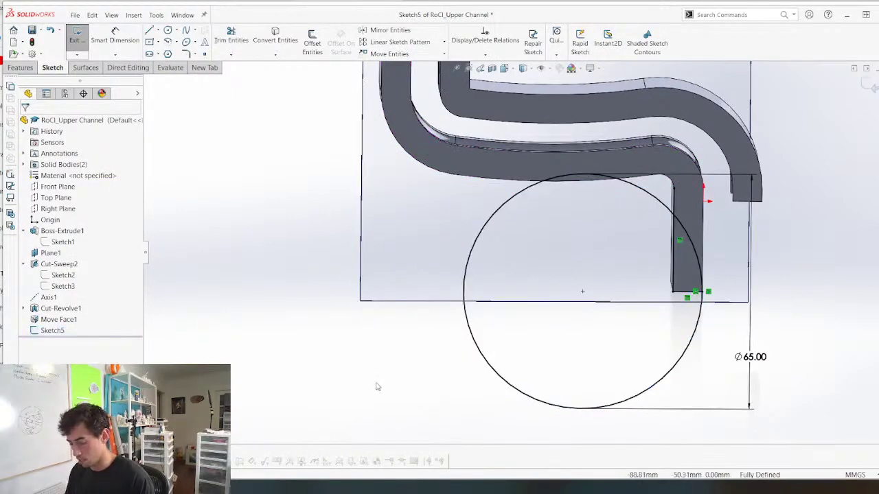
Trim the 65 mm circle down to the arc that crosses the outlet leg
key("t")
left_click_drag(484, 353, 473, 421)
scroll(439, 371, "up", 3)
key("shift+s")
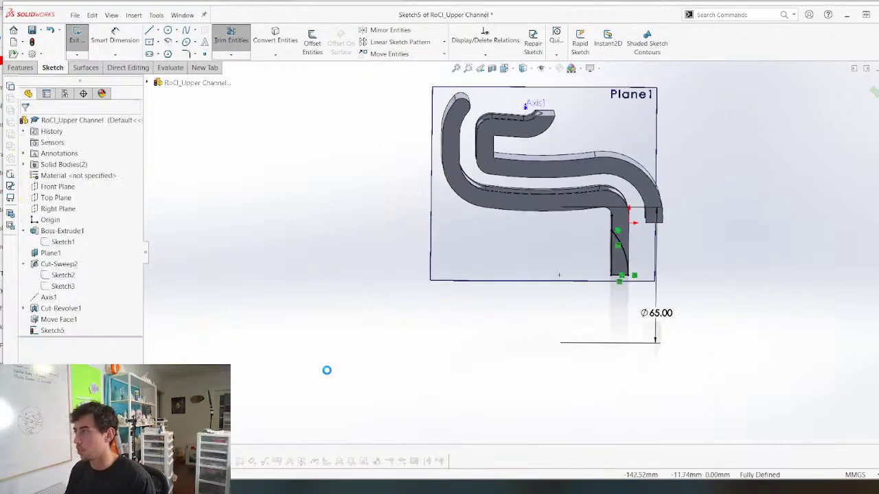
key("Escape")
scroll(622, 230, "down", 9)
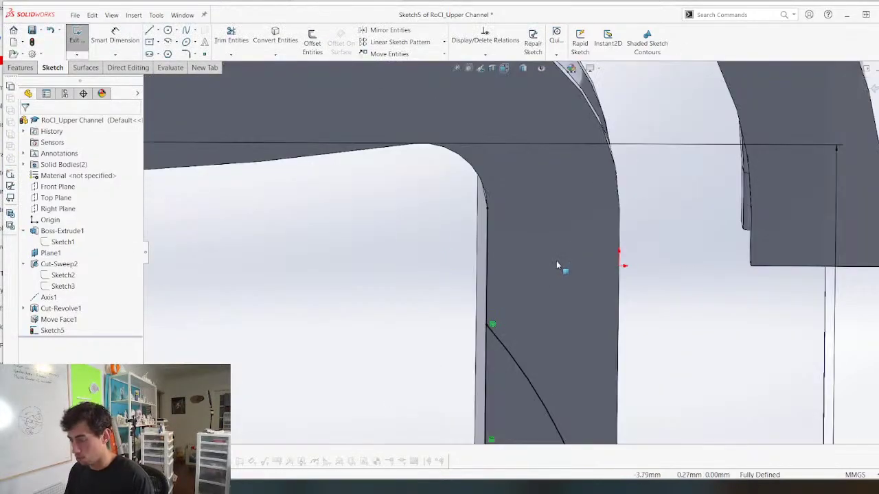
key("t")
scroll(456, 268, "up", 3)
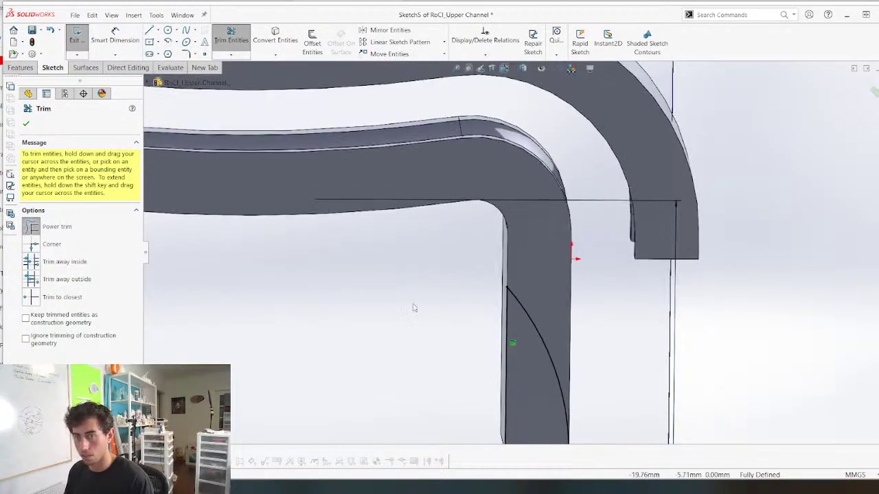
scroll(413, 308, "up", 2)
key("Escape")
scroll(375, 311, "up", 3)
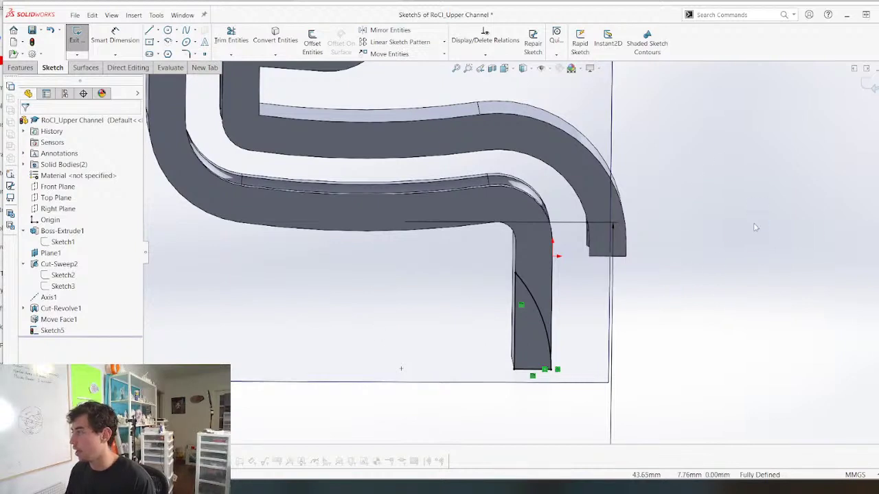
Cut-extrude the closed arc profile through the full depth of the outlet leg
left_click(45, 187)
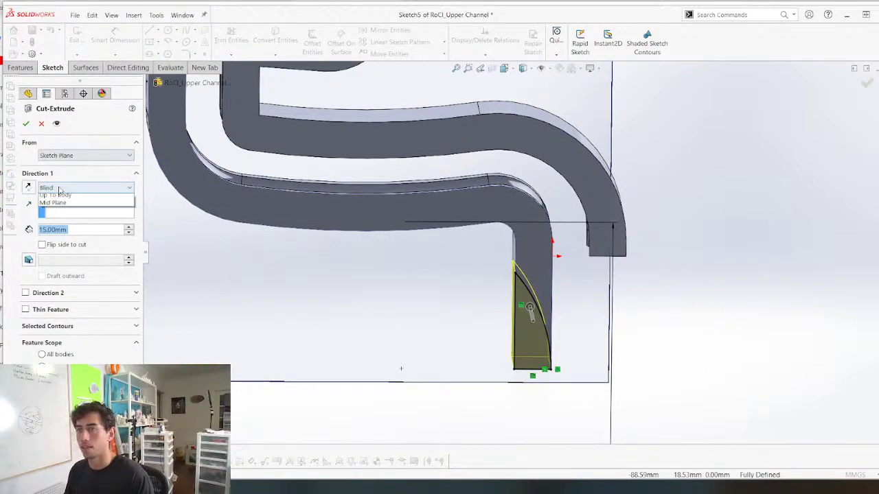
left_click(60, 206)
key("Return")
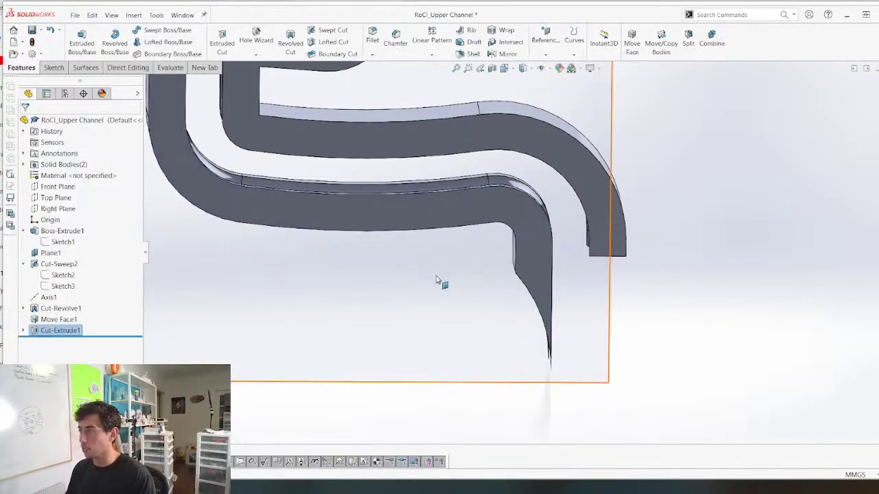
Switch to the assembly and mate the upper channel's curved cut face concentric with the marble pump ring's outer cylindrical face
key("ctrl+Tab")
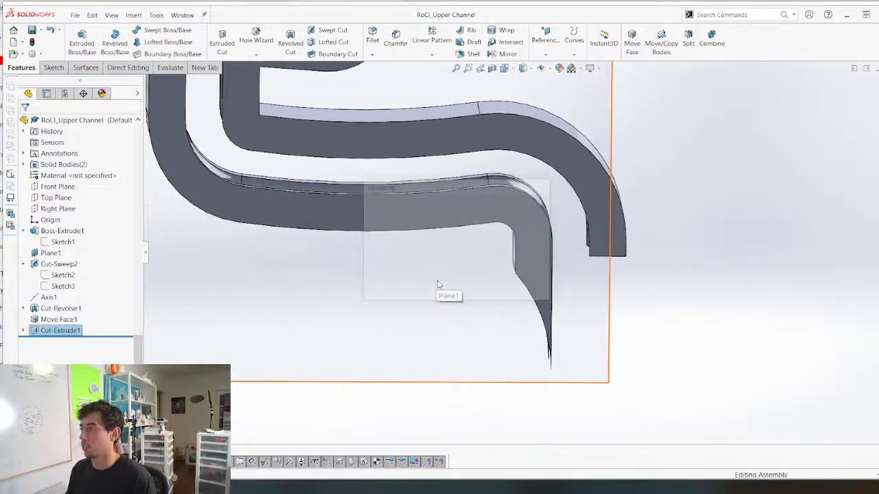
scroll(526, 335, "up", 3)
left_click_drag(515, 309, 479, 340)
middle_click_drag(531, 288, 474, 336)
left_click(539, 303)
left_click(467, 341, "ctrl")
key("m")
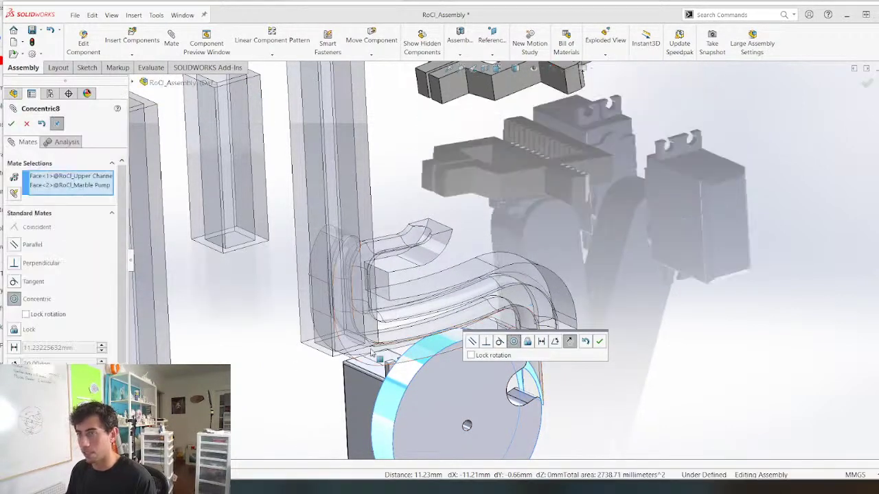
right_click(238, 373)
Finish mating, check the channel's fit against the marble pump ring, and save the assembly
scroll(371, 334, "up", 3)
middle_click_drag(428, 370, 349, 322)
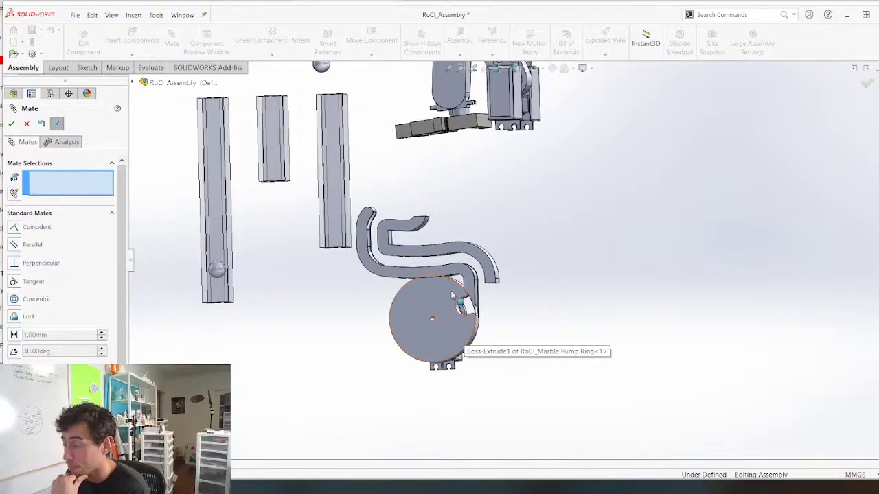
middle_click_drag(452, 296, 460, 270)
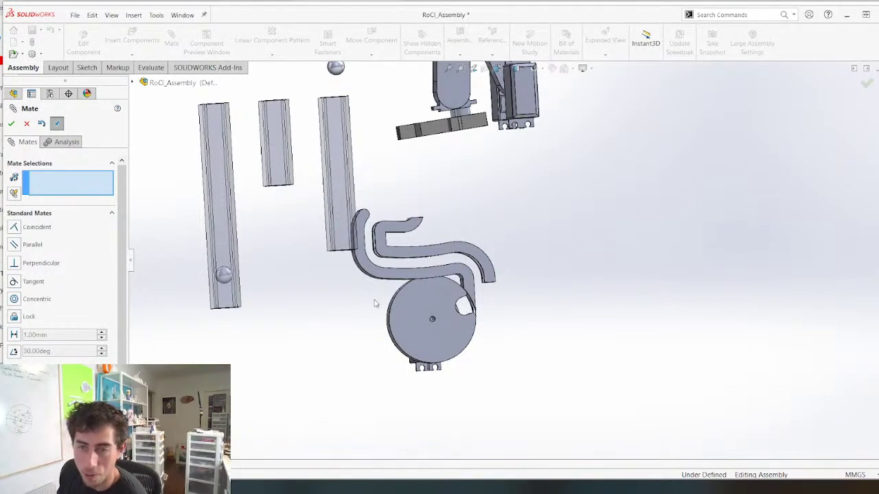
left_click(12, 124)
middle_click_drag(467, 312, 451, 350)
scroll(529, 251, "up", 3)
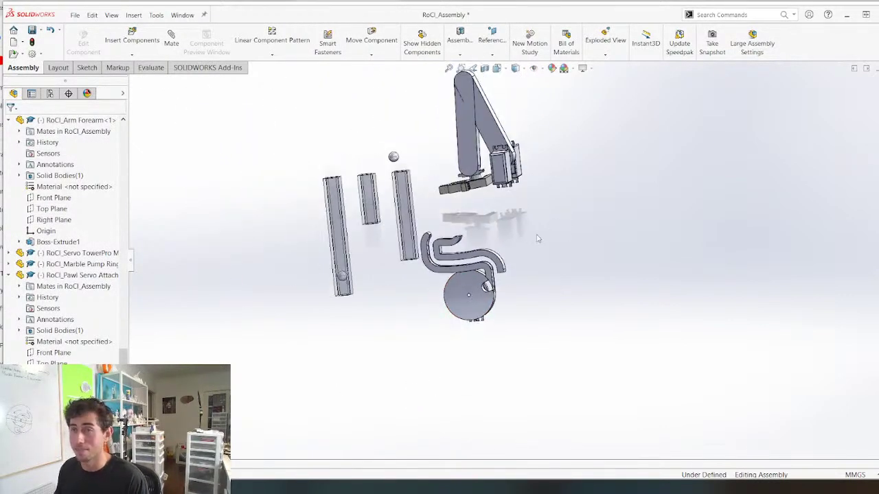
scroll(501, 283, "down", 5)
middle_click_drag(417, 314, 392, 307)
key("ctrl+s")
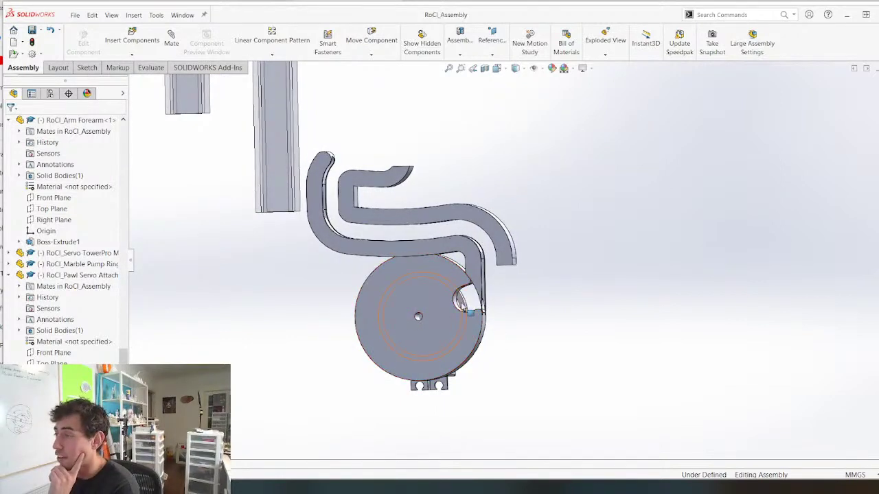
Shift the upper channel slightly in the assembly and open its part for editing
left_click_drag(486, 262, 492, 275)
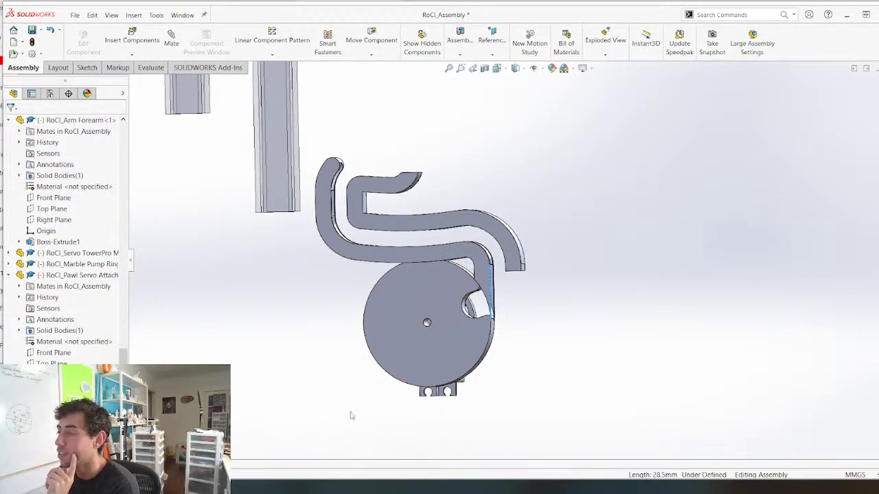
right_click(499, 237)
left_click(505, 150)
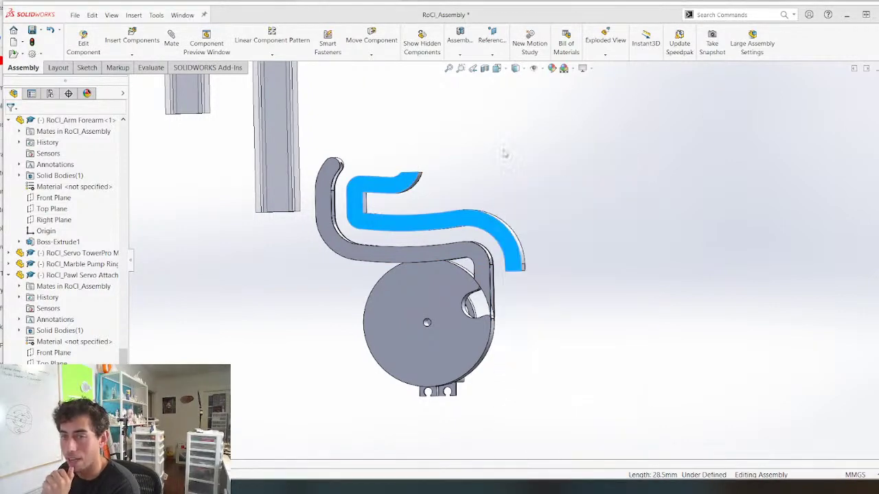
middle_click_drag(474, 295, 481, 224)
Extend the outer channel wall by offsetting its lower end face 40 mm with Move Face
left_click(600, 244)
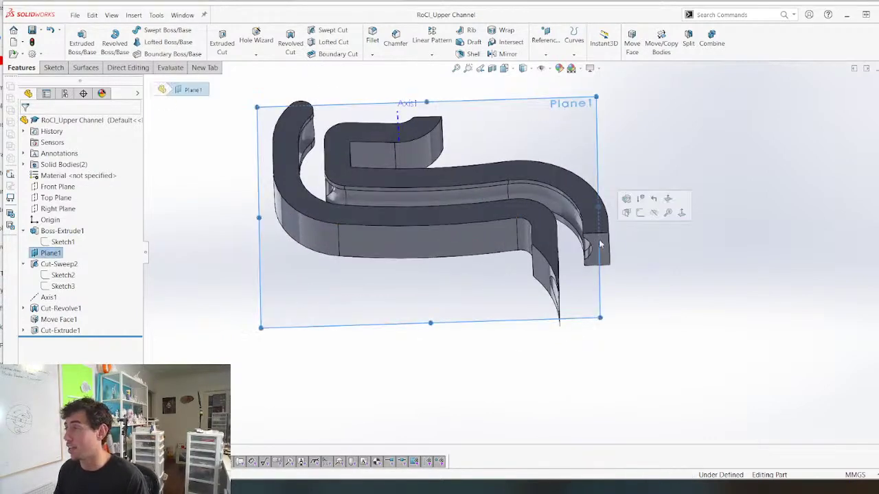
left_click(607, 258)
left_click(632, 39)
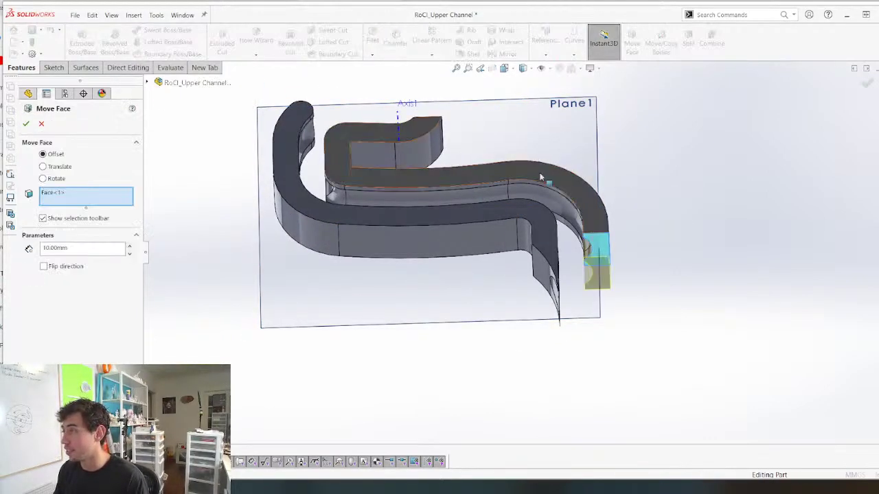
scroll(491, 216, "up", 5)
middle_click_drag(494, 229, 523, 286)
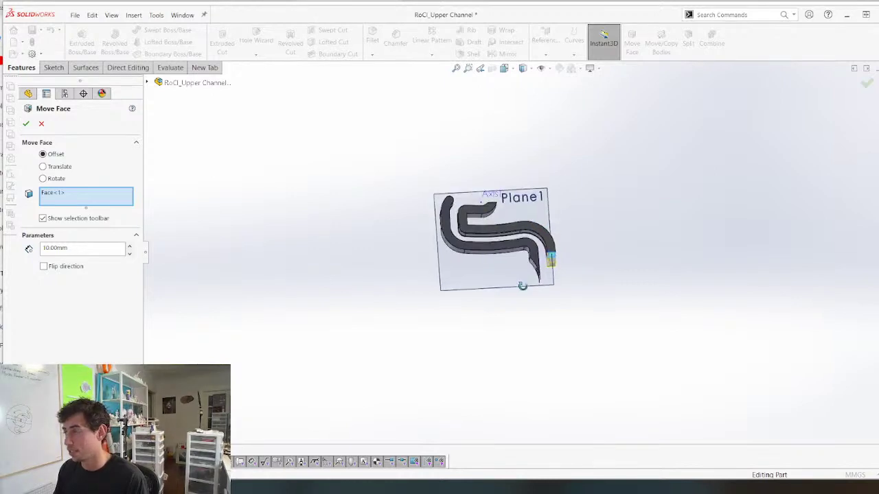
scroll(573, 278, "down", 5)
scroll(485, 246, "down", 3)
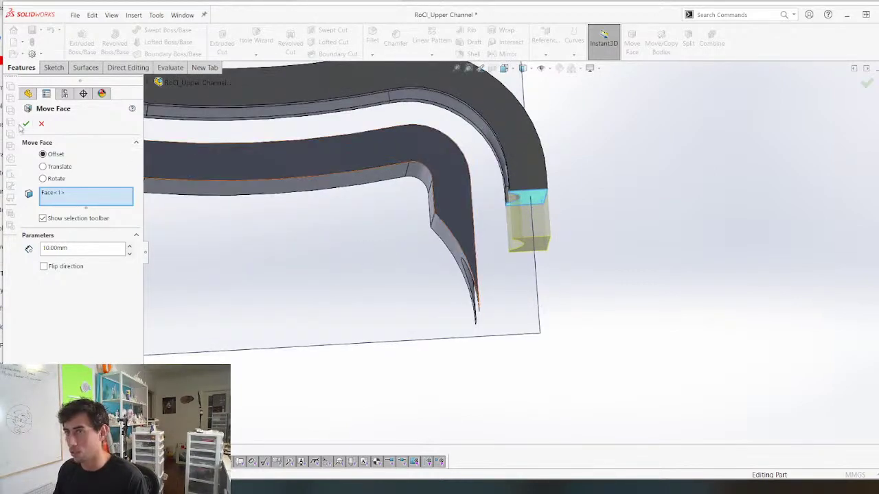
type("50")
key("Return")
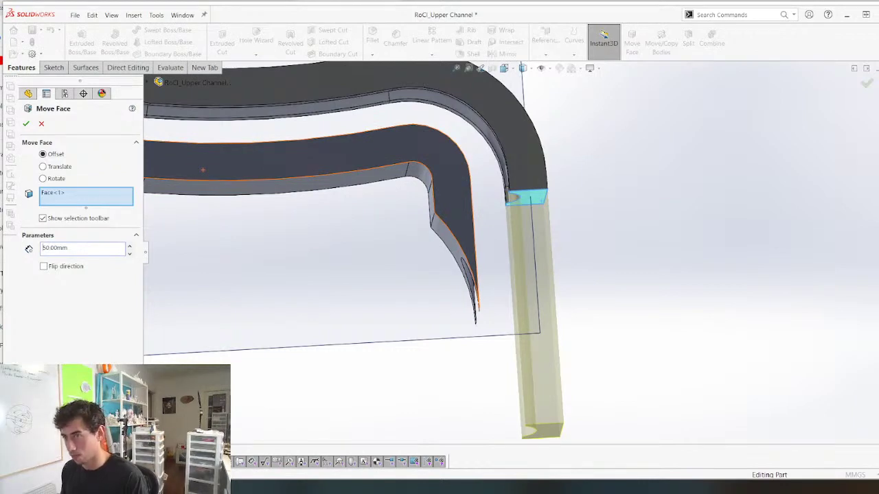
key("Return")
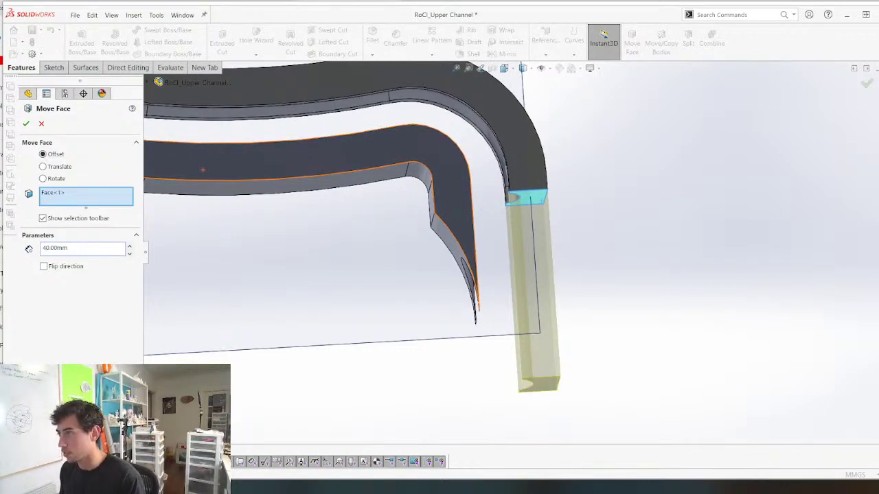
key("Return")
Apply the 40 mm Move Face offset to the lower end of the outer channel wall
scroll(504, 278, "up", 4)
middle_click_drag(488, 295, 516, 320)
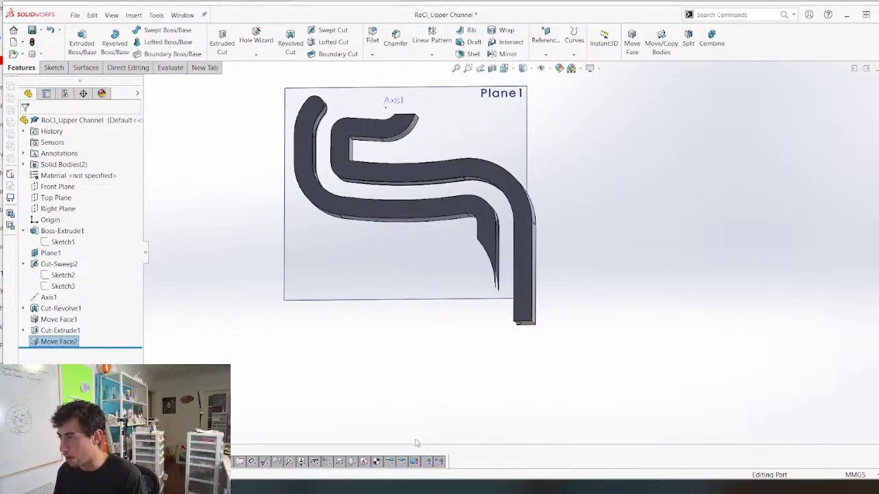
left_click(526, 309)
key("s")
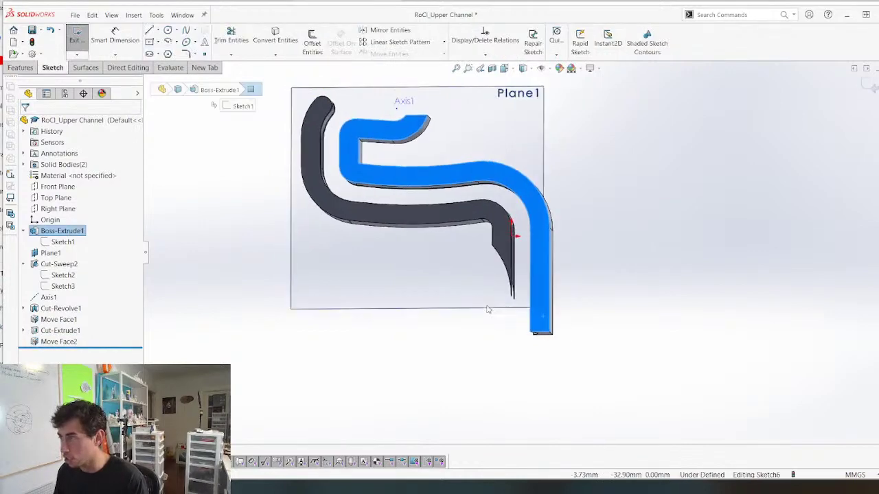
scroll(626, 360, "up", 2)
scroll(626, 358, "down", 3)
mouse_move(626, 357)
middle_mouse_down()
mouse_move(667, 357)
mouse_move(605, 370)
mouse_move(570, 364)
mouse_move(536, 355)
mouse_move(502, 312)
mouse_move(521, 323)
middle_mouse_up()
scroll(505, 329, "up", 2)
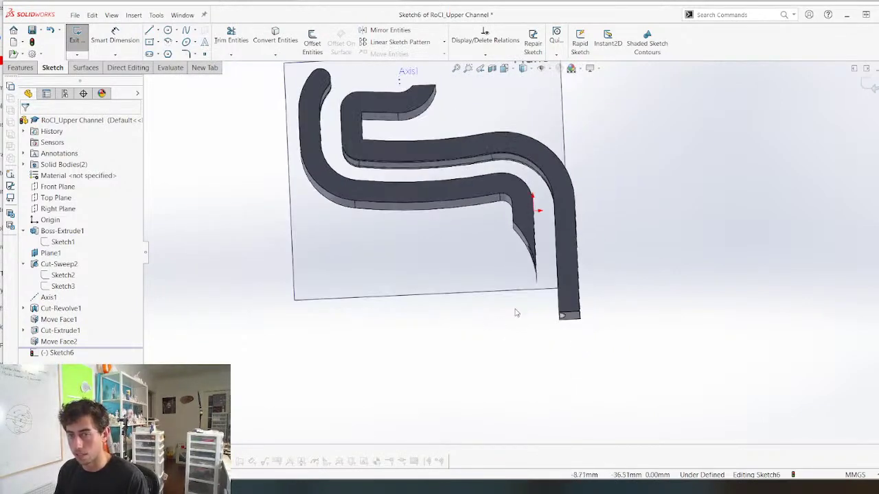
left_click(568, 280)
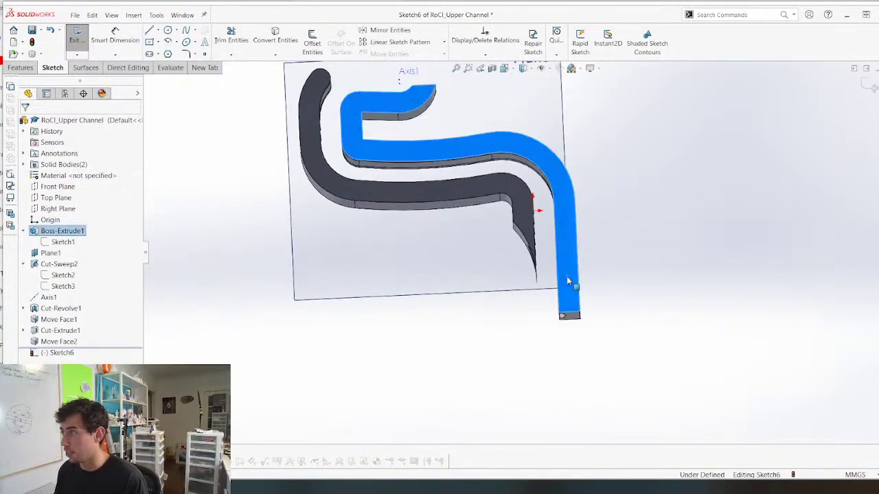
key("ctrl+8")
scroll(502, 322, "up", 5)
scroll(580, 299, "down", 3)
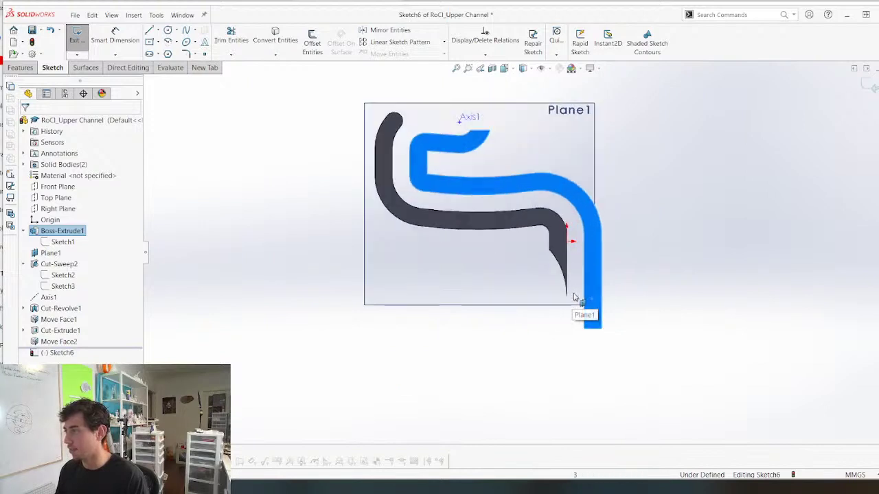
left_click(626, 300)
scroll(575, 298, "down", 2)
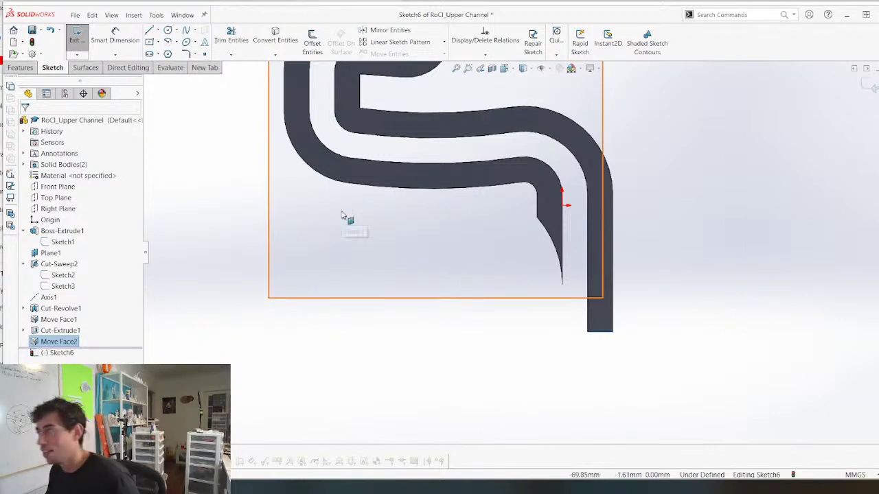
mouse_move(487, 369)
middle_mouse_down()
mouse_move(502, 348)
mouse_move(495, 357)
middle_mouse_up()
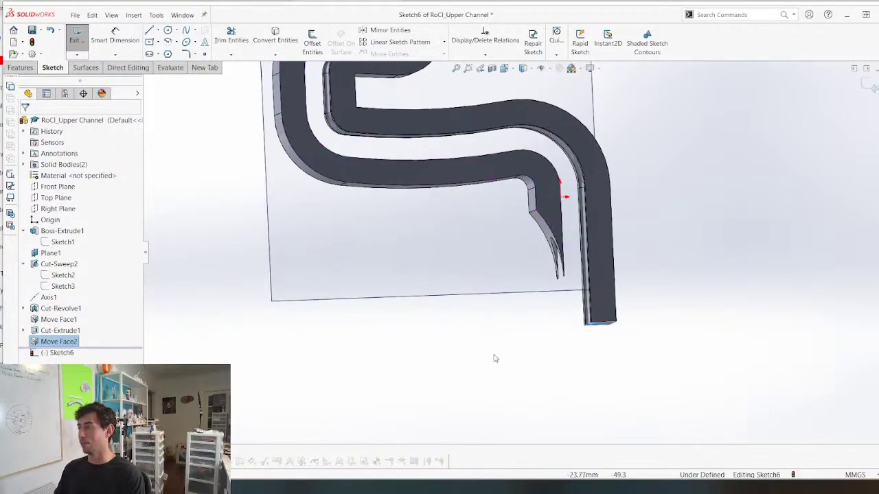
scroll(593, 287, "down", 5)
scroll(483, 427, "up", 4)
key("ctrl+8")
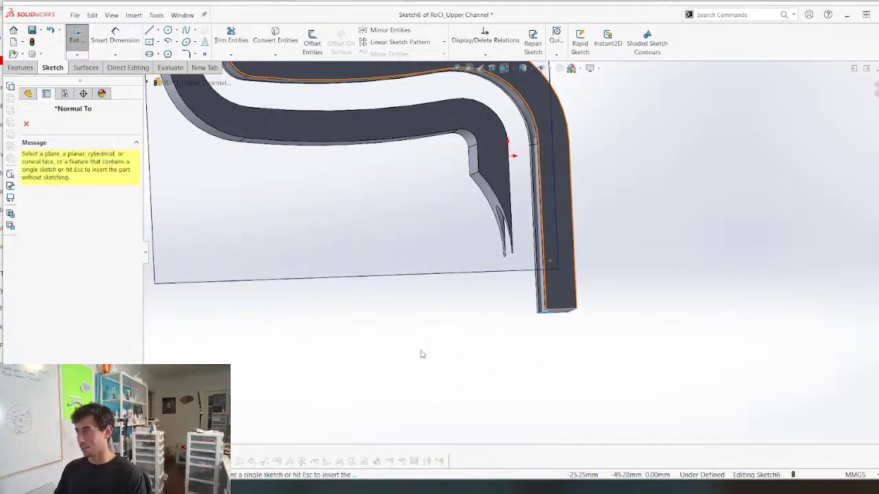
left_click(565, 304)
scroll(398, 399, "up", 6)
scroll(593, 322, "down", 4)
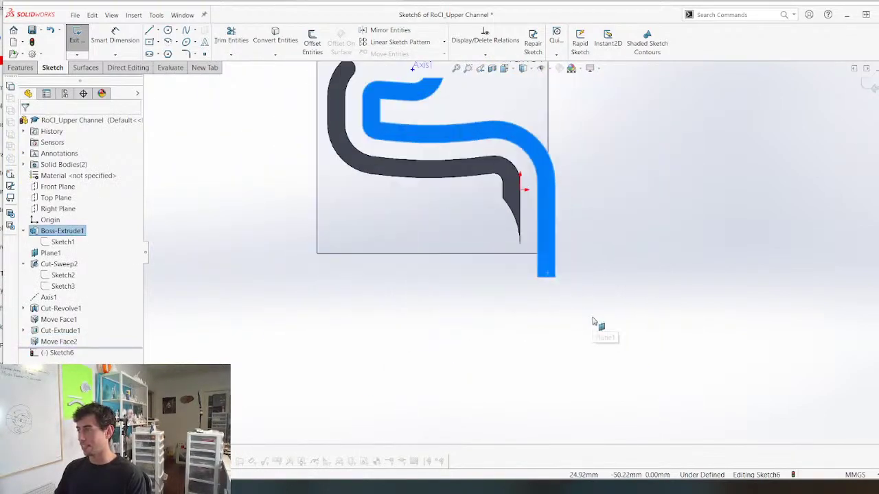
Leave the empty sketch on the channel's front face and save the part
left_click(473, 322)
key("ctrl+s")
left_click(557, 254)
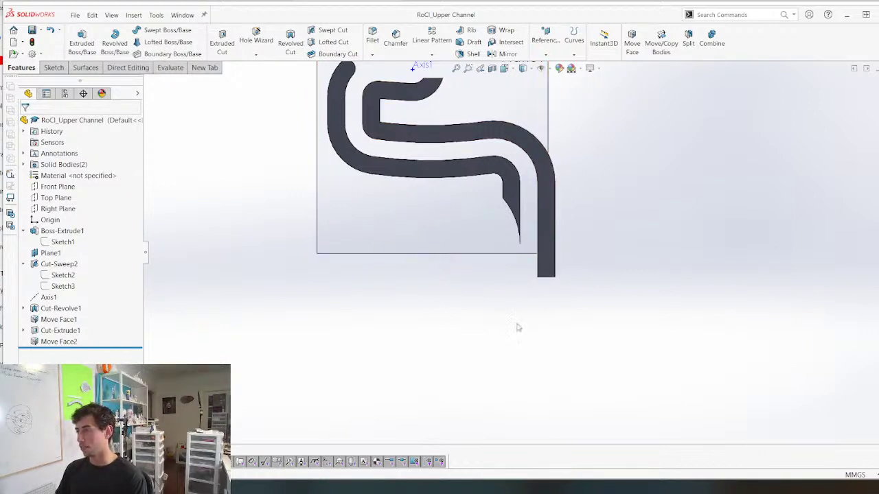
Start a sketch on Plane1 and create an intersection curve from the straight groove surface in the extended outer leg
mouse_move(532, 211)
middle_mouse_down()
mouse_move(516, 239)
mouse_move(561, 290)
mouse_move(526, 280)
mouse_move(526, 330)
mouse_move(512, 299)
mouse_move(569, 237)
mouse_move(550, 257)
middle_mouse_up()
left_click(398, 262)
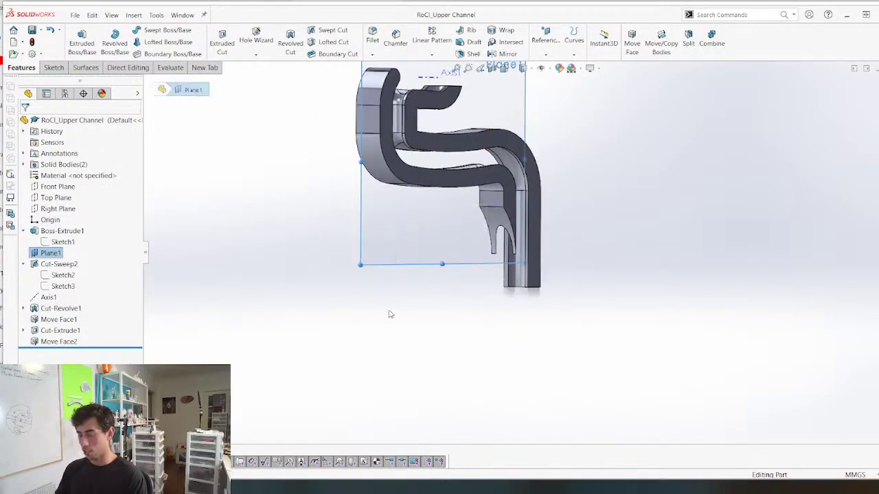
key("s")
key("ctrl+4")
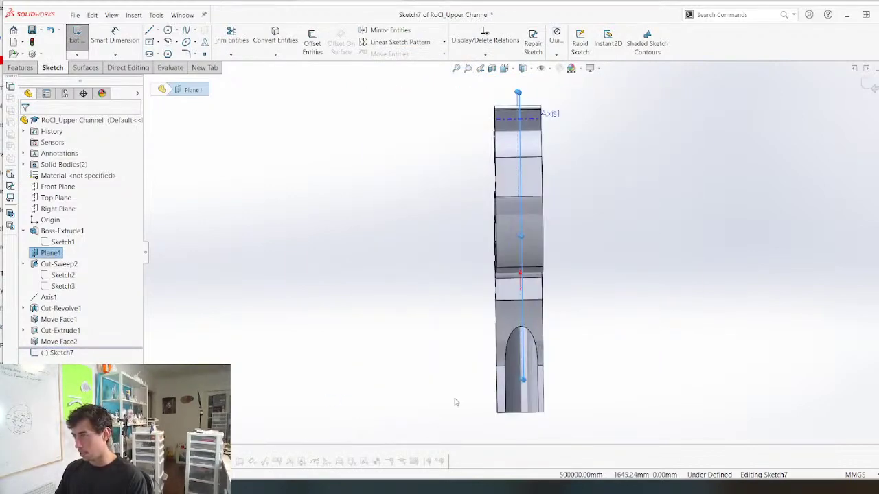
left_click(527, 399)
left_click(529, 401)
middle_click_drag(530, 401, 475, 375)
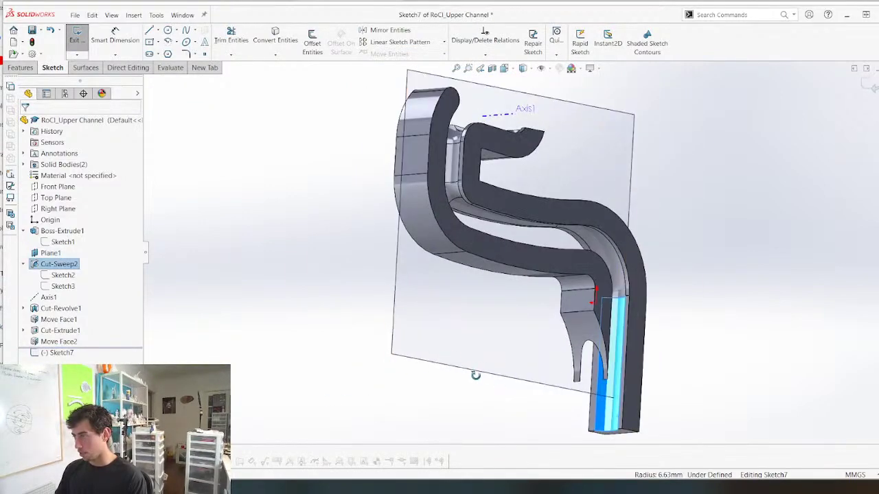
left_click(289, 56)
left_click(297, 89)
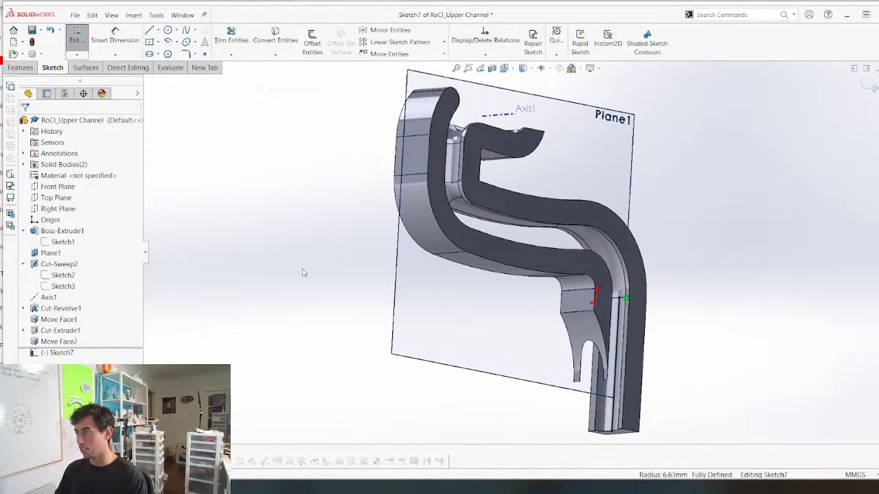
View the sketch plane head-on and turn the vertical intersection line in the outer leg into construction geometry
scroll(429, 364, "up", 4)
key("ctrl+8")
key("ctrl+8")
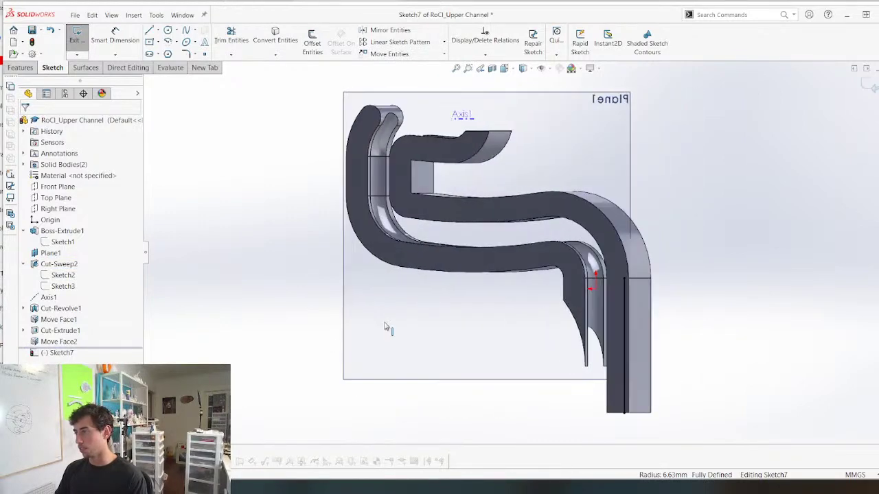
scroll(604, 379, "down", 3)
left_click(736, 375)
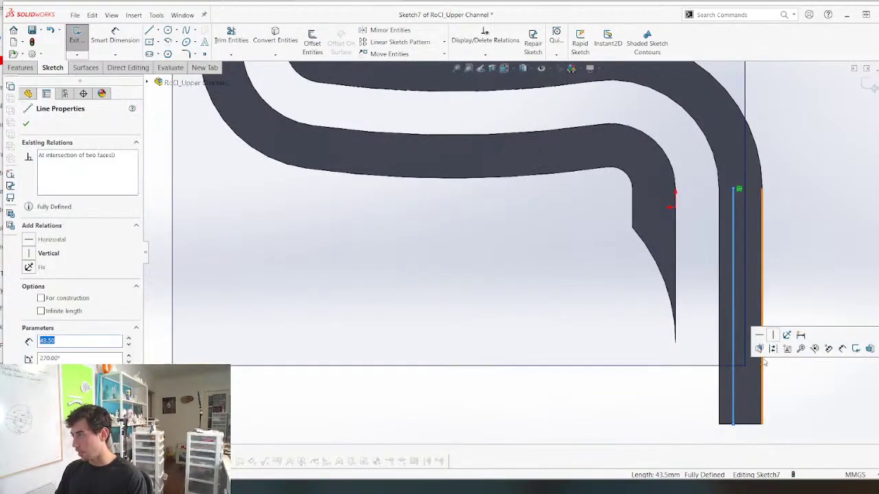
key("Escape")
key("f")
scroll(522, 376, "down", 3)
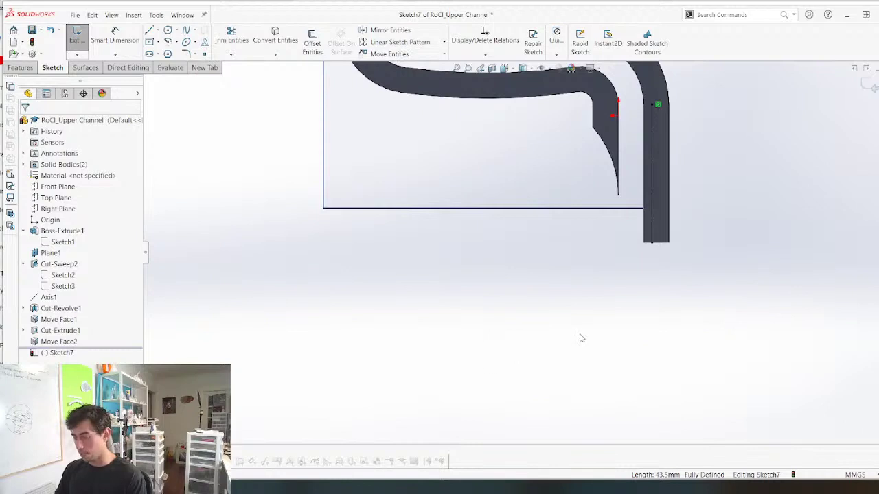
Draw a tangent arc of about 32 mm radius from the construction line's lower end, followed by a tangent line sloping slightly upward
key("a")
left_click(652, 245)
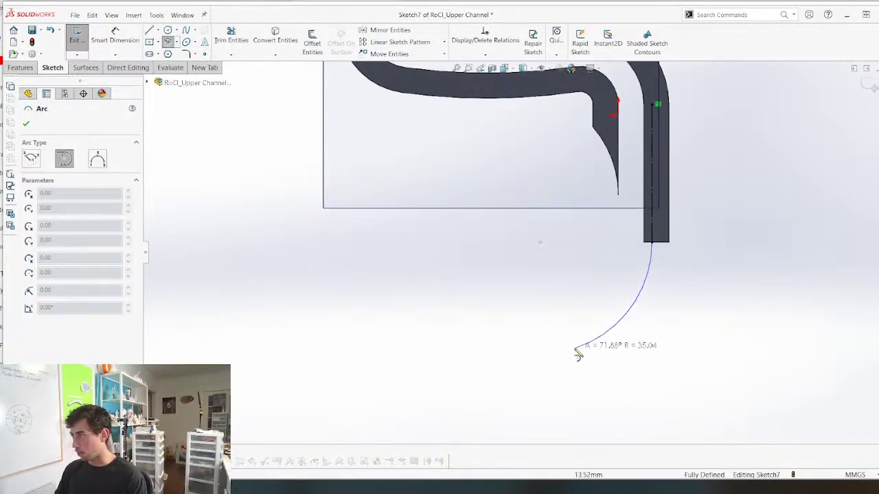
left_click(528, 346)
key("l")
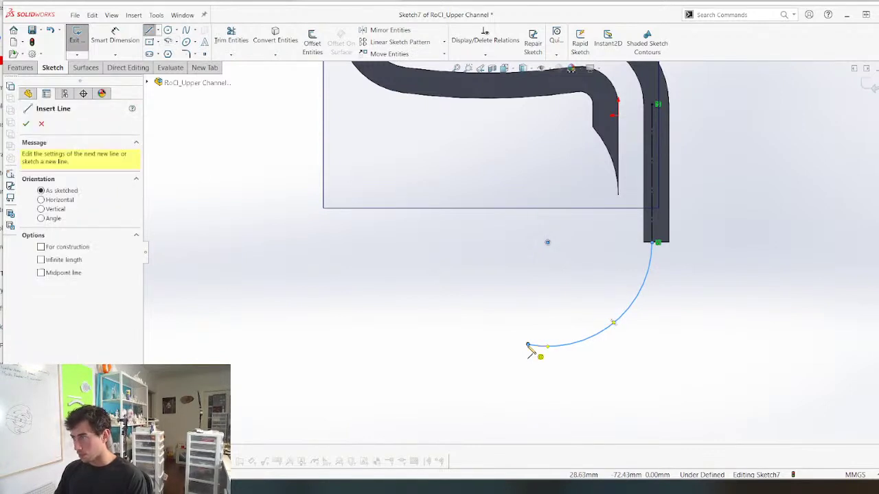
left_click(528, 346)
left_click(328, 305)
key("Escape")
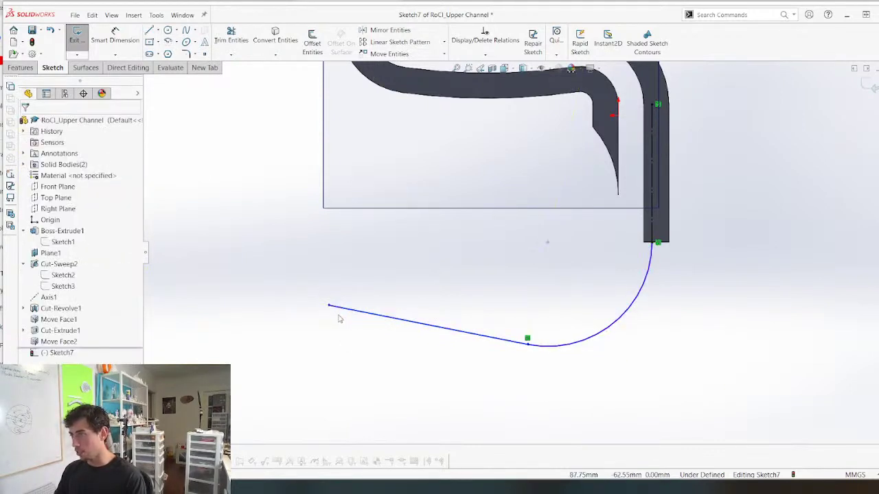
Draw a horizontal construction line about 104 mm long from the point where the arc meets the sloped line
scroll(360, 334, "up", 2)
scroll(412, 340, "down", 2)
key("l")
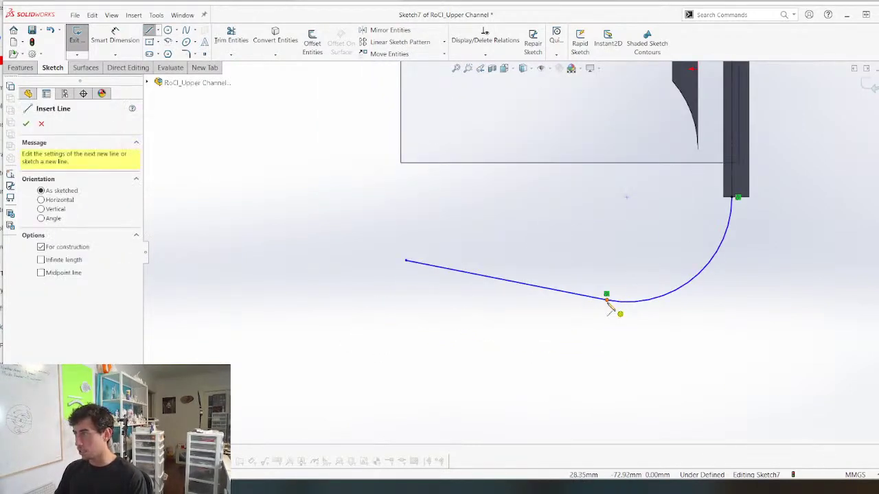
left_click(607, 297)
left_click(274, 300)
key("Escape")
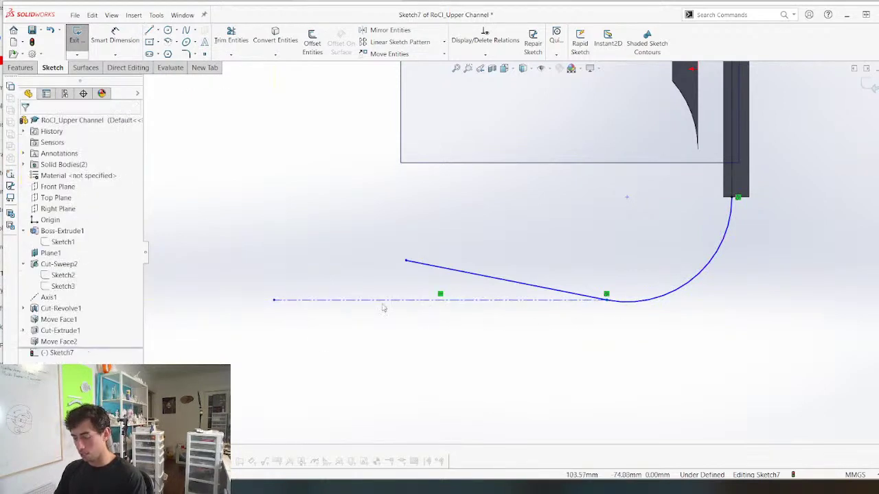
Try a 5 mm distance dimension between the sloped line and the horizontal construction line, test it by moving their endpoints, and delete it
key("d")
left_click(447, 275)
left_click(439, 300)
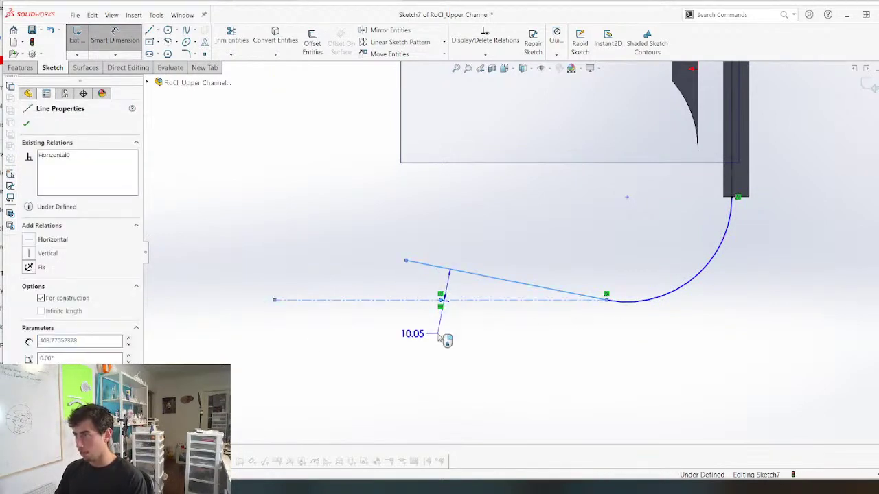
left_click(439, 337)
type("5mm")
key("Return")
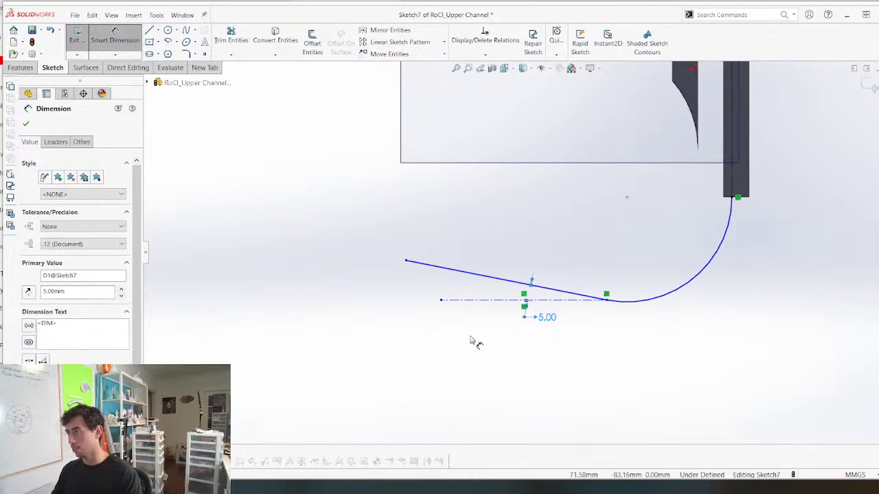
key("Escape")
key("Escape")
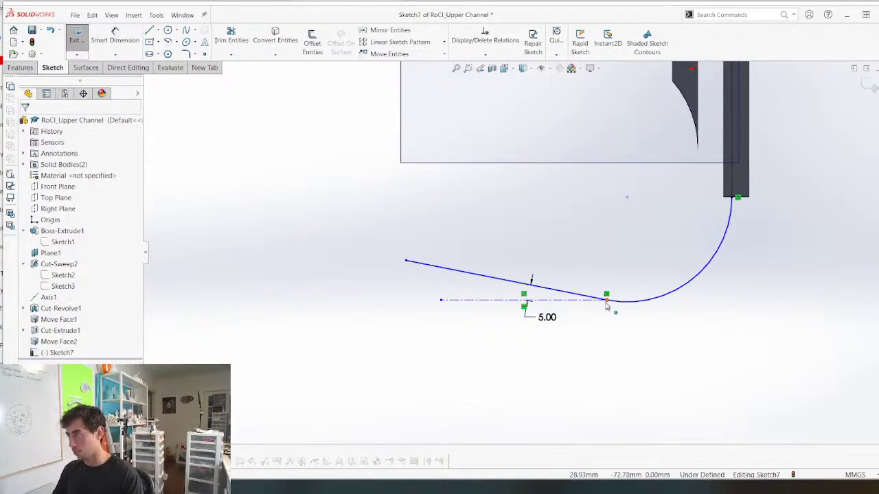
mouse_move(607, 297)
left_mouse_down()
mouse_move(643, 320)
mouse_move(608, 305)
left_mouse_up()
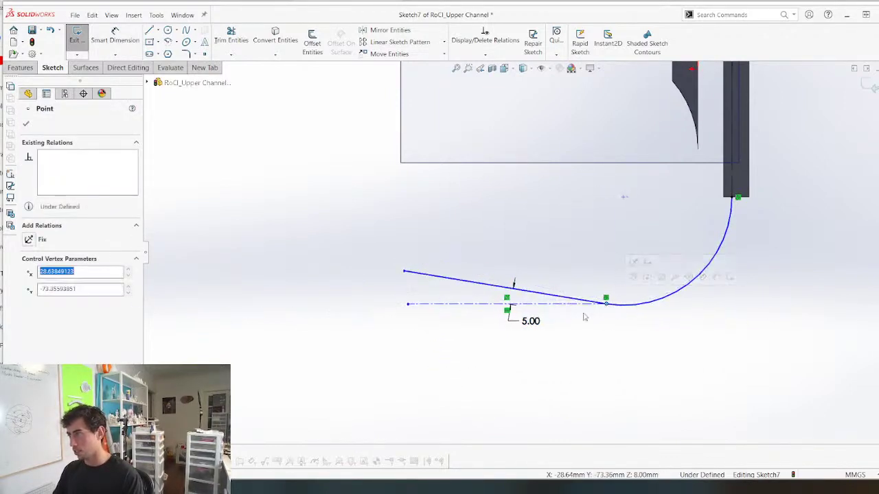
mouse_move(409, 304)
left_mouse_down()
mouse_move(396, 278)
mouse_move(396, 298)
left_mouse_up()
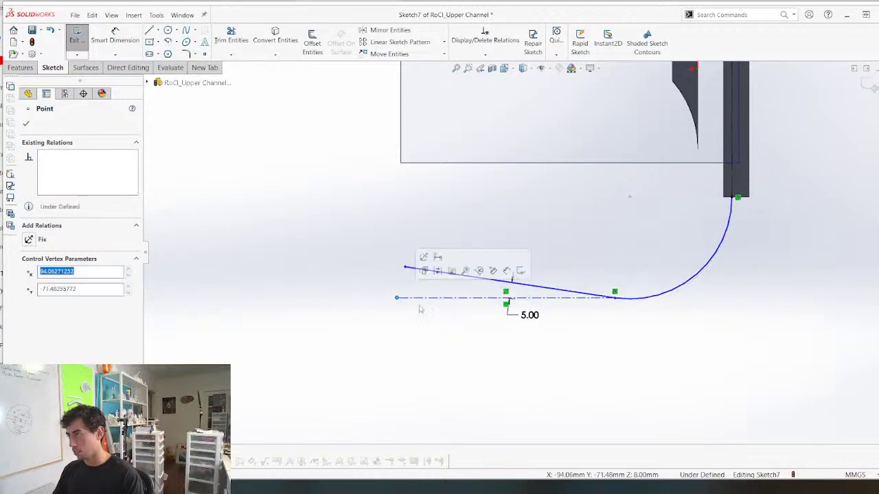
double_click(528, 319)
key("Delete")
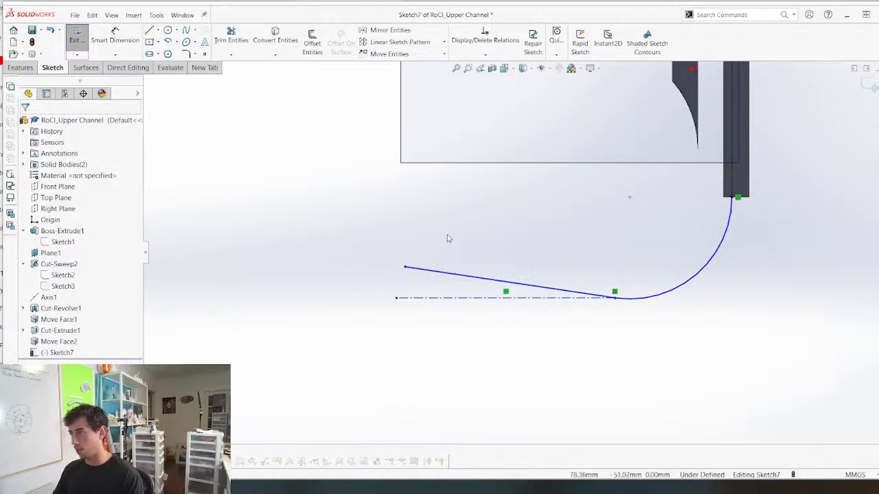
Set the angle between the sloped line and the horizontal construction line to 5 degrees
key("d")
left_click(452, 294)
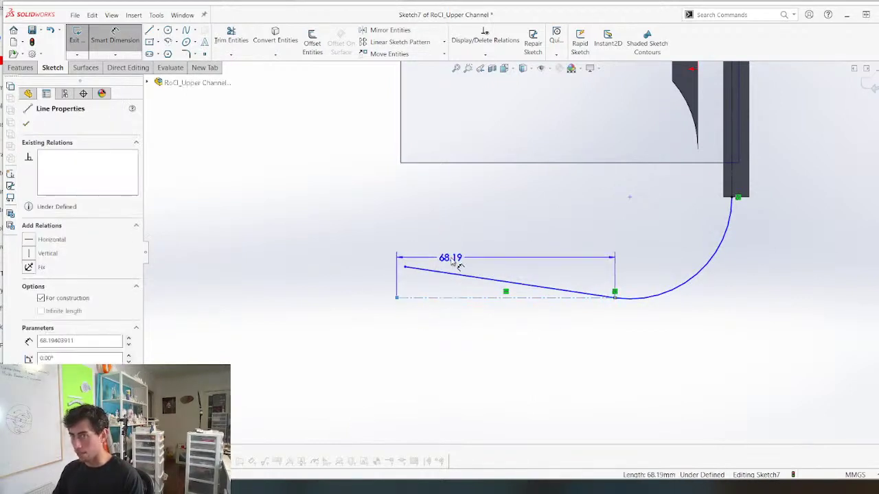
left_click(458, 274)
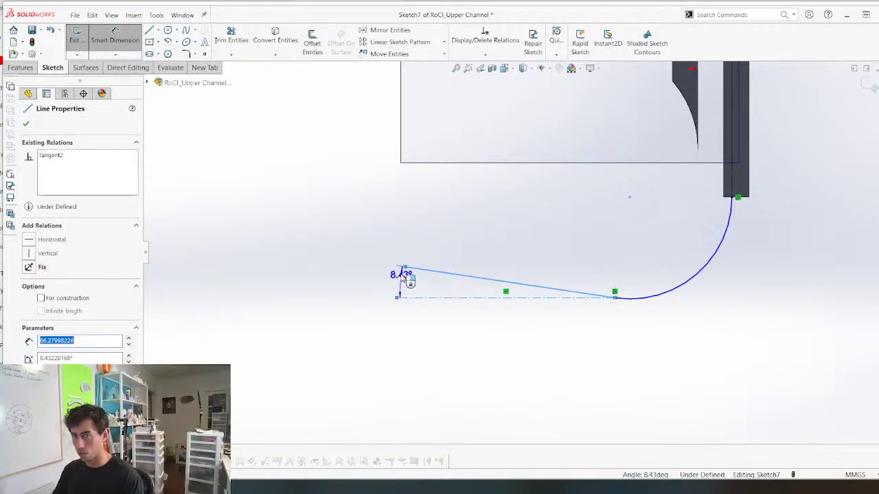
left_click(385, 283)
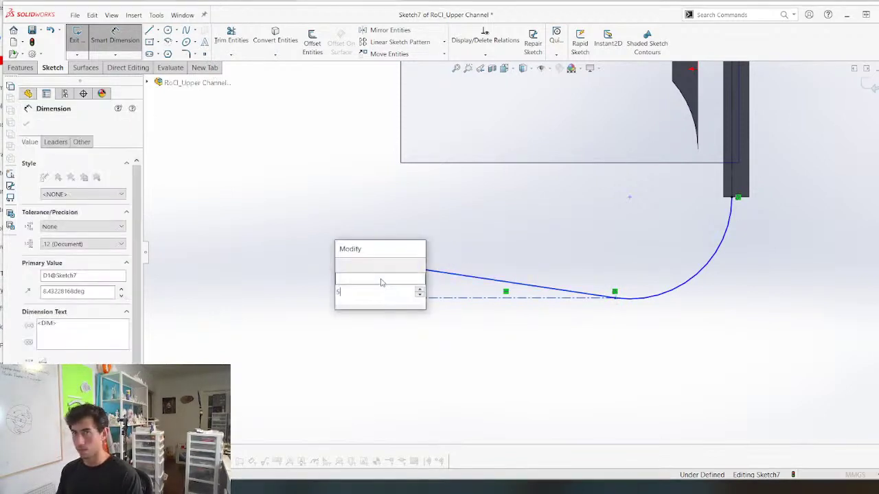
type("5")
key("Return")
key("Escape")
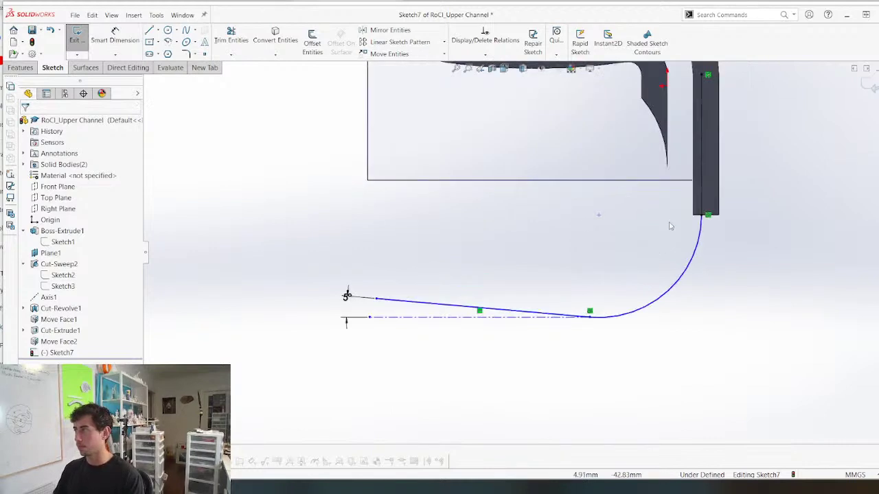
Dimension the radius of the tangent arc below the outer leg, accepting its current value
key("d")
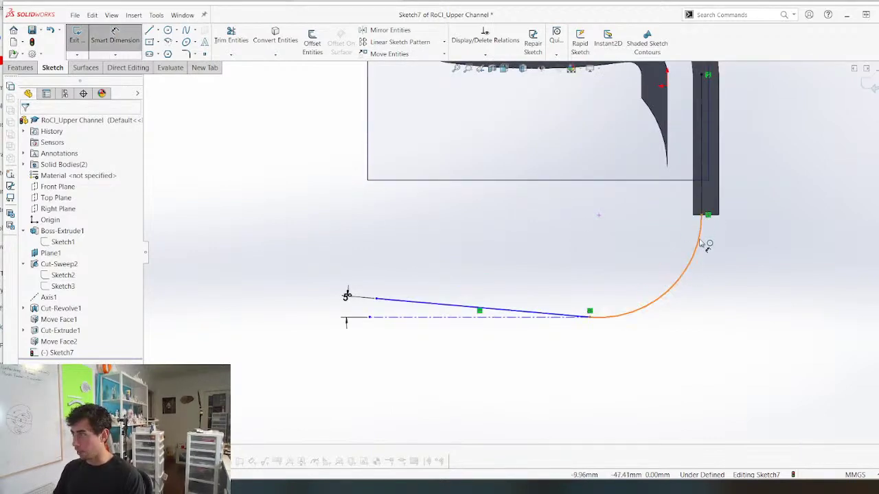
left_click(696, 242)
left_click(745, 362)
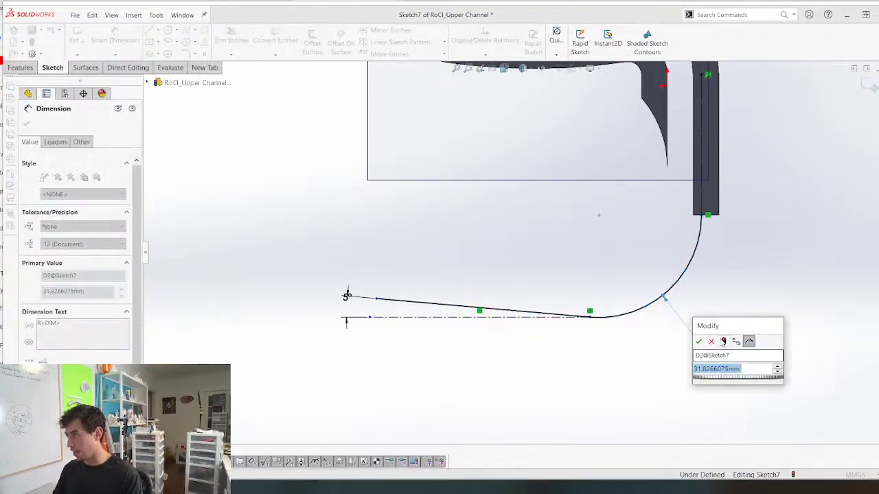
key("Return")
key("Escape")
left_click(741, 358)
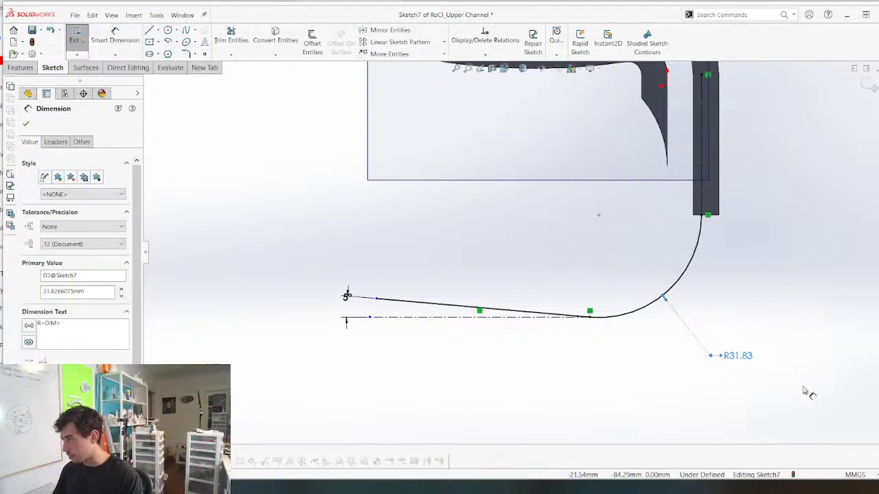
Display the lower arc's radius dimension as a diameter and set it to 70 mm
right_click(739, 356)
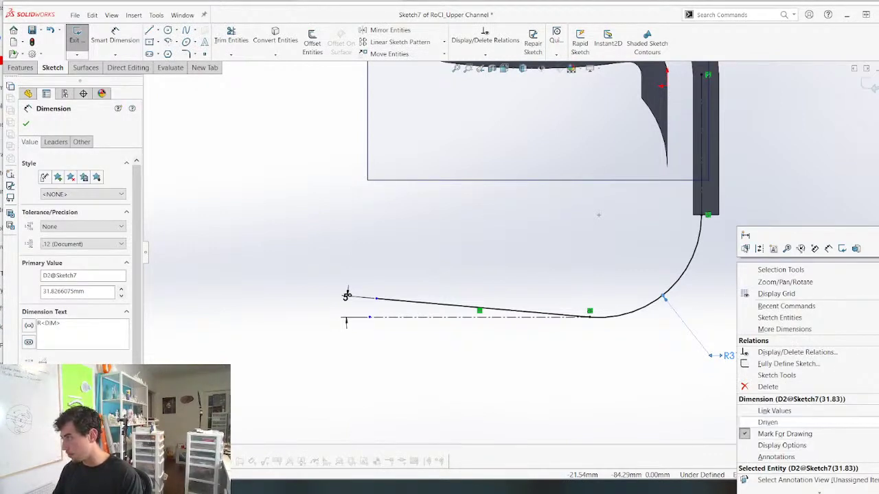
left_click(782, 446)
double_click(751, 359)
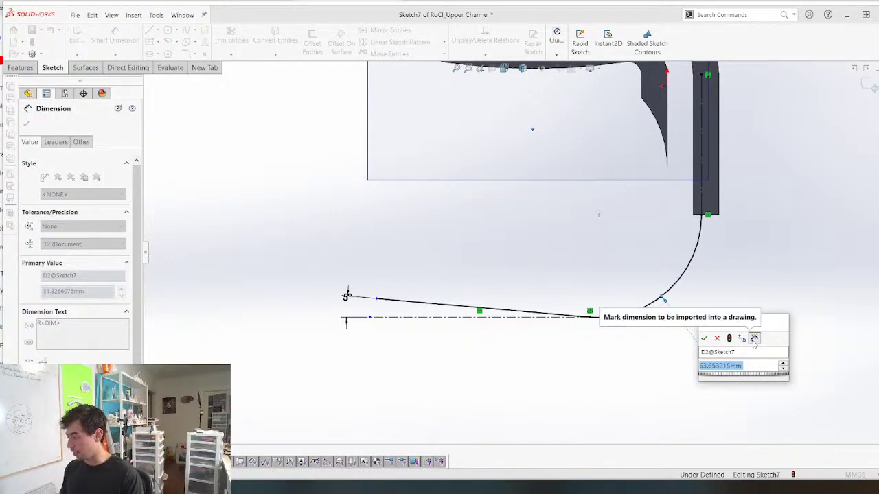
type("70")
key("Return")
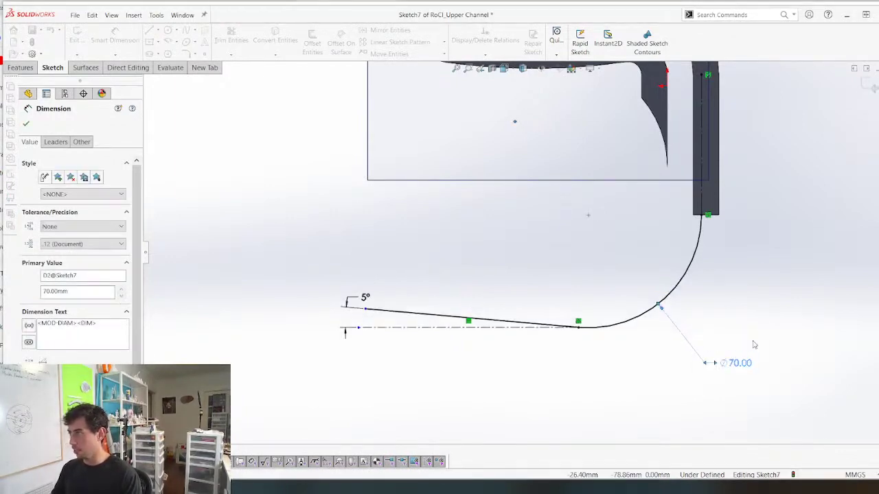
Dimension the horizontal distance between the sloped line's endpoints as 65 mm and exit the sketch
scroll(508, 311, "up", 2)
scroll(481, 268, "up", 1)
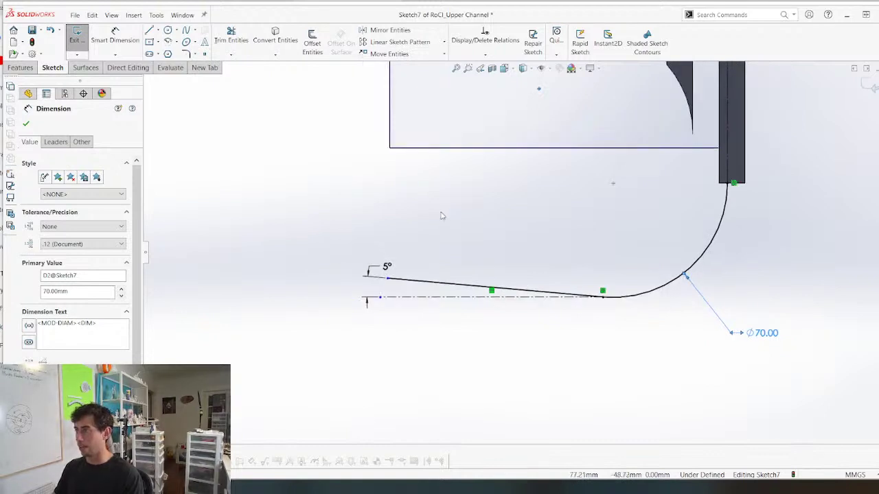
key("Escape")
key("d")
left_click(388, 278)
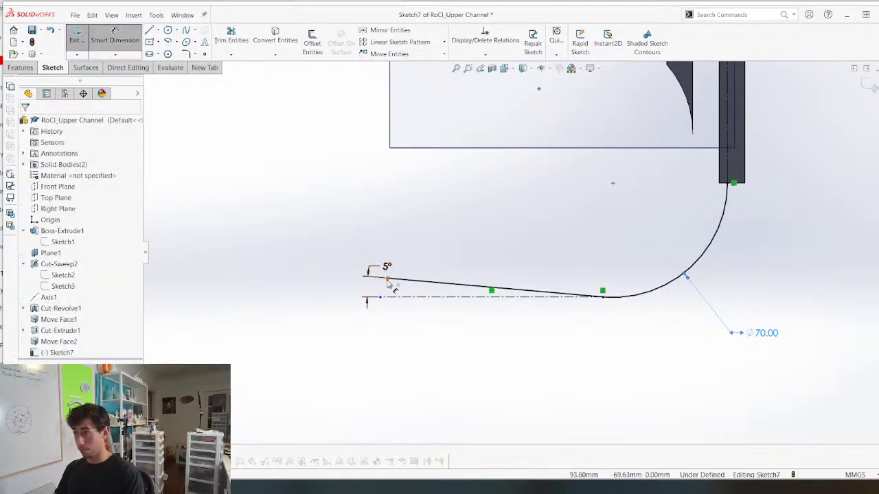
left_click(602, 297)
left_click(541, 410)
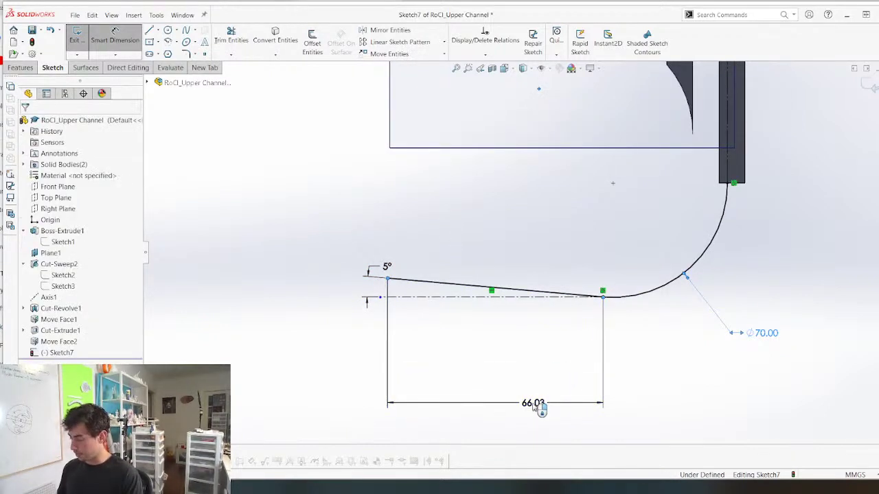
type("65")
key("Return")
key("Escape")
scroll(537, 323, "up", 2)
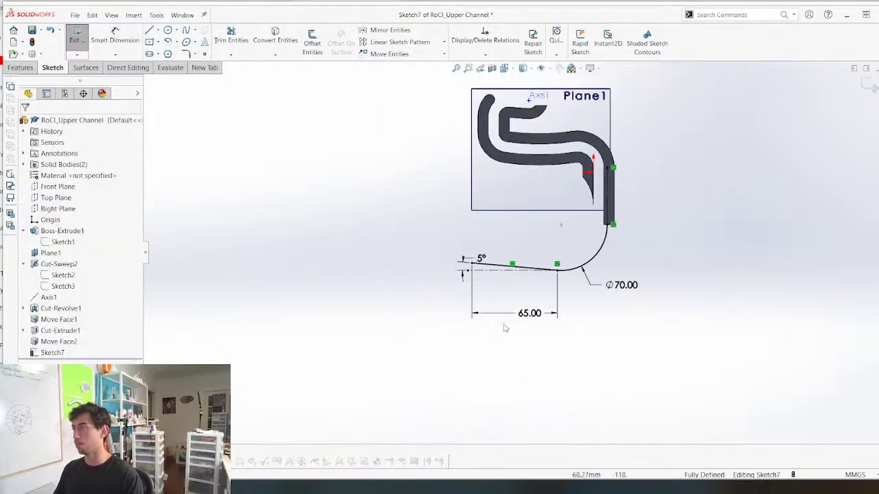
left_click(870, 84)
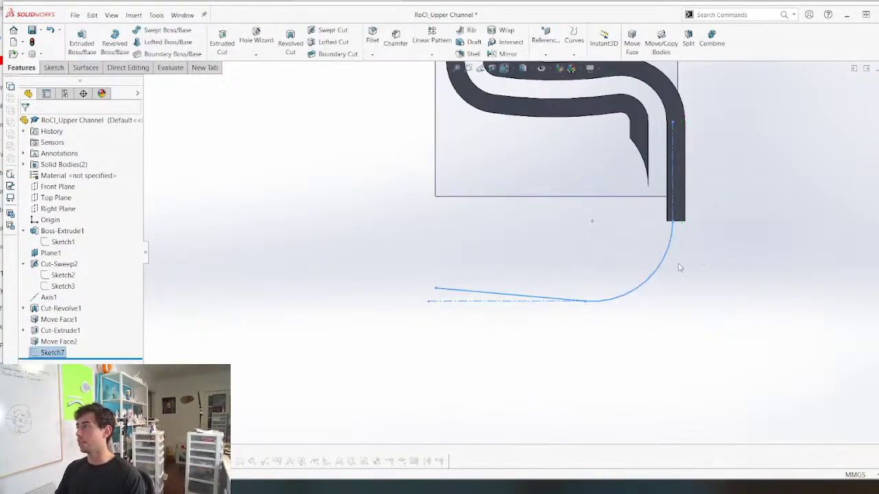
Sweep the lower end face of the channel's outer leg along the arc and sloped line path of Sketch7
middle_click_drag(681, 267, 736, 138)
left_click(679, 220)
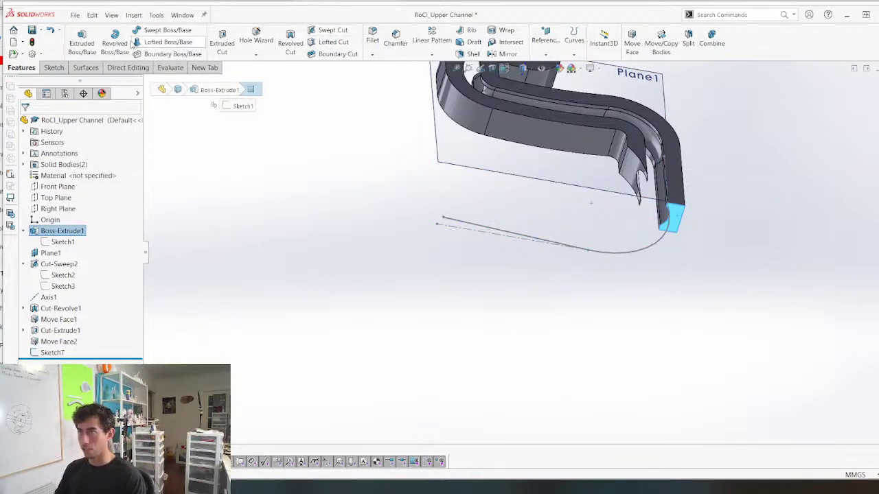
left_click(165, 32)
scroll(601, 174, "down", 3)
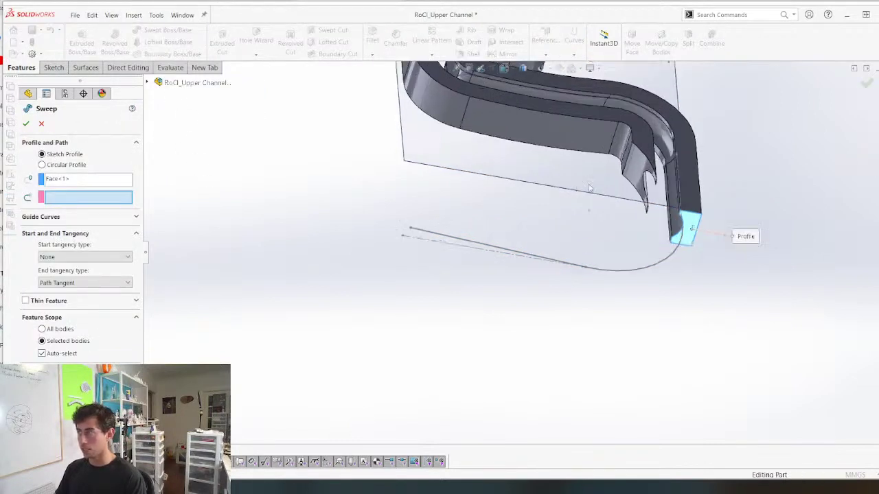
left_click(724, 320)
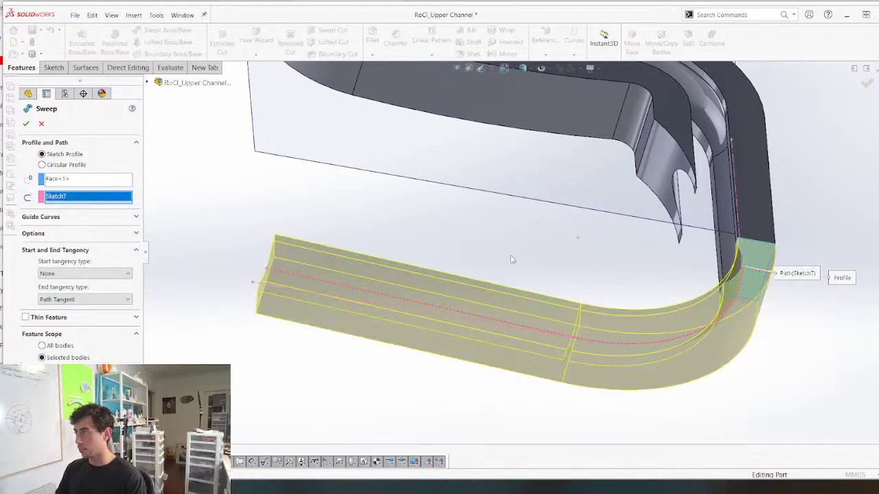
scroll(481, 316, "up", 4)
scroll(568, 341, "down", 2)
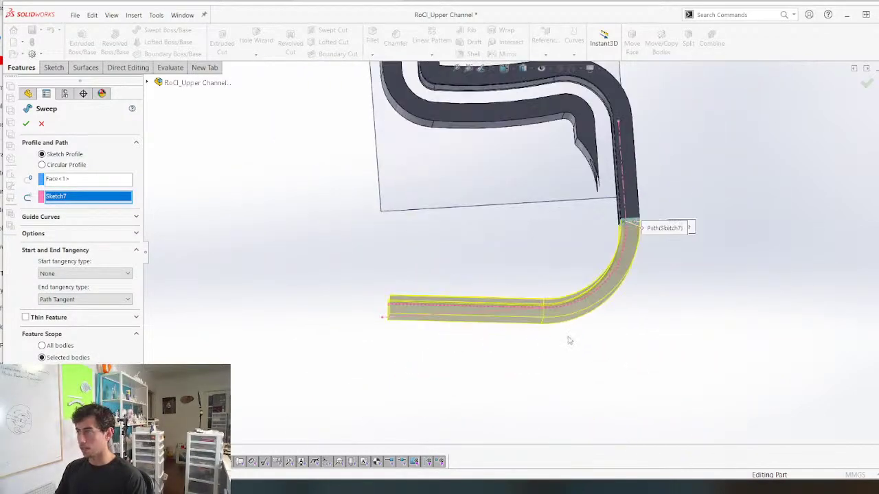
key("Return")
middle_click_drag(471, 324, 396, 354)
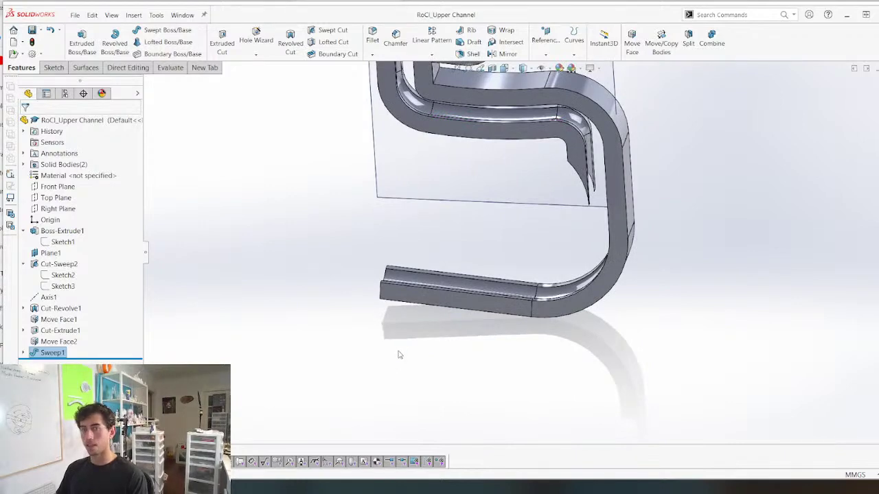
Switch to RoCI_Assembly and delete the marble pump ring's concentric mate with the upper channel
key("ctrl+Tab")
key("Return")
scroll(412, 330, "up", 2)
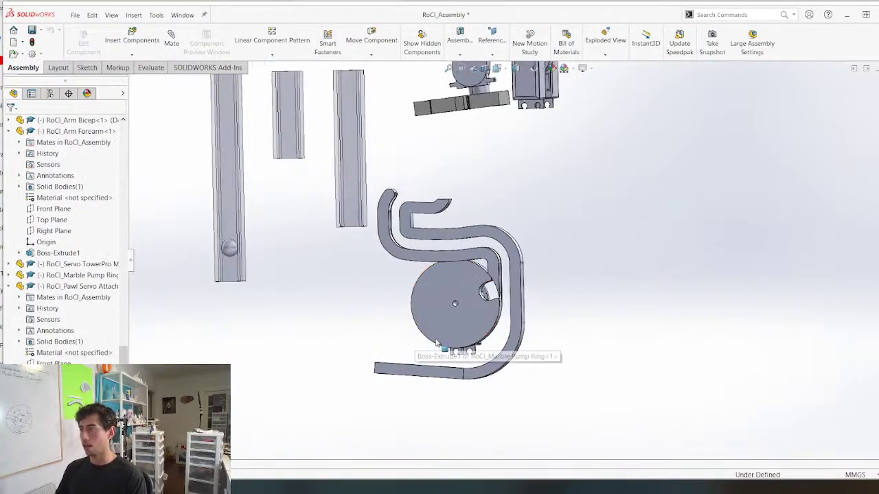
scroll(437, 342, "down", 3)
left_click(506, 274)
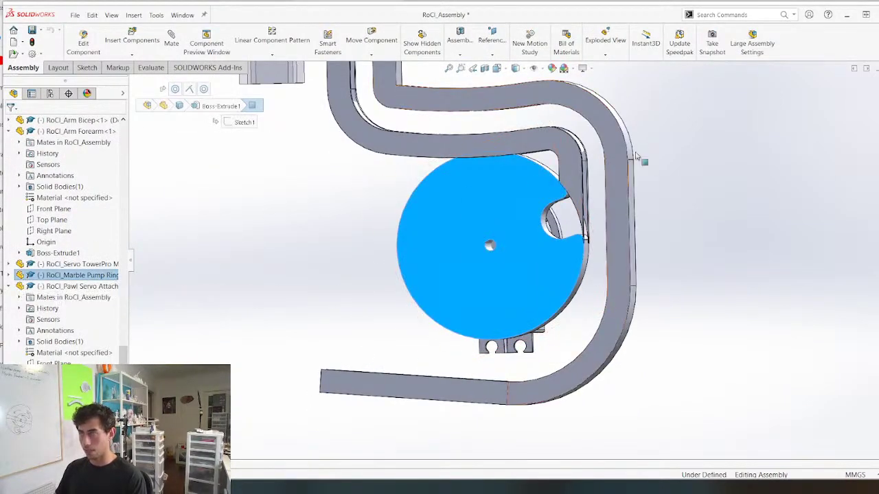
middle_click_drag(575, 169, 595, 191)
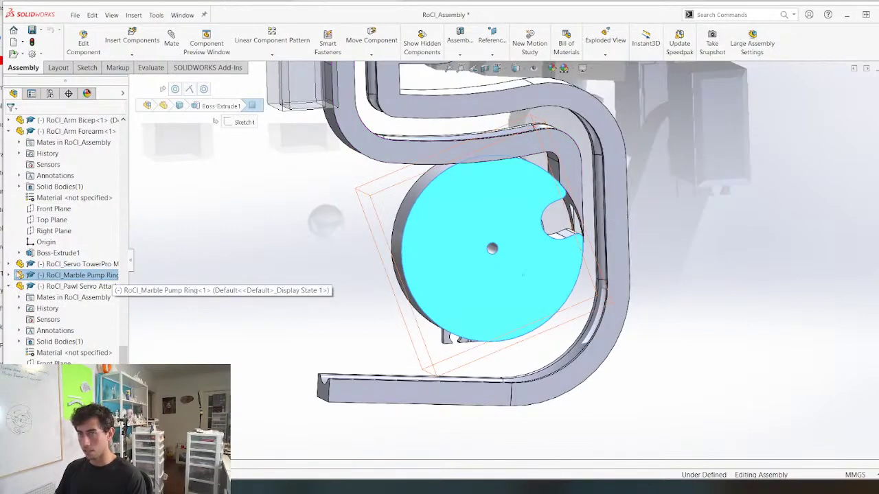
left_click(9, 275)
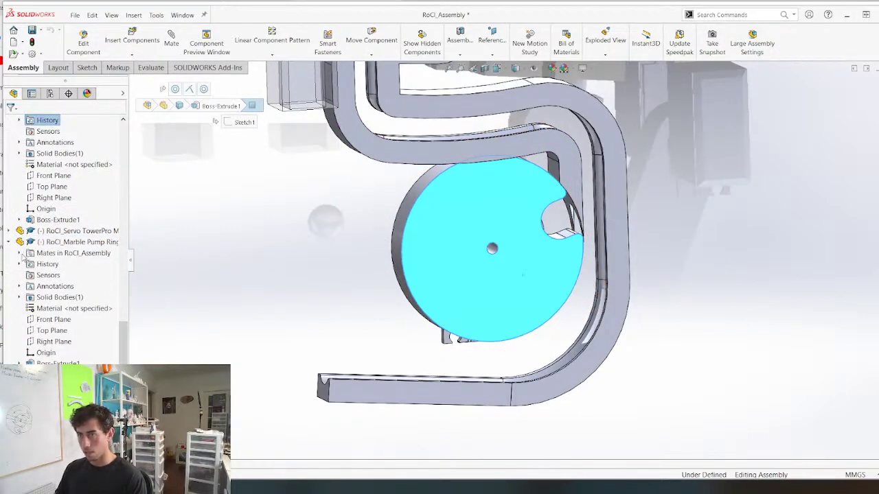
left_click(19, 253)
left_click(76, 285)
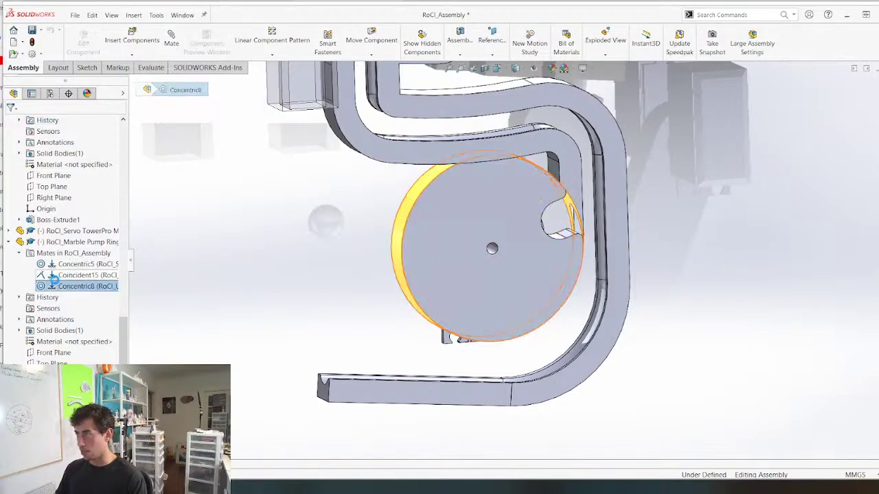
key("Delete")
key("Return")
Mate the marble pump ring's outer cylindrical face concentric with the curved inner face of the swept channel section
middle_click_drag(531, 278, 474, 364)
left_click(436, 265)
scroll(491, 337, "down", 4)
left_click(485, 331, "ctrl")
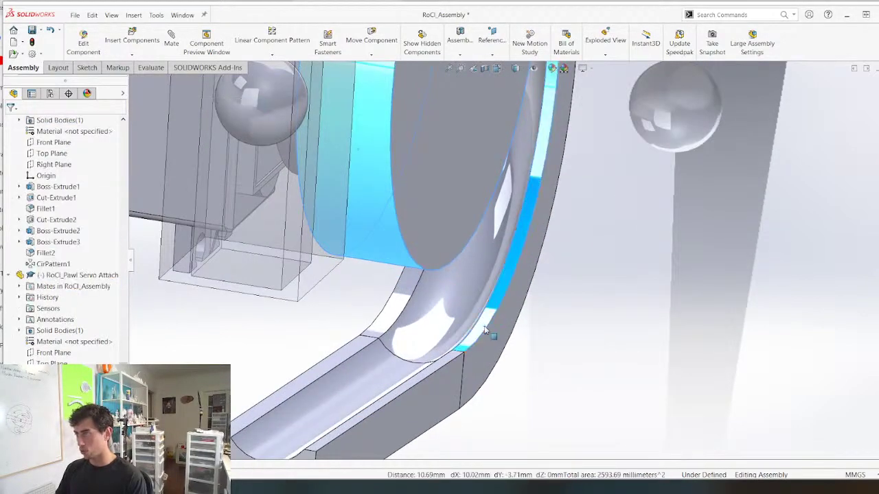
key("m")
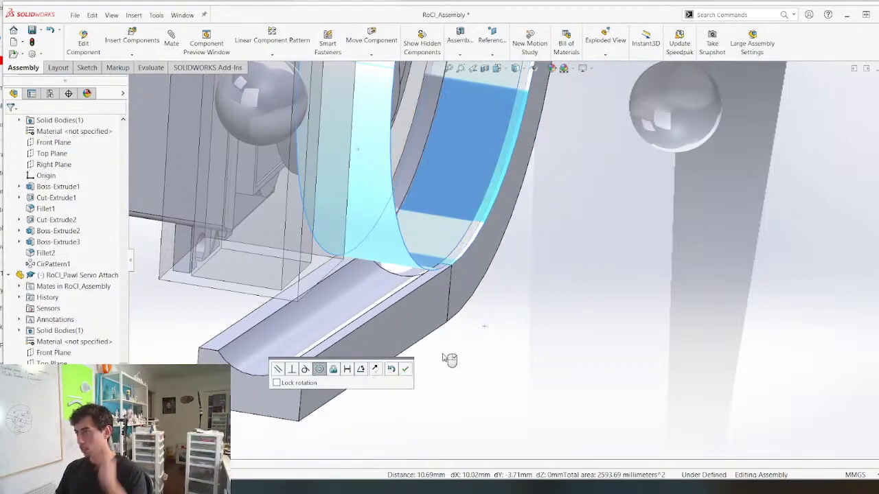
right_click(425, 349)
scroll(463, 320, "up", 4)
middle_click_drag(463, 320, 387, 321)
scroll(504, 203, "down", 2)
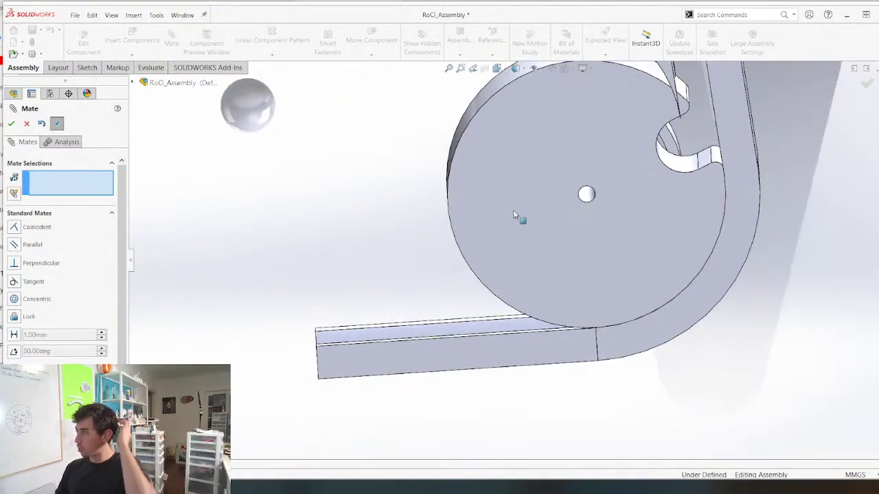
left_click(14, 125)
Set the diameter of the swept channel's arc to 75 mm from within the assembly
middle_click_drag(644, 317, 620, 355)
left_click(624, 345)
double_click(636, 359)
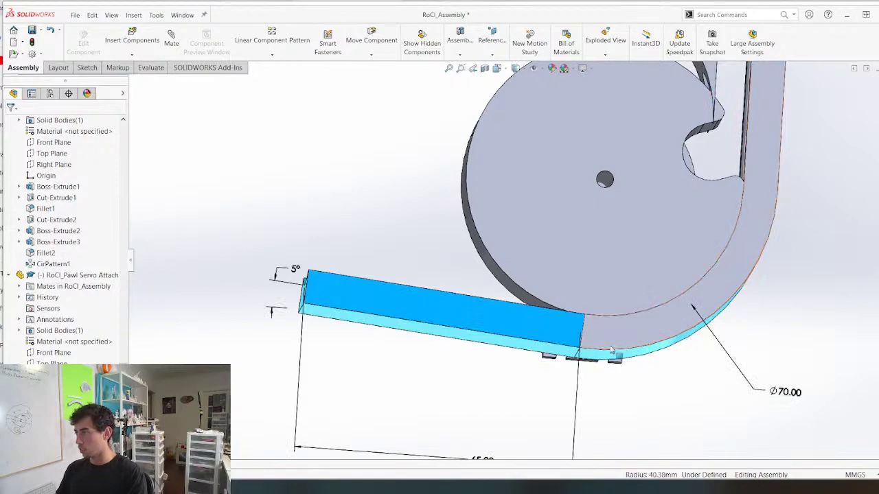
scroll(610, 346, "up", 5)
middle_click_drag(567, 305, 600, 328)
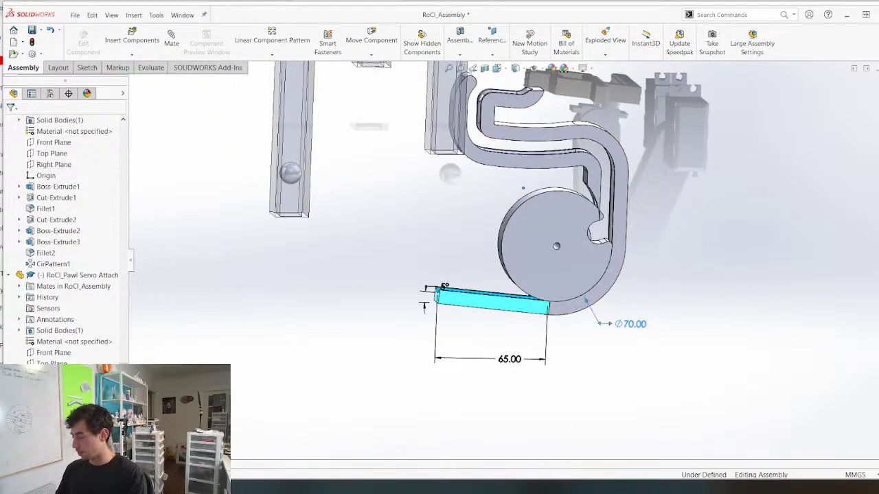
double_click(630, 324)
type("75")
key("Return")
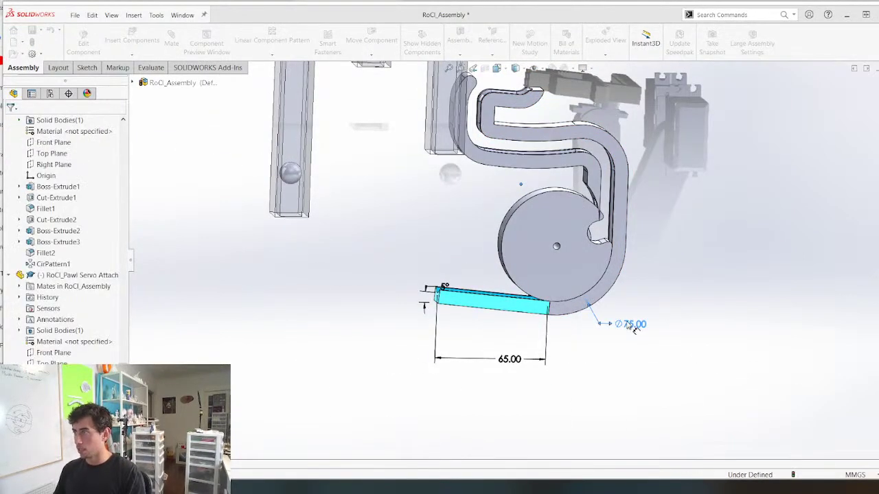
Test the movement of the marble pump ring, and fix its servo in place
scroll(690, 342, "up", 4)
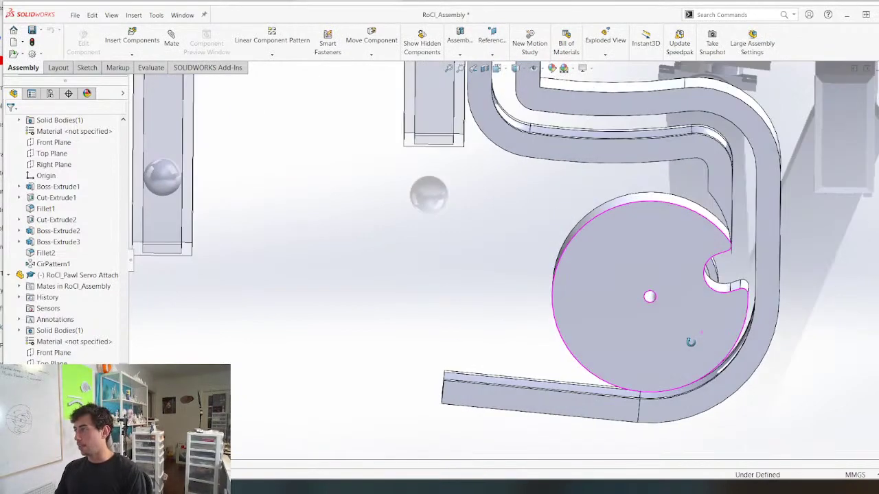
middle_click_drag(691, 342, 688, 330)
left_click_drag(731, 326, 712, 353)
scroll(676, 331, "down", 4)
middle_click_drag(643, 311, 525, 303)
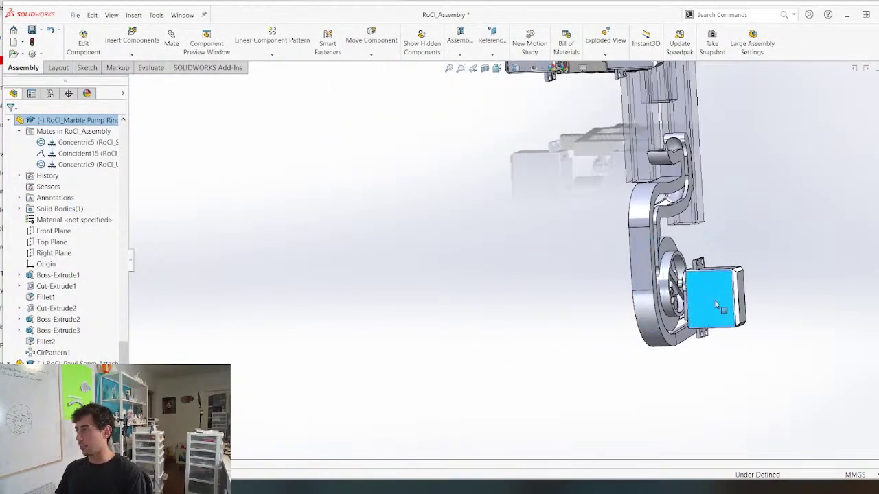
right_click(715, 302)
left_click(744, 304)
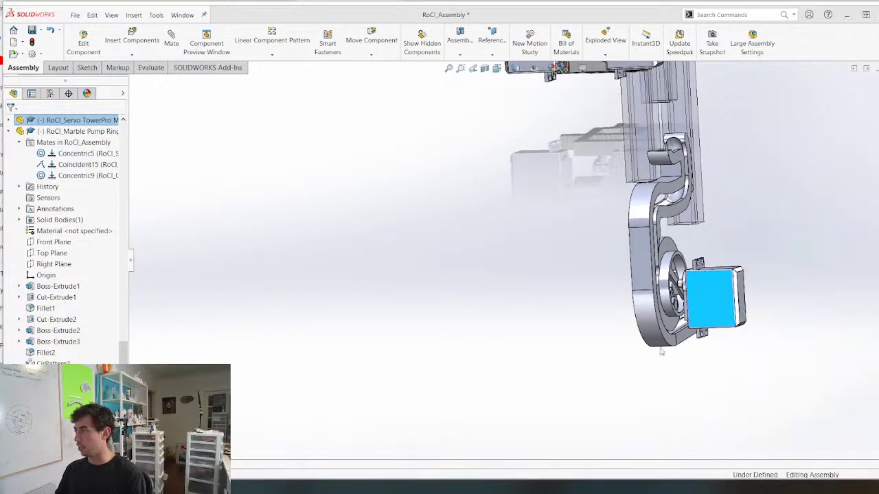
Rotate the marble pump ring so its notch faces down toward the sloped channel section
middle_click_drag(523, 382, 611, 327)
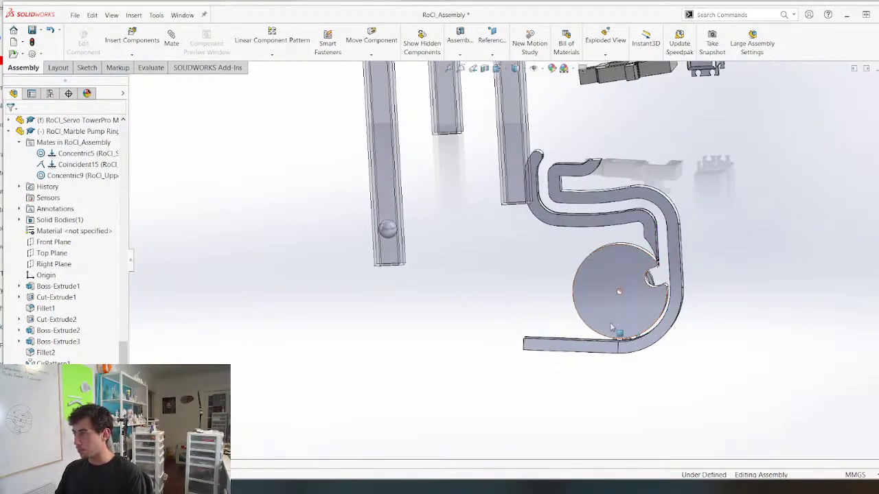
left_click(611, 327)
scroll(568, 199, "up", 6)
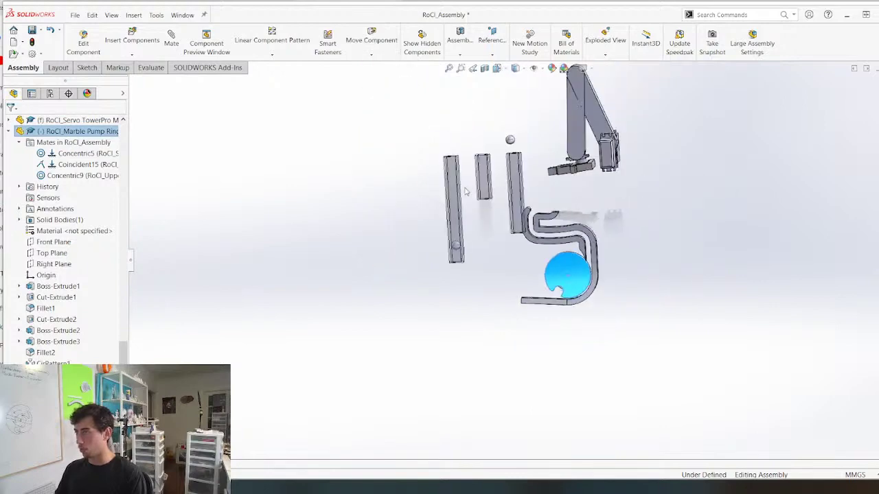
Move the loose ball bearing from the number stacks to just above the open end of the sloped channel
scroll(499, 173, "down", 6)
left_click_drag(499, 175, 502, 410)
scroll(499, 402, "up", 4)
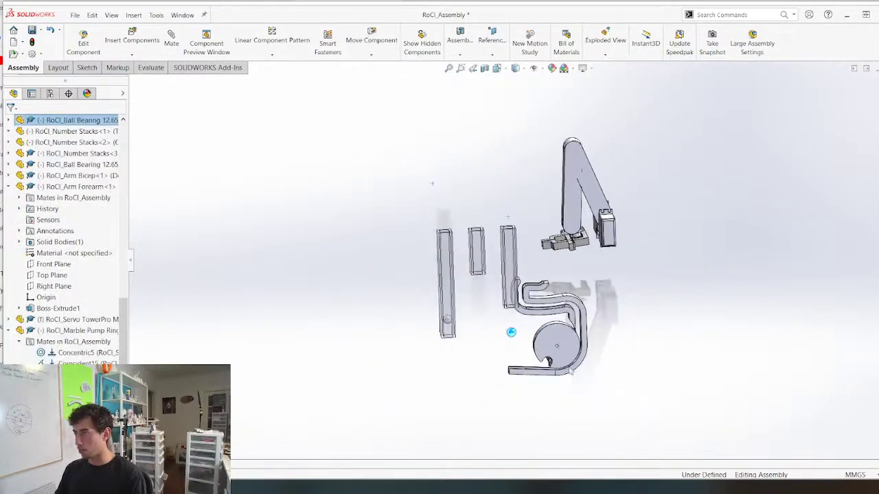
scroll(527, 366, "down", 8)
middle_click_drag(486, 343, 492, 328)
left_click_drag(642, 252, 471, 306)
Mate the loose ball bearing's Front Plane coincident with the upper channel's Front Plane
left_click(10, 120)
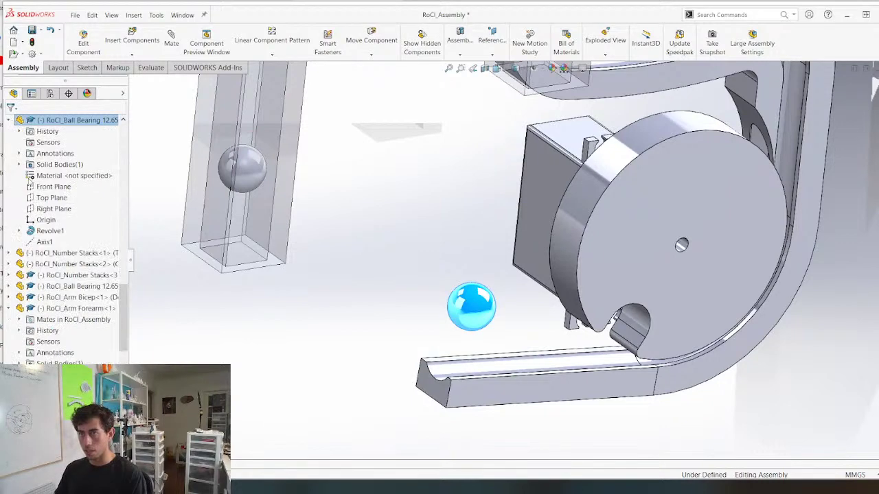
left_click(39, 190)
scroll(42, 264, "down", 7)
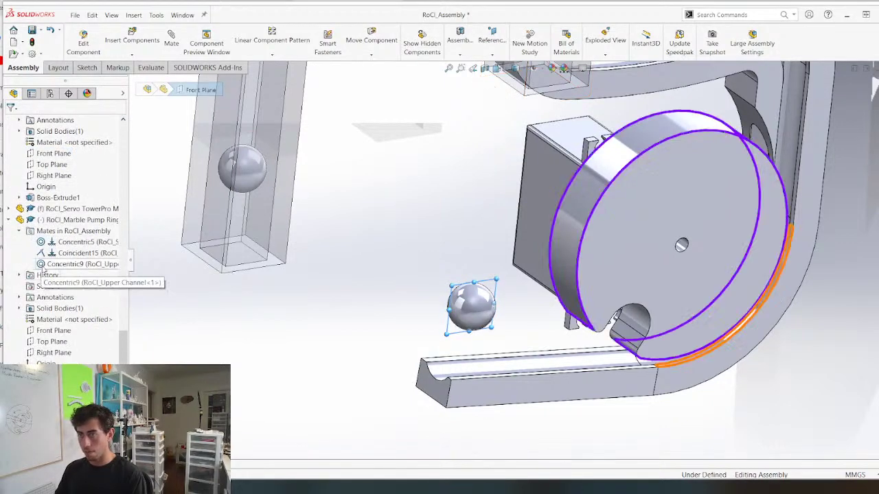
scroll(57, 229, "down", 6)
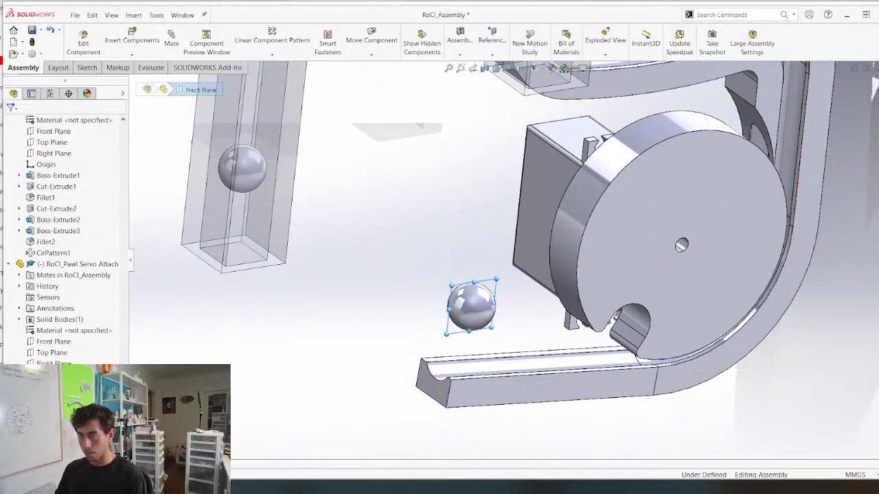
scroll(55, 309, "down", 6)
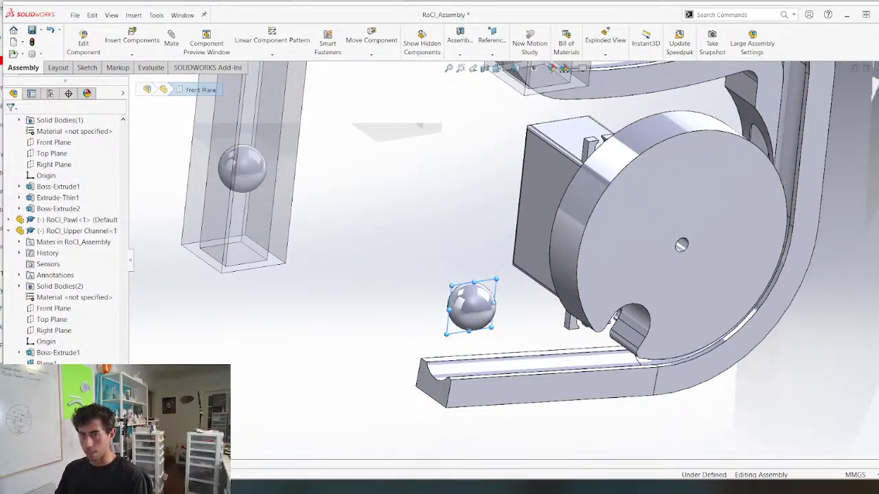
left_click(56, 319)
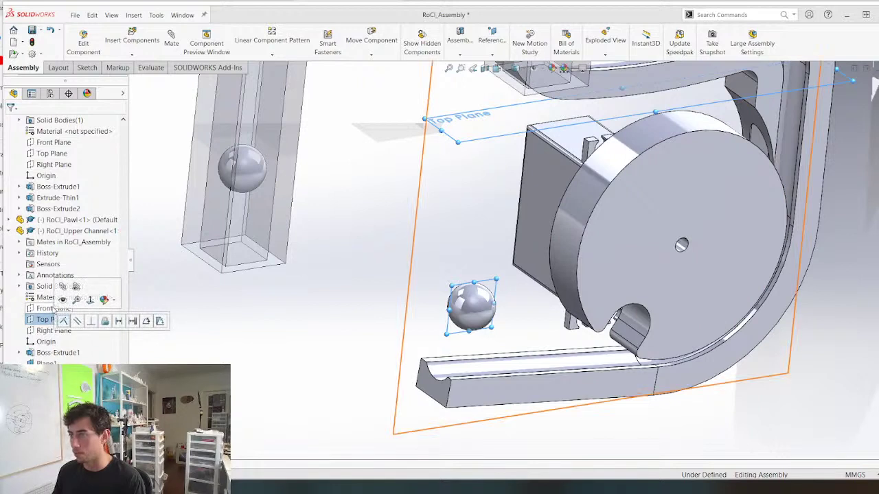
left_click(45, 309)
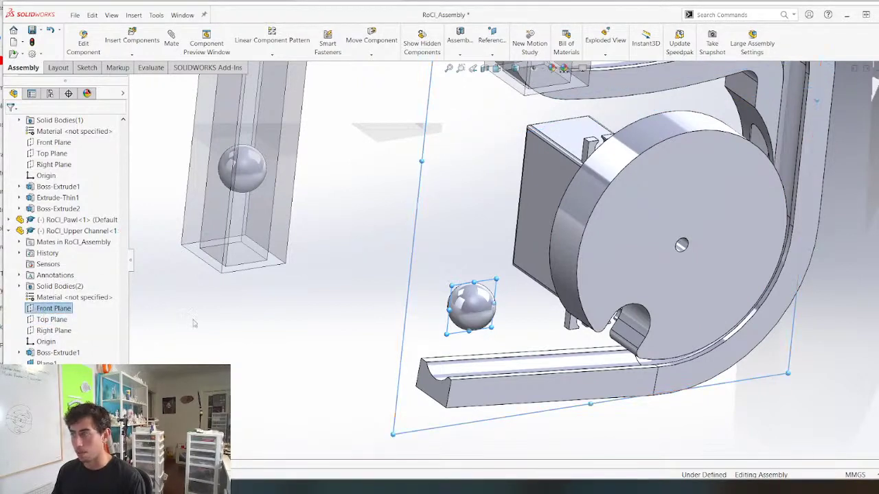
key("m")
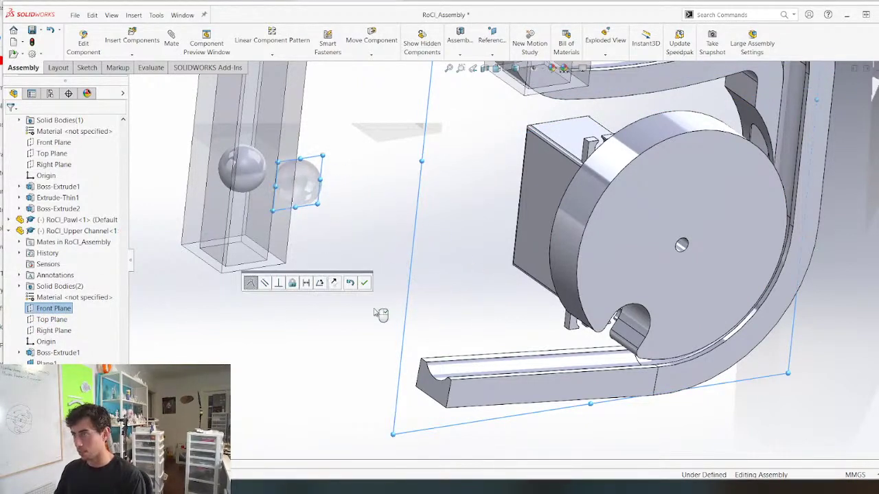
right_click(325, 237)
Move the ball bearing toward the sloped channel's open end and shift the channel back around the marble pump ring
left_click_drag(309, 193, 469, 327)
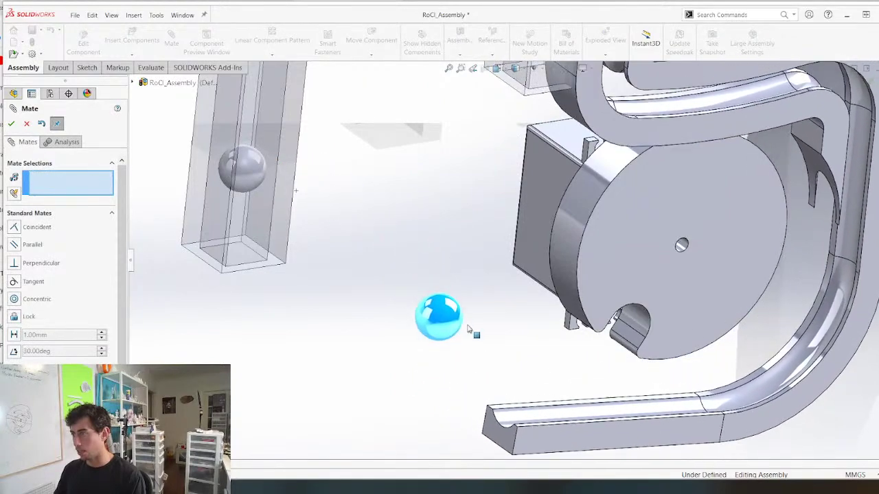
scroll(518, 259, "up", 4)
middle_click_drag(520, 258, 567, 191)
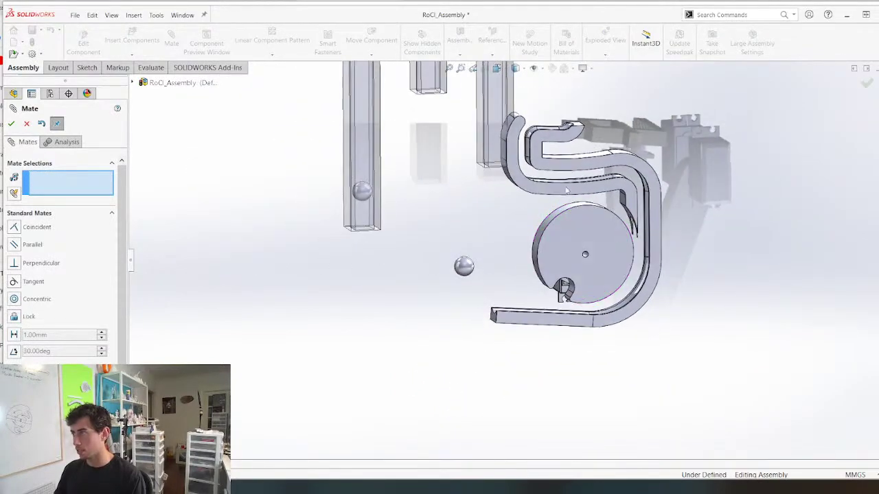
scroll(627, 245, "down", 3)
left_click(624, 245)
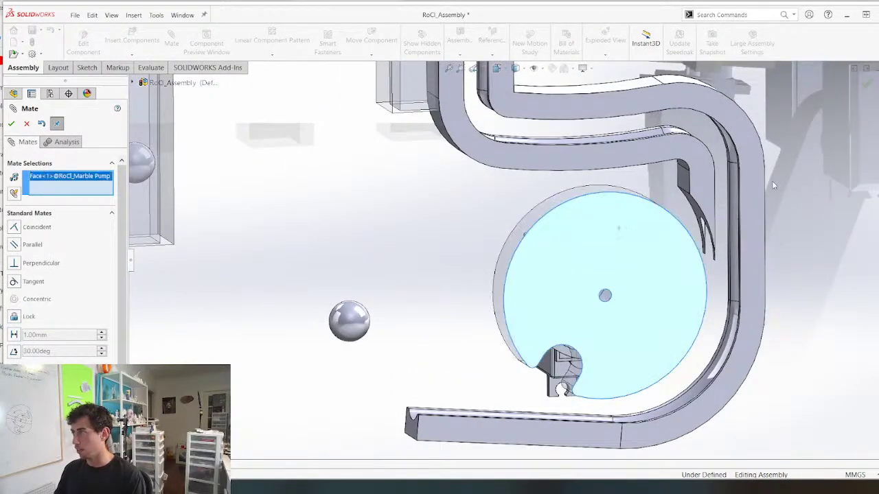
left_click(748, 218)
left_click(306, 414)
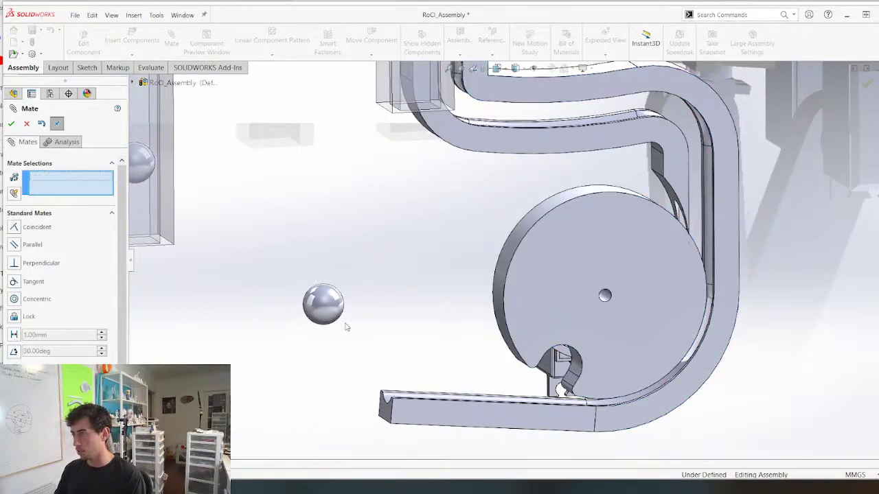
Add a tangent mate between the ball bearing's surface and the groove face of the channel's straight sloped section
scroll(334, 317, "down", 3)
left_click(360, 307)
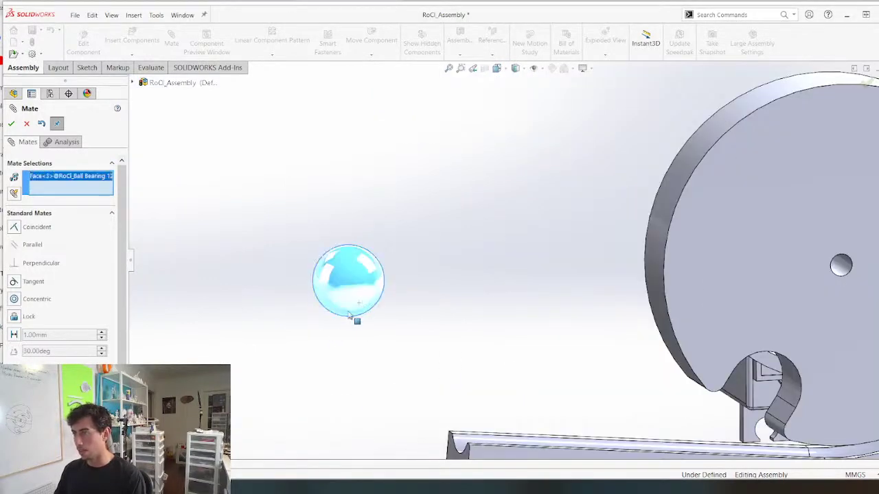
middle_click_drag(355, 316, 496, 392)
left_click(490, 388)
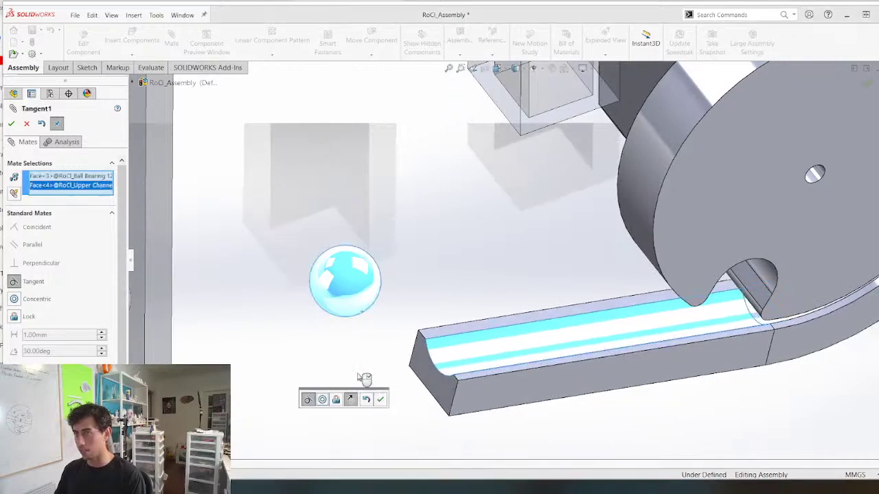
right_click(362, 378)
scroll(440, 343, "up", 4)
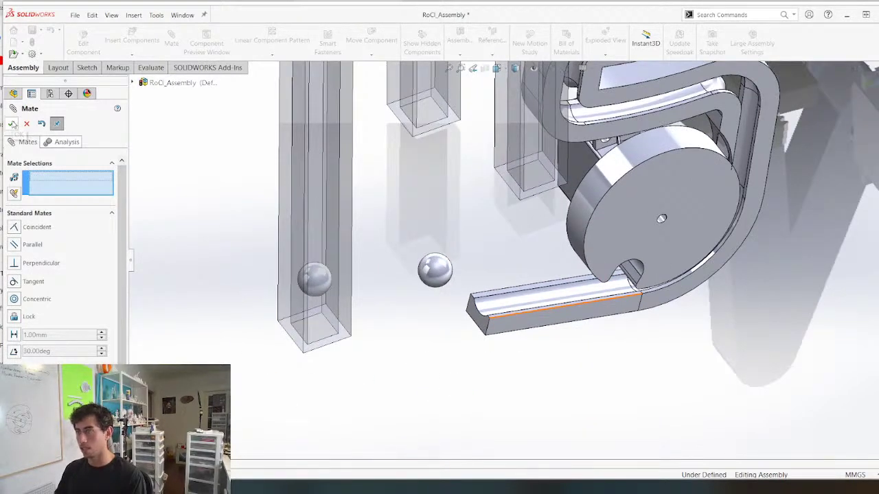
left_click(12, 125)
Test how the ball bearing and the upper channel move with the current mates
middle_click_drag(553, 318, 543, 279)
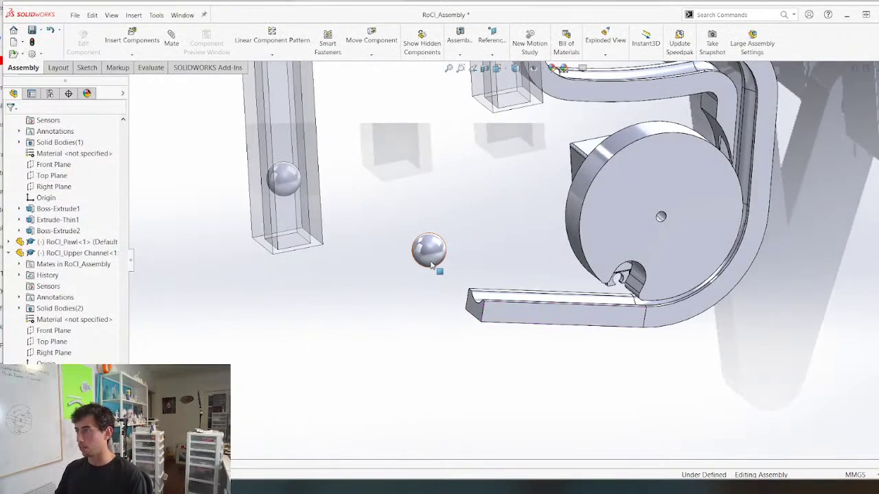
left_click_drag(433, 264, 529, 272)
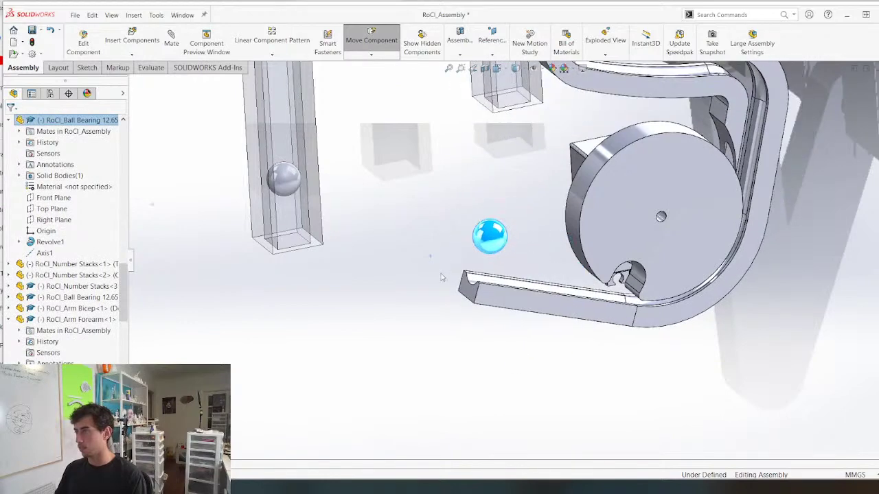
scroll(37, 291, "down", 1)
scroll(528, 271, "up", 5)
middle_click_drag(528, 271, 506, 265)
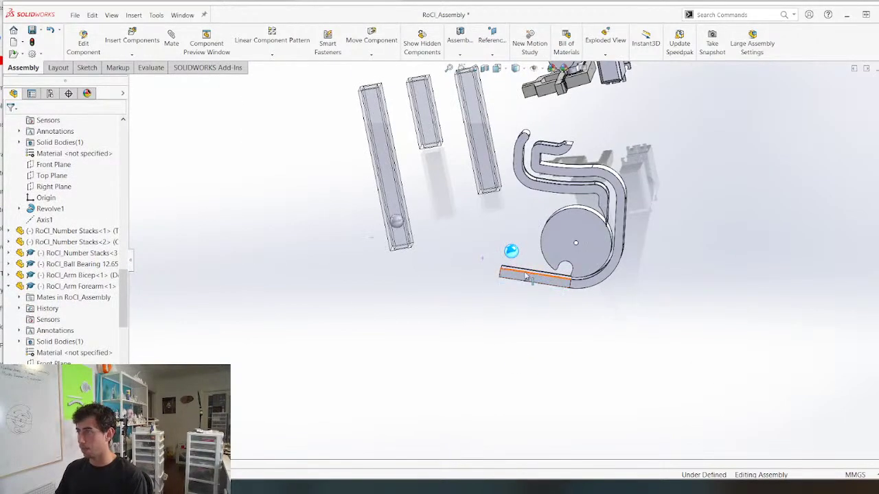
mouse_move(527, 276)
left_mouse_down()
mouse_move(561, 299)
mouse_move(538, 287)
left_mouse_up()
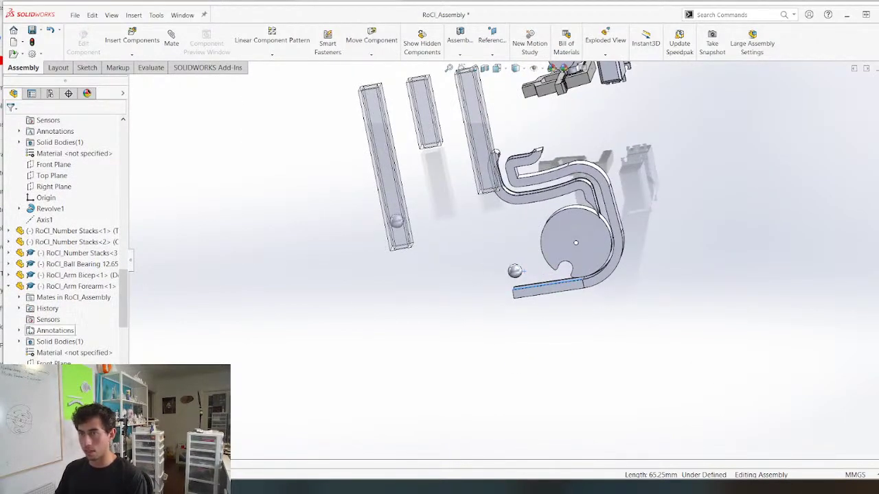
Add a parallel mate between the upper channel's Right Plane and the flat face of the marble pump servo
scroll(54, 292, "down", 5)
left_click(8, 165)
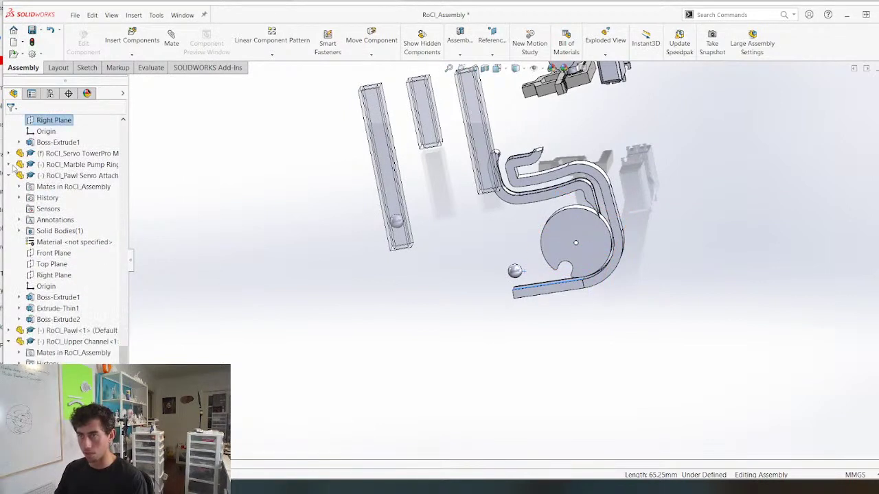
left_click(8, 175)
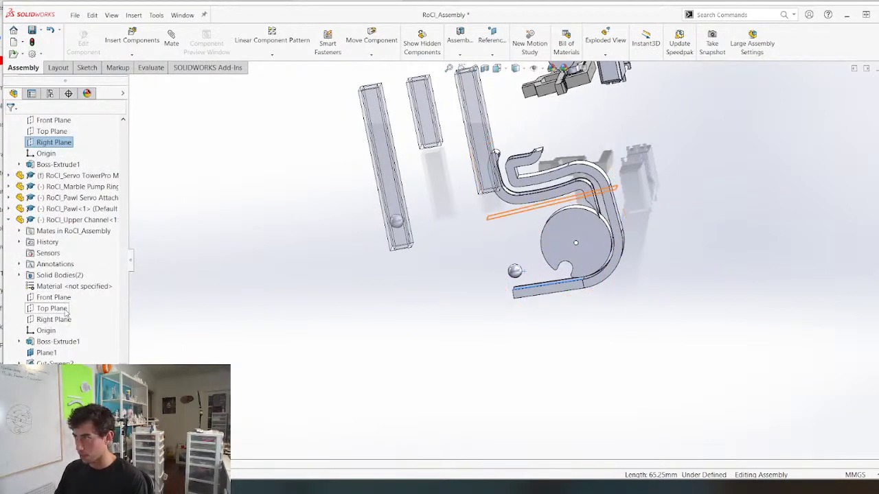
left_click(66, 324)
scroll(86, 209, "up", 5)
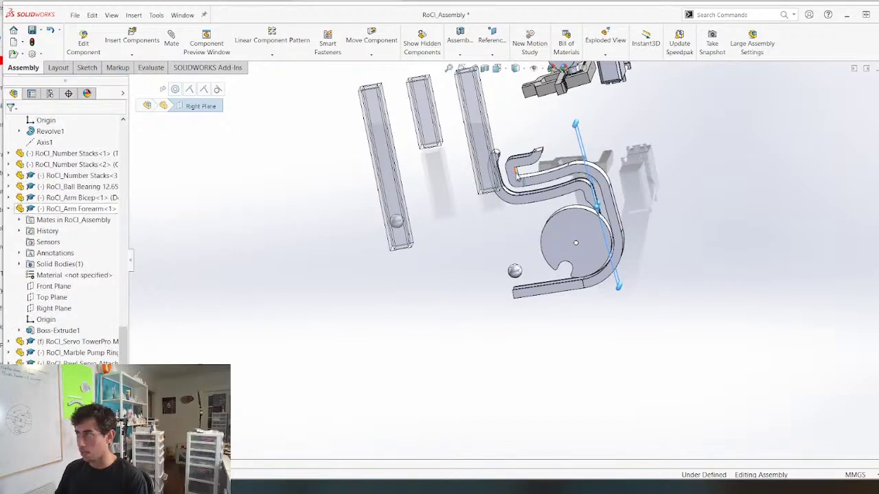
middle_click_drag(519, 177, 408, 203)
left_click(547, 270, "ctrl")
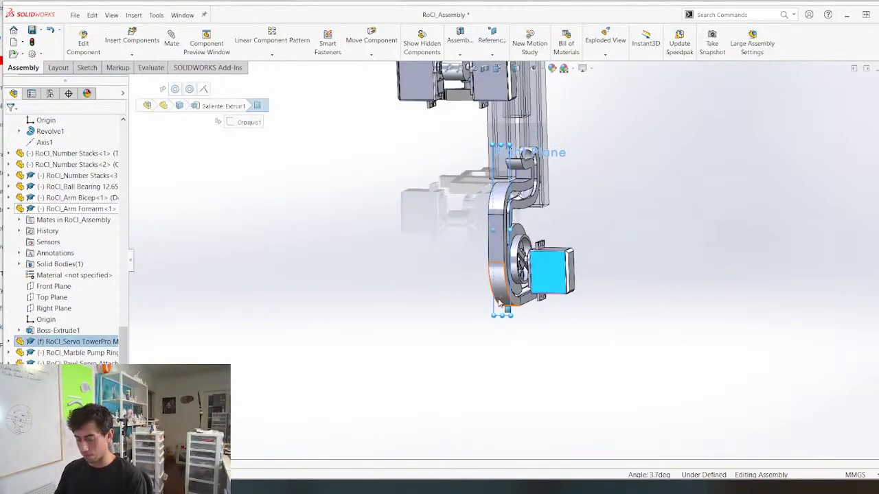
key("m")
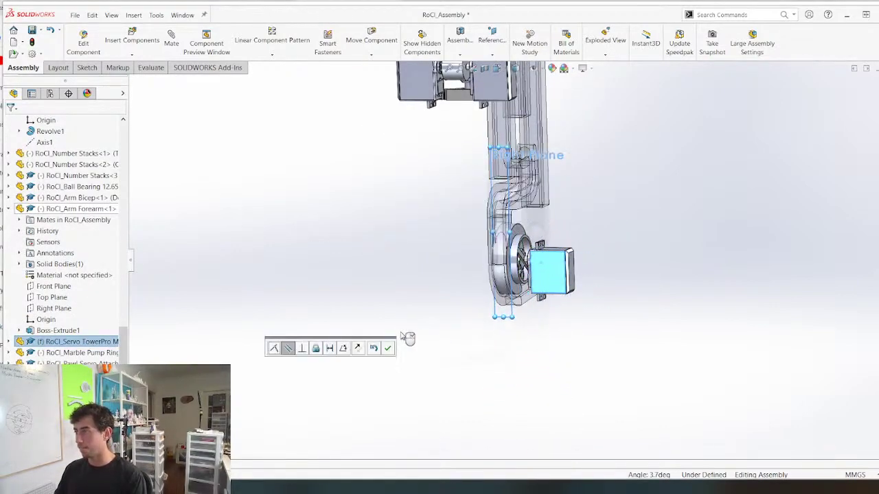
right_click(408, 337)
key("Escape")
Test the upper channel's remaining movement around the pump ring and examine the servo side
middle_click_drag(293, 332, 431, 309)
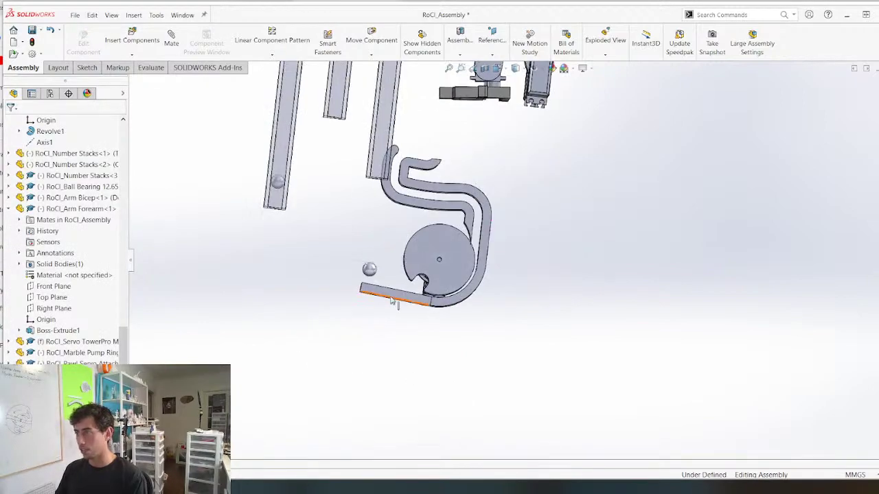
left_click_drag(394, 297, 474, 329)
scroll(336, 255, "up", 2)
scroll(422, 148, "down", 3)
middle_click_drag(427, 242, 316, 299)
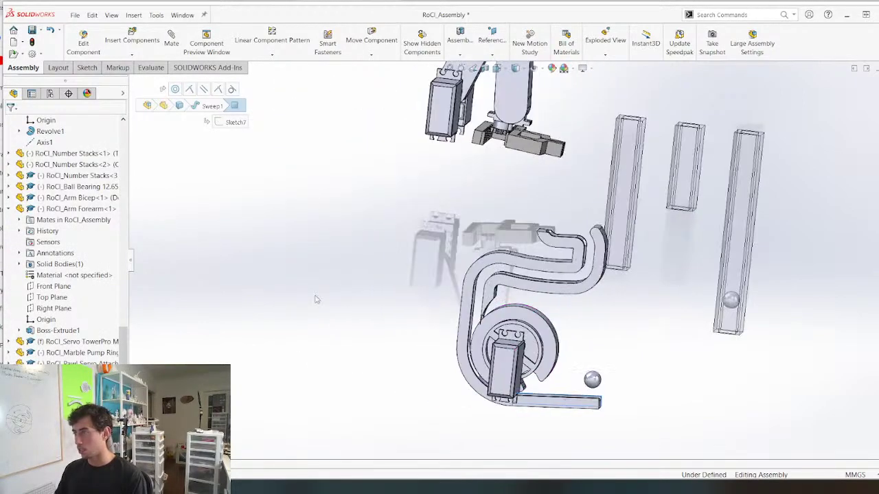
Unfix the pump ring's servo to move it with the ring and channel away from the number stacks, and fix it again
right_click(493, 359)
left_click(447, 382)
left_click(447, 382)
right_click(507, 375)
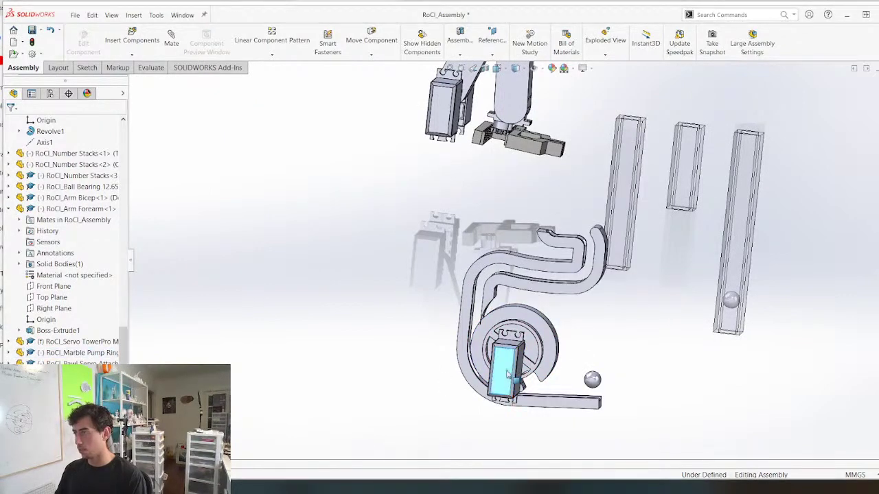
left_click(607, 315)
left_click_drag(509, 373, 374, 379)
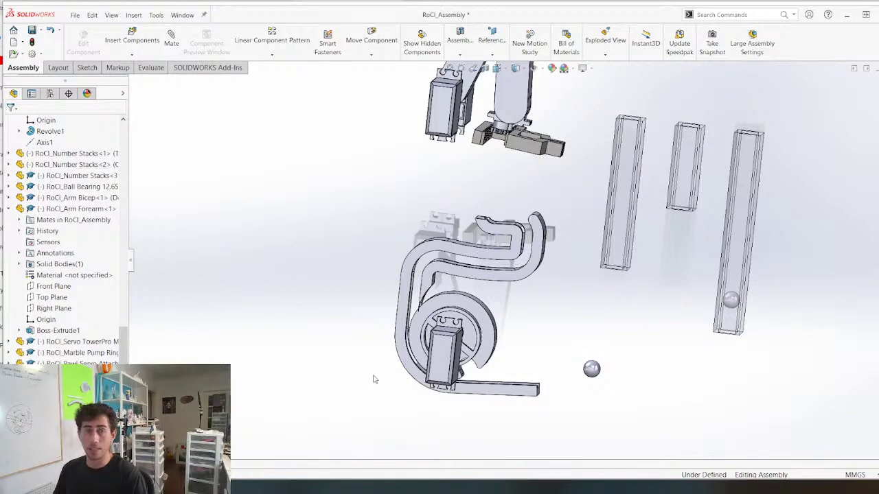
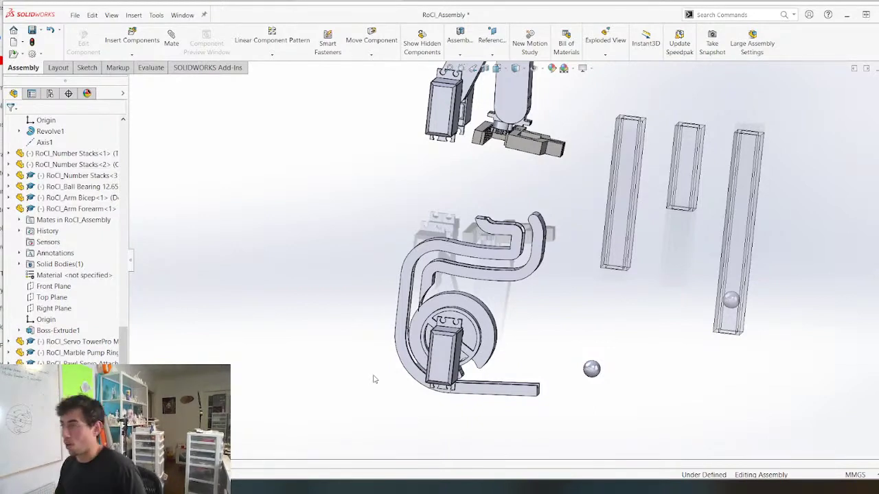
right_click(448, 351)
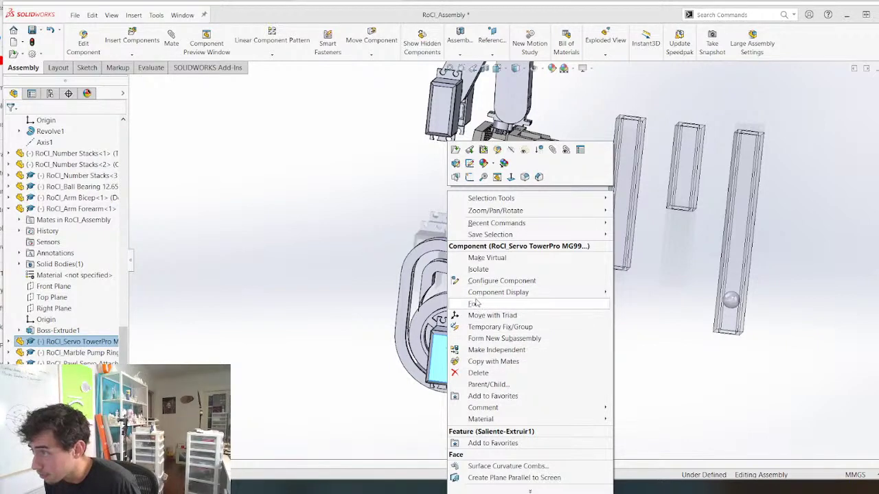
left_click(474, 304)
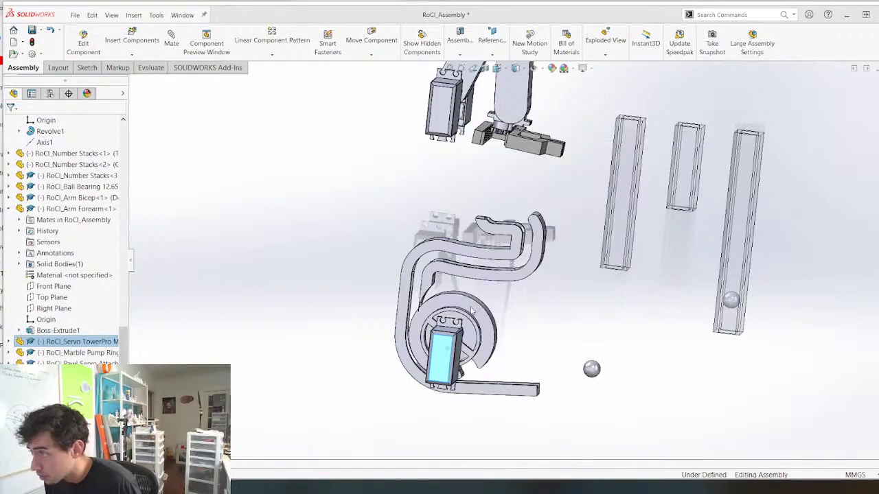
Move the ball bearing to just above the open end of the sloped channel
middle_click_drag(522, 370, 553, 422)
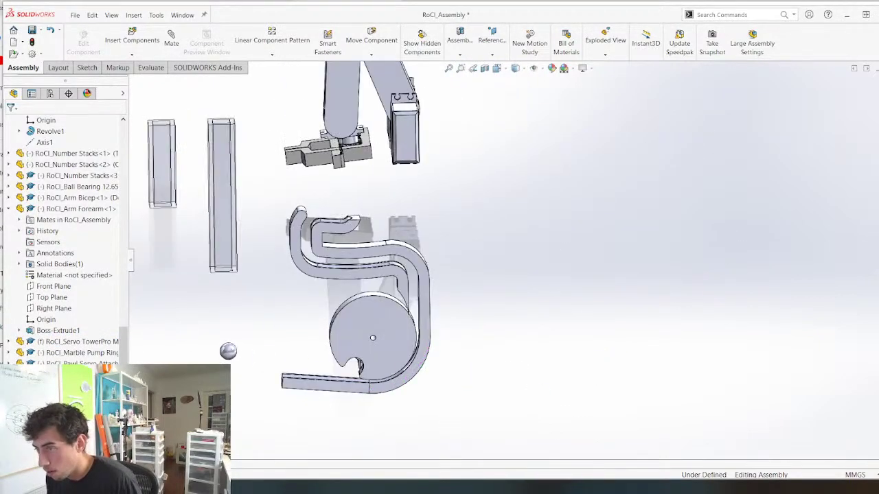
left_click_drag(228, 351, 283, 381)
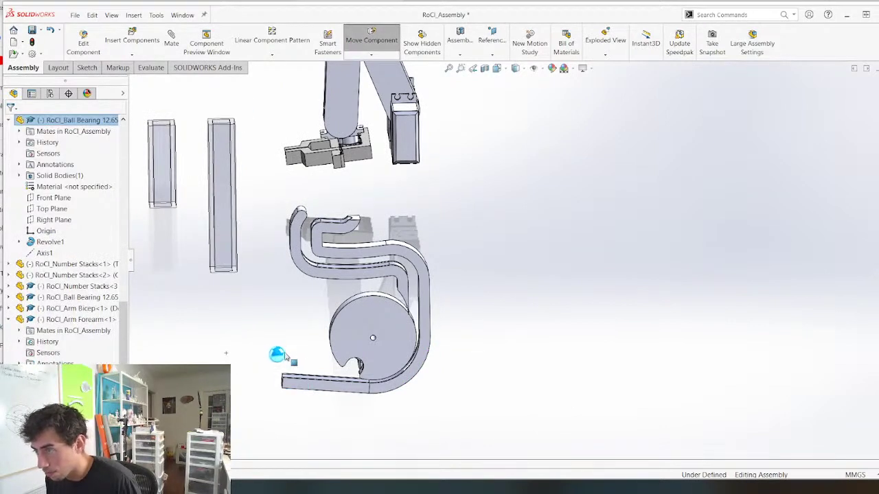
scroll(287, 357, "down", 3)
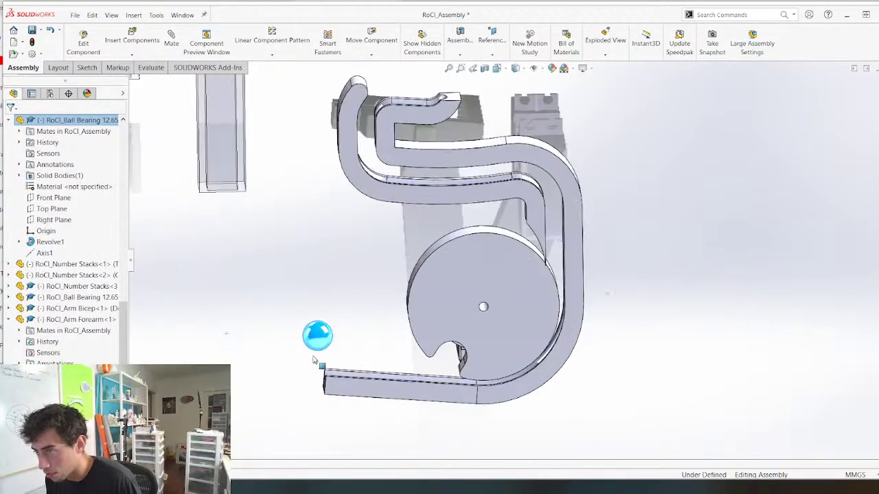
Delete the ball bearing's tangent mate with the upper channel
left_click(20, 131)
left_click(68, 153)
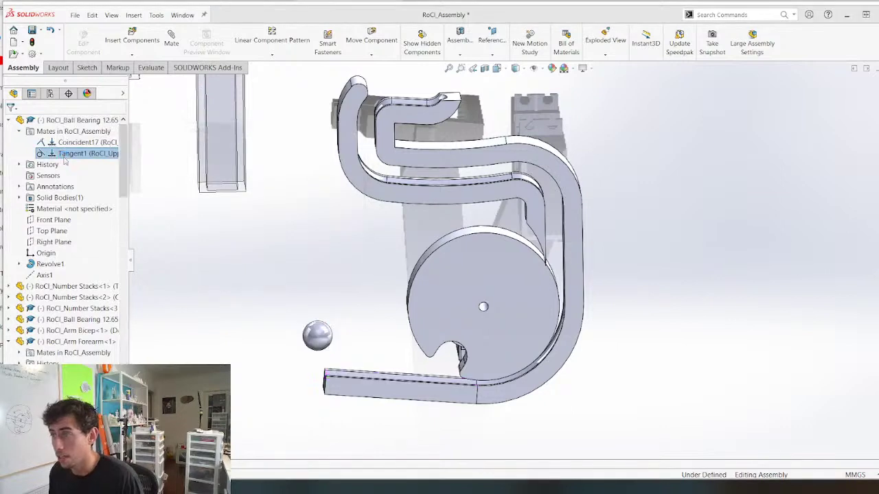
key("Delete")
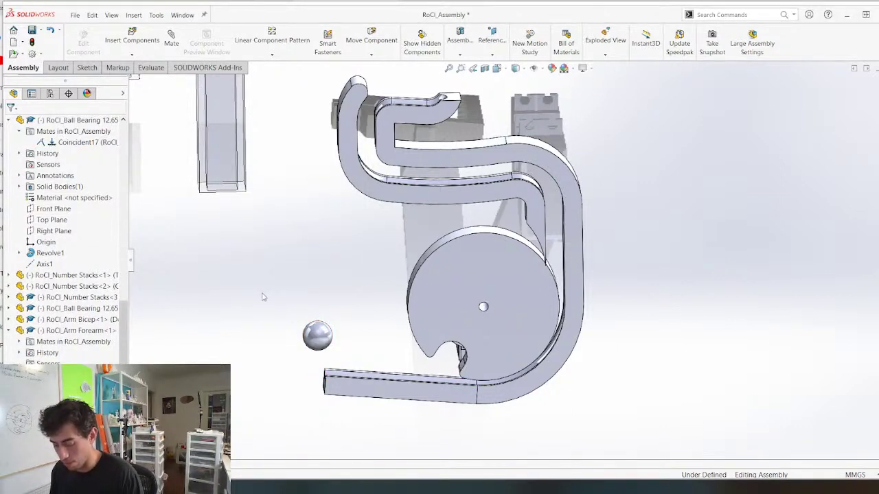
left_click(171, 40)
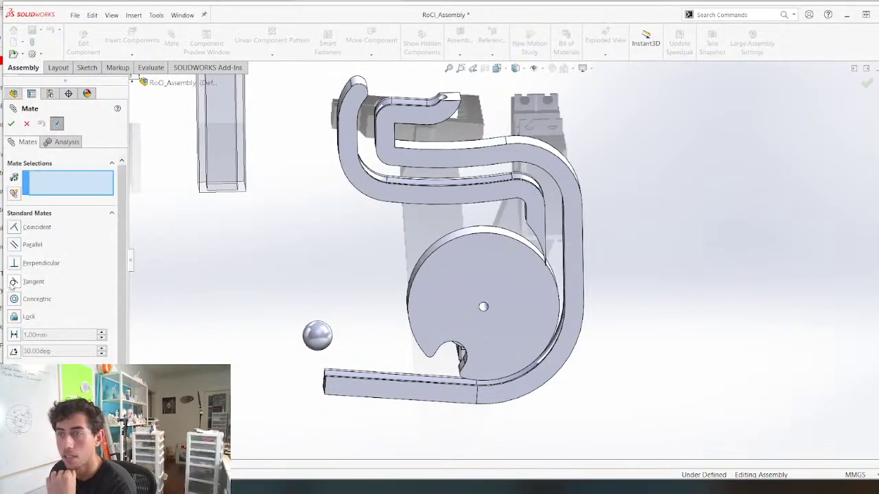
left_click(42, 399)
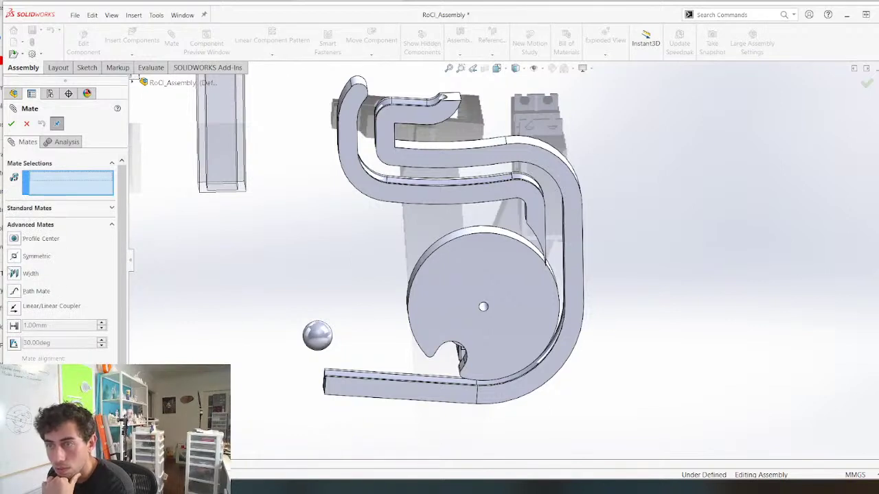
left_click(41, 390)
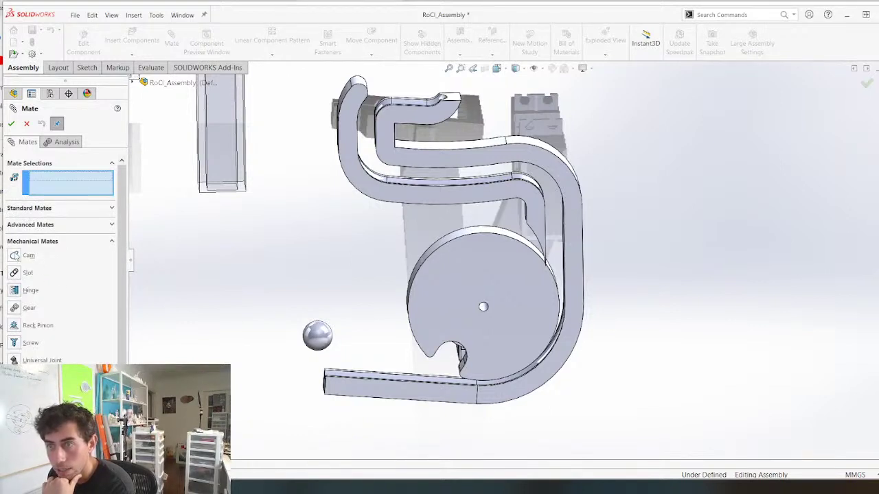
left_click(14, 257)
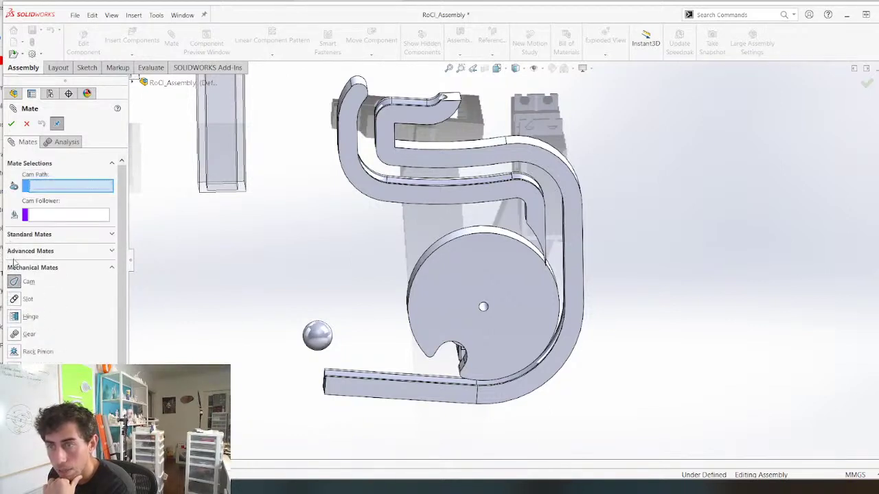
middle_click_drag(230, 259, 255, 333)
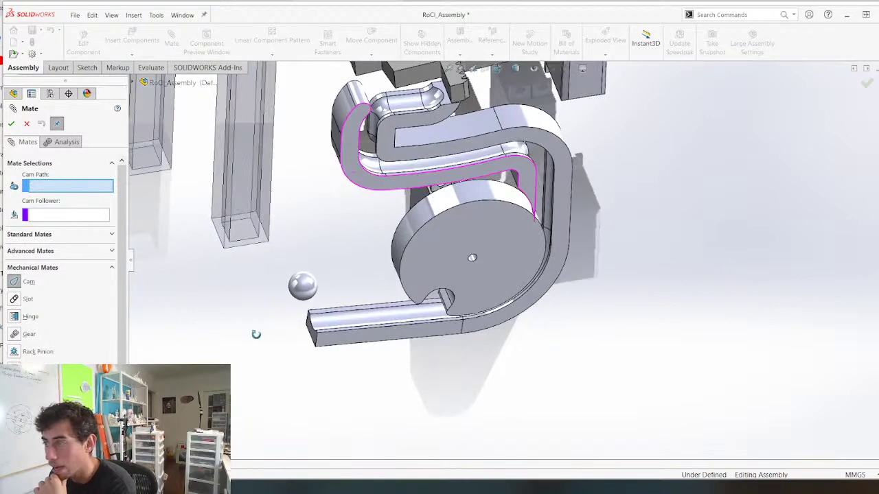
left_click(381, 321)
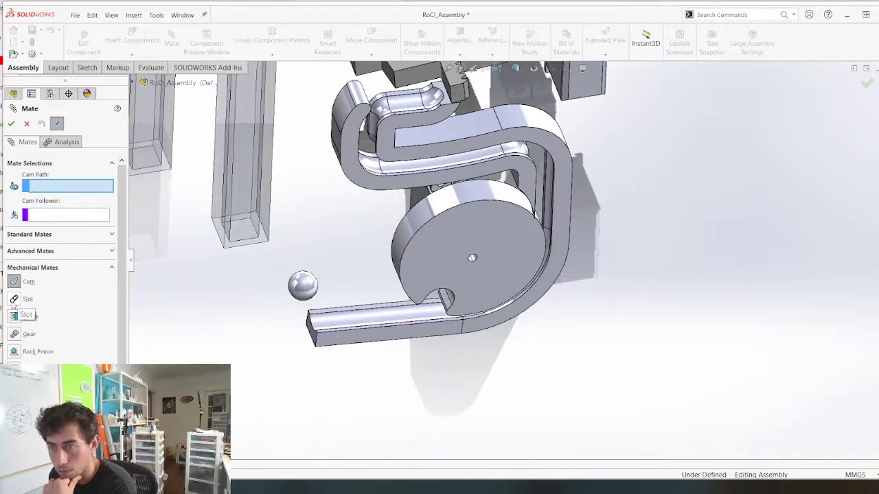
left_click(51, 252)
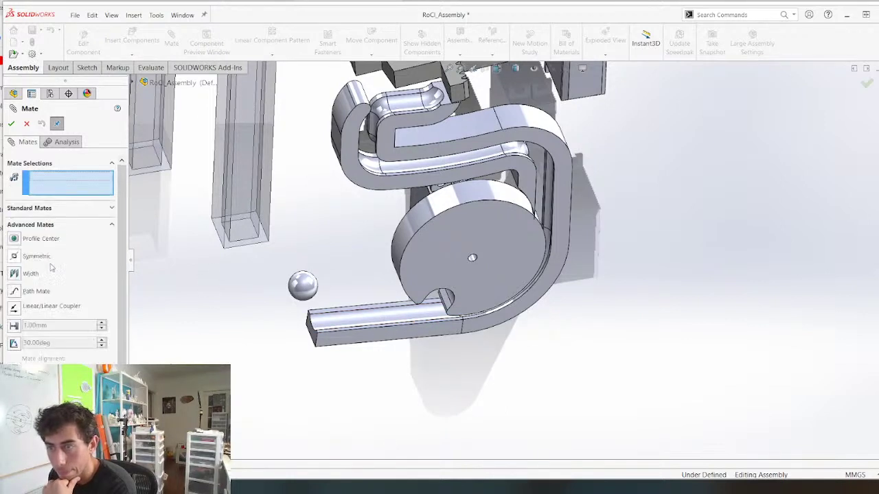
left_click(14, 292)
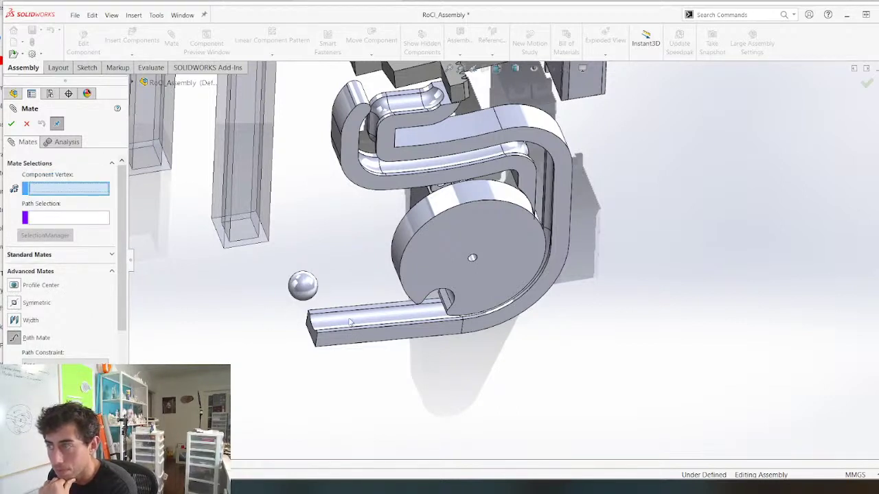
scroll(19, 320, "down", 3)
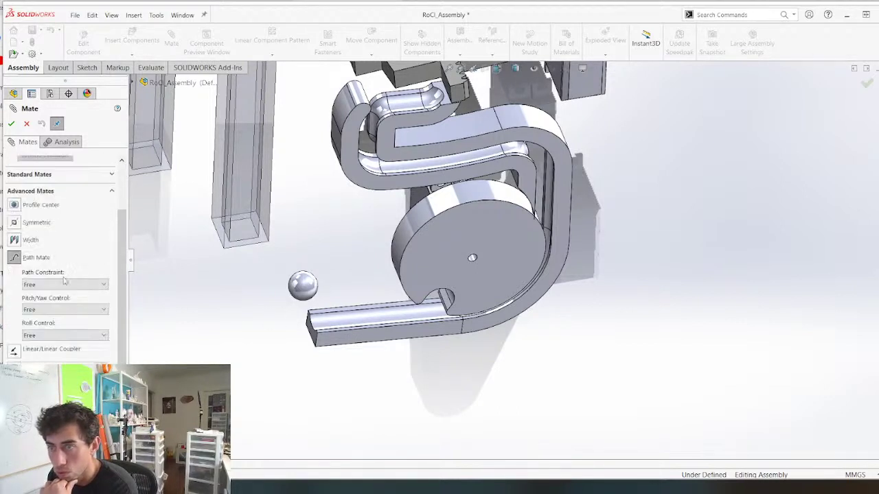
left_click(66, 285)
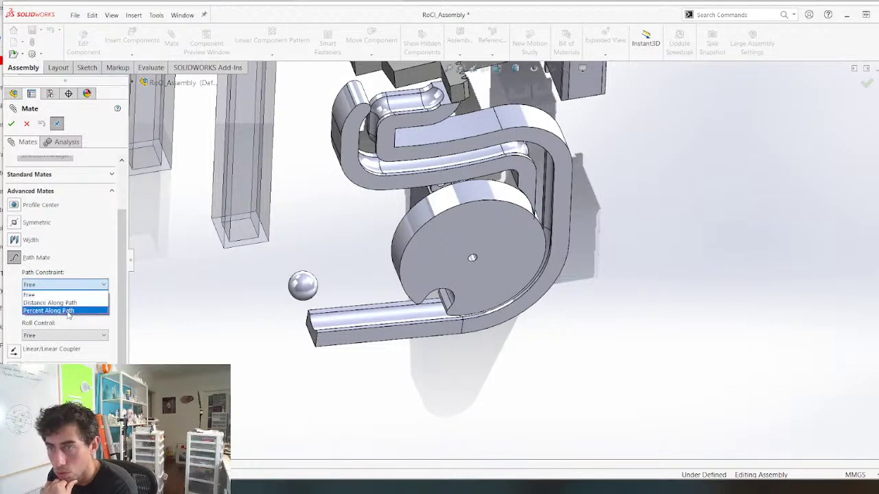
left_click(59, 296)
left_click(65, 310)
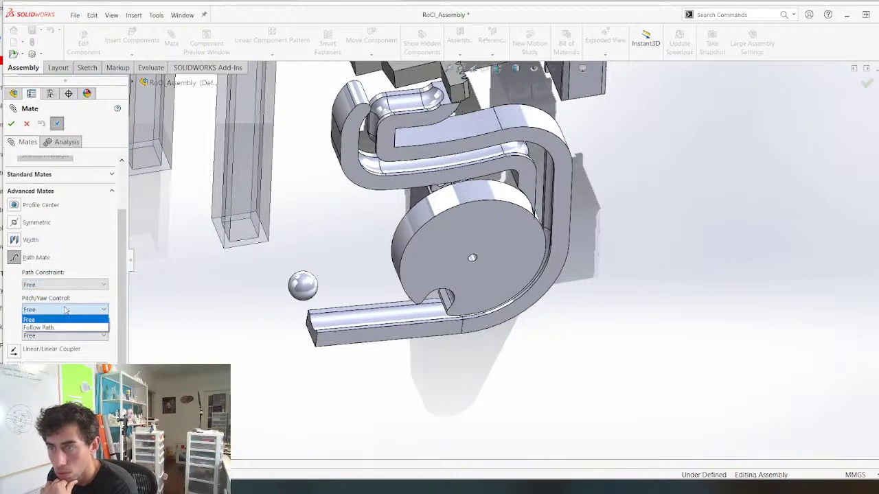
left_click(64, 319)
left_click(63, 335)
left_click(63, 339)
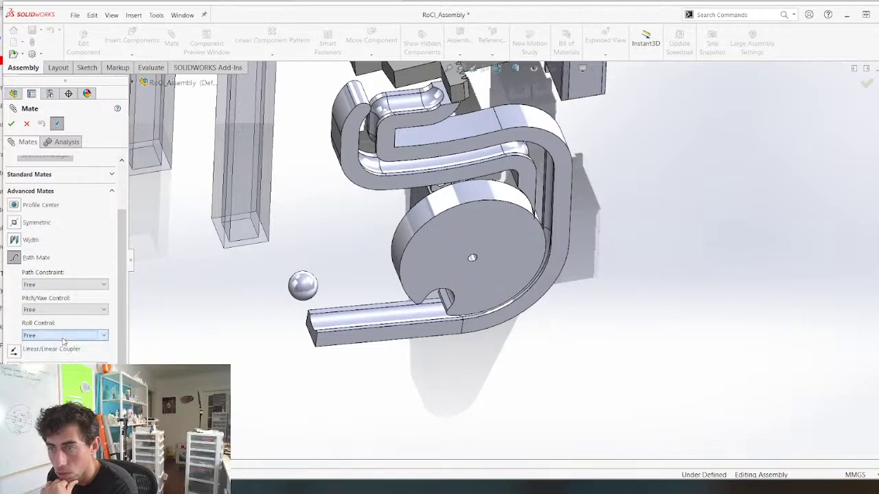
middle_click_drag(237, 331, 306, 273)
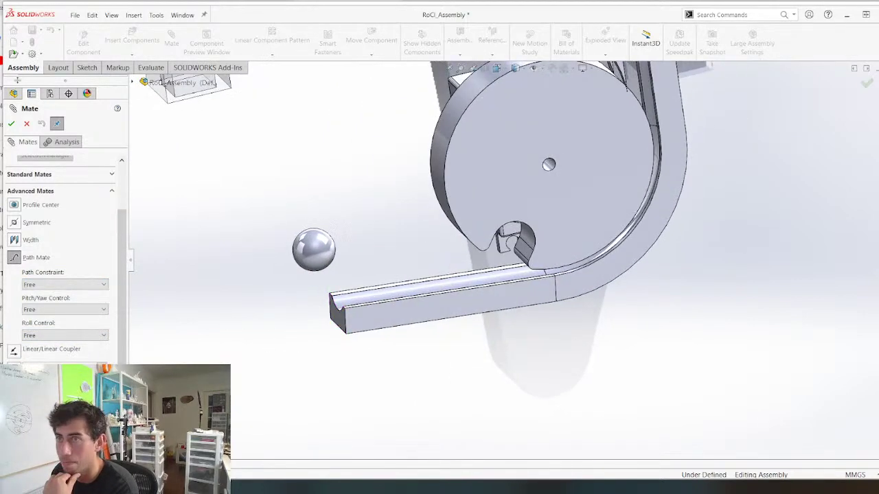
left_click(26, 123)
Open the upper channel part from the assembly for editing in its own window
middle_click_drag(168, 218, 307, 307)
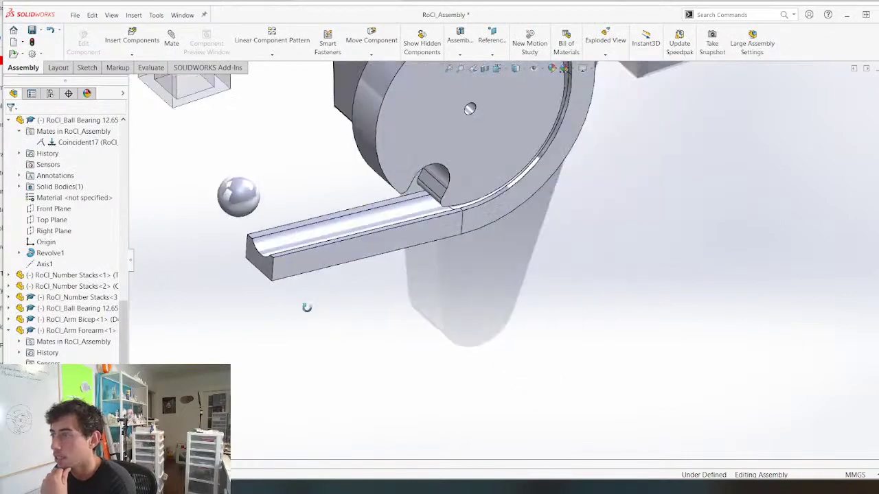
left_click(346, 230)
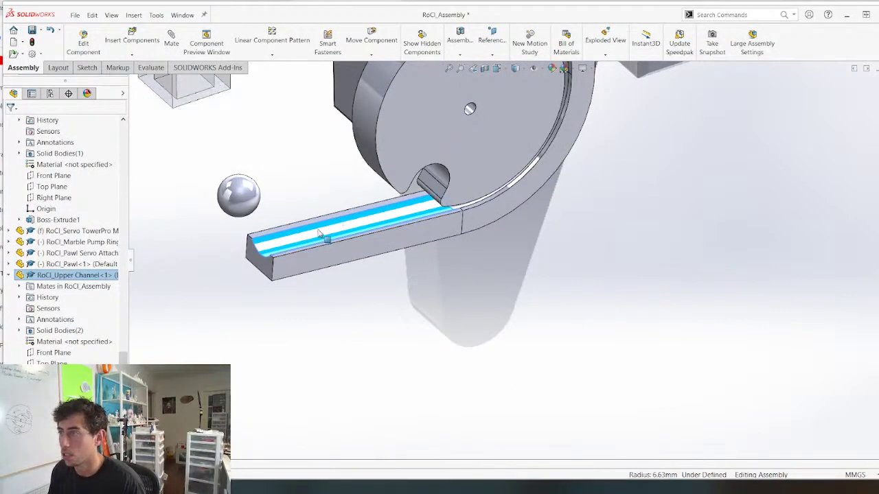
right_click(320, 234)
left_click(324, 140)
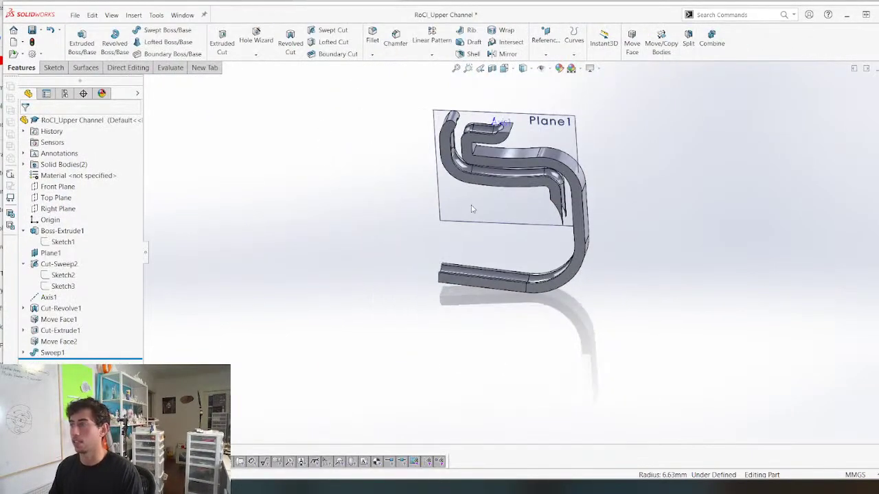
Examine the upper channel's groove and its sweep around the pump ring opening from several angles
middle_click_drag(266, 250, 292, 234)
scroll(459, 168, "down", 3)
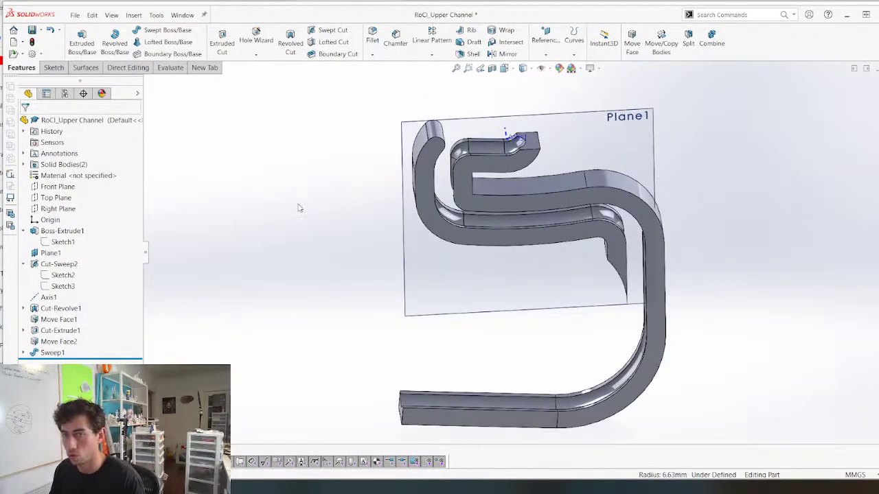
scroll(446, 200, "up", 2)
middle_click_drag(487, 235, 484, 197)
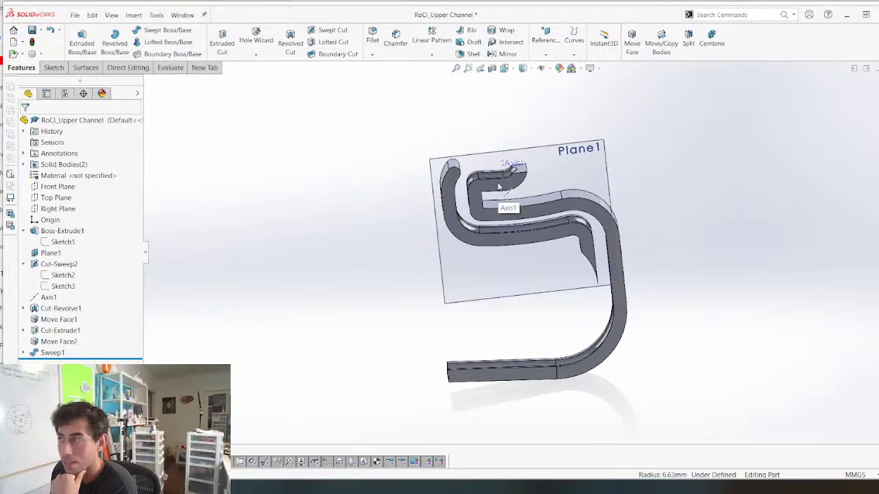
middle_click_drag(504, 281, 499, 235)
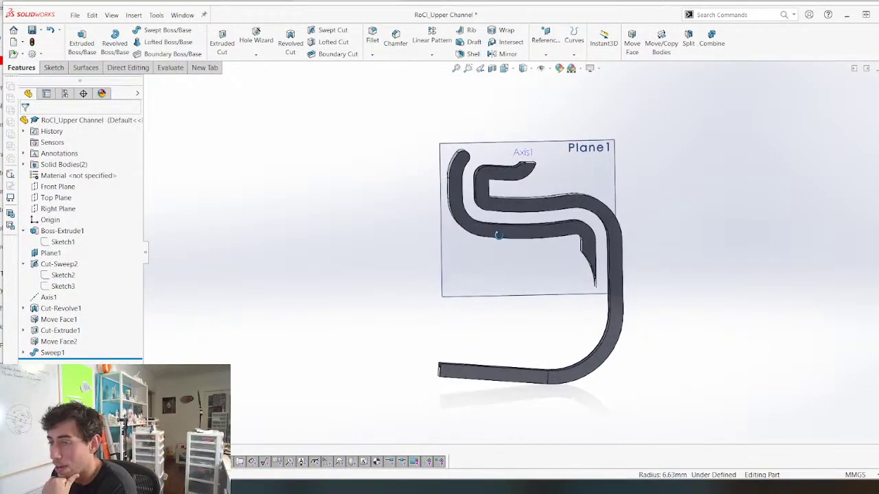
scroll(486, 289, "down", 2)
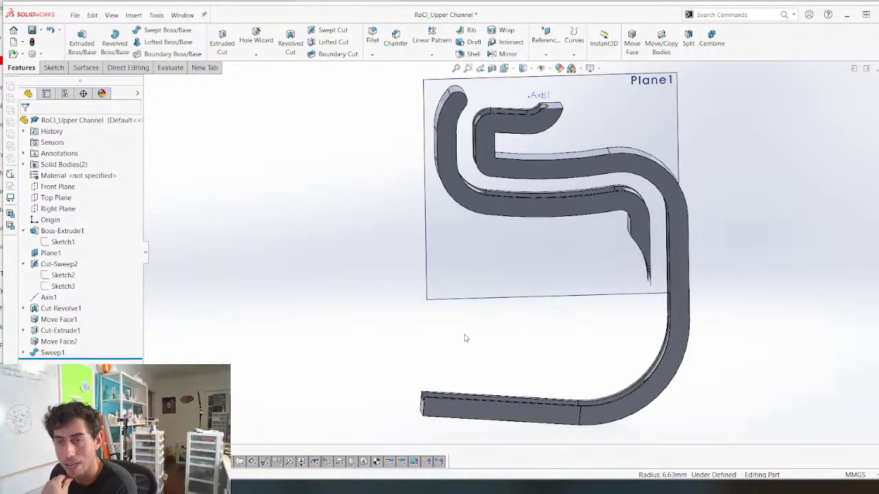
middle_click_drag(464, 338, 465, 268)
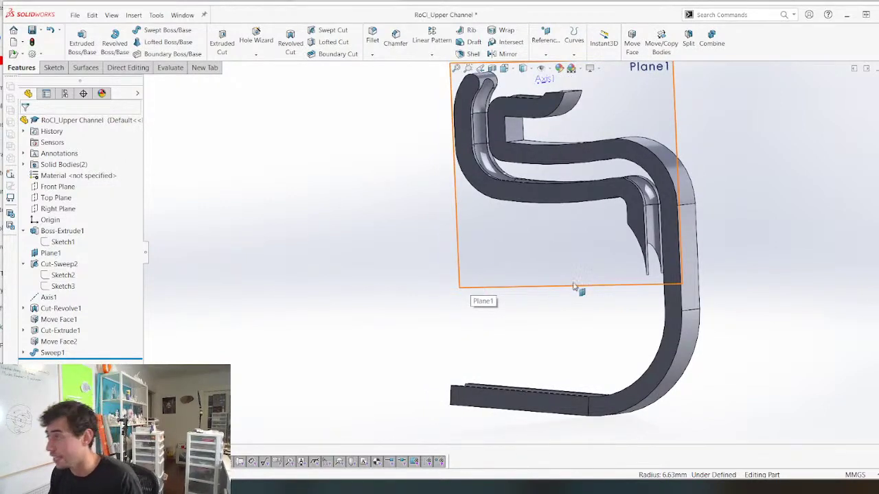
middle_click_drag(574, 286, 486, 230)
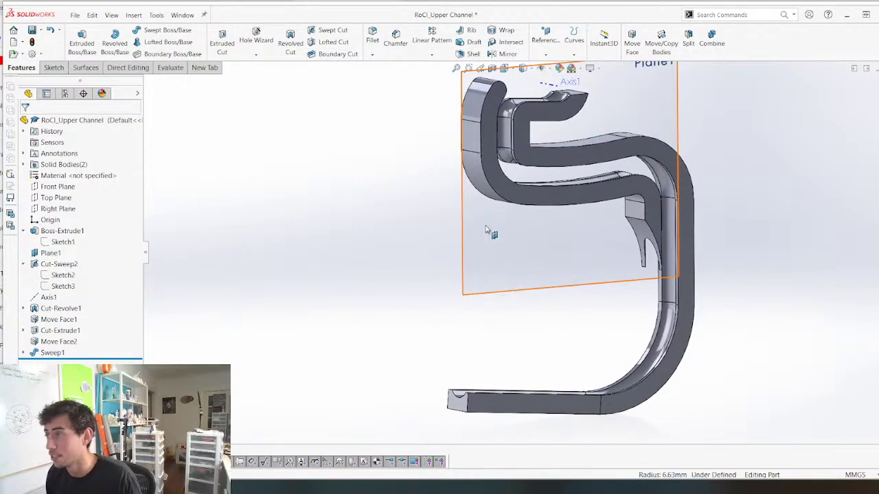
Start a new sketch on Plane1 of the upper channel
left_click(485, 230)
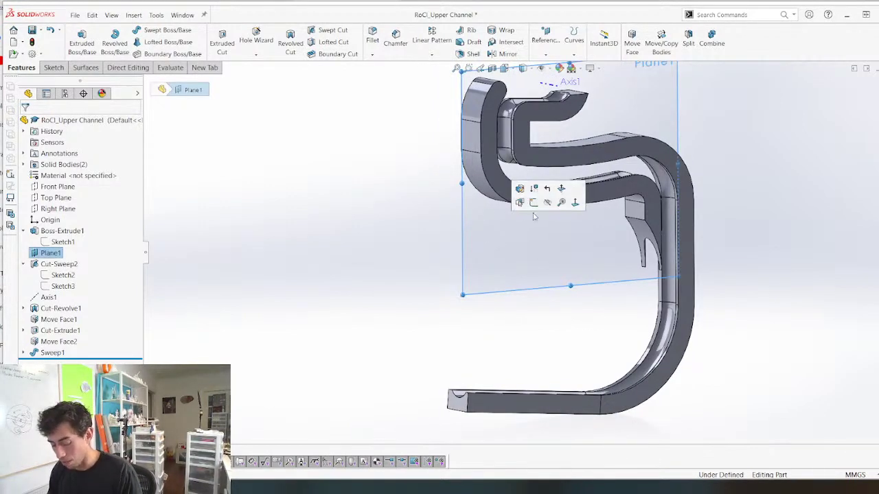
scroll(408, 269, "up", 3)
scroll(607, 281, "down", 3)
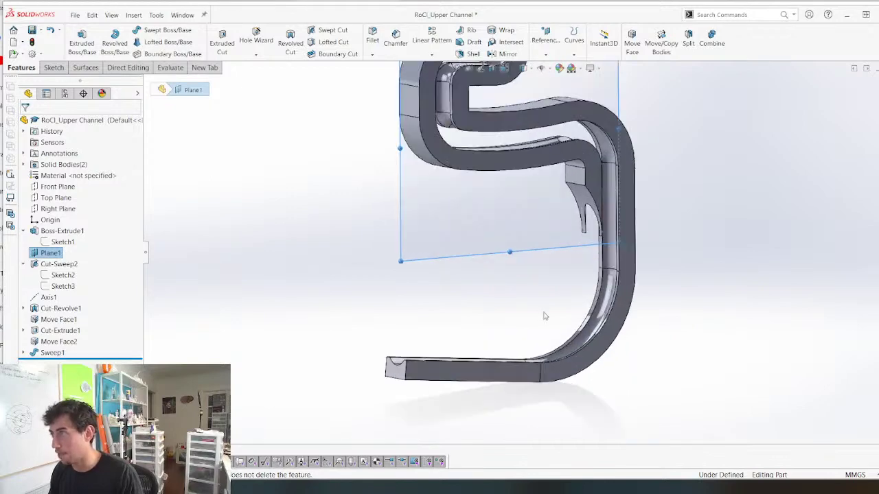
middle_click_drag(545, 316, 506, 287)
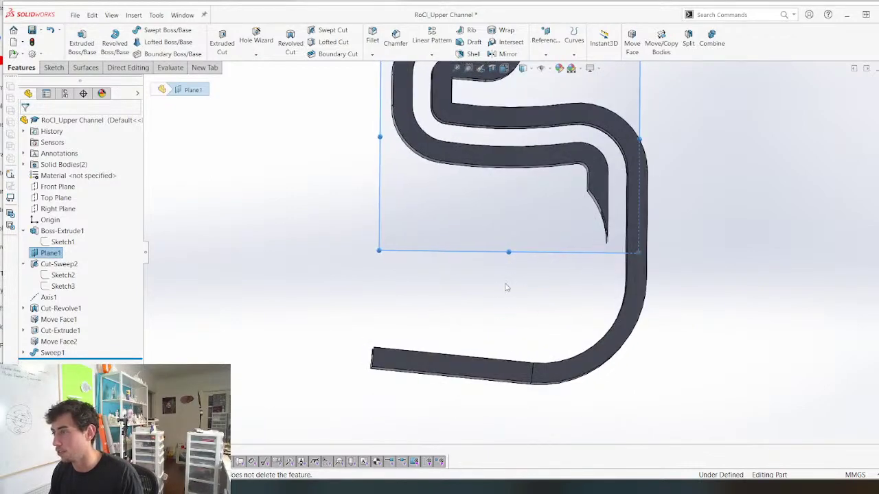
scroll(506, 287, "up", 2)
key("s")
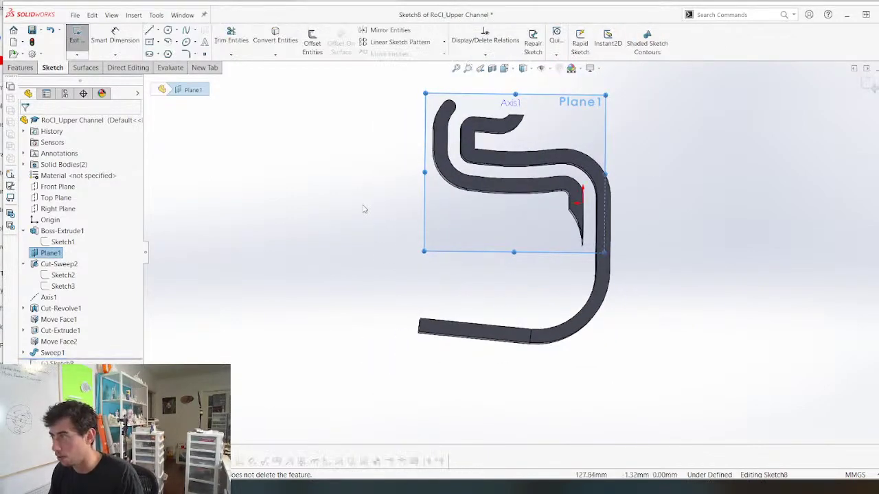
Create intersection curves in the Plane1 sketch from the connected groove faces, running from the sloped channel's open end to the rounded upper pocket
middle_click_drag(365, 209, 389, 322)
left_click(493, 311)
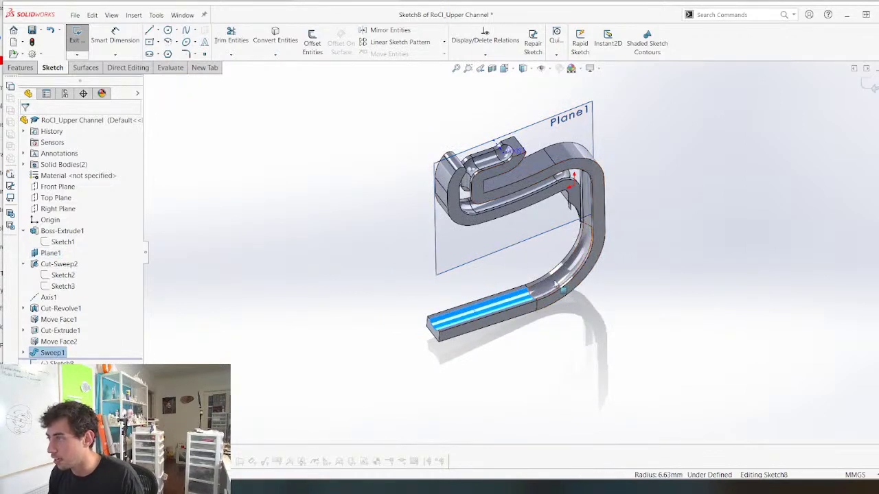
middle_click_drag(558, 264, 574, 258)
left_click(574, 259, "ctrl")
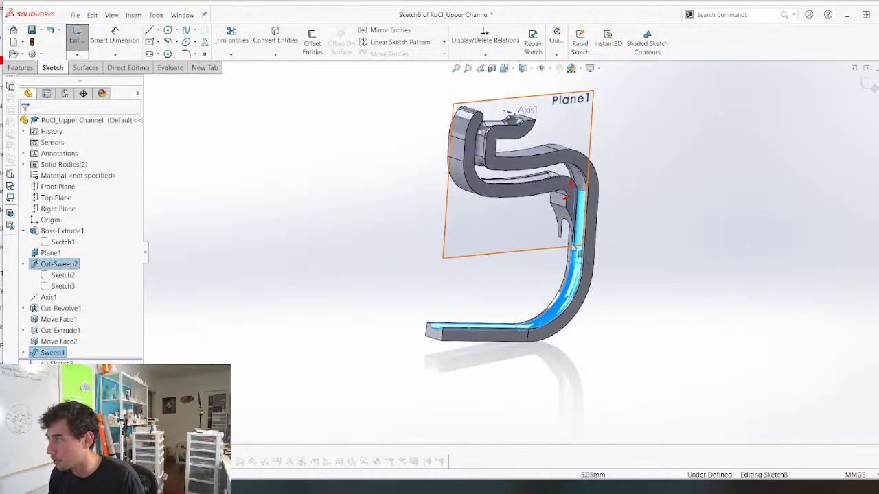
middle_click_drag(573, 205, 580, 180)
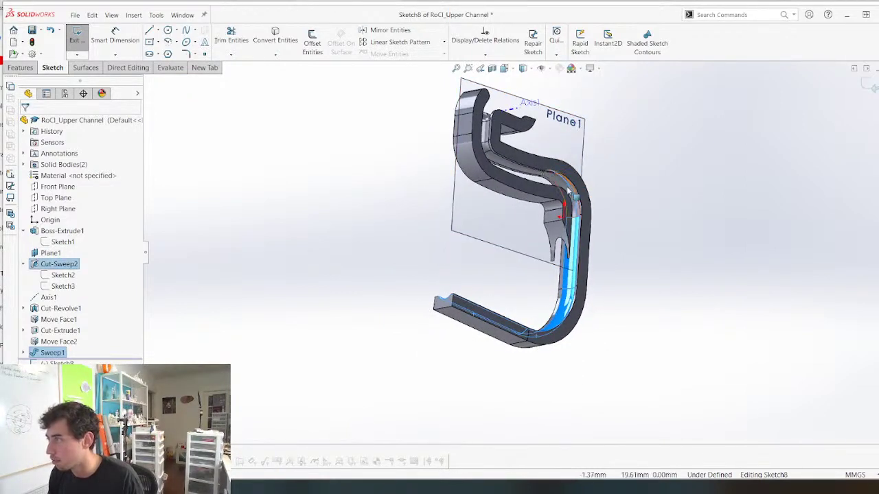
scroll(546, 184, "down", 10)
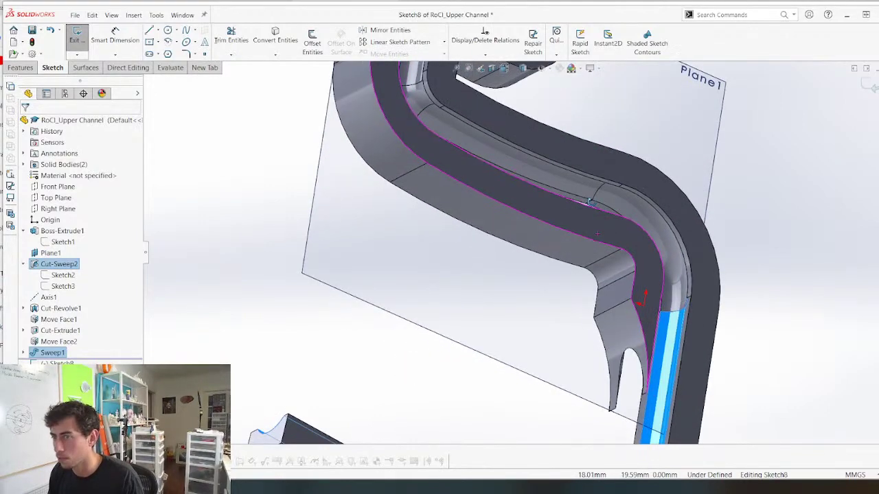
scroll(498, 198, "up", 5)
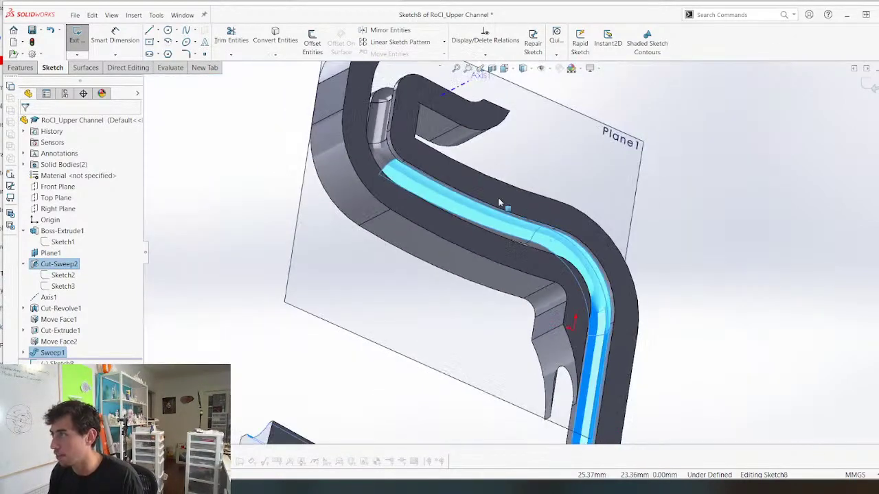
middle_click_drag(389, 136, 390, 193)
left_click(387, 151, "ctrl")
left_click(382, 127, "ctrl")
scroll(389, 193, "up", 5)
scroll(541, 149, "down", 8)
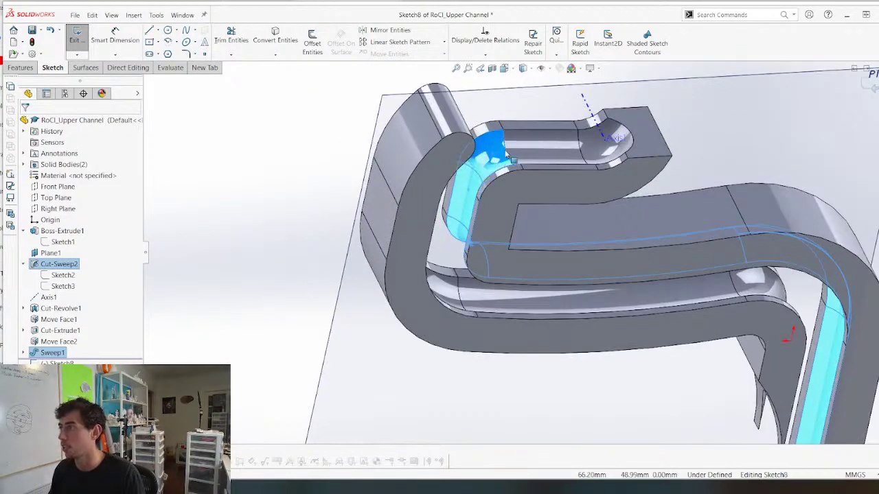
left_click(594, 148)
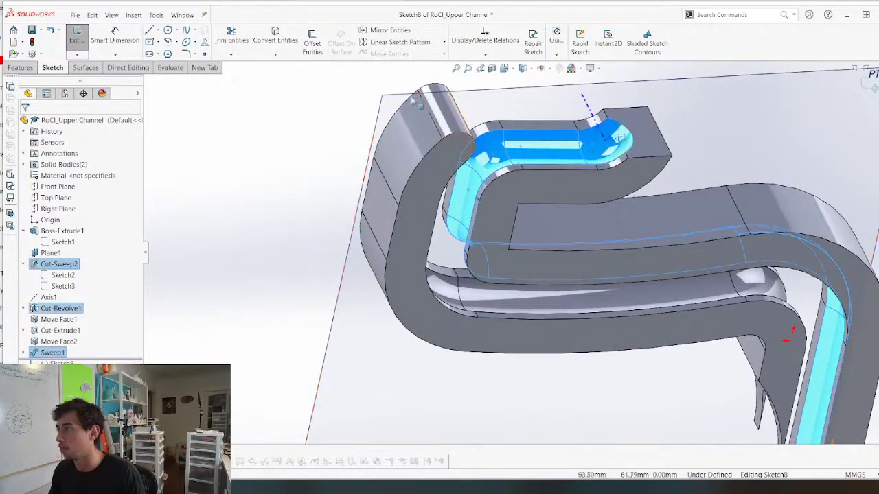
left_click(274, 54)
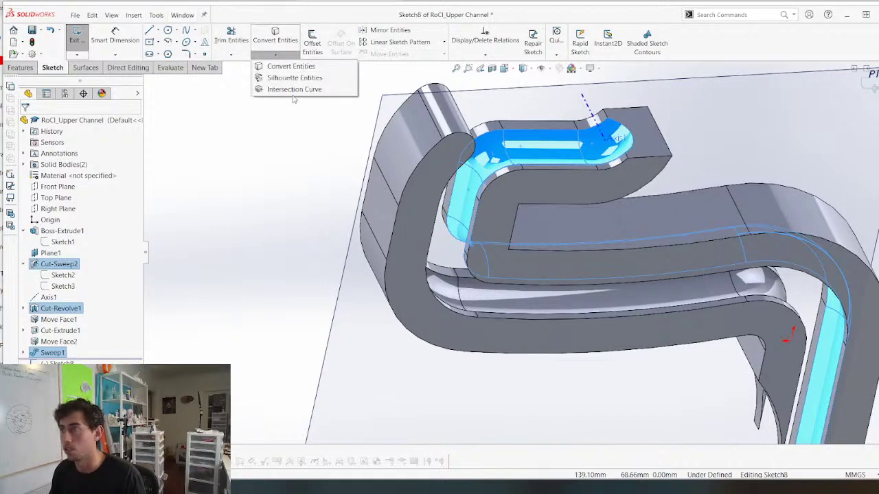
left_click(295, 88)
key("f")
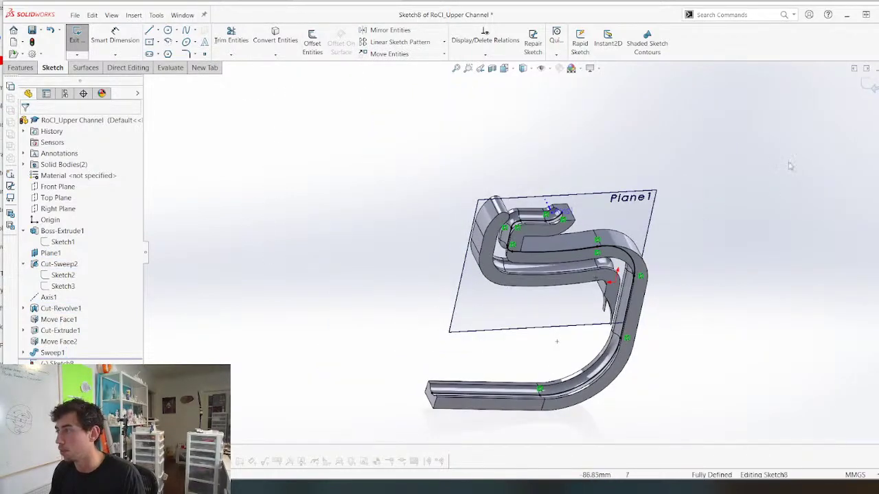
Exit the groove path sketch and save the upper channel part, returning to the robot clock assembly
left_click(869, 85)
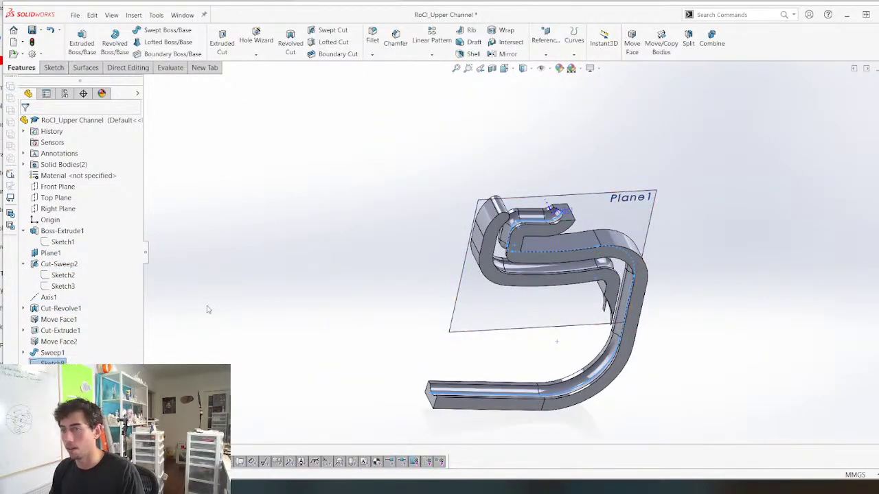
left_click(238, 281)
key("ctrl+s")
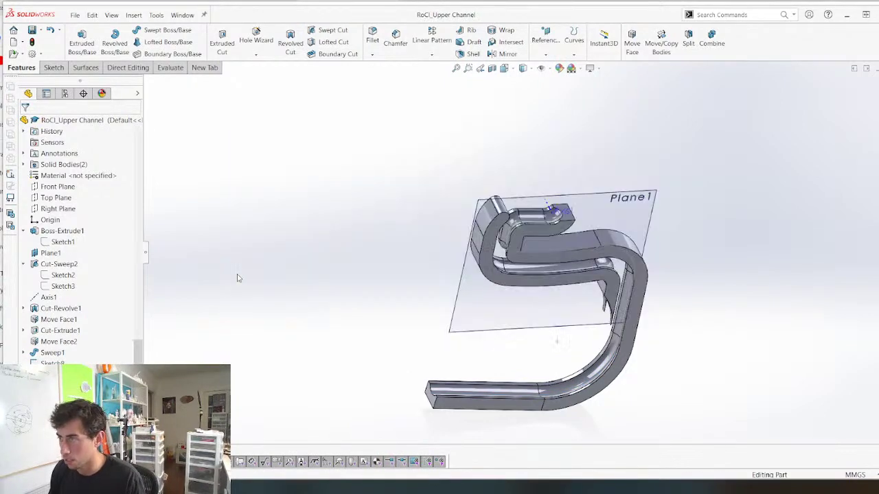
key("ctrl+Tab")
Start a new advanced mate of type Path Mate in the assembly
left_click(241, 207)
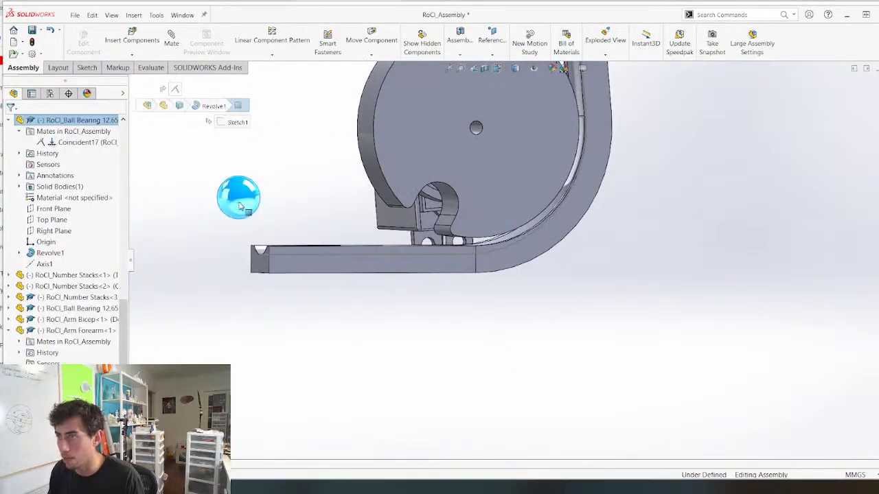
scroll(242, 208, "up", 3)
left_click(251, 274)
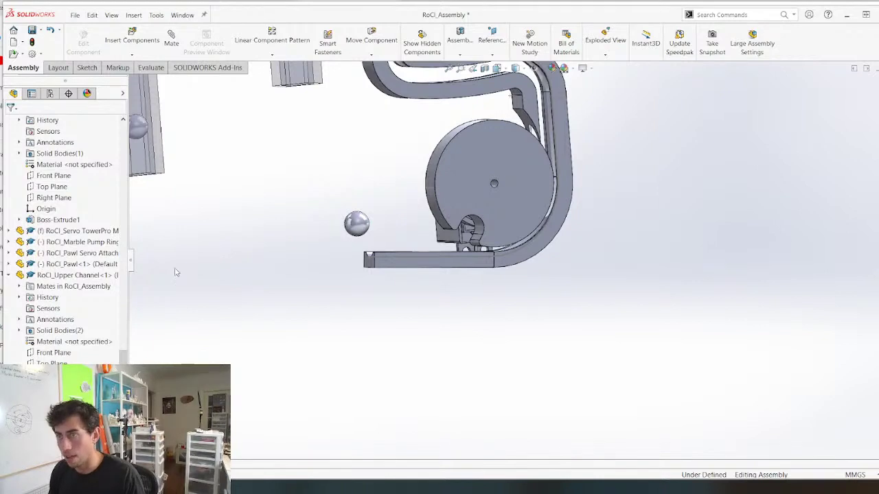
key("m")
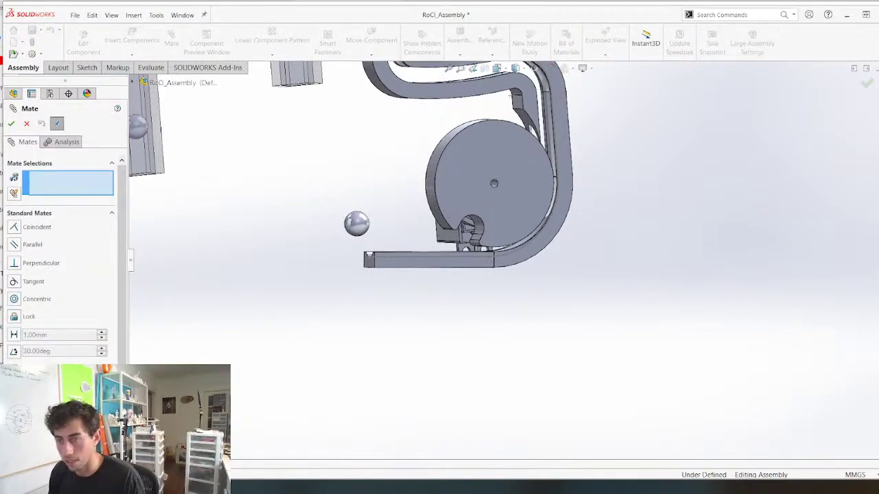
left_click(29, 396)
left_click(15, 292)
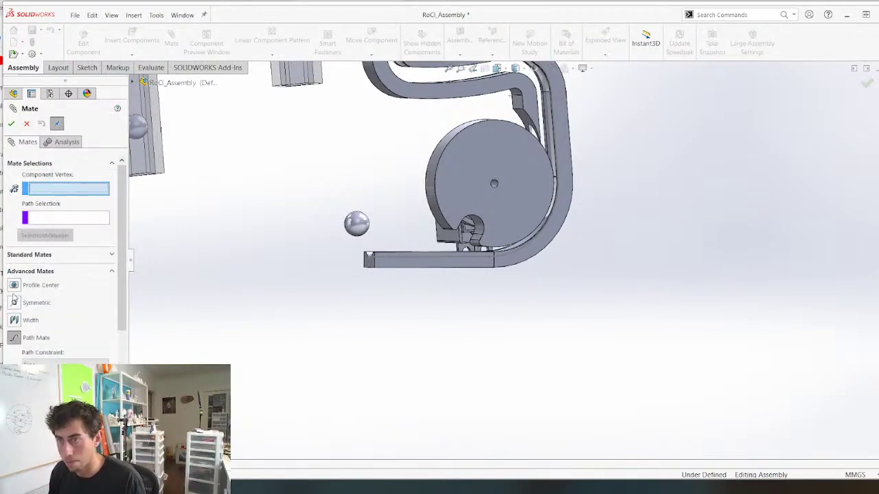
Set the sketch line along the upper channel's straight lower groove as the mate path and open the SelectionManager for the path selection
left_click(69, 221)
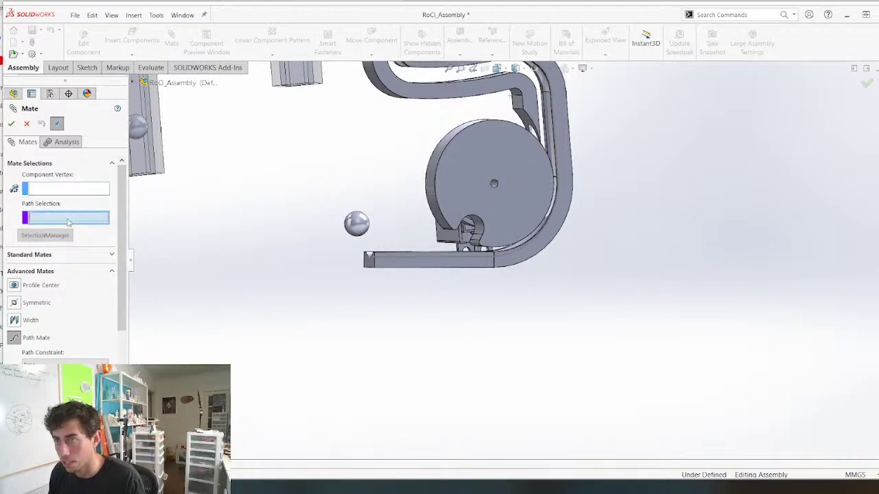
middle_click_drag(399, 231, 379, 264)
scroll(371, 259, "down", 5)
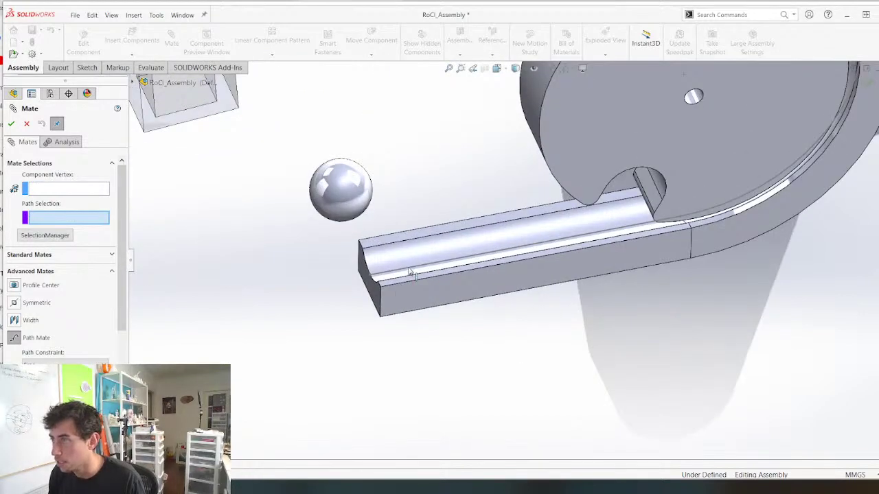
left_click(408, 270)
scroll(310, 271, "up", 5)
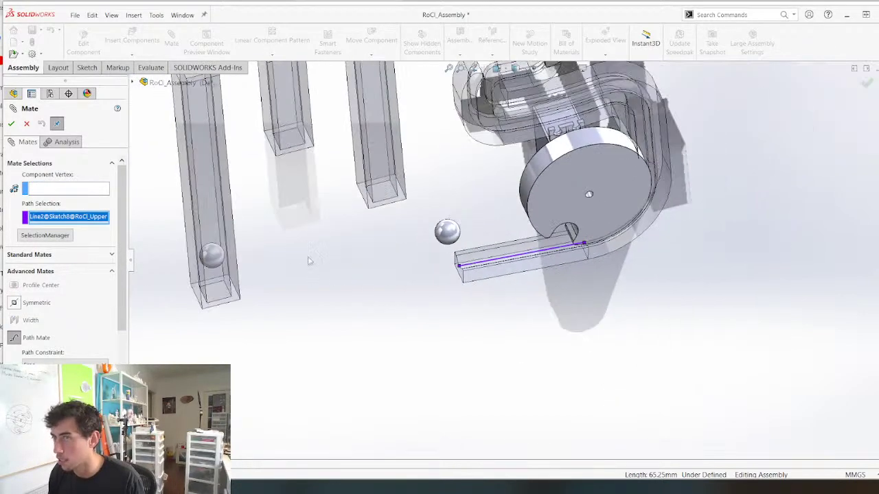
left_click(44, 236)
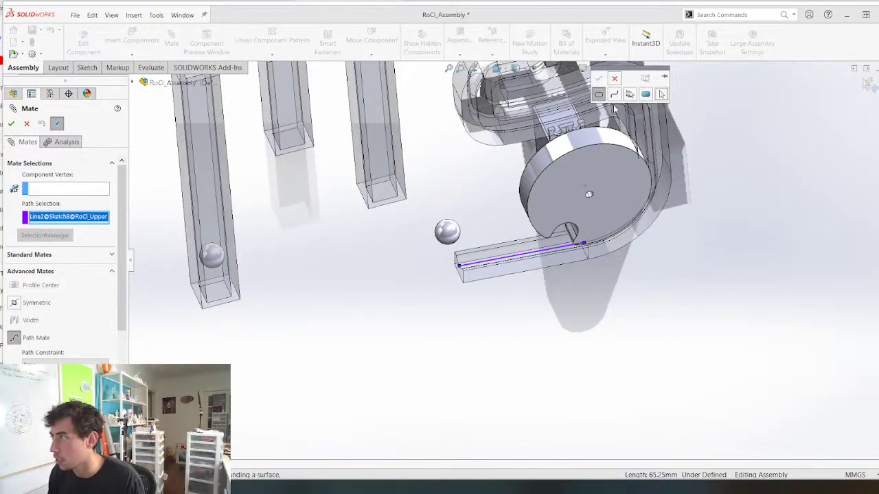
left_click(613, 94)
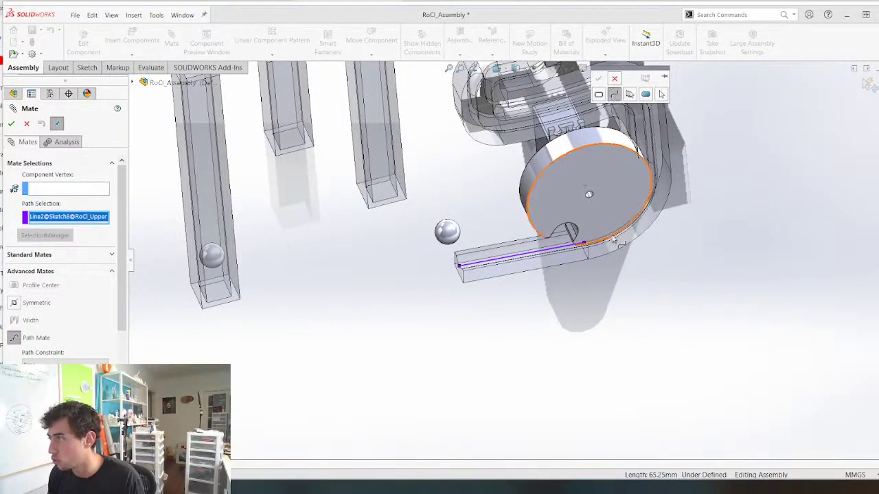
left_click(574, 252)
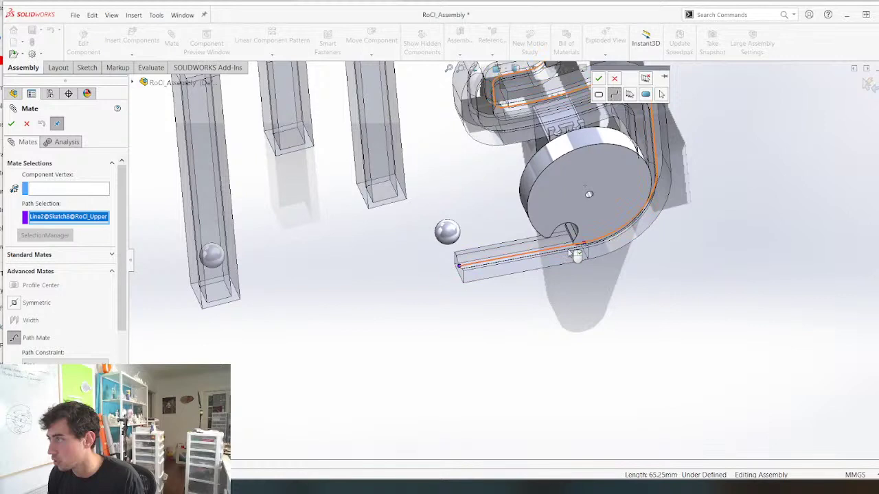
right_click(346, 300)
left_click(57, 190)
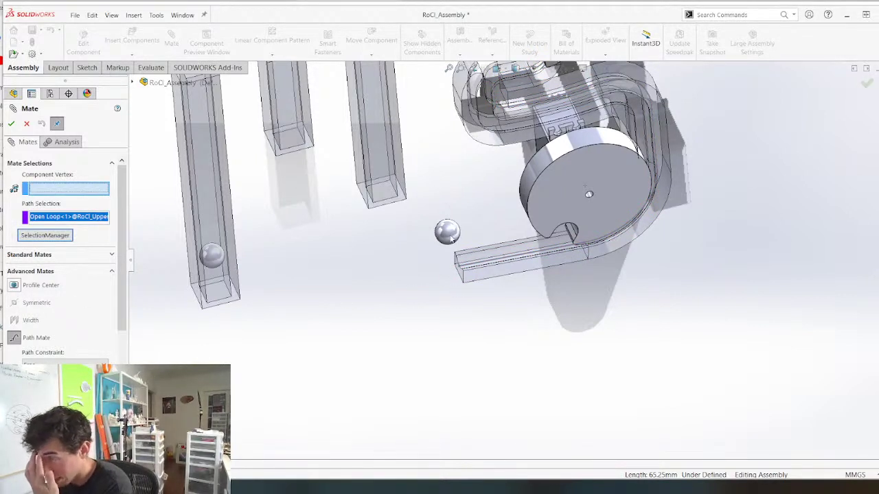
scroll(539, 212, "down", 5)
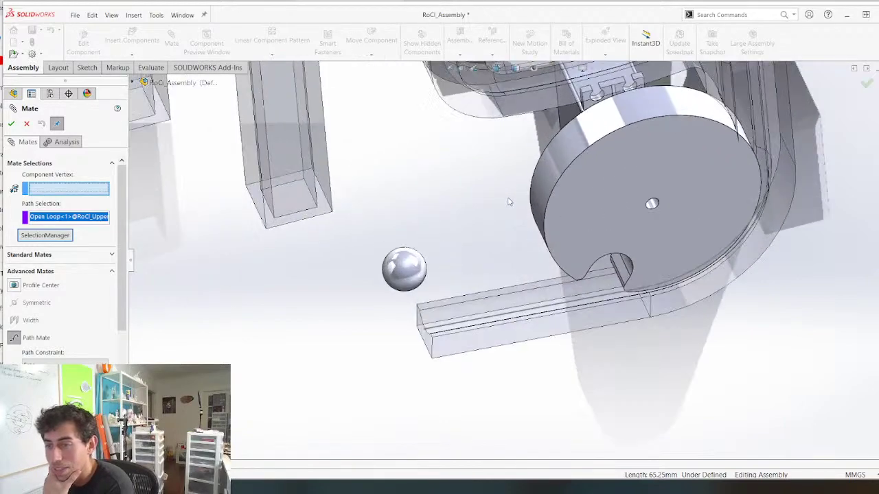
middle_click_drag(373, 182, 349, 222)
scroll(87, 319, "down", 3)
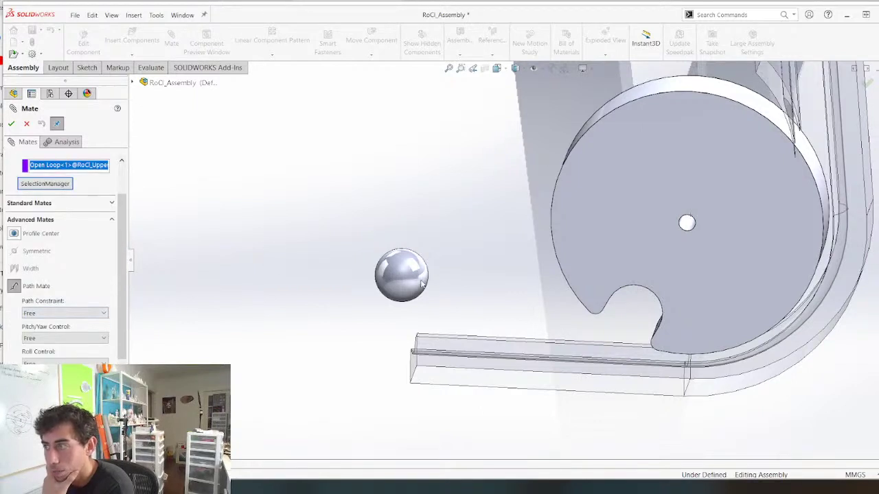
left_click(26, 124)
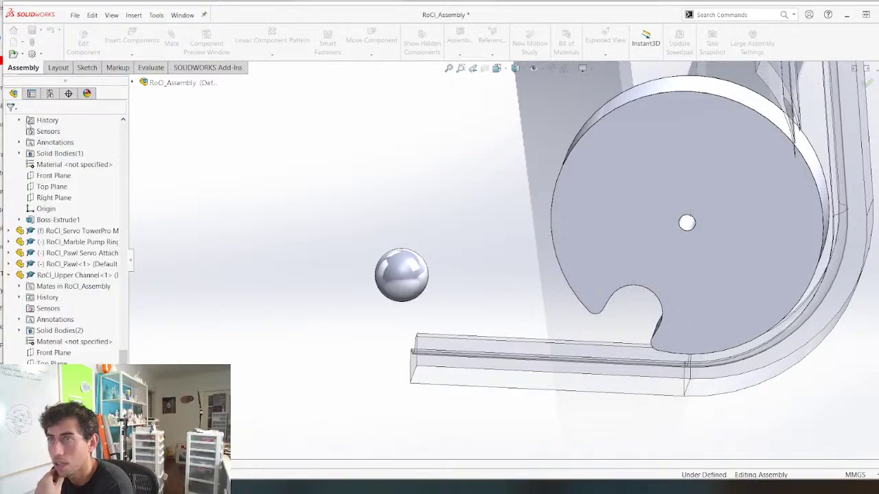
Open the 12.65 mm ball bearing part for editing and start a sketch on its Right Plane
left_click(405, 284)
left_click(429, 225)
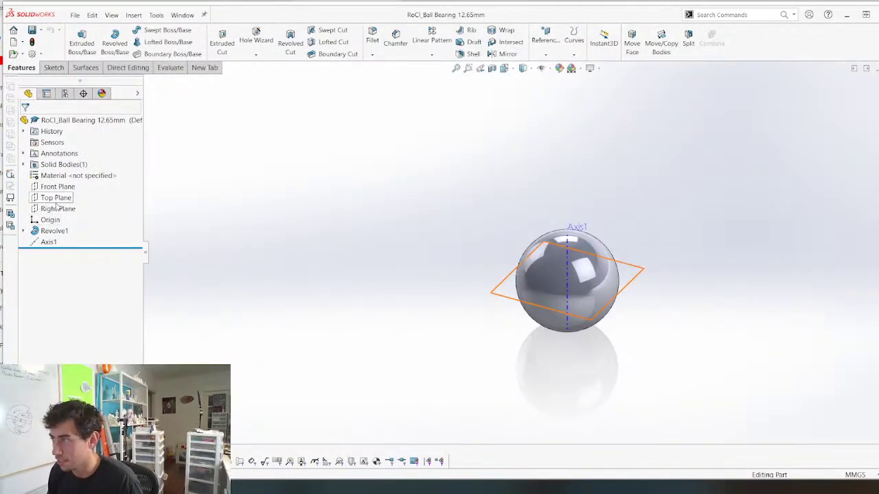
left_click(57, 211)
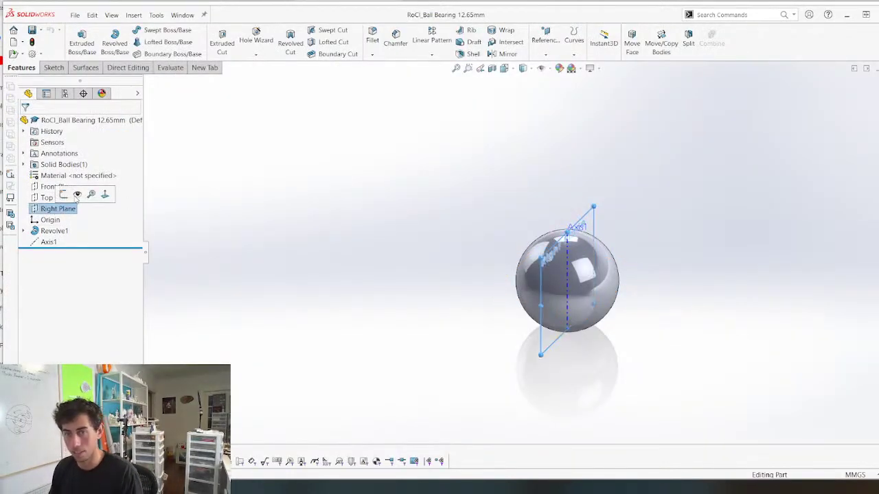
left_click(75, 196)
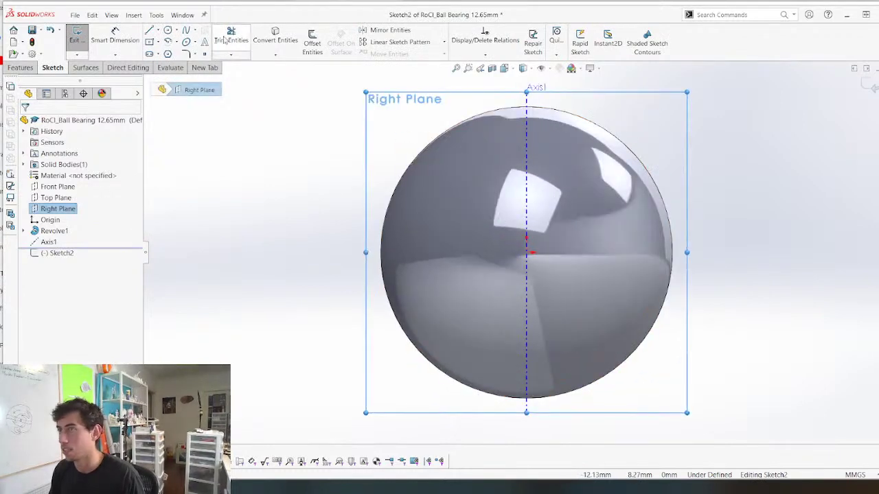
Place a sketch point at the sphere's lowest edge on the vertical axis, and save and close the ball bearing part
left_click(529, 398)
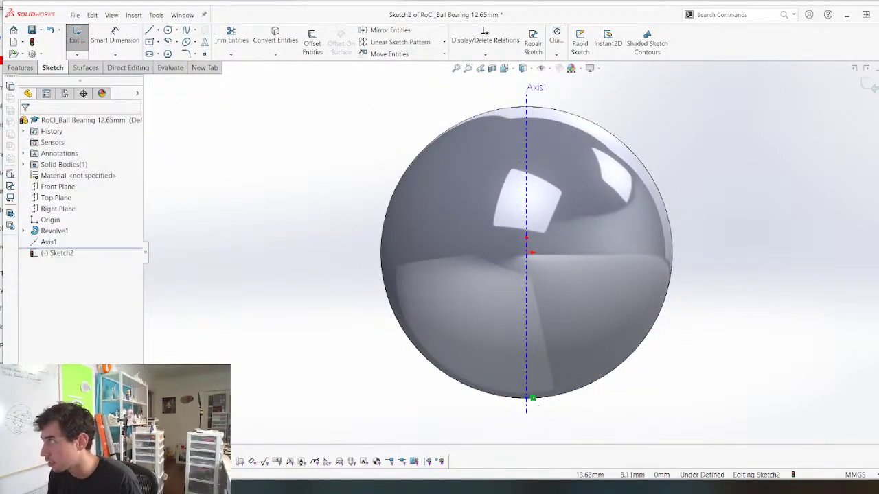
left_click(869, 84)
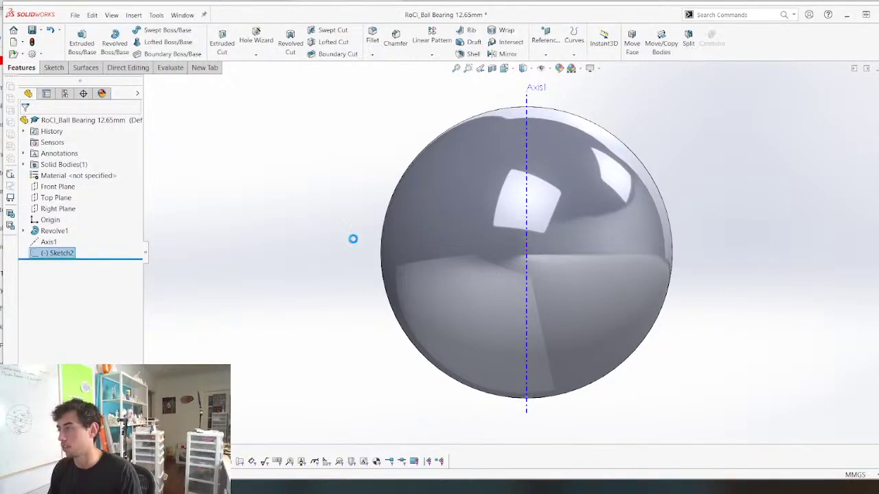
key("ctrl+s")
key("ctrl+w")
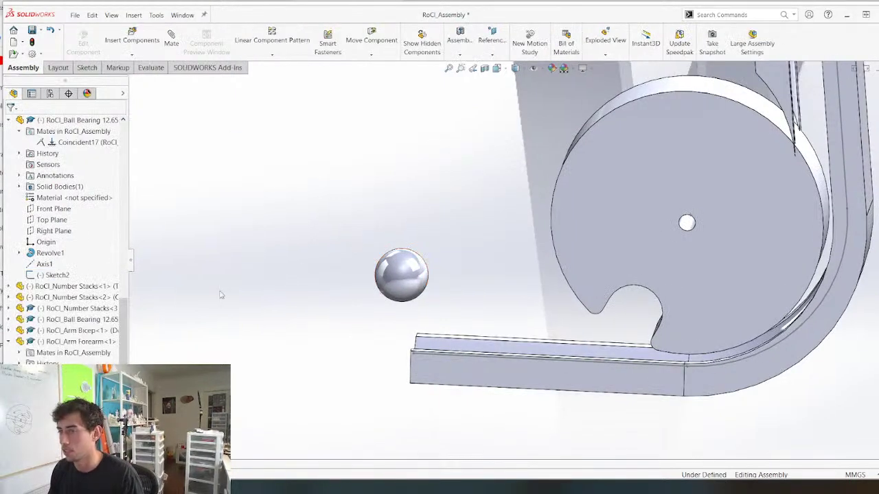
Start a Path Mate in the assembly using the ball bearing's sketch point as the component vertex
middle_click_drag(305, 284, 316, 357)
scroll(309, 257, "up", 4)
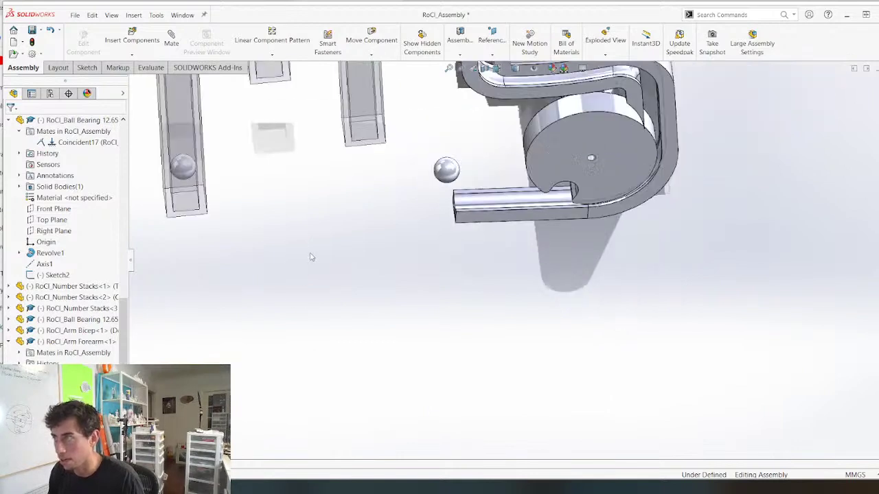
scroll(446, 147, "down", 2)
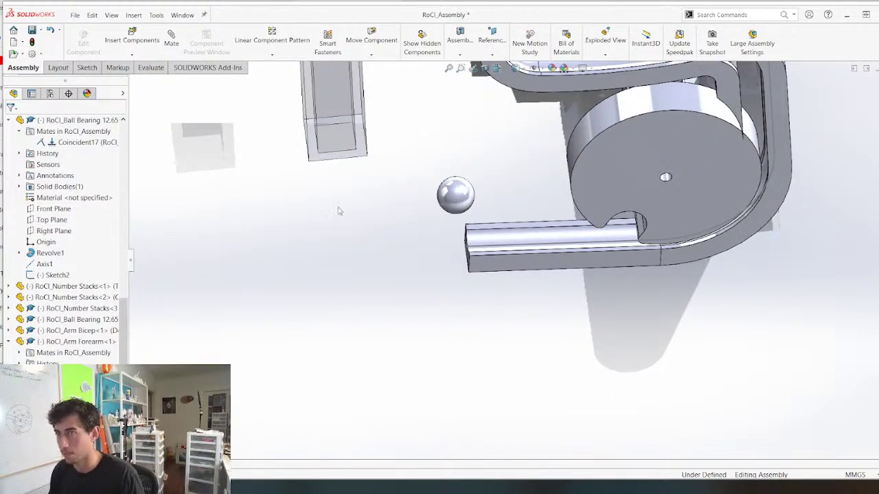
key("m")
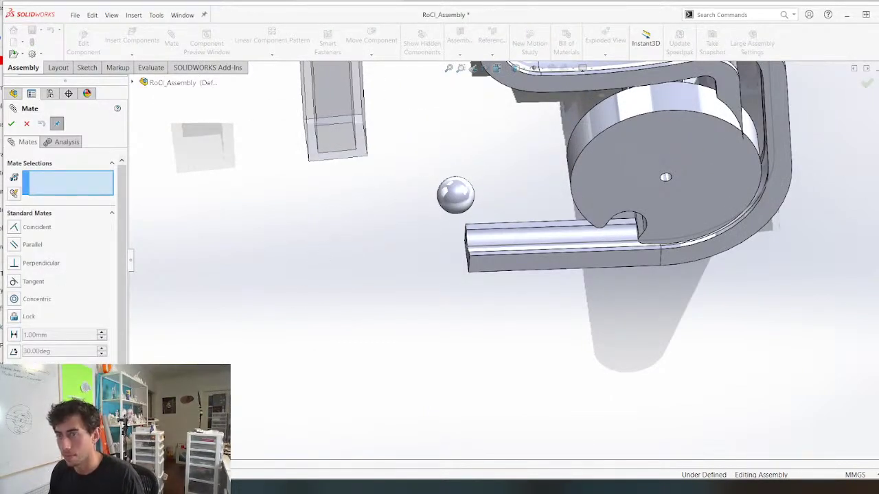
left_click(28, 213)
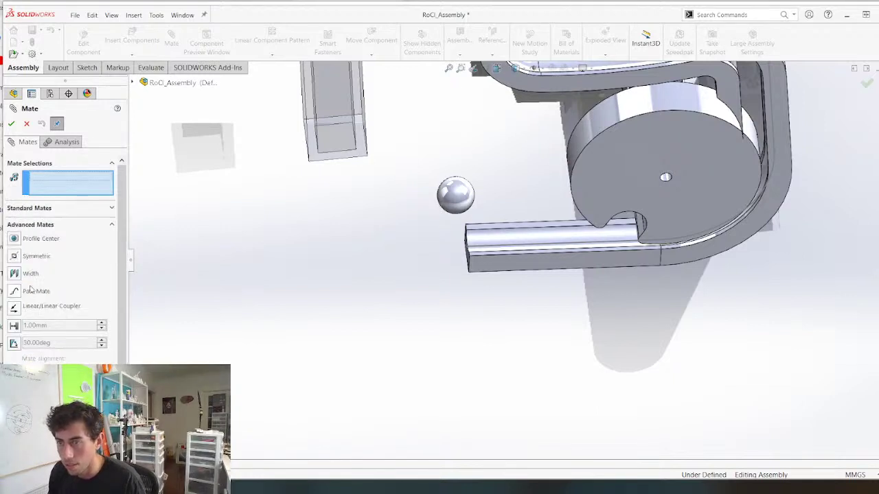
left_click(32, 291)
scroll(498, 197, "down", 3)
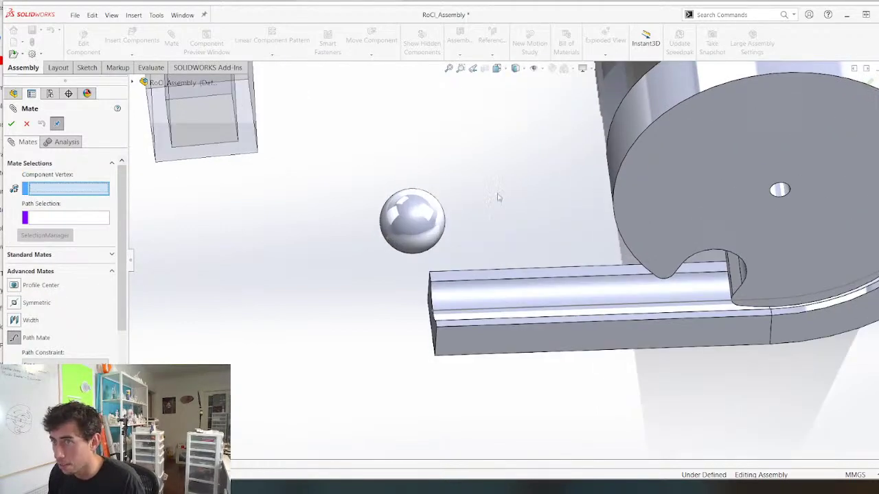
left_click(388, 239)
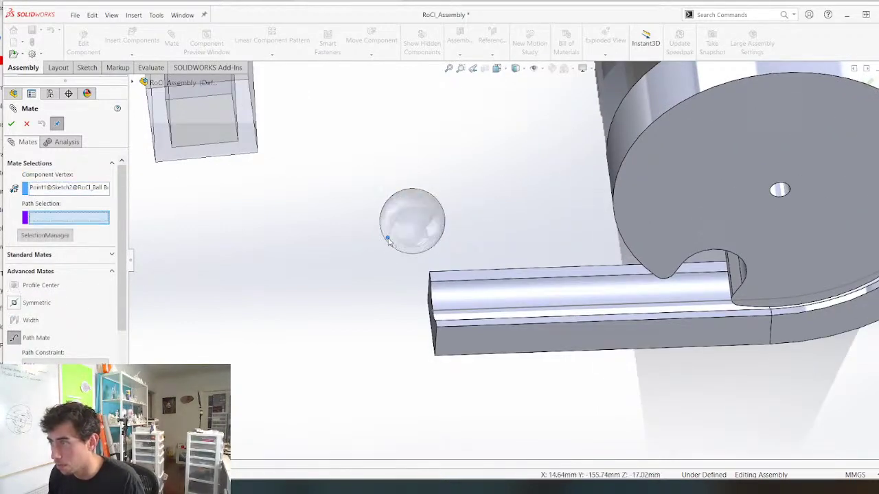
Set the upper channel's whole open-loop groove line as the path and add the mate, breaking other mates to satisfy it
right_click(337, 324)
left_click(377, 361)
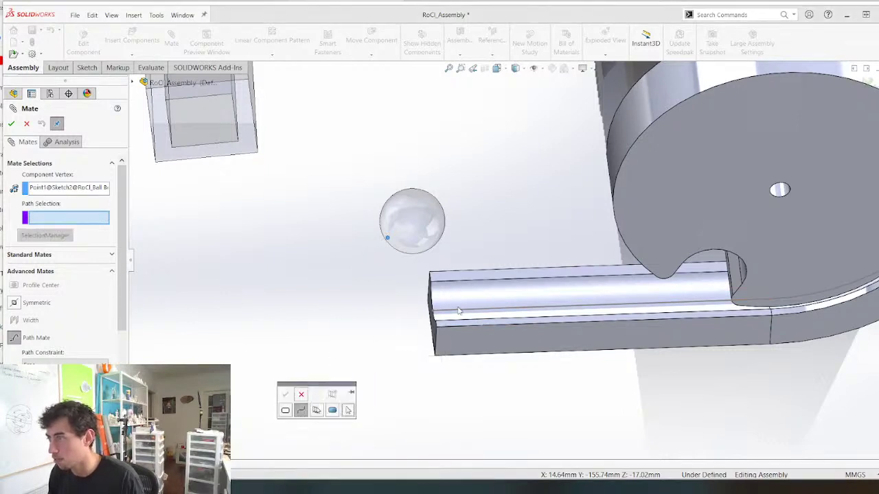
left_click(434, 314)
right_click(298, 307)
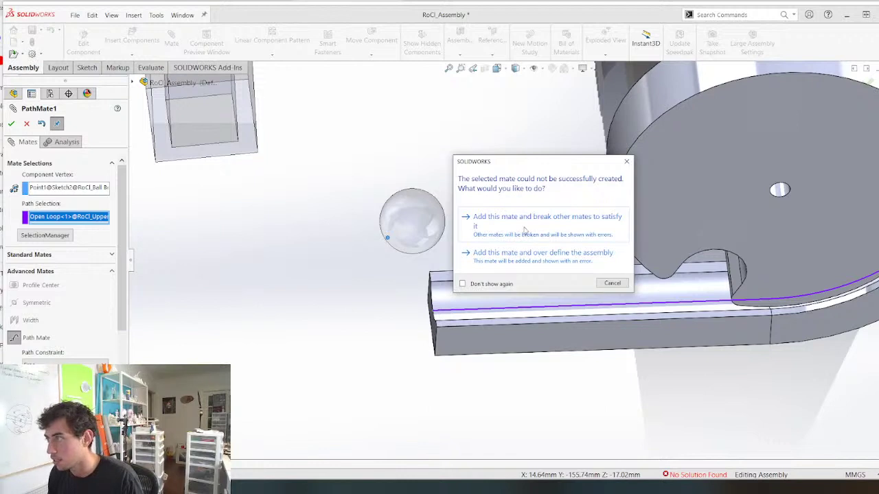
left_click(525, 229)
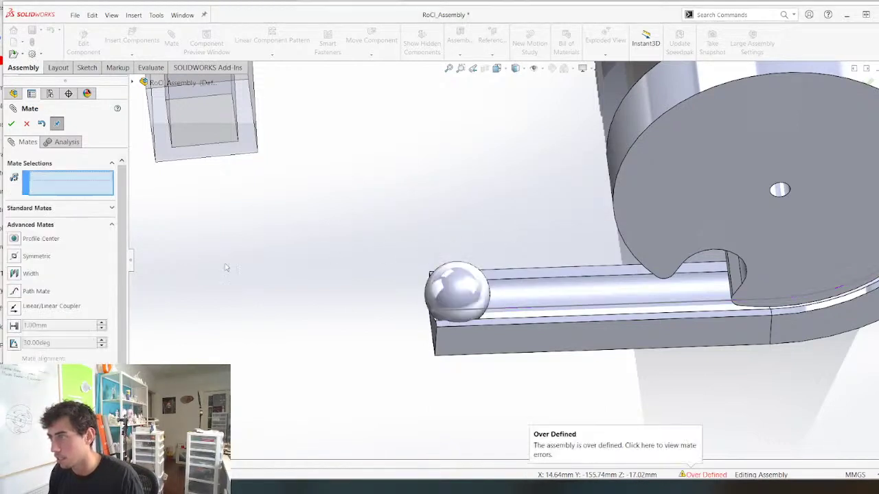
left_click(11, 124)
Delete the conflicting Coincident17 mate from the ball bearing
left_click_drag(581, 241, 426, 206)
left_click(79, 142)
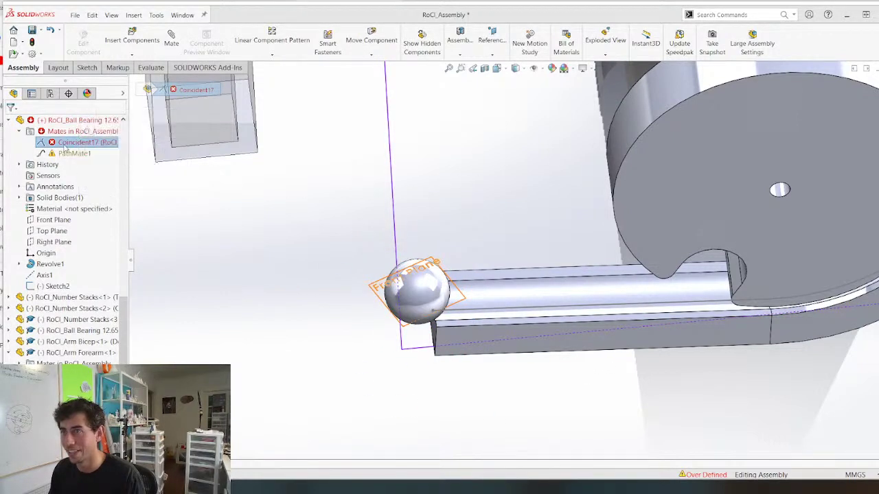
key("Delete")
key("Return")
Move the ball bearing along the start of the upper channel to check how it follows the path mate
left_click_drag(431, 297, 457, 165)
middle_click_drag(373, 314, 419, 262)
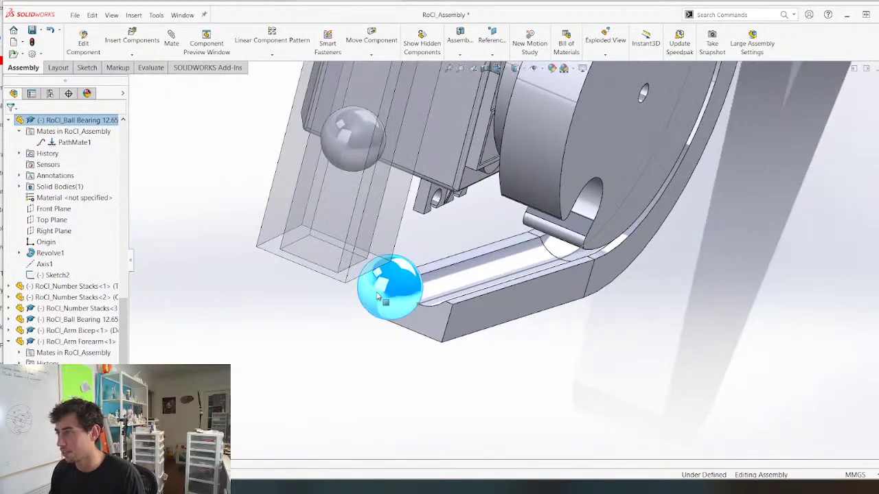
left_click_drag(418, 263, 414, 229)
left_click(414, 229)
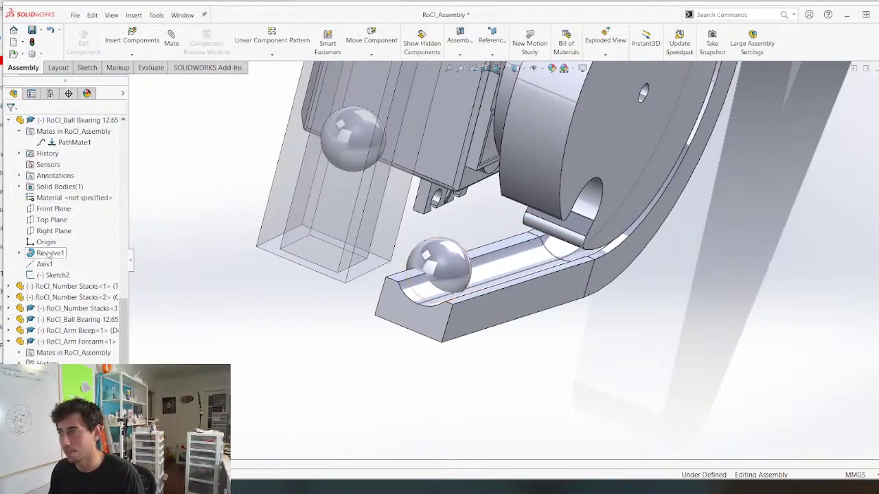
Mate the ball bearing's Right Plane coincident with Plane1 of the upper channel
left_click(68, 231)
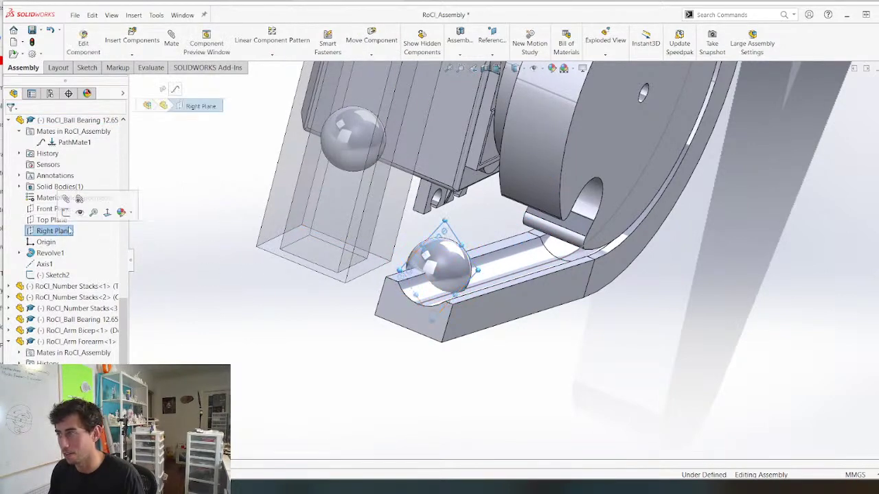
scroll(475, 288, "up", 2)
middle_click_drag(475, 302, 454, 291)
scroll(373, 218, "up", 4)
middle_click_drag(373, 218, 189, 197)
scroll(20, 332, "down", 6)
scroll(21, 332, "down", 3)
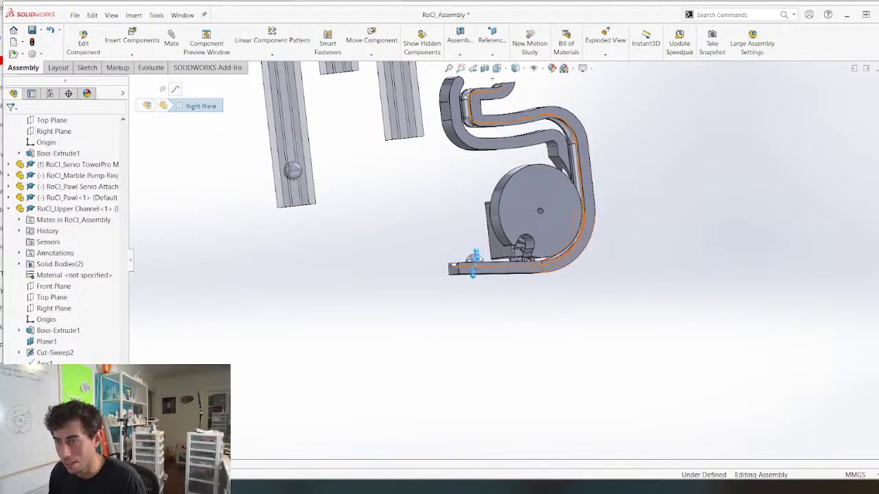
left_click(46, 341)
left_click(46, 343)
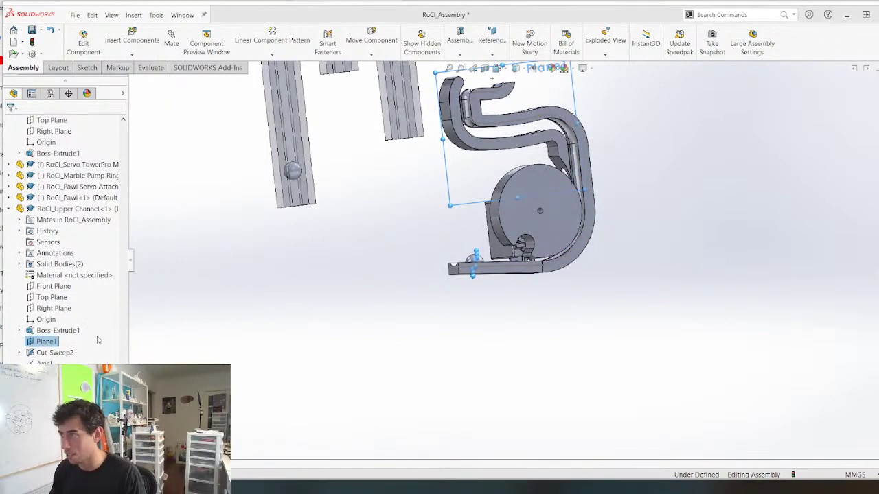
key("m")
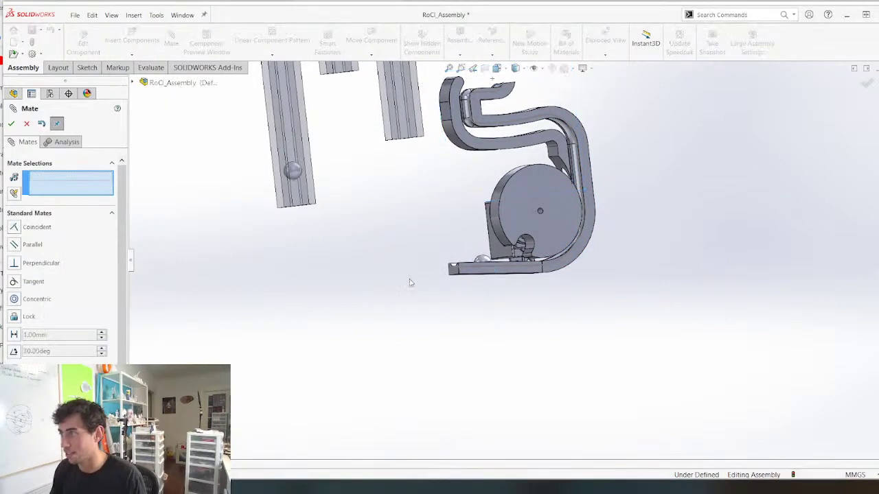
scroll(479, 255, "down", 8)
middle_click_drag(480, 264, 453, 352)
key("Escape")
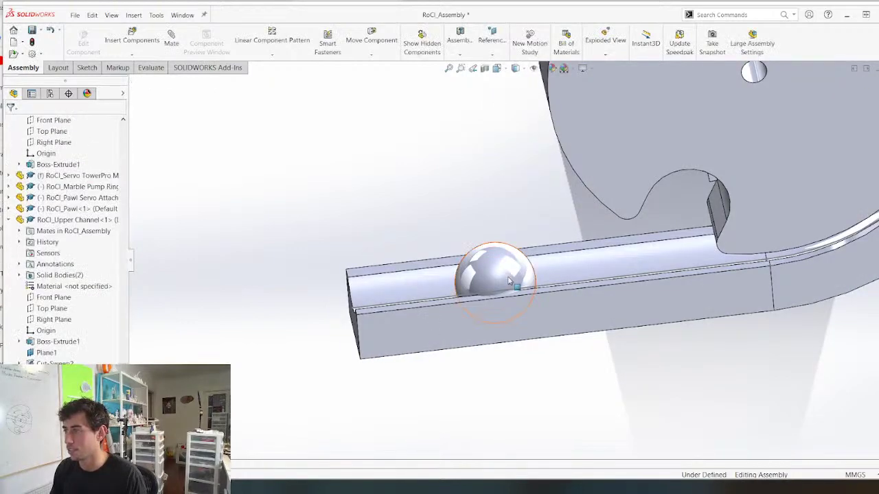
Move the ball bearing along the straight lower channel past the wheel's notch and up the path to test its travel
left_click_drag(488, 273, 638, 164)
scroll(532, 225, "up", 3)
middle_click_drag(533, 225, 557, 202)
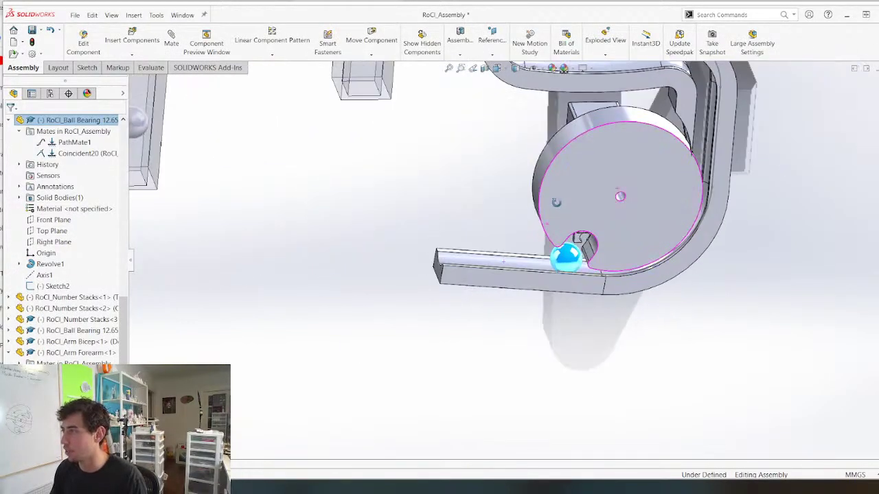
left_click_drag(568, 256, 638, 59)
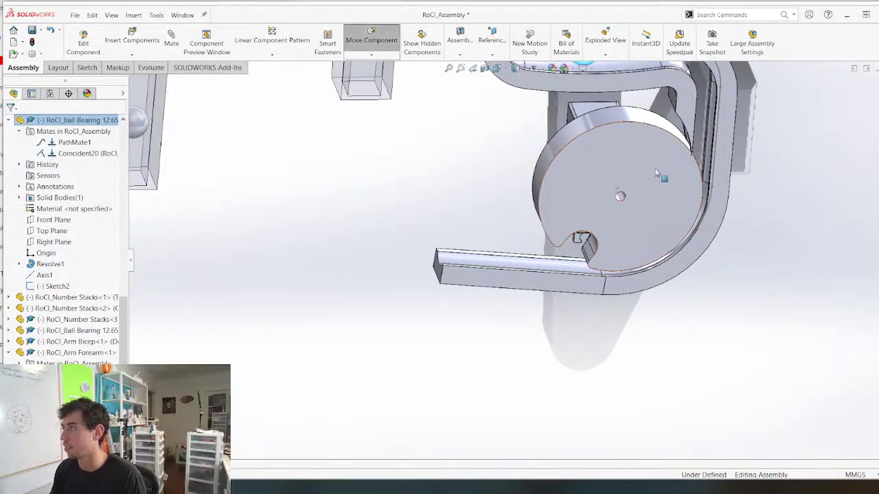
Move the ball bearing through the channel's upper bends and back down beside the wheel to check the rest of the path
scroll(661, 177, "up", 3)
scroll(535, 199, "down", 6)
middle_click_drag(543, 239, 550, 162)
left_click_drag(644, 214, 494, 261)
left_click_drag(377, 147, 817, 436)
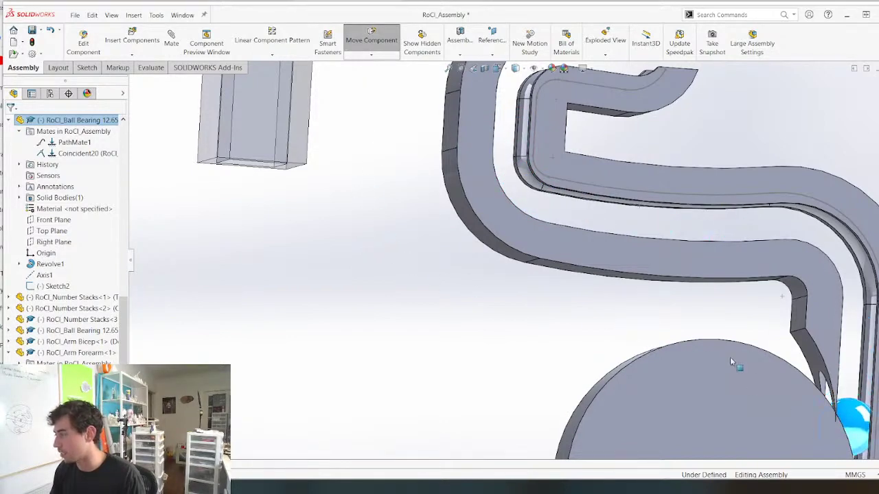
Move the ball bearing back along the channel to just below the notch in the wheel
scroll(727, 376, "up", 5)
scroll(550, 365, "down", 3)
middle_click_drag(611, 355, 579, 359)
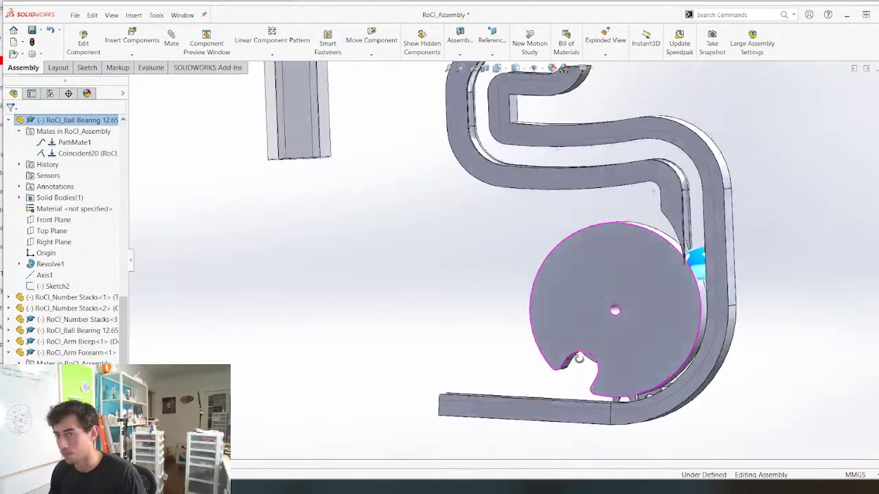
left_click(389, 327)
left_click(699, 265)
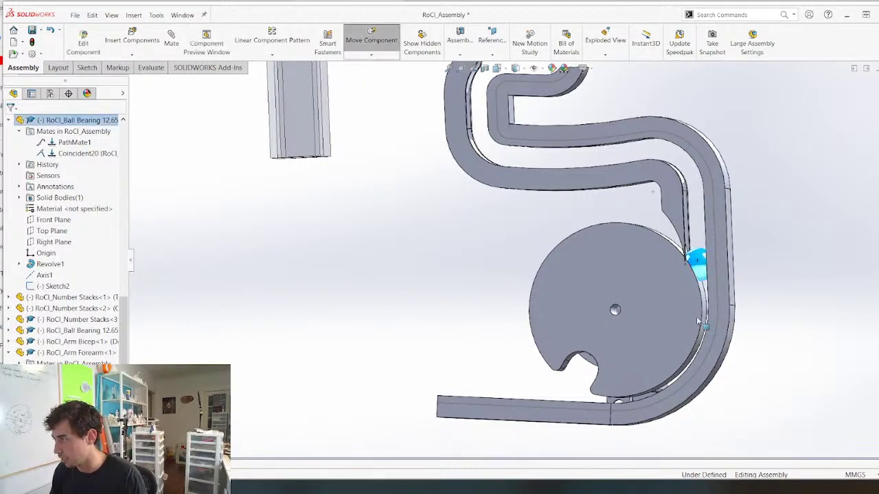
left_click_drag(698, 261, 579, 386)
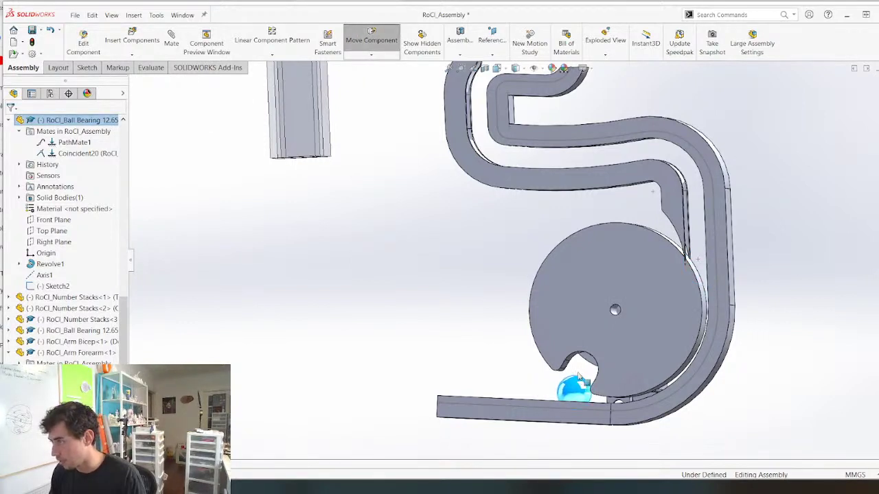
Rotate the pump wheel until its notch faces the lower channel, place the ball bearing beneath the notch, and save the assembly
left_click_drag(553, 320, 551, 351)
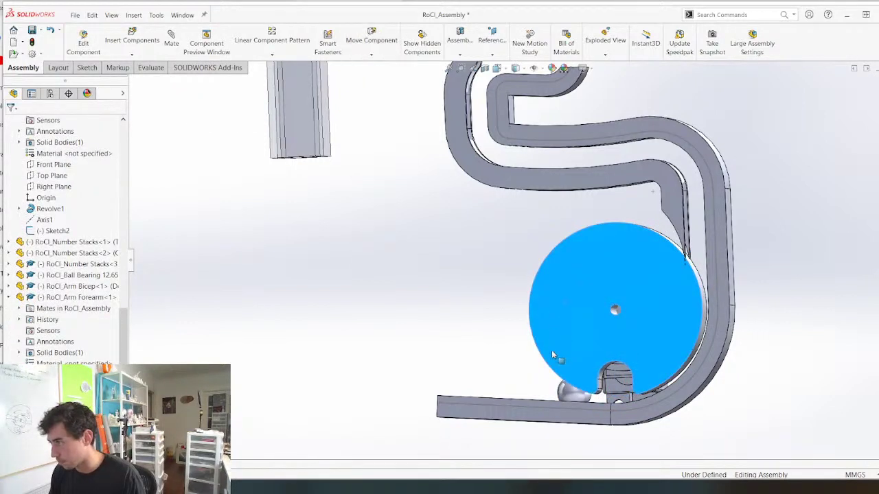
scroll(607, 337, "up", 1)
scroll(609, 337, "down", 3)
middle_click_drag(608, 340, 590, 364)
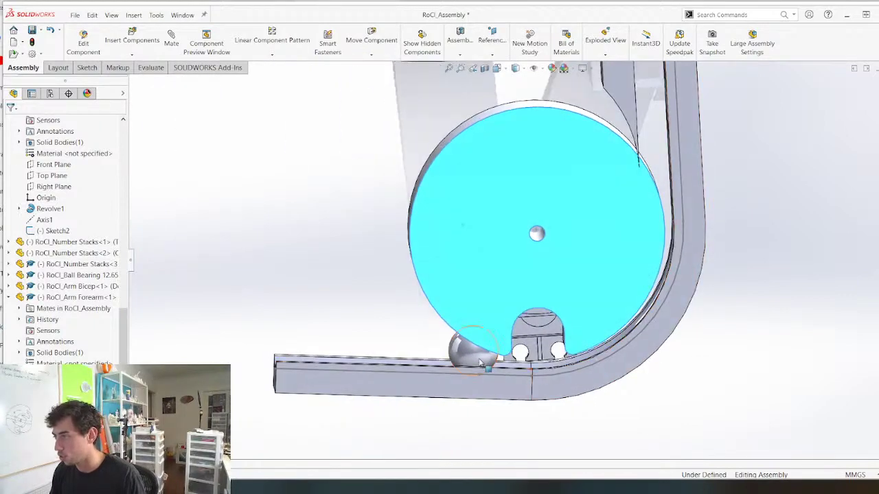
left_click_drag(481, 351, 563, 340)
left_click(605, 435)
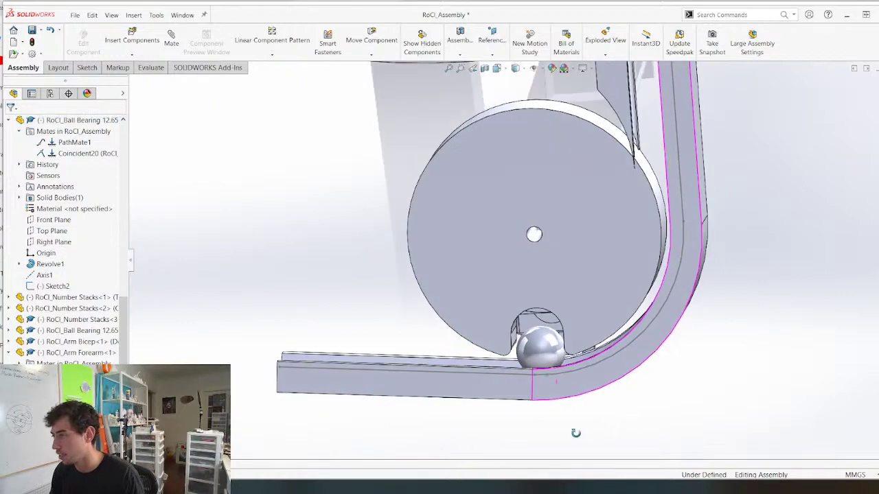
key("ctrl+s")
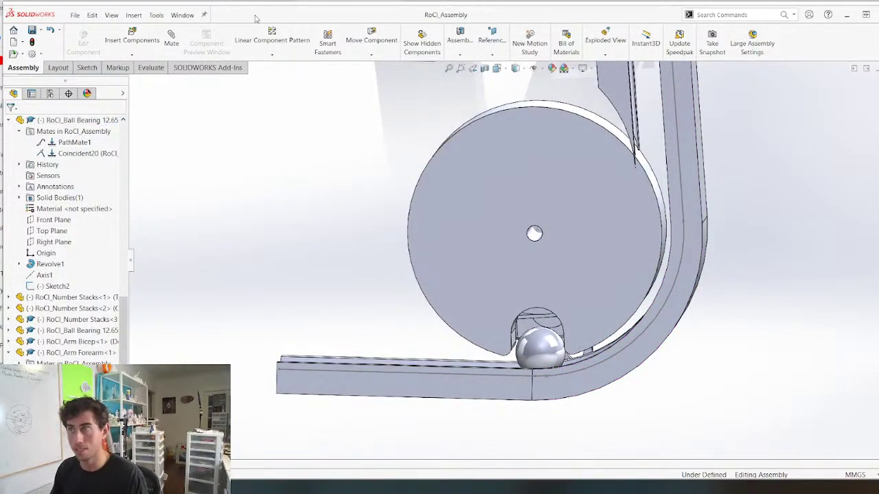
Rotate the pump wheel under Physical Dynamics checked only between the ball bearing and the Marble Pump Ring, turning its notch toward the channel's bend
left_click(371, 55)
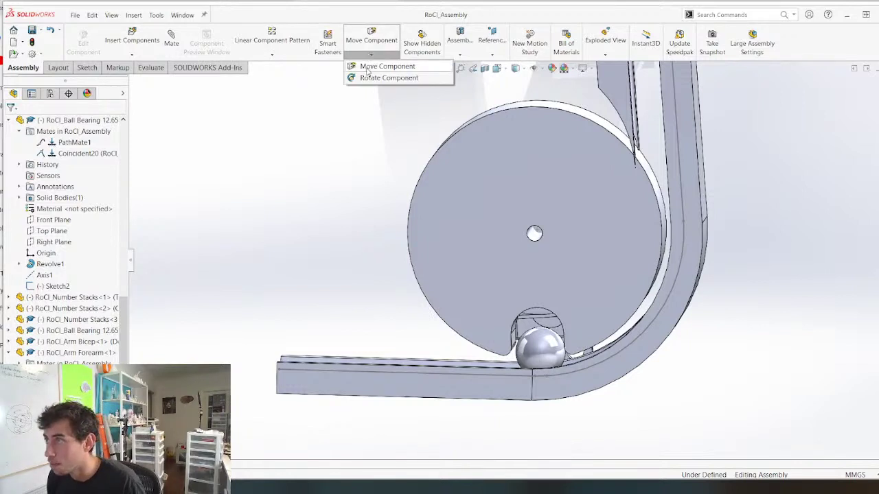
left_click(368, 68)
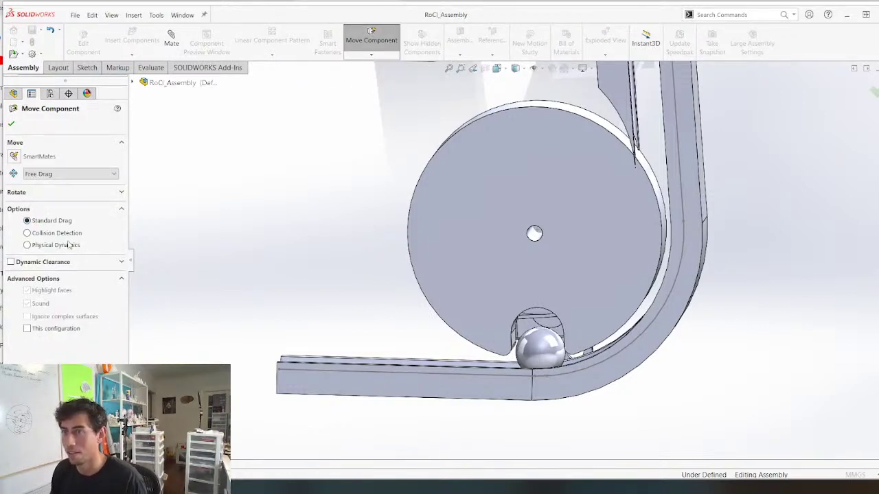
left_click(28, 246)
left_click(56, 283)
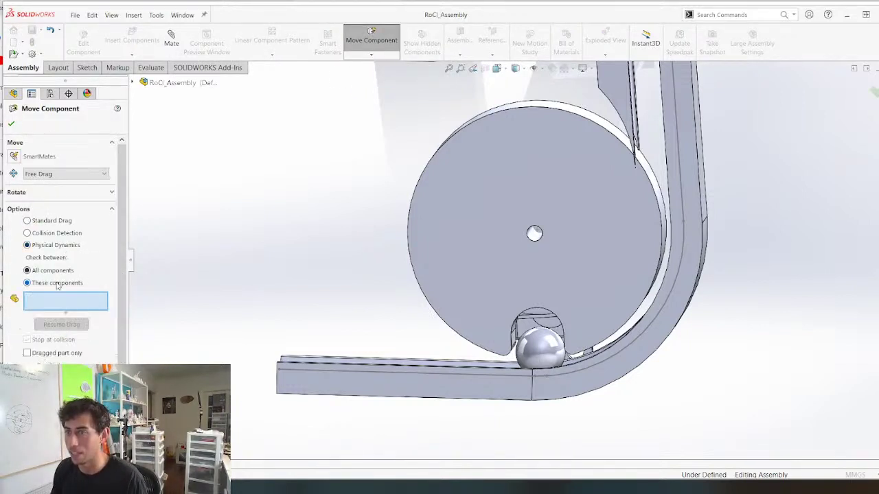
left_click(462, 254)
left_click(547, 350)
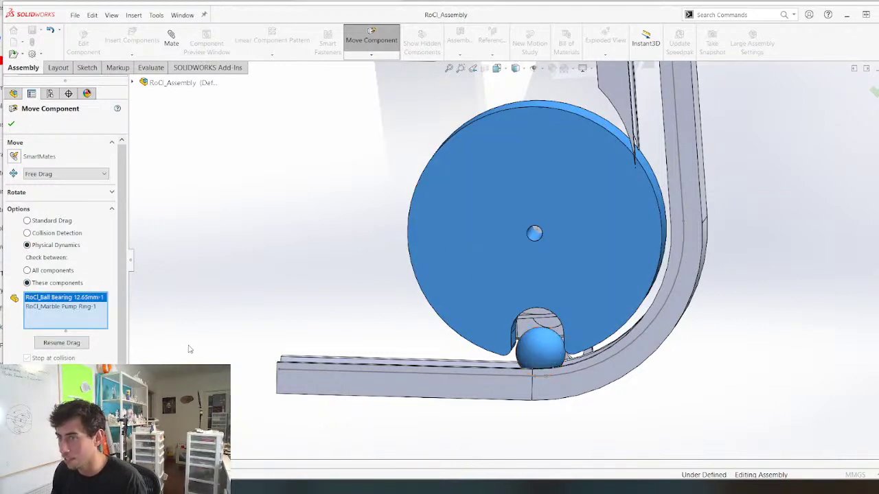
left_click(61, 344)
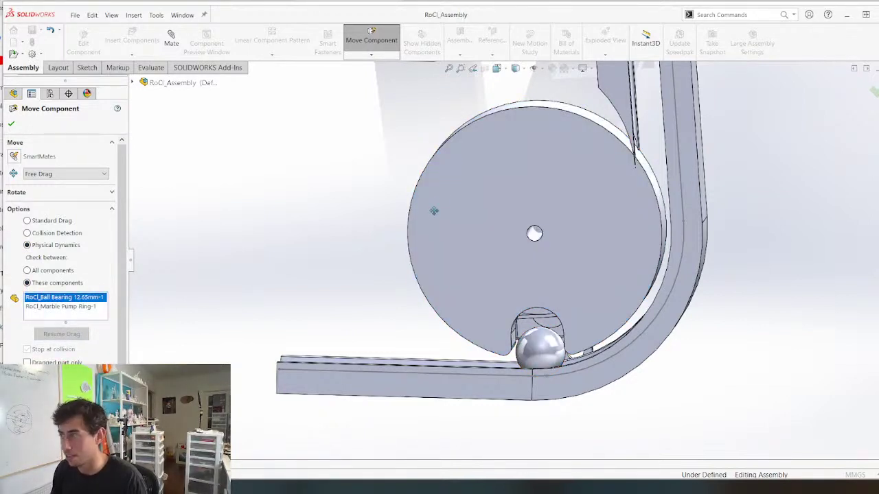
left_click_drag(454, 188, 400, 291)
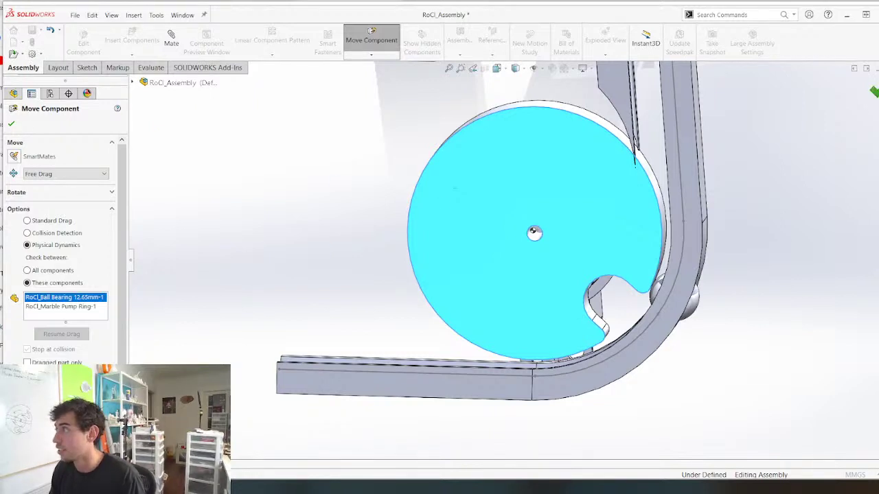
left_click(11, 124)
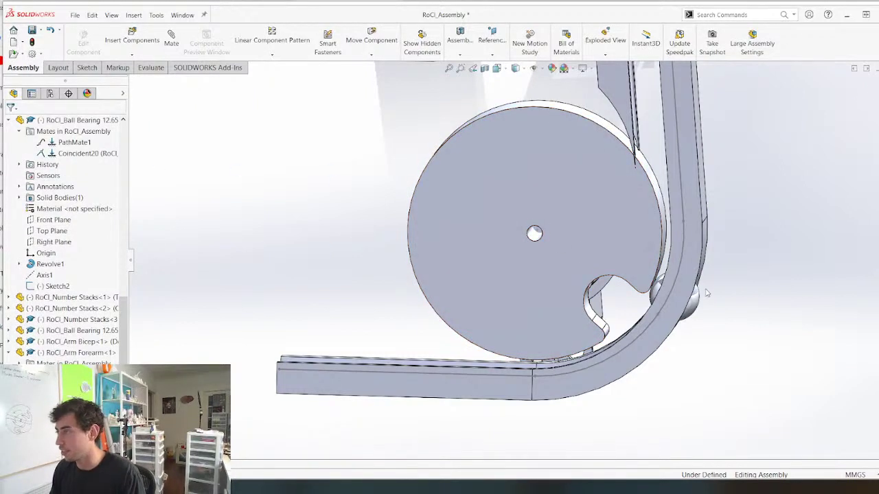
Move the ball bearing back to the open end of the straight lower channel
left_click_drag(702, 314, 323, 261)
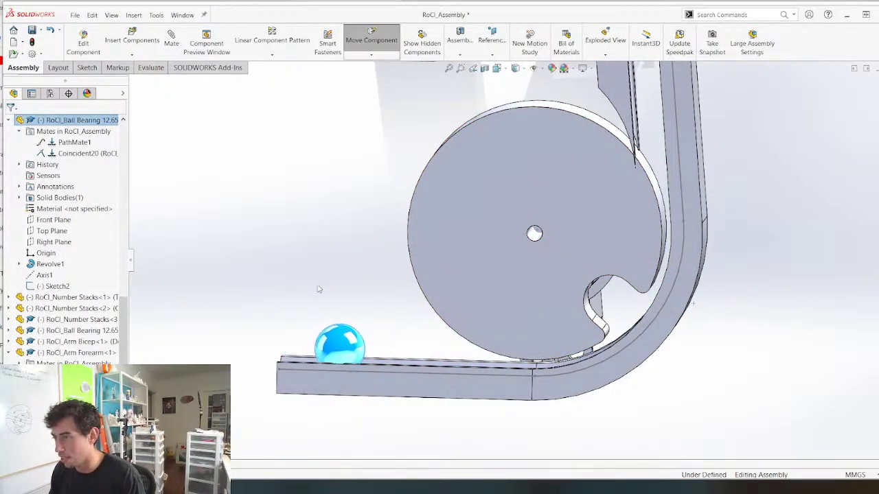
middle_click_drag(333, 304, 374, 321)
scroll(351, 302, "up", 3)
scroll(342, 255, "down", 7)
left_click_drag(505, 298, 476, 260)
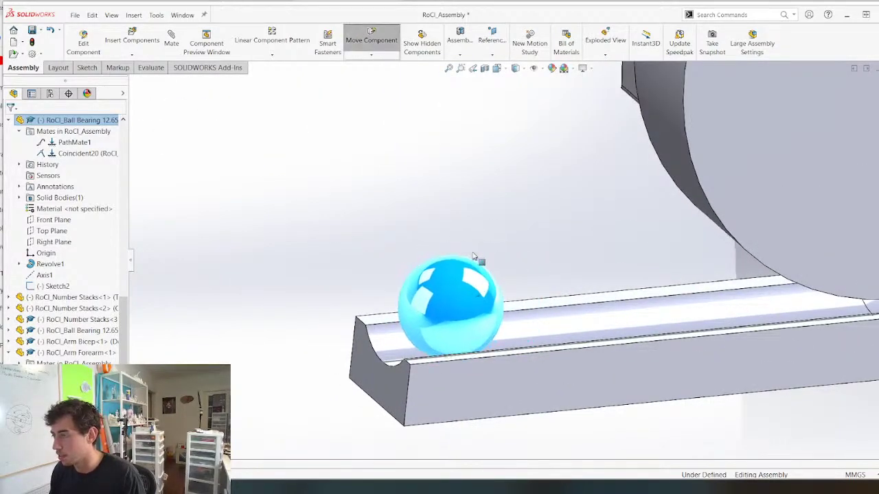
left_click(446, 296)
left_click(476, 236)
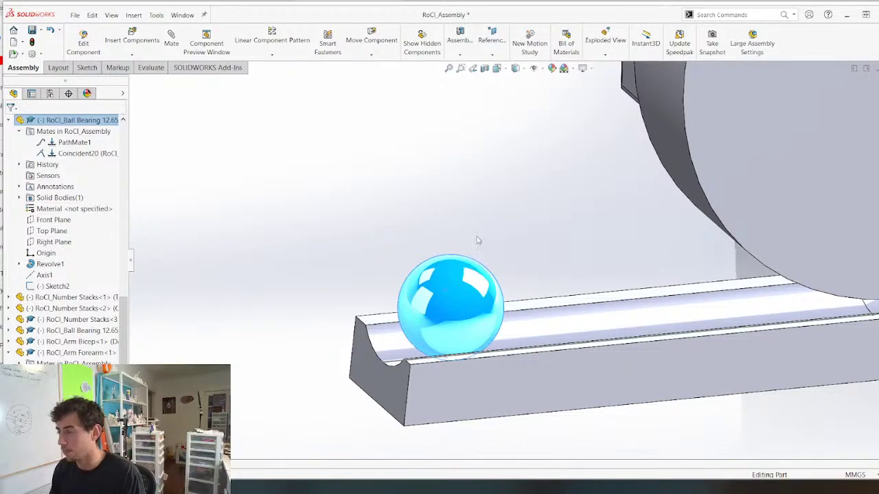
key("ctrl+Tab")
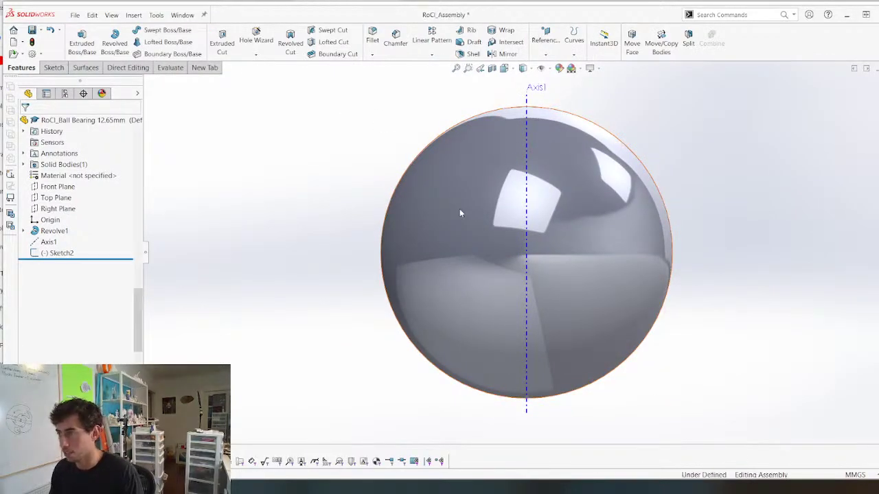
Edit the ball bearing in the context of the assembly and start a sketch on its Right Plane
left_click(487, 293)
left_click(488, 292)
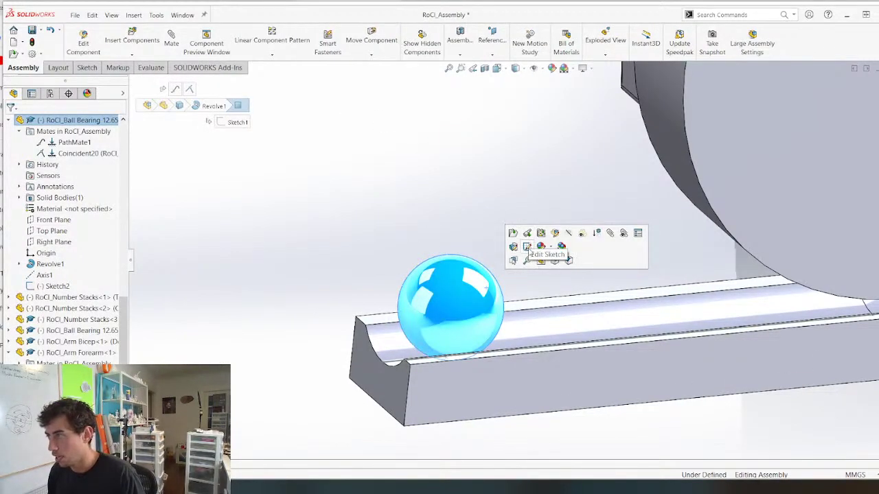
left_click(530, 248)
left_click(864, 84)
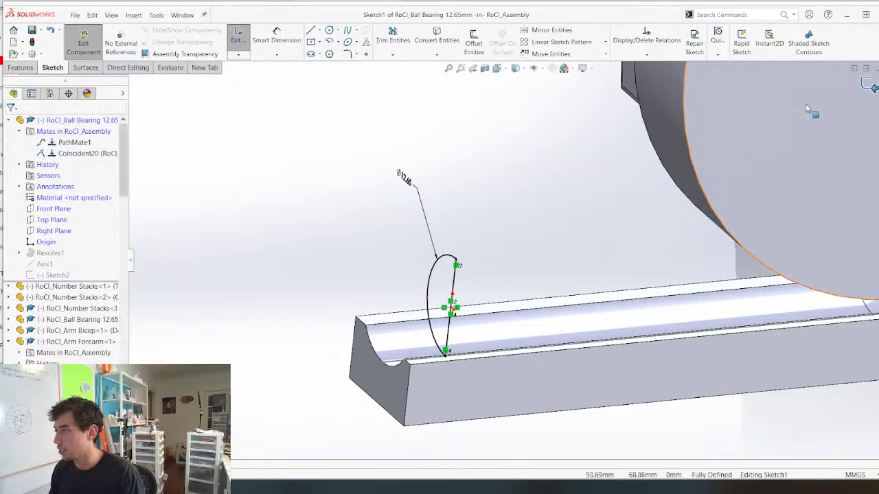
left_click(471, 292)
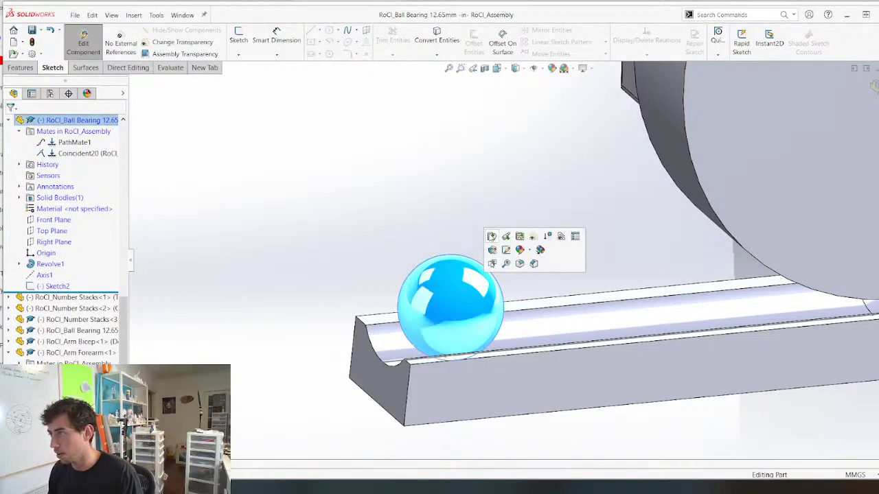
left_click(516, 219)
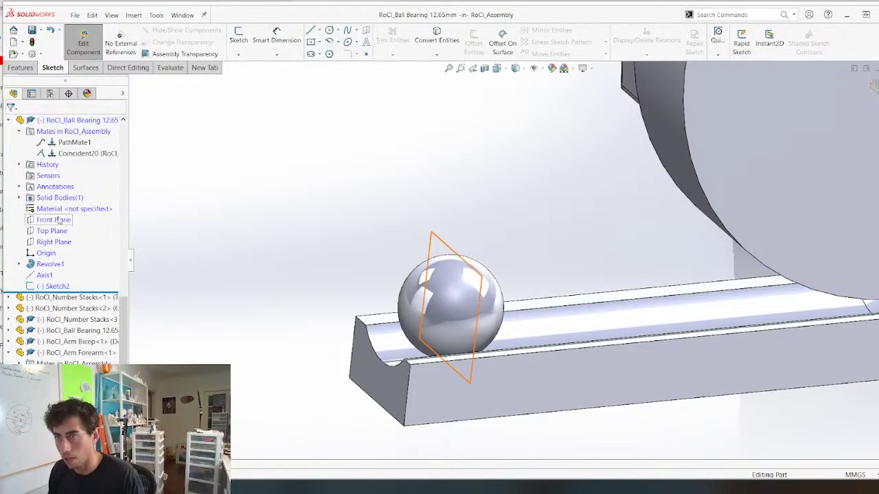
left_click(55, 243)
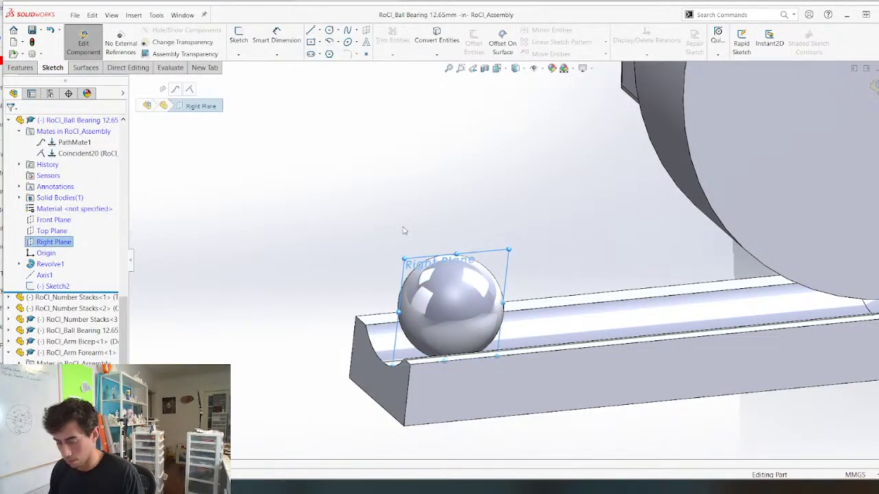
key("s")
key("ctrl+8")
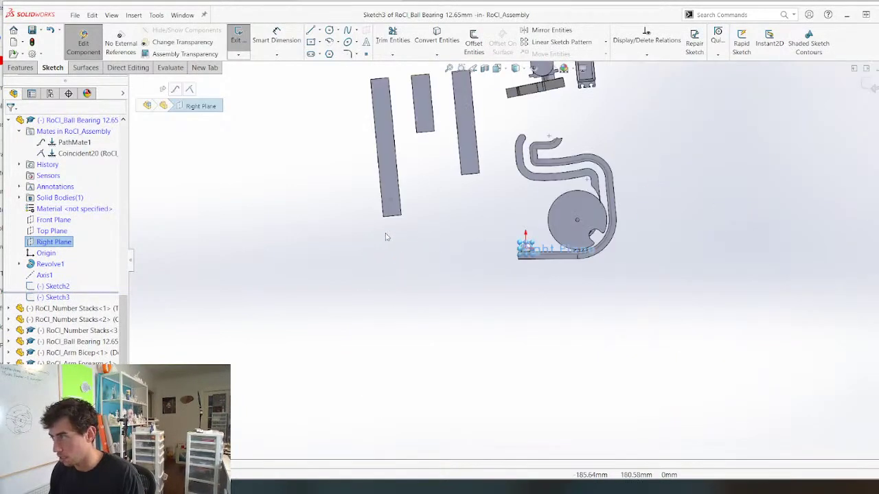
scroll(573, 388, "down", 7)
scroll(426, 318, "down", 3)
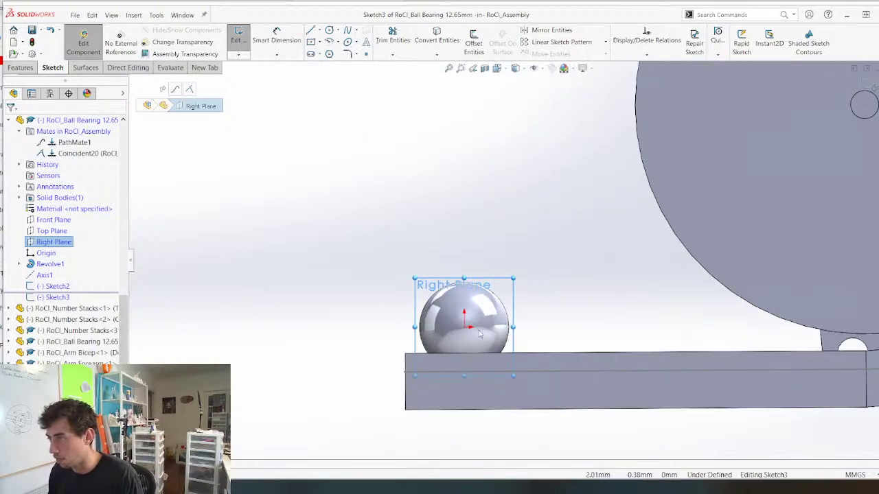
Try to convert the ball bearing's spherical face into sketch entities
key("Escape")
left_click(484, 296)
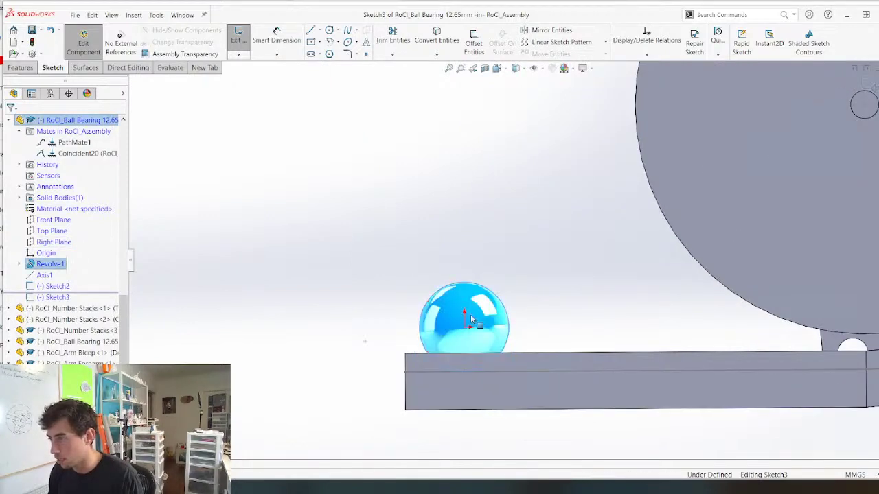
left_click(437, 58)
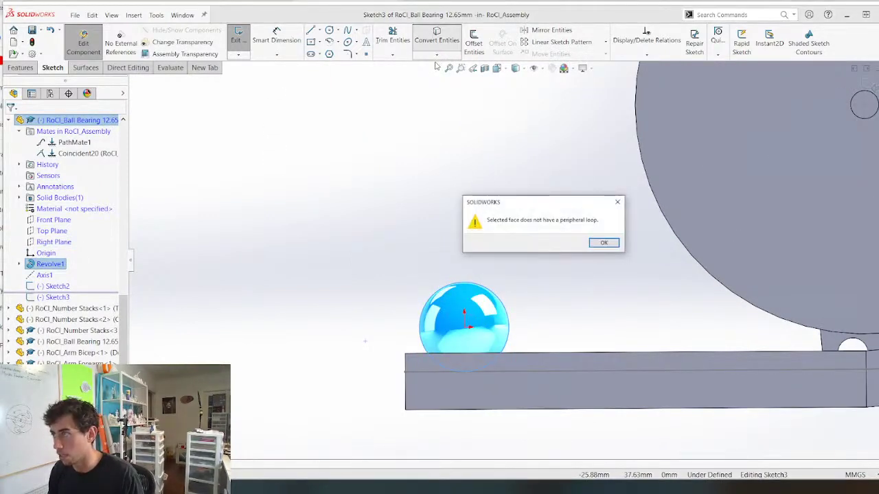
key("Return")
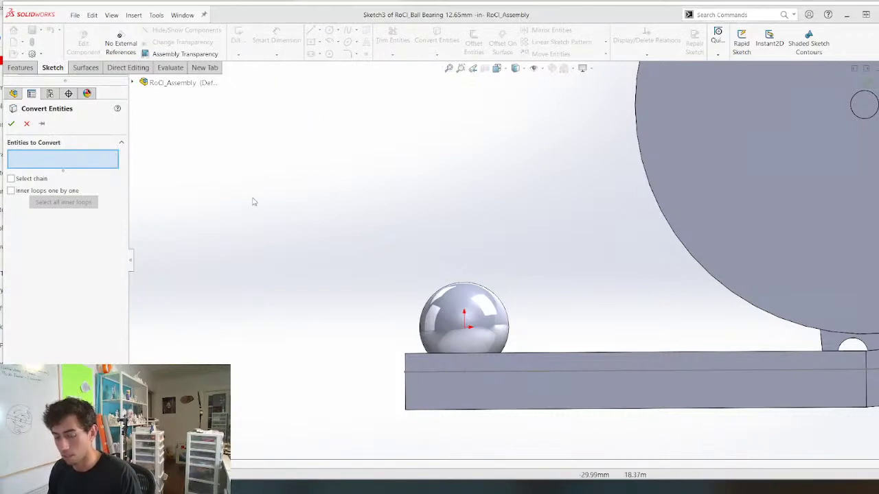
key("Escape")
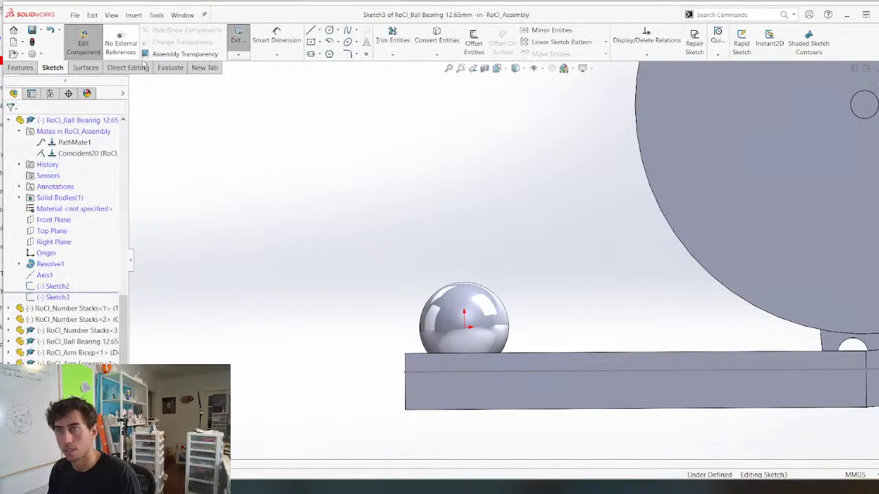
Create an intersection curve of the ball bearing's surface in the Right Plane sketch and return to editing the assembly
left_click(437, 56)
left_click(456, 89)
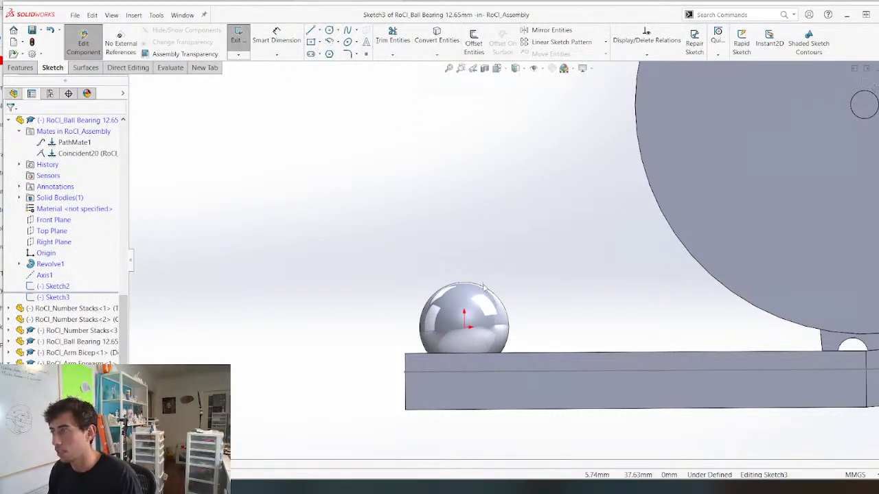
middle_click_drag(295, 218, 300, 245)
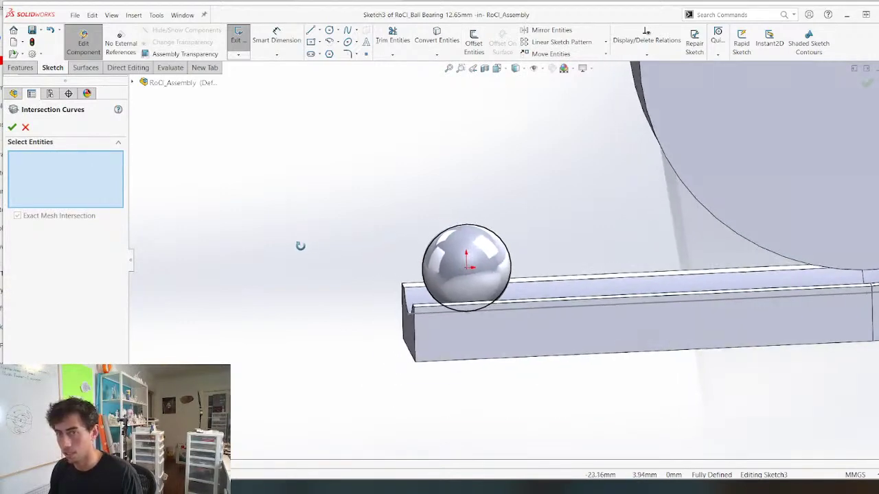
scroll(469, 249, "up", 2)
scroll(542, 263, "down", 4)
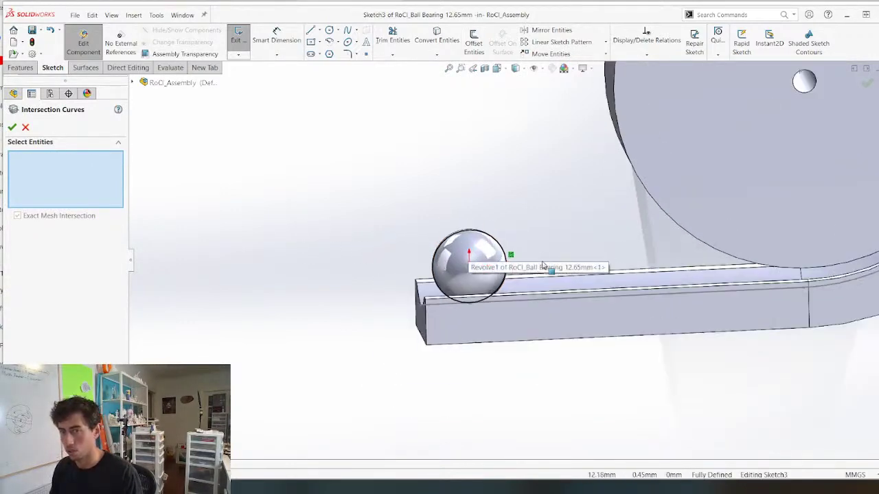
key("Escape")
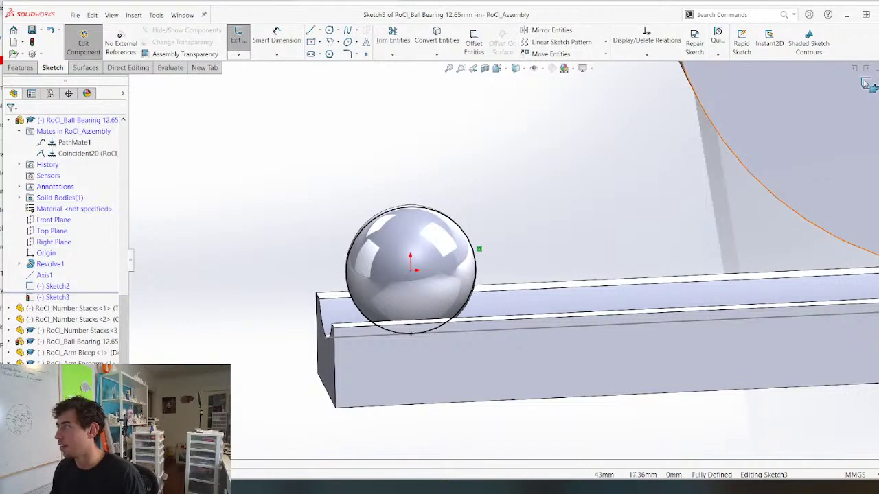
left_click(869, 84)
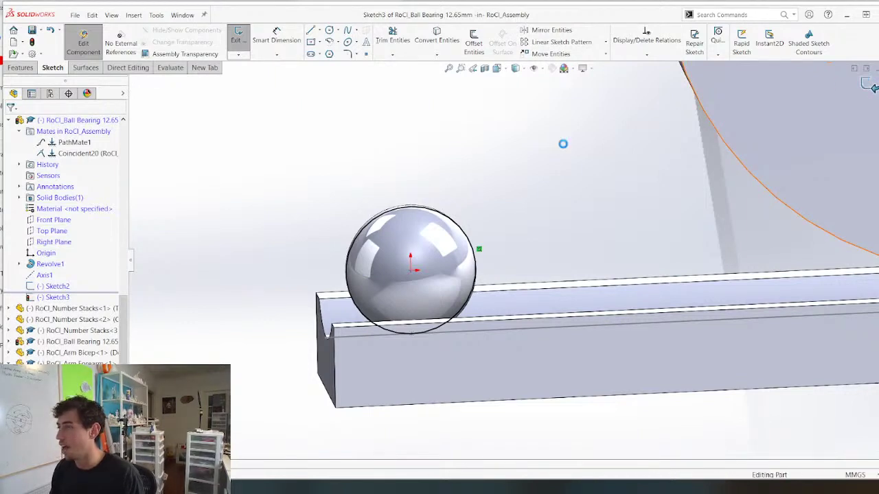
left_click(377, 228)
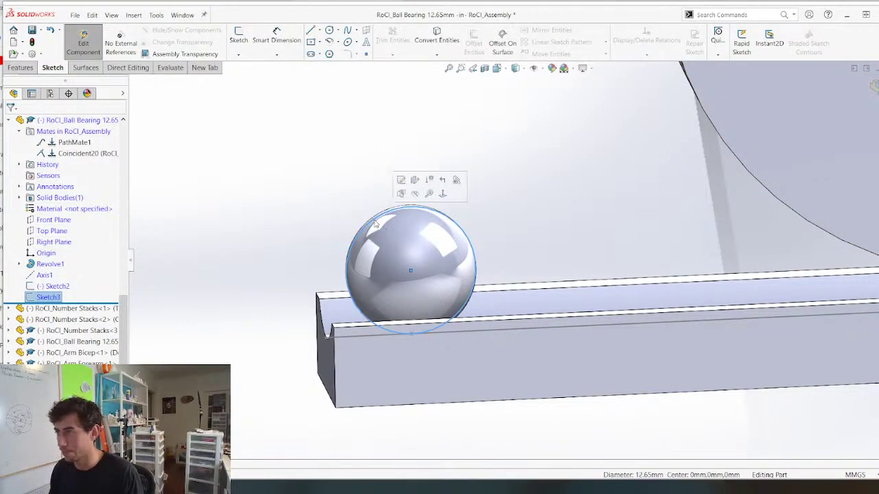
left_click(874, 86)
left_click(426, 213)
middle_click_drag(398, 264, 402, 299)
left_click(490, 308, "ctrl")
scroll(282, 257, "up", 5)
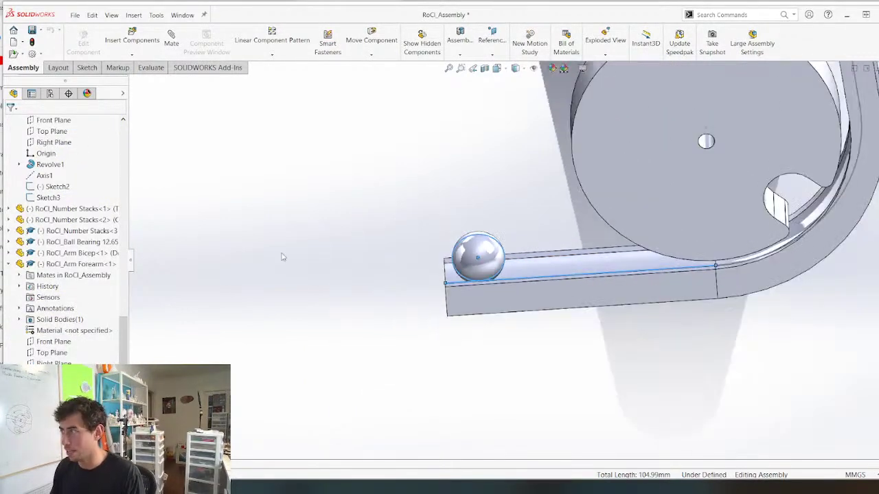
scroll(283, 256, "up", 2)
left_click(314, 309)
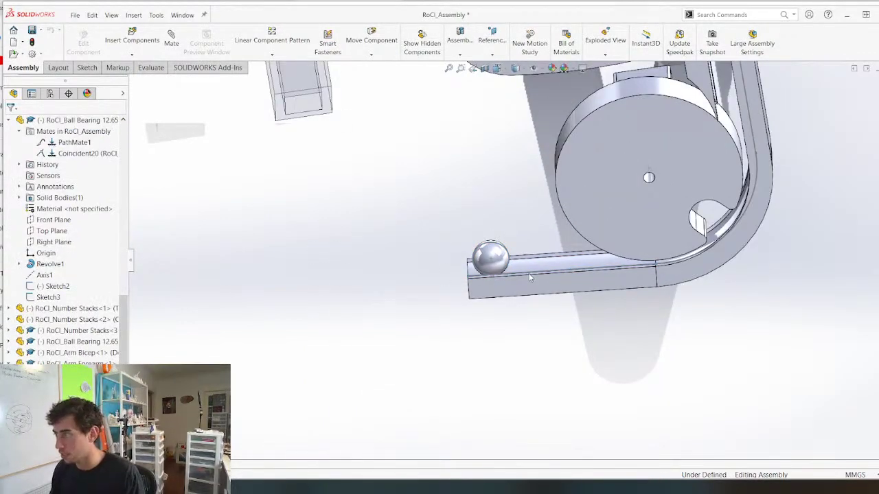
right_click_drag(509, 283, 48, 278)
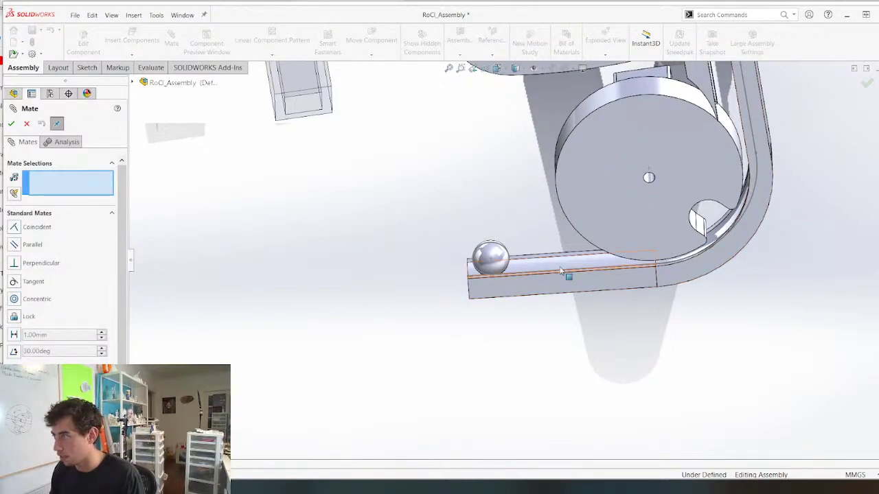
right_click(348, 295)
key("Escape")
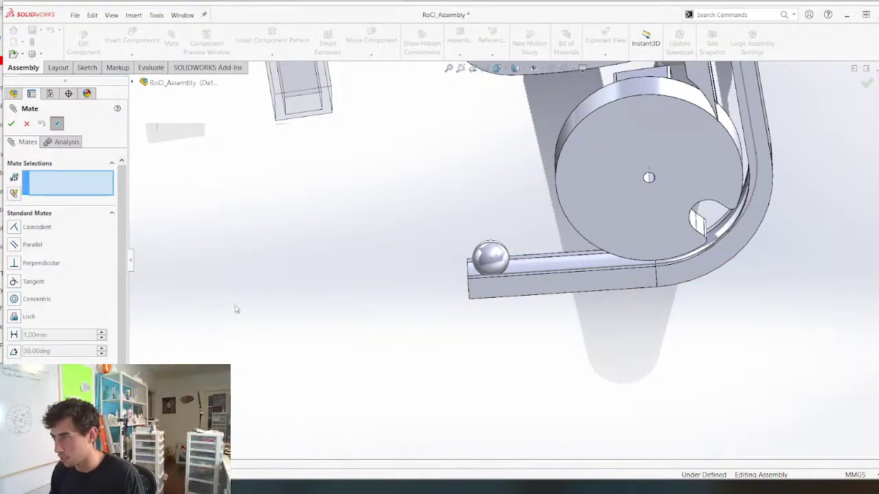
left_click(545, 275)
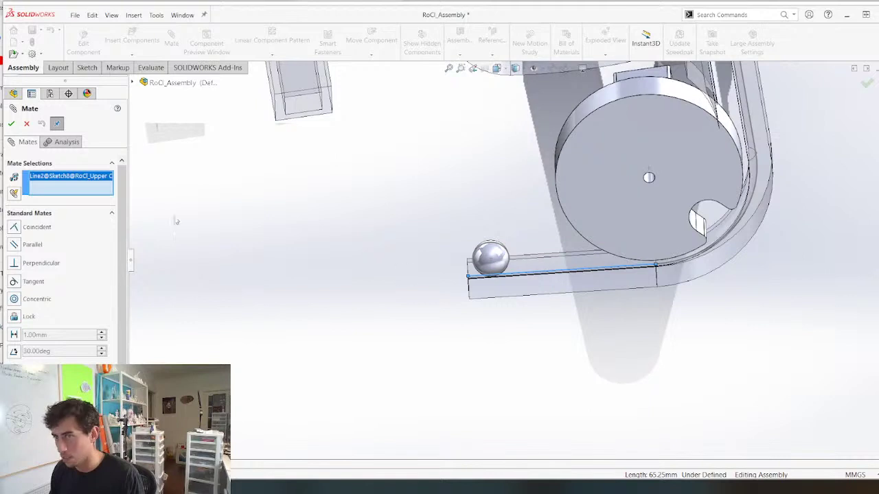
key("Delete")
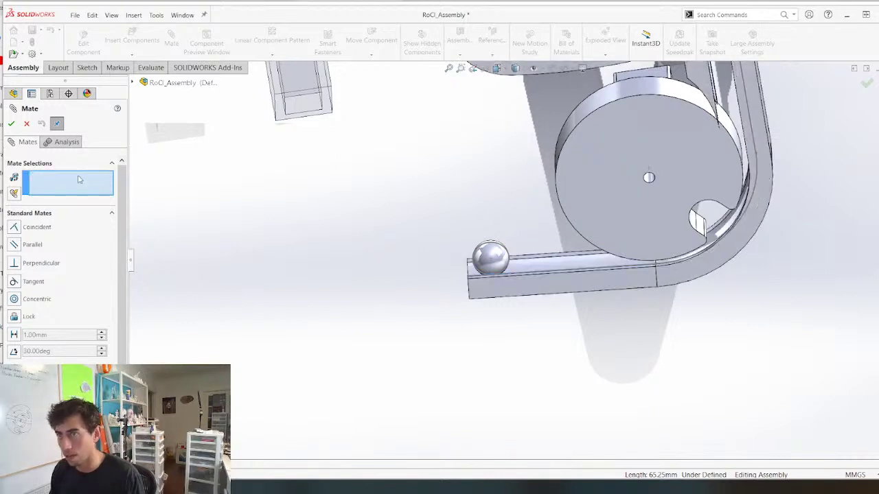
left_click(133, 83)
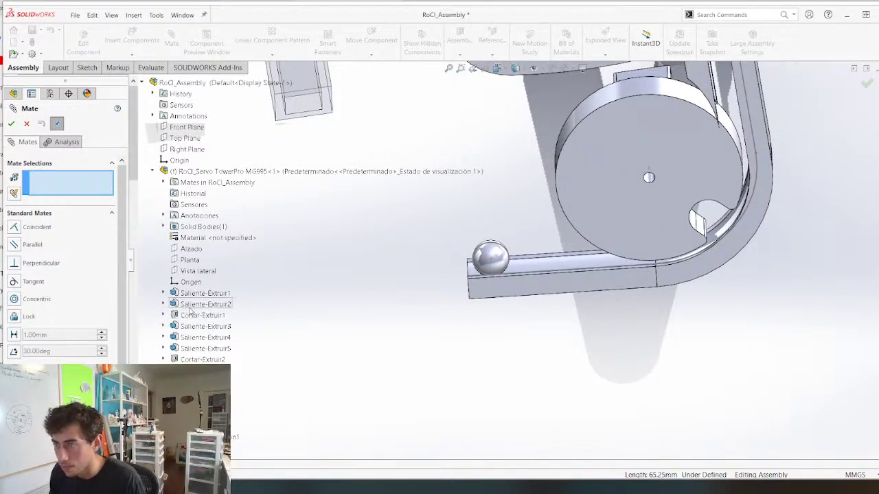
scroll(190, 311, "down", 6)
scroll(162, 196, "up", 5)
left_click(152, 138)
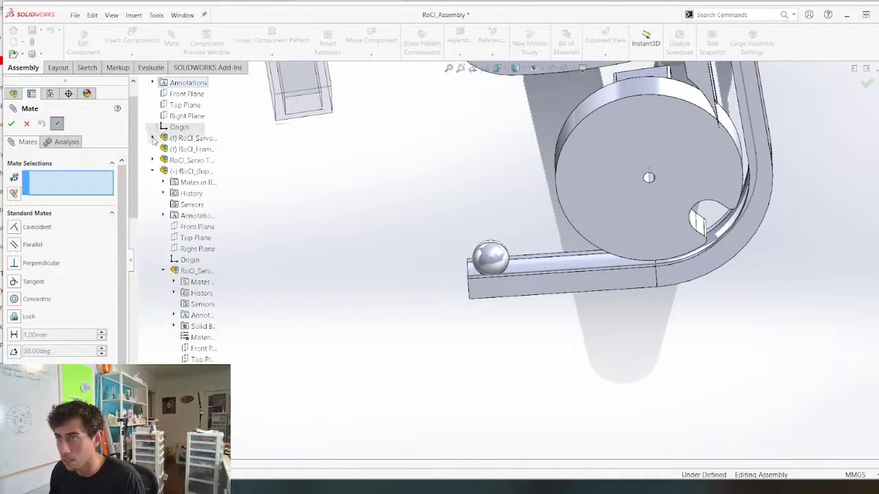
key("Escape")
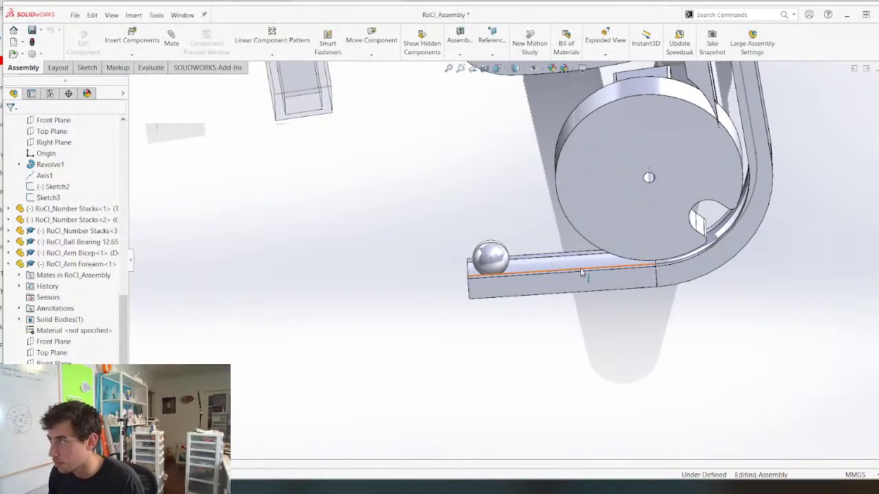
Try to mate the Upper Channel's Sketch8 to the ball bearing's sketched circle, first as Coincident and as Tangent
left_click(582, 269)
scroll(58, 329, "down", 7)
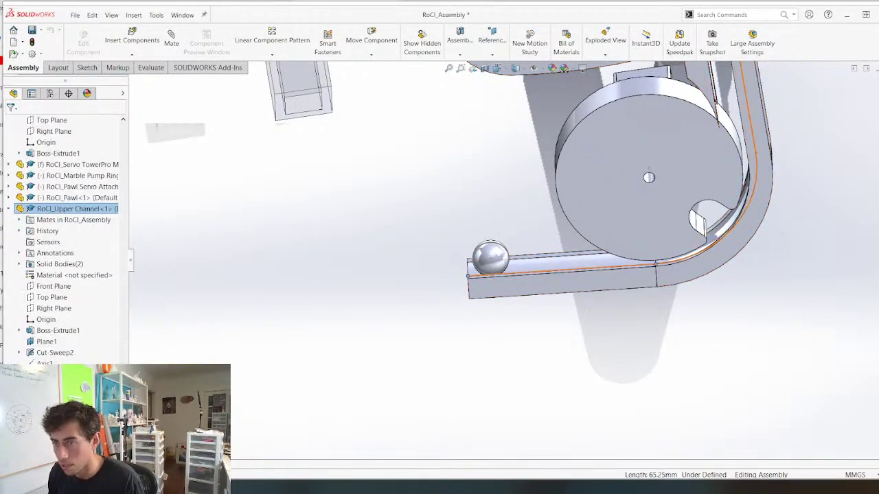
left_click(49, 376)
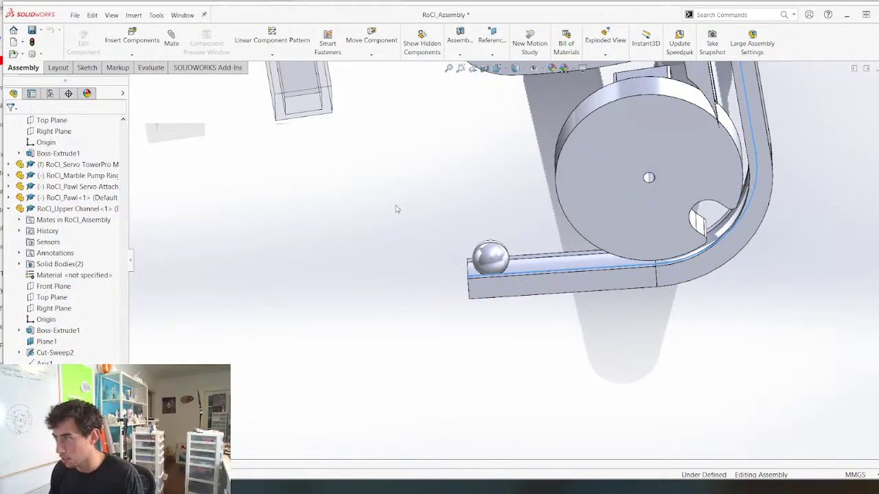
key("m")
scroll(517, 254, "down", 3)
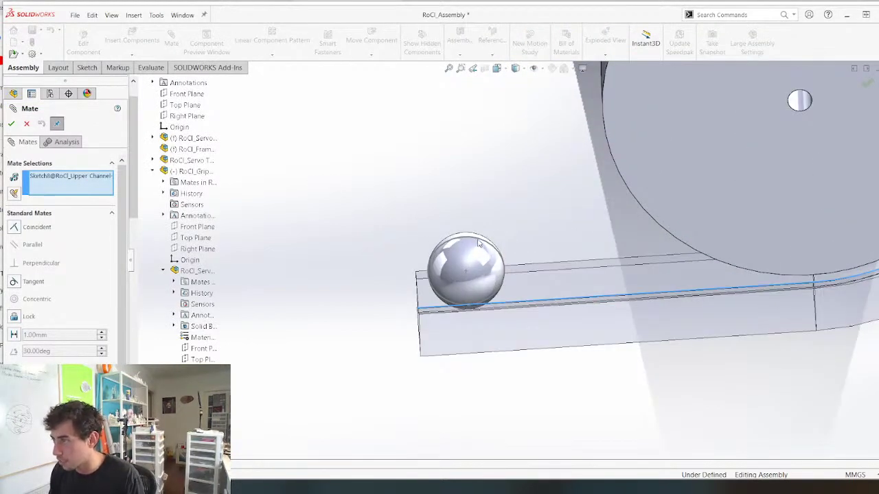
left_click(478, 242)
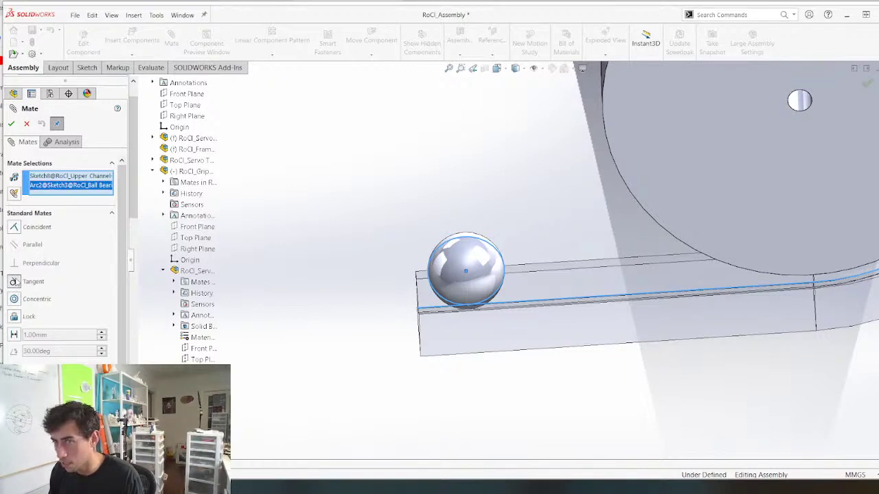
left_click(14, 229)
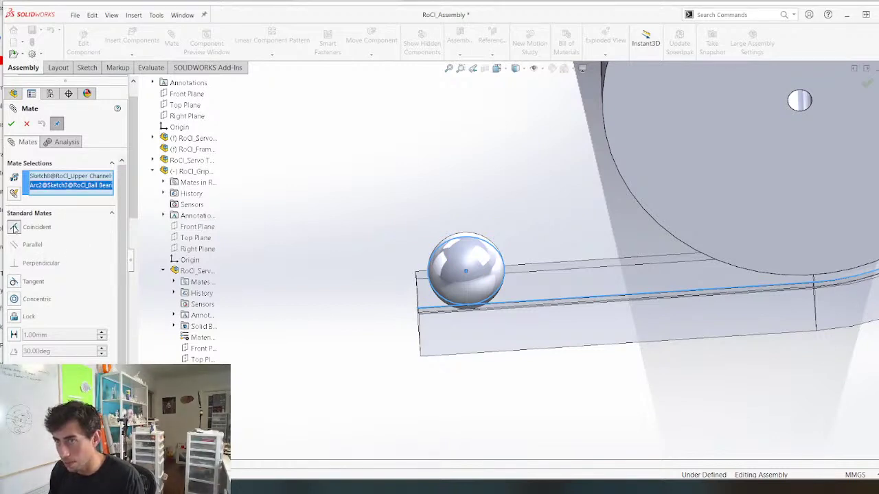
scroll(257, 227, "up", 3)
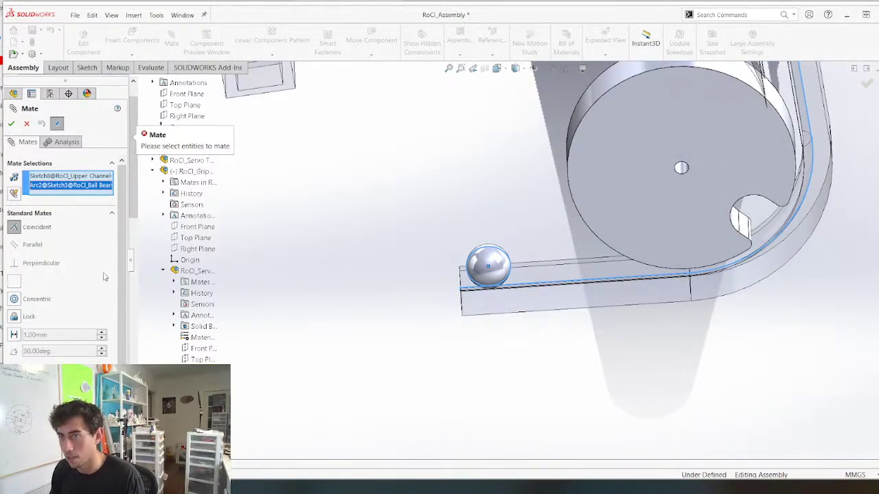
left_click(14, 282)
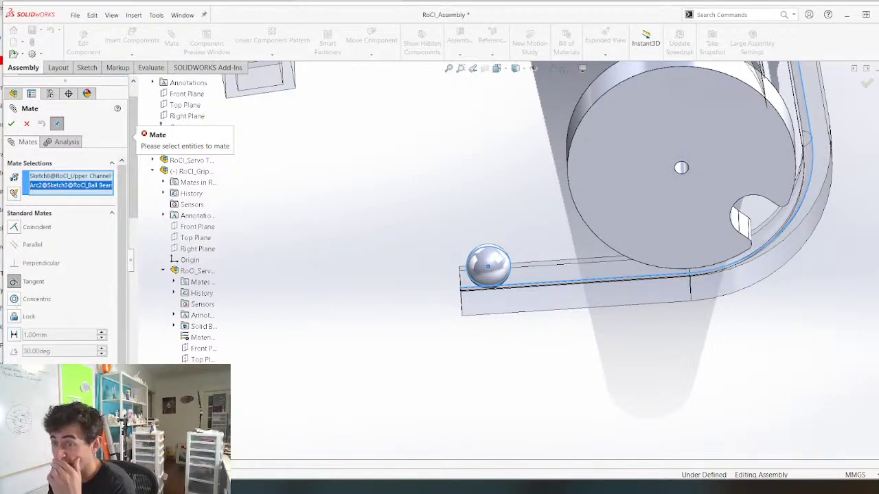
Look through the advanced and mechanical mate types for the selected path and circle, and cancel the mate
left_click(28, 213)
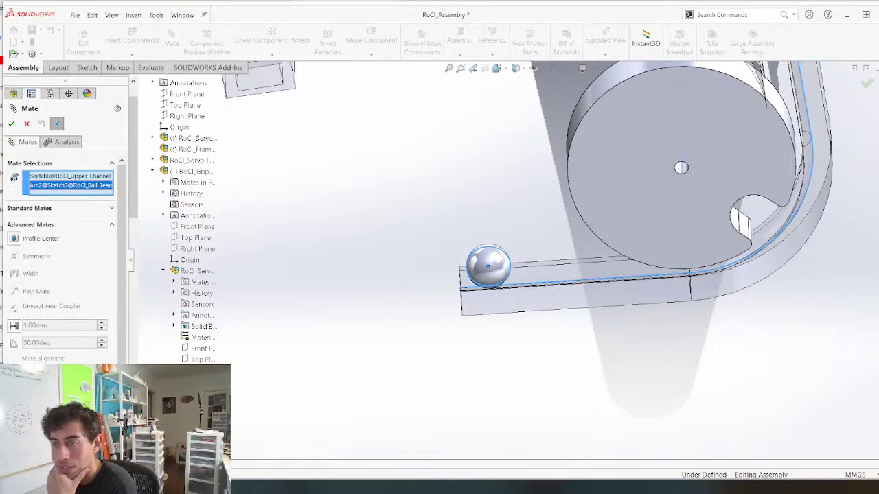
left_click(31, 225)
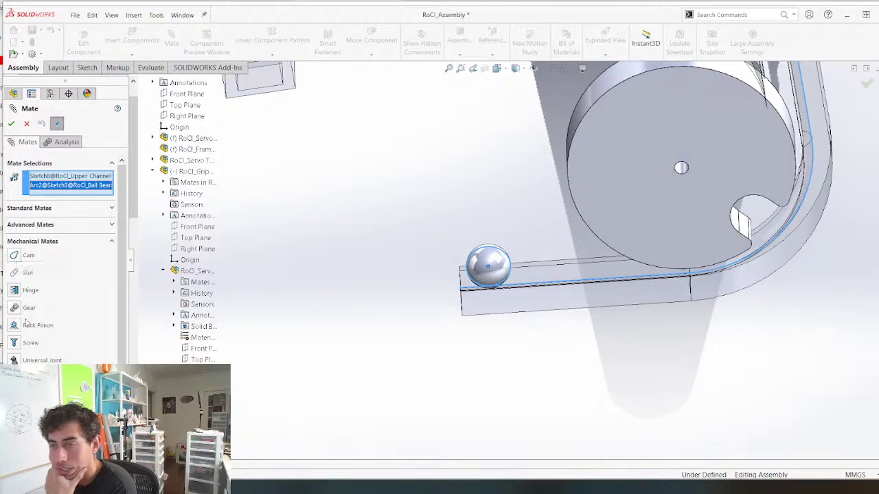
left_click(33, 226)
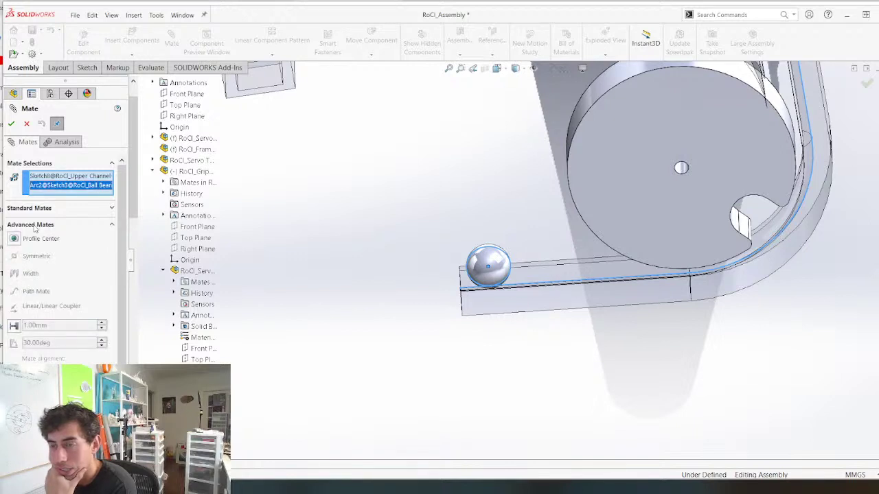
left_click(26, 125)
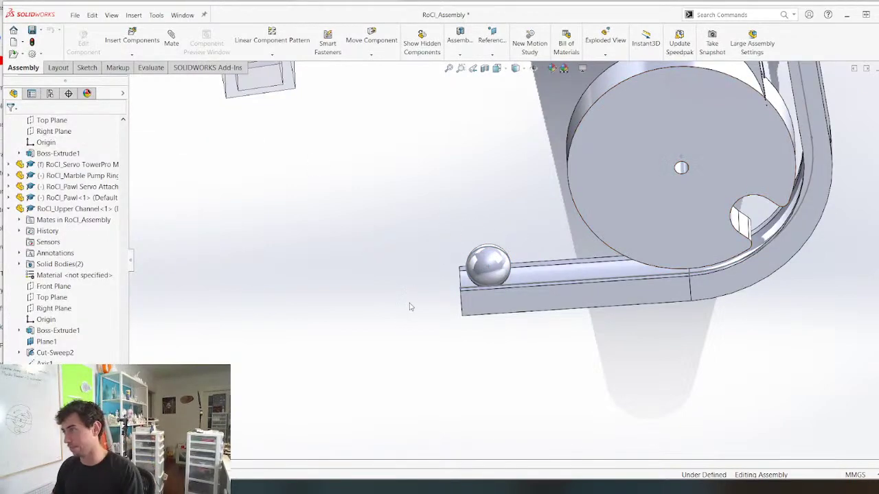
Try deleting the Upper Channel's path sketch, Sketch8, and undo the deletion
scroll(487, 238, "up", 6)
scroll(574, 173, "down", 4)
middle_click_drag(409, 313, 423, 294)
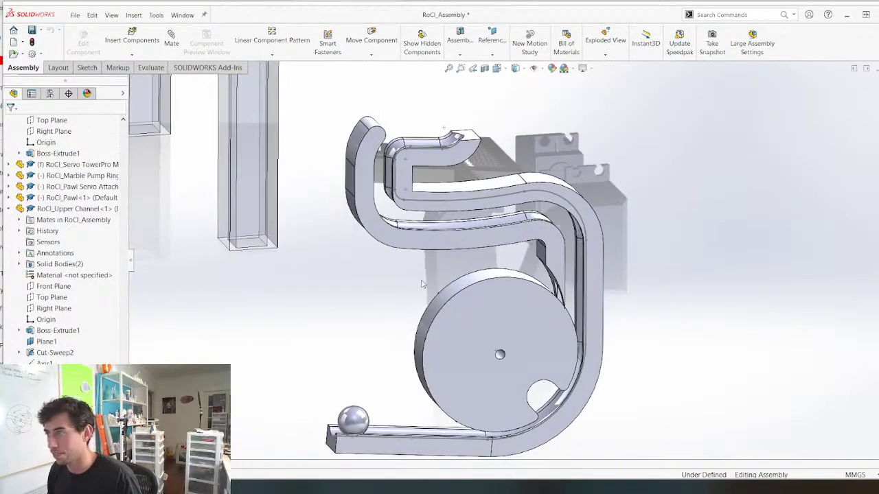
scroll(423, 294, "up", 3)
scroll(425, 338, "down", 6)
middle_click_drag(479, 414, 362, 295)
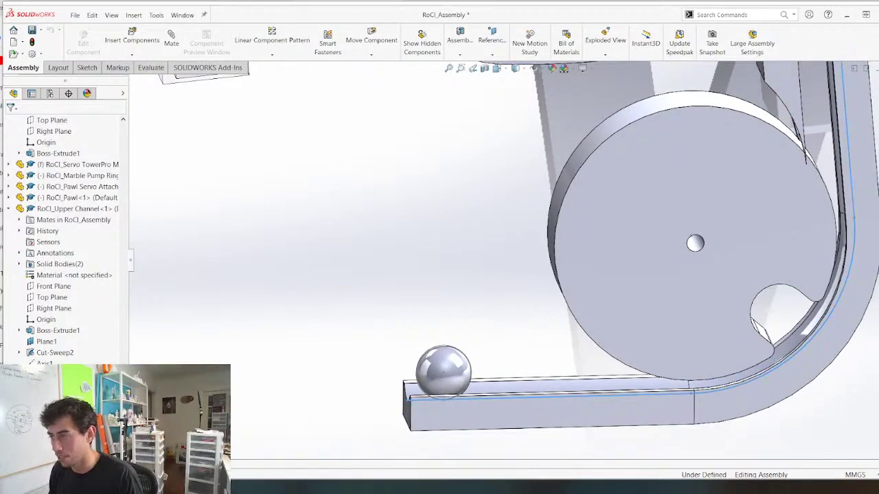
key("Delete")
key("Return")
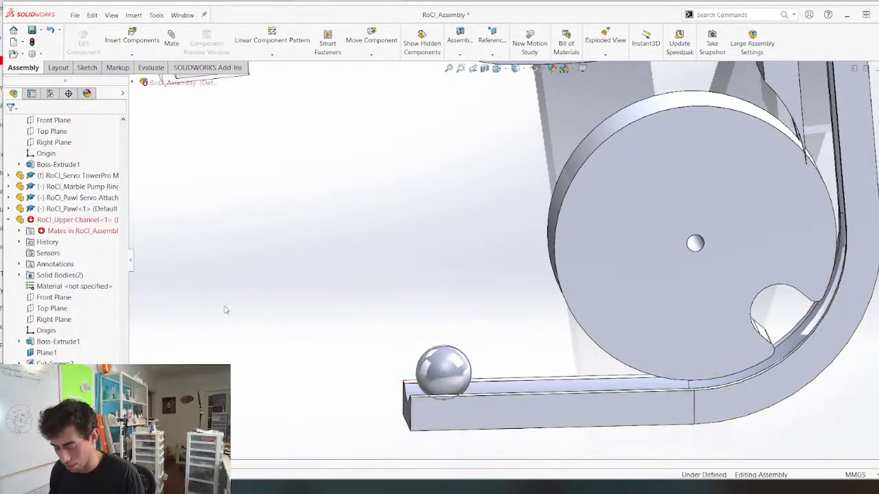
key("ctrl+z")
Edit the Upper Channel's Sketch8 and offset its whole path chain by 12.65/2 mm toward the ball's centre as construction geometry
scroll(395, 330, "up", 4)
scroll(538, 313, "down", 5)
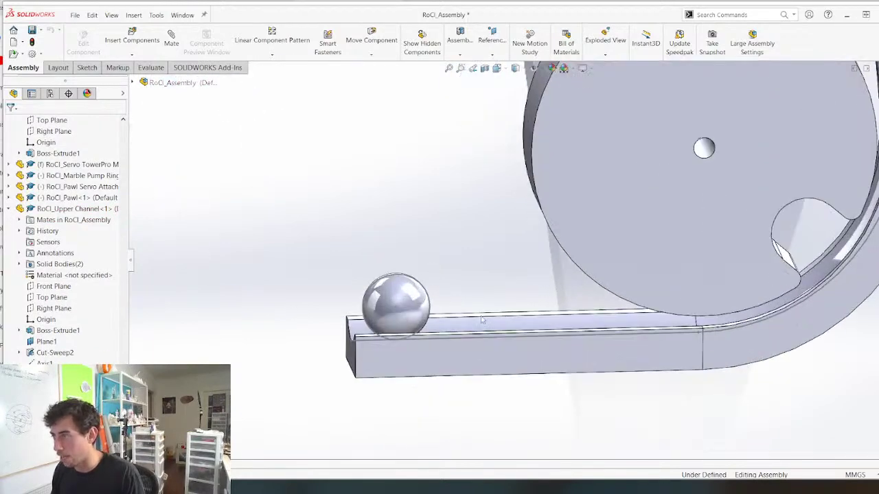
left_click(53, 352)
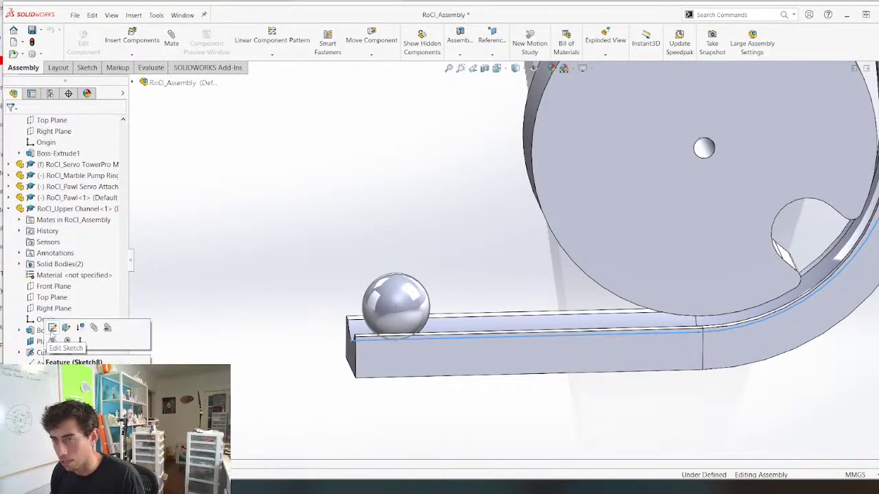
left_click(51, 333)
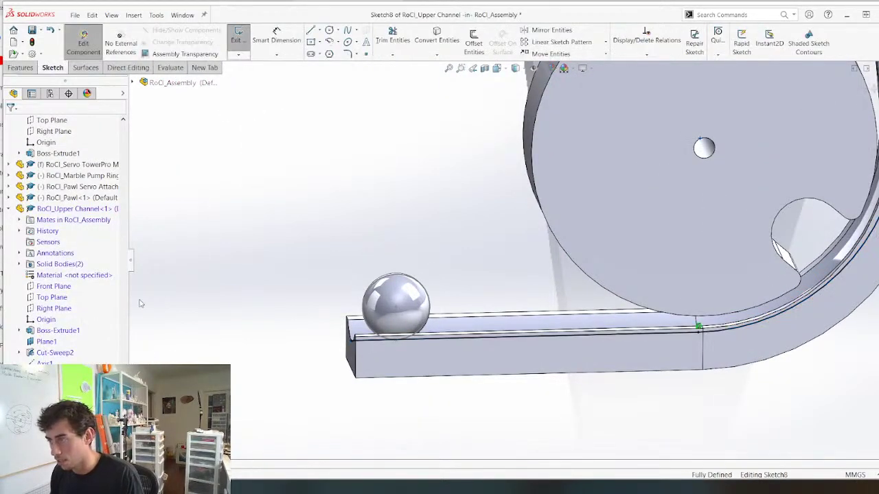
left_click(451, 339)
right_click(452, 338)
left_click(480, 313)
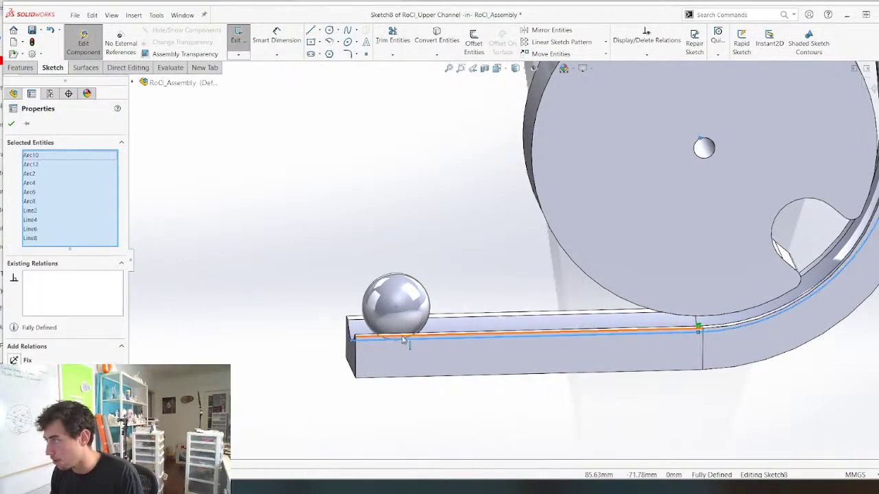
left_click(473, 43)
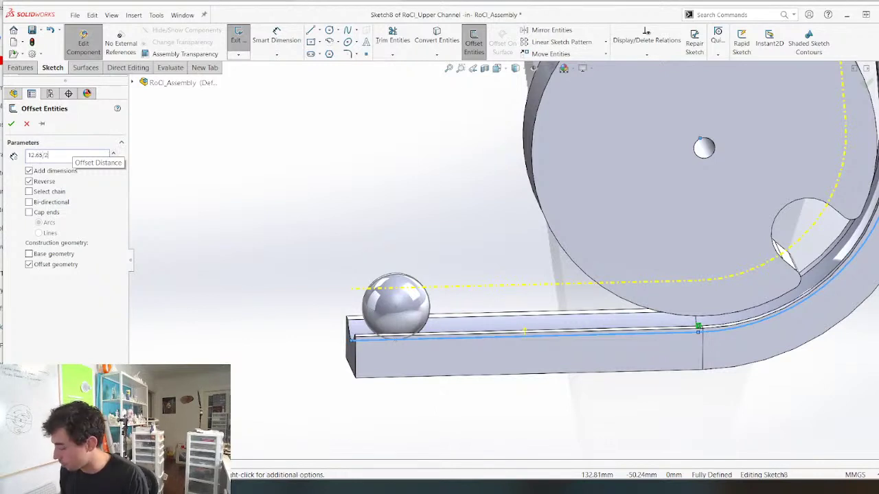
key("Return")
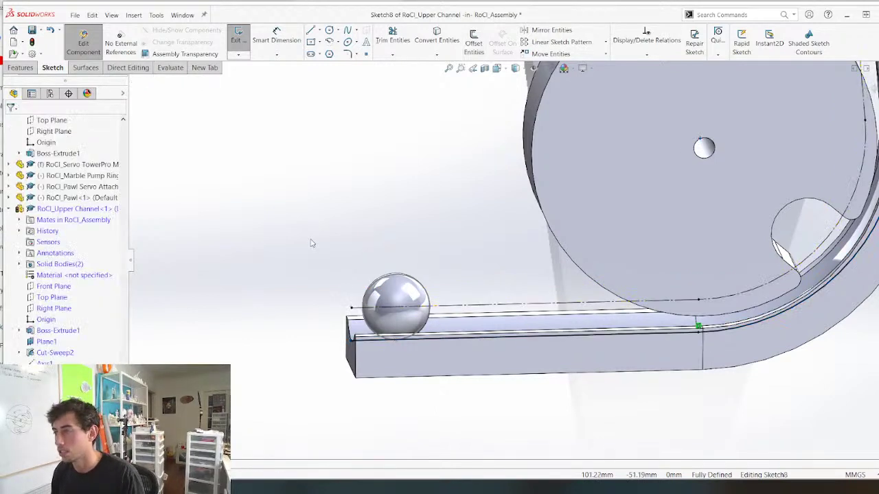
Turn the original path chain in Sketch8 into construction geometry and exit the sketch
left_click(450, 339)
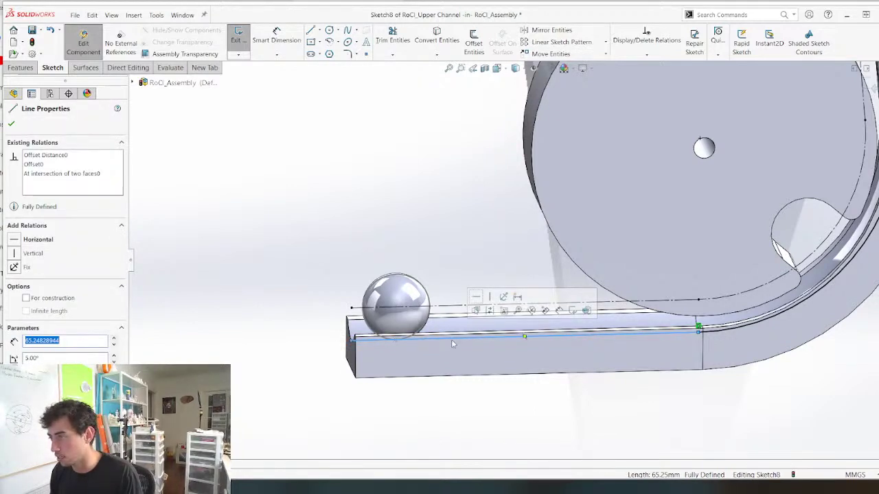
right_click(451, 340)
left_click(475, 311)
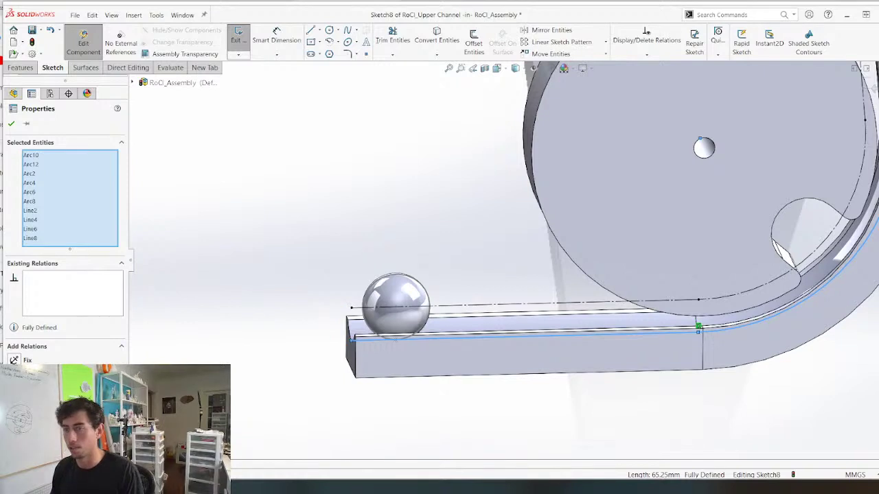
left_click(294, 262)
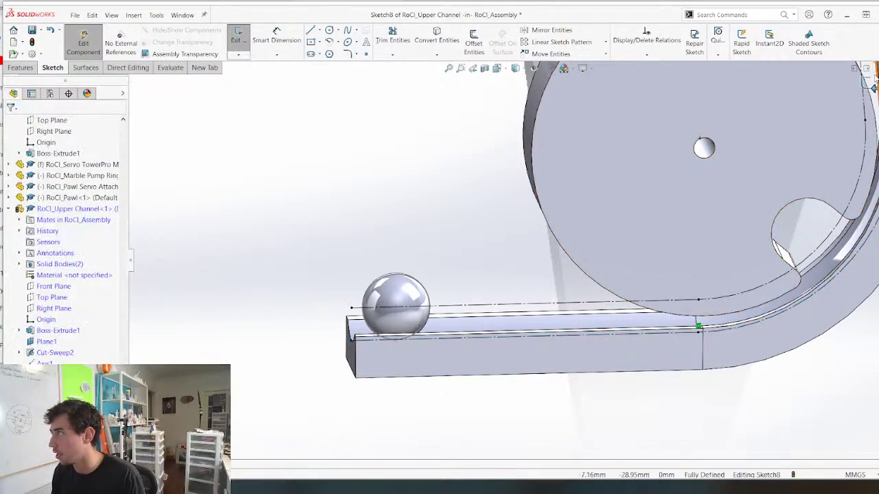
left_click(871, 81)
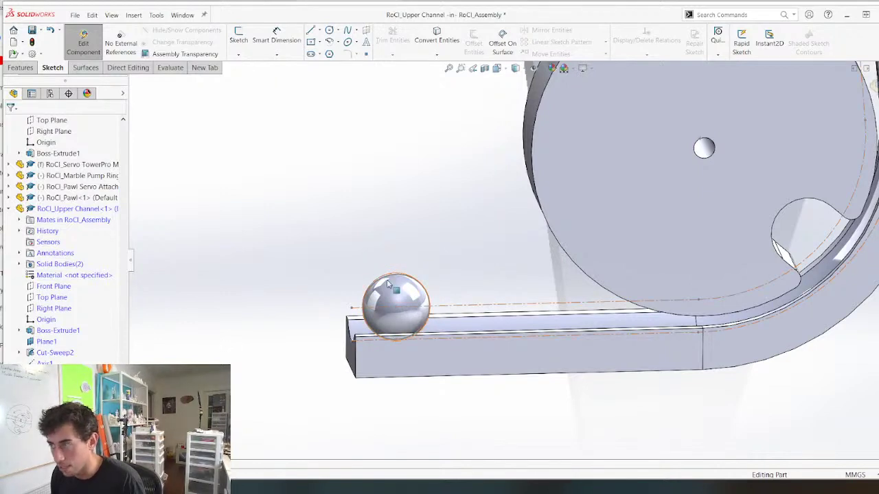
Finish editing the Upper Channel in context and return to editing the assembly
right_click(388, 284)
left_click(275, 223)
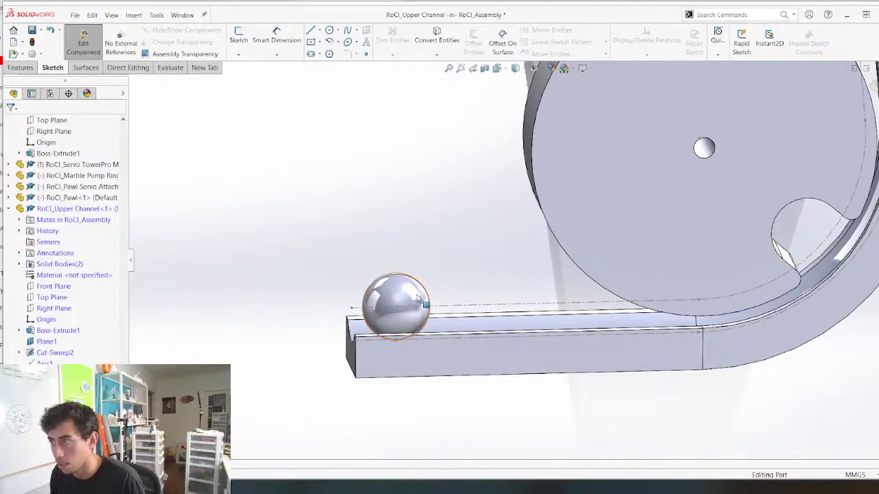
left_click(418, 298)
left_click(83, 41)
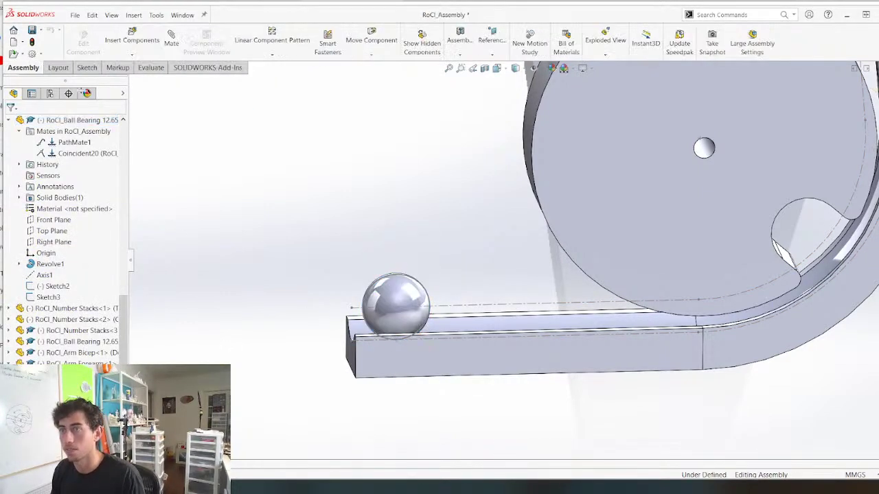
Check how the ball bearing moves under its existing mates and delete its PathMate1
left_click(67, 143)
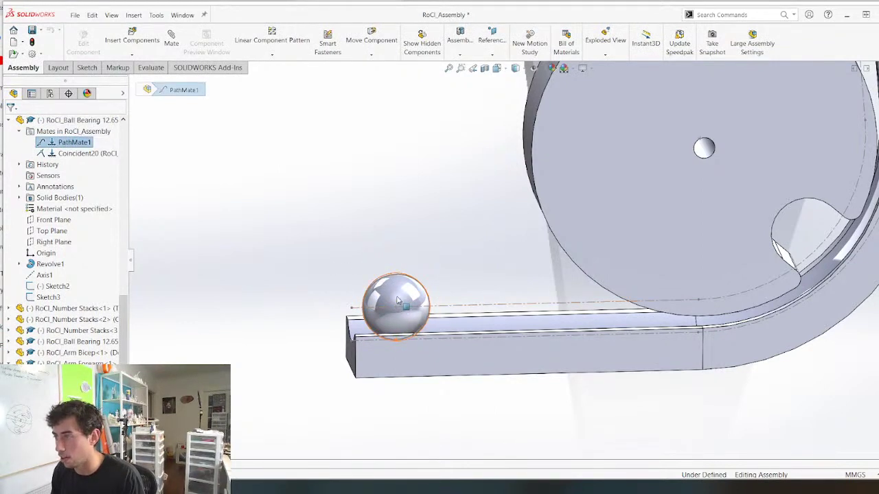
left_click_drag(398, 300, 212, 240)
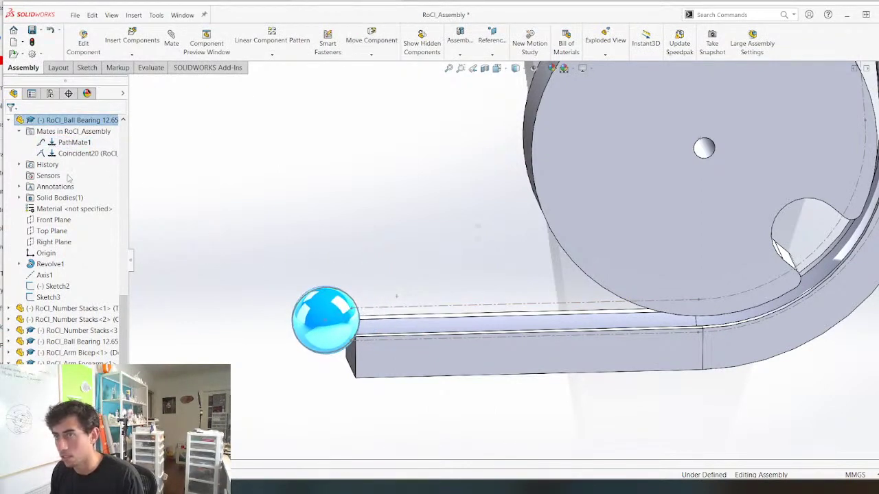
left_click(87, 154)
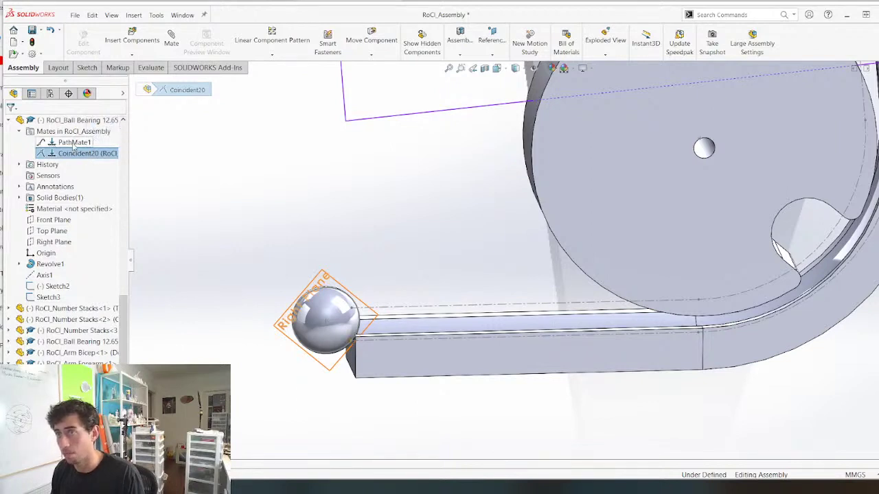
left_click(74, 142)
key("Delete")
Edit the ball bearing's Sketch3 in context to place a sketch point at the ball's centre, and return to editing the assembly
left_click(320, 288)
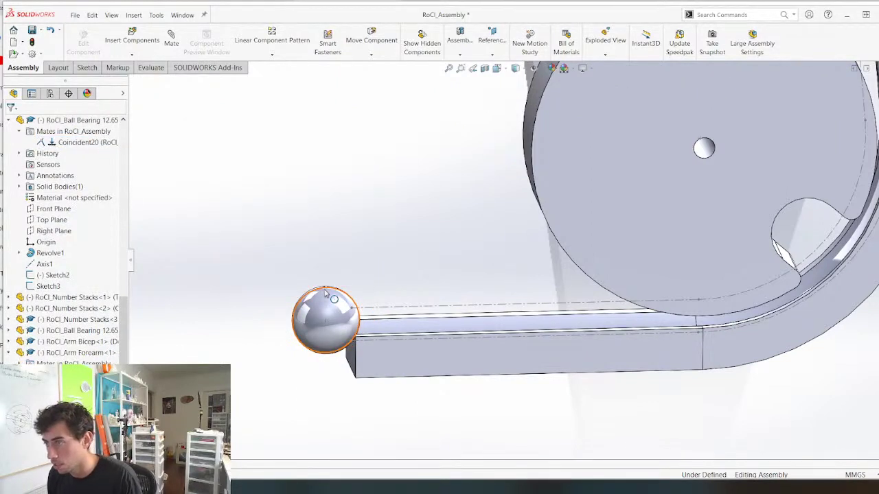
right_click(327, 294)
left_click(338, 271)
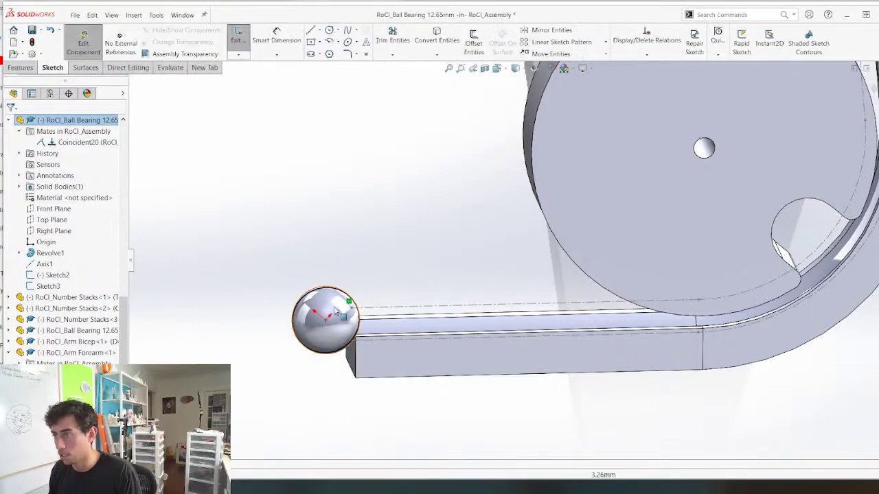
key("Escape")
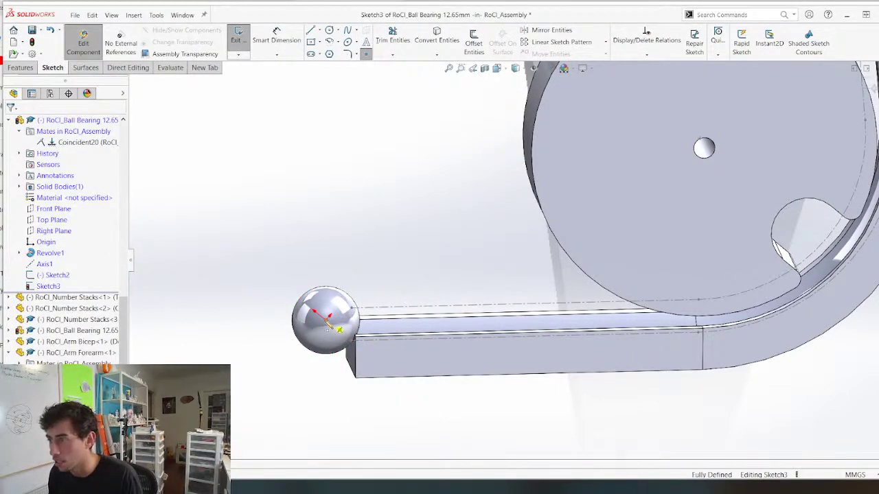
left_click(326, 327)
left_click(240, 35)
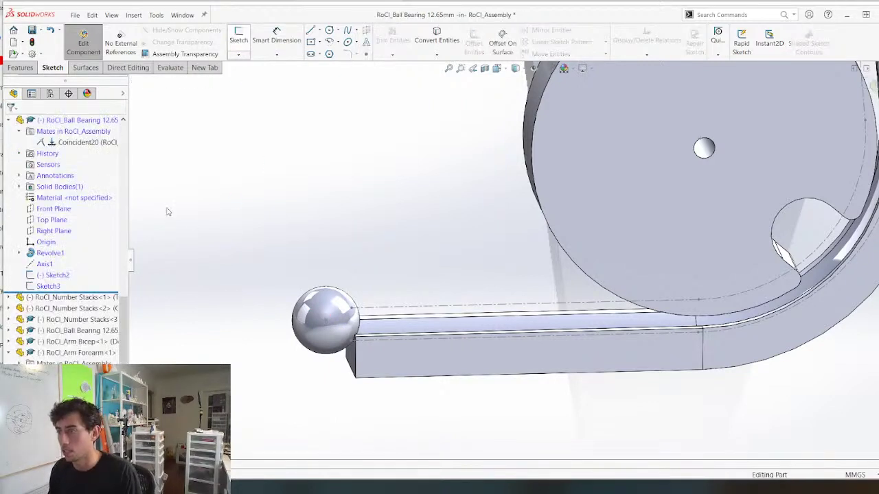
left_click(332, 308)
left_click(83, 43)
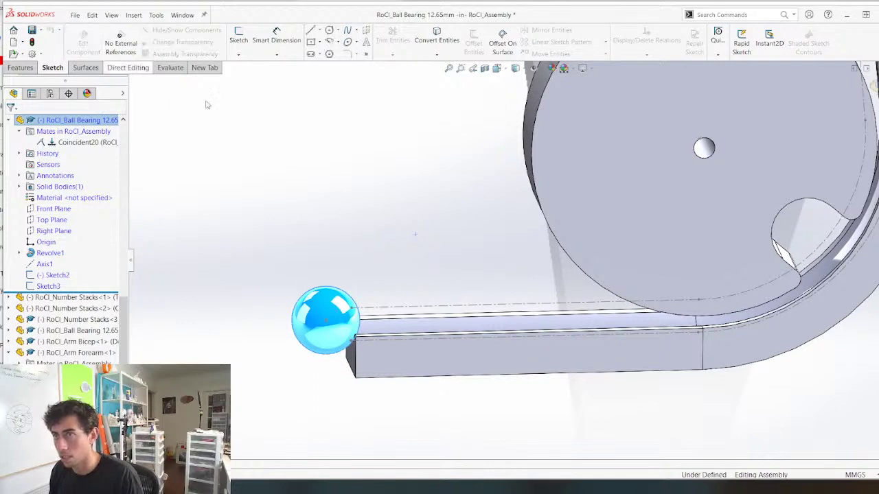
Move the ball bearing up clear of the channel and delete its Sketch2
left_click_drag(328, 293, 325, 212)
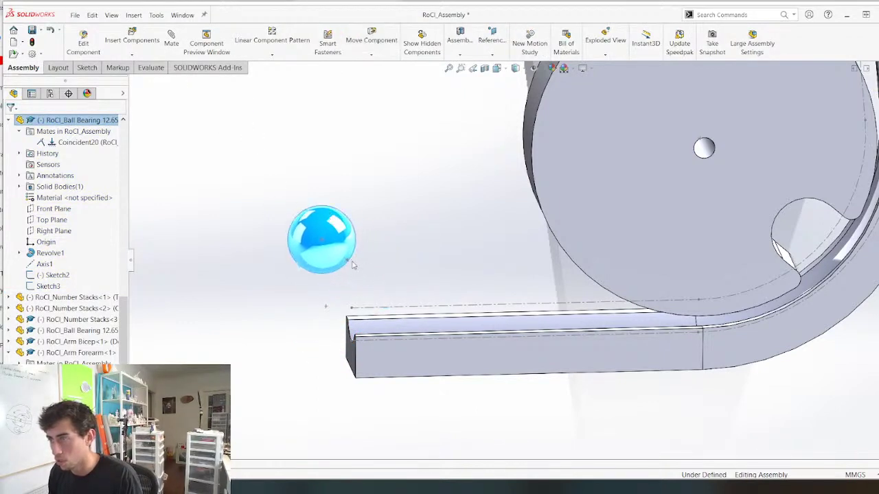
left_click(349, 260)
left_click(52, 275)
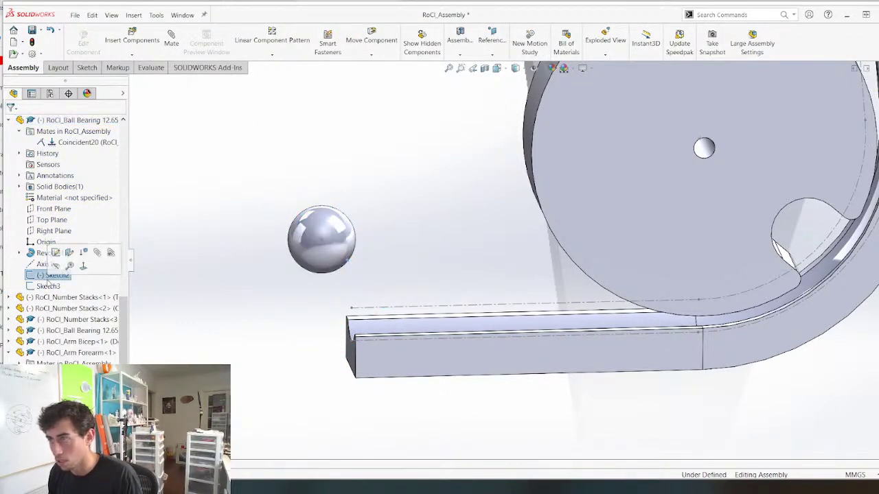
key("Delete")
key("Return")
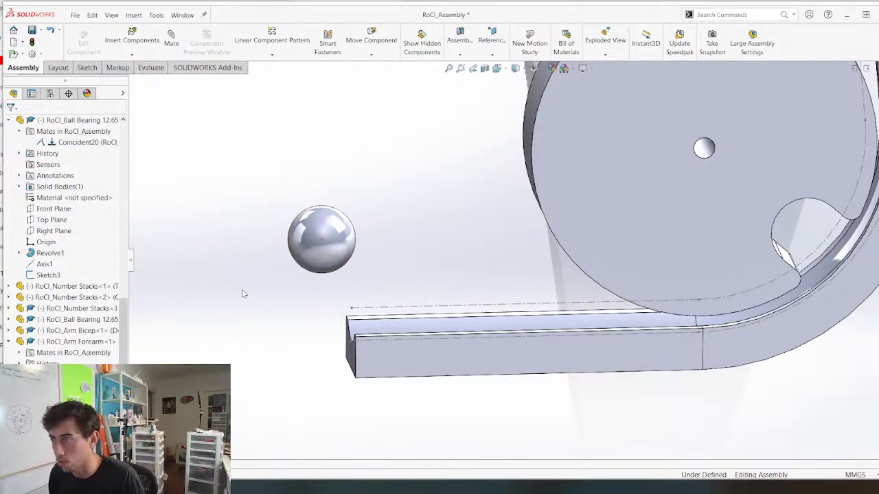
key("m")
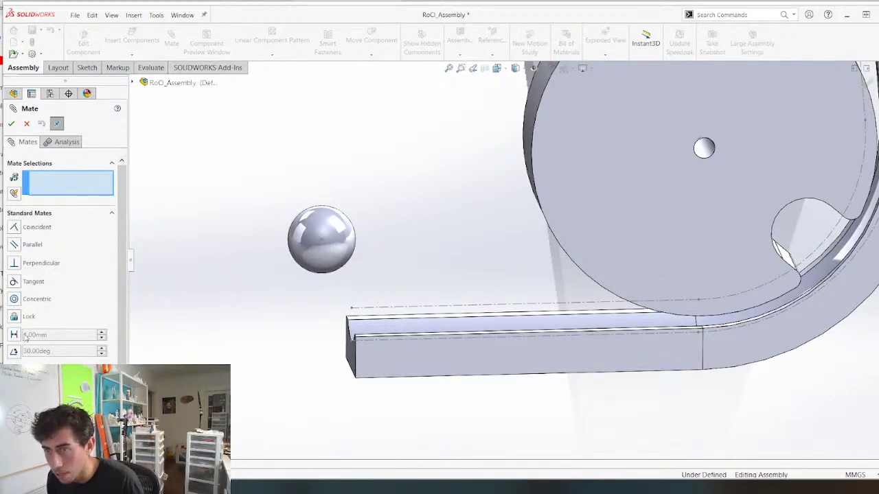
left_click(32, 400)
left_click(14, 292)
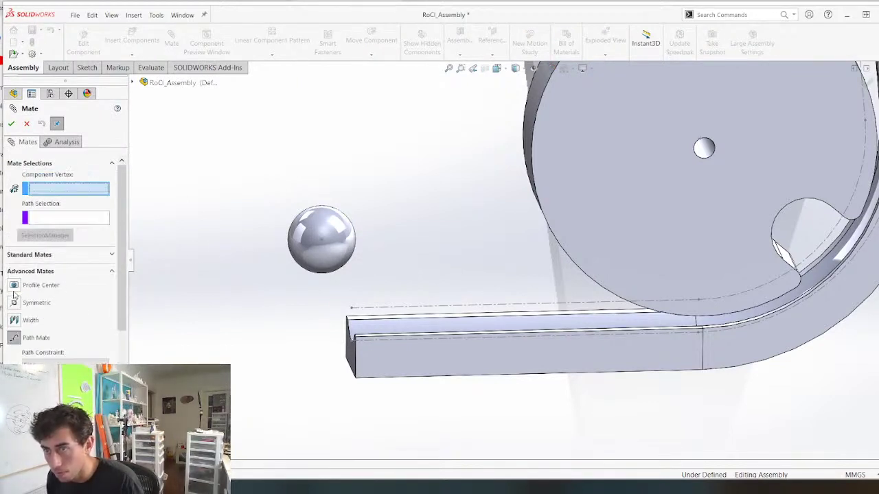
left_click(321, 241)
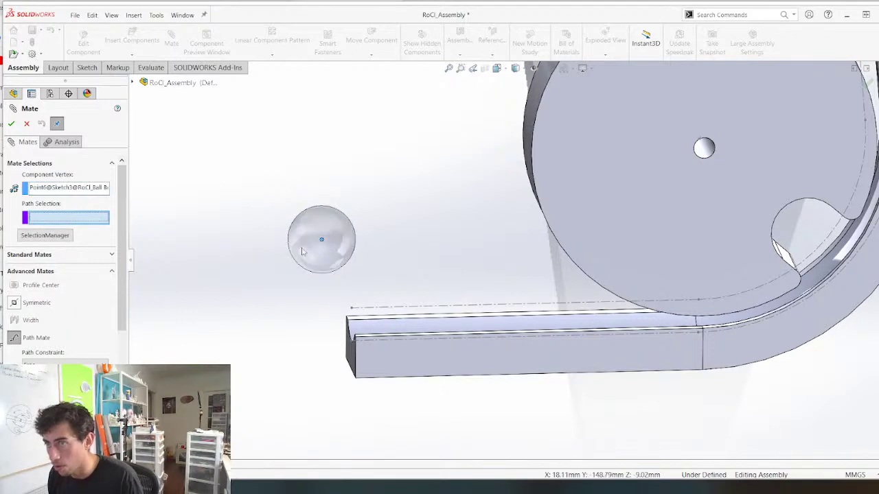
right_click(385, 280)
left_click(414, 314)
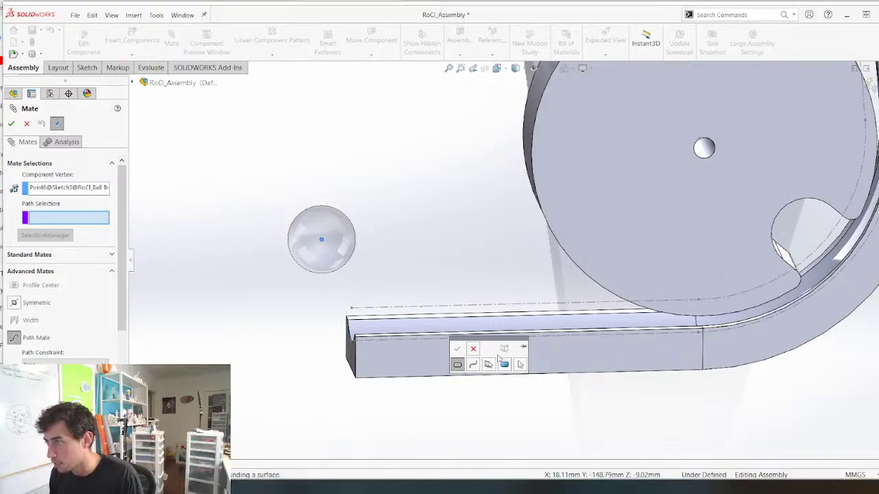
left_click(414, 311)
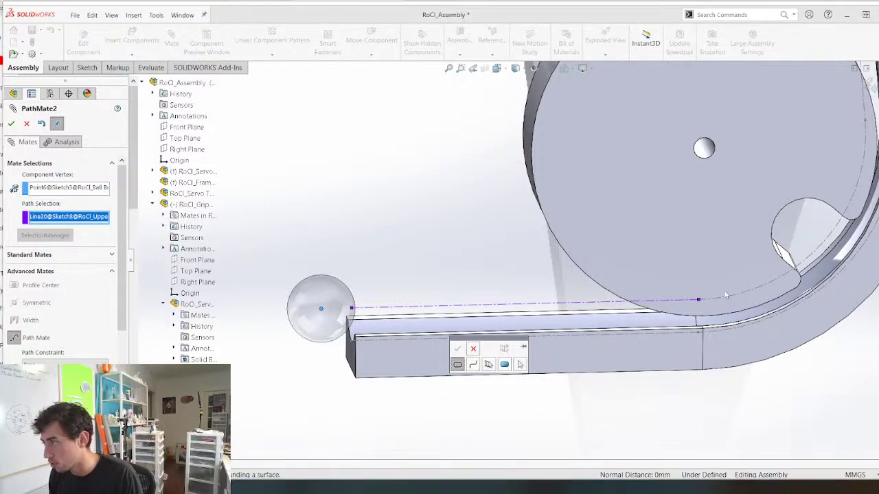
left_click(474, 365)
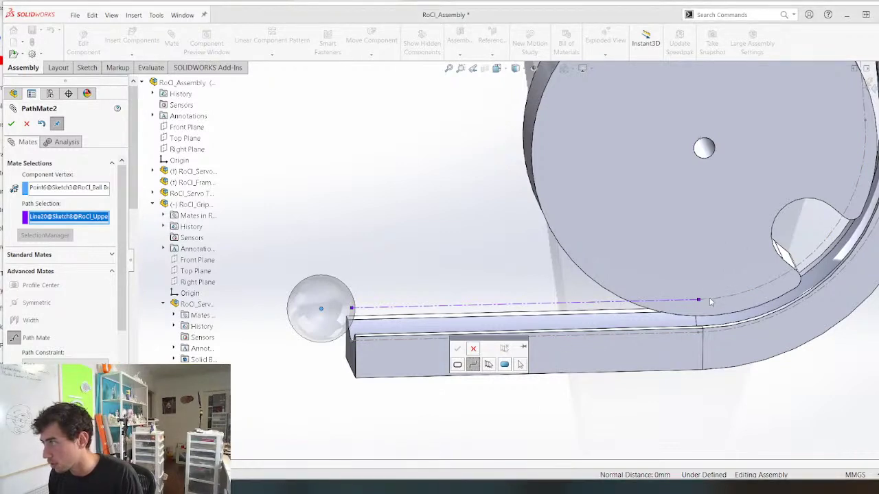
key("Escape")
key("Escape")
key("Escape")
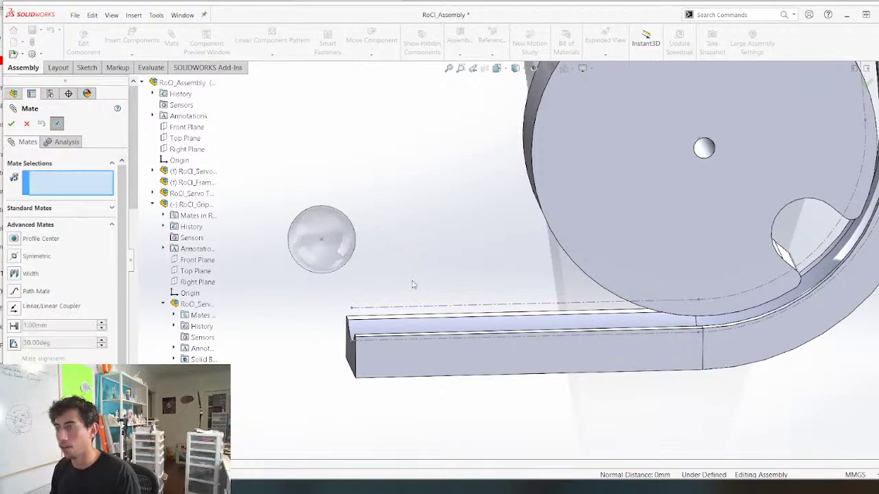
Edit the Upper Channel's Sketch8 to turn the whole offset path chain into regular geometry, and return to editing the assembly
right_click(443, 311)
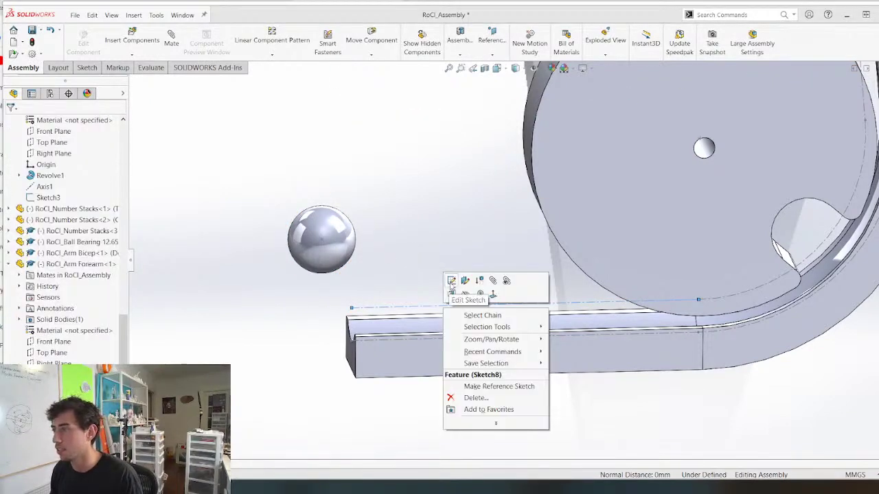
left_click(451, 281)
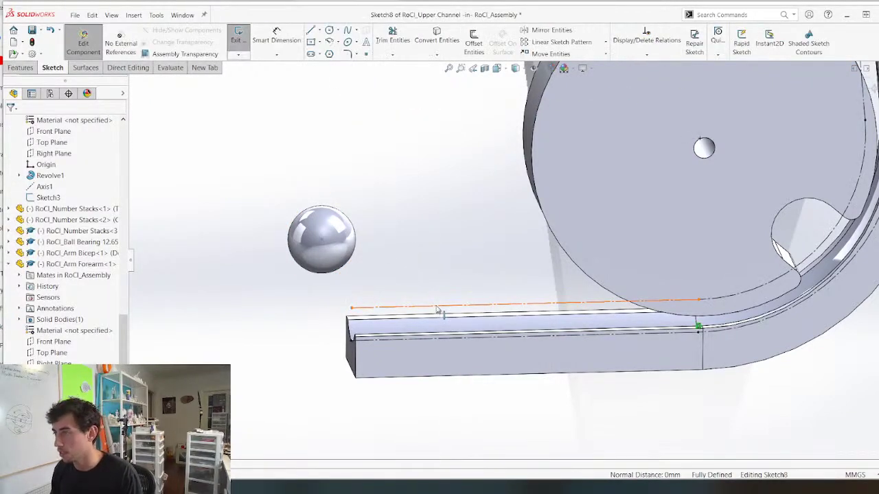
right_click(440, 310)
left_click(487, 303)
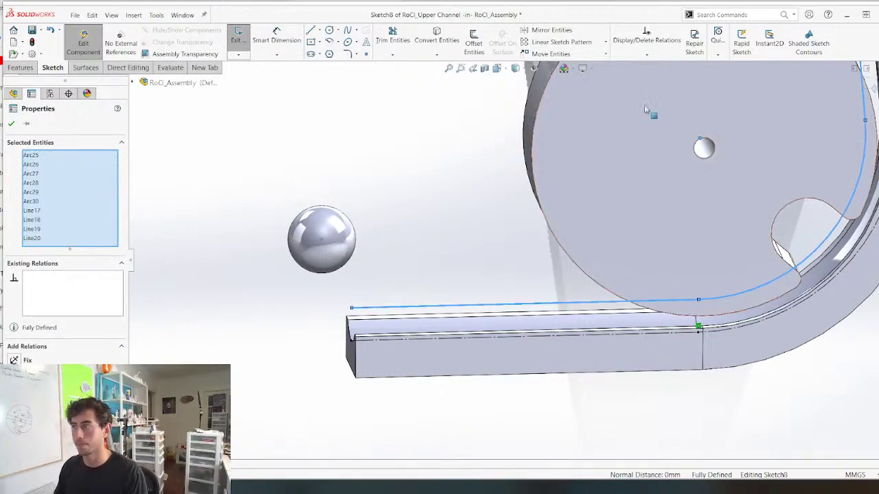
left_click(867, 83)
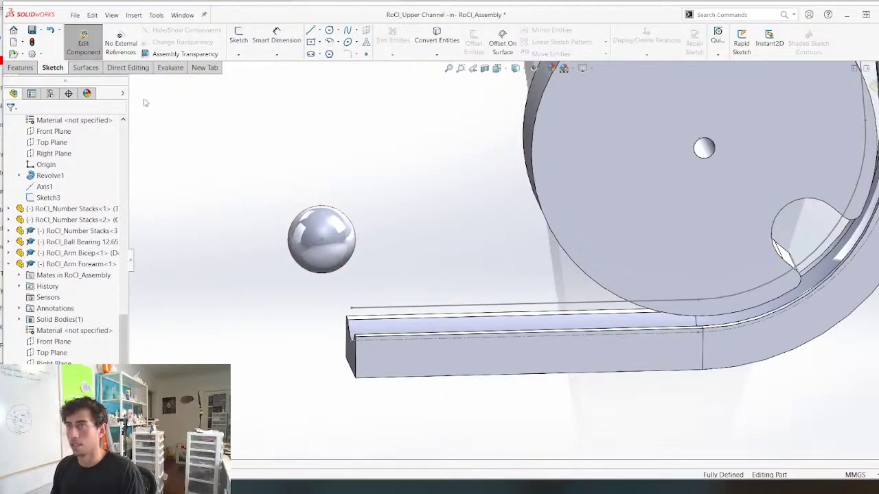
left_click(83, 42)
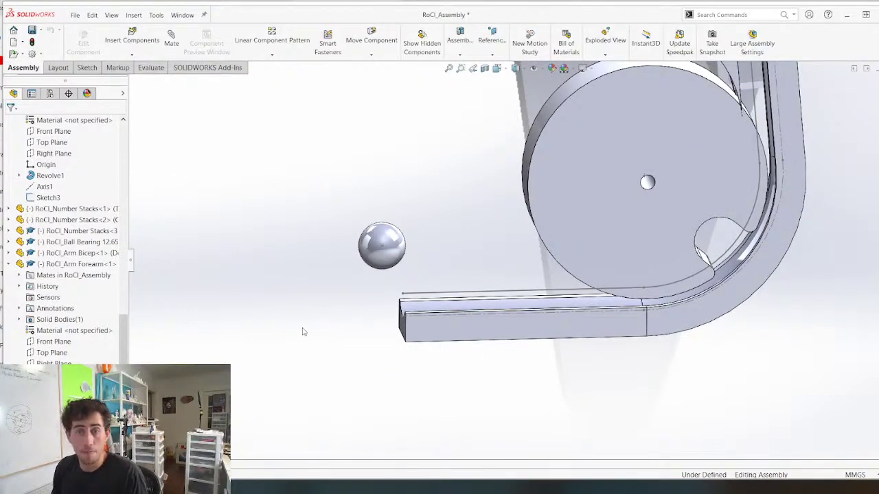
mouse_move(307, 318)
middle_mouse_down()
mouse_move(318, 332)
mouse_move(323, 316)
middle_mouse_up()
scroll(323, 316, "up", 1)
scroll(437, 180, "down", 3)
scroll(318, 398, "up", 1)
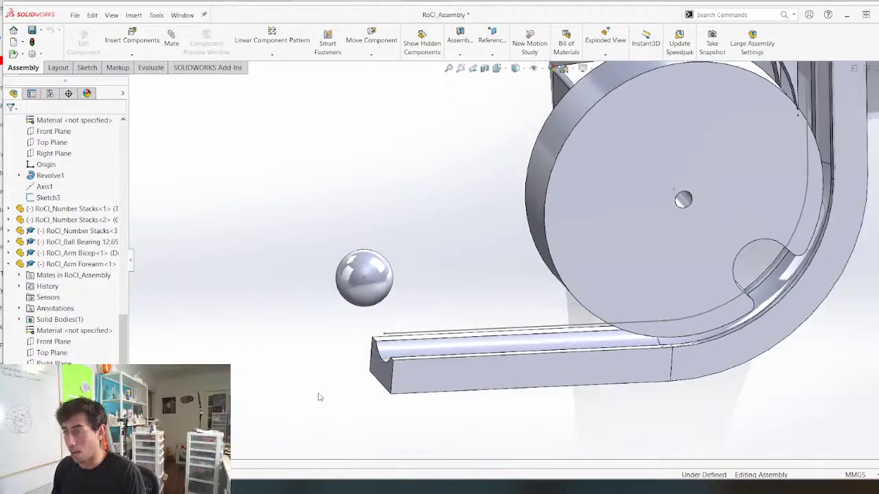
middle_click_drag(318, 397, 328, 355)
scroll(488, 335, "down", 2)
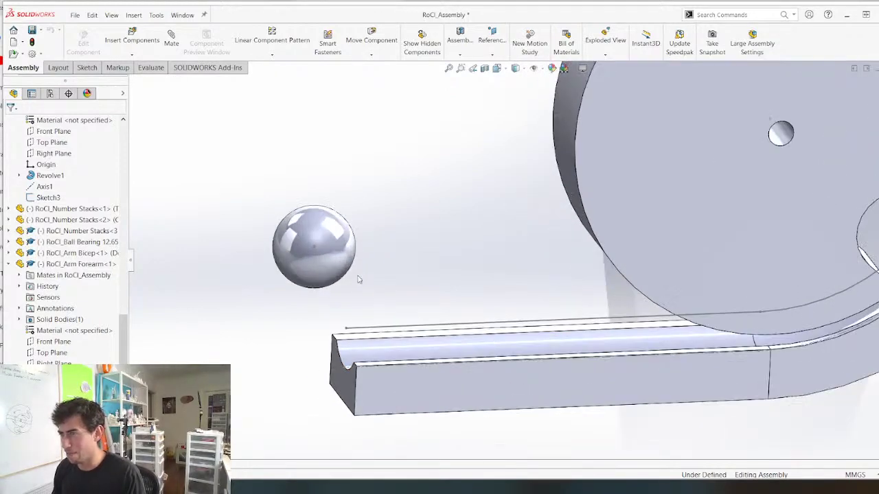
left_click(313, 249)
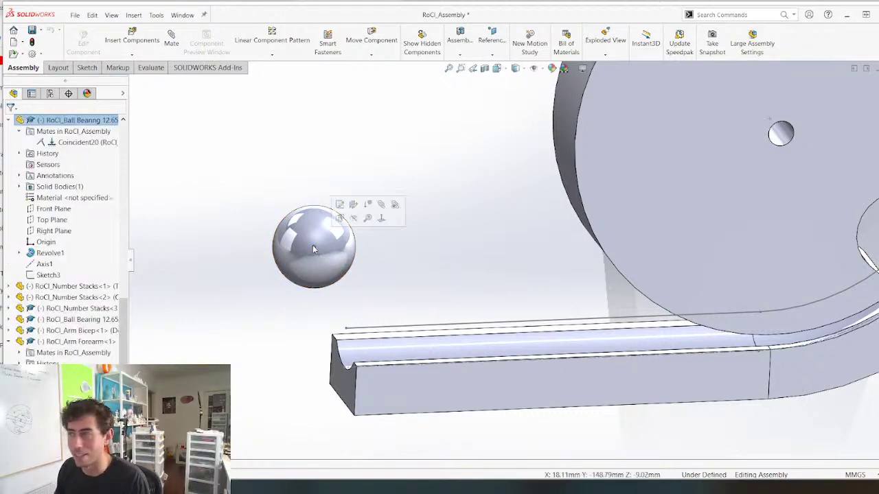
left_click(387, 333, "ctrl")
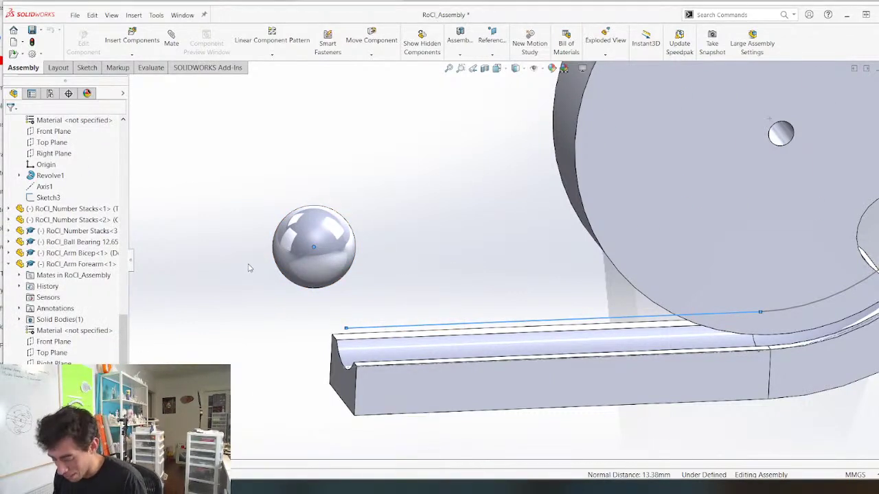
key("m")
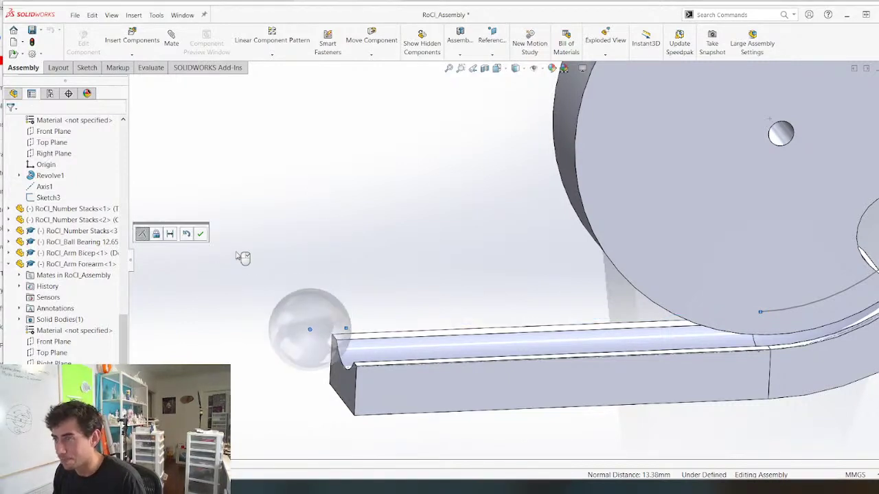
key("Escape")
key("Escape")
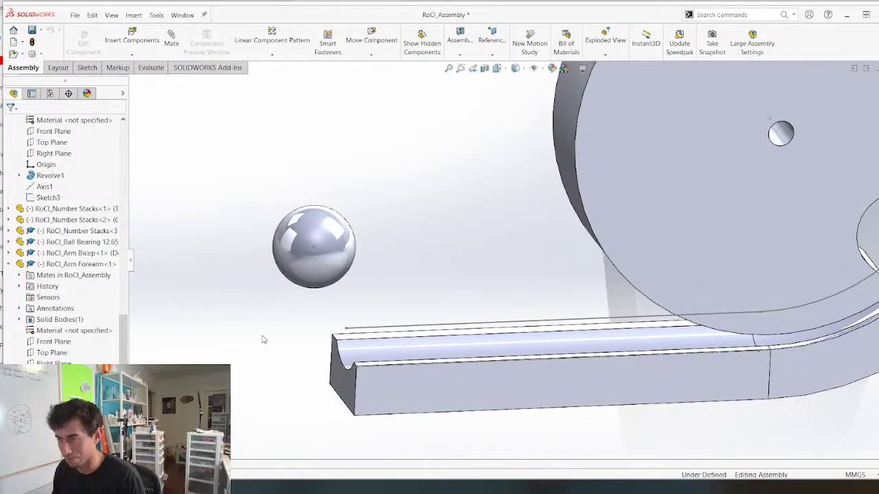
Add a path mate between the ball's centre point and the whole offset path chain of the Upper Channel
key("m")
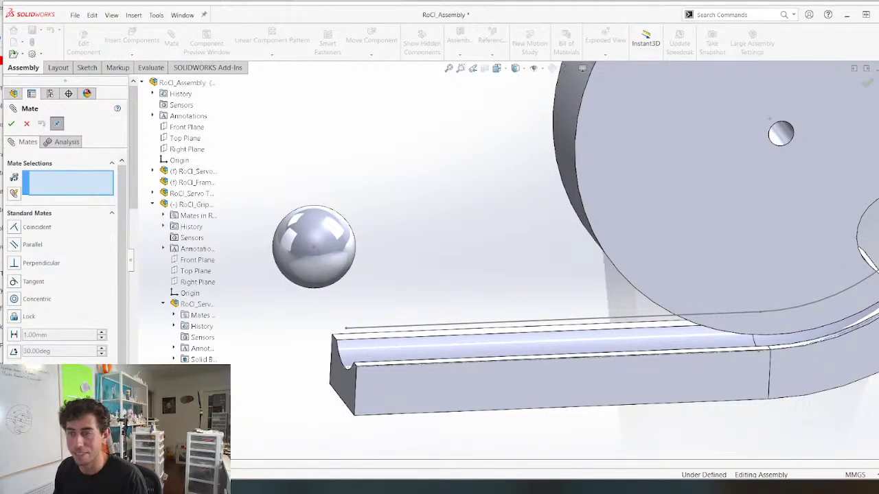
left_click(55, 395)
left_click(14, 292)
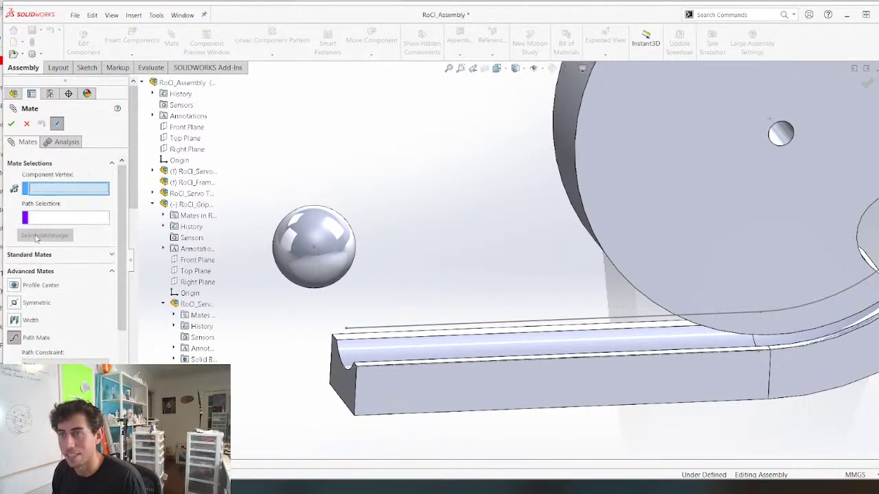
left_click(313, 247)
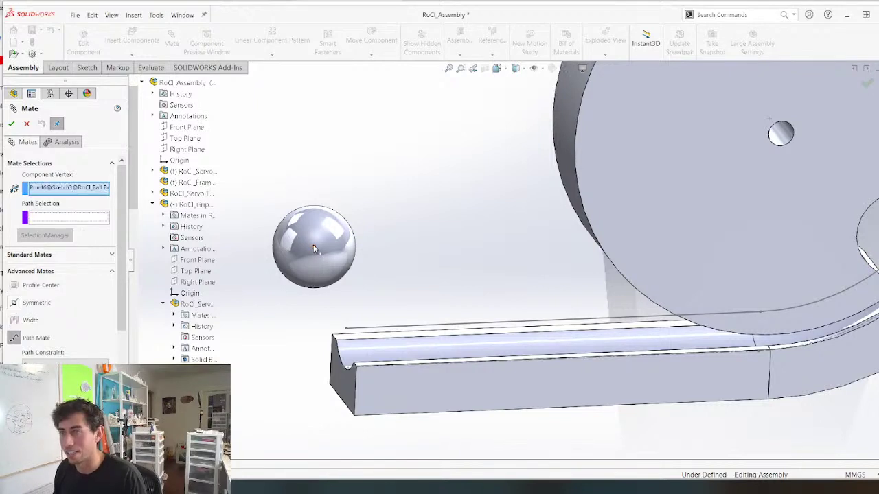
right_click(482, 240)
left_click(522, 278)
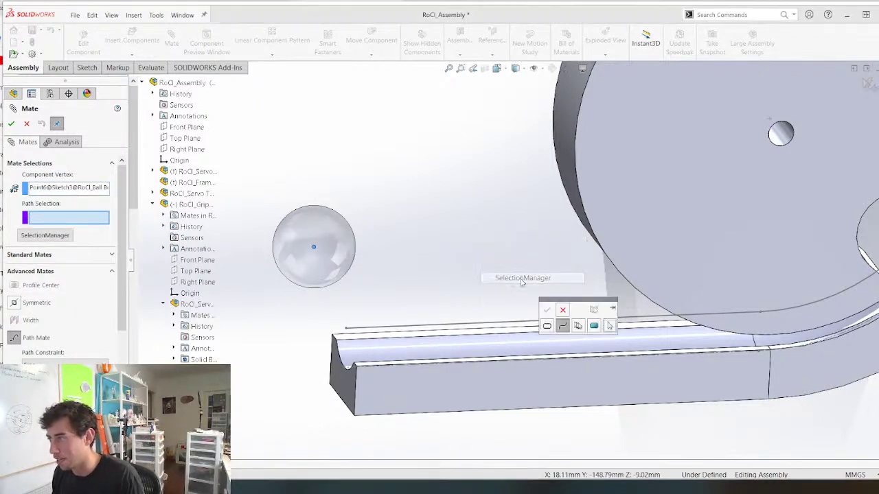
left_click(464, 331)
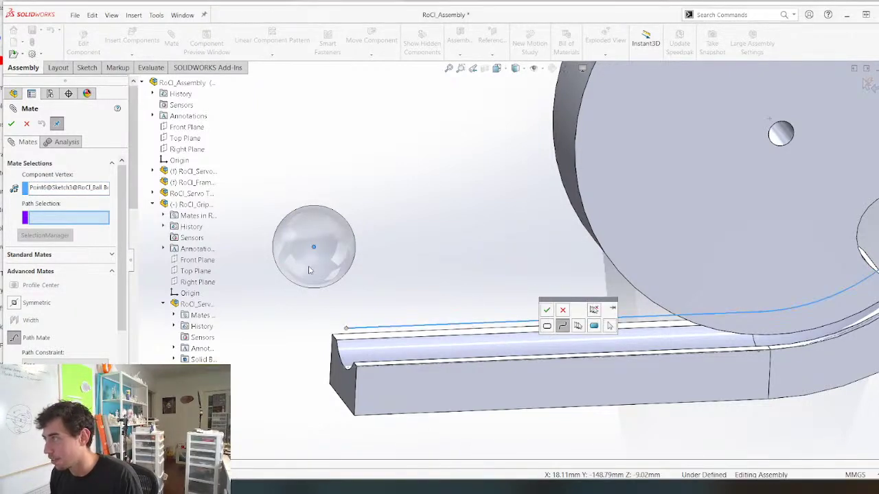
scroll(518, 260, "up", 5)
left_click(547, 310)
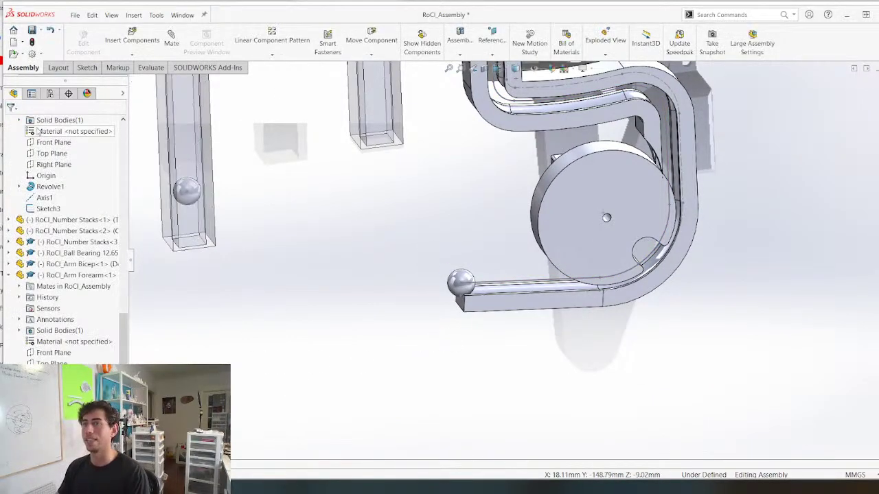
Slide the ball bearing along its path around the pump wheel into the vertical channel to check the path mate
scroll(508, 295, "down", 5)
left_click_drag(419, 326, 802, 124)
scroll(649, 243, "up", 6)
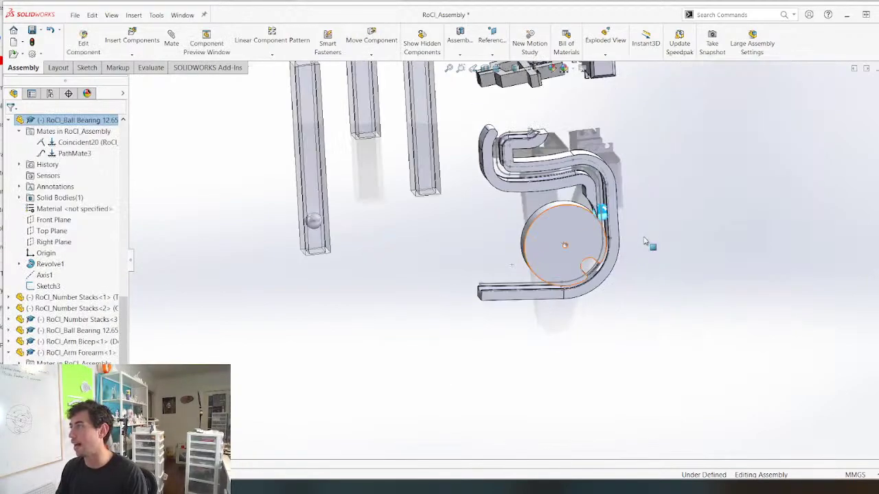
scroll(578, 176, "down", 6)
scroll(613, 260, "down", 3)
middle_click_drag(612, 261, 641, 286)
left_click_drag(645, 335, 659, 394)
scroll(587, 348, "up", 3)
scroll(542, 376, "up", 4)
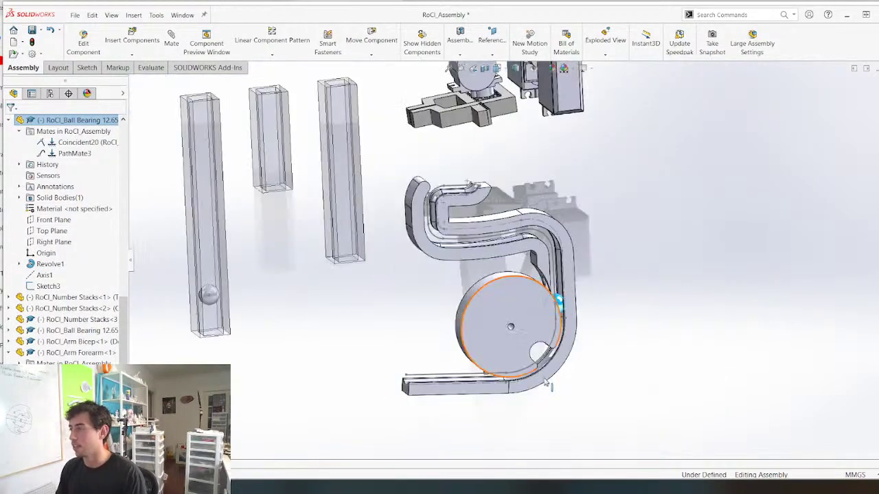
scroll(542, 378, "down", 6)
scroll(516, 357, "up", 4)
scroll(371, 265, "down", 2)
scroll(371, 264, "down", 1)
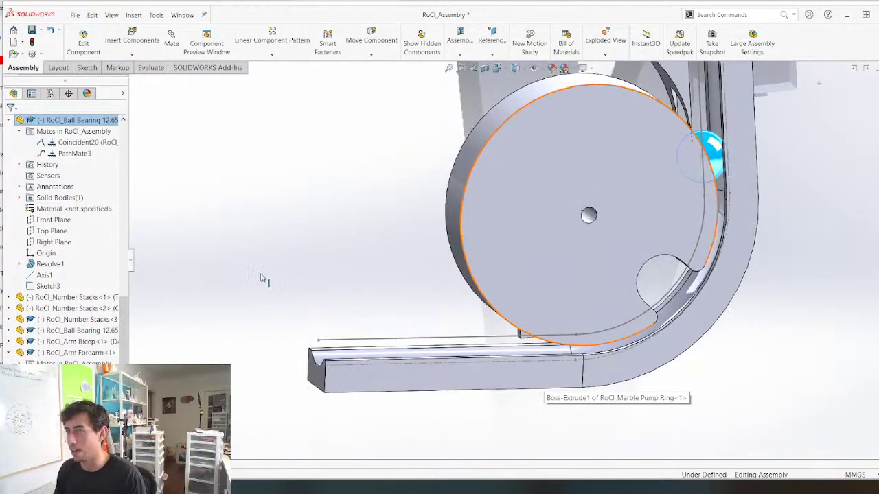
Slide the ball bearing back onto the channel's lower straight section and rotate the Marble Pump Ring until its notch faces down toward the ball
left_click_drag(702, 150, 485, 386)
left_click_drag(534, 93, 544, 86)
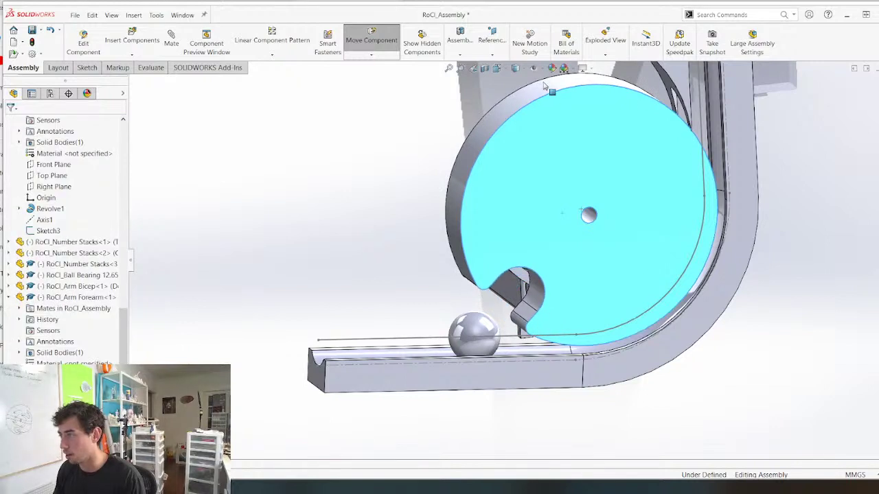
middle_click_drag(426, 315, 418, 318)
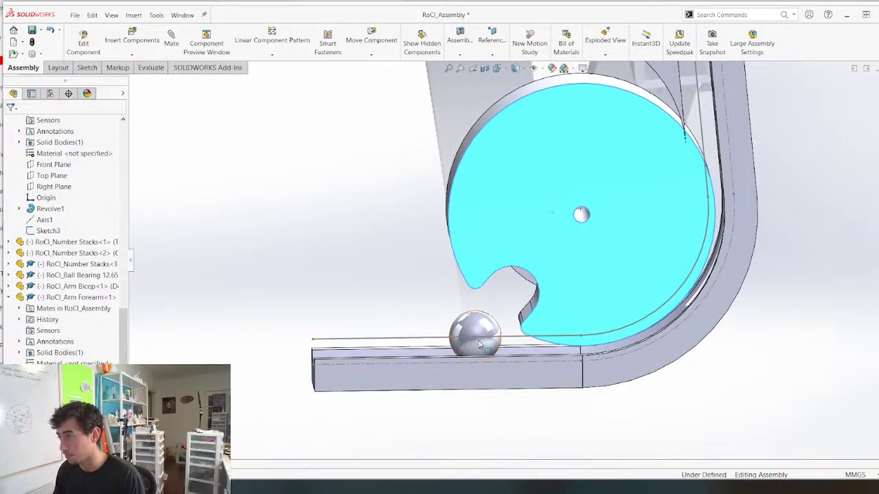
left_click_drag(580, 289, 508, 234)
left_click_drag(483, 338, 490, 334)
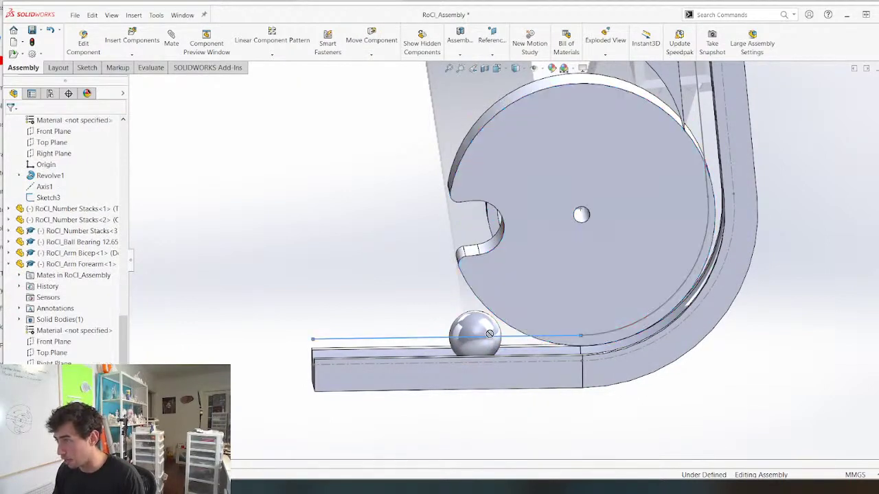
left_click(475, 333)
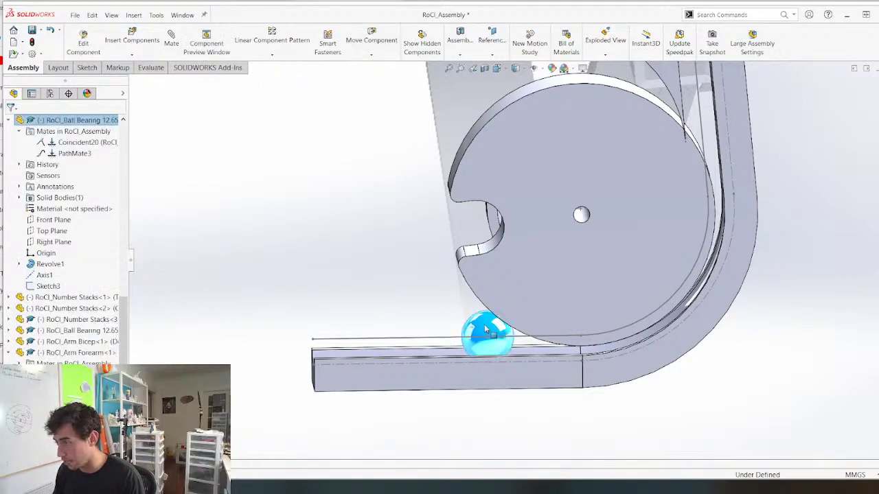
middle_click_drag(490, 331, 514, 285)
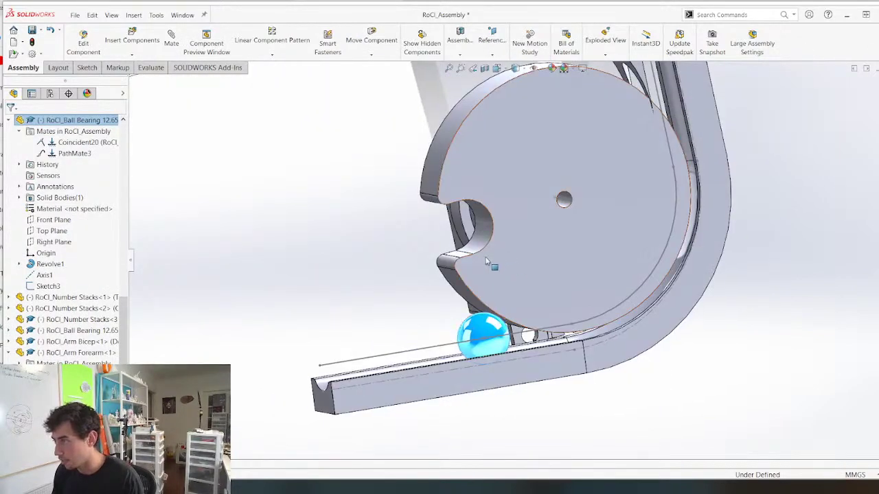
left_click(490, 295)
left_click_drag(490, 295, 560, 347)
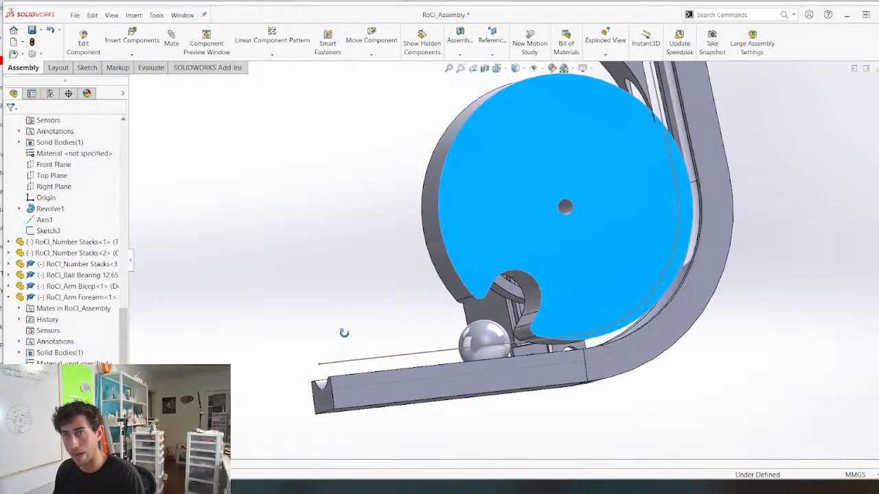
Nudge the ball bearing and pump ring closer together at the notch, and place a copy of the ball clear of the channel
scroll(479, 348, "down", 5)
left_click_drag(492, 332, 533, 328)
left_click_drag(461, 245, 481, 287)
left_click(520, 336)
left_click_drag(494, 335, 294, 306, "ctrl")
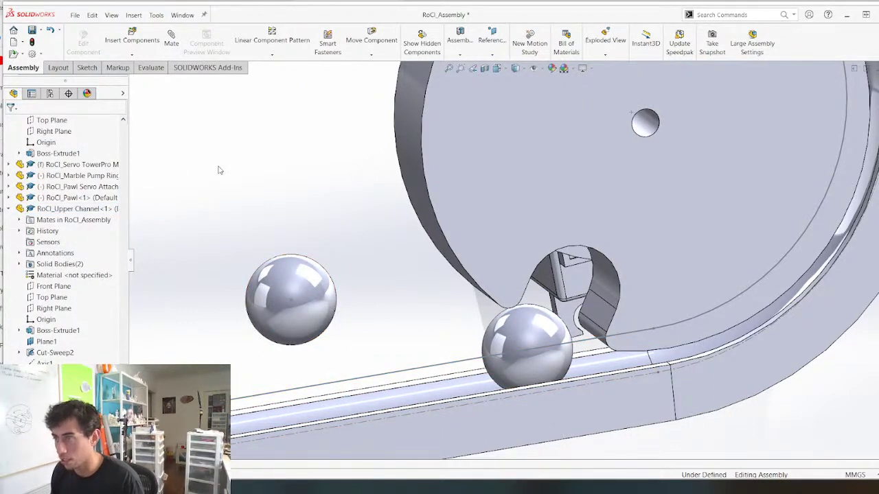
Add a path mate between the copied ball's Sketch3 centre point and the Upper Channel's whole offset path chain
key("m")
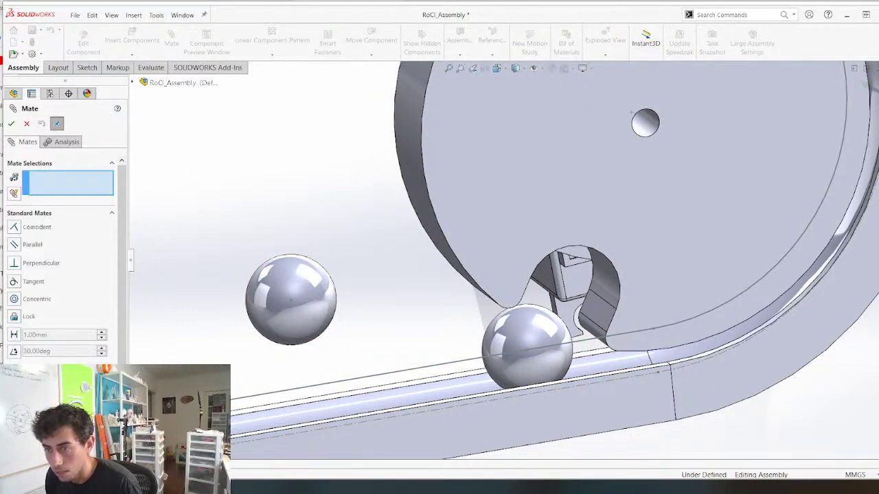
left_click(30, 398)
left_click(16, 291)
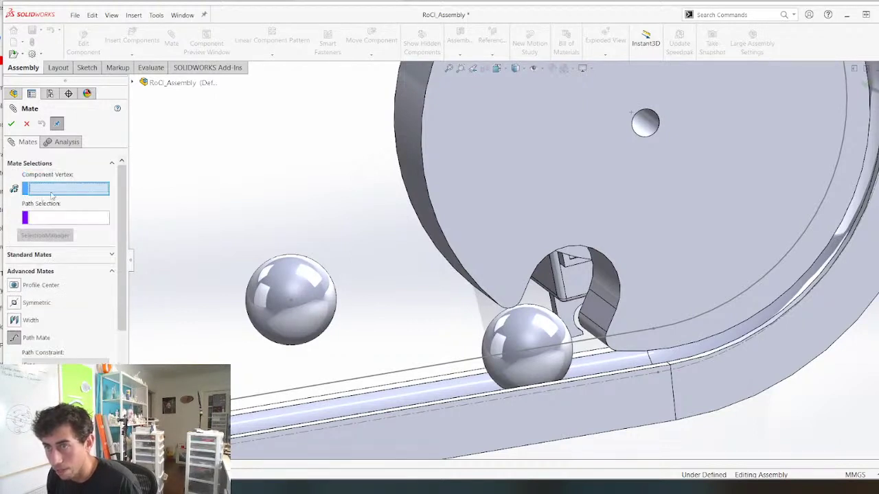
left_click(291, 300)
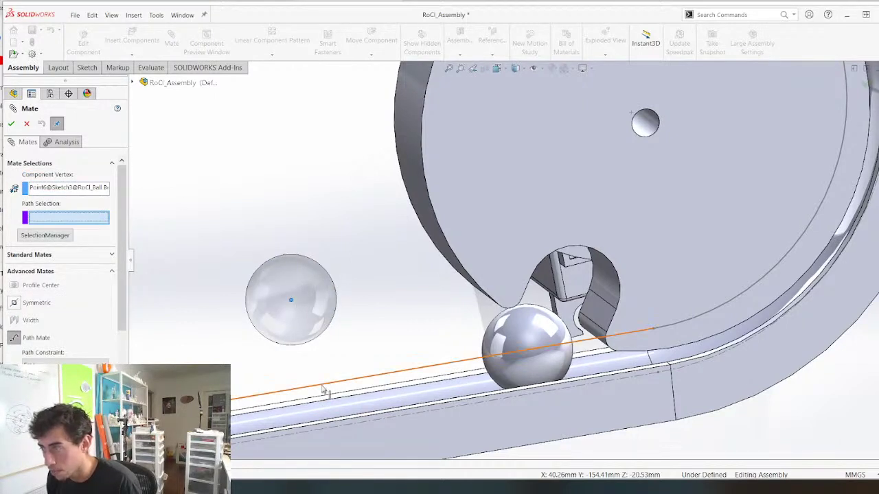
right_click(394, 303)
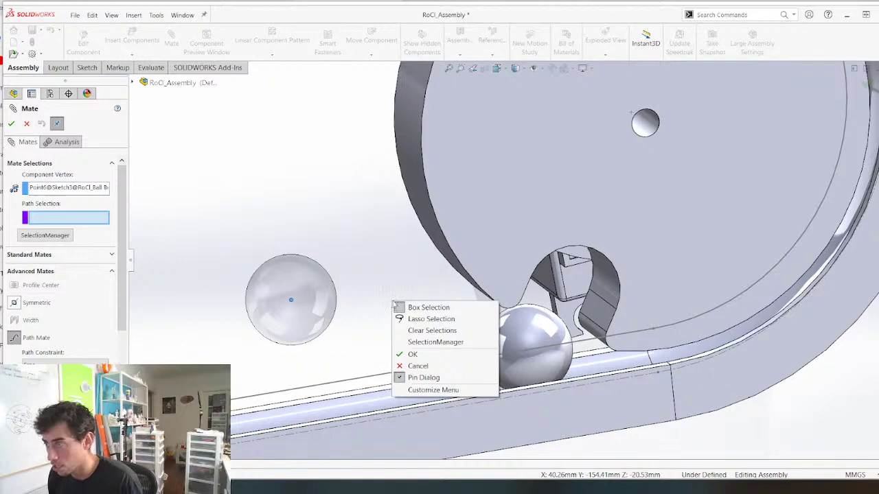
left_click(441, 342)
left_click(406, 375)
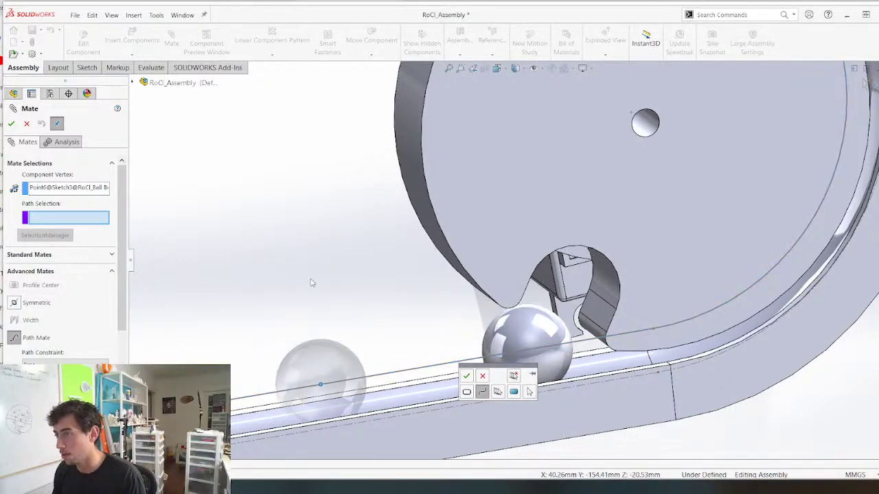
right_click(303, 274)
right_click(303, 275)
left_click(12, 124)
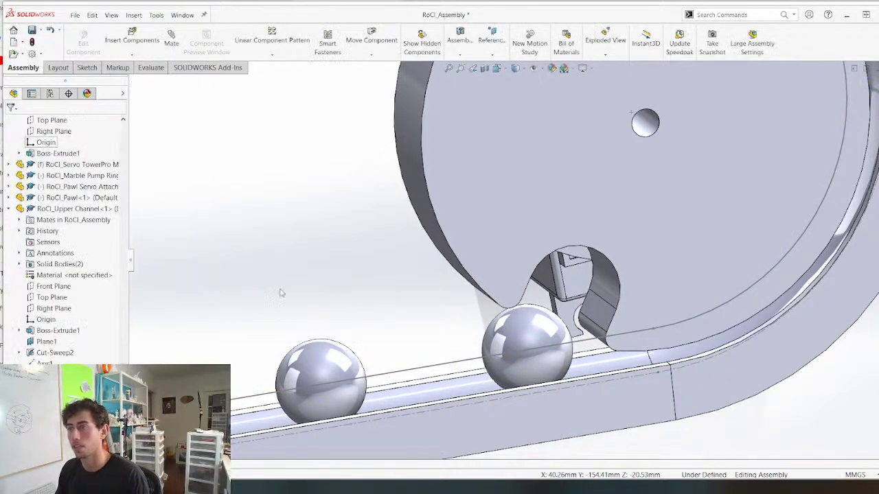
Slide the copied ball along the channel to just behind the first ball, and advance the pump ring and first ball slightly
scroll(382, 284, "up", 1)
middle_click_drag(417, 302, 391, 294)
scroll(391, 294, "up", 4)
scroll(524, 348, "down", 4)
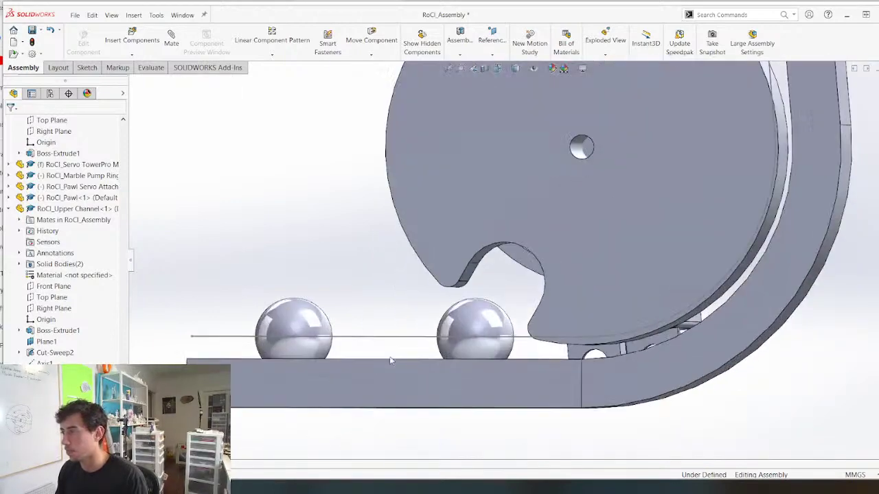
left_click_drag(302, 334, 395, 334)
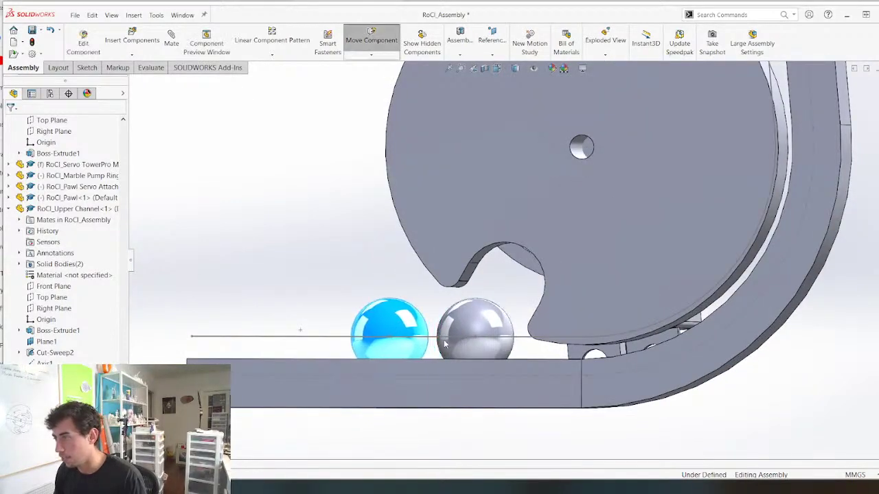
left_click(479, 325)
left_click_drag(479, 325, 405, 331)
middle_click_drag(408, 288, 419, 206)
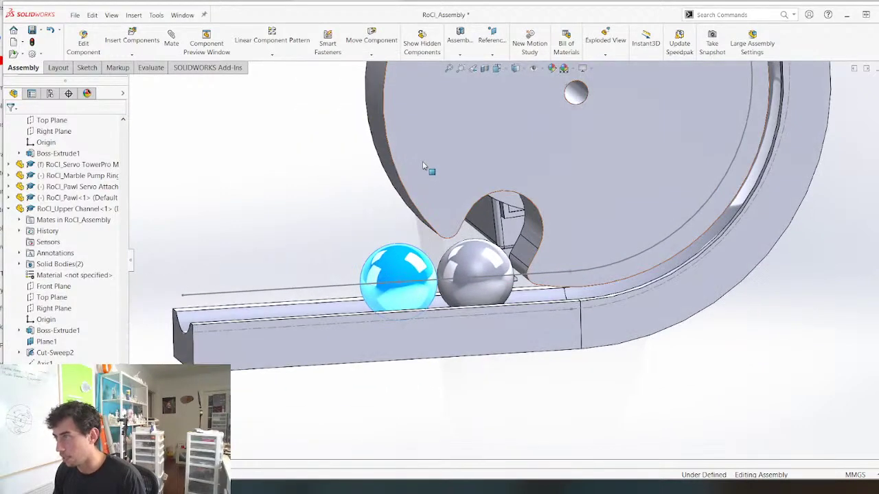
left_click(423, 189)
left_click(480, 274)
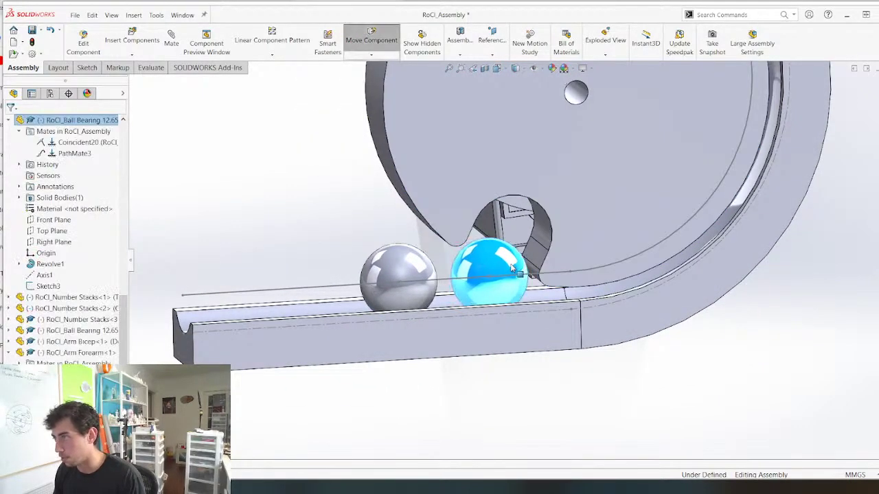
middle_click_drag(462, 205, 489, 257)
scroll(520, 345, "down", 2)
Advance both ball bearings along the lower channel toward the pump ring's notch, keeping them close together
left_click(507, 370)
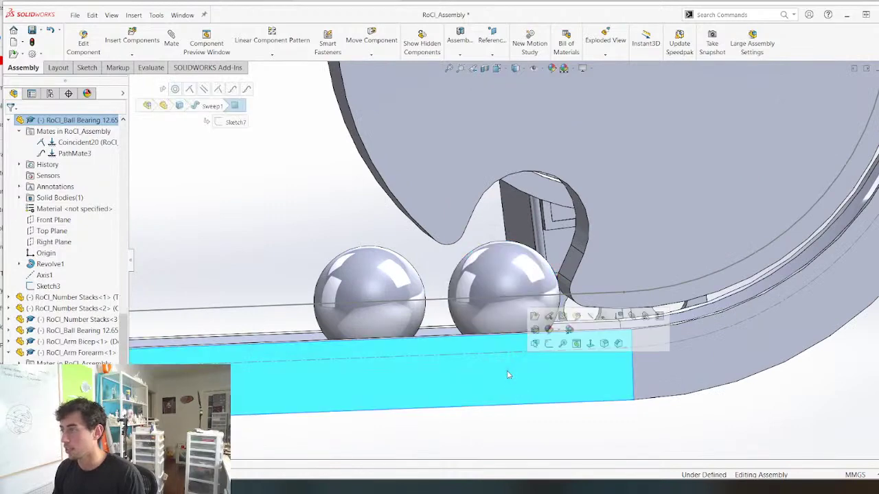
key("ctrl+8")
scroll(536, 405, "up", 5)
scroll(567, 432, "down", 8)
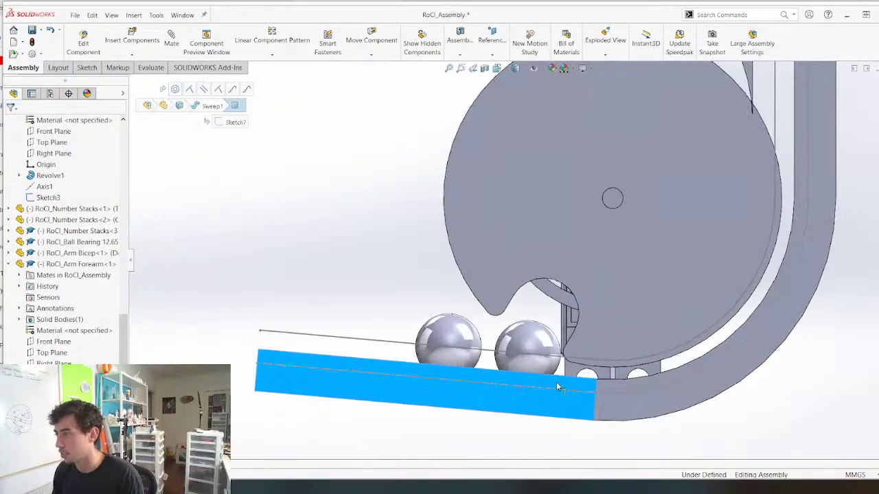
left_click(501, 313)
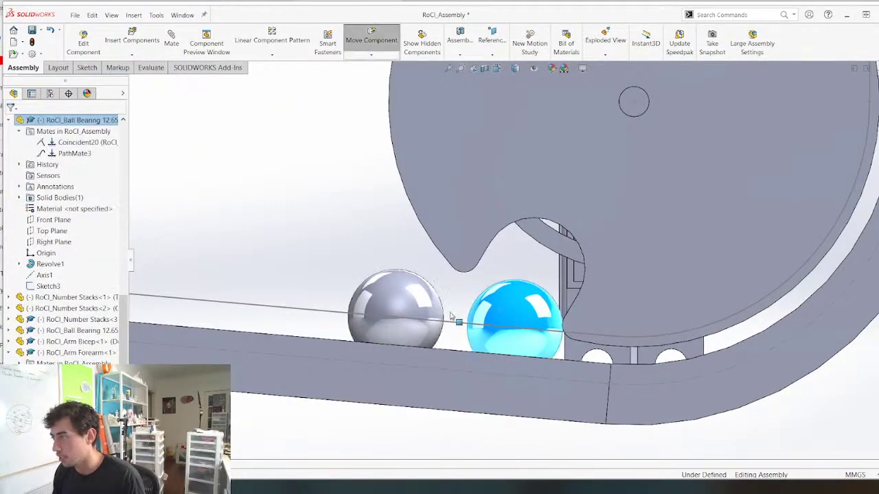
left_click_drag(500, 313, 425, 312)
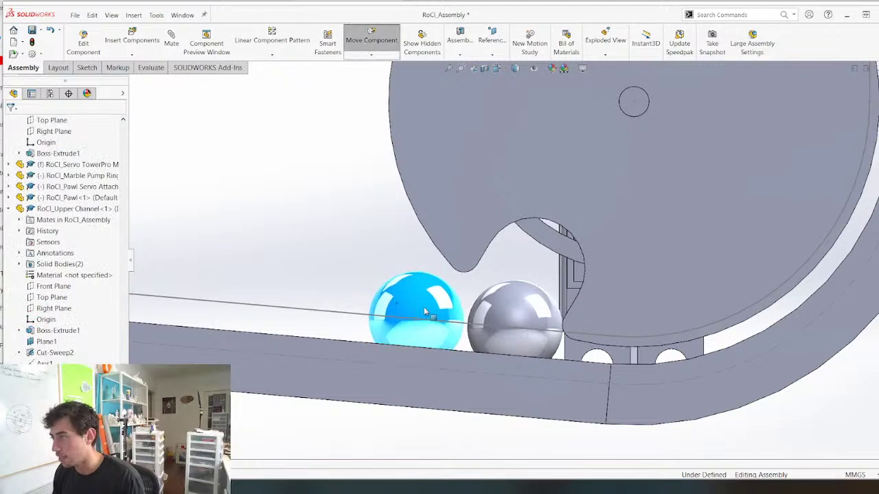
left_click(433, 206)
left_click_drag(519, 299, 557, 309)
left_click_drag(420, 308, 438, 311)
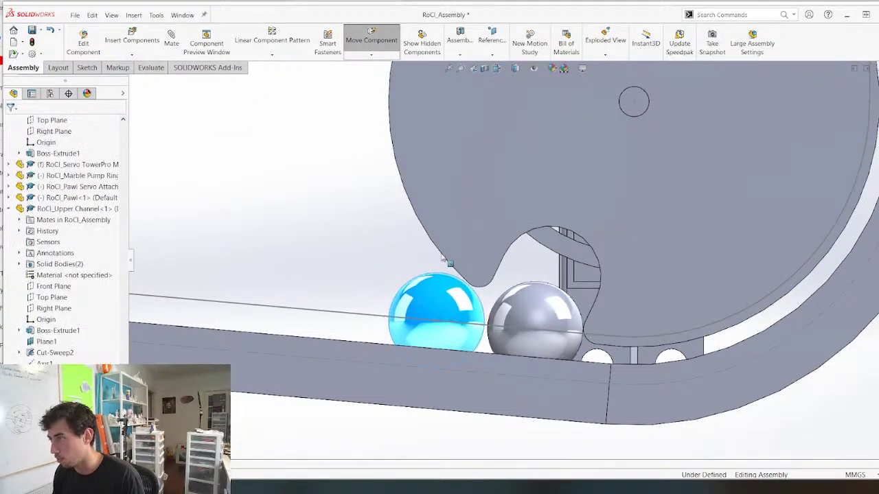
Rotate the pump ring so the notch's lip dips between the two balls, adjusting the balls to fit on either side
left_click(461, 235)
left_click_drag(532, 309, 549, 311)
left_click(467, 259)
left_click_drag(467, 258, 473, 264)
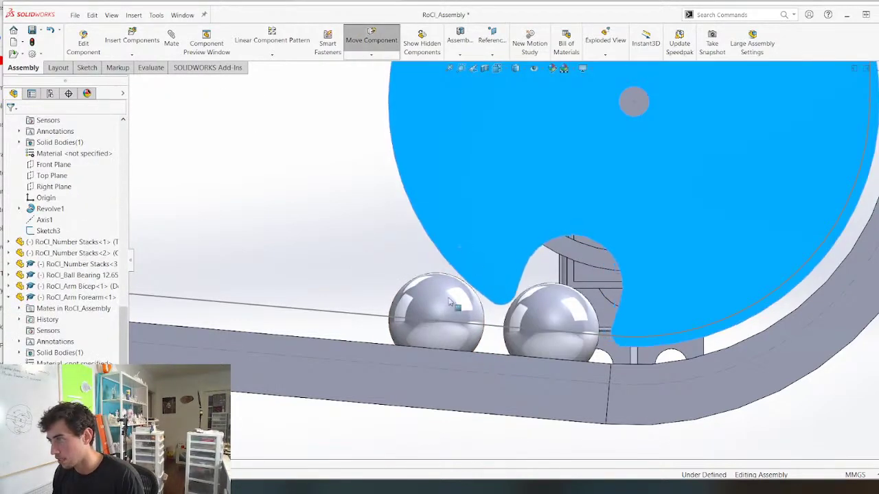
left_click_drag(456, 307, 455, 289)
left_click(474, 254)
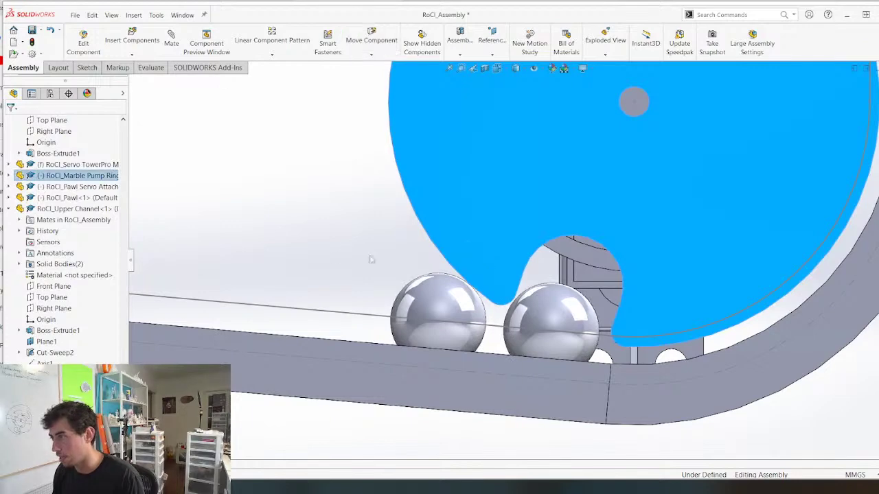
left_click(344, 245)
Set Move Component to Physical Dynamics, checking only between the Marble Pump Ring and the first ball bearing, and resume dragging
scroll(343, 245, "up", 6)
middle_click_drag(449, 167, 467, 180)
scroll(506, 177, "up", 3)
scroll(604, 168, "down", 3)
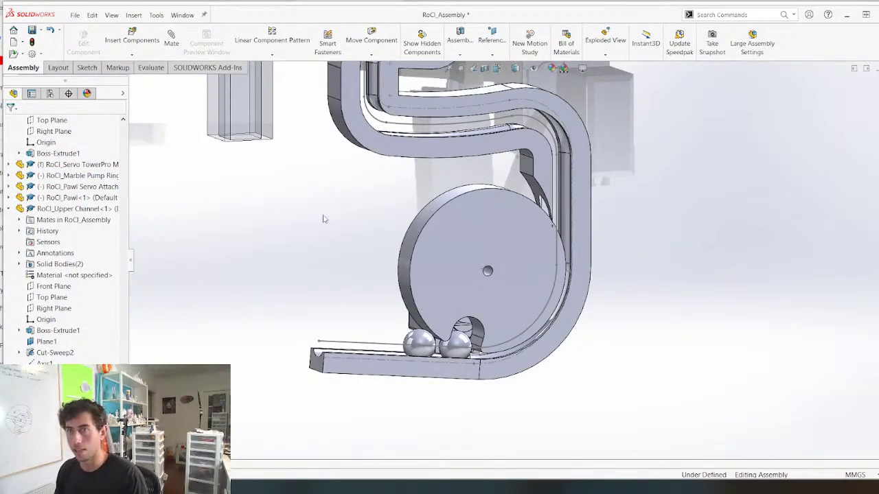
left_click(370, 54)
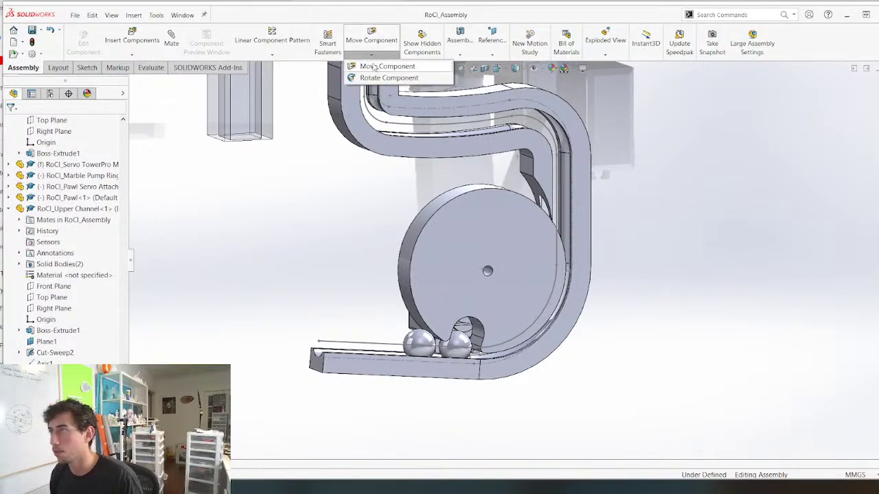
left_click(374, 66)
left_click(53, 246)
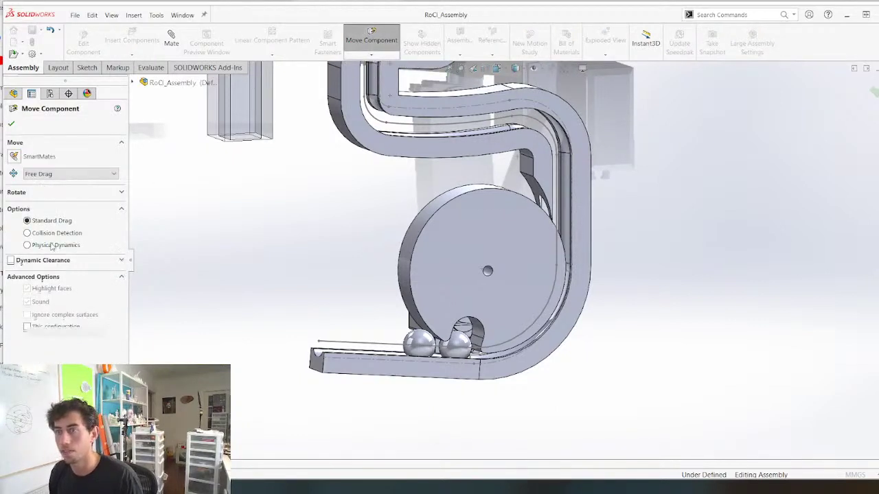
left_click(27, 283)
left_click(523, 241)
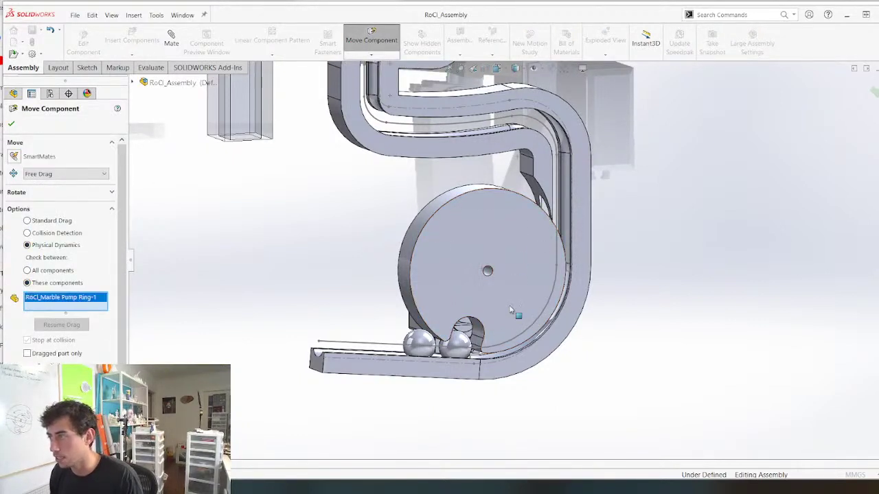
left_click(462, 345)
scroll(455, 348, "down", 5)
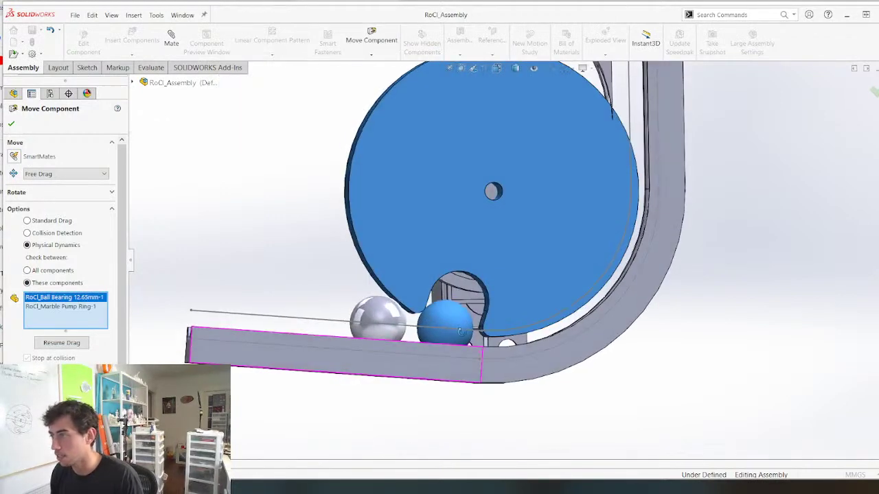
left_click(66, 346)
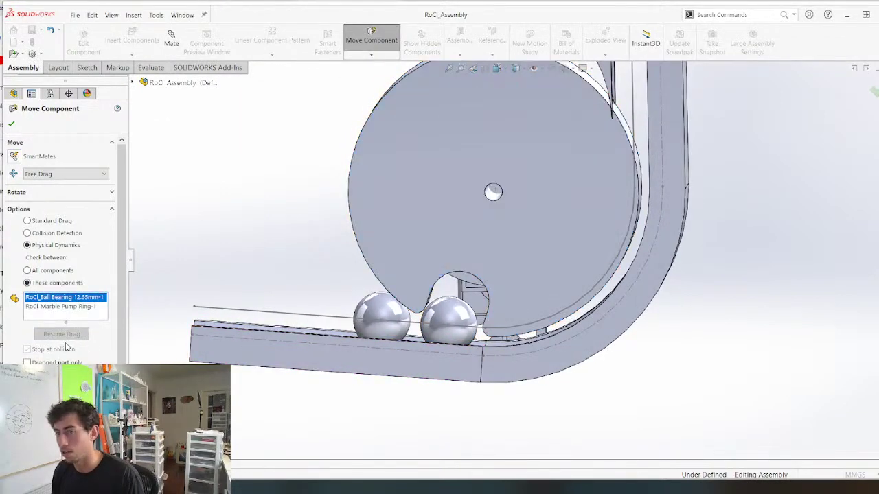
Rotate the pump ring so its notch pushes the first ball bearing around the curve and up into the vertical channel
left_click_drag(390, 180, 575, 307)
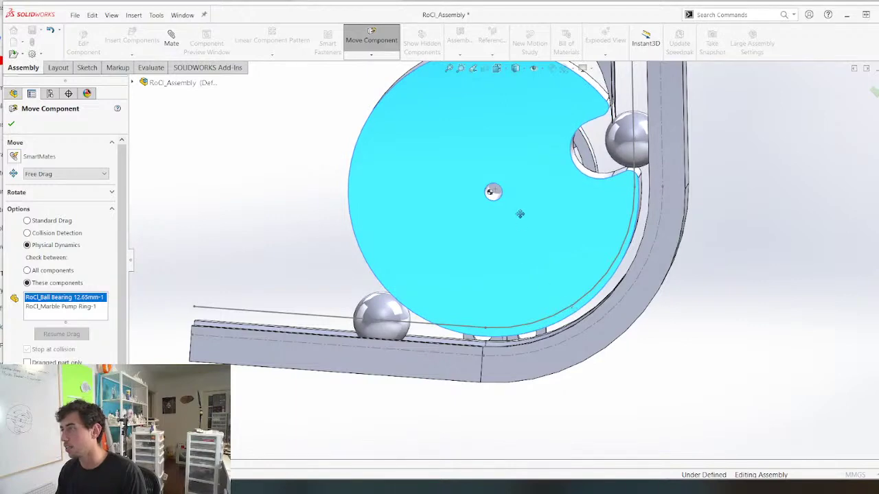
scroll(520, 214, "up", 3)
scroll(543, 233, "down", 5)
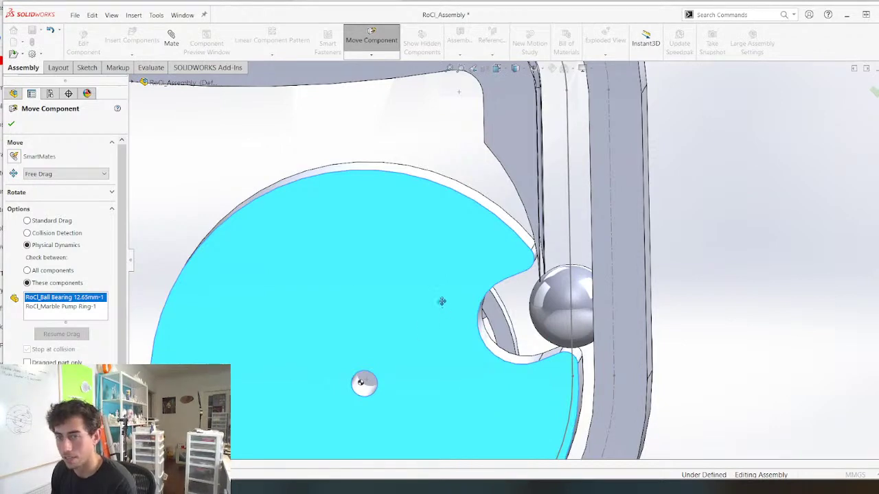
Rotate the pump ring until its notch faces the ball on the lower channel, and finish moving components
scroll(414, 271, "up", 3)
scroll(423, 330, "down", 3)
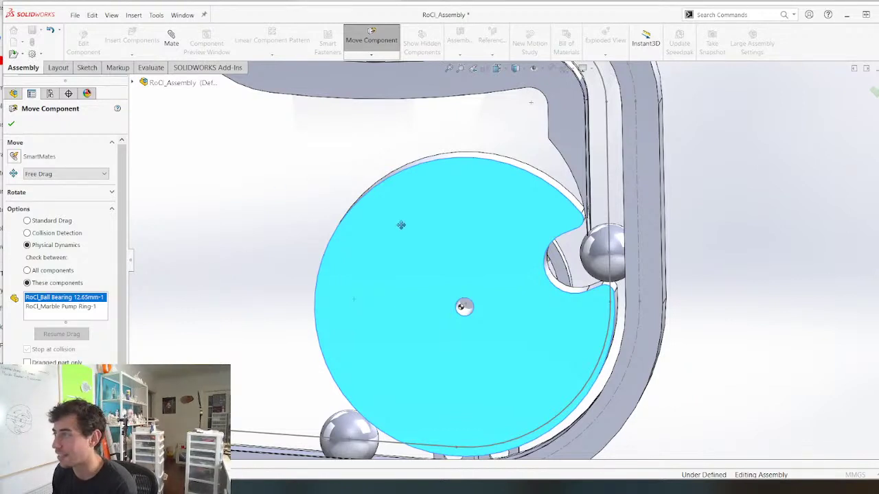
left_click_drag(414, 246, 589, 362)
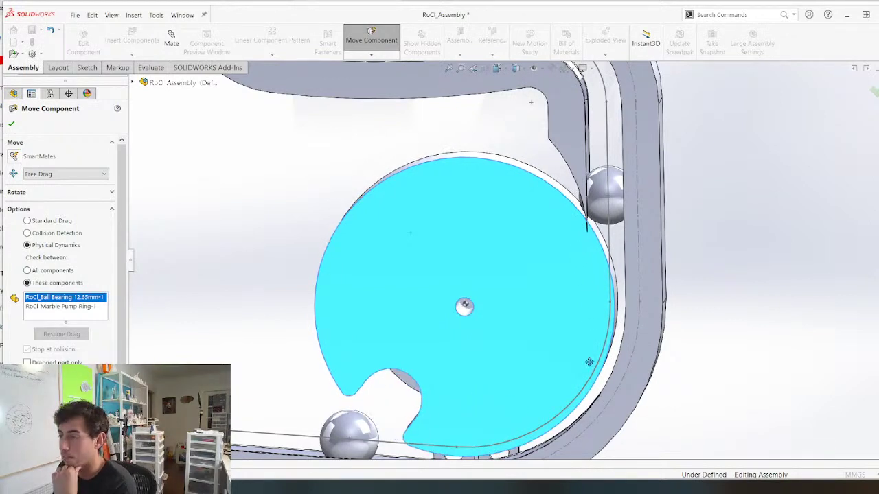
left_click(12, 124)
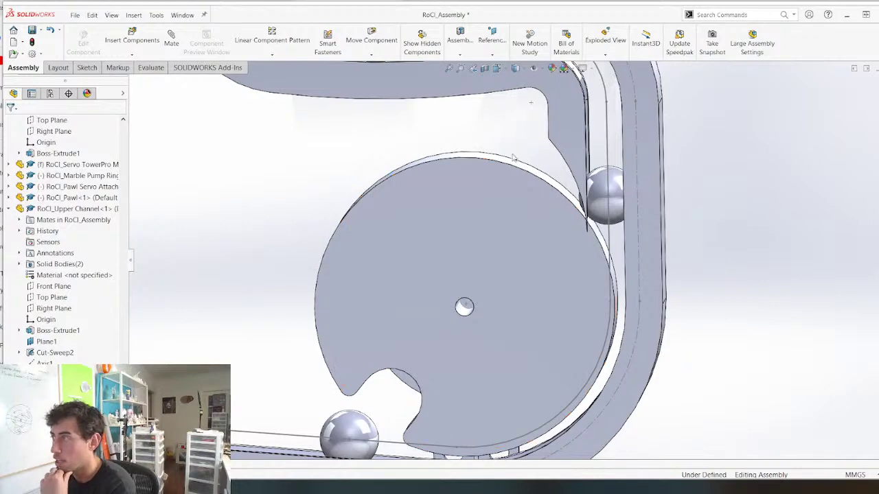
Open the Marble Pump Ring part from the assembly for editing
mouse_move(514, 158)
middle_mouse_down()
mouse_move(505, 145)
mouse_move(510, 170)
middle_mouse_up()
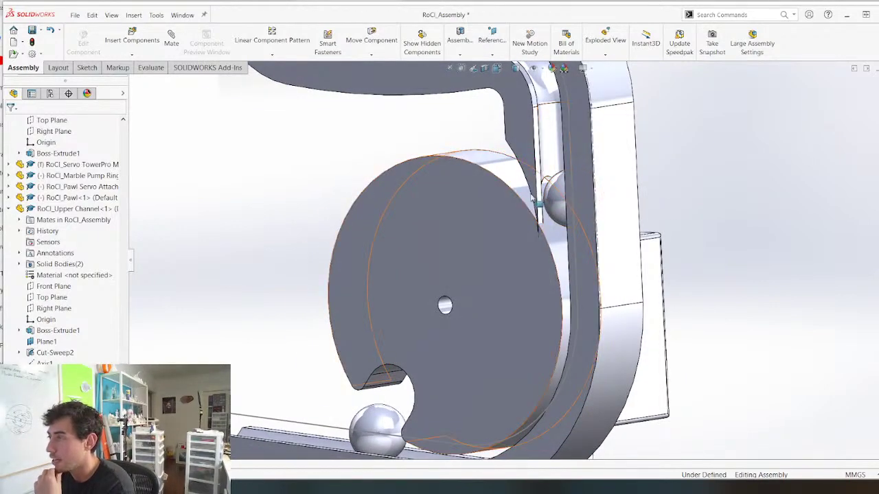
middle_click_drag(532, 198, 591, 204)
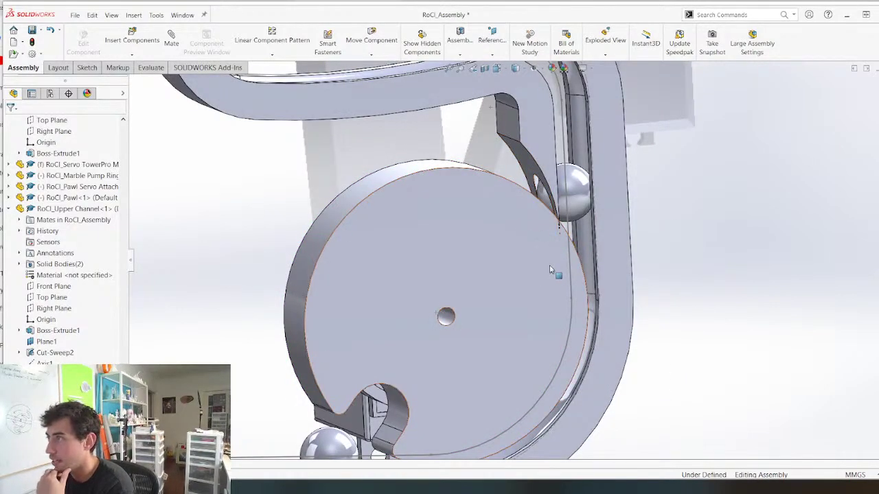
mouse_move(550, 270)
middle_mouse_down()
mouse_move(528, 253)
mouse_move(548, 283)
middle_mouse_up()
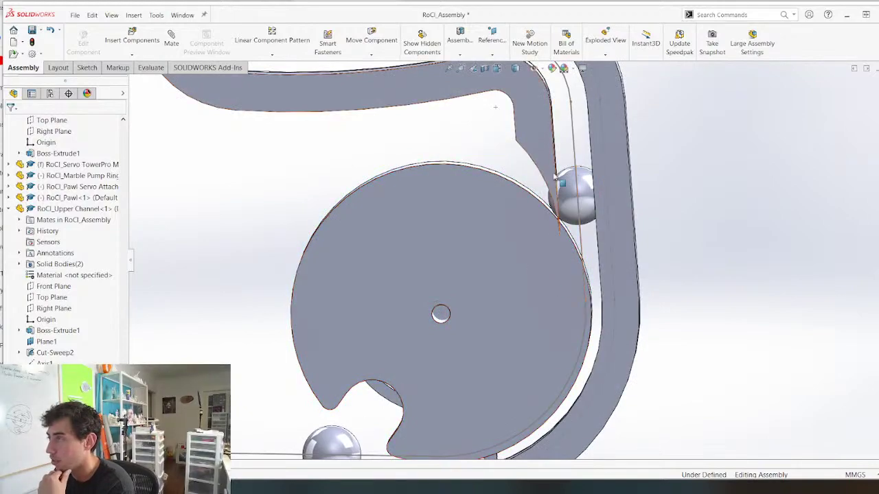
middle_click_drag(492, 159, 471, 244)
scroll(470, 247, "up", 4)
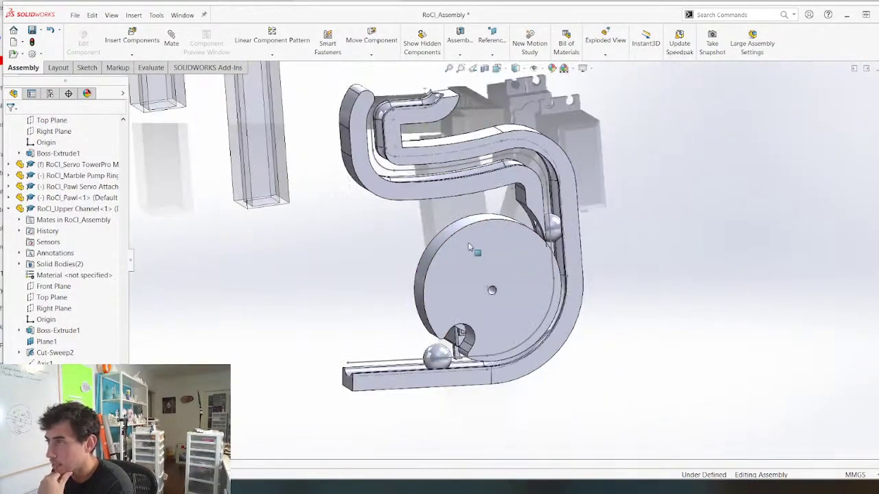
left_click(470, 263)
right_click(470, 264)
left_click(481, 156)
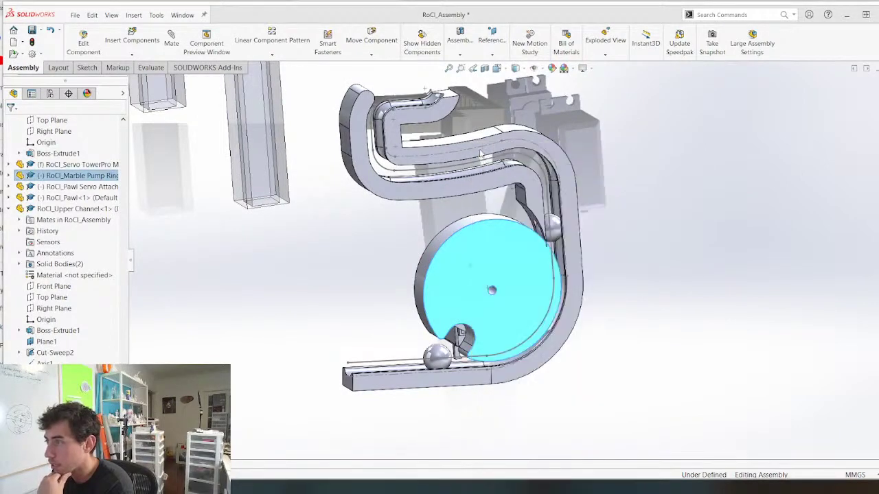
Set the pump ring disc's extrusion depth to 7 mm and save the part
middle_click_drag(392, 277, 476, 245)
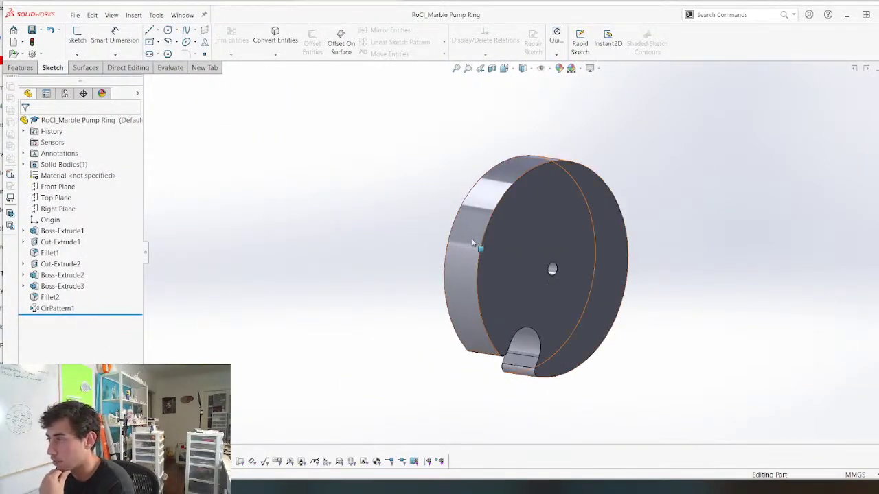
left_click(480, 248)
scroll(422, 265, "up", 3)
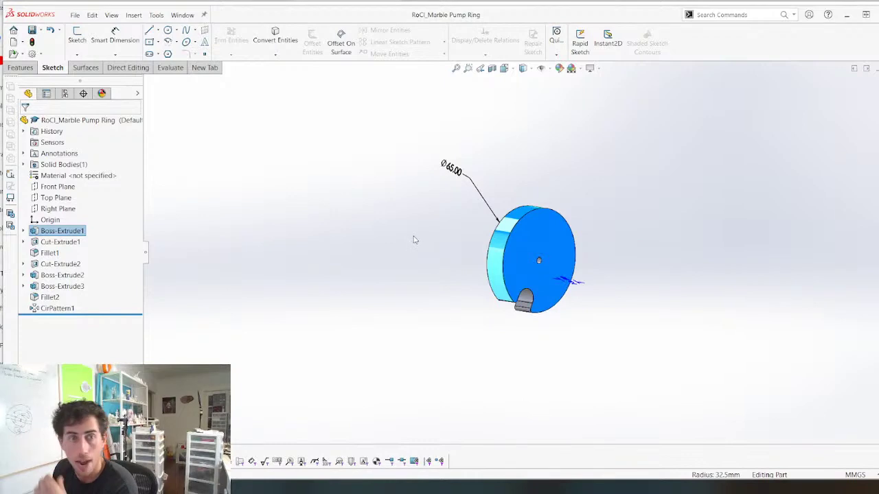
scroll(575, 178, "down", 3)
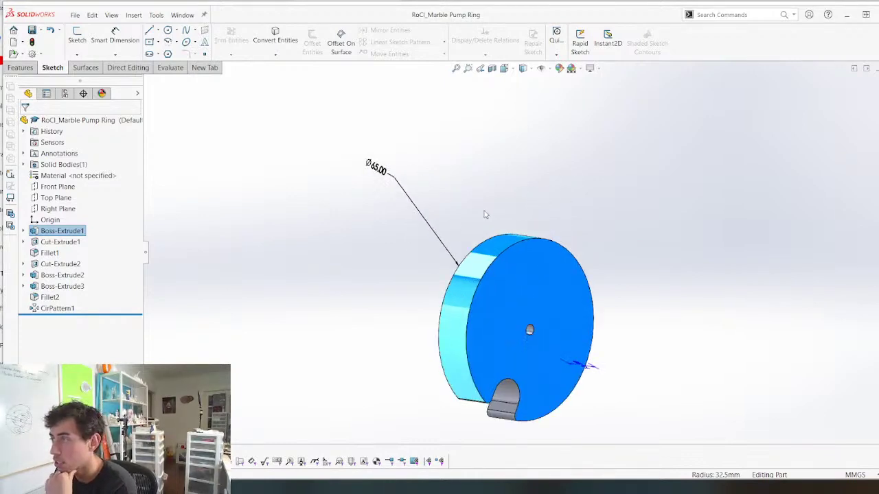
middle_click_drag(485, 214, 408, 300)
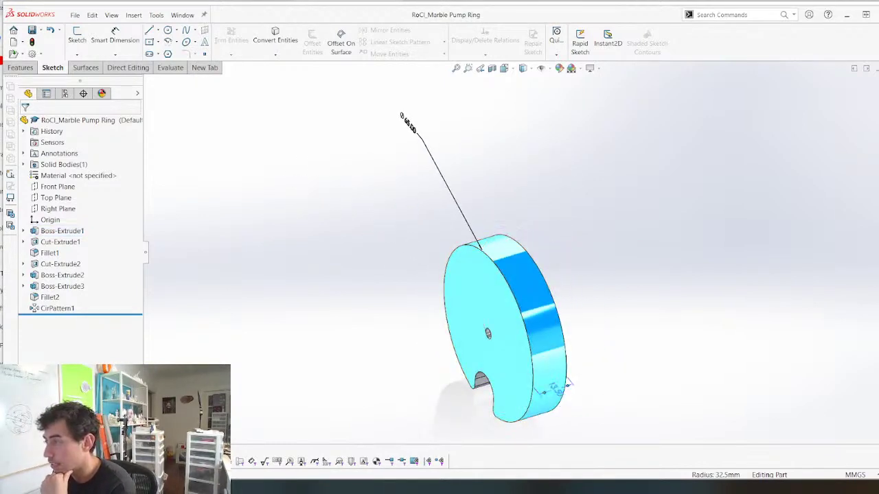
double_click(556, 388)
type("7")
key("Return")
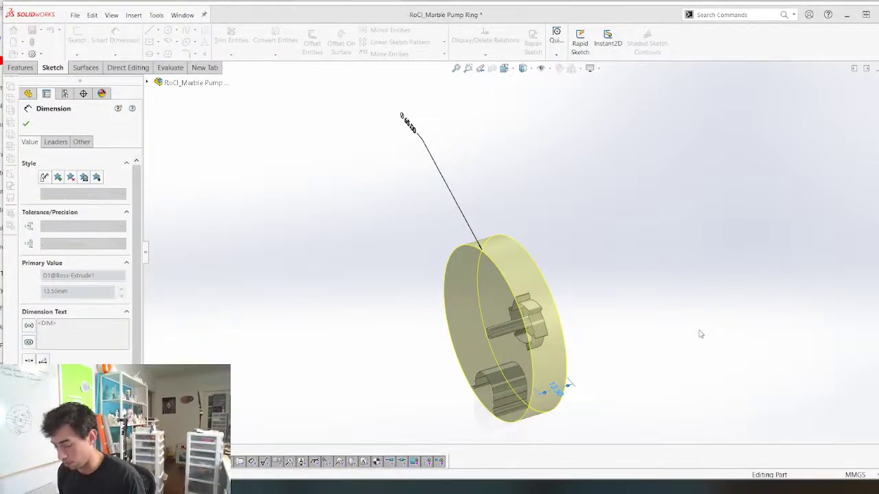
scroll(514, 358, "up", 2)
middle_click_drag(515, 360, 500, 312)
key("ctrl+s")
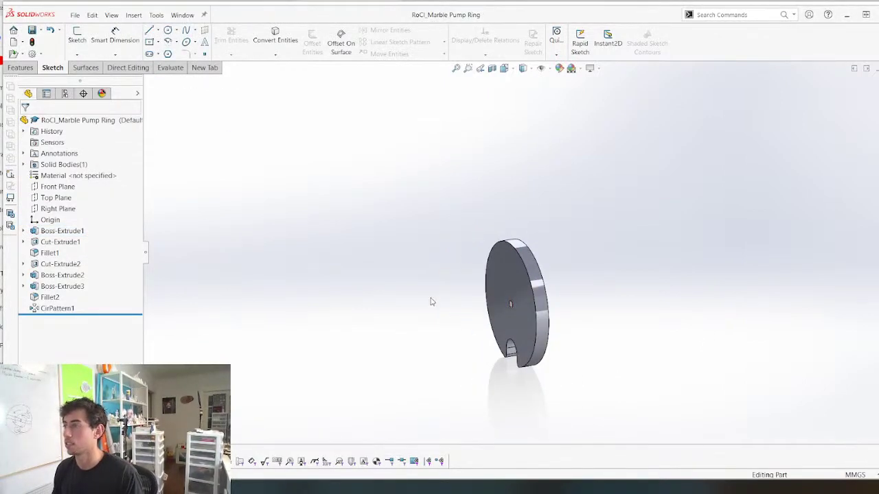
Return to RoCI_Assembly and examine how the thinned pump ring sits relative to the channel and ball
key("ctrl+Tab")
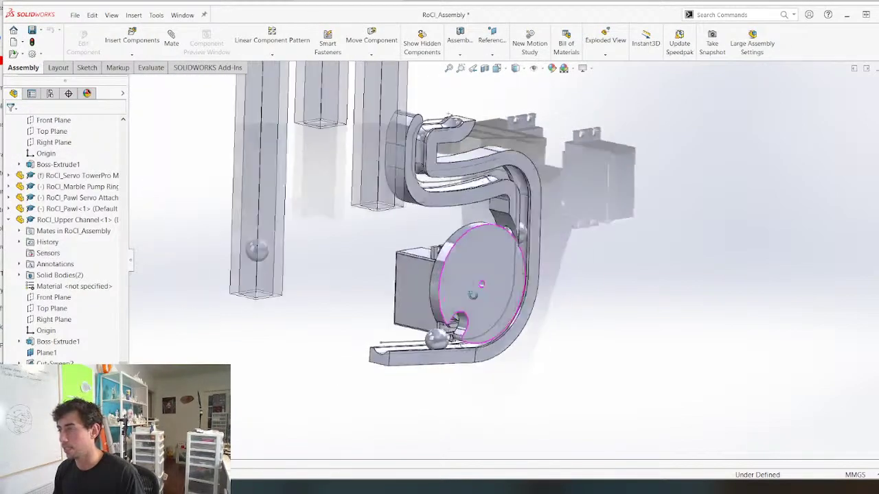
middle_click_drag(473, 296, 508, 312)
left_click(446, 352)
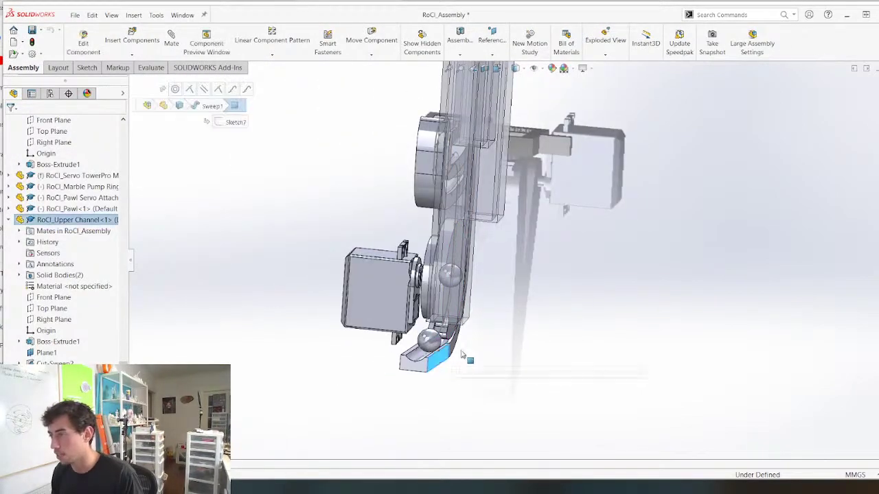
left_click(405, 383)
scroll(417, 322, "down", 4)
middle_click_drag(550, 368, 453, 319)
middle_click_drag(564, 262, 490, 256)
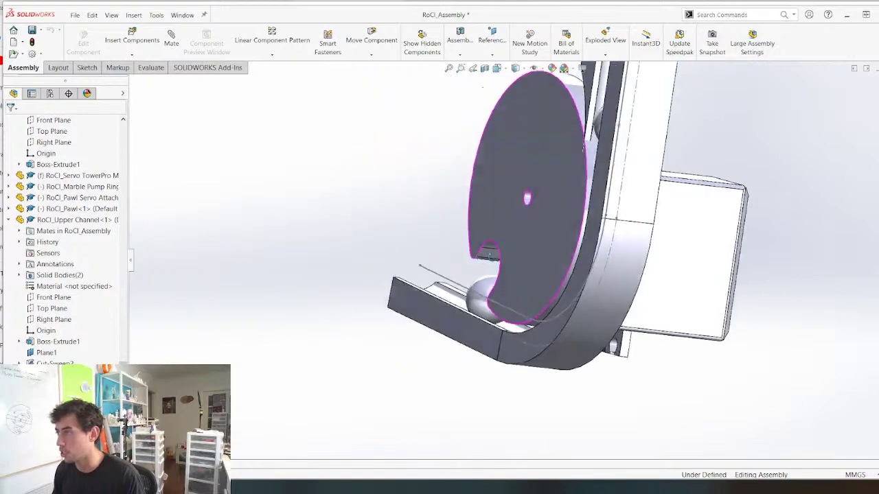
middle_click_drag(482, 87, 730, 225)
Delete the Coincident18 mate from the Upper Channel's mates
left_click(610, 232)
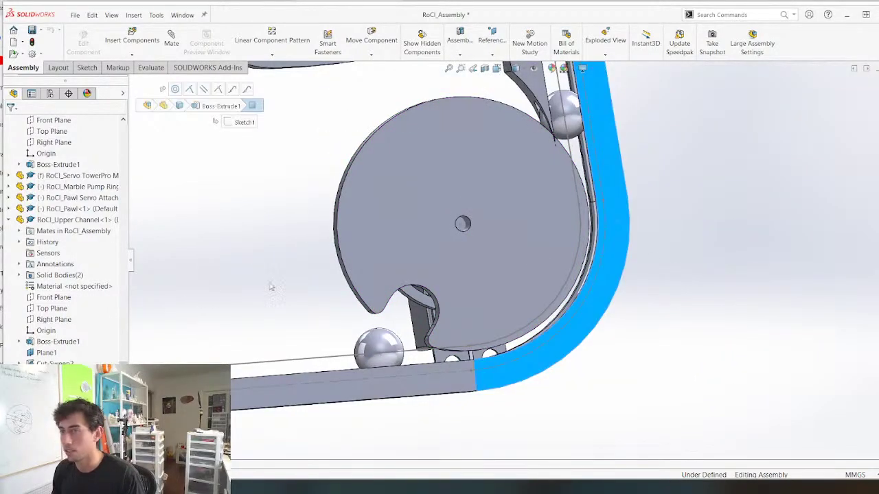
left_click(21, 231)
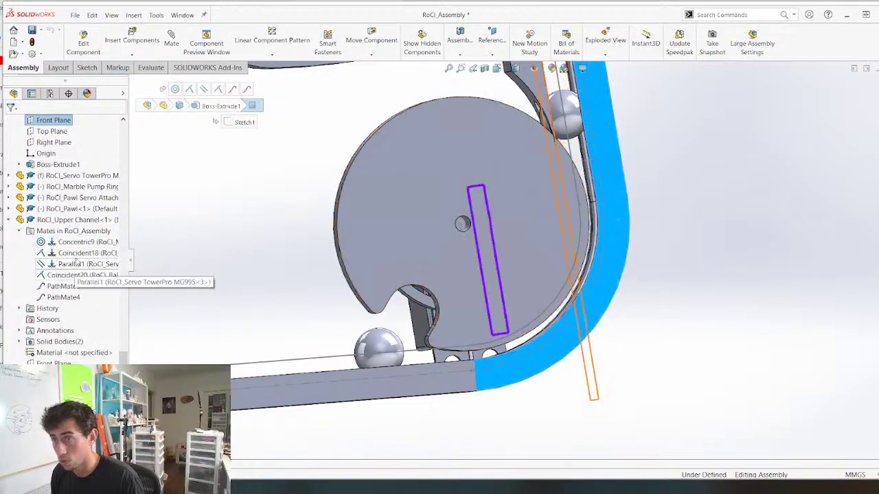
left_click(79, 253)
key("Delete")
key("Return")
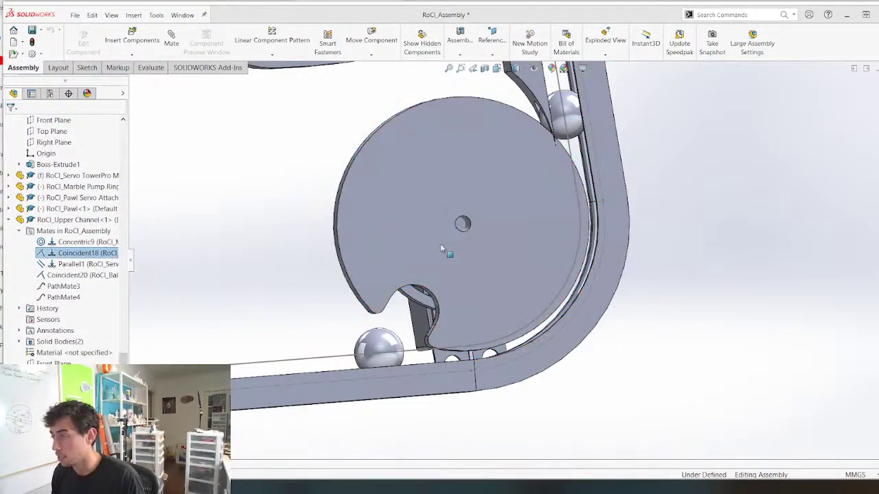
Reopen the Marble Pump Ring part from the assembly to change its disc extrusion
middle_click_drag(514, 259, 512, 285)
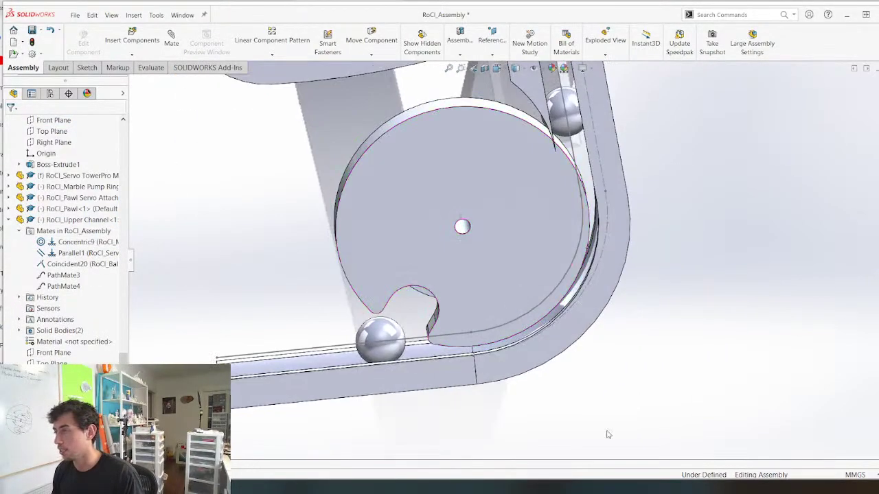
key("m")
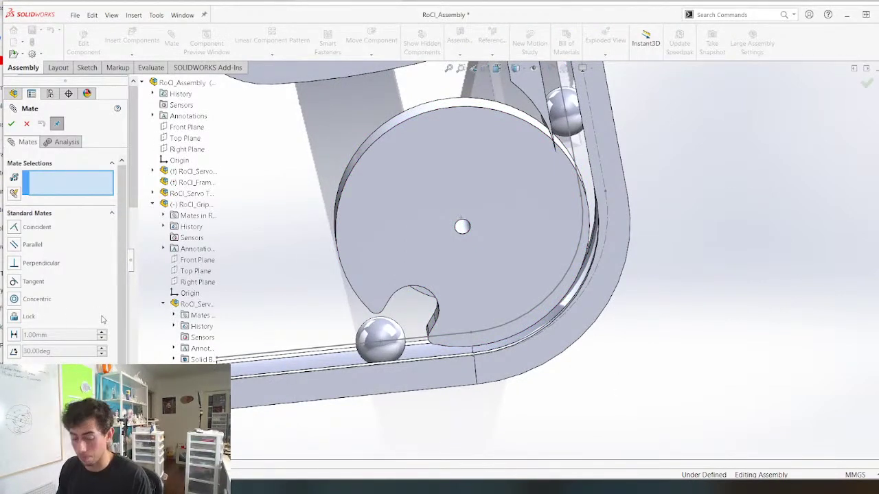
key("Escape")
right_click(417, 176)
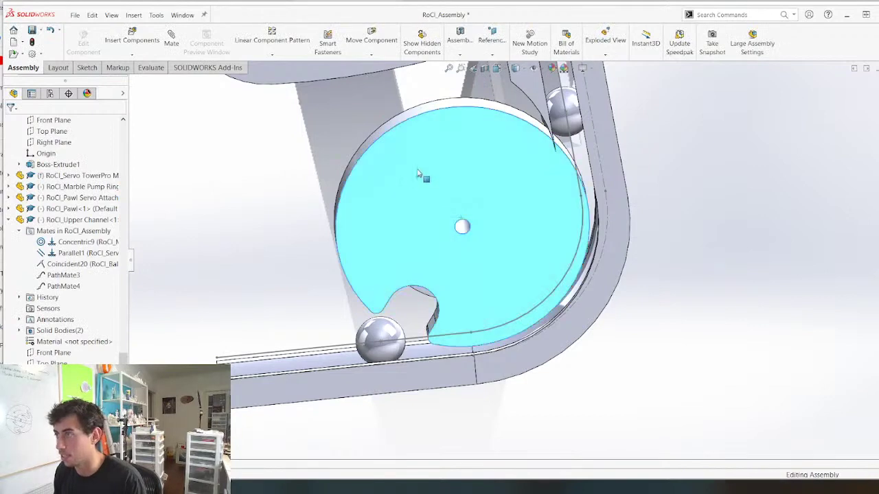
left_click(427, 140)
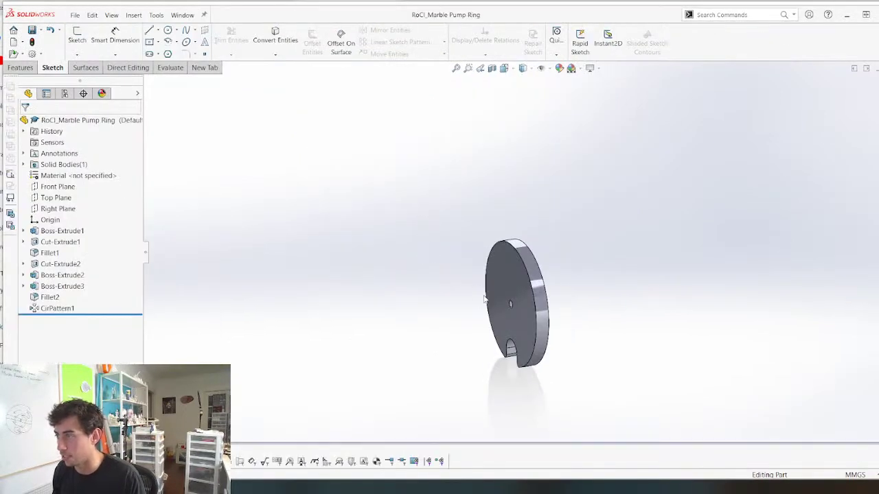
Change the end condition of the pump ring's Boss-Extrude1 to Mid Plane, keeping the 7 mm depth
left_click(60, 187)
middle_click_drag(155, 212, 397, 212)
left_click(74, 232)
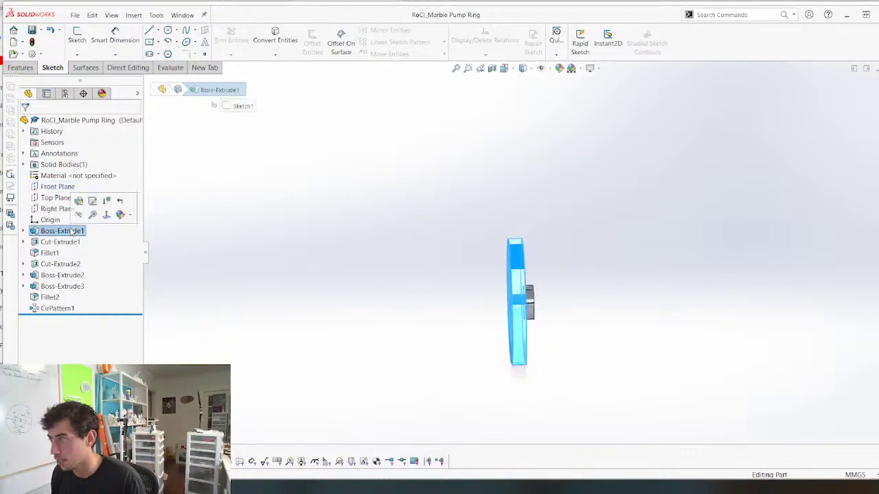
right_click(73, 233)
left_click(81, 199)
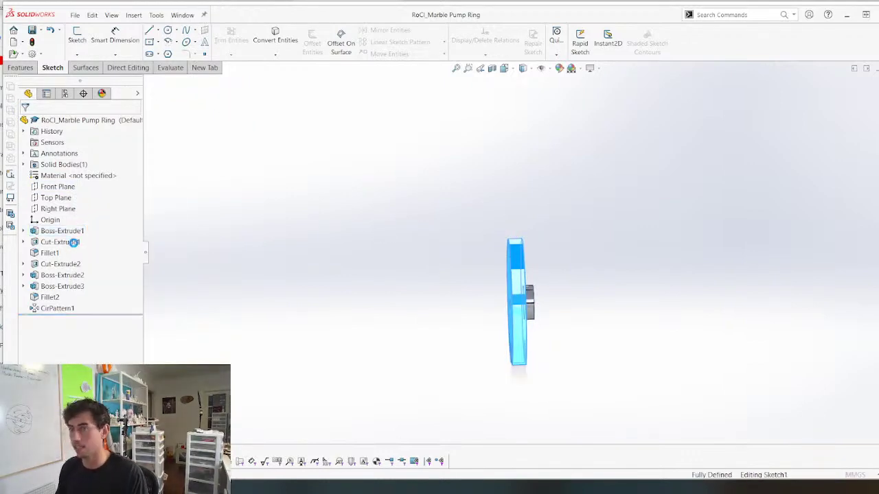
left_click(62, 187)
left_click(60, 238)
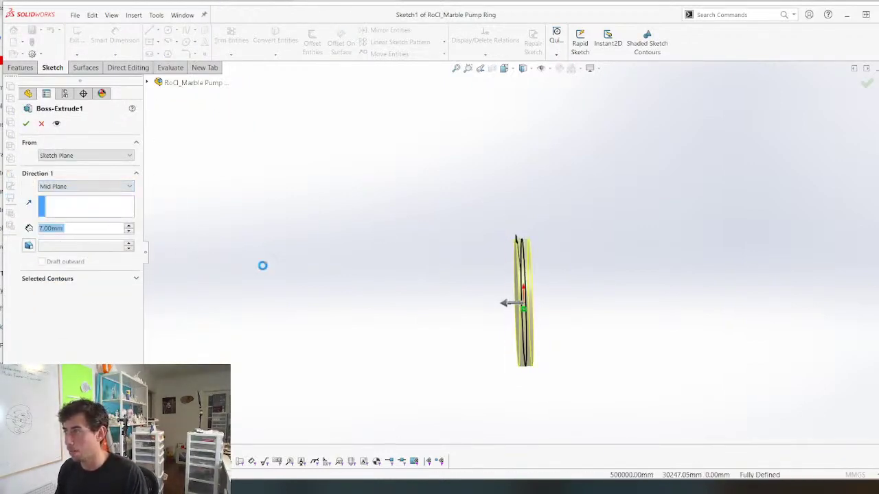
key("Return")
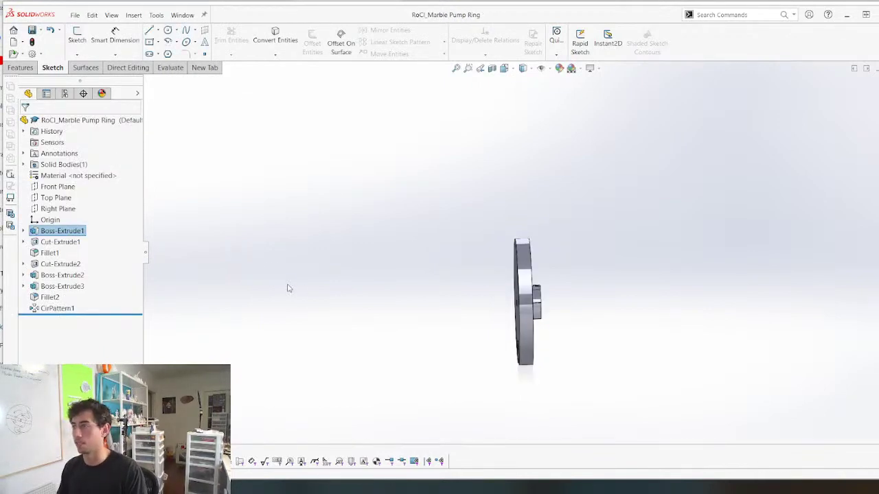
Return to RoCI_Assembly and mate the Marble Pump Ring's Front Plane coincident with the Upper Channel's Plane1
key("ctrl+Tab")
left_click(443, 174)
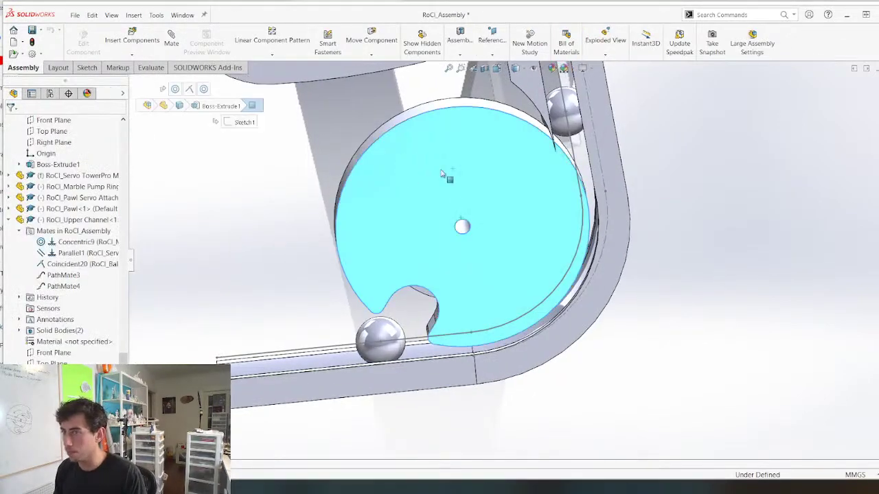
left_click(8, 186)
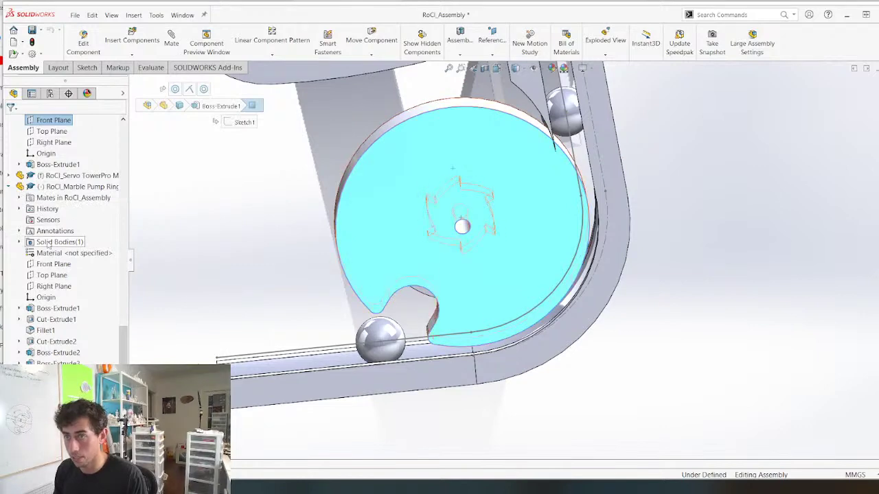
left_click(63, 262)
middle_click_drag(325, 197, 339, 176)
scroll(82, 343, "down", 5)
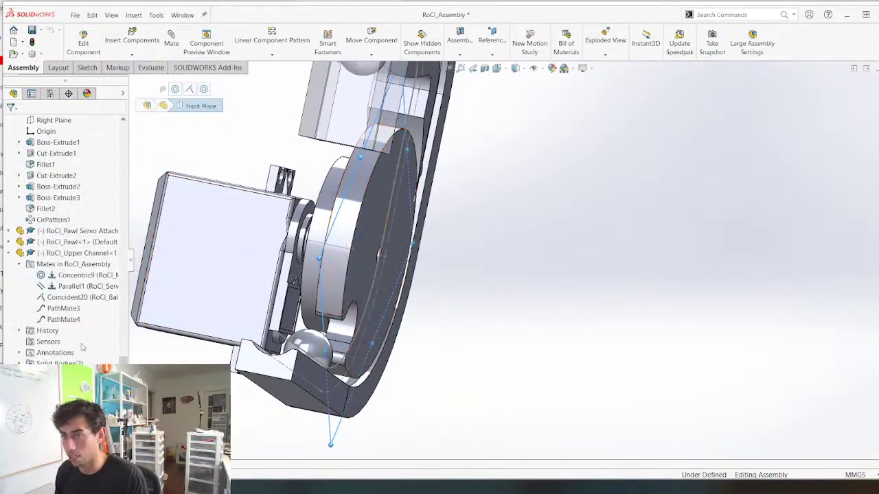
scroll(94, 330, "down", 3)
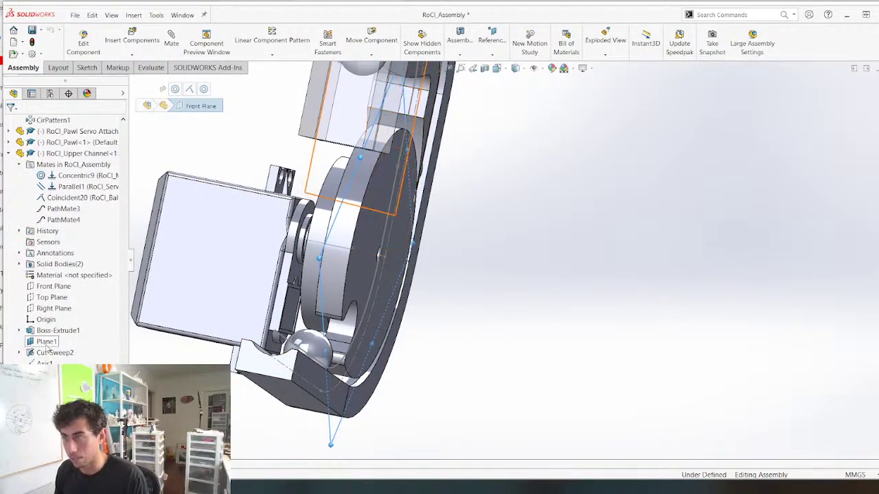
scroll(376, 267, "up", 5)
middle_click_drag(426, 250, 341, 231)
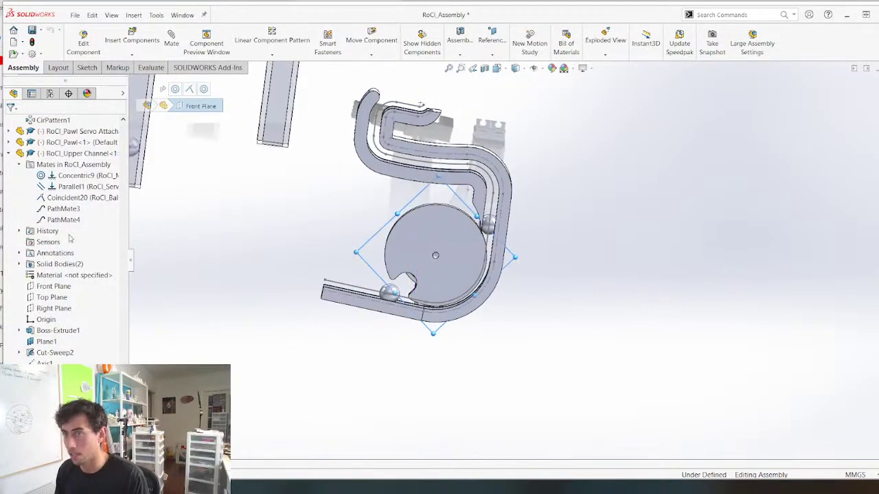
left_click(47, 342)
left_click(94, 330)
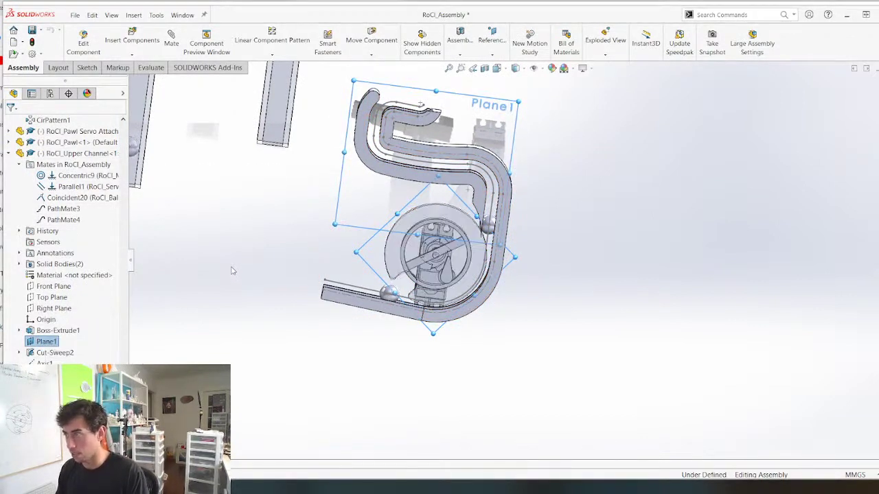
key("m")
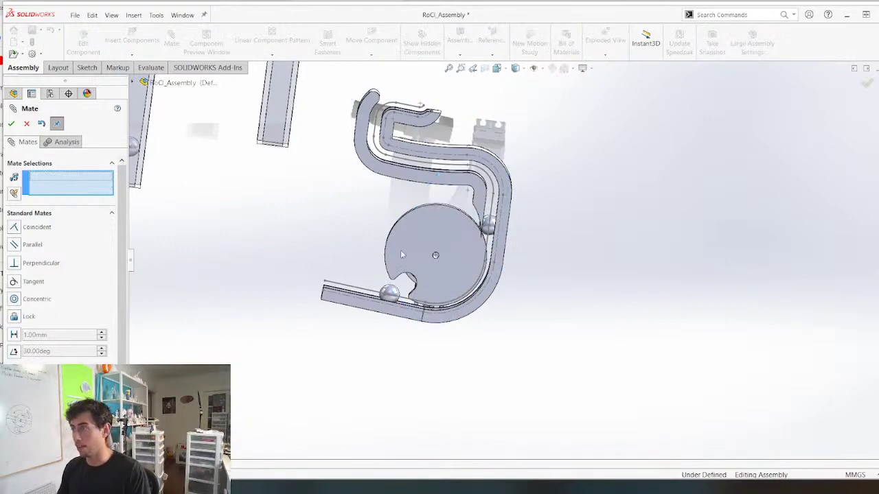
key("Escape")
Examine from the side how the re-mated pump ring lines up with the ball and channel, turning the ring slightly
middle_click_drag(411, 260, 498, 263)
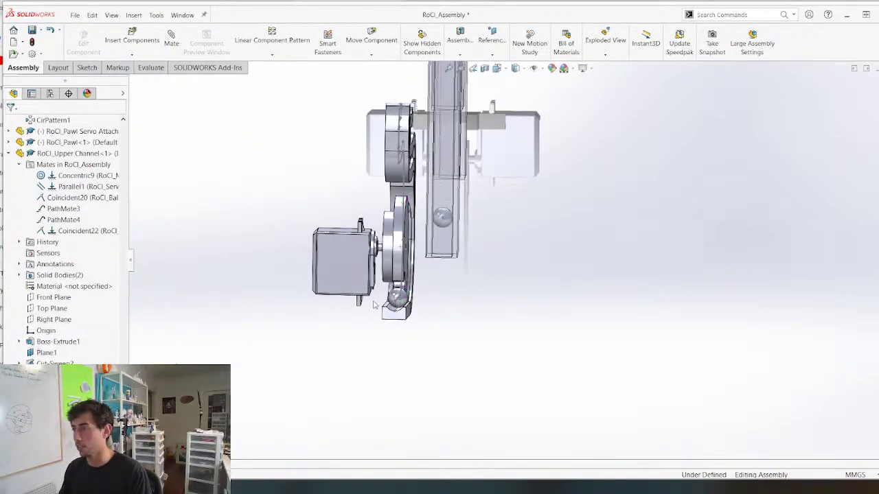
scroll(374, 305, "down", 5)
left_click(539, 184)
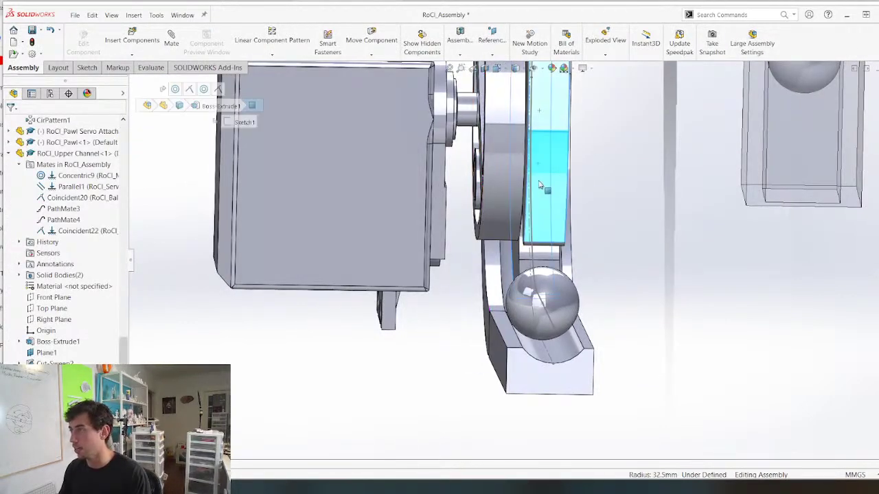
left_click_drag(539, 184, 550, 258)
middle_click_drag(550, 258, 414, 298)
scroll(419, 296, "up", 7)
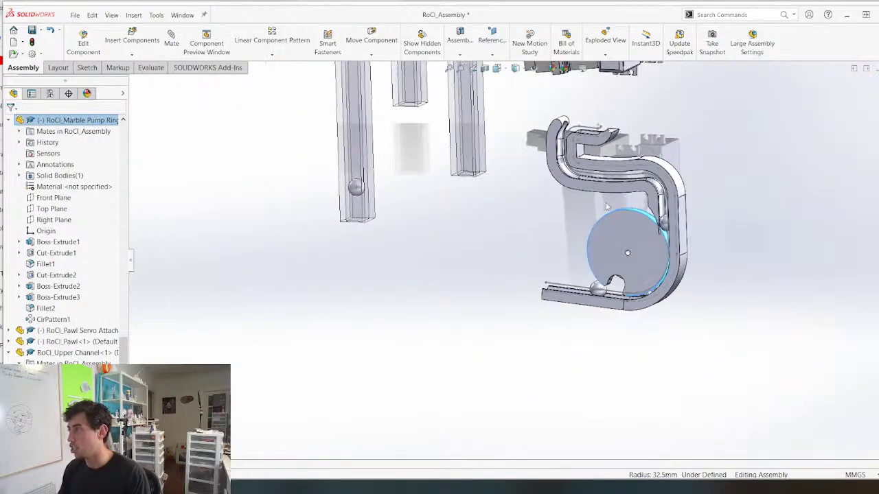
Open the Upper Channel part from the assembly and delete Cut-Extrude1, the curved cut in the channel's downward leg
scroll(607, 206, "down", 5)
right_click(577, 186)
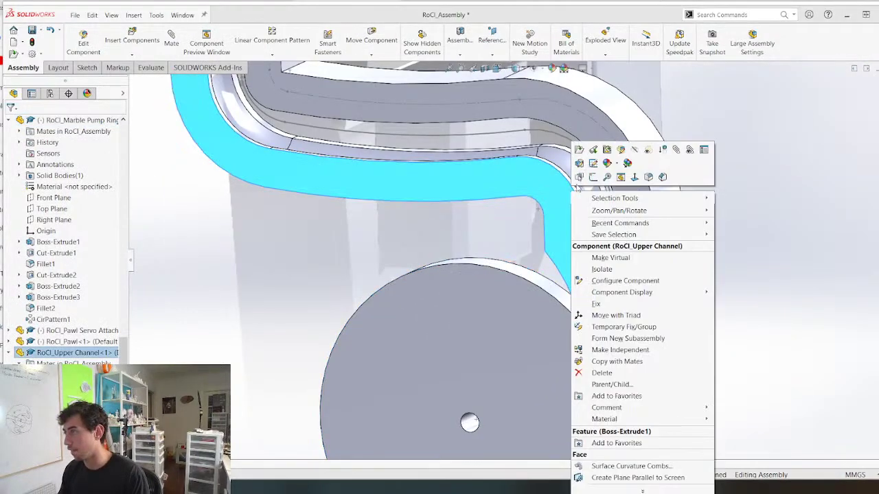
left_click(579, 153)
middle_click_drag(570, 296, 518, 273)
scroll(508, 294, "down", 8)
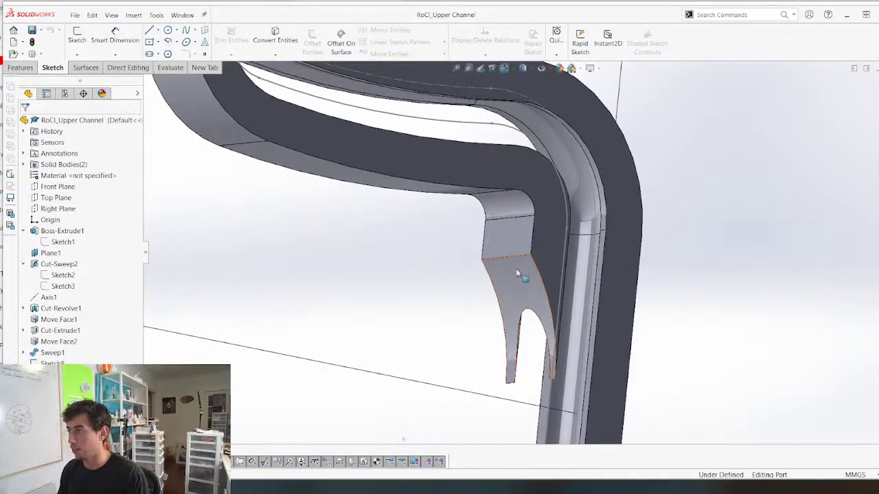
left_click(515, 277)
key("Delete")
key("Return")
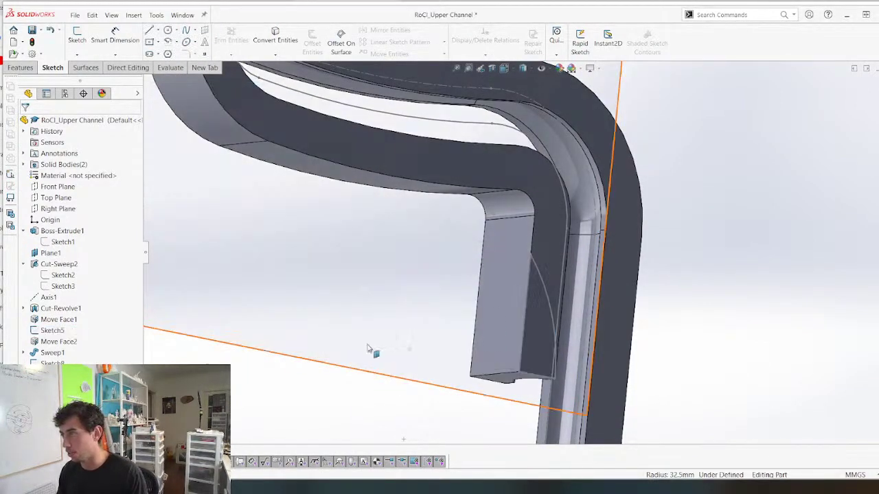
Sketch a corner rectangle about 10.09 by 24.45 mm on the leg's flat inner face, starting on its lower edge
scroll(498, 326, "up", 5)
middle_click_drag(497, 326, 473, 272)
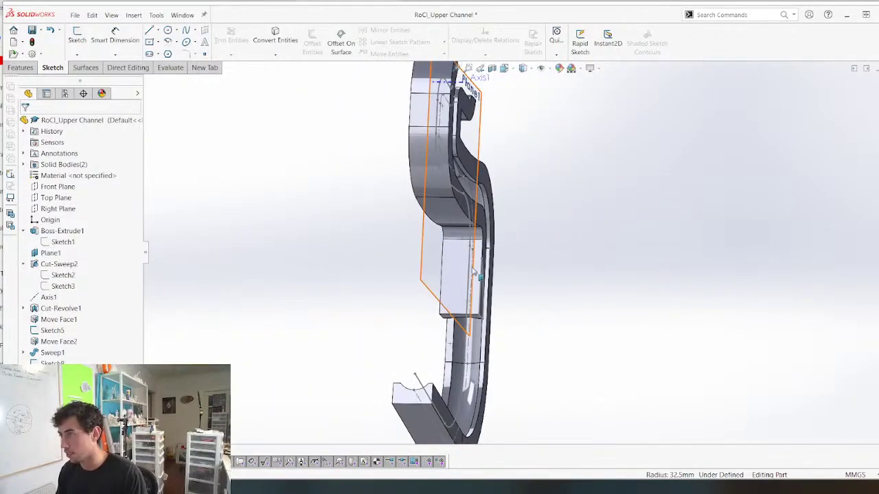
left_click(454, 265)
key("s")
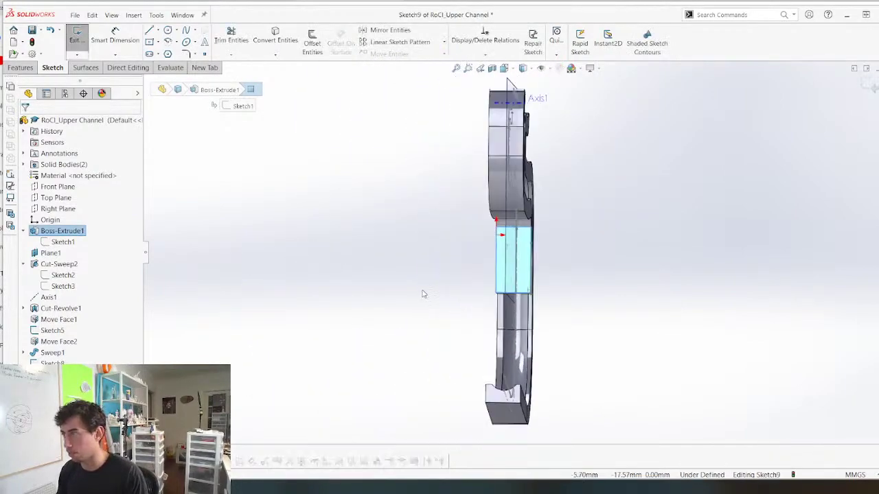
scroll(511, 293, "down", 4)
mouse_move(557, 300)
middle_mouse_down()
mouse_move(461, 300)
mouse_move(516, 283)
mouse_move(484, 273)
middle_mouse_up()
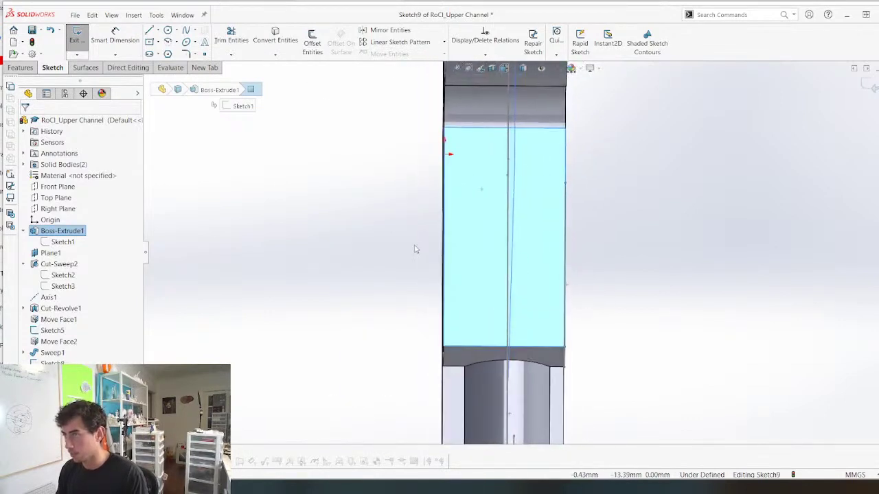
left_click(151, 41)
left_click(31, 160)
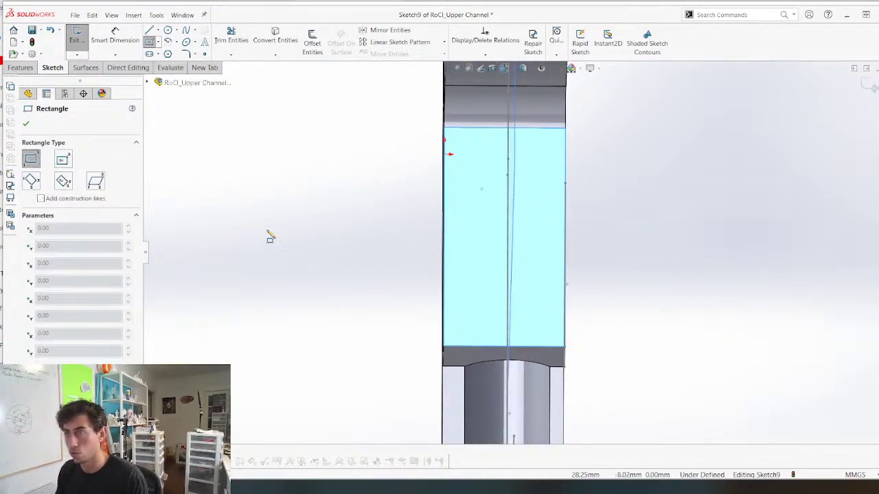
left_click(466, 348)
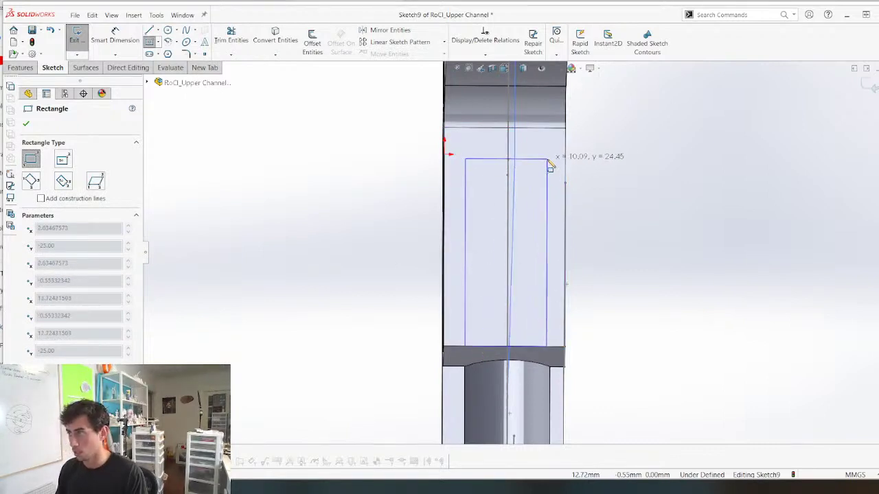
left_click(547, 159)
Dimension the rectangle's width as 7.75 mm
key("d")
left_click(466, 207)
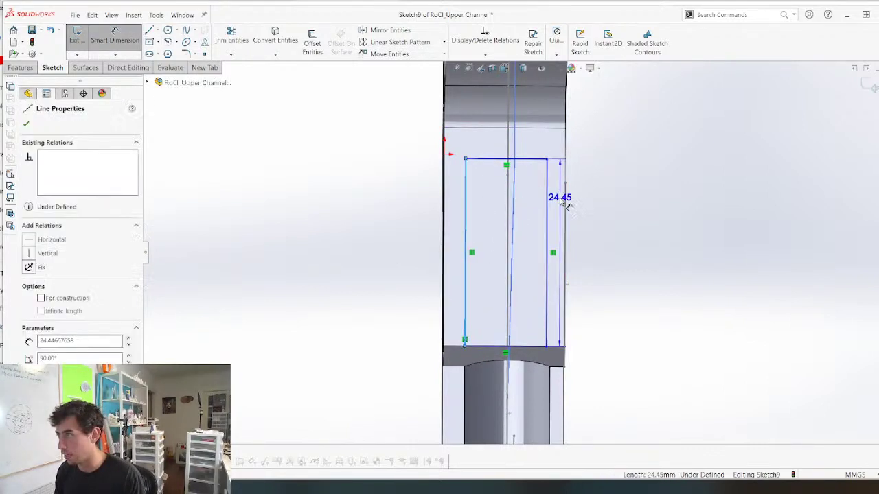
left_click(549, 214)
left_click(656, 210)
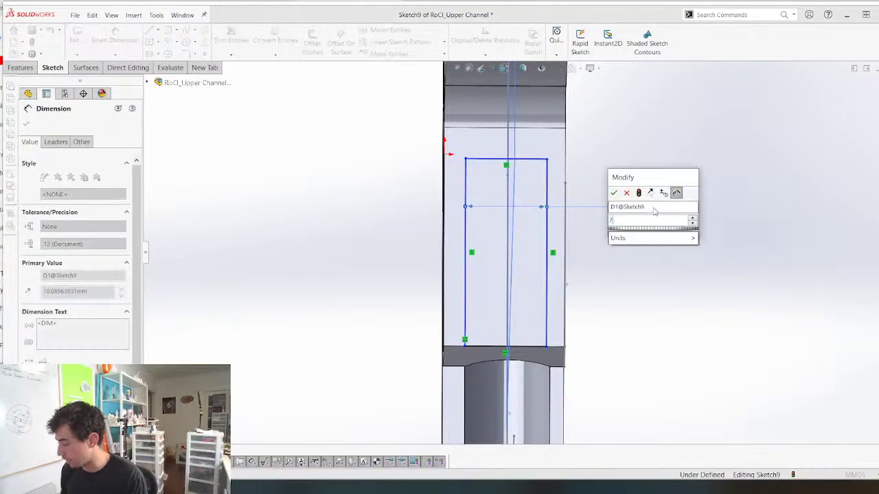
type("7.75")
key("Return")
key("Escape")
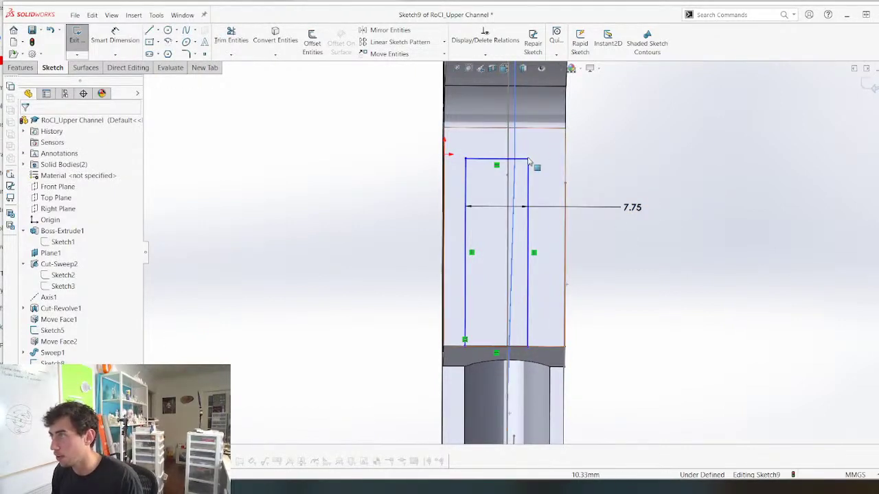
Move the rectangle off the leg, then centre its lower line on the leg's lower edge with a Midpoint relation
left_click_drag(529, 160, 434, 169)
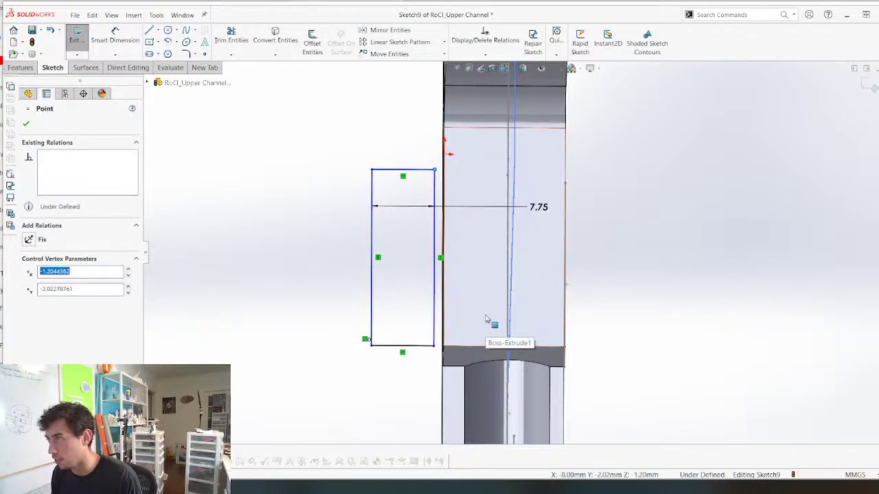
mouse_move(486, 319)
middle_mouse_down()
mouse_move(473, 347)
mouse_move(498, 349)
middle_mouse_up()
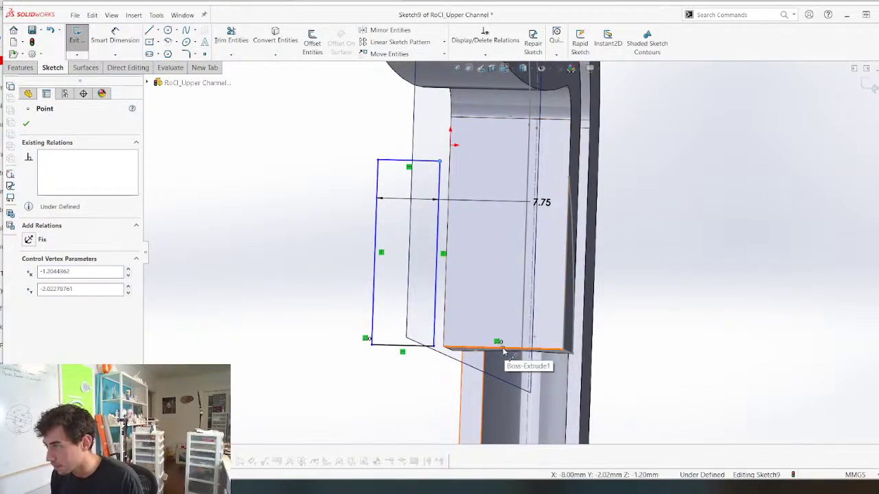
left_click(398, 345, "ctrl")
left_click(36, 287)
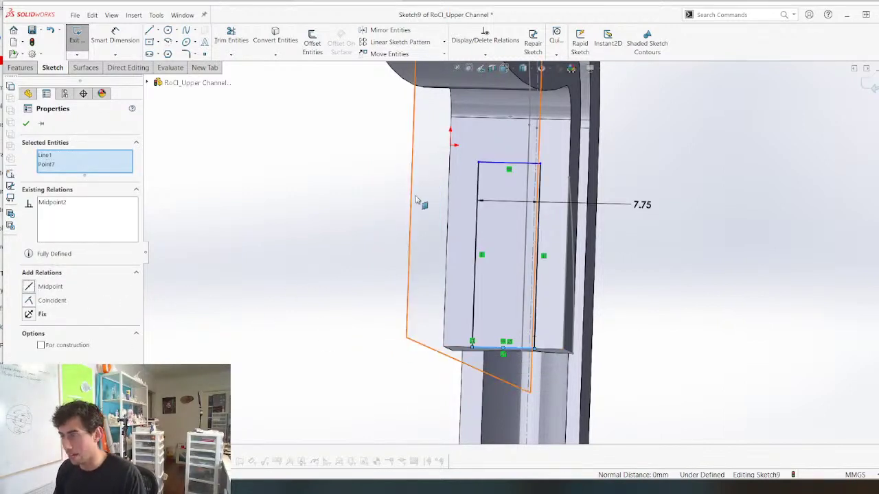
Dimension the rectangle's height as 20 mm
key("d")
left_click(538, 219)
left_click(670, 263)
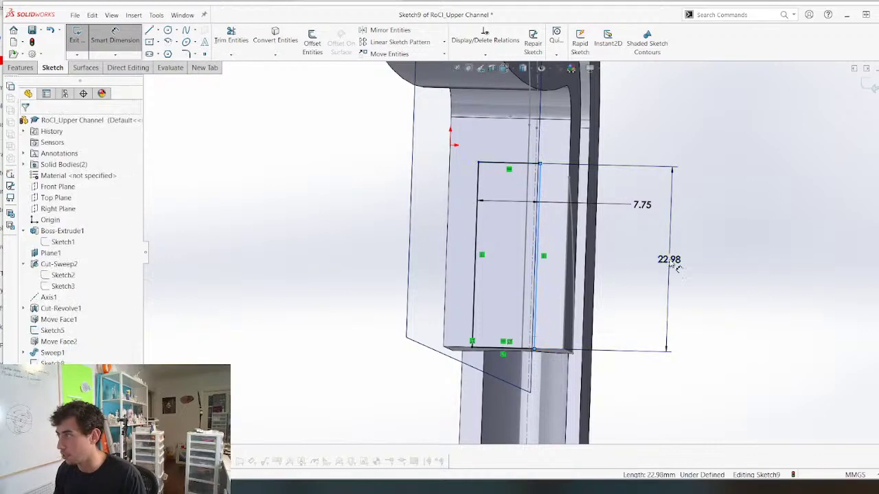
left_click(657, 251)
type("20")
key("Return")
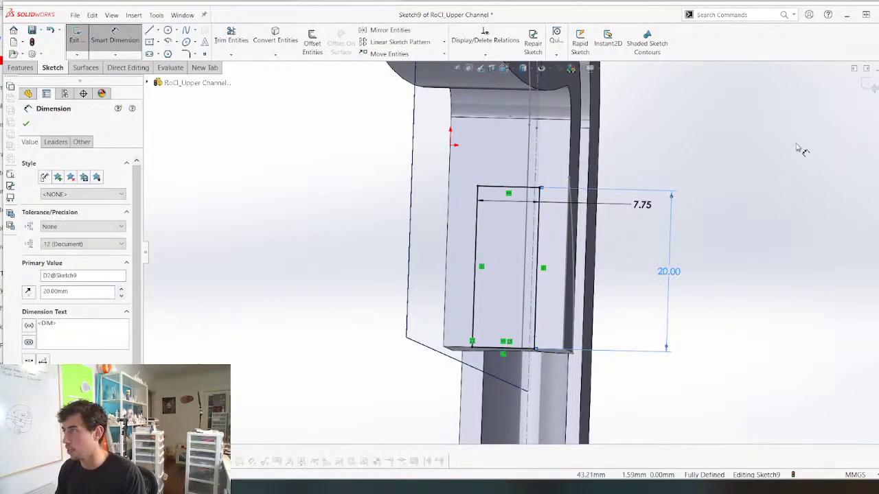
Extrude-cut the rectangle through the channel's downward leg to make a slot for the pump ring
key("c")
middle_click_drag(718, 300, 651, 276)
left_click(86, 187)
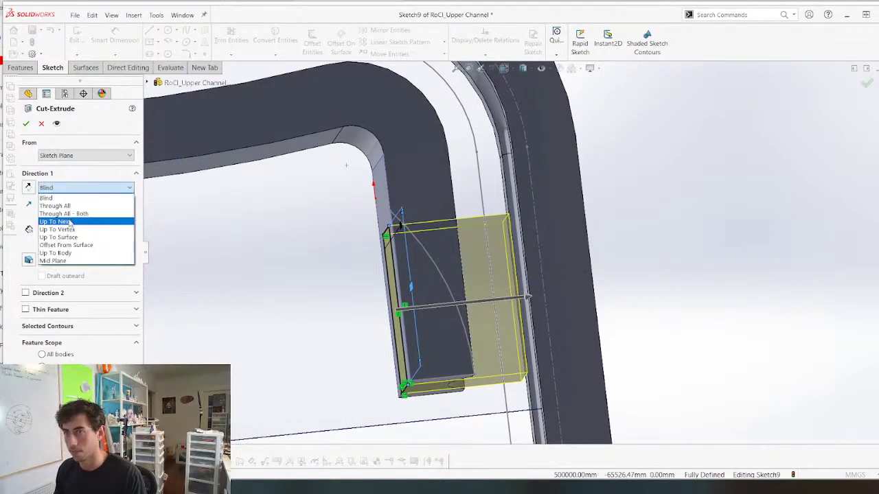
left_click(61, 216)
key("Return")
middle_click_drag(323, 325, 306, 349)
Return to RoCI_Assembly and rotate the pump ring until its notch meets the ball in the vertical part of the channel
key("ctrl+Tab")
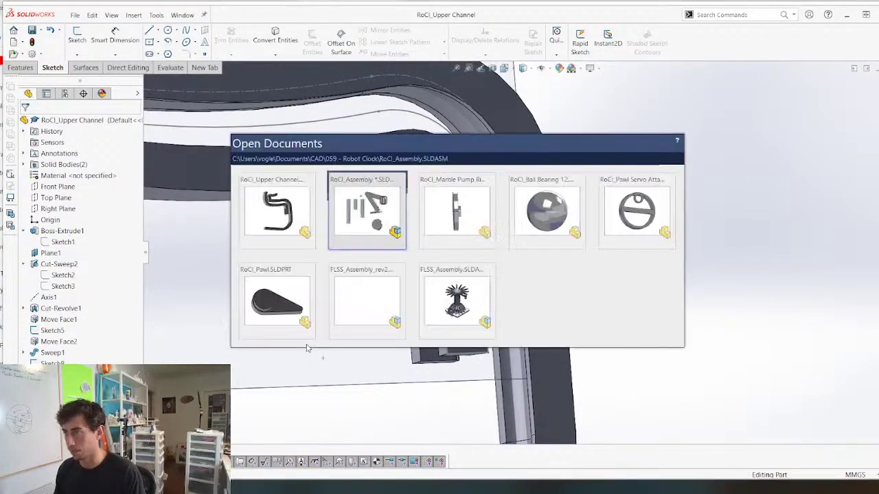
scroll(317, 361, "up", 3)
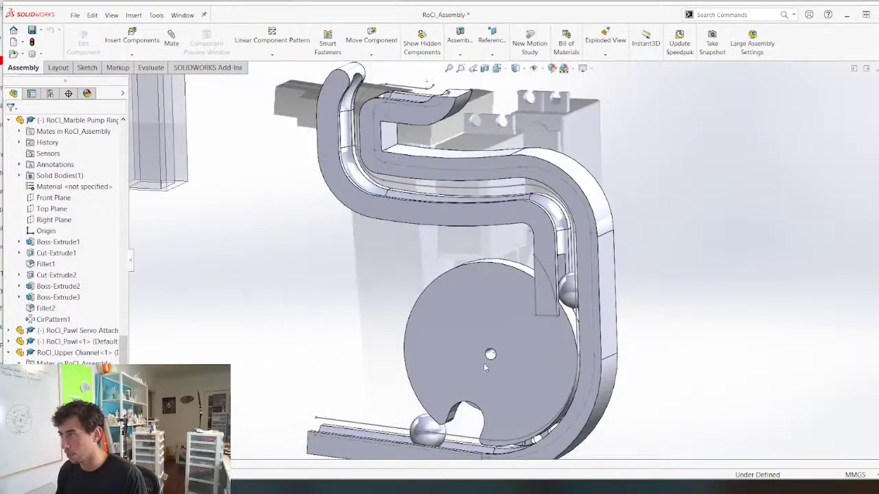
middle_click_drag(484, 362, 507, 333)
mouse_move(470, 292)
left_mouse_down()
mouse_move(434, 342)
mouse_move(451, 401)
mouse_move(443, 392)
left_mouse_up()
scroll(534, 312, "down", 3)
middle_click_drag(600, 332, 594, 348)
left_click_drag(617, 274, 627, 344)
left_click_drag(594, 236, 593, 318)
Simulate pumping by alternately turning the ring and moving the ball up the vertical channel past the slotted leg's lower end
left_click(589, 311)
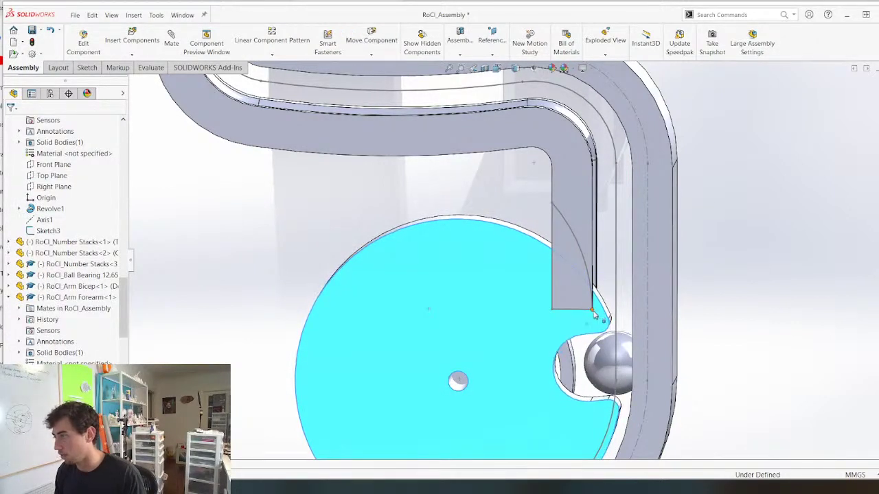
left_click(618, 345)
left_click_drag(609, 362, 602, 312)
left_click_drag(516, 334, 486, 339)
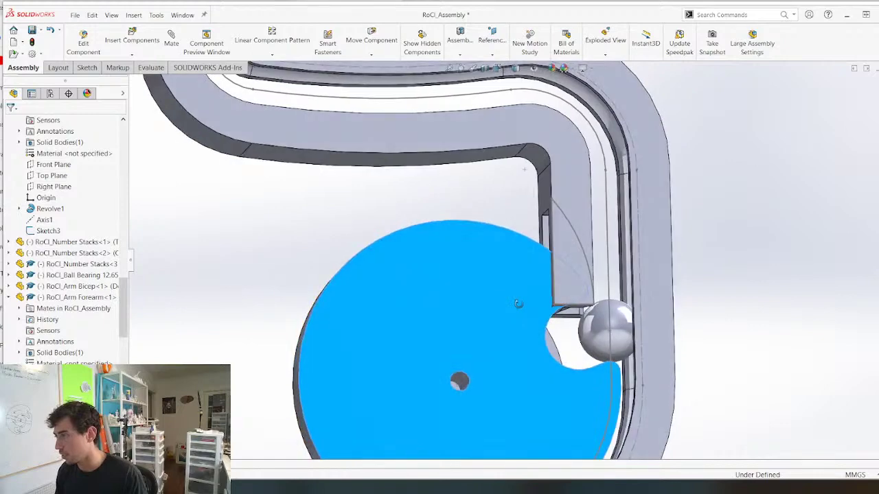
left_click_drag(597, 325, 602, 281)
left_click(594, 380)
left_click_drag(594, 346, 591, 325)
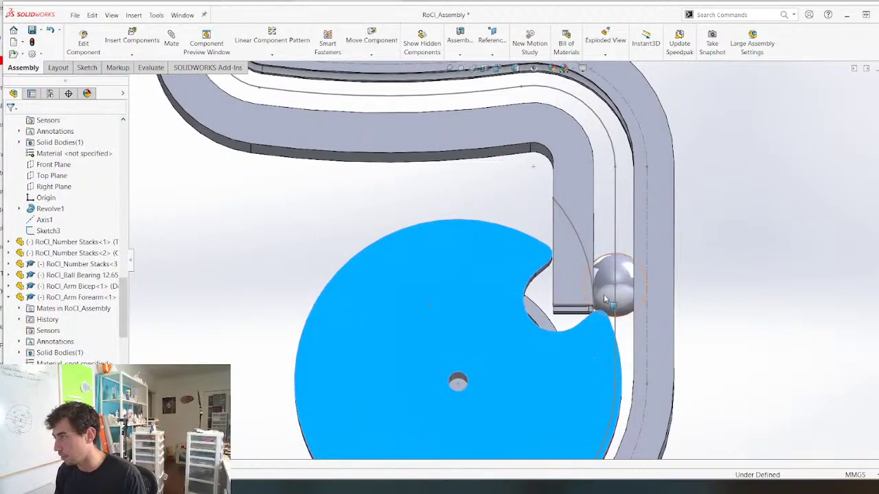
left_click_drag(601, 291, 602, 276)
left_click_drag(601, 341, 597, 328)
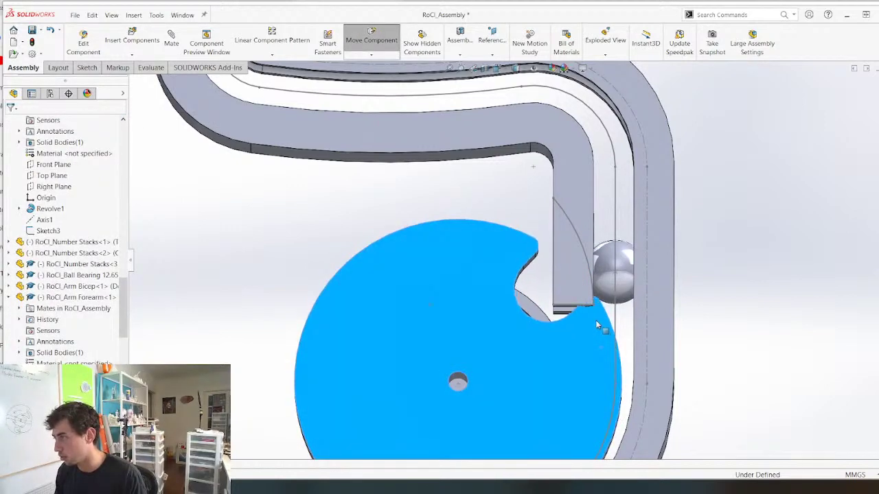
left_click_drag(599, 288, 600, 278)
left_click(596, 312)
left_click_drag(596, 312, 618, 289)
Bring the ball from the lower channel around the bend to just beneath the raised ball, beside the pump ring
middle_click_drag(567, 275, 575, 295)
left_click(766, 267)
scroll(665, 338, "up", 3)
scroll(485, 330, "down", 2)
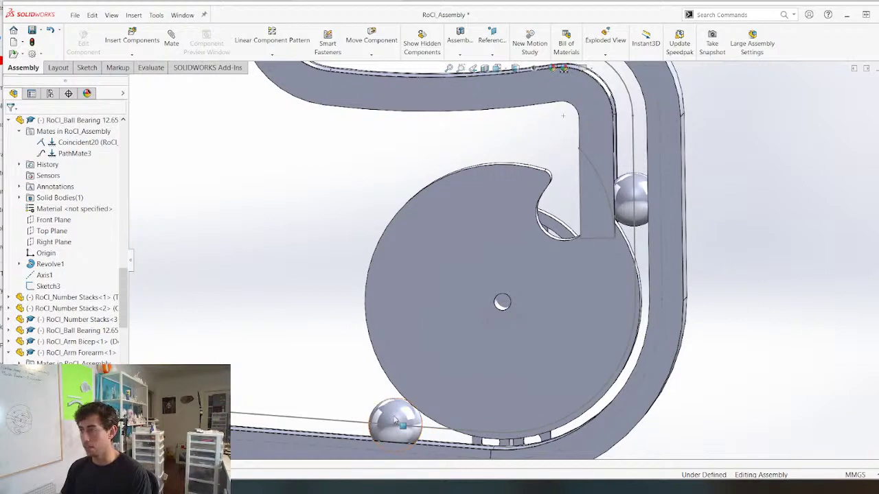
left_click_drag(395, 421, 635, 284)
left_click(478, 215)
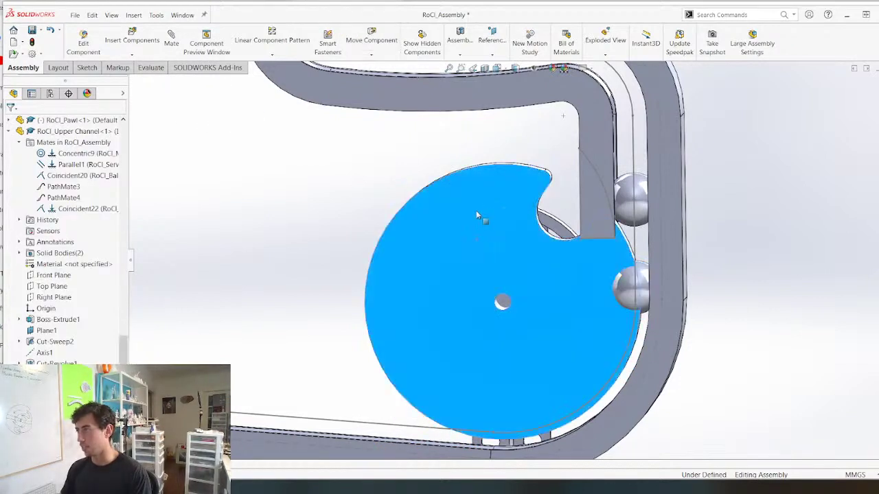
Rotate the pump ring until its notch faces the lower ball in the vertical part of the channel
left_click_drag(477, 215, 651, 192)
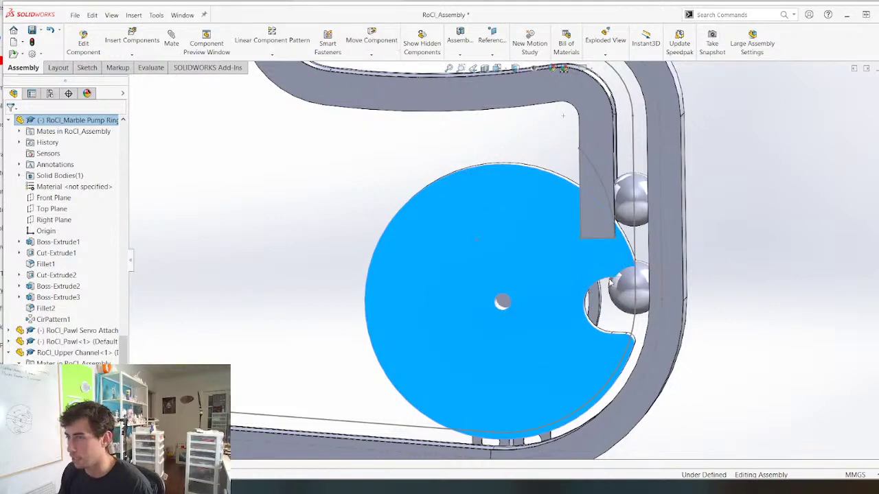
scroll(365, 289, "up", 2)
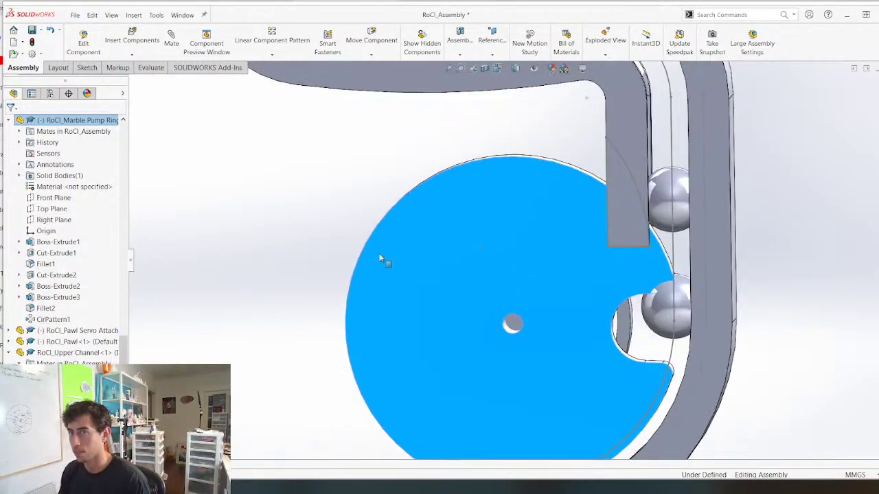
scroll(379, 255, "up", 2)
scroll(433, 230, "down", 1)
left_click_drag(539, 291, 543, 257)
left_click(792, 303)
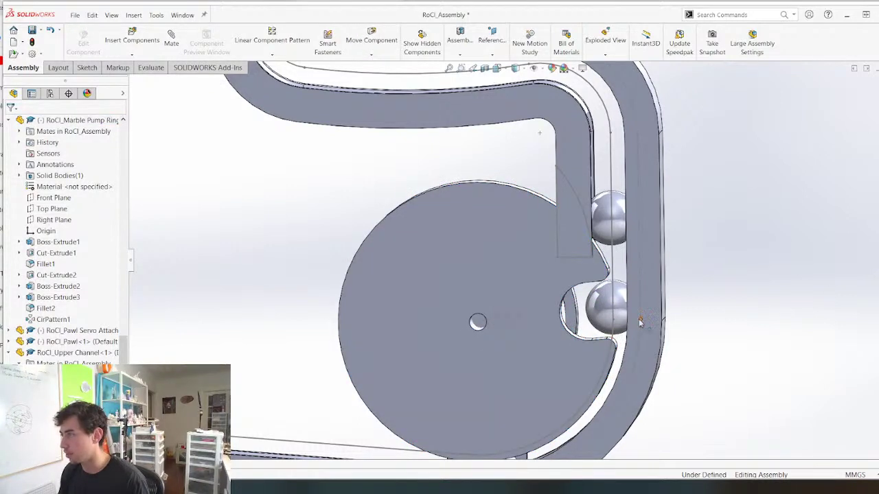
left_click(598, 311)
left_click(269, 214)
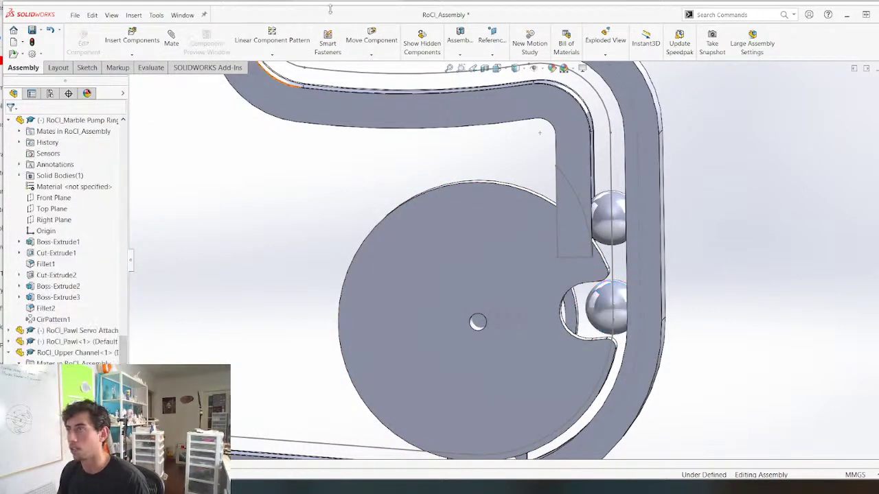
Set Move Component to Physical Dynamics between the Upper Channel, both balls and the pump ring, and try turning the ring
left_click(371, 36)
left_click(28, 245)
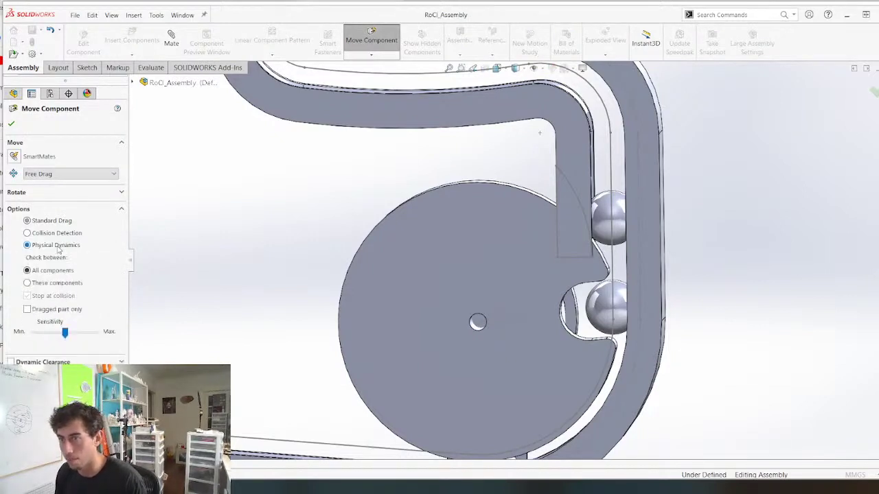
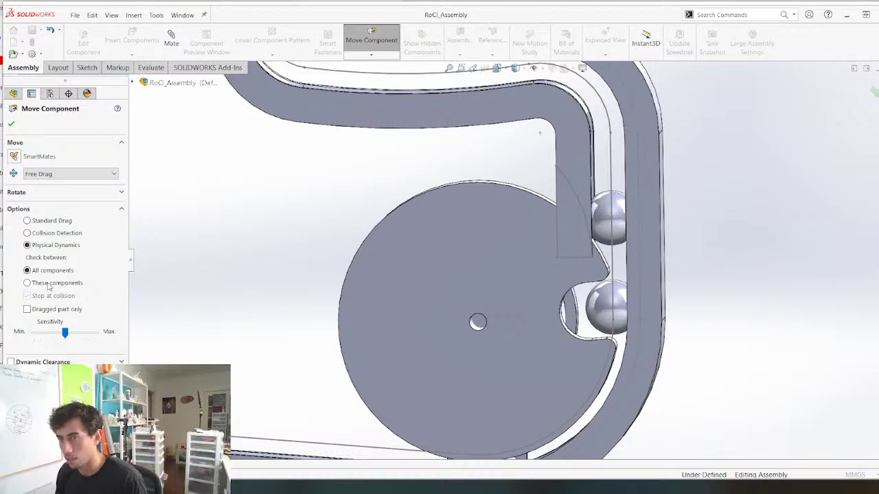
left_click(48, 284)
left_click(575, 162)
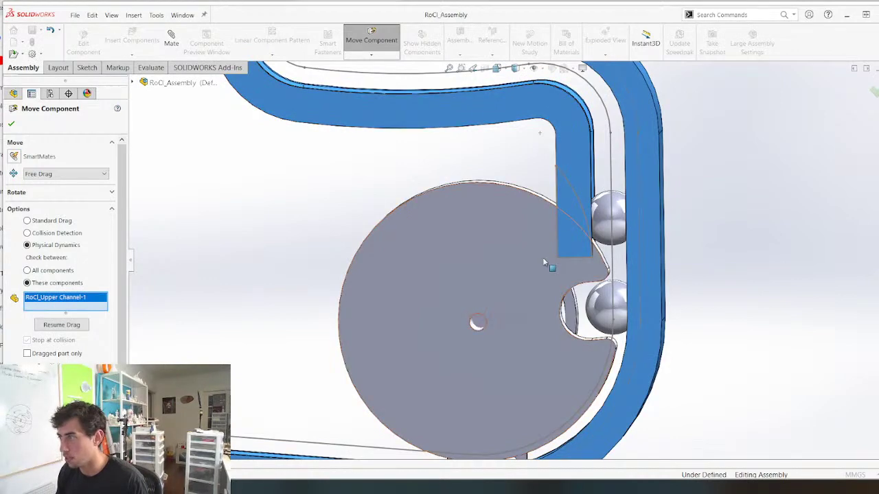
left_click(605, 238)
left_click(604, 296)
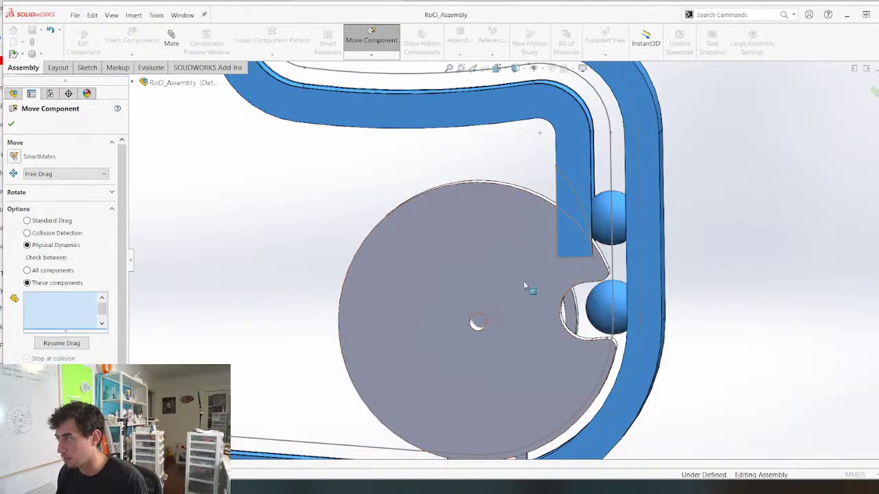
left_click(527, 287)
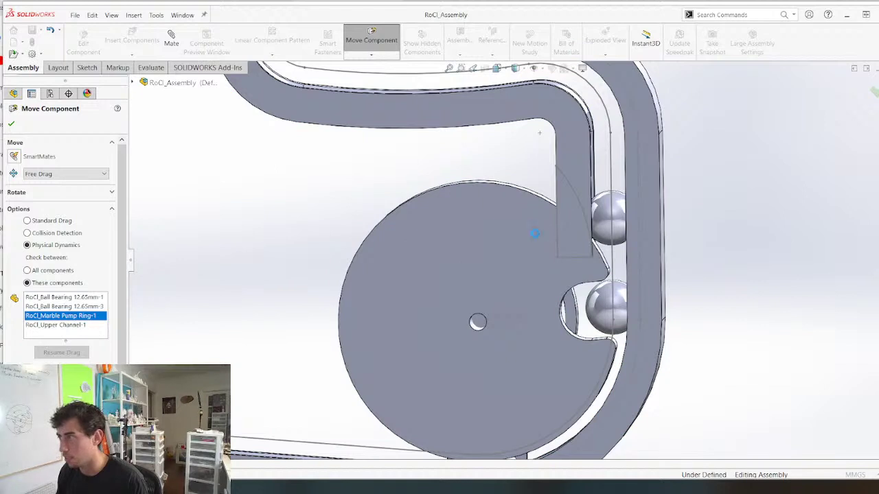
left_click(508, 218)
left_click(604, 245)
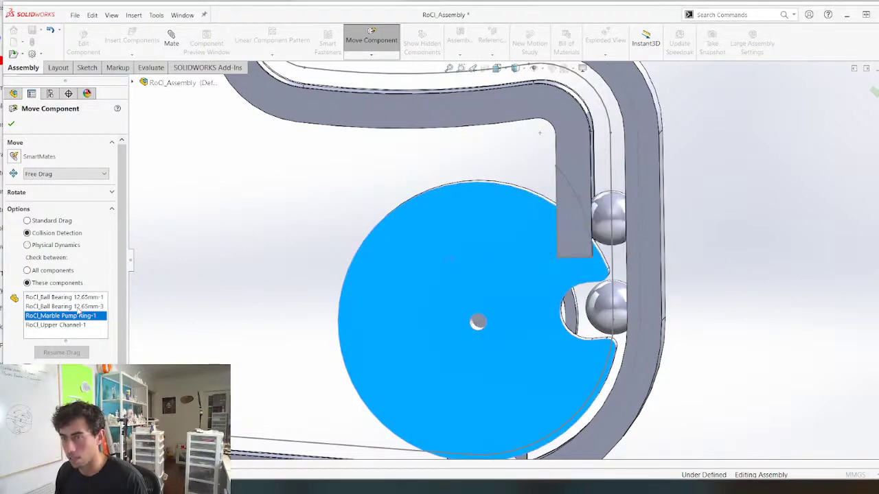
Limit the Physical Dynamics check to the two balls and the pump ring, and turn the ring counter-clockwise to push the lower ball upward
left_click(69, 326)
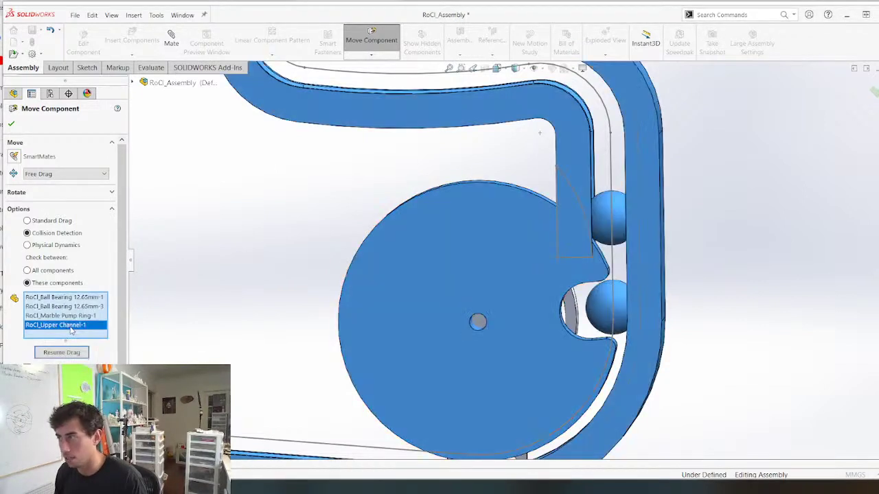
key("Delete")
key("Escape")
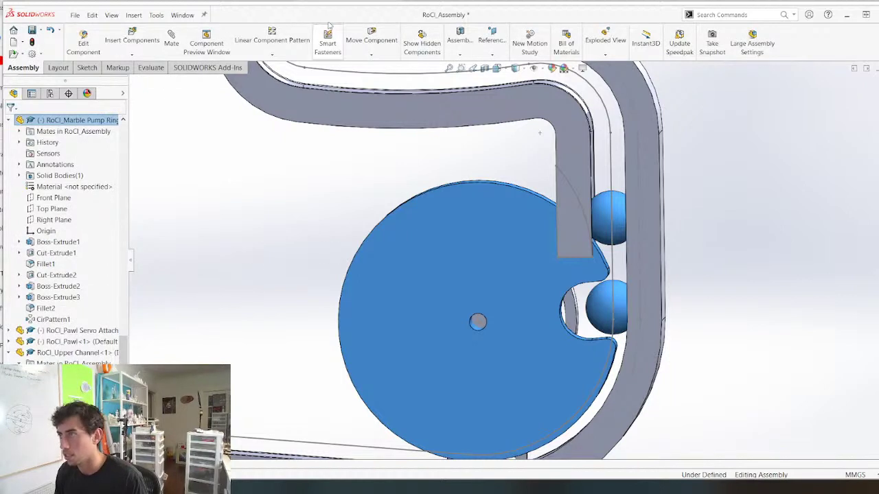
left_click(371, 40)
left_click(46, 247)
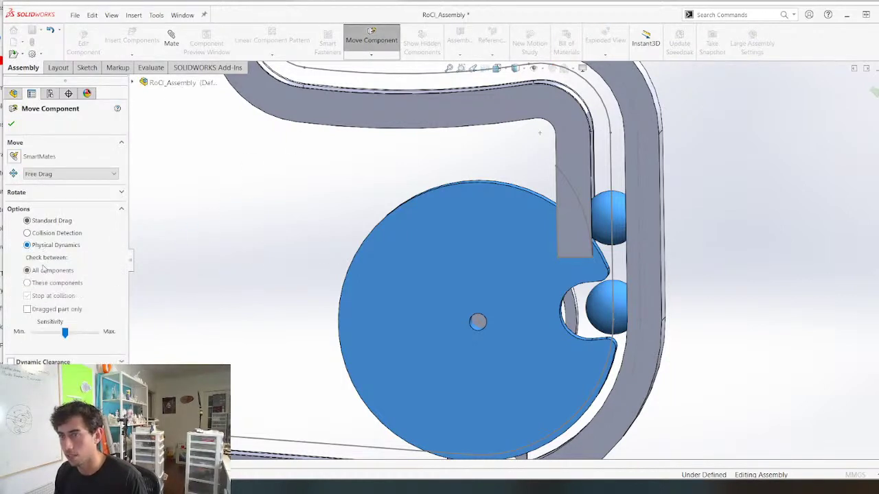
left_click(27, 282)
left_click(62, 343)
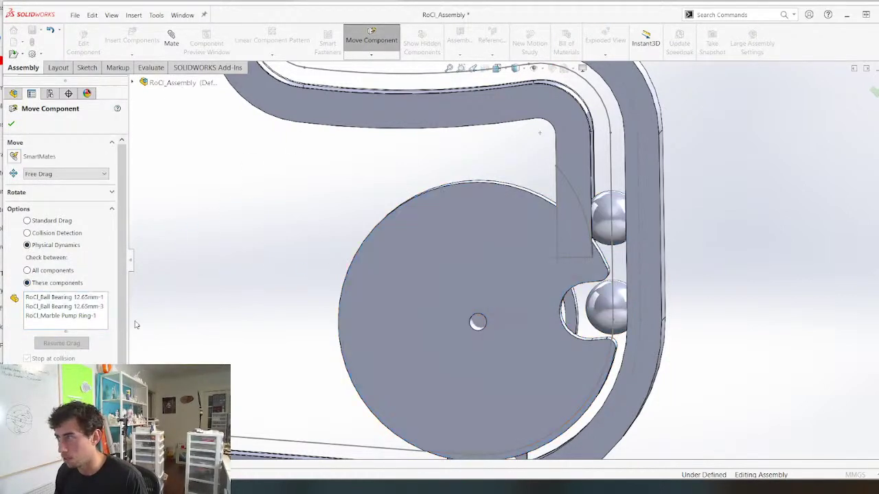
left_click_drag(540, 246, 458, 238)
left_click_drag(425, 270, 379, 263)
Examine the stacked balls, pump ring and slotted channel leg from different angles, and close Move Component
middle_click_drag(299, 198, 323, 212)
scroll(330, 211, "up", 5)
scroll(485, 276, "down", 3)
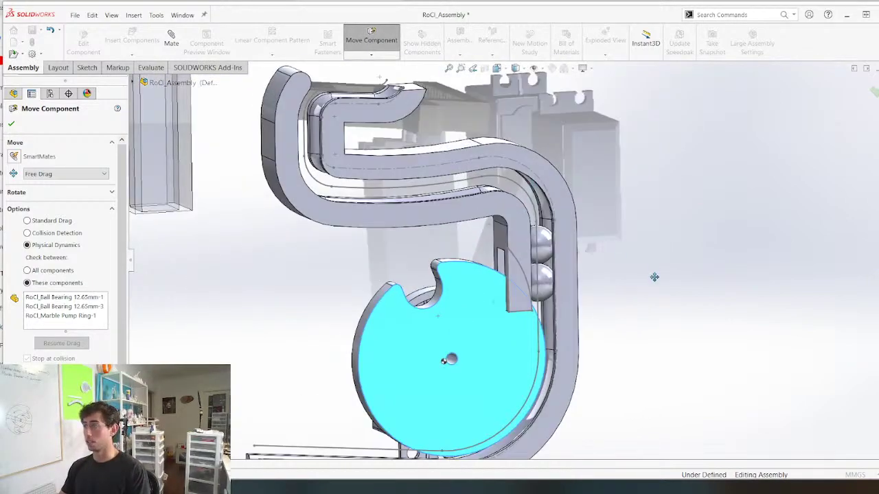
middle_click_drag(654, 276, 628, 256)
scroll(526, 260, "down", 4)
mouse_move(479, 269)
middle_mouse_down()
mouse_move(422, 282)
mouse_move(485, 275)
mouse_move(474, 272)
mouse_move(492, 263)
middle_mouse_up()
scroll(485, 274, "up", 5)
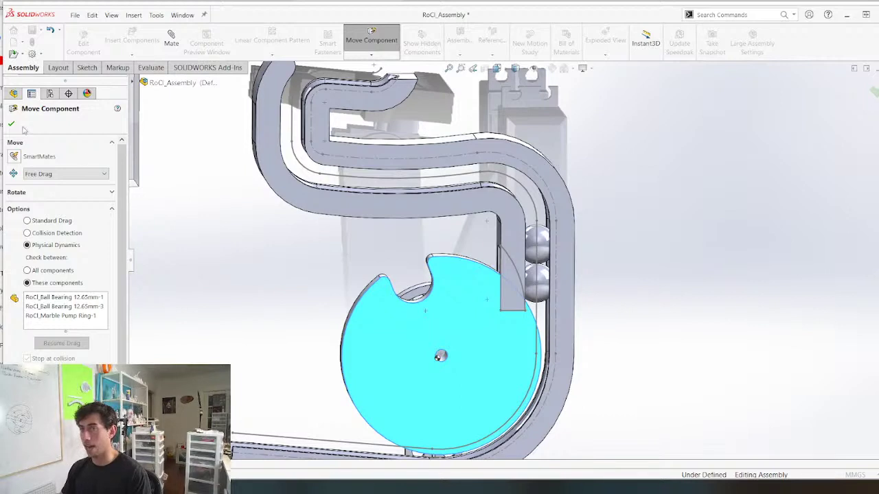
key("Escape")
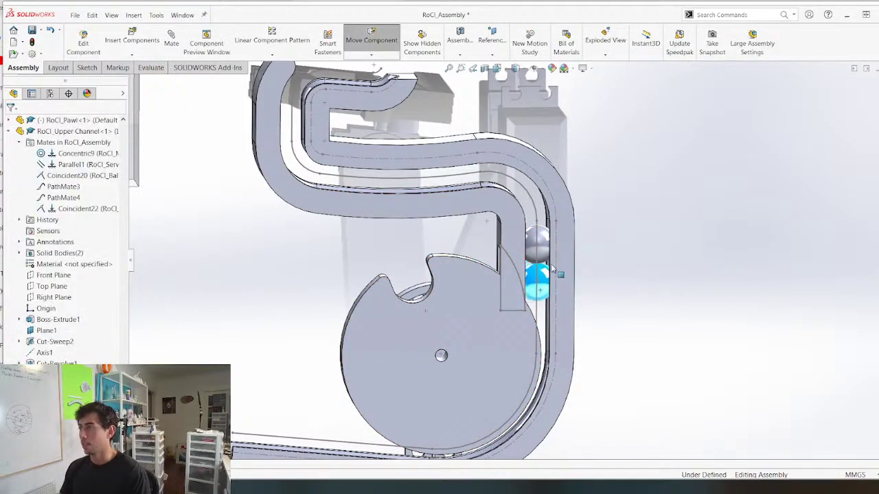
Move both balls one after the other along the channel path into its upper vertical section
left_click_drag(539, 244, 472, 163)
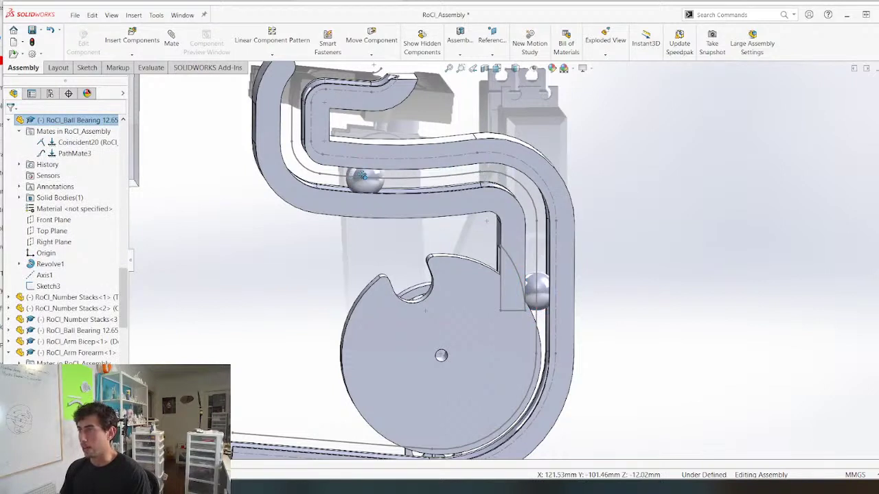
left_click_drag(362, 175, 406, 200)
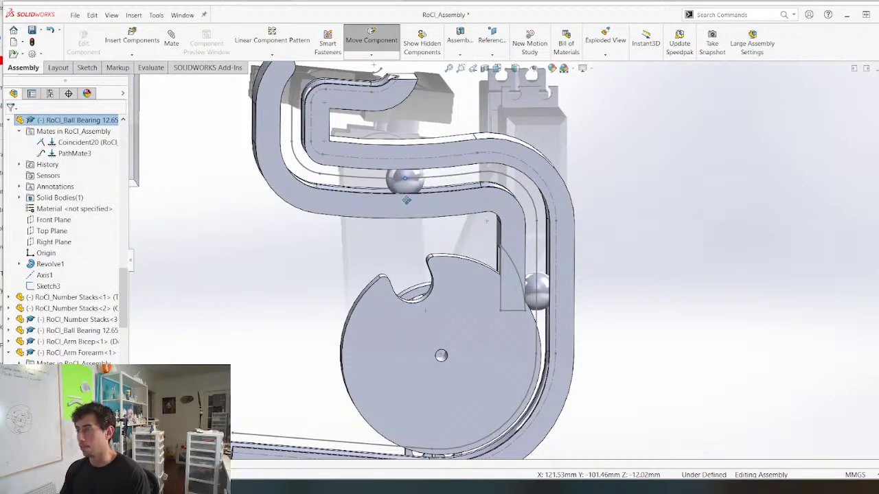
left_click_drag(537, 292, 269, 110)
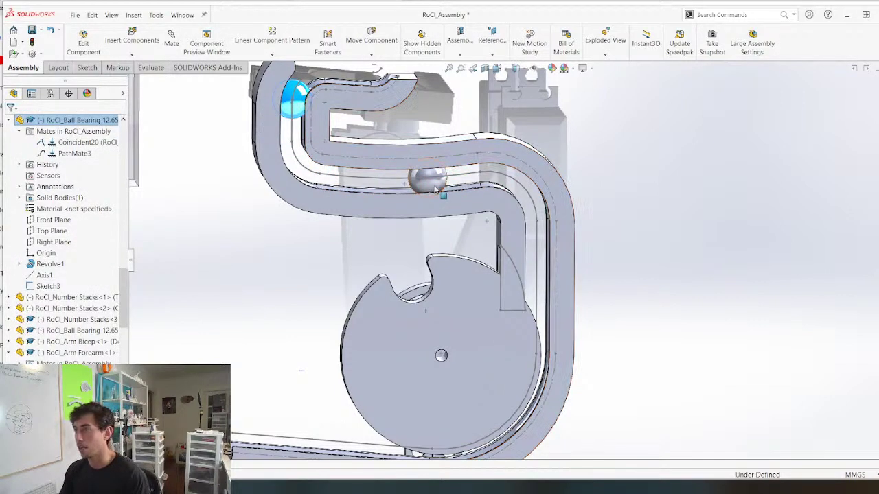
left_click_drag(434, 190, 268, 129)
Roll the leading ball over the top bend into the curved end of the Upper Channel, advancing the second ball in the vertical section behind it
scroll(431, 188, "up", 3)
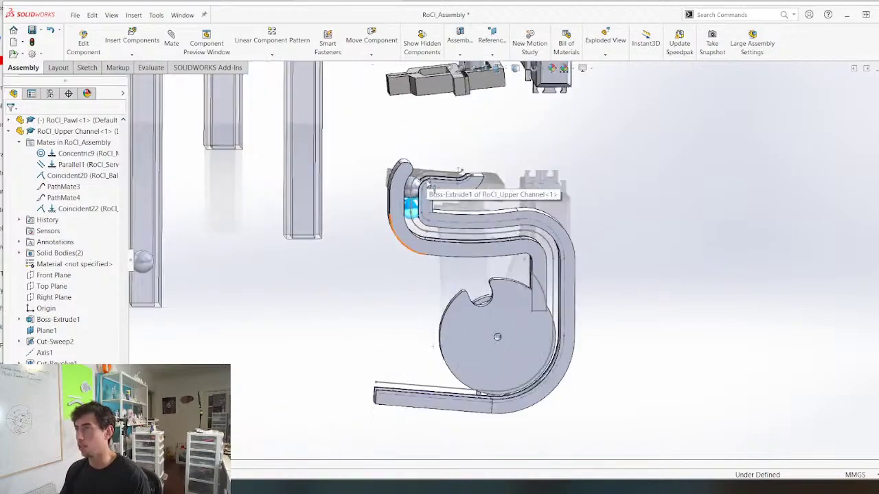
scroll(429, 187, "down", 8)
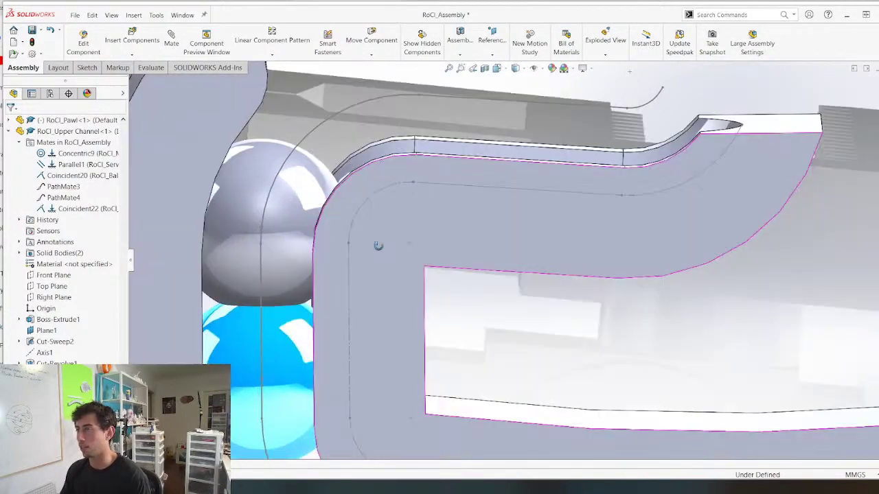
left_click_drag(299, 210, 357, 110)
scroll(320, 182, "up", 3)
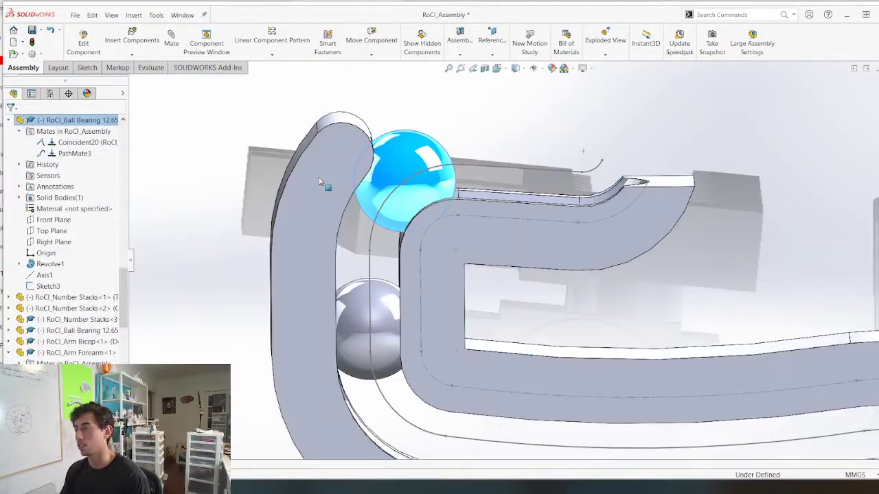
scroll(318, 181, "up", 1)
scroll(318, 184, "down", 2)
left_click(385, 346)
left_click_drag(406, 339, 409, 245)
left_click_drag(437, 142, 686, 194)
scroll(506, 253, "up", 8)
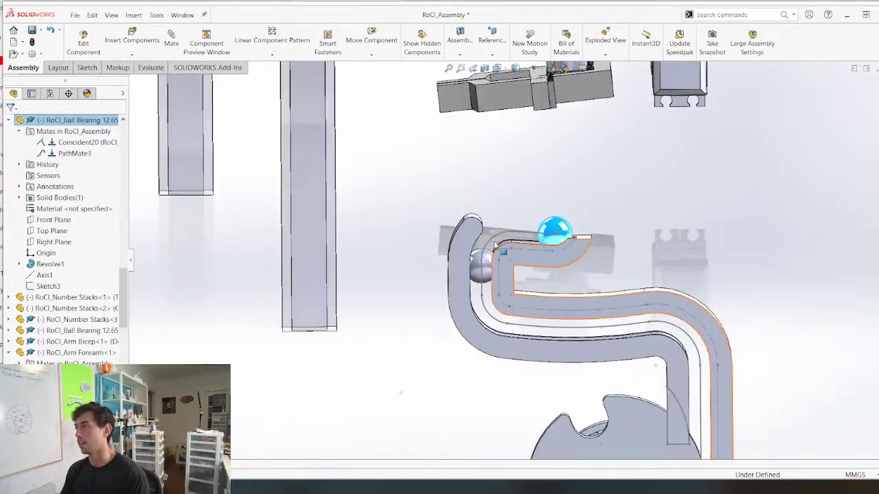
Swing the arm and gripper over the number stacks and back above the Upper Channel's ball pickup end to check its reach
scroll(532, 161, "down", 3)
left_click_drag(527, 146, 493, 184)
scroll(504, 206, "up", 5)
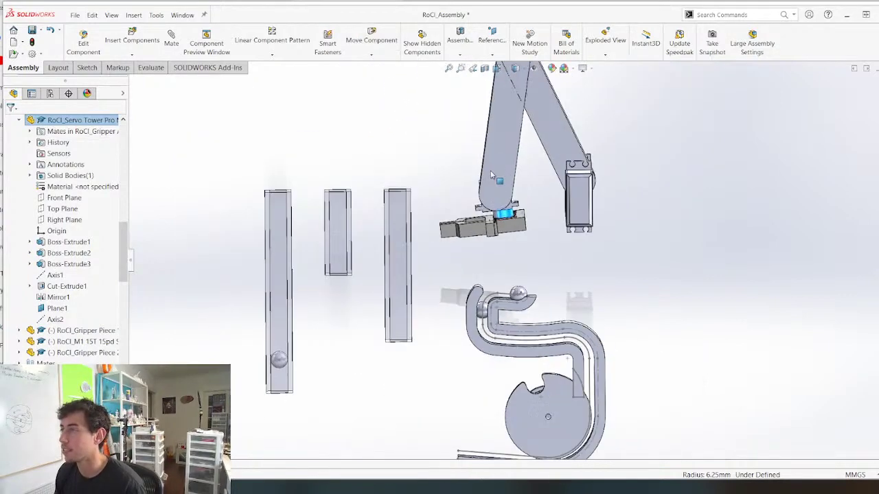
scroll(508, 220, "down", 4)
left_click_drag(467, 249, 362, 198)
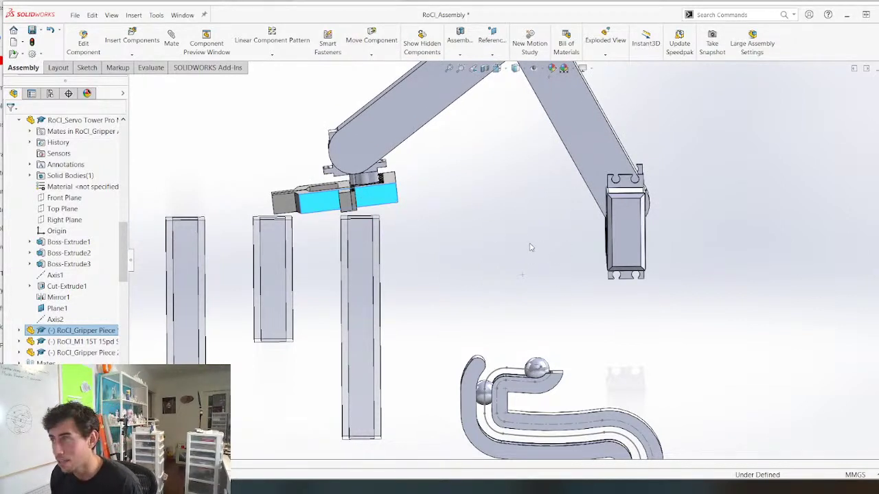
left_click_drag(372, 150, 516, 289)
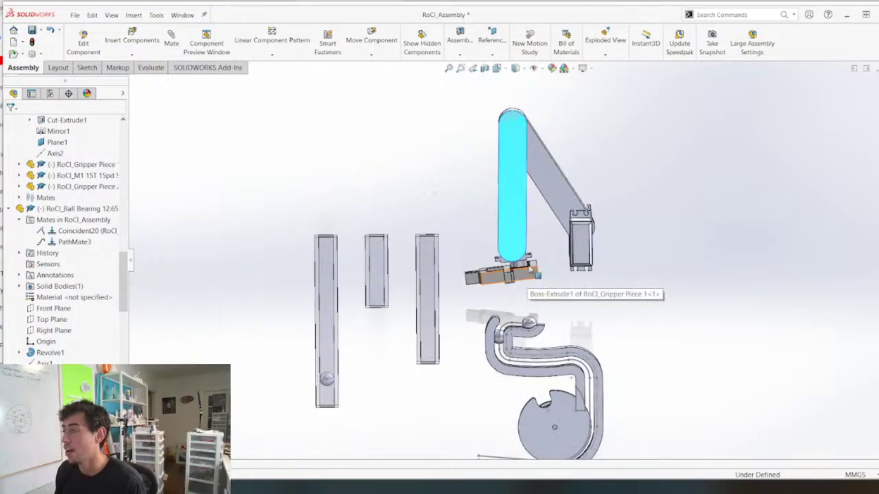
mouse_move(529, 278)
left_mouse_down()
mouse_move(547, 228)
mouse_move(522, 275)
mouse_move(529, 282)
left_mouse_up()
Fix the RoCI_Arm Forearm in place and rotate the gripper to a vertical position beside it
left_click(534, 192)
right_click(534, 192)
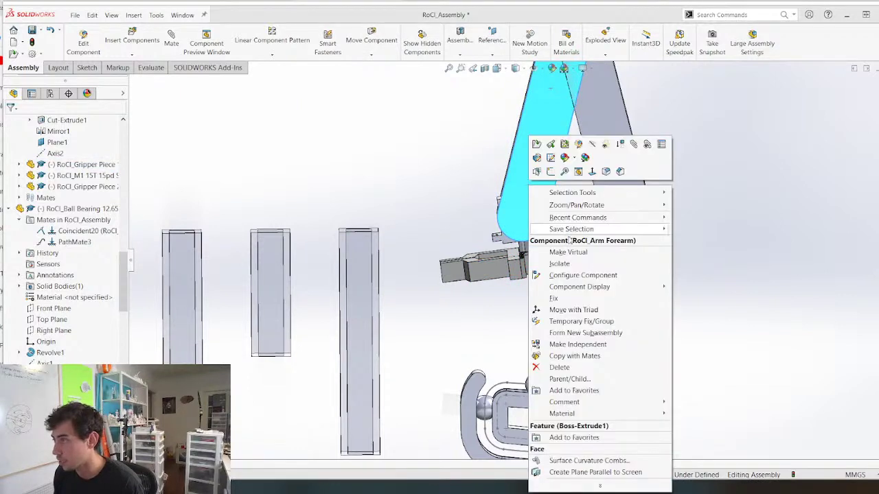
left_click(572, 298)
left_click_drag(535, 274, 576, 181)
left_click(460, 228)
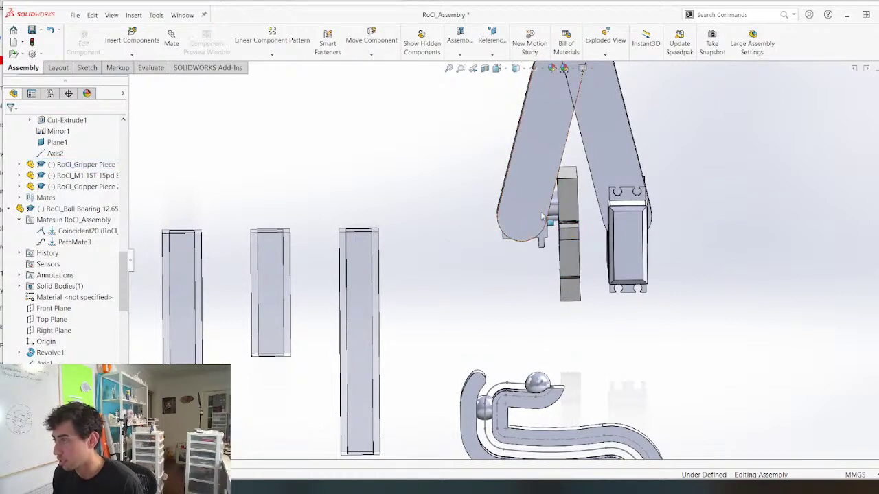
Tilt the gripper about the wrist of the fixed forearm so that its jaws point down toward the channel
left_click(526, 233)
scroll(504, 220, "down", 3)
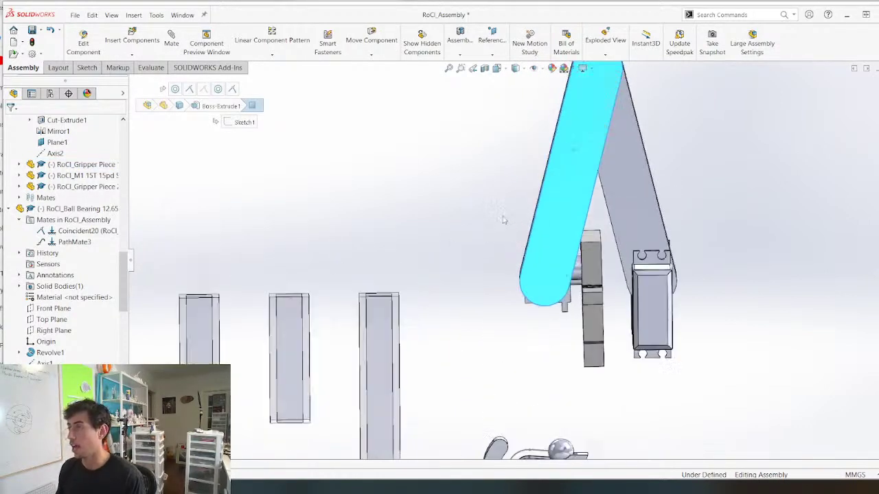
left_click_drag(590, 259, 585, 317)
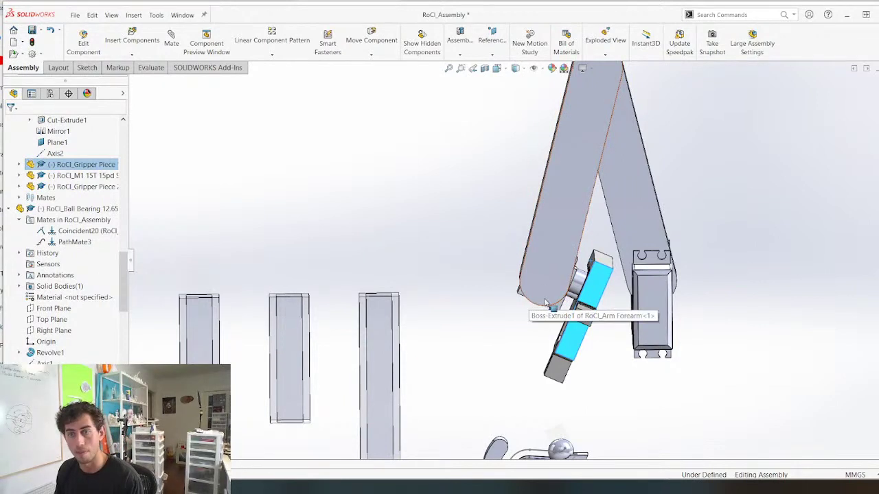
left_click_drag(546, 302, 574, 150)
left_click_drag(578, 293, 559, 330)
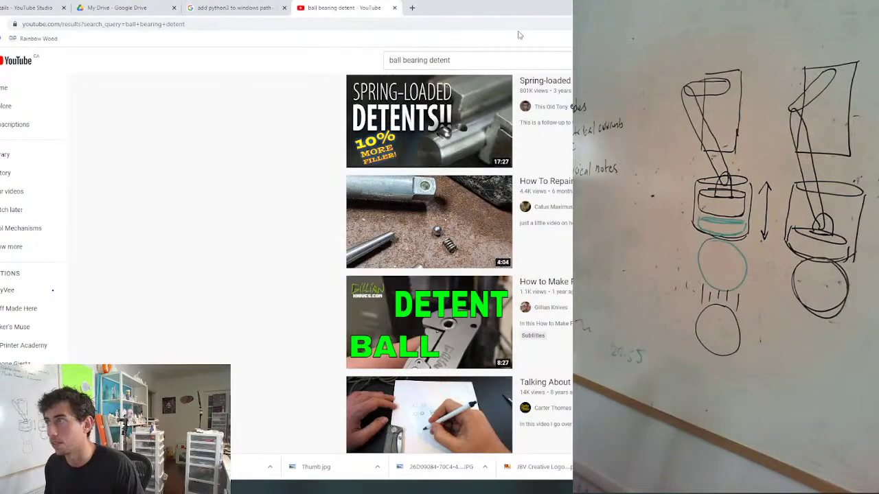
Search Google in a new tab for "double simmetrical joint" and look through the image results for a joint mechanism
left_click(412, 8)
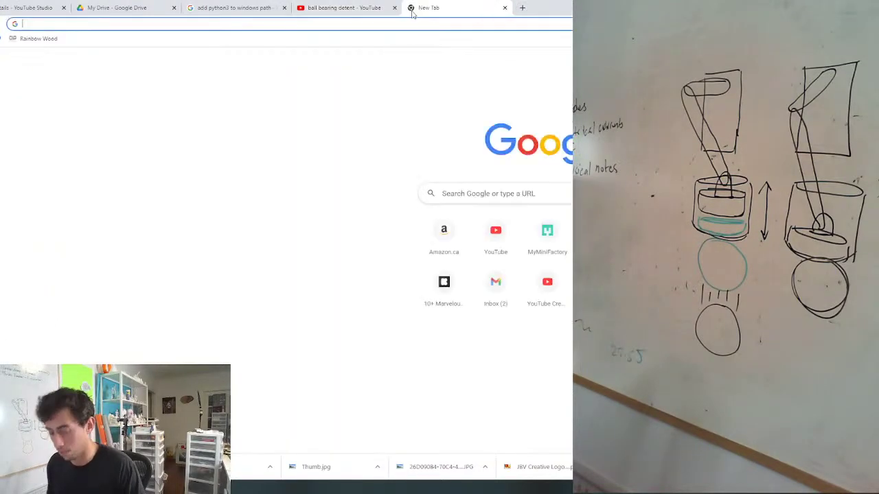
type("double simmetrical ")
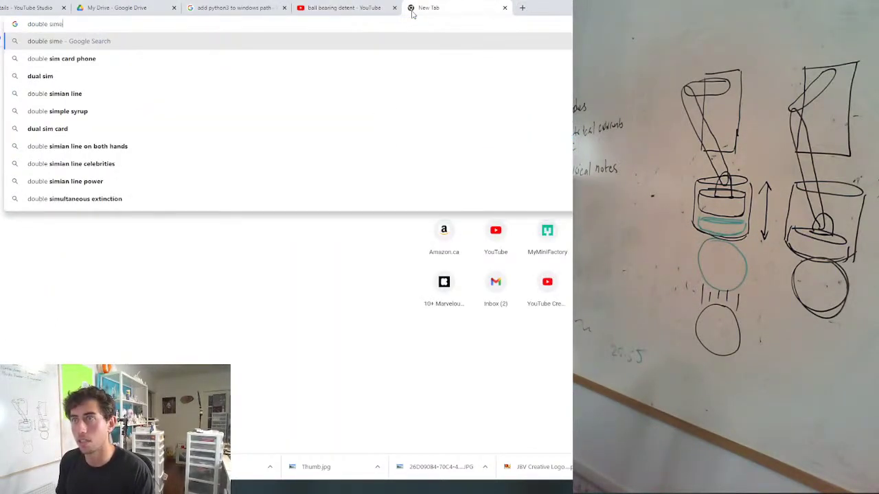
type("joint")
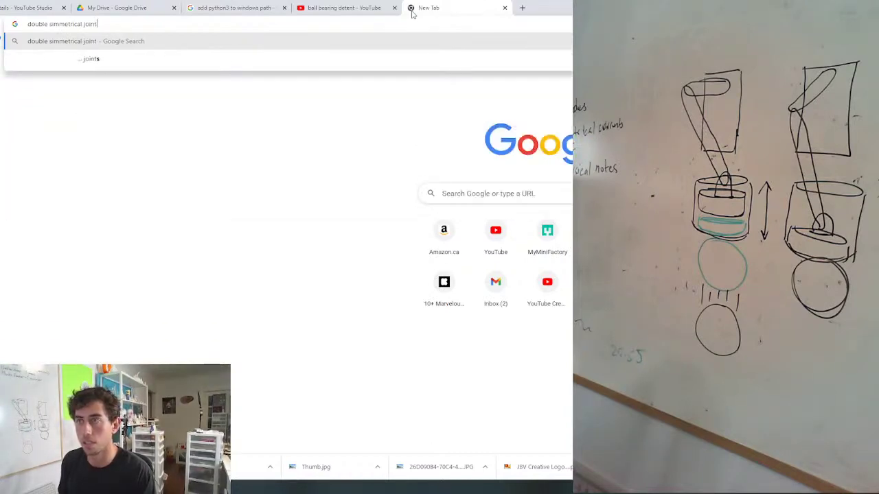
key("Return")
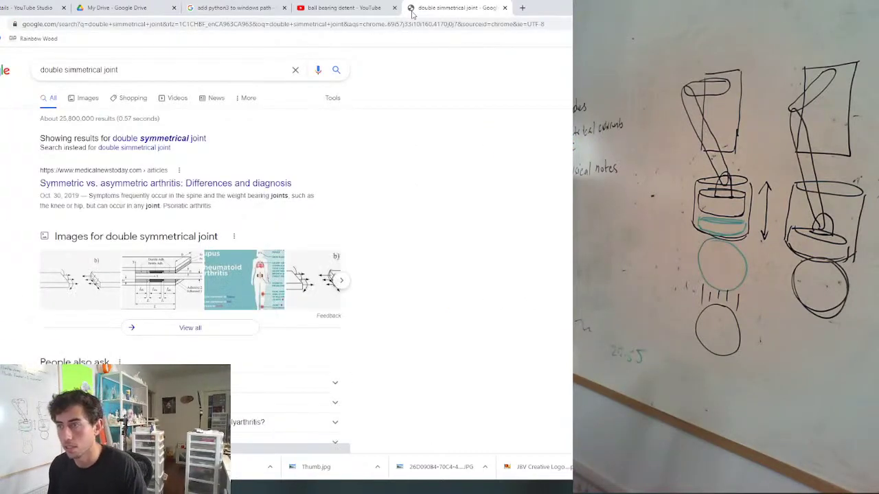
left_click(86, 98)
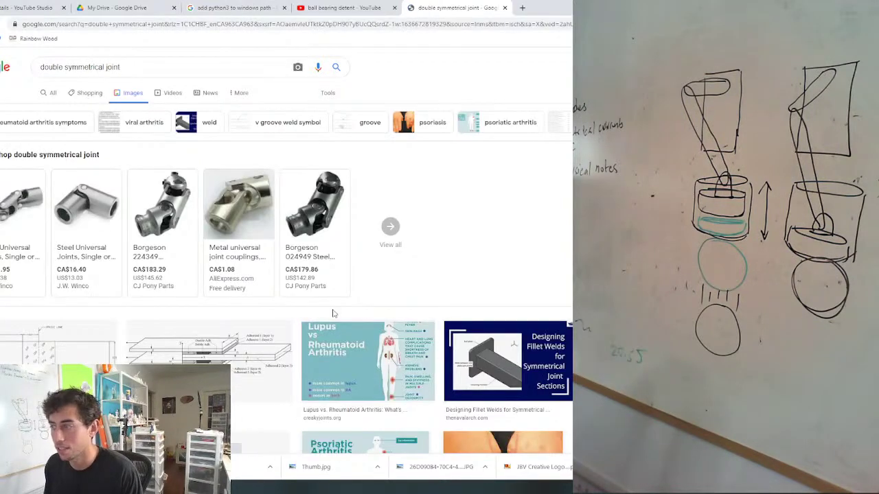
scroll(332, 309, "down", 3)
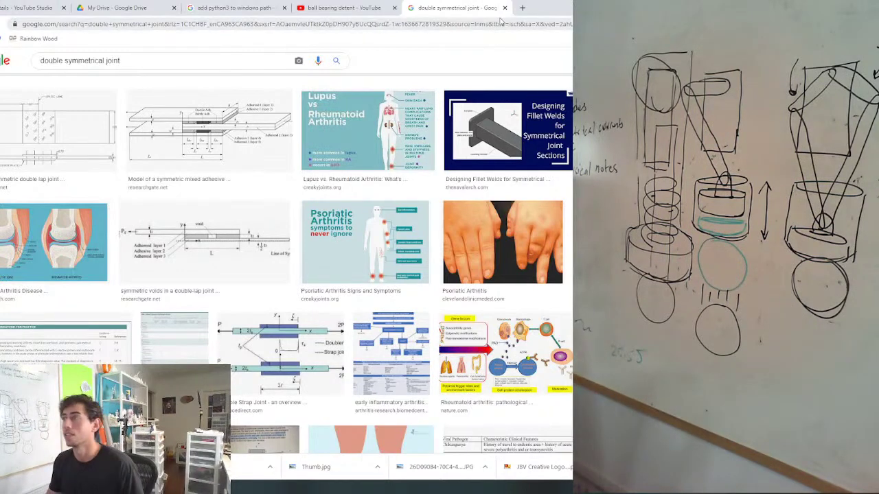
Go to Amazon.ca and search for "magnet with hole"
left_click(501, 24)
type("ama")
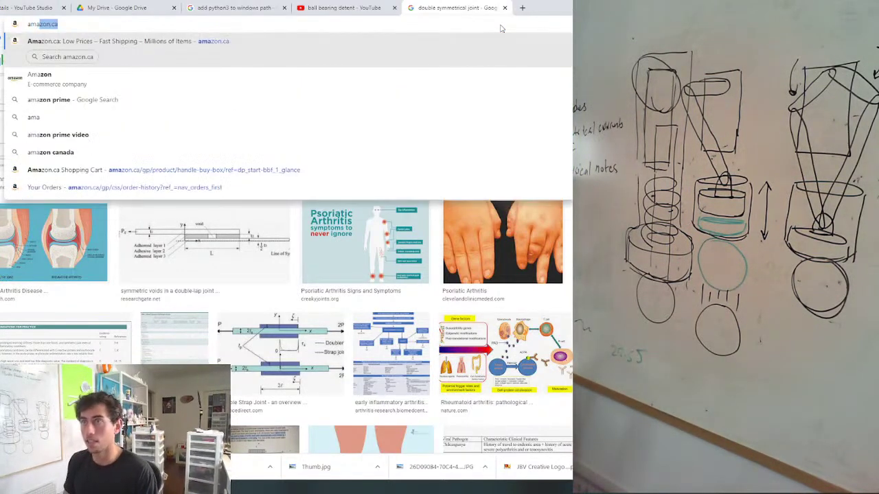
type("zon")
key("Return")
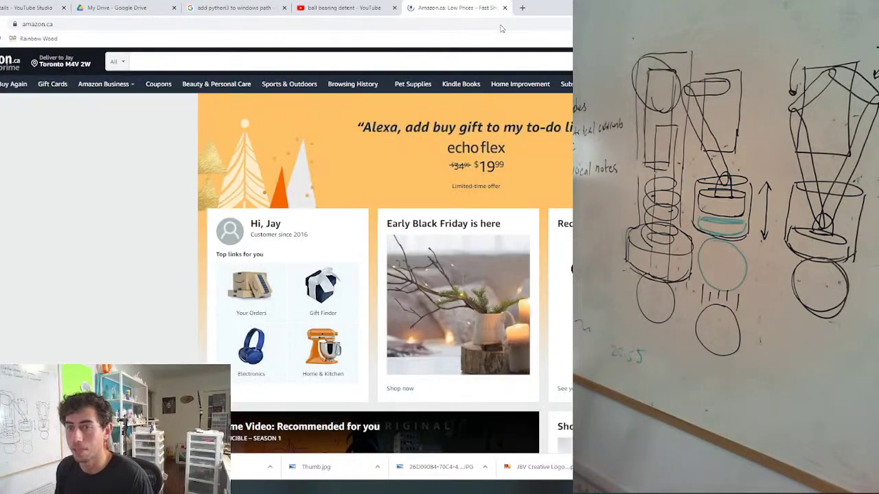
left_click(229, 59)
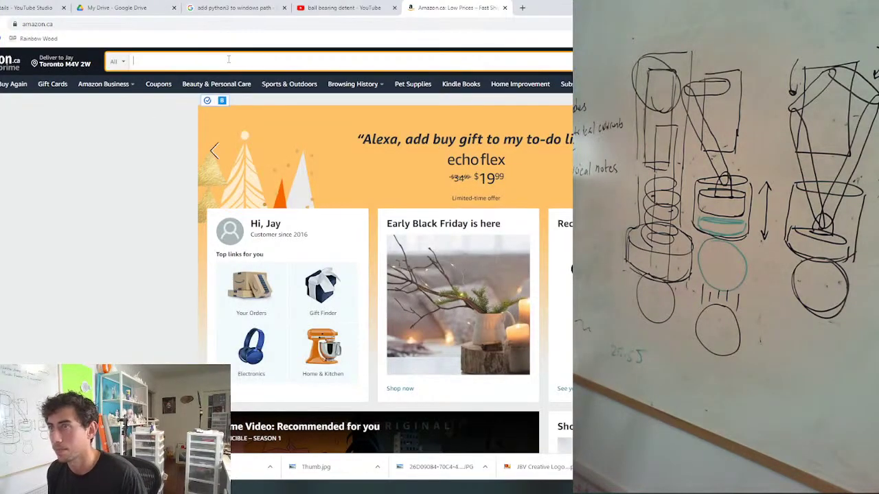
type("magnet with hole")
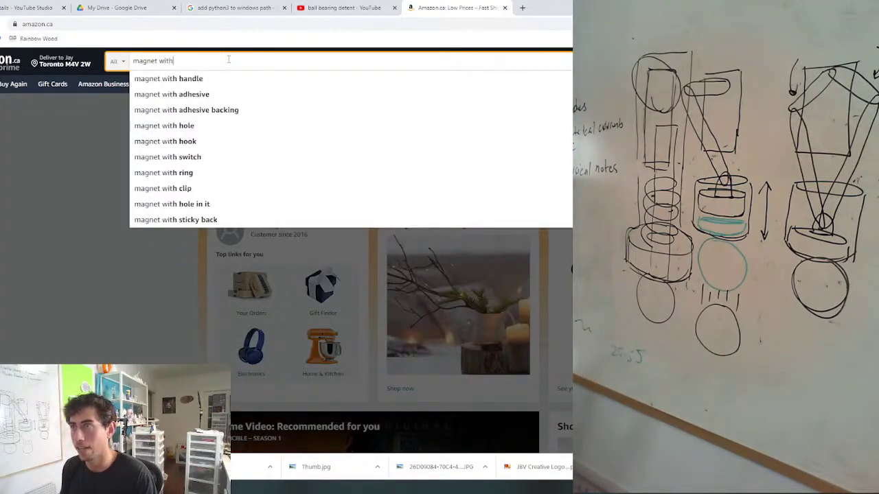
key("Return")
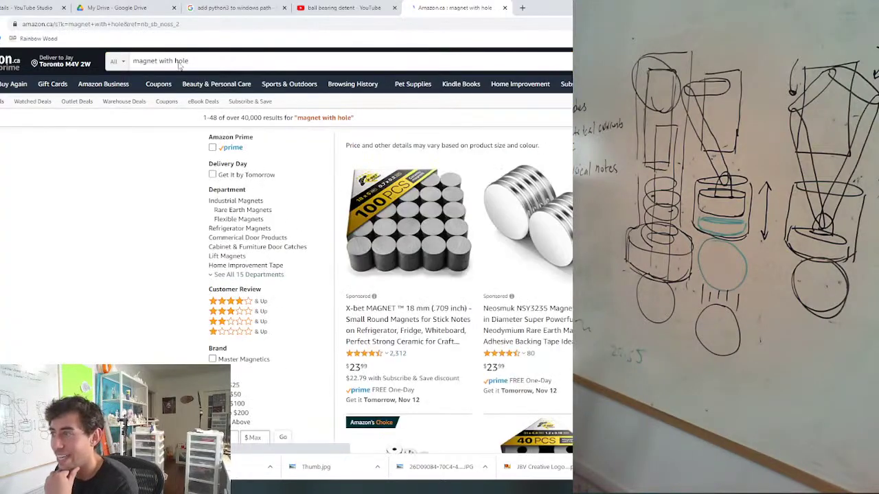
Browse the magnet results, open the listing for 20 pieces of D12mm x H3mm countersunk disc magnets and review its details
scroll(287, 273, "down", 3)
scroll(391, 250, "down", 1)
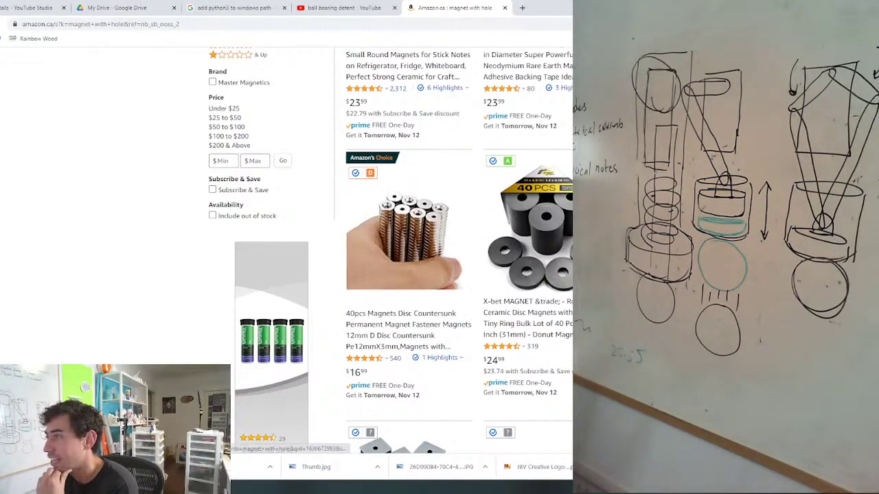
scroll(391, 253, "down", 3)
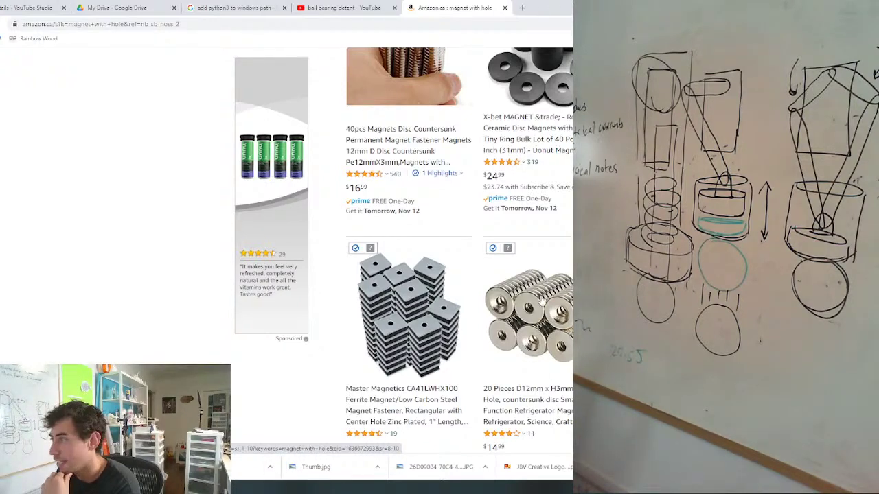
left_click(495, 298)
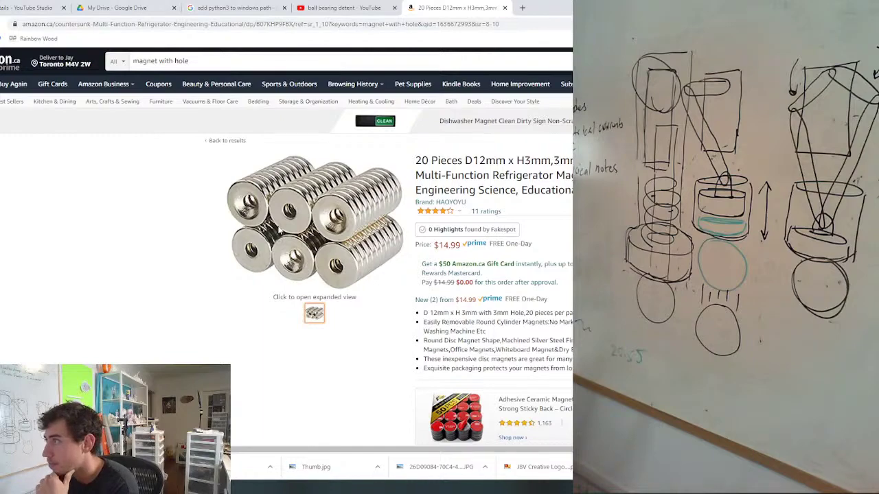
scroll(495, 290, "down", 8)
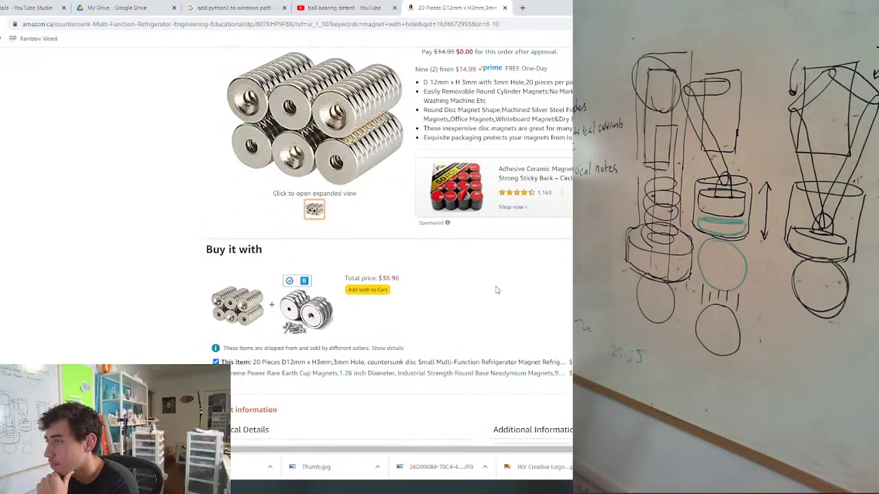
scroll(495, 289, "down", 2)
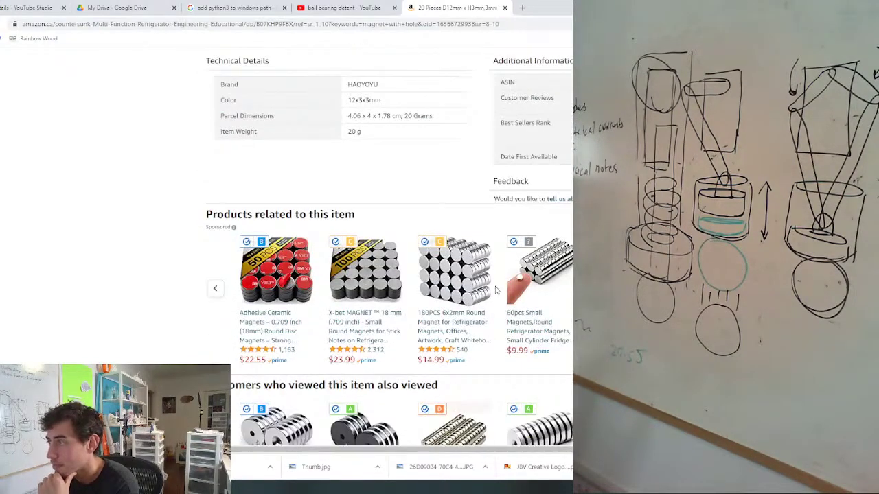
scroll(495, 289, "up", 10)
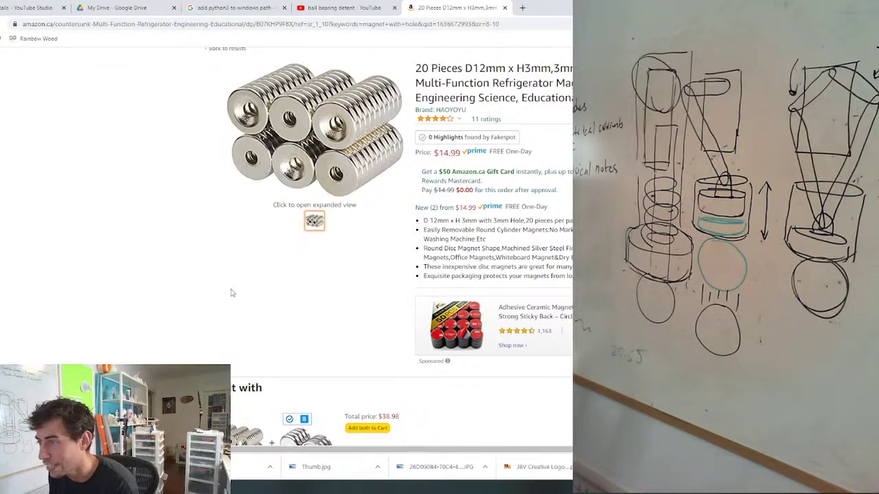
scroll(232, 293, "down", 3)
scroll(170, 279, "up", 3)
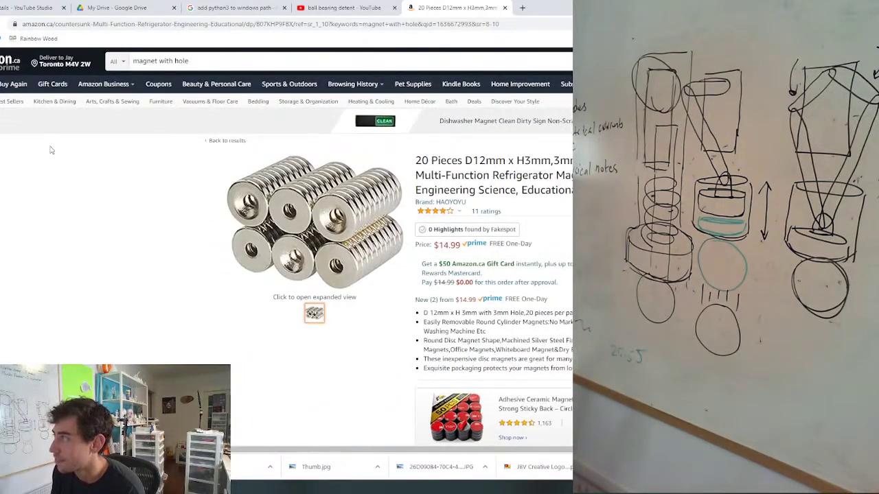
Return to the "magnet with hole" results and look through the further listings for suitable ring and countersunk magnets
key("alt+Left")
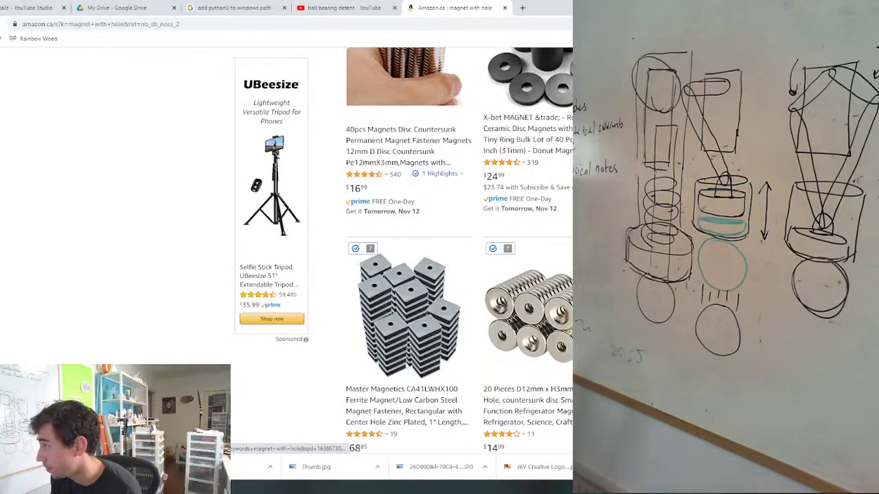
scroll(405, 247, "down", 3)
scroll(459, 251, "down", 5)
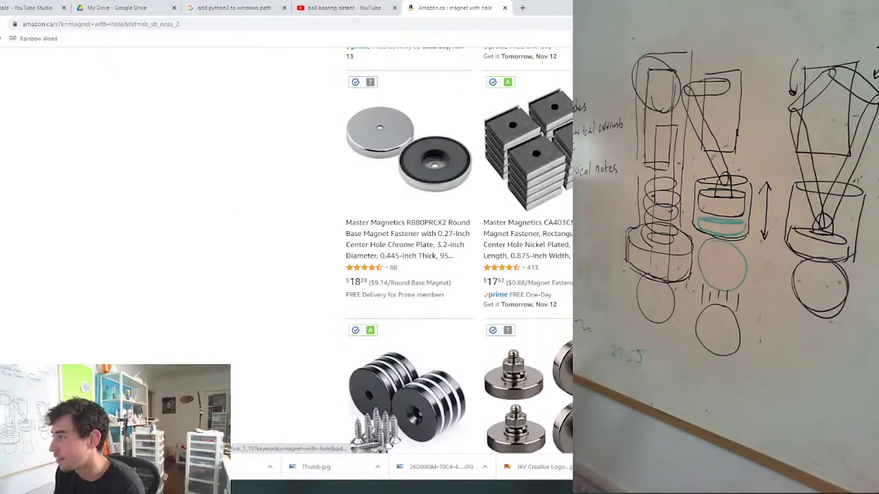
scroll(504, 273, "down", 2)
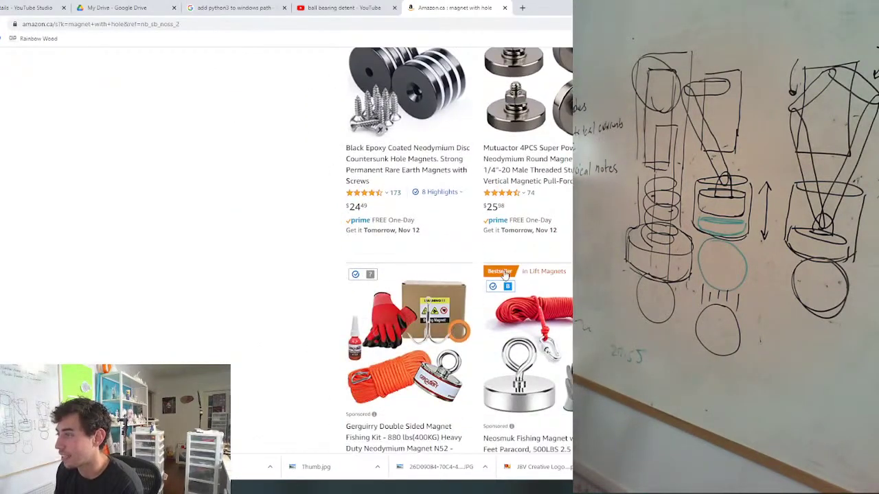
scroll(505, 273, "up", 4)
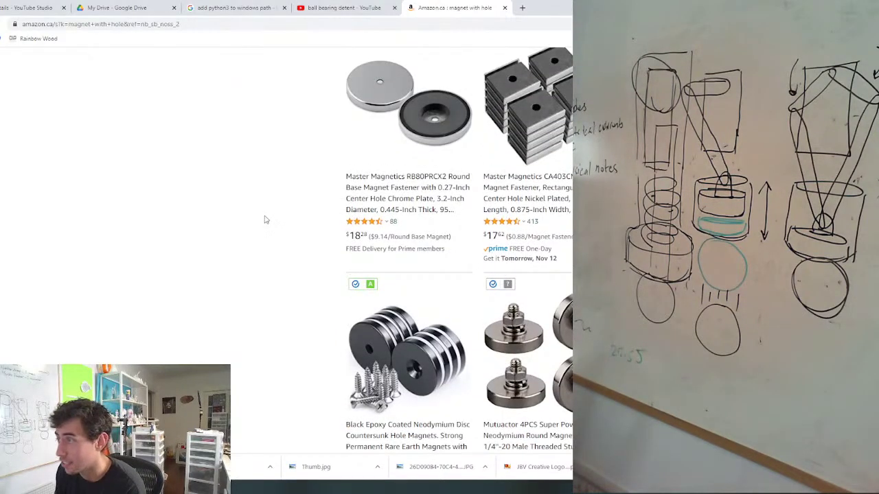
scroll(266, 219, "down", 8)
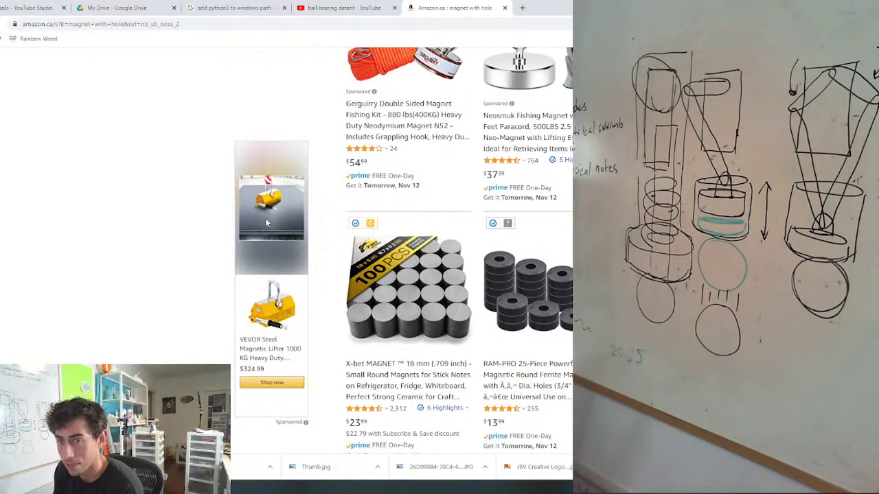
scroll(260, 247, "up", 3)
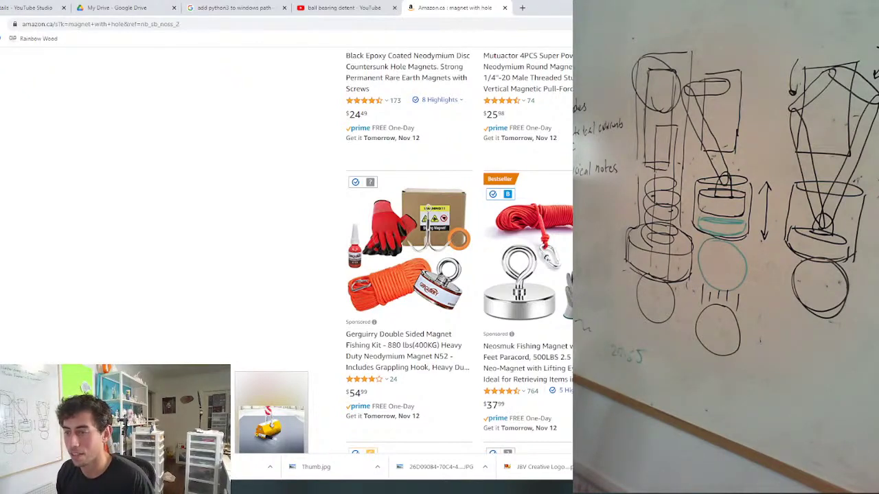
Switch to RoCI_Assembly in SOLIDWORKS and rotate the gripper about the wrist to a vertical position
mouse_move(401, 489)
left_click(614, 456)
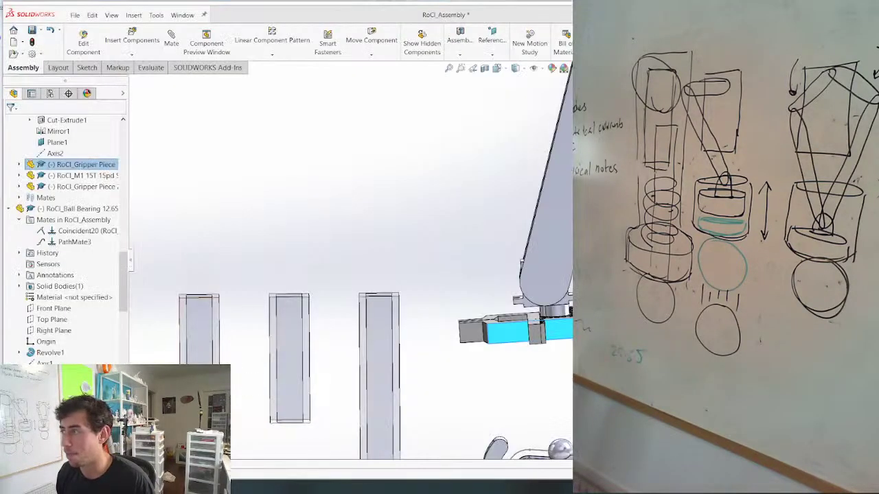
scroll(513, 261, "up", 4)
scroll(493, 264, "down", 5)
middle_click_drag(529, 312, 511, 296)
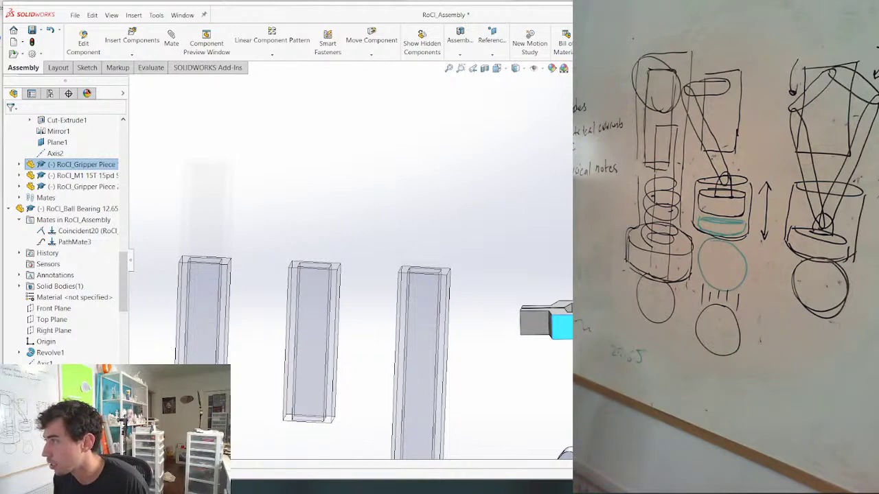
left_click_drag(550, 323, 556, 265)
right_click(556, 266)
left_click(478, 257)
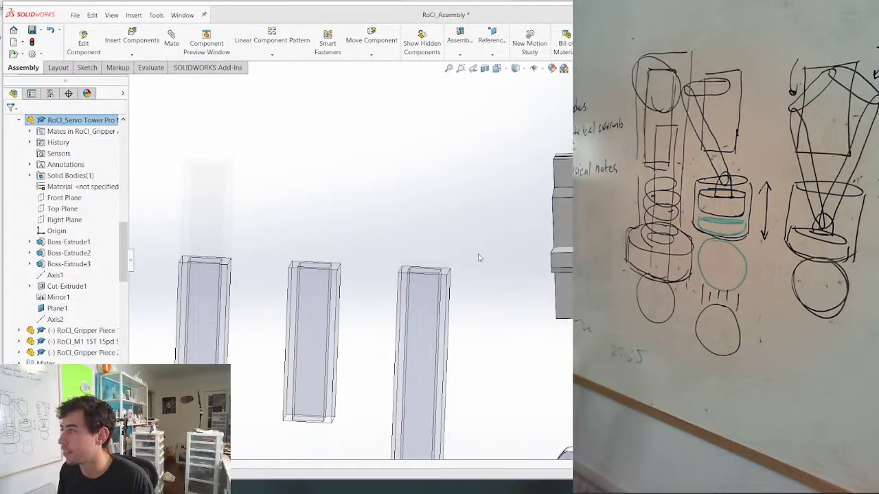
Open the gripper's RoCI_Servo Tower Pro MG90s part in its own window, viewing its body and mounting tabs
scroll(618, 309, "down", 4)
middle_click_drag(584, 274, 611, 275)
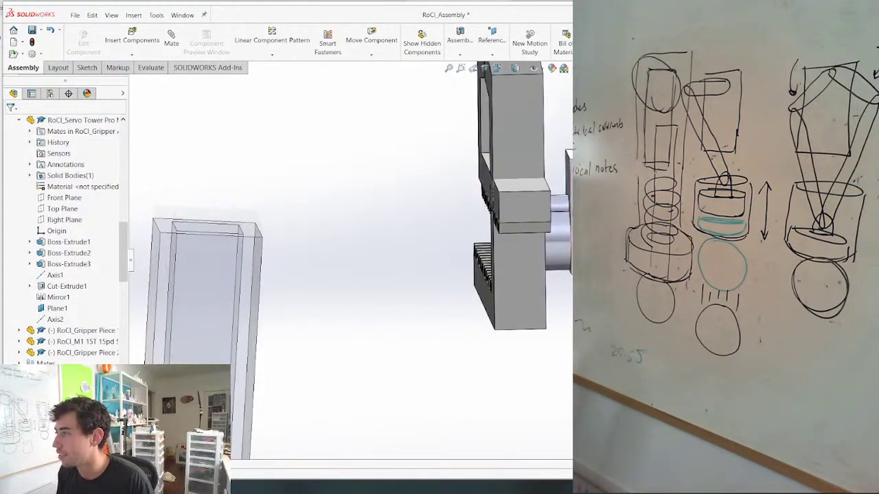
left_click(580, 220)
left_click(589, 187)
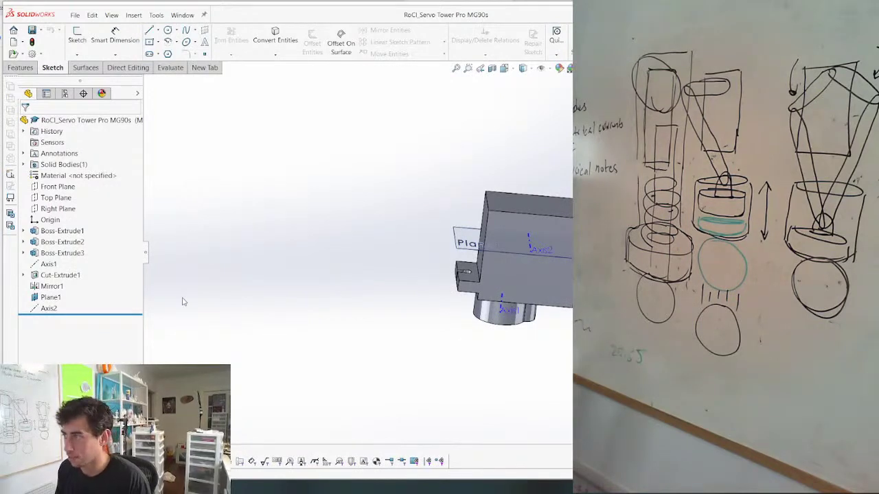
mouse_move(183, 300)
middle_mouse_down()
mouse_move(277, 298)
mouse_move(399, 188)
mouse_move(428, 61)
mouse_move(508, 67)
mouse_move(323, 70)
mouse_move(292, 94)
mouse_move(357, 99)
mouse_move(305, 86)
mouse_move(320, 133)
mouse_move(484, 354)
mouse_move(568, 275)
mouse_move(374, 169)
mouse_move(315, 188)
mouse_move(500, 188)
mouse_move(381, 210)
mouse_move(392, 230)
mouse_move(427, 220)
mouse_move(500, 255)
mouse_move(523, 322)
mouse_move(548, 226)
middle_mouse_up()
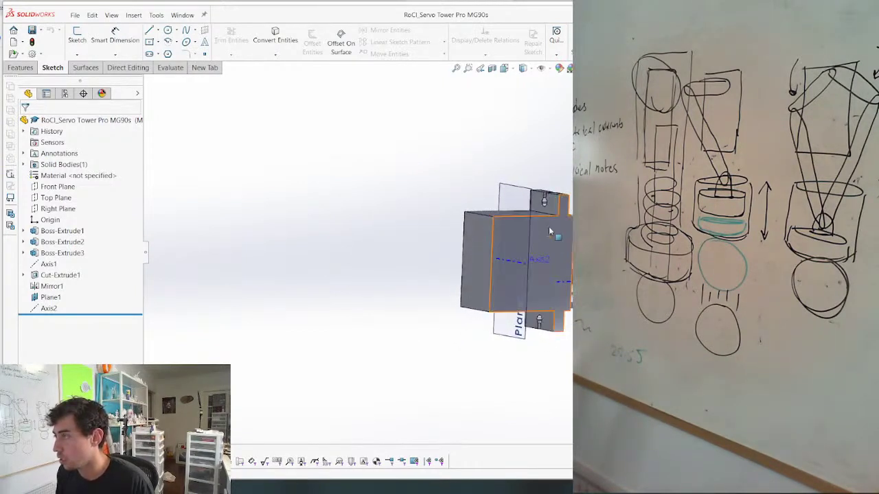
Start a sketch on the servo's mounting tab face and draw a center rectangle around the servo body, slightly larger than its outline
left_click(542, 206)
key("s")
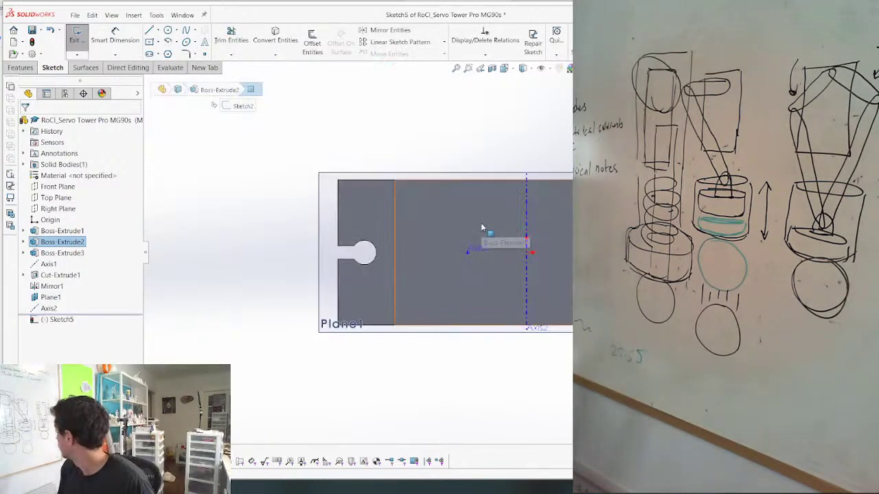
scroll(467, 302, "up", 1)
mouse_move(497, 237)
middle_mouse_down()
mouse_move(508, 172)
mouse_move(421, 272)
mouse_move(432, 300)
mouse_move(391, 273)
mouse_move(462, 265)
mouse_move(453, 303)
mouse_move(480, 332)
mouse_move(453, 304)
middle_mouse_up()
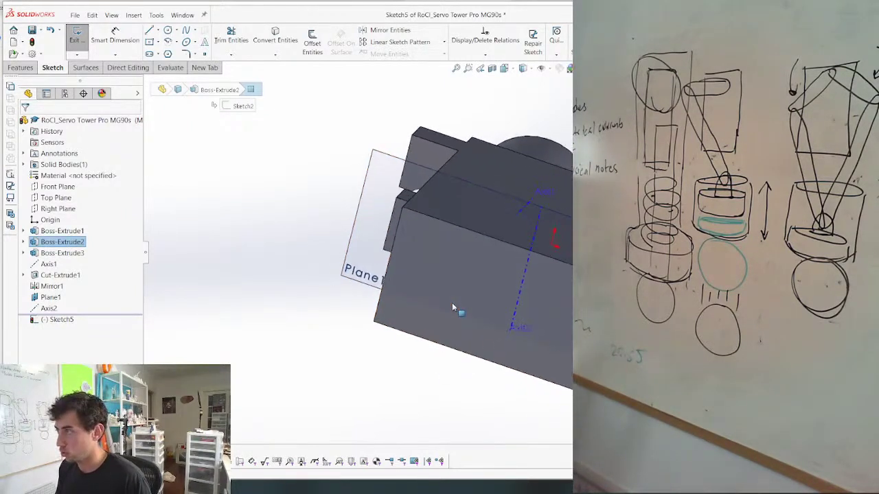
key("ctrl+8")
scroll(444, 250, "up", 6)
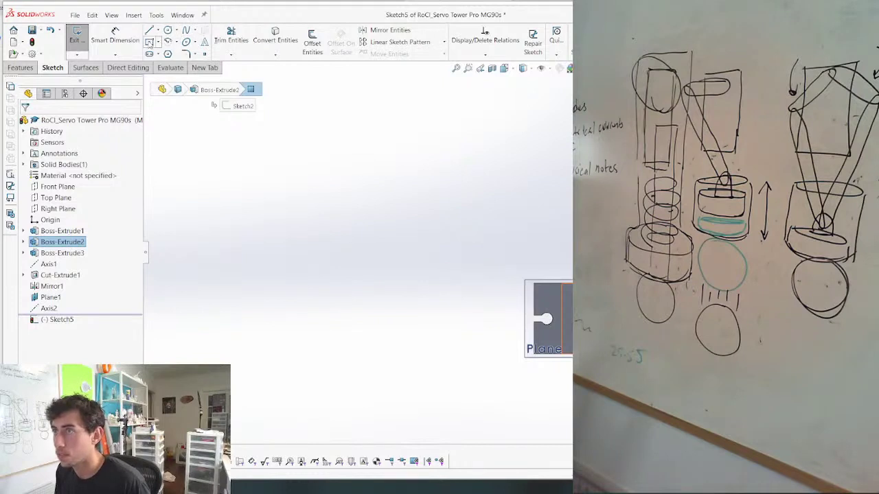
left_click(149, 41)
scroll(676, 342, "down", 1)
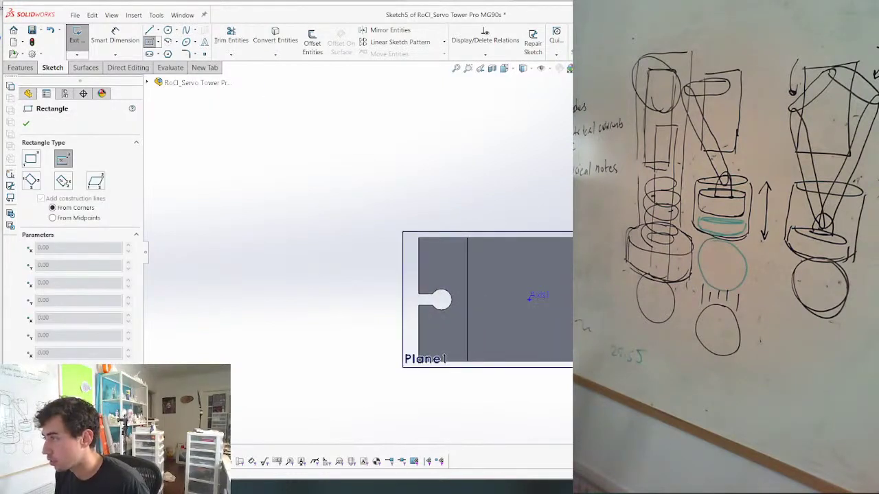
left_click(578, 300)
left_click(465, 235)
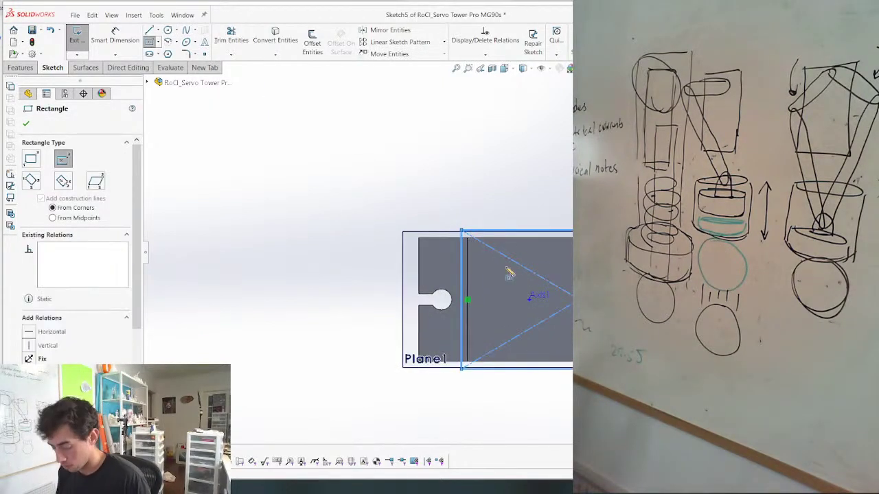
Dimension the gap between the rectangle's short side and the adjacent servo body edge to 0.3 mm
key("Escape")
scroll(506, 266, "down", 2)
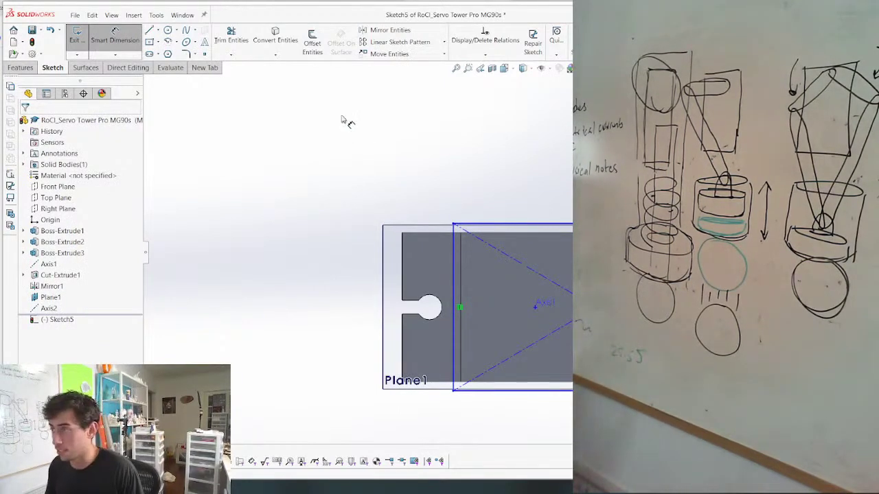
scroll(443, 247, "down", 2)
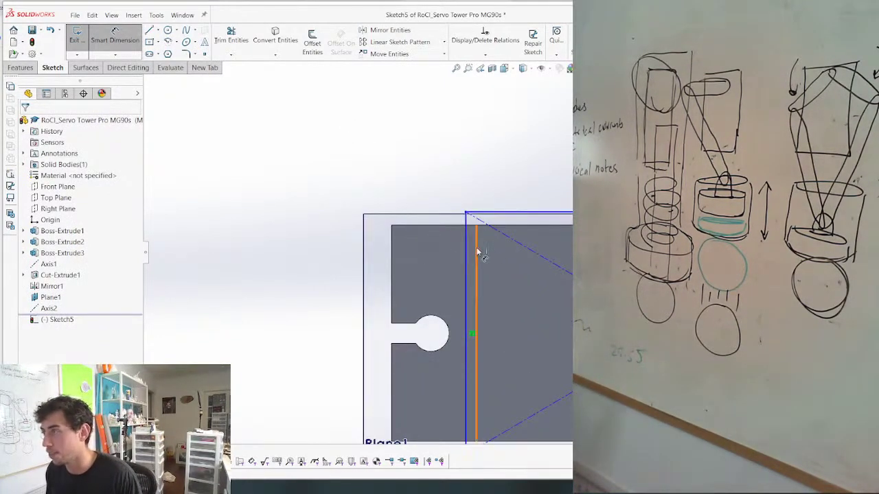
left_click(475, 249)
left_click(453, 233)
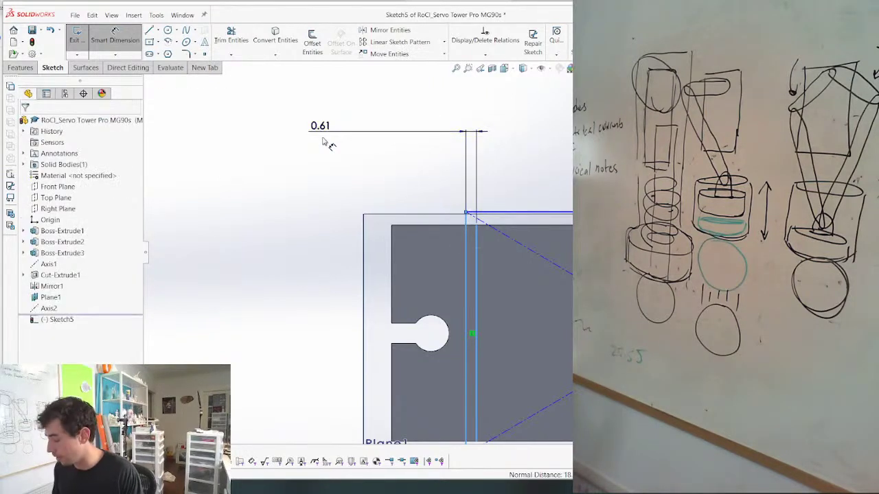
left_click(324, 141)
type("0.3")
key("Return")
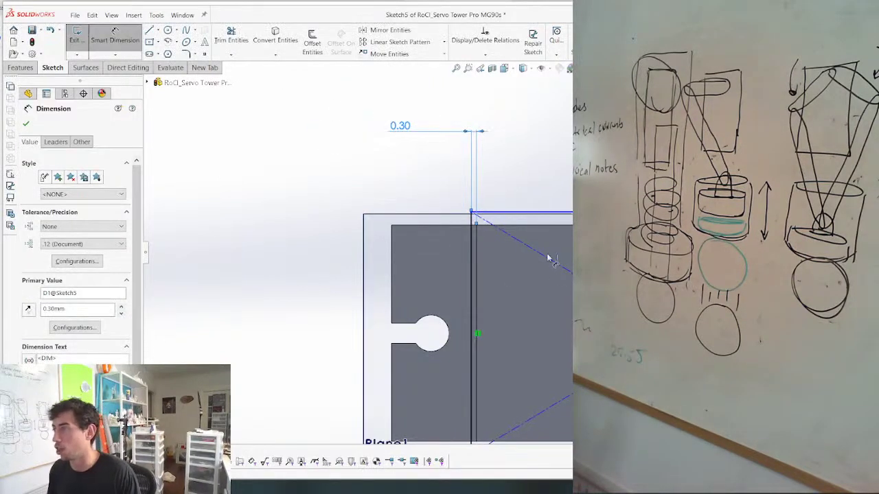
Dimension the gap between the rectangle's long side and the servo body edge to 0.3 mm
scroll(508, 221, "down", 1)
left_click(523, 234)
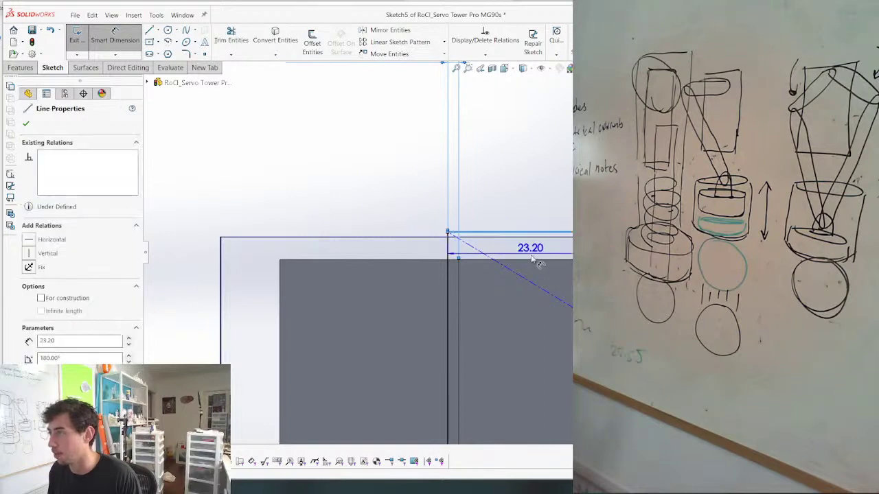
left_click(524, 259)
left_click(523, 163)
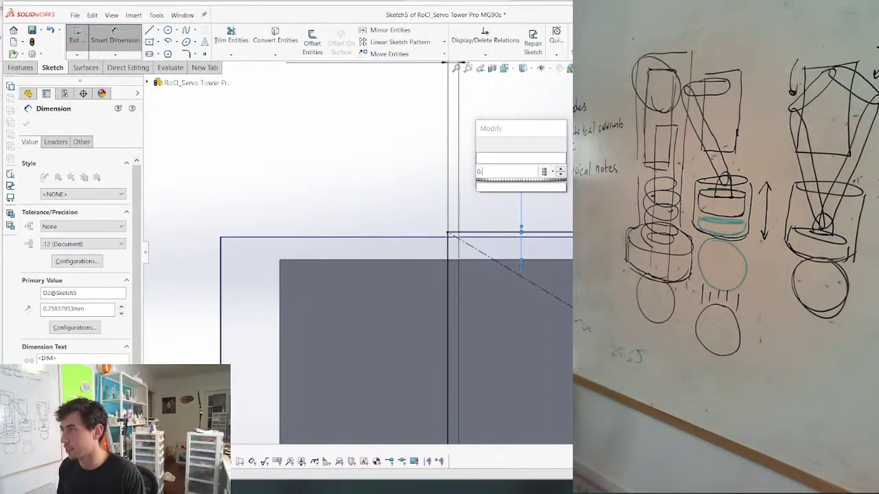
type("0.3")
key("Return")
scroll(523, 177, "up", 2)
scroll(521, 179, "up", 4)
scroll(558, 261, "down", 3)
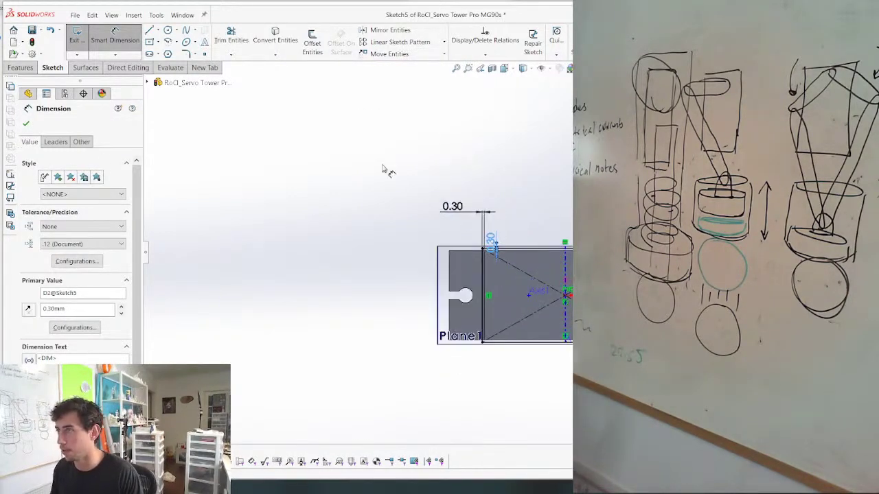
scroll(557, 287, "up", 2)
scroll(557, 283, "down", 4)
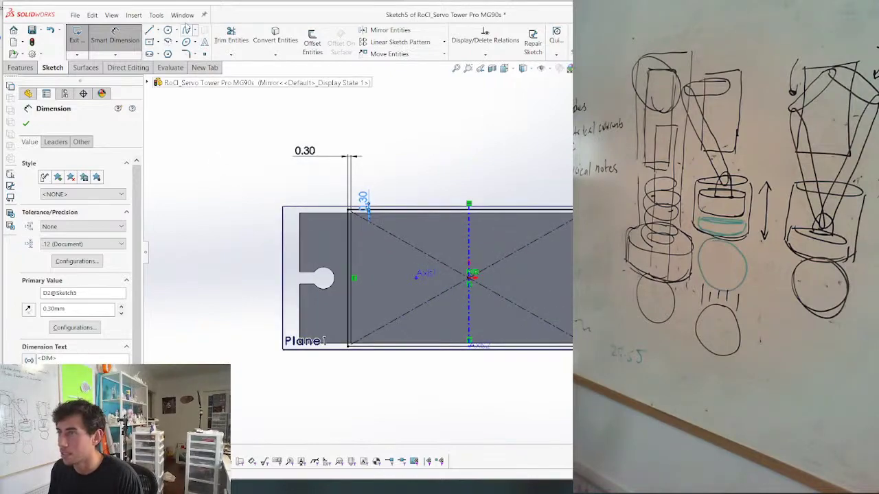
Sketch a closed rectangular outline of lines about 46 mm long around the servo, extending well past one mounting tab
middle_click_drag(302, 302, 328, 183)
middle_click_drag(379, 30, 248, 195)
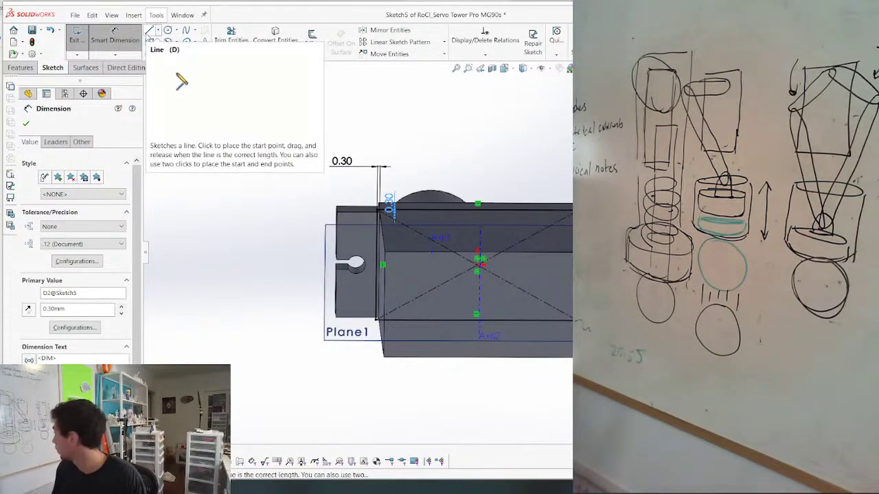
middle_click_drag(402, 276, 401, 314)
left_click(150, 30)
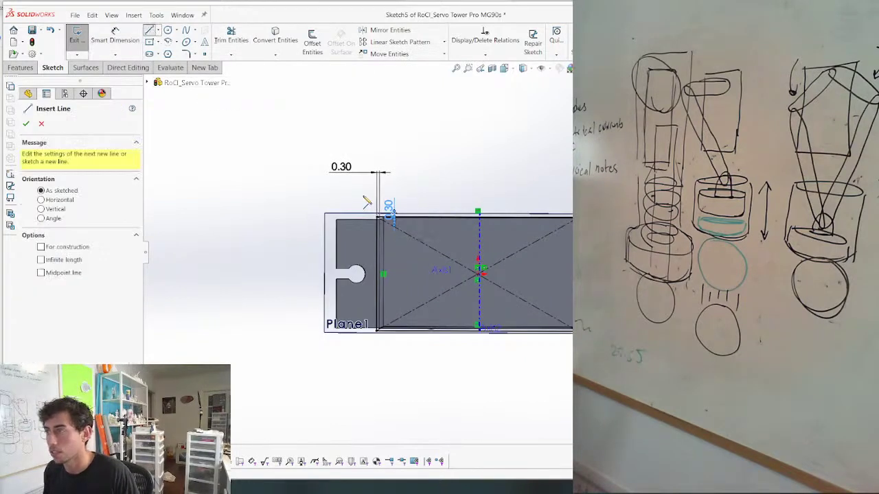
left_click(333, 198)
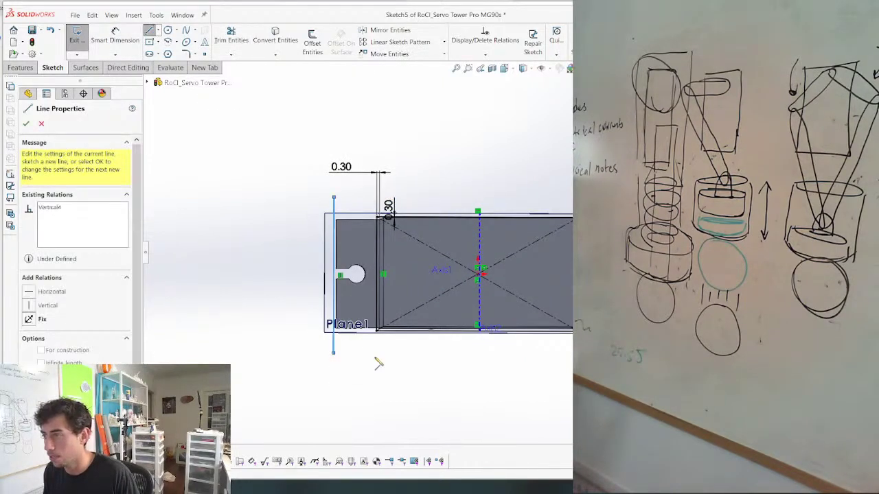
left_click(334, 352)
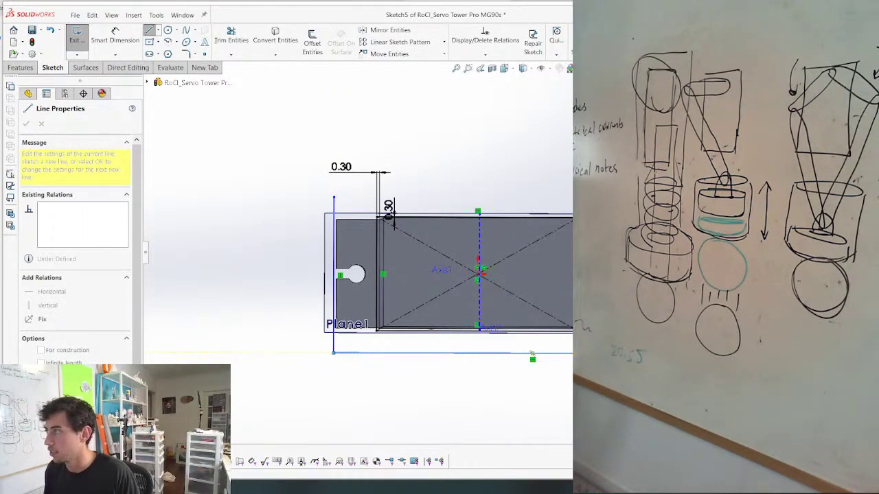
left_click(730, 352)
left_click(731, 186)
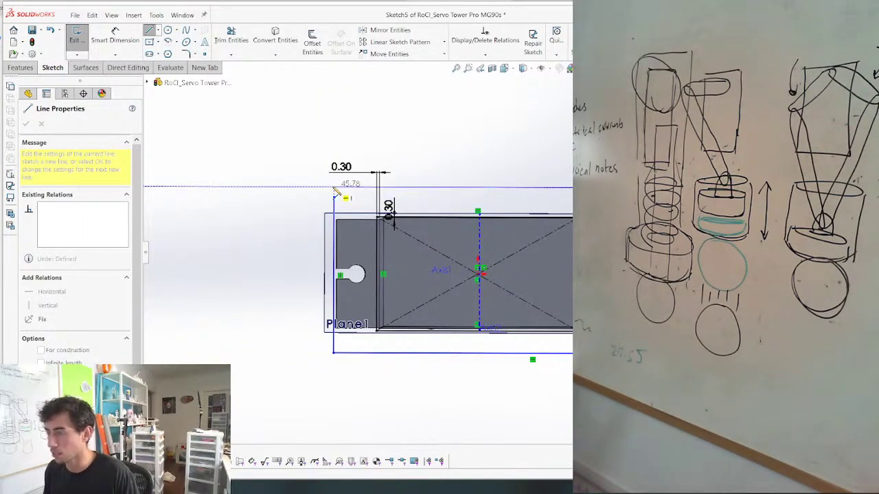
left_click(334, 187)
key("Escape")
left_click_drag(334, 198, 335, 187)
Make the outer outline's short side collinear with the end edge of the slotted mounting tab
scroll(339, 323, "up", 3)
mouse_move(339, 351)
middle_mouse_down()
mouse_move(418, 186)
mouse_move(522, 80)
mouse_move(548, 123)
mouse_move(479, 115)
mouse_move(563, 112)
mouse_move(455, 86)
mouse_move(490, 106)
mouse_move(532, 107)
mouse_move(524, 104)
middle_mouse_up()
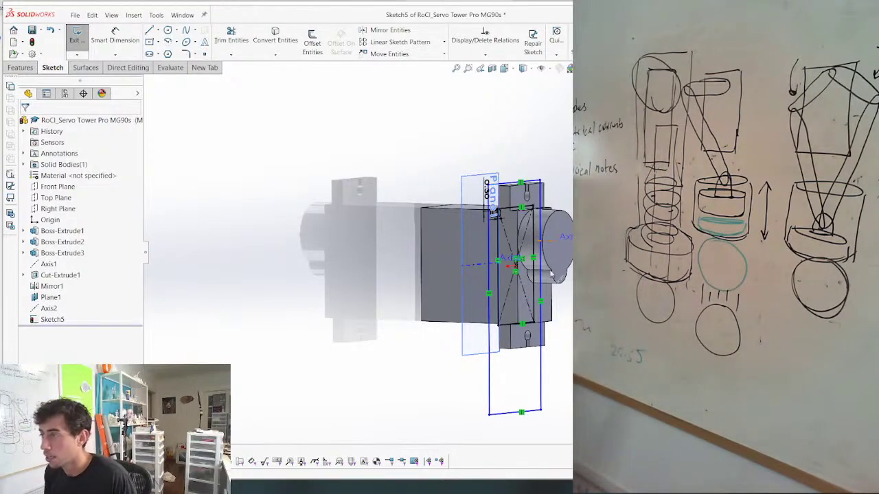
middle_click_drag(551, 273, 514, 266)
key("ctrl+8")
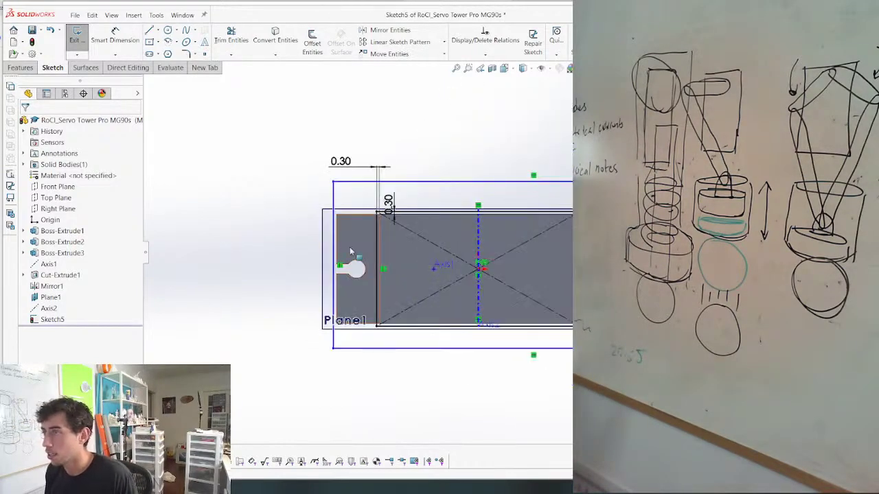
scroll(349, 250, "down", 2)
left_click(367, 225)
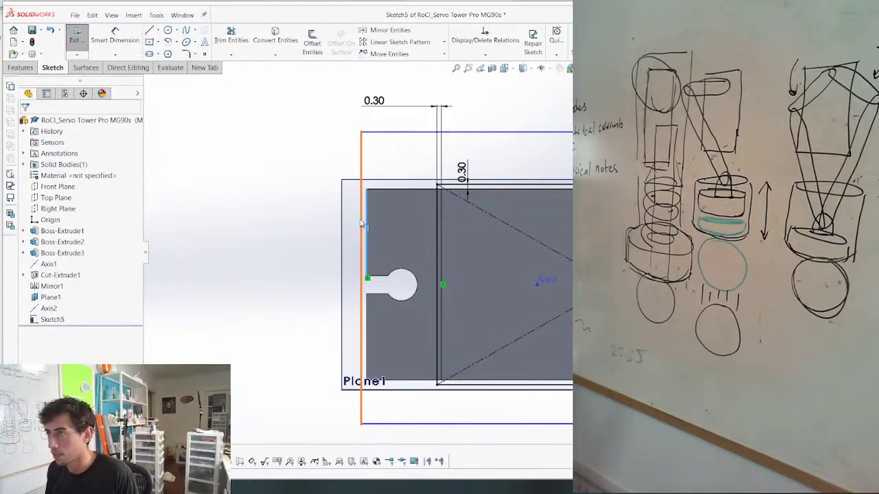
left_click(361, 228, "ctrl")
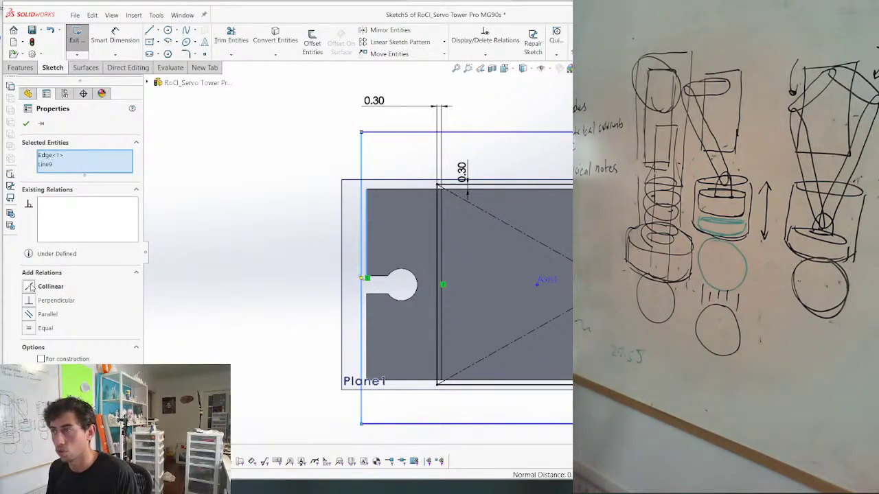
left_click(30, 286)
left_click(238, 248)
Dimension the outer outline's upper long side 2.5 mm from the inner rectangle's upper side
key("d")
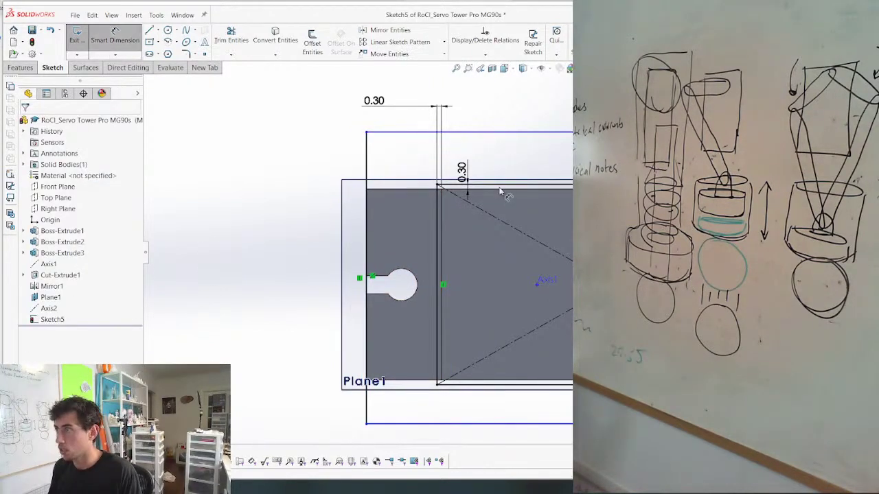
left_click(505, 185)
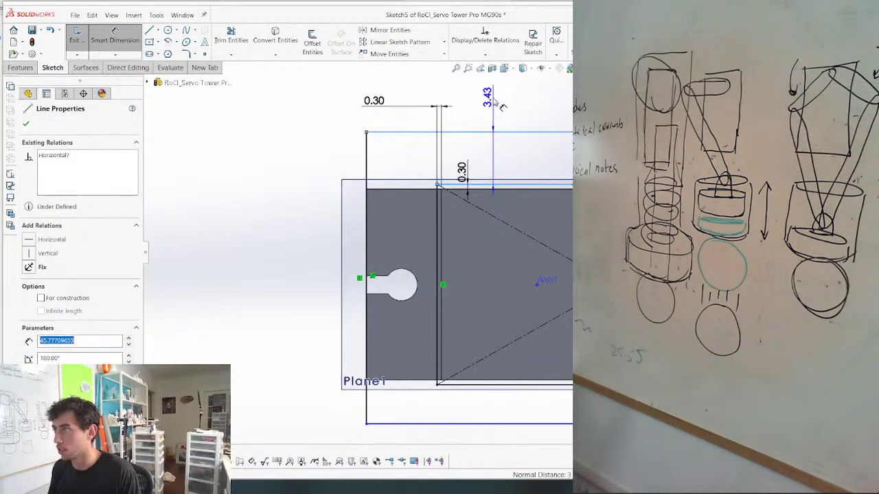
left_click(514, 133)
left_click(522, 143)
key("Return")
scroll(525, 172, "up", 4)
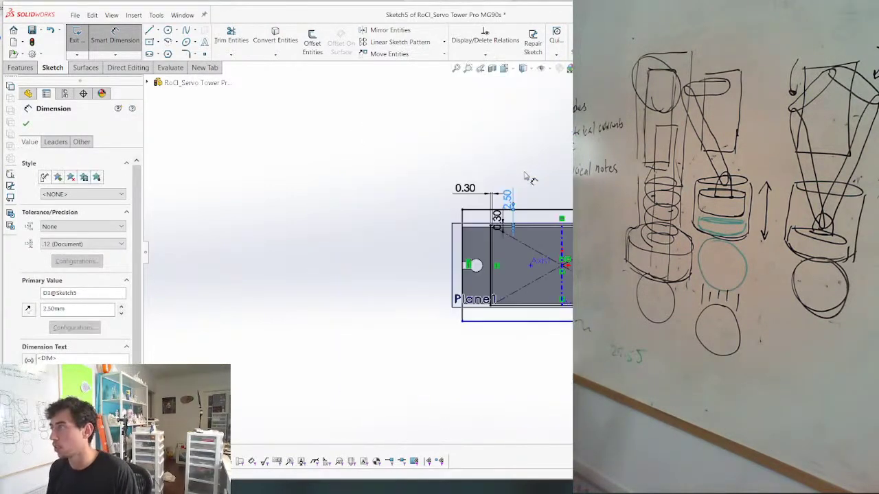
key("Escape")
Draw a horizontal construction line through the servo's center and make the outline's two long sides symmetric about it
scroll(471, 263, "down", 3)
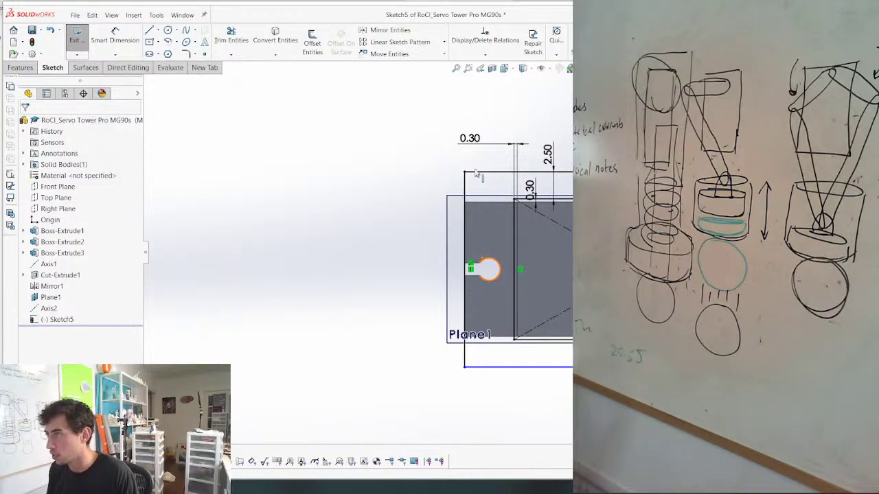
key("l")
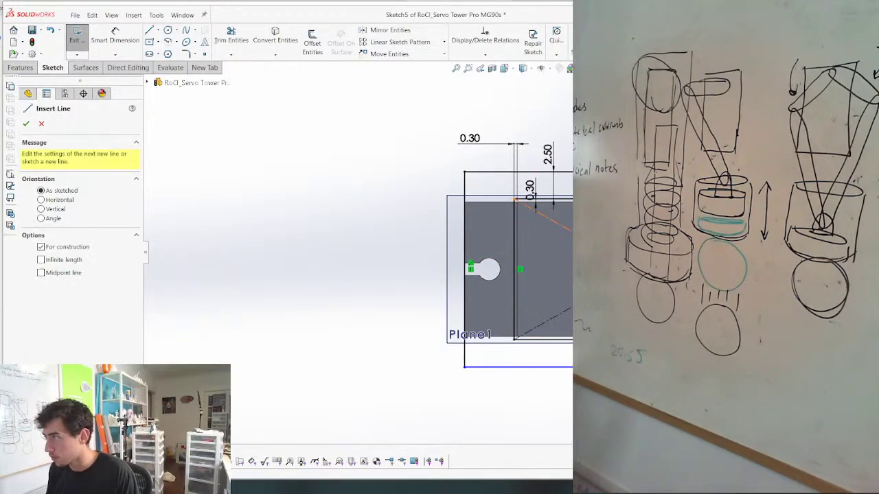
left_click(471, 268)
left_click(366, 267)
key("Escape")
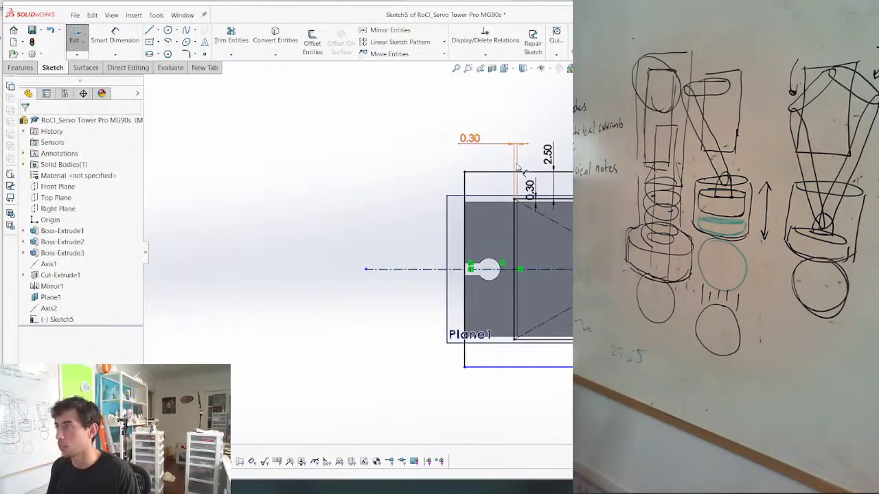
left_click(506, 174)
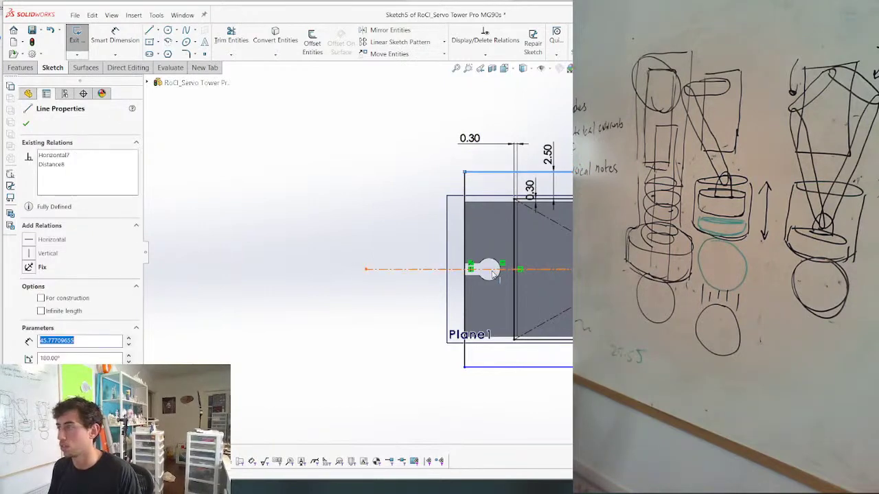
left_click(485, 367, "ctrl")
left_click(384, 268, "ctrl")
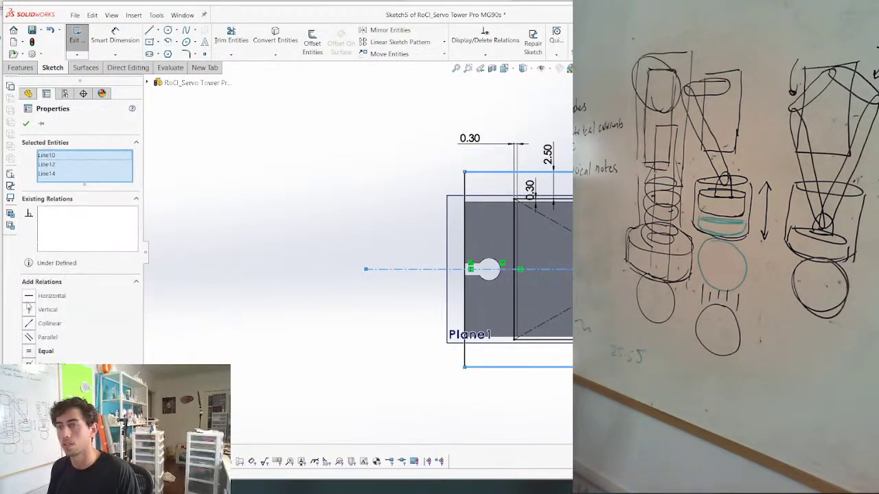
left_click(53, 366)
left_click(270, 300)
Dimension the outline's far short side 30 mm from the origin
scroll(264, 282, "up", 4)
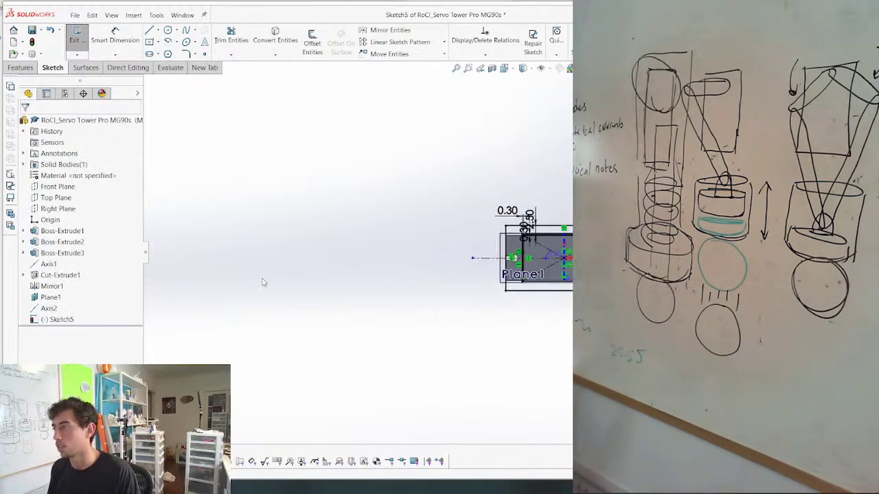
scroll(549, 203, "down", 3)
mouse_move(550, 204)
middle_mouse_down()
mouse_move(331, 411)
mouse_move(343, 312)
middle_mouse_up()
key("ctrl+8")
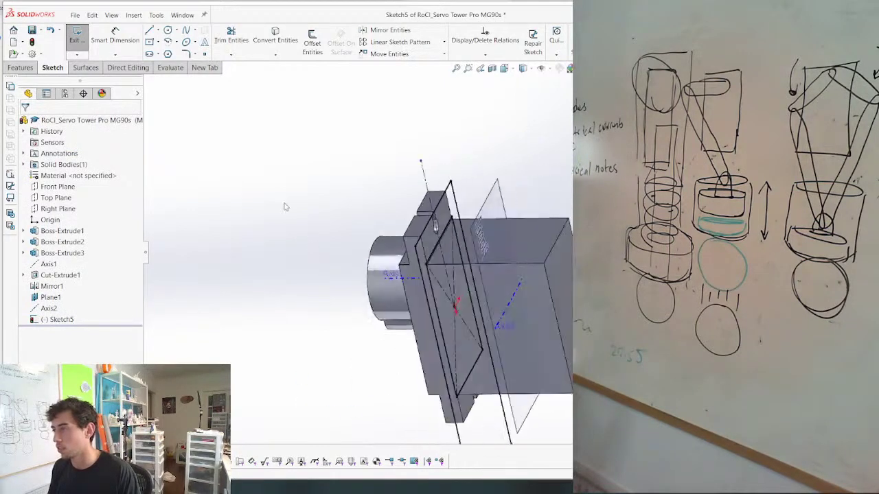
right_click_drag(539, 306, 539, 275)
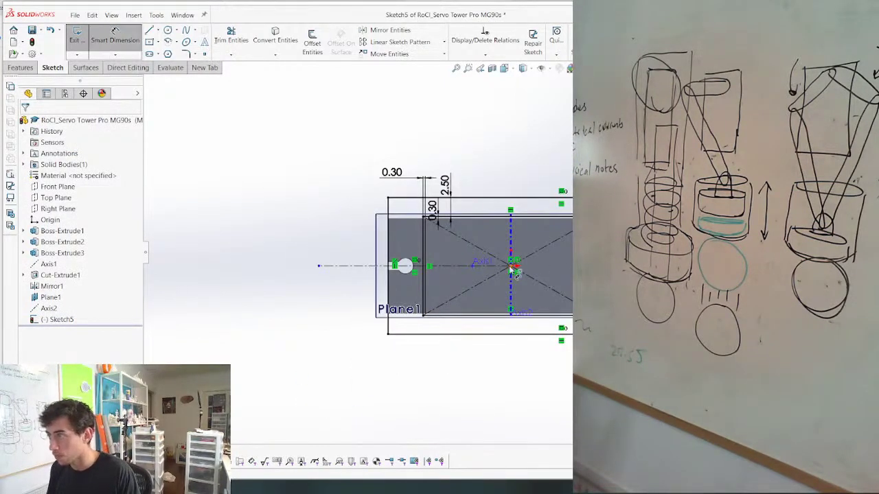
left_click(513, 263)
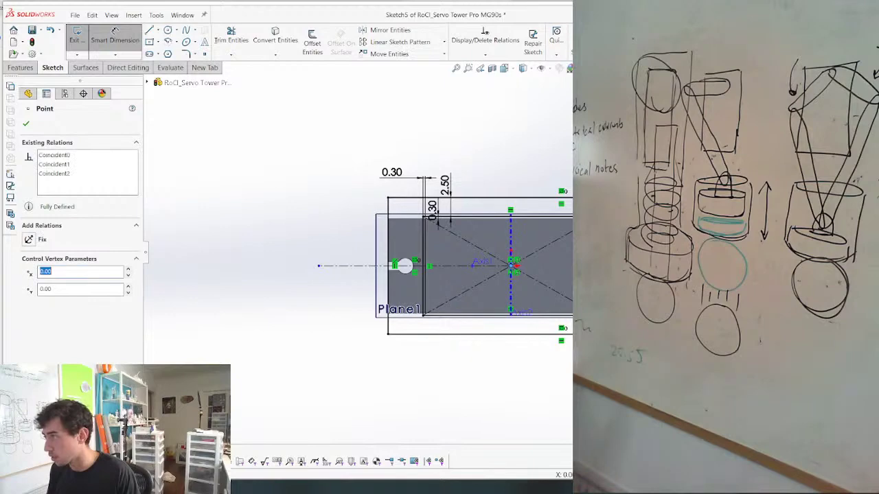
left_click(744, 241)
left_click(616, 109)
type("3")
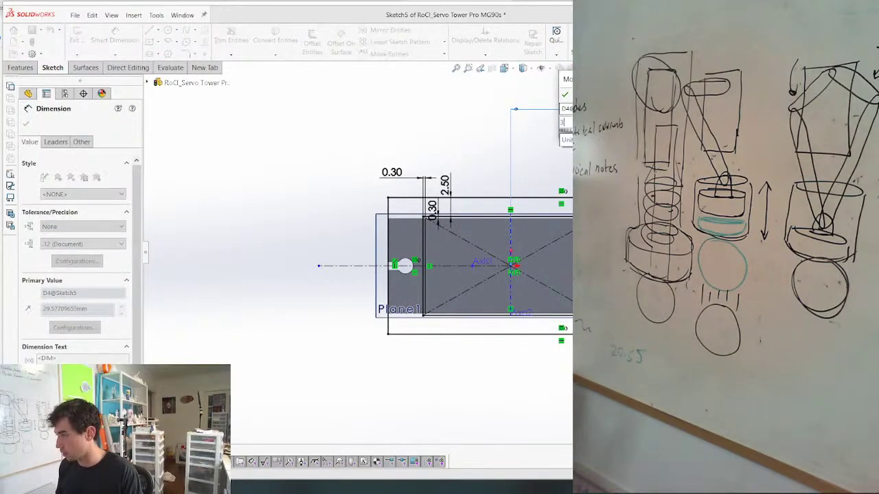
type("0")
key("Return")
scroll(539, 247, "up", 3)
key("Escape")
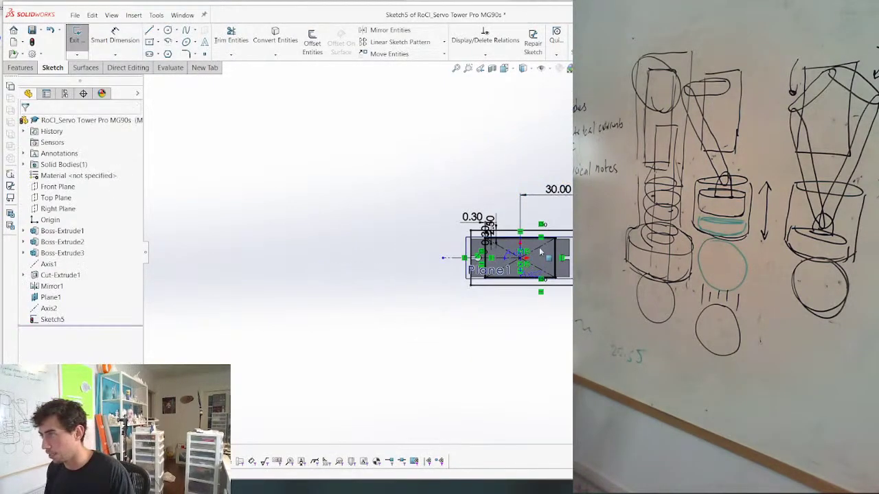
Extrude the sketched mounting plate profile 5 mm as a boss and inspect it from several sides
mouse_move(438, 182)
middle_mouse_down()
mouse_move(347, 372)
mouse_move(303, 127)
middle_mouse_up()
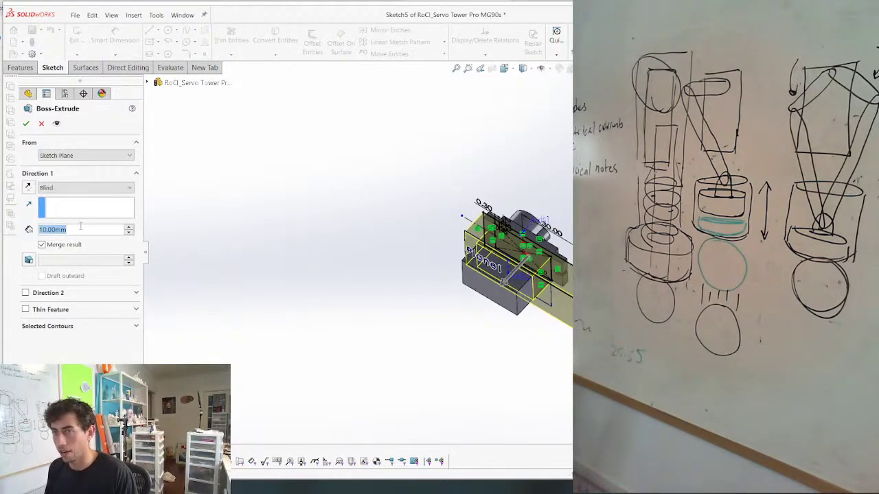
type("5")
key("Return")
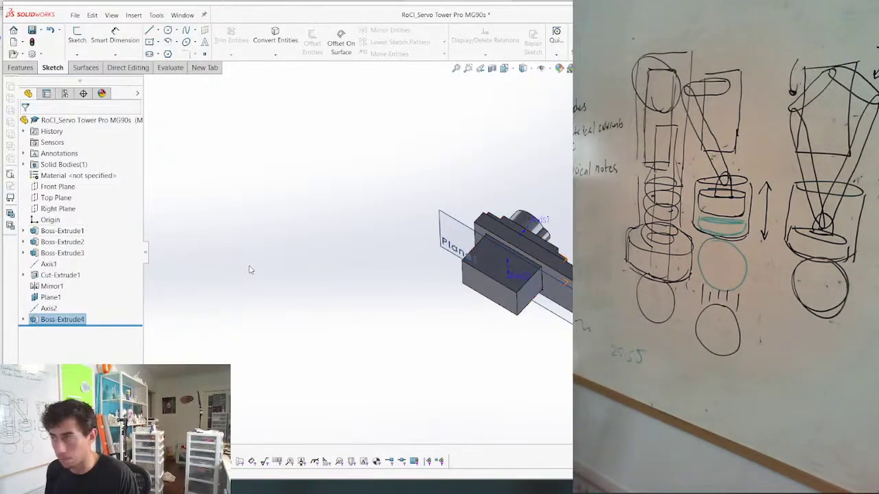
middle_click_drag(451, 253, 428, 387)
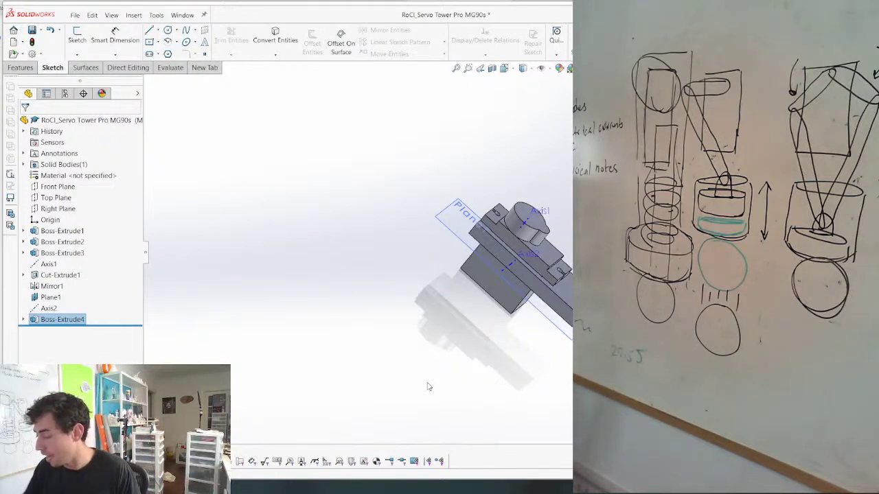
middle_click_drag(475, 267, 519, 187)
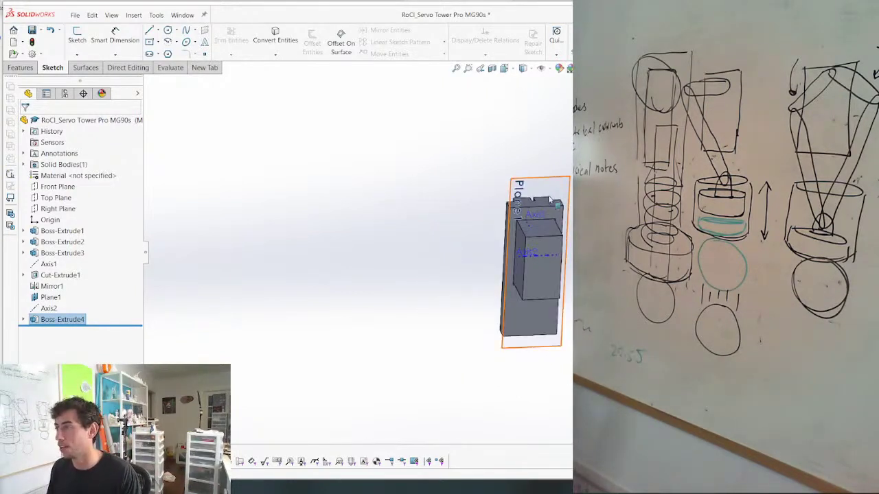
Edit the mounting plate's extrusion with Merge result turned off so the plate is a separate body from the servo
scroll(526, 277, "down", 6)
middle_click_drag(525, 277, 407, 309)
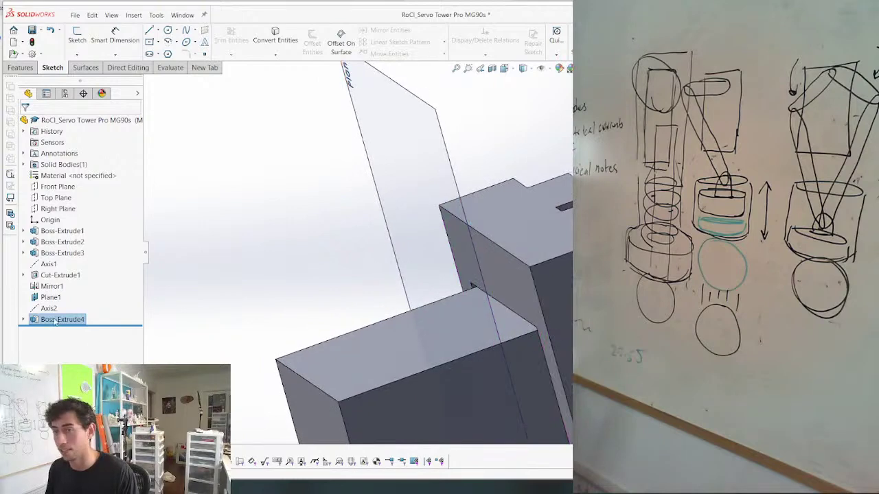
right_click(55, 321)
left_click(60, 271)
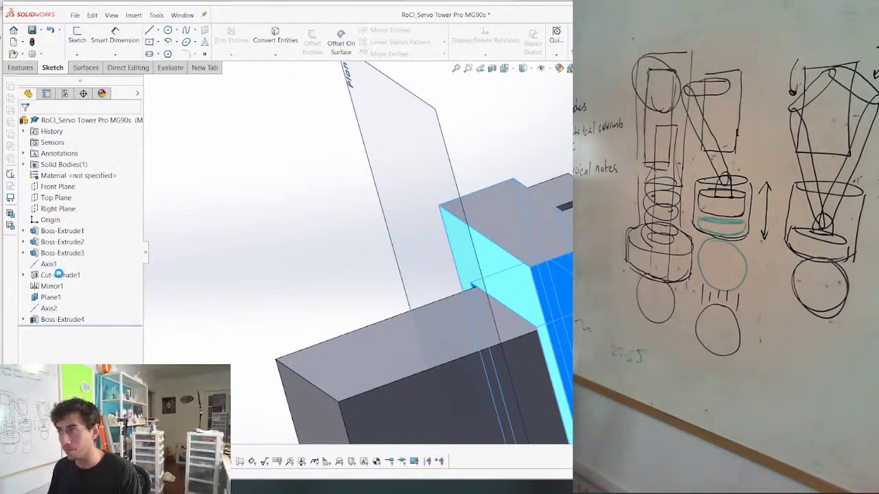
scroll(371, 253, "up", 4)
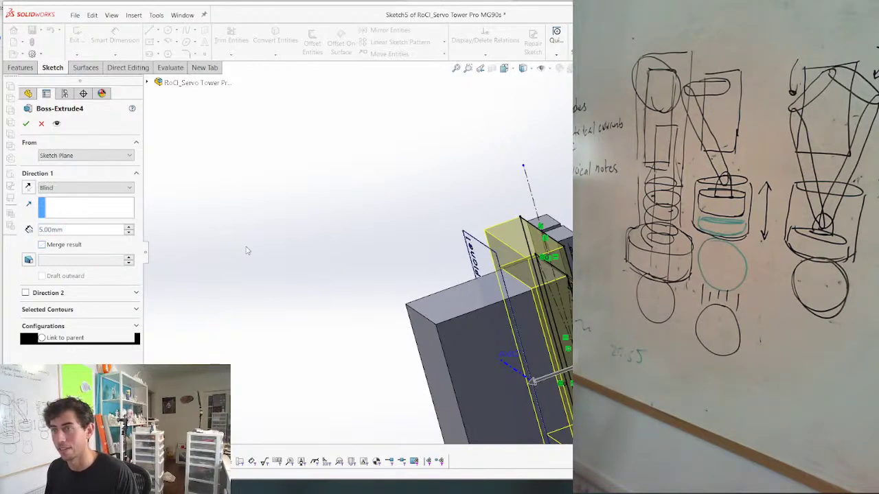
key("Return")
Start a sketch on the plate's flat face and draw a corner rectangle outward from the opening's short inner edge
middle_click_drag(418, 299, 491, 223)
left_click(498, 254)
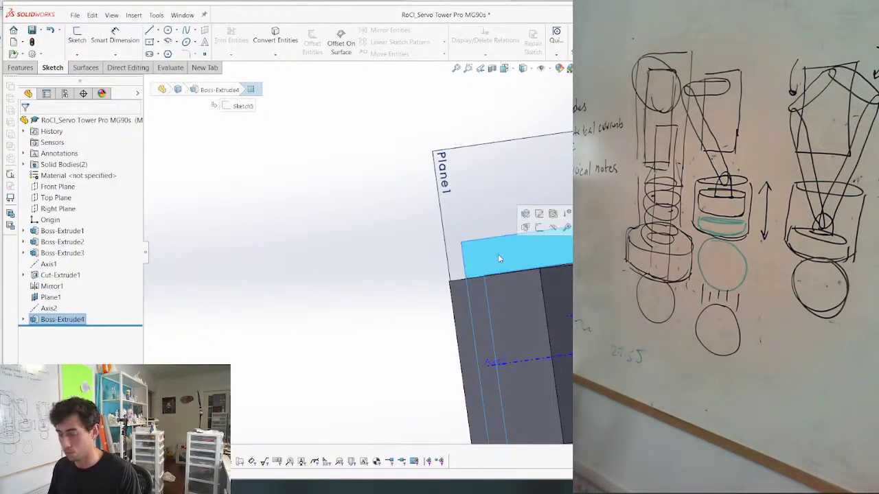
key("s")
scroll(420, 258, "down", 3)
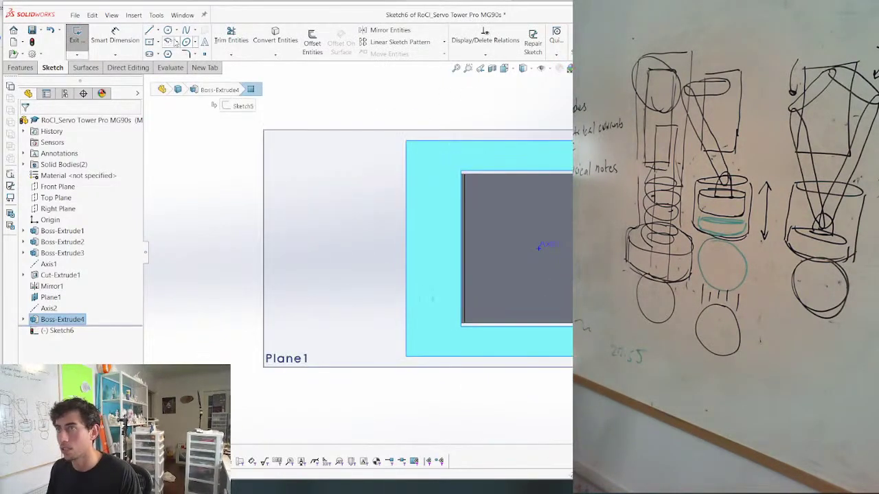
left_click(149, 42)
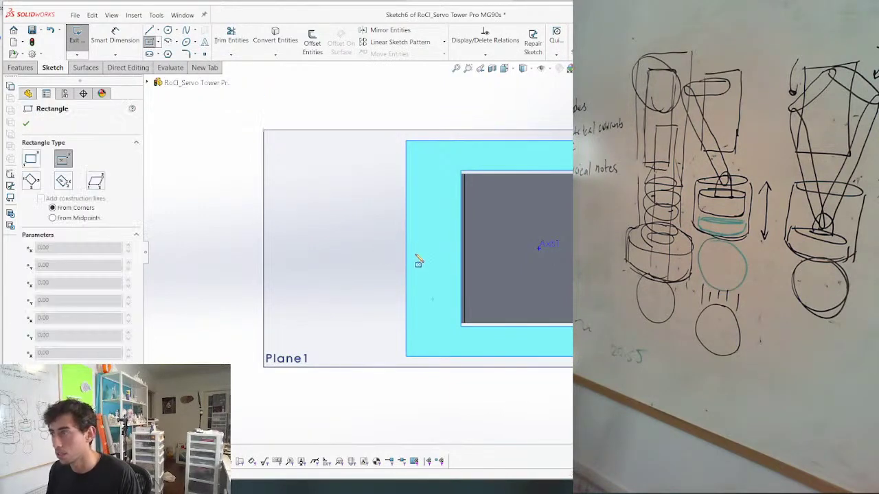
left_click(461, 280)
left_click(431, 213)
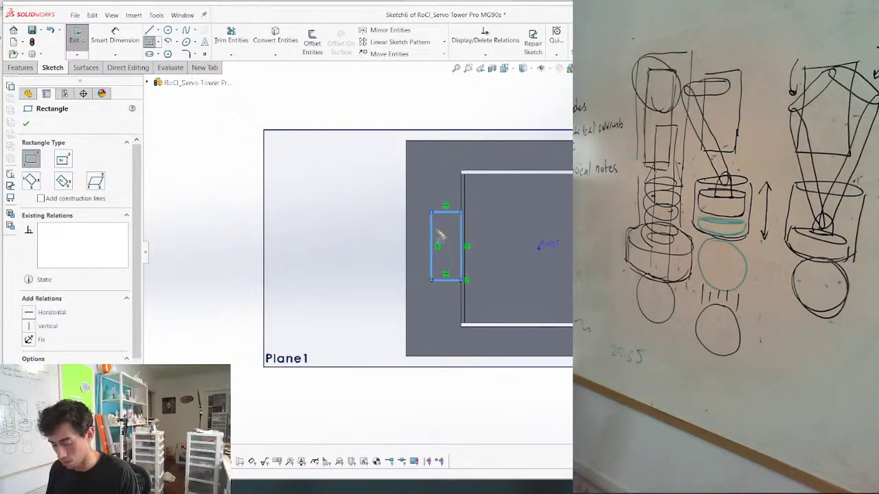
Dimension the distance between the rectangle's two horizontal sides as 5.5 mm
key("d")
left_click(449, 214)
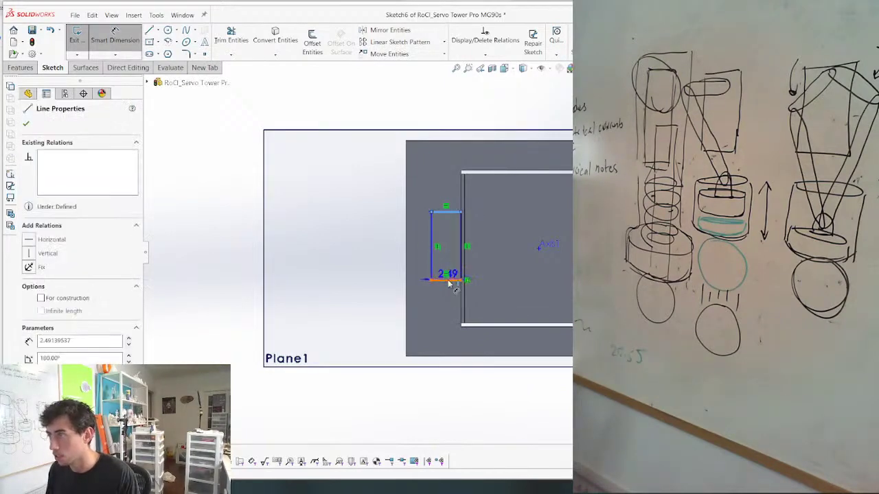
left_click(450, 282)
left_click(363, 240)
type("5")
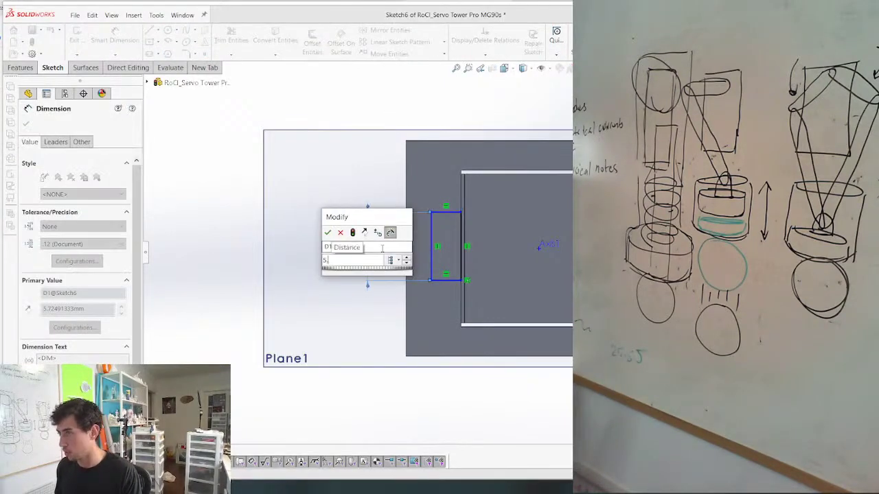
type(".5")
key("Return")
key("Escape")
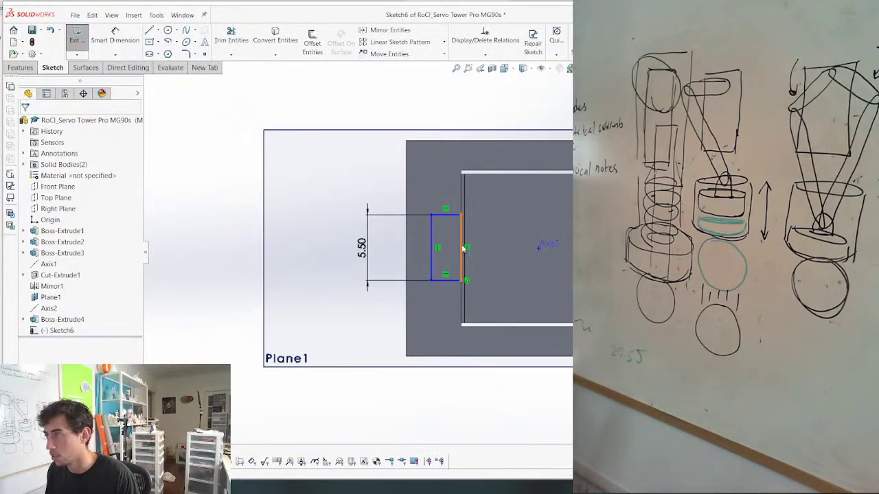
Add a horizontal relation between the midpoint of the rectangle's inner vertical side and the origin
right_click(462, 251)
left_click(489, 240)
left_click(598, 248, "ctrl")
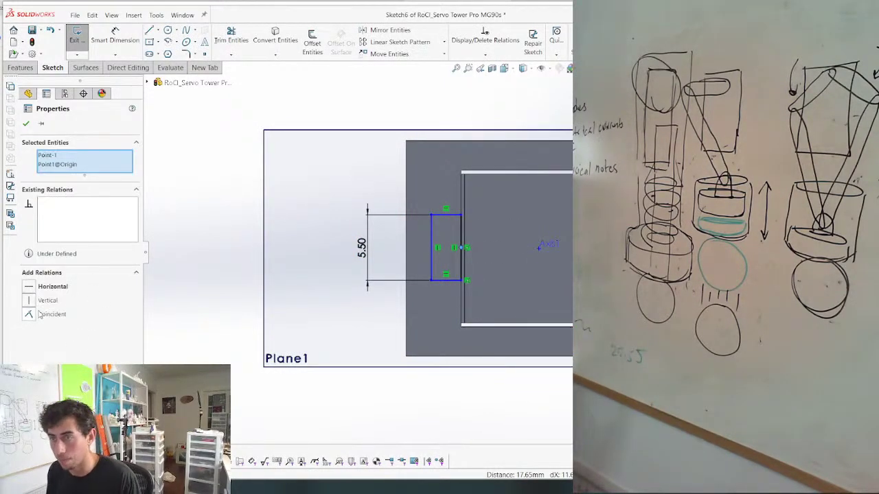
left_click(27, 289)
Dimension the distance between the rectangle's two vertical sides as 2.5 mm
scroll(337, 211, "down", 3)
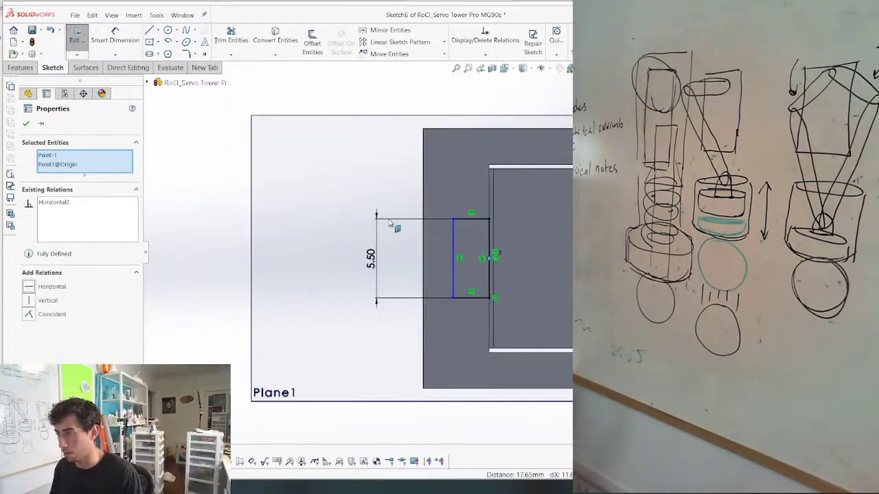
key("d")
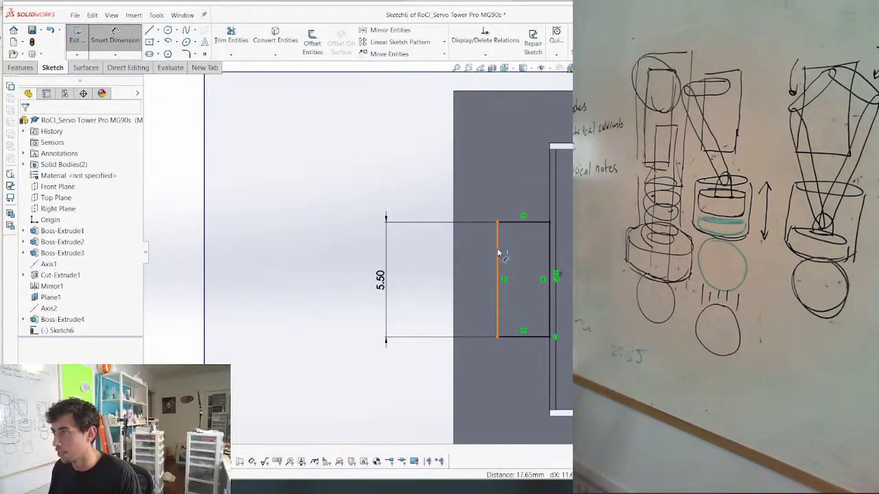
left_click(498, 254)
left_click(550, 247)
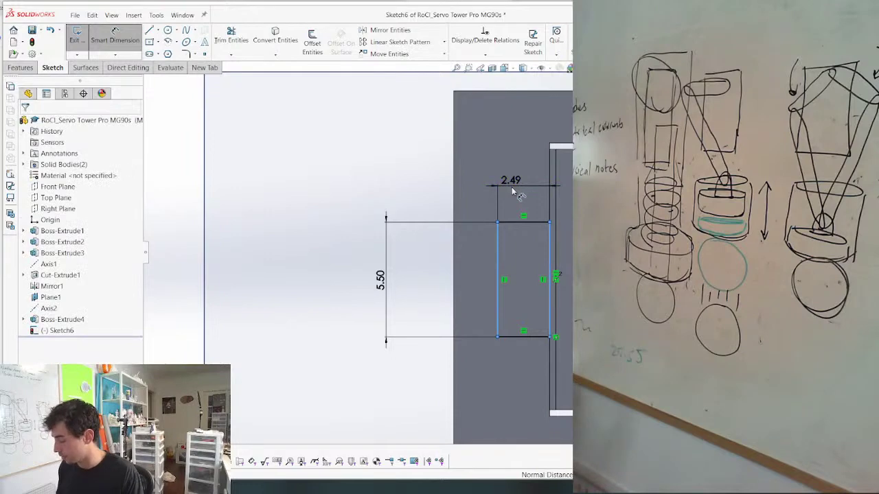
left_click(512, 192)
type("2.5")
key("Return")
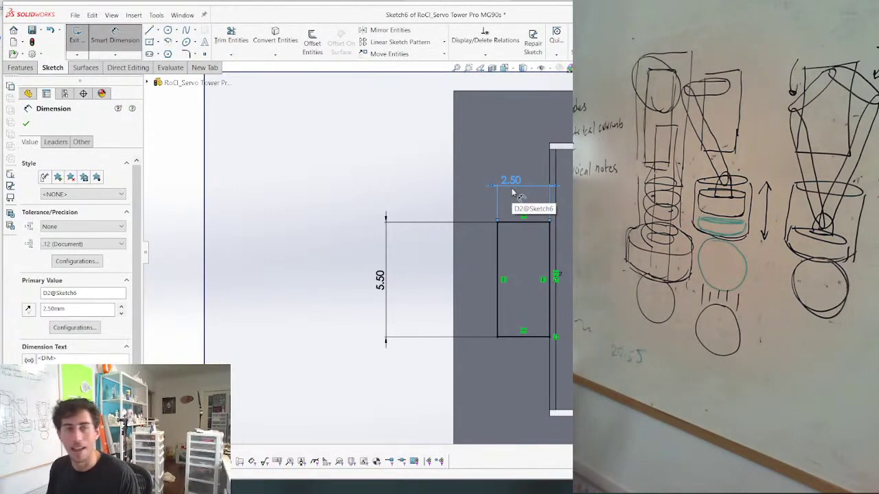
scroll(470, 296, "up", 4)
scroll(507, 229, "down", 1)
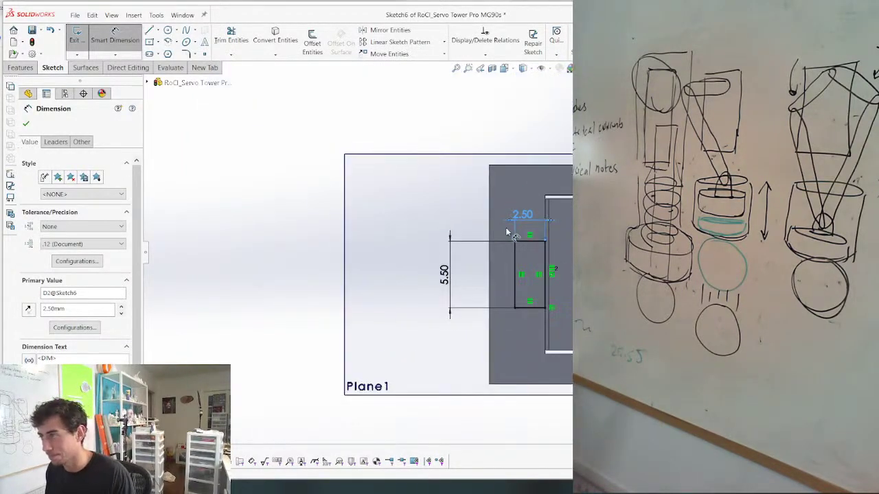
key("Escape")
Extrude-cut the rectangular notch Through All, with Auto-select turned off for the selected bodies in the feature scope
scroll(328, 191, "up", 2)
mouse_move(604, 261)
middle_mouse_down()
mouse_move(659, 302)
mouse_move(618, 275)
mouse_move(687, 261)
mouse_move(618, 275)
middle_mouse_up()
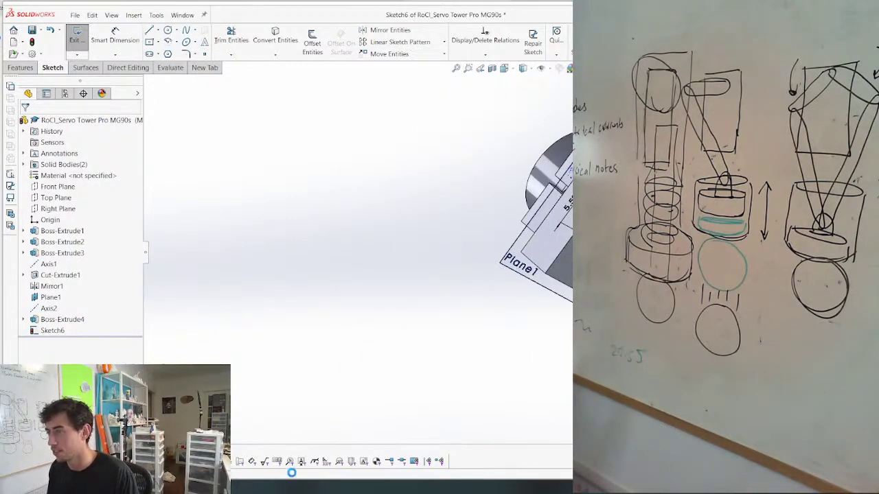
left_click(83, 192)
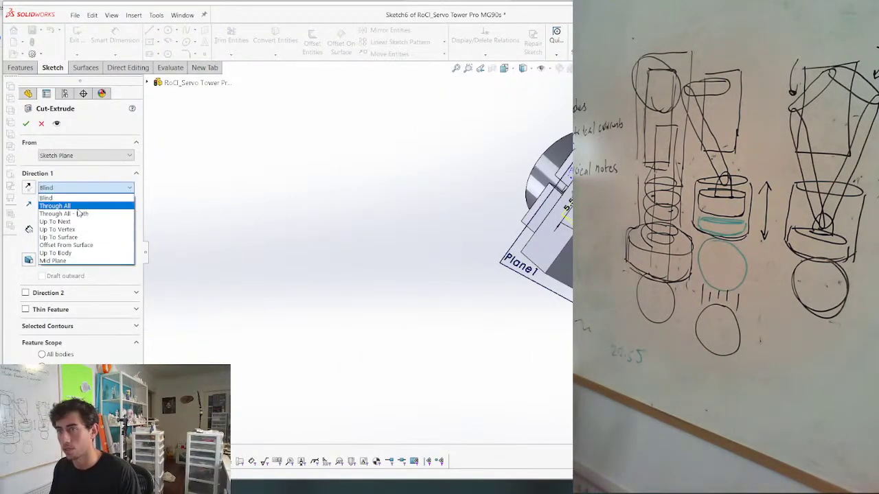
left_click(62, 200)
left_click(42, 362)
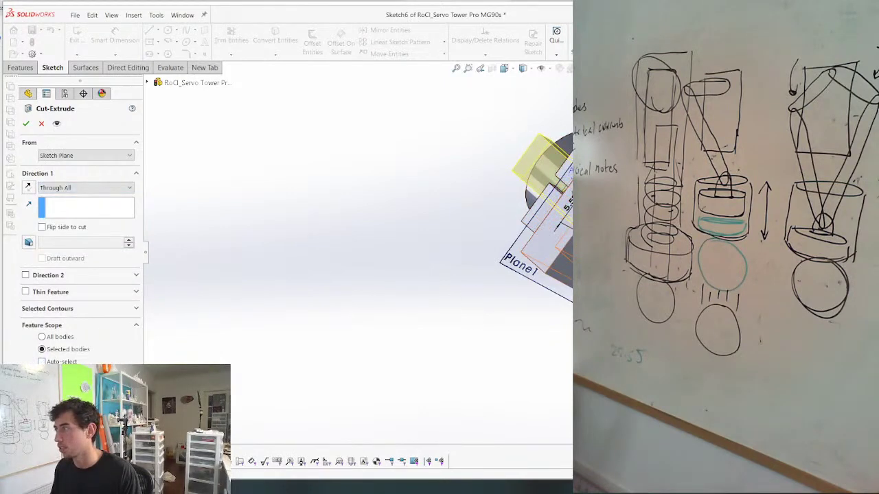
key("Return")
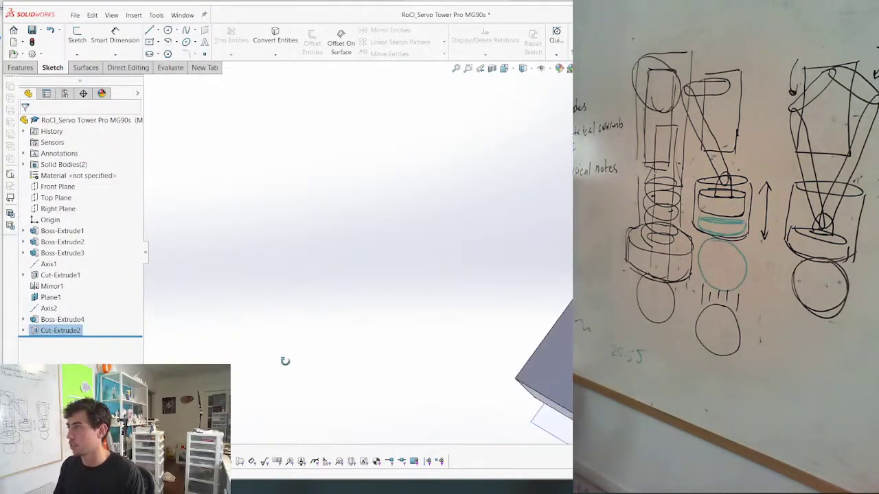
middle_click_drag(286, 350, 512, 206)
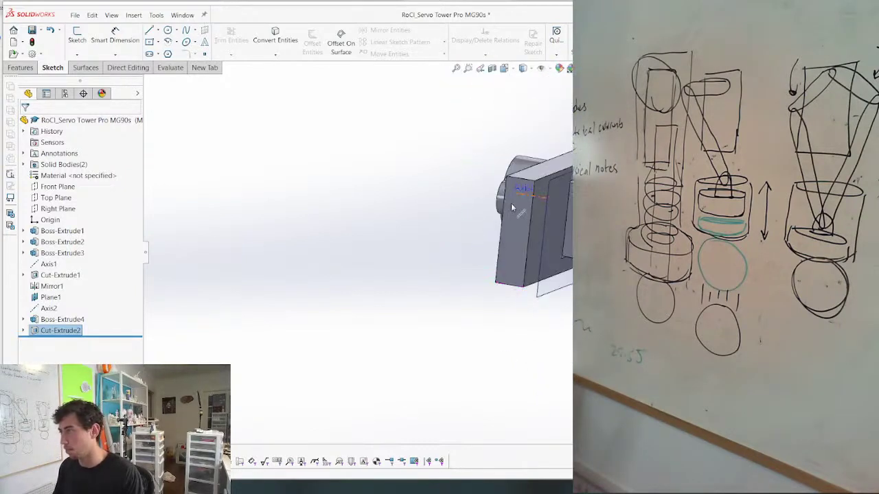
left_click(511, 241)
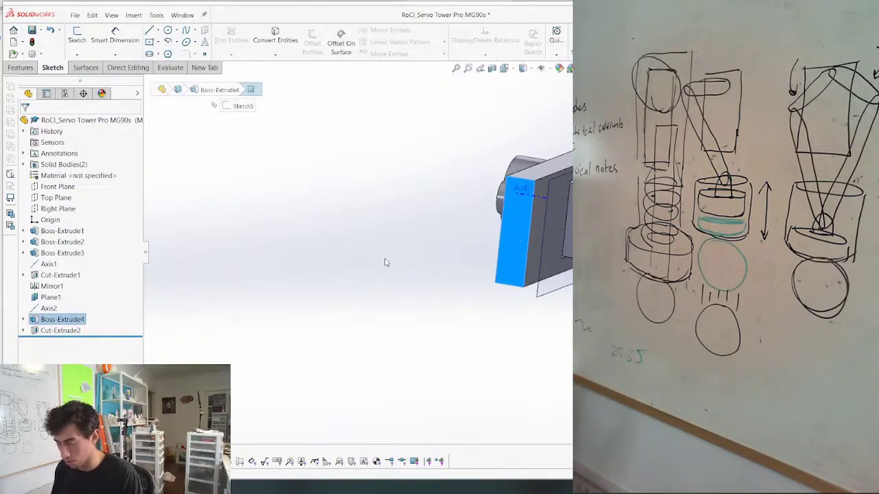
key("s")
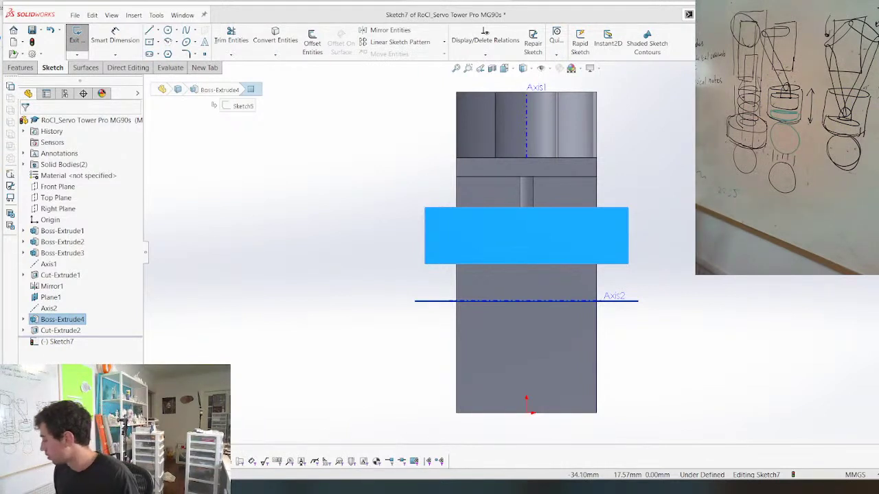
scroll(392, 166, "up", 3)
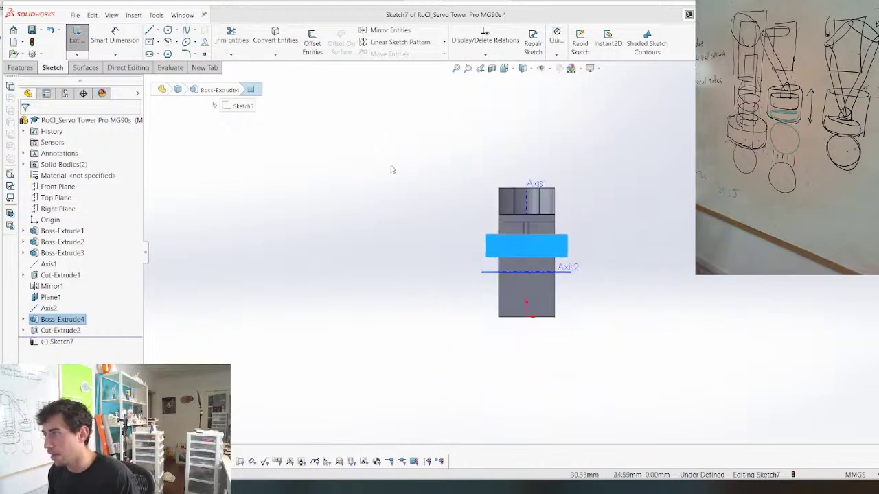
middle_click_drag(392, 167, 404, 233)
scroll(364, 184, "up", 1)
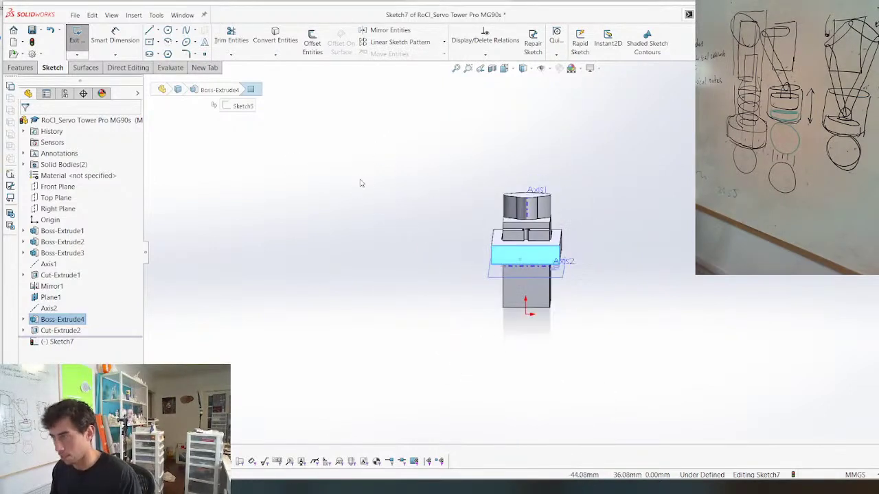
key("ctrl+8")
scroll(430, 196, "up", 4)
key("ctrl+z")
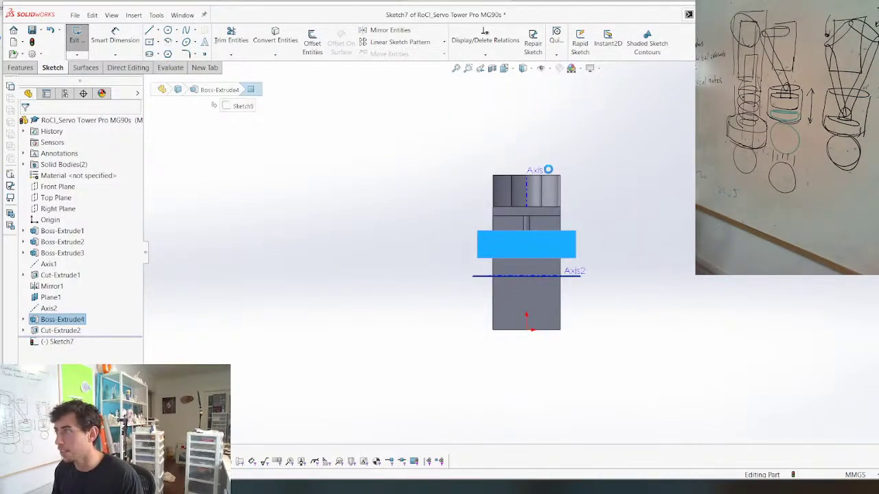
Start a sketch on the plate's narrow end face and draw a circle about 29.3 mm in diameter, centered above the servo in line with Axis1
left_click(512, 246)
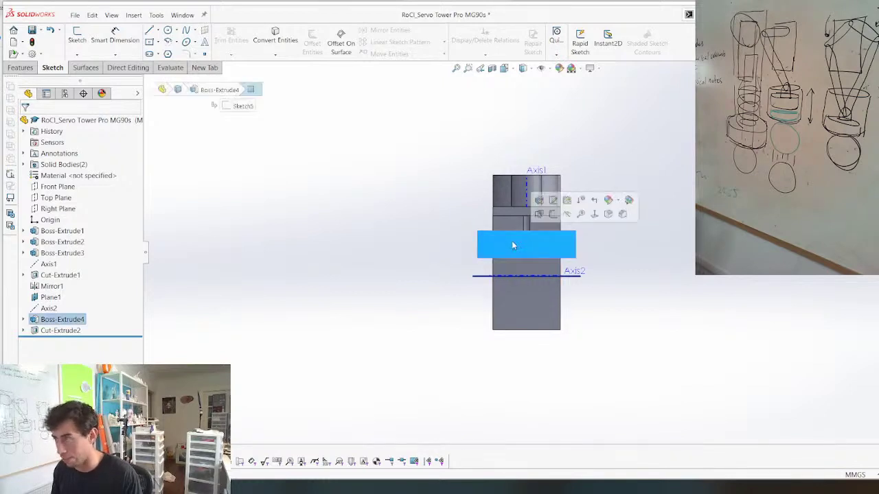
left_click(553, 200)
key("c")
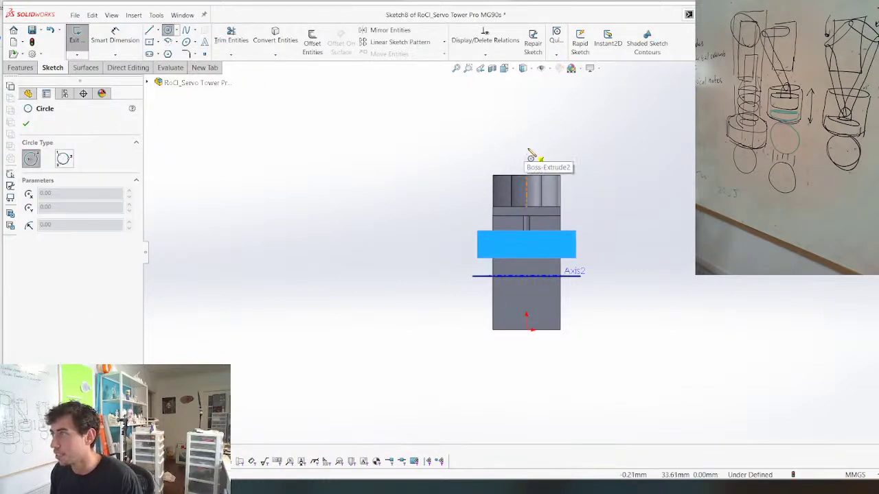
left_click(523, 147)
left_click(581, 216)
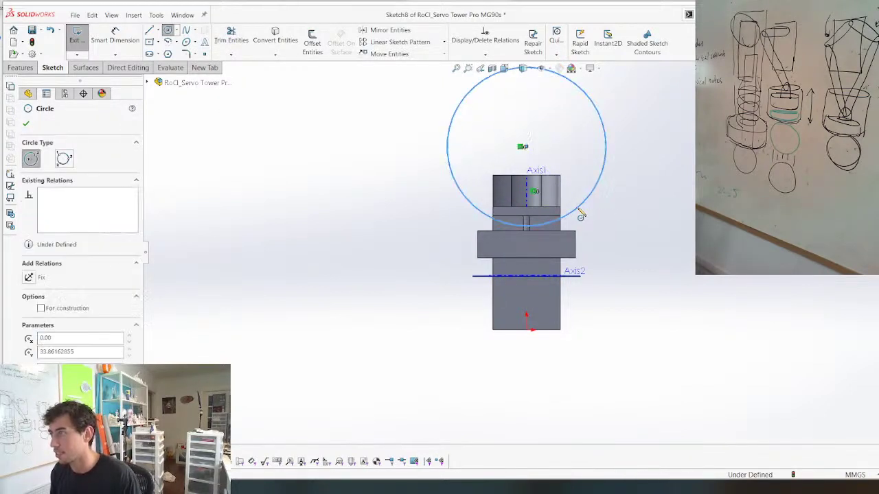
key("Escape")
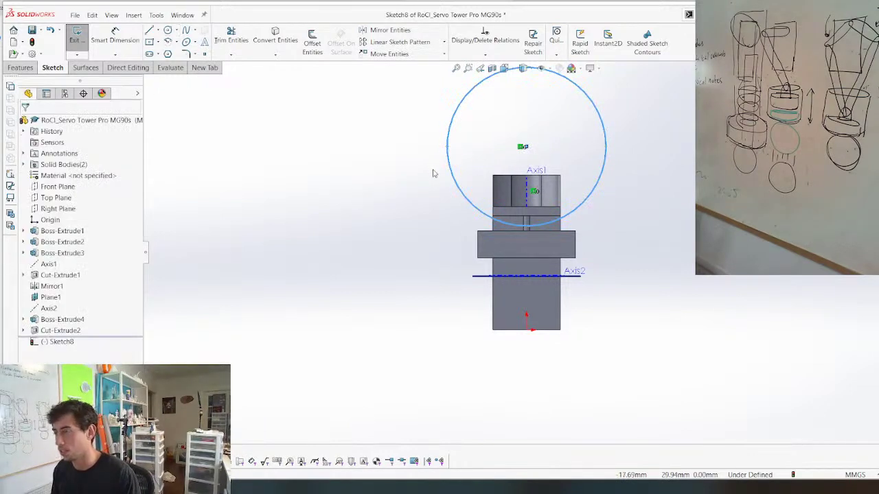
Dimension the circle's diameter as 24.75+0.2 mm
middle_click_drag(432, 172, 480, 182)
mouse_move(500, 158)
middle_mouse_down()
mouse_move(426, 178)
mouse_move(422, 239)
middle_mouse_up()
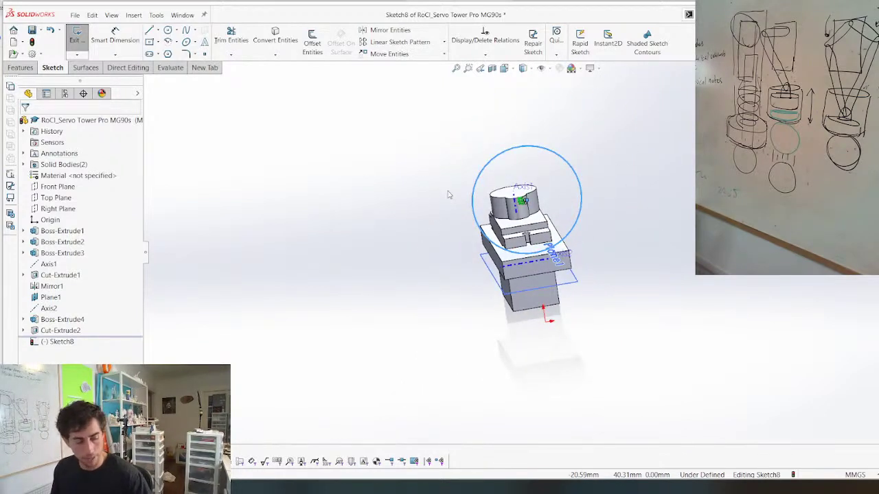
key("d")
left_click(576, 169)
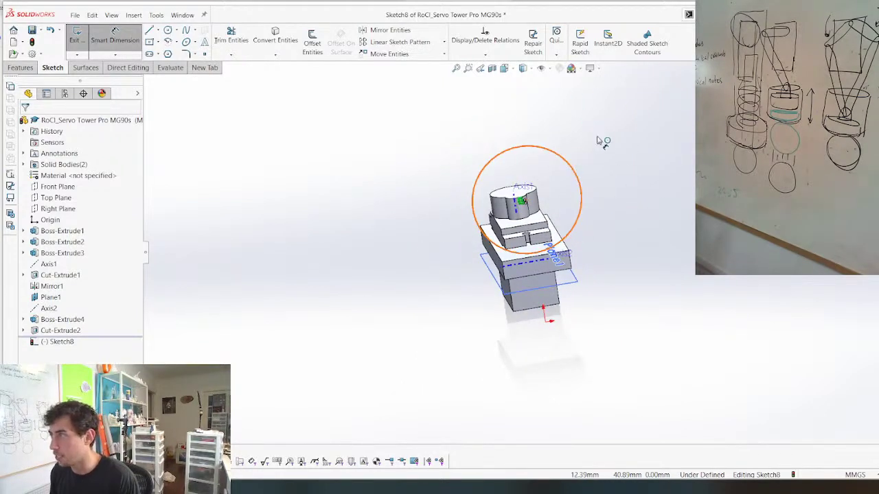
left_click(632, 123)
left_click(631, 123)
type("24.7")
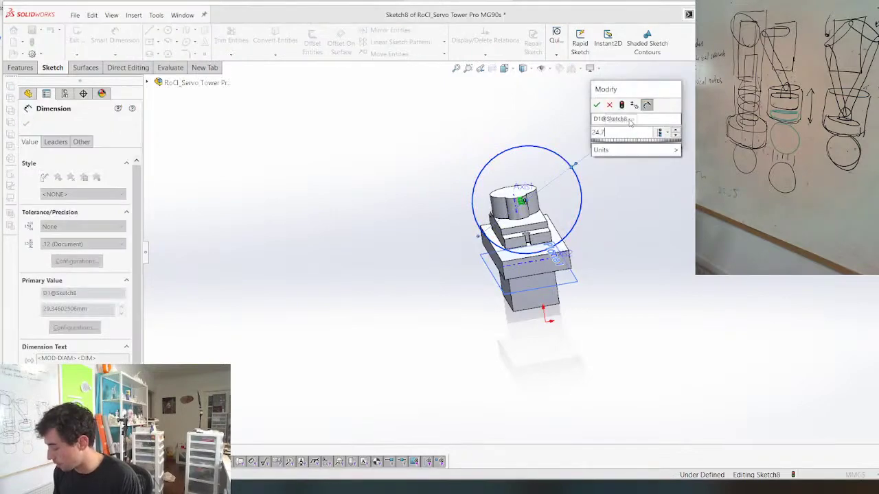
type("5+0.2")
key("Return")
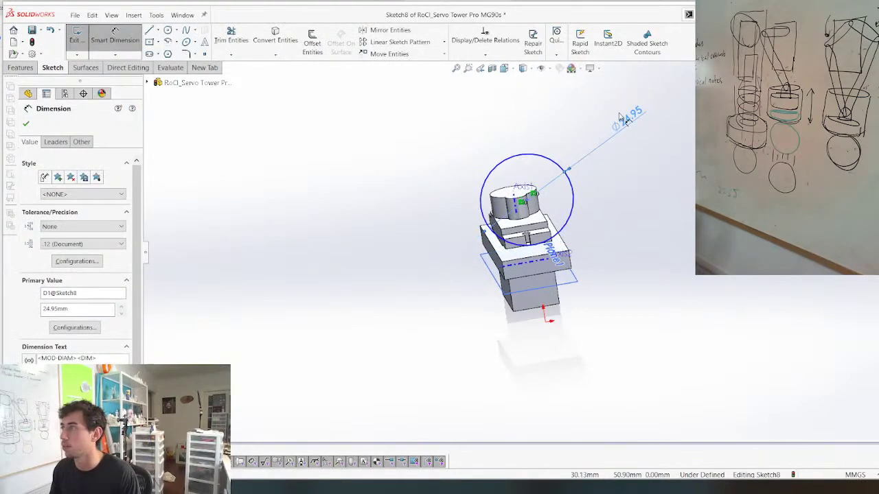
Start a second circle concentric with the 24.95 mm circle
scroll(349, 141, "up", 2)
scroll(490, 183, "down", 4)
mouse_move(487, 222)
middle_mouse_down()
mouse_move(442, 216)
mouse_move(464, 255)
mouse_move(485, 255)
mouse_move(420, 223)
mouse_move(434, 243)
mouse_move(423, 228)
middle_mouse_up()
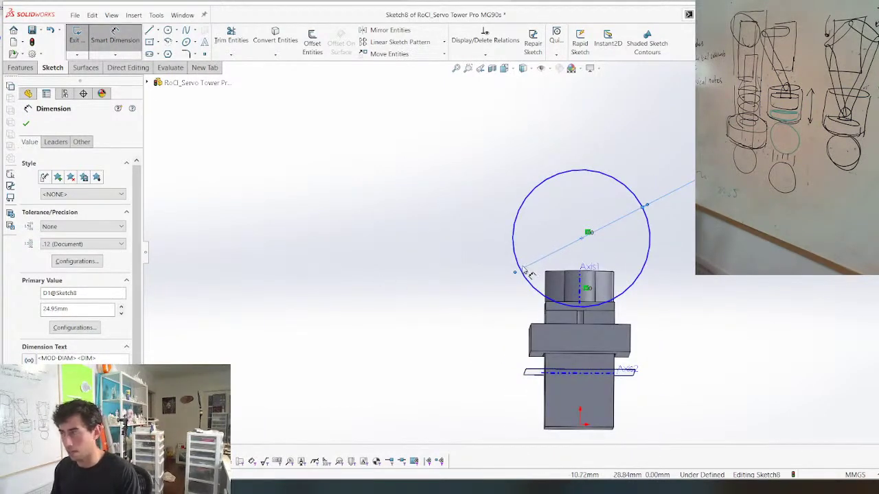
key("Escape")
key("c")
left_click(582, 239)
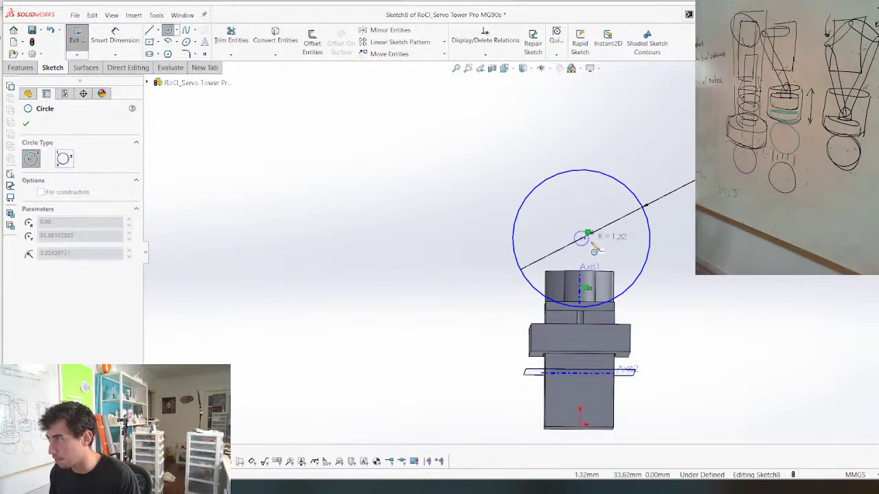
Sketch a larger circle of about 14.8 mm radius, concentric with the existing circle above the servo
key("Escape")
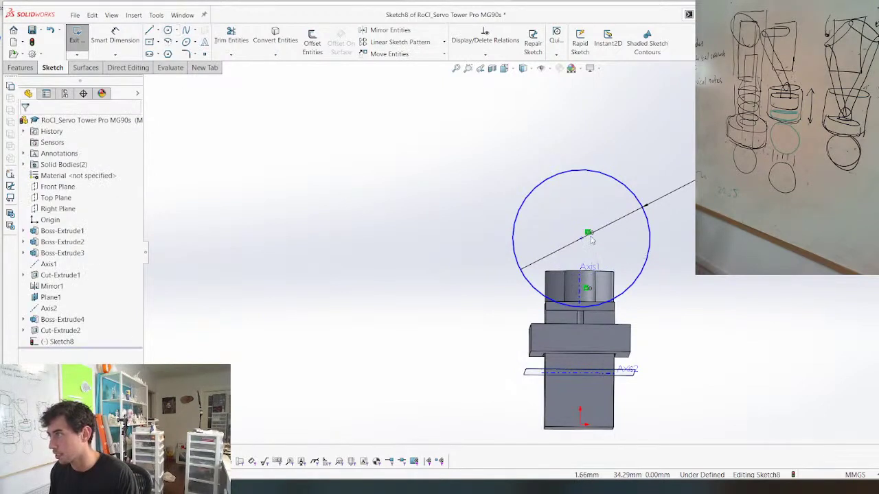
key("c")
left_click(589, 232)
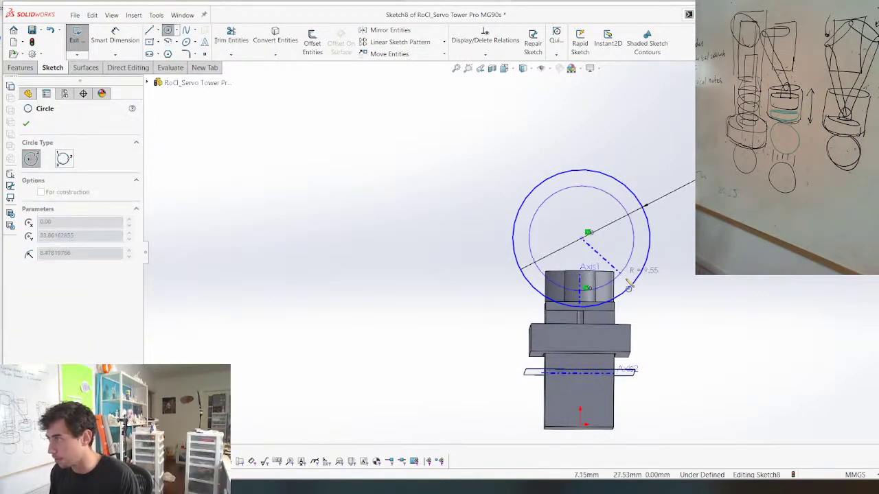
left_click(644, 302)
key("Escape")
Dimension the gap between the two concentric circles as 2.5 mm and exit the sketch
key("d")
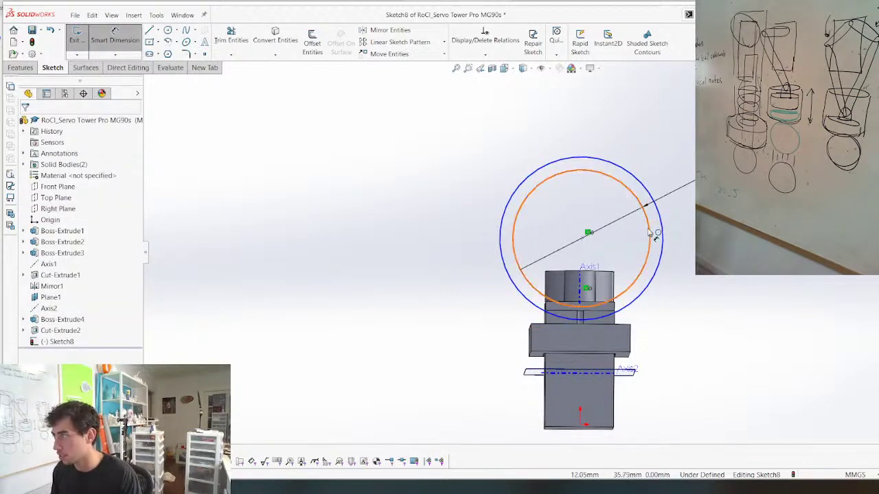
left_click(650, 231)
left_click(663, 232)
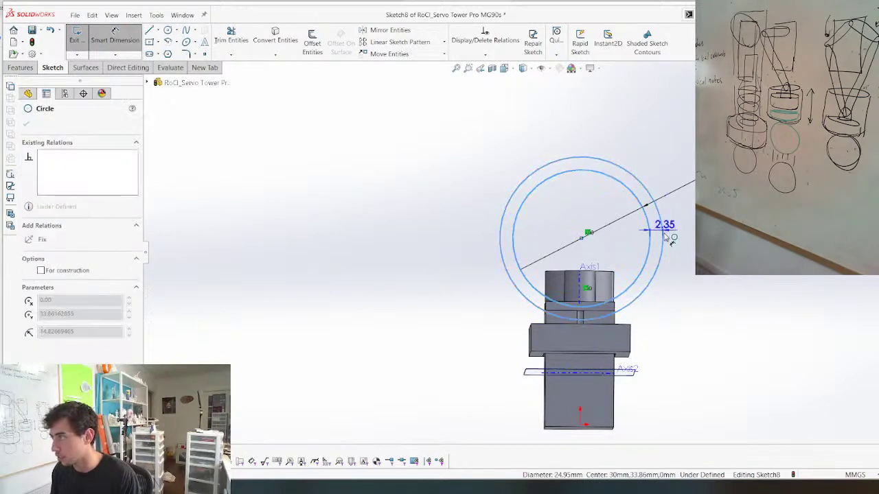
left_click(642, 157)
type("2.5")
key("Return")
key("Escape")
scroll(548, 281, "up", 5)
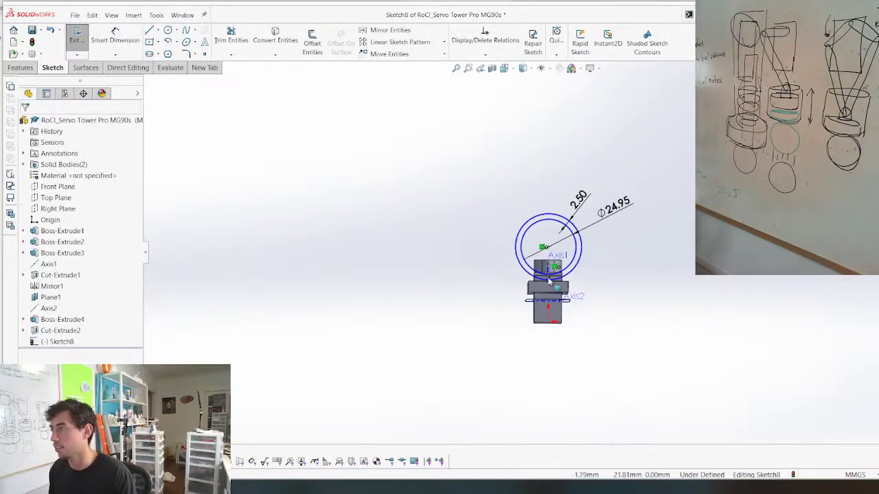
scroll(570, 230, "down", 3)
scroll(461, 278, "up", 2)
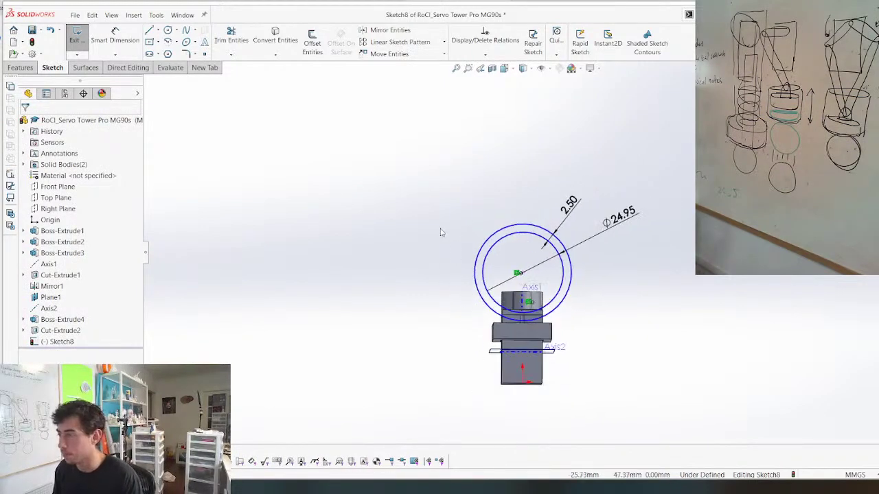
mouse_move(442, 232)
middle_mouse_down()
mouse_move(463, 337)
mouse_move(517, 403)
mouse_move(558, 424)
middle_mouse_up()
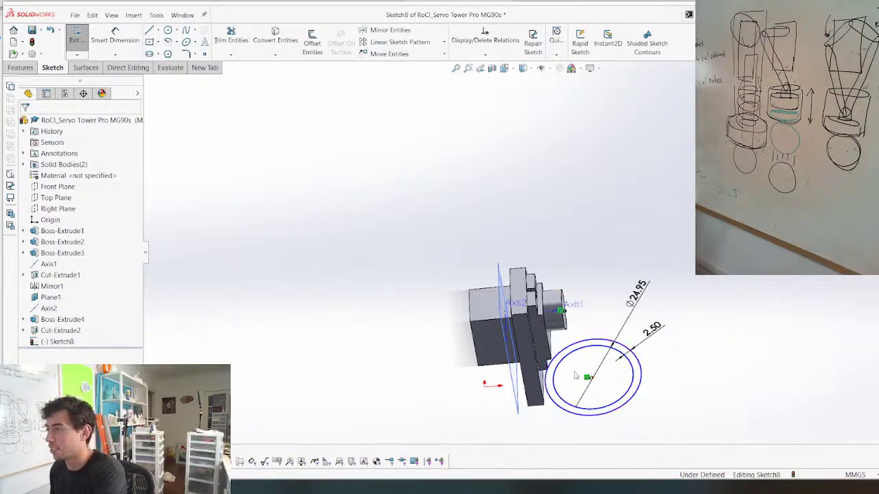
mouse_move(575, 375)
middle_mouse_down()
mouse_move(565, 318)
mouse_move(498, 192)
mouse_move(609, 117)
mouse_move(567, 191)
mouse_move(540, 216)
middle_mouse_up()
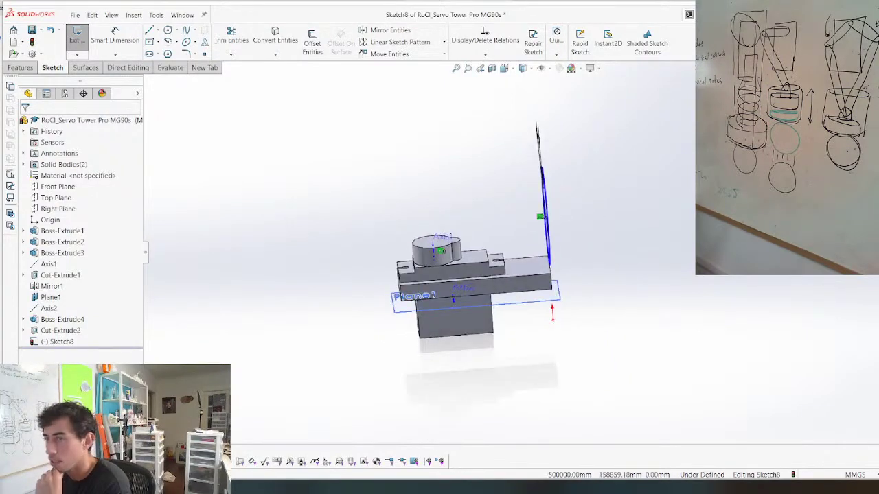
left_click(77, 36)
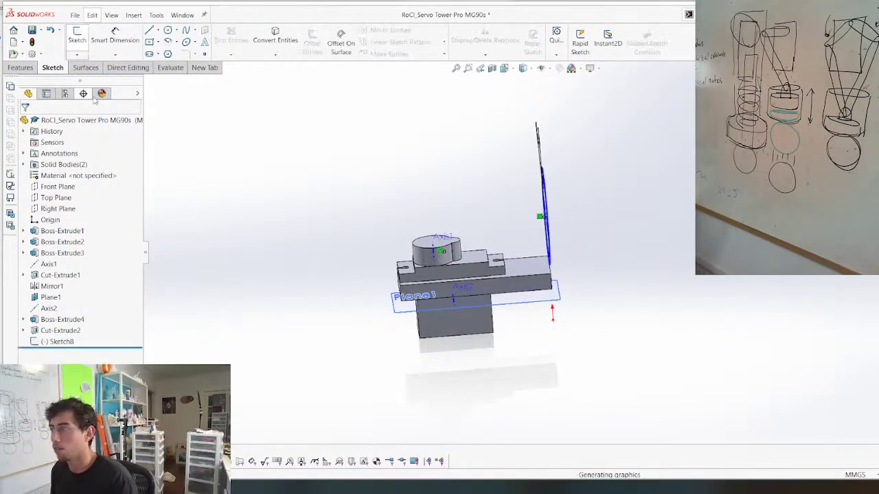
Change the sketch plane of Boss-Extrude4's sketch to the upper face of the servo's mounting ear
right_click(65, 320)
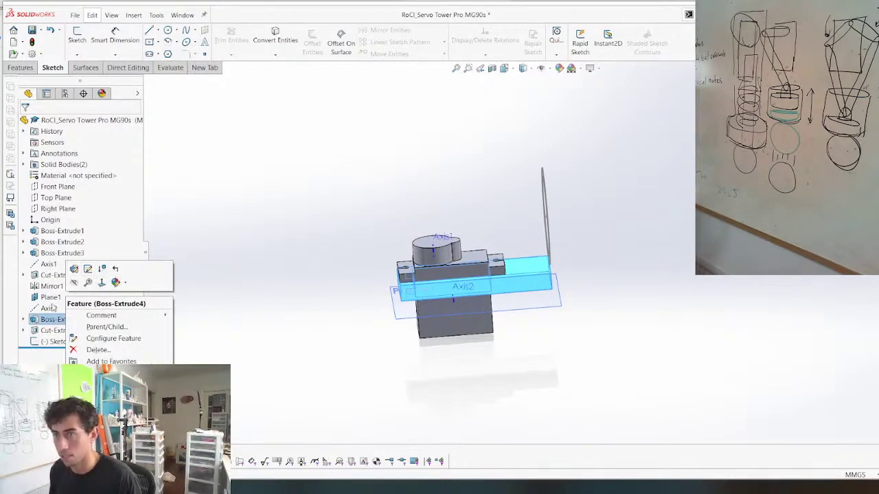
left_click(22, 320)
right_click(62, 330)
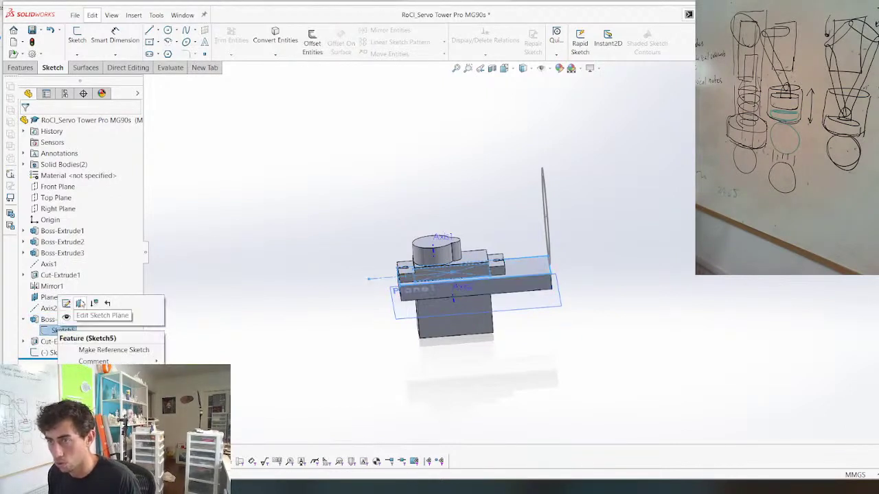
left_click(80, 303)
scroll(426, 287, "up", 5)
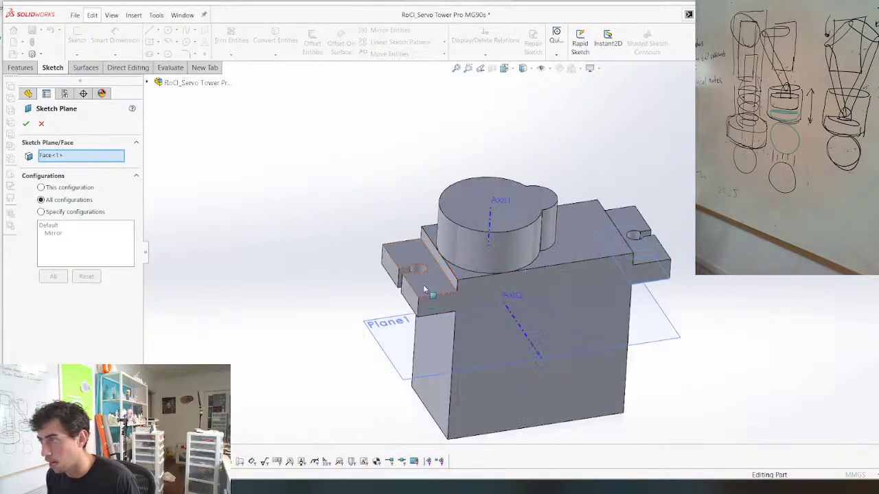
left_click(424, 290)
key("Return")
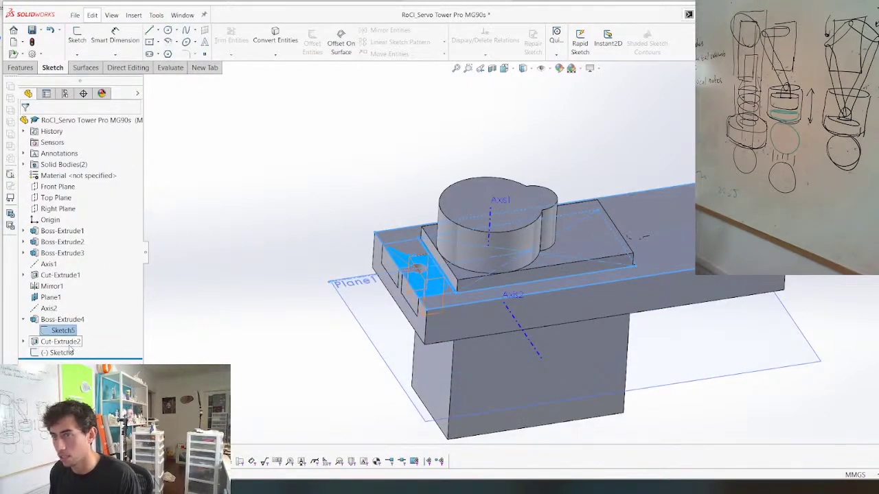
Edit Boss-Extrude4 to extrude in the reversed direction, upward from the mounting ear, with a depth of 7.5 mm
left_click(50, 319)
right_click(50, 320)
left_click(70, 269)
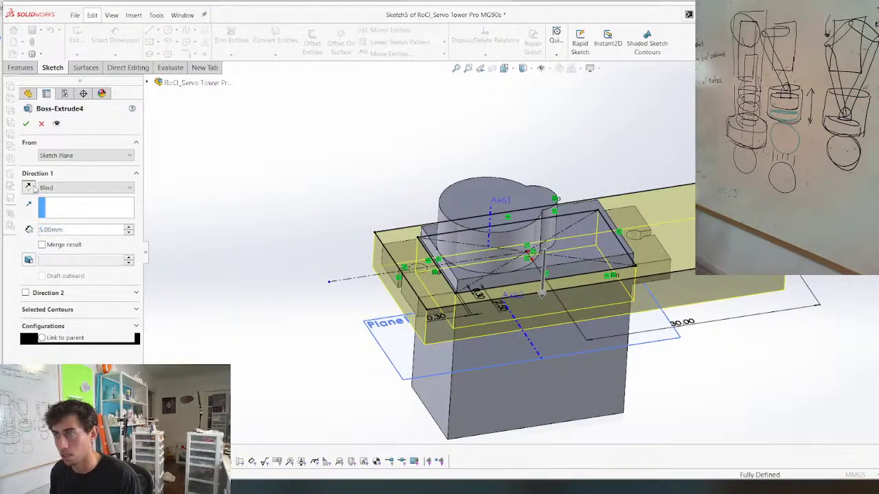
left_click(28, 187)
middle_click_drag(289, 254, 265, 202)
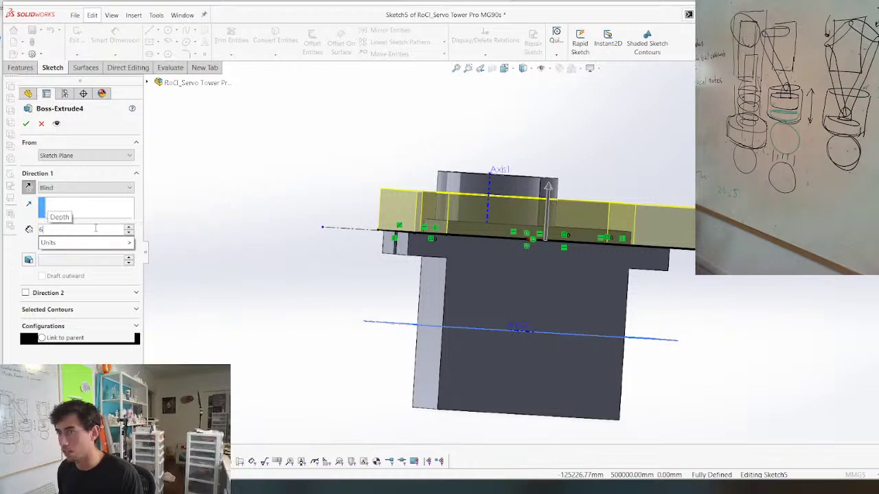
type("6.5")
key("Return")
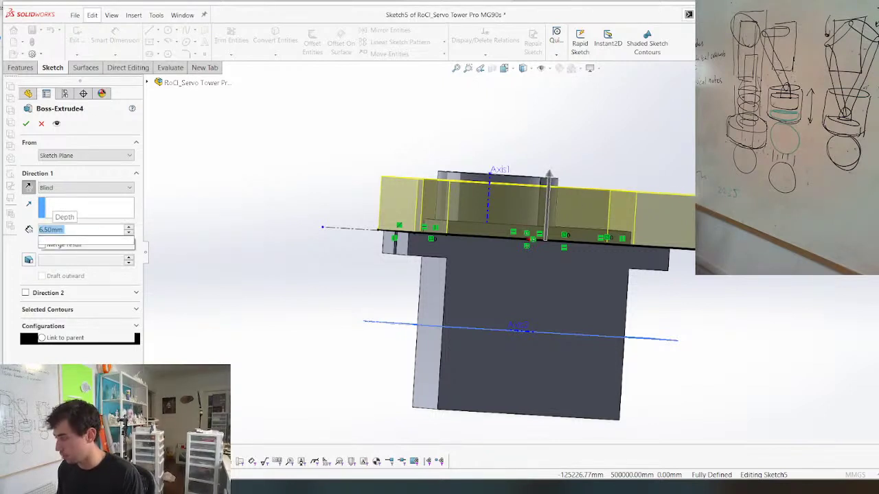
type("7.5")
key("Return")
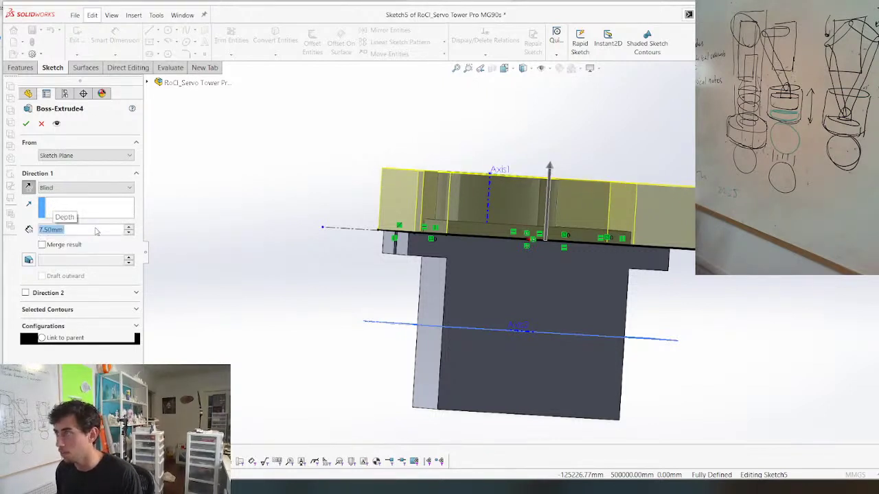
key("Return")
Delete the Cut-Extrude2 feature while keeping its sketch
left_click(89, 344)
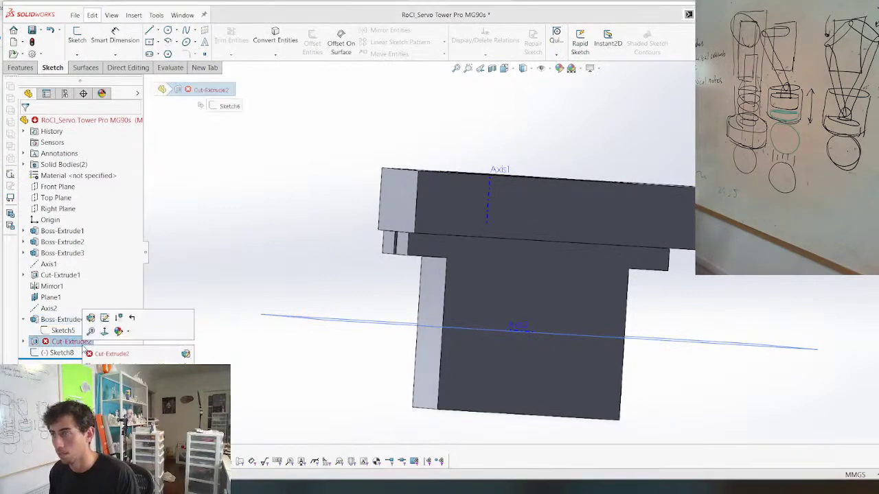
key("Delete")
key("Return")
Reopen Sketch8 for editing and move the concentric circles up so the outer one sits just above the extruded block
middle_click_drag(436, 236, 571, 347)
middle_click_drag(357, 261, 458, 291)
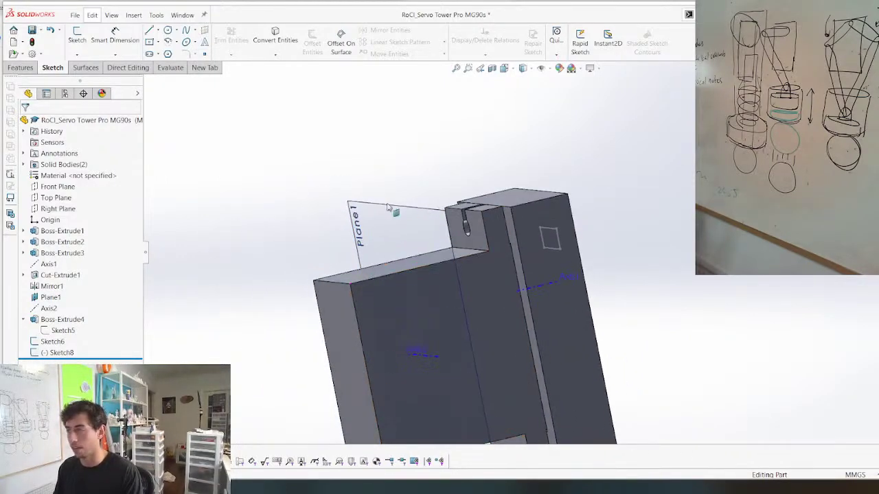
scroll(514, 285, "up", 5)
middle_click_drag(513, 284, 385, 379)
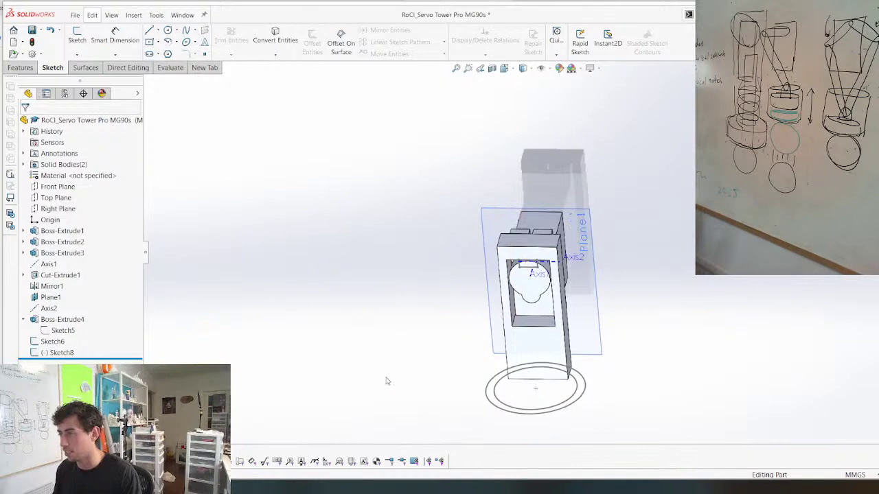
right_click(47, 353)
left_click(55, 270)
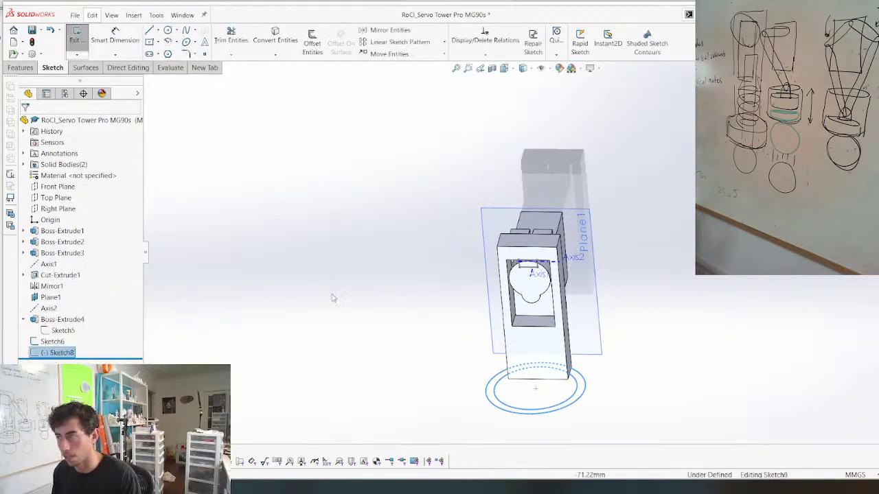
scroll(446, 231, "down", 2)
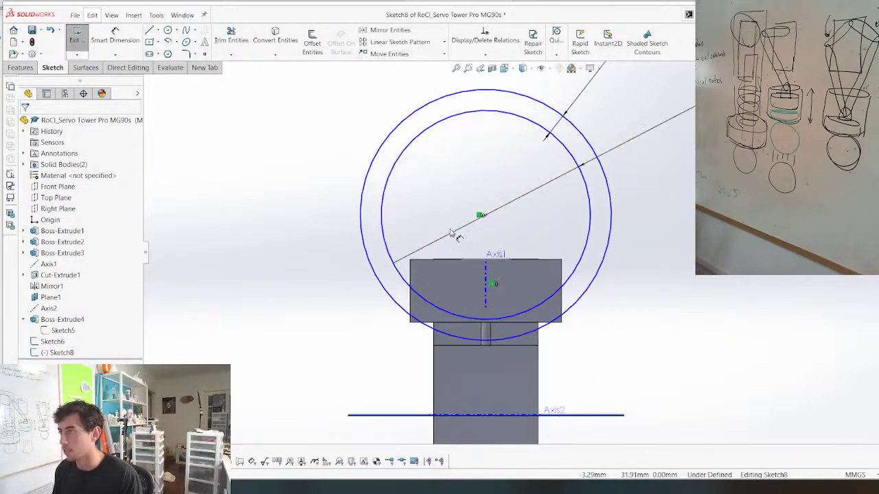
left_click(486, 334)
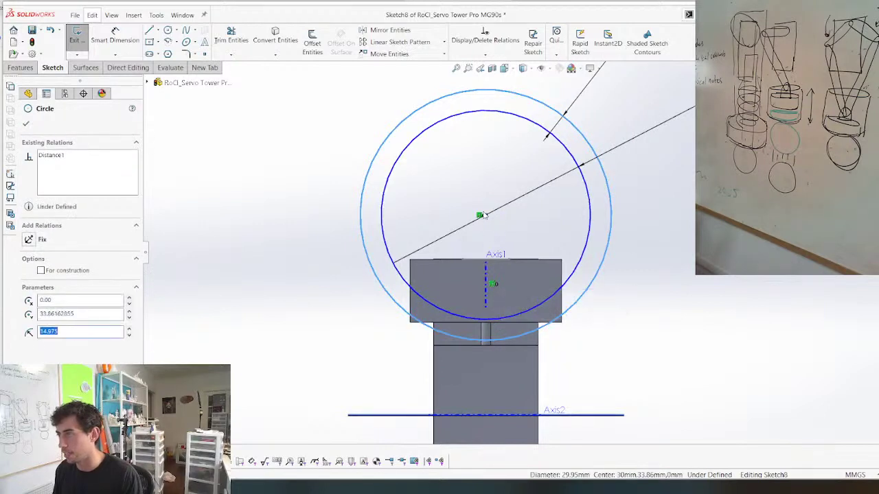
left_click_drag(482, 215, 492, 132)
left_click(255, 309)
Draw a slanted line from the block's upper left corner to the outer circle, about 26° from vertical
scroll(302, 274, "up", 3)
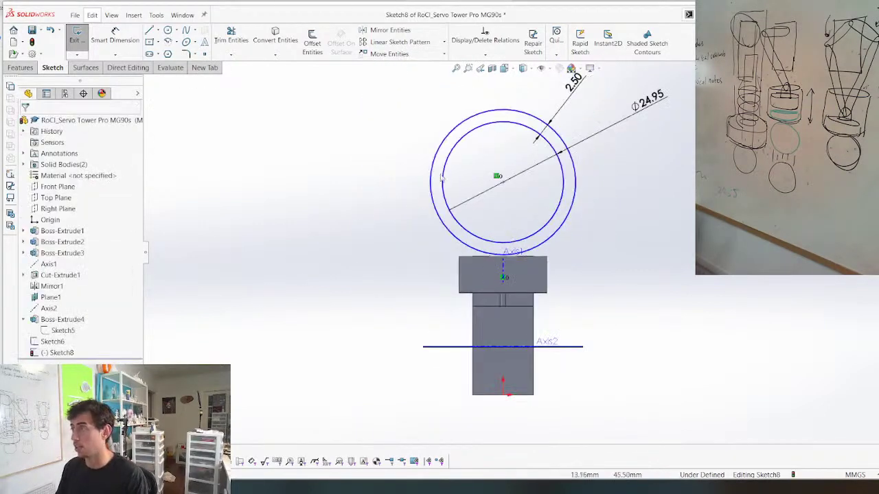
scroll(454, 189, "down", 3)
middle_click_drag(469, 210, 485, 193)
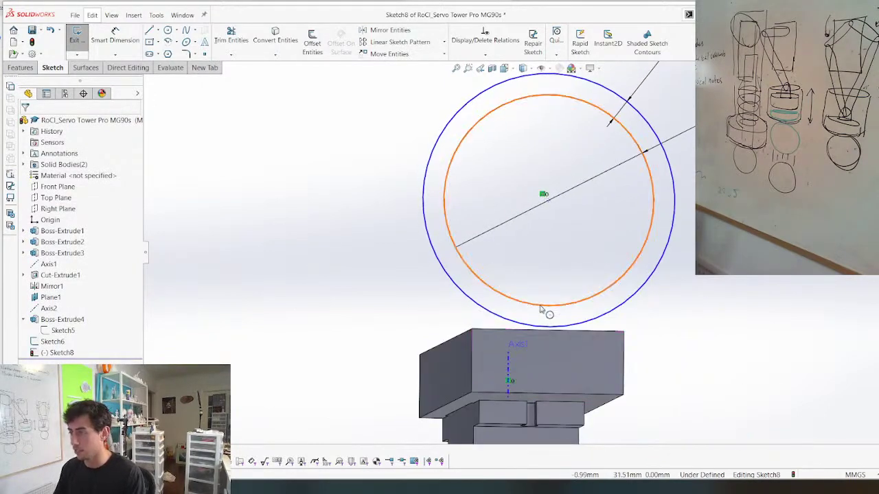
scroll(526, 295, "up", 2)
mouse_move(528, 294)
middle_mouse_down()
mouse_move(480, 309)
mouse_move(449, 287)
mouse_move(484, 316)
mouse_move(461, 334)
mouse_move(436, 316)
mouse_move(453, 314)
mouse_move(486, 334)
mouse_move(526, 314)
mouse_move(585, 351)
mouse_move(500, 344)
mouse_move(497, 243)
mouse_move(506, 274)
middle_mouse_up()
scroll(490, 267, "down", 5)
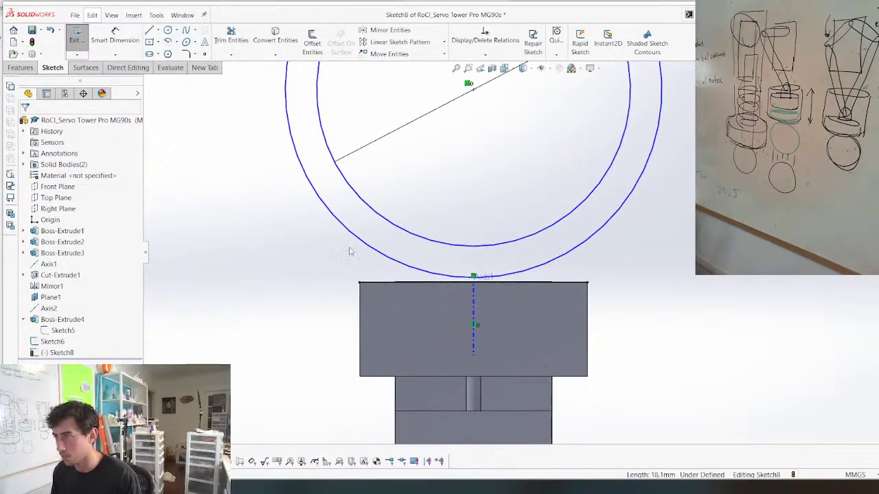
key("l")
left_click(359, 282)
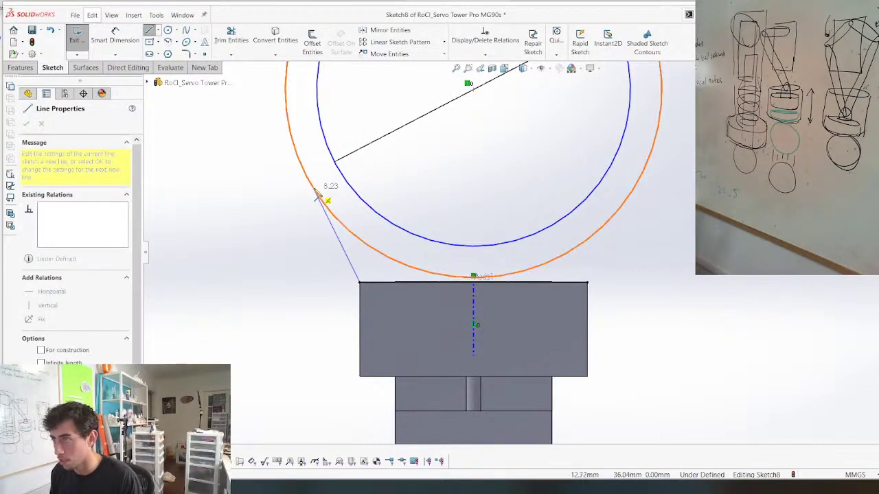
left_click(314, 180)
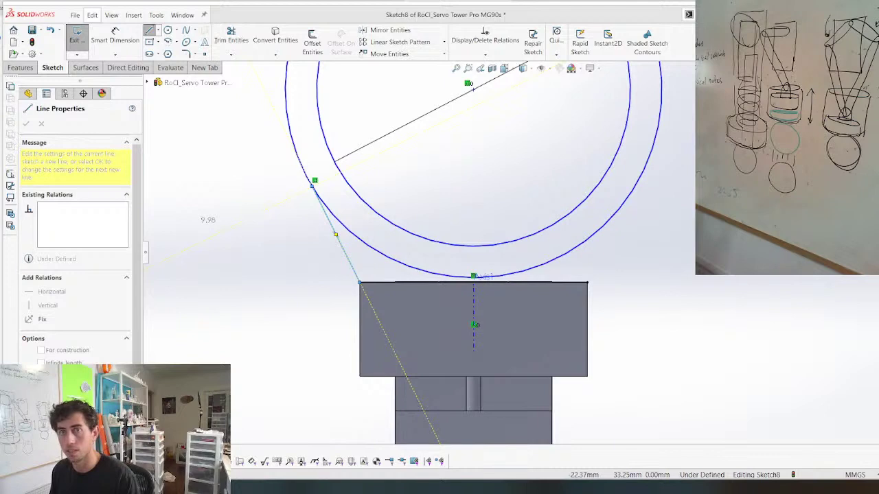
scroll(480, 223, "up", 3)
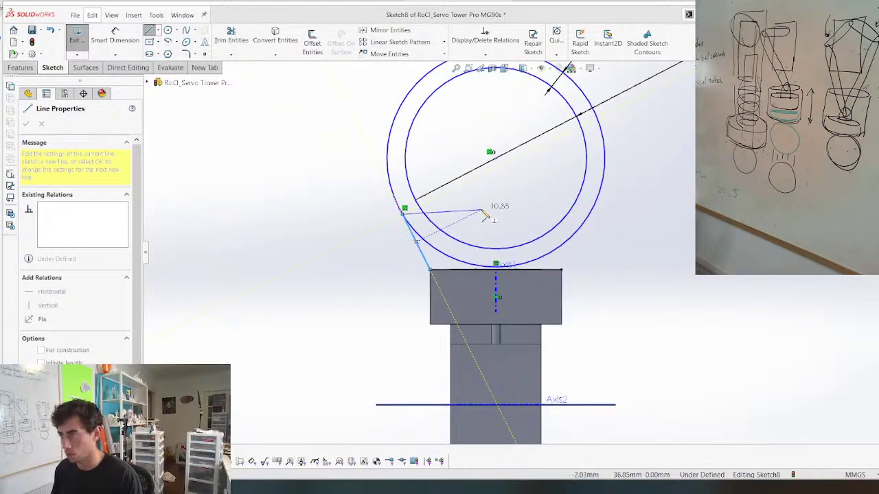
key("Escape")
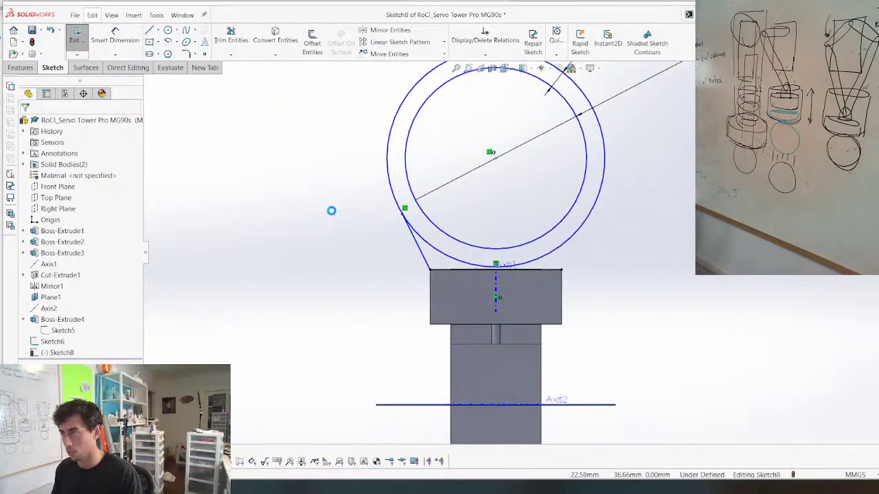
Draw a vertical construction line from the circles' centre down to the middle of the block's upper edge
key("l")
left_click(492, 153)
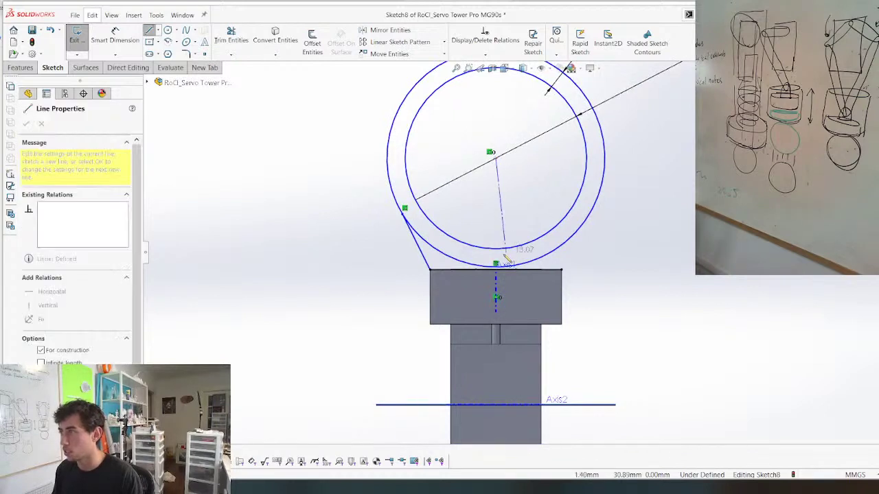
left_click(496, 264)
key("Escape")
scroll(508, 238, "down", 2)
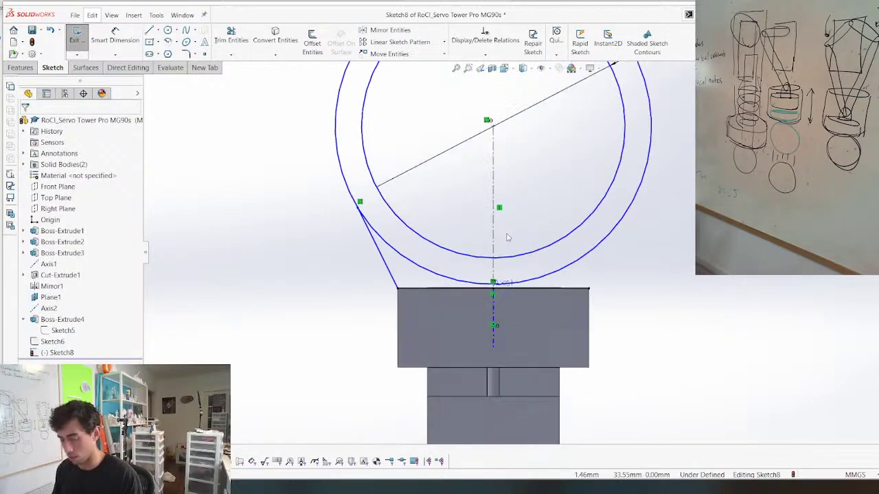
Mirror the slanted line about the vertical construction line
left_click(383, 255)
left_click(494, 191, "ctrl")
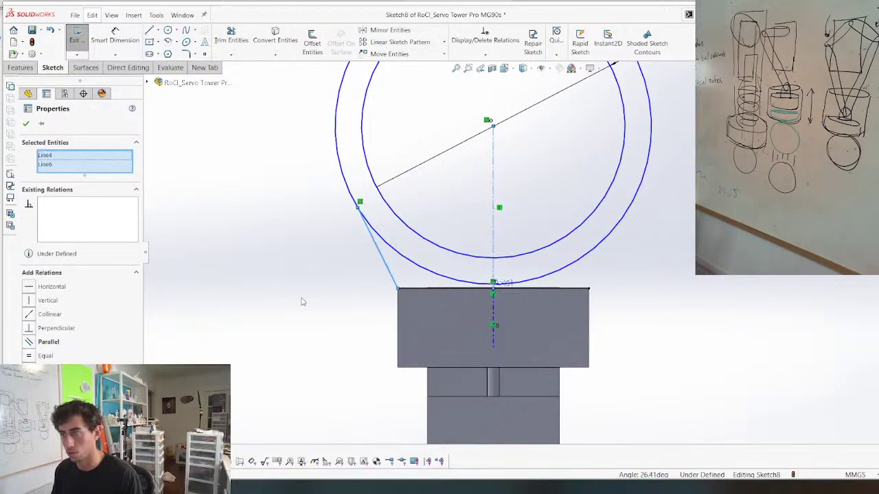
key("m")
scroll(395, 212, "up", 1)
scroll(407, 247, "down", 2)
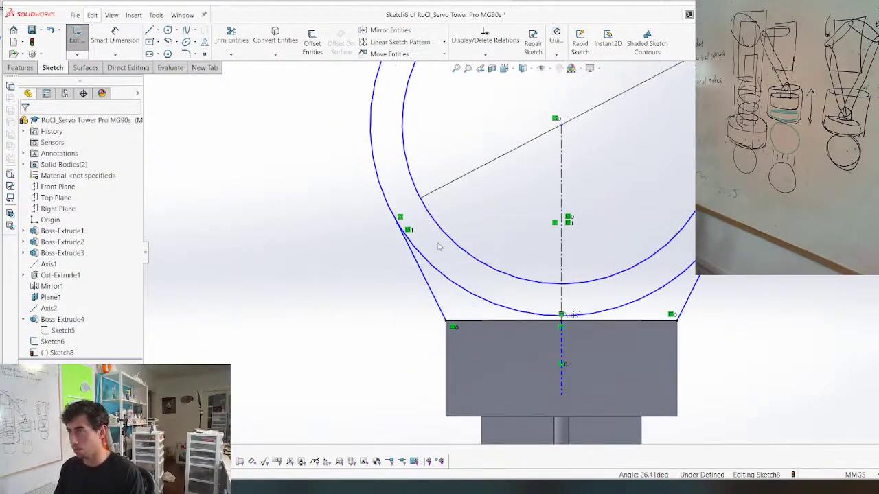
Make the original slanted line tangent to the outer circle
left_click_drag(438, 244, 378, 275)
left_click(439, 212)
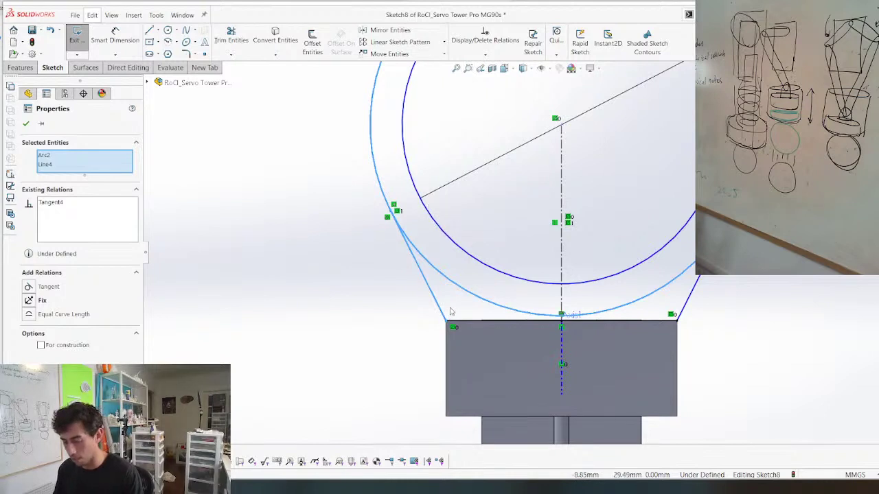
Dimension the angle between the original slanted line and the vertical construction line to 25°
key("d")
left_click(432, 287)
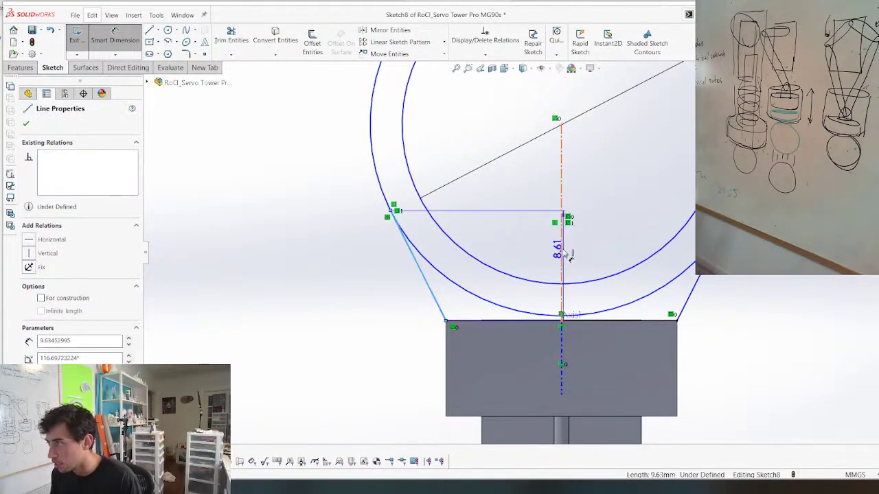
left_click(562, 249)
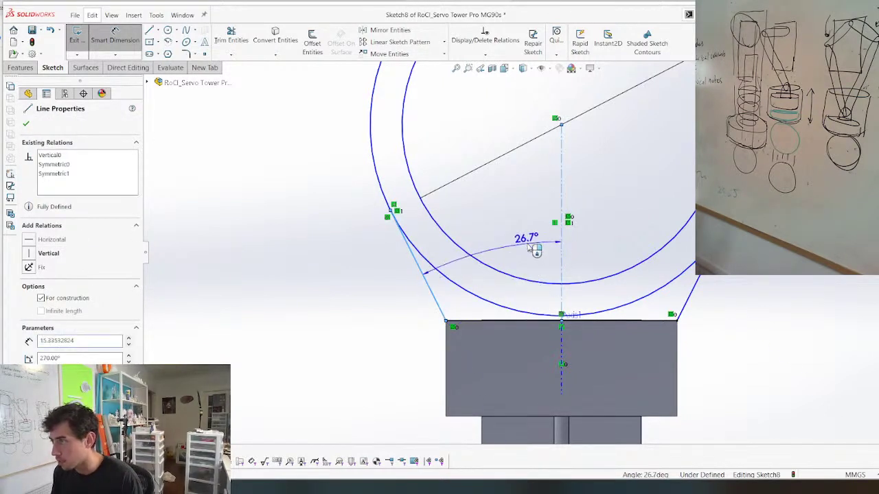
left_click(533, 252)
type("25")
key("Return")
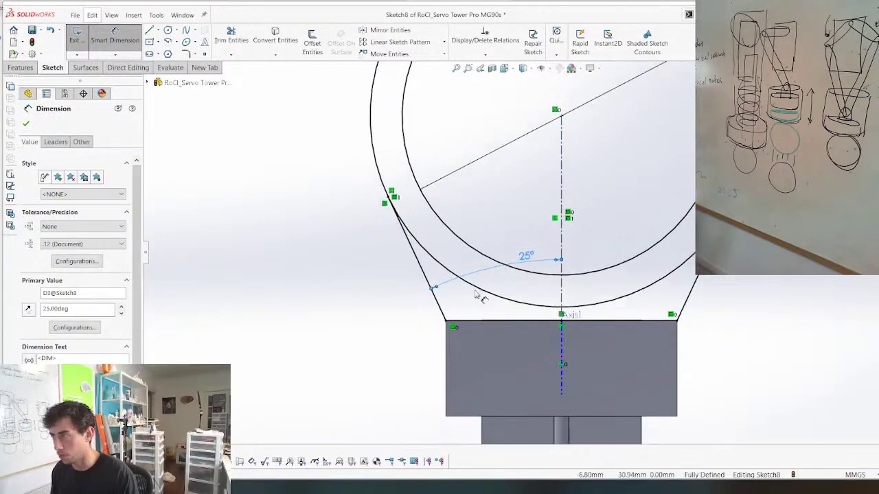
key("Escape")
Trim away the lower part of the outer circle between the two slanted lines
scroll(477, 282, "up", 2)
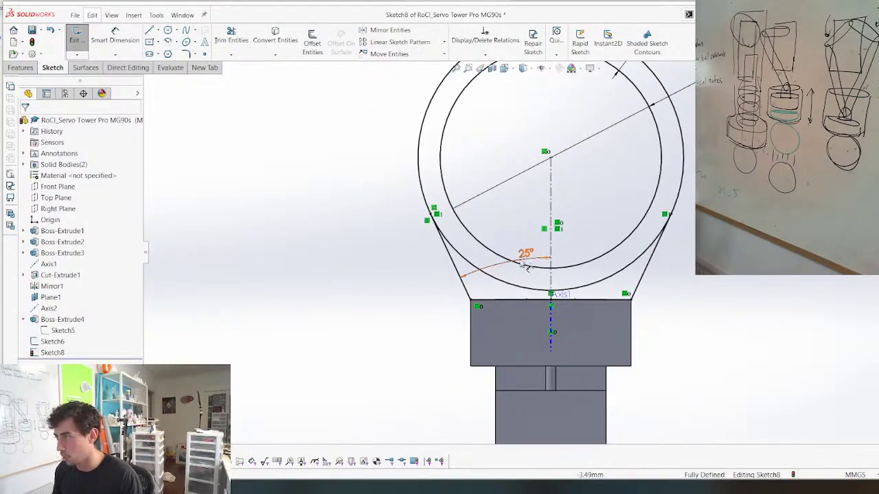
key("t")
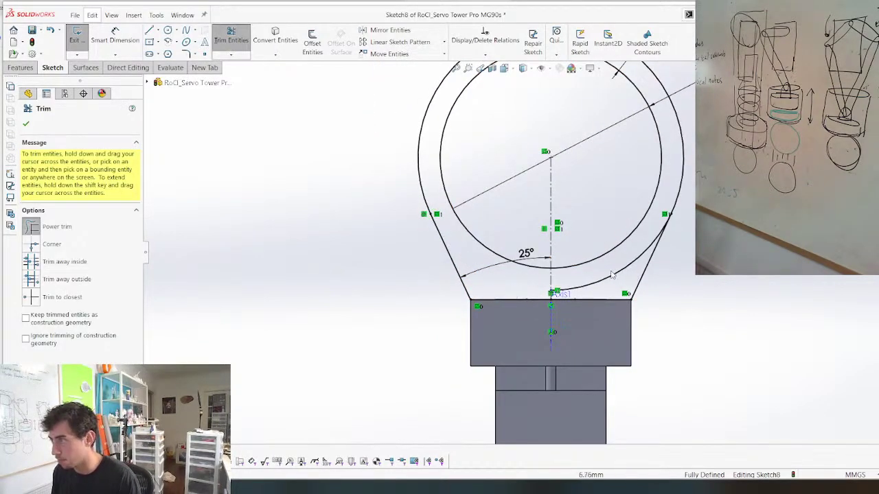
left_click(613, 275)
key("f")
key("Escape")
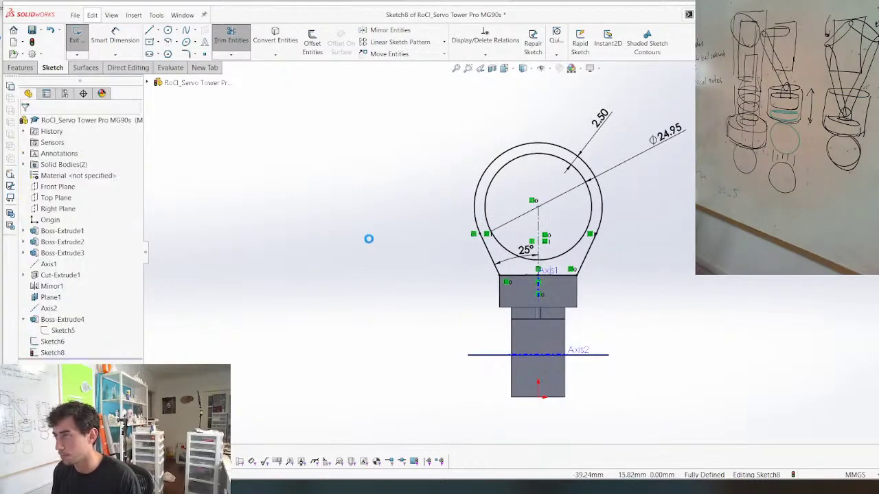
Extrude the ring profile 7 mm in the reversed direction, back over the block, merging the result
middle_click_drag(384, 231, 485, 254)
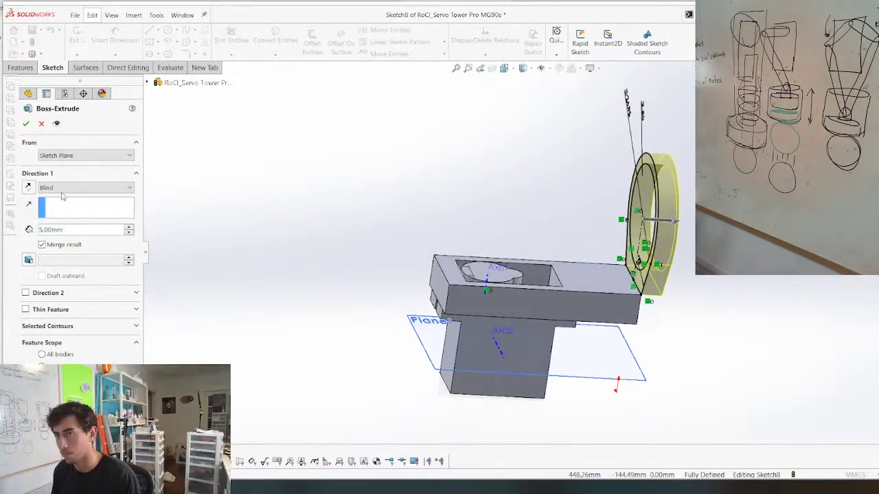
left_click(28, 188)
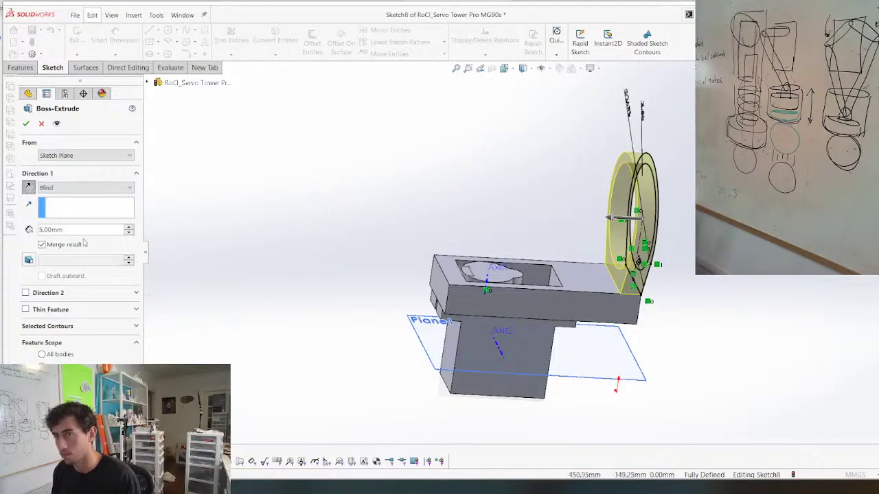
type("7")
key("Return")
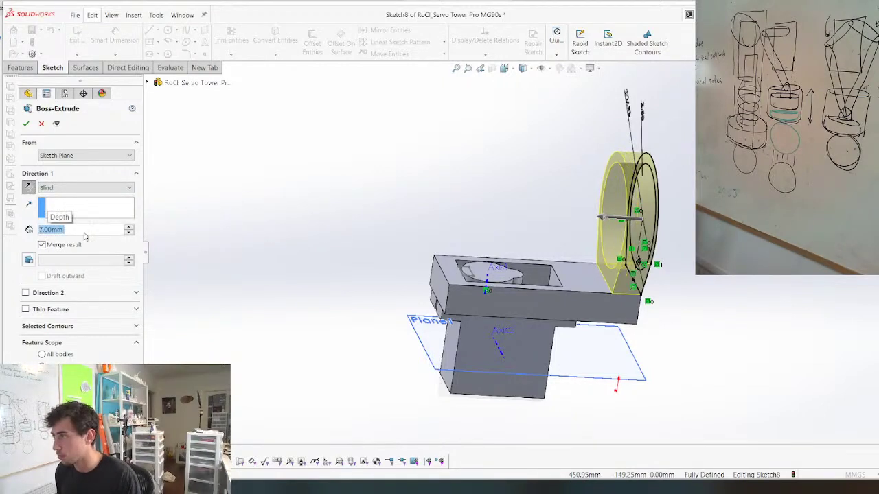
key("Return")
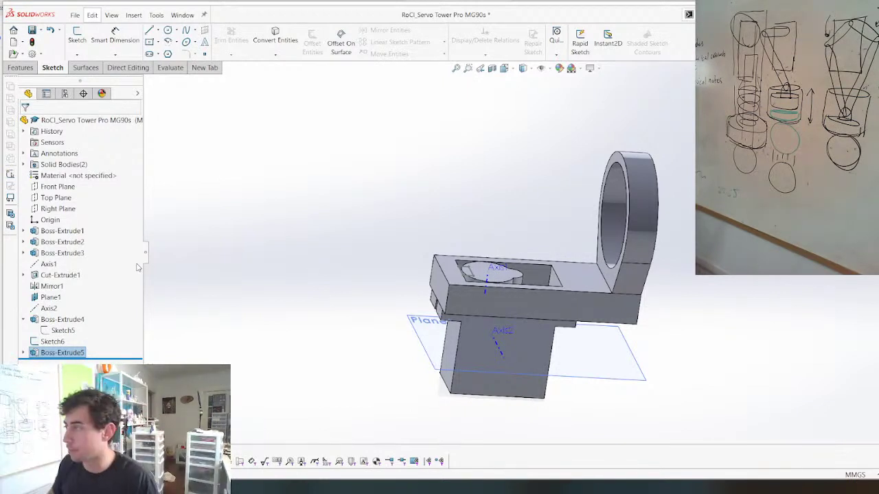
Change the block's 30 mm length dimension to 40 mm and rebuild the part
mouse_move(596, 301)
middle_mouse_down()
mouse_move(520, 216)
mouse_move(529, 268)
mouse_move(583, 305)
middle_mouse_up()
left_click(581, 291)
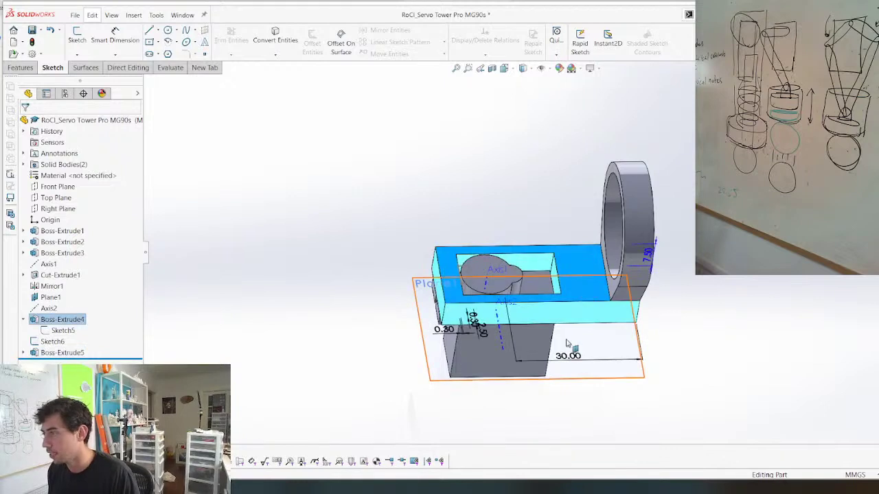
left_click(569, 349)
double_click(577, 294)
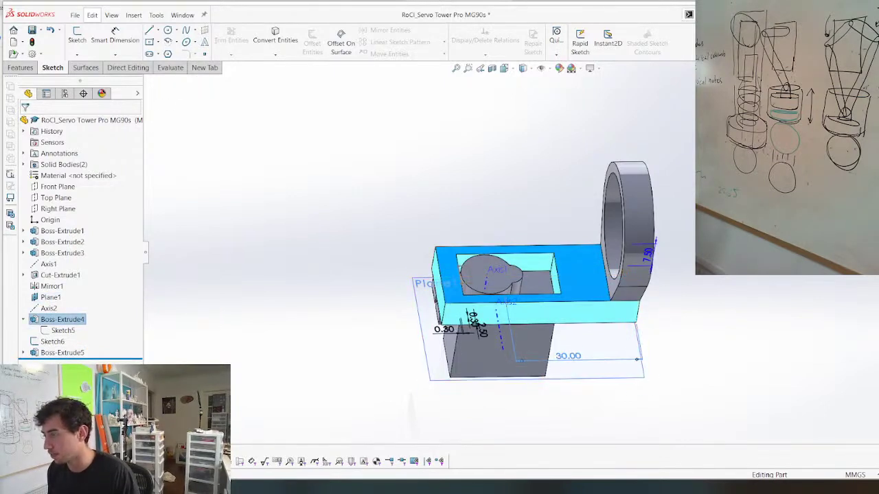
left_click(579, 368)
double_click(579, 369)
type("40")
key("Return")
key("ctrl+b")
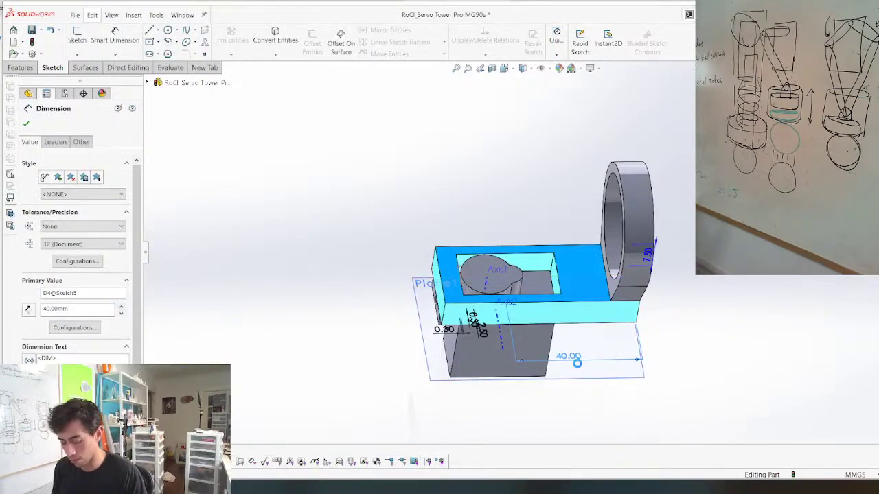
middle_click_drag(579, 369, 603, 288)
left_click(603, 288)
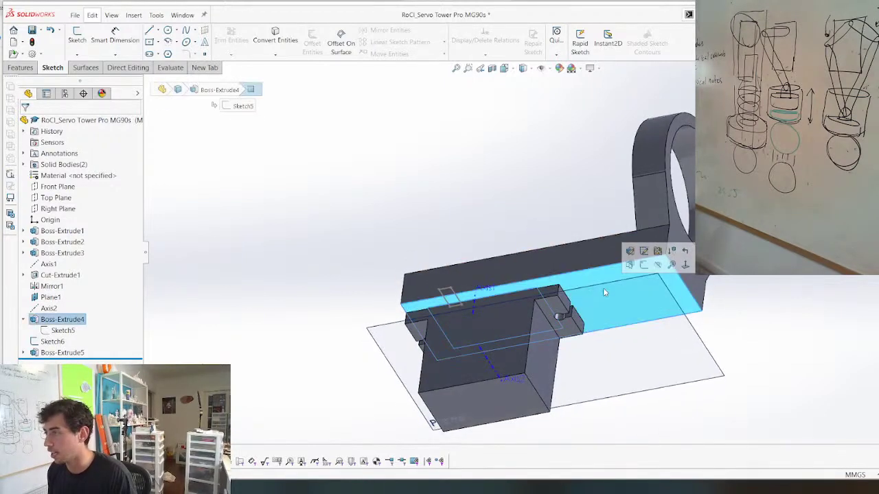
middle_click_drag(548, 341, 629, 298)
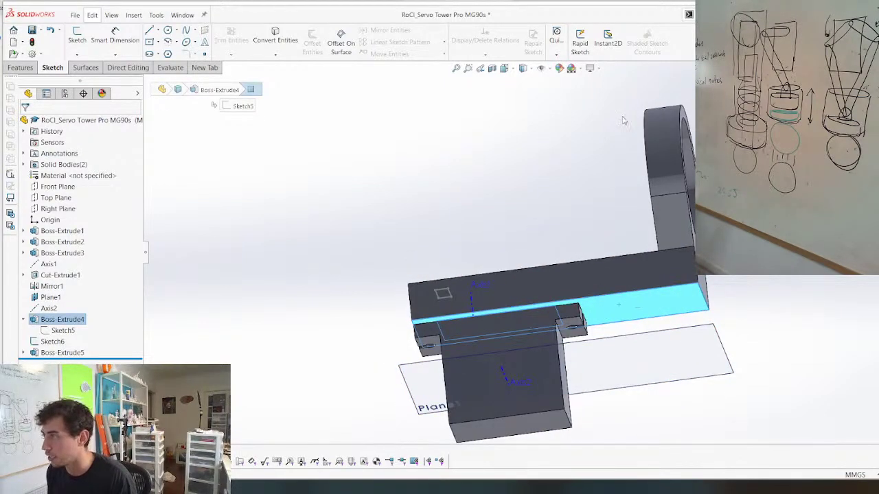
middle_click_drag(608, 157, 526, 199)
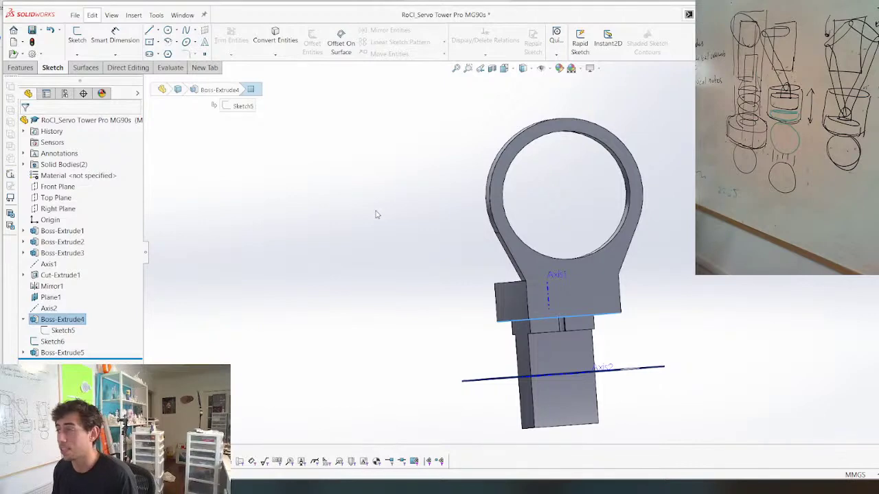
middle_click_drag(375, 215, 500, 256)
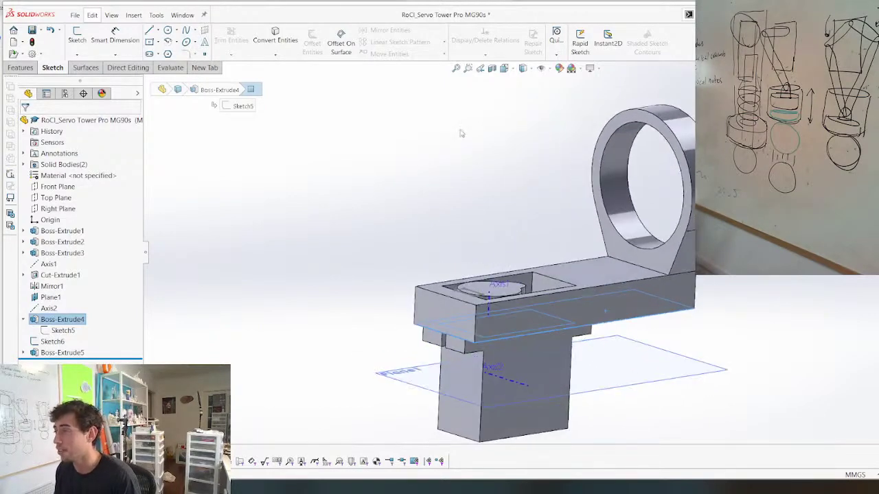
Fillet only the inner edge between the ring and the block's upper face with a 10 mm radius
left_click(29, 70)
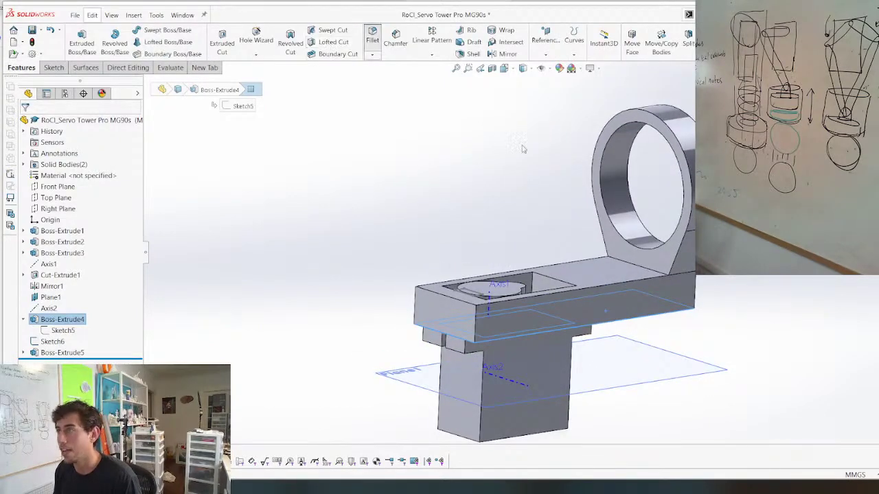
left_click(622, 262)
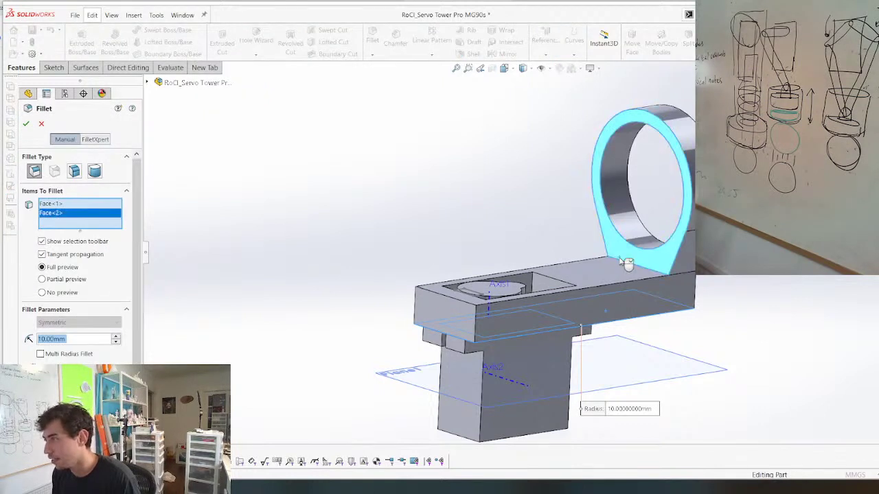
left_click(622, 263)
left_click(572, 273)
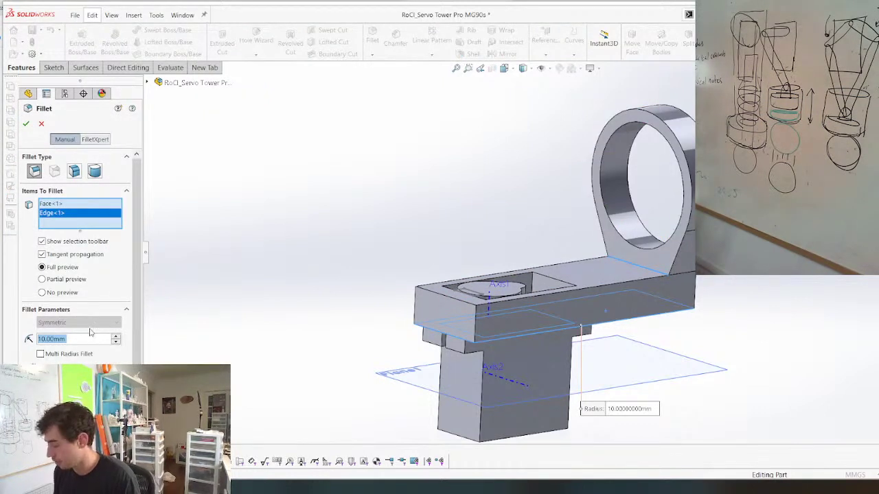
type("5")
key("Return")
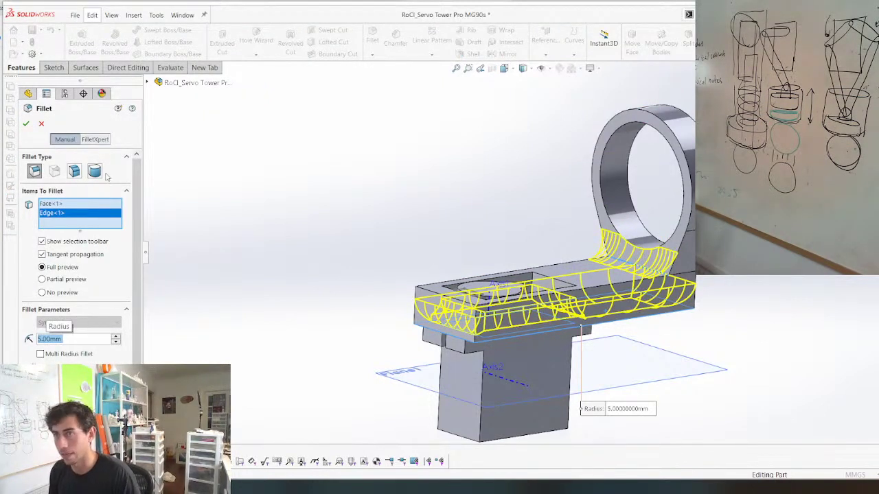
left_click(52, 204)
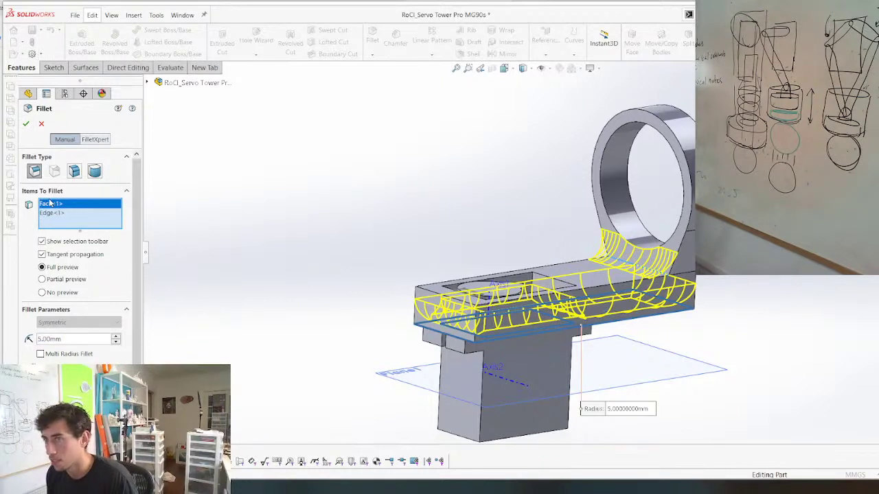
key("Delete")
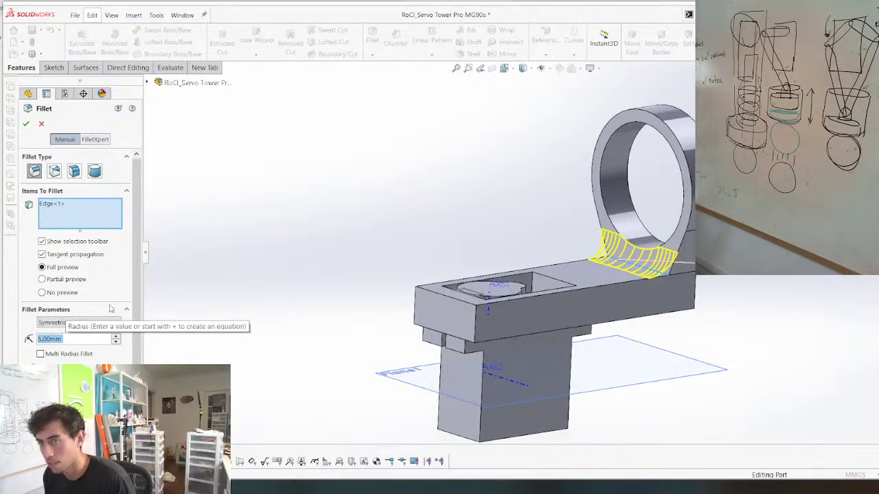
type("10")
key("Return")
key("Return")
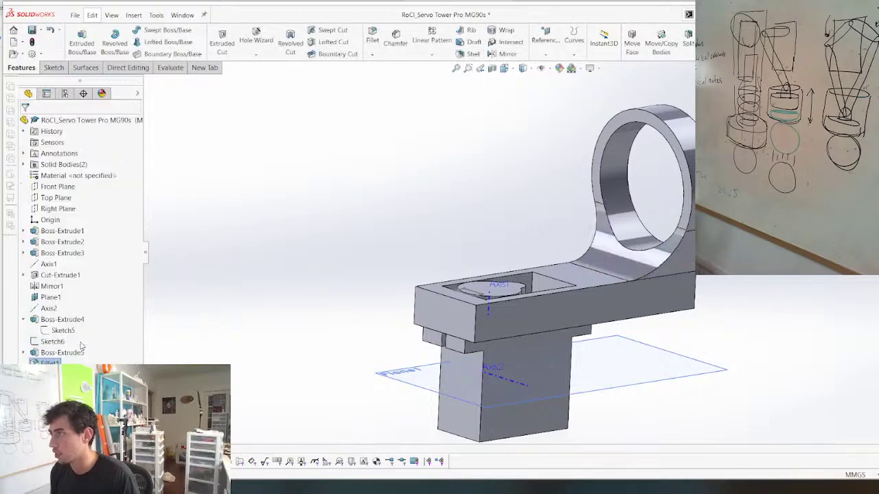
middle_click_drag(643, 214, 607, 377)
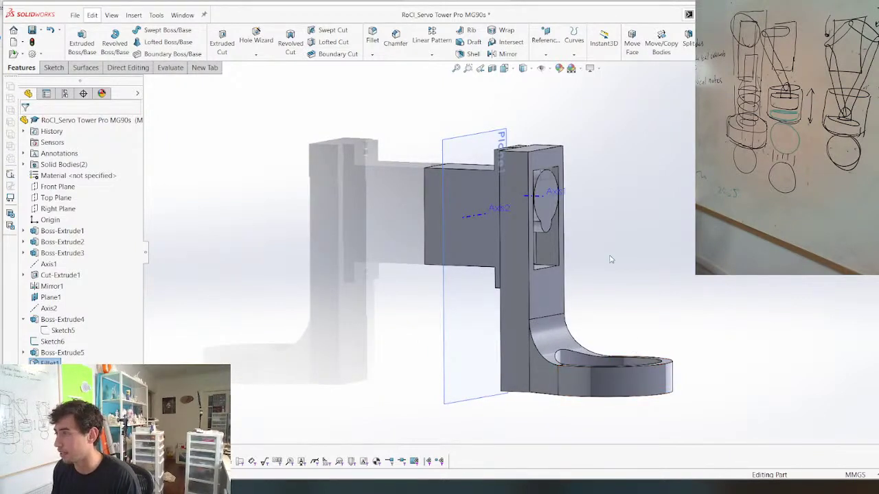
middle_click_drag(600, 280, 624, 353)
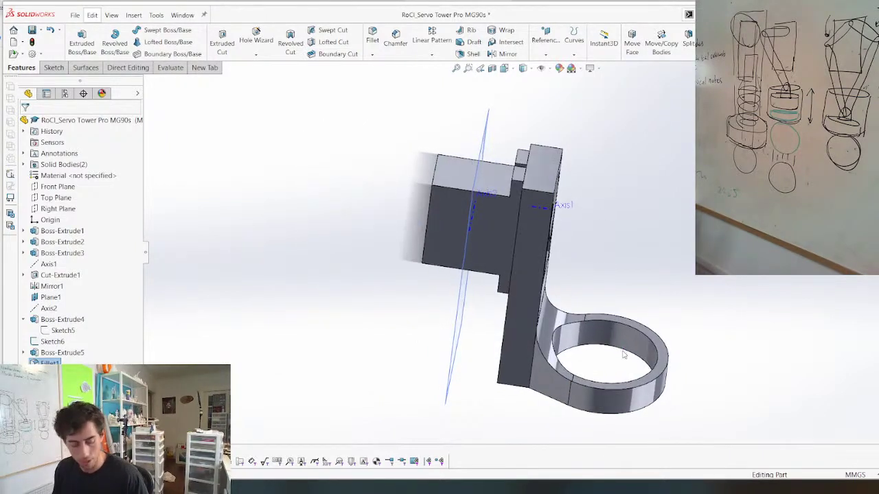
middle_click_drag(601, 295, 601, 67)
middle_click_drag(571, 370, 441, 261)
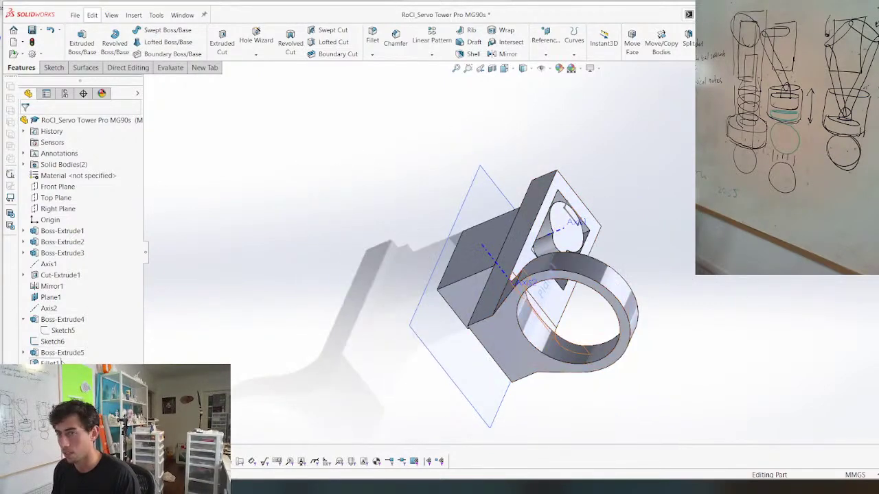
Reopen the ring extrusion's sketch and delete both slanted lines and the base line along the block's upper edge
right_click(60, 353)
left_click(81, 272)
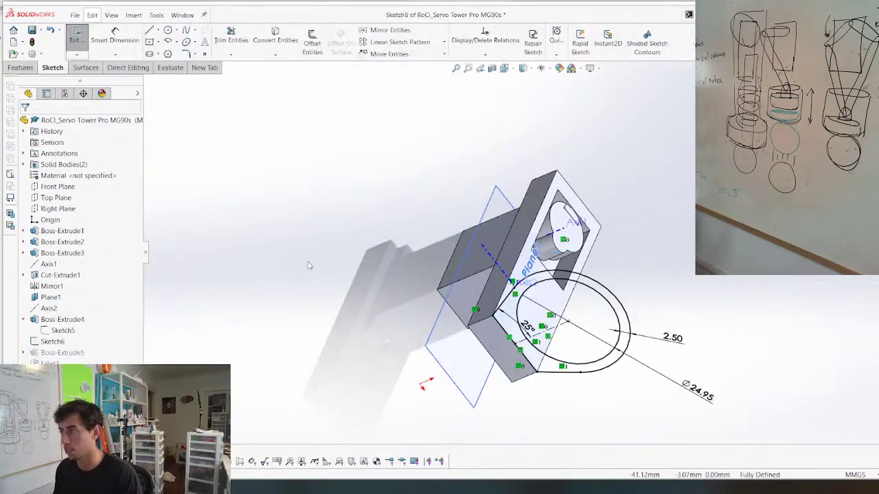
left_click_drag(436, 303, 379, 278)
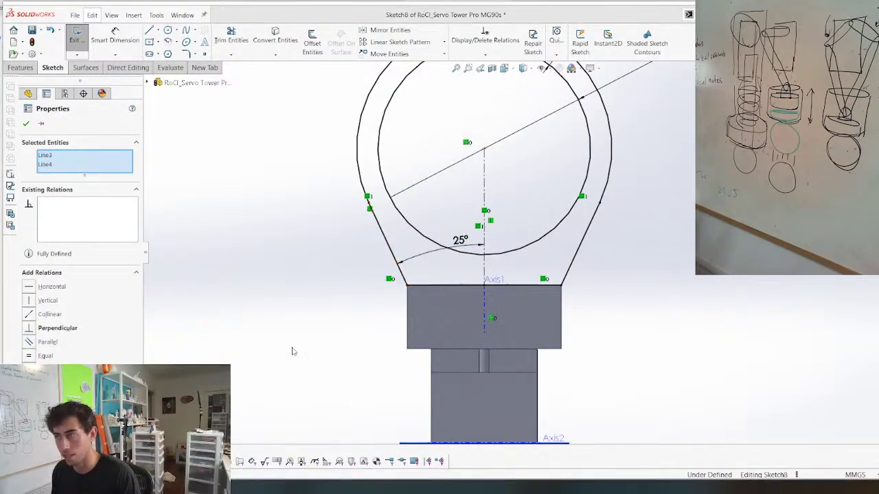
key("Delete")
left_click_drag(616, 288, 542, 260)
key("Delete")
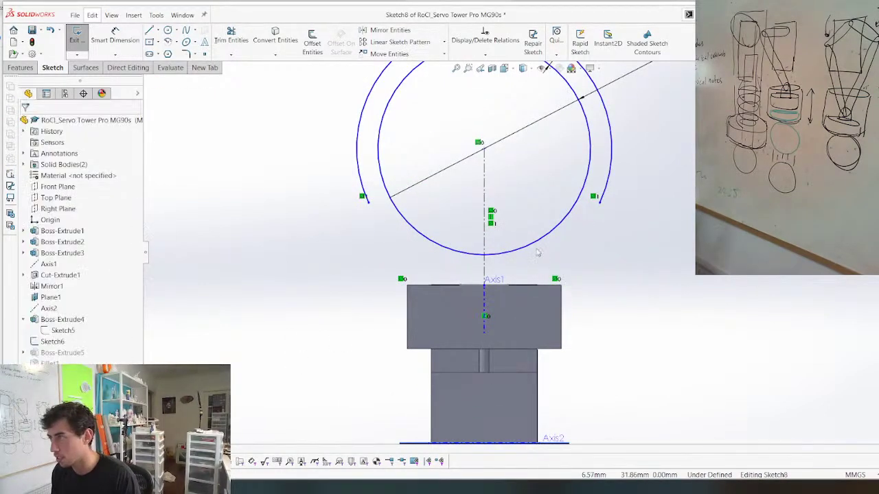
Make the inner circle tangent to the block's upper end edge
left_click(510, 252)
middle_click_drag(480, 278, 506, 312)
left_click(460, 289)
left_click(461, 290, "ctrl")
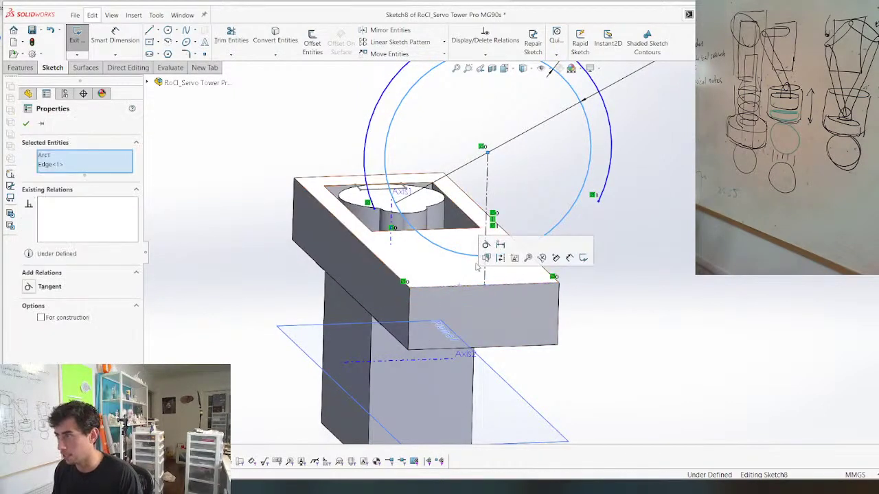
left_click(493, 246)
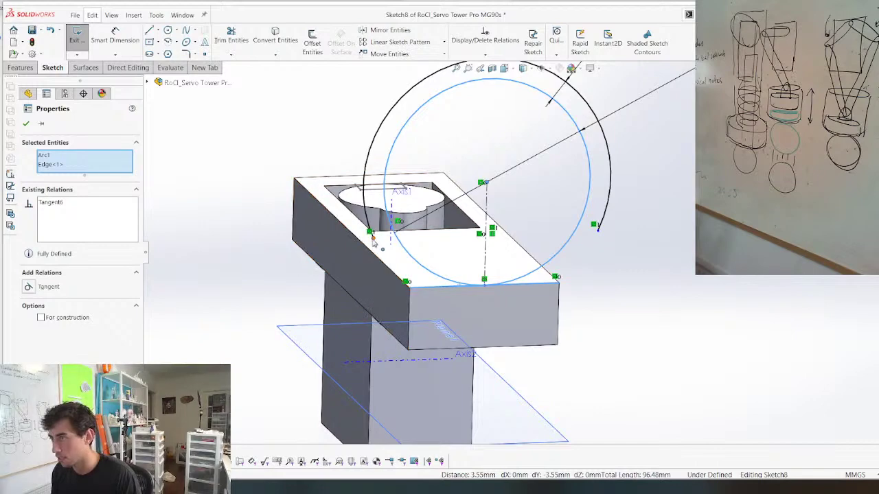
Draw a line from the block's upper corner to the outer arc's open end and make it tangent to the arc
left_click(408, 282)
mouse_move(410, 301)
left_mouse_down()
mouse_move(397, 298)
mouse_move(381, 253)
left_mouse_up()
scroll(436, 253, "down", 4)
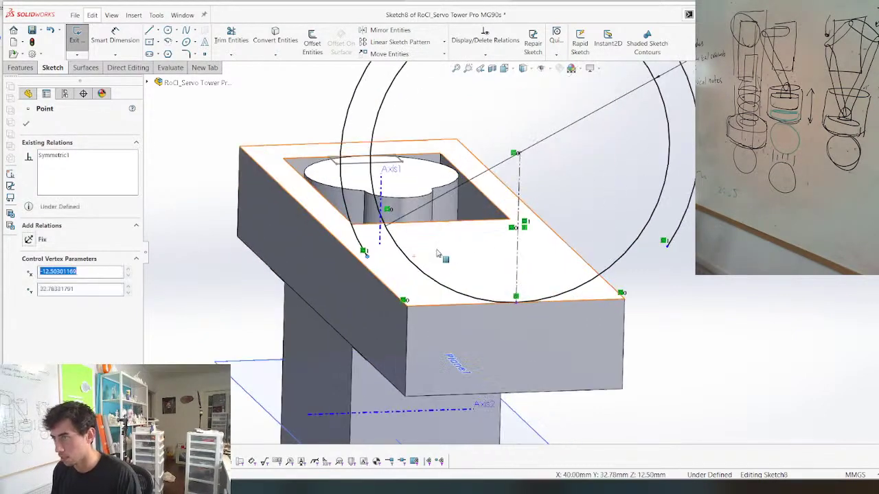
middle_click_drag(454, 301, 381, 284)
key("l")
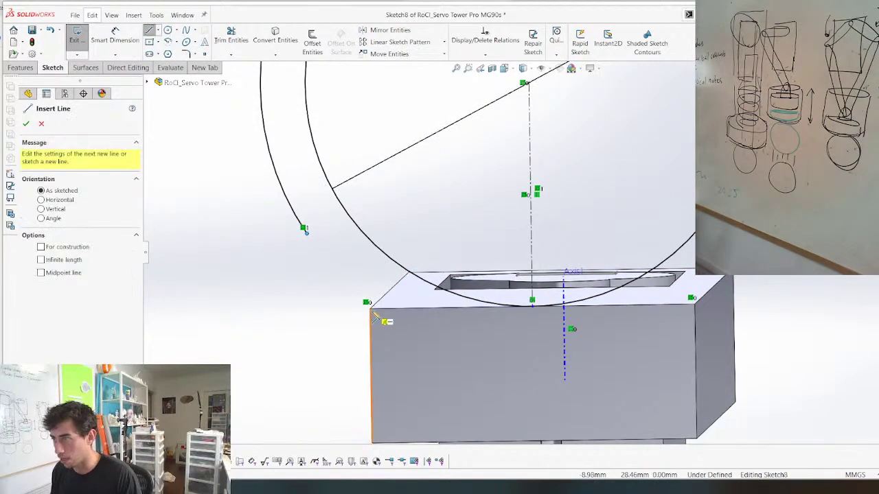
left_click(368, 303)
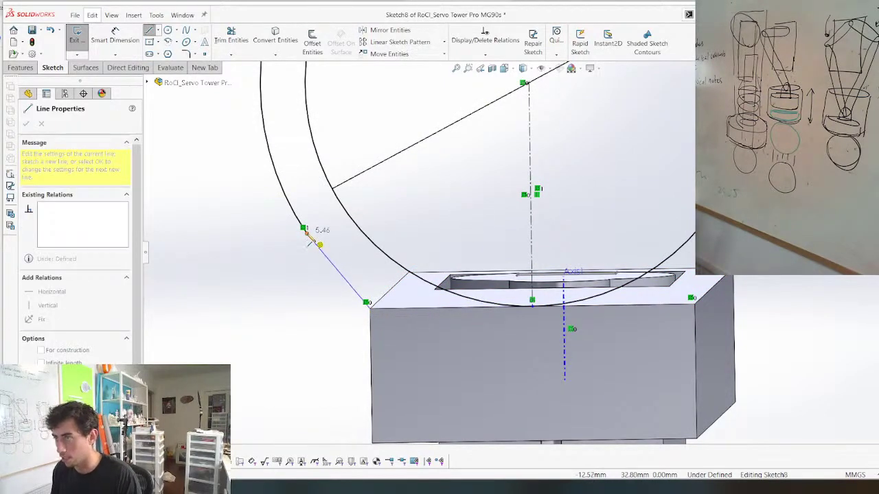
left_click(306, 233)
key("Escape")
left_click_drag(316, 225, 307, 206)
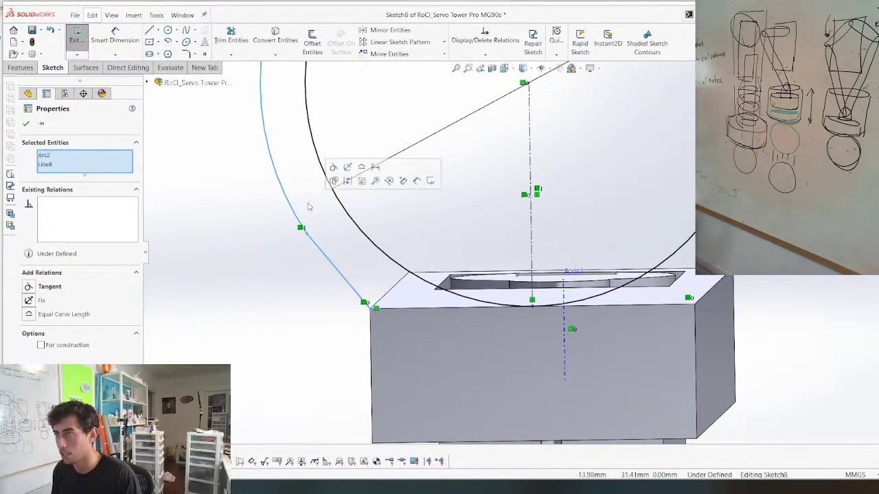
left_click(333, 166)
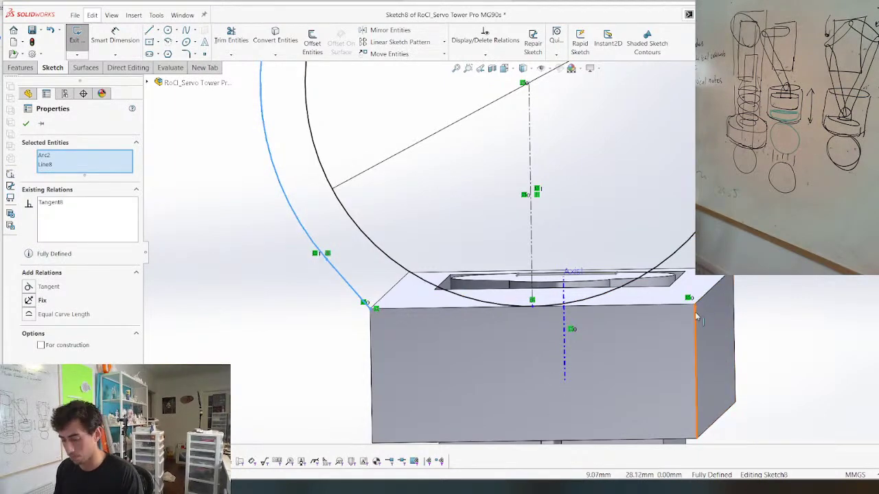
Add the matching slanted line at the opposite corner, close the profile about 1.7 mm below the block's upper end edge, and rebuild the part
key("l")
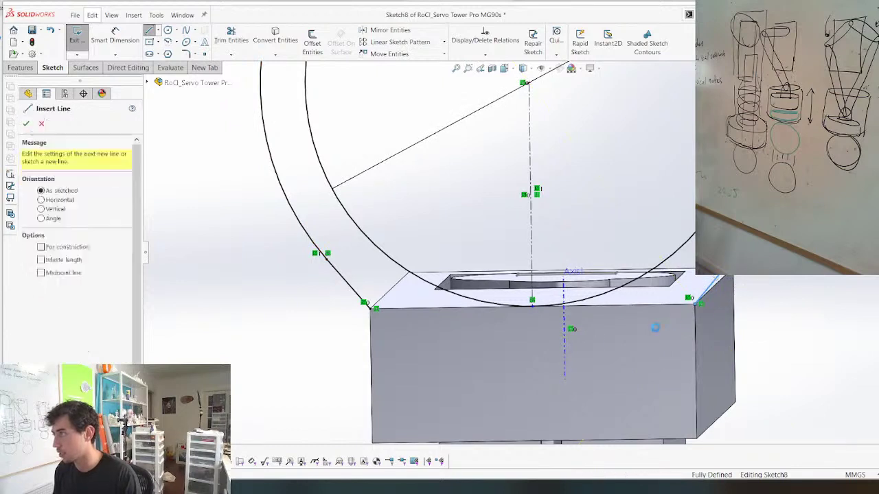
key("Escape")
key("l")
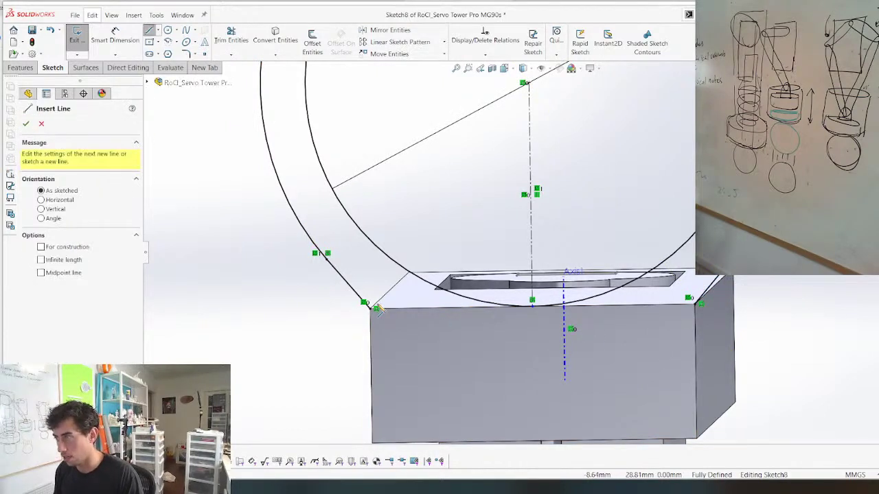
left_click(376, 342)
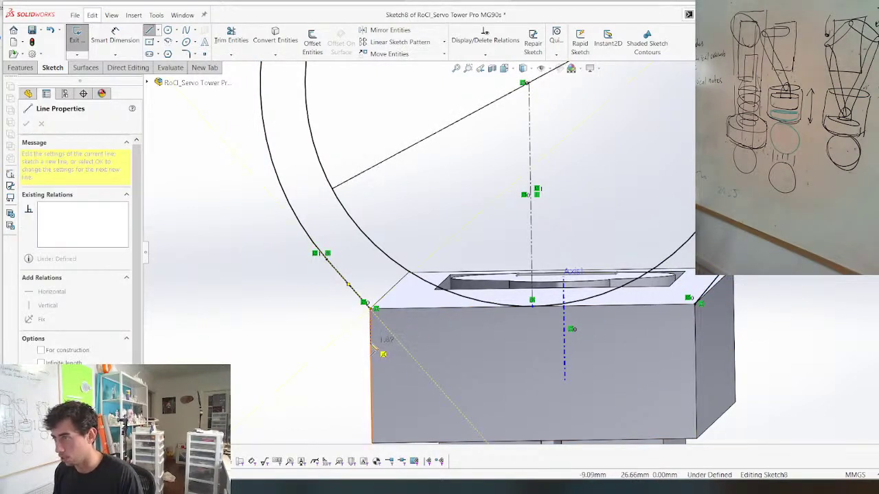
left_click(699, 338)
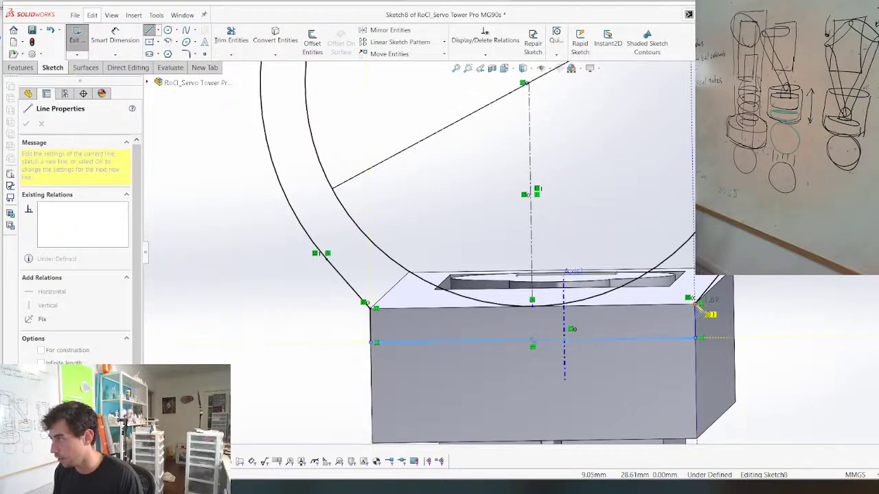
left_click(700, 303)
key("Escape")
key("ctrl+b")
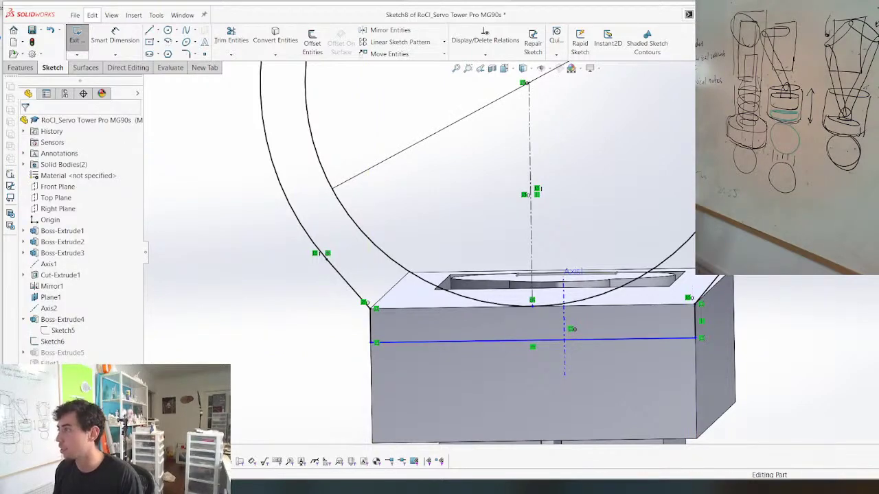
Inspect the rebuilt ring on the block, save the servo part, and switch to the RoCI_Assembly document
mouse_move(382, 328)
middle_mouse_down()
mouse_move(406, 275)
mouse_move(508, 355)
mouse_move(359, 235)
mouse_move(398, 269)
mouse_move(393, 194)
mouse_move(336, 136)
mouse_move(343, 172)
mouse_move(349, 114)
mouse_move(356, 225)
mouse_move(422, 269)
mouse_move(298, 318)
mouse_move(298, 67)
mouse_move(304, 124)
mouse_move(290, 190)
mouse_move(371, 314)
middle_mouse_up()
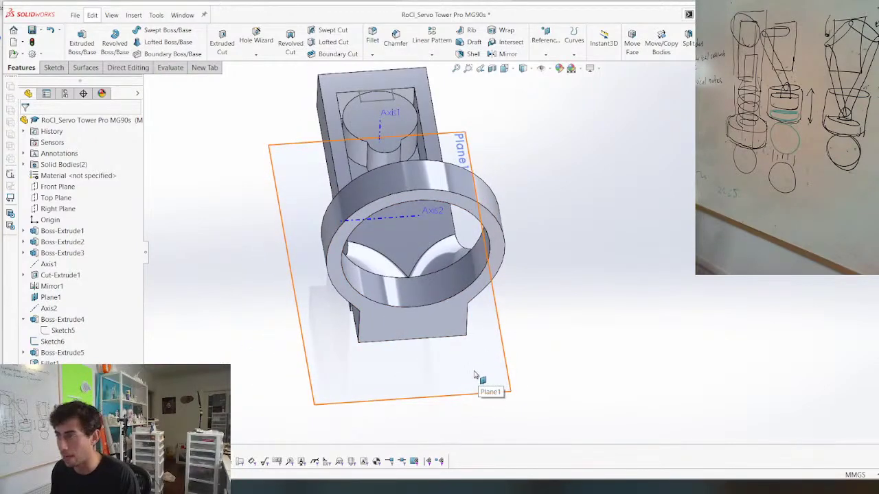
middle_click_drag(330, 180, 426, 199)
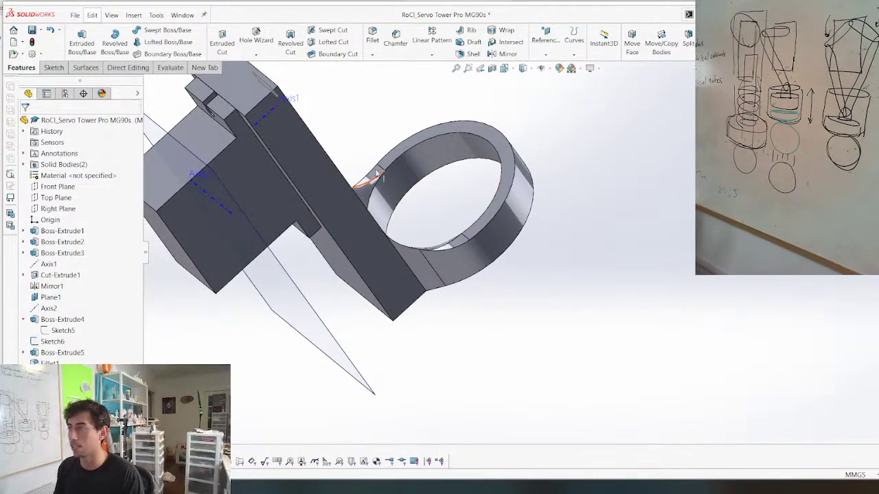
scroll(508, 270, "up", 4)
scroll(463, 182, "down", 3)
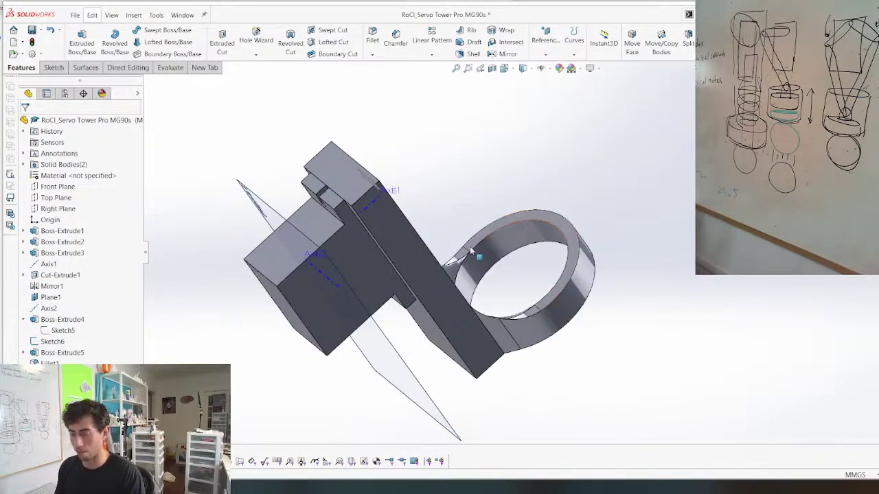
key("ctrl+s")
key("ctrl+Tab")
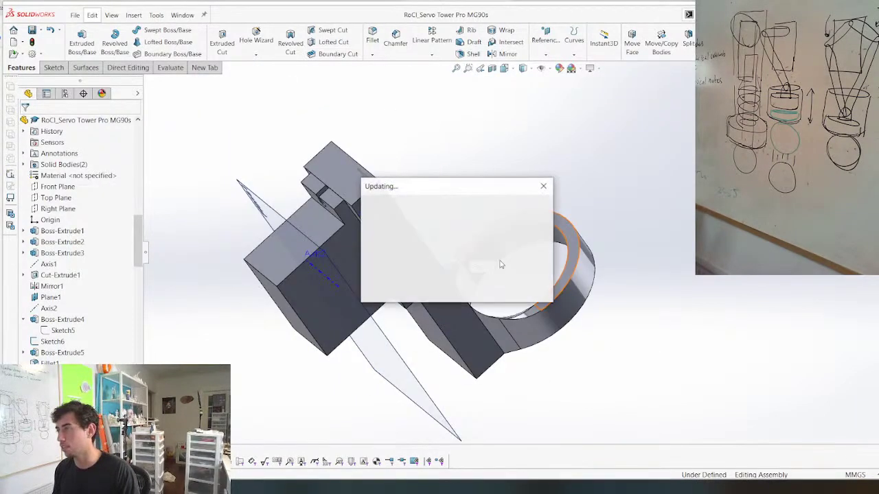
Collapse the expanded components in the assembly tree and open the RoCI_Gripper Assembly subassembly in position
scroll(550, 232, "up", 4)
scroll(549, 223, "up", 3)
scroll(521, 226, "down", 4)
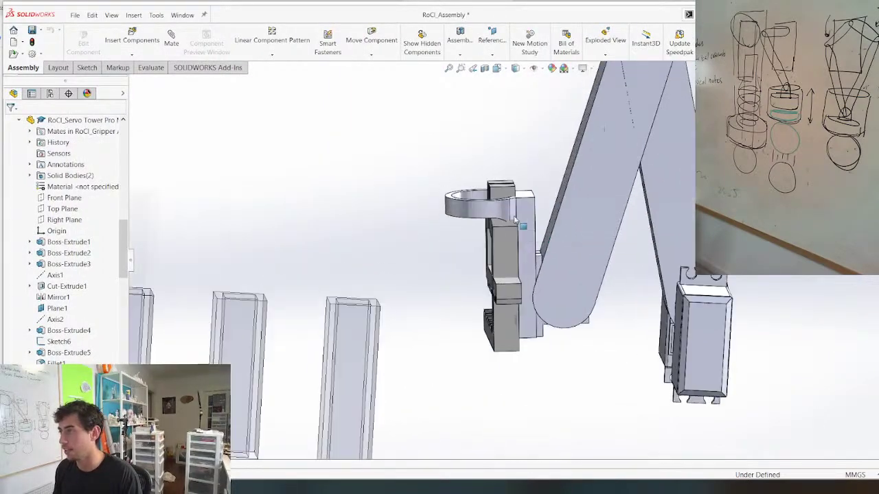
mouse_move(521, 227)
middle_mouse_down()
mouse_move(549, 230)
mouse_move(531, 239)
middle_mouse_up()
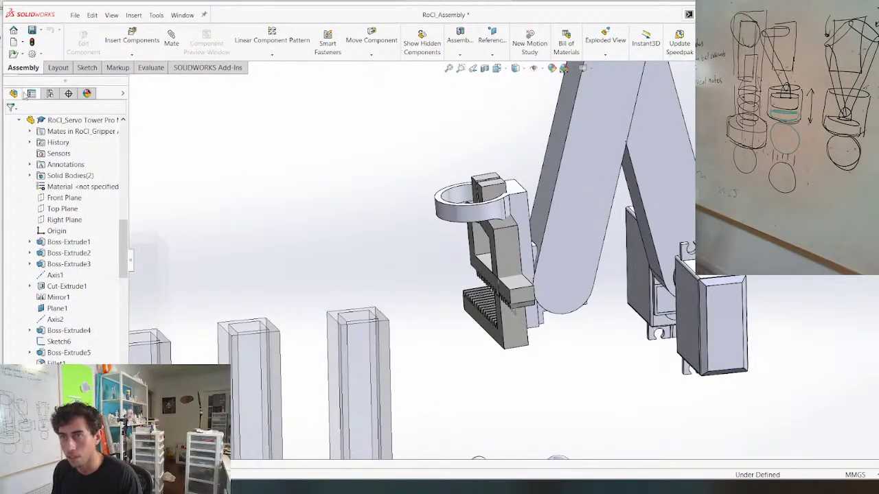
left_click(20, 121)
left_click(11, 176)
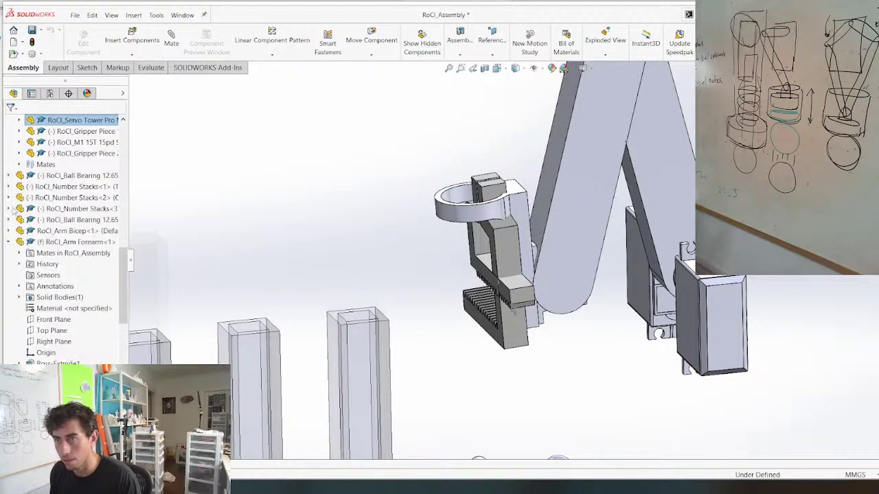
left_click(10, 243)
left_click(11, 272)
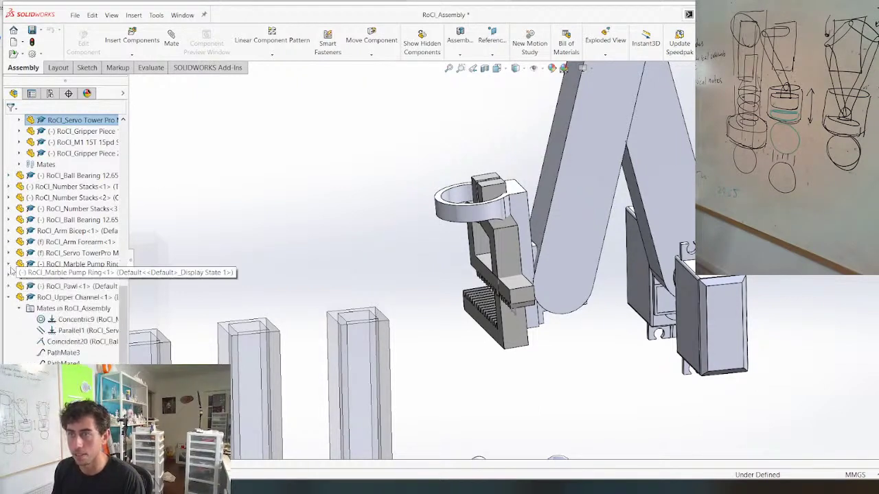
scroll(11, 297, "up", 4)
left_click(10, 143)
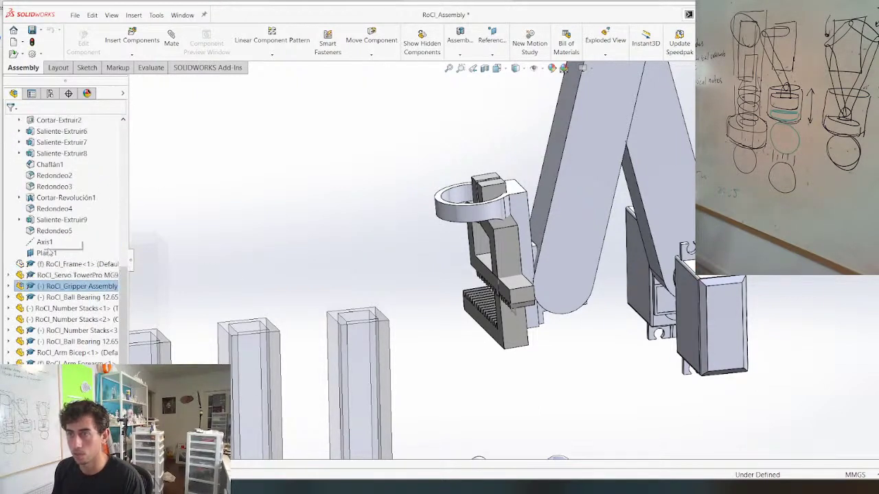
right_click(48, 287)
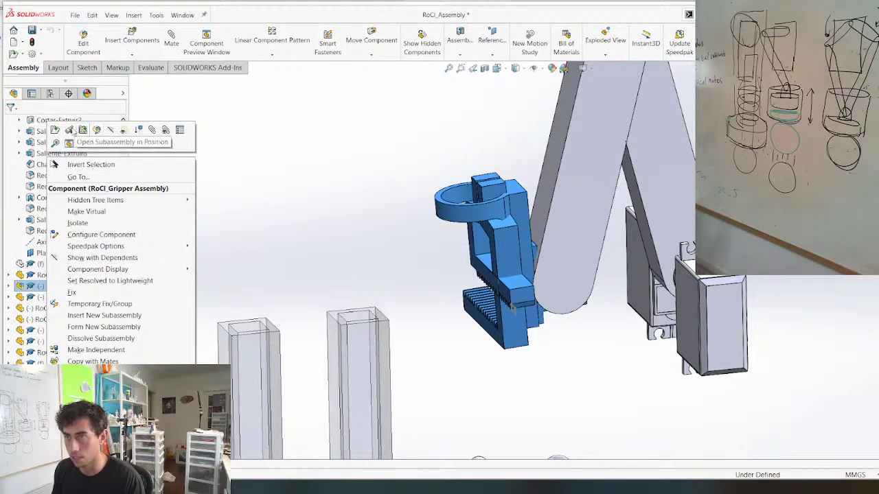
left_click(68, 130)
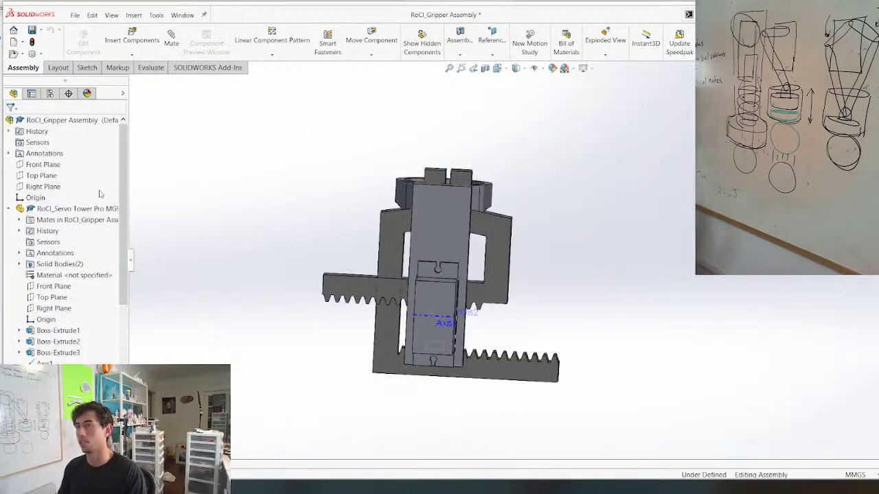
Delete RoCI_Gripper Piece 2, the RoCI_M1 15T 15pd Spur gear and RoCI_Gripper Piece 1 from the gripper assembly
left_click(9, 208)
left_click(71, 241)
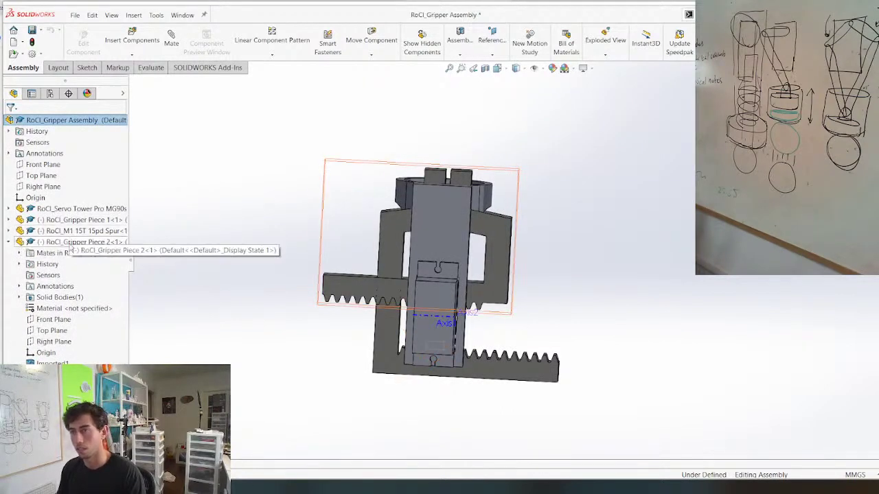
key("Delete")
key("Return")
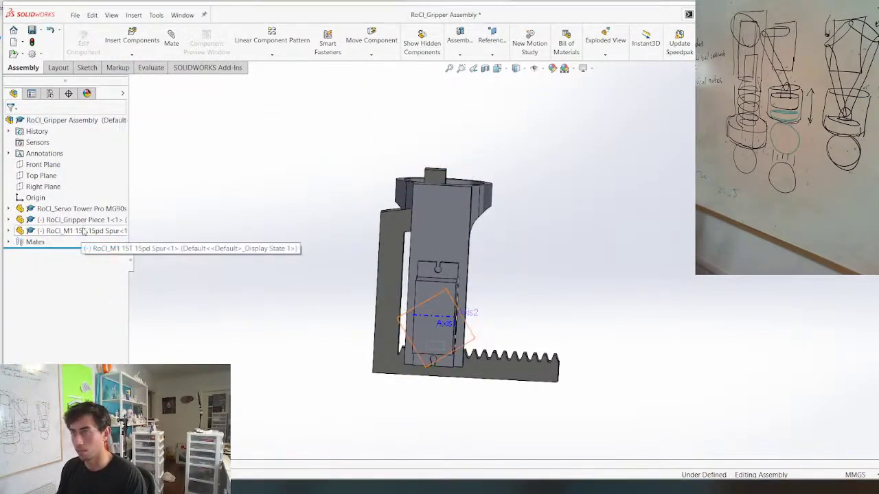
left_click(83, 231)
key("Delete")
key("Return")
left_click(71, 219)
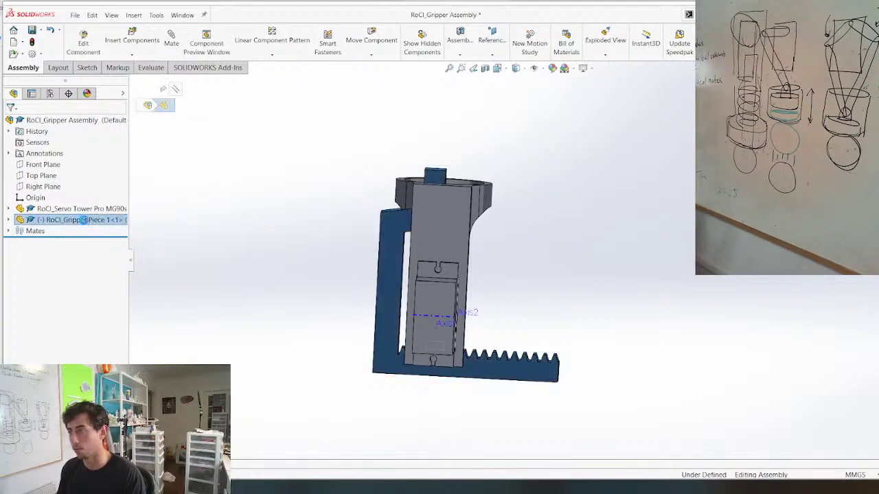
key("Delete")
key("Return")
Save the gripper assembly and create a new part document
middle_click_drag(151, 212, 341, 149)
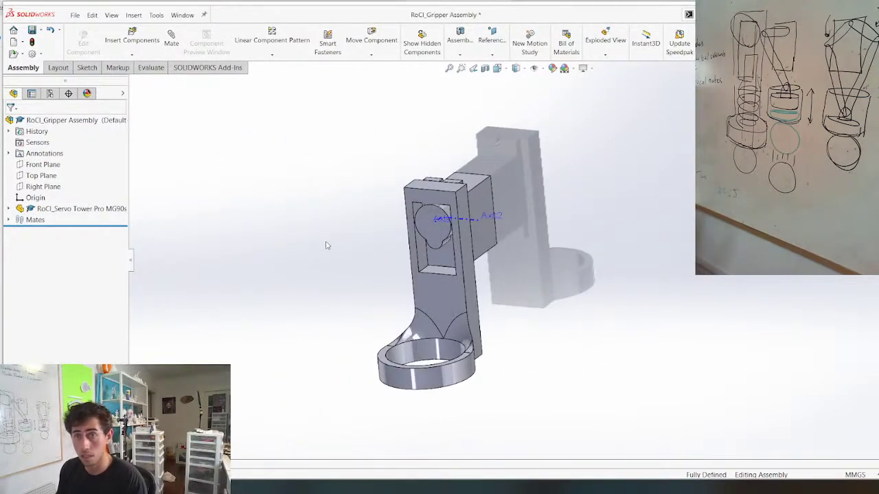
scroll(301, 309, "down", 2)
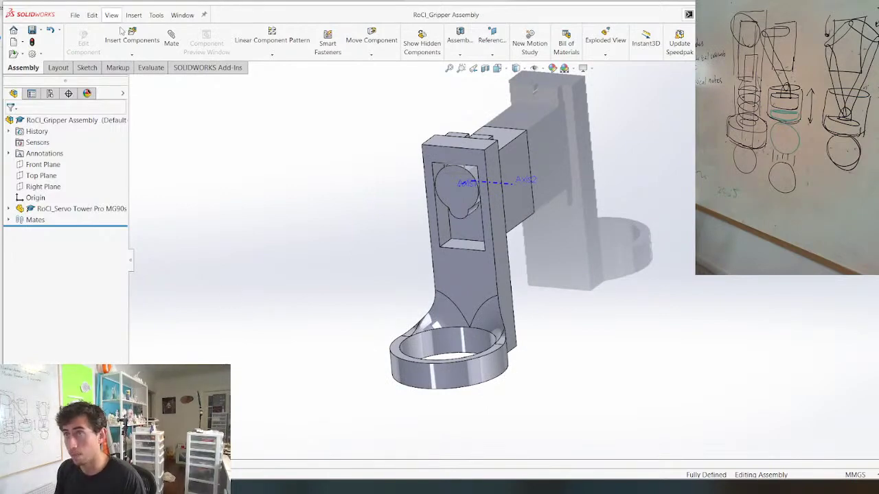
left_click(76, 15)
left_click(92, 31)
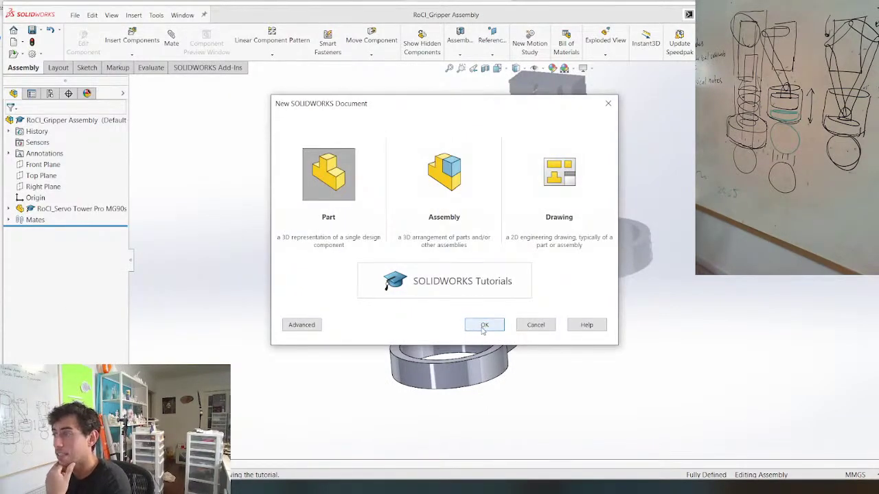
left_click(484, 326)
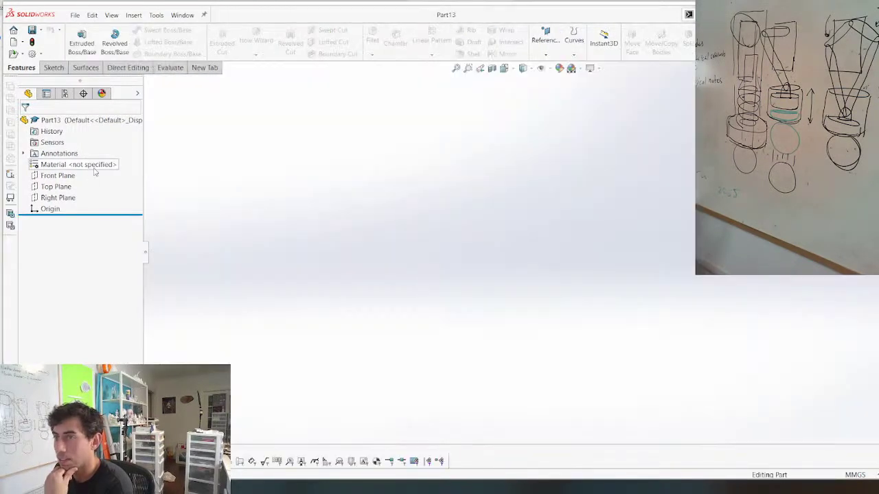
left_click(59, 175)
left_click(65, 158)
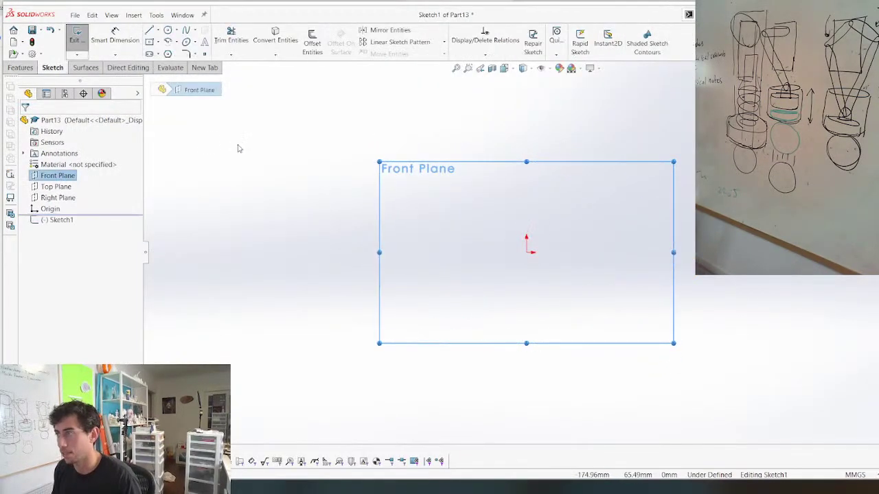
left_click(77, 39)
key("ctrl+z")
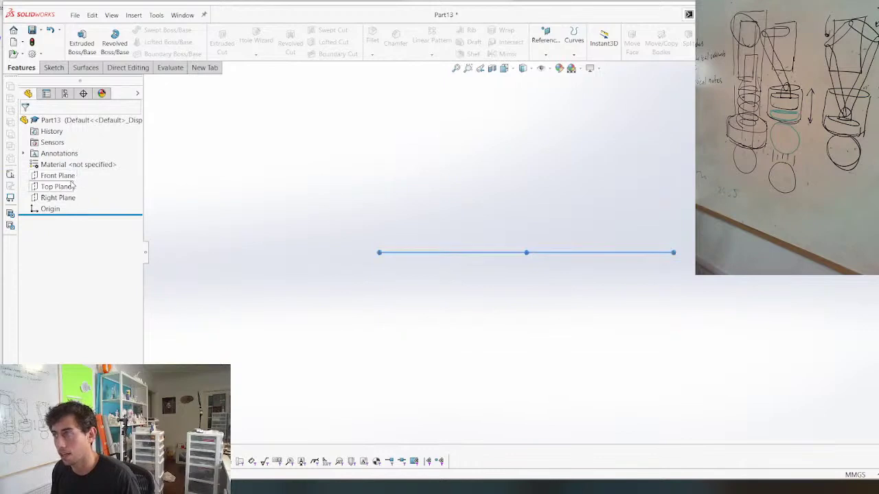
Start a sketch on the Top Plane of the new part
left_click(72, 184)
left_click(78, 166)
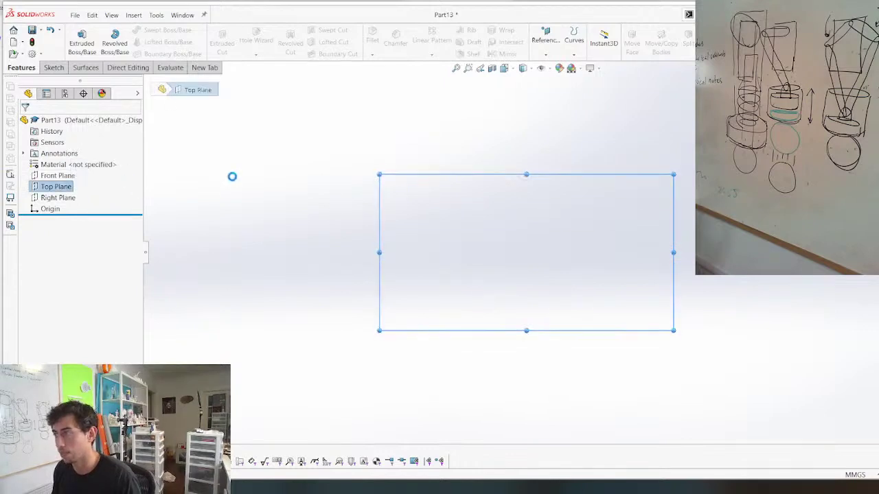
left_click(68, 178)
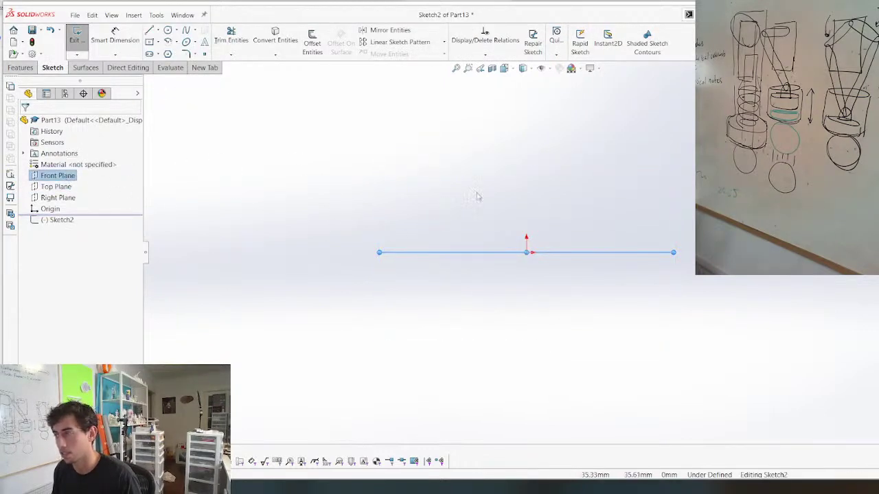
scroll(574, 190, "down", 3)
key("l")
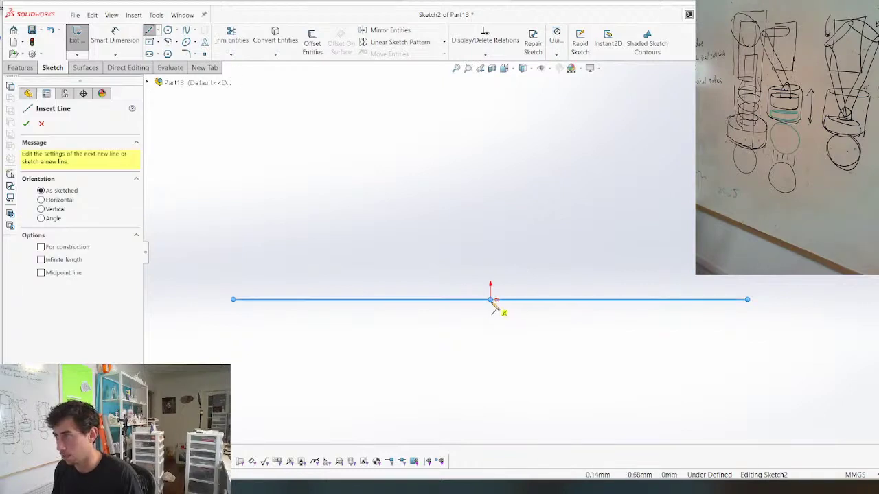
scroll(447, 269, "up", 2)
key("ctrl+z")
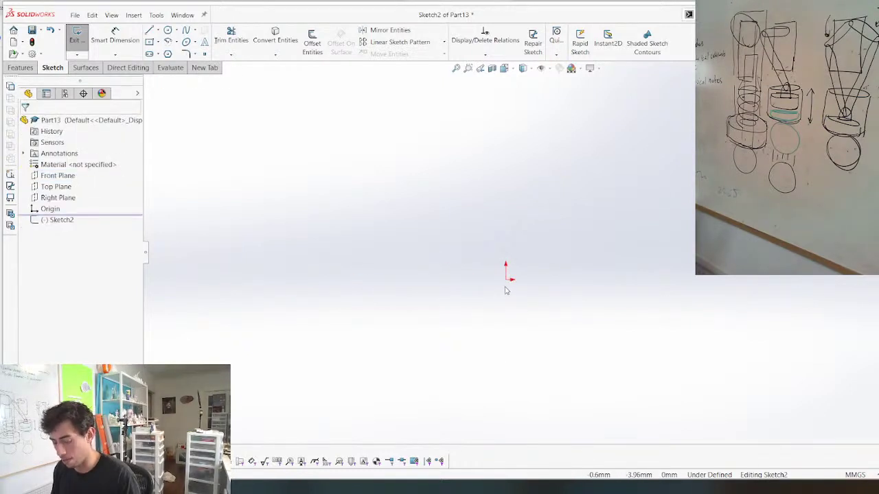
Sketch the profile's lower end from the origin: a horizontal line about 29 mm, a vertical line about 12 mm, and a short horizontal line back inward
key("l")
left_click(505, 281)
left_click(505, 279)
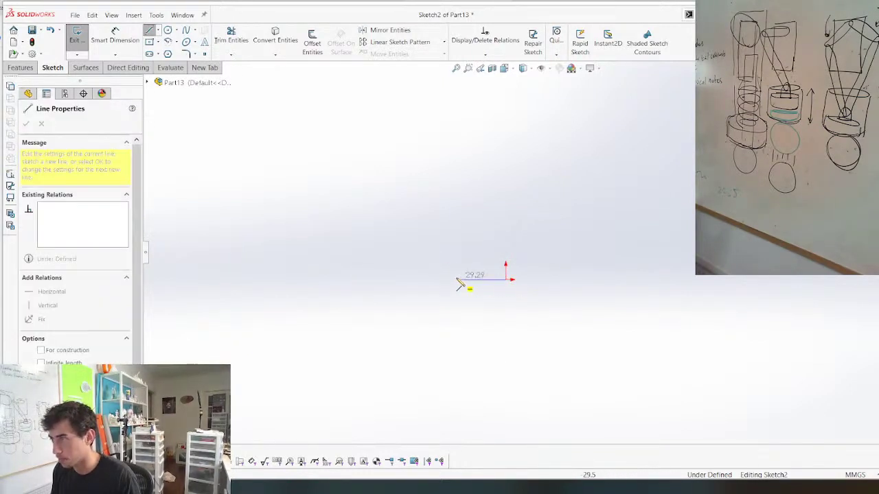
left_click(458, 280)
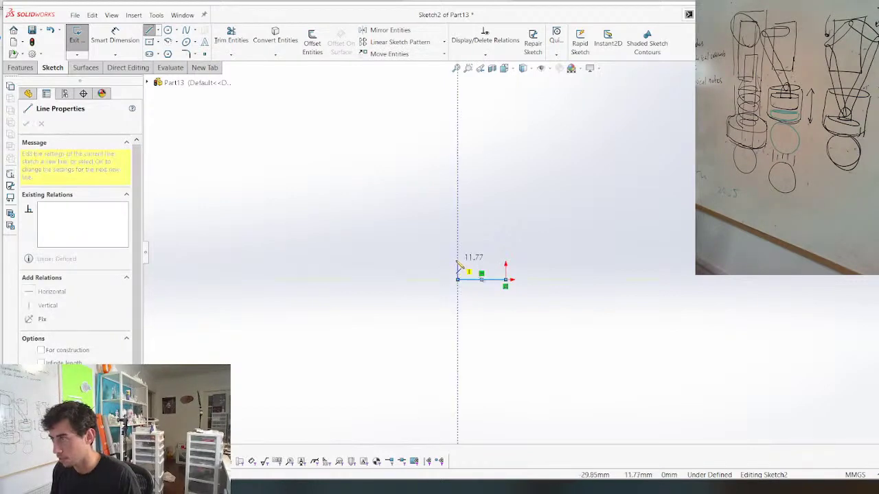
left_click(458, 259)
left_click(482, 259)
scroll(482, 257, "up", 5)
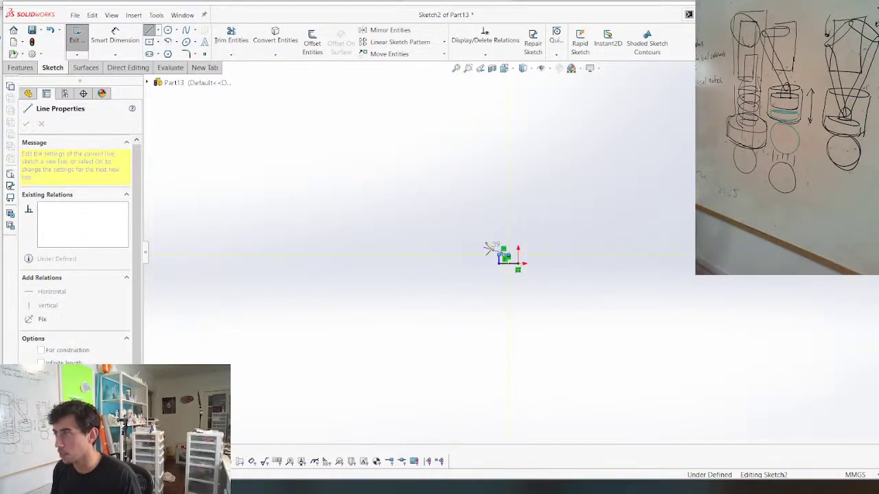
Continue the profile with a vertical line, an outward-slanting shoulder, a short step back inward, and a long vertical line ending about 306 mm above the origin
left_click(508, 214)
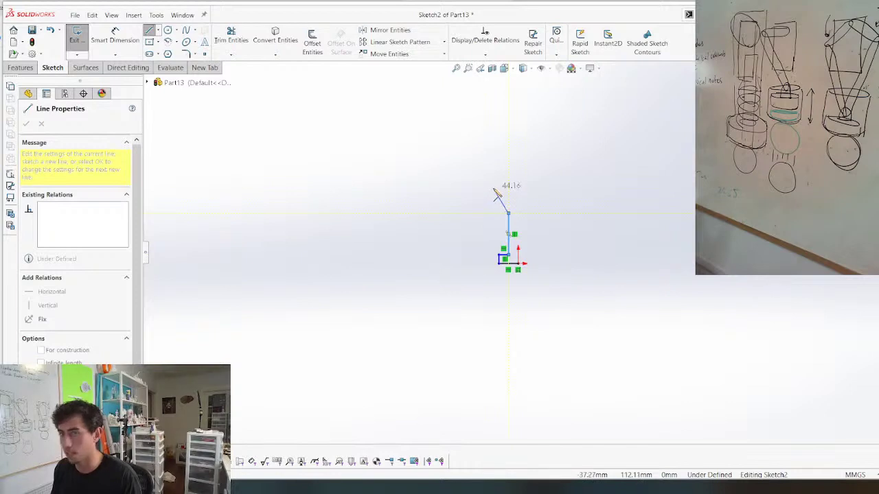
left_click(493, 188)
double_click(493, 174)
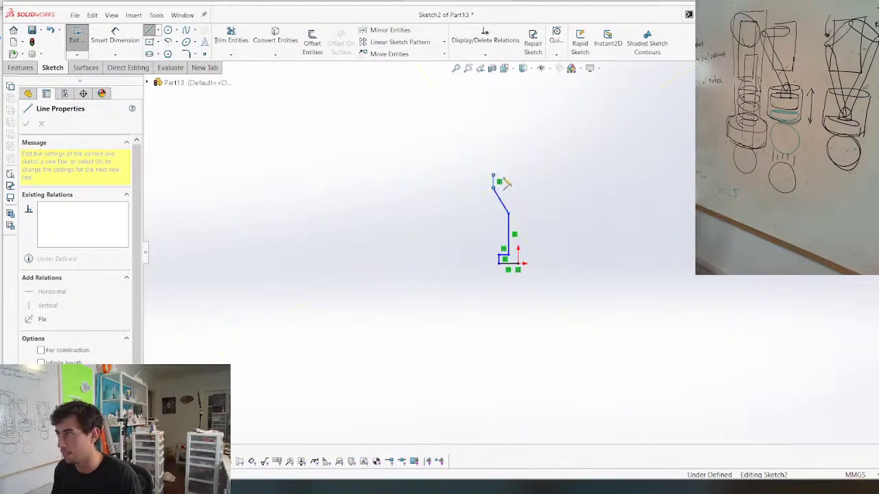
left_click(509, 175)
scroll(510, 180, "up", 4)
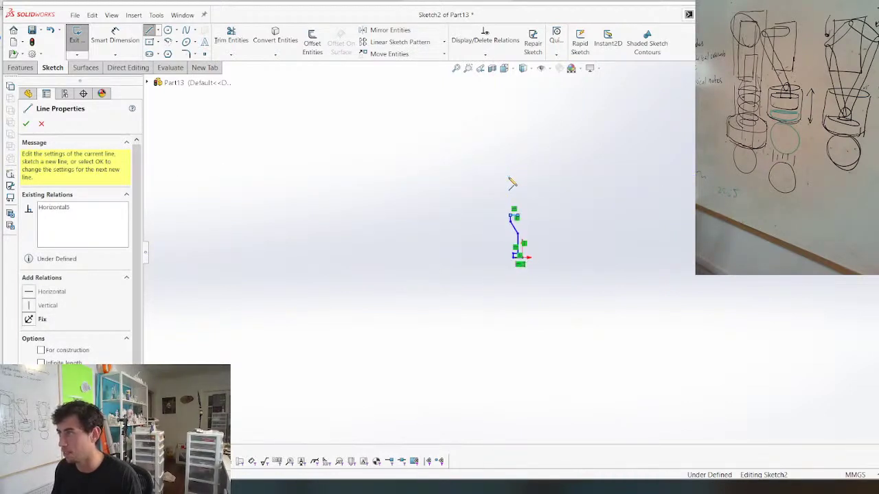
left_click(517, 160)
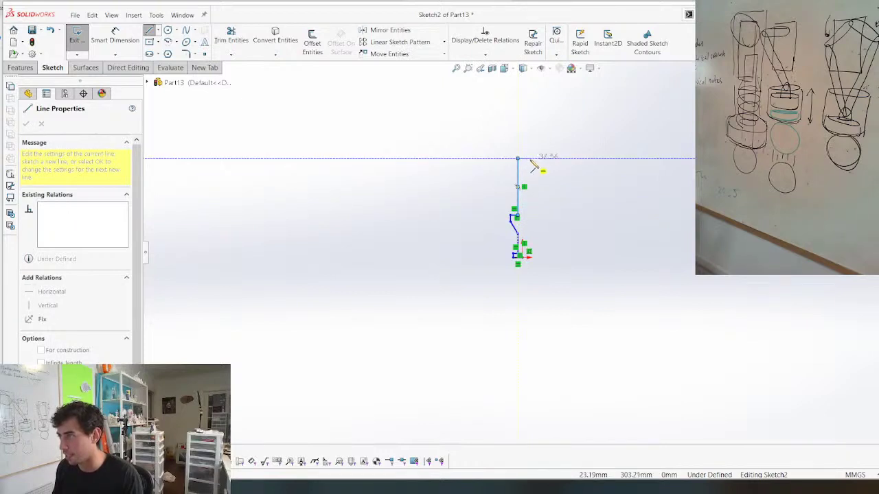
Close the profile with a vertical line about 306 mm long down to the origin and a short horizontal line across the top
key("a")
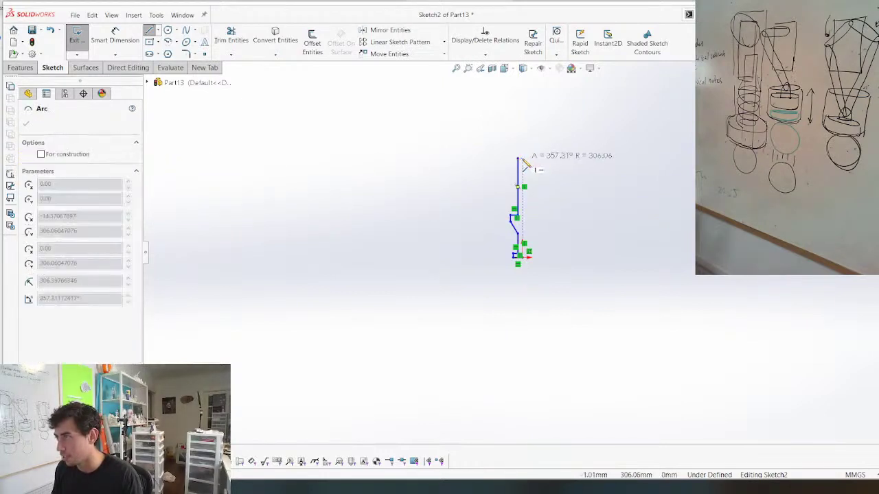
scroll(522, 165, "down", 3)
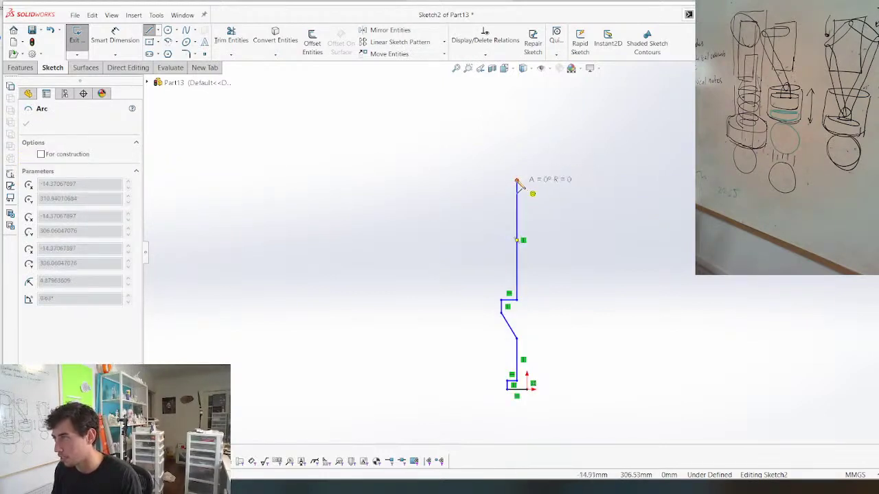
key("a")
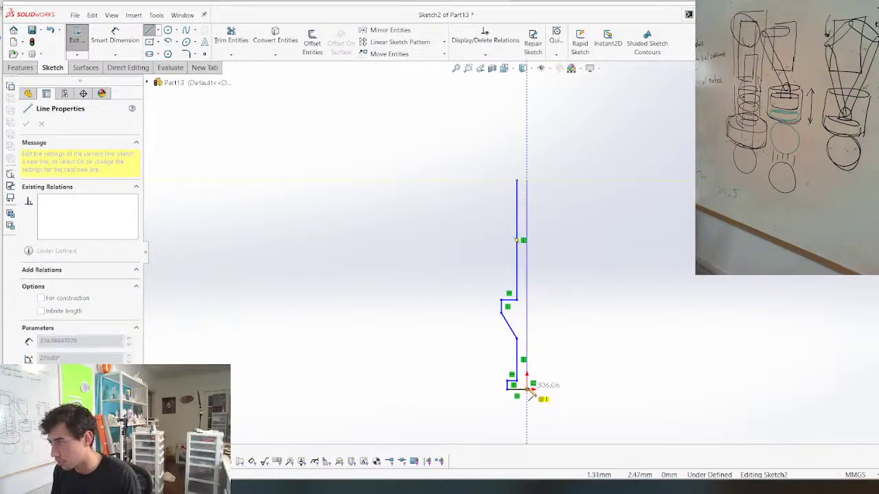
left_click(529, 390)
scroll(533, 206, "down", 2)
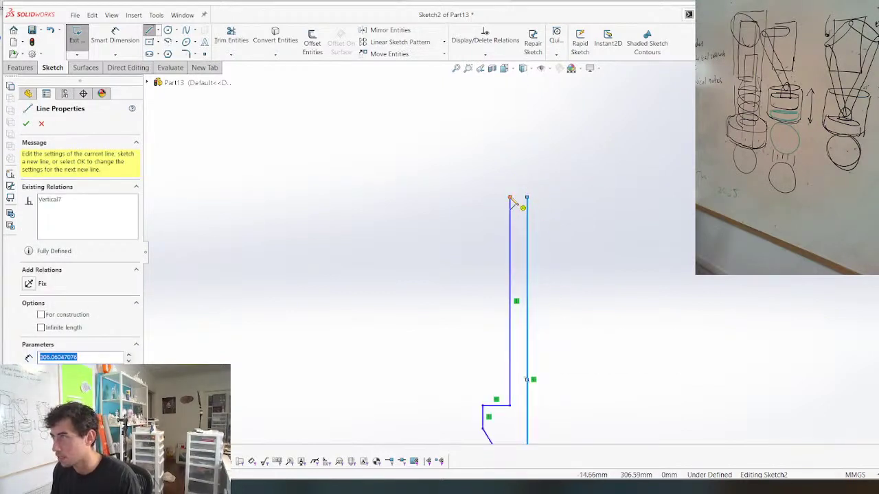
left_click(510, 198)
left_click(527, 198)
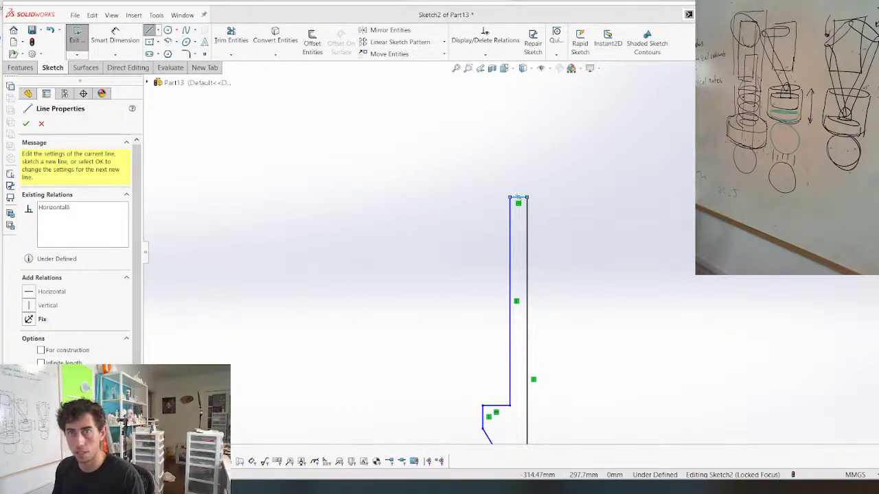
key("Escape")
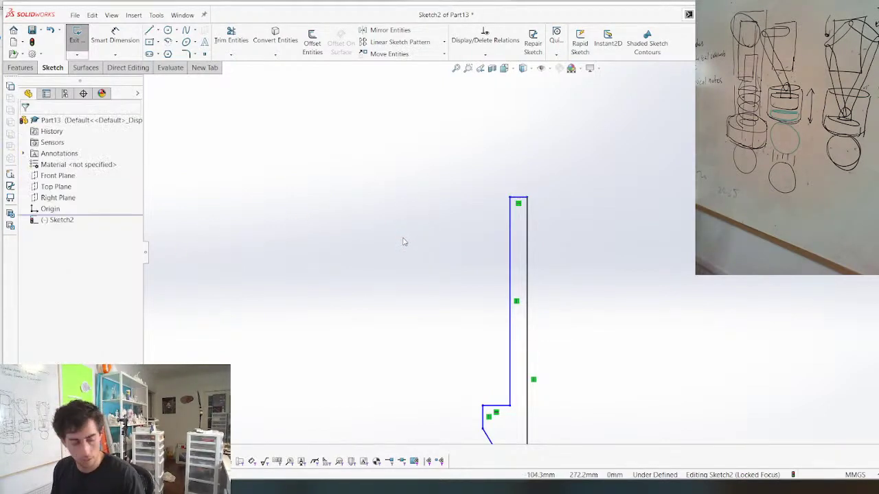
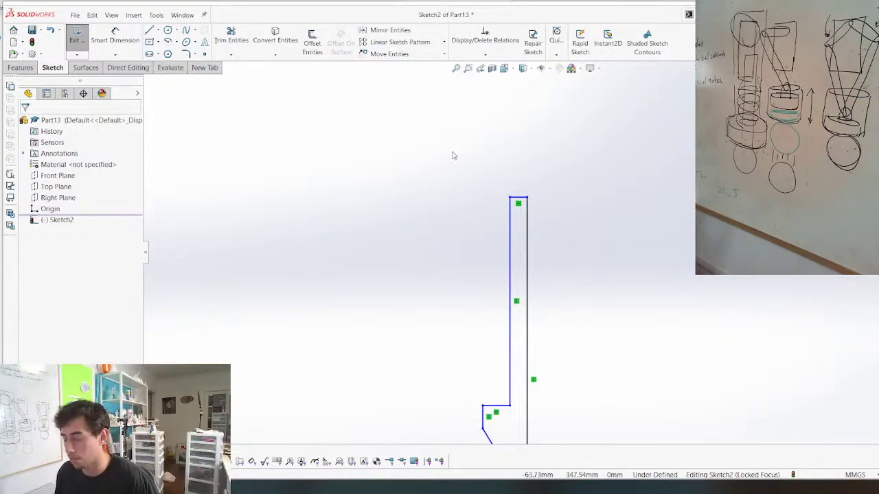
Sketch a vertical construction line about 41 mm long upward from the profile's top corner on the axis
key("d")
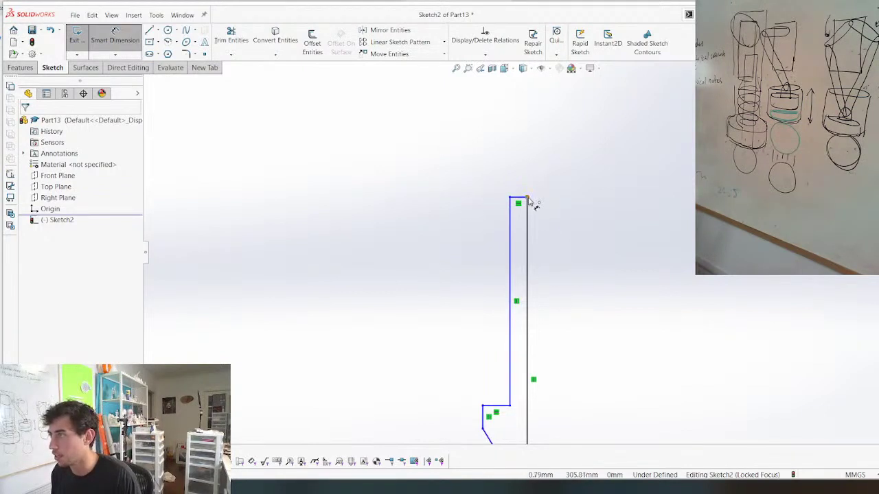
key("l")
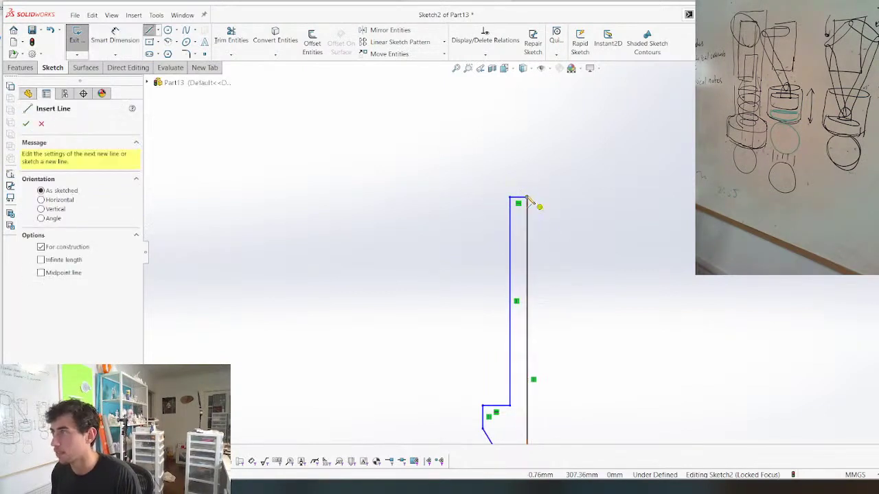
left_click_drag(528, 198, 528, 148)
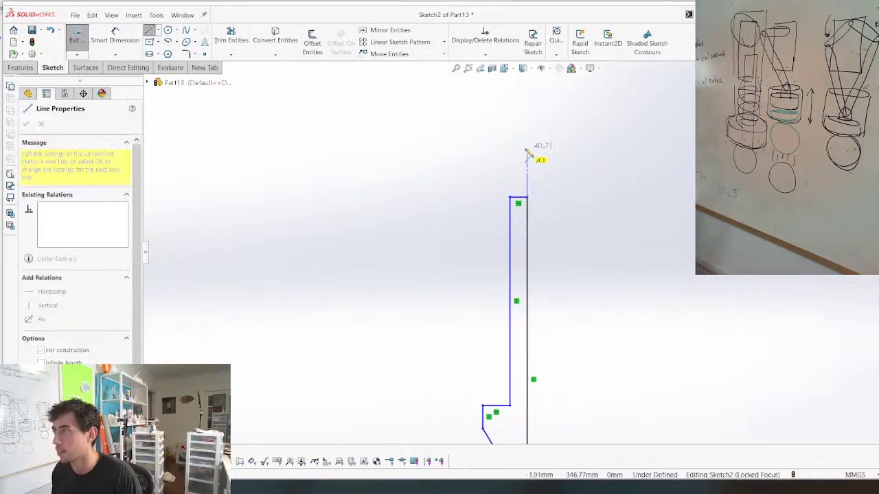
Dimension the long upper section's outer line across the construction line as a 4 mm diameter
key("d")
left_click(511, 243)
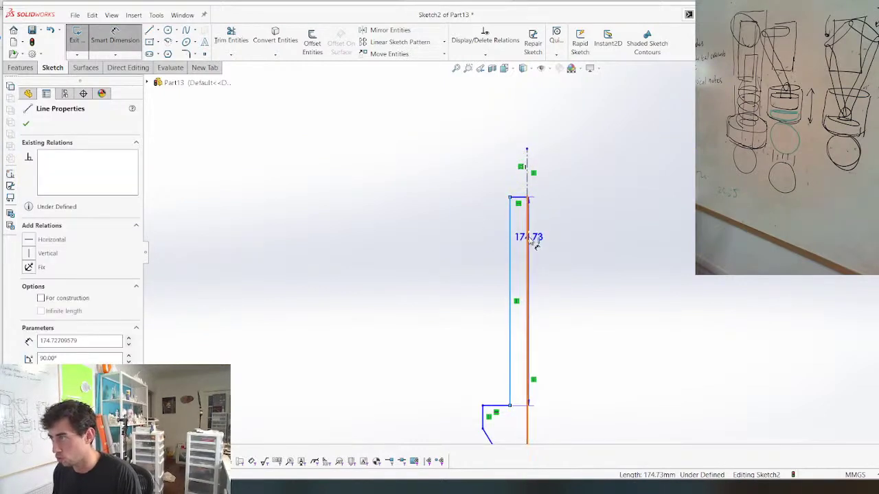
left_click(528, 239)
key("Escape")
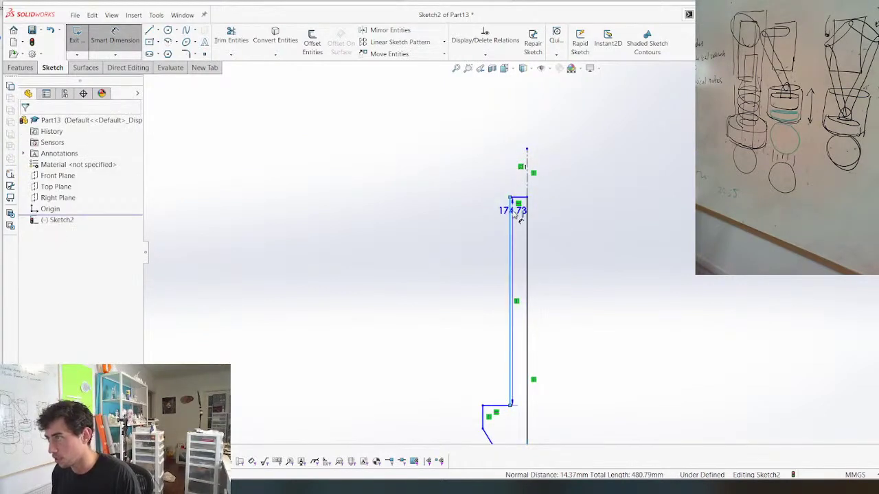
left_click(510, 214)
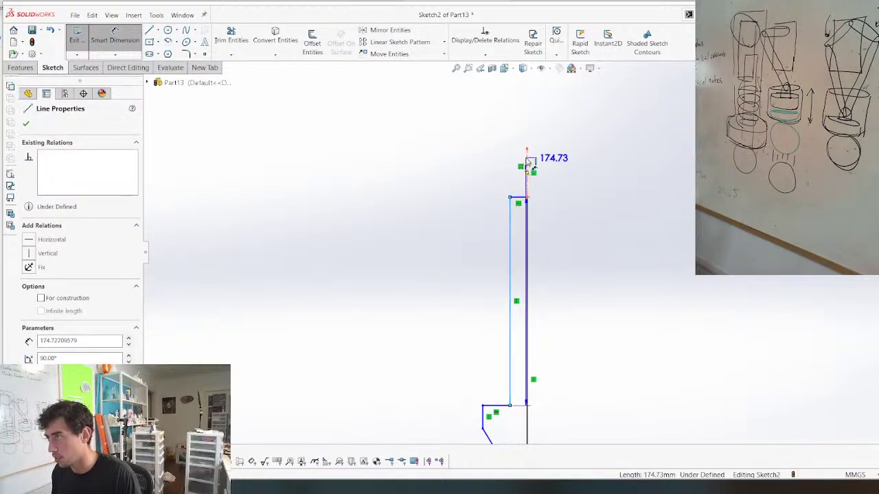
left_click(527, 164)
left_click(533, 125)
left_click(538, 128)
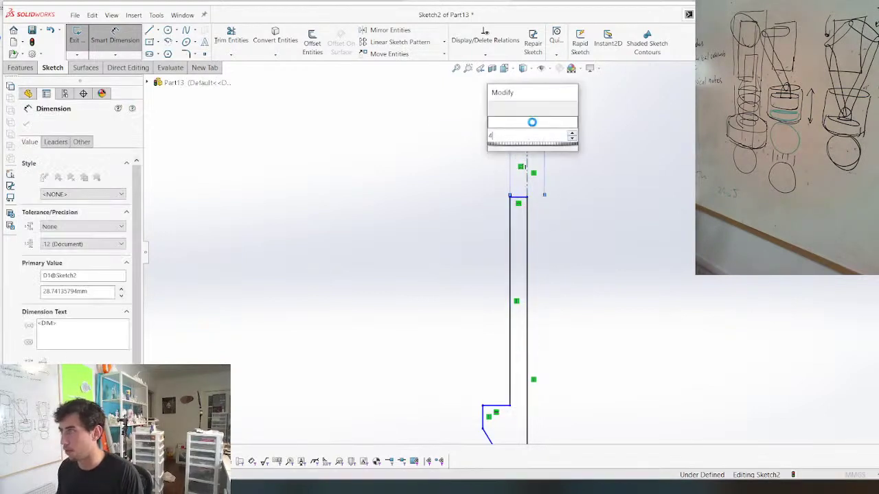
type("4")
key("Return")
Dimension the base section's outer line across the construction line as an 8 mm diameter
scroll(508, 295, "up", 3)
scroll(520, 371, "down", 3)
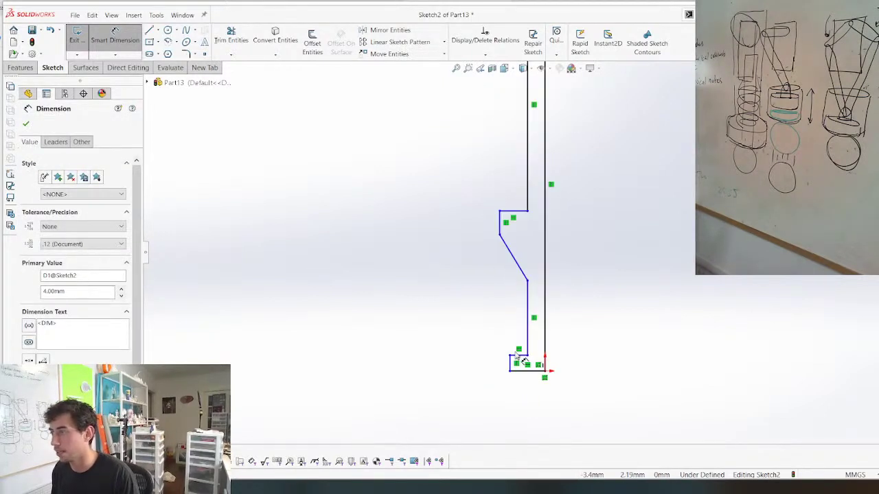
left_click(510, 363)
scroll(491, 312, "up", 3)
scroll(531, 109, "down", 3)
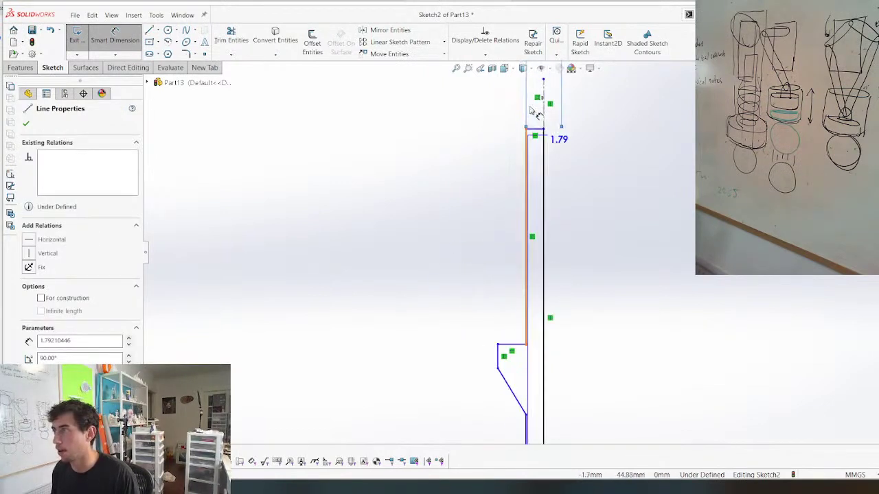
left_click(543, 96)
scroll(496, 147, "up", 1)
scroll(532, 261, "up", 3)
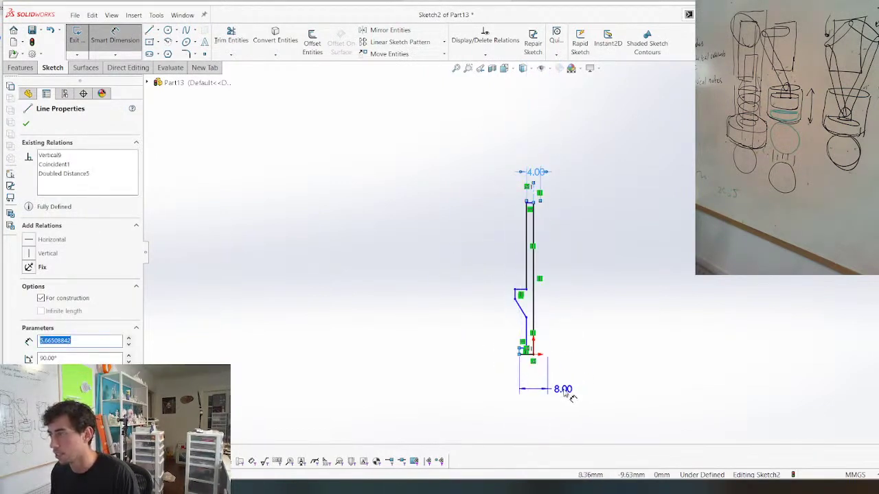
double_click(563, 389)
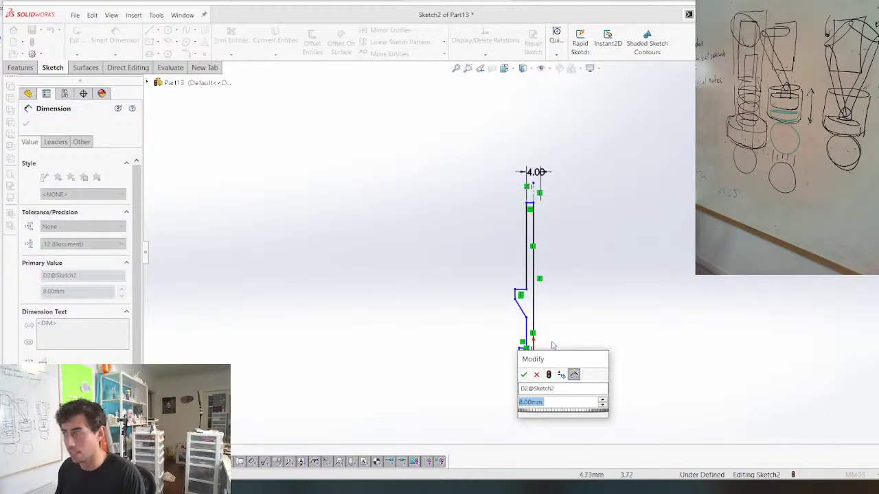
type("8")
key("Return")
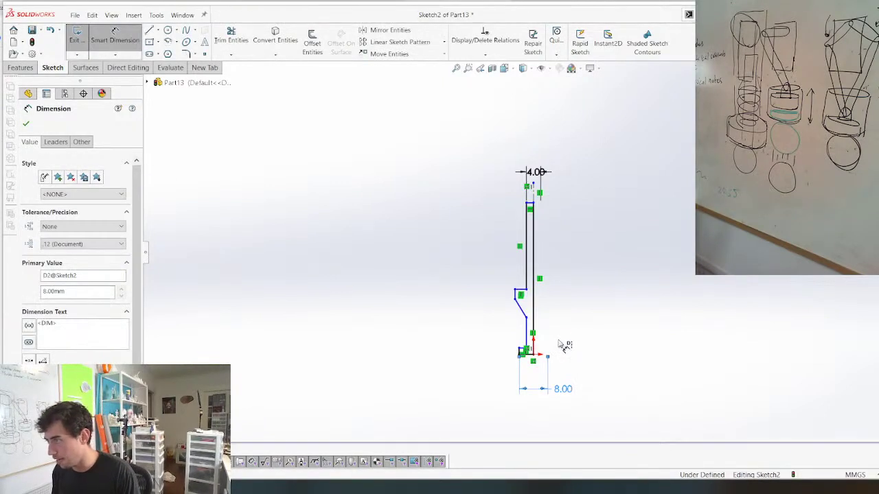
Delete the short horizontal line that closes the top of the base step
scroll(533, 345, "down", 4)
scroll(532, 341, "down", 3)
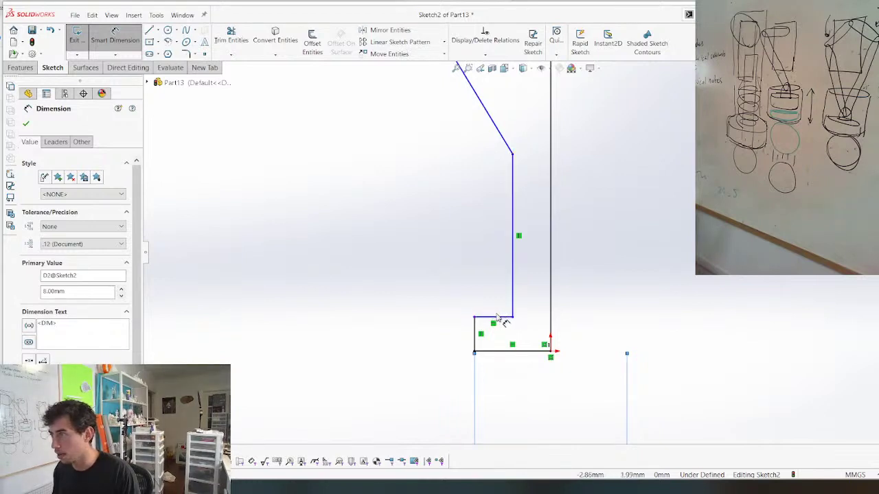
key("Escape")
left_click(501, 317)
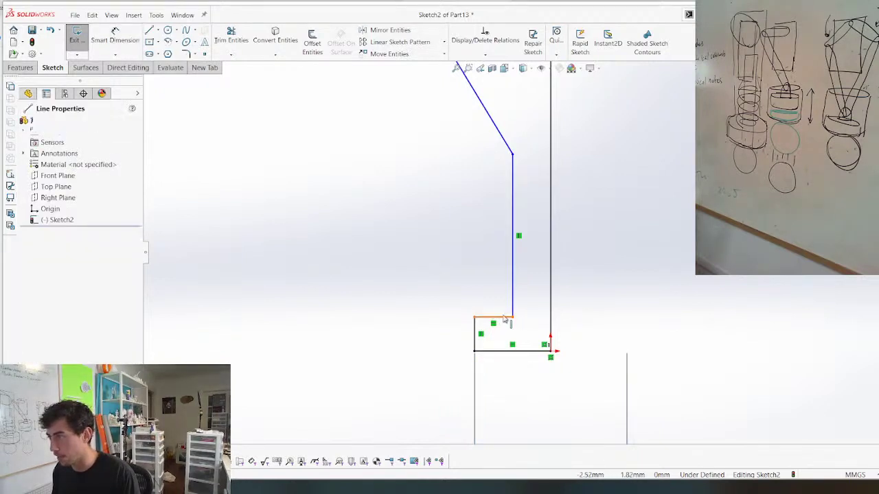
key("Delete")
Delete the slanted shoulder and its adjoining vertical lines, and extend the base's outer line up to meet the upper section's short horizontal line
scroll(481, 322, "up", 4)
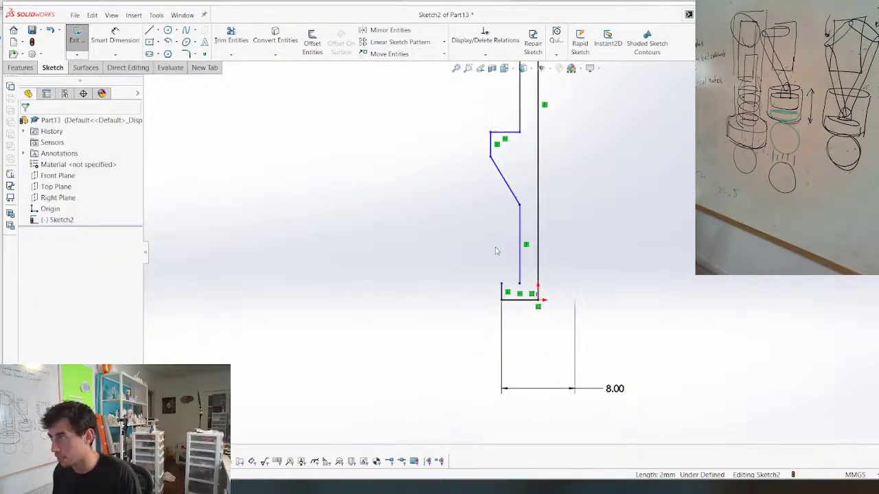
scroll(497, 251, "down", 2)
scroll(491, 167, "up", 3)
scroll(507, 156, "down", 3)
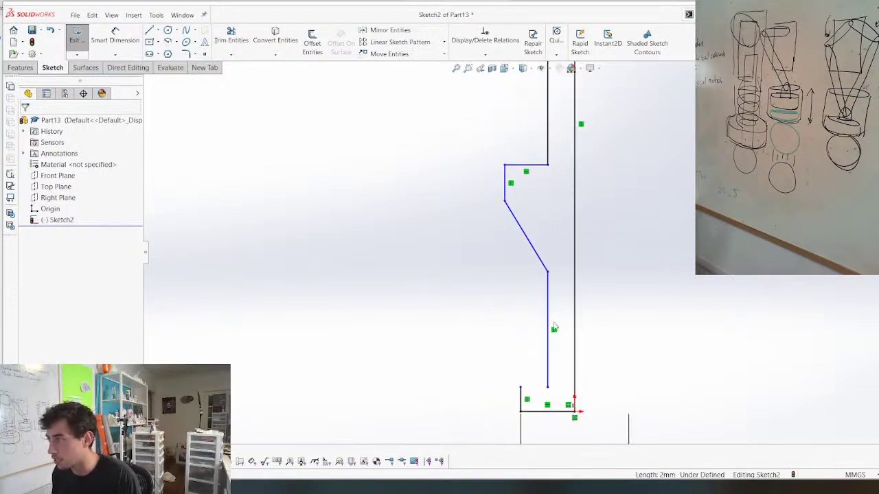
left_click_drag(561, 351, 519, 252)
key("Delete")
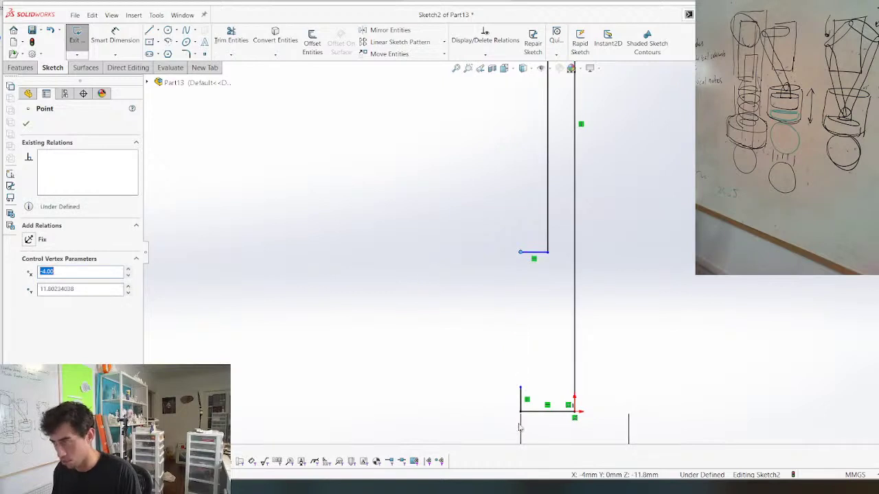
left_click_drag(521, 387, 520, 252)
left_click(470, 316)
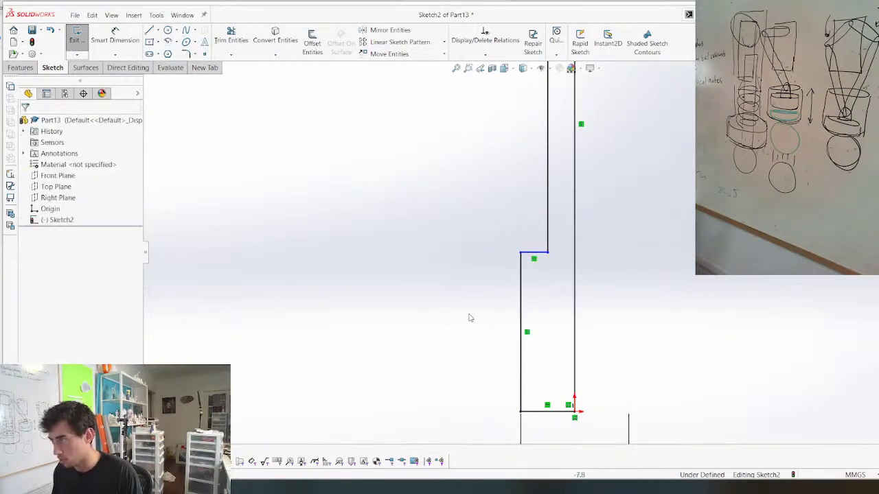
Dimension the base section's height, from the bottom line to the step line, as 10 mm
scroll(469, 322, "up", 4)
scroll(473, 295, "up", 3)
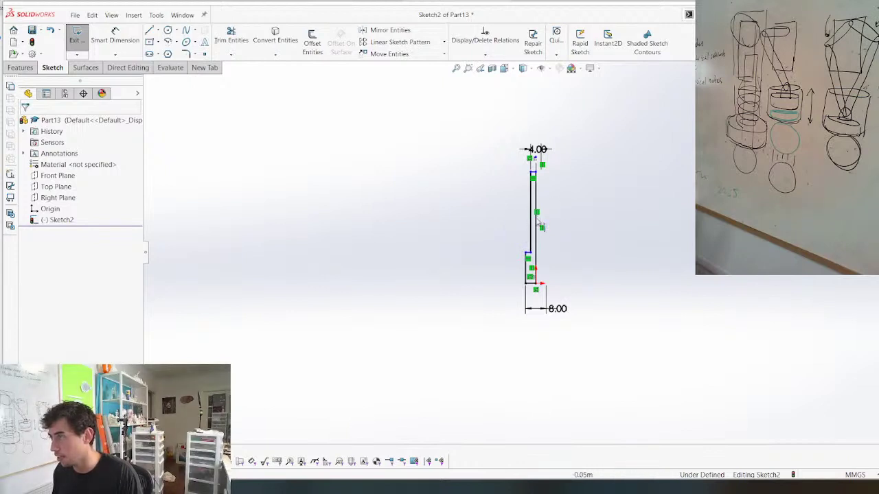
scroll(522, 227, "down", 5)
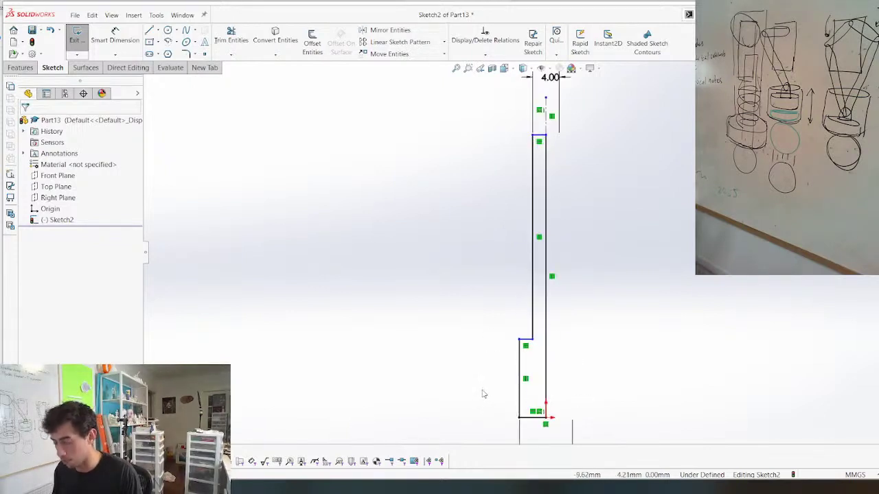
key("d")
left_click(534, 417)
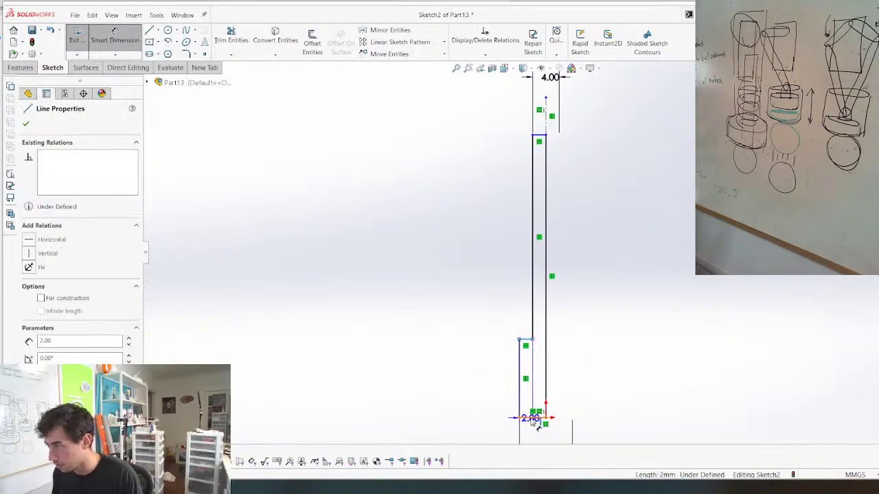
left_click(526, 340)
left_click(475, 381)
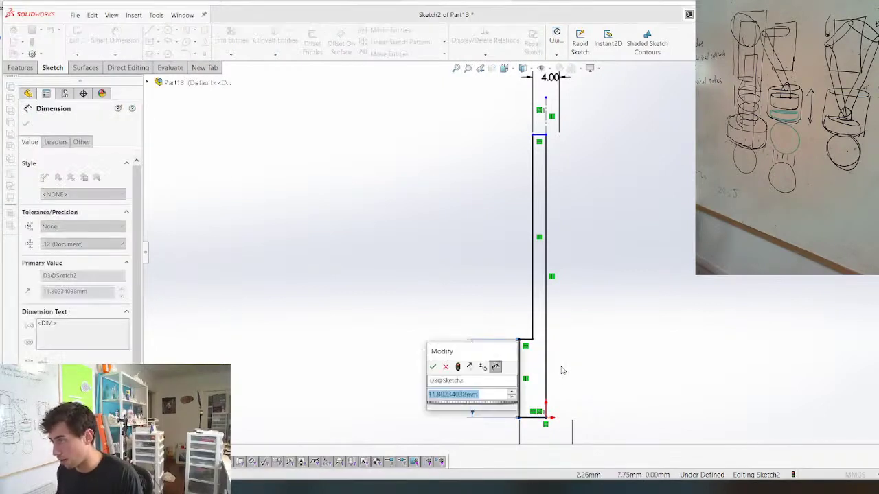
type("10")
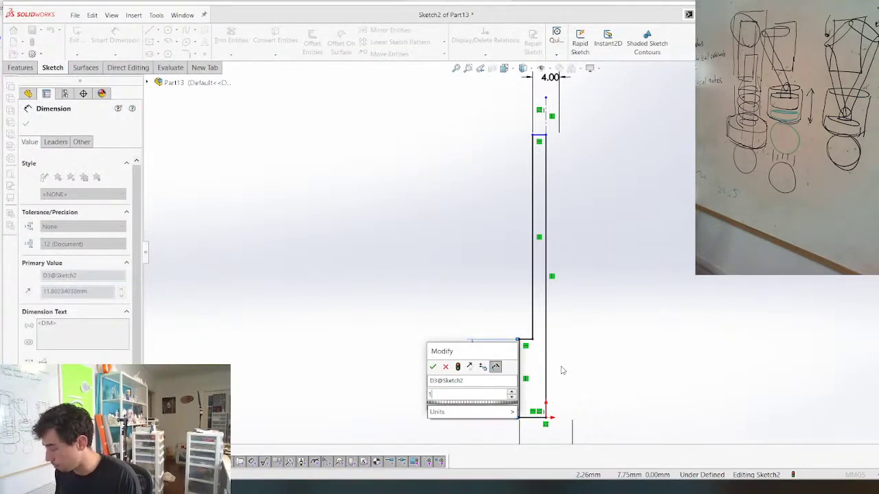
key("Return")
Dimension the upper section's height, from the step line to the top line, as 30 mm
scroll(528, 254, "up", 2)
scroll(525, 196, "down", 3)
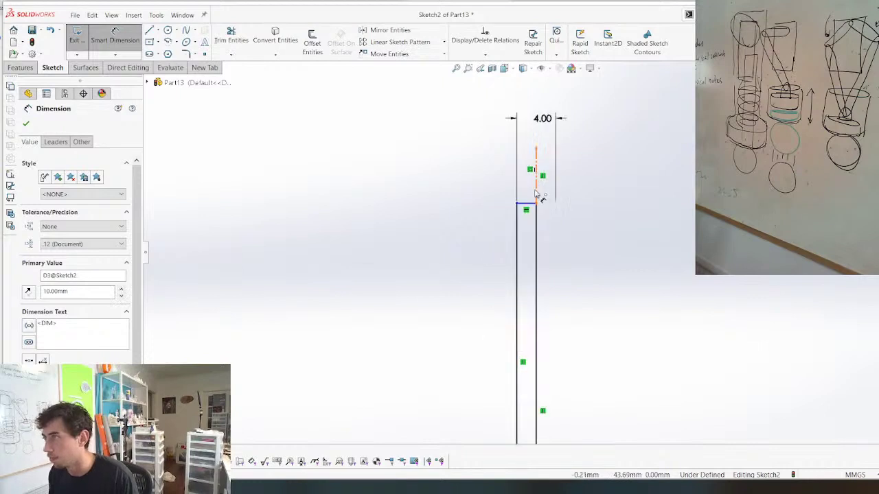
left_click(529, 204)
scroll(525, 257, "up", 2)
scroll(497, 346, "down", 4)
scroll(497, 345, "up", 4)
scroll(497, 345, "down", 3)
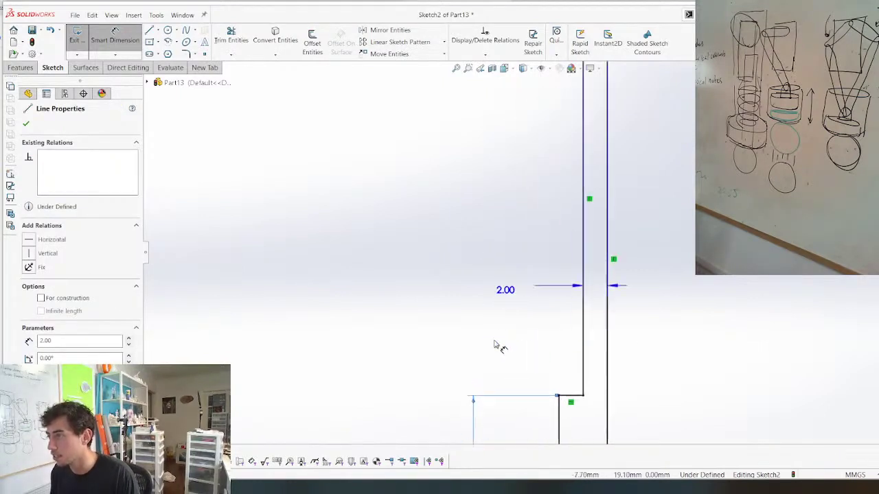
left_click(569, 396)
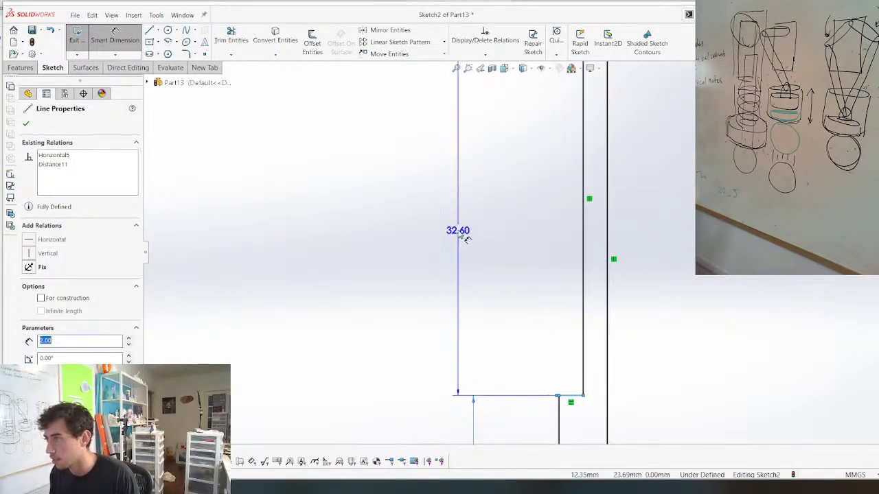
left_click(467, 235)
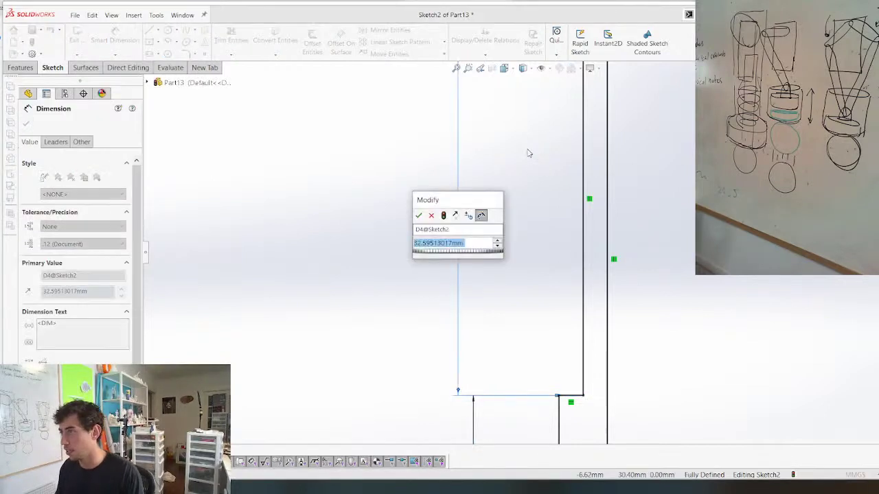
type("30")
key("Return")
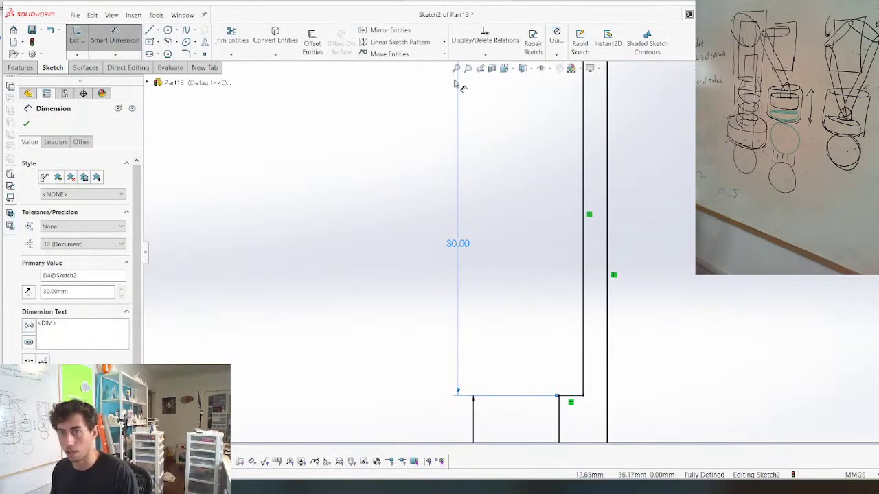
scroll(435, 267, "up", 2)
key("Escape")
scroll(447, 274, "up", 2)
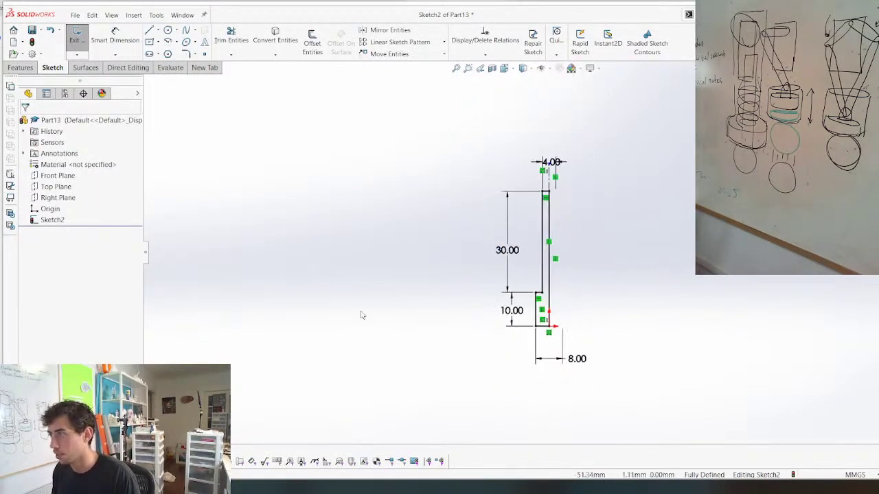
Revolve the stepped profile 360 degrees about the construction line into a solid
left_click(13, 67)
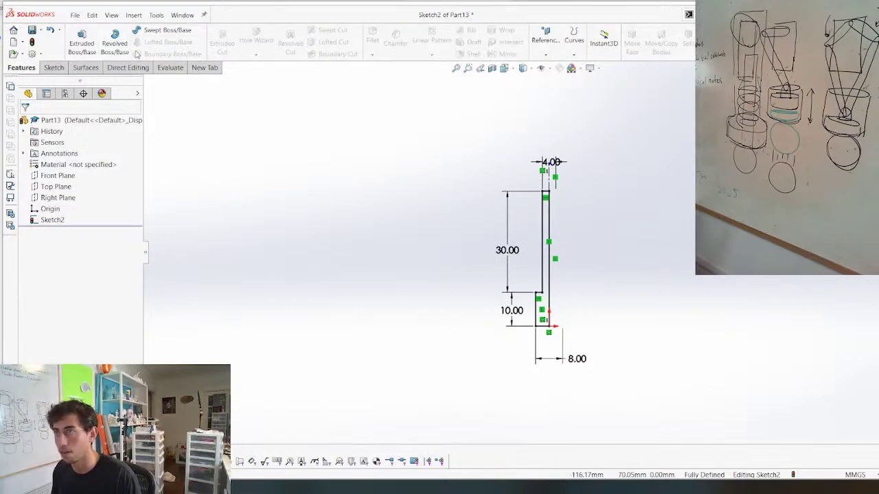
left_click(114, 41)
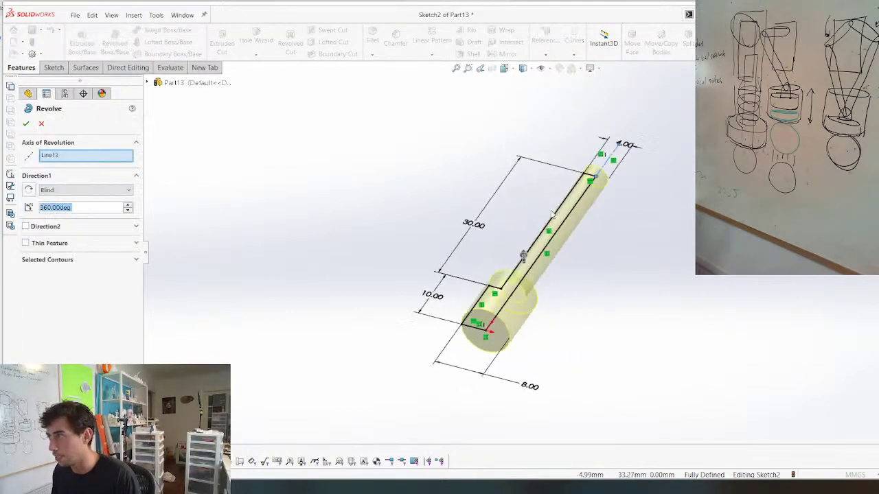
key("Return")
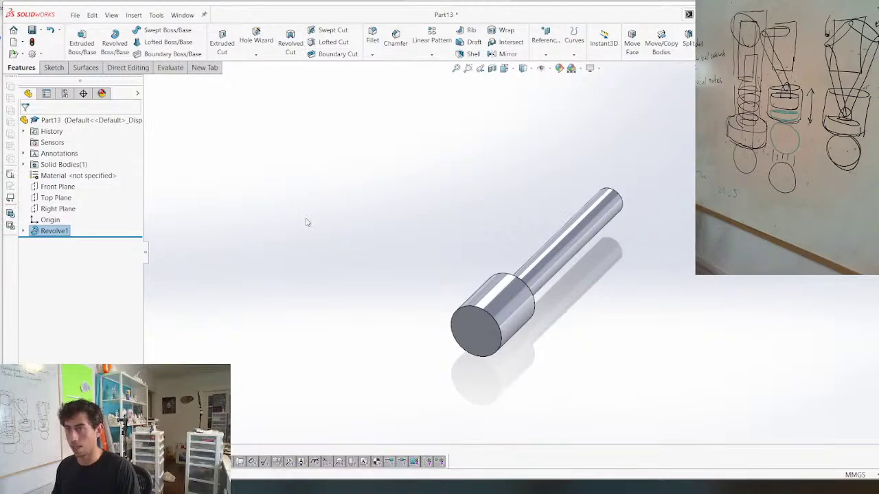
Save the part as RoCl_Drop Pin in the 059 - Robot Clock folder
key("ctrl+s")
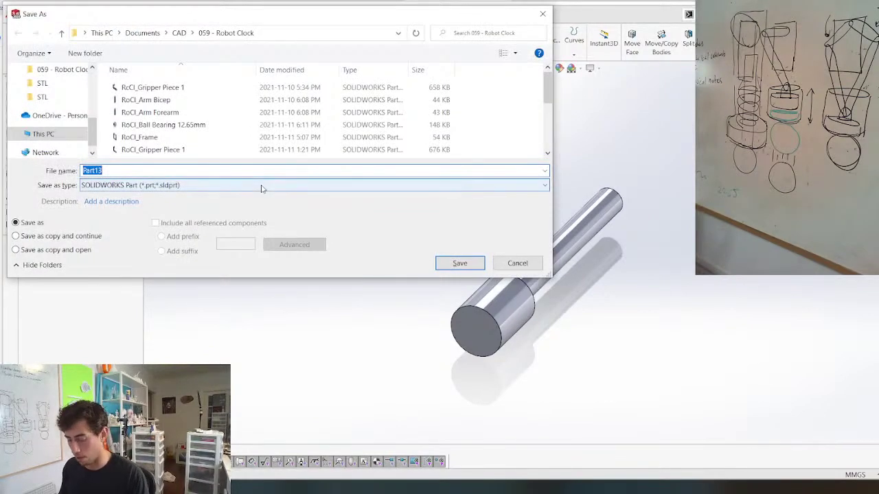
type("RoCl_D")
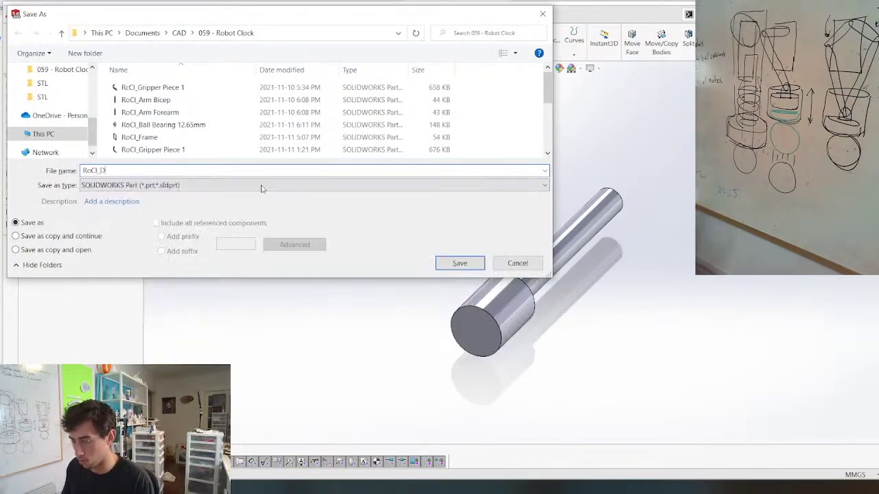
type("rop Pin")
key("Return")
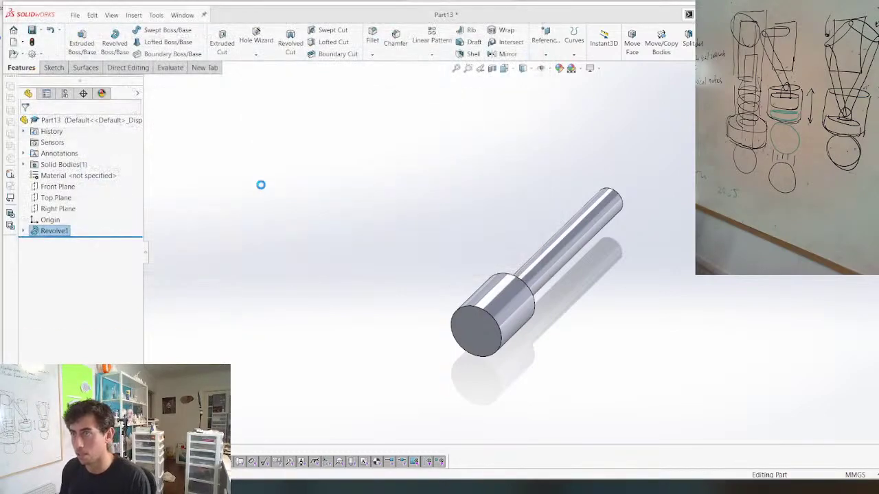
Insert RoCl_Drop Pin into the gripper assembly beside the servo bracket and rotate it with its thick end up
key("ctrl+Tab")
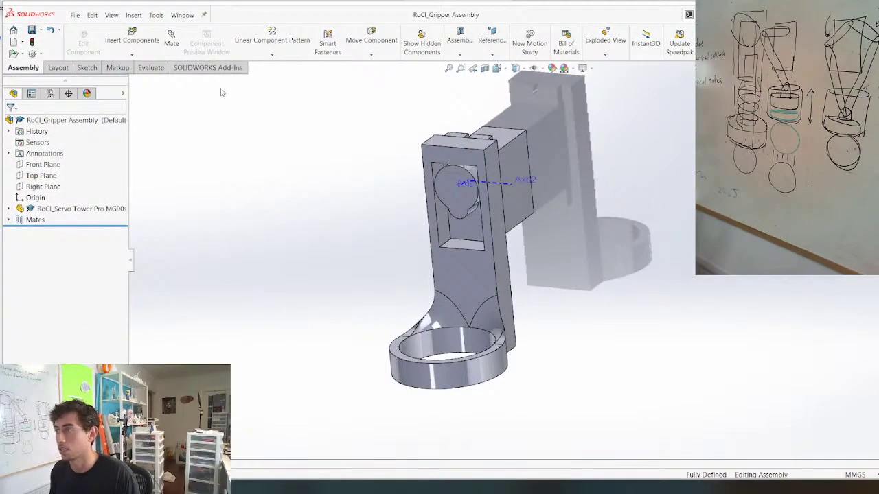
left_click(131, 38)
left_click(46, 274)
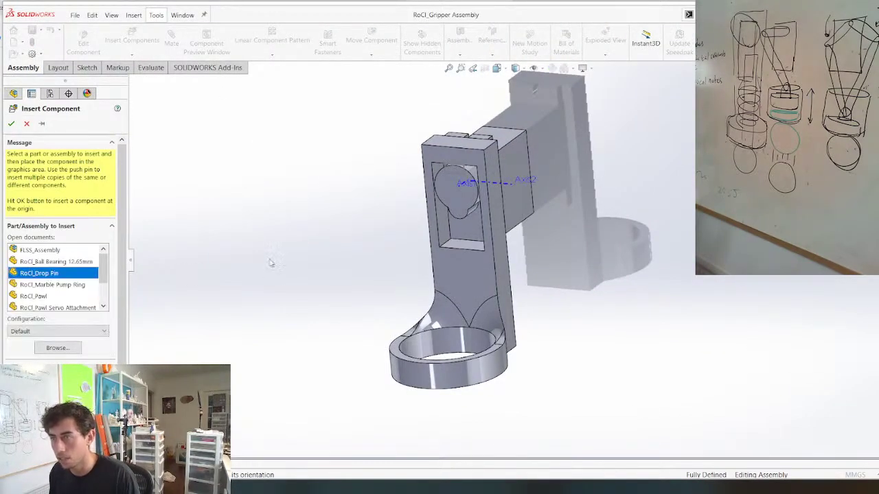
left_click(212, 259)
right_click_drag(213, 258, 301, 324)
Mate the pin's thin shaft concentric with the inner face of the bracket's ring
scroll(290, 289, "up", 1)
scroll(290, 289, "up", 2)
scroll(425, 240, "down", 4)
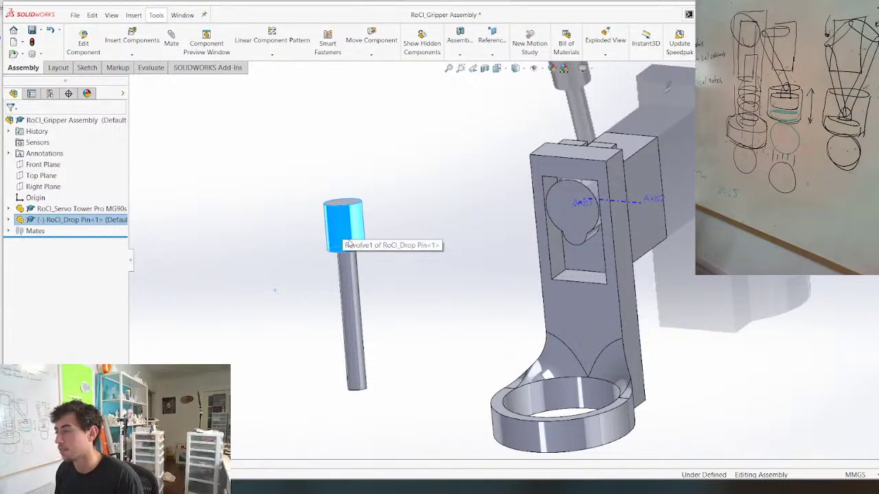
left_click(353, 302)
left_click(532, 403, "ctrl")
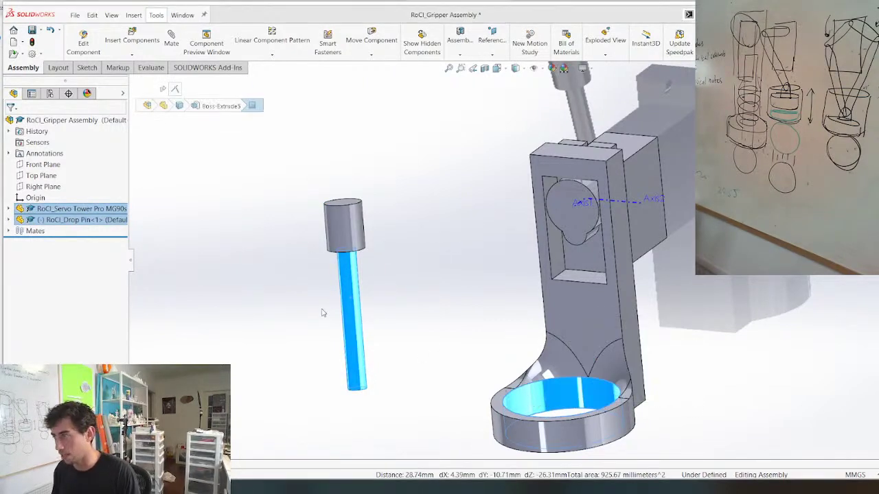
key("m")
left_click(336, 371)
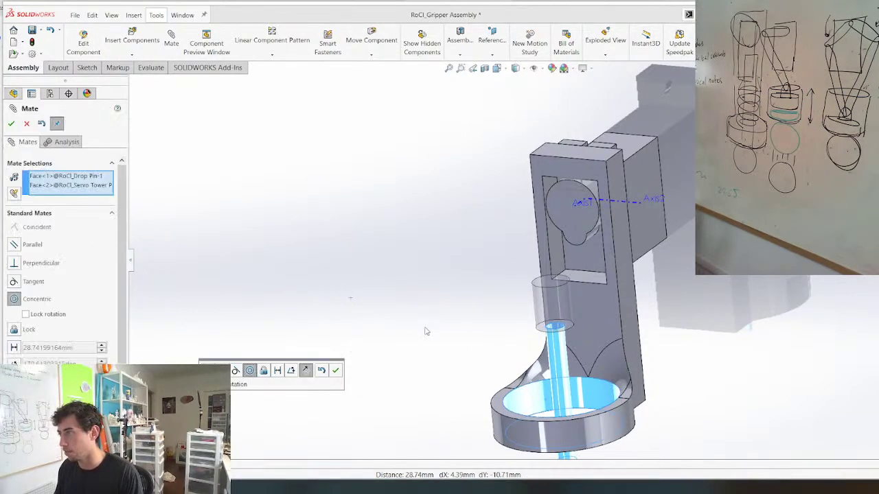
middle_click_drag(426, 331, 381, 362)
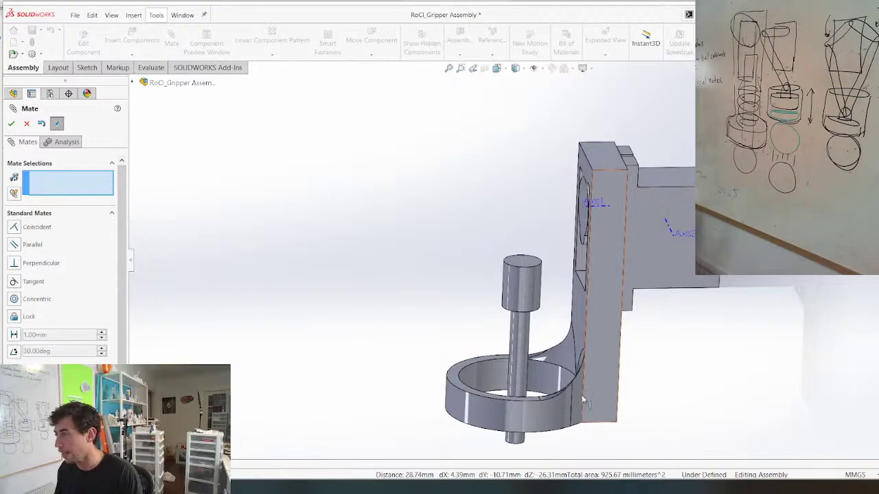
middle_click_drag(522, 401, 582, 163)
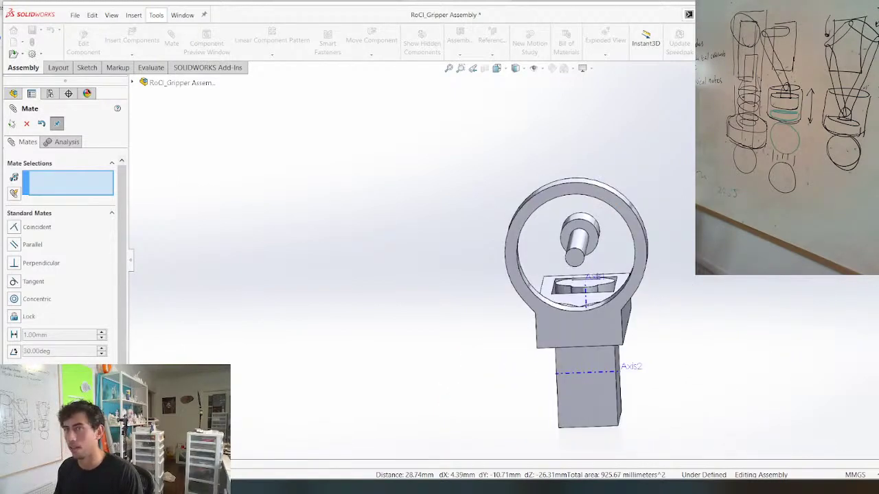
left_click(12, 124)
Open the sketch of the bracket's ring for editing within the assembly
middle_click_drag(435, 232, 412, 281)
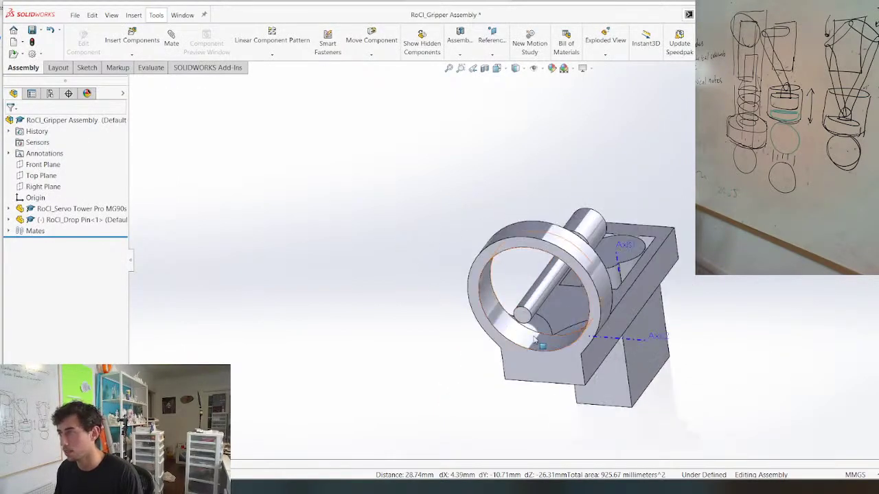
right_click(542, 310)
left_click(556, 163)
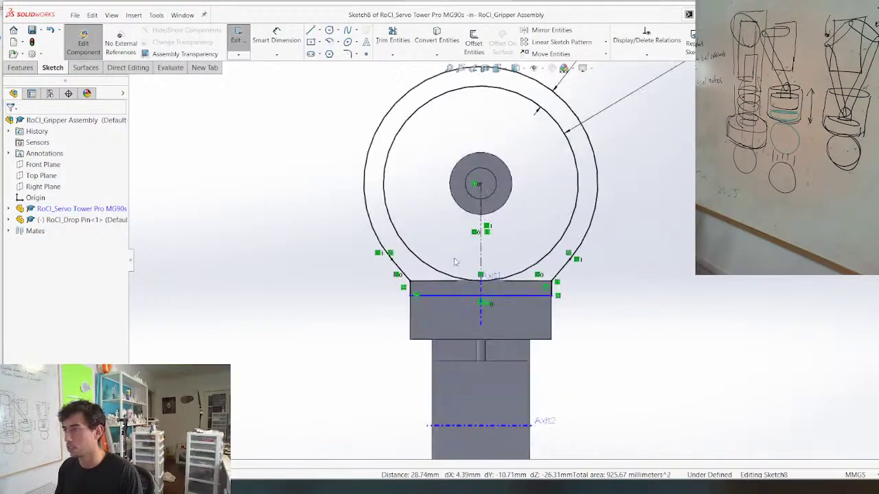
Try to drag the lower end of the ring sketch's centreline further into the bracket
left_click(516, 294)
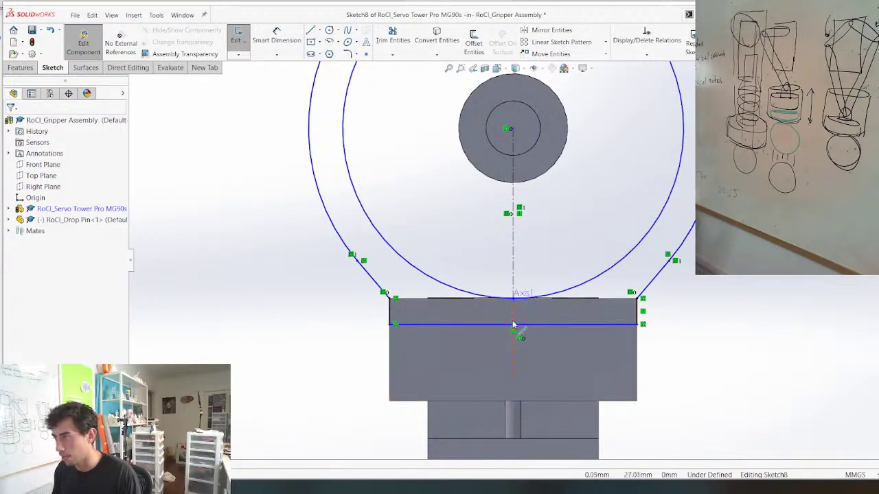
scroll(462, 218, "up", 3)
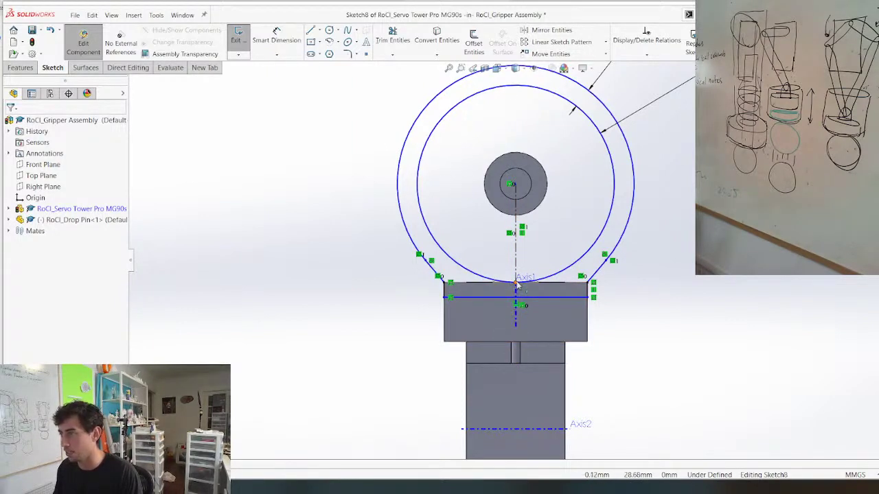
left_click_drag(517, 284, 520, 325)
left_click_drag(520, 285, 519, 282)
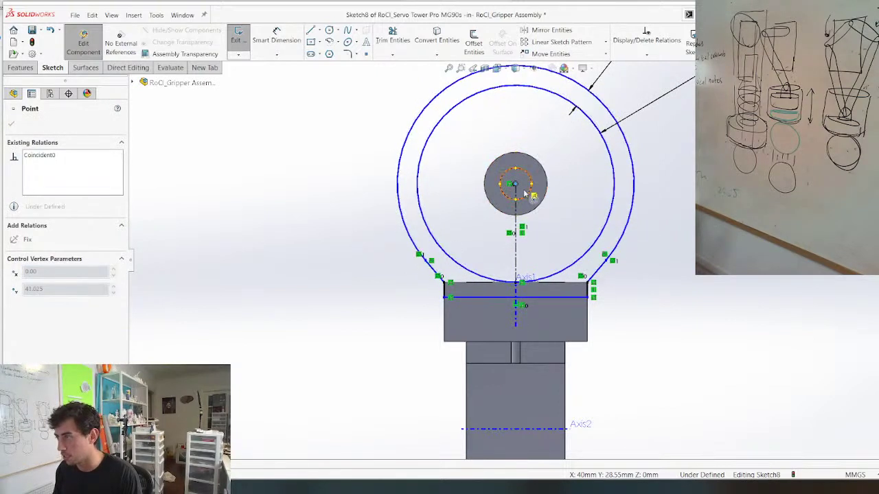
key("Escape")
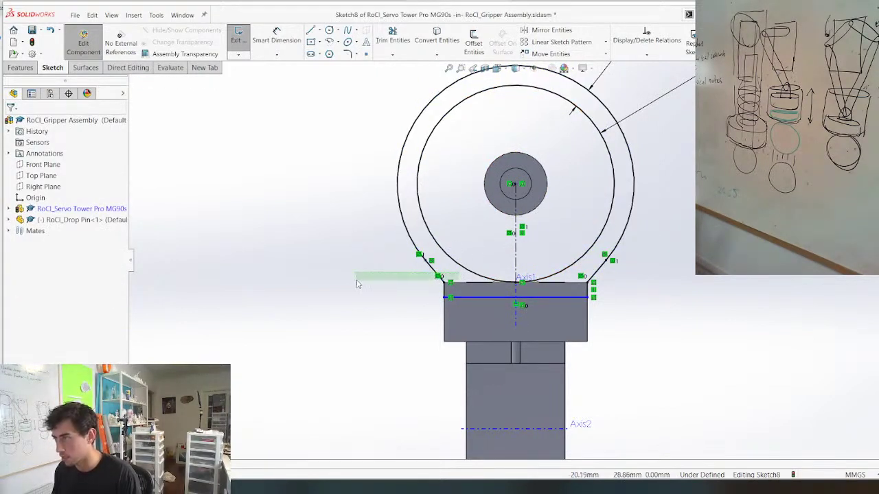
left_click(357, 281)
key("Delete")
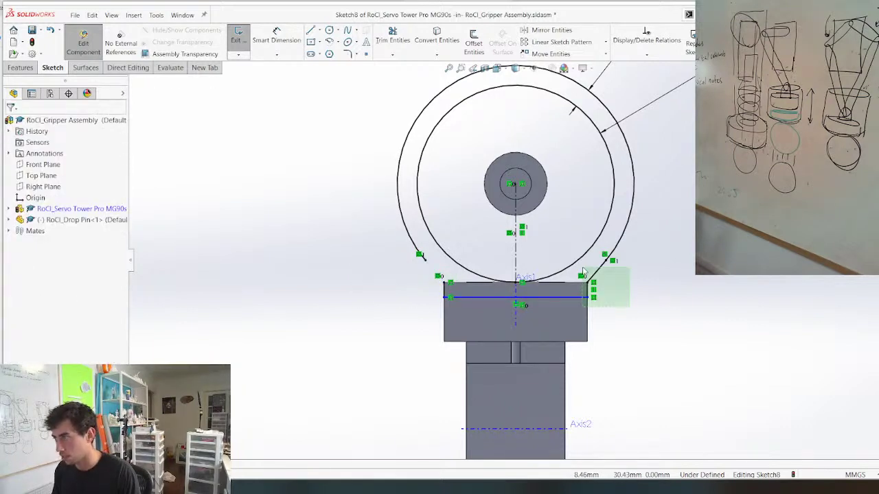
left_click_drag(581, 269, 581, 269)
key("Delete")
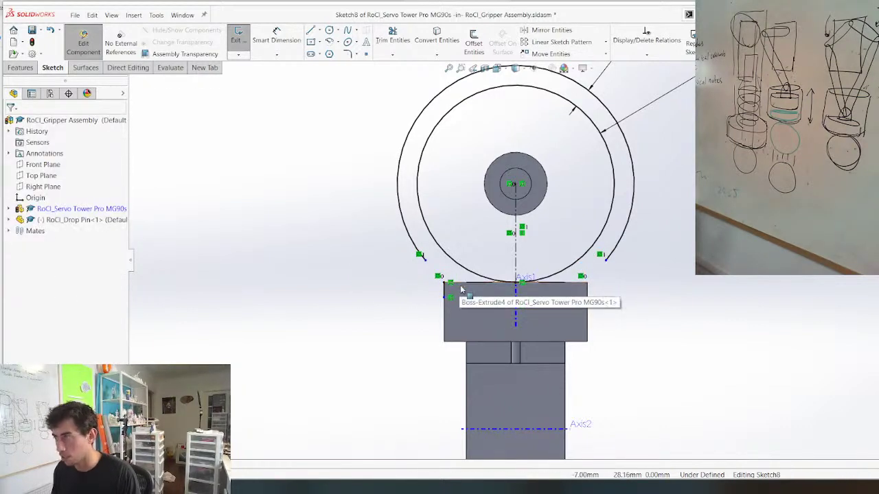
key("ctrl+z")
key("ctrl+z")
key("ctrl+z")
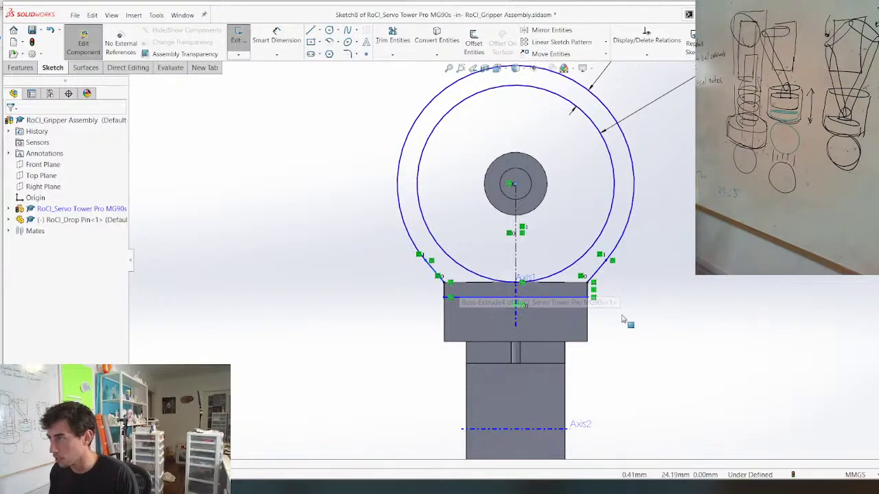
Delete the slanted and short vertical connecting lines on both sides of the ring, along with the horizontal line across the bracket
left_click_drag(620, 324, 573, 267)
key("Delete")
left_click_drag(460, 313, 417, 275)
key("Delete")
Move the centreline's ends and the ring's centre toward the bracket so the inner circle overlaps the bracket's edge
left_click_drag(515, 283, 516, 241)
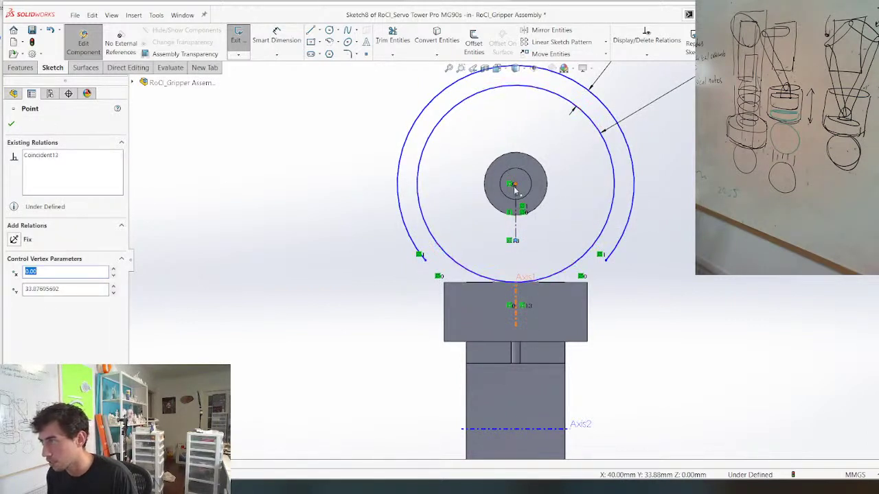
left_click_drag(515, 186, 518, 294)
scroll(516, 275, "down", 4)
left_click(590, 171)
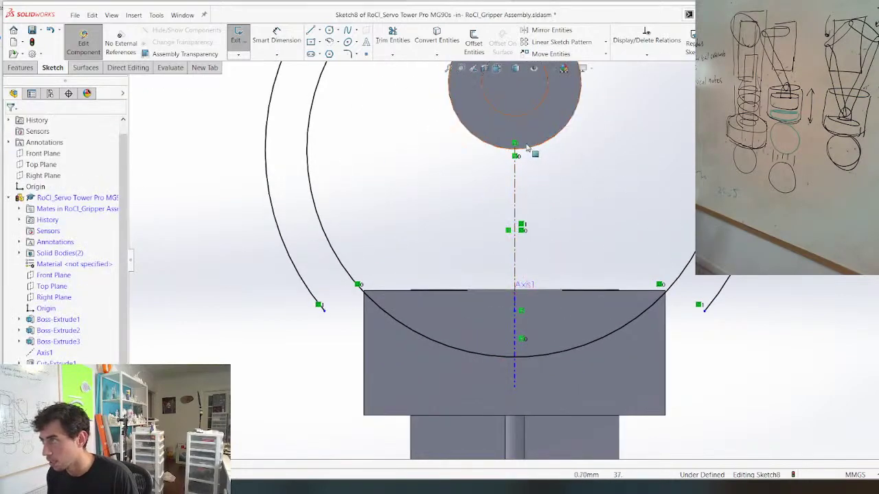
Move the ring sketch's centre below the drop pin, closer to the bracket
scroll(516, 150, "up", 3)
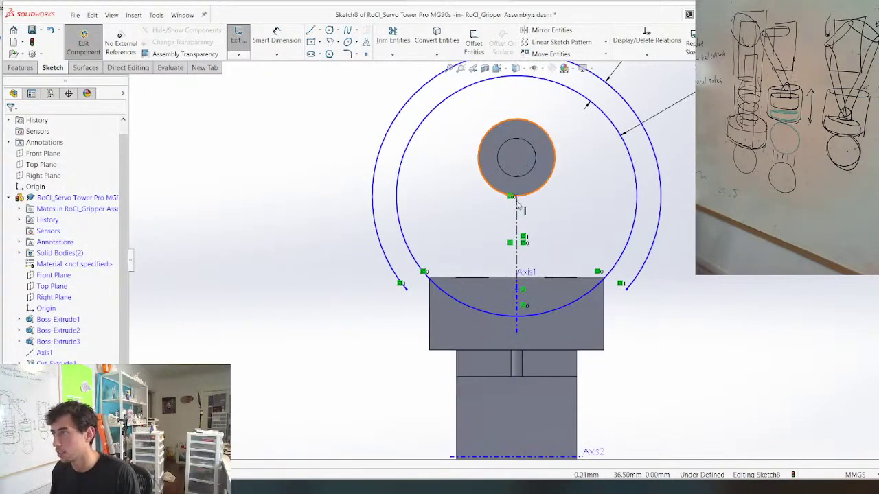
left_click(506, 197)
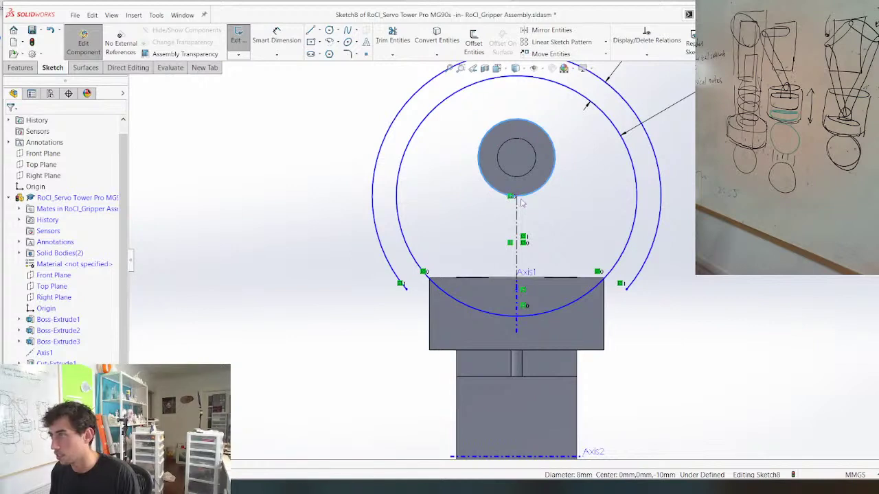
mouse_move(514, 197)
left_mouse_down()
mouse_move(514, 239)
mouse_move(519, 219)
left_mouse_up()
Dimension the distance between the bracket block's lower front edge and the lowest point of the ring's inner circle
key("d")
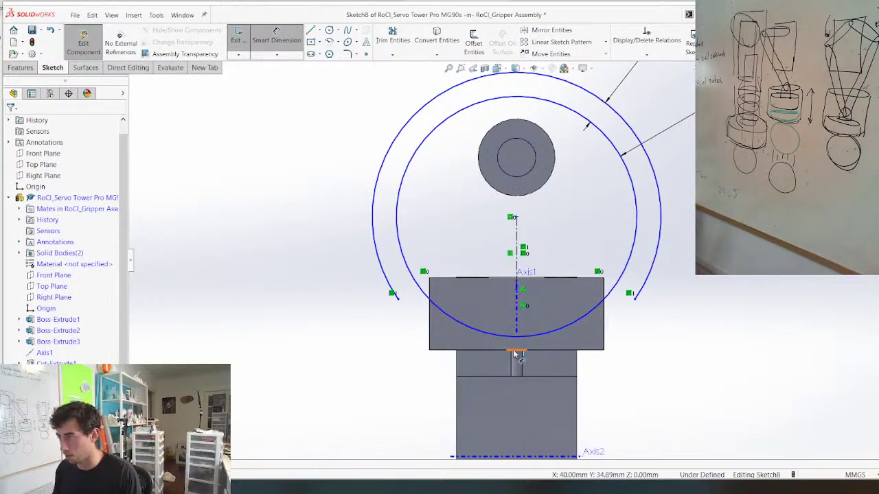
middle_click_drag(490, 355, 506, 312)
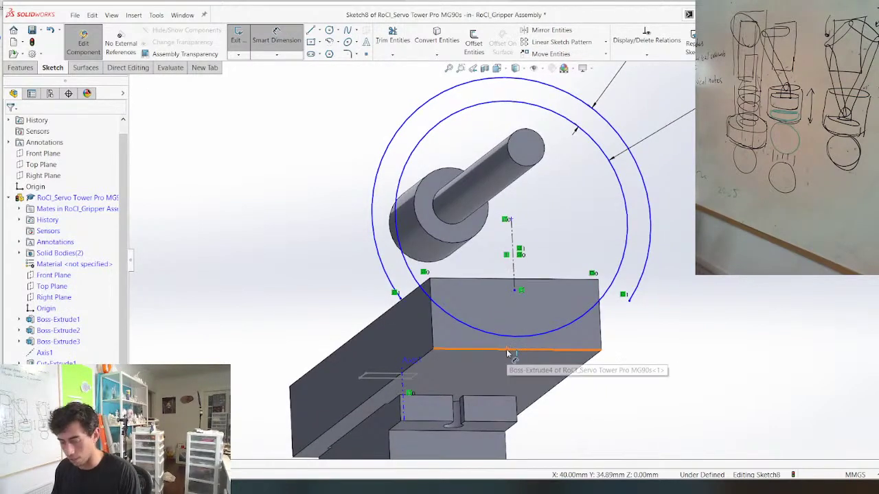
left_click(508, 351)
left_click(512, 338)
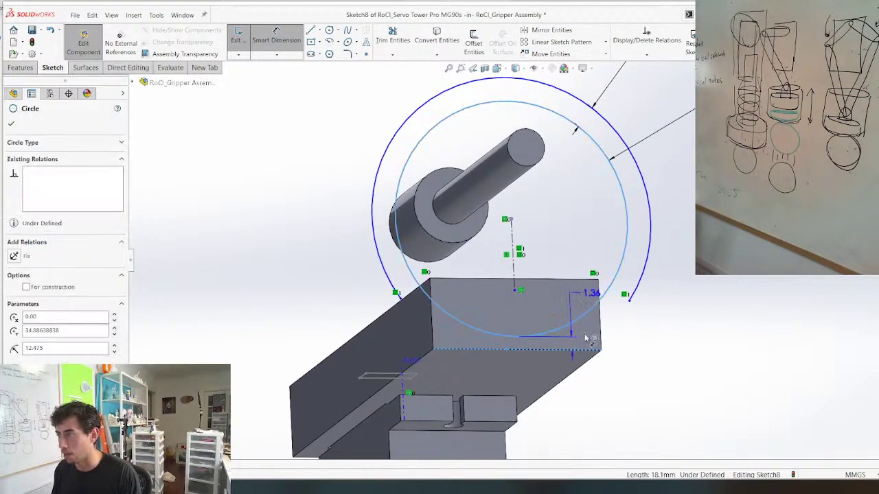
left_click(697, 330)
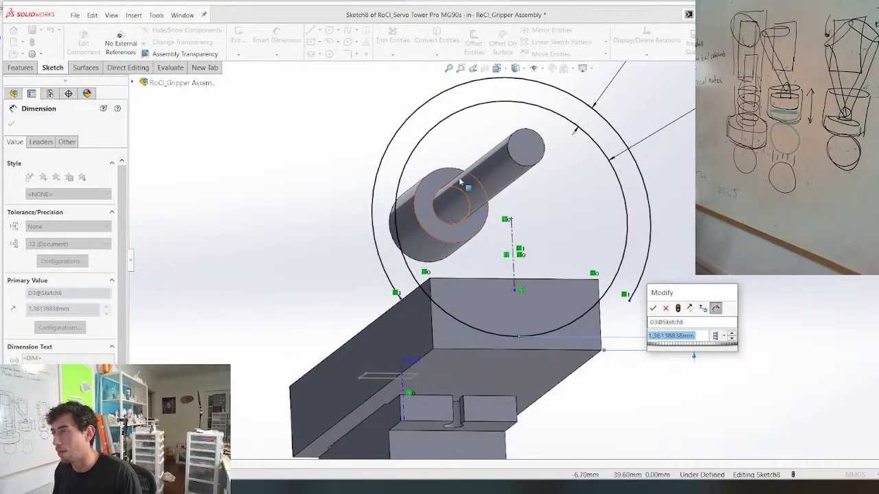
Examine the drop pin's position relative to the ring sketch and the bracket's pocket from several angles
middle_click_drag(461, 183, 497, 195)
scroll(467, 173, "up", 4)
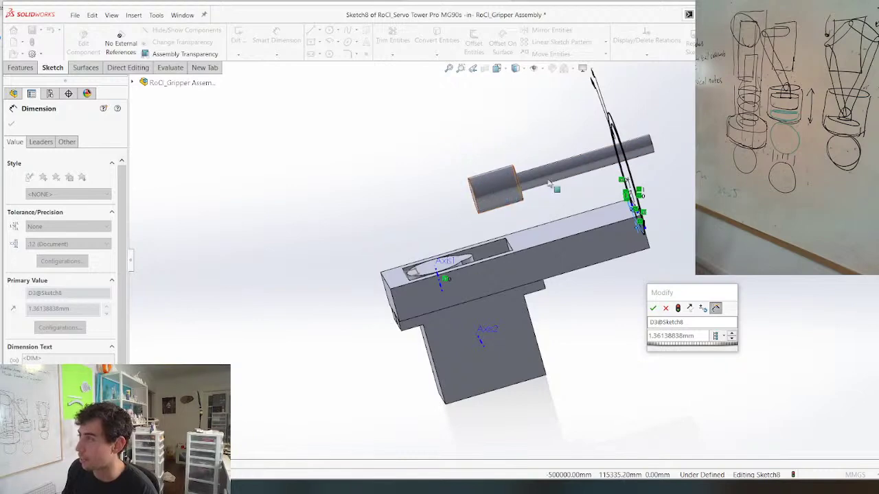
scroll(536, 182, "up", 2)
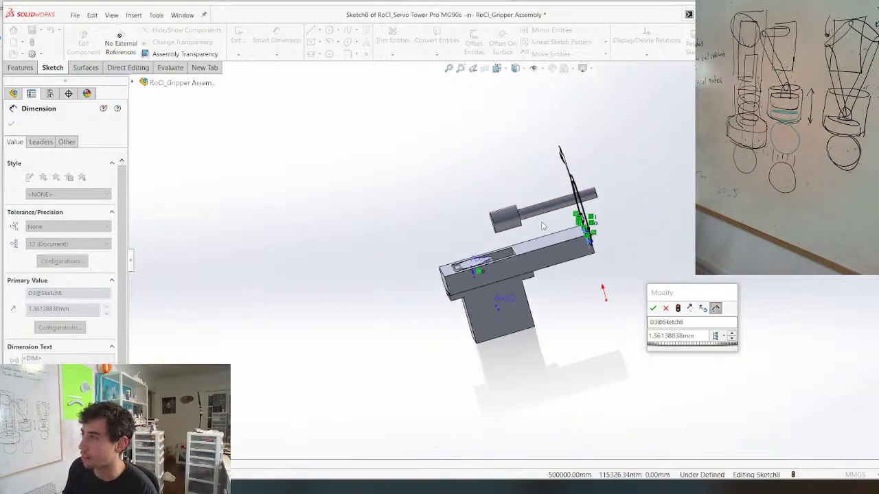
scroll(522, 205, "down", 6)
middle_click_drag(518, 211, 457, 216)
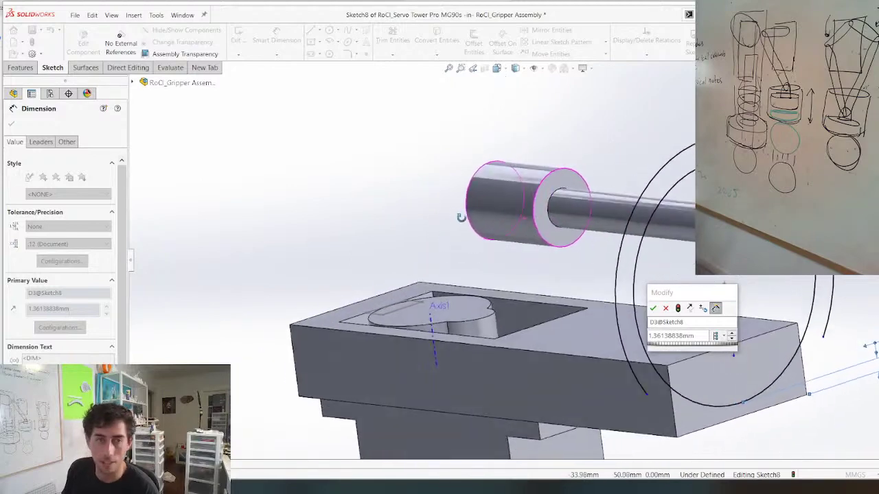
scroll(573, 310, "up", 3)
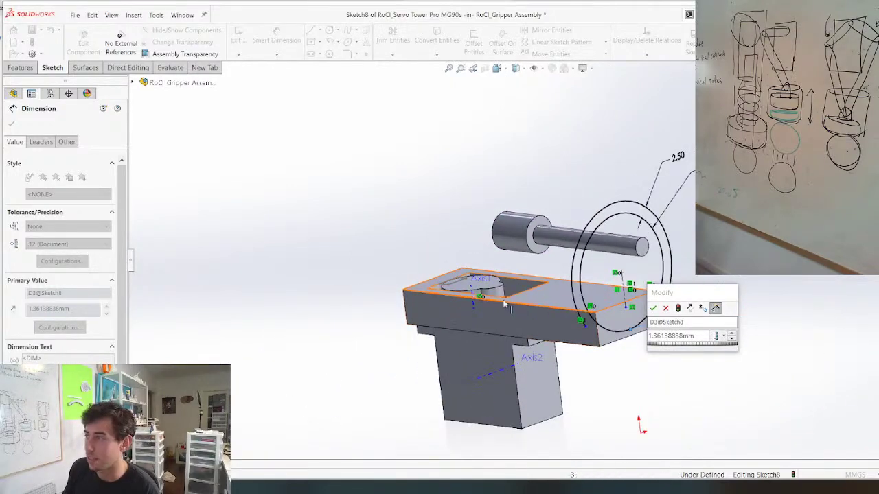
mouse_move(573, 311)
middle_mouse_down()
mouse_move(498, 251)
mouse_move(440, 277)
mouse_move(454, 281)
mouse_move(465, 254)
middle_mouse_up()
scroll(486, 290, "up", 3)
scroll(536, 243, "down", 6)
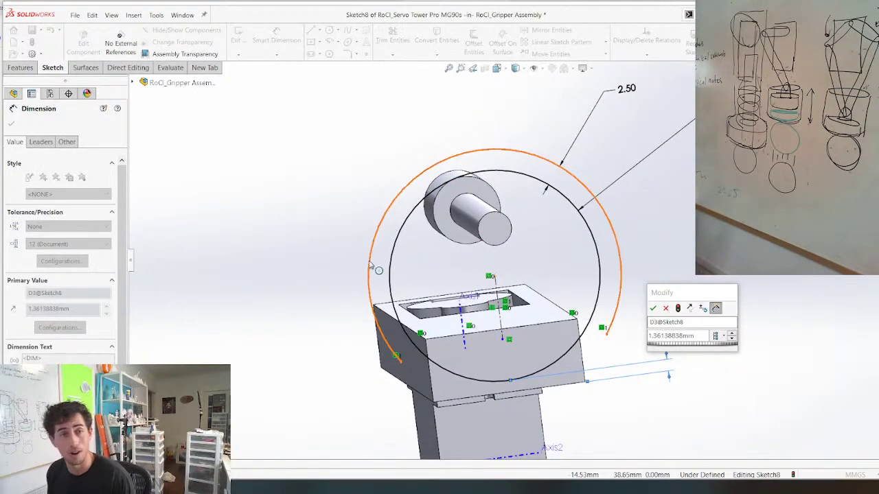
middle_click_drag(327, 307, 447, 258)
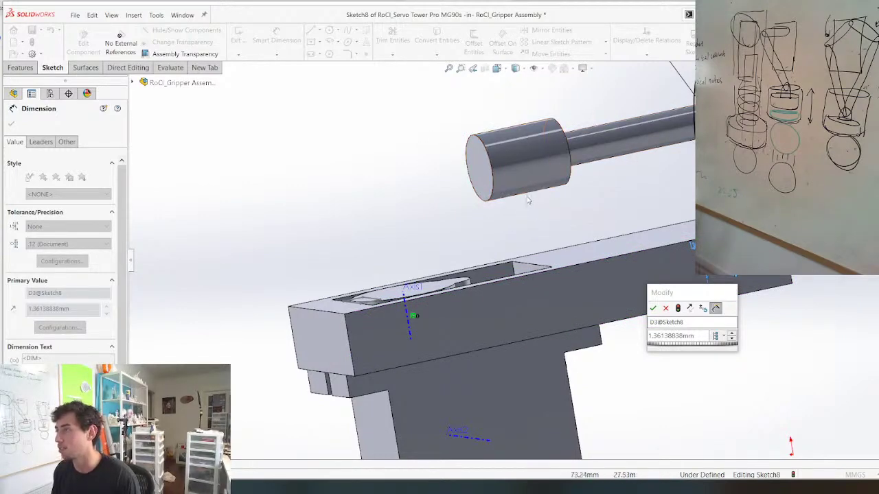
scroll(639, 208, "up", 3)
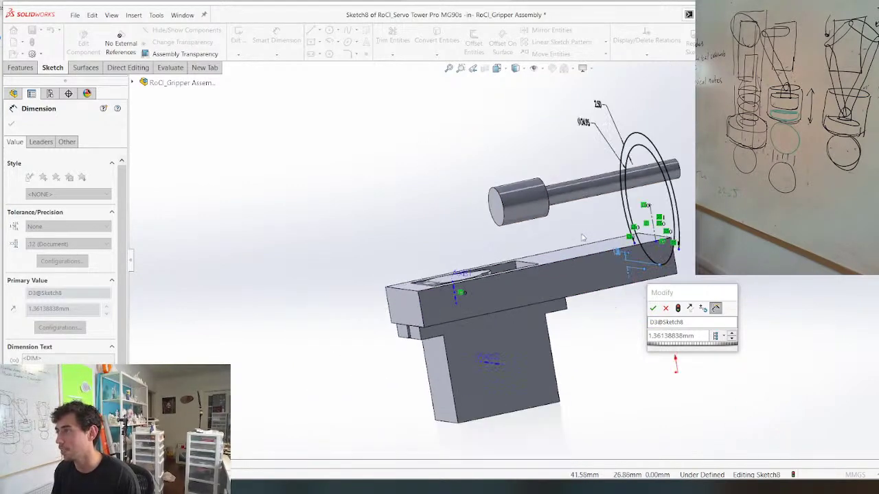
middle_click_drag(578, 221, 477, 248)
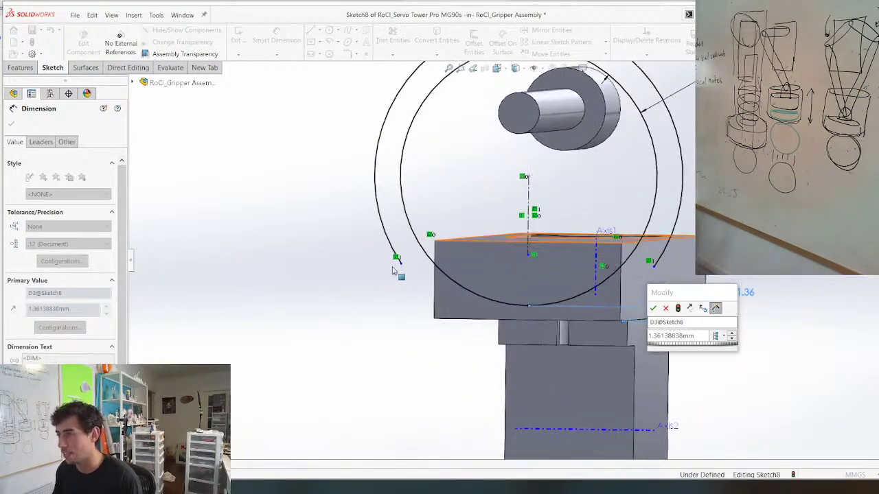
Set the distance between the inner circle and the bracket block's lower edge to 1.5 mm
mouse_move(397, 258)
left_mouse_down()
mouse_move(443, 302)
mouse_move(408, 269)
left_mouse_up()
scroll(643, 292, "up", 1)
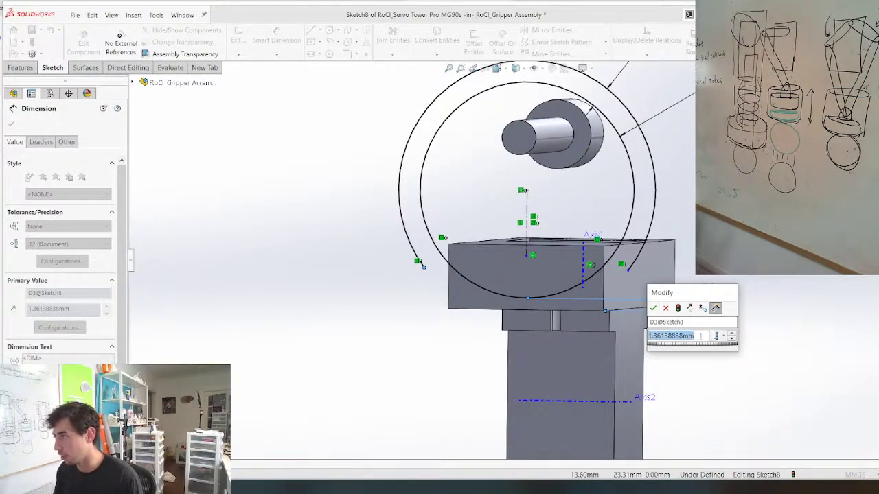
type("1.5")
key("Return")
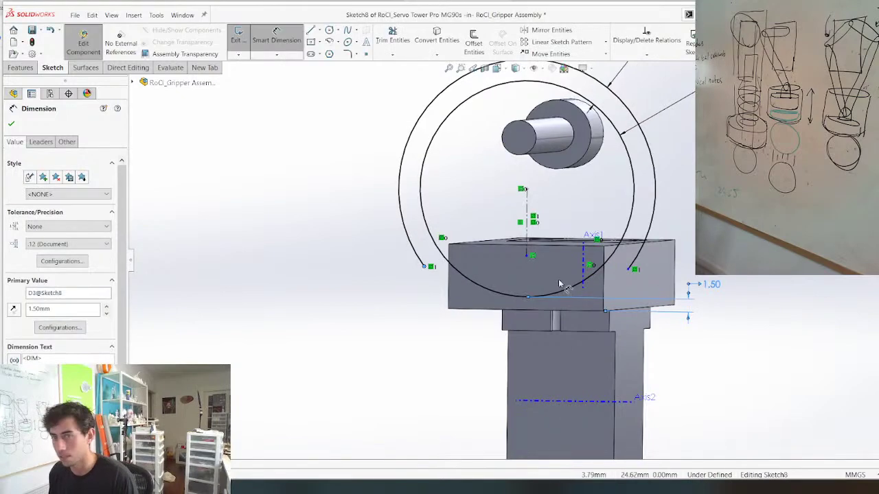
scroll(515, 278, "up", 2)
key("Escape")
Draw a line from the block's lower-left corner to the ring's outer arc end and make it tangent to the arc
key("ctrl+8")
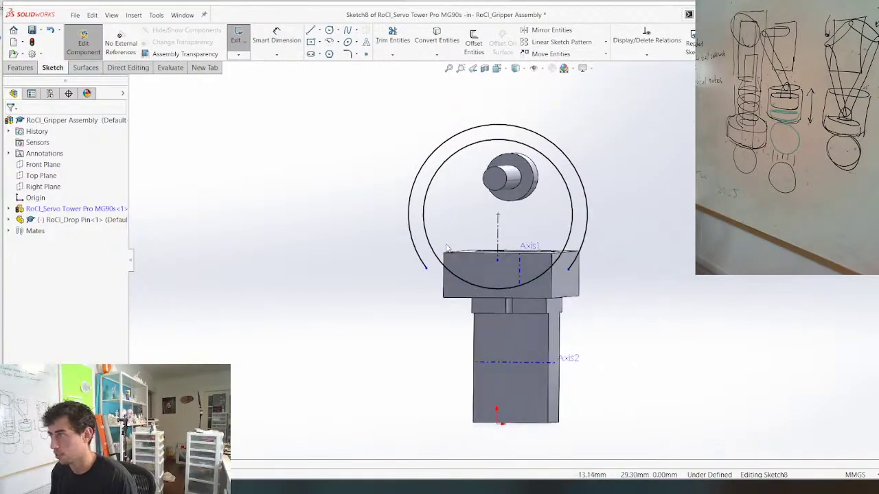
scroll(416, 300, "down", 4)
key("l")
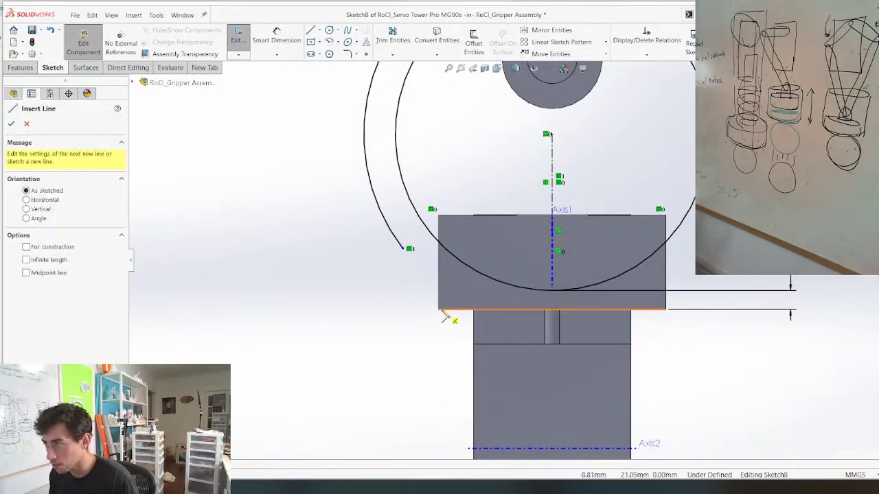
left_click_drag(438, 314, 410, 249)
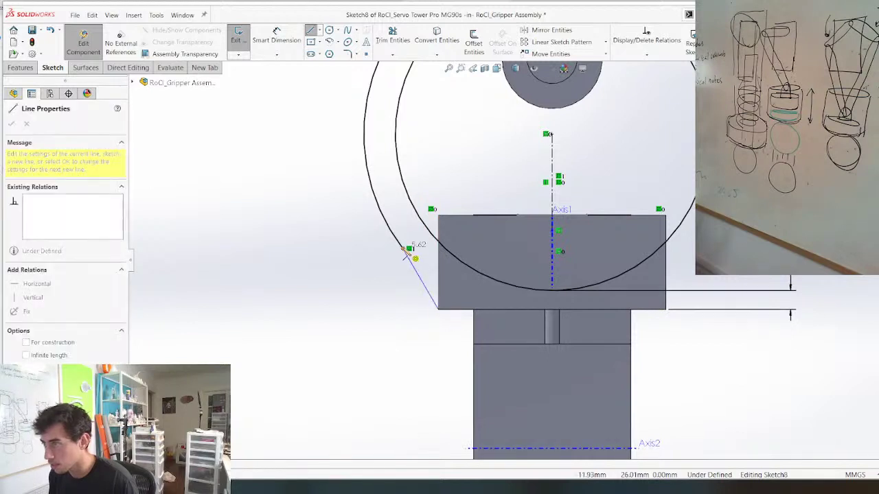
key("Escape")
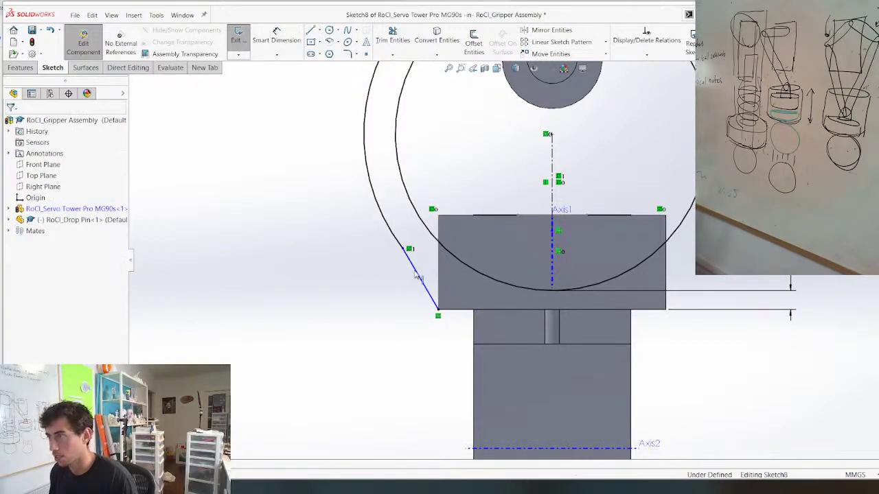
left_click(394, 236, "ctrl")
left_click(410, 260, "ctrl")
left_click(428, 195)
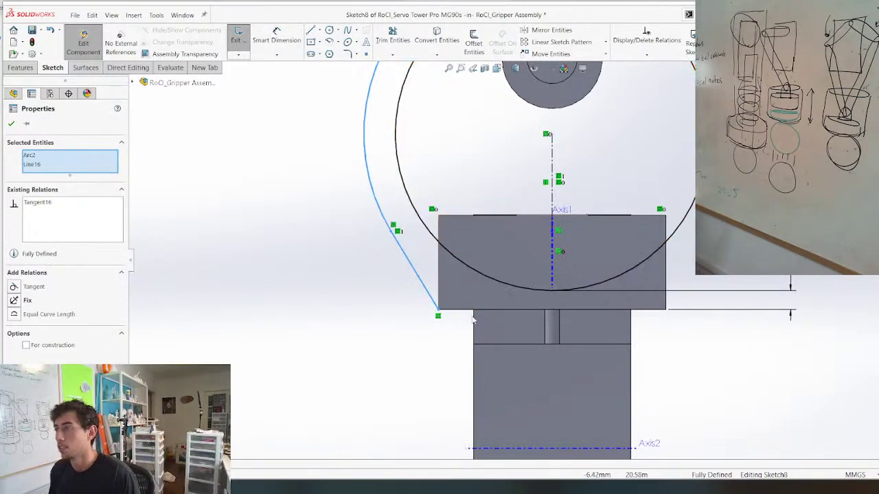
Close the profile with lines from the outer arc's other end to the block's lower-right corner and along its bottom edge, finishing the sketch
key("l")
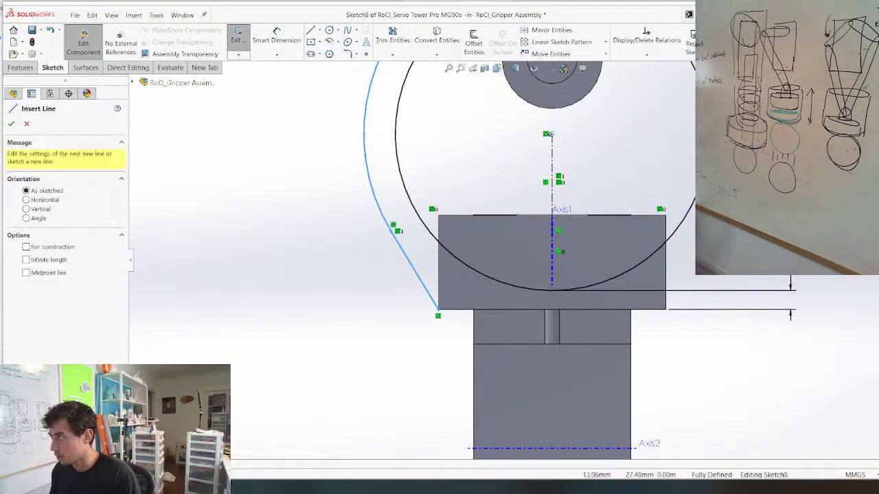
left_click_drag(712, 233, 670, 309)
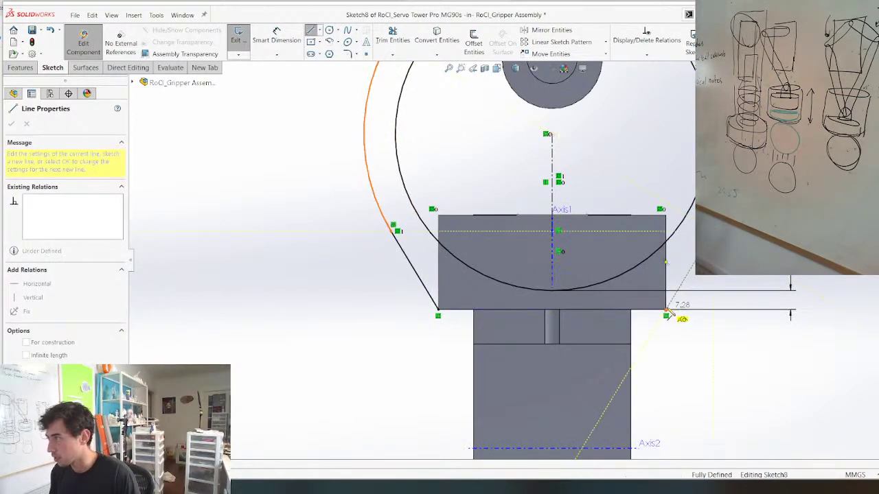
left_click(438, 310)
key("Escape")
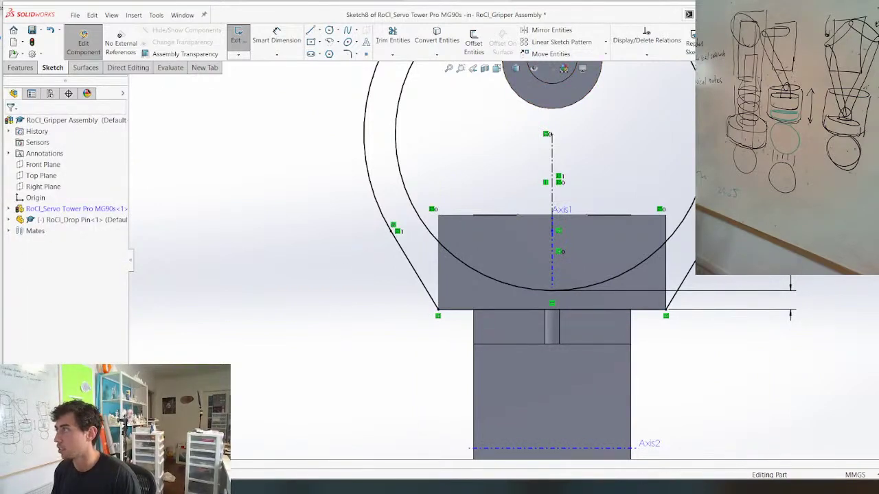
left_click(236, 37)
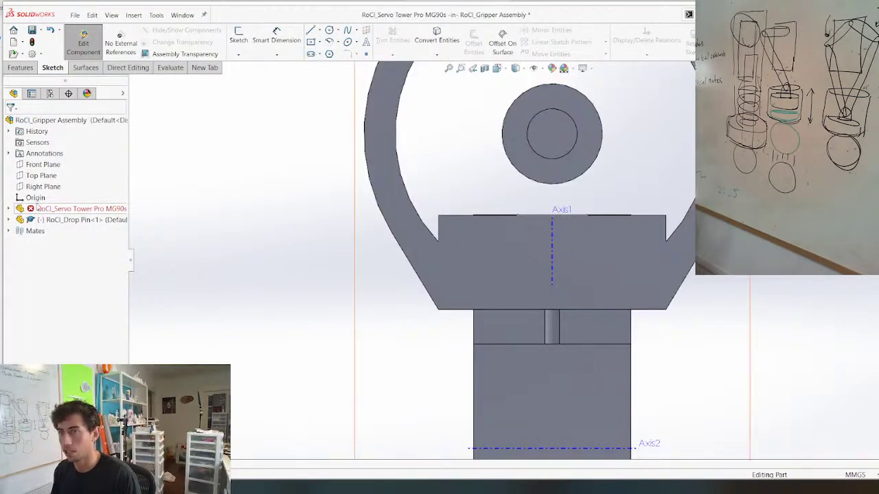
Look up the sketch behind the drop pin's Revolve1 feature in the assembly tree
left_click(9, 220)
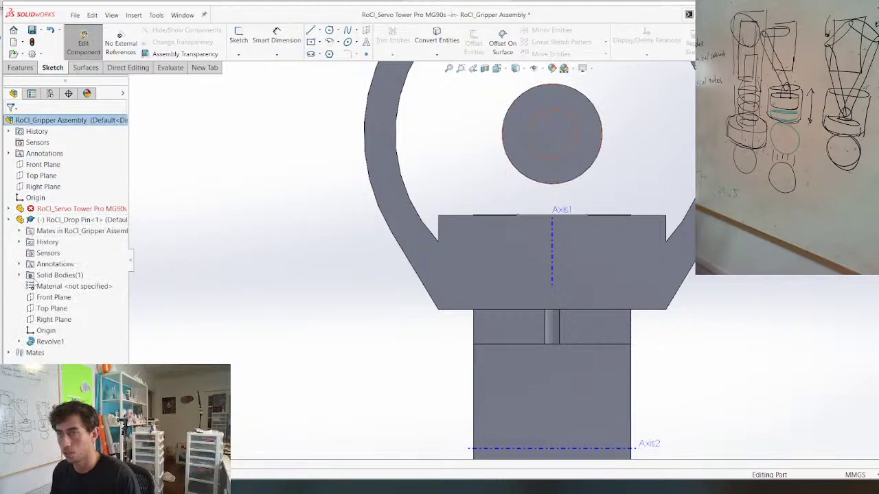
left_click(19, 342)
left_click(55, 352)
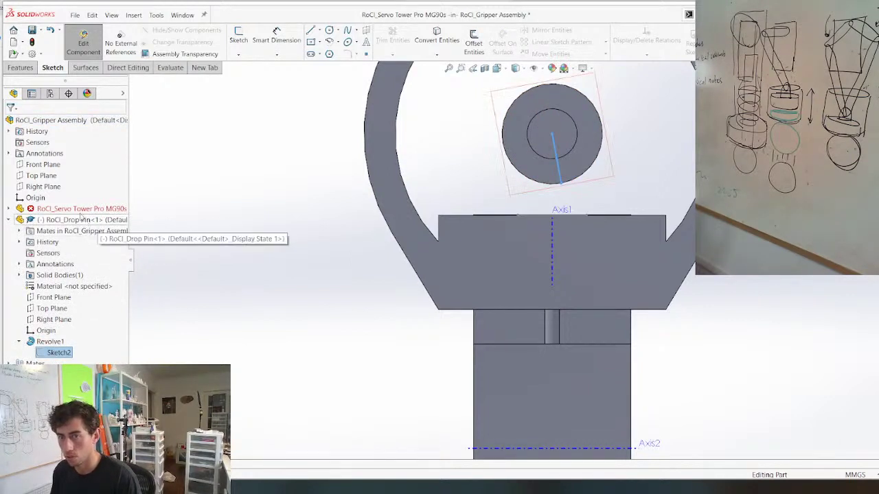
Start a sketch on the ring's front face and draw a circle of about 10.96 mm radius centred on the ring
left_click(394, 192)
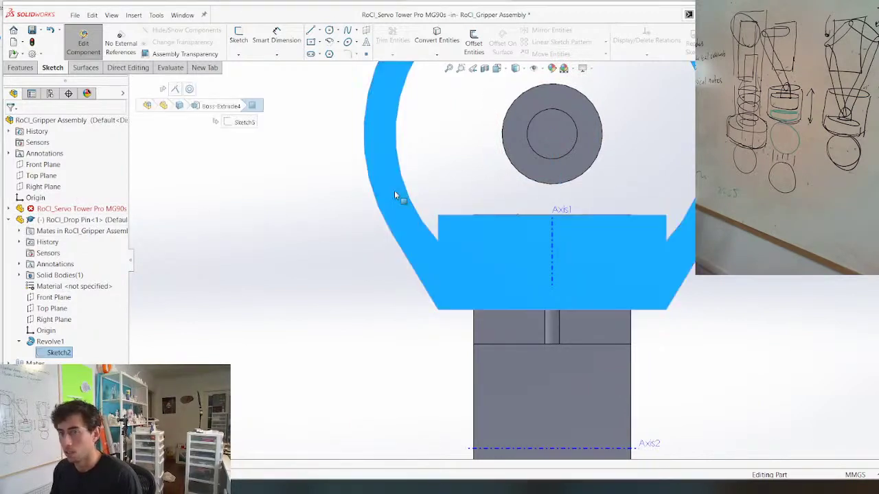
key("s")
scroll(374, 230, "up", 4)
scroll(517, 196, "down", 3)
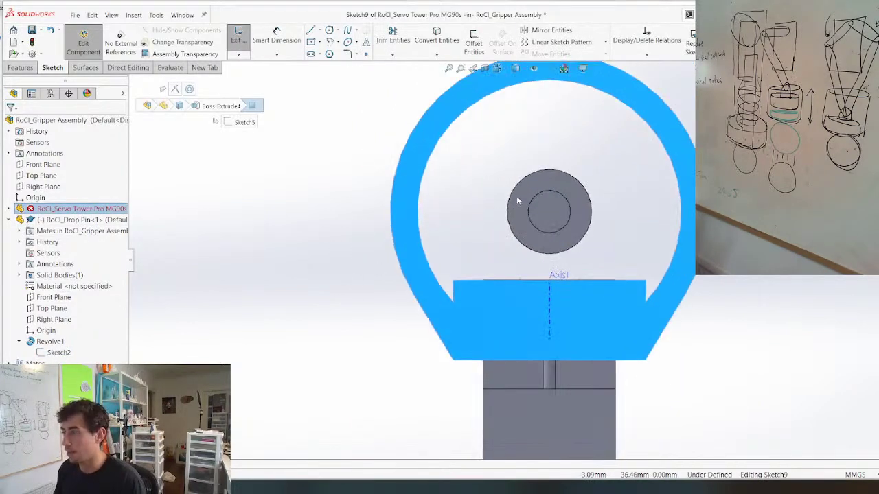
key("c")
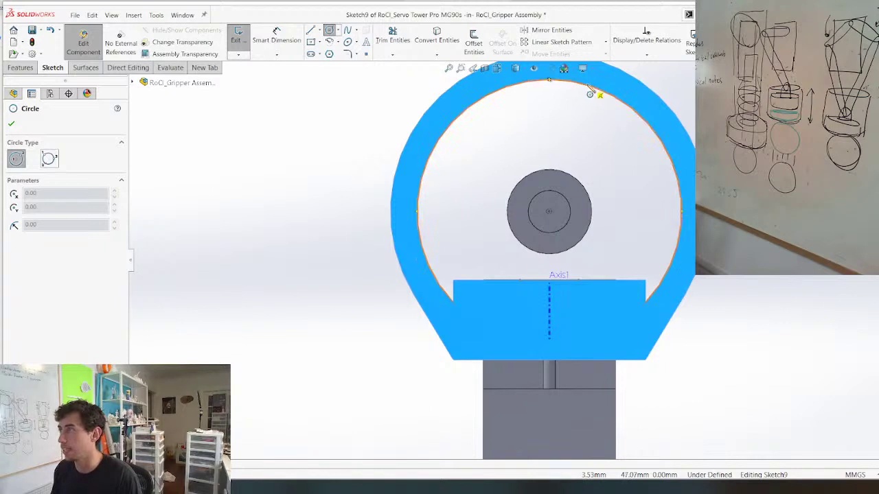
left_click(549, 212)
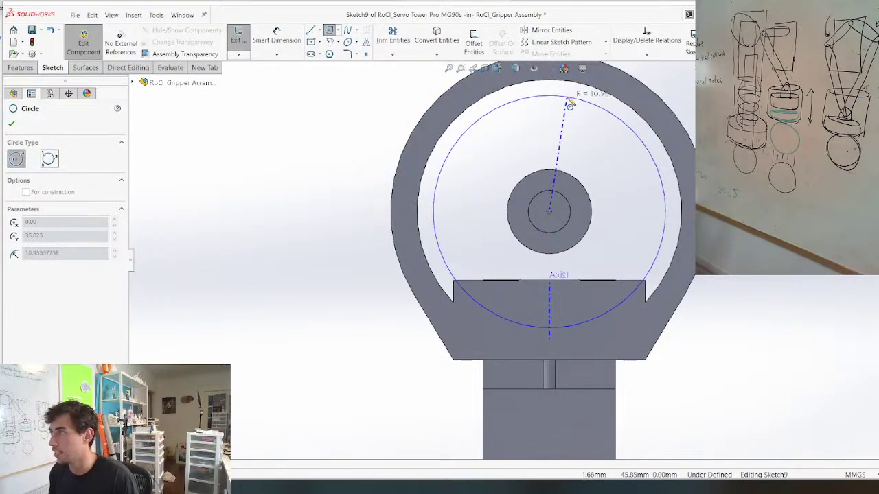
left_click(570, 105)
key("Escape")
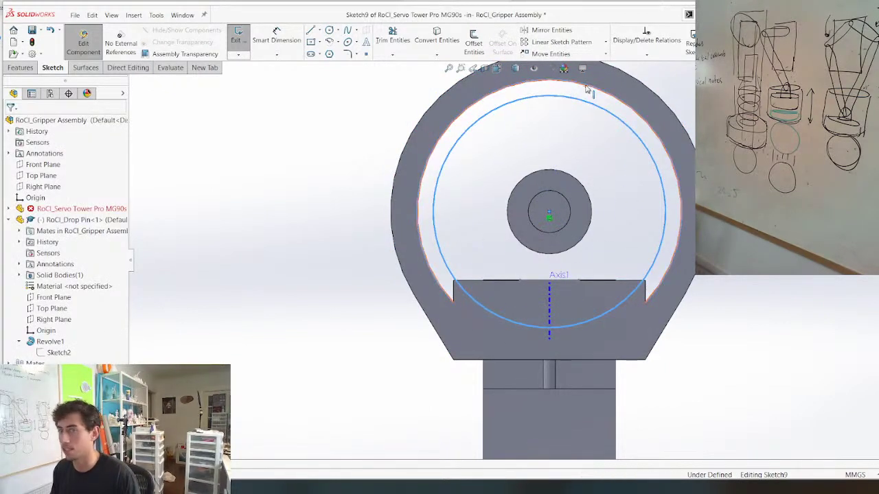
Make the new circle coradial with the ring's inner edge
left_click(587, 87, "ctrl")
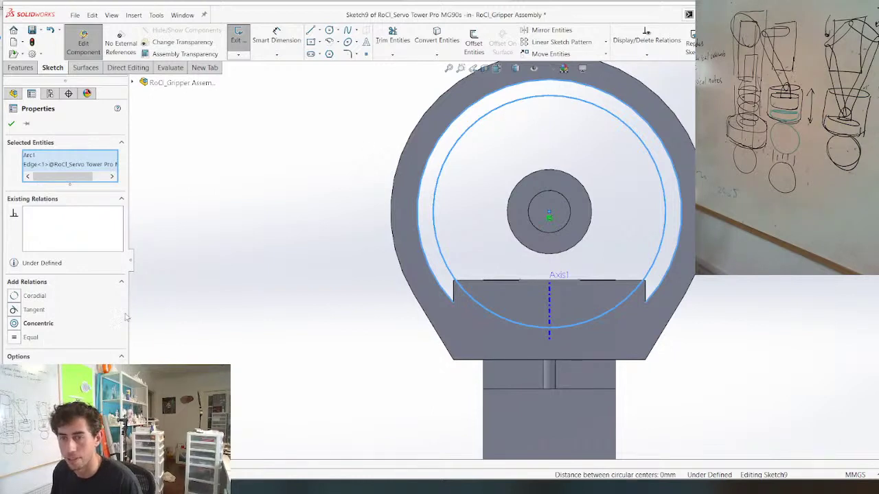
scroll(271, 271, "up", 2)
scroll(611, 254, "down", 2)
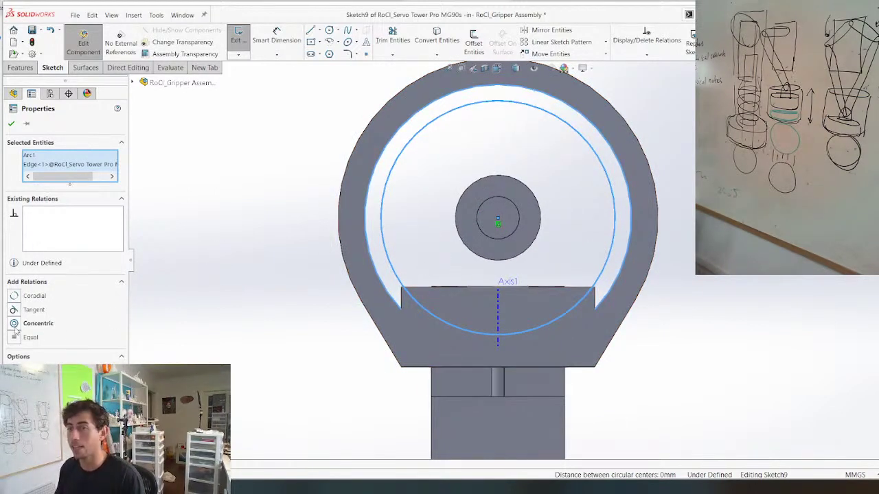
left_click(16, 296)
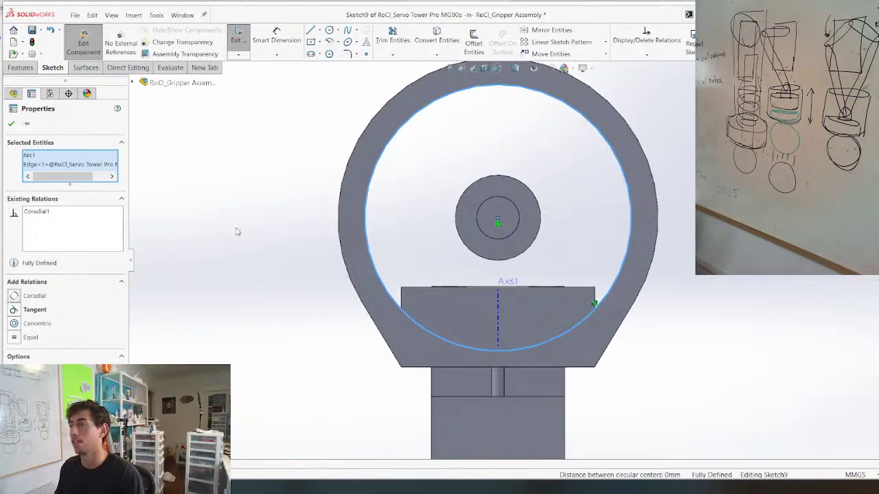
Cut-extrude the ring's inner circle 8 mm deep to clear the circular opening
middle_click_drag(236, 232, 265, 264)
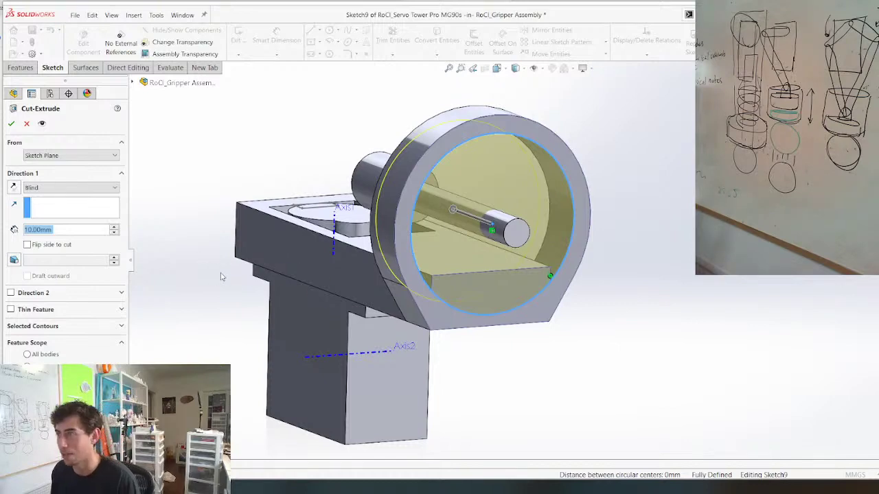
middle_click_drag(221, 277, 183, 262)
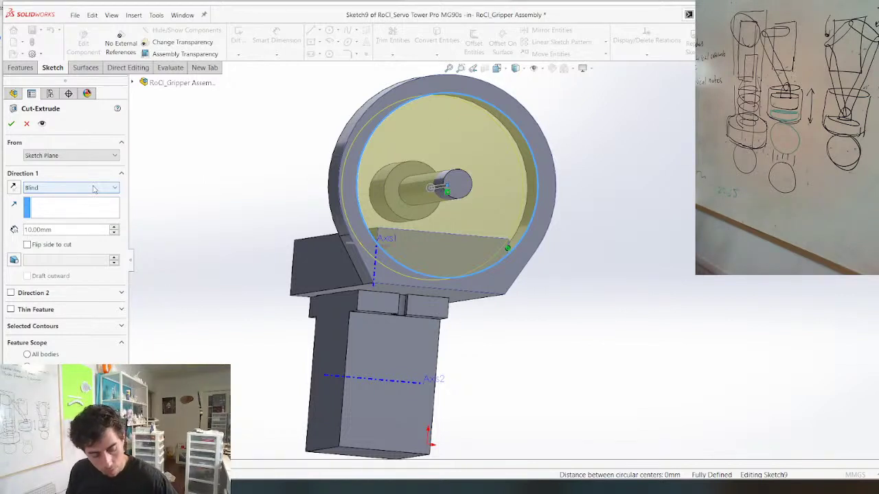
scroll(387, 242, "up", 5)
middle_click_drag(400, 237, 453, 251)
left_click(80, 229)
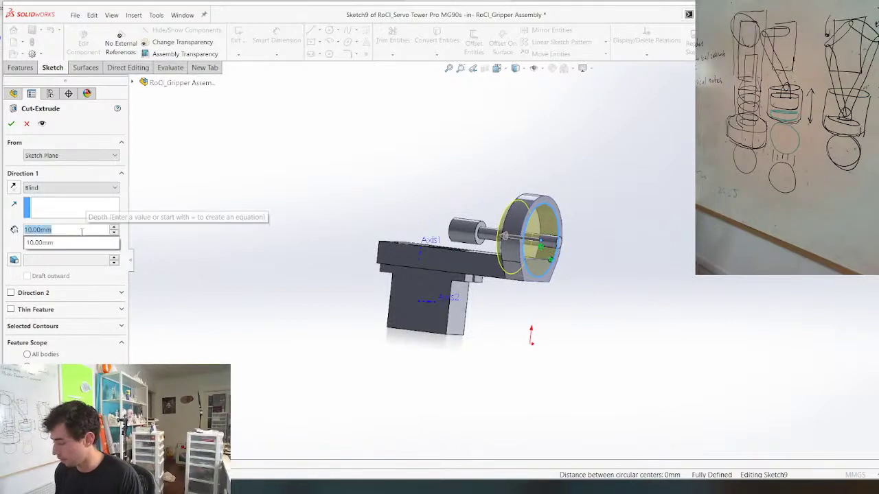
type("8")
key("Return")
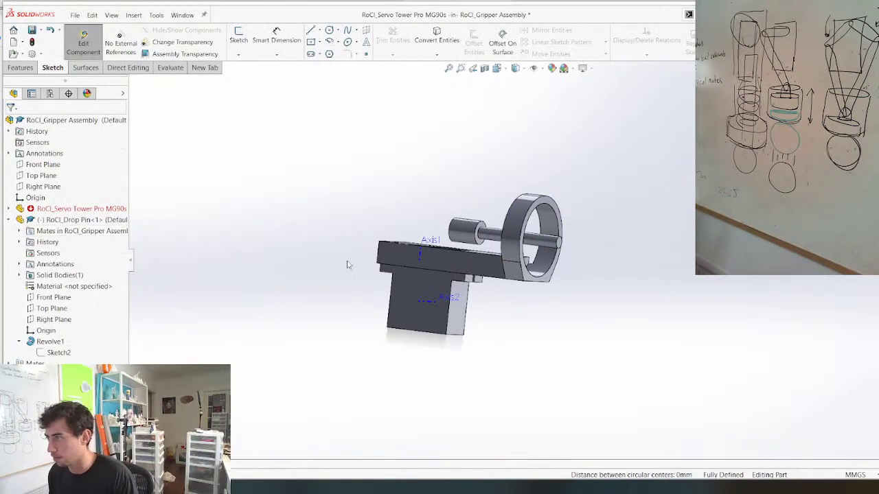
Set the depth of the ring's boss extrusion to 8.5 mm
middle_click_drag(504, 235, 456, 267)
scroll(459, 271, "down", 5)
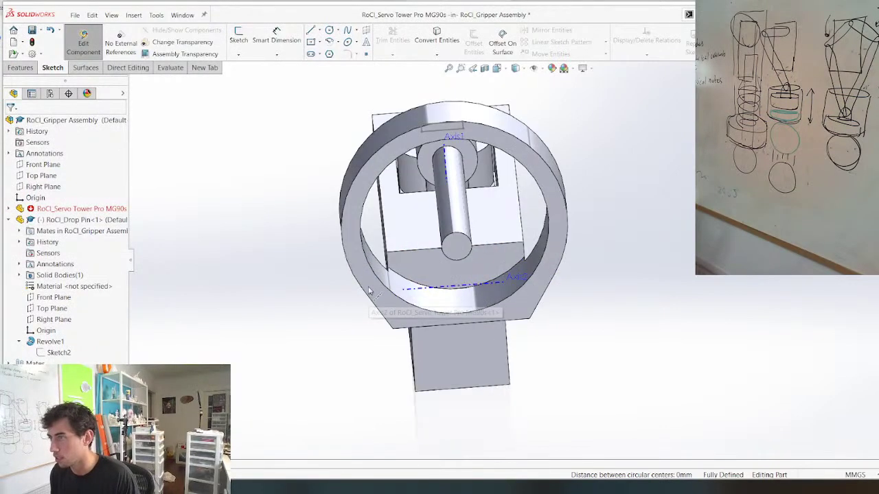
middle_click_drag(390, 278, 312, 214)
left_click(398, 216)
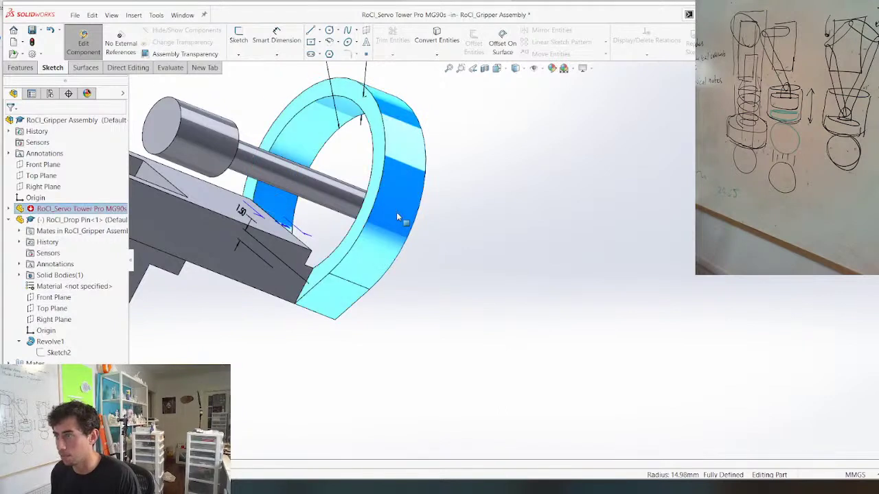
double_click(285, 224)
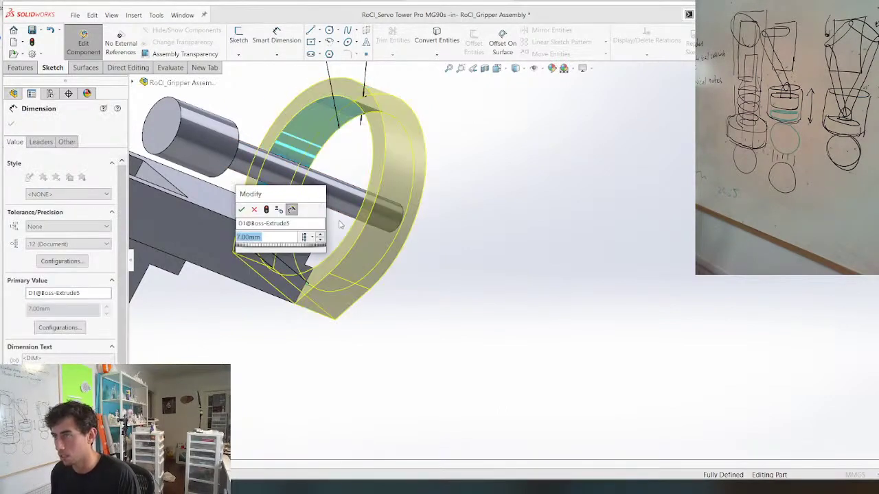
type("8.5")
key("Return")
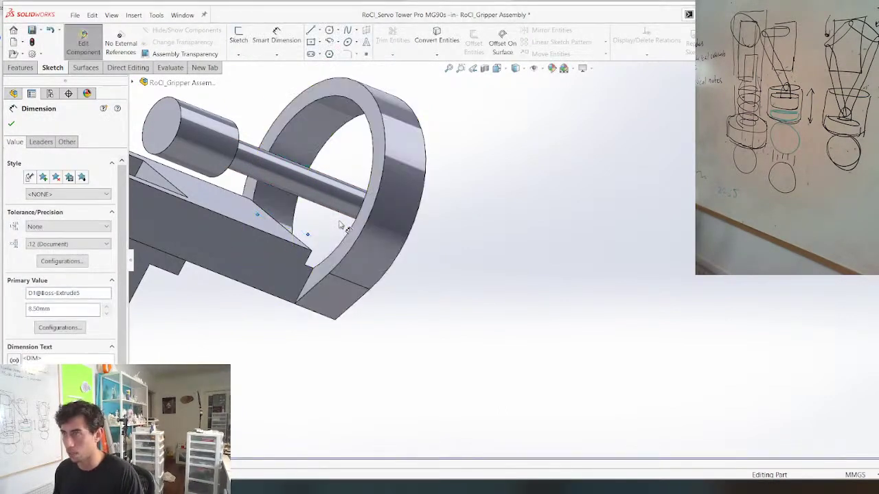
Chamfer the bracket block's upper front edge facing the ring, with a 10 mm distance and a 20° angle
scroll(336, 253, "up", 5)
middle_click_drag(409, 245, 285, 168)
scroll(329, 215, "down", 6)
mouse_move(351, 265)
middle_mouse_down()
mouse_move(377, 268)
mouse_move(264, 284)
mouse_move(315, 214)
mouse_move(377, 297)
middle_mouse_up()
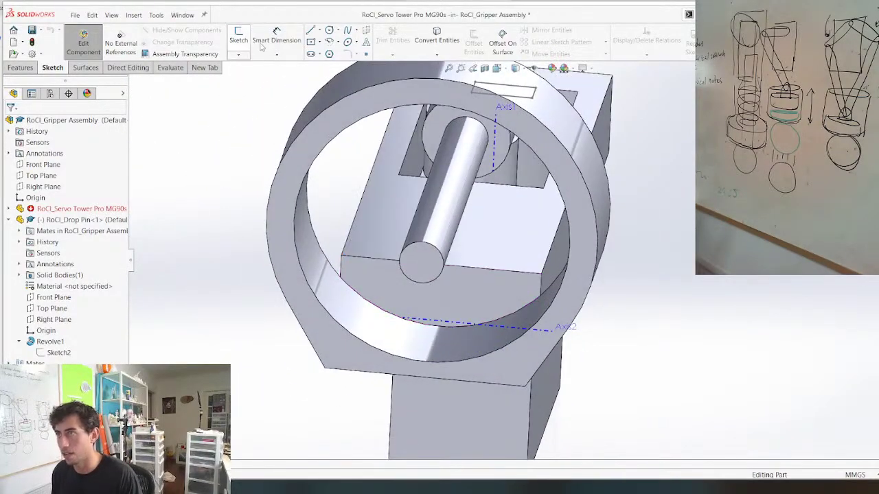
left_click(26, 68)
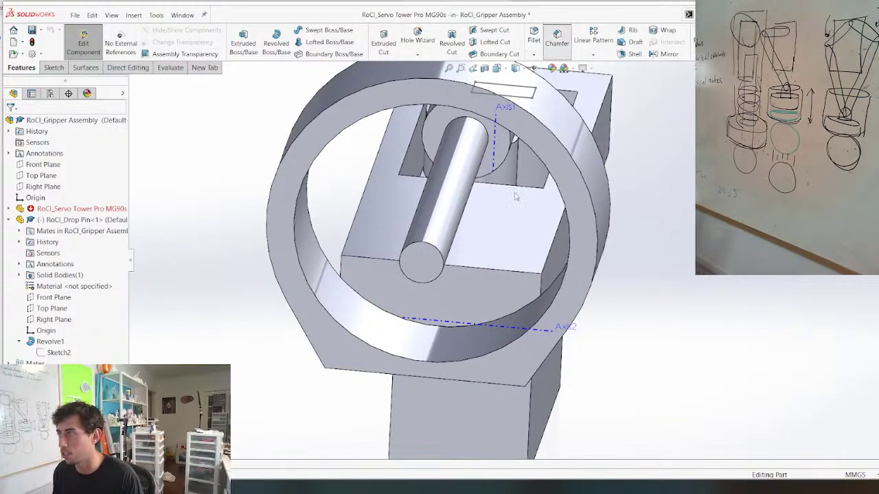
left_click(501, 272)
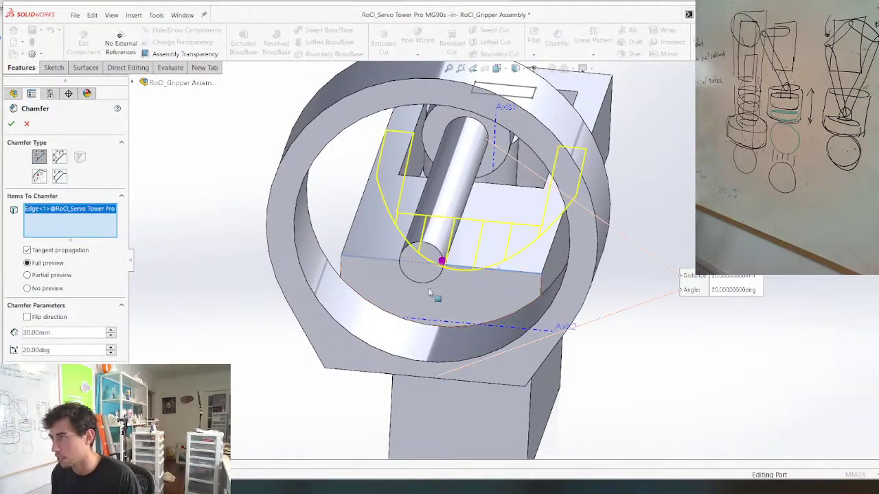
middle_click_drag(436, 297, 327, 257)
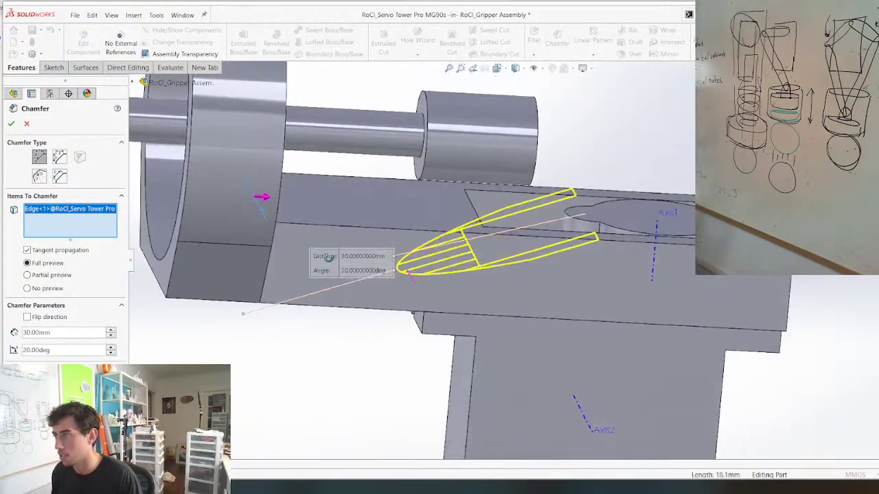
double_click(84, 334)
type("10")
key("Return")
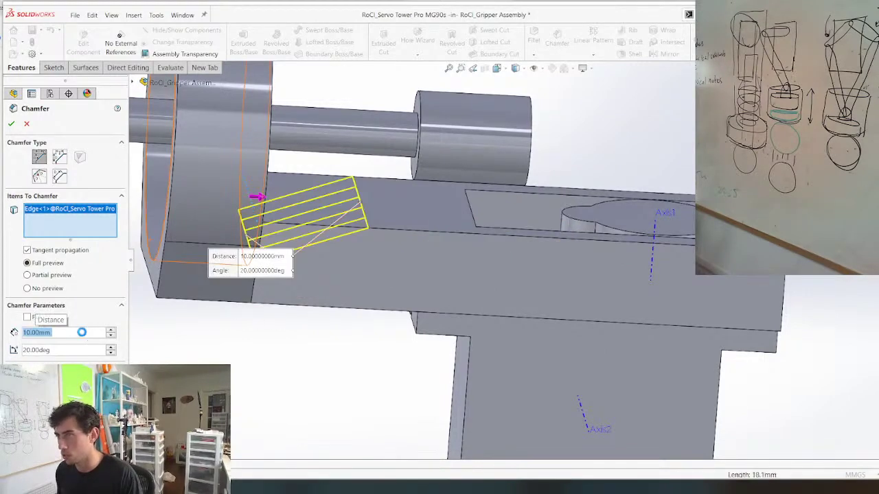
middle_click_drag(293, 280, 379, 301)
scroll(379, 301, "up", 3)
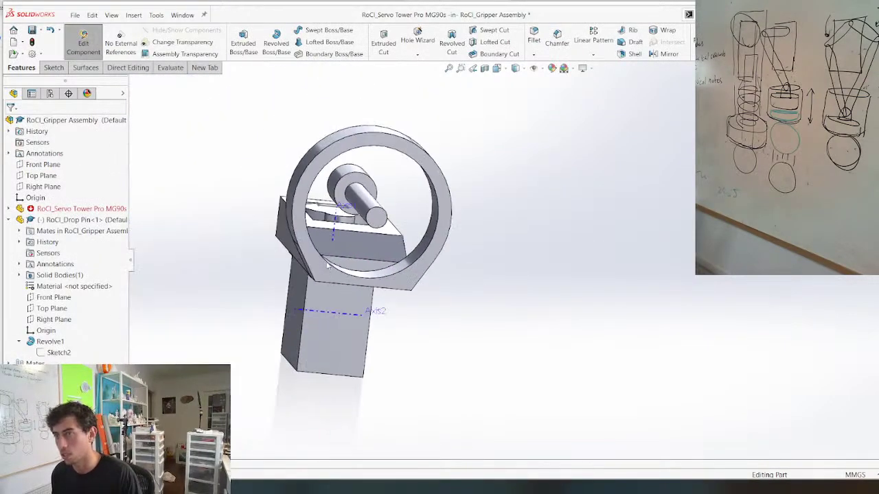
Examine the block's chamfered front and the flat face below it inside the ring opening from several sides
scroll(327, 266, "down", 4)
middle_click_drag(416, 276, 383, 311)
scroll(537, 240, "up", 4)
scroll(543, 210, "down", 4)
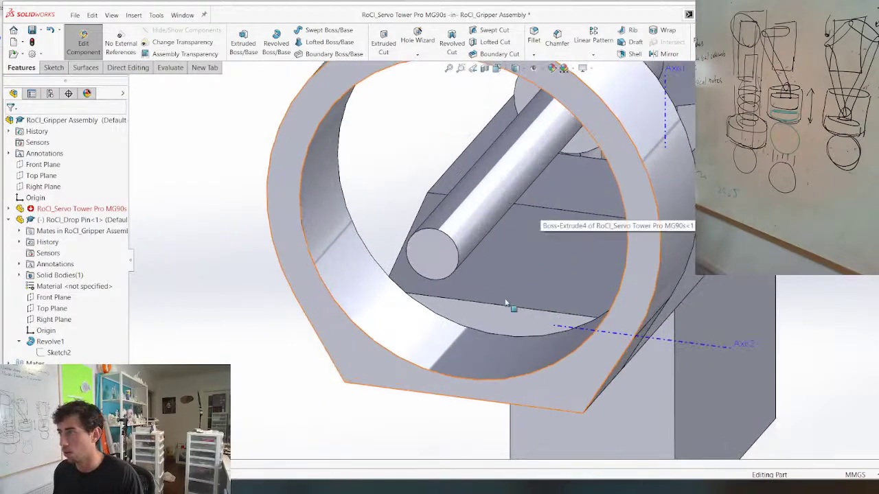
left_click(503, 310)
middle_click_drag(501, 314, 373, 63)
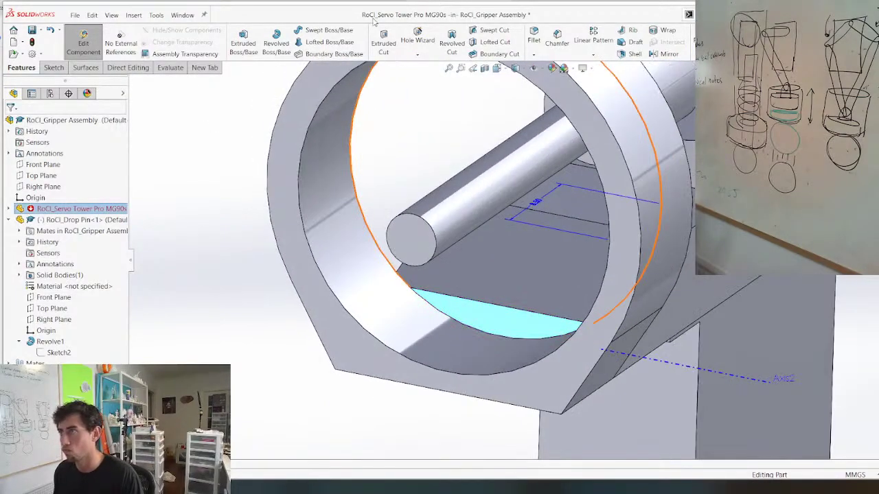
scroll(424, 258, "up", 4)
middle_click_drag(481, 276, 428, 254)
scroll(428, 255, "up", 4)
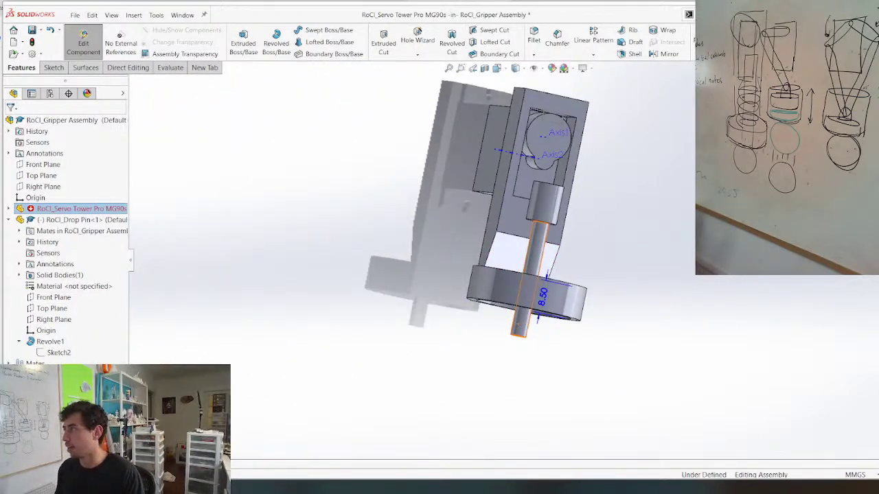
Return from editing the servo bracket to the gripper assembly and save it
left_click(630, 311)
scroll(471, 136, "up", 3)
scroll(474, 136, "down", 4)
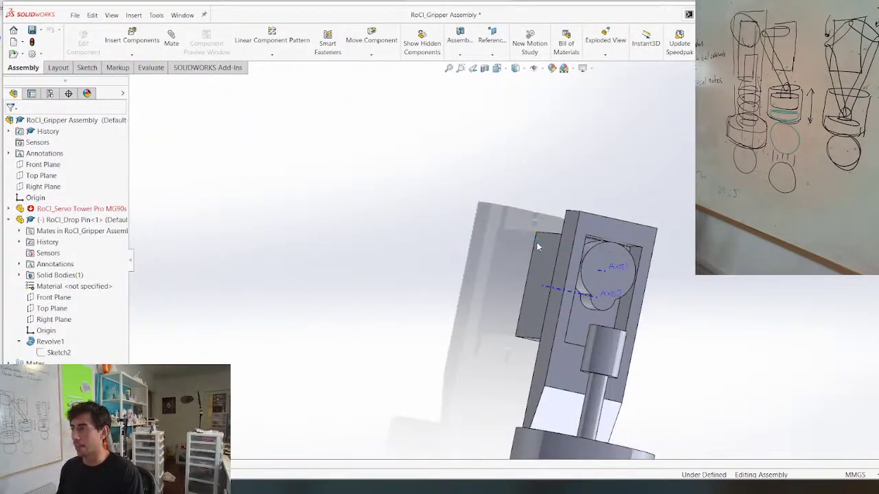
key("ctrl+s")
Create a new part and start a sketch on its Front Plane
left_click(74, 15)
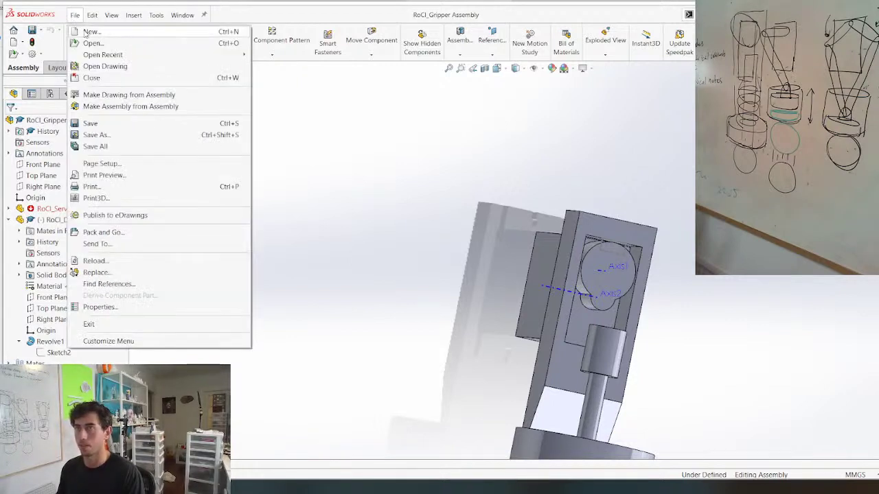
left_click(86, 30)
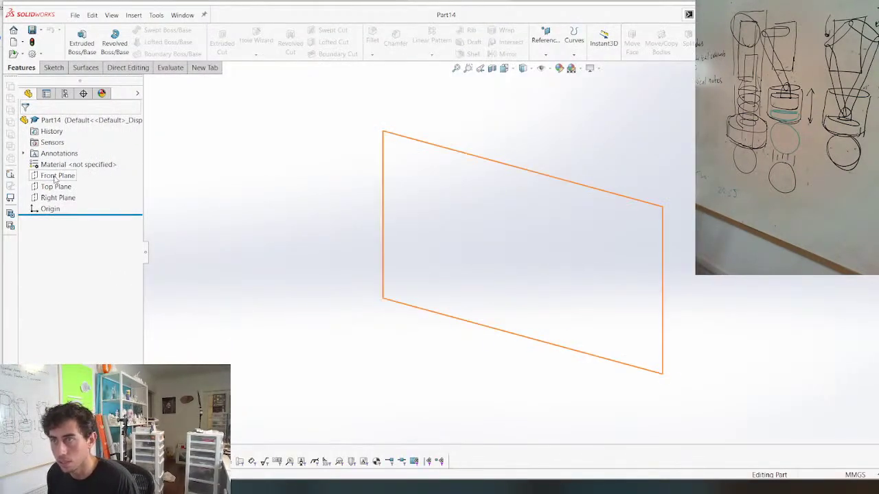
left_click(54, 177)
key("s")
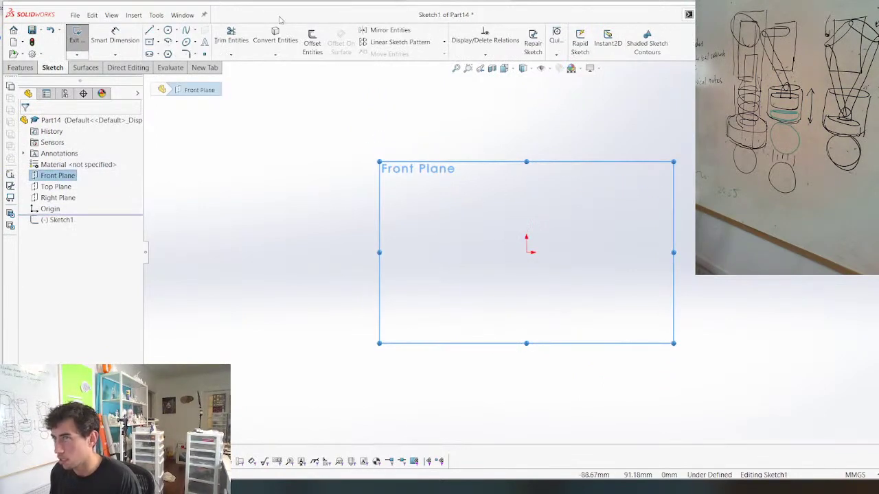
Draw a circle centred on the origin and a smaller overlapping one of about 18 mm radius, centred level with it to the left
left_click(526, 252)
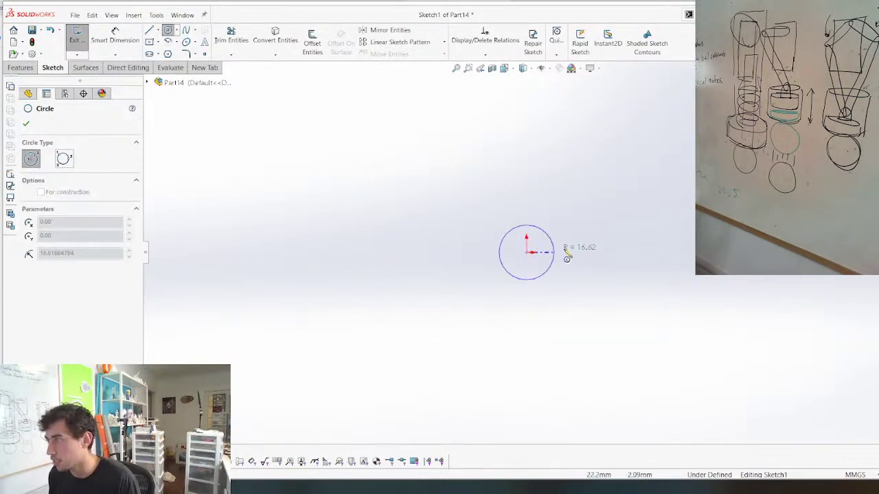
left_click(574, 253)
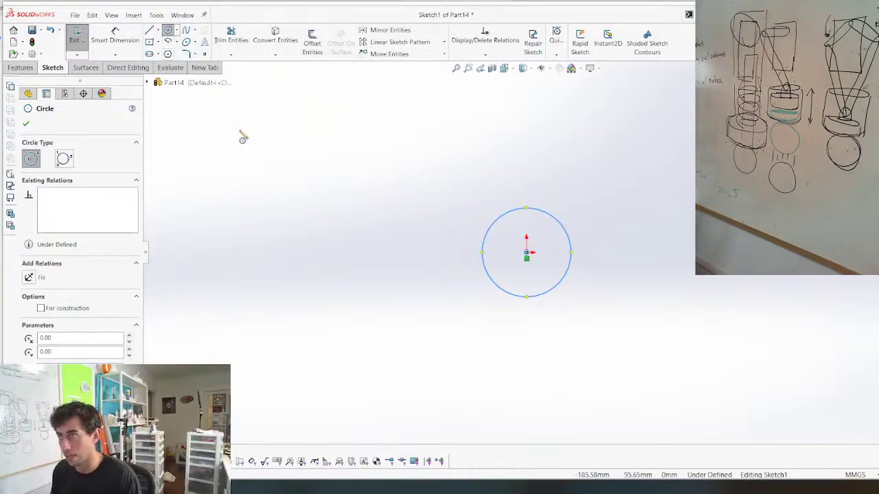
left_click(463, 254)
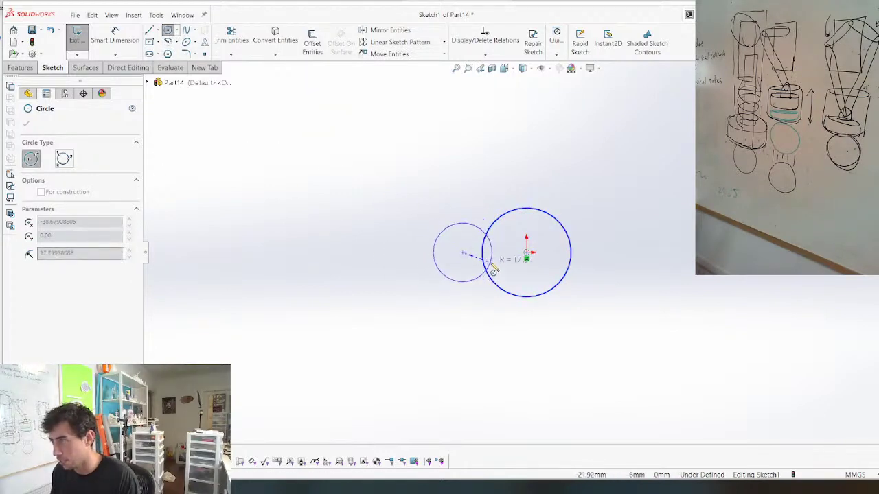
scroll(496, 258, "down", 3)
key("Escape")
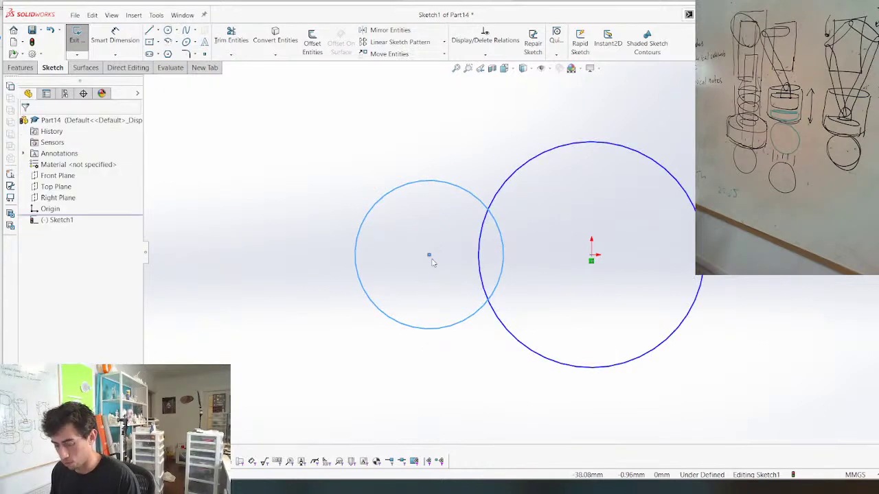
Dimension the horizontal distance between the two circle centres as 5 mm
key("d")
left_click(590, 257)
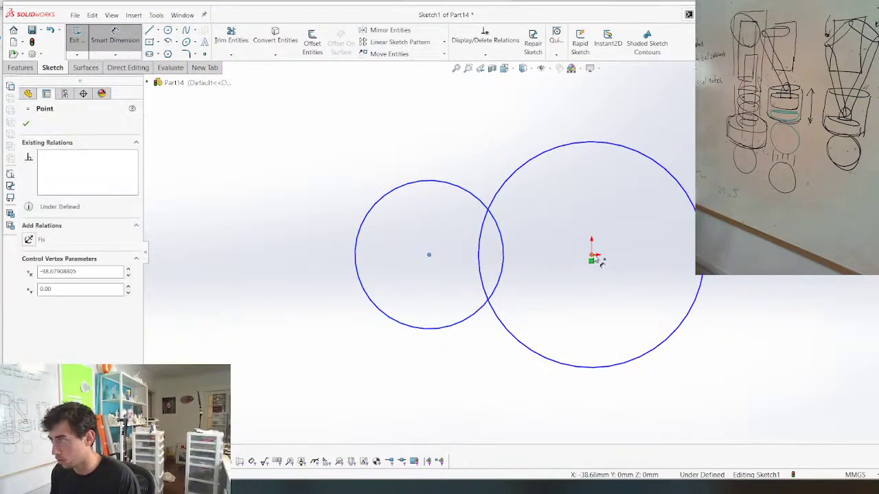
left_click(429, 255)
left_click(531, 390)
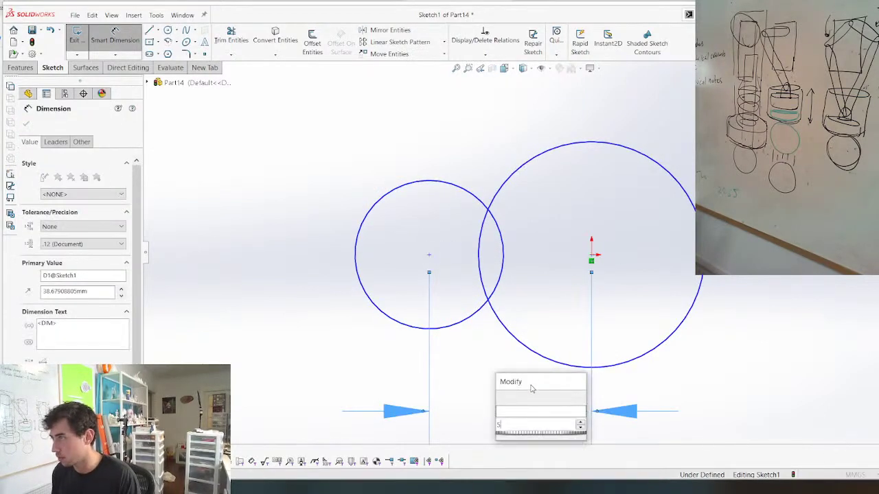
type("5")
key("Return")
Dimension the larger circle's diameter as 8 mm
left_click(691, 203)
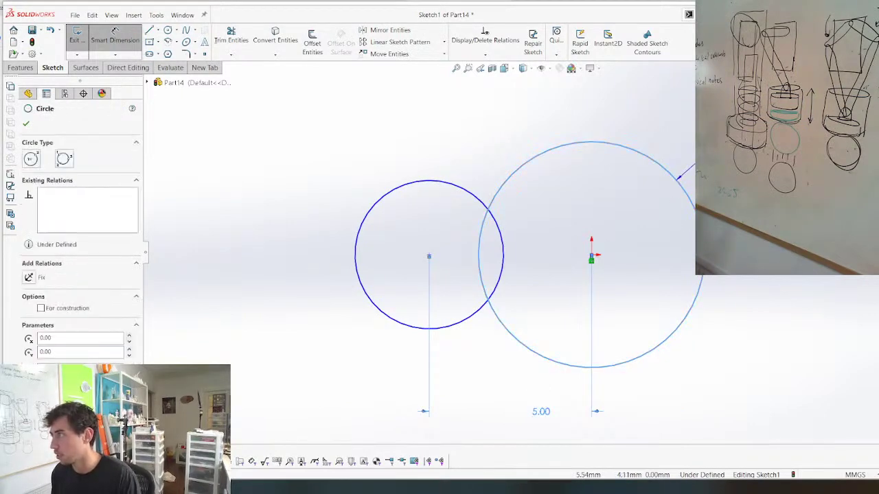
scroll(707, 146, "up", 4)
left_click(629, 137)
left_click(625, 135)
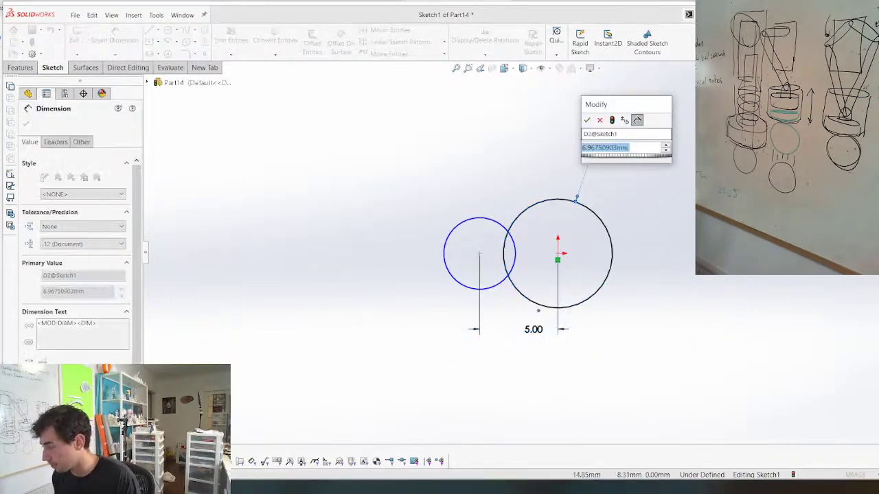
type("8")
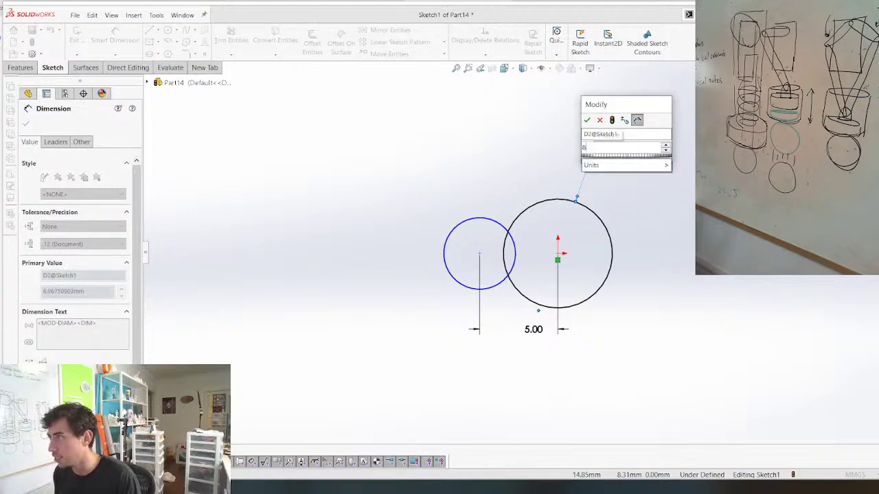
key("Return")
Change the distance between the two circle centres to 3 mm
scroll(515, 287, "down", 2)
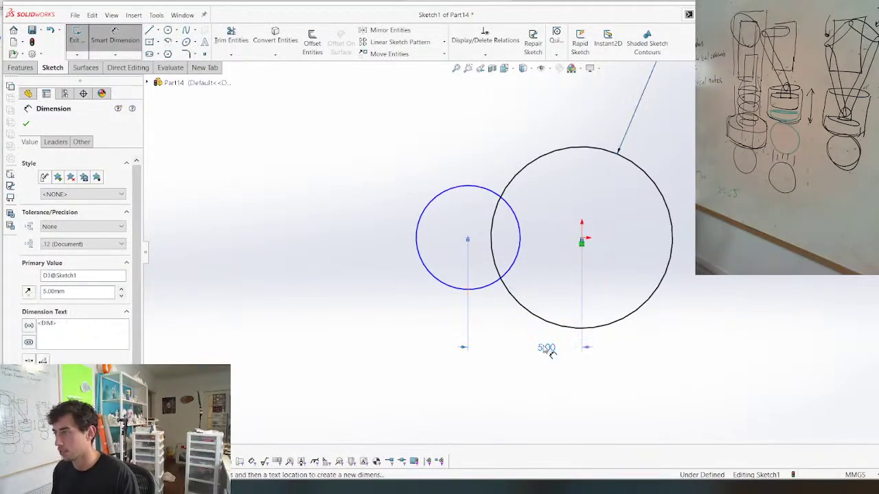
left_click(548, 350)
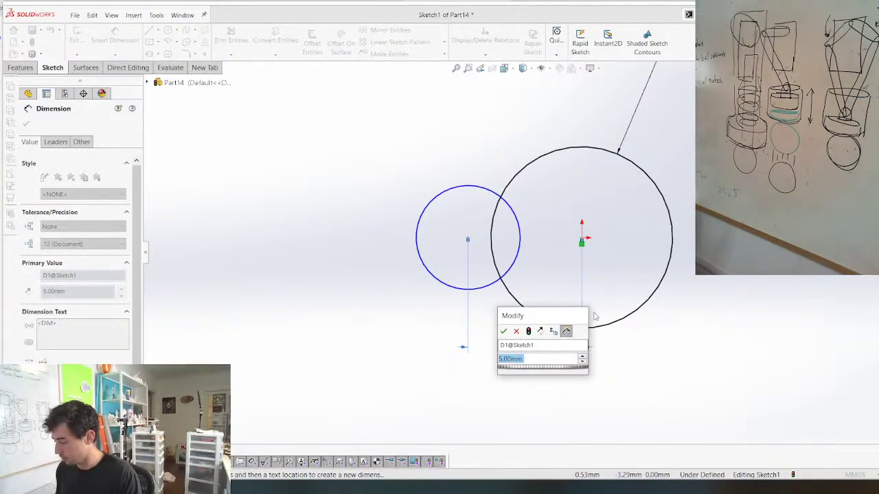
type("3")
key("Return")
Dimension the smaller circle's diameter as 5 mm
scroll(501, 168, "down", 2)
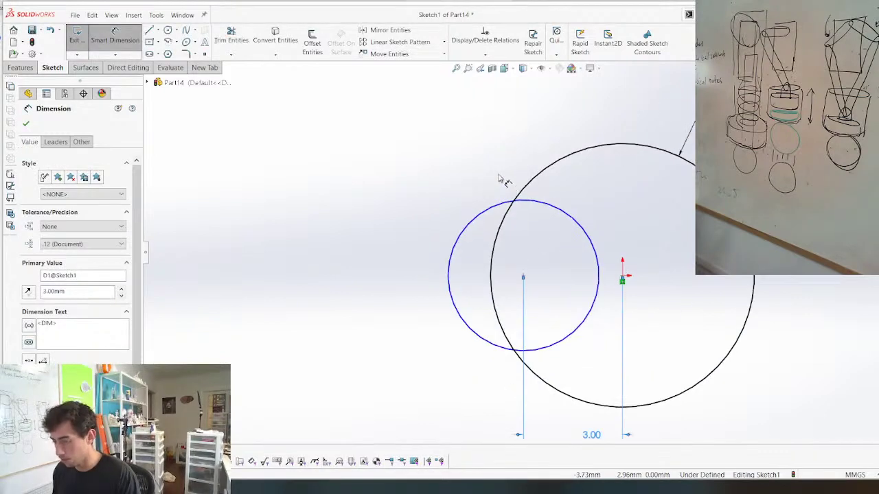
right_click_drag(500, 203, 478, 216)
right_click_drag(474, 251, 473, 231)
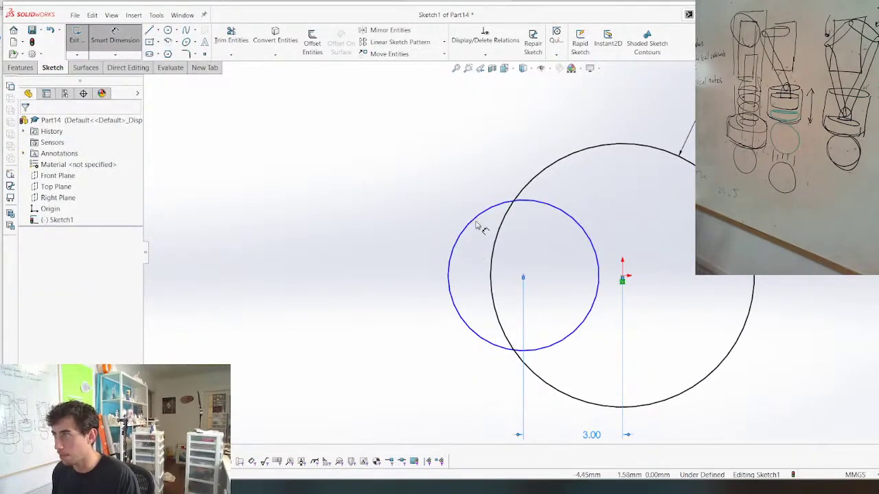
left_click(473, 218)
left_click(297, 157)
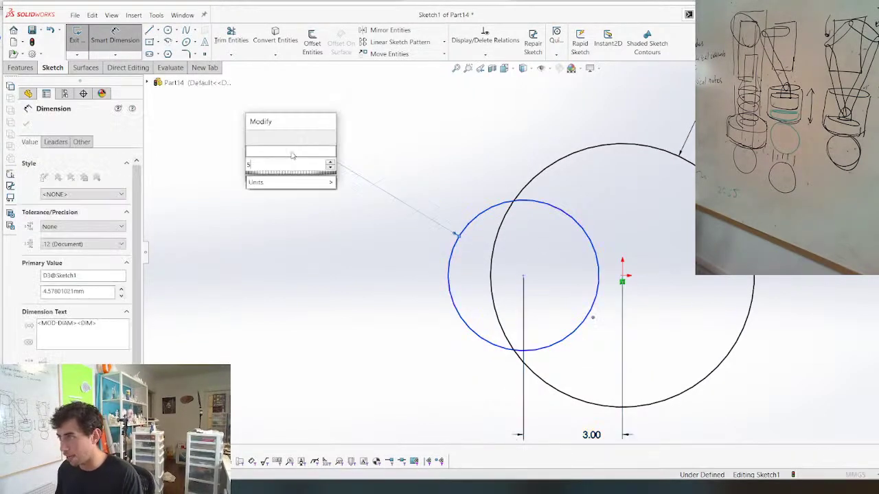
type("5")
key("Return")
Add a horizontal relation between the centres of the two circles
key("l")
key("Escape")
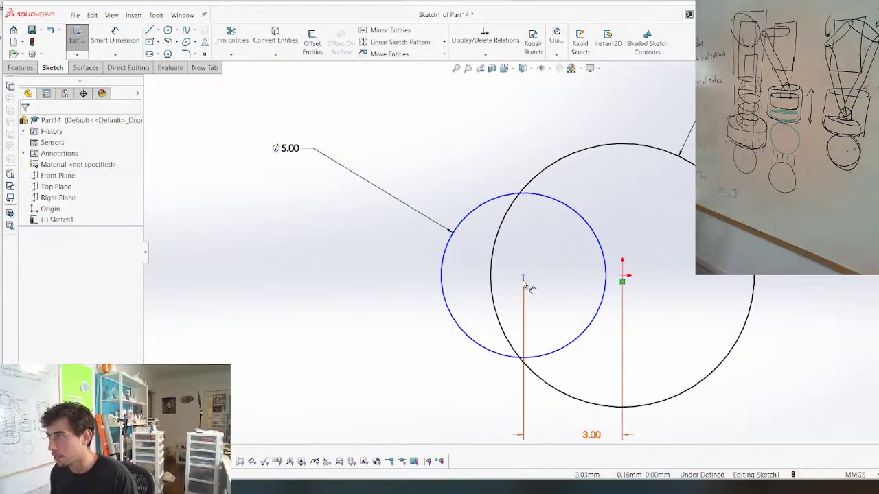
left_click(622, 278)
left_click(622, 278, "ctrl")
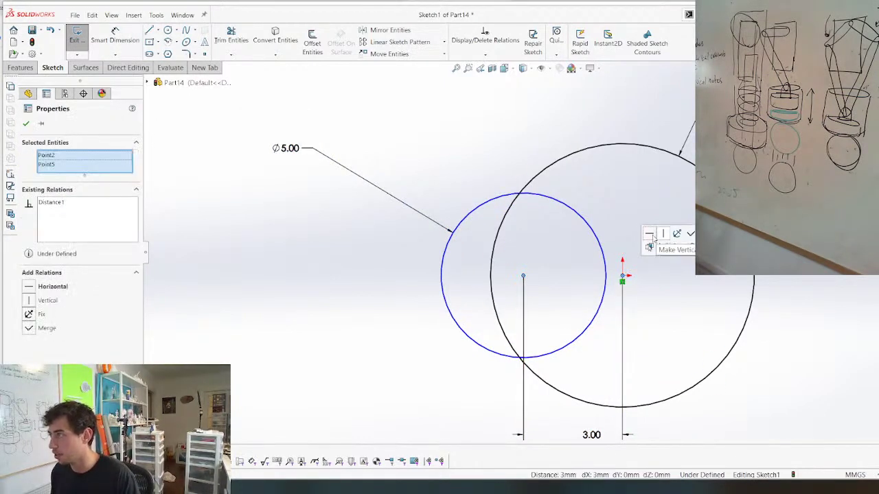
Draw lines joining the two circles along their upper and lower sides, and delete the stray diagonal line connecting them
key("l")
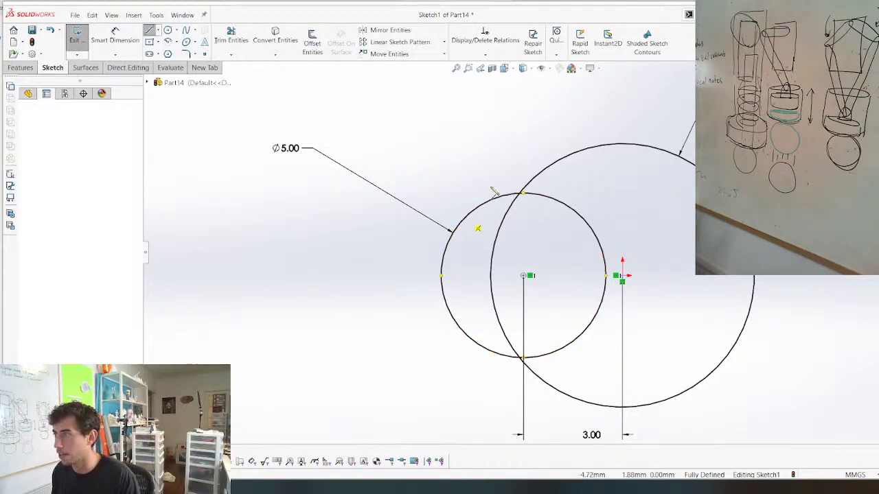
left_click(488, 198)
left_click(574, 146)
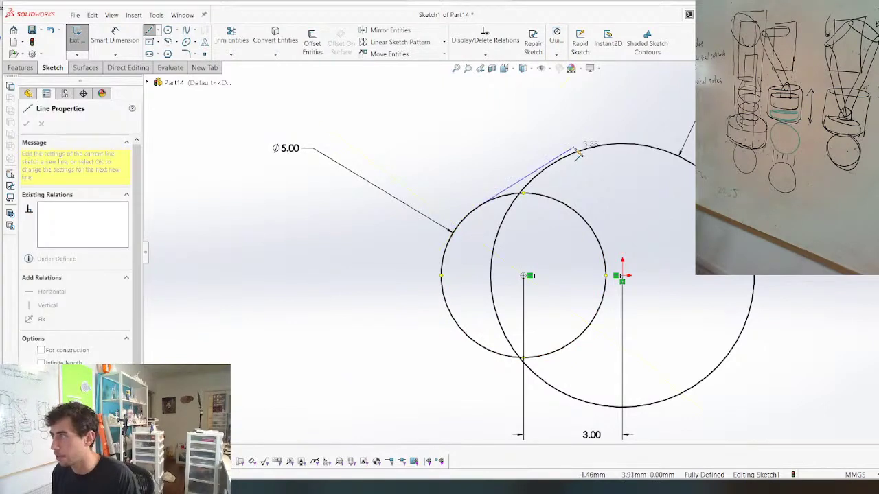
left_click(497, 348)
left_click(576, 393)
key("Escape")
left_click(558, 193)
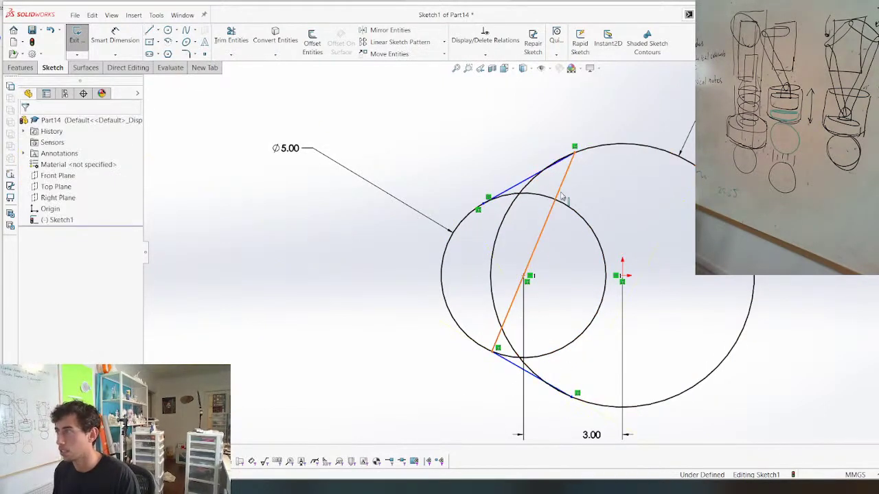
key("Delete")
Make the upper connecting line tangent to the larger circle and try the same relation on the lower line
left_click_drag(603, 121, 567, 170)
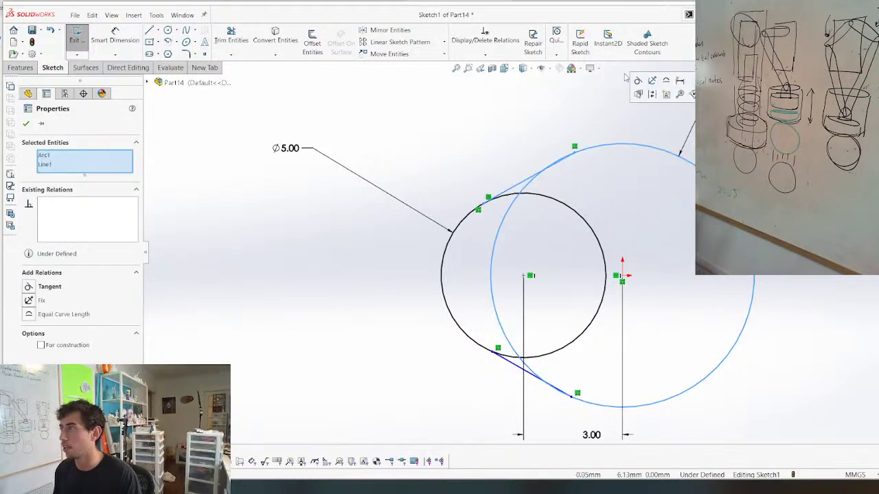
left_click(636, 82)
left_click_drag(590, 370, 551, 408)
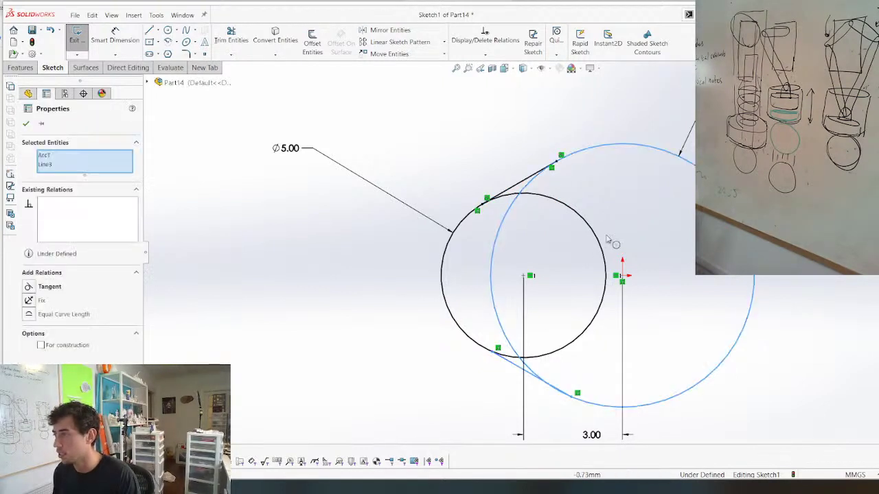
left_click(50, 286)
key("Escape")
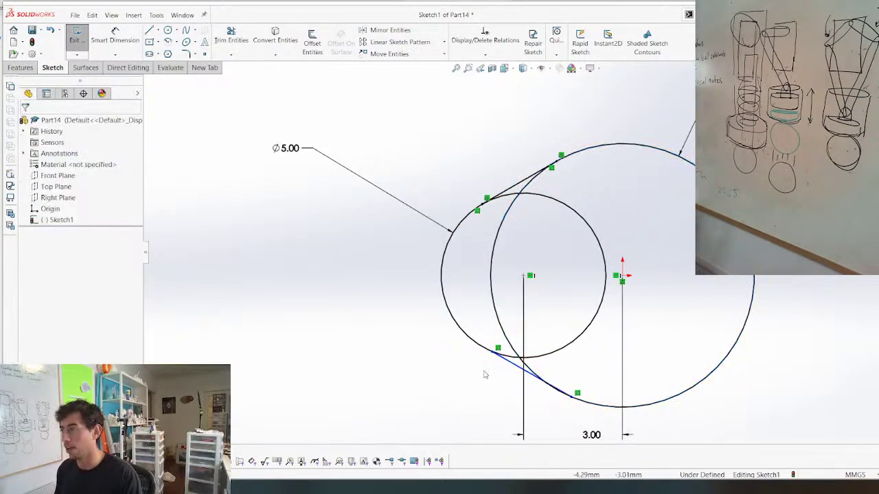
Replace the lower connecting line by mirroring the upper tangent line about a horizontal construction line between the circle centres
key("l")
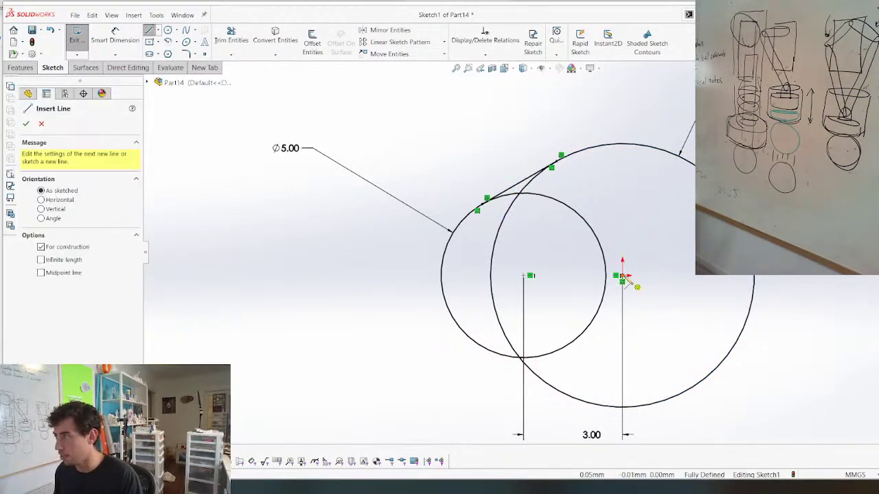
left_click(622, 275)
key("Escape")
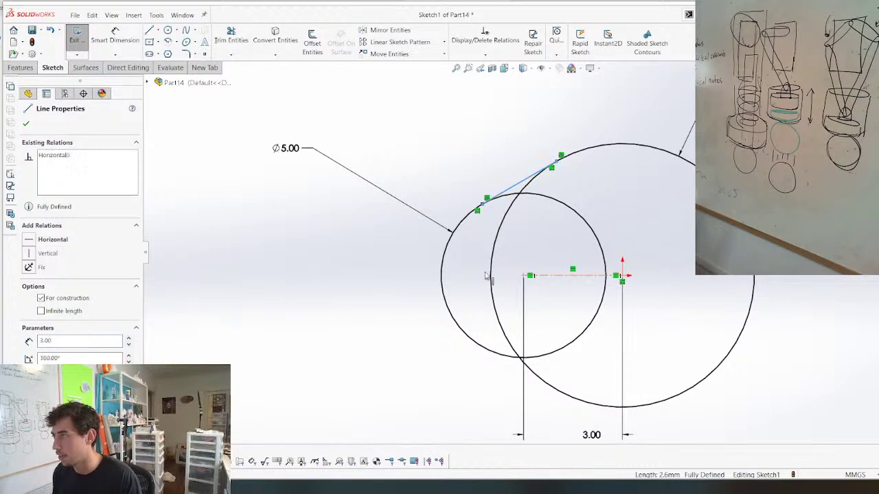
right_click_drag(281, 288, 383, 287)
Trim away the inner arcs of both circles, leaving only the closed outer cam profile
key("t")
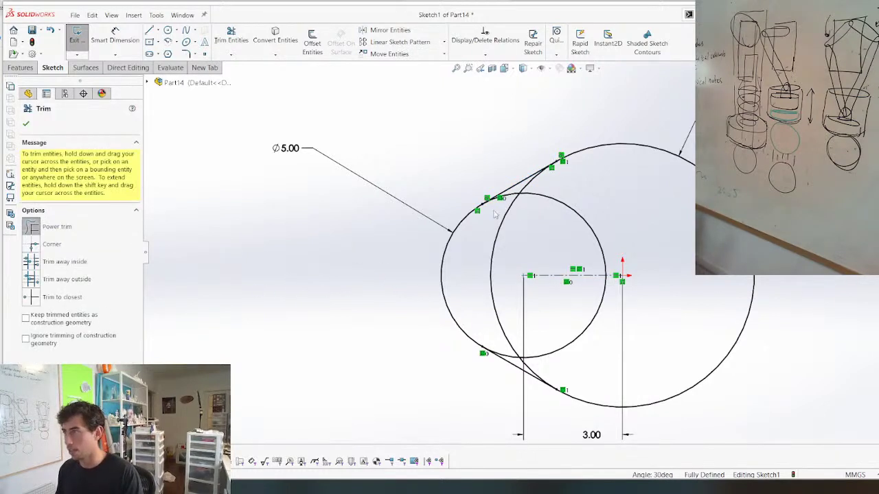
left_click_drag(496, 213, 547, 187)
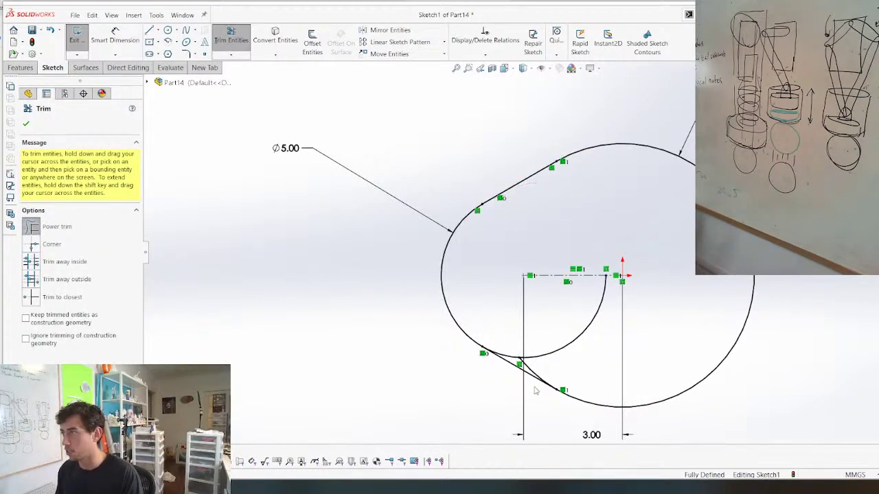
left_click_drag(535, 391, 551, 330)
scroll(540, 344, "down", 4)
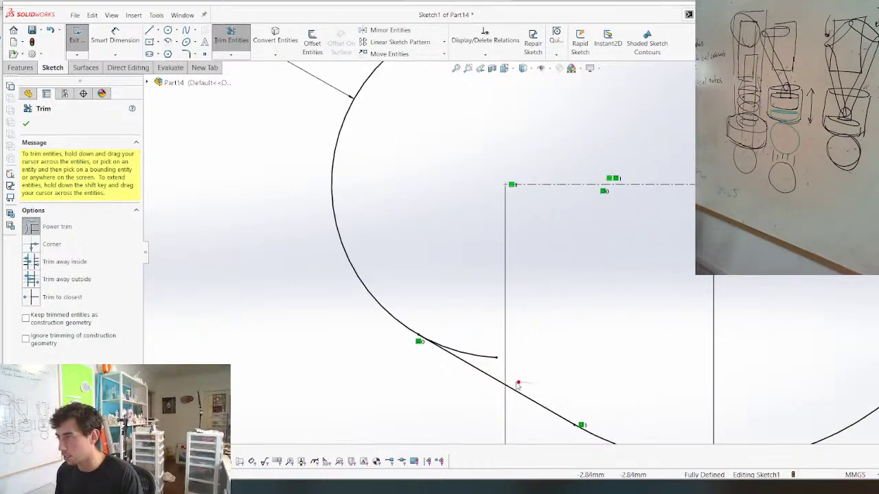
left_click_drag(518, 385, 483, 357)
scroll(367, 295, "up", 4)
key("Escape")
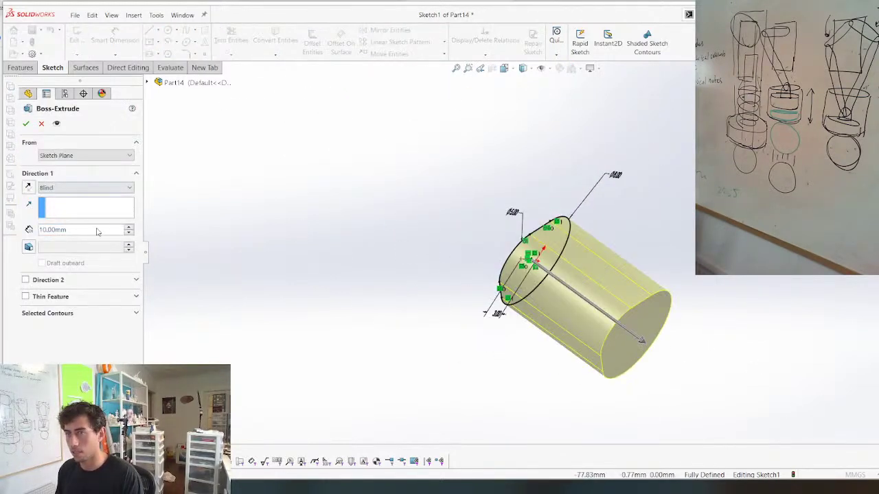
Extrude the cam profile as a blind boss 7 mm deep
type("8")
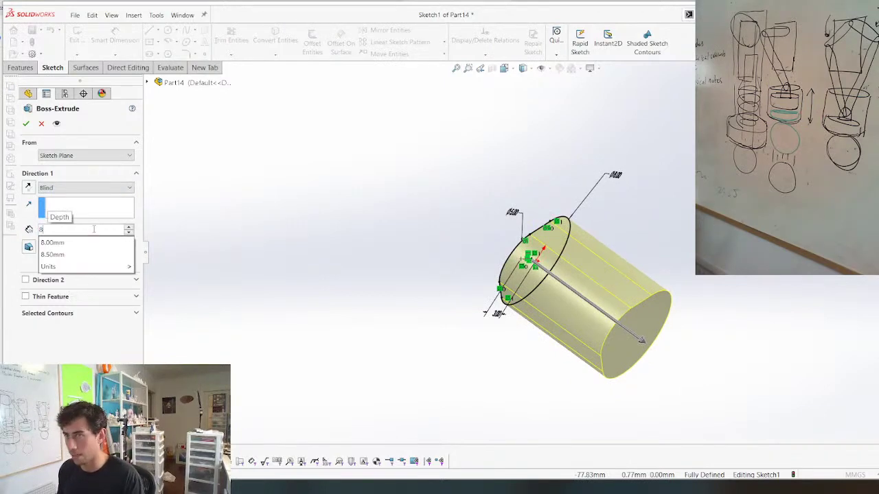
key("Return")
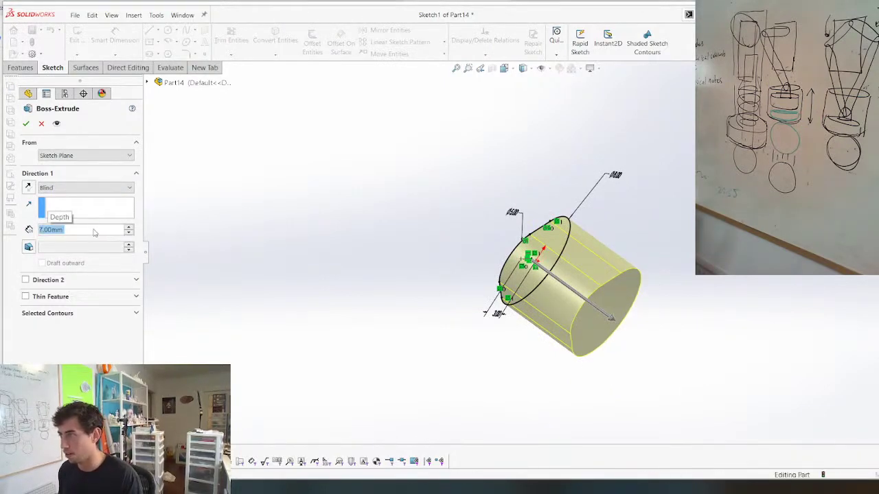
key("Return")
middle_click_drag(557, 263, 466, 304)
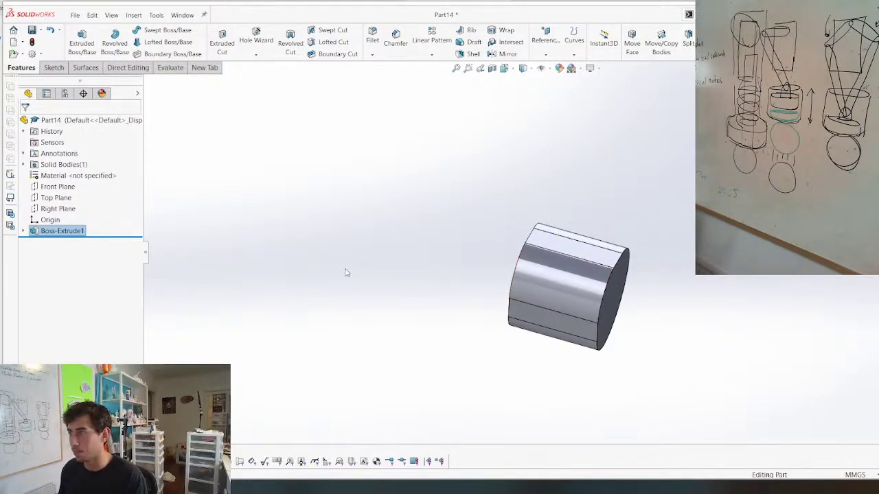
Save the new part as RoCl_Gripper Cam in the 059 - Robot Clock folder
key("ctrl+s")
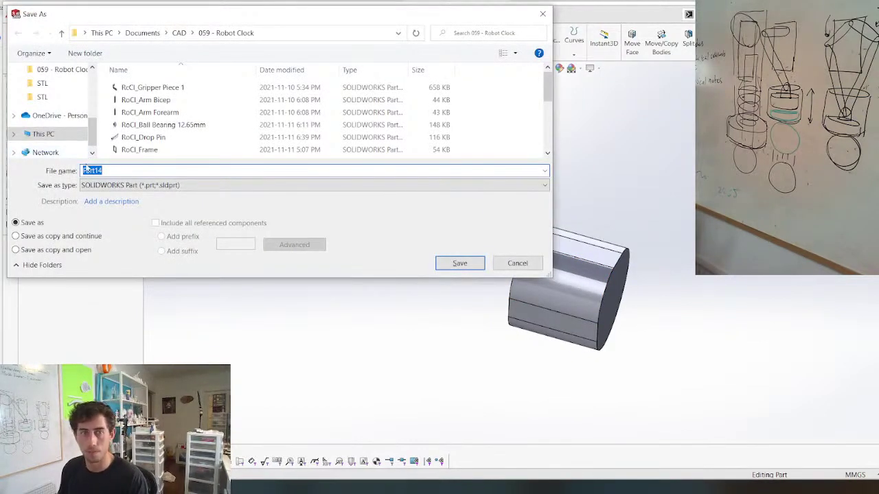
type("RoC")
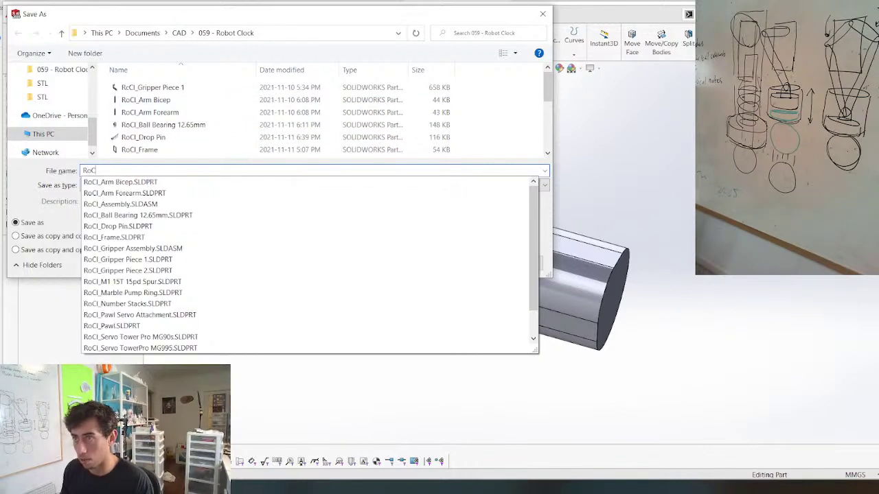
type("l_Gripp")
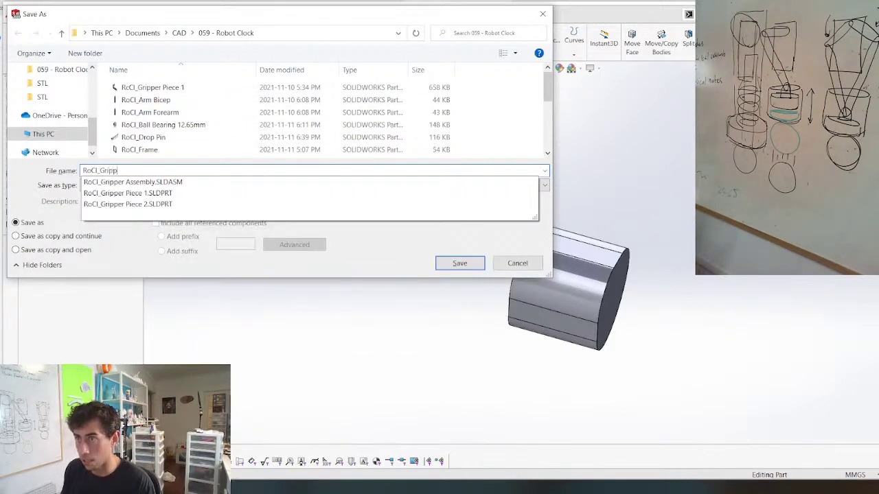
type("er Cam")
key("Return")
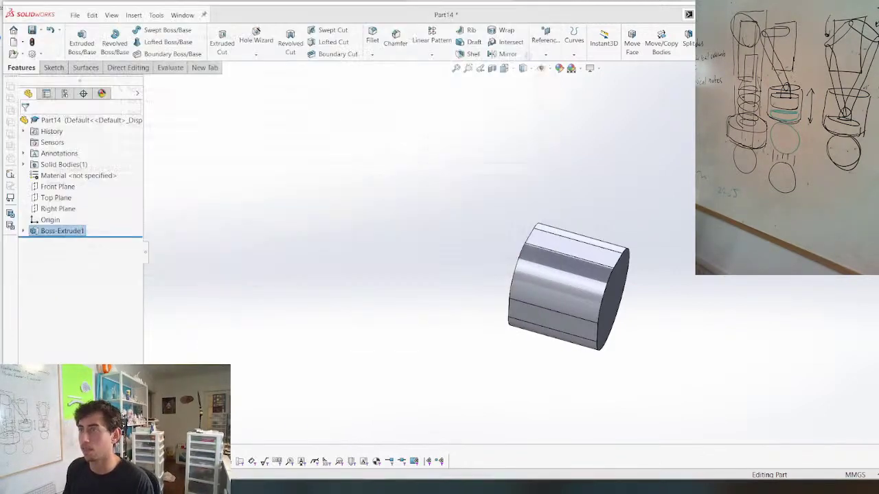
Switch to the open RoCl_Gripper Assembly document and bring the bracket's servo opening into view
key("ctrl+Tab")
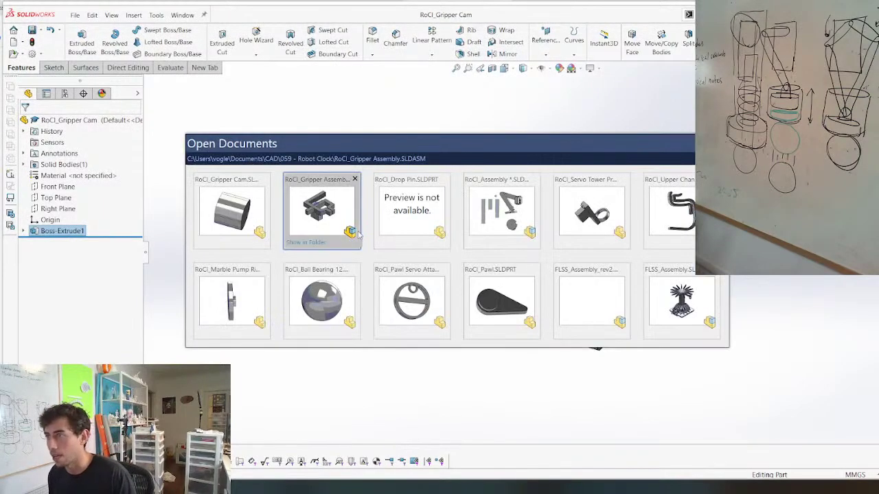
left_click(335, 215)
key("ctrl+Tab")
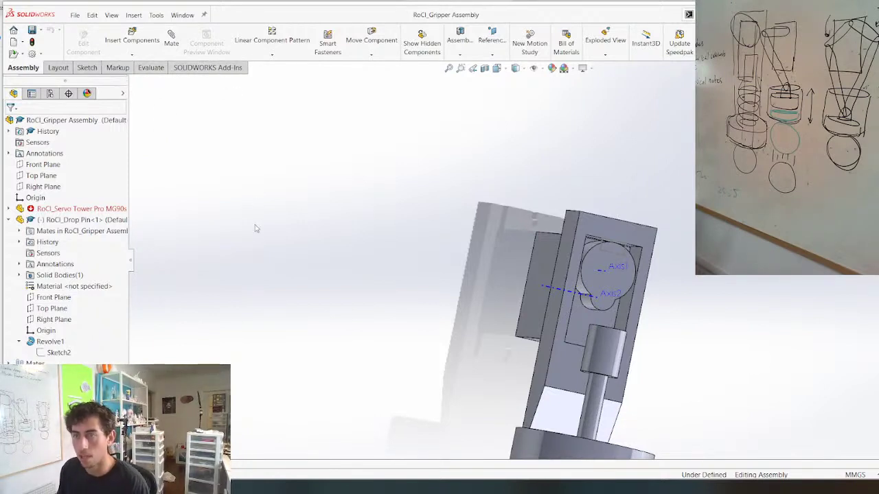
scroll(511, 261, "up", 3)
middle_click_drag(510, 261, 463, 260)
scroll(610, 273, "down", 4)
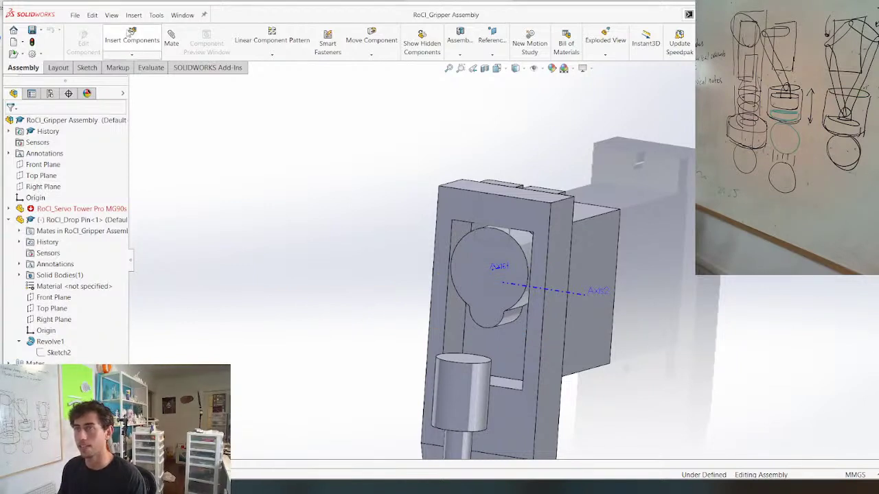
Insert the RoCl_Gripper Cam part into the assembly and place it beside the bracket
left_click(130, 35)
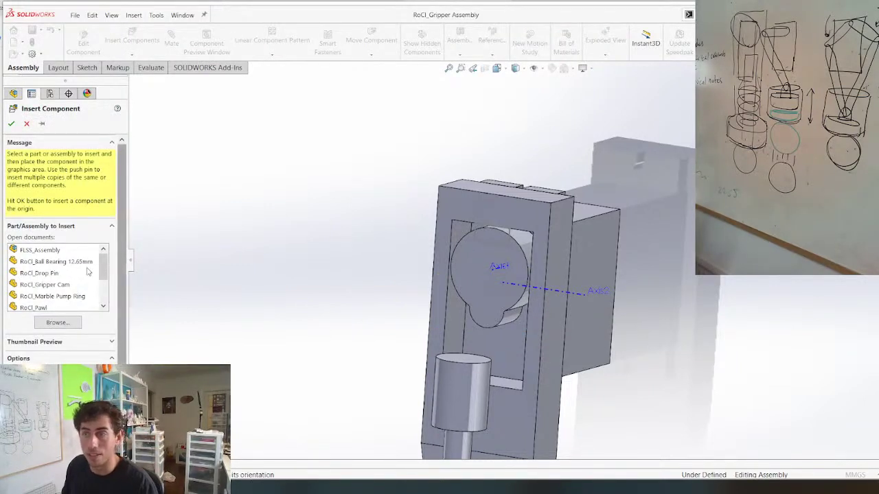
scroll(63, 268, "down", 1)
scroll(63, 268, "up", 1)
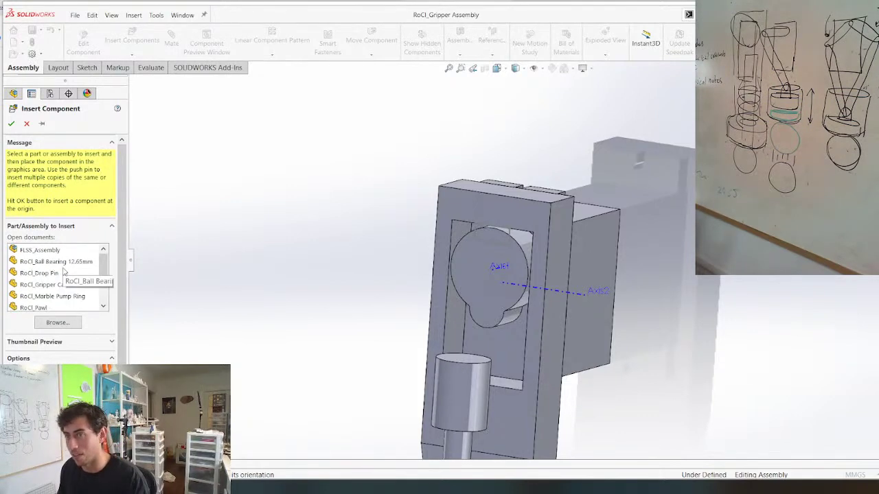
middle_click_drag(387, 232, 465, 242)
left_click(43, 285)
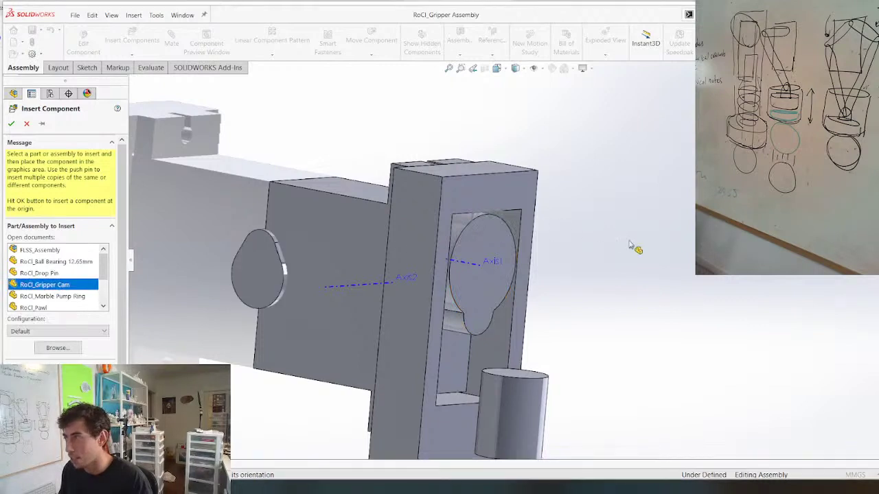
left_click(635, 282)
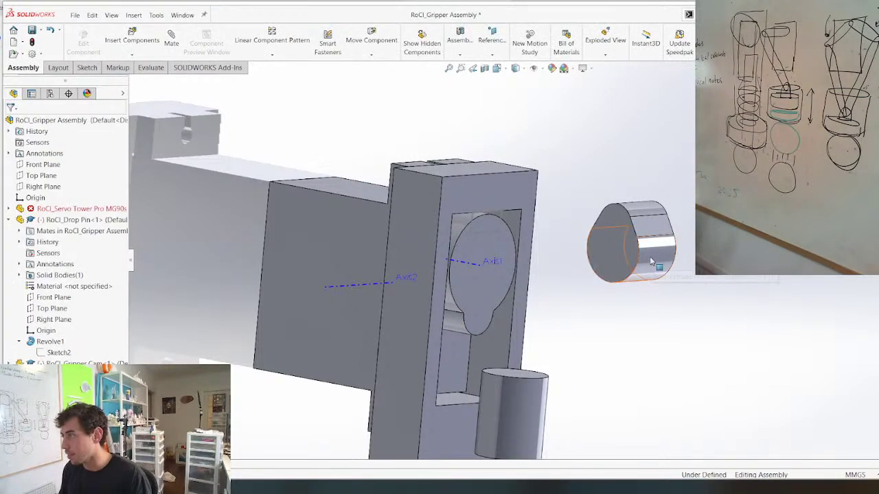
Mate the cam's larger curved face concentric with the servo's large round boss
left_click(651, 261)
left_click(482, 261, "ctrl")
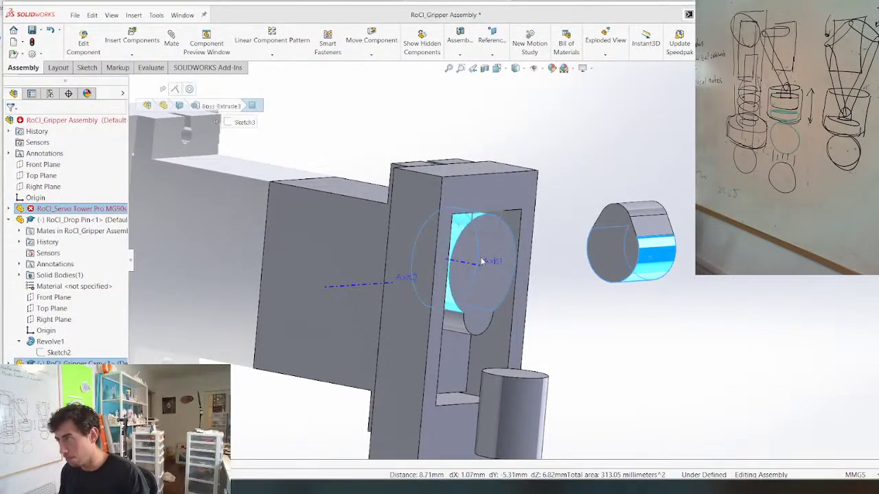
right_click(462, 304)
scroll(477, 293, "up", 3)
key("Escape")
Pull the cam out in front of the bracket and mate its rear face coincident with the servo boss's front face
middle_click_drag(436, 300, 393, 285)
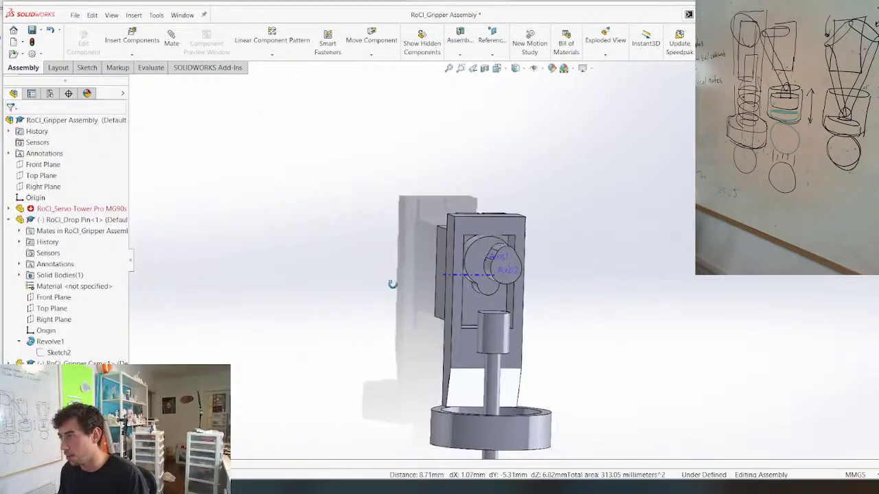
scroll(482, 276, "up", 4)
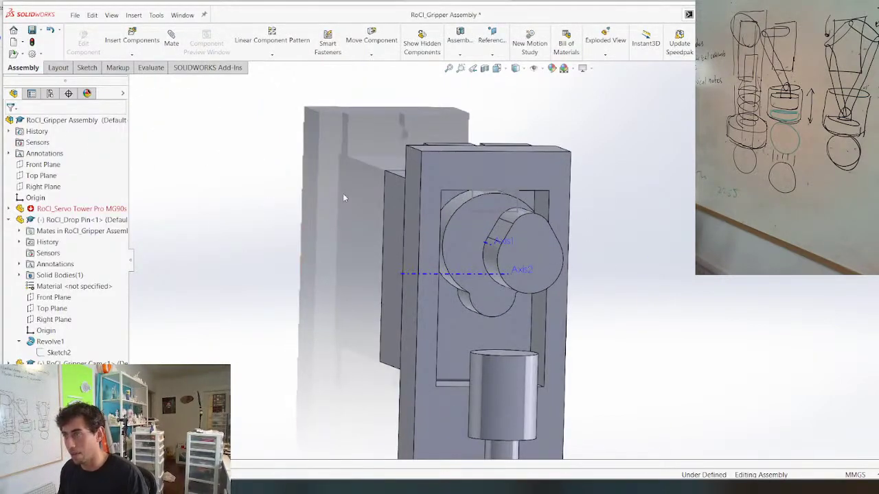
left_click_drag(516, 233, 507, 280)
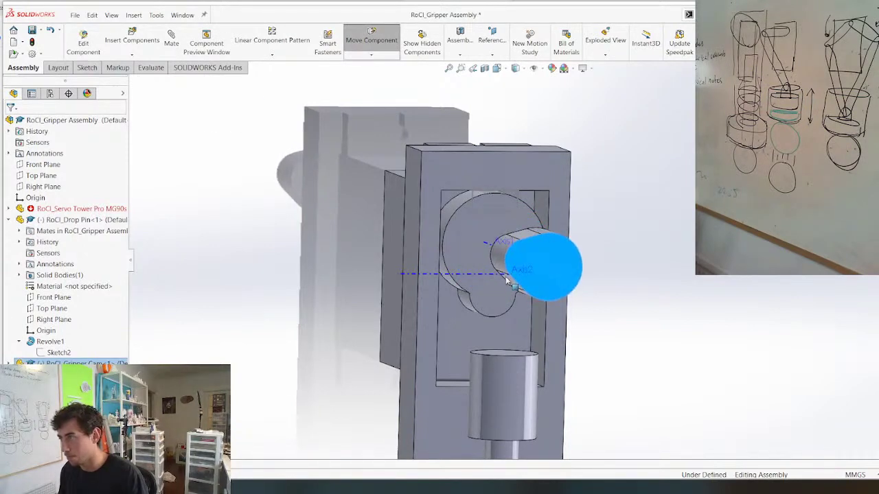
middle_click_drag(507, 281, 579, 312)
scroll(579, 312, "up", 4)
scroll(679, 268, "down", 4)
middle_click_drag(689, 281, 555, 243)
left_click(734, 290)
left_click(551, 241, "ctrl")
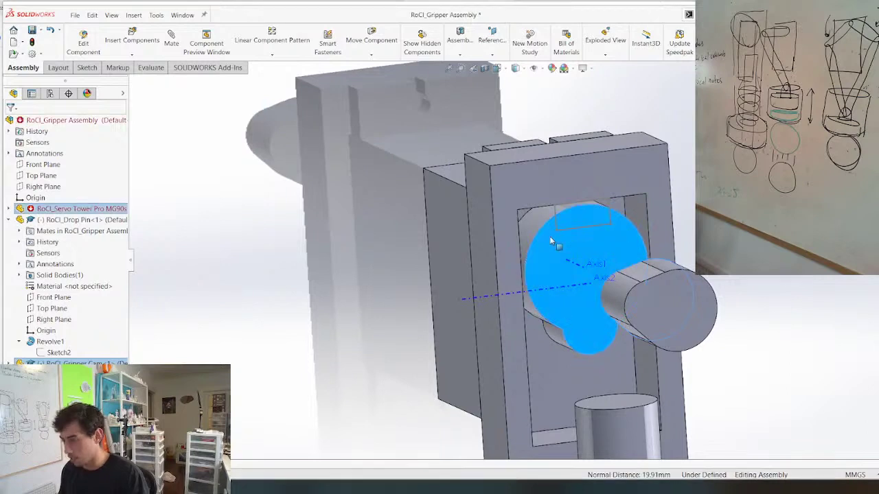
key("m")
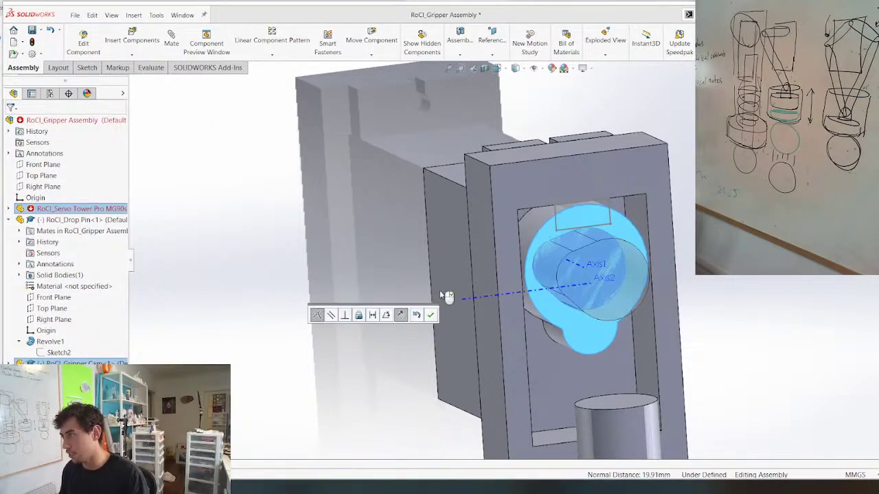
right_click(424, 267)
scroll(422, 270, "up", 5)
key("Escape")
Move the drop pin up to just below the cam and save the assembly
scroll(422, 270, "up", 2)
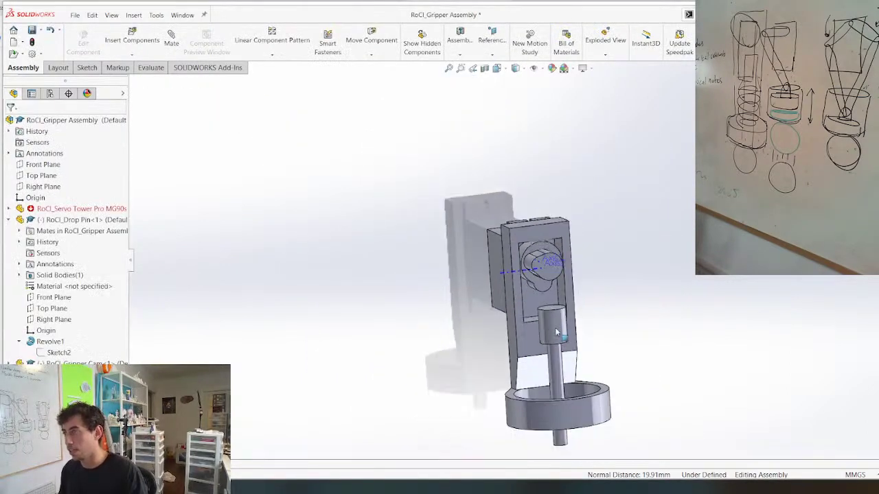
scroll(422, 269, "down", 3)
left_click(548, 285)
left_click_drag(547, 285, 549, 297)
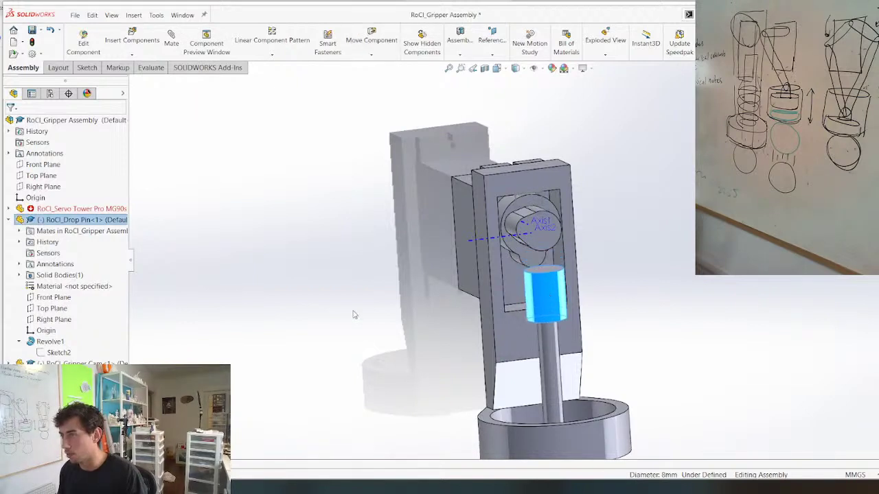
left_click(355, 314)
middle_click_drag(355, 314, 466, 289)
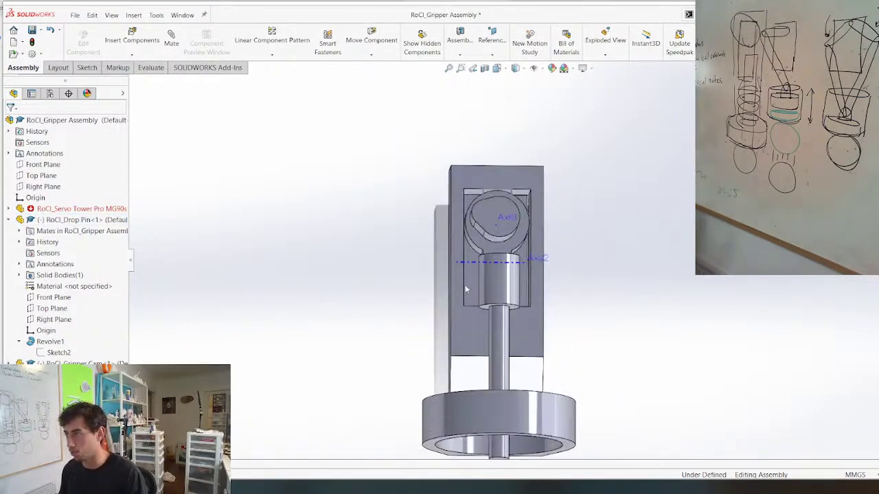
middle_click_drag(406, 271, 404, 295)
key("ctrl+s")
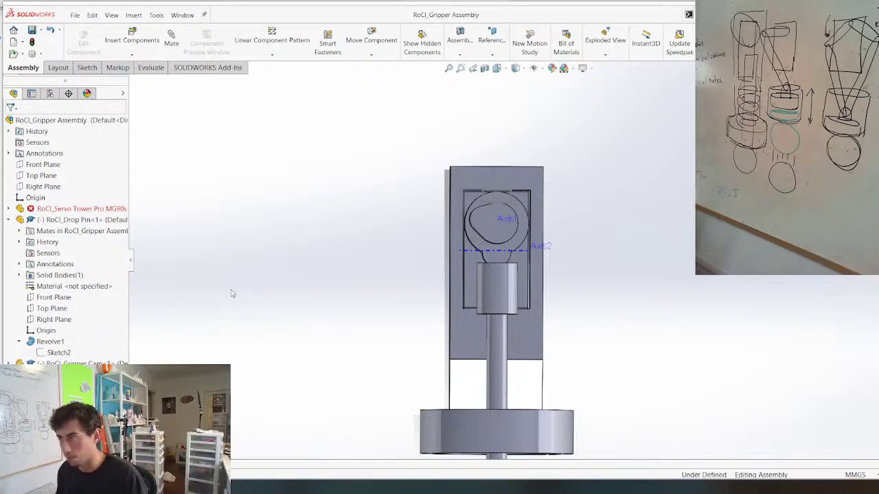
Add a mechanical Cam mate with the cam's curved side as path and the drop pin's top face as follower
key("m")
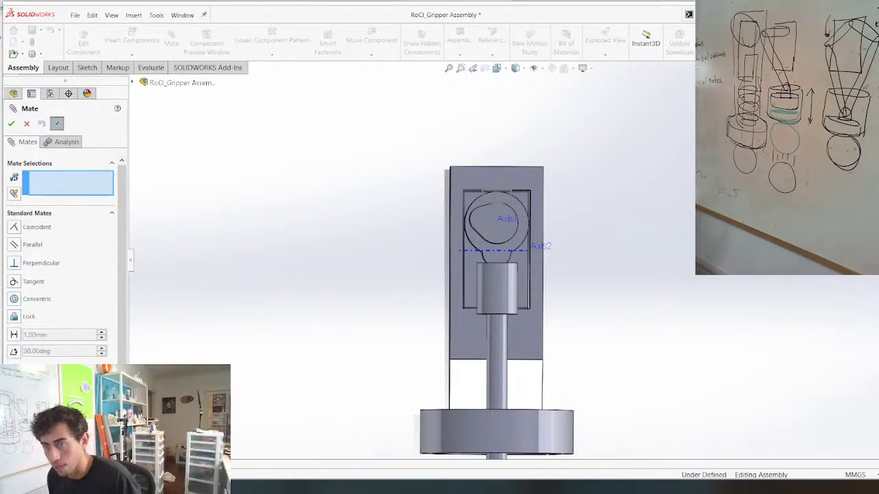
left_click(68, 420)
left_click(21, 254)
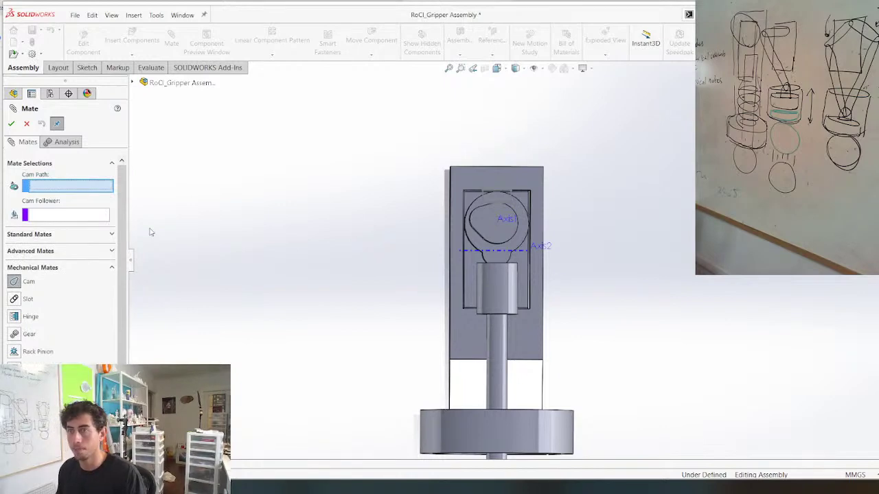
scroll(480, 279, "down", 3)
middle_click_drag(453, 296, 376, 369)
scroll(480, 281, "up", 3)
scroll(561, 239, "down", 4)
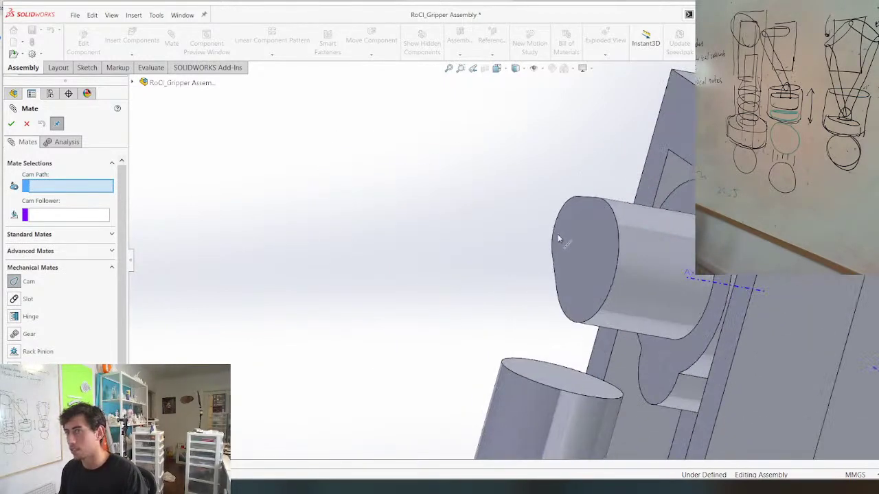
left_click(629, 228)
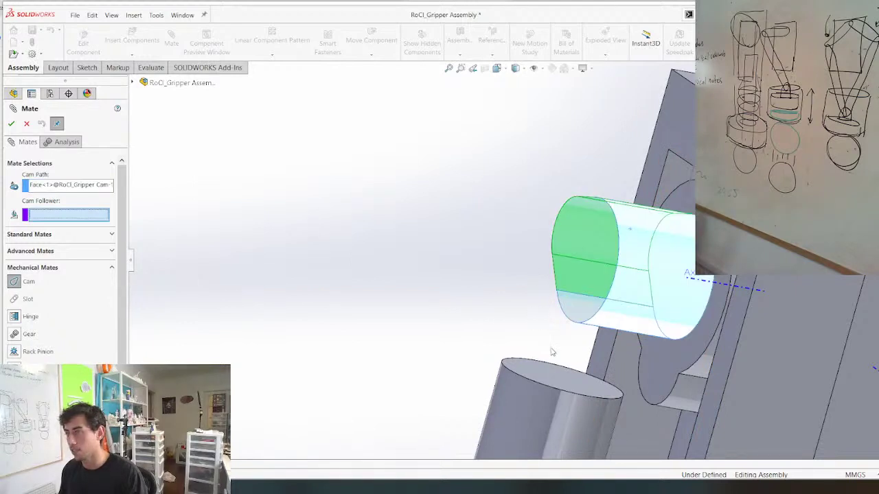
left_click(556, 376)
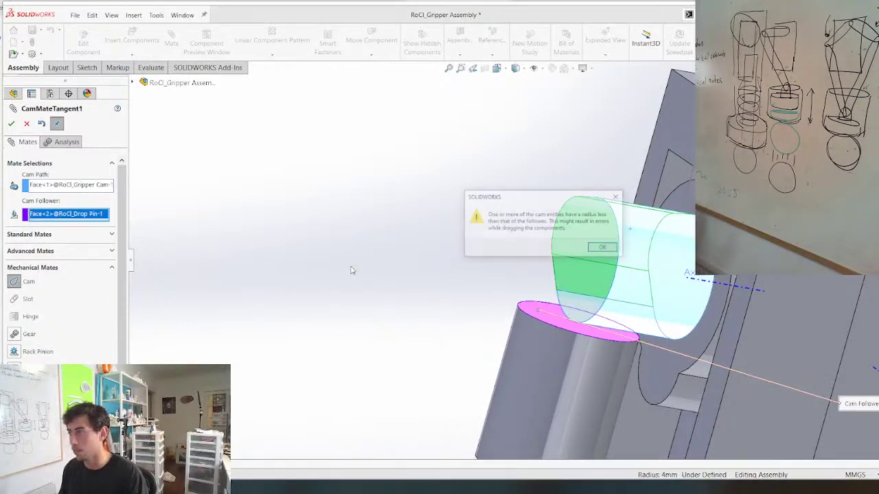
key("Return")
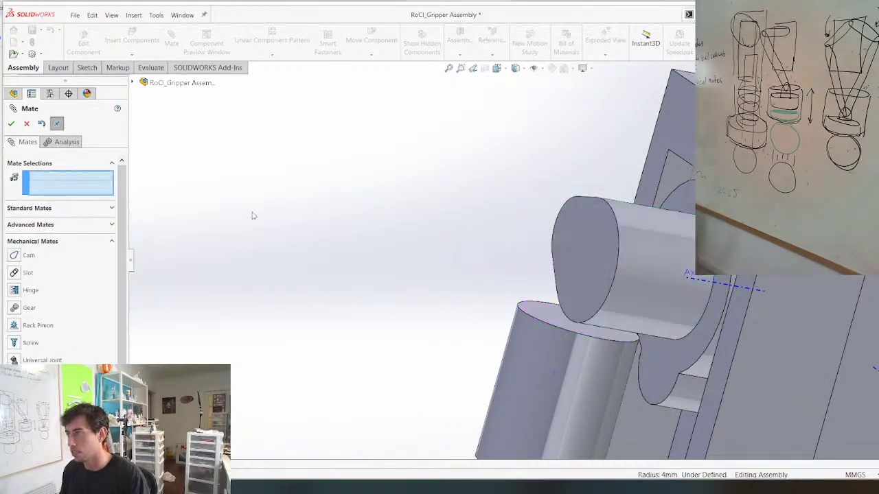
left_click(11, 124)
Rotate the cam until its small lobe points down to test how it drives the drop pin
middle_click_drag(359, 229, 467, 226)
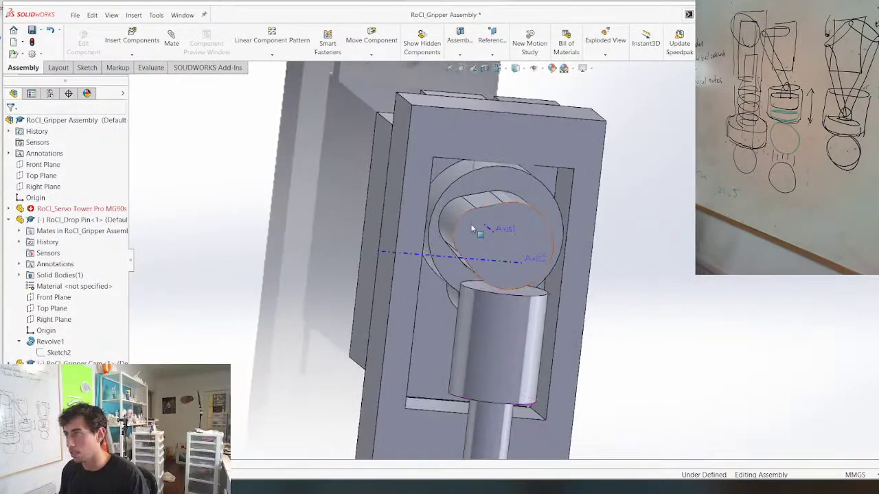
left_click_drag(472, 228, 487, 295)
scroll(485, 295, "up", 5)
middle_click_drag(456, 267, 459, 319)
scroll(522, 261, "down", 2)
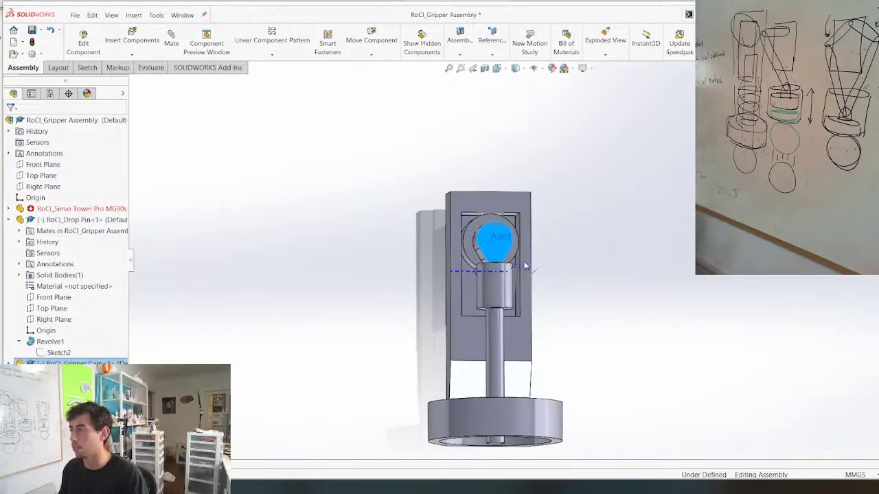
Open the gripper cam part from the assembly and edit the profile sketch of its extrusion
scroll(512, 257, "down", 3)
middle_click_drag(651, 259, 519, 232)
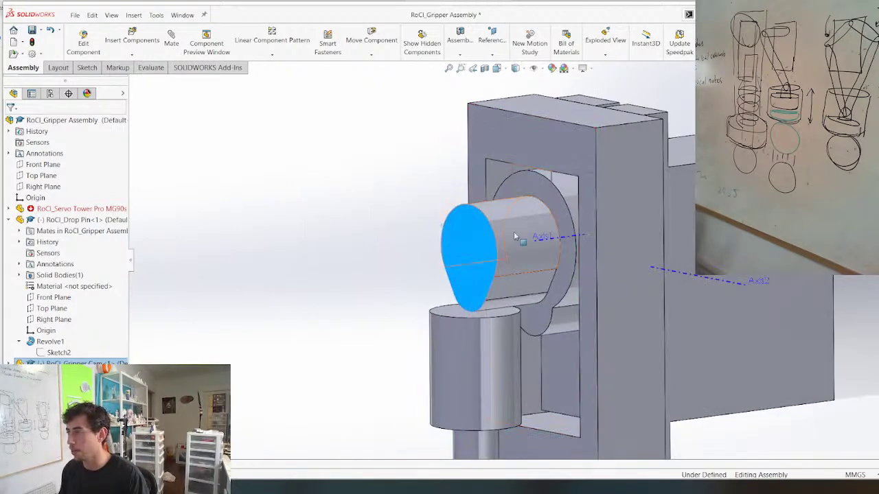
double_click(513, 235)
right_click(479, 254)
left_click(485, 147)
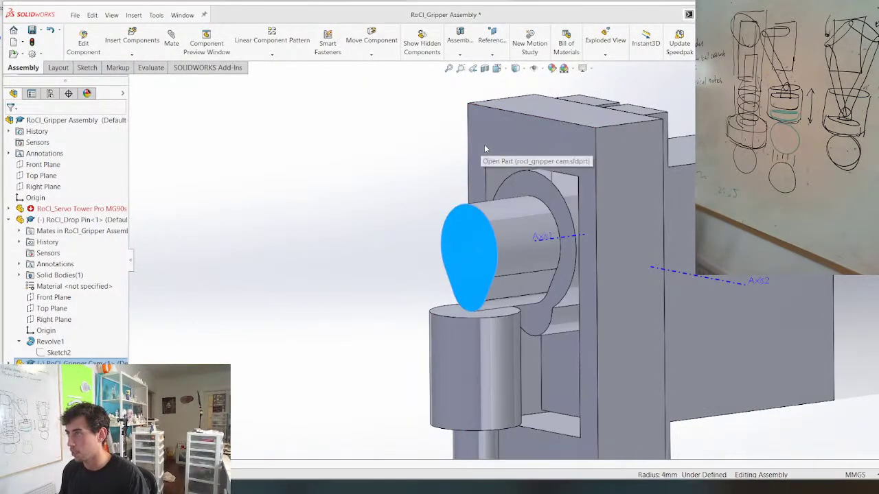
right_click(65, 237)
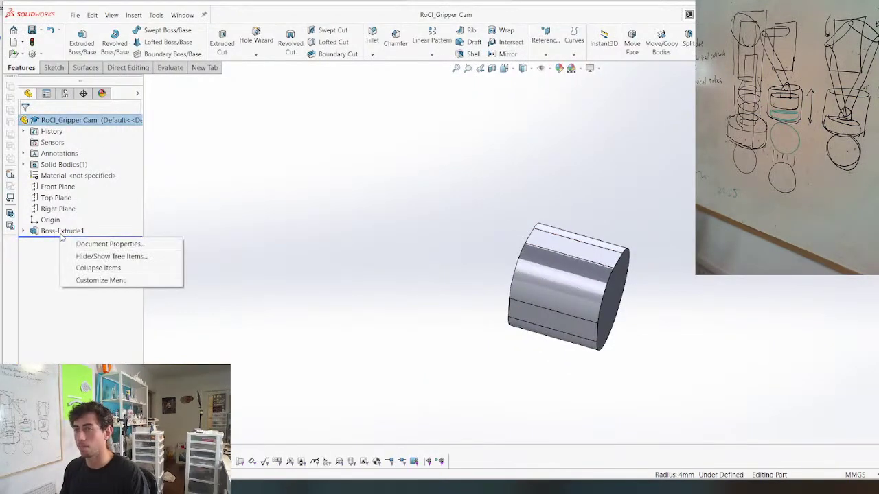
right_click(59, 230)
left_click(81, 203)
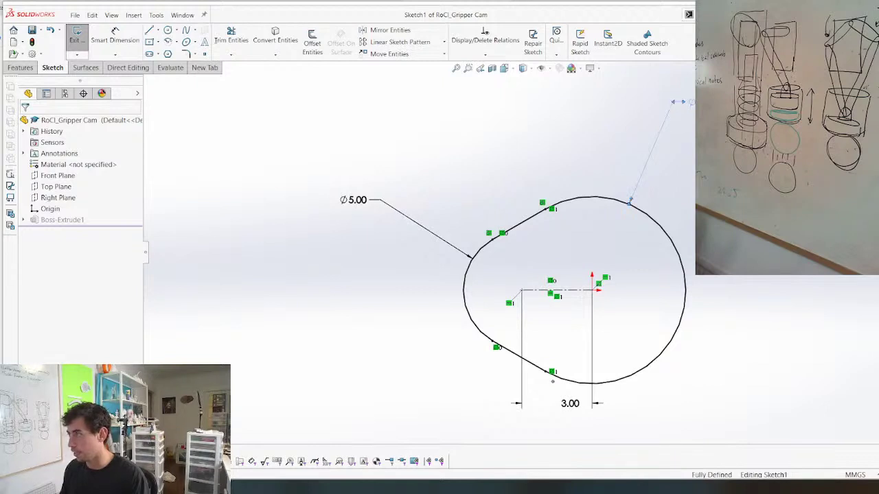
Try to set the large arc's diameter to 12 mm
double_click(670, 104)
type("12")
key("Return")
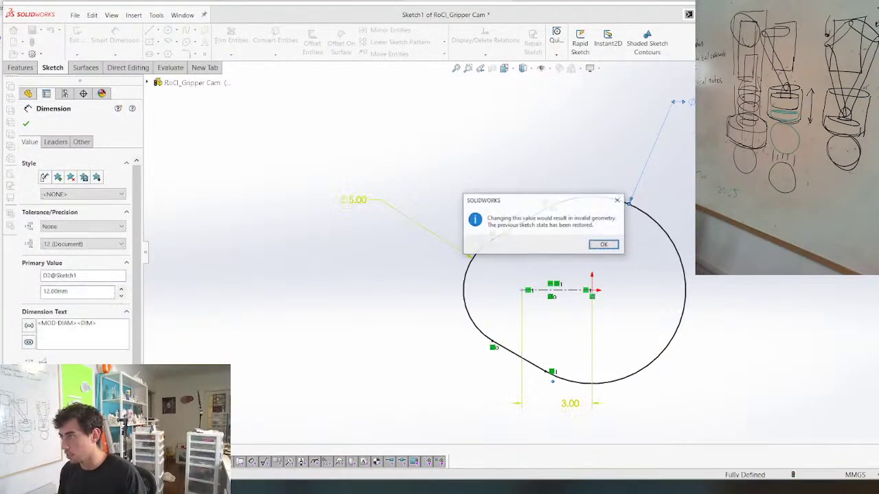
left_click(603, 245)
Set the distance between the arc centres to 6 mm and the large arc's diameter to 12 mm
double_click(569, 407)
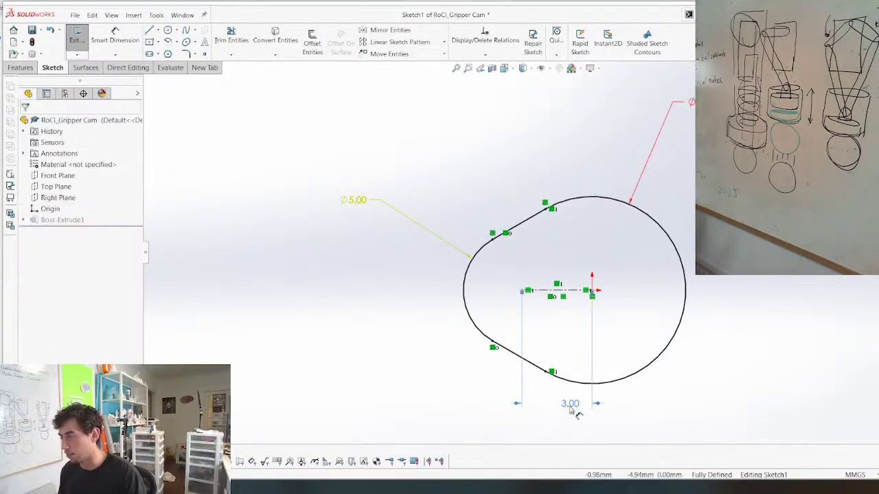
double_click(570, 404)
type("6")
key("Return")
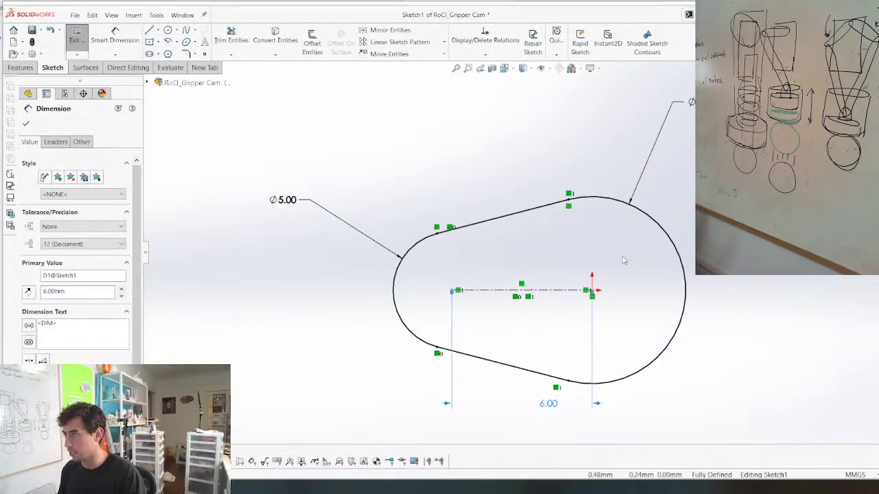
double_click(695, 102)
type("12")
key("Return")
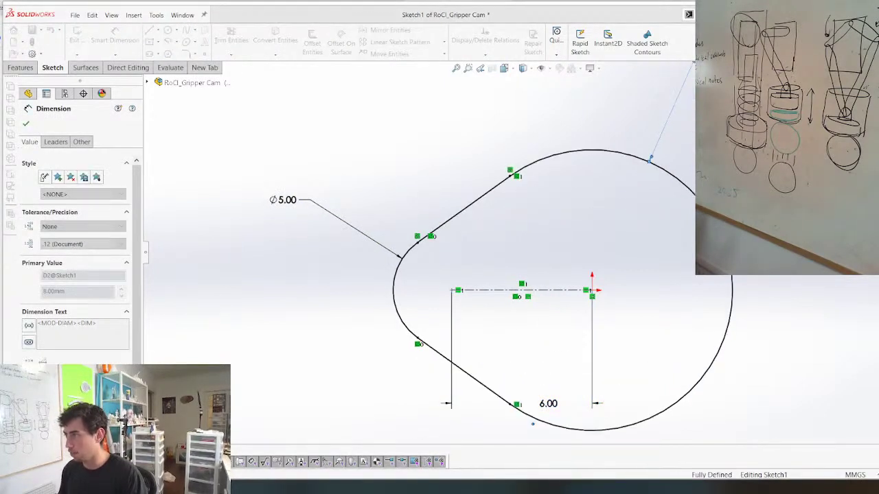
Set the small arc's diameter to 7 mm and exit the sketch to rebuild the cam
double_click(300, 210)
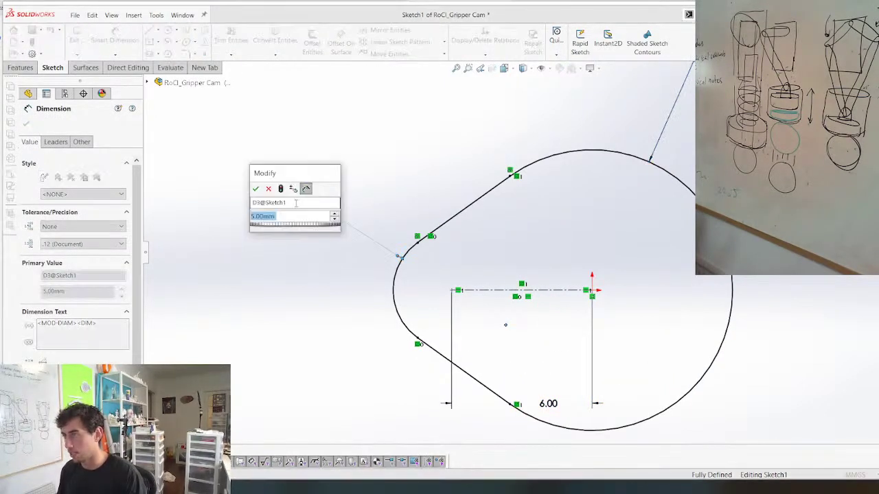
type("7")
key("Return")
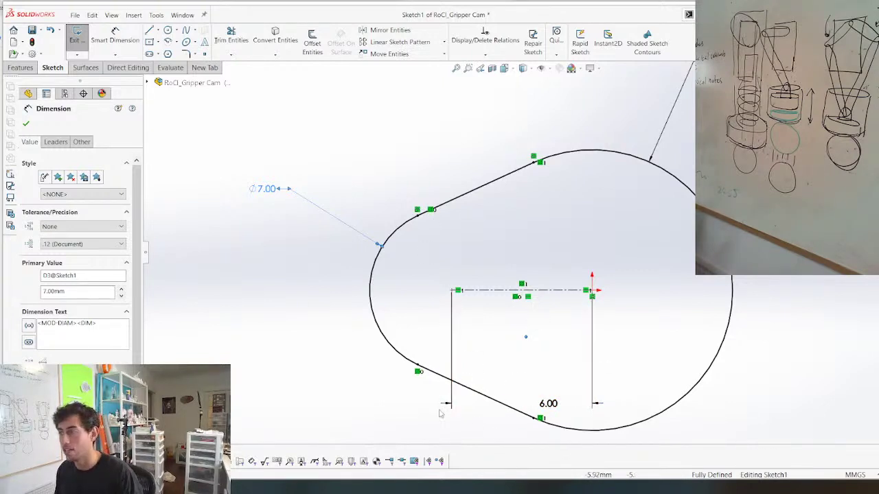
scroll(517, 300, "down", 2)
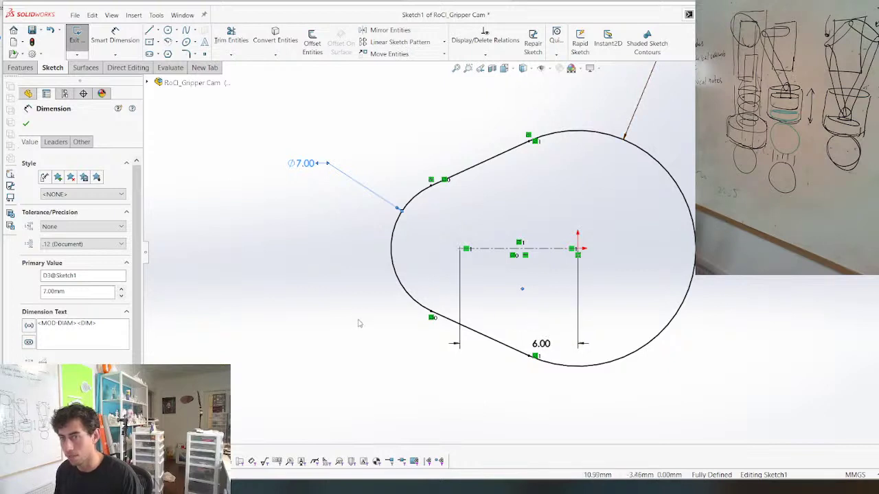
key("Escape")
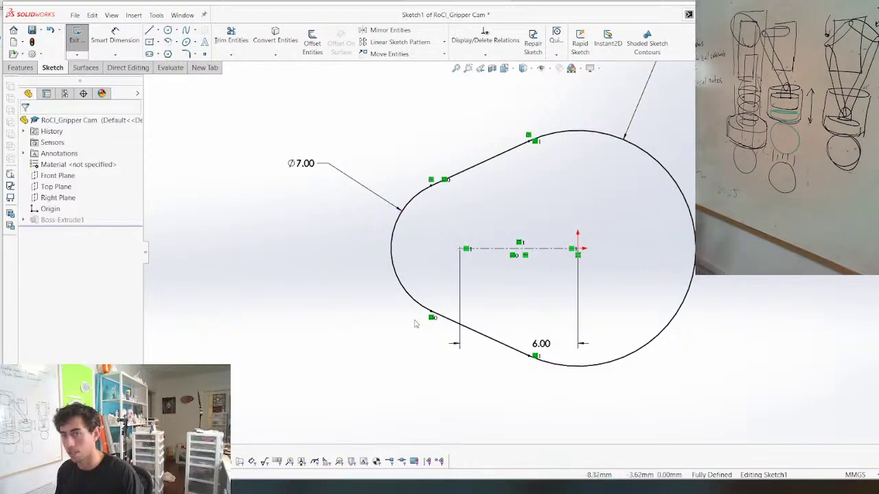
scroll(524, 237, "up", 1)
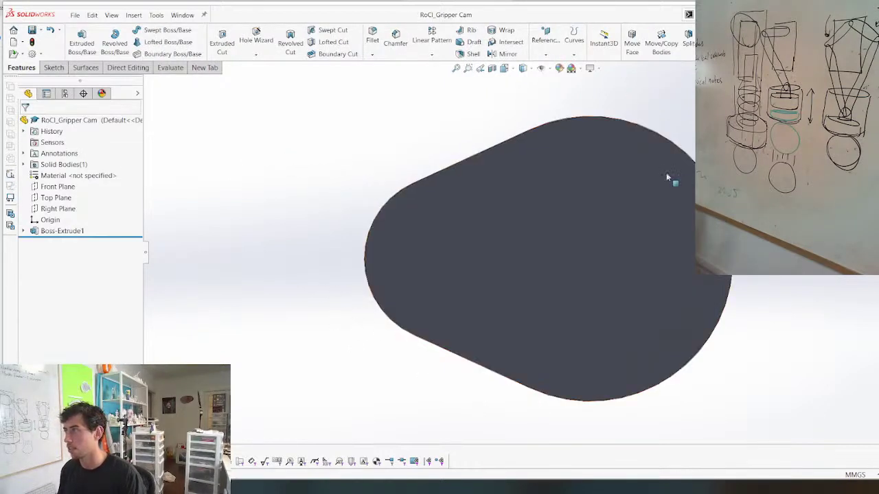
Return to the RoCl_Gripper Assembly document and rotate the resized cam to check how it moves the drop pin
key("ctrl+Tab")
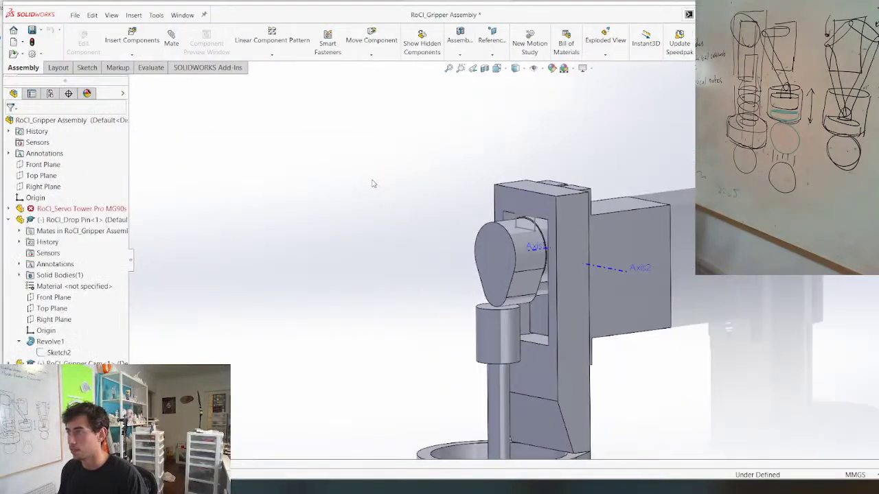
scroll(401, 259, "up", 2)
middle_click_drag(400, 259, 454, 268)
left_click_drag(531, 280, 482, 233)
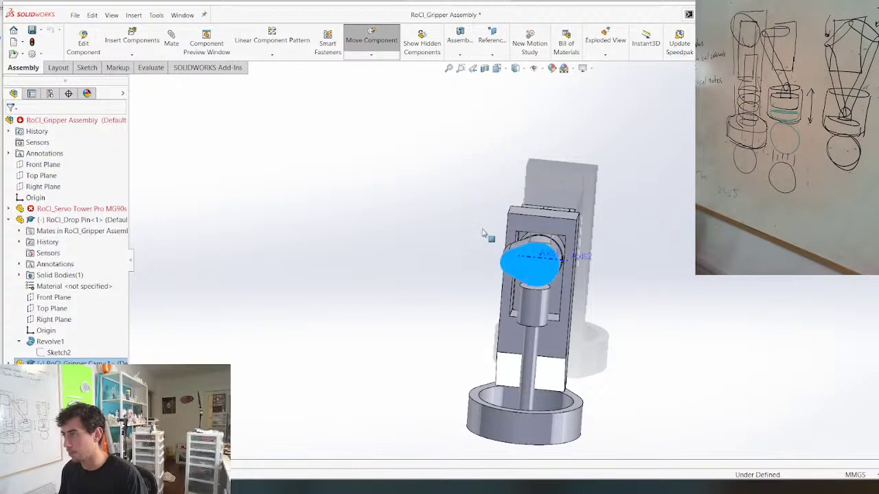
scroll(443, 298, "up", 3)
mouse_move(444, 298)
middle_mouse_down()
mouse_move(451, 275)
mouse_move(455, 290)
middle_mouse_up()
scroll(456, 291, "down", 3)
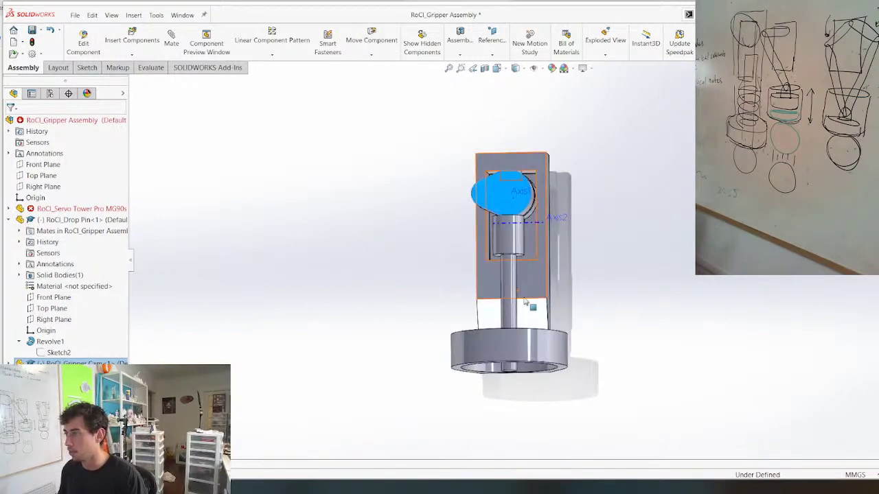
left_click(512, 316)
scroll(480, 303, "up", 2)
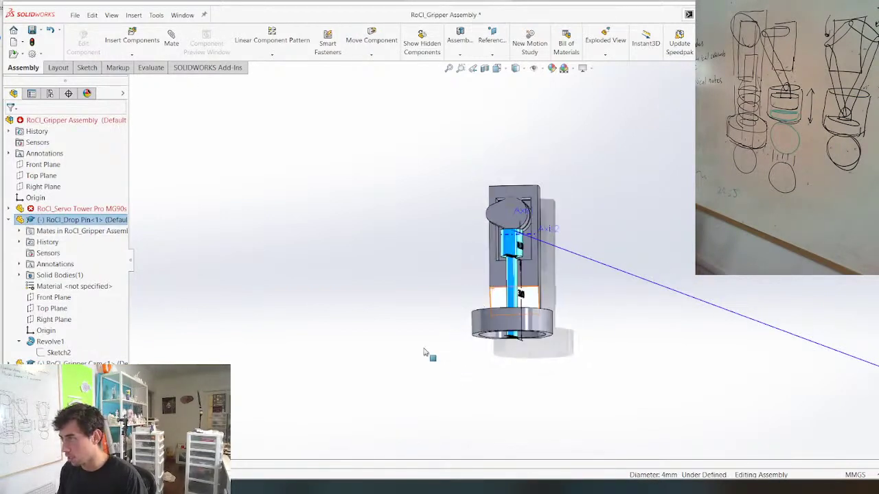
left_click(424, 349)
mouse_move(419, 302)
middle_mouse_down()
mouse_move(410, 321)
mouse_move(412, 268)
mouse_move(411, 310)
middle_mouse_up()
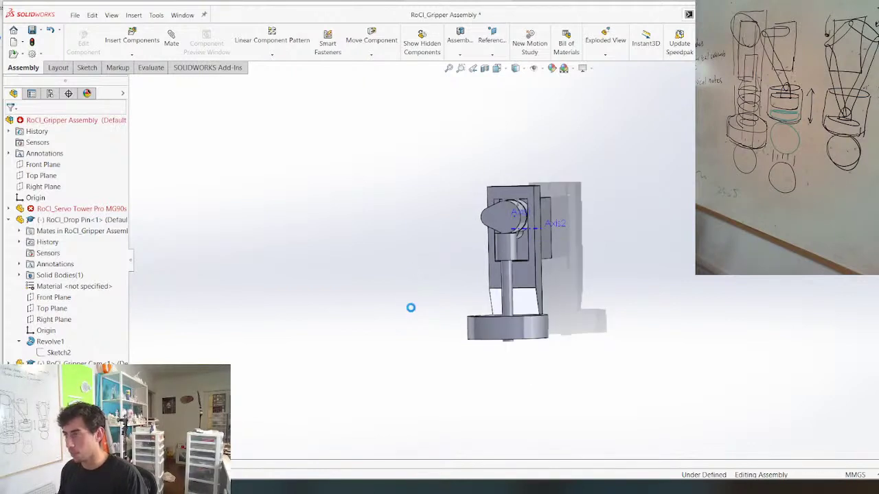
Create a new part document and start a sketch on its Front Plane
left_click(74, 14)
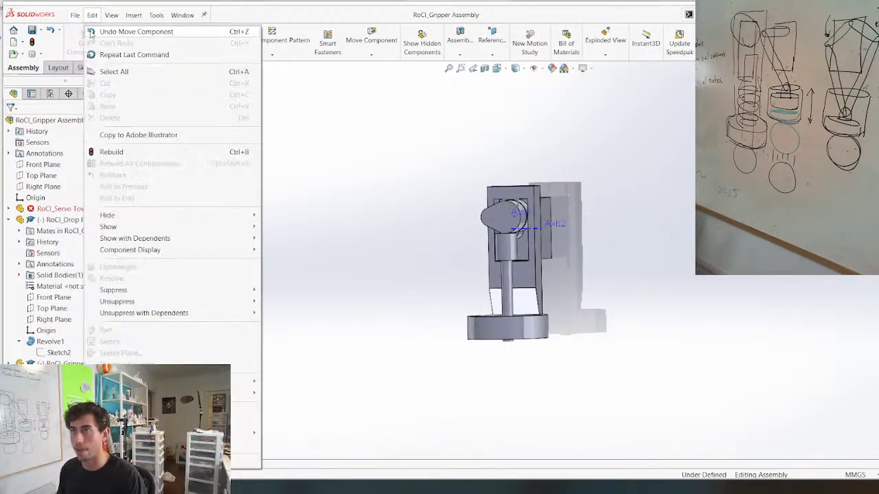
left_click(81, 32)
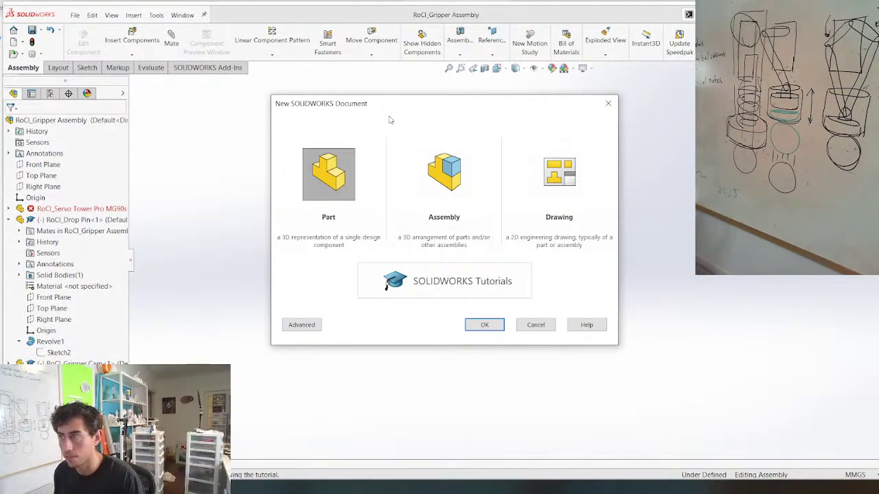
left_click(489, 322)
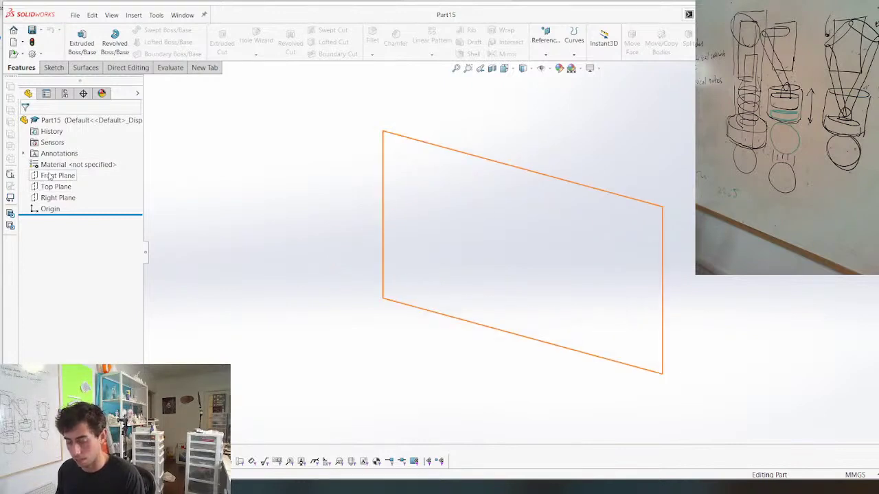
left_click(49, 177)
left_click(61, 153)
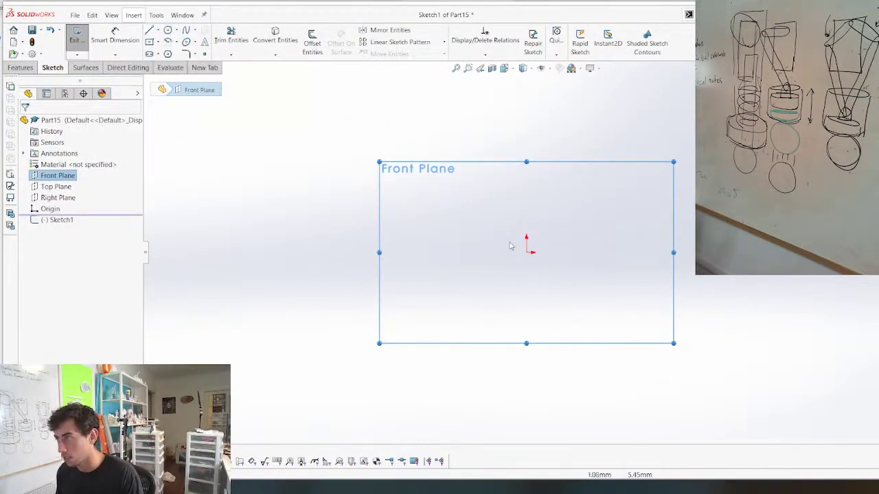
Sketch an open profile: a horizontal top line, a tangent arc of about 16.5 mm radius, a short vertical line, and a base line ending at the origin
left_click(150, 31)
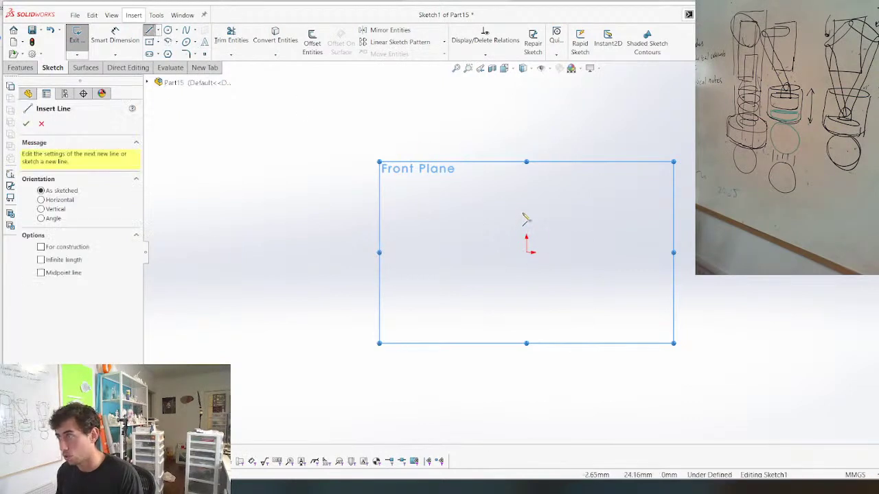
left_click(526, 222)
left_click(470, 224)
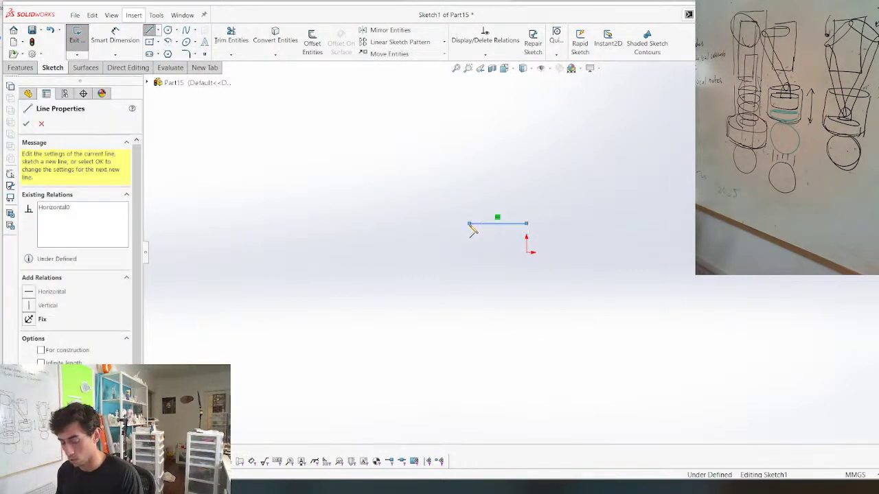
key("a")
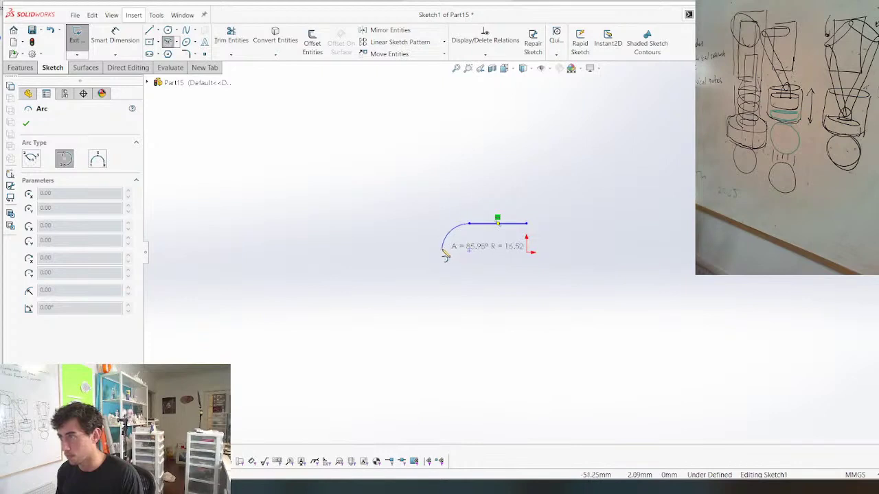
left_click(444, 256)
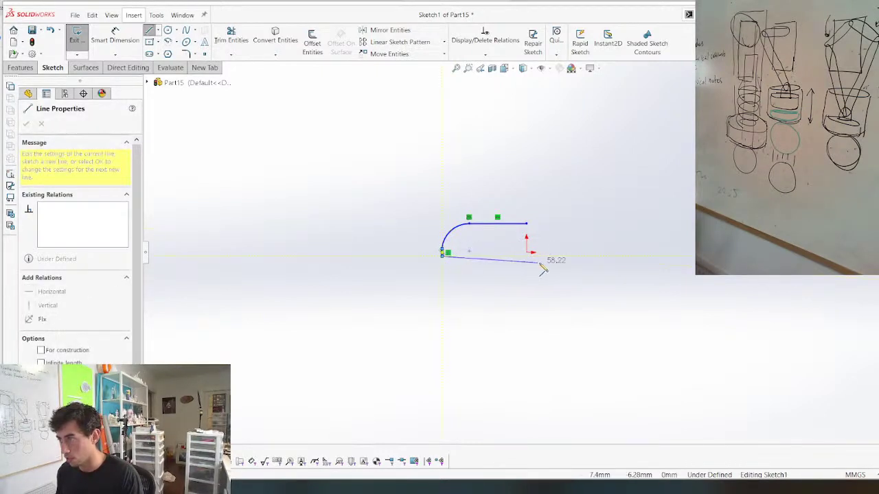
left_click(526, 253)
key("Escape")
scroll(436, 241, "down", 3)
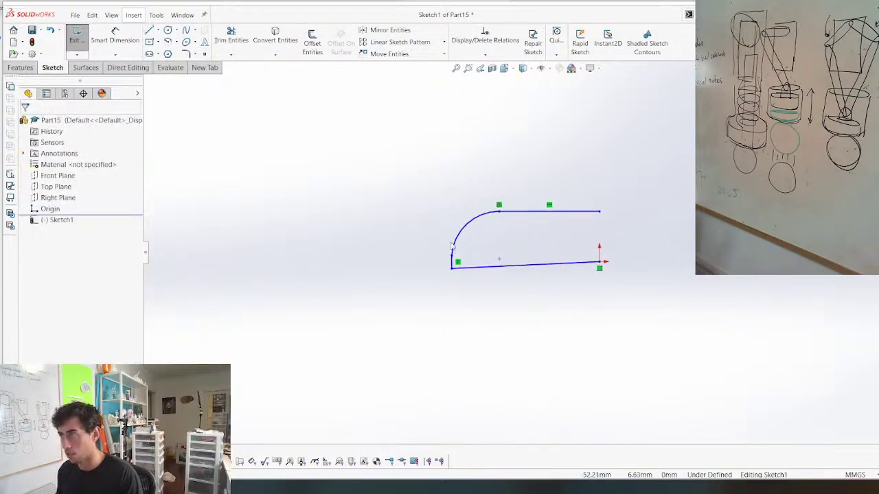
key("d")
left_click(474, 230)
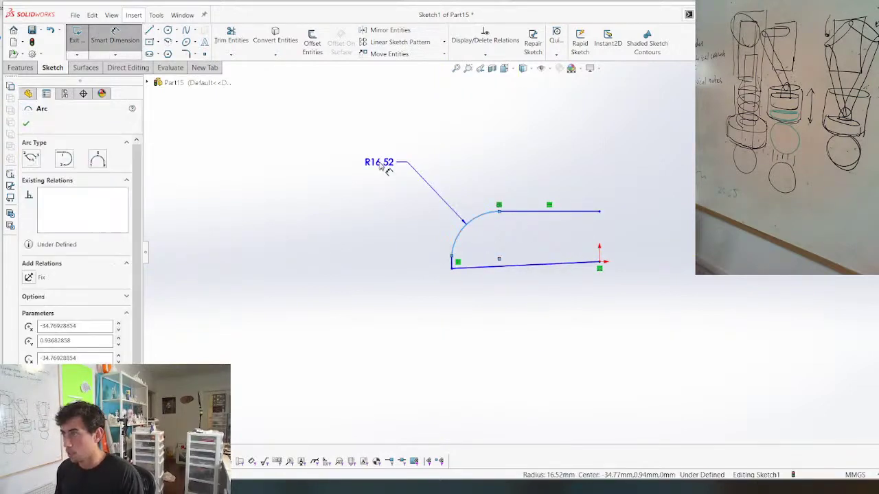
left_click(379, 161)
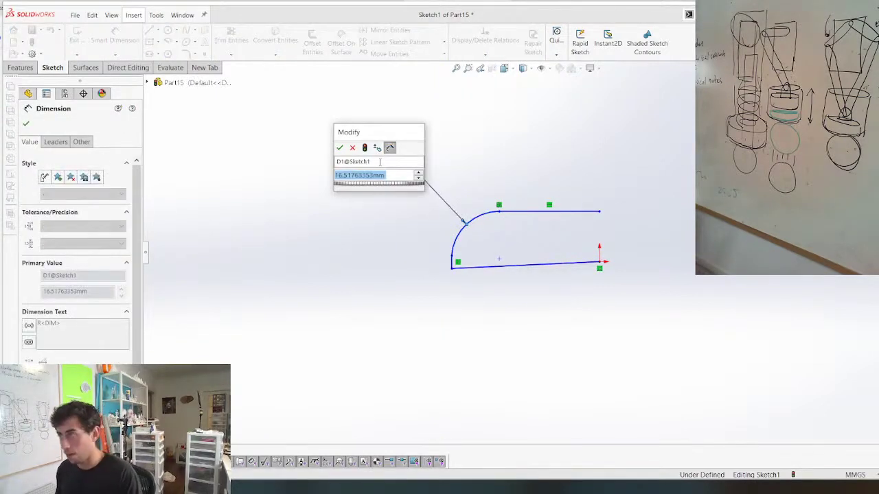
key("Return")
key("Delete")
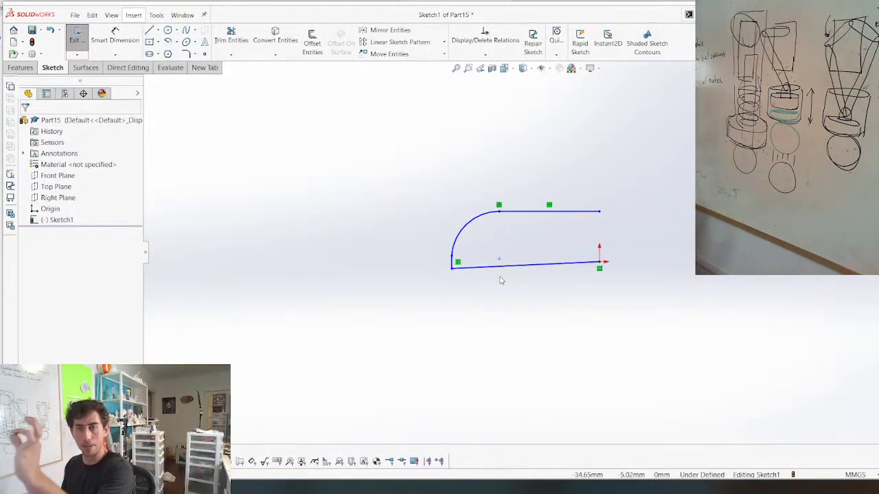
key("d")
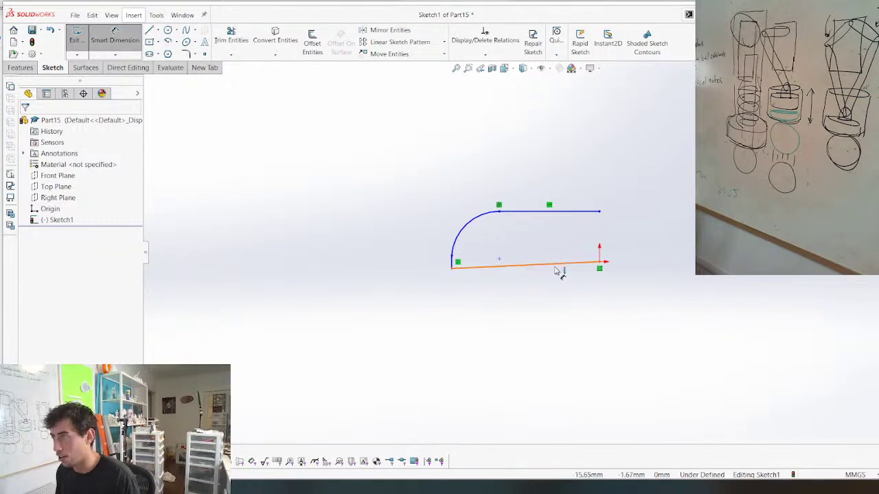
key("Escape")
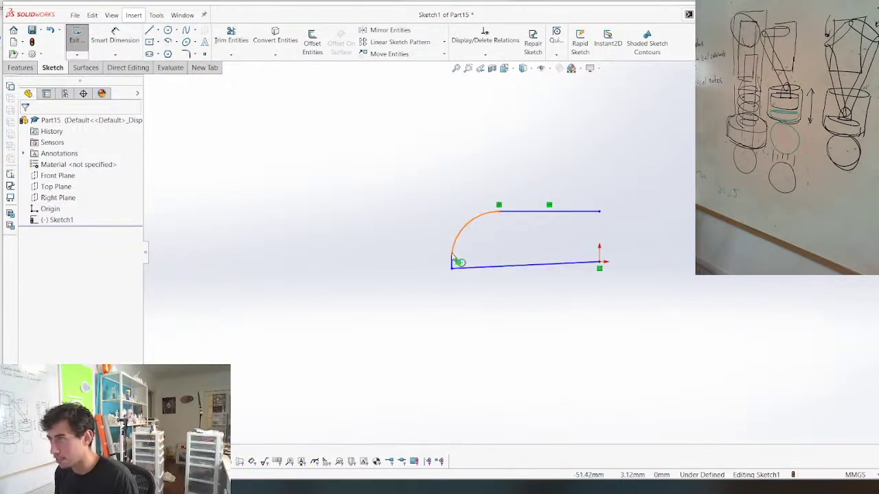
Lengthen the short vertical side, make the base line horizontal, and make the corner arc tangent to the vertical side
left_click_drag(452, 254, 451, 227)
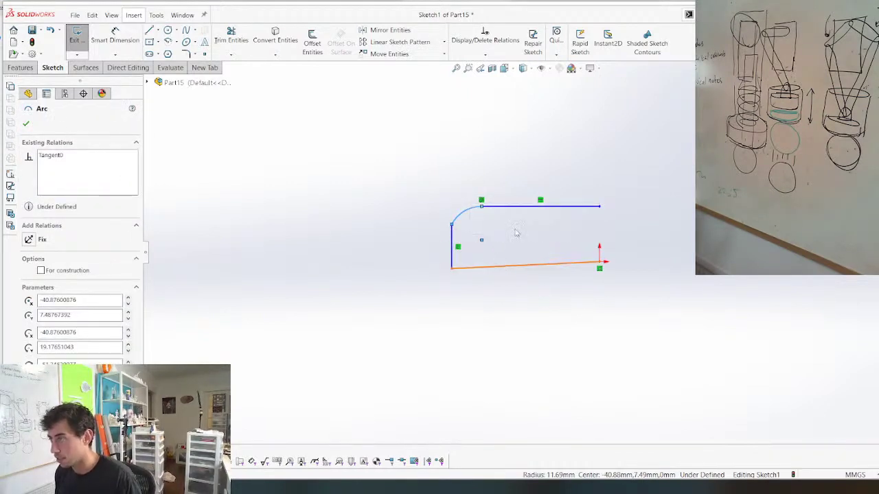
left_click(525, 265)
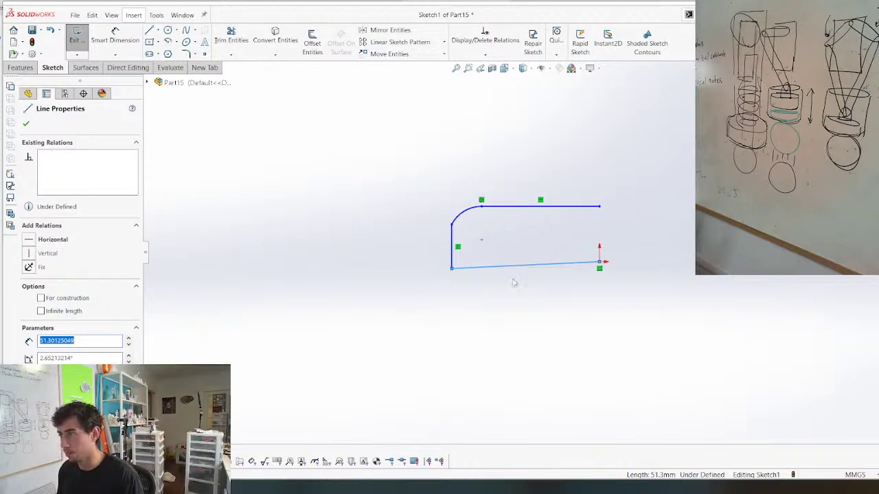
left_click(29, 238)
left_click_drag(469, 226, 435, 208)
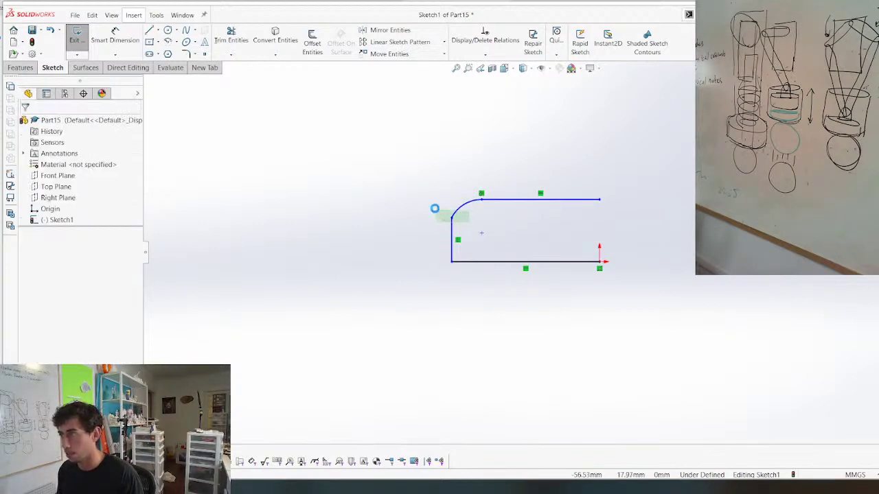
left_click(41, 286)
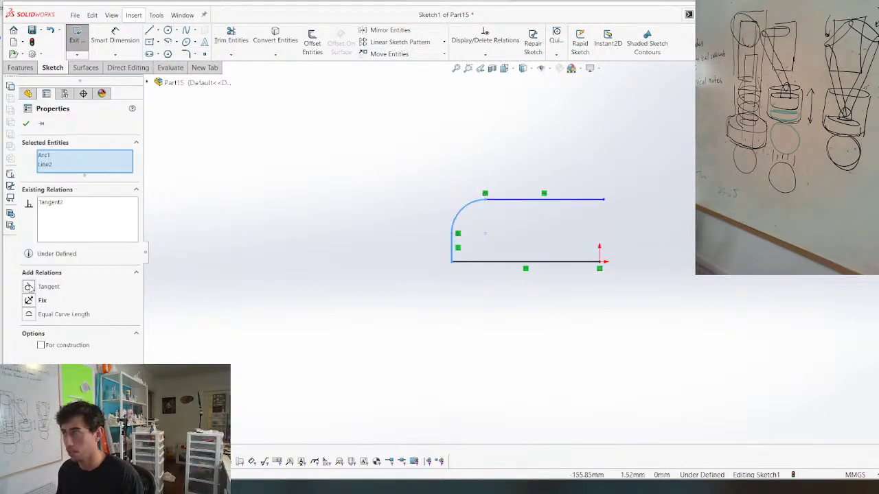
Dimension the distance between the base line and the top line as 8 mm
key("d")
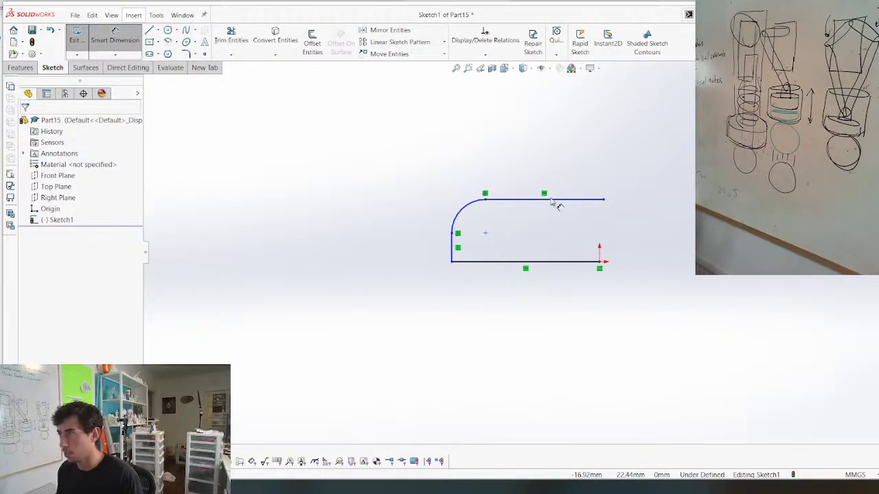
left_click(555, 261)
left_click(546, 199)
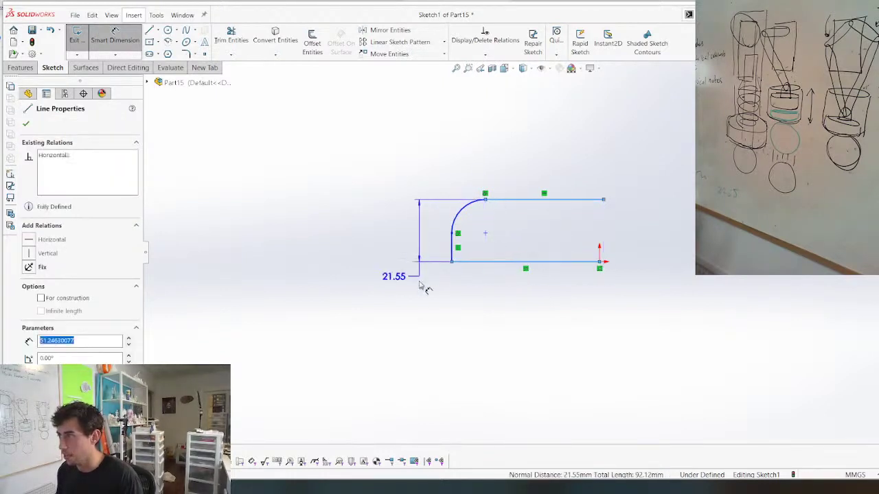
left_click(389, 313)
type("8")
key("Return")
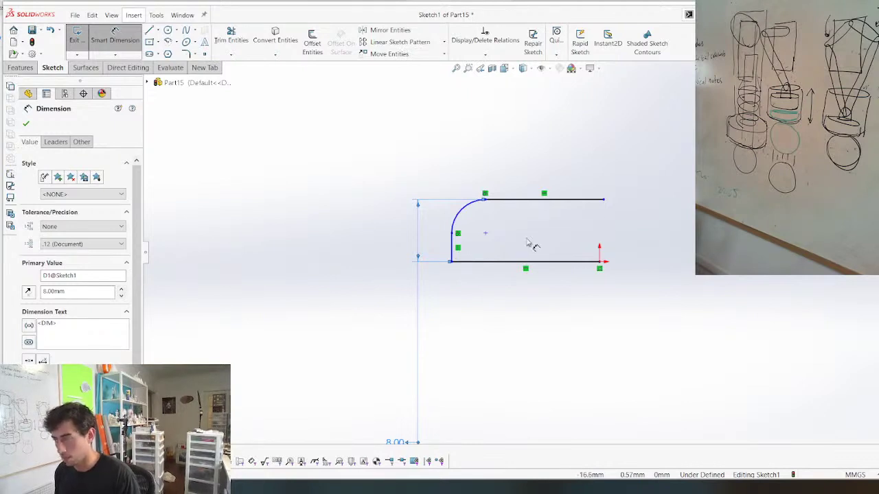
key("l")
left_click(599, 261)
left_click(602, 200)
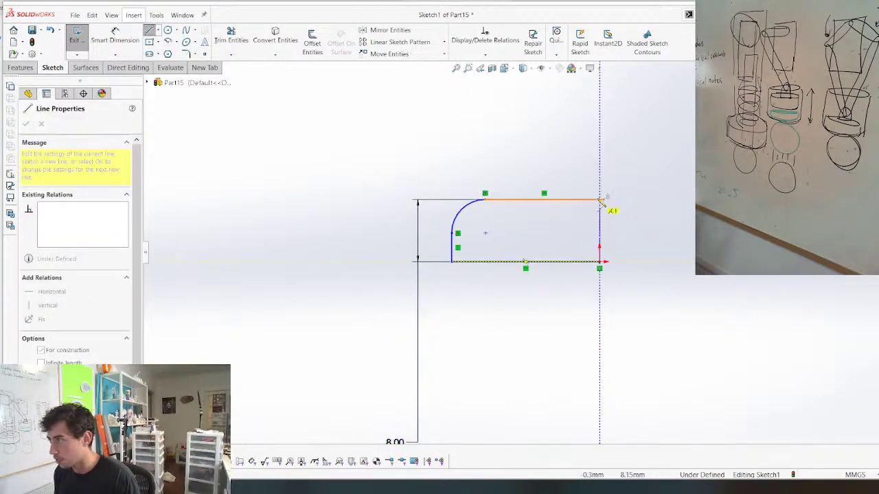
key("Escape")
Align the top line's free end above the origin and draw a short downward lip, an inward step of about 3.6 mm, and a vertical wall to the base line
scroll(598, 206, "up", 3)
mouse_move(592, 207)
left_mouse_down()
mouse_move(584, 205)
mouse_move(593, 211)
left_mouse_up()
key("l")
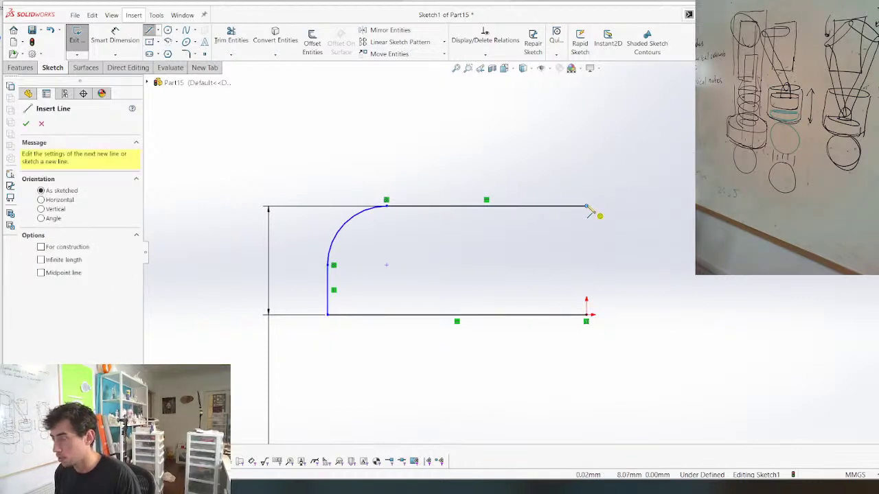
left_click(587, 223)
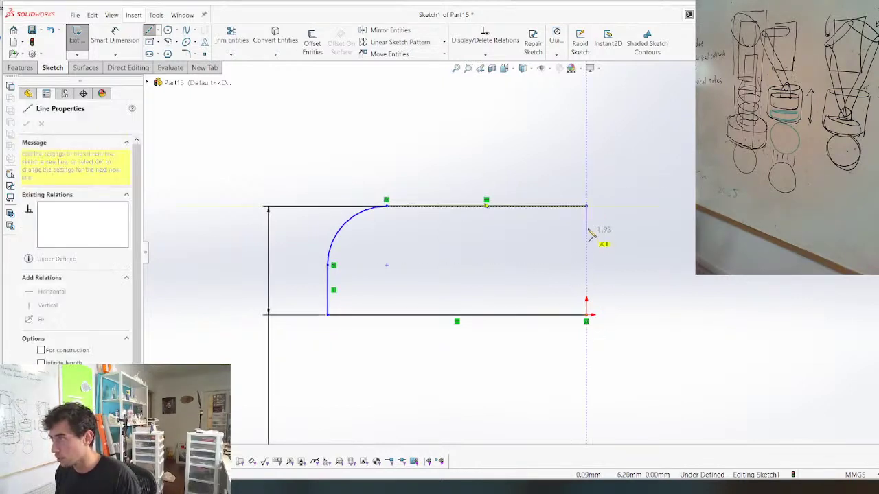
left_click(535, 223)
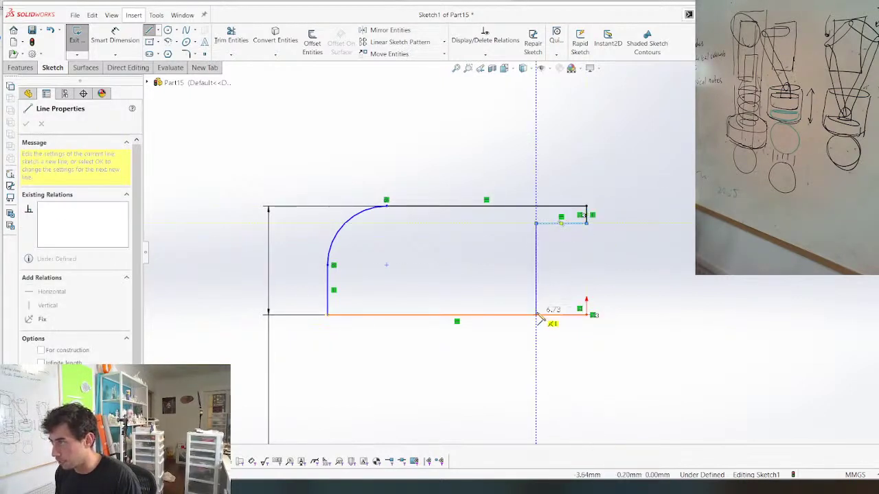
left_click(535, 314)
key("Escape")
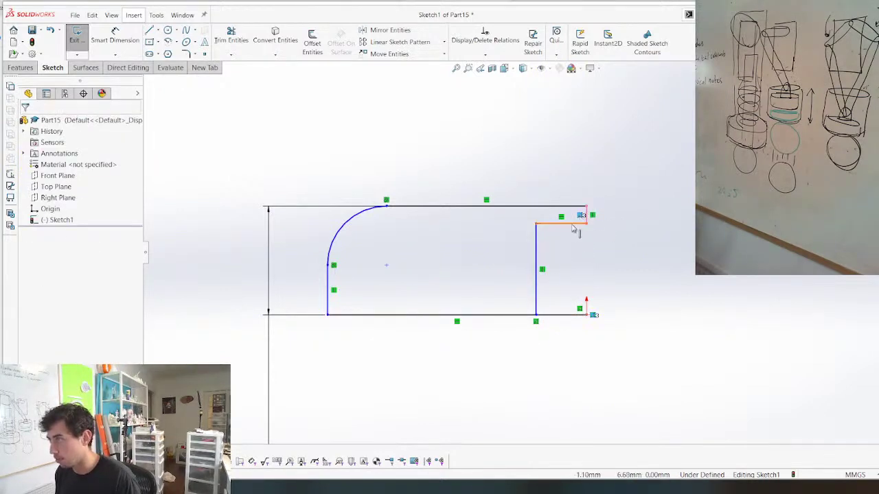
Move the lip's edge to about 2.1 mm from the origin axis and trim the base line between the inner wall and the origin
left_click_drag(586, 206, 558, 205)
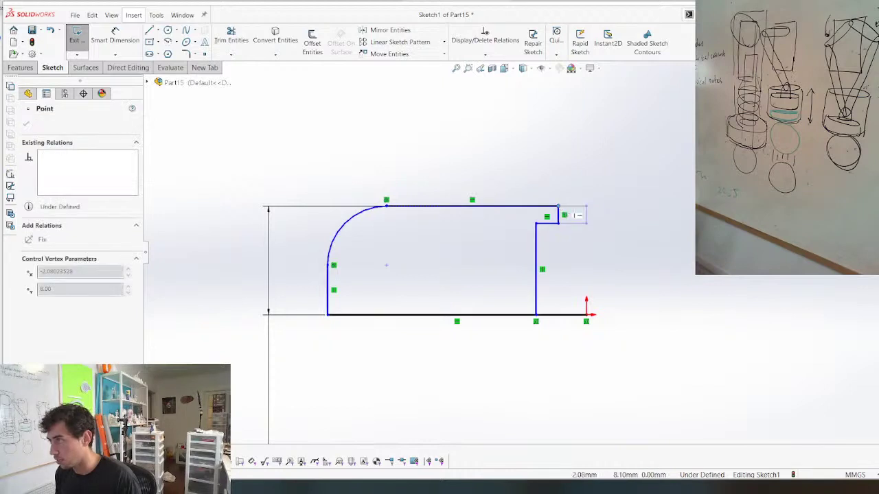
key("t")
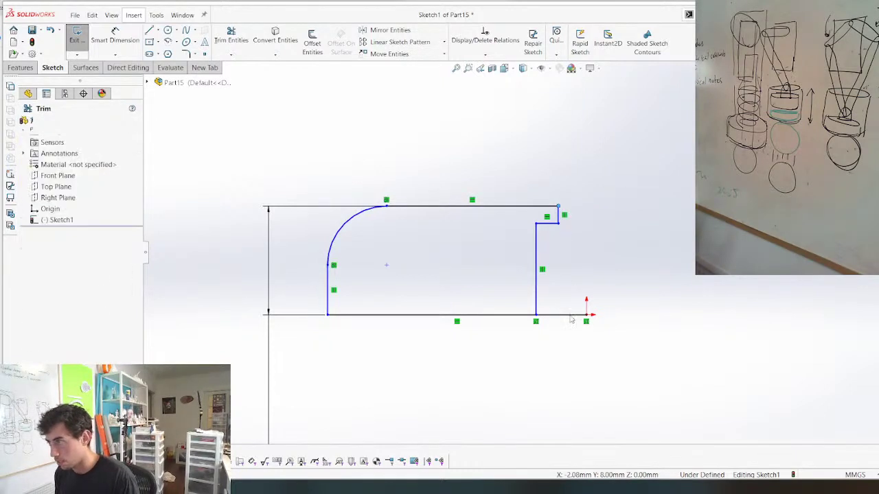
left_click_drag(571, 321, 565, 311)
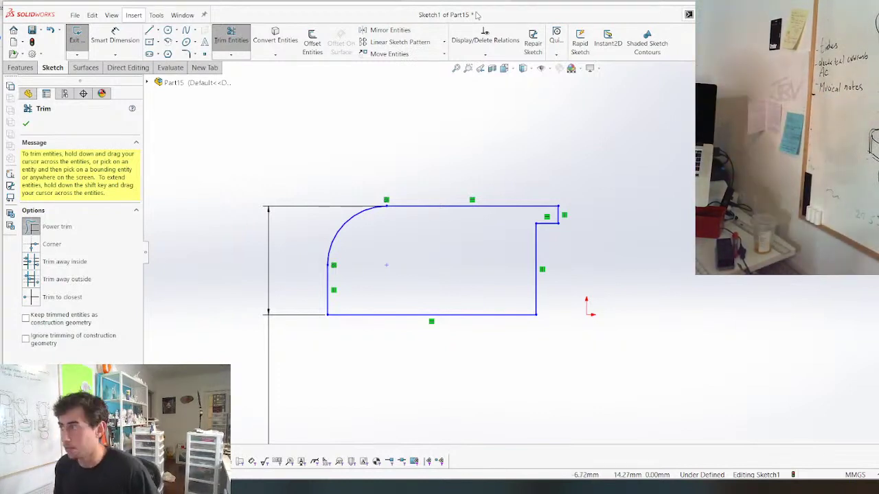
key("Escape")
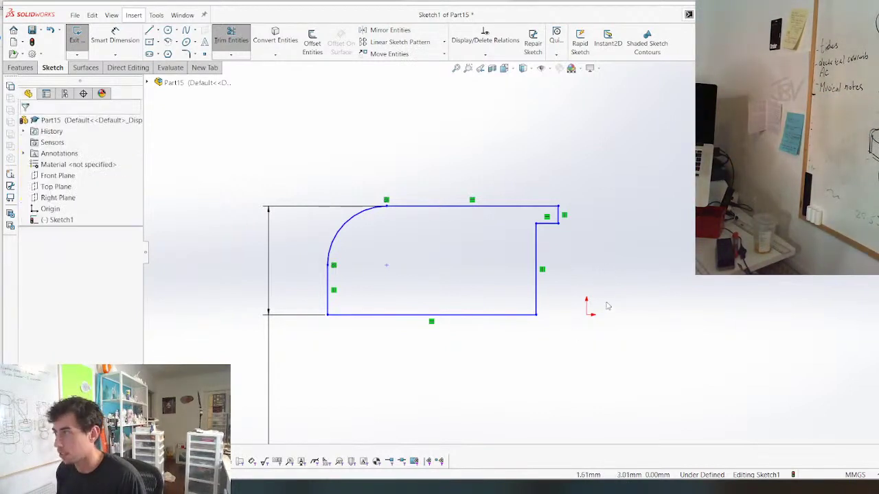
Draw a vertical construction centreline about 9.9 mm long upward from the origin
key("l")
key("Escape")
key("l")
key("Escape")
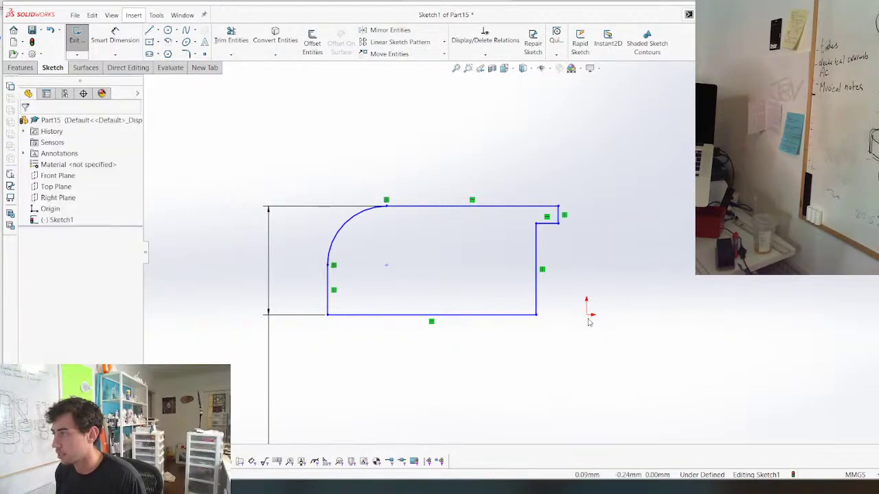
key("l")
left_click(587, 321)
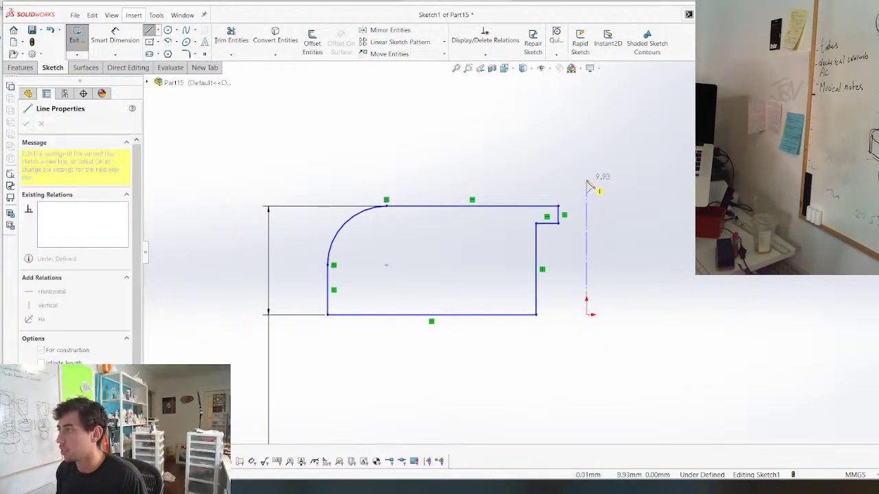
left_click(586, 181)
key("Escape")
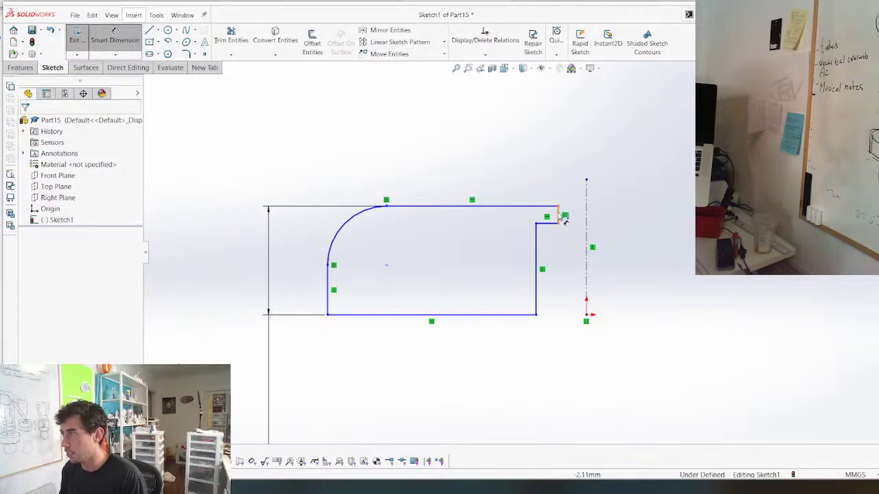
Dimension the lip's inner edge as a 5.4 mm diameter about the centreline
left_click(587, 206)
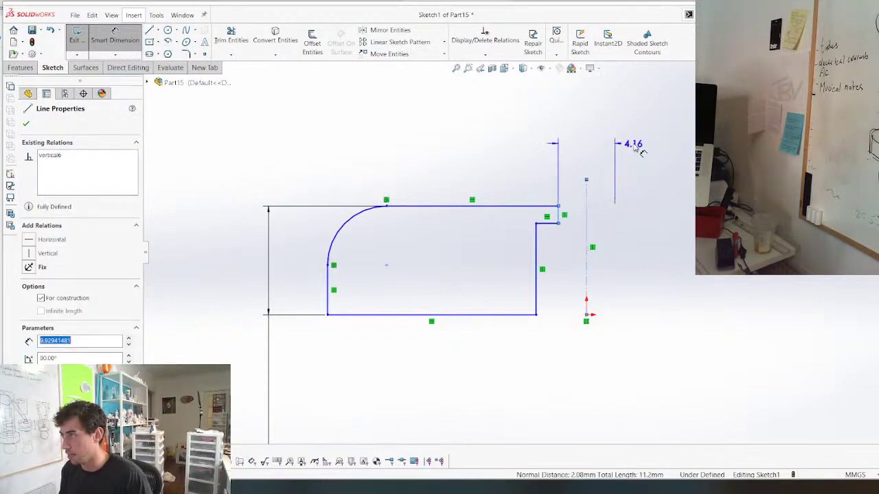
left_click(632, 145)
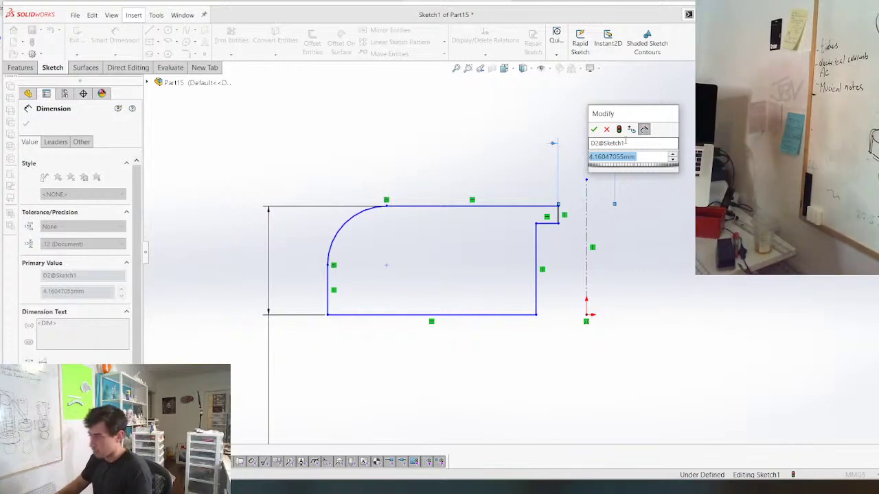
type("5.4")
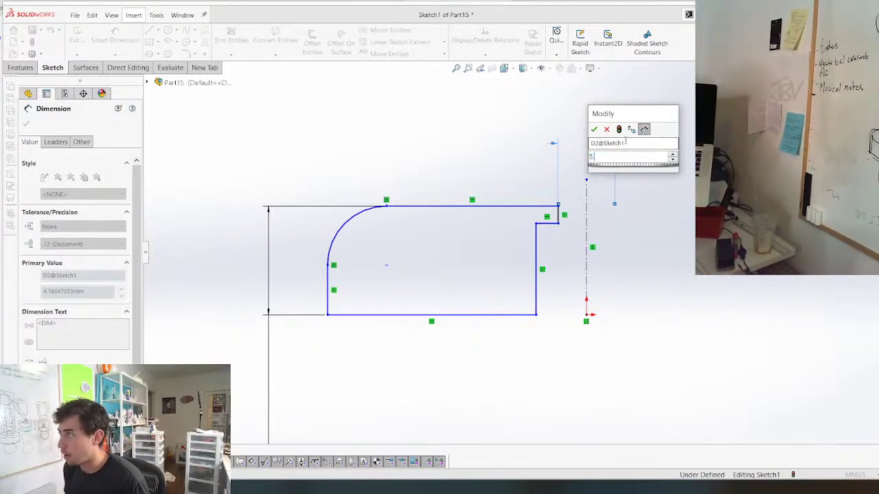
key("Return")
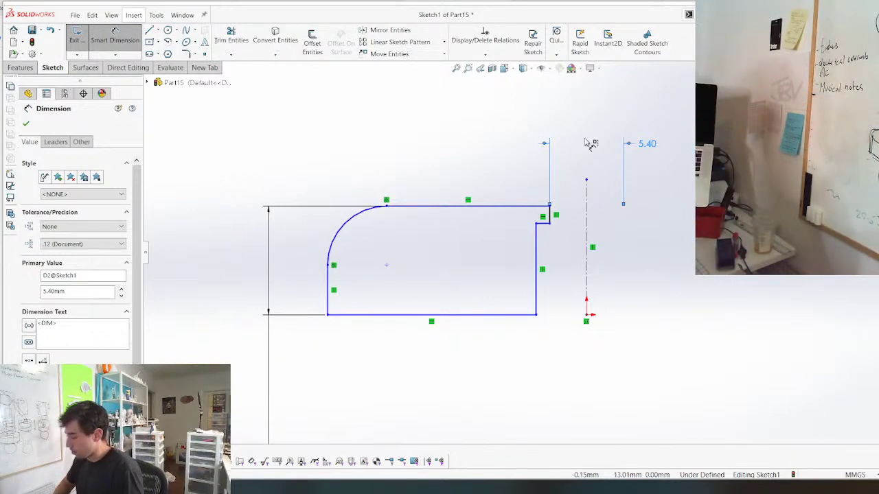
key("Escape")
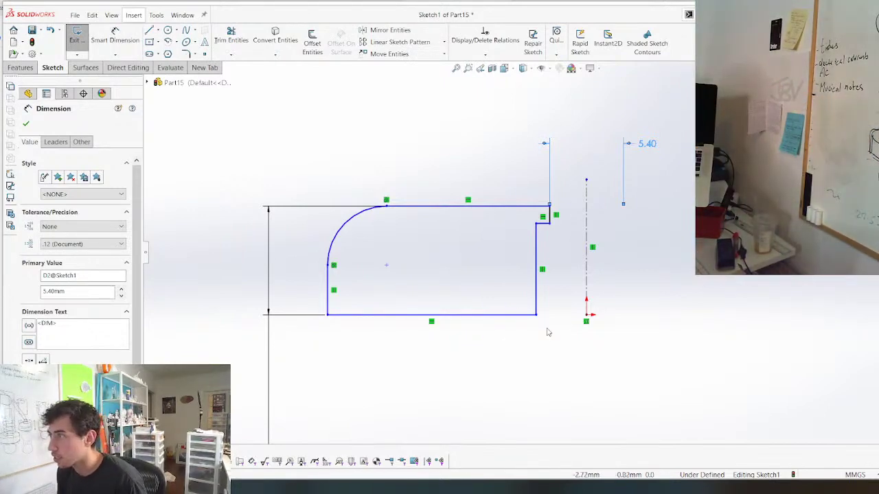
Dimension the inner vertical wall as an 8.9 mm diameter about the centreline
key("d")
left_click(537, 252)
left_click(587, 258)
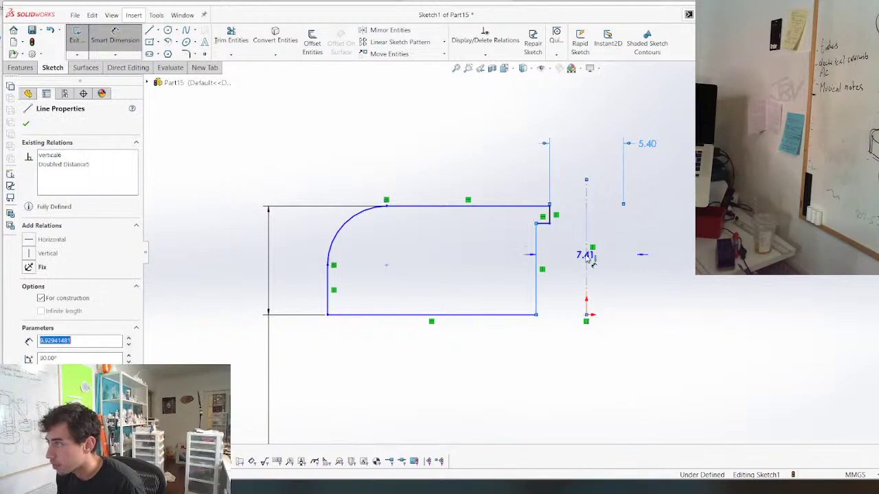
left_click(617, 276)
type("8.9")
key("Return")
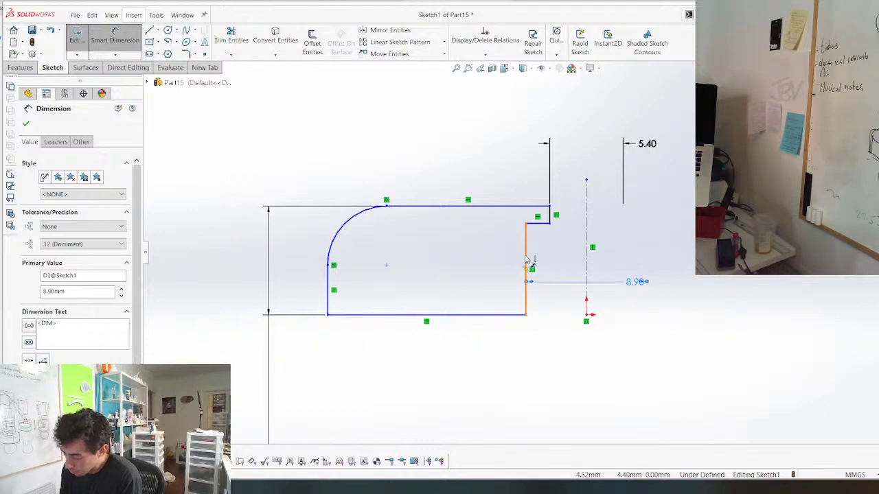
Dimension the lip's thickness between the top line and the short step line as 2 mm
left_click(543, 225)
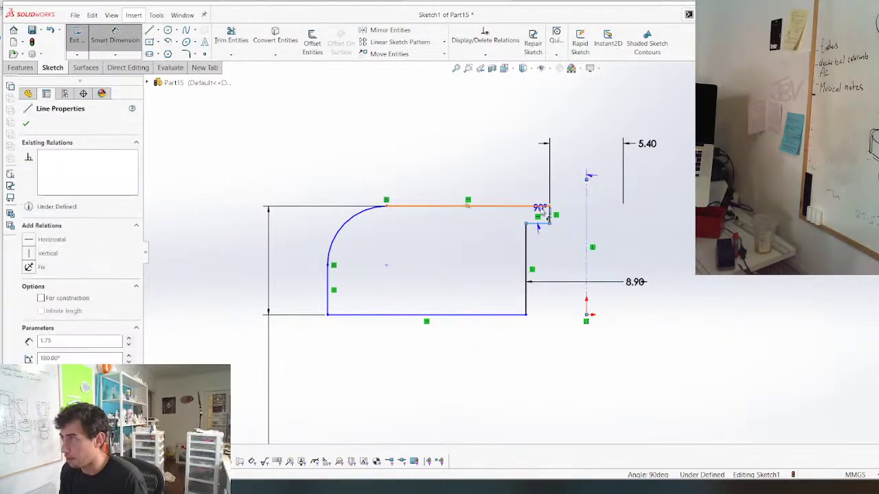
left_click(541, 206)
left_click(505, 131)
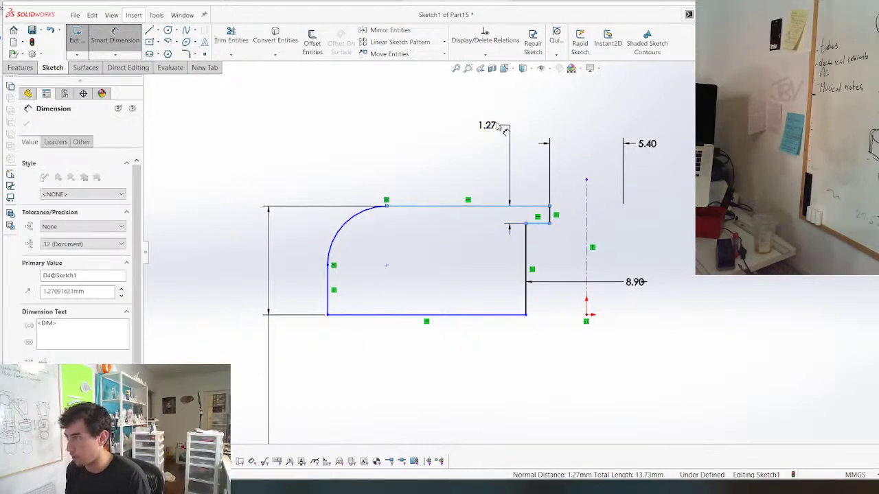
type("2")
key("Return")
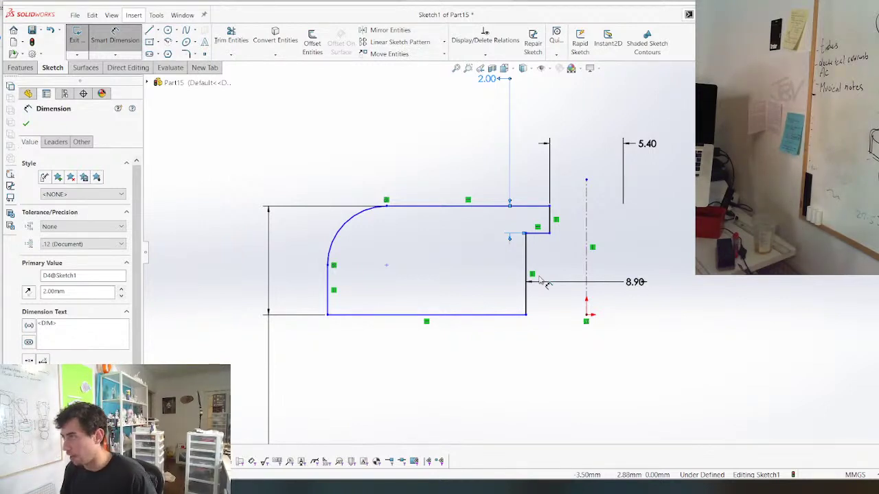
Change the lip's thickness to 1.5 mm
scroll(539, 259, "up", 2)
double_click(493, 131)
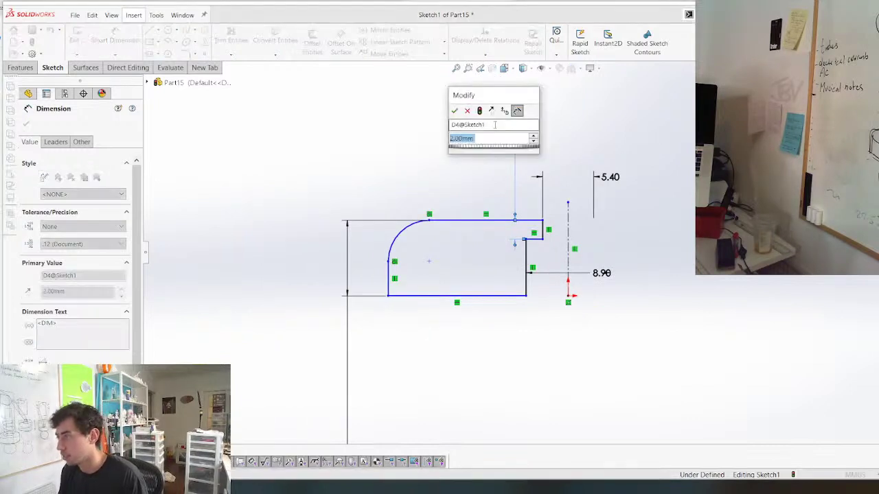
type("1.5")
key("Return")
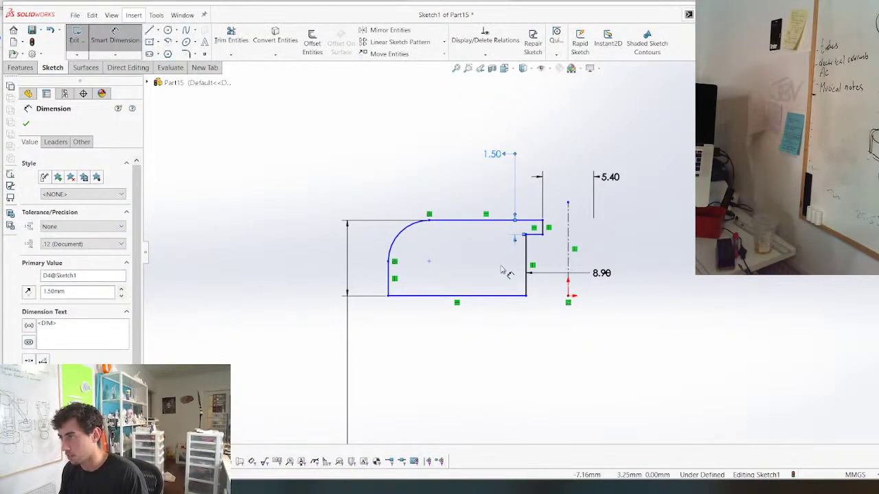
Dimension the outer vertical wall as a 24.9 mm diameter about the centreline
scroll(506, 246, "down", 2)
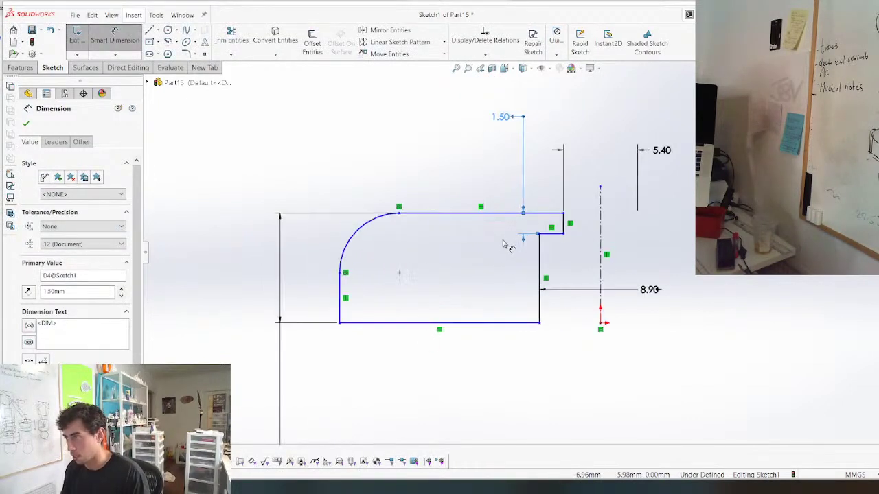
left_click(346, 298)
left_click(601, 262)
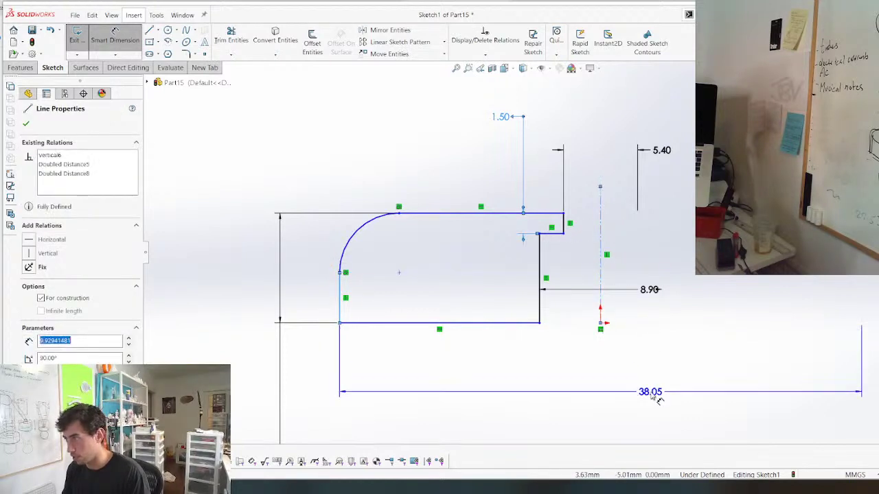
left_click(658, 399)
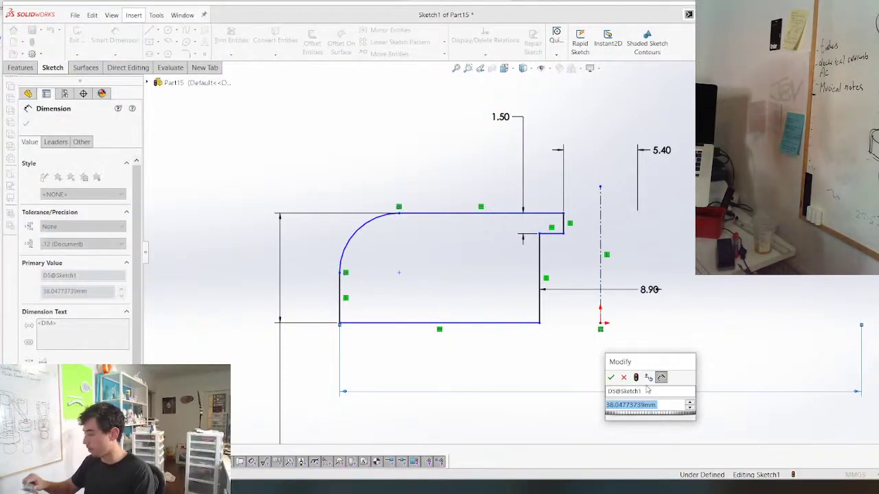
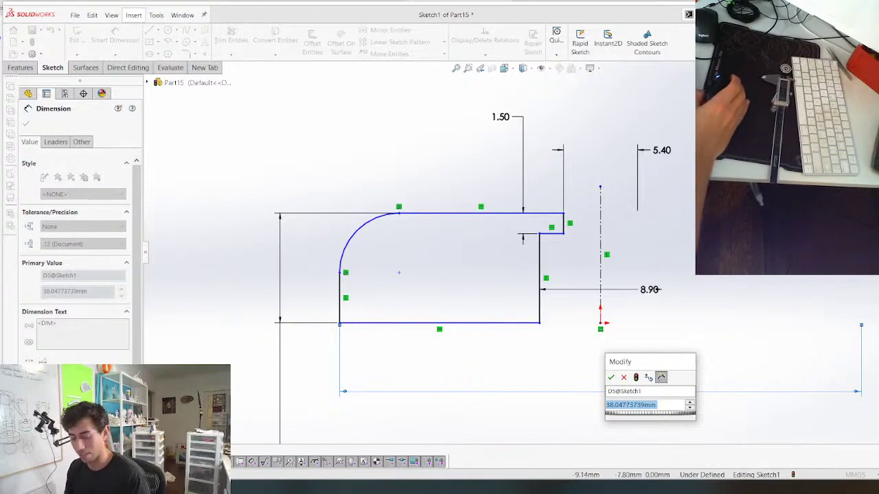
left_click(610, 377)
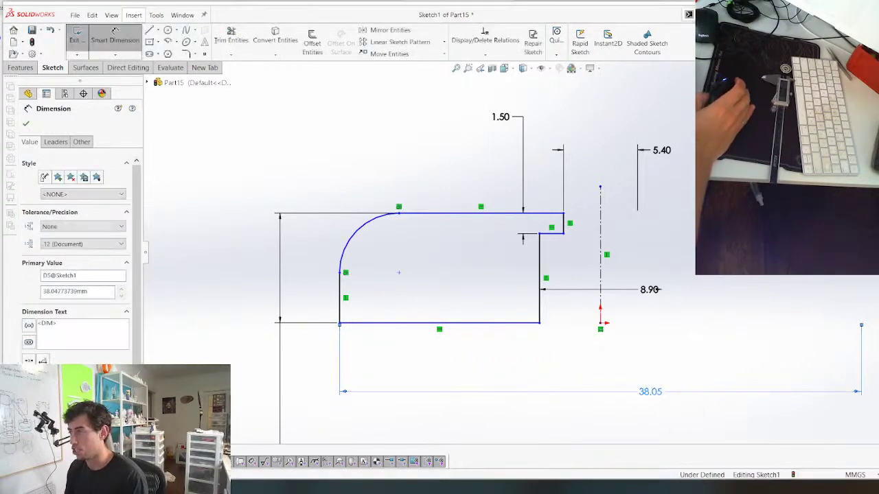
double_click(658, 391)
type("24")
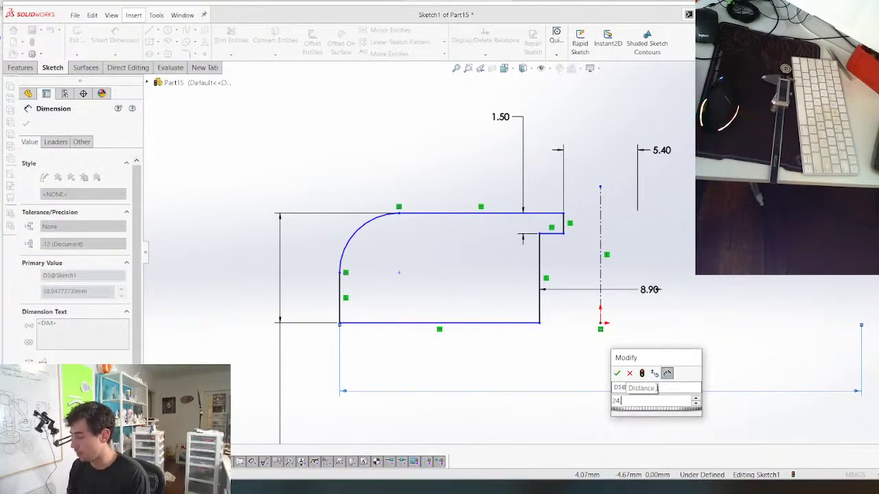
type(".9")
key("Return")
scroll(536, 289, "down", 2)
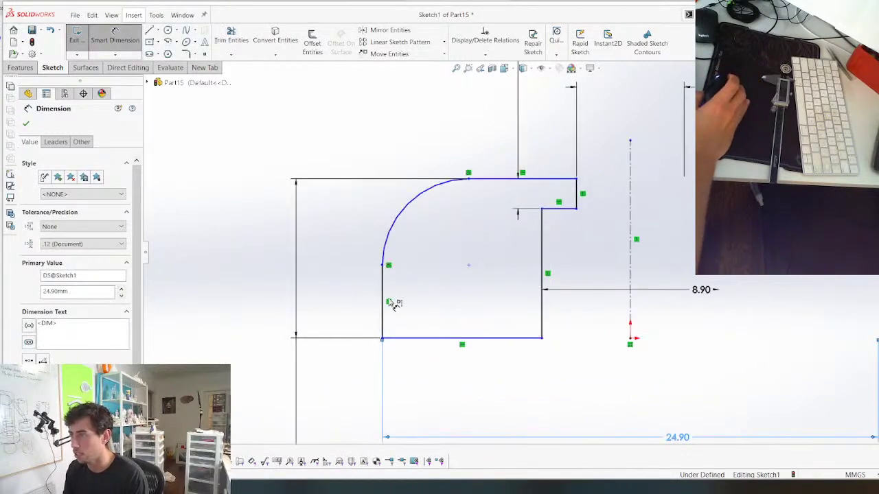
key("Escape")
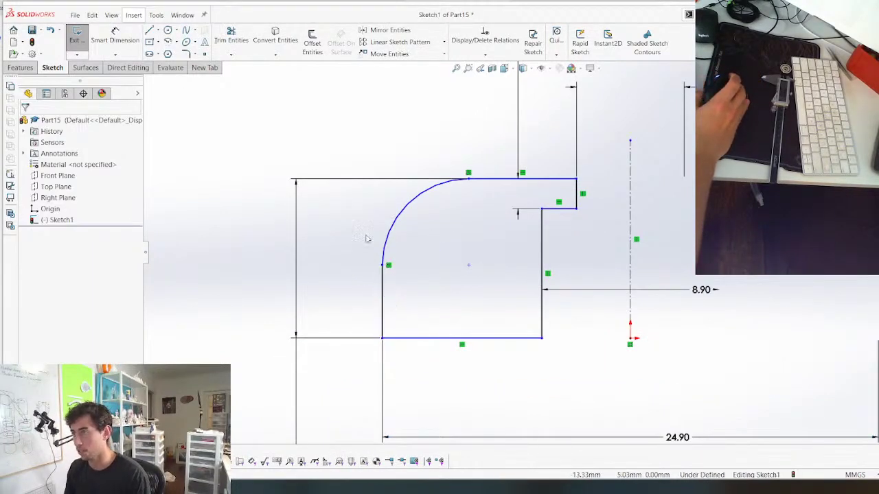
Try to add a diameter dimension from the arc's lower endpoint about the centreline
key("d")
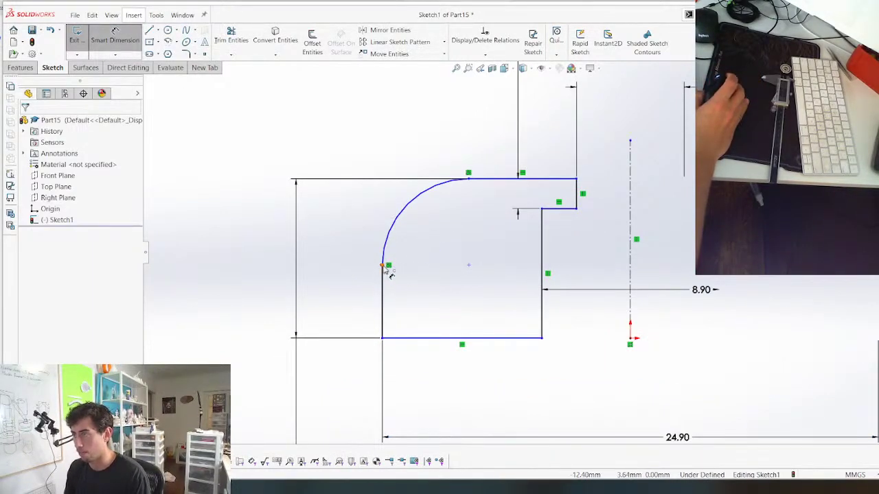
left_click(383, 266)
left_click(632, 269)
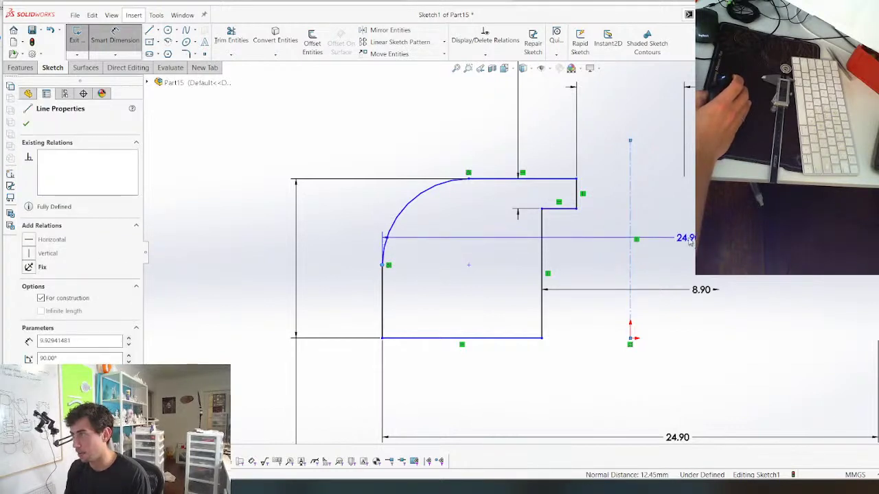
left_click(690, 238)
key("Escape")
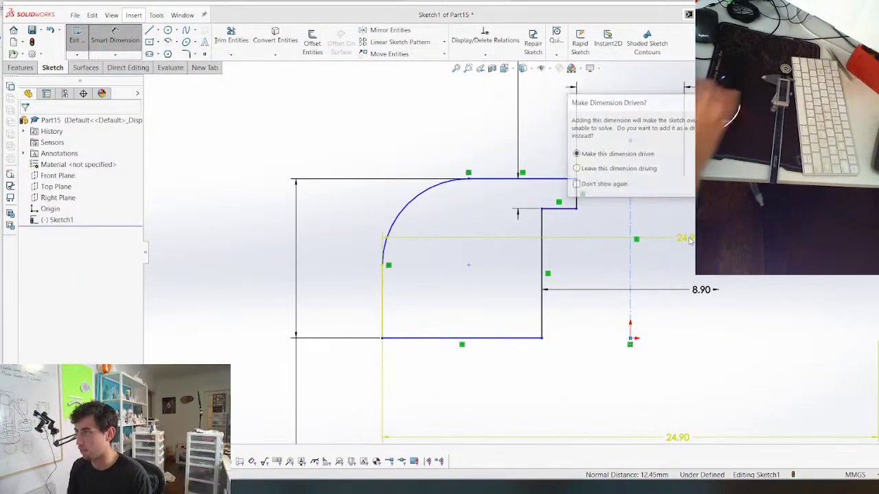
left_click(629, 188)
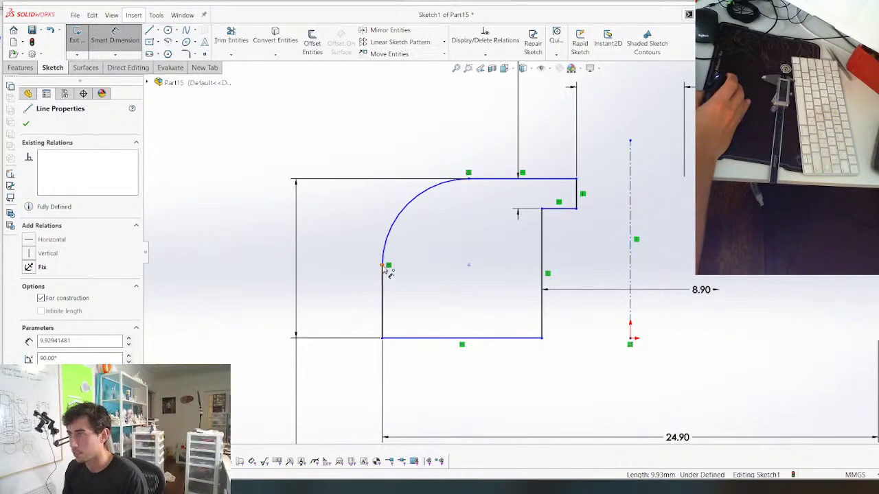
key("Escape")
Delete the rounded corner arc and the outer vertical wall from the profile
scroll(369, 265, "up", 4)
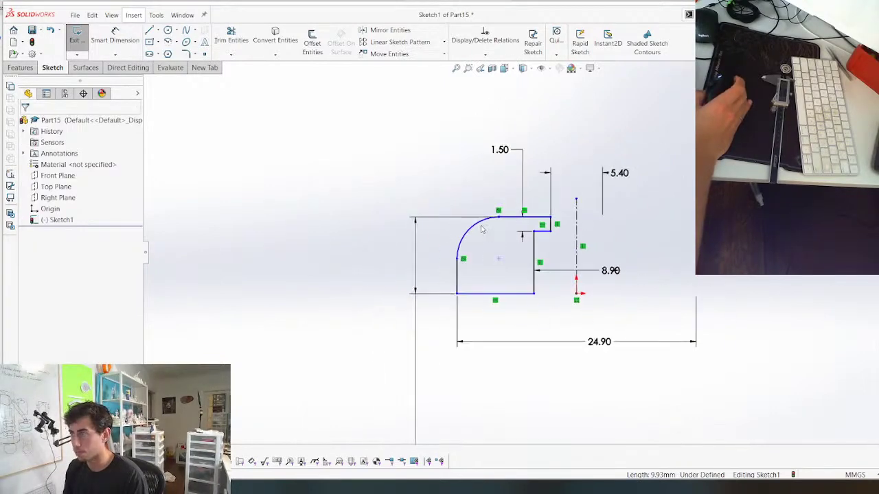
scroll(481, 230, "down", 3)
left_click(481, 236)
key("Delete")
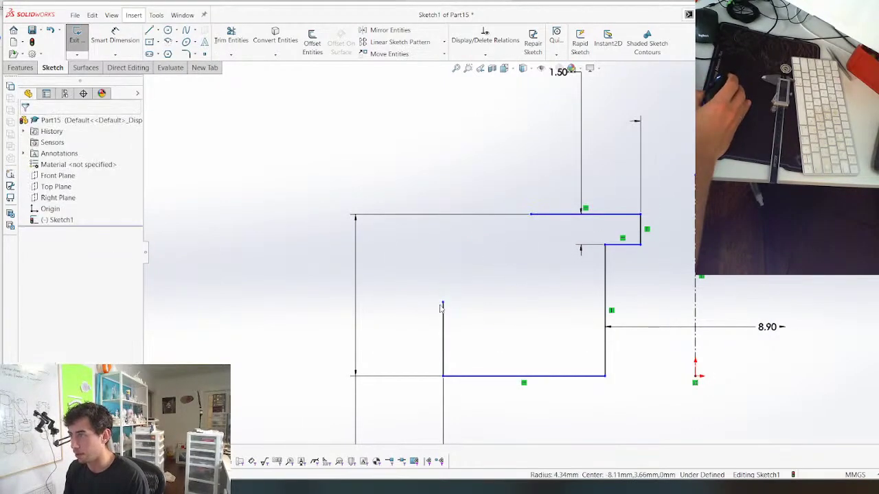
left_click_drag(421, 300, 438, 296)
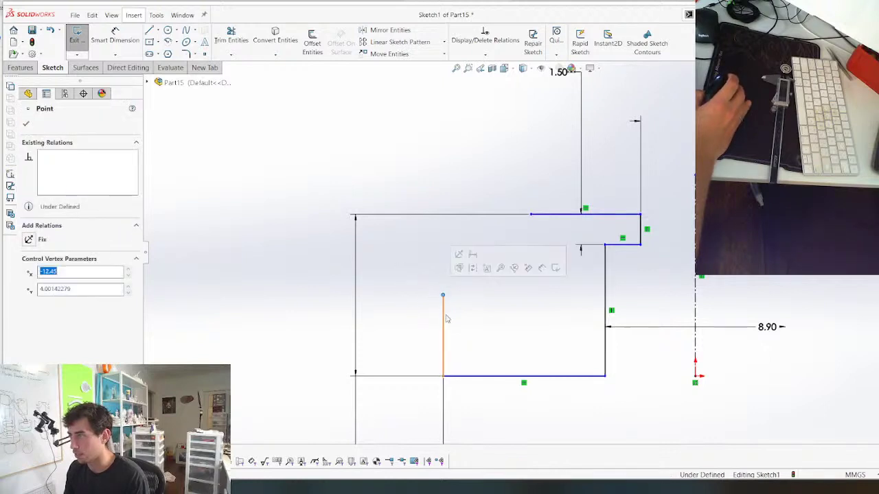
left_click(444, 329)
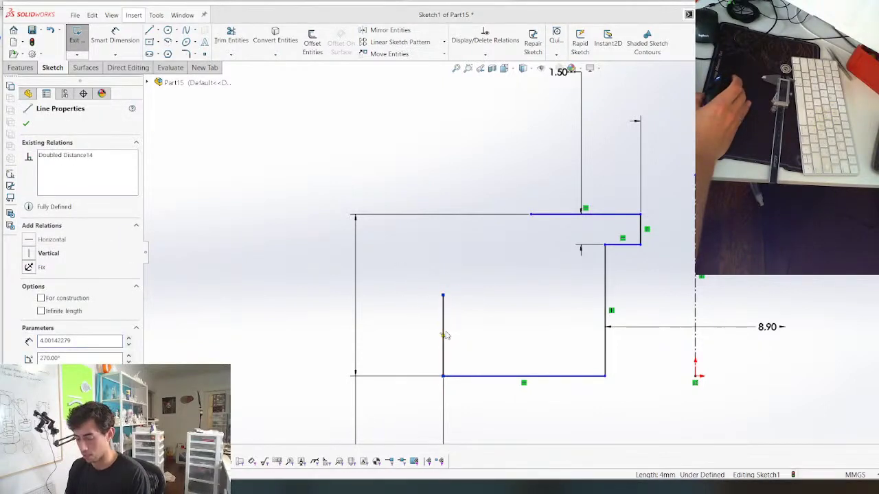
key("Delete")
Draw a slightly inward-leaning outer wall about 5.5 mm long, upward from the base line's outer end
key("l")
left_click(443, 376)
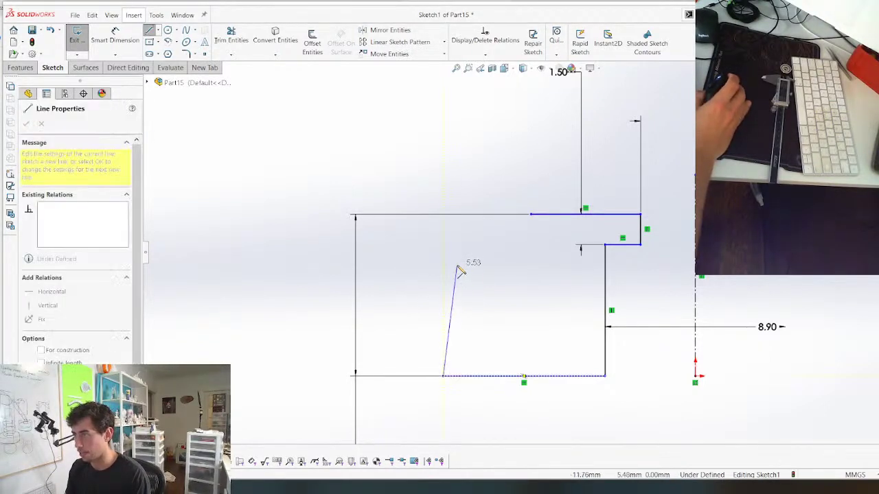
left_click(457, 266)
key("Escape")
Dimension the base line's outer corner as a 24.9 mm diameter about the centreline
scroll(436, 356, "up", 4)
key("d")
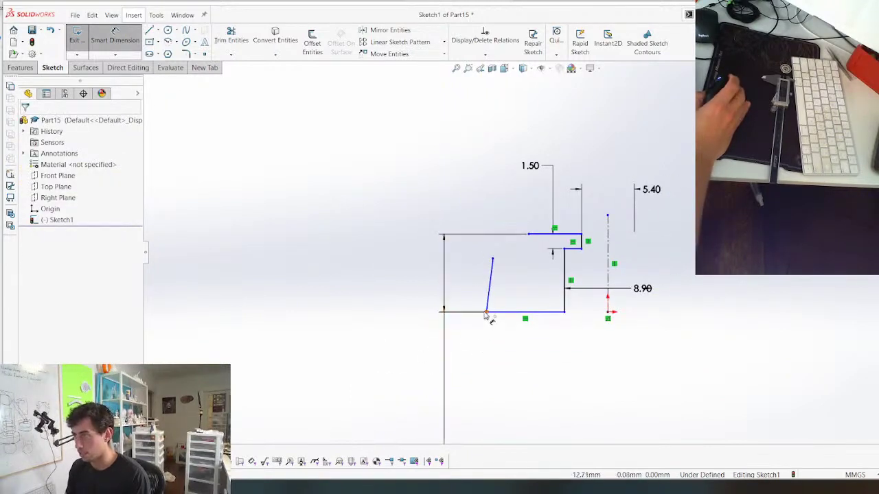
left_click(486, 312)
left_click(608, 287)
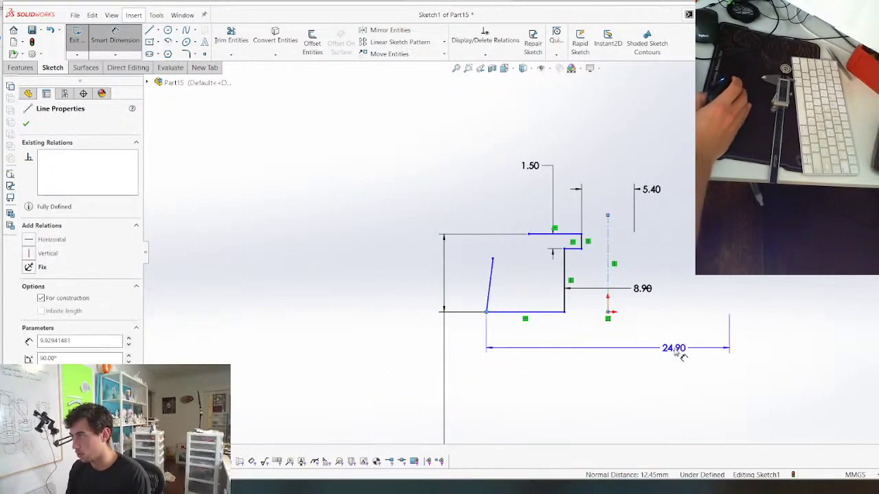
left_click(699, 353)
left_click(694, 348)
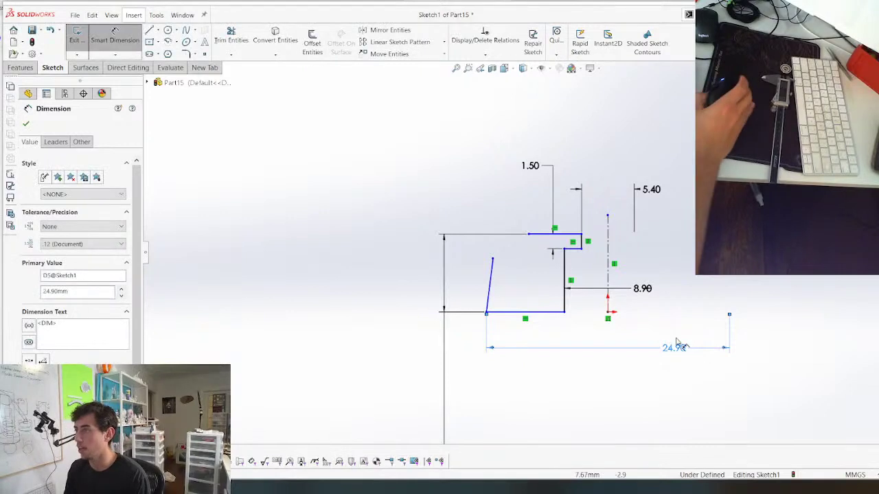
Dimension the slanted wall's upper endpoint as a 24.5 mm diameter about the centreline
scroll(577, 255, "down", 3)
left_click(425, 264)
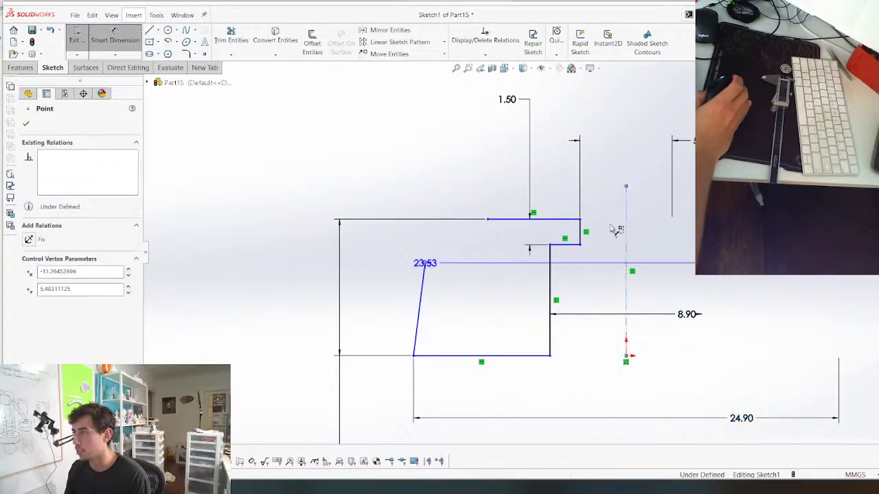
left_click(626, 240)
left_click(671, 263)
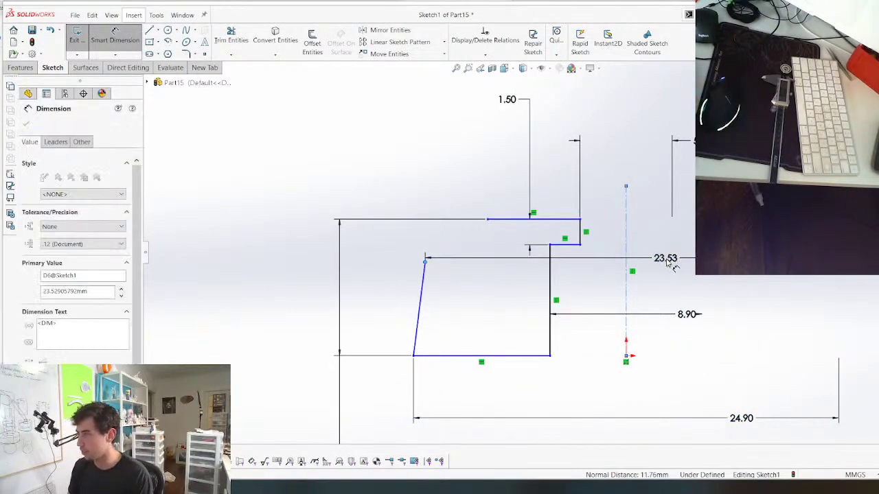
type("24.5")
key("Return")
key("Escape")
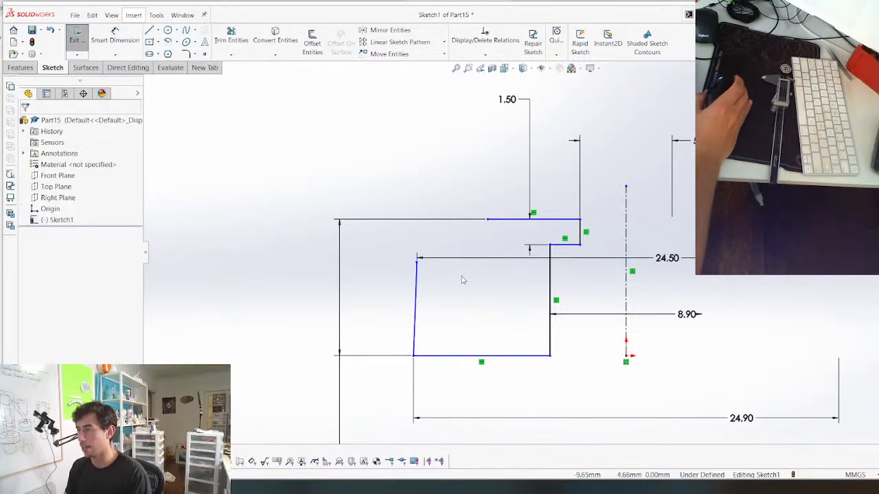
Draw a tangent arc from the slanted wall's upper end to the top line's outer end
scroll(440, 268, "down", 2)
key("a")
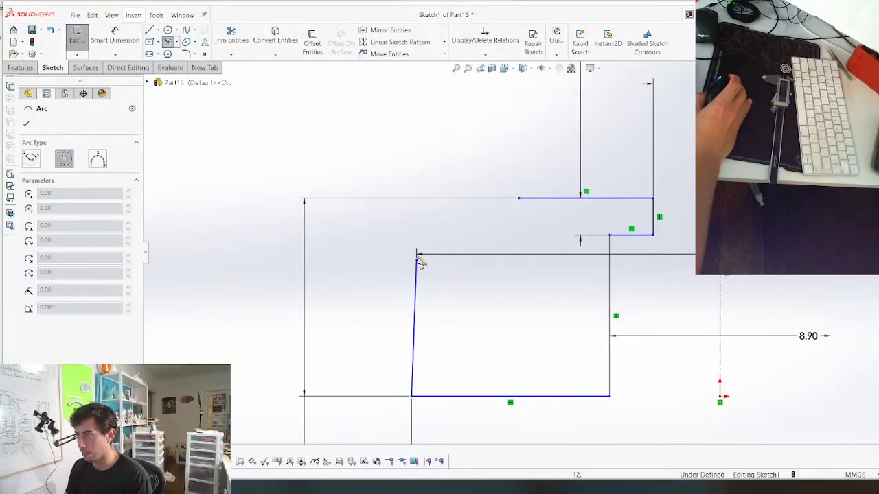
left_click(520, 199)
key("Escape")
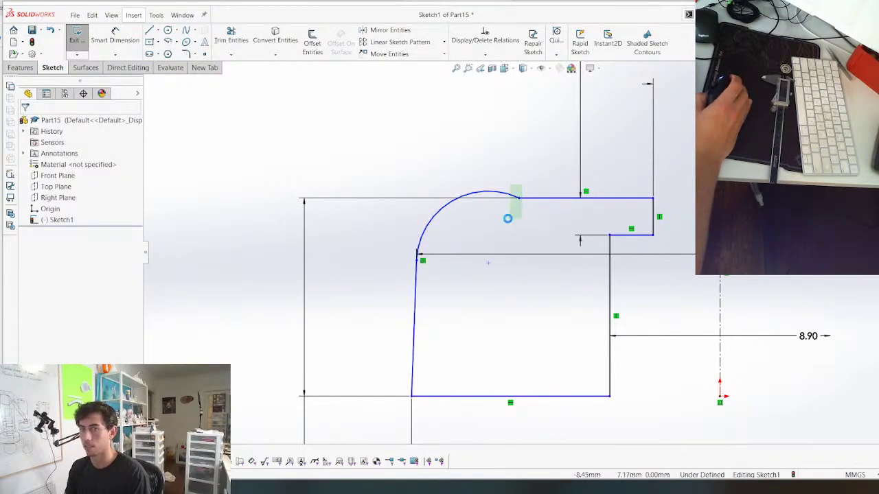
Make the profile's corner arc tangent to the upper horizontal line
left_click_drag(522, 184, 508, 218)
left_click(497, 179)
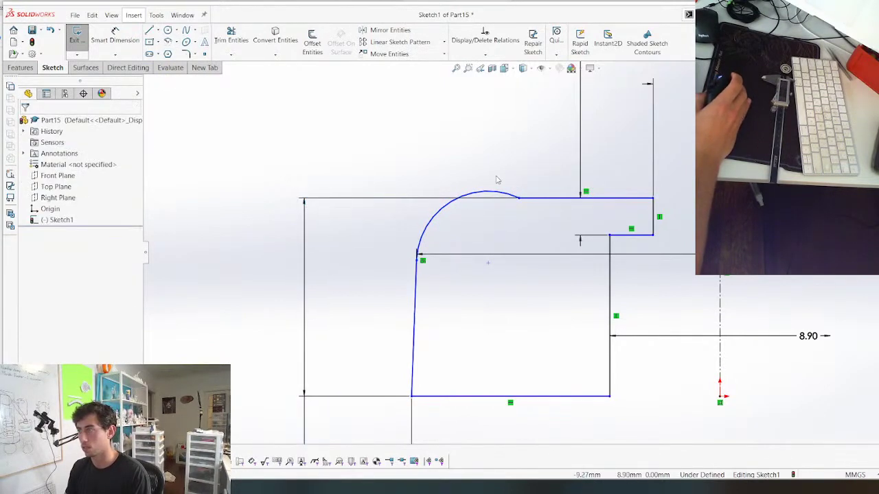
left_click(506, 198)
left_click(585, 199, "ctrl")
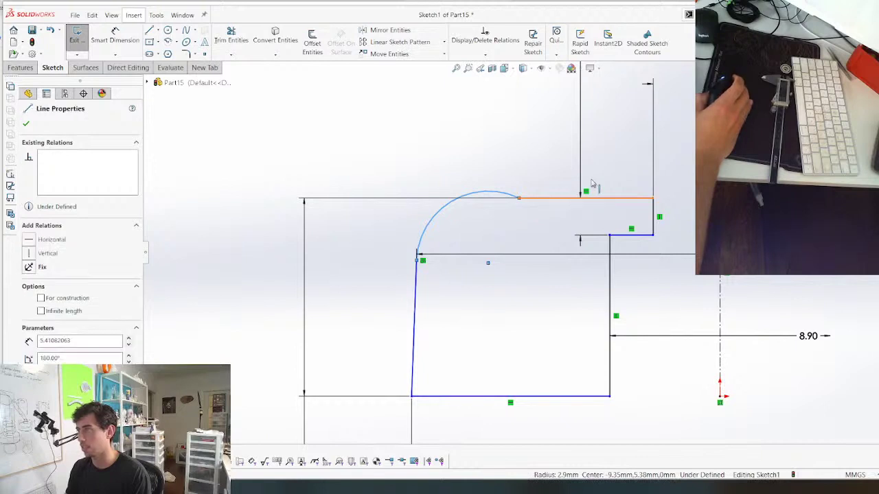
left_click(563, 159)
left_click(403, 157)
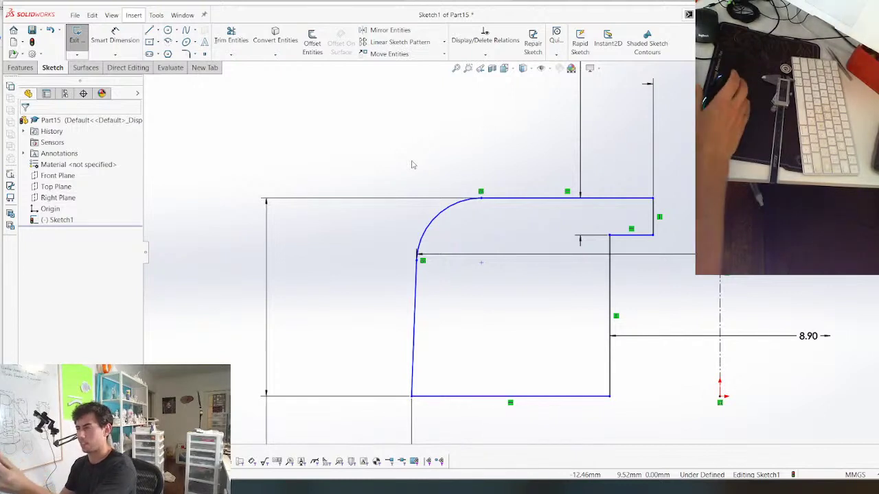
Dimension the corner arc's radius as 2.5 mm
scroll(568, 378, "up", 6)
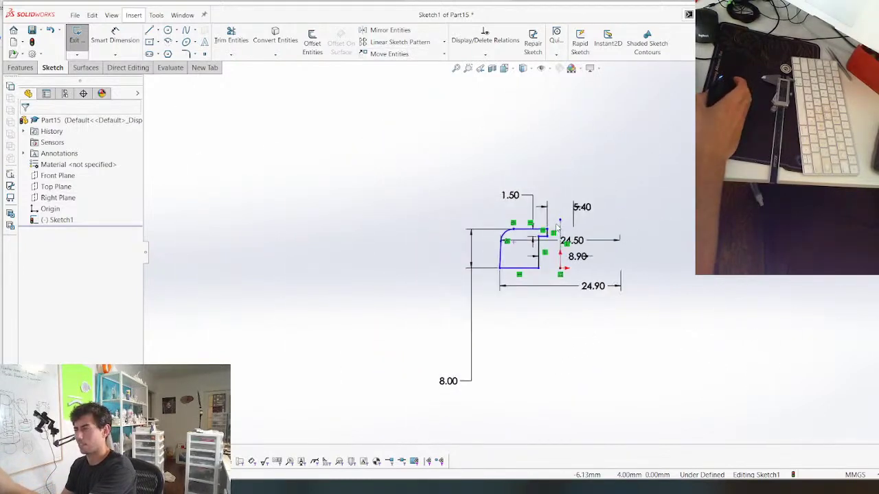
scroll(557, 230, "down", 2)
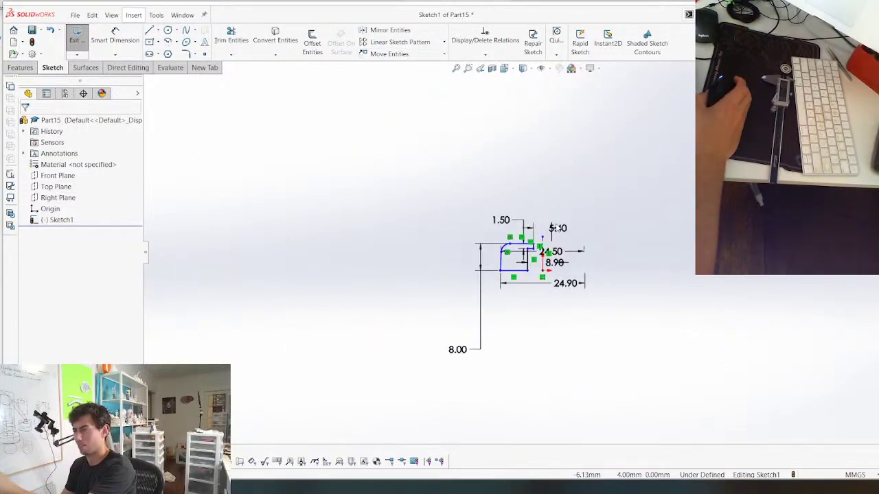
scroll(556, 228, "up", 1)
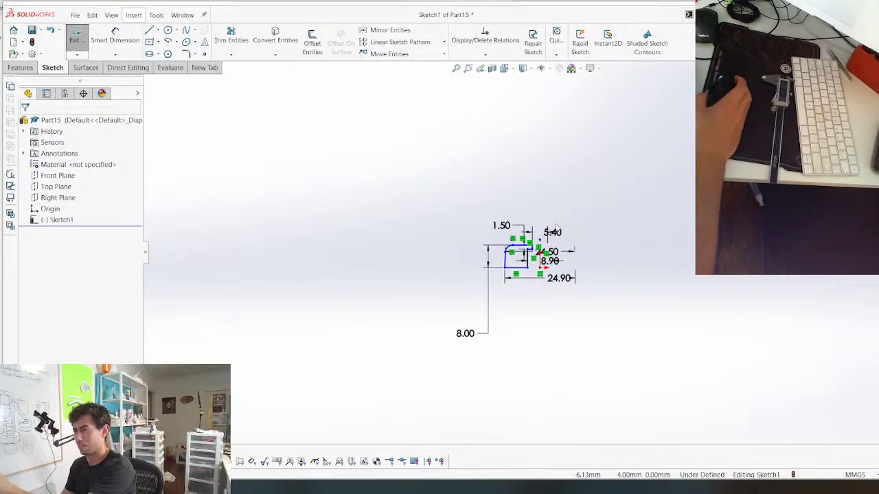
scroll(557, 228, "down", 8)
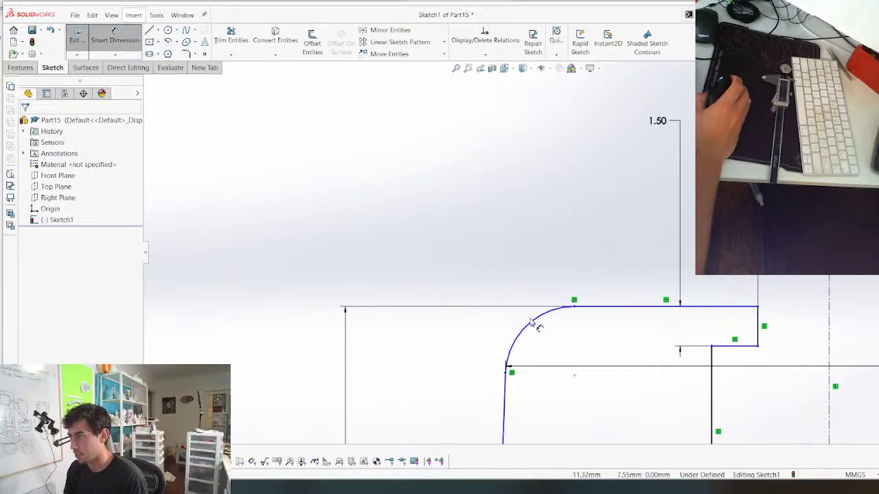
left_click(532, 322)
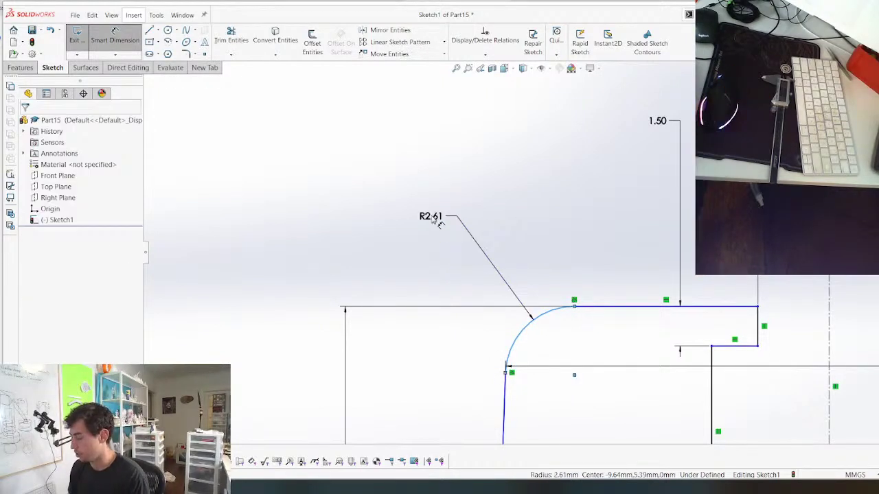
left_click(432, 217)
type("2.5")
key("Return")
scroll(460, 227, "up", 3)
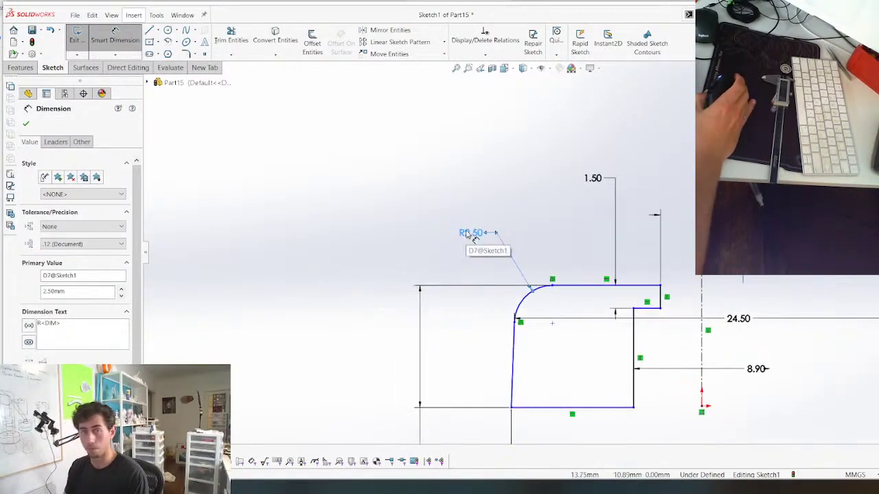
key("Escape")
Add a horizontal relation between the profile's lower inner corner and the origin point
scroll(527, 252, "up", 3)
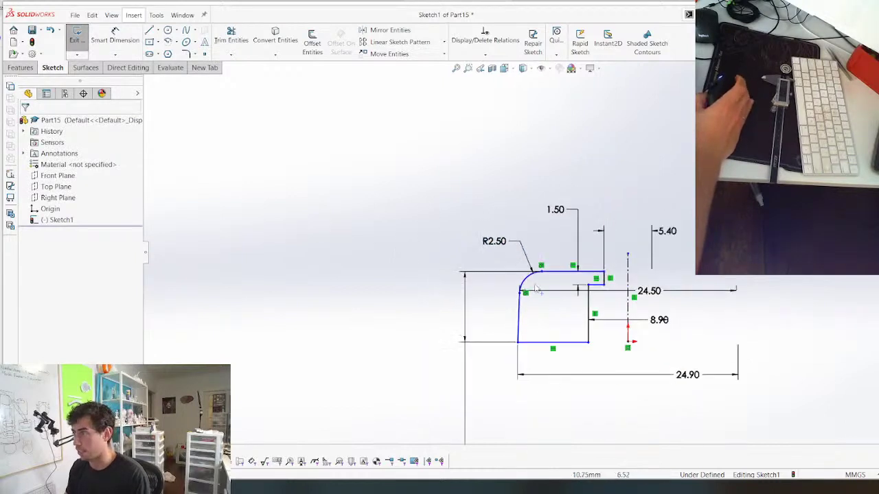
scroll(543, 290, "down", 3)
left_click_drag(496, 378, 510, 361)
left_click(620, 359)
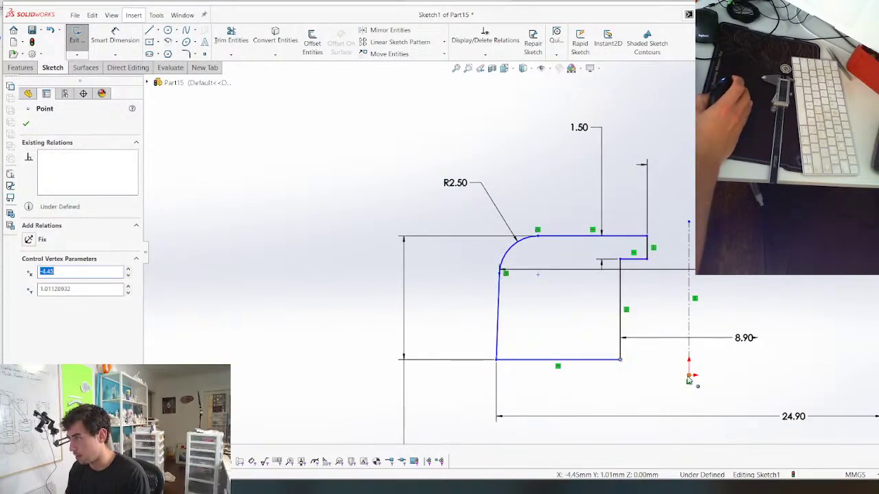
left_click(528, 347, "ctrl")
left_click(33, 287)
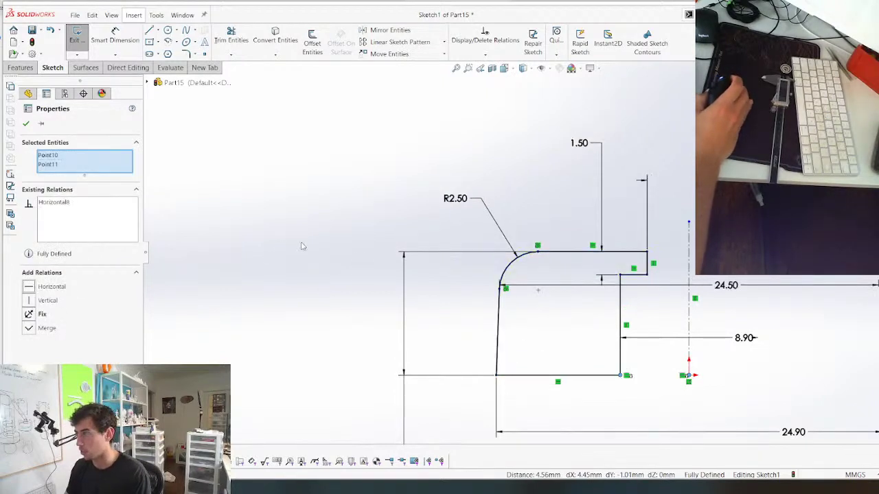
Revolve the profile 360 degrees about the vertical centerline into a solid body
left_click(18, 68)
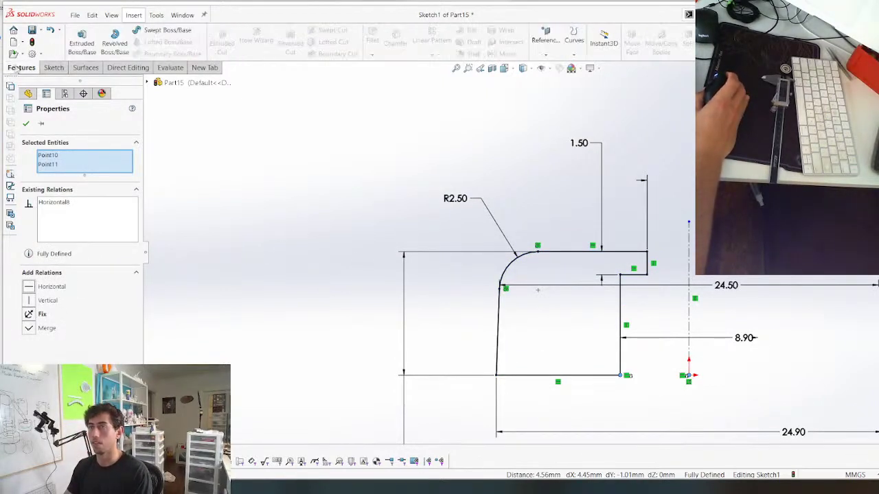
left_click(115, 42)
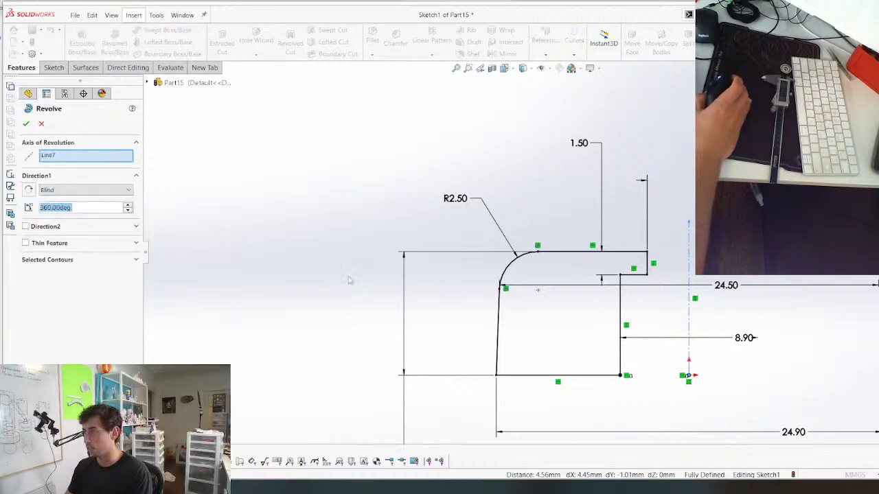
right_click(403, 249)
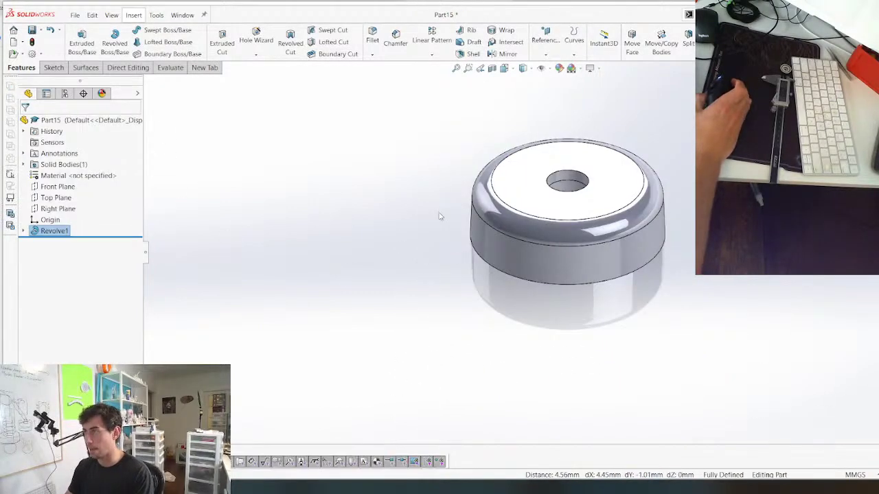
middle_click_drag(440, 216, 468, 74)
middle_click_drag(483, 188, 485, 328)
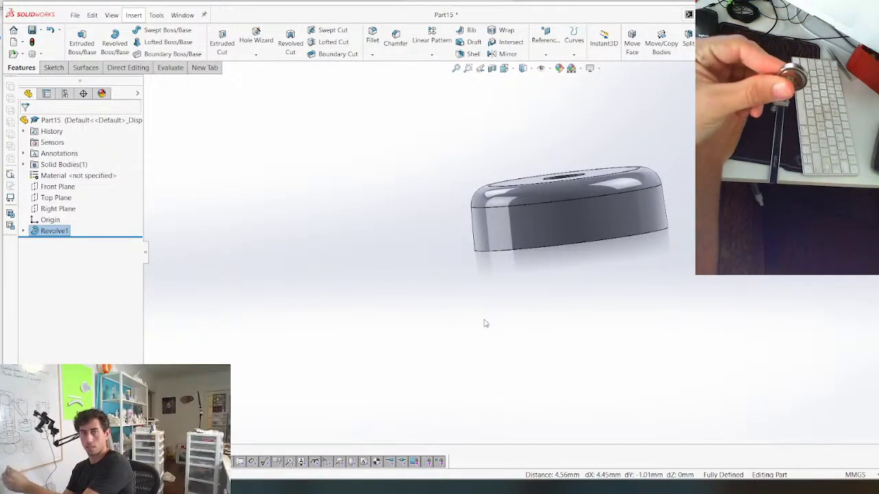
middle_click_drag(485, 323, 540, 349)
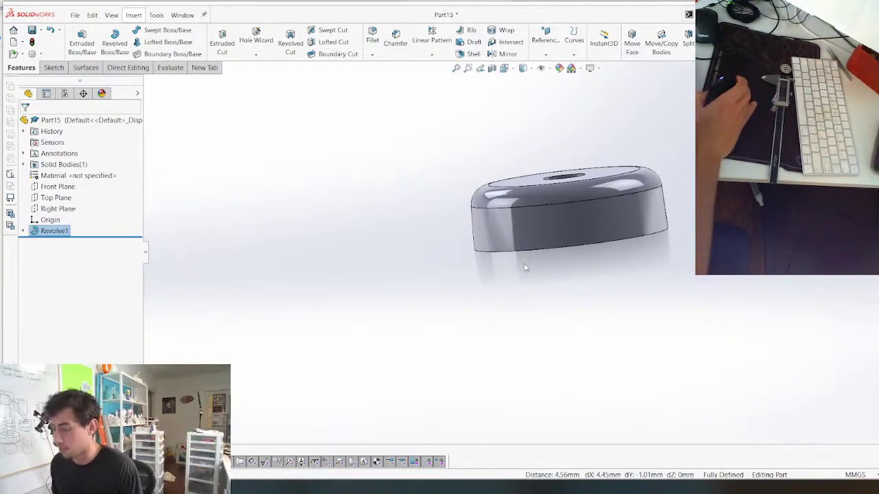
Save the part as RoCl_Magnet in the 059 - Robot Clock folder
key("ctrl+s")
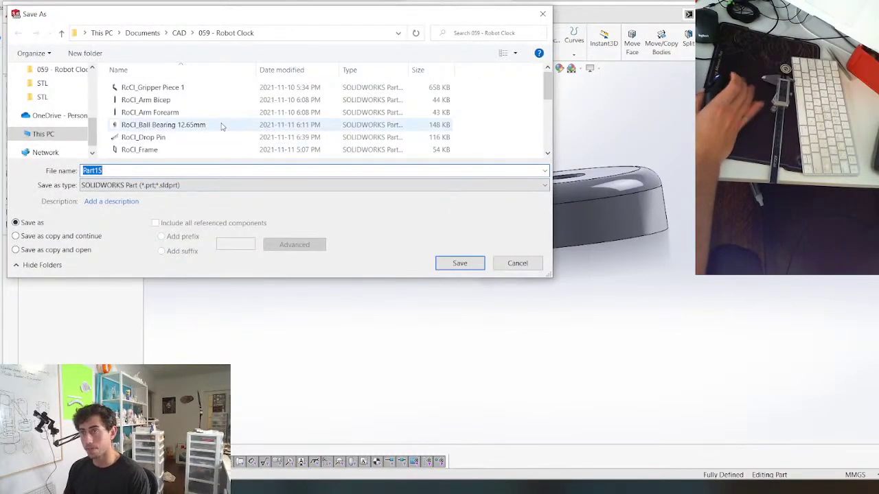
type("Ro")
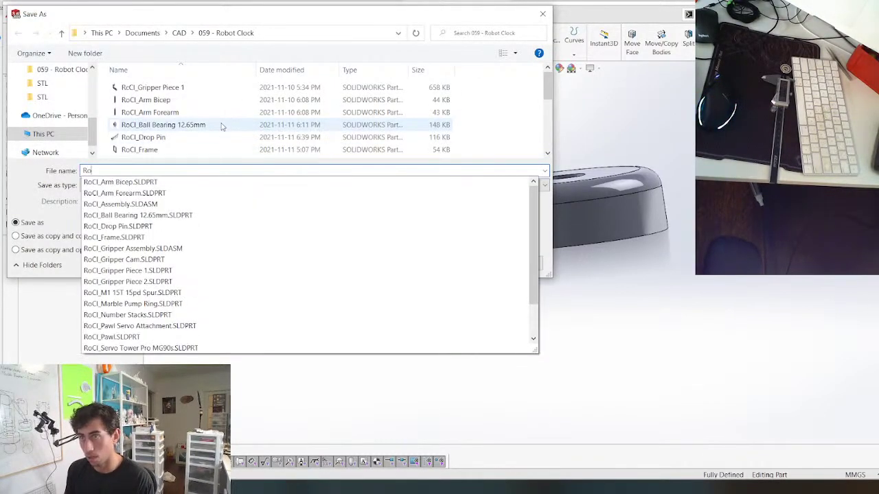
type("Cl_Magnet")
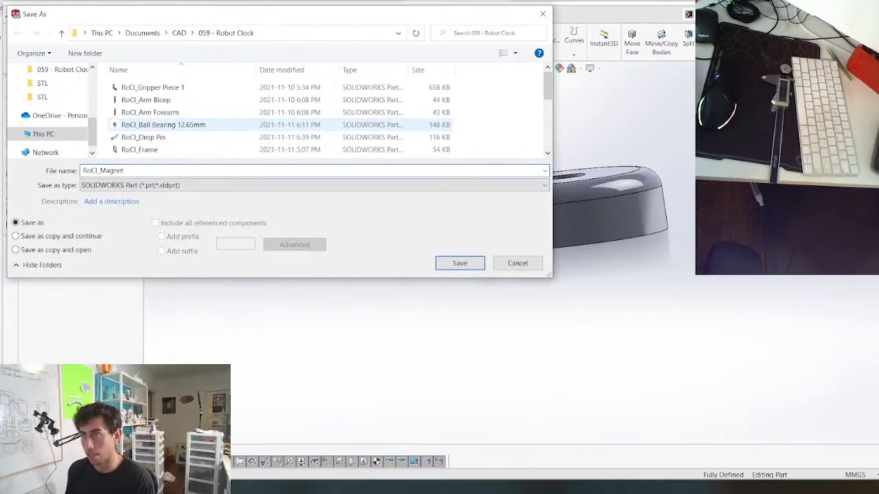
key("Return")
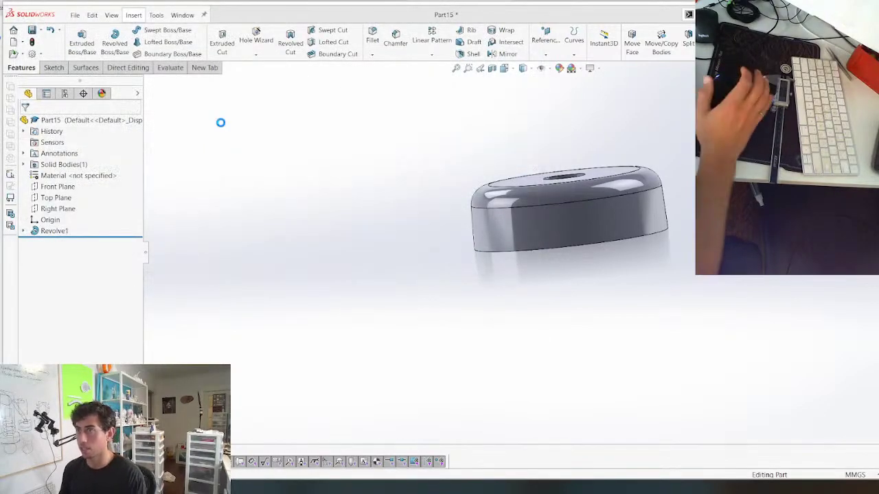
Switch to the gripper assembly and delete the failed Fillet1 feature from the RoCl_Servo Tower Pro MG90s part
key("ctrl+Tab")
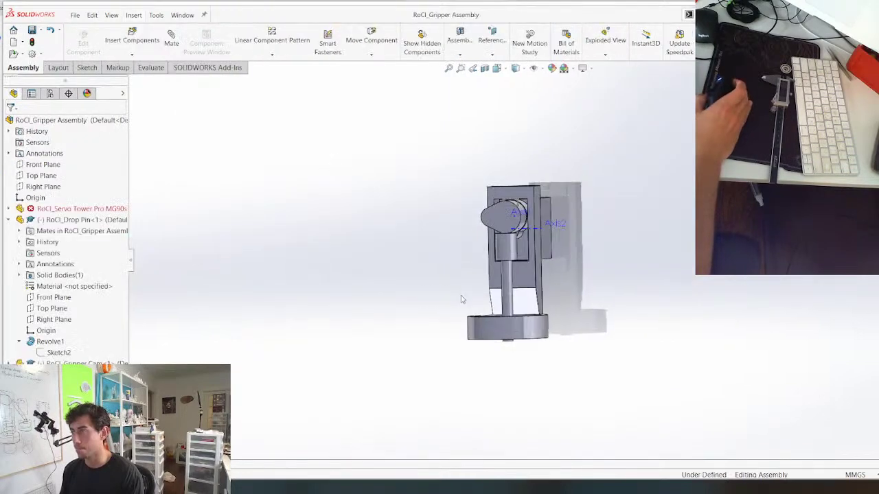
middle_click_drag(461, 299, 419, 182)
scroll(504, 300, "down", 5)
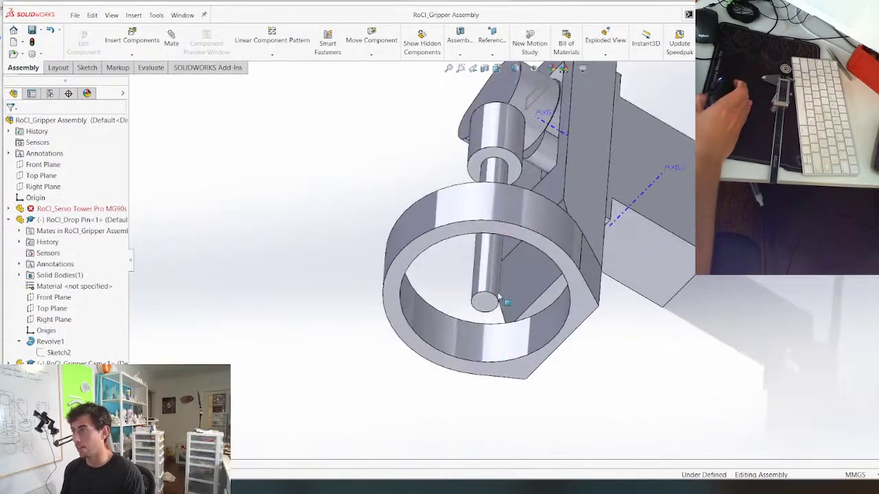
middle_click_drag(424, 299, 458, 361)
left_click(9, 208)
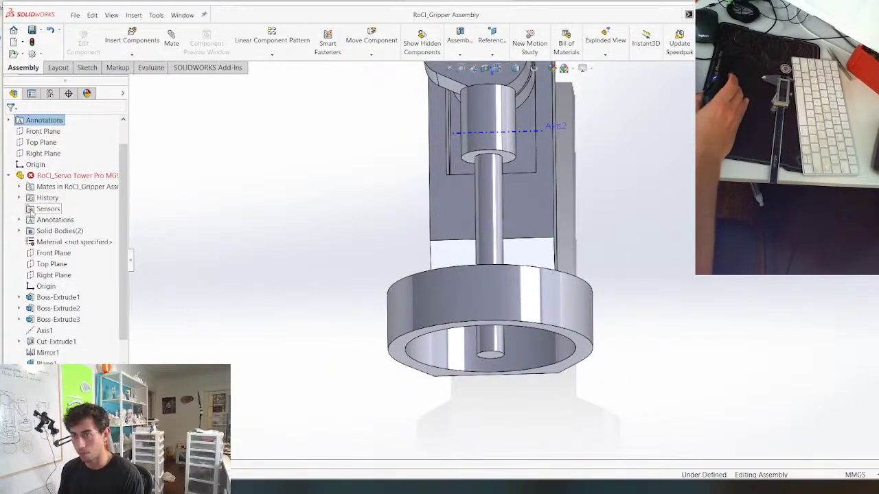
scroll(35, 233, "down", 3)
left_click(55, 320)
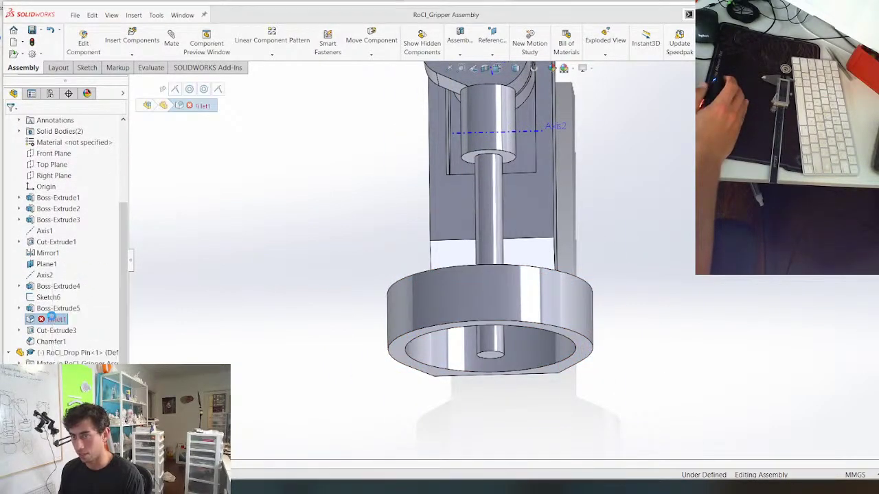
key("Delete")
key("Return")
Insert the RoCl_Magnet part into the assembly beside the holder ring
middle_click_drag(217, 221, 235, 174)
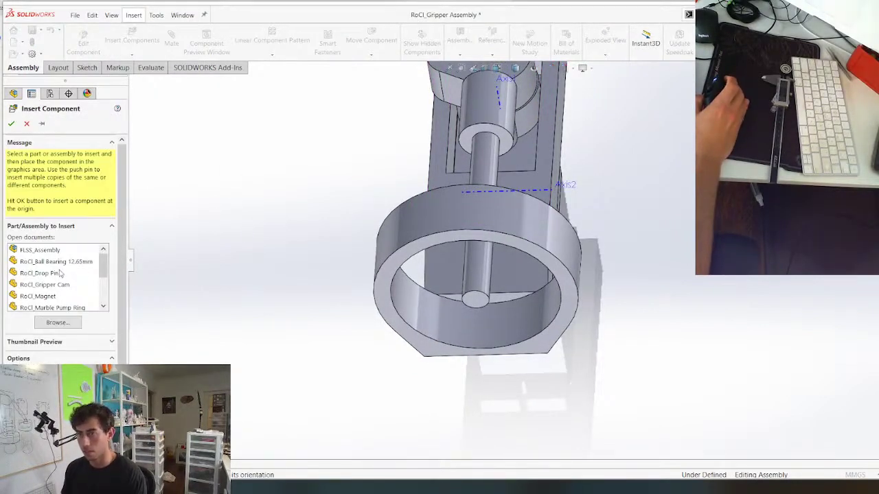
left_click(38, 296)
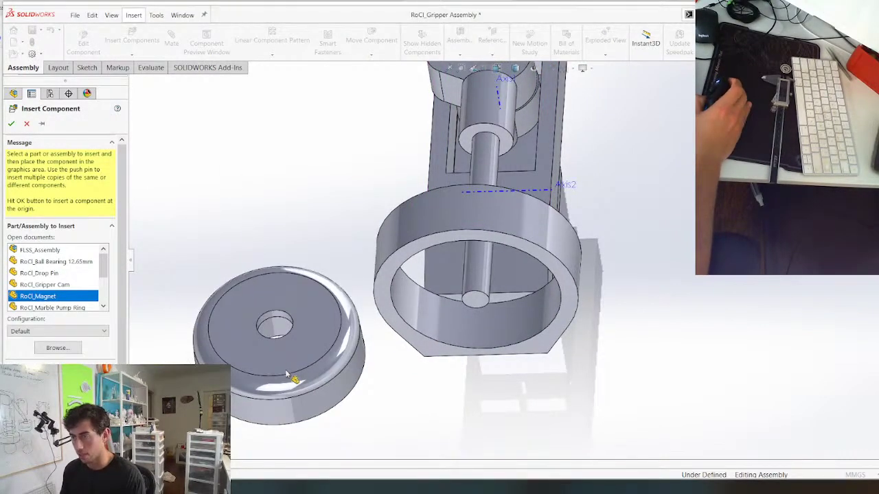
left_click(291, 382)
Mate the magnet's outer circular edge concentric with the inner edge of the holder ring, and slide the magnet partly out below the ring
left_click(292, 427)
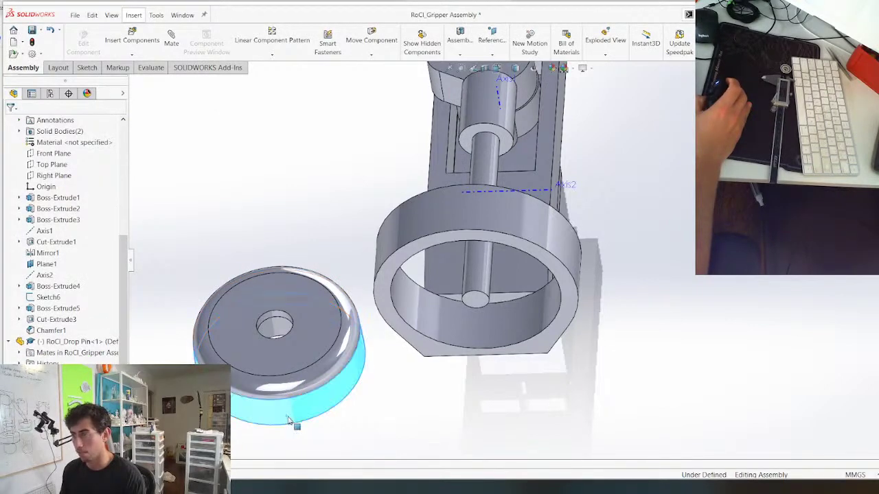
left_click(443, 346, "ctrl")
key("m")
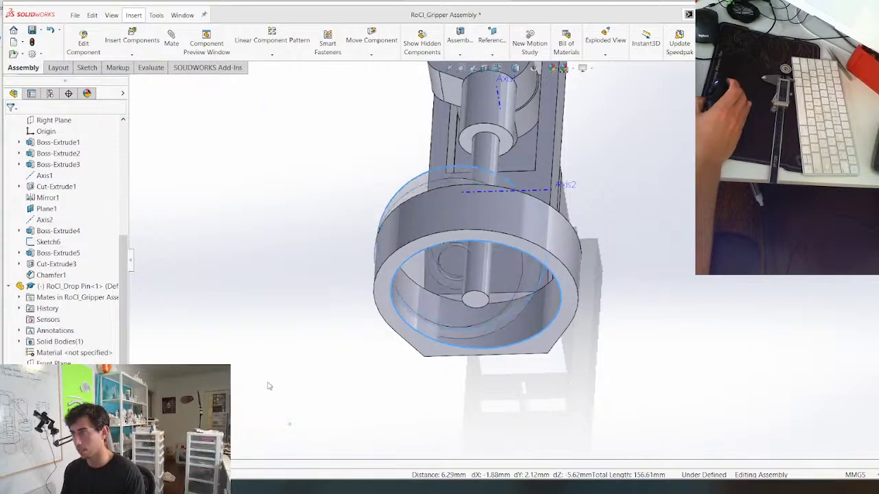
middle_click_drag(311, 181, 281, 293)
left_click(224, 397)
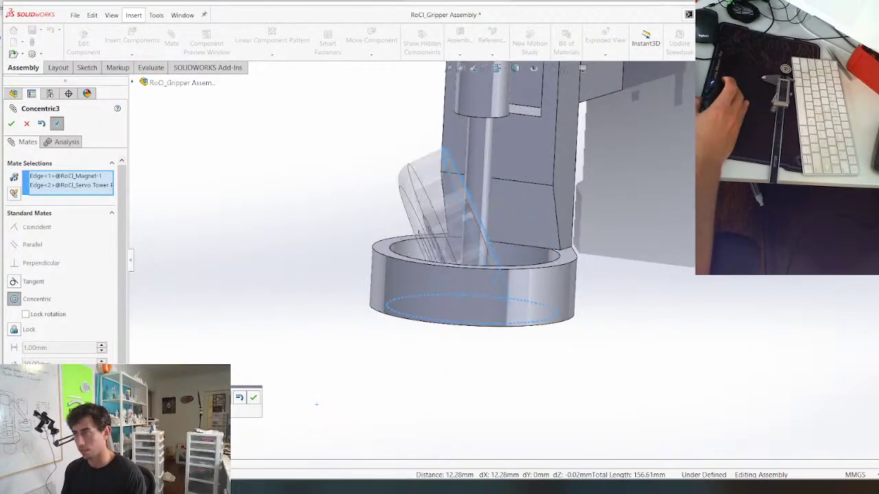
right_click(220, 210)
left_click_drag(457, 220, 437, 338)
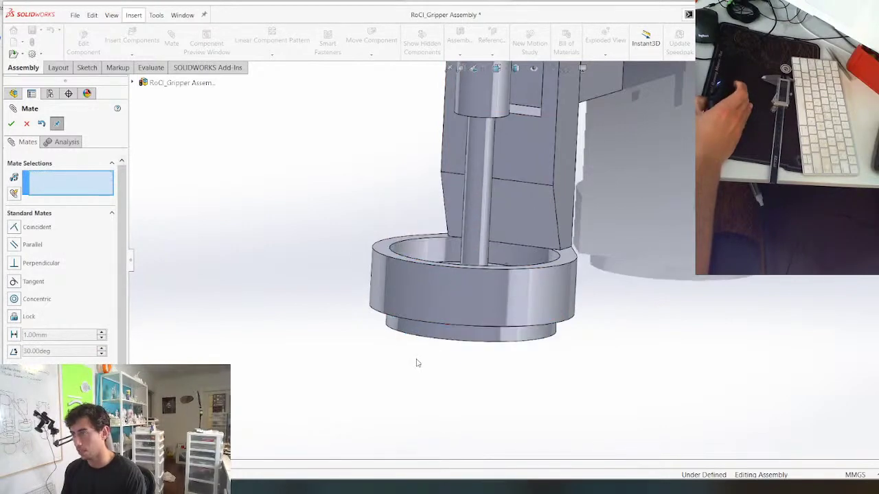
middle_click_drag(416, 361, 416, 222)
scroll(412, 222, "up", 1)
left_click(10, 124)
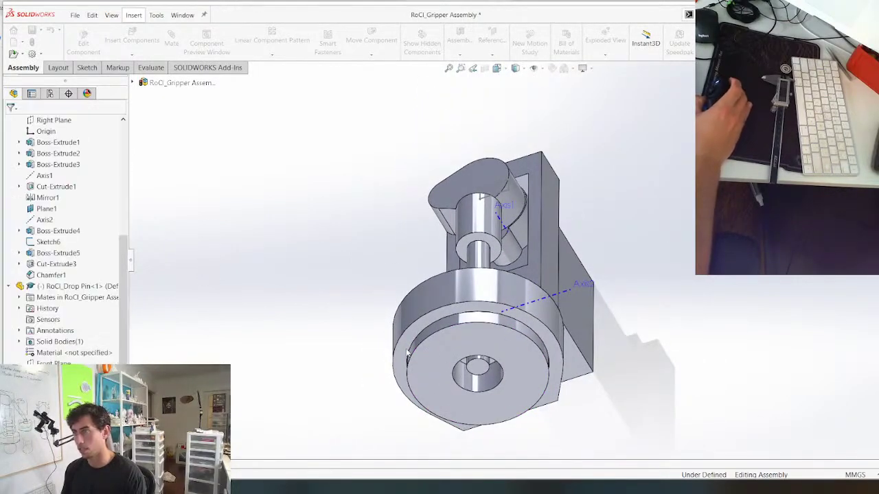
Mate the magnet's flat underside coincident with the underside of the holder ring
scroll(427, 371, "down", 2)
left_click(421, 317)
left_click(421, 312)
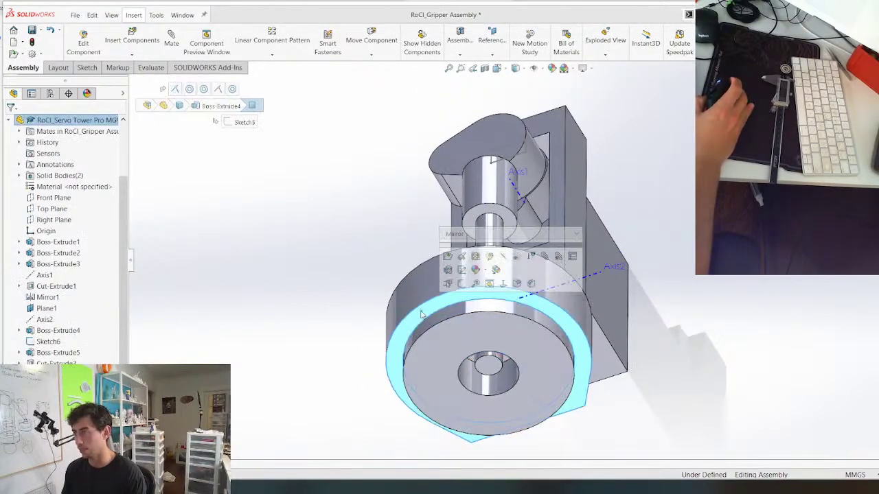
left_click(427, 349, "ctrl")
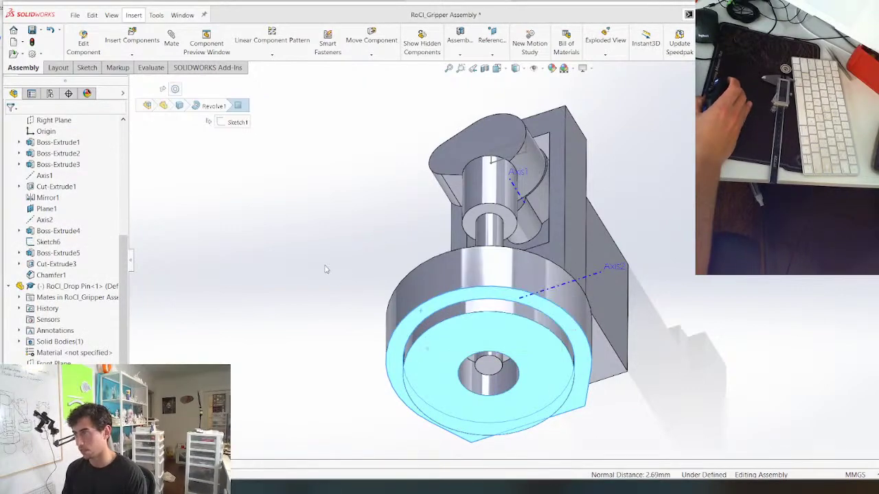
key("m")
right_click(284, 302)
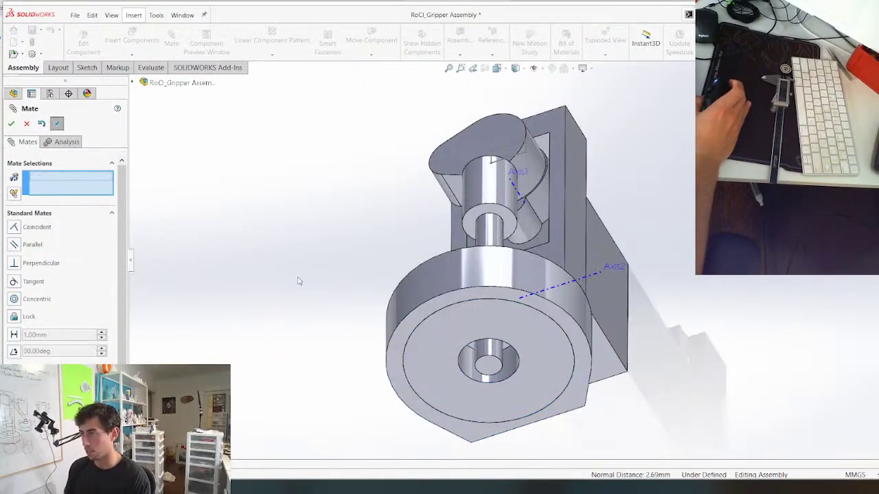
Close the mate command and examine how the magnet fits inside the holder ring using a section view through the gripper
scroll(302, 261, "up", 3)
key("Escape")
scroll(533, 247, "down", 1)
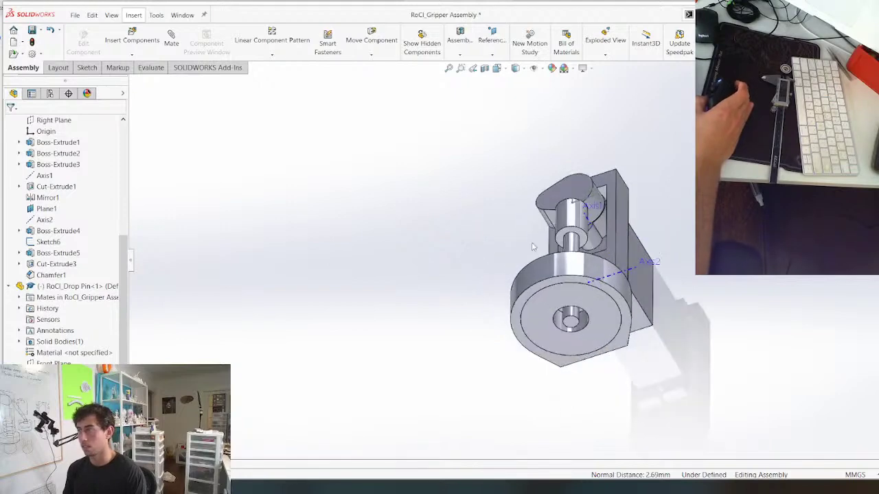
middle_click_drag(533, 246, 508, 394)
scroll(546, 284, "down", 2)
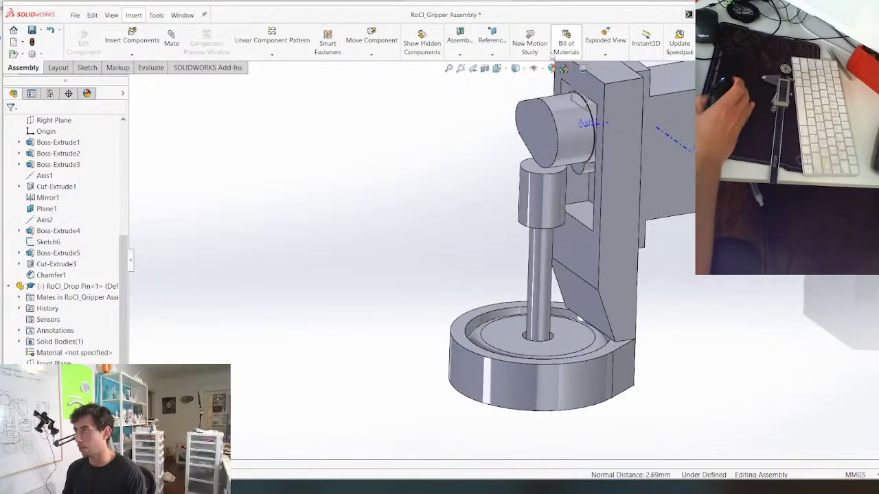
left_click(483, 69)
right_click(281, 279)
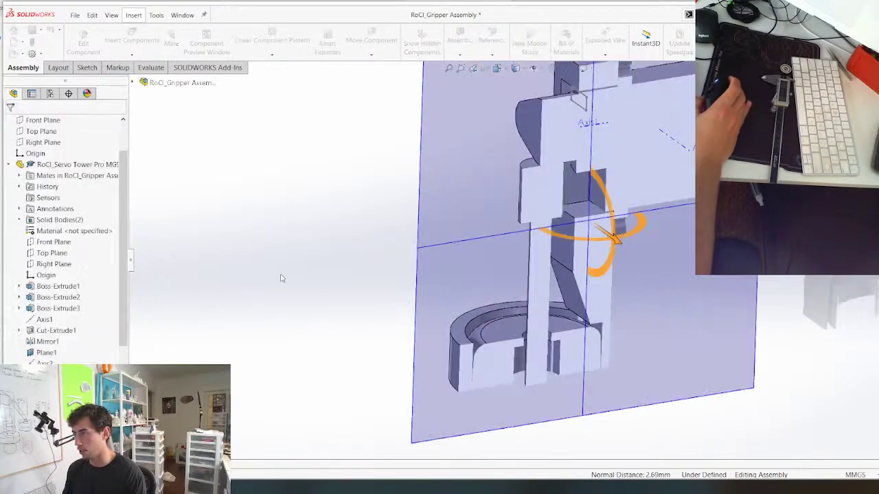
middle_click_drag(355, 359, 334, 359)
scroll(406, 262, "down", 5)
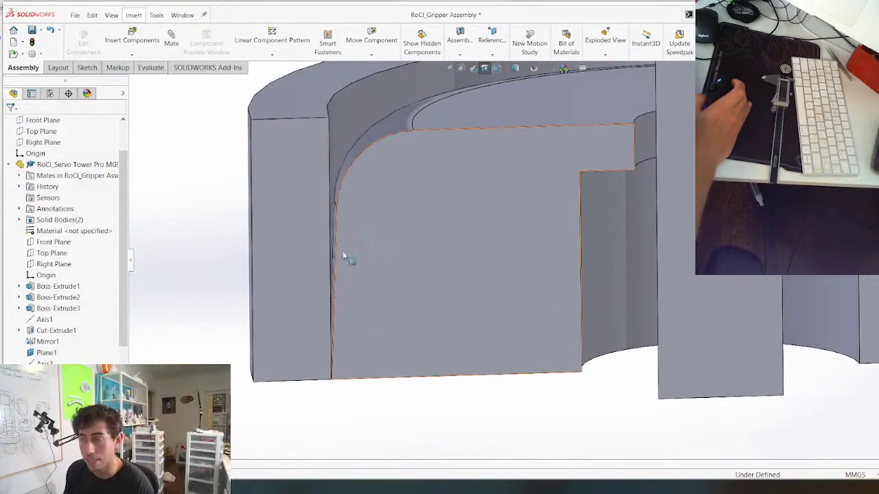
scroll(345, 255, "up", 5)
scroll(588, 195, "down", 3)
middle_click_drag(461, 235, 416, 180)
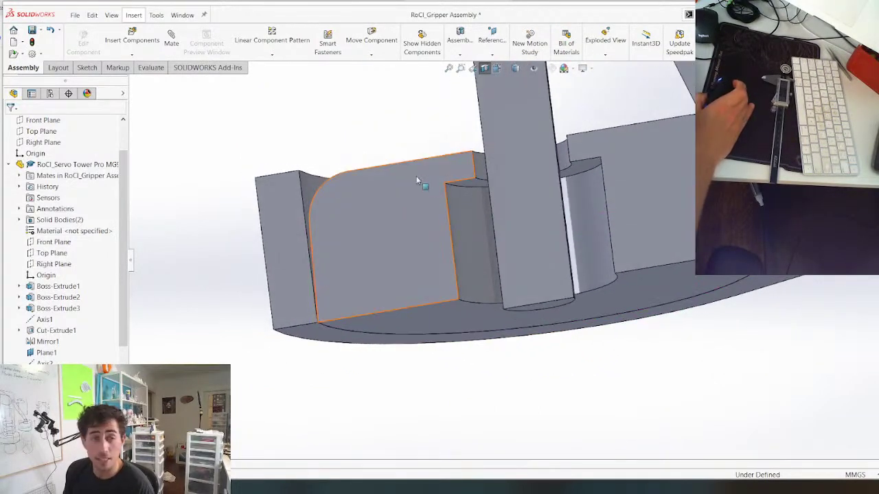
scroll(414, 172, "up", 4)
left_click(484, 68)
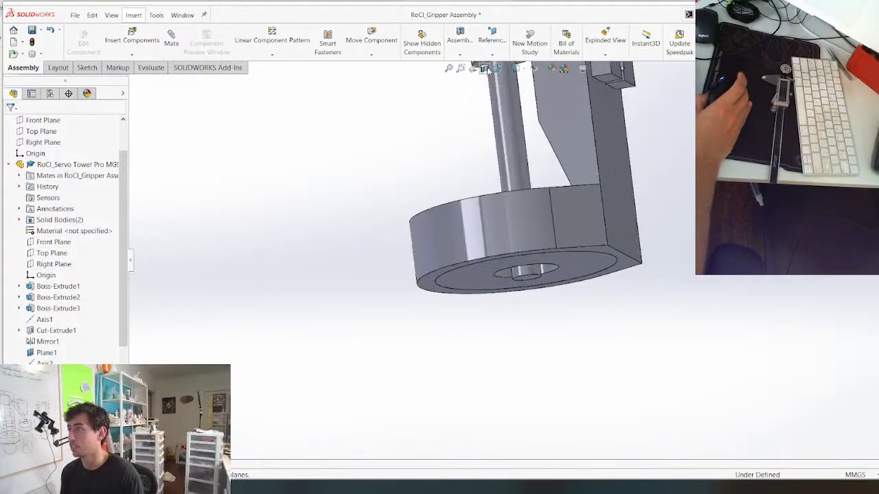
Rotate the gripper cam about its axis and examine from several sides how its lobe meets the drop pin's head
middle_click_drag(418, 197, 507, 101)
mouse_move(469, 126)
middle_mouse_down()
mouse_move(504, 83)
mouse_move(473, 131)
middle_mouse_up()
scroll(499, 165, "up", 3)
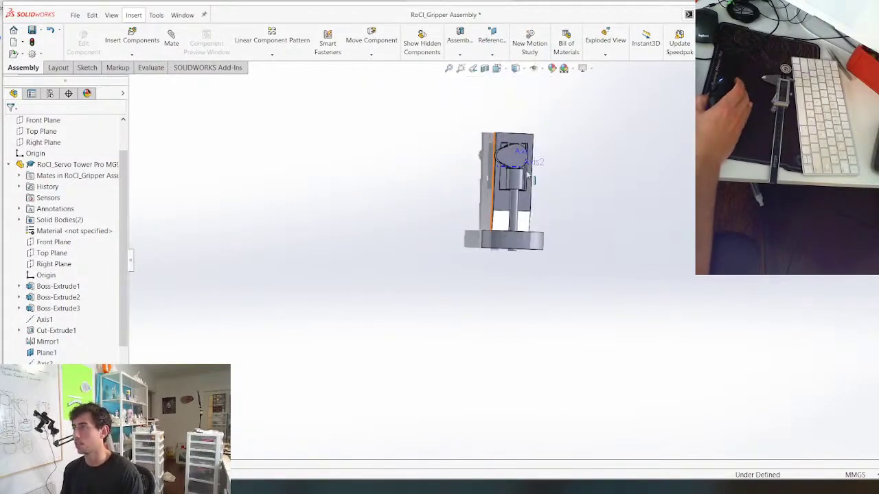
scroll(515, 162, "down", 4)
mouse_move(515, 162)
middle_mouse_down()
mouse_move(494, 206)
mouse_move(453, 159)
middle_mouse_up()
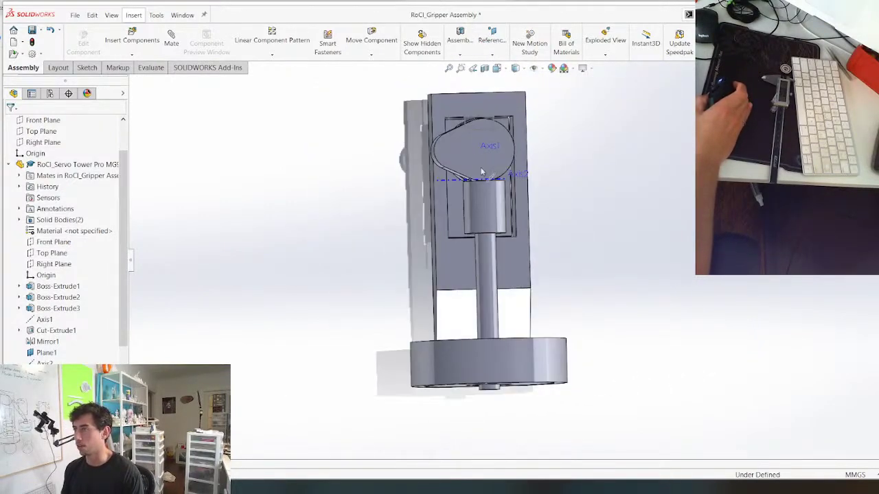
left_click(446, 152)
left_click_drag(446, 152, 520, 173)
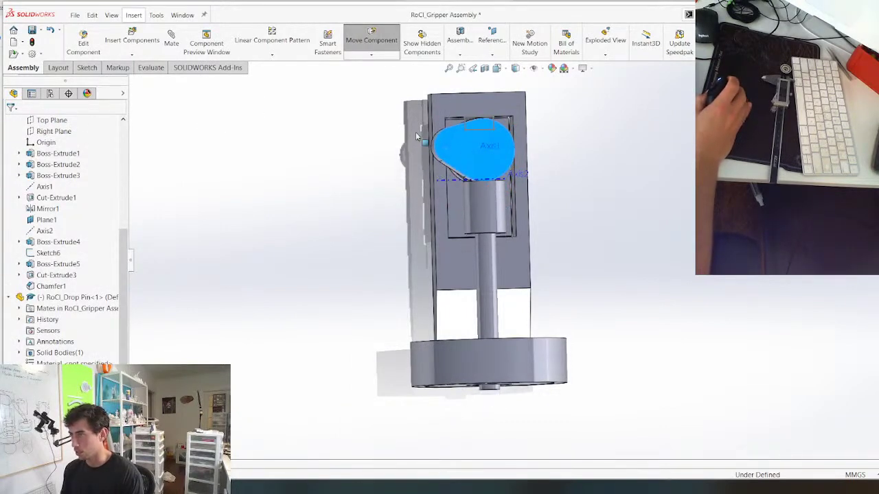
left_click_drag(416, 136, 471, 218)
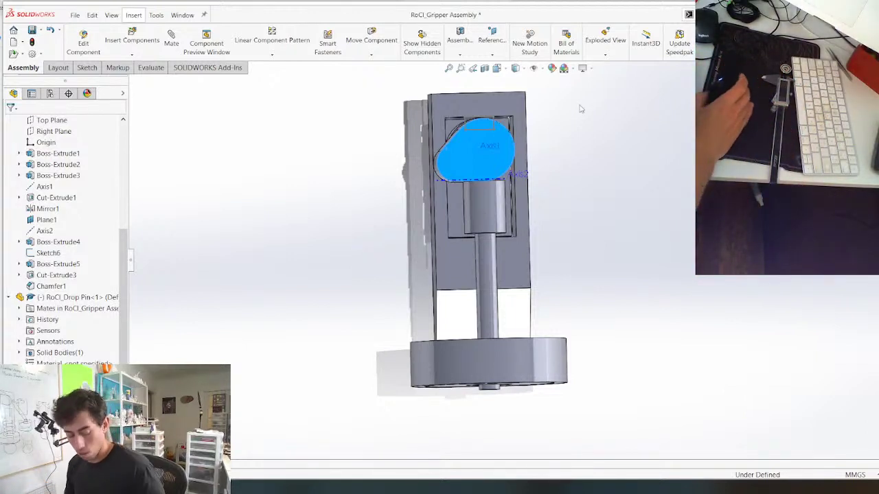
middle_click_drag(473, 259, 497, 288)
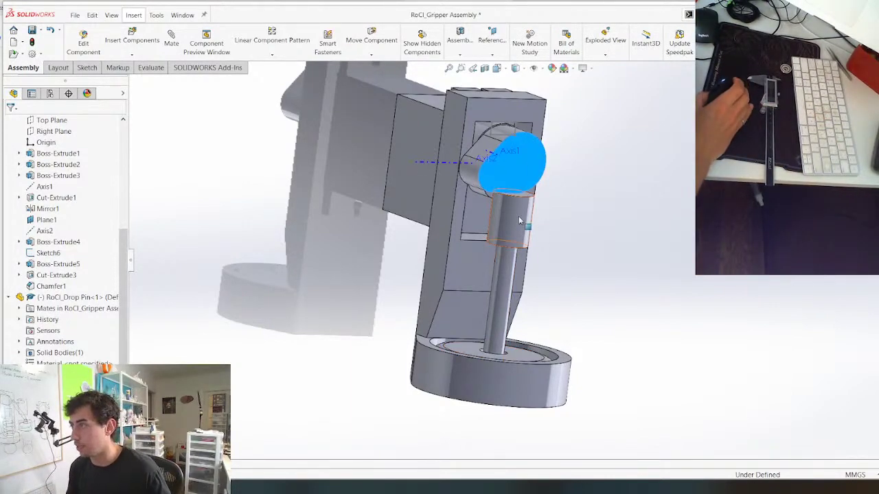
middle_click_drag(521, 223, 543, 350)
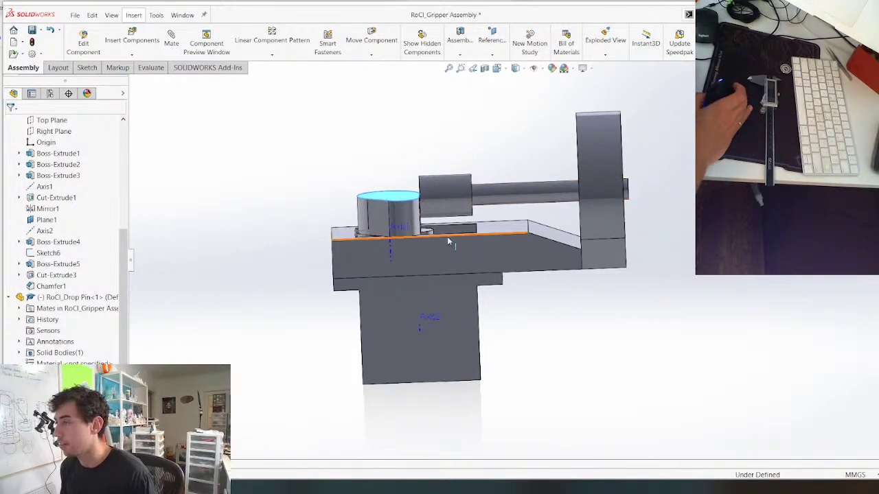
middle_click_drag(447, 241, 542, 196)
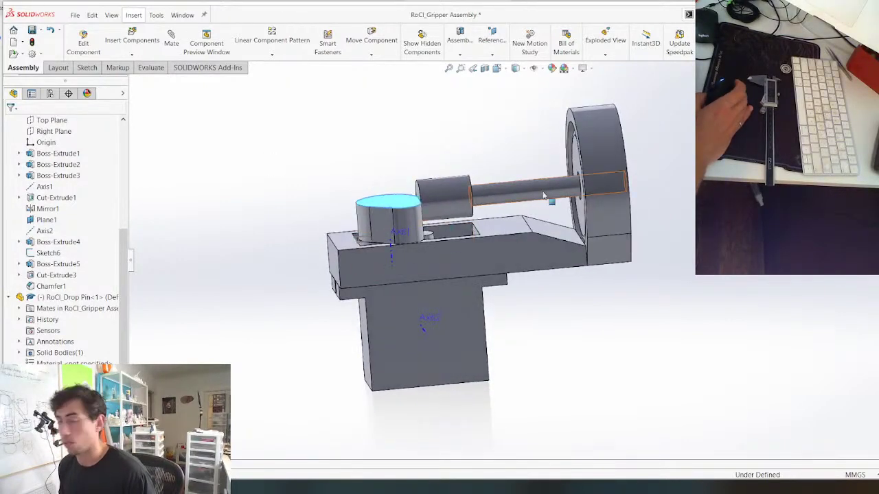
mouse_move(520, 249)
middle_mouse_down()
mouse_move(555, 252)
mouse_move(522, 241)
middle_mouse_up()
scroll(515, 238, "down", 1)
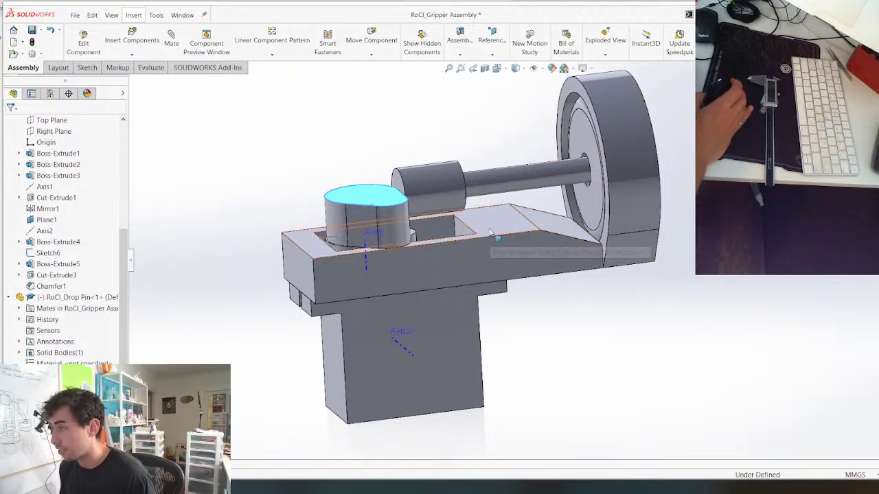
Set the length of the drop pin's thin shaft to 25 mm and rebuild the assembly
left_click(511, 179)
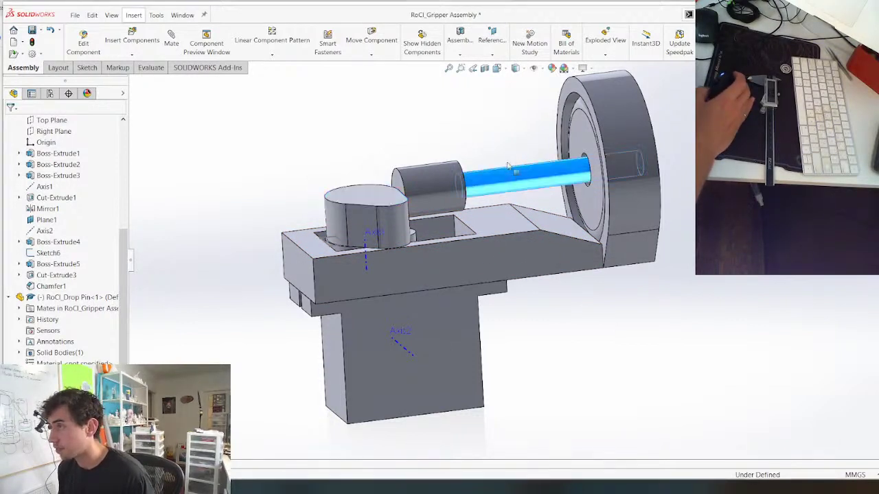
right_click(511, 178)
left_click(455, 137)
middle_click_drag(472, 159, 490, 154)
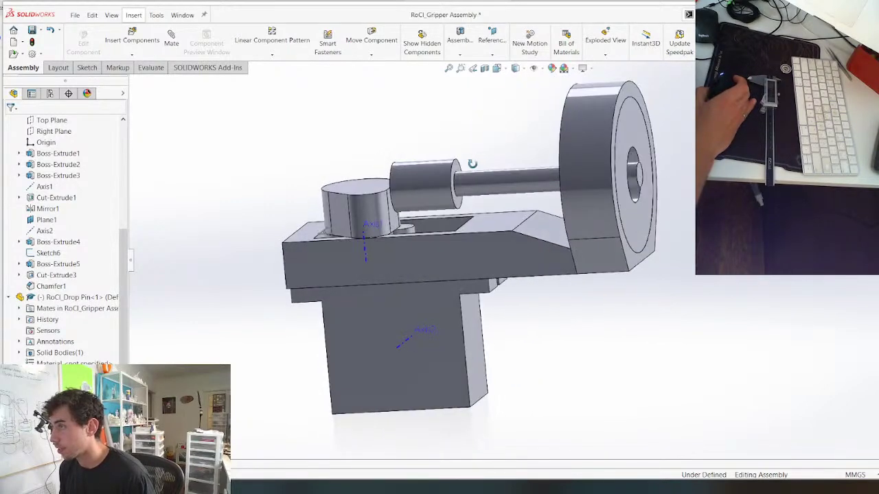
left_click(515, 180)
double_click(514, 178)
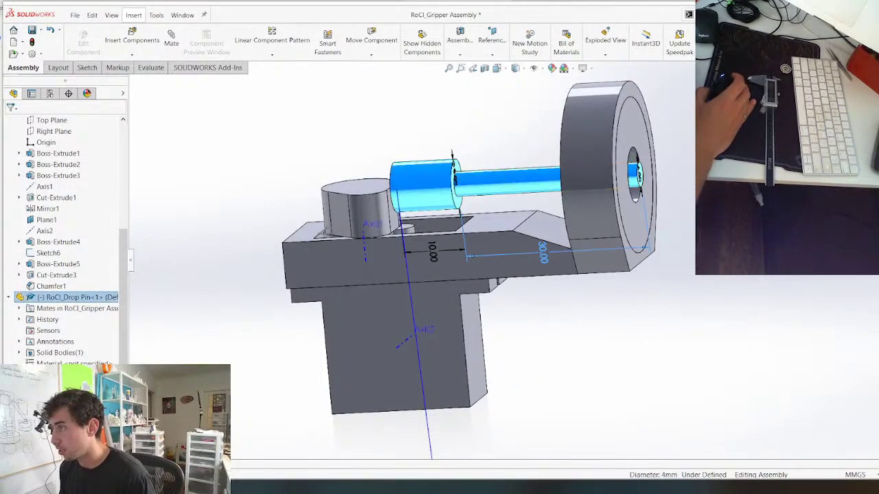
double_click(543, 252)
type("25")
key("Return")
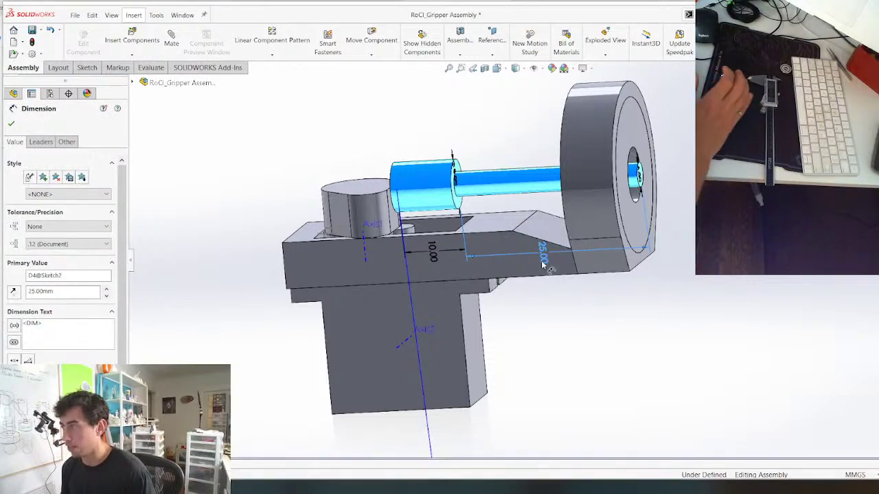
key("ctrl+b")
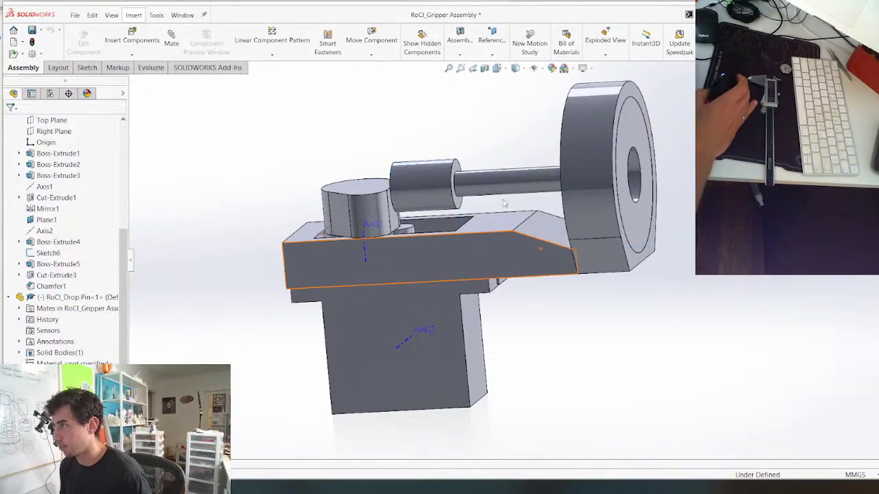
Turn the cam back and forth against the drop pin to check the pin's travel through the holder ring
middle_click_drag(504, 204, 508, 174)
left_click_drag(373, 199, 440, 184)
middle_click_drag(441, 184, 393, 206)
left_click(397, 194)
mouse_move(396, 195)
left_mouse_down()
mouse_move(339, 196)
mouse_move(415, 179)
mouse_move(362, 189)
mouse_move(391, 193)
left_mouse_up()
middle_click_drag(392, 191, 420, 172)
Set the length of the drop pin's thin shaft to 30 mm
double_click(551, 196)
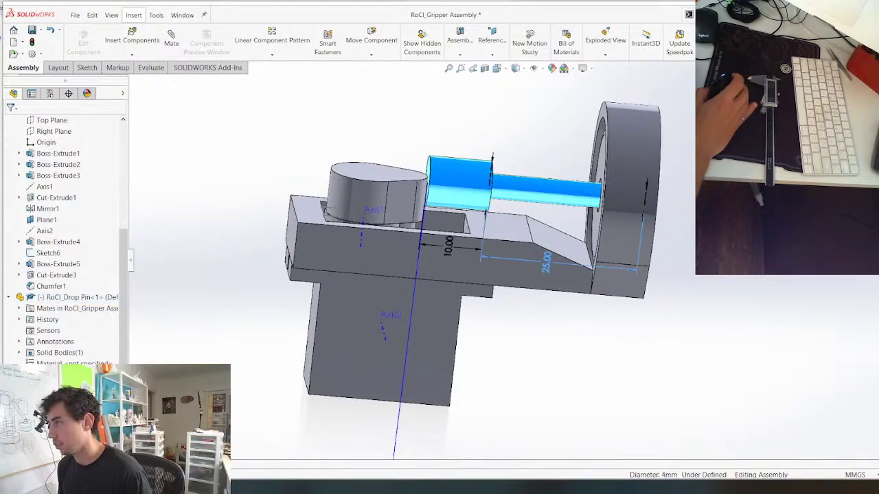
double_click(546, 261)
type("3")
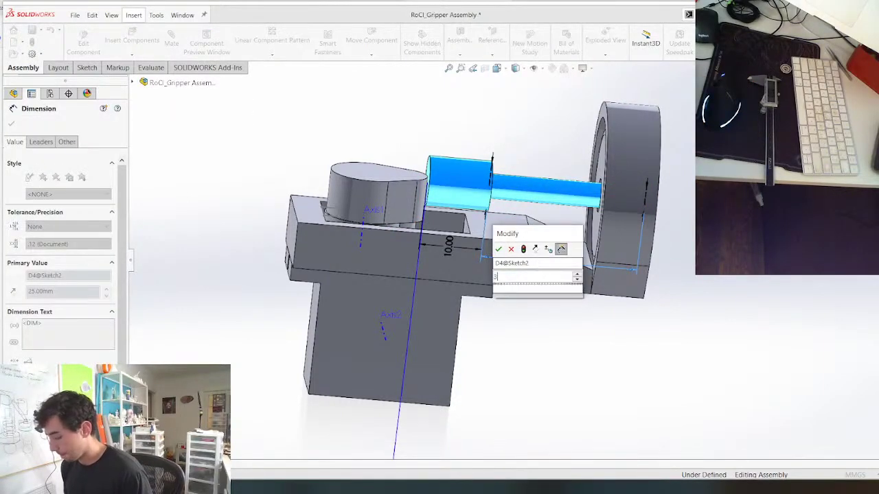
type("0")
key("Return")
Swing the cam's lobe out to the side and open the RoCl_Gripper Cam part on its own
middle_click_drag(551, 208, 547, 283)
left_click_drag(394, 206, 357, 260)
middle_click_drag(400, 263, 294, 402)
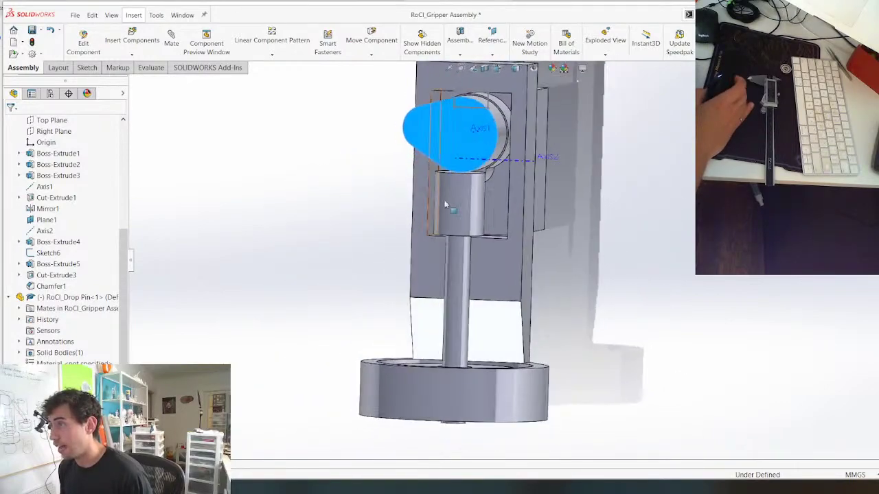
right_click(425, 131)
left_click(418, 111)
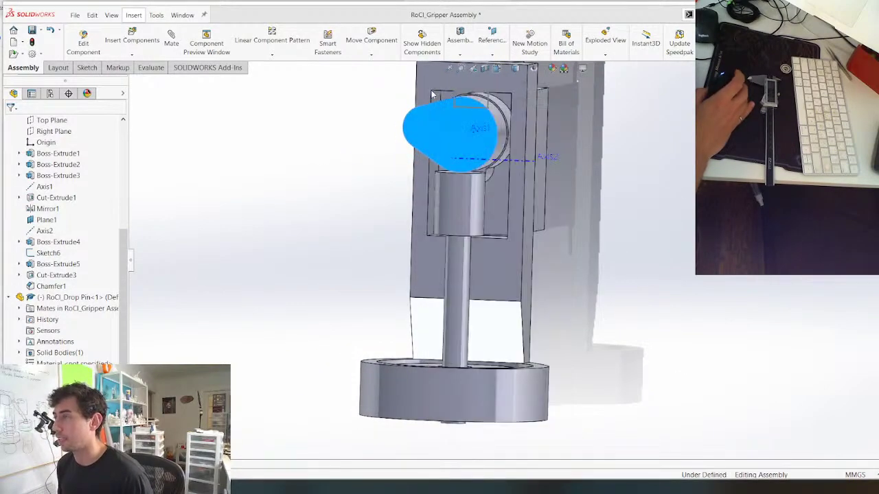
left_click(501, 280)
scroll(496, 274, "up", 5)
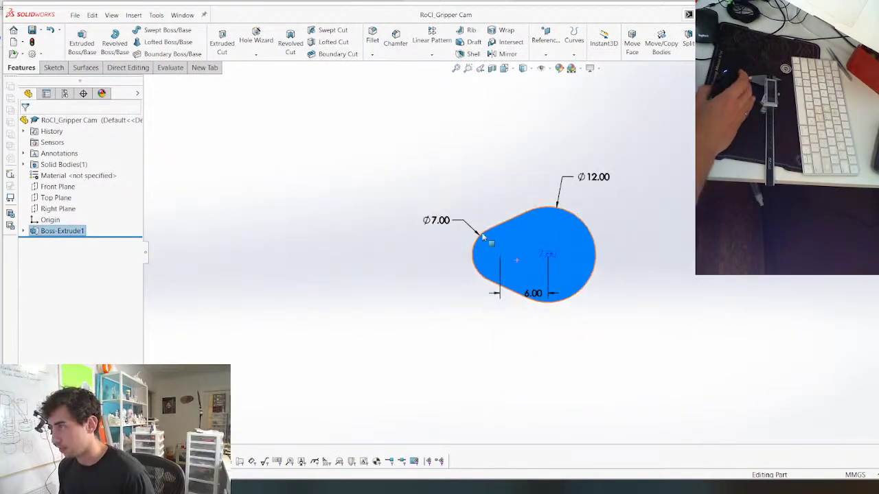
Edit the sketch of the cam's extrusion and set the centre distance between its two arcs to 7 mm
right_click(68, 225)
right_click(41, 237)
right_click(41, 230)
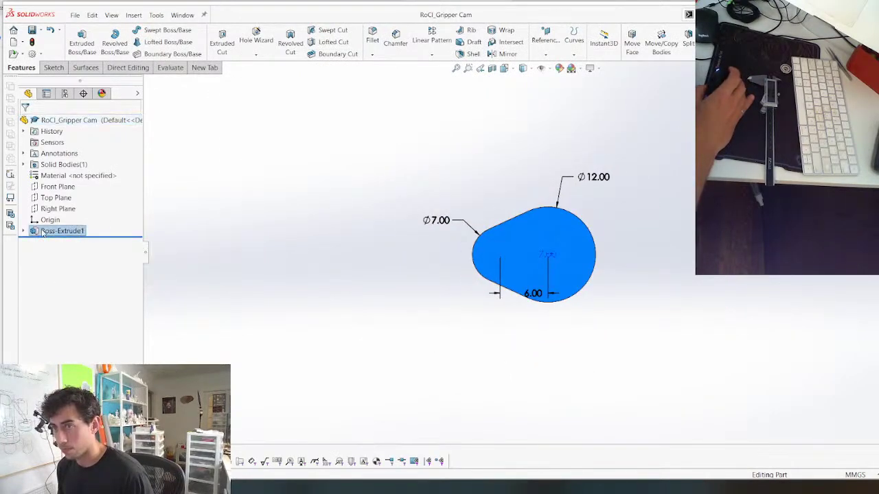
left_click(64, 204)
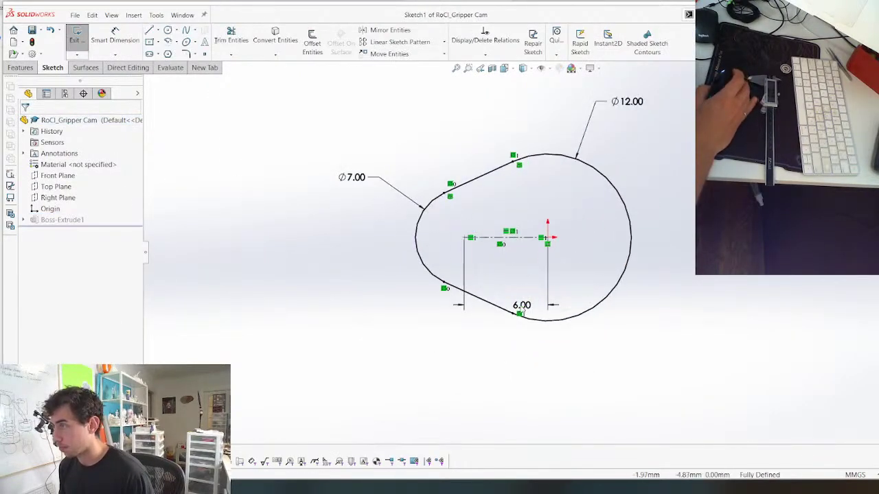
double_click(521, 305)
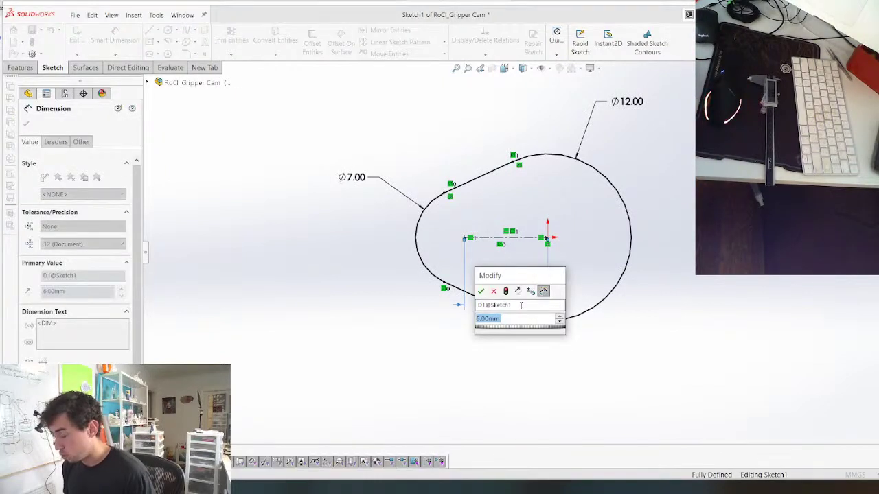
type("7")
key("Return")
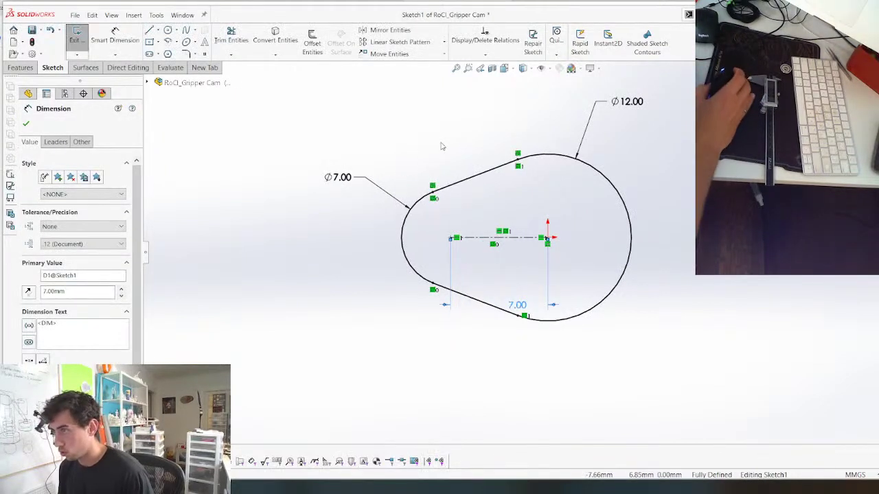
Set the diameter of the cam's small lobe arc to 8 mm, exit the sketch and rebuild the part
double_click(342, 177)
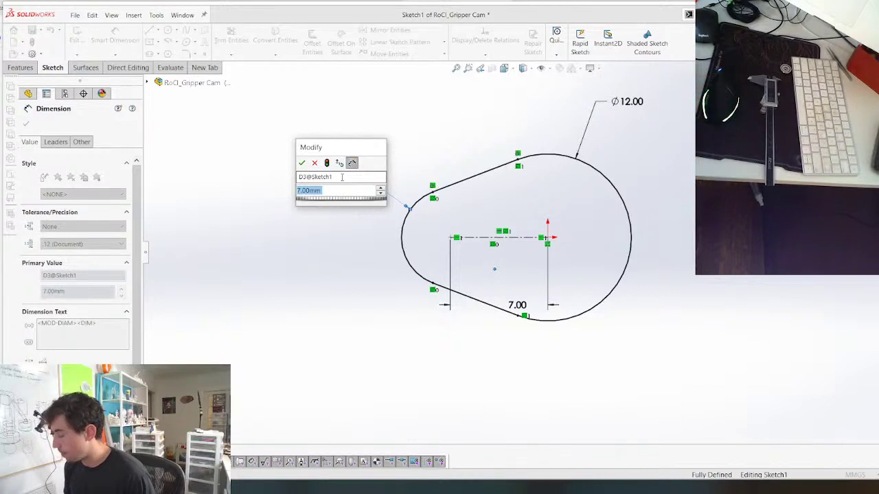
type("8")
key("Return")
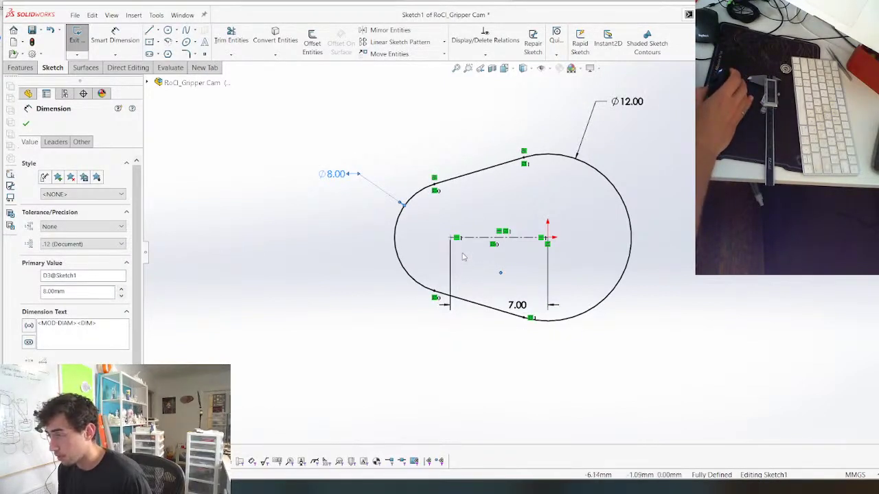
key("Escape")
key("ctrl+b")
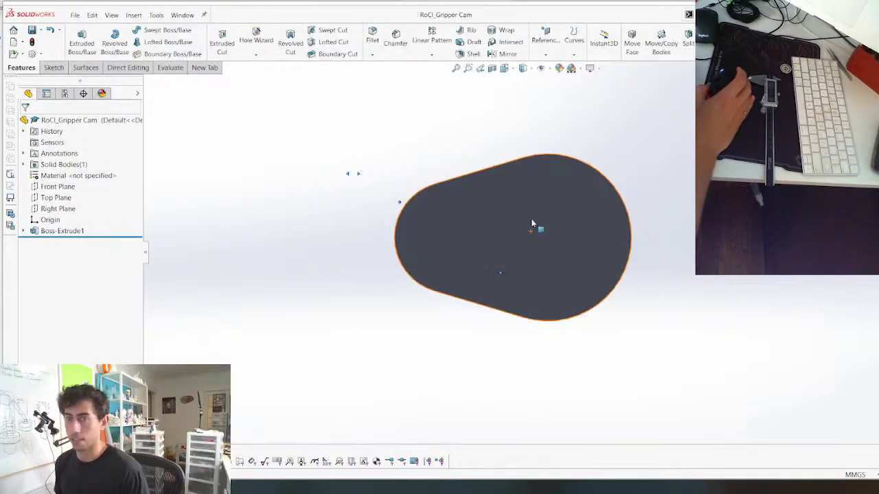
Switch to the gripper assembly and rotate the cam until its lobe points down at the drop pin
key("ctrl+Tab")
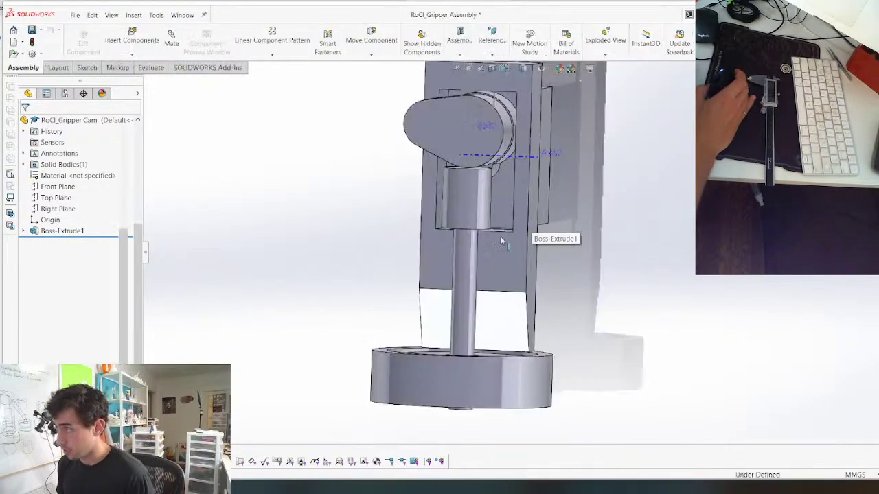
left_click(442, 171)
left_click_drag(442, 171, 466, 212)
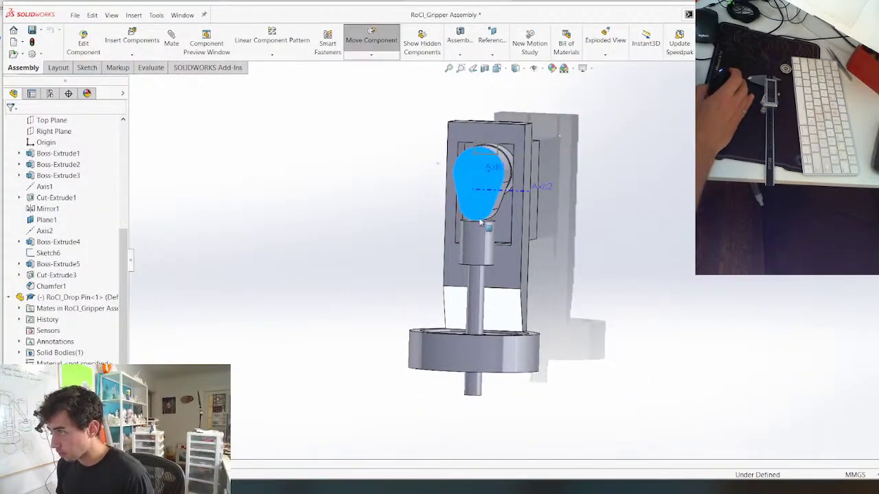
Set the length of the drop pin's thin shaft to 27.5 mm directly in the assembly
middle_click_drag(467, 320, 483, 312)
left_click(483, 317)
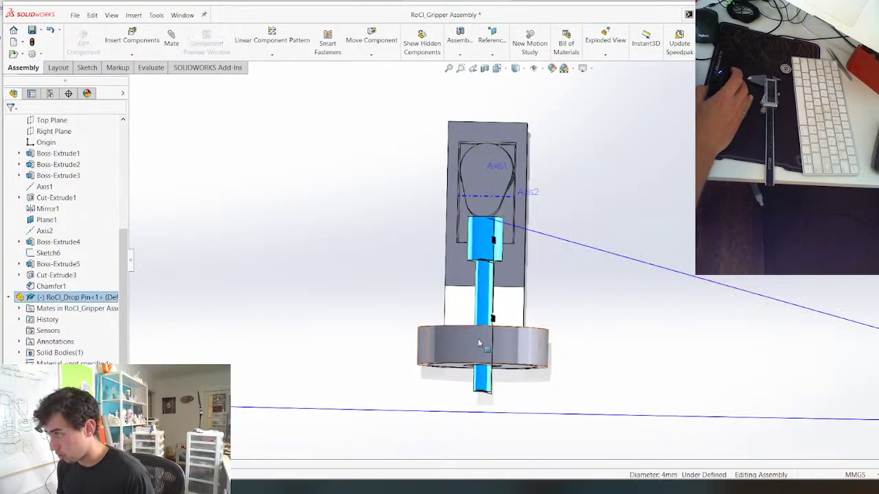
scroll(461, 343, "up", 2)
middle_click_drag(461, 342, 416, 360)
double_click(504, 301)
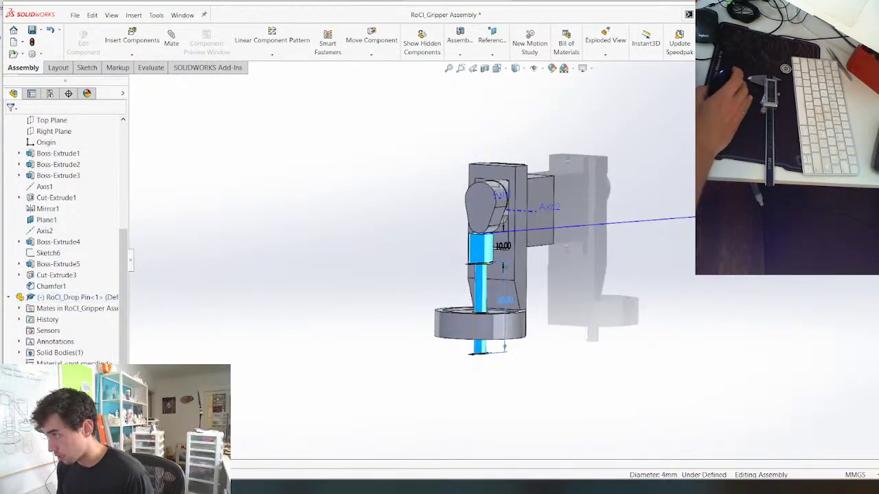
type("28")
key("Return")
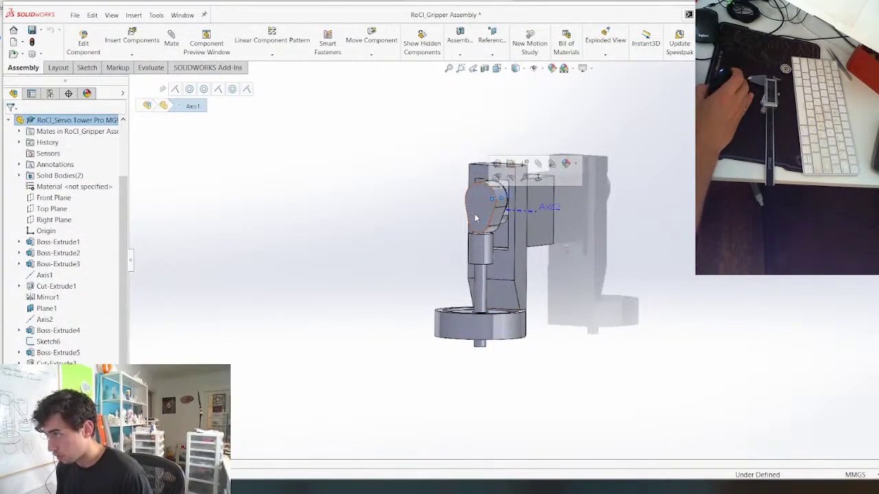
Rotate the cam until its lobe points sideways and check the raised drop pin's position relative to the ring
left_click_drag(473, 215, 459, 197)
middle_click_drag(439, 251, 468, 240)
left_click_drag(469, 201, 471, 212)
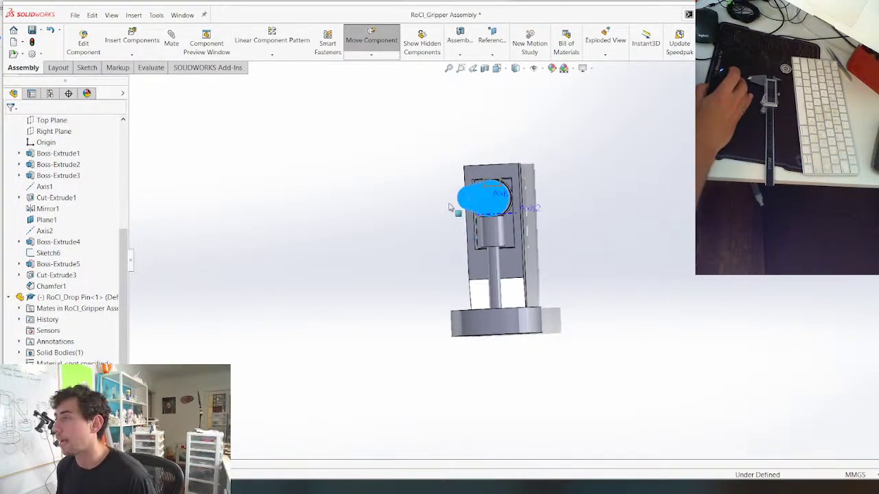
middle_click_drag(415, 258, 441, 264)
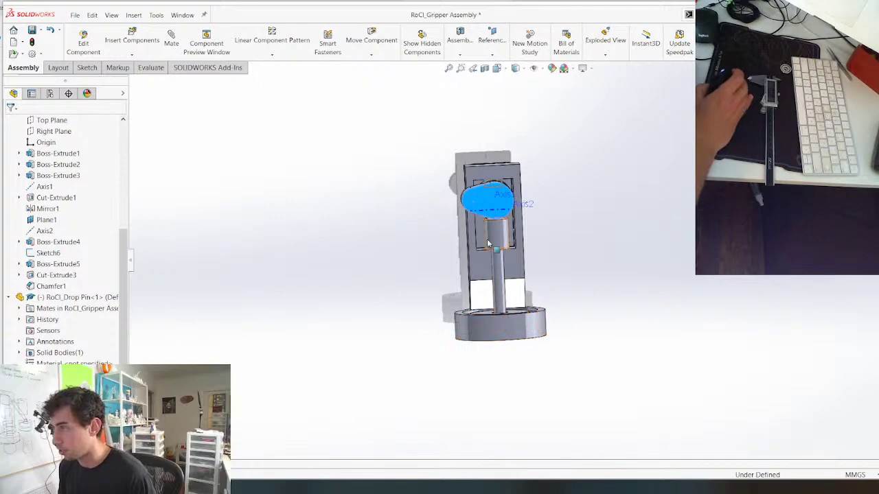
scroll(493, 219, "down", 6)
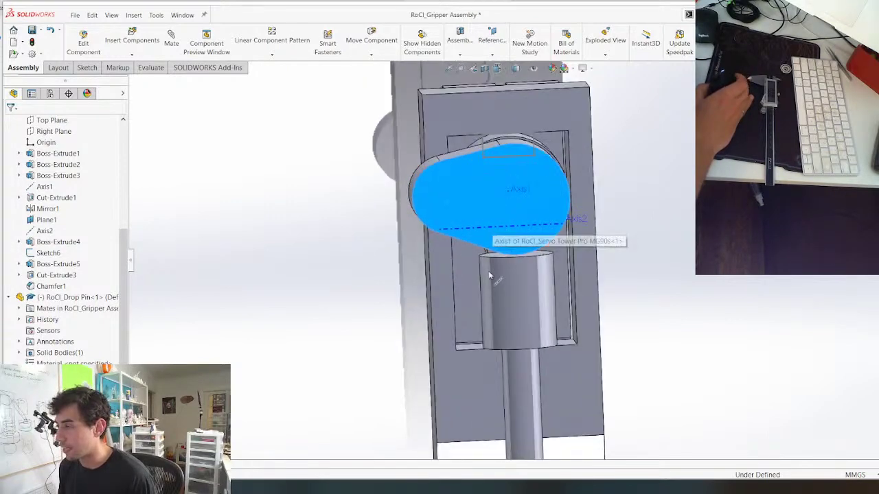
middle_click_drag(491, 275, 516, 290)
left_click(500, 321)
middle_click_drag(500, 322, 410, 330)
scroll(559, 280, "down", 3)
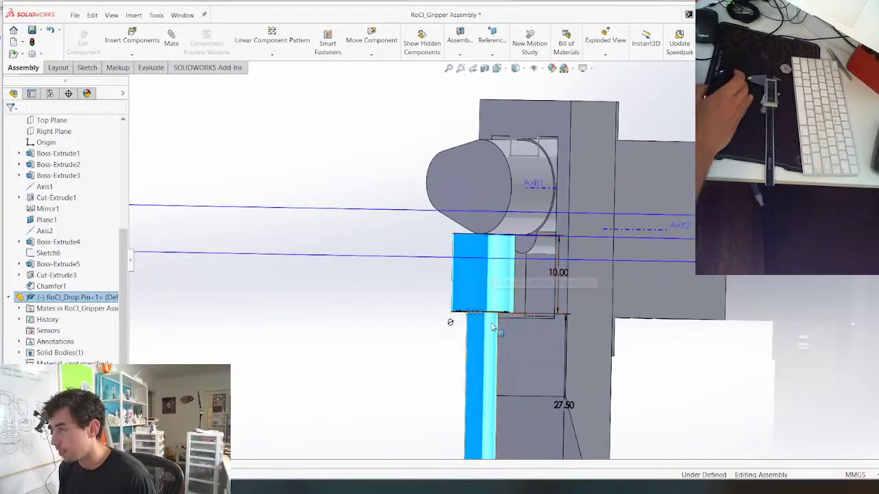
scroll(479, 258, "up", 2)
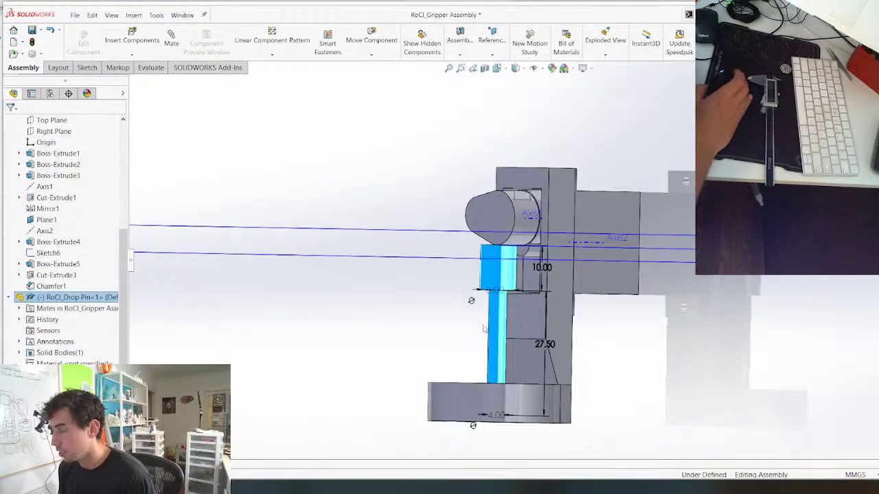
middle_click_drag(483, 330, 533, 348)
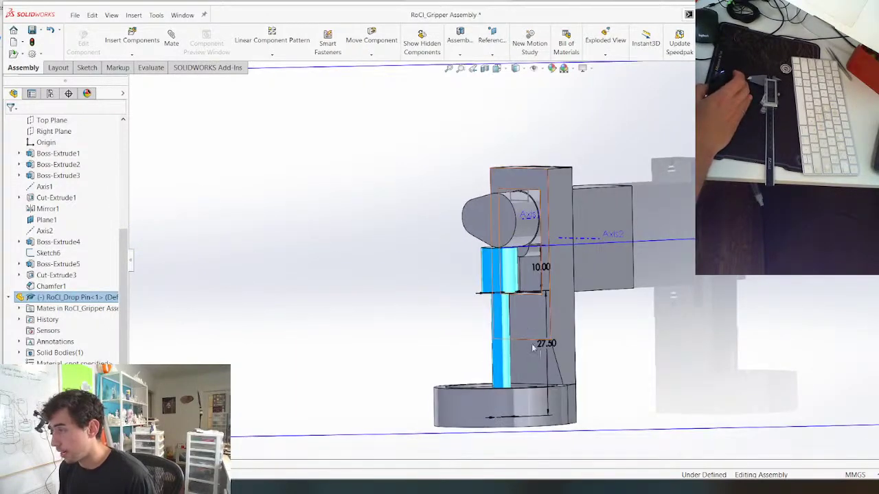
Open the RoCl_Drop Pin part, edit the sketch of its revolve and delete the thin shaft's length dimension
right_click(497, 278)
left_click(501, 162)
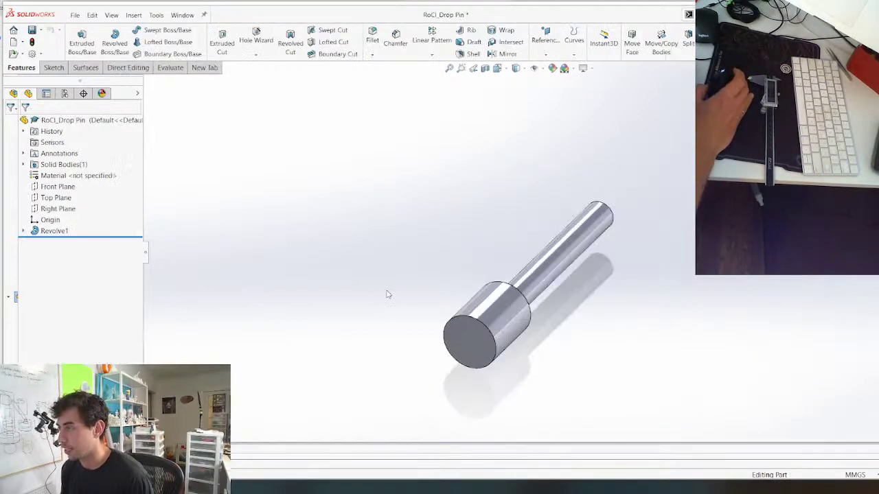
right_click(50, 232)
left_click(77, 204)
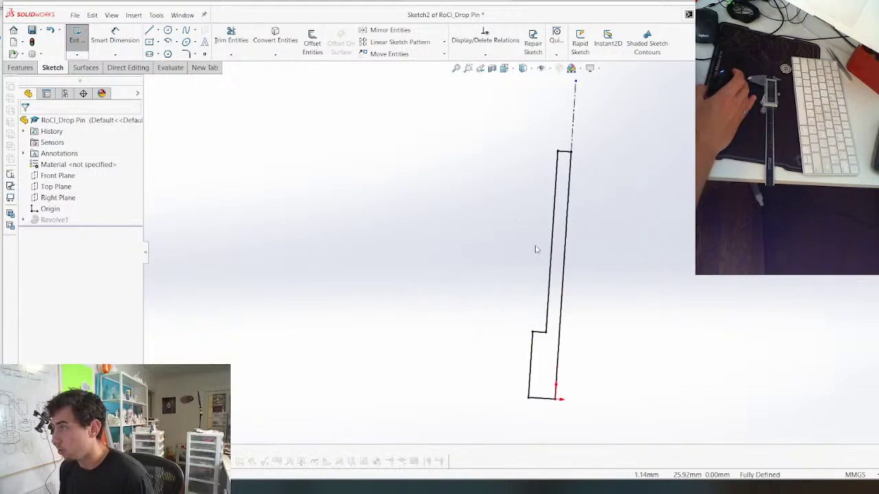
key("Delete")
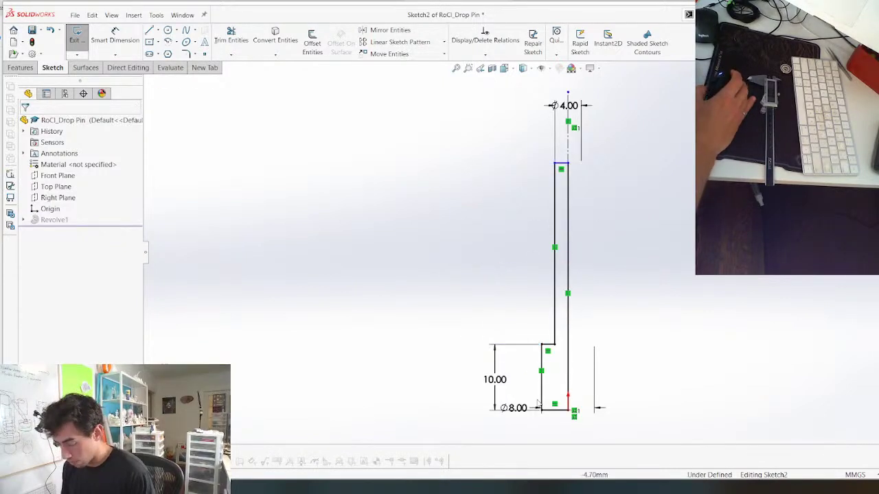
Dimension the drop pin's overall length from head end to shaft tip, exit the sketch and return to the gripper assembly
key("d")
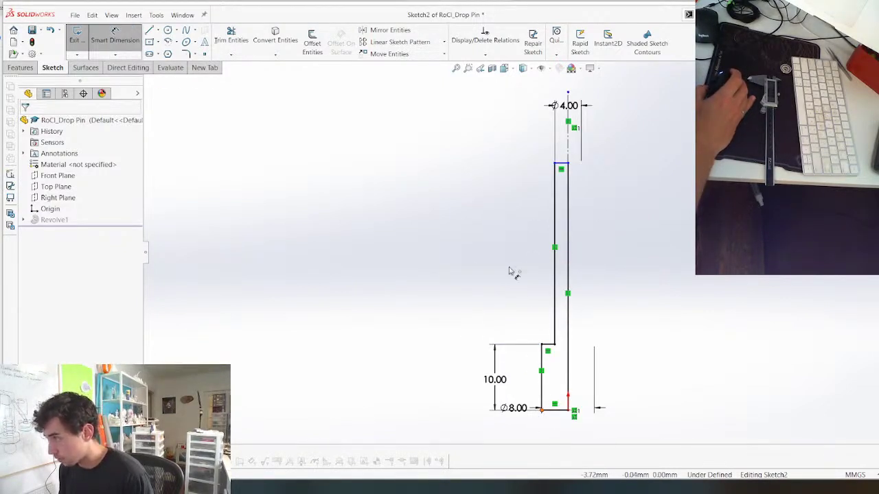
left_click(545, 164)
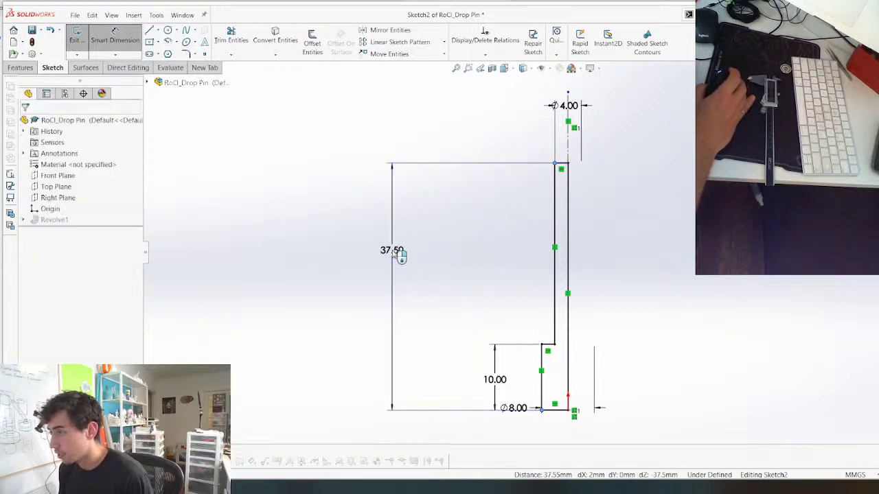
left_click(399, 256)
left_click(353, 236)
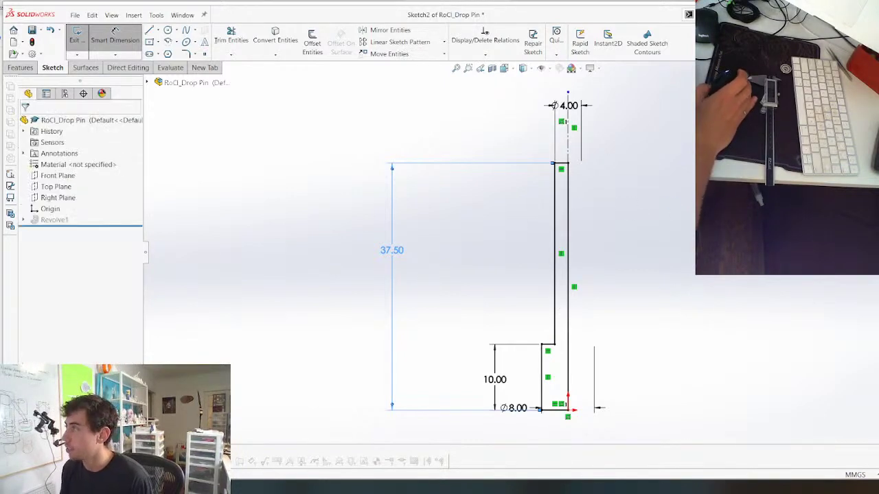
left_click(383, 226)
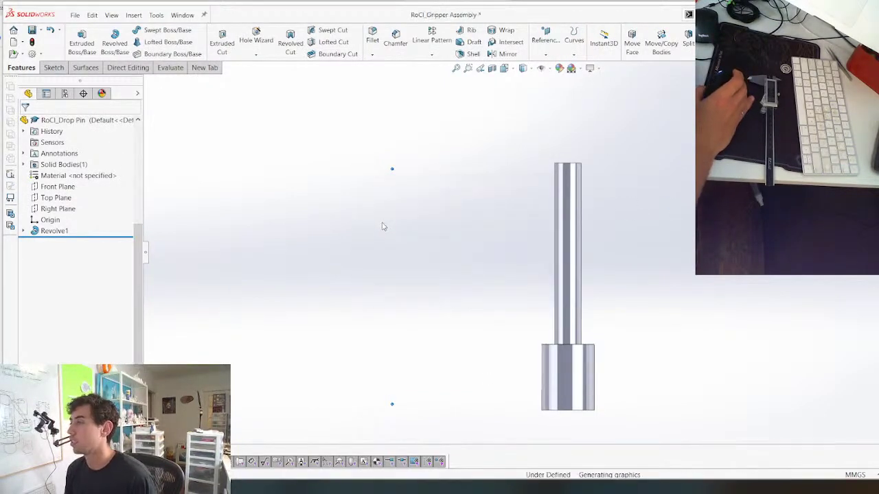
Open the RoCl_Servo Tower Pro MG90s part on its own and start a sketch on the ring's flat face
middle_click_drag(452, 300, 429, 320)
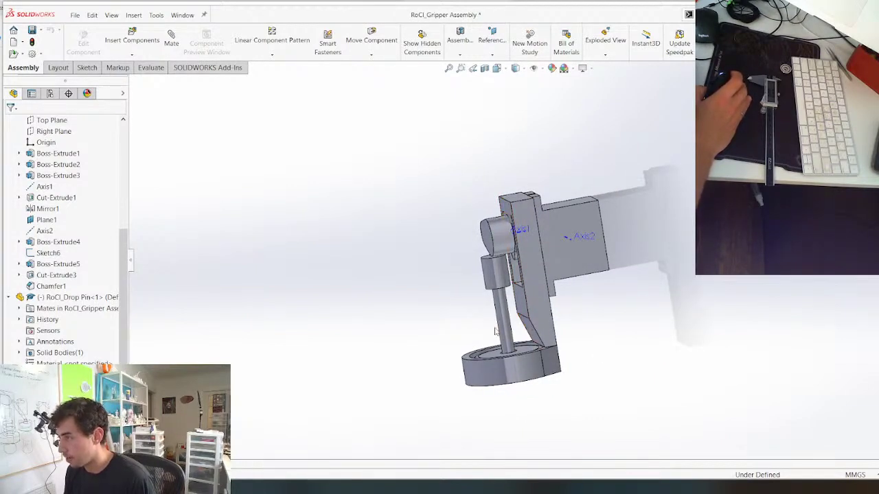
middle_click_drag(495, 332, 511, 319)
right_click(525, 306)
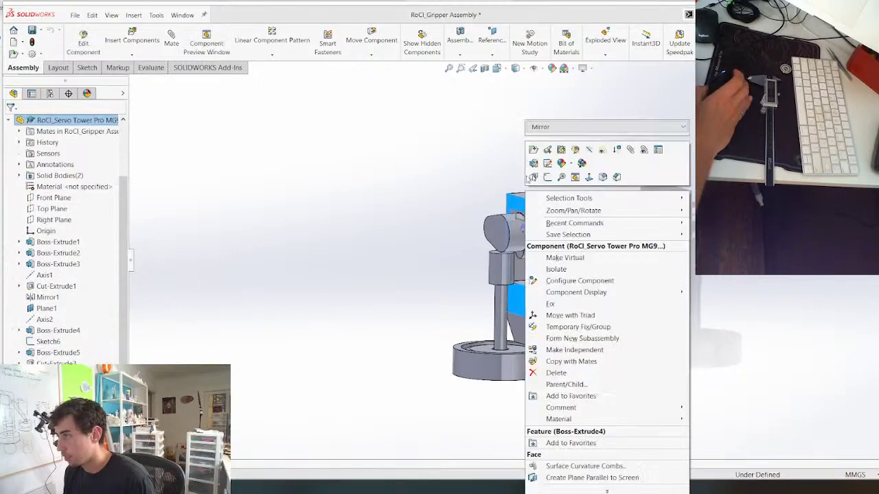
left_click(531, 153)
middle_click_drag(408, 320, 420, 200)
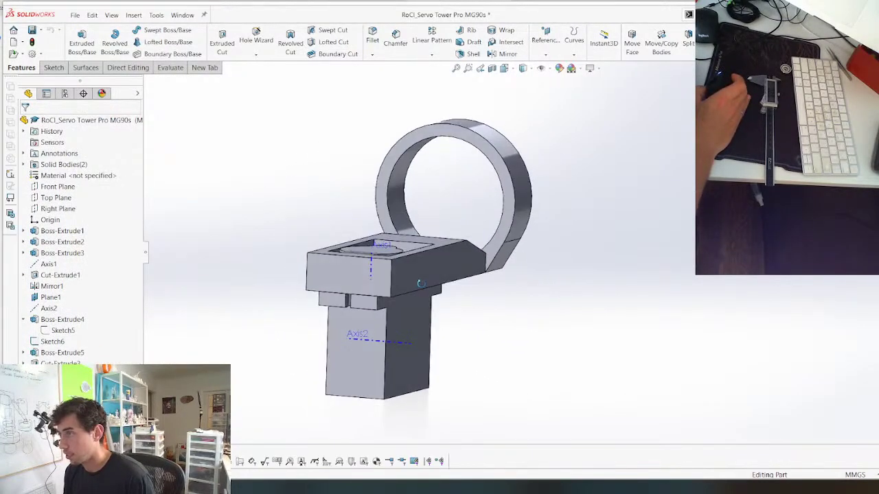
left_click(429, 137)
key("s")
scroll(517, 121, "down", 3)
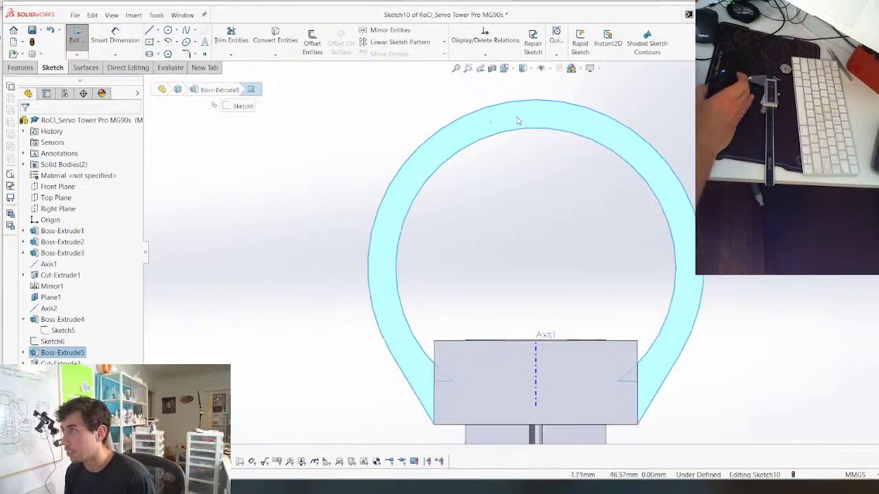
Sketch a circle centred in the ring and set its diameter to 4.6 mm
key("c")
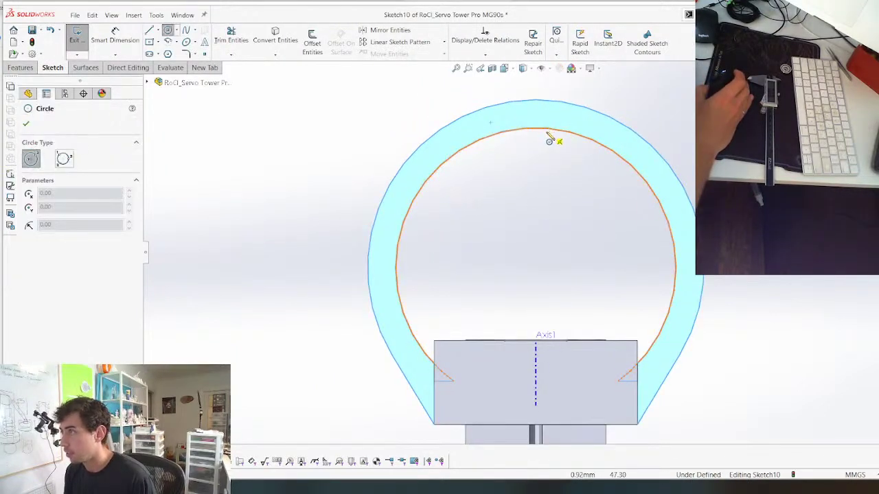
left_click(536, 269)
left_click(563, 259)
key("Escape")
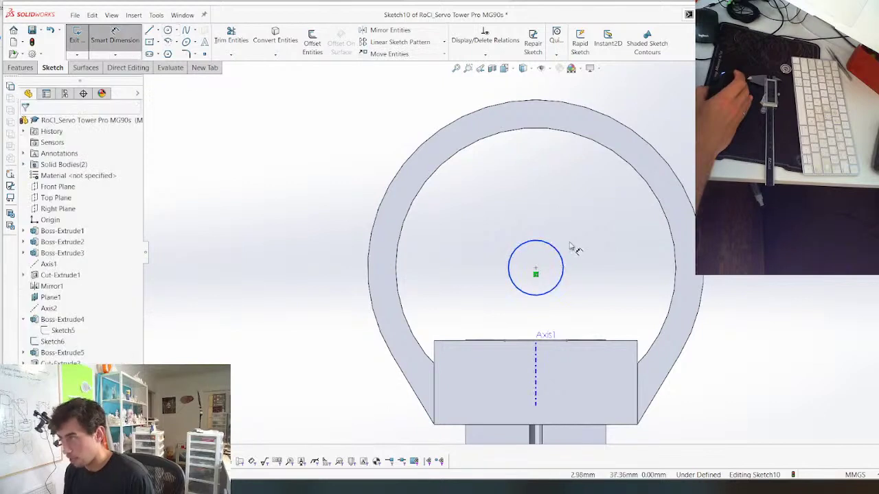
left_click(561, 254)
left_click(728, 166)
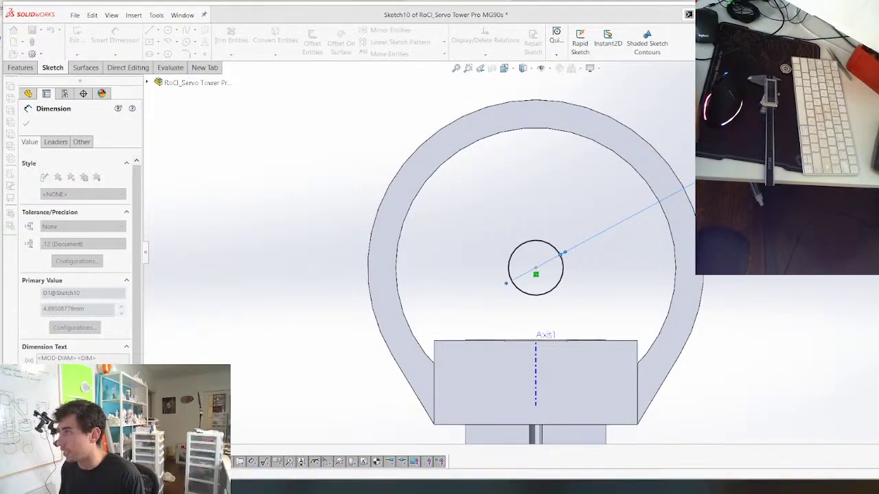
Draw a larger concentric circle around the 4.6 mm circle and exit the sketch
key("c")
left_click(536, 269)
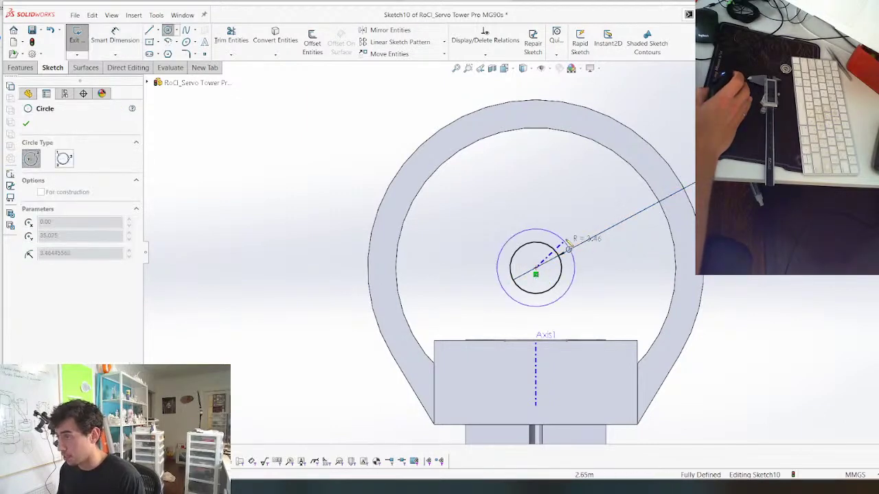
left_click(574, 240)
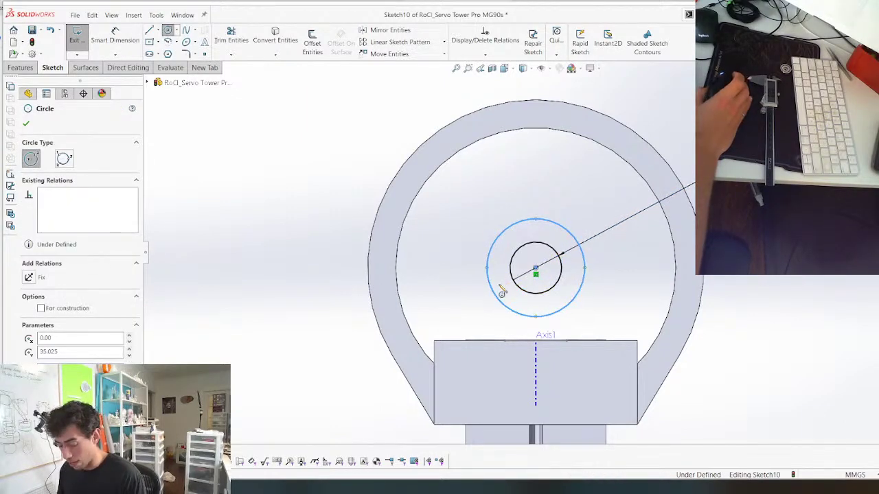
mouse_move(501, 293)
middle_mouse_down()
mouse_move(374, 265)
mouse_move(323, 199)
mouse_move(412, 206)
mouse_move(456, 225)
mouse_move(422, 232)
mouse_move(499, 229)
mouse_move(473, 238)
mouse_move(478, 254)
mouse_move(481, 231)
mouse_move(497, 225)
mouse_move(255, 212)
middle_mouse_up()
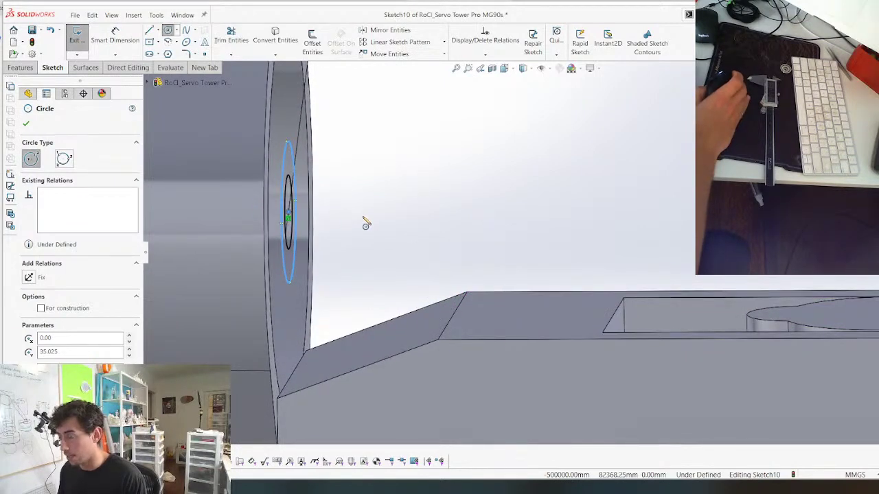
mouse_move(375, 376)
middle_mouse_down()
mouse_move(376, 364)
mouse_move(460, 335)
mouse_move(400, 355)
mouse_move(390, 312)
mouse_move(377, 329)
mouse_move(362, 323)
middle_mouse_up()
scroll(396, 343, "up", 3)
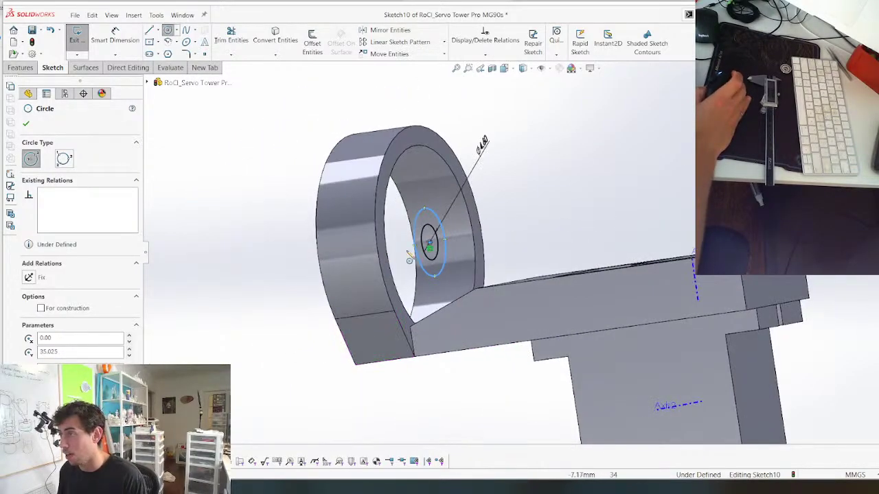
middle_click_drag(409, 259, 411, 322)
left_click(77, 38)
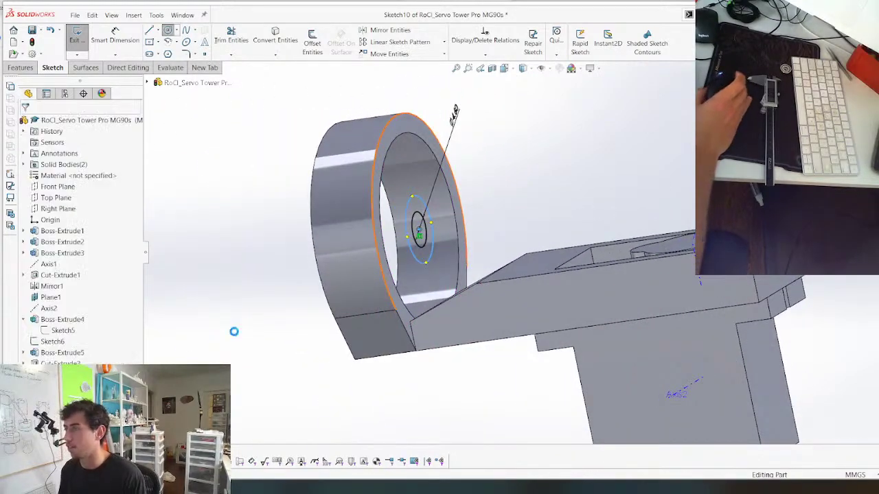
mouse_move(325, 296)
middle_mouse_down()
mouse_move(396, 313)
mouse_move(336, 286)
mouse_move(256, 306)
mouse_move(253, 325)
middle_mouse_up()
Start a new sketch on the ring's flat face and convert the face's edges into sketch lines
left_click(391, 320)
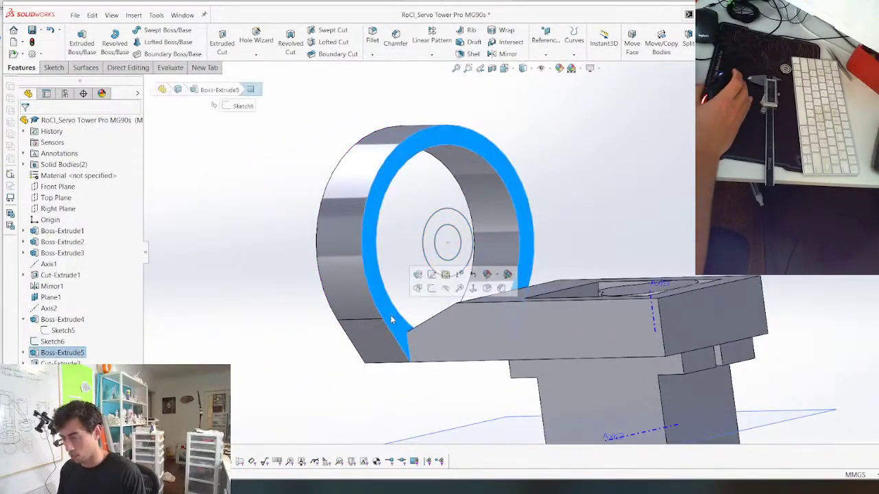
key("s")
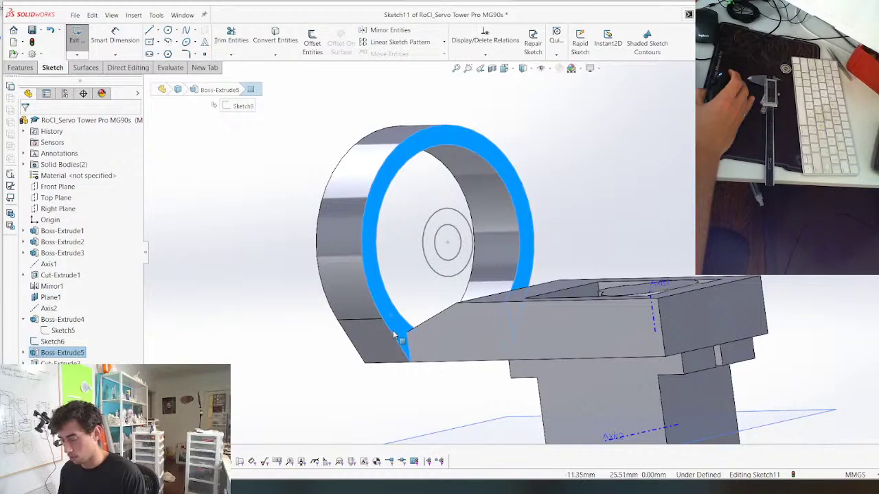
key("c")
key("ctrl+8")
scroll(441, 213, "down", 4)
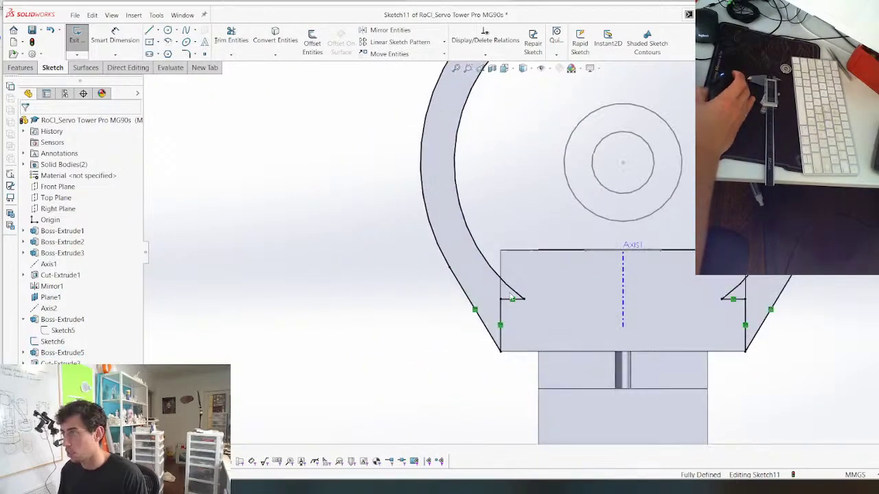
Delete the converted inner arc and inner edges, and close the outer profile with a horizontal line between its two lower corners
left_click_drag(548, 328, 494, 268)
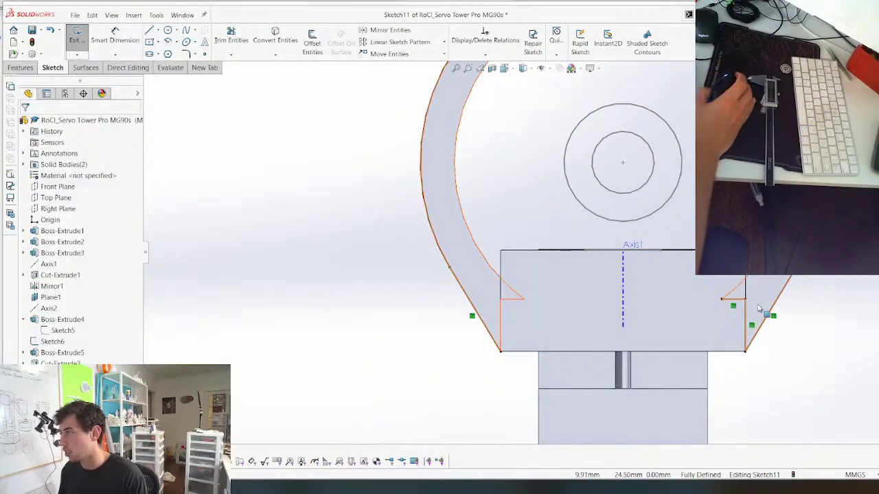
mouse_move(759, 284)
left_mouse_down()
mouse_move(728, 315)
mouse_move(717, 314)
left_mouse_up()
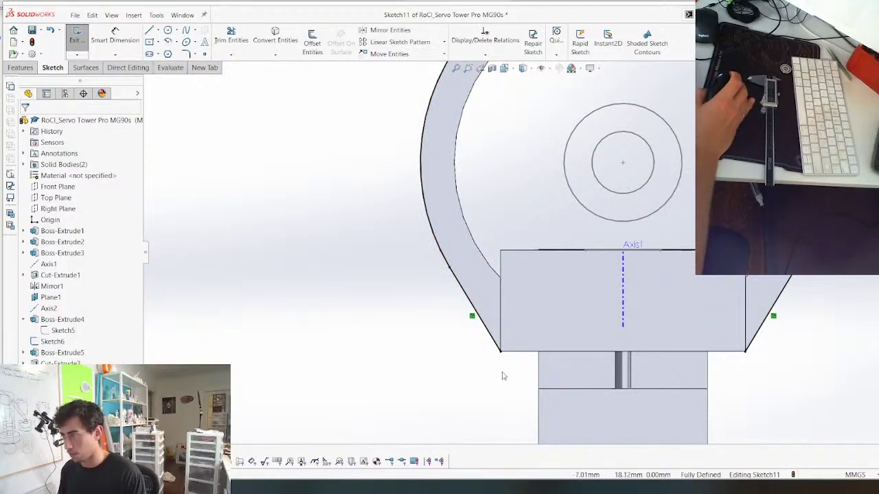
key("l")
left_click(501, 351)
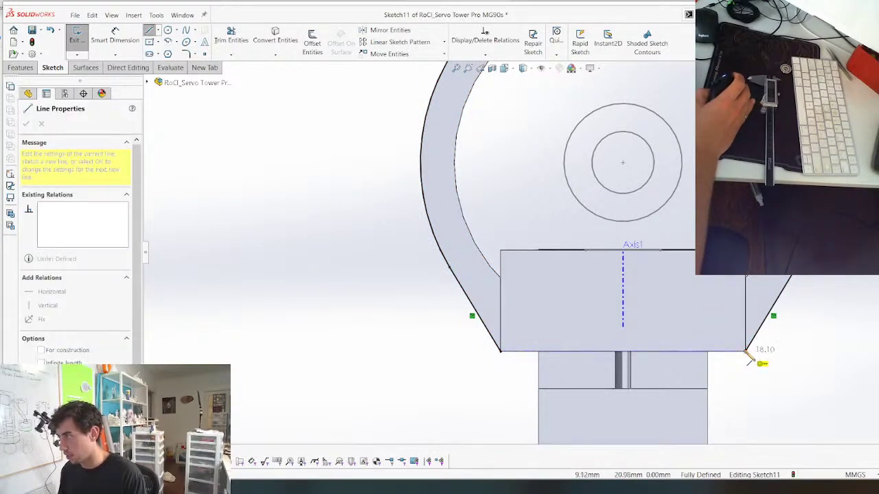
left_click(745, 351)
key("Escape")
scroll(605, 274, "up", 3)
scroll(575, 187, "down", 3)
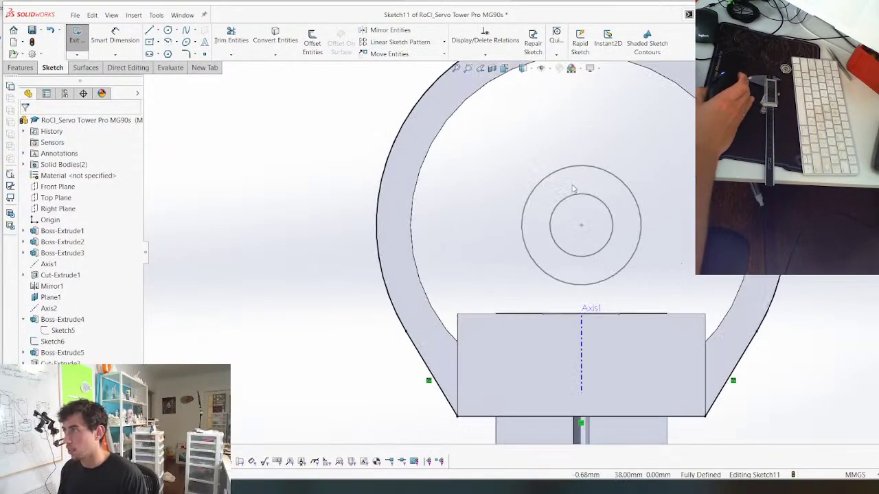
Sketch a circle inside the closed profile, concentric with the two existing circles, and set its diameter to 4.65 mm
key("c")
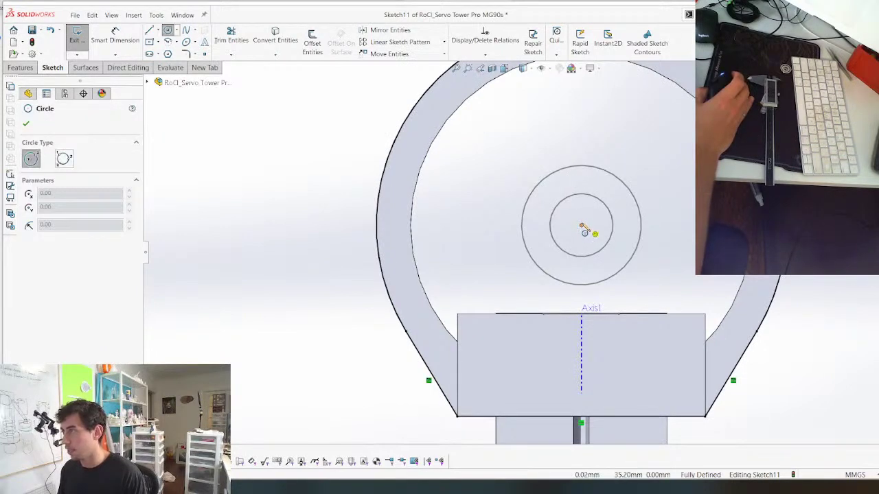
left_click(581, 225)
left_click(634, 171)
key("Escape")
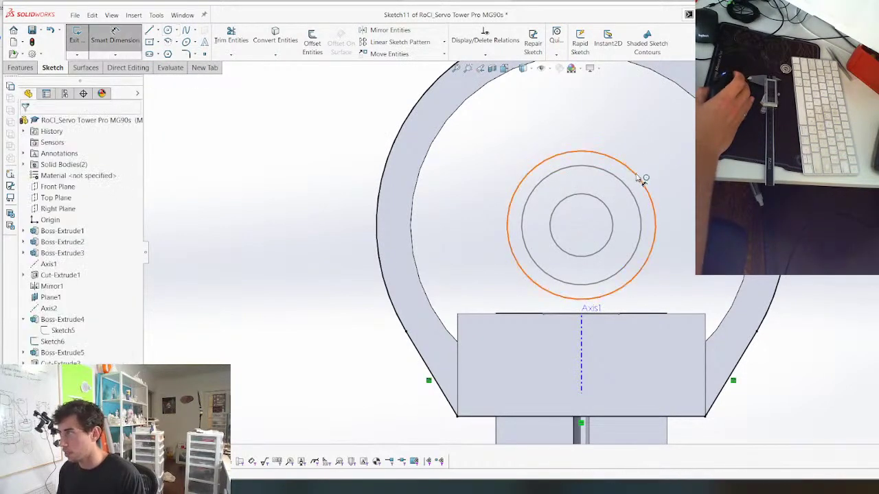
left_click(636, 178)
left_click(727, 157)
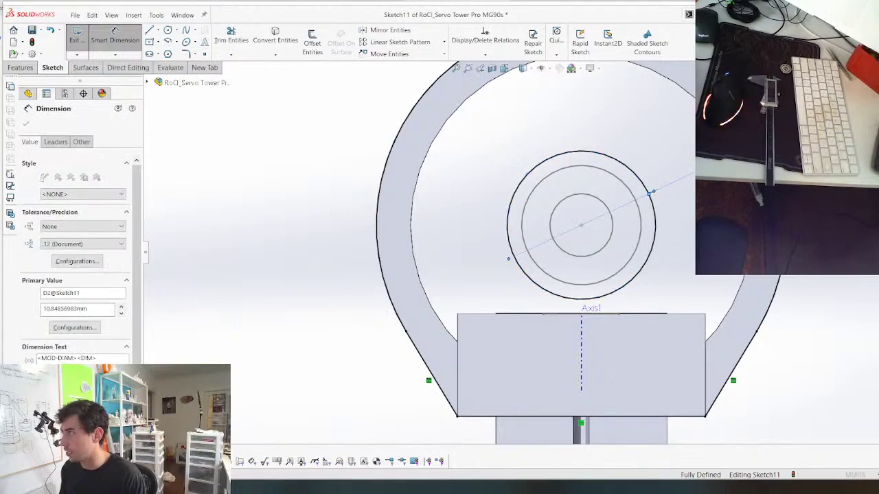
type("4.6")
key("Return")
key("Escape")
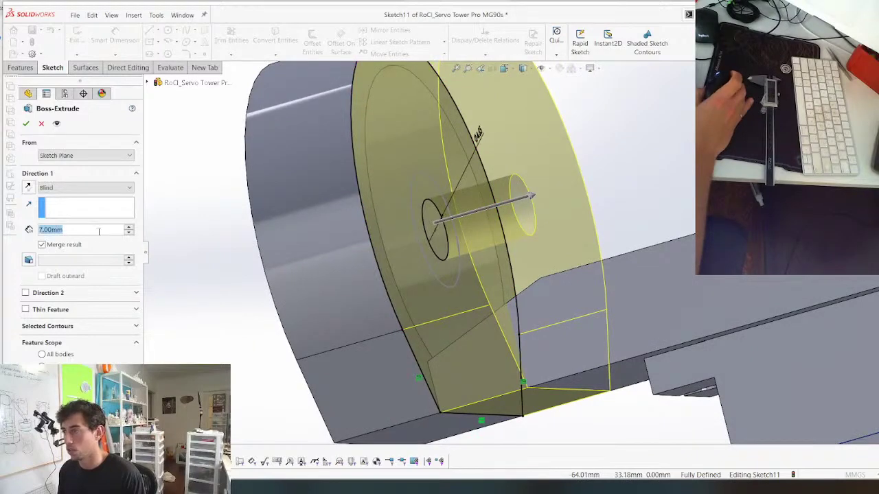
Extrude the closed profile with its central hole 2 mm to form a plate across the ring
middle_click_drag(618, 248, 732, 318)
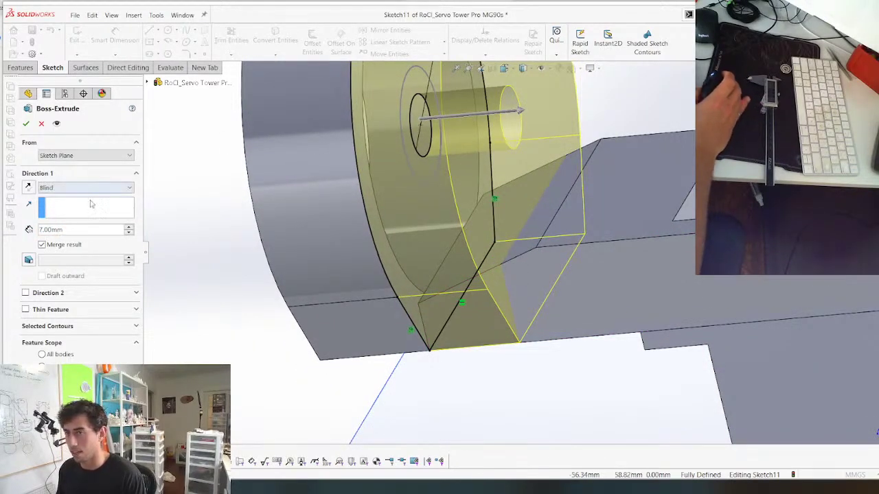
scroll(325, 246, "up", 3)
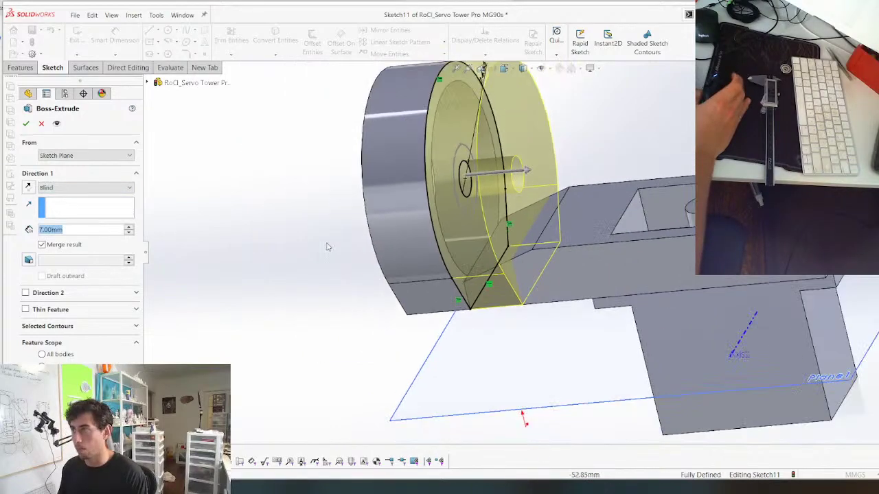
middle_click_drag(329, 245, 296, 258)
middle_click_drag(375, 241, 336, 254)
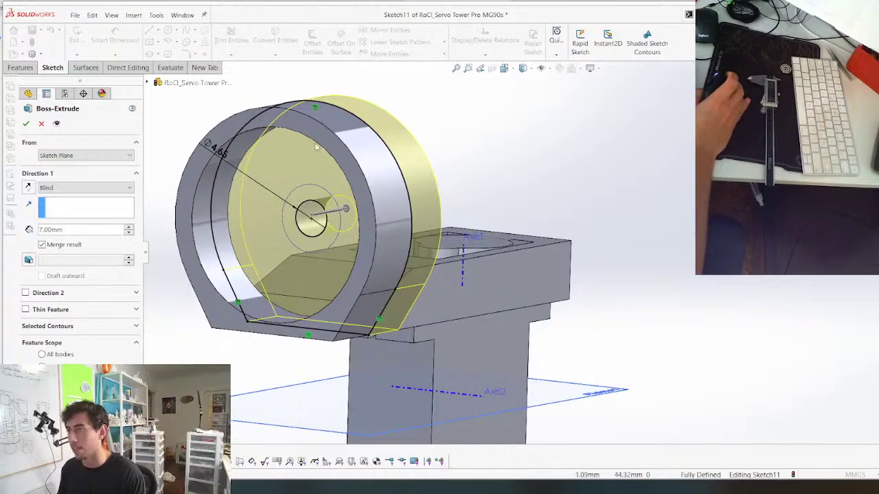
scroll(248, 204, "up", 3)
middle_click_drag(392, 231, 381, 258)
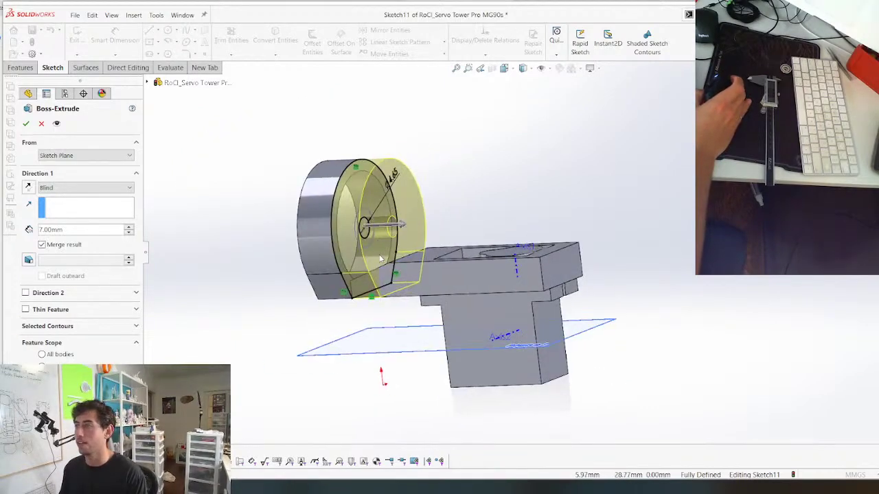
double_click(82, 230)
type("2")
key("Return")
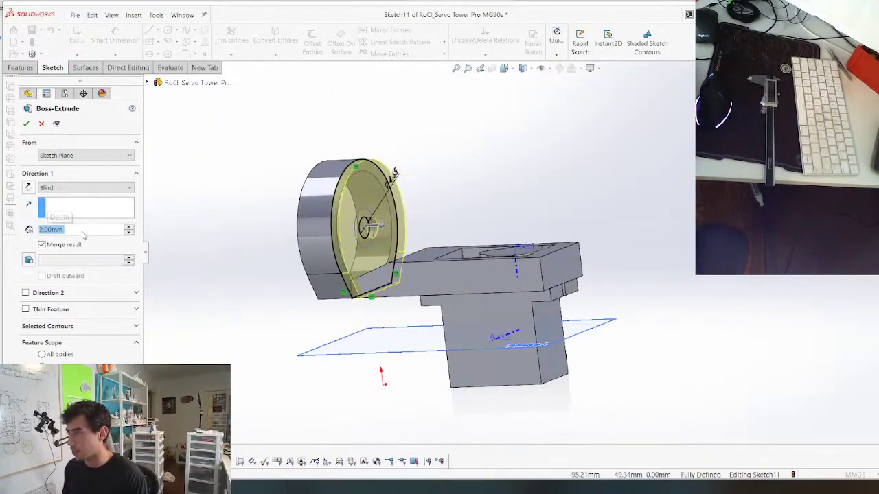
key("Return")
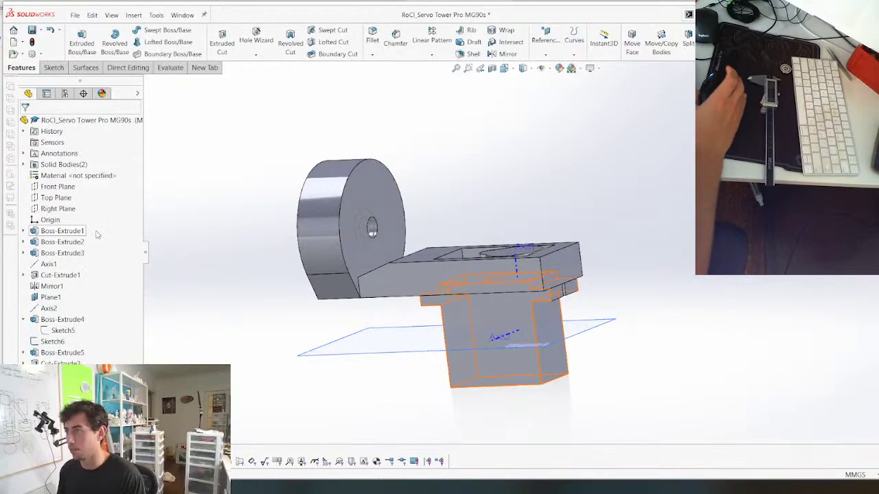
Move the earlier two-circle sketch onto the outer flat face of the new plate by changing its sketch plane
scroll(364, 292, "down", 3)
middle_click_drag(410, 180, 382, 179)
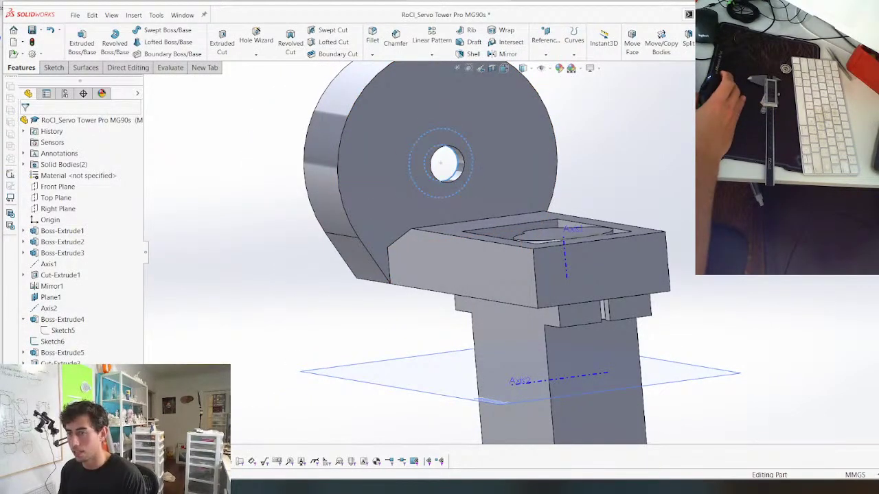
right_click(58, 419)
left_click(78, 225)
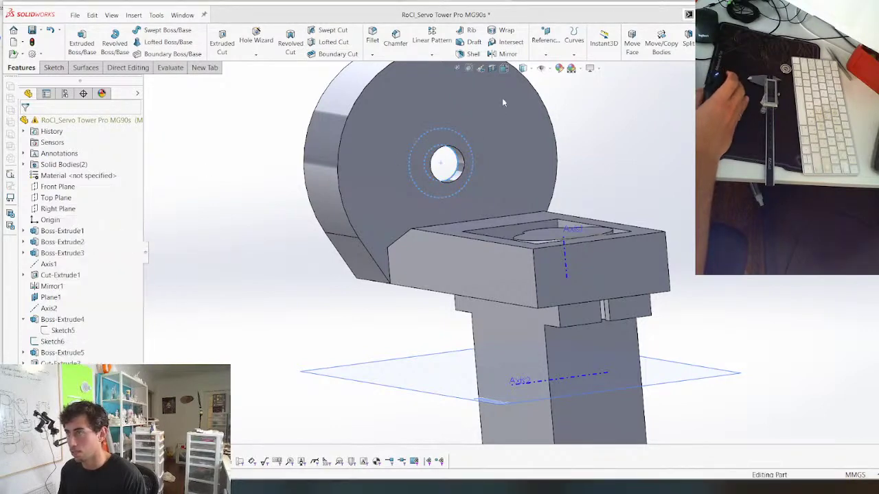
left_click(465, 114)
key("Return")
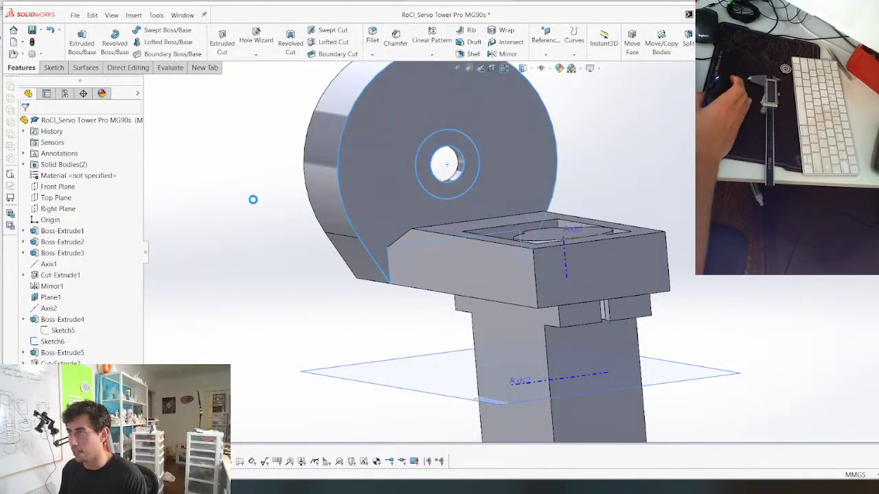
Edit the two-circle sketch and dimension the gap between the inner and outer circles at 2.5 mm
right_click(65, 172)
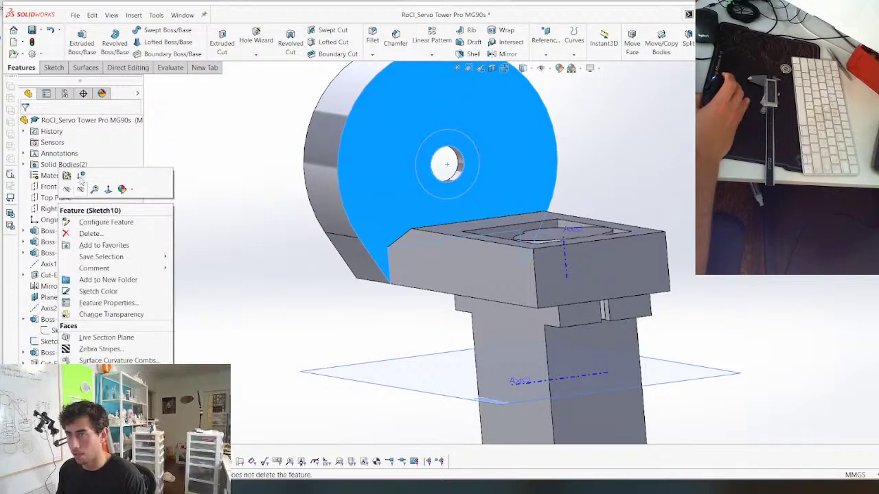
left_click(267, 322)
right_click(47, 408)
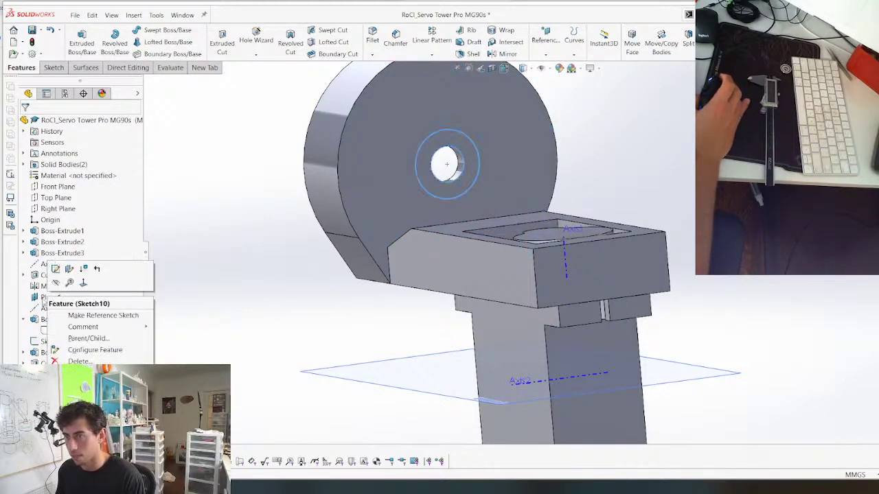
left_click(57, 270)
middle_click_drag(392, 167, 353, 180)
scroll(353, 181, "up", 3)
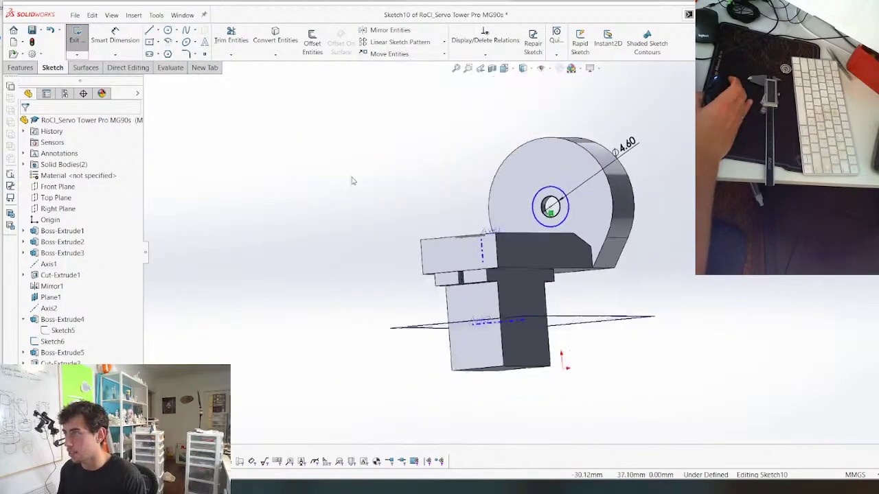
scroll(562, 196, "down", 1)
scroll(562, 197, "down", 5)
middle_click_drag(481, 245, 510, 268)
scroll(509, 268, "up", 5)
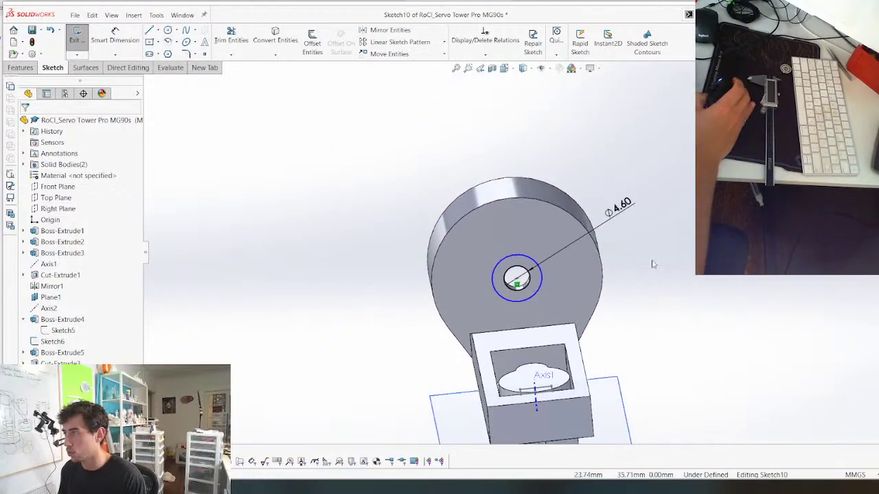
scroll(653, 263, "down", 3)
scroll(524, 204, "up", 3)
scroll(508, 209, "down", 3)
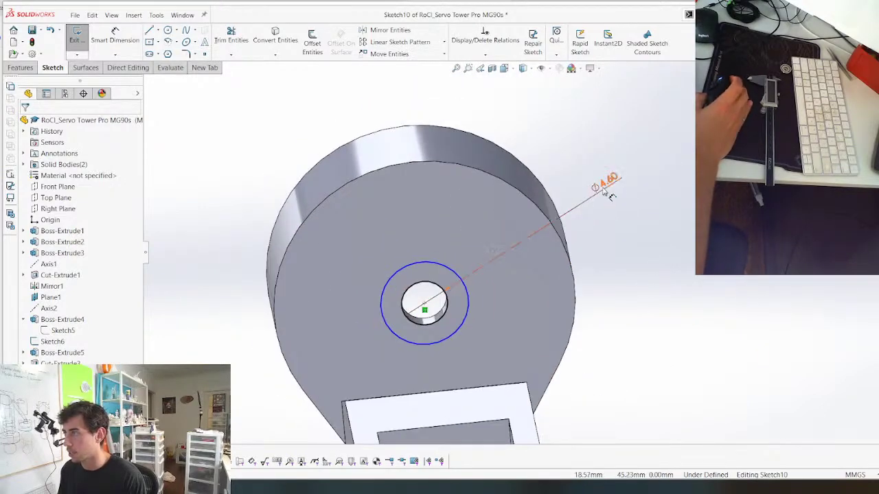
scroll(404, 311, "down", 2)
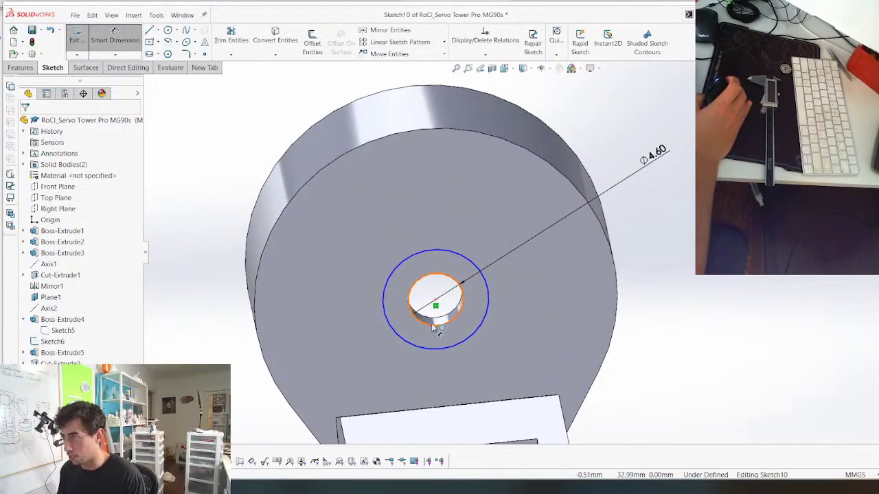
left_click(422, 349)
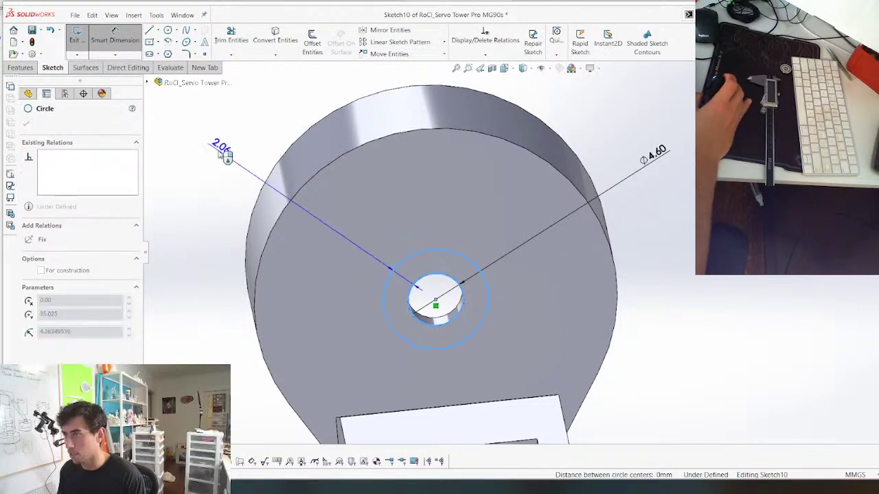
left_click(226, 152)
type("2.5")
key("Return")
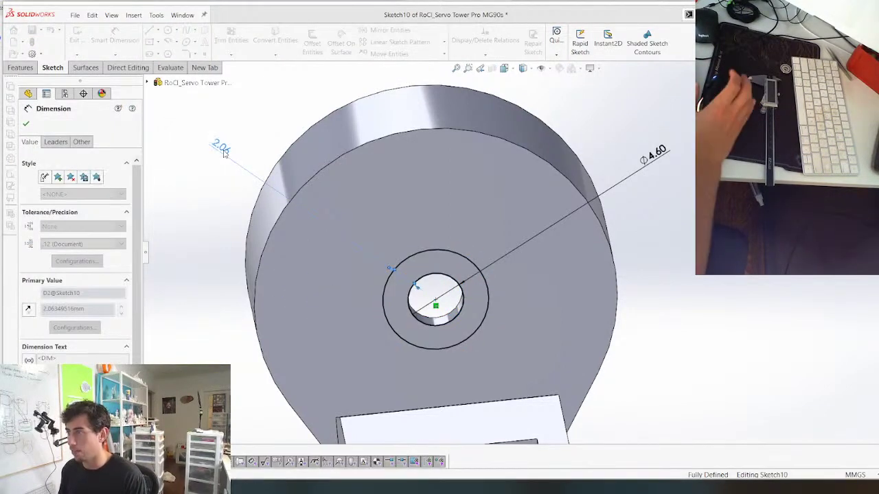
Extrude the area between the two circles 12 mm from the plate to form a tubular pin guide
scroll(467, 213, "up", 3)
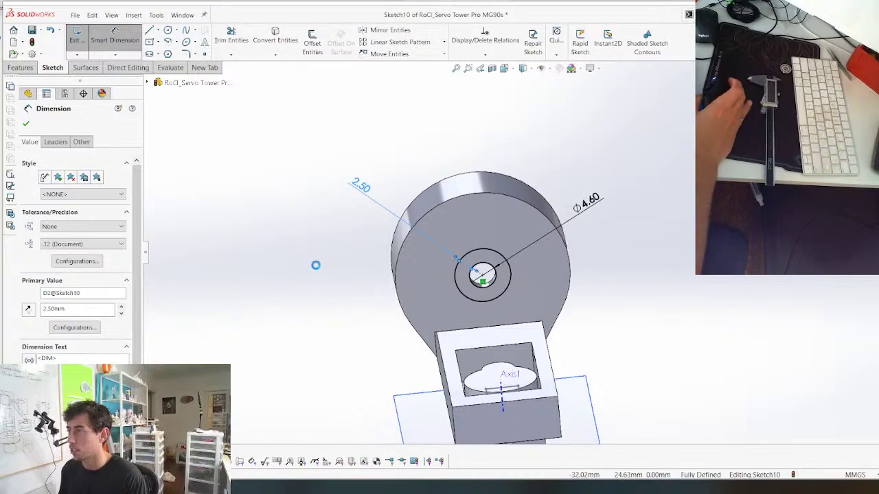
middle_click_drag(355, 302, 395, 259)
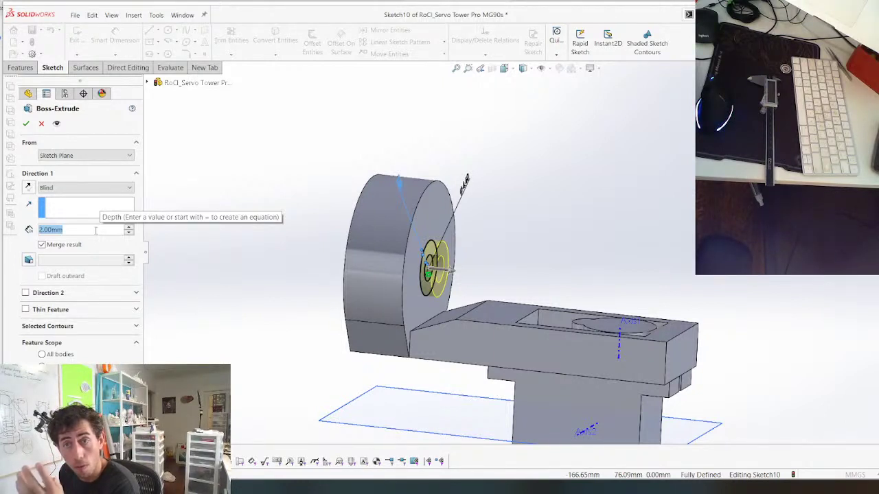
type("12")
key("Return")
key("Return")
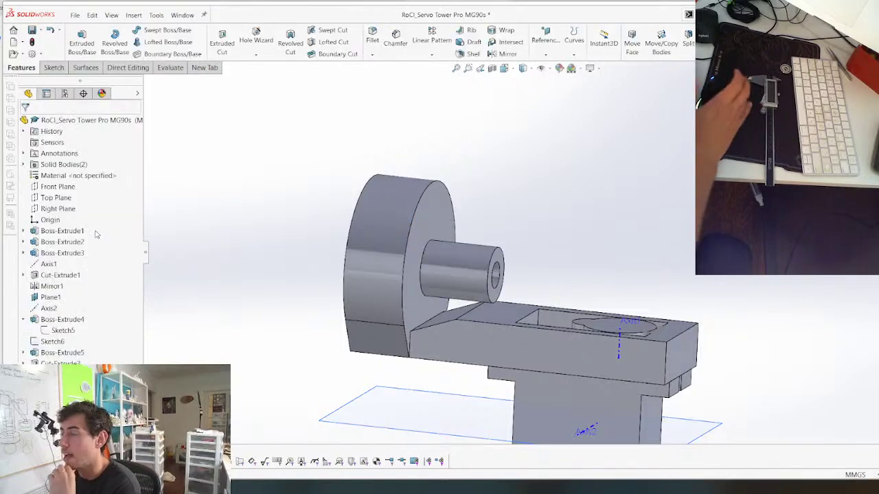
Edit the pin guide's sketch and draw two vertical tangent lines down from the outer circle's sides, joined along the tower block's lower edge
middle_click_drag(505, 335, 483, 307)
left_click(508, 307)
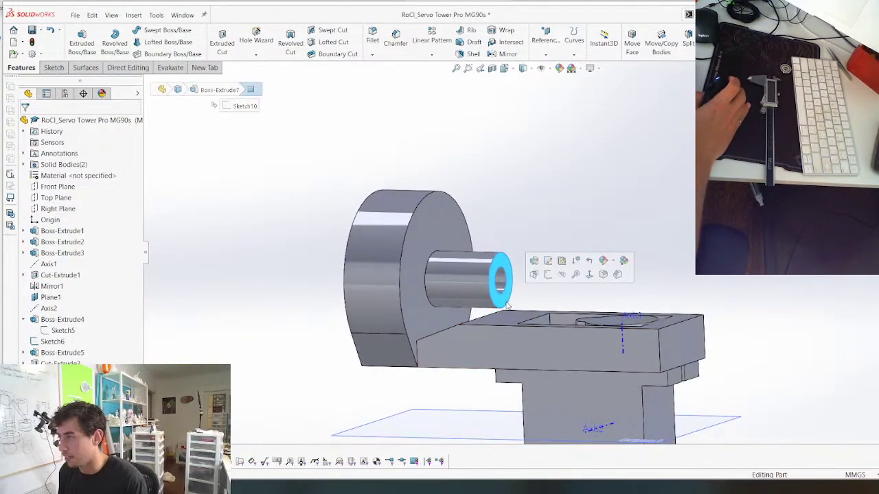
right_click(56, 418)
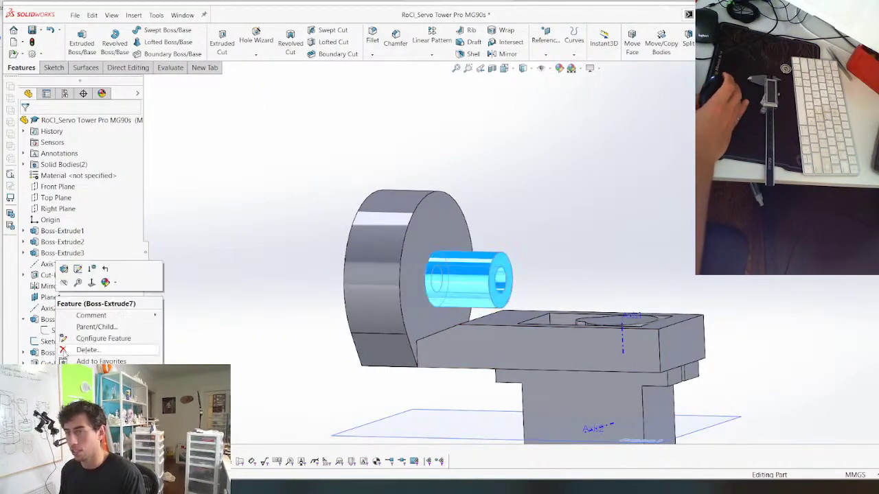
left_click(78, 269)
middle_click_drag(329, 362, 322, 365)
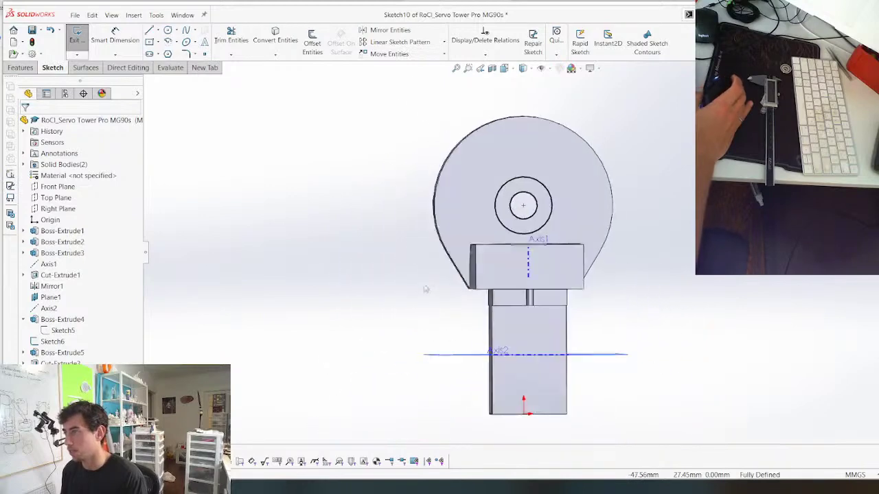
scroll(509, 242, "down", 5)
key("l")
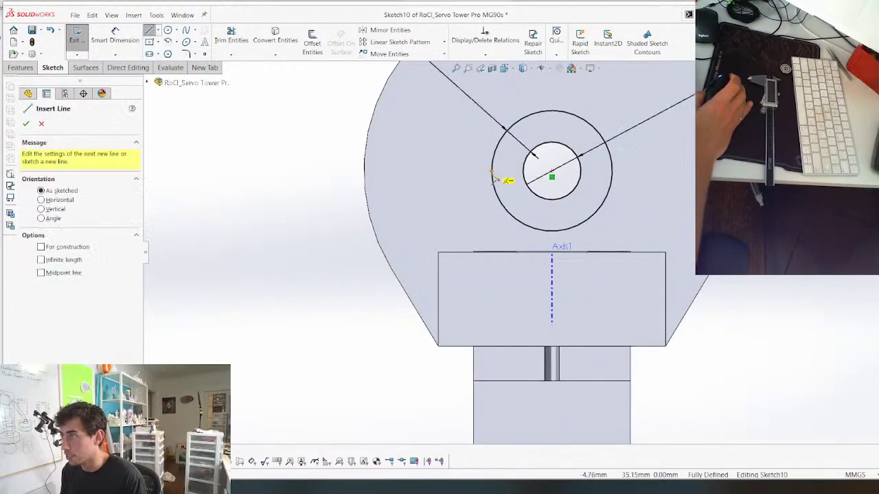
left_click(491, 170)
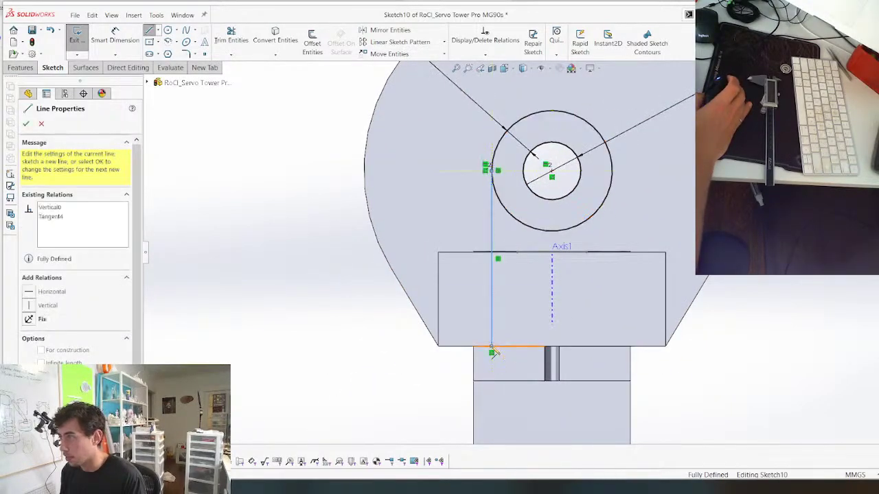
left_click(491, 347)
left_click(611, 347)
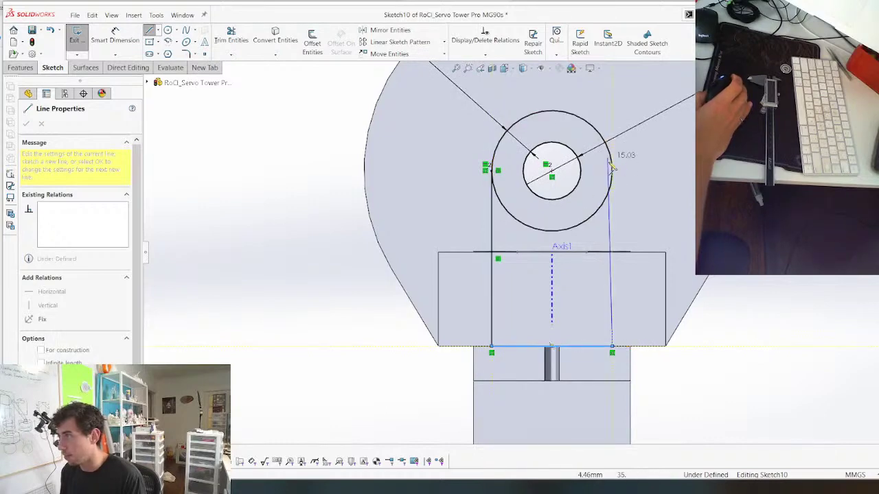
left_click(612, 169)
key("Escape")
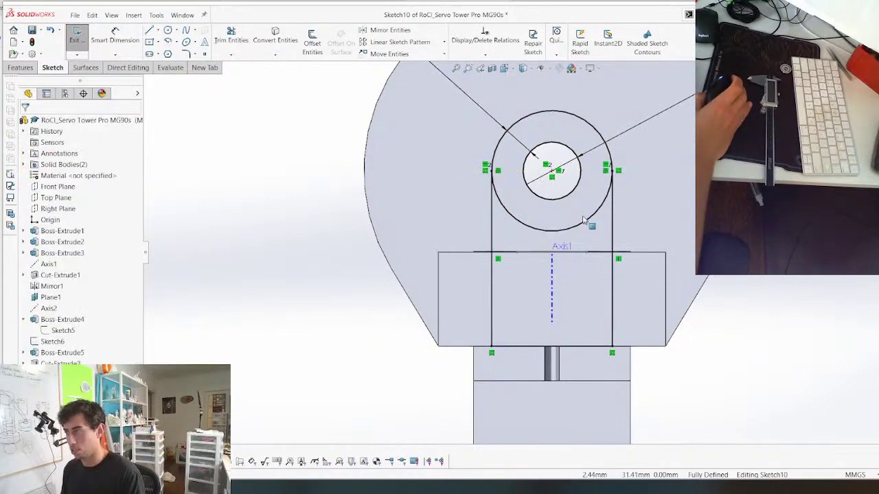
Trim away the outer circle's lower arc between the vertical lines and exit the sketch to rebuild the guide
key("t")
scroll(566, 246, "up", 3)
key("Escape")
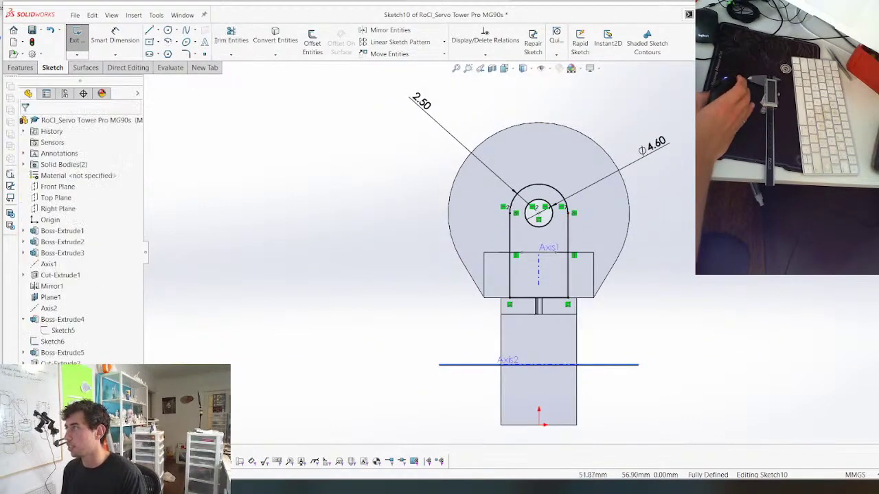
left_click(849, 81)
mouse_move(375, 280)
middle_mouse_down()
mouse_move(411, 264)
mouse_move(486, 295)
mouse_move(425, 357)
mouse_move(523, 304)
middle_mouse_up()
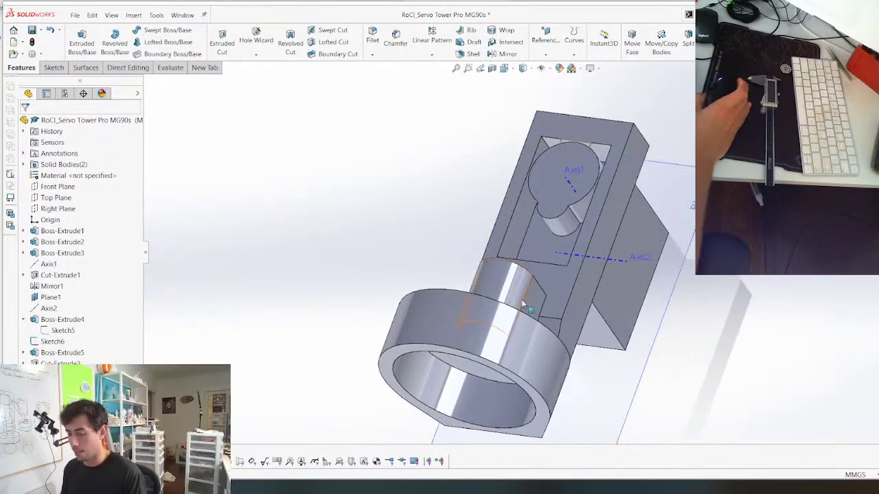
Switch to the gripper assembly and set the height of the drop pin's head to 5 mm
key("ctrl+Tab")
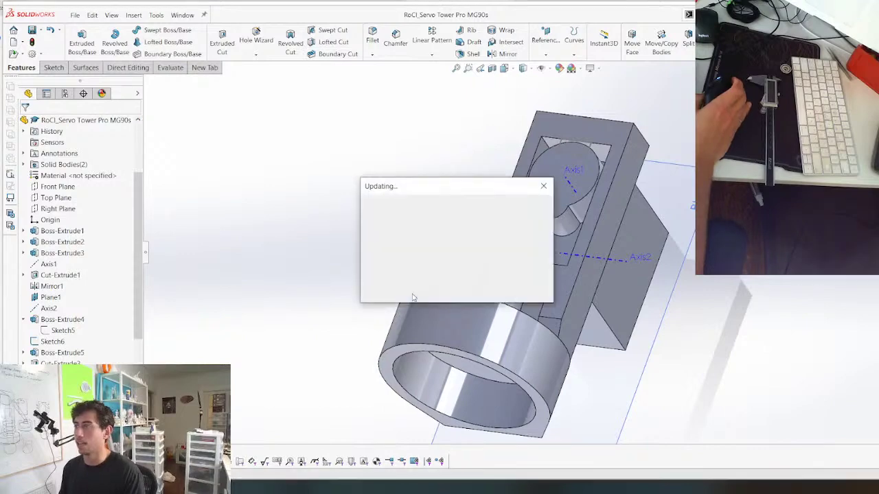
middle_click_drag(419, 283, 486, 223)
scroll(526, 276, "down", 8)
double_click(503, 339)
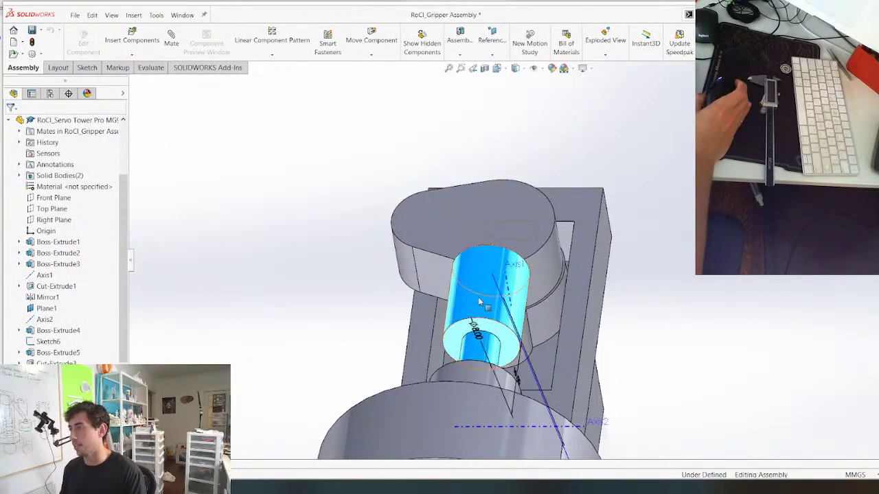
middle_click_drag(480, 301, 418, 397)
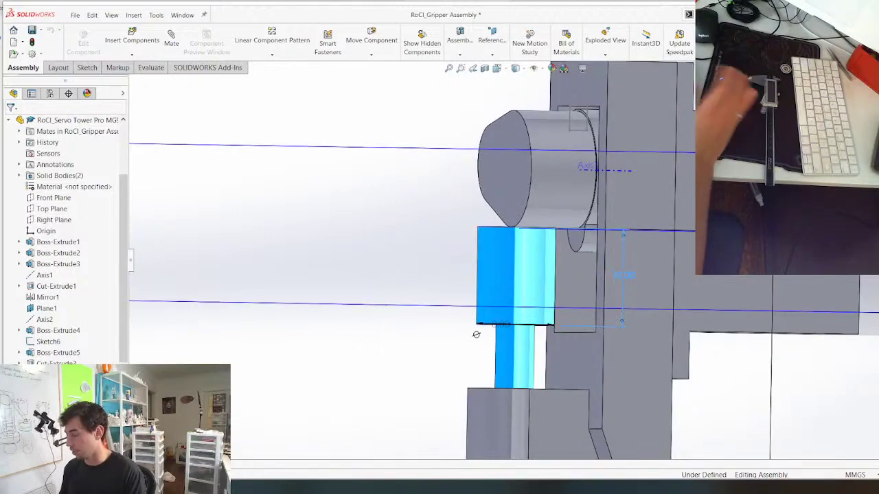
double_click(625, 277)
type("8")
key("Return")
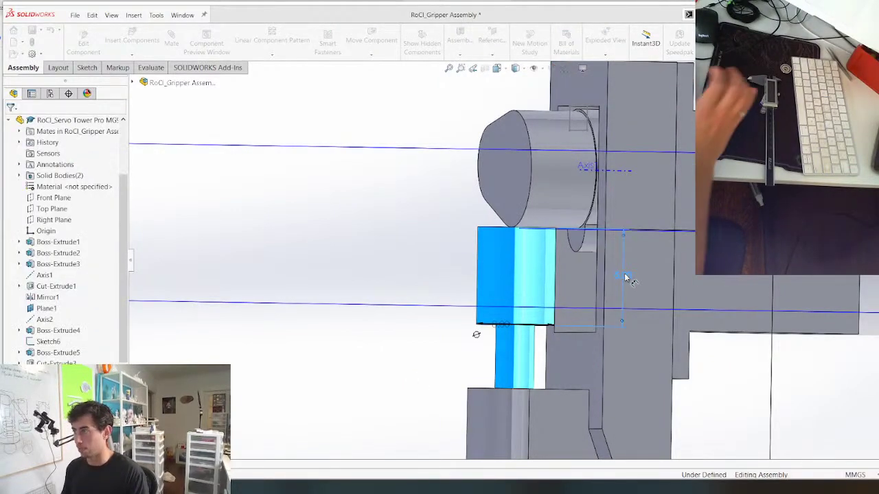
Measure the distance between the underside of the drop pin's head and the top face of the pin guide
scroll(582, 296, "up", 5)
middle_click_drag(581, 296, 530, 364)
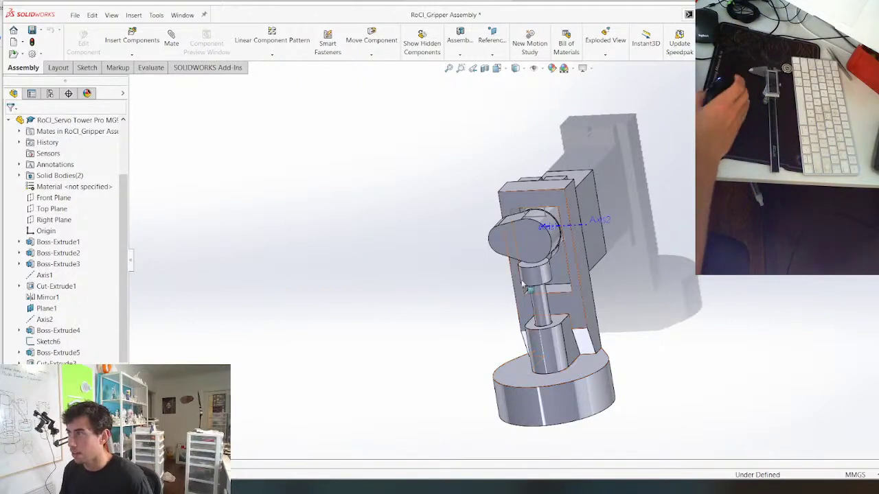
scroll(549, 261, "down", 3)
left_click(522, 192)
left_click(412, 329)
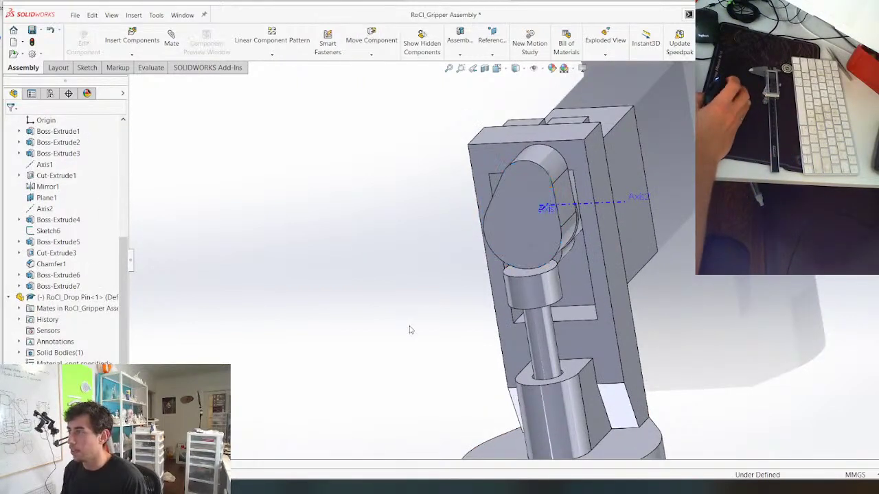
middle_click_drag(412, 330, 416, 218)
left_click(511, 296)
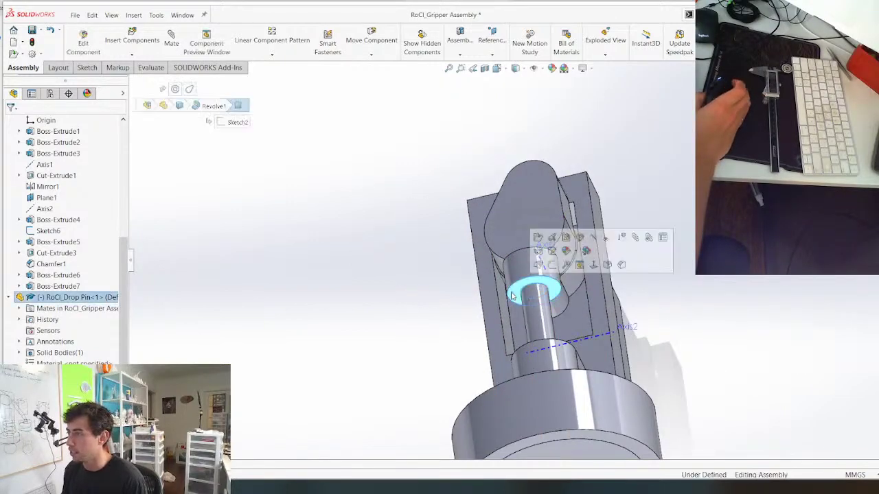
middle_click_drag(512, 297, 521, 395)
left_click(513, 329, "ctrl")
key("m")
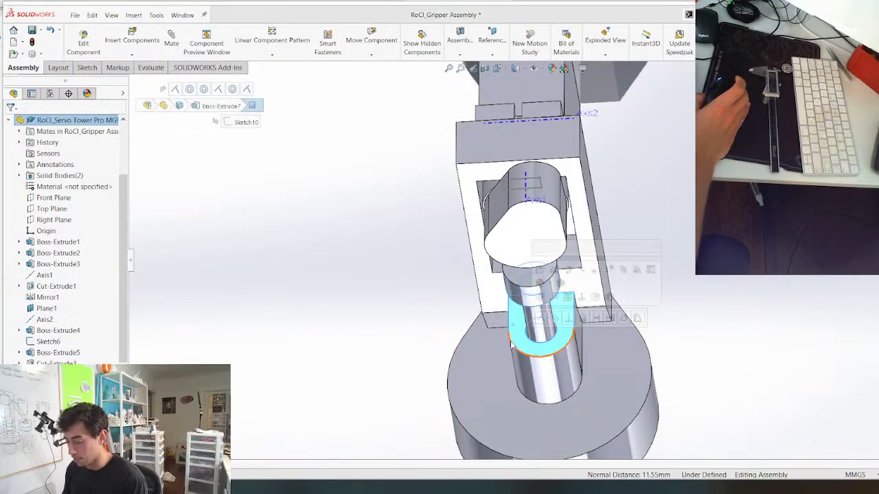
middle_click_drag(495, 358, 528, 228)
scroll(592, 268, "down", 2)
scroll(518, 251, "up", 3)
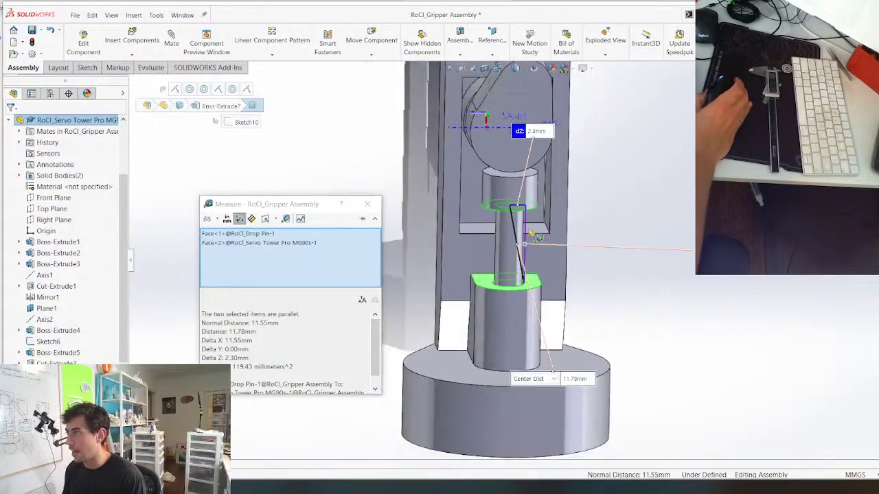
key("Escape")
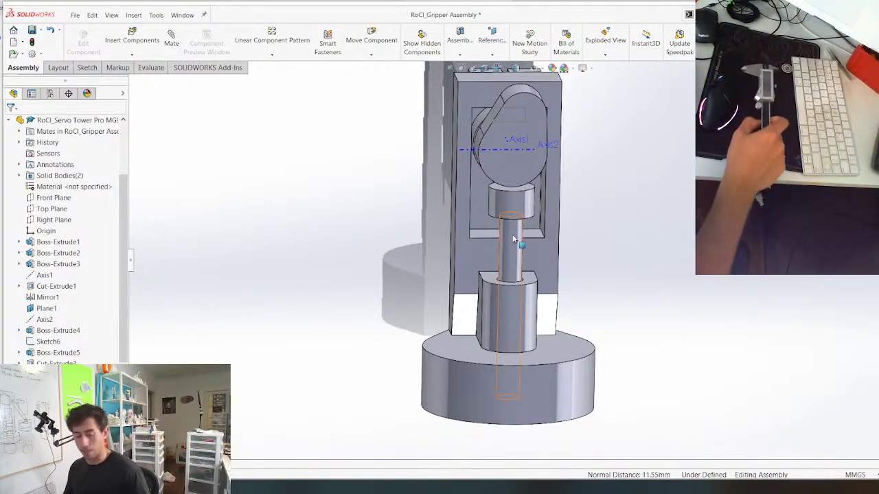
Rotate the cam so its lobe pushes the pin down, and remeasure from the head's underside to the guide's top face
left_click_drag(516, 105, 513, 226)
scroll(431, 159, "down", 1)
middle_click_drag(513, 227, 508, 295)
left_click(506, 226)
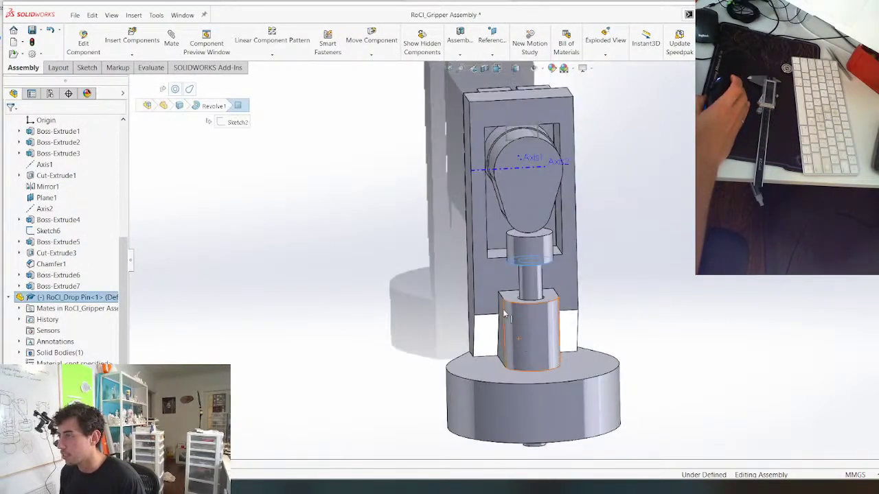
left_click(508, 297, "ctrl")
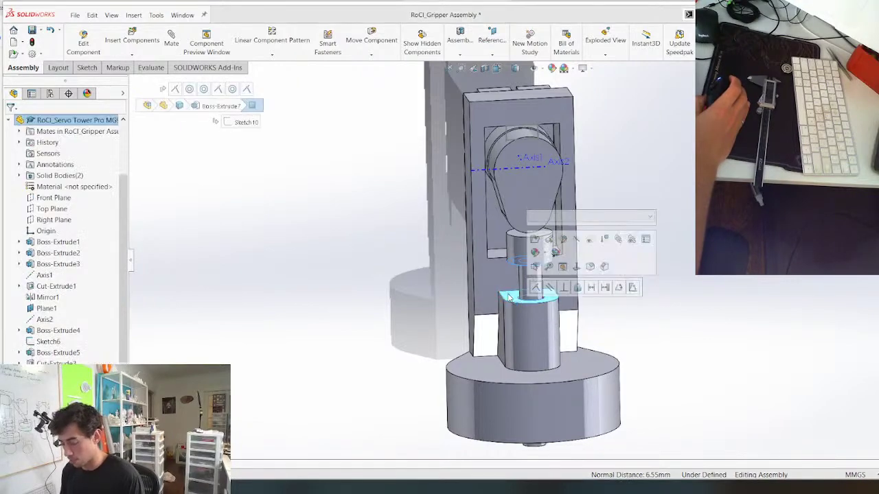
key("m")
key("Escape")
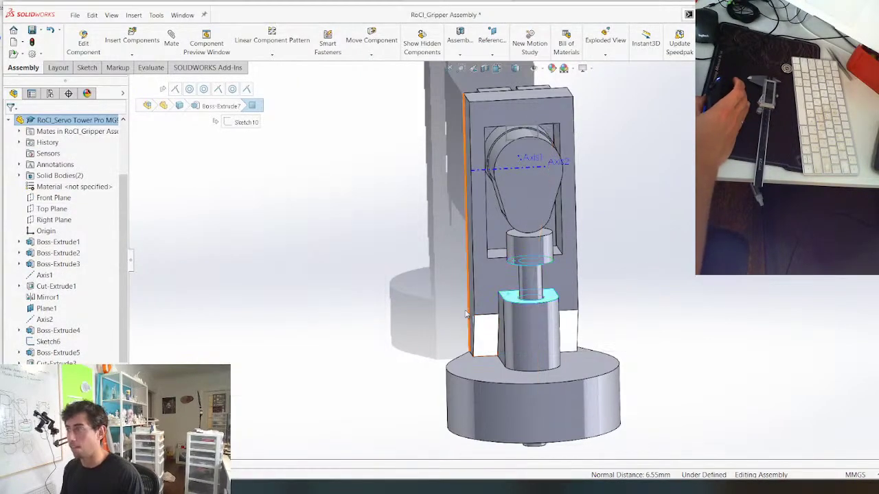
Rotate the cam so its lobe points sideways, away from the drop pin
scroll(371, 317, "up", 2)
middle_click_drag(371, 318, 410, 228)
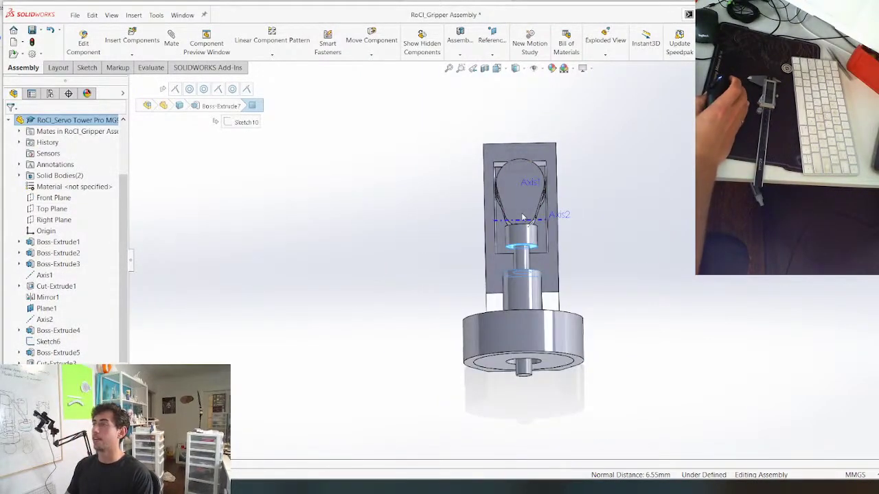
left_click(444, 300)
scroll(444, 300, "up", 1)
middle_click_drag(443, 300, 582, 193)
scroll(582, 192, "down", 4)
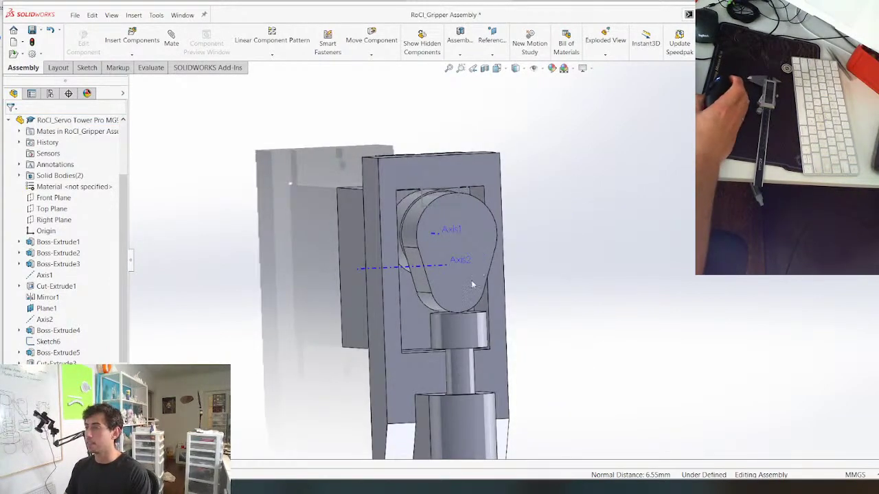
left_click(438, 309)
middle_click_drag(438, 309, 402, 297)
left_click_drag(402, 296, 388, 254)
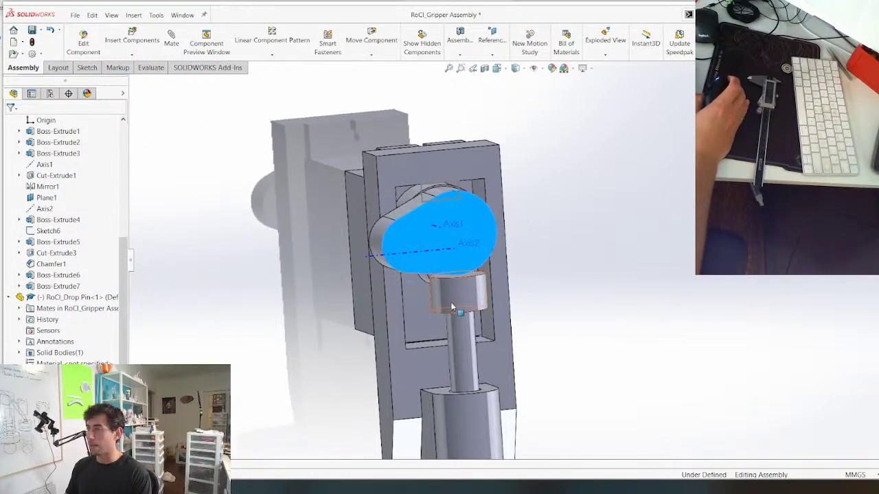
Set the diameter of the drop pin's head to 12 mm
left_click(451, 306)
middle_click_drag(454, 305, 439, 248)
middle_click_drag(465, 238, 477, 285)
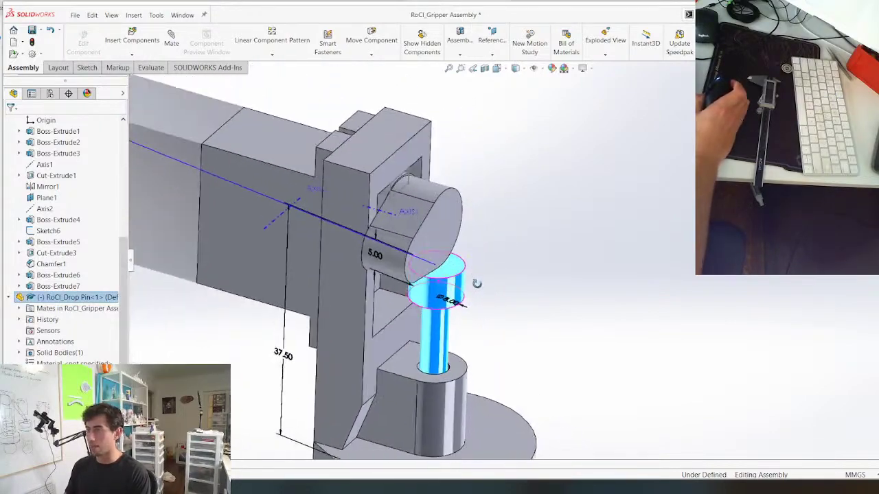
double_click(459, 304)
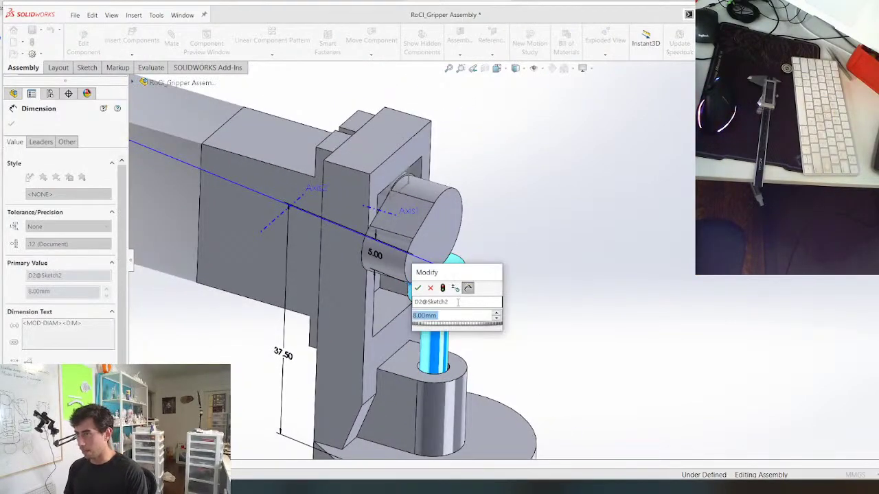
type("10")
key("Return")
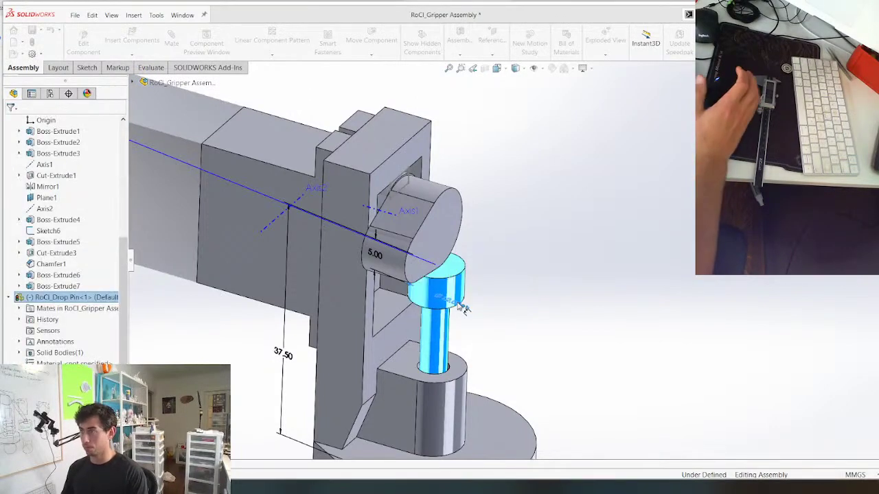
Set the diameter of the drop pin's head to 10 mm
middle_click_drag(465, 309, 457, 288)
left_click(453, 292)
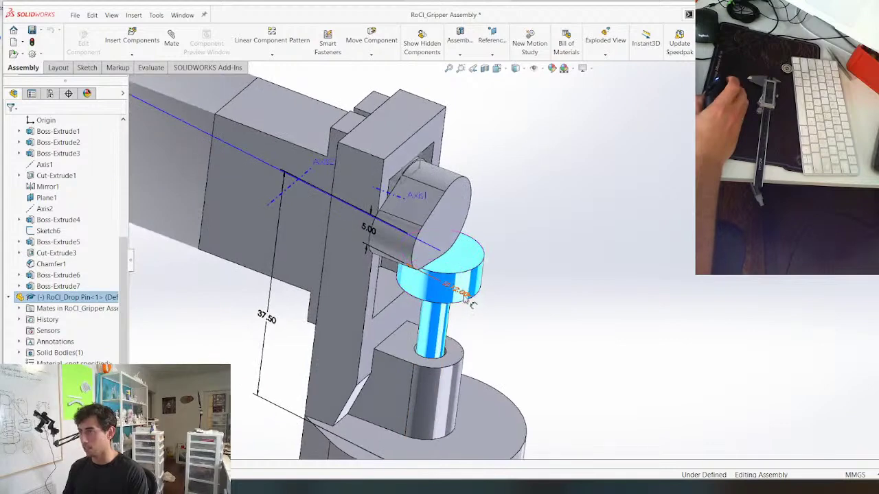
double_click(449, 287)
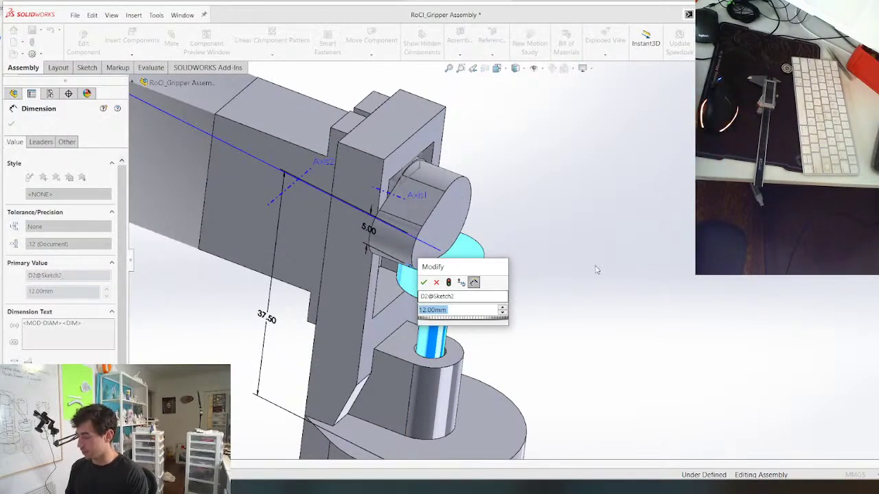
type("10")
key("Return")
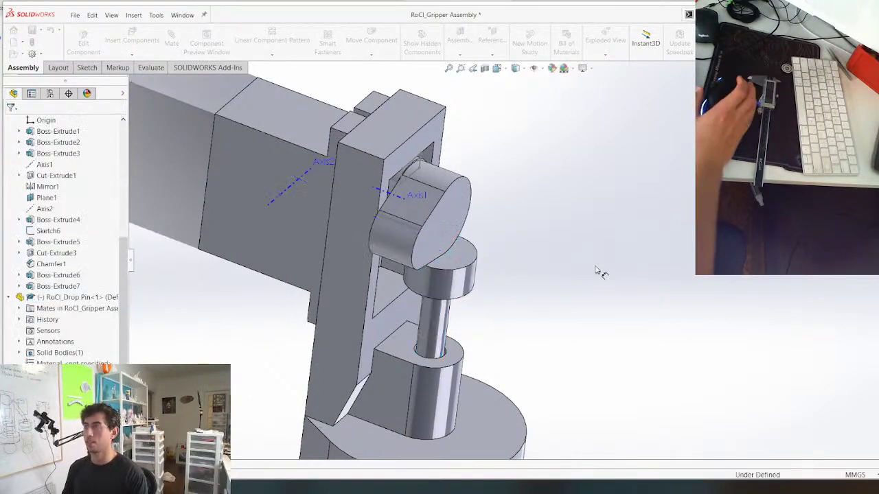
Examine the clearance between the drop pin's head, the servo tower's front face and the pin guide
scroll(401, 264, "down", 3)
middle_click_drag(406, 292, 466, 251)
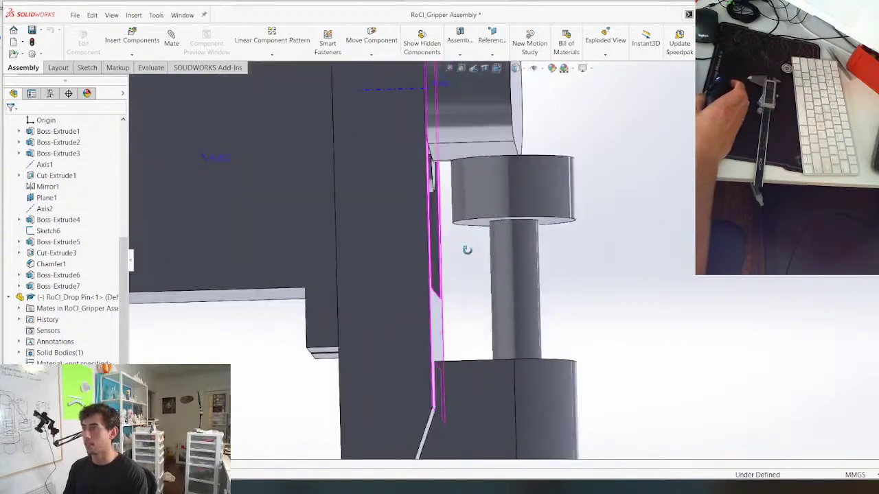
scroll(458, 312, "up", 5)
middle_click_drag(459, 313, 302, 457)
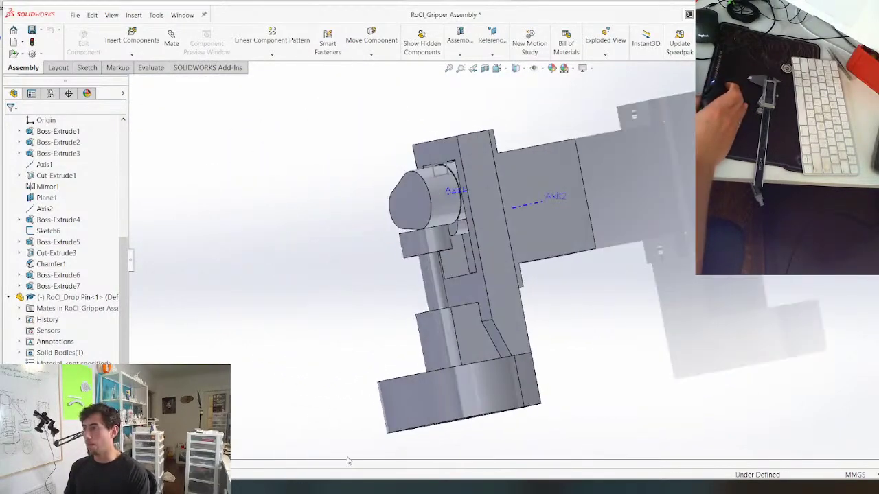
left_click(494, 319)
left_click(526, 200)
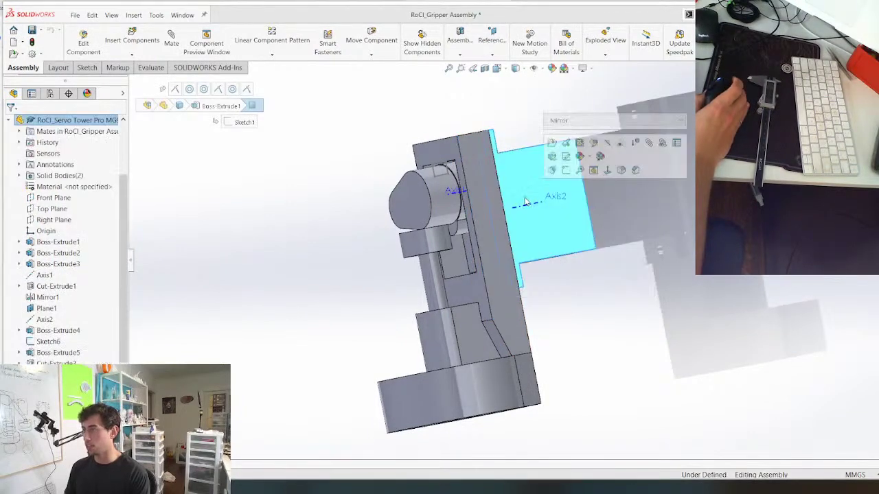
scroll(351, 345, "up", 3)
middle_click_drag(350, 345, 487, 261)
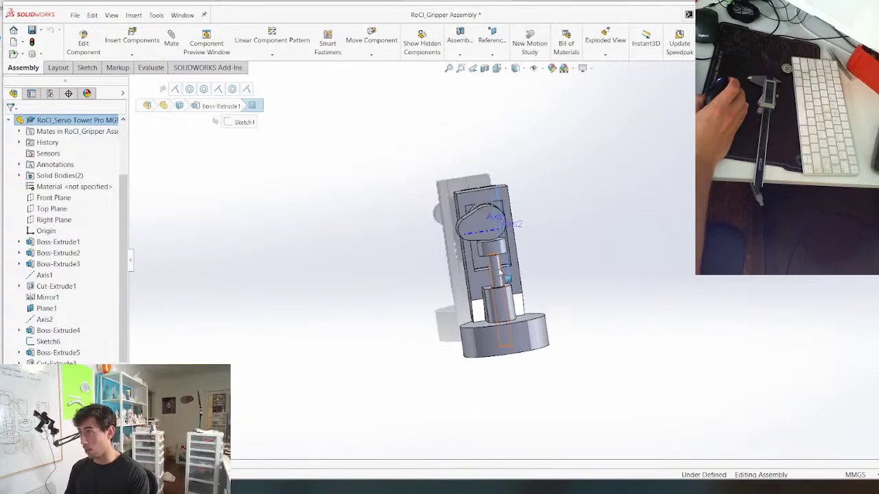
Check the drop pin's shaft and examine how far the cam reaches across the pin's head and from the tower
left_click(497, 276)
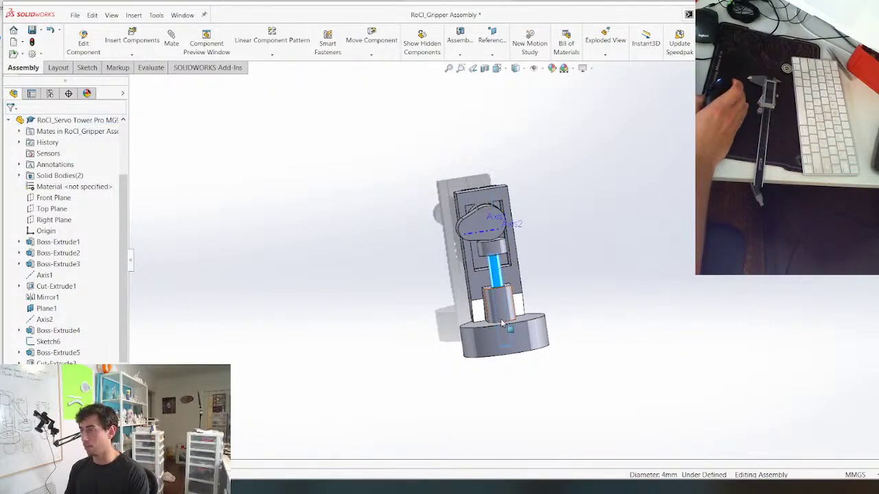
middle_click_drag(502, 322, 541, 311)
scroll(494, 224, "down", 3)
scroll(494, 275, "down", 1)
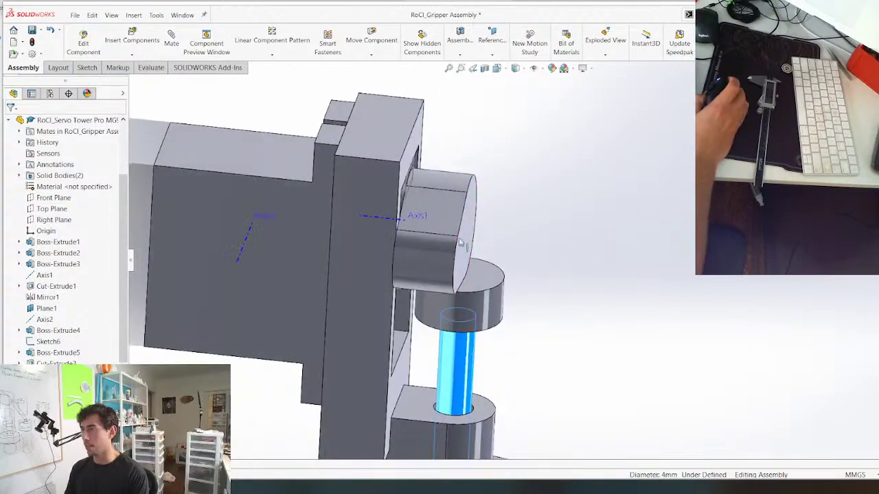
middle_click_drag(443, 222, 345, 254)
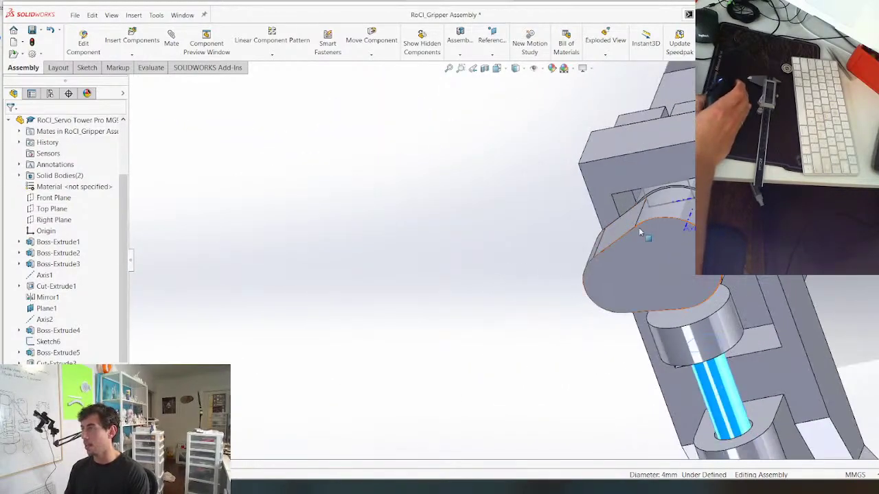
scroll(640, 232, "down", 3)
middle_click_drag(628, 255, 667, 301)
middle_click_drag(608, 313, 614, 331)
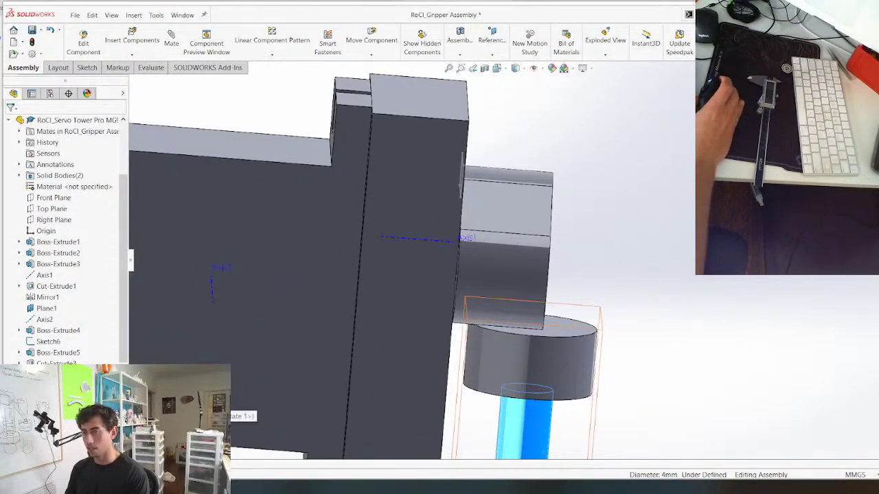
left_click(526, 199)
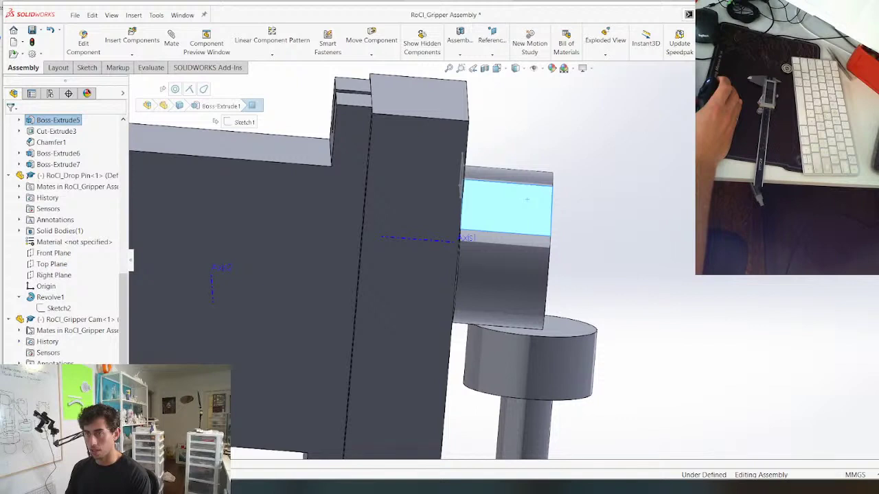
left_click(19, 331)
right_click(72, 353)
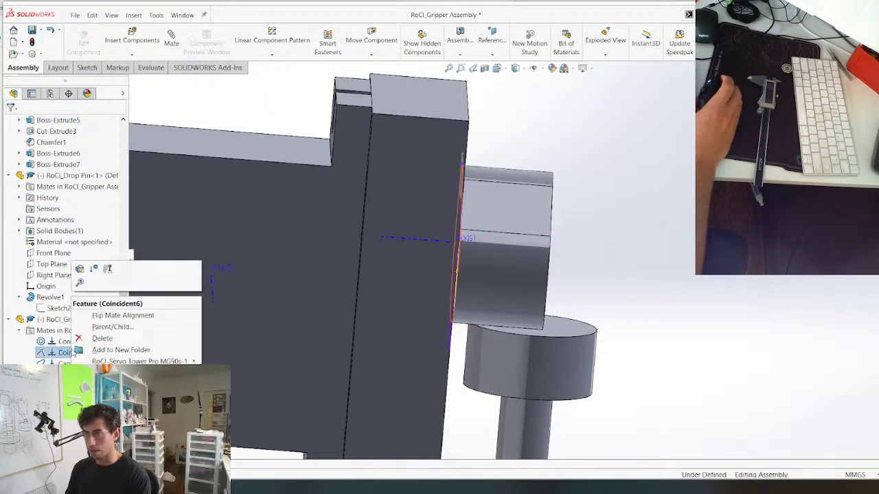
left_click(80, 268)
double_click(66, 358)
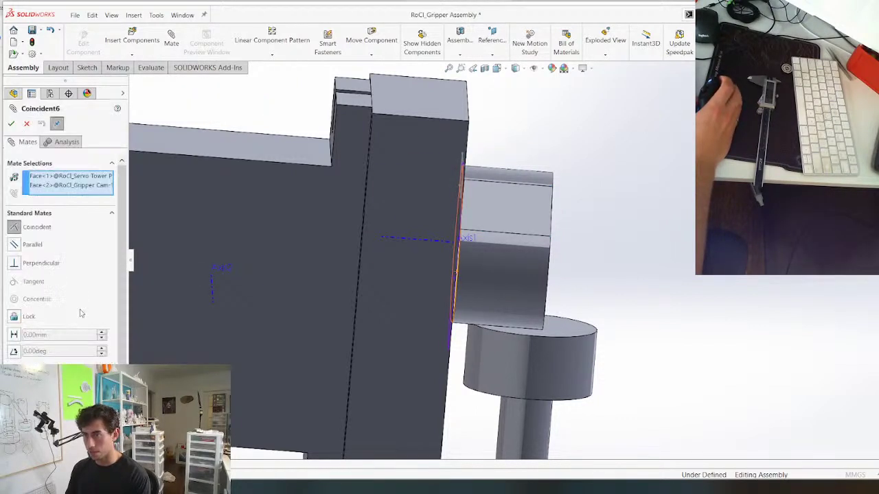
left_click(15, 351)
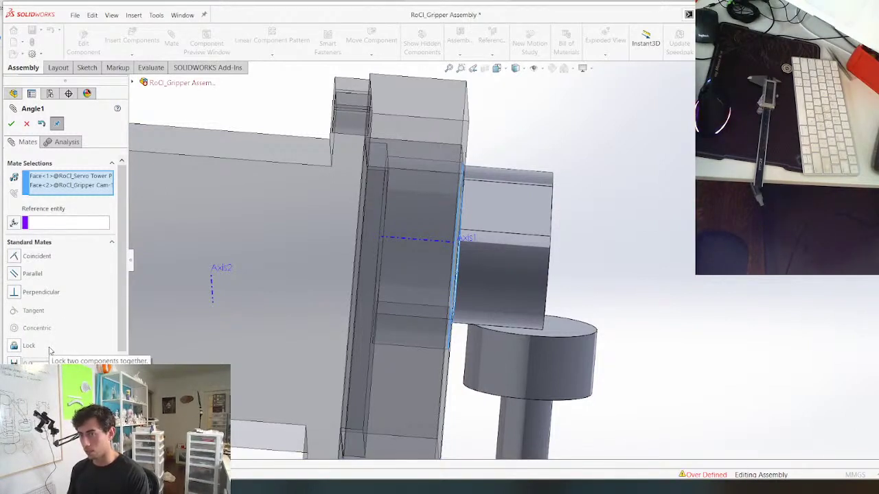
left_click(28, 124)
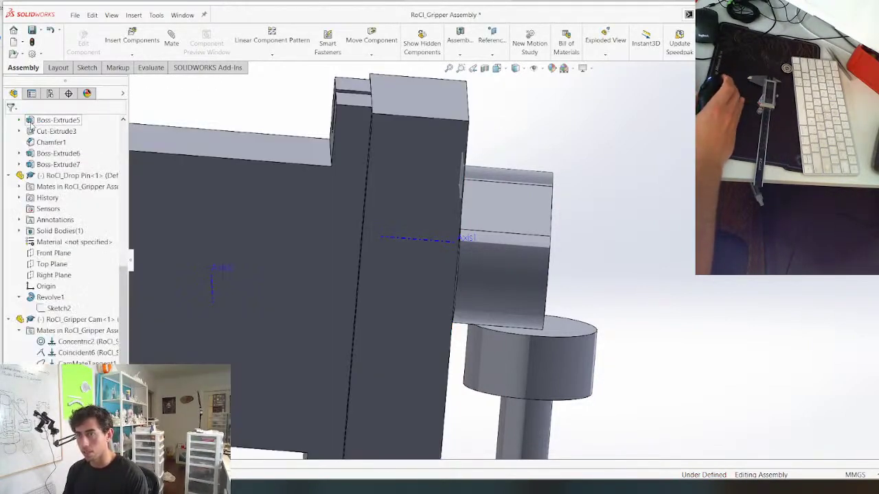
Replace the coincident mate between the servo tower's face and the cam with a distance mate of 2.5 mm
right_click(76, 352)
left_click(86, 271)
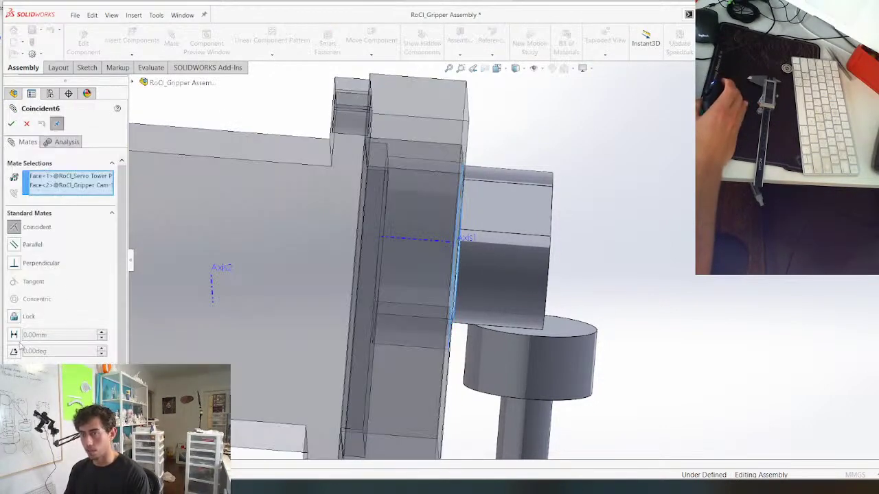
left_click(14, 335)
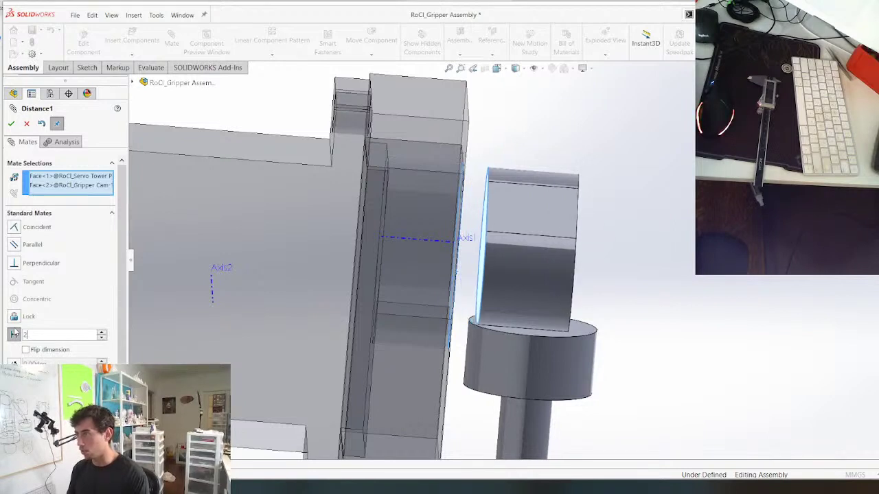
type("2.5")
key("Return")
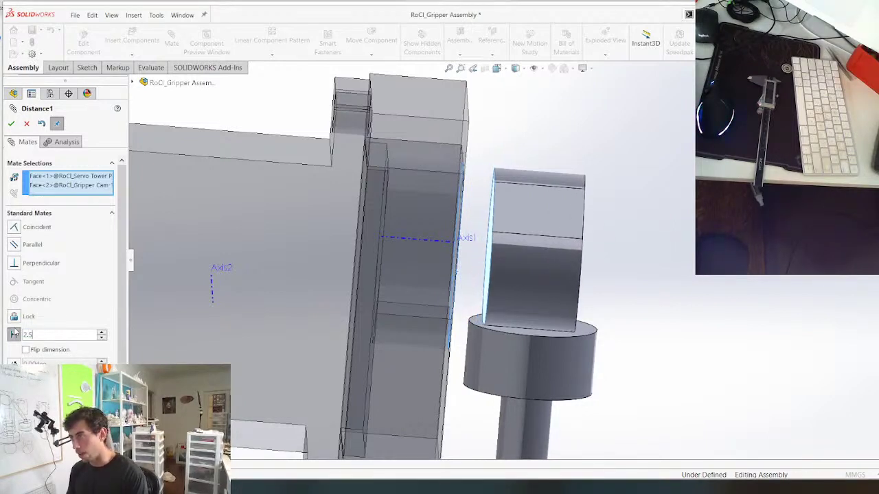
key("Return")
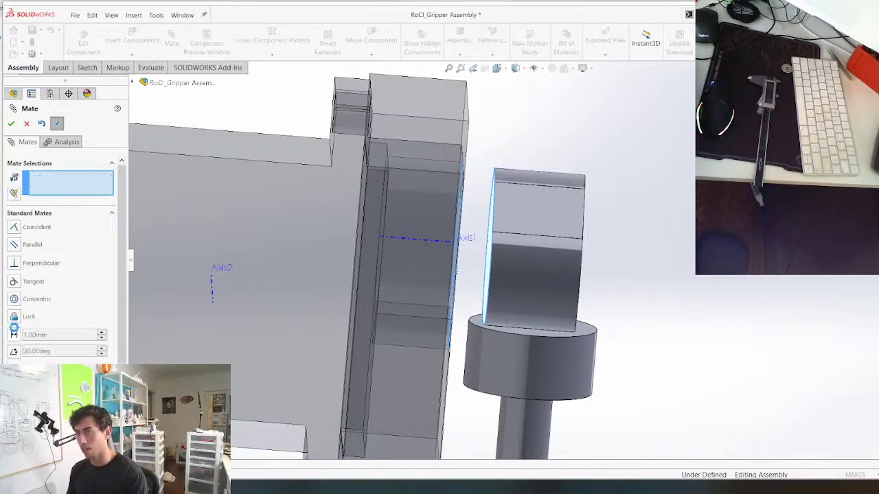
scroll(418, 261, "up", 2)
middle_click_drag(418, 260, 560, 250)
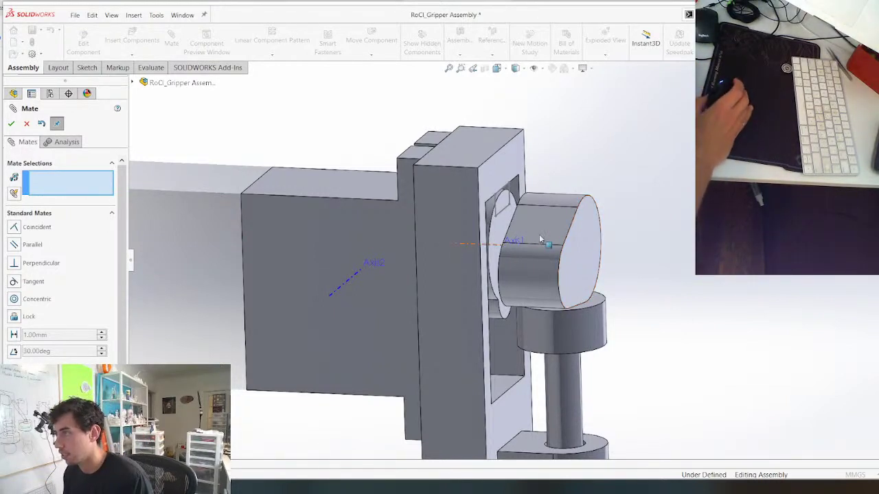
key("Escape")
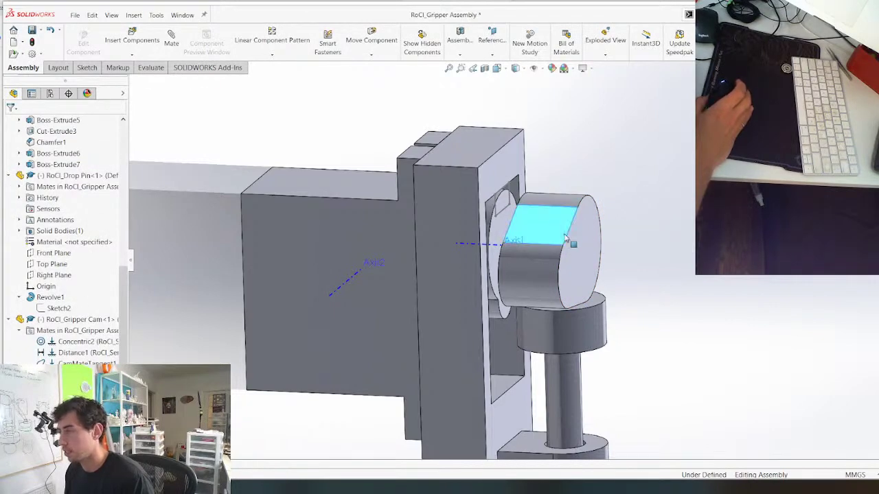
Open the gripper cam part from the assembly in its own window
right_click(570, 218)
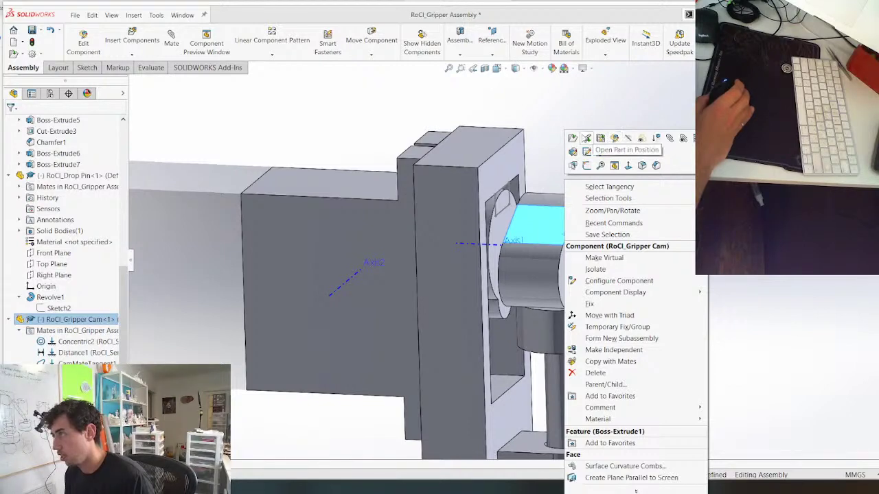
left_click(573, 139)
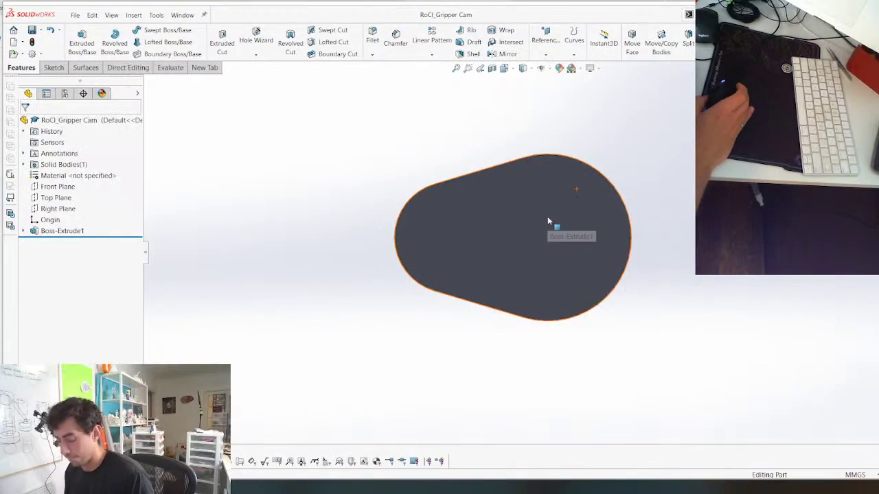
key("ctrl+Tab")
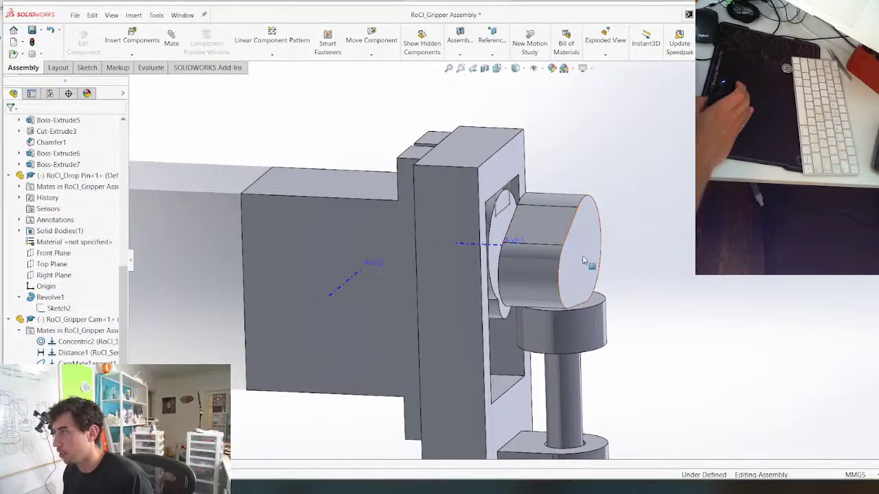
left_click(585, 251)
right_click(585, 252)
left_click(603, 162)
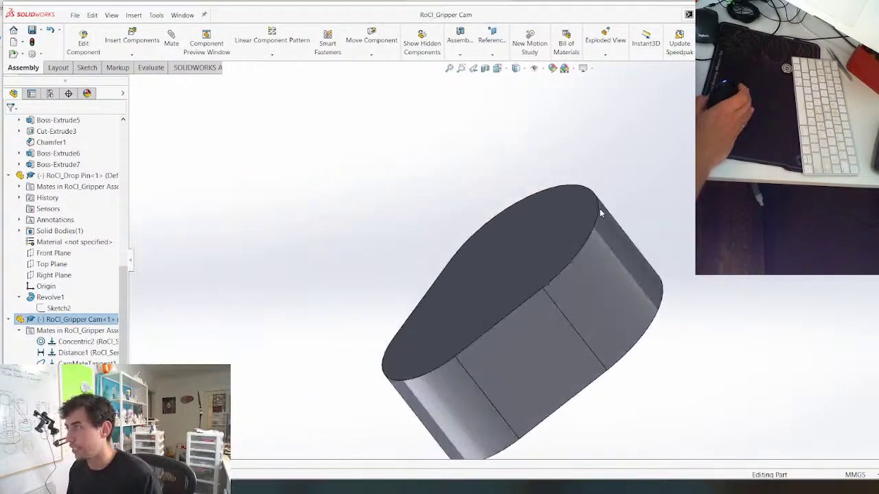
Sketch a circle centred on the origin on the cam's end face and set its diameter to 4.75 mm
left_click(459, 259)
key("s")
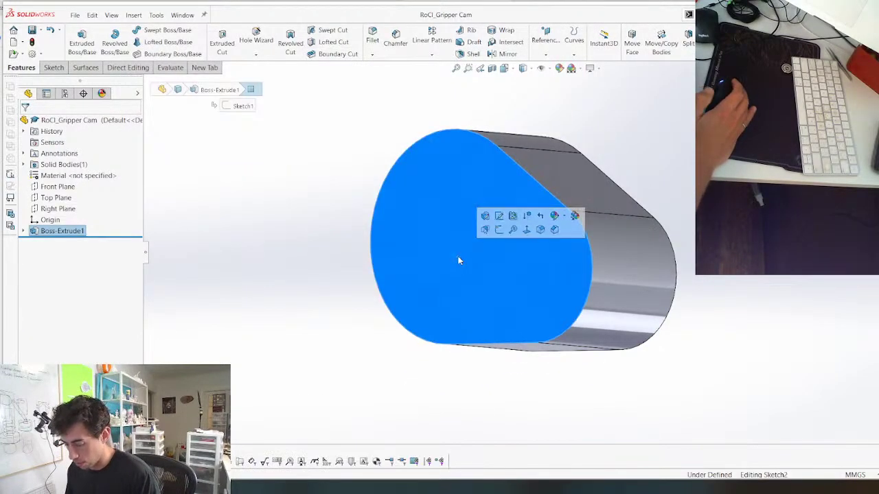
right_click_drag(580, 230, 588, 252)
left_click(587, 252)
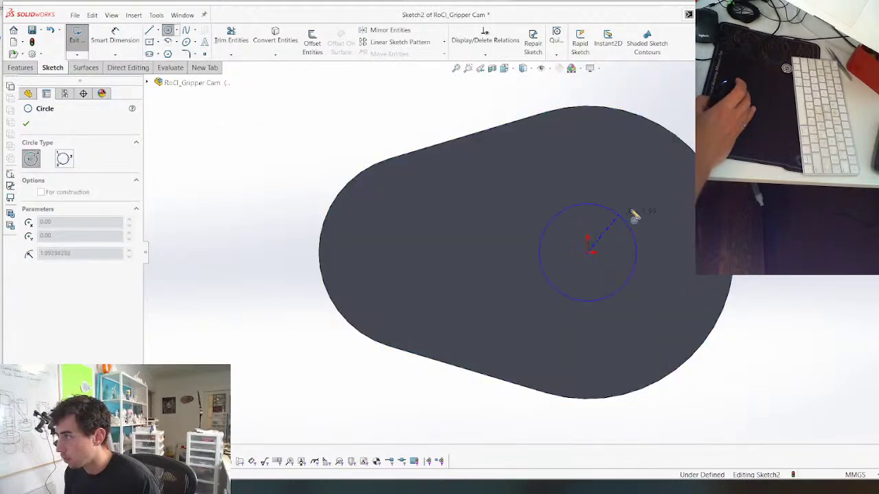
left_click(639, 210)
right_click_drag(639, 210, 639, 200)
left_click(638, 208)
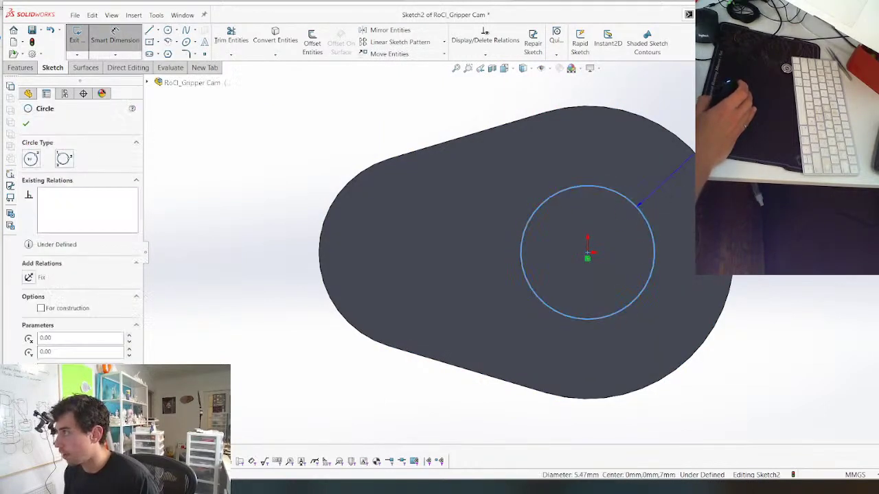
left_click(718, 132)
type("4.75")
key("Return")
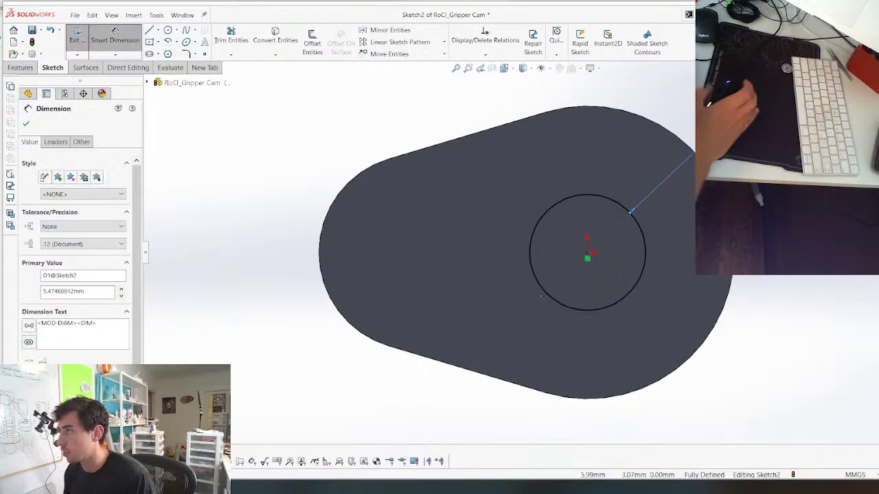
Cut-extrude the 4.75 mm circle into the cam with a blind depth of 12 mm
scroll(441, 337, "up", 4)
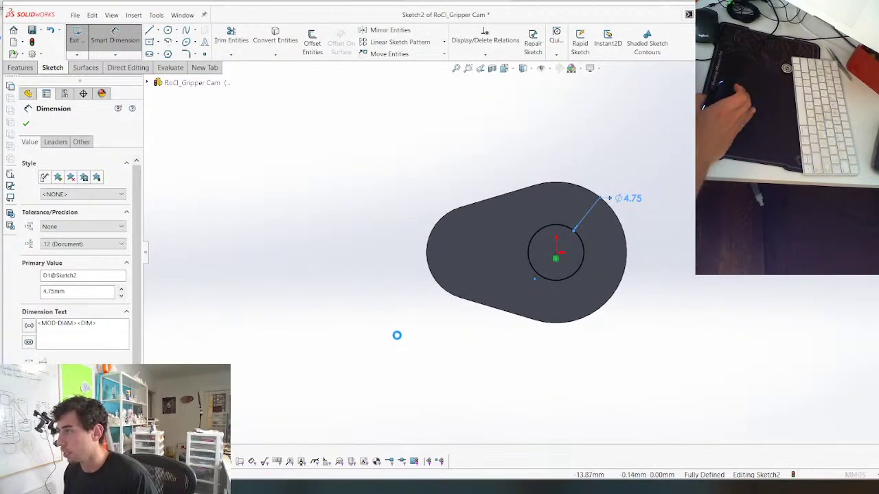
middle_click_drag(397, 335, 404, 164)
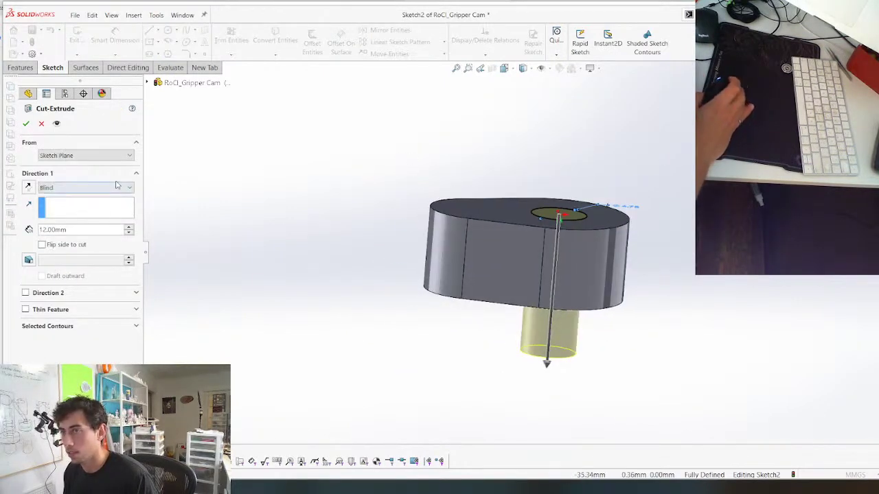
left_click(117, 186)
left_click(109, 199)
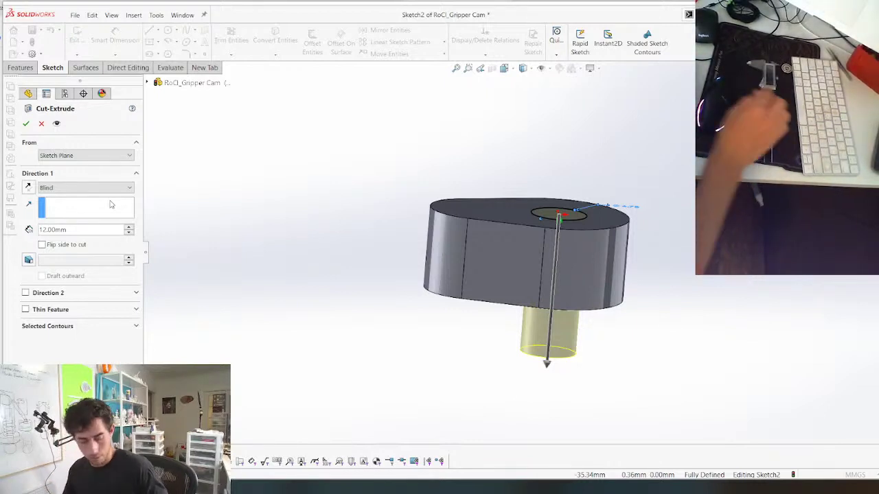
key("Return")
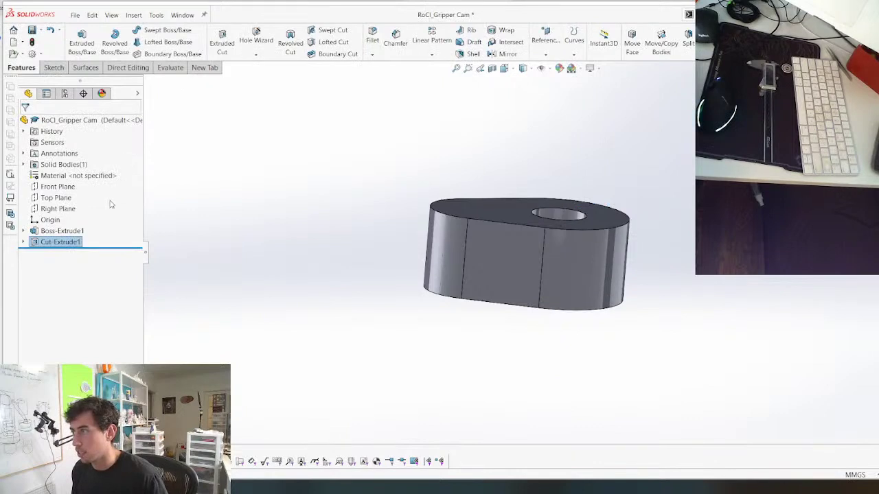
Reduce the depth of the circular cut so it forms a pocket with a floor inside the cam
middle_click_drag(478, 223, 532, 34)
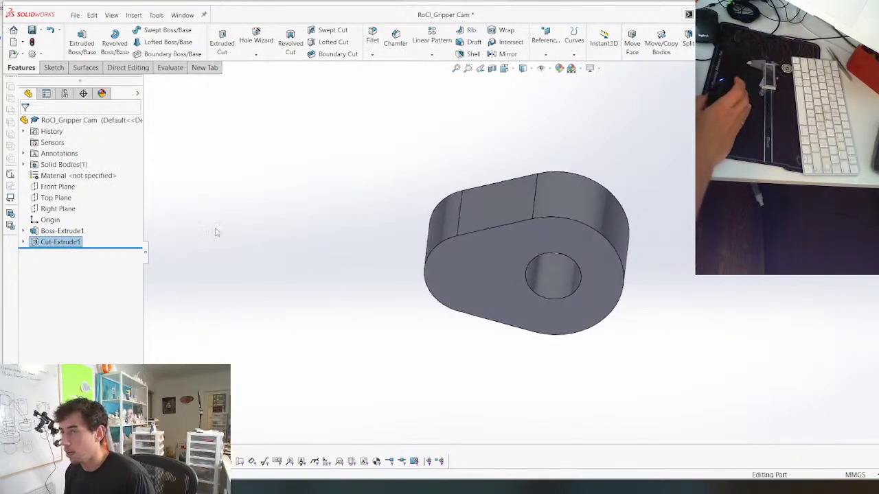
right_click(74, 245)
left_click(81, 212)
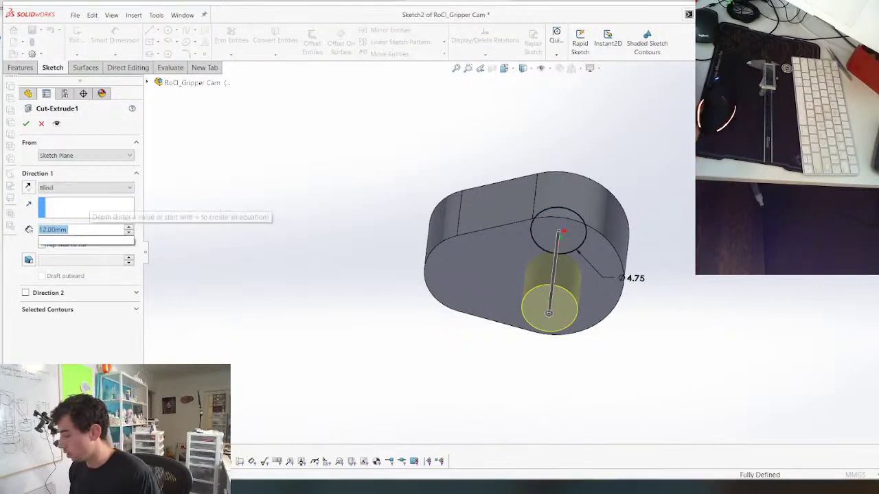
key("Return")
Sketch a smaller circle centred on the origin on the pocket's floor and dimension its diameter
middle_click_drag(559, 296, 601, 439)
middle_click_drag(552, 232, 559, 331)
left_click(551, 257)
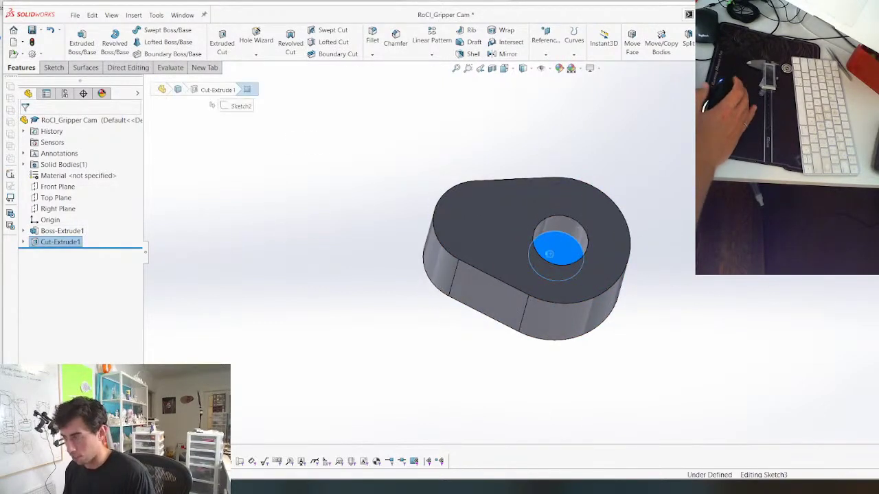
key("c")
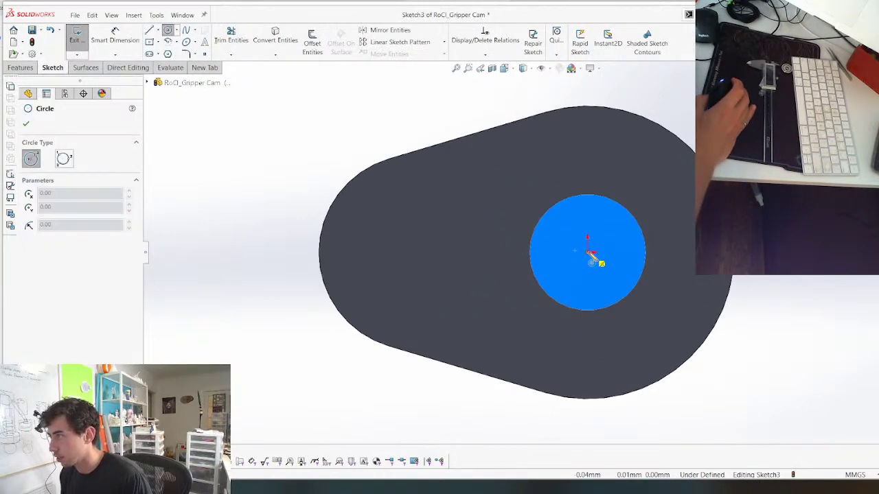
left_click(588, 254)
left_click(613, 237)
key("Escape")
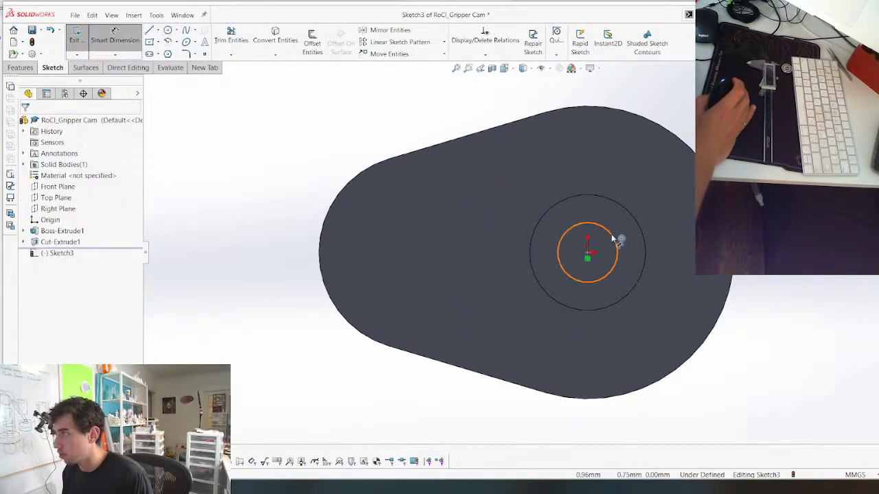
left_click(613, 238)
key("d")
left_click(736, 171)
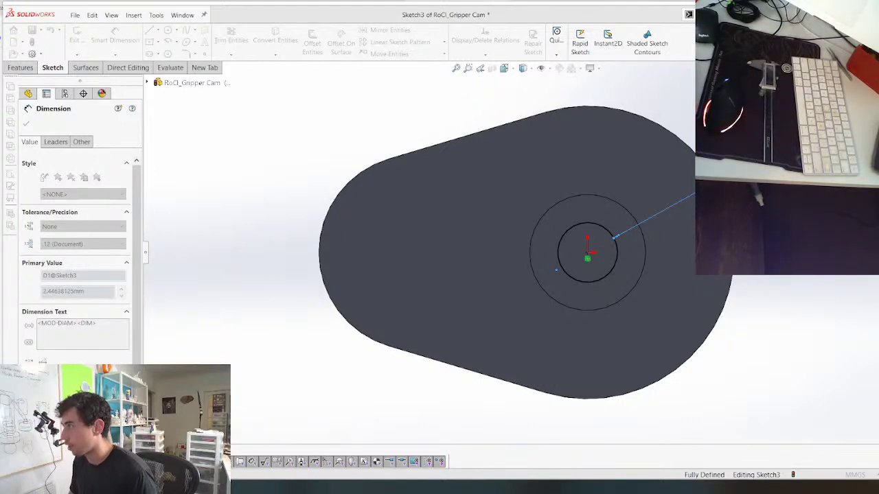
key("Return")
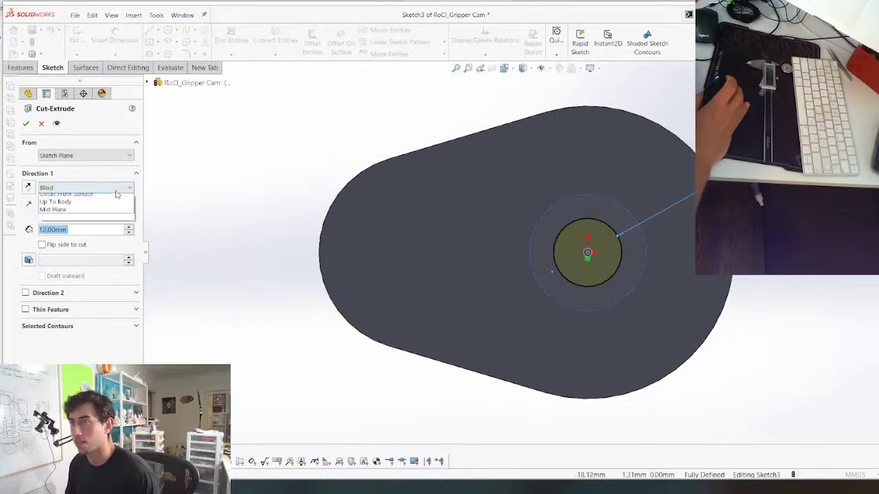
Cut-extrude the smaller circle through the rest of the cam
left_click(82, 187)
left_click(62, 195)
key("Return")
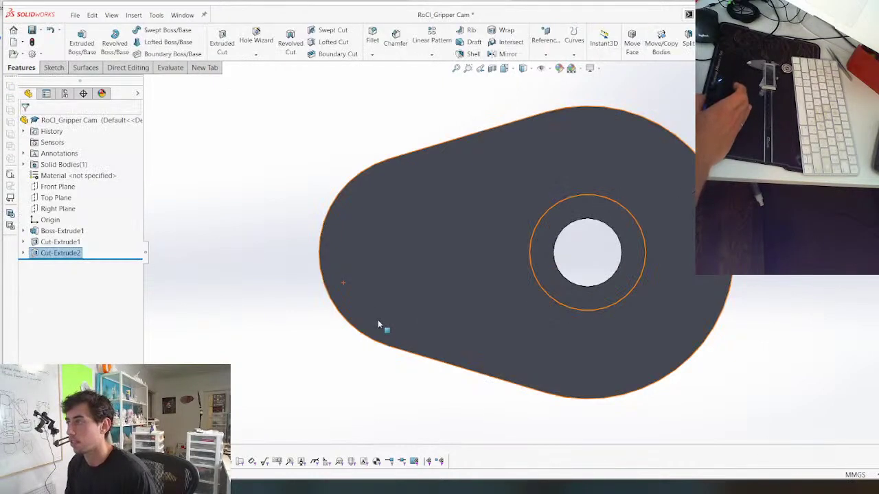
Chamfer the edges of both end faces of the cam by 0.5 mm at 45 degrees
scroll(379, 320, "up", 3)
middle_click_drag(379, 319, 559, 216)
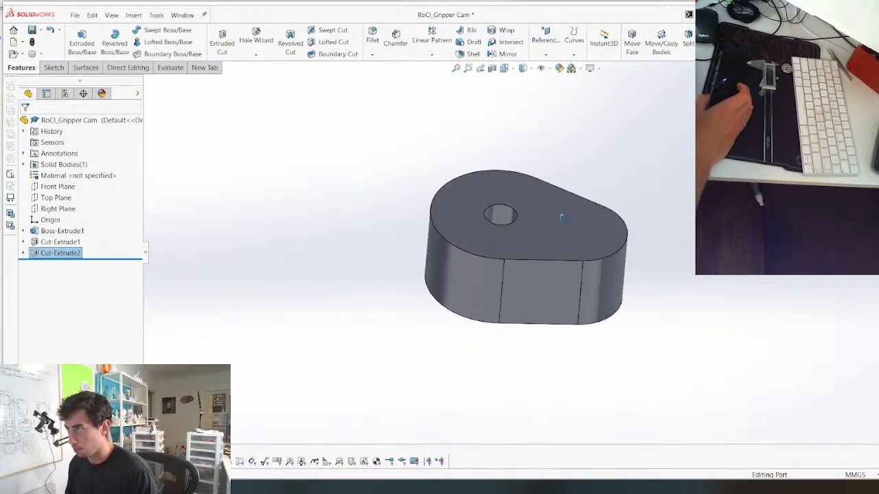
left_click(558, 257)
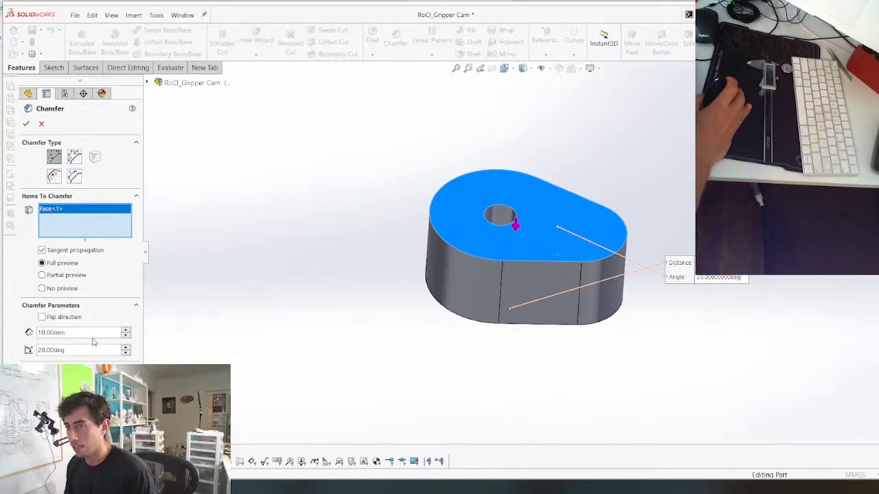
type("0.5")
key("Return")
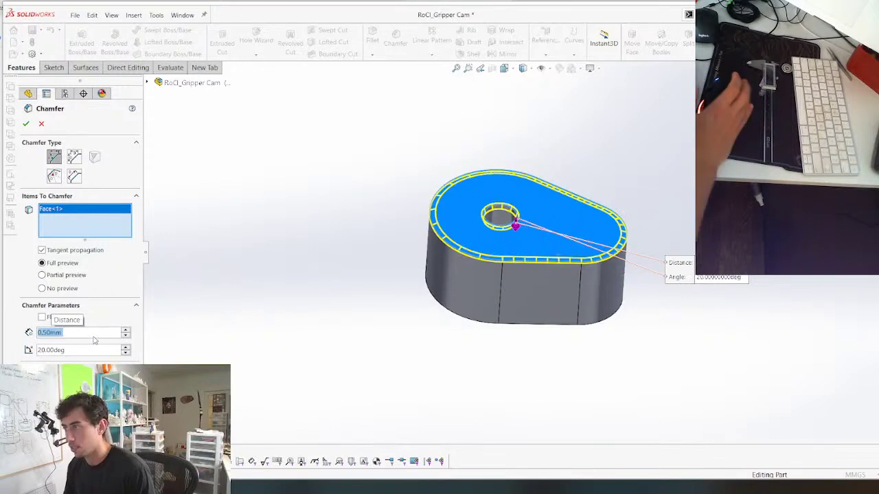
type("45")
key("Return")
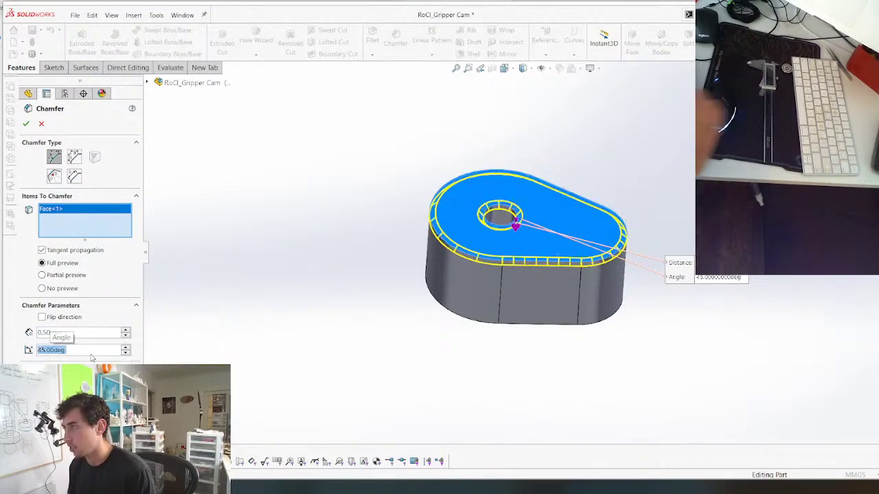
middle_click_drag(246, 257, 240, 131)
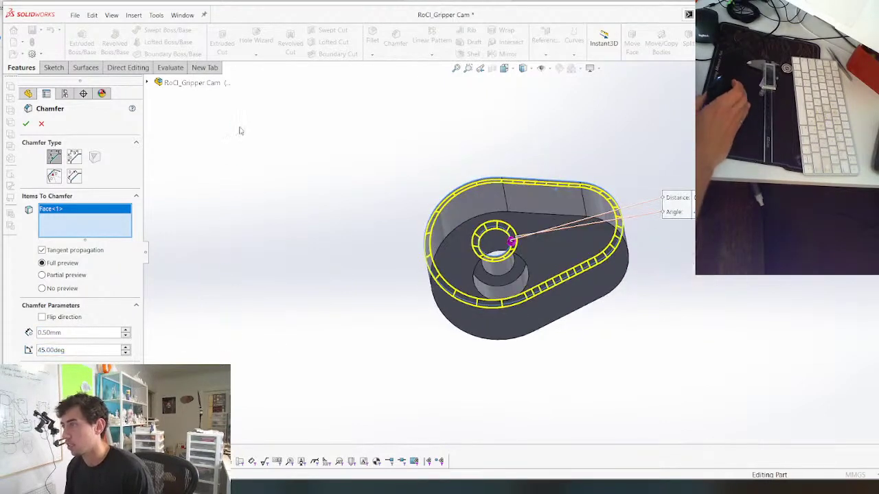
left_click(542, 331)
key("Return")
middle_click_drag(388, 331, 329, 217)
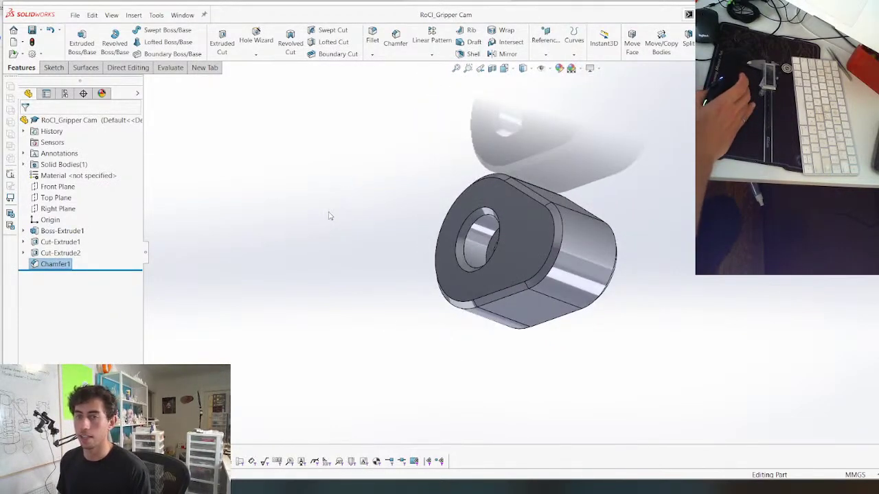
Switch back to the gripper assembly and examine how the edited cam sits against the drop pin's head and servo tower
key("ctrl+Tab")
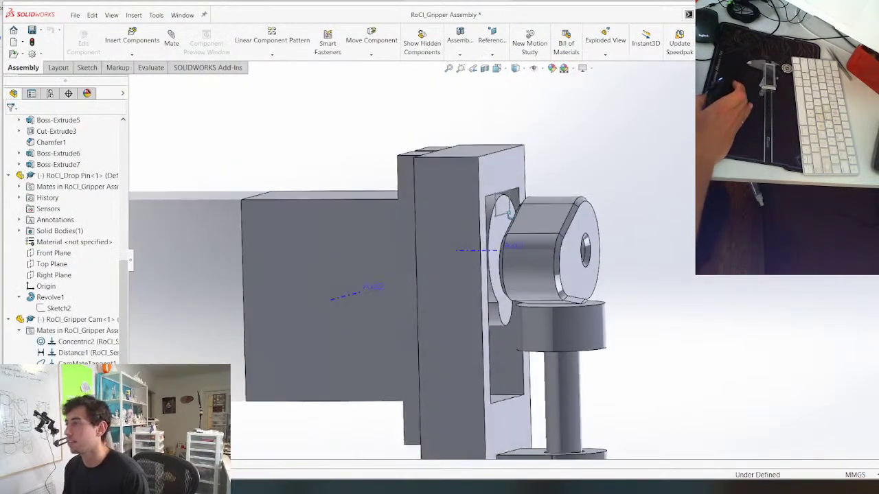
middle_click_drag(510, 215, 528, 298)
scroll(495, 282, "up", 4)
scroll(496, 282, "up", 3)
scroll(528, 298, "down", 5)
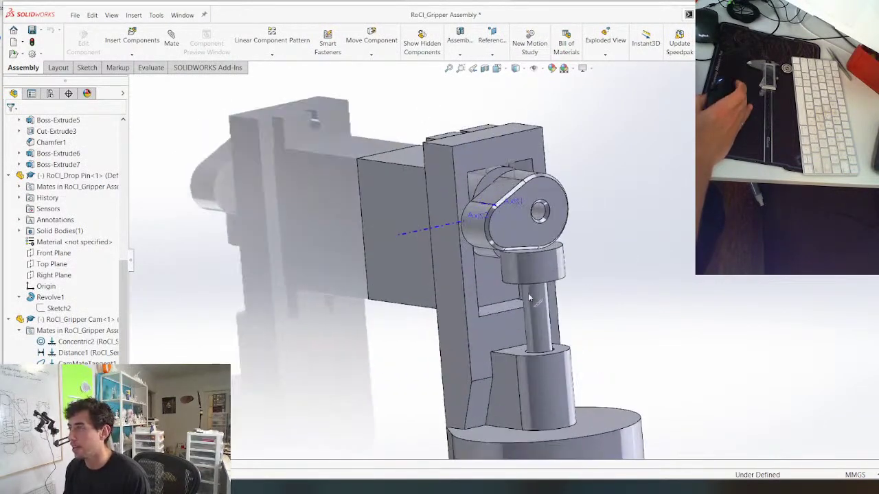
scroll(529, 297, "up", 2)
scroll(529, 296, "down", 3)
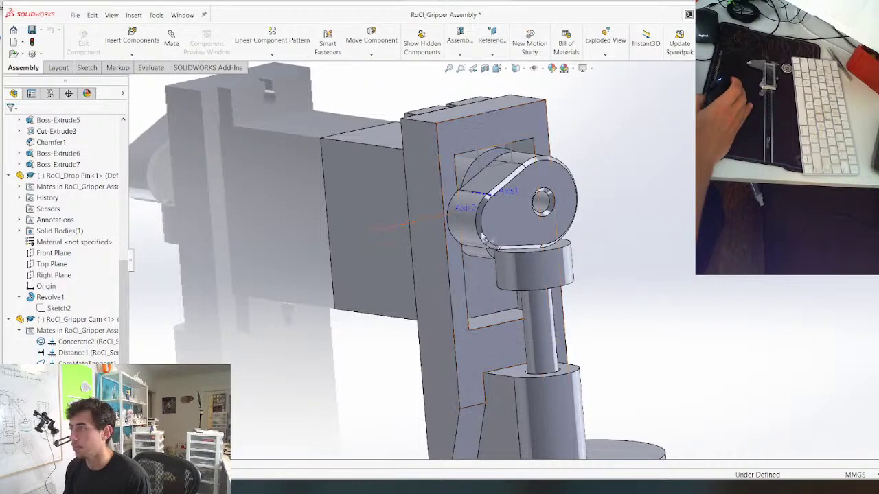
Open the servo tower part from the gripper assembly and start a sketch on the tower face behind the servo's mounting ears
right_click(461, 122)
left_click(475, 151)
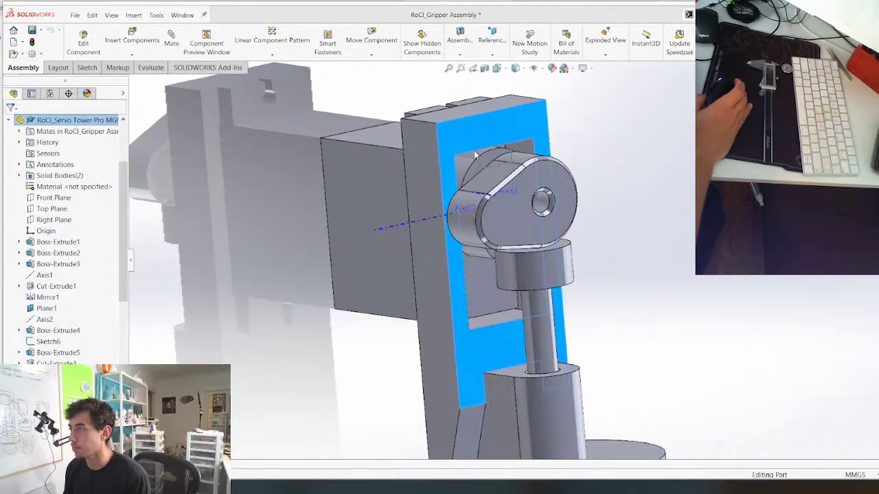
middle_click_drag(449, 206, 414, 96)
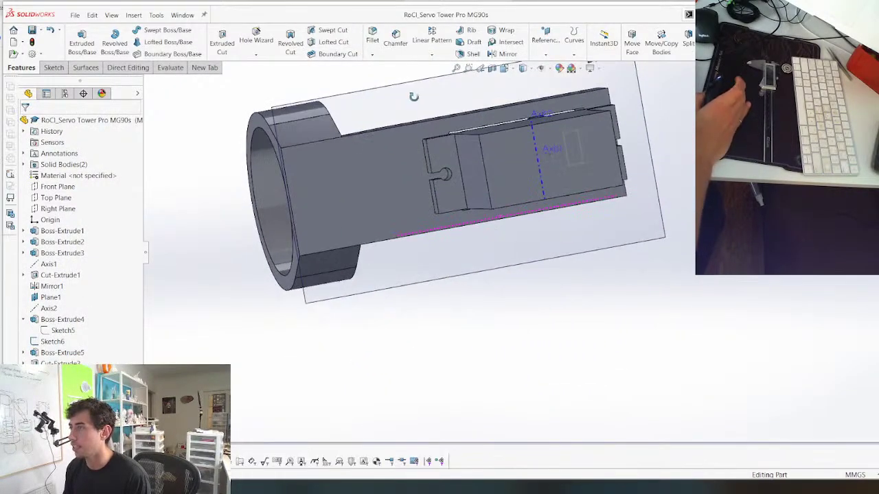
scroll(414, 96, "down", 4)
left_click(424, 256)
key("s")
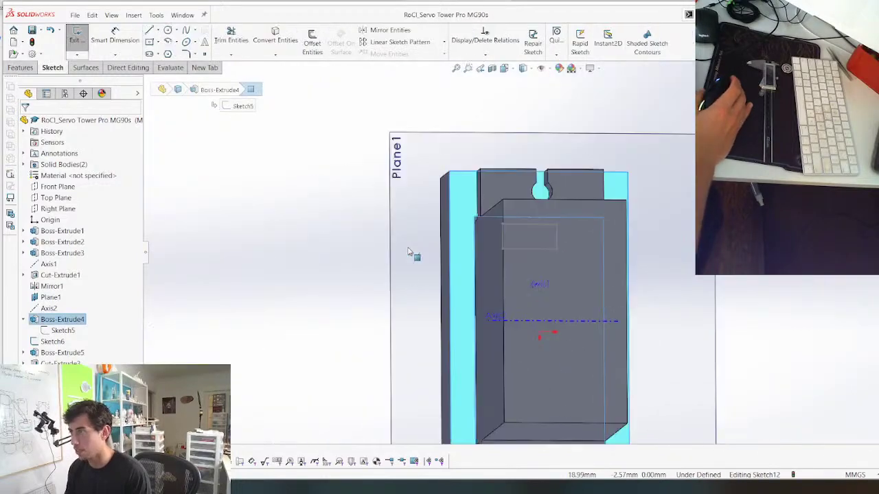
Sketch a circle centred on the screw hole of one servo mounting ear and set its diameter to 2 mm
scroll(374, 253, "down", 4)
right_click_drag(377, 260, 434, 265)
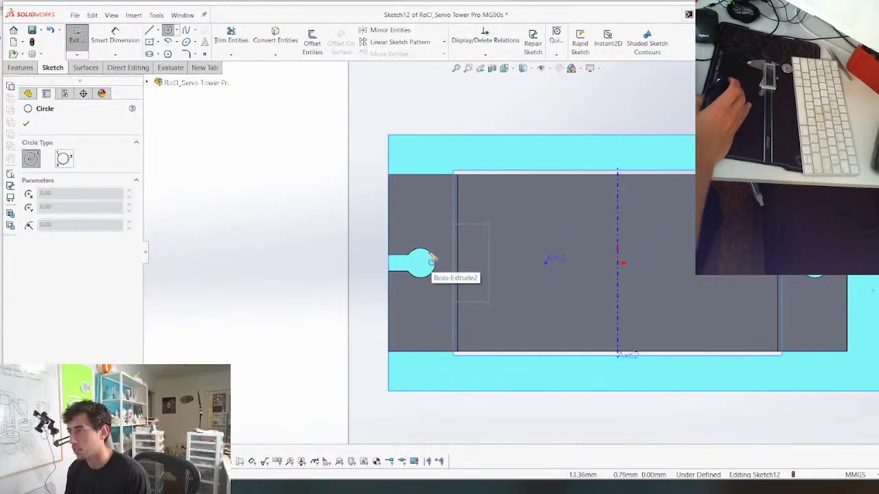
left_click(420, 263)
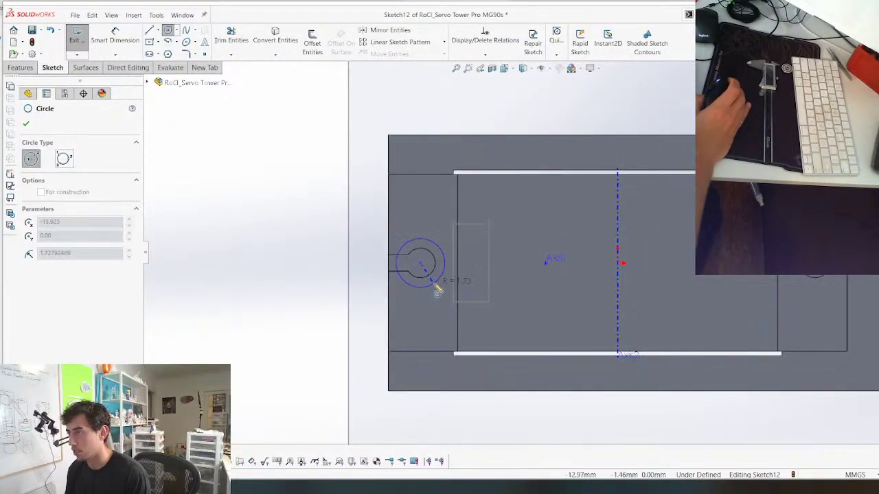
left_click(435, 283)
right_click_drag(426, 303, 421, 289)
left_click(414, 289)
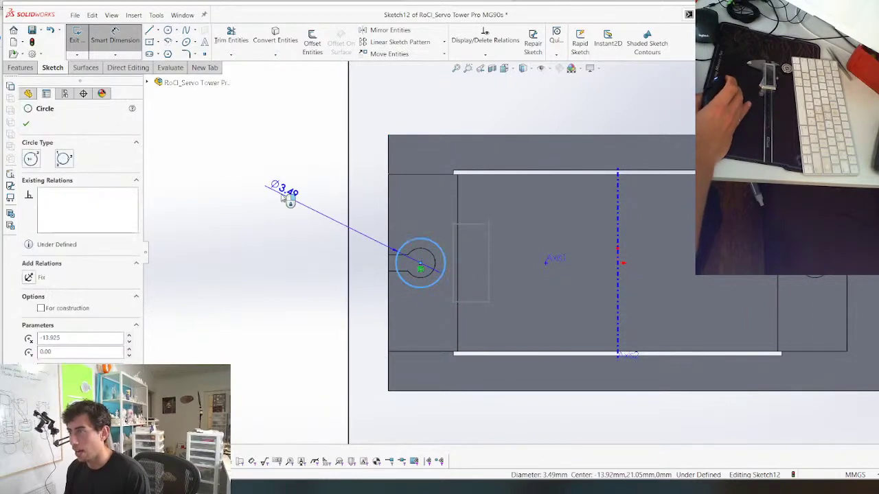
left_click(284, 192)
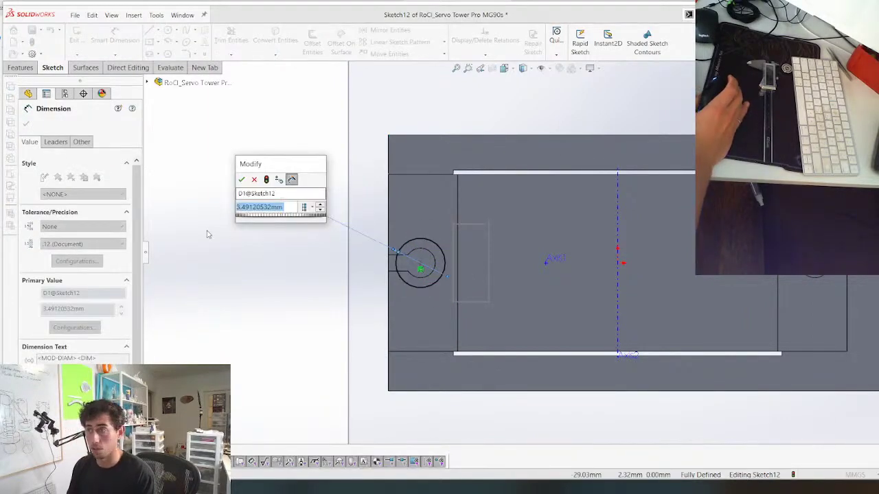
type("1.8")
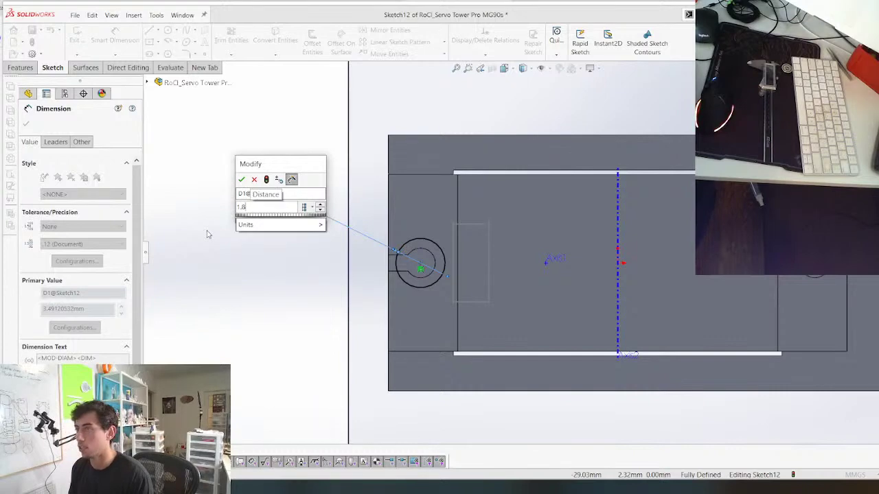
key("BackSpace")
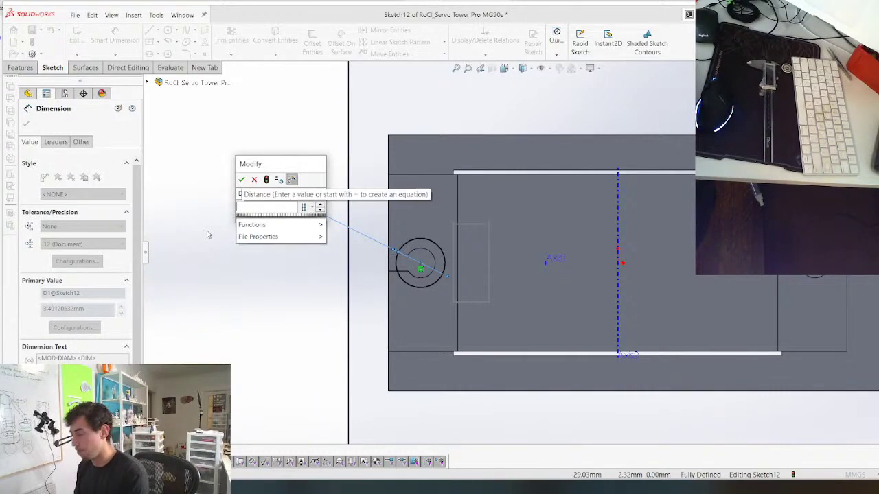
type("2")
key("Return")
scroll(463, 254, "down", 3)
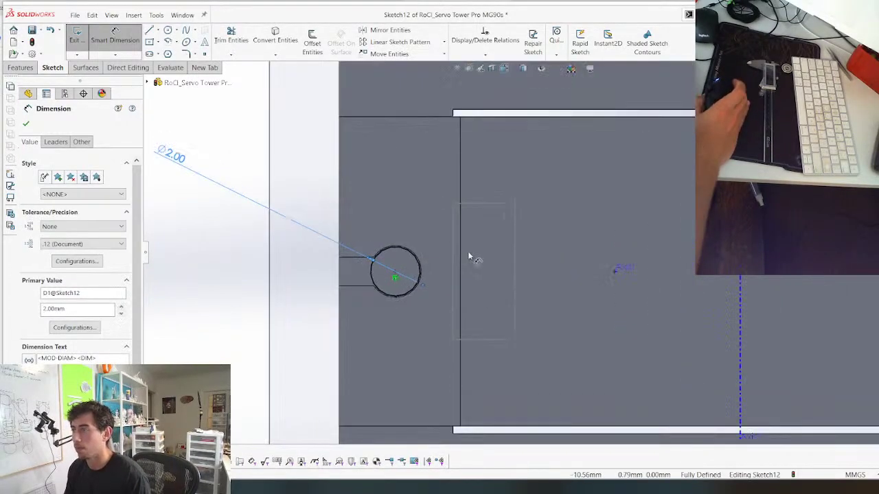
Sketch a circle centred on the opposite ear's screw hole and make it equal to the 2 mm circle
scroll(515, 245, "up", 6)
scroll(745, 247, "down", 3)
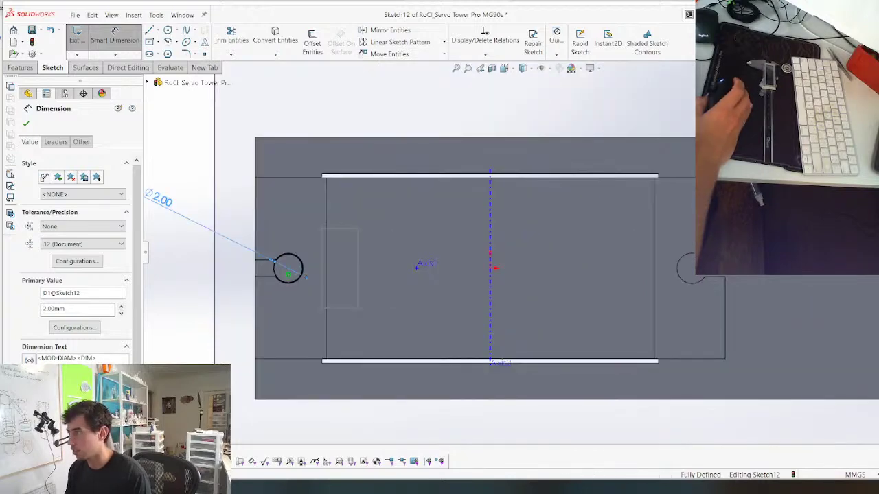
right_click_drag(721, 251, 702, 253)
left_click(691, 267)
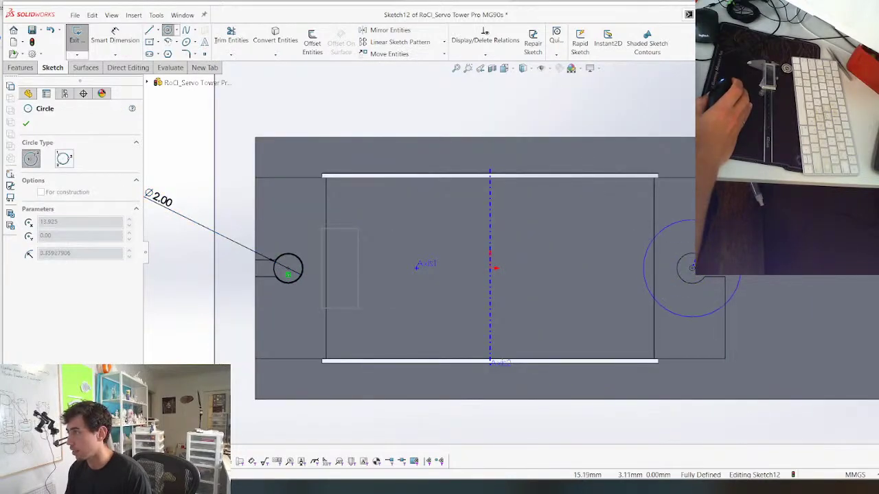
left_click(703, 239)
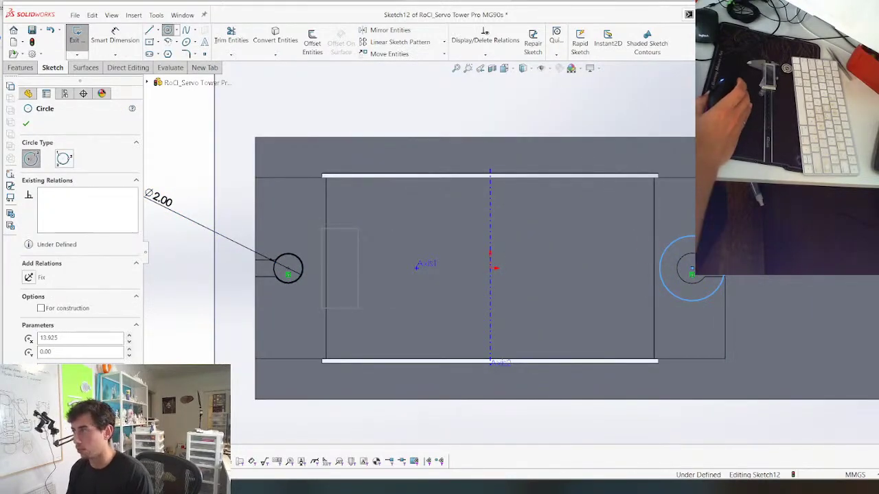
key("Escape")
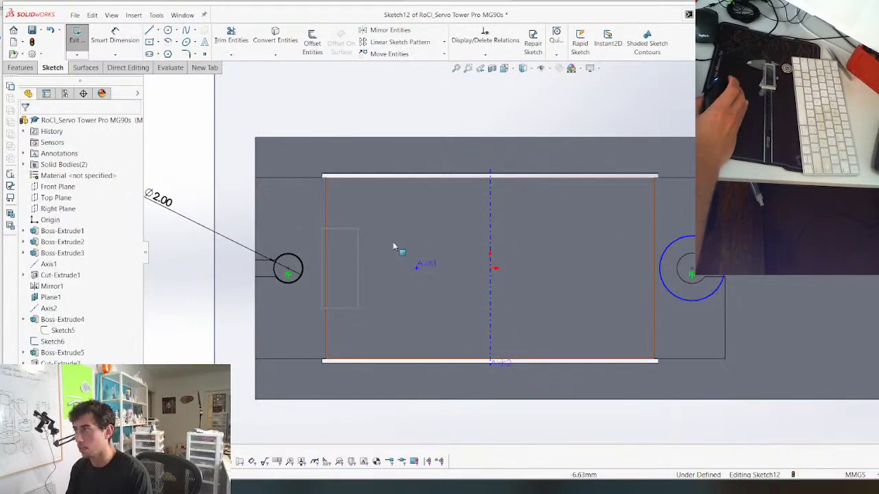
left_click(300, 264)
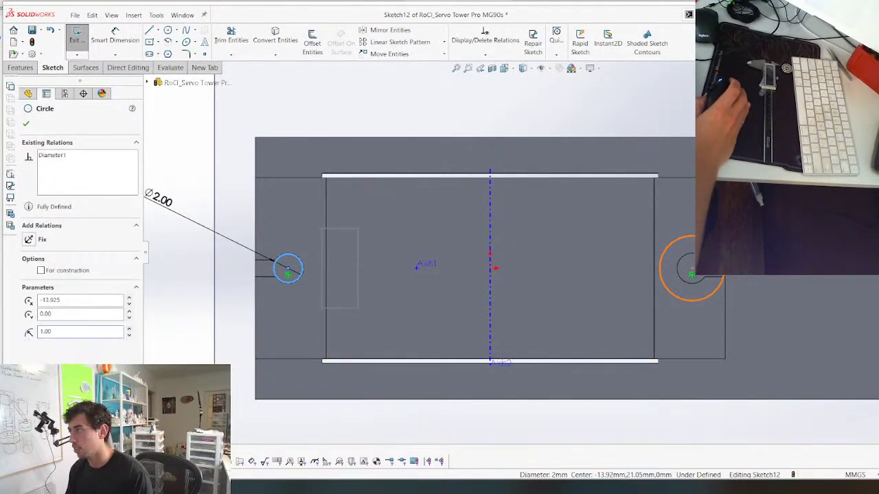
left_click(714, 290, "ctrl")
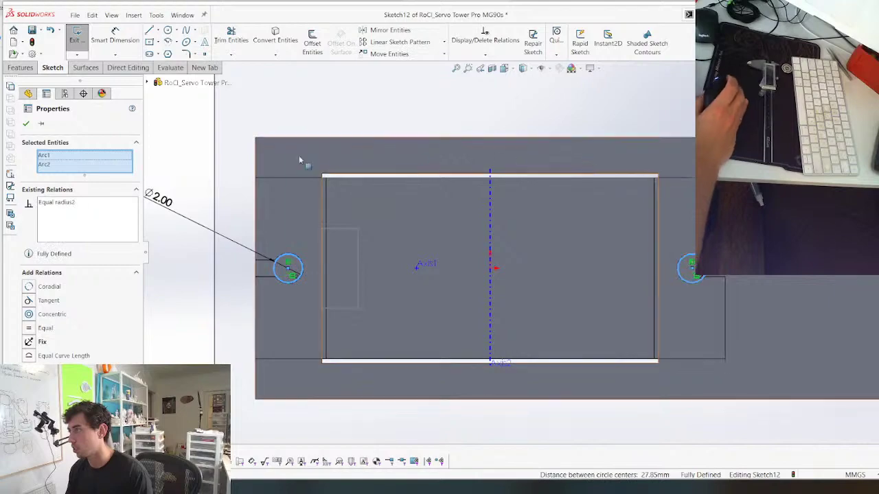
Cut-extrude both screw-hole circles into the tower with an Offset From Surface end condition, 1 mm from the tower's front face
scroll(304, 163, "up", 3)
left_click(283, 295)
right_click_drag(280, 271, 289, 370)
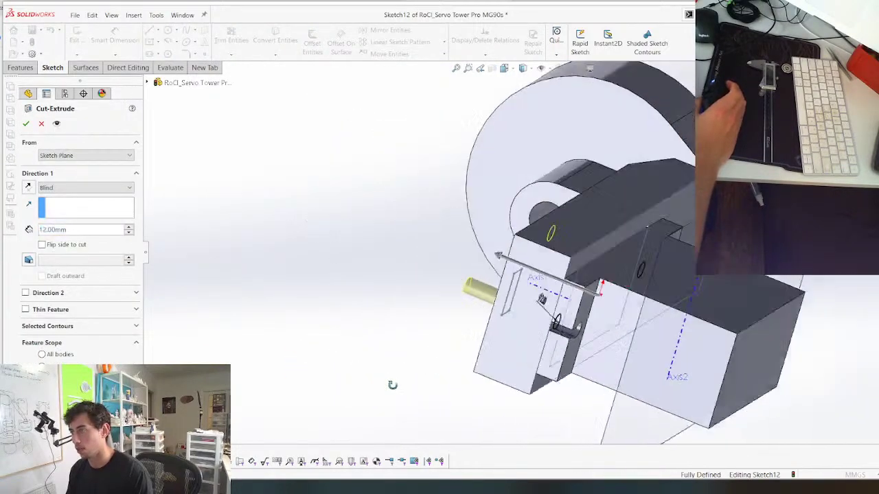
left_click(57, 187)
left_click(55, 196)
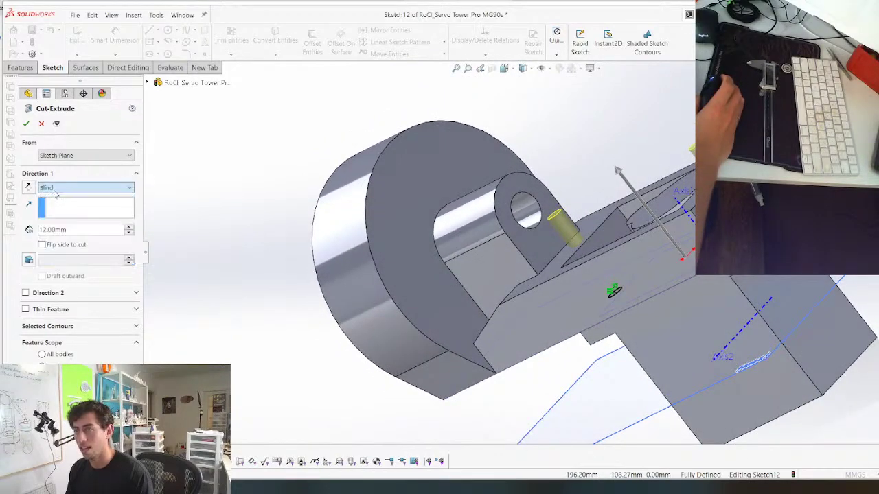
left_click(68, 230)
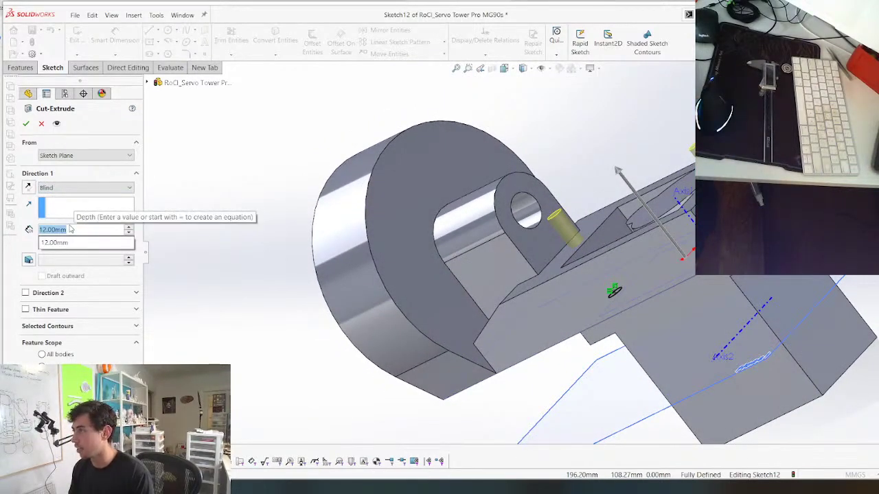
left_click(76, 186)
left_click(66, 245)
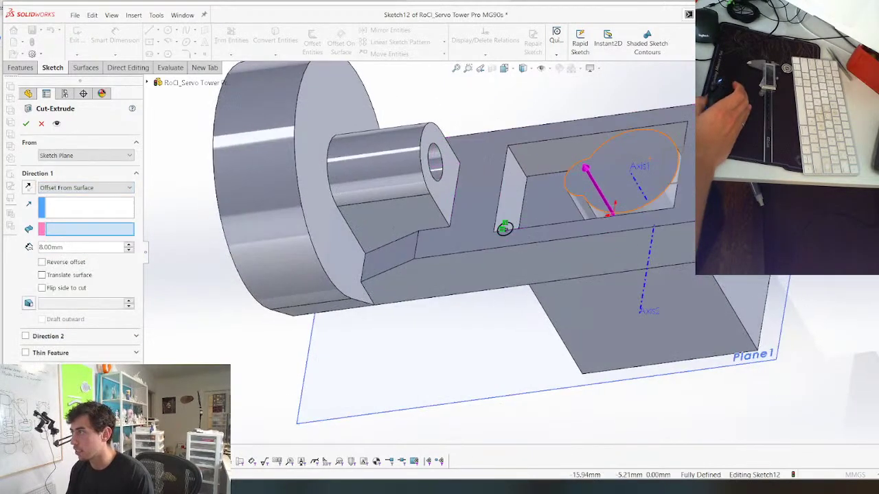
left_click(474, 237)
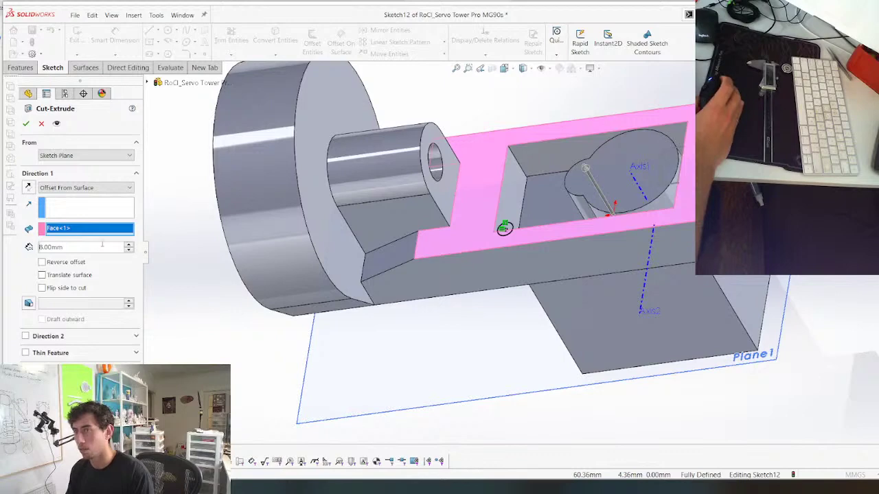
type("1")
key("Return")
key("Return")
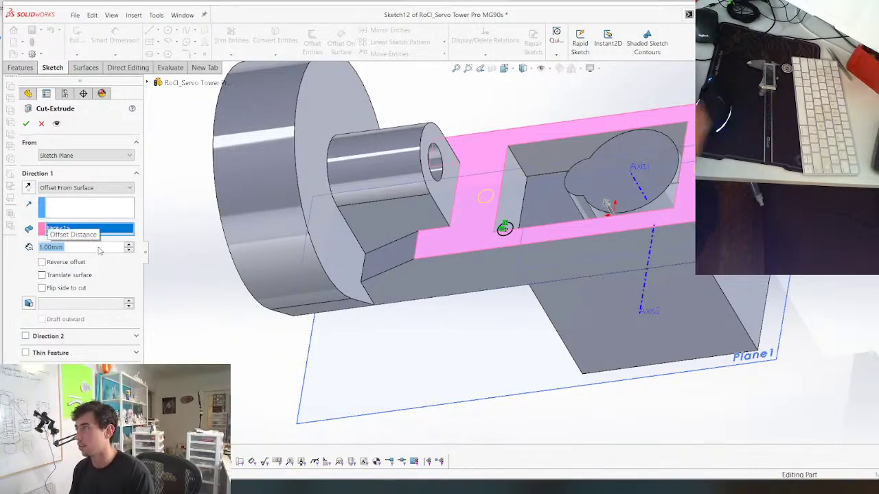
Examine the bore through the end ring and adjoining boss for a diameter mismatch where the two features meet
scroll(524, 220, "up", 3)
middle_click_drag(610, 204, 714, 185)
middle_click_drag(467, 295, 420, 357)
scroll(439, 298, "down", 8)
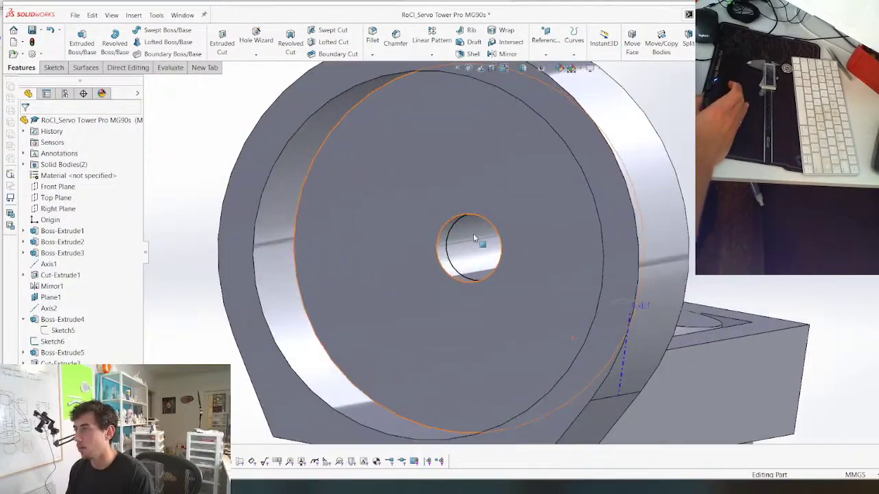
middle_click_drag(440, 299, 425, 309)
scroll(425, 297, "down", 10)
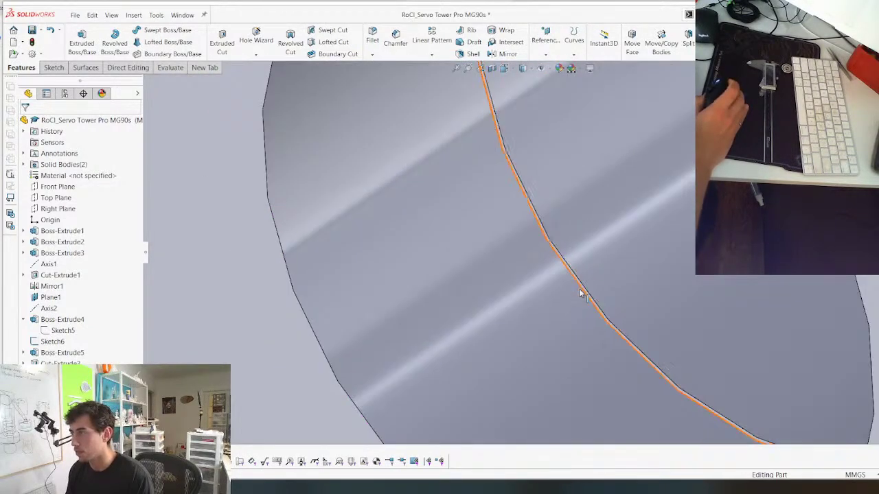
scroll(584, 290, "down", 5)
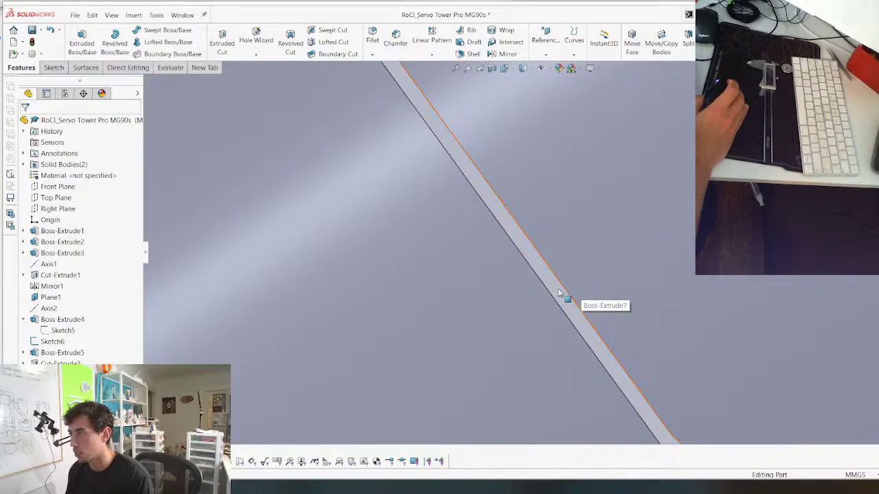
scroll(560, 293, "up", 12)
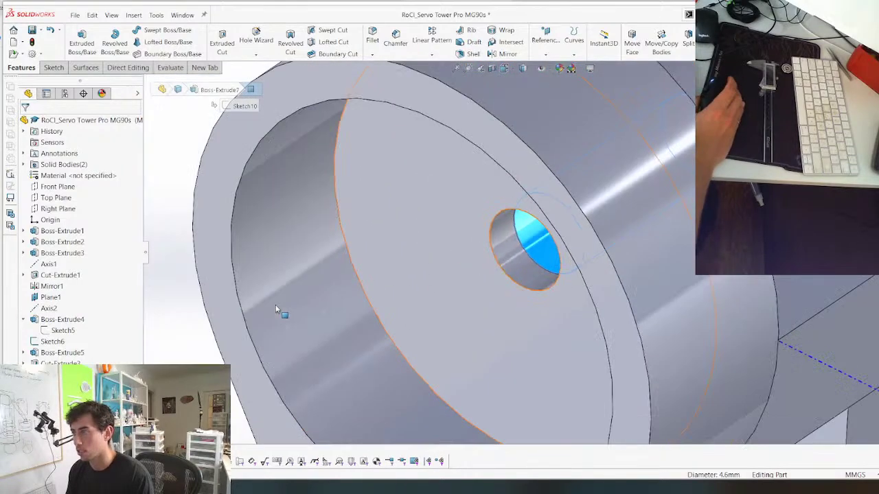
mouse_move(488, 241)
middle_mouse_down()
mouse_move(485, 192)
mouse_move(424, 185)
mouse_move(436, 218)
mouse_move(445, 218)
middle_mouse_up()
Inspect the rounded boss behind the ring and check which geometry belongs to each of the part's solid bodies
right_click(68, 396)
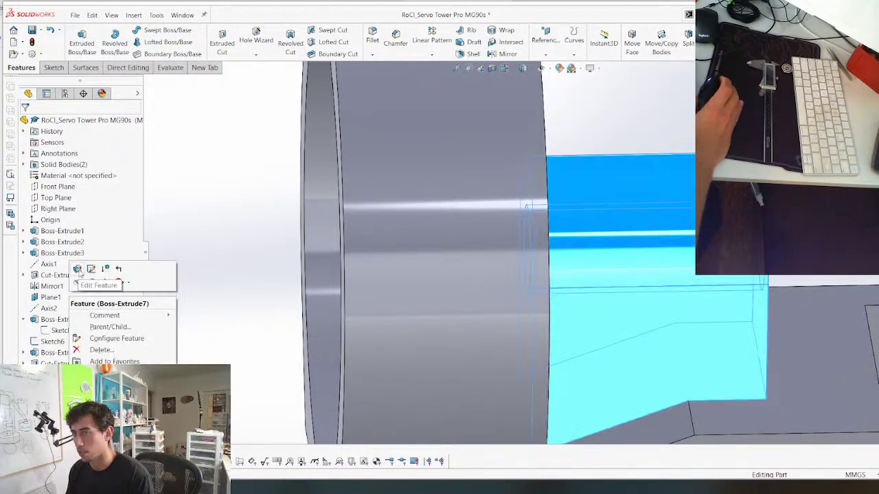
left_click(79, 269)
left_click(23, 164)
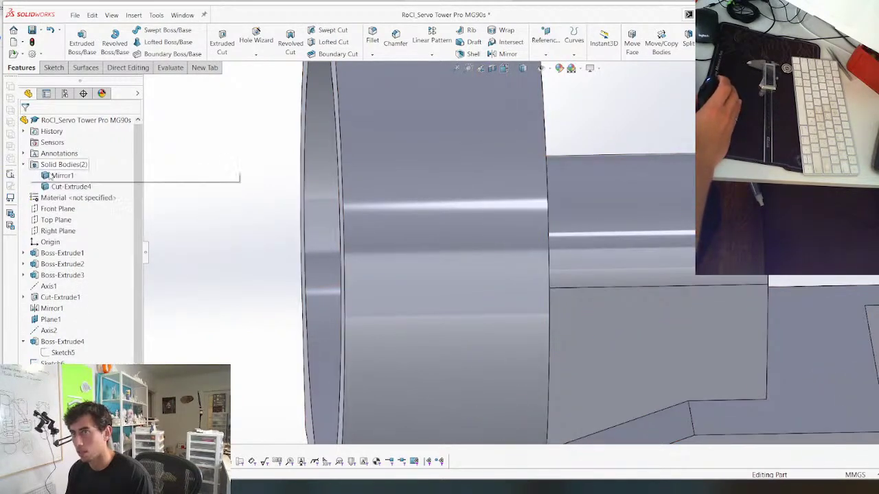
left_click(61, 176)
left_click(61, 186)
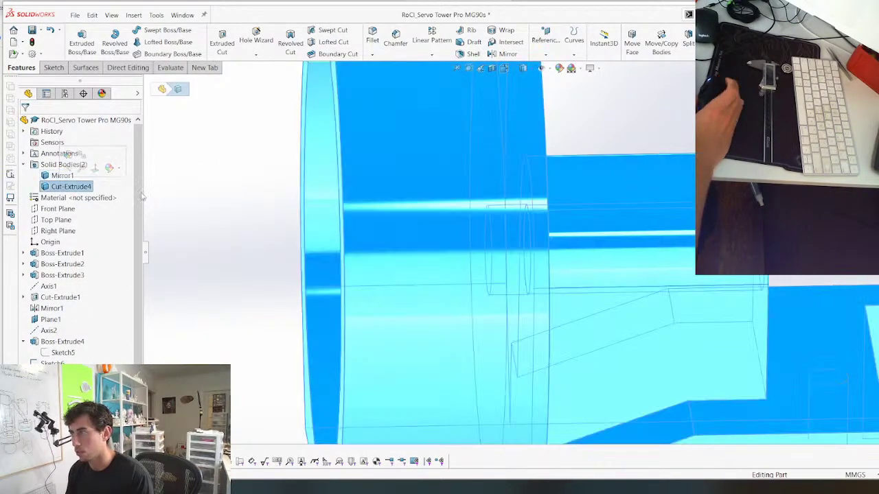
scroll(389, 230, "up", 5)
left_click(337, 304)
middle_click_drag(336, 303, 529, 212)
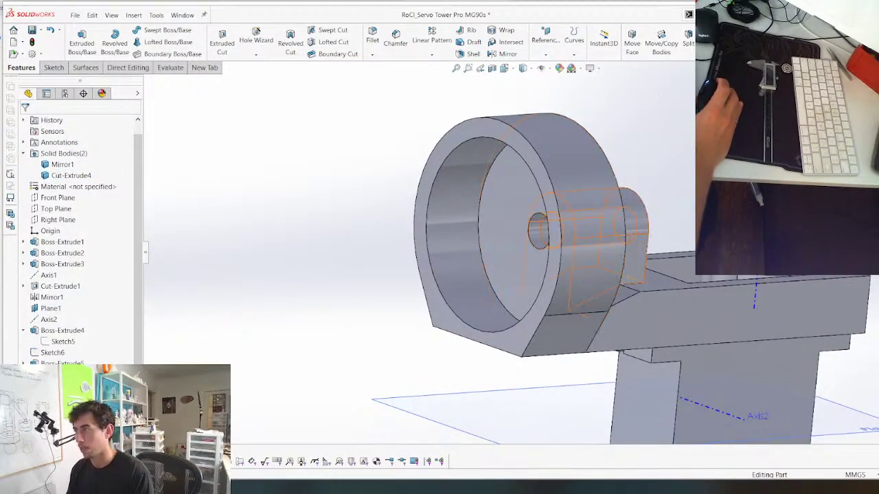
Edit the rounded boss's sketch and replace its dimensioned hole circle with one matching the ring's bore edge
left_click(62, 396)
right_click(67, 256)
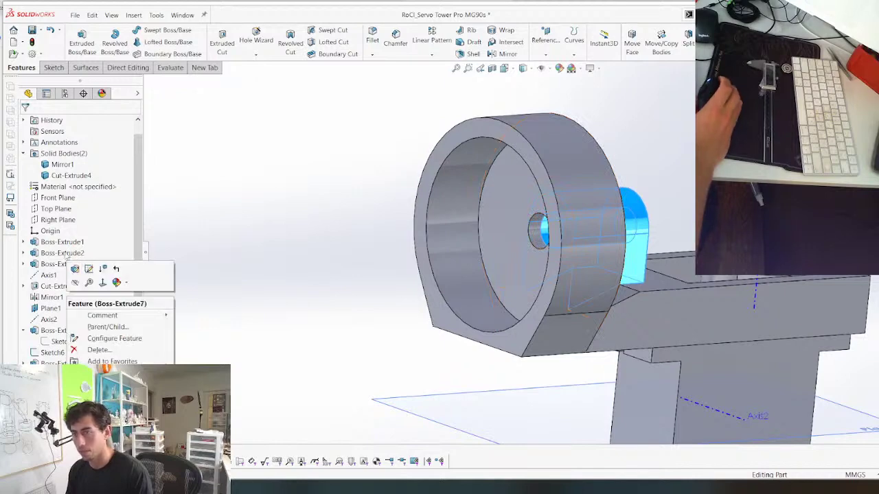
left_click(89, 269)
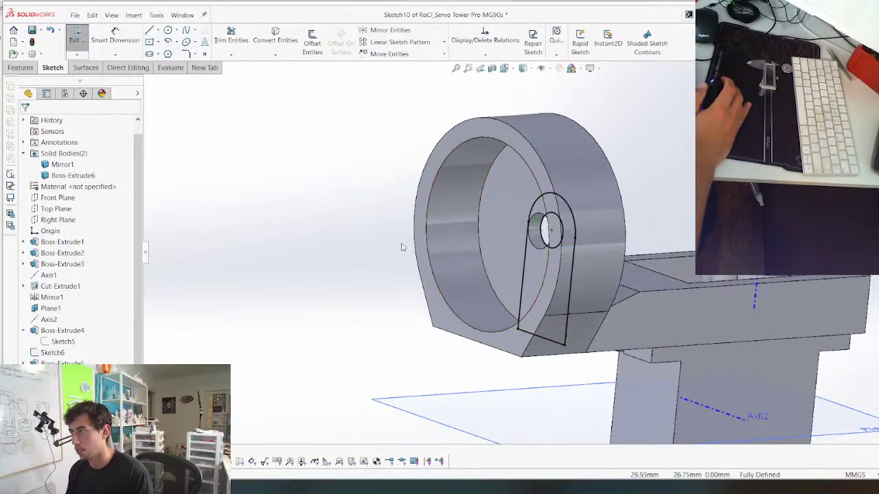
scroll(523, 247, "down", 8)
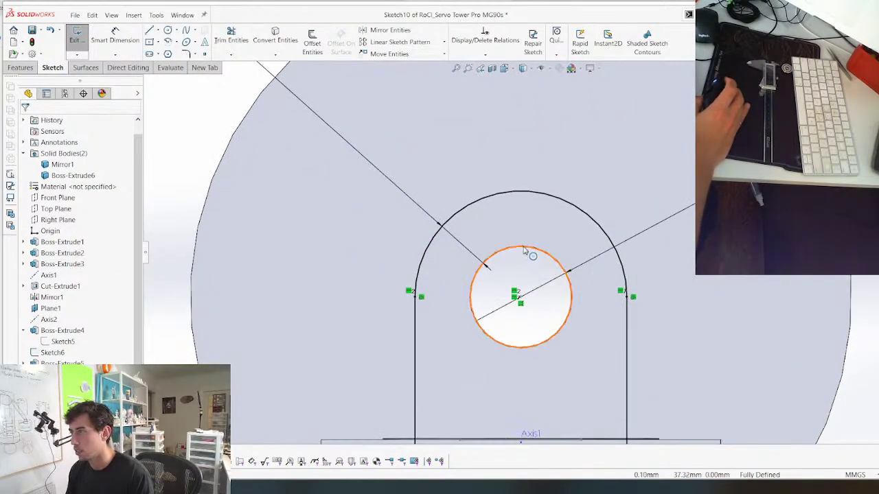
left_click(524, 251)
key("Escape")
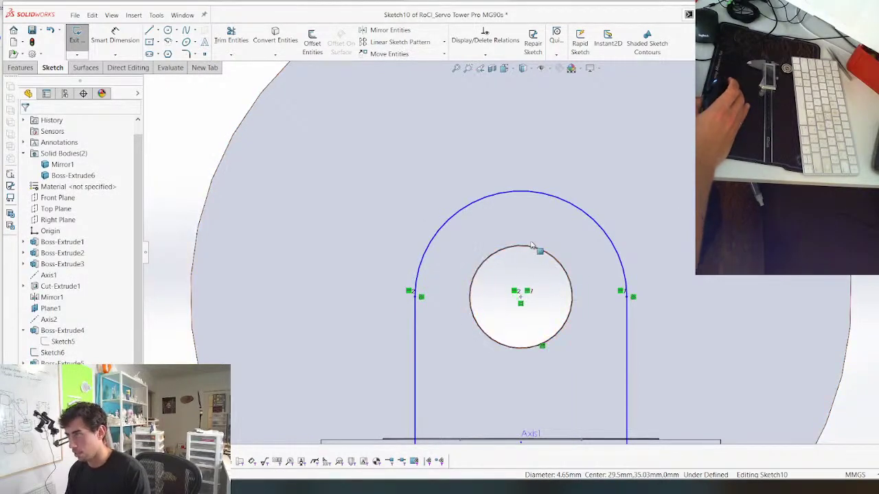
Dimension the gap between the hole circle and the boss's outer arc to 2.5 mm, and finish the sketch
key("d")
left_click(554, 231)
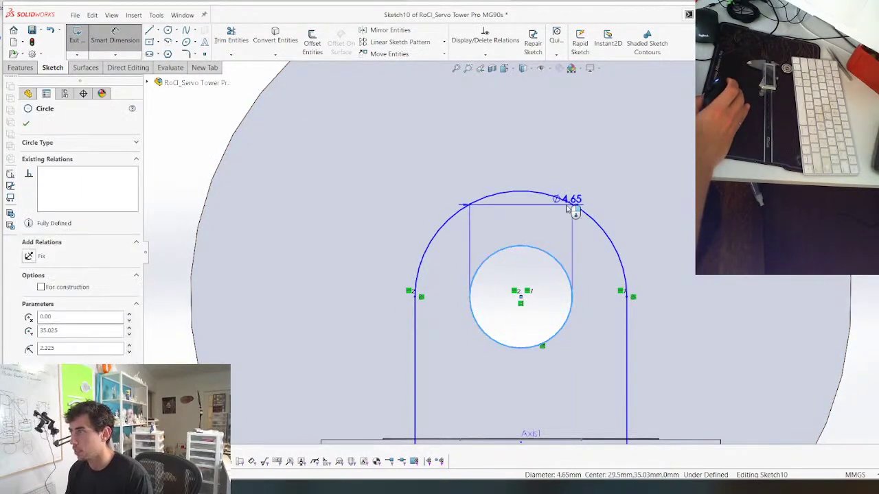
left_click(569, 202)
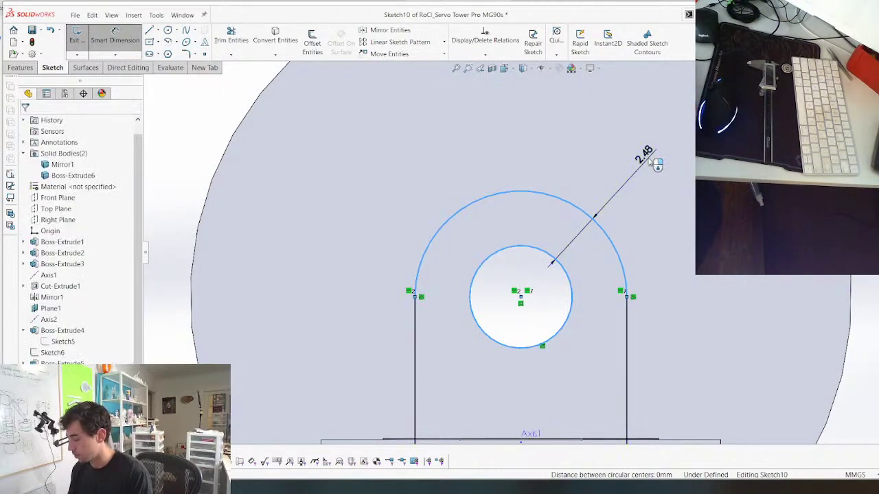
left_click(653, 162)
key("Return")
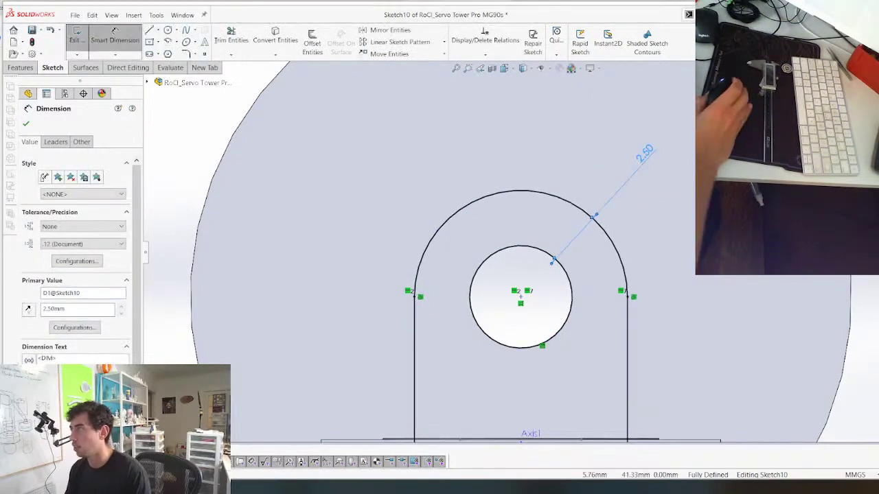
left_click(857, 79)
Isolate the solid body containing the ring, boss and servo tower
scroll(558, 265, "down", 5)
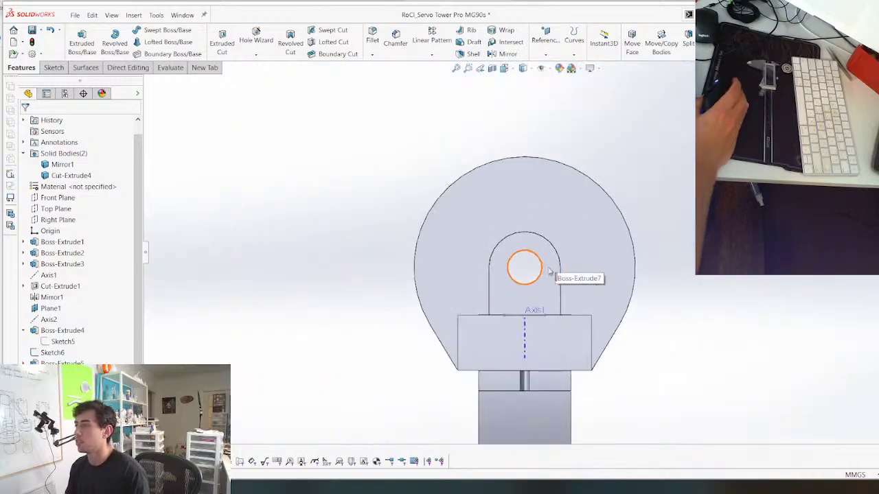
middle_click_drag(560, 276, 567, 342)
right_click(566, 341)
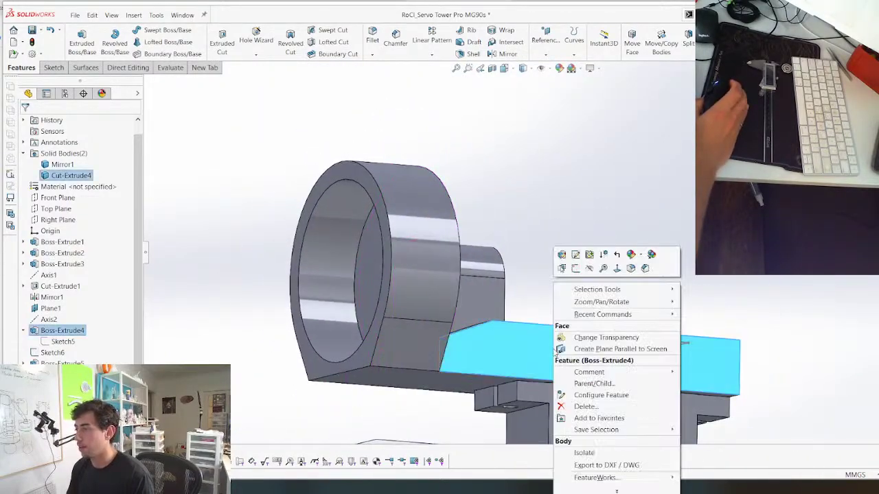
left_click(585, 453)
middle_click_drag(558, 392, 481, 89)
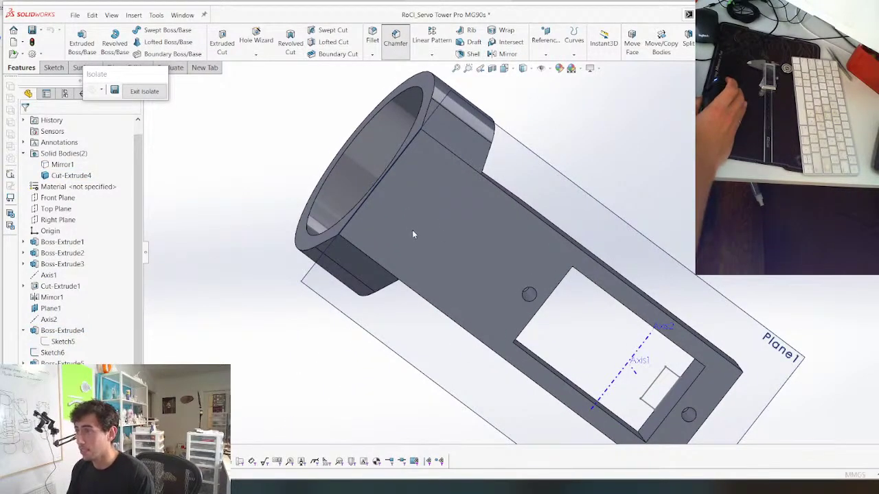
left_click(608, 269)
middle_click_drag(608, 269, 562, 406)
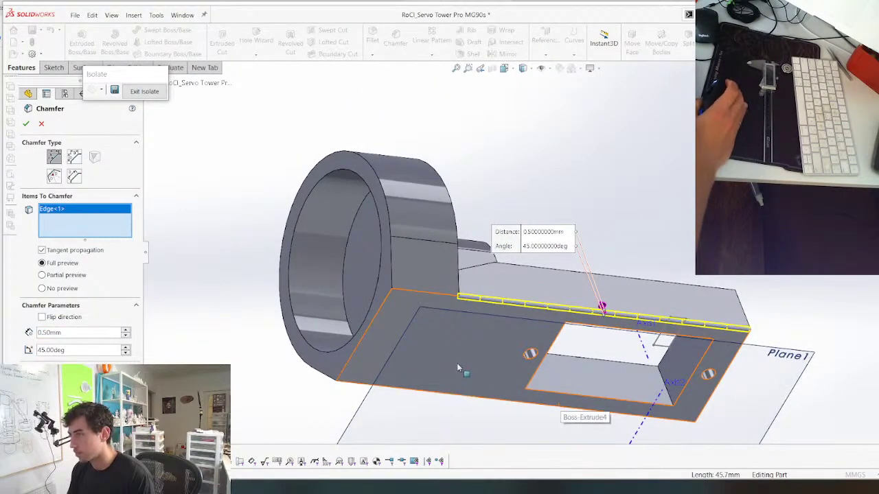
left_click(458, 371)
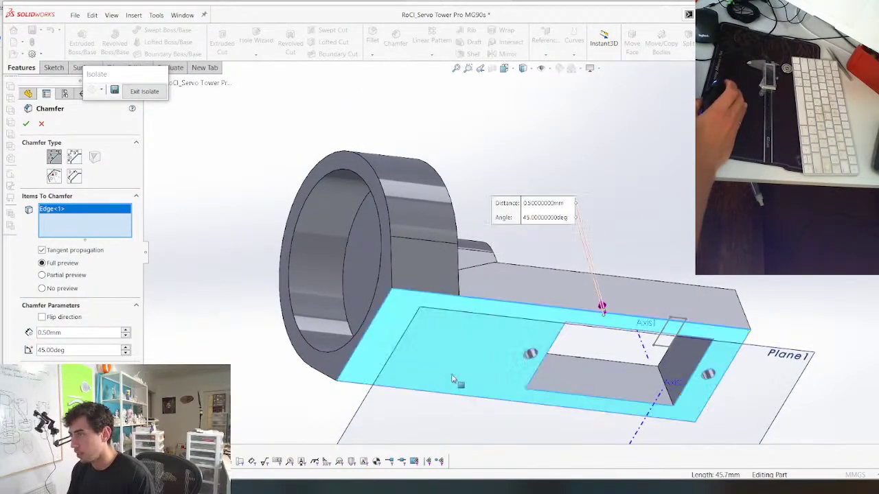
left_click(61, 208)
key("Delete")
middle_click_drag(312, 258, 322, 302)
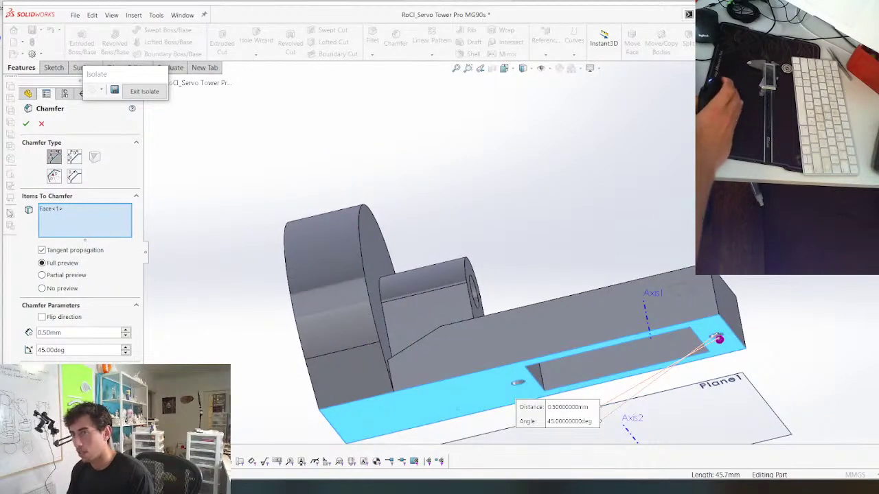
left_click(54, 209)
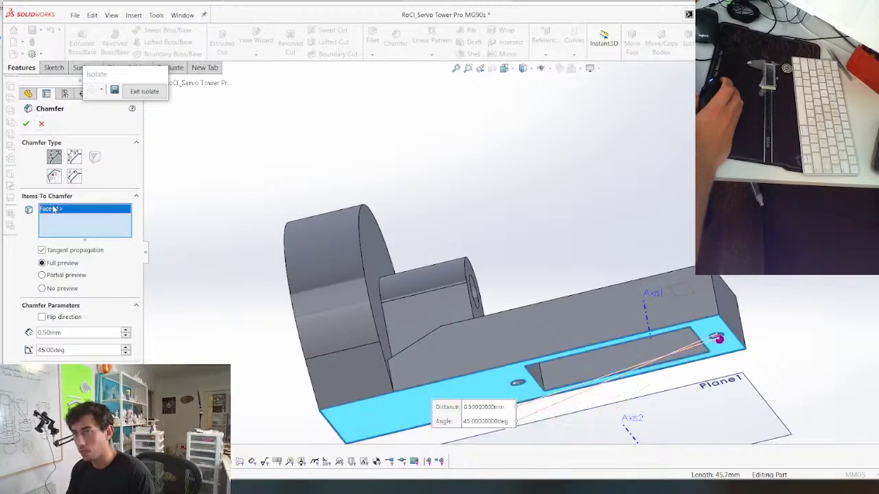
key("Delete")
right_click(478, 374)
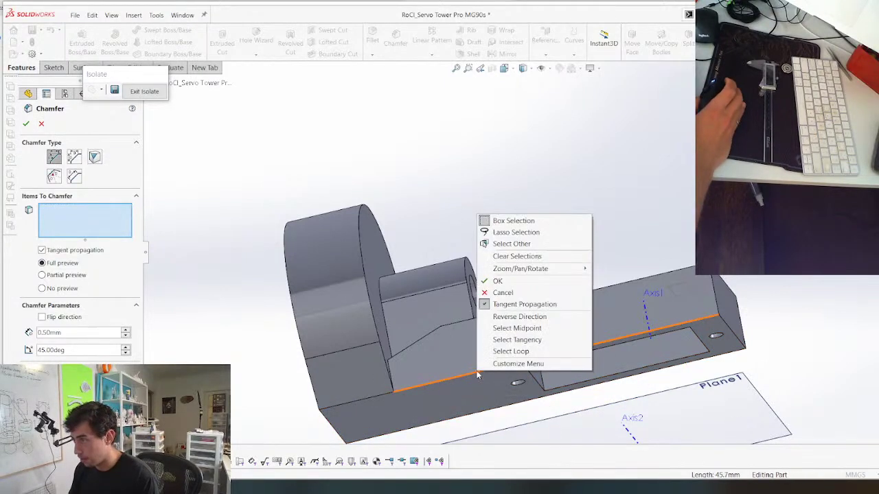
left_click(510, 351)
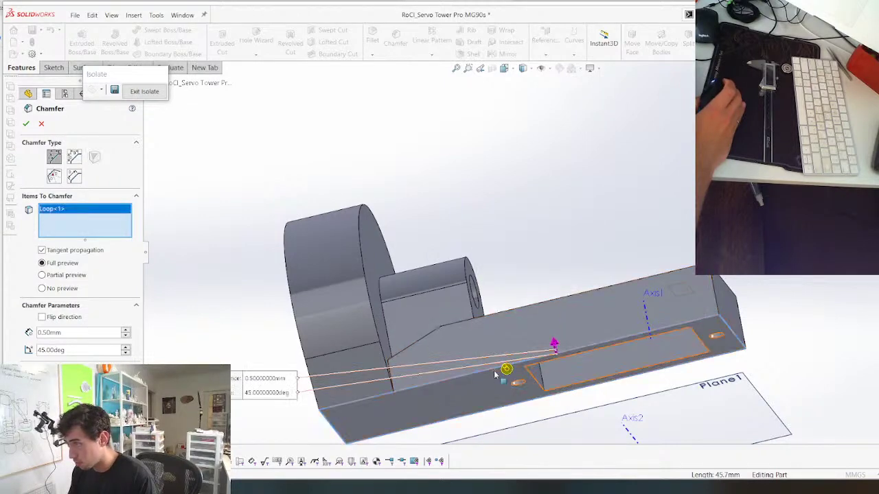
left_click(502, 354)
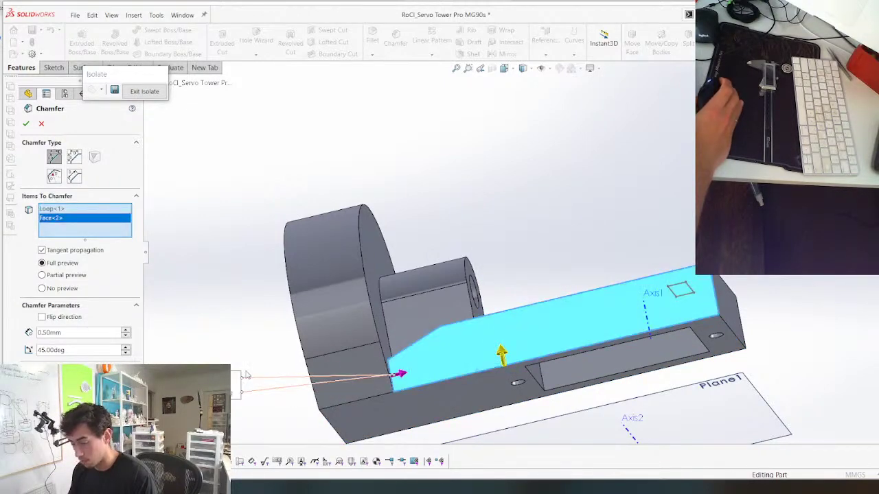
key("Escape")
Start a 0.5 mm, 45-degree chamfer on both long edges and the end edge of the tower's flat underside
middle_click_drag(359, 392, 451, 308)
scroll(451, 308, "up", 3)
scroll(503, 309, "down", 5)
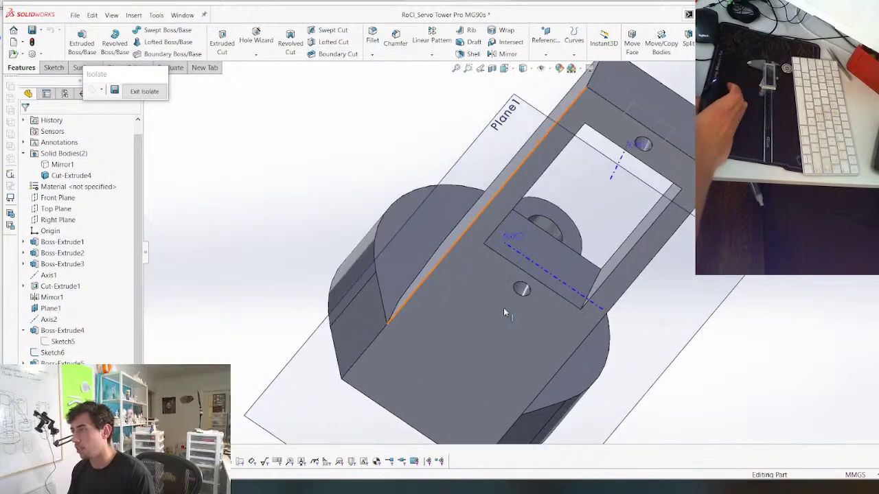
middle_click_drag(505, 313, 427, 103)
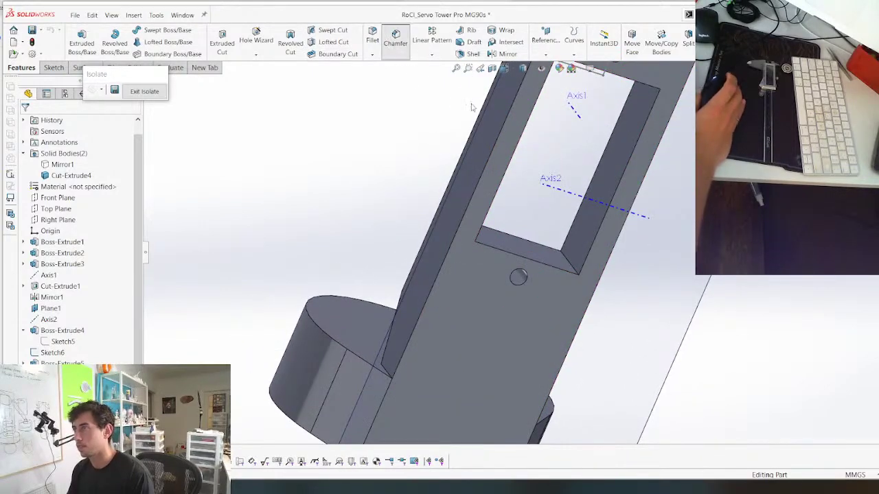
left_click(498, 138)
scroll(545, 176, "up", 5)
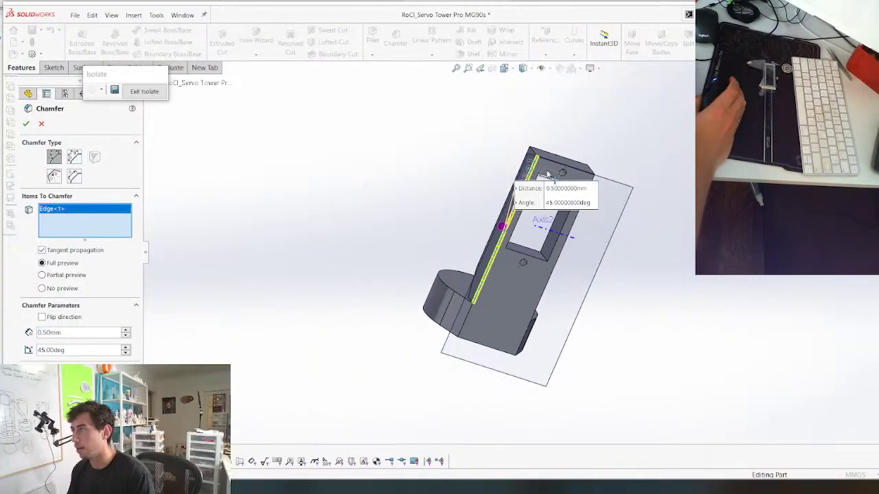
scroll(545, 177, "down", 3)
left_click(538, 174)
left_click(607, 221)
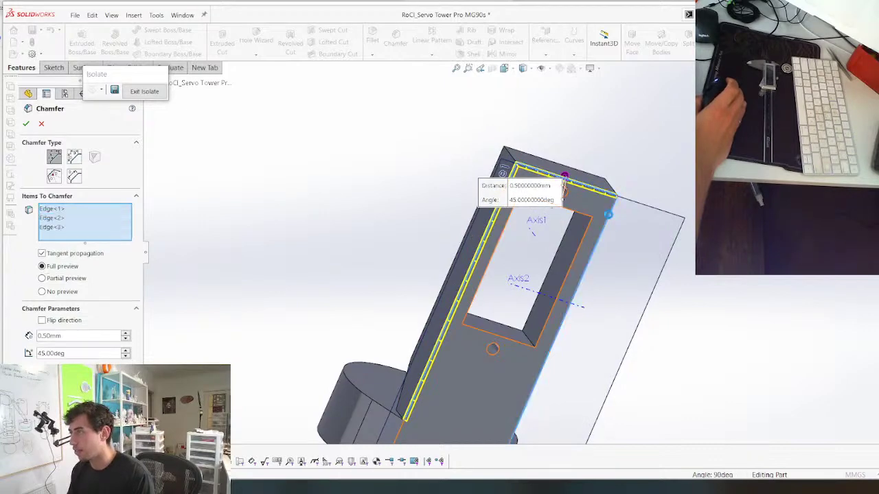
Add the complete edge loop of the rectangular servo opening on the underside to the chamfer
right_click(587, 236)
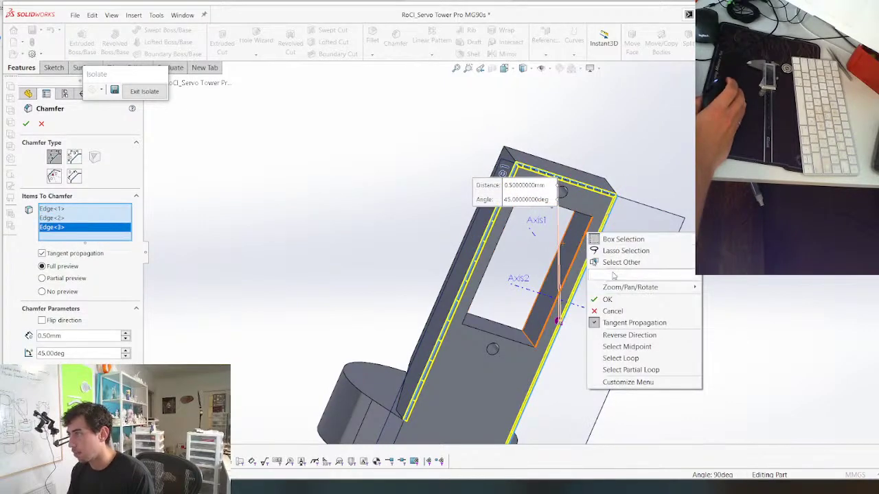
left_click(619, 357)
left_click(571, 255)
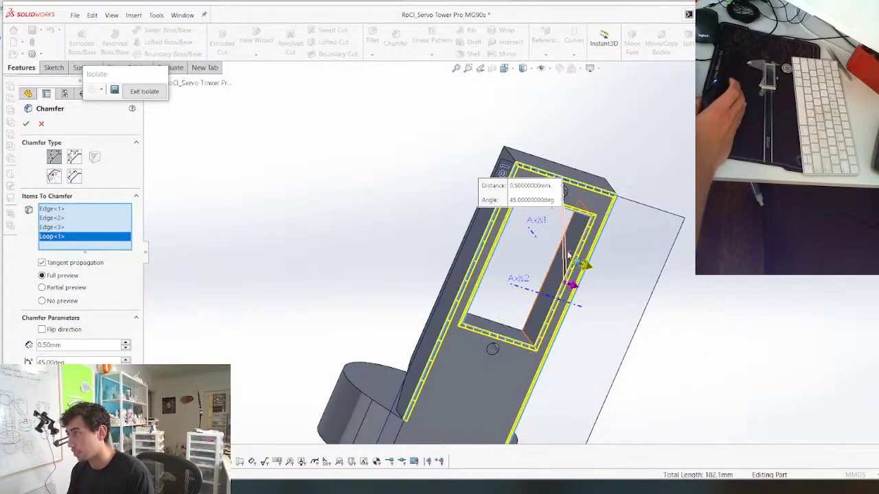
middle_click_drag(583, 260, 541, 308)
scroll(541, 308, "down", 5)
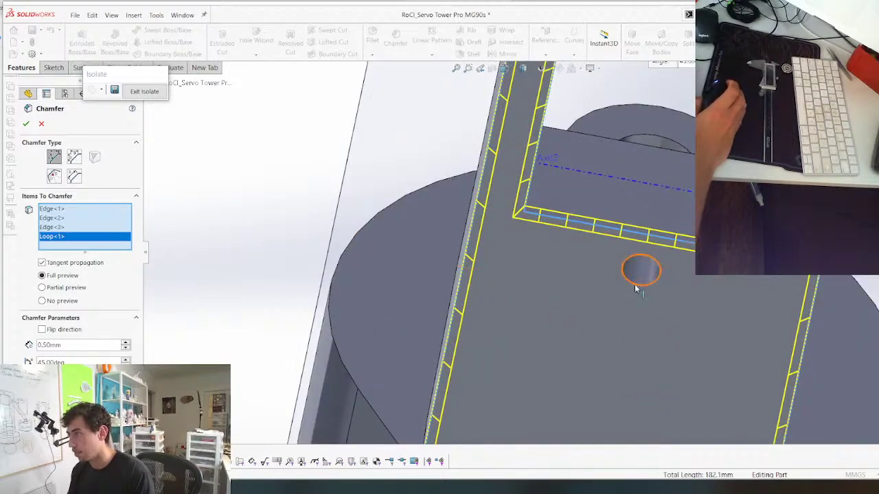
Add both servo screw-hole edges to the chamfer and apply it
left_click(635, 287)
scroll(617, 275, "up", 5)
scroll(543, 209, "down", 3)
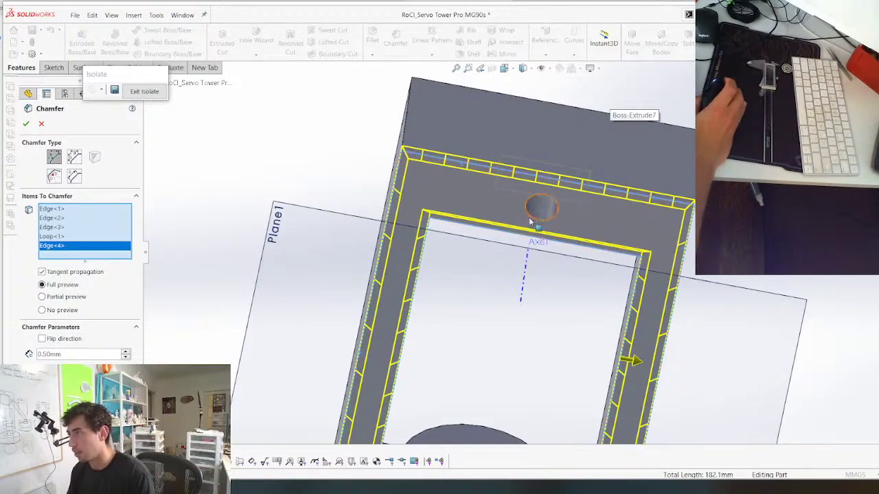
left_click(531, 218)
right_click(298, 252)
scroll(340, 251, "up", 5)
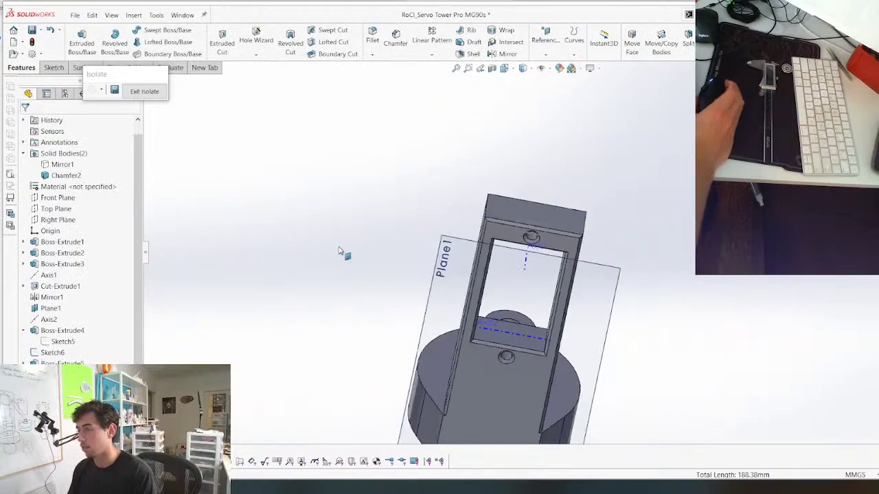
Start a 1 mm, 45-degree chamfer on the ring's two outer edges and the inner rim of its open side
middle_click_drag(357, 243, 422, 408)
scroll(467, 294, "down", 3)
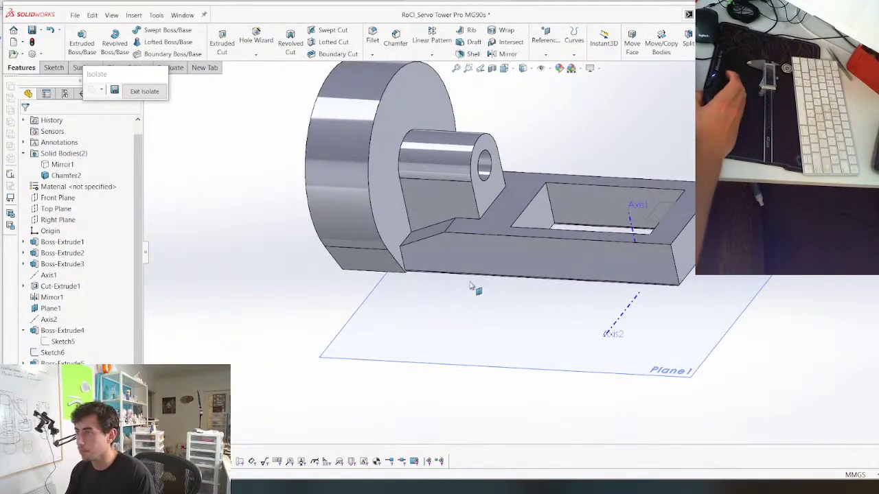
middle_click_drag(439, 215, 394, 104)
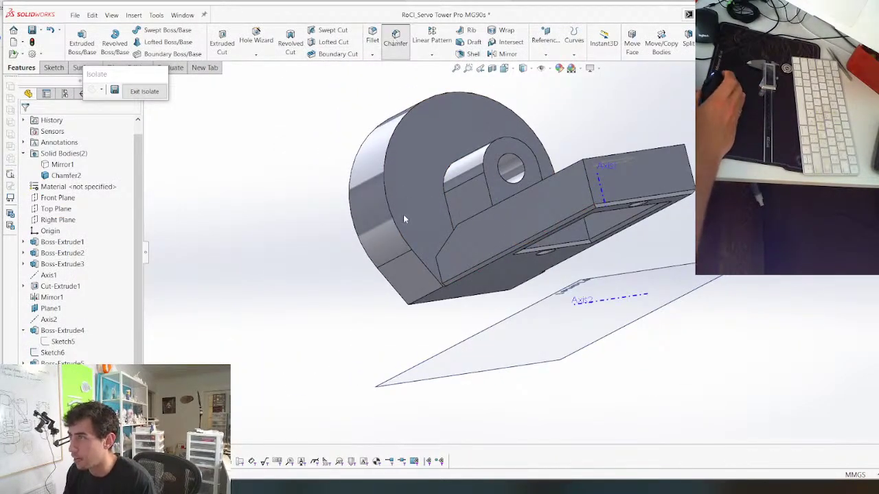
key("Return")
left_click(423, 267)
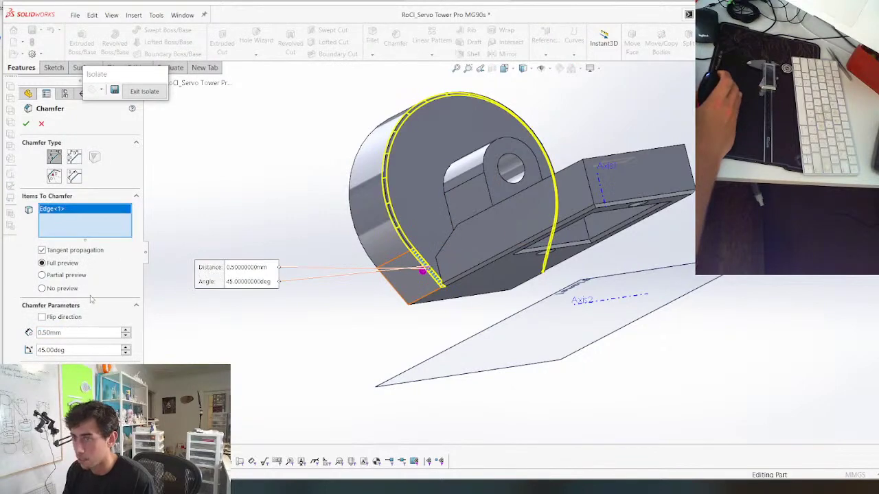
middle_click_drag(351, 325, 398, 294)
left_click(390, 294)
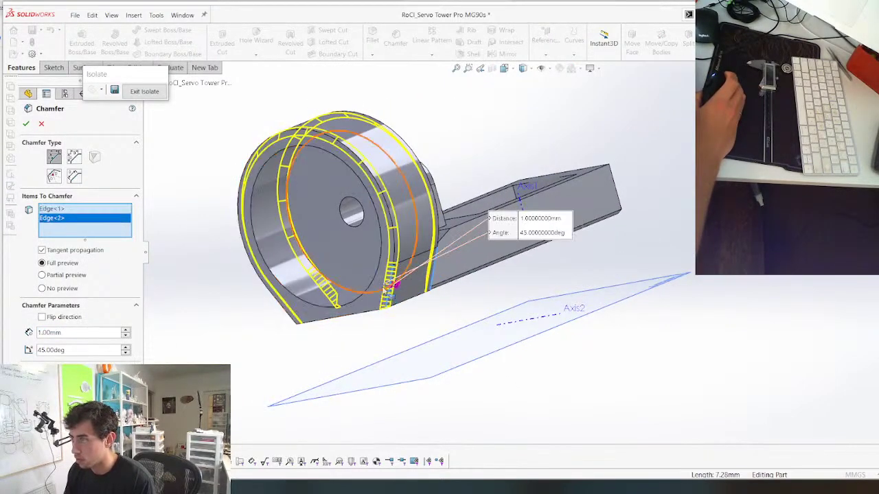
left_click(365, 294)
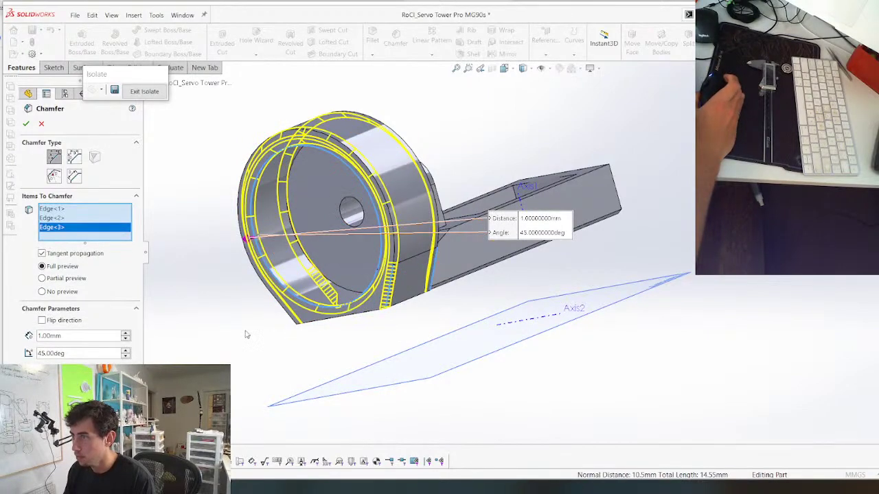
Add both end edges of the pin bore and the outline of the boss's end face, and apply the chamfer
middle_click_drag(247, 334, 416, 197)
left_click(334, 237)
left_click(320, 244)
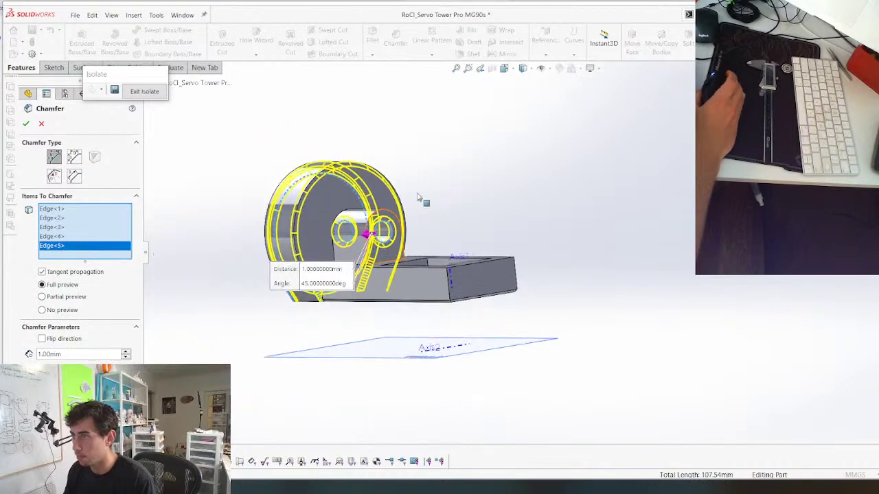
scroll(417, 199, "down", 5)
left_click(425, 372)
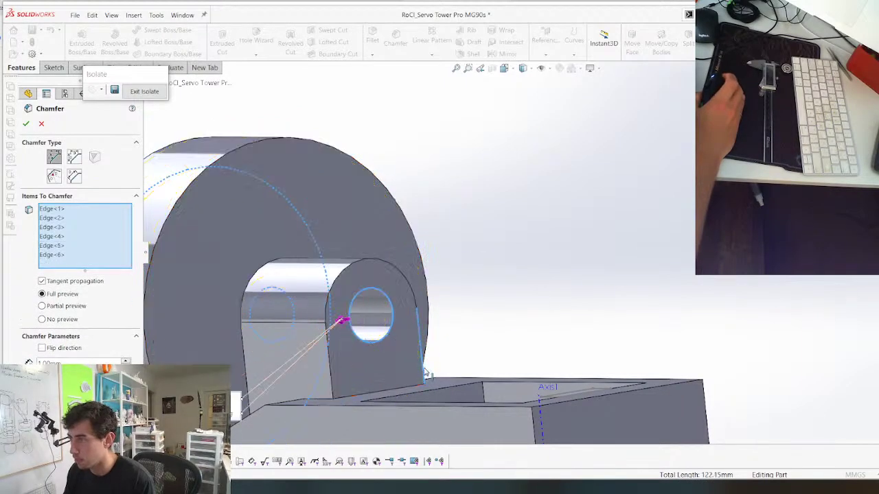
scroll(426, 350, "up", 4)
right_click(426, 317)
Edit the tower's 0.5 mm chamfer and add the servo opening's edge loop on the boss side
middle_click_drag(316, 327, 397, 302)
scroll(65, 343, "down", 1)
right_click(60, 375)
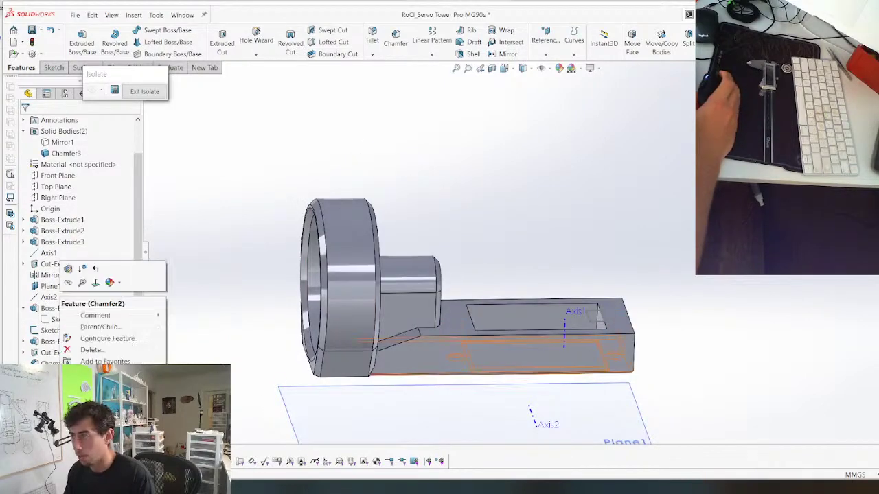
left_click(68, 268)
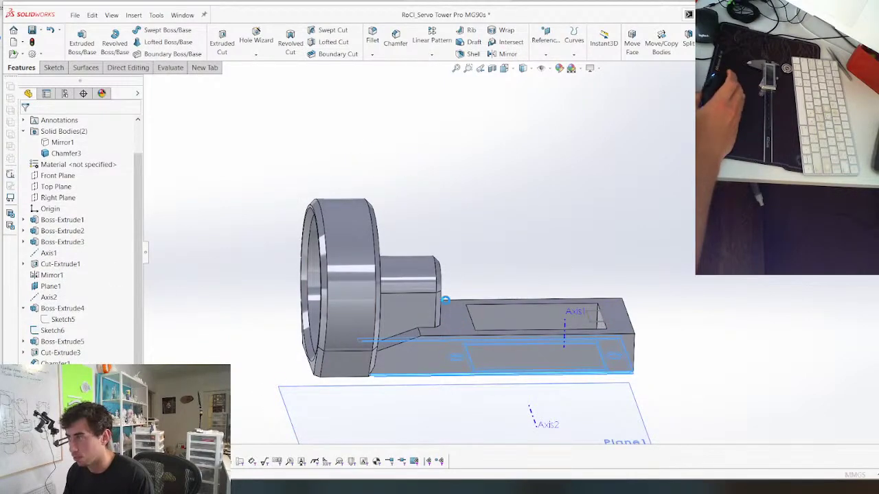
right_click(483, 305)
left_click(535, 443)
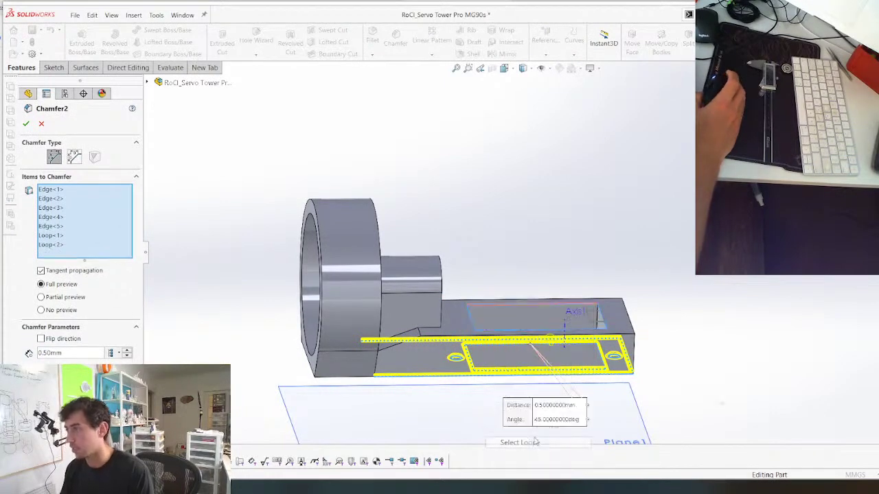
middle_click_drag(474, 398, 420, 362)
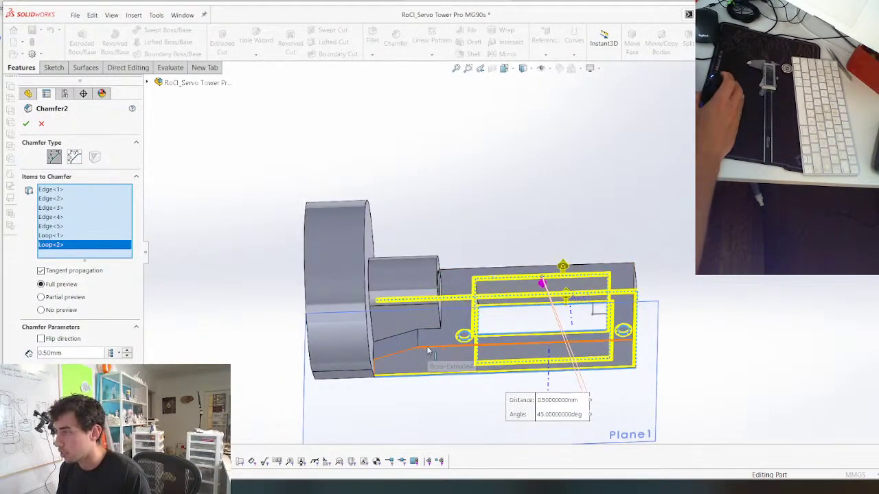
Add the tower arm's remaining long outer edges, on both sides of the servo opening, to the 0.5 mm chamfer and apply it
left_click(427, 351)
left_click(631, 290)
left_click(528, 270)
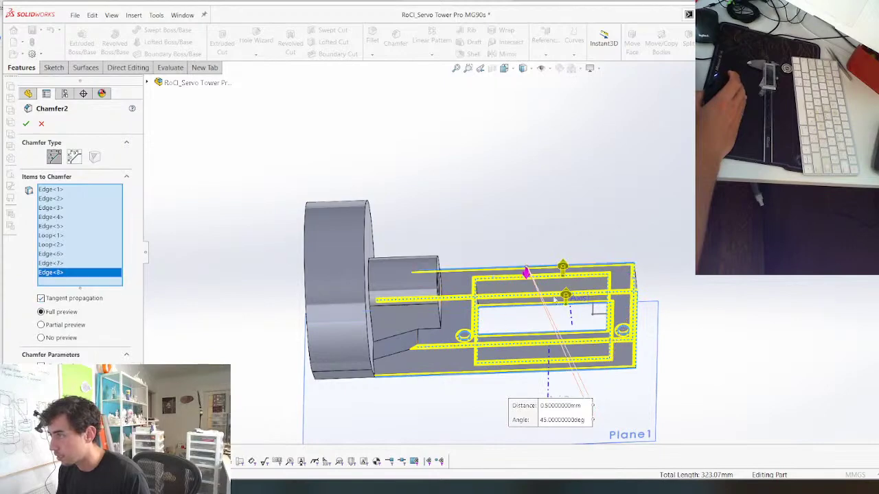
left_click(406, 352)
middle_click_drag(425, 309, 439, 328)
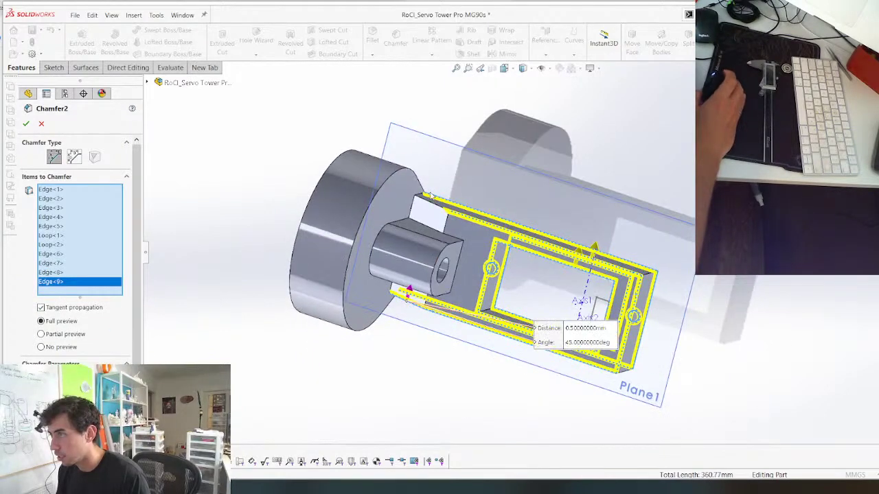
left_click(434, 207)
left_click(333, 263)
right_click(333, 263)
Save the chamfered servo tower part
middle_click_drag(332, 263, 384, 140)
scroll(384, 140, "up", 3)
scroll(378, 302, "down", 2)
middle_click_drag(389, 331, 361, 313)
key("ctrl+s")
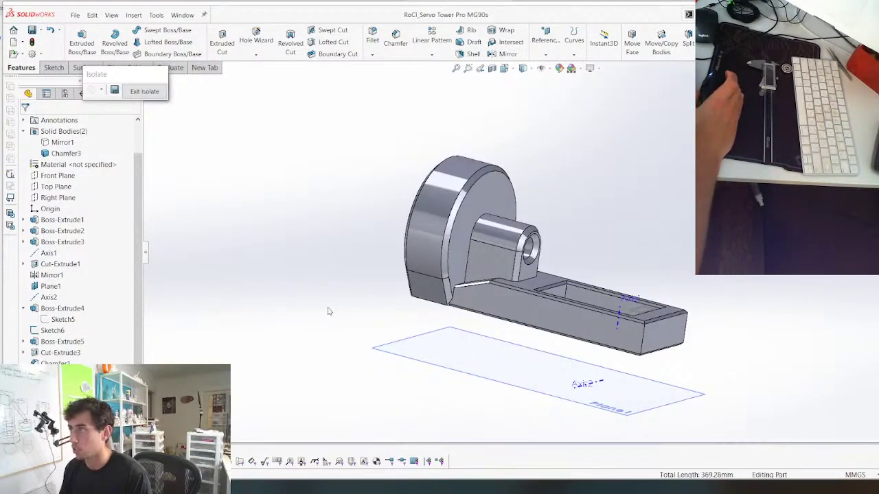
Start saving the part under a new name, creating and opening a folder named STL inside 059 - Robot Clock
left_click(502, 305)
key("ctrl+shift+s")
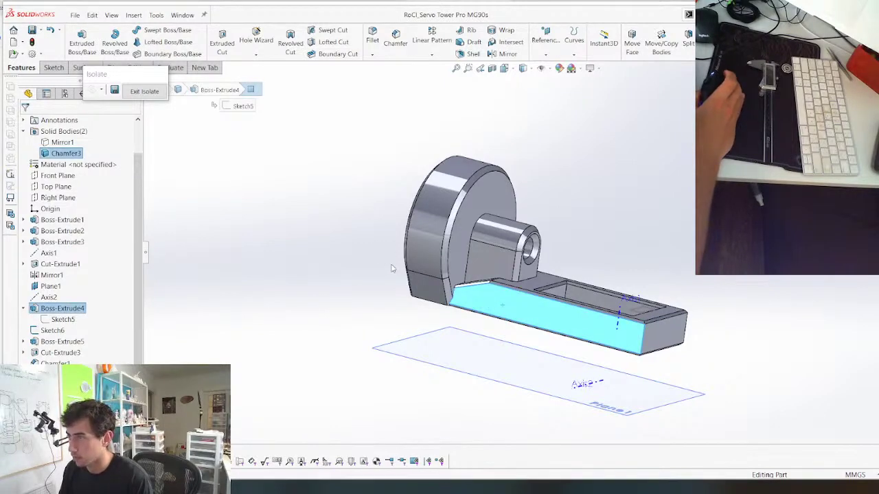
key("ctrl+shift+n")
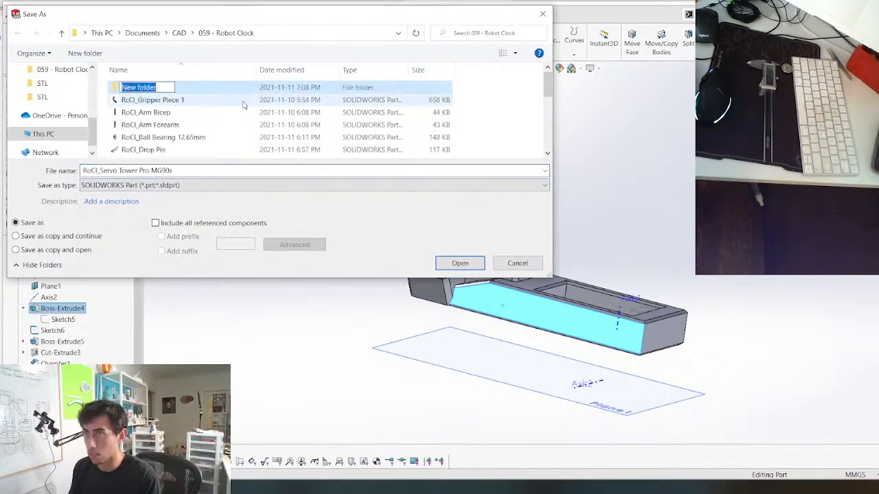
type("STL")
key("Return")
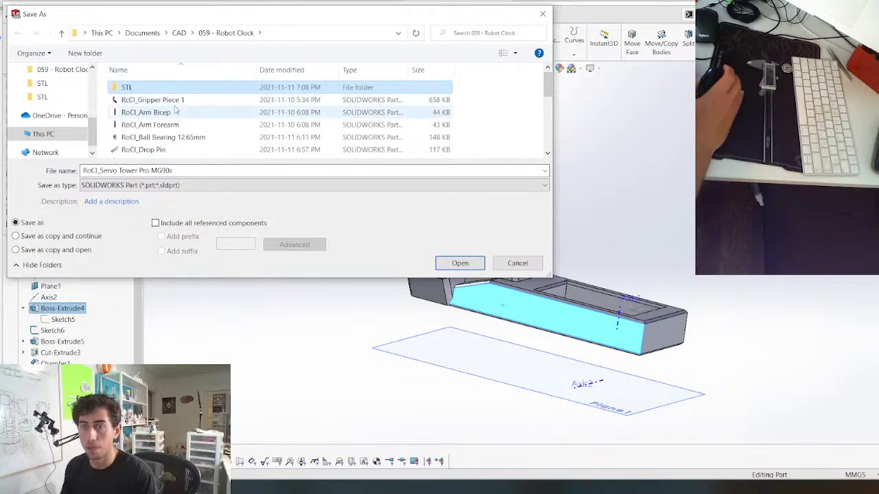
double_click(155, 88)
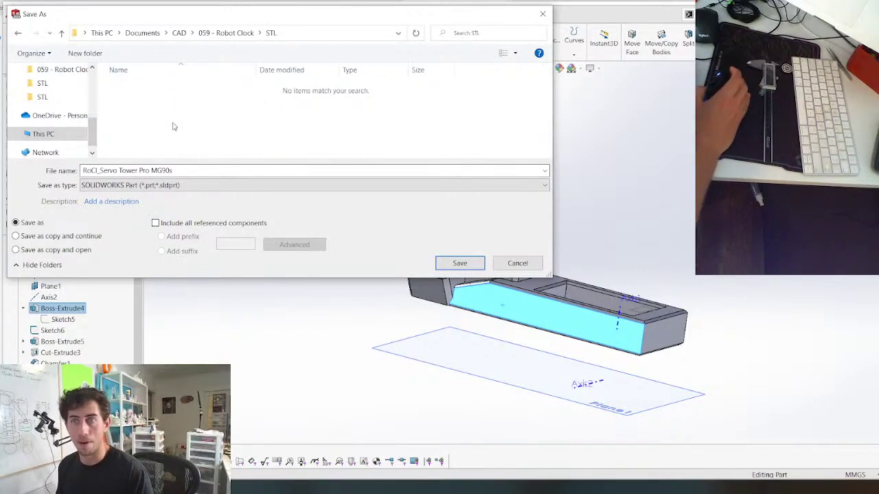
Save the part in the STL folder as RoCI_Servo Tower Pro MG90s Mount, in SOLIDWORKS Part format
double_click(214, 168)
left_click(195, 173)
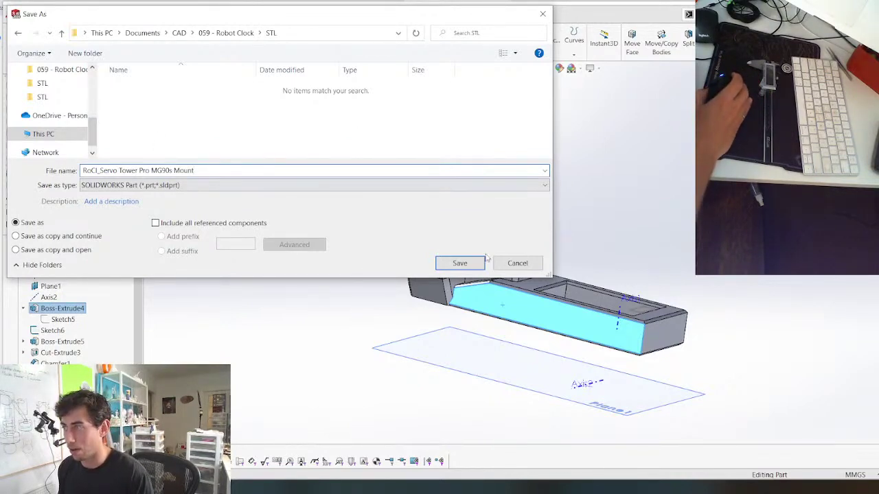
left_click(458, 267)
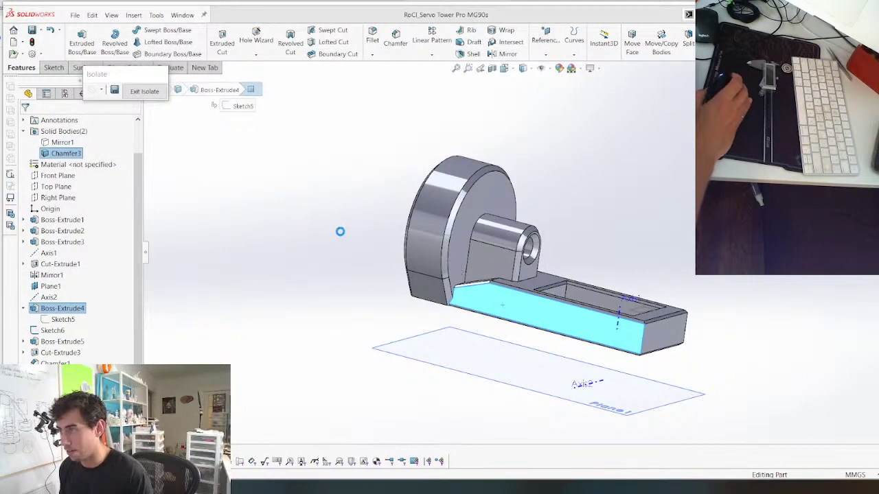
Switch to the gripper assembly and open the drop pin part on its own
key("ctrl+Tab")
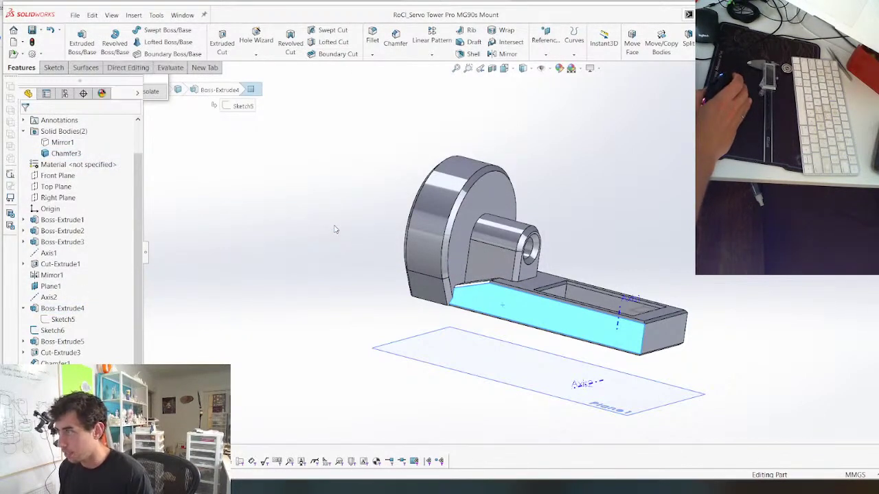
scroll(539, 279, "up", 4)
scroll(533, 290, "down", 2)
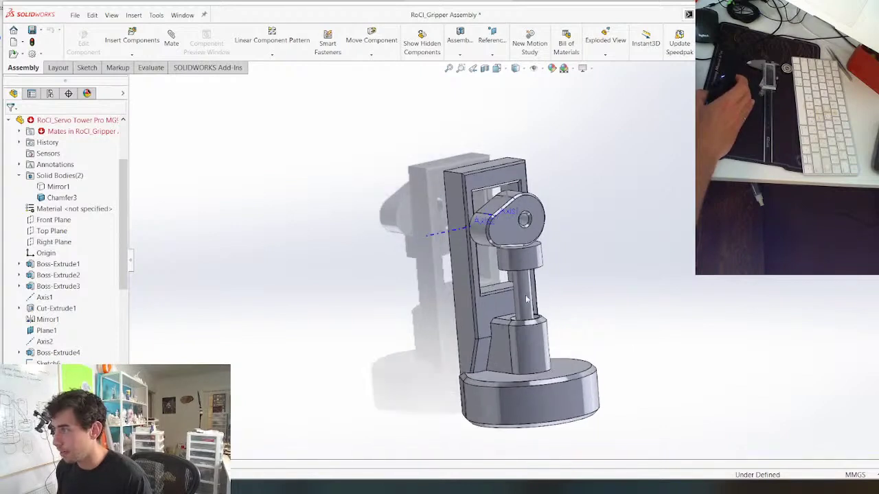
left_click(525, 291)
right_click(525, 294)
left_click(530, 149)
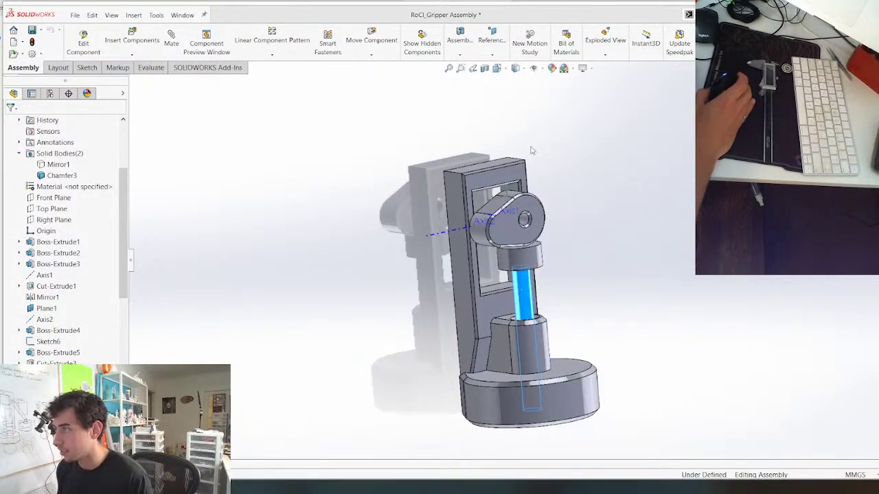
middle_click_drag(524, 281, 390, 132)
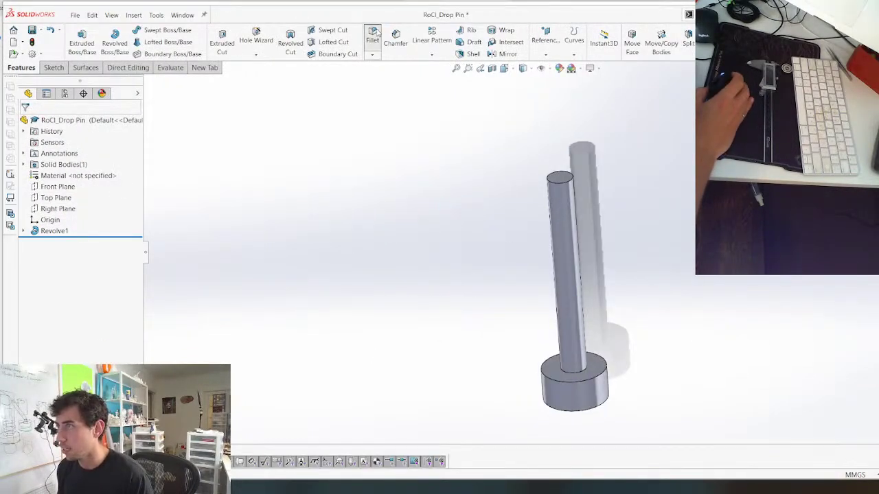
Fillet the edge where the drop pin's shaft meets its head, trying radii of 2 mm and 2.5 mm before applying 1 mm
left_click(569, 376)
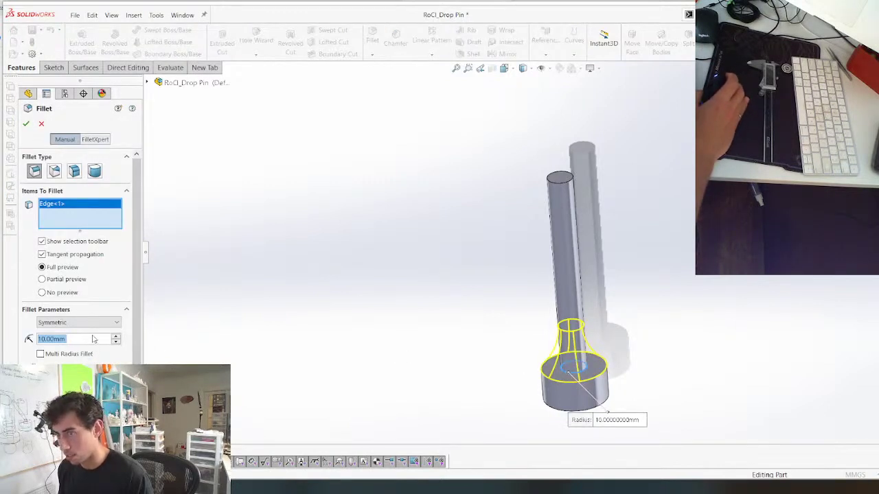
type("2")
key("Return")
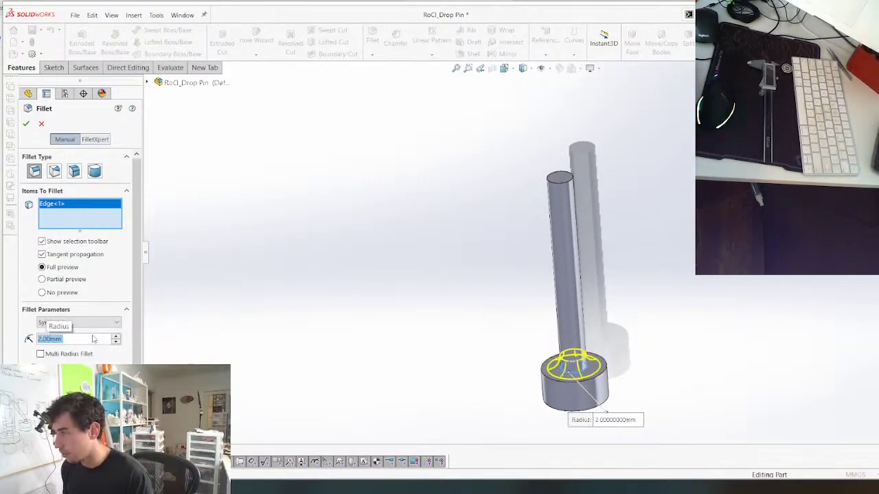
type("2.5")
key("Return")
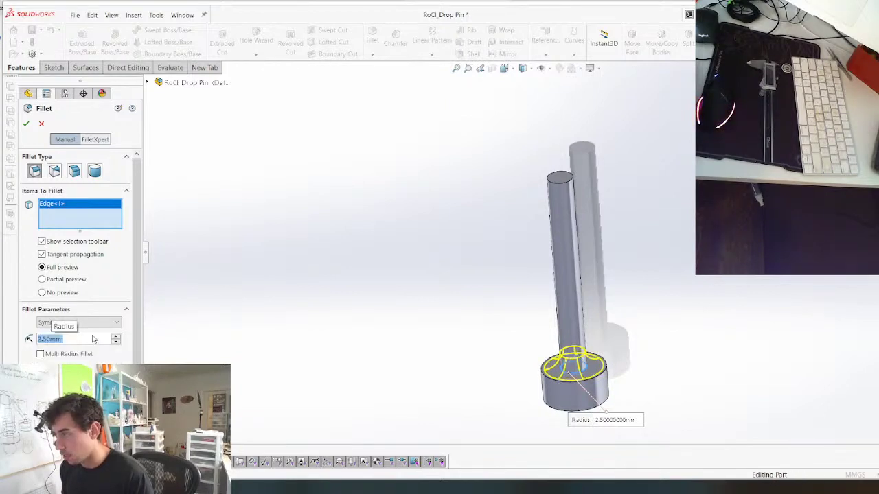
type("1")
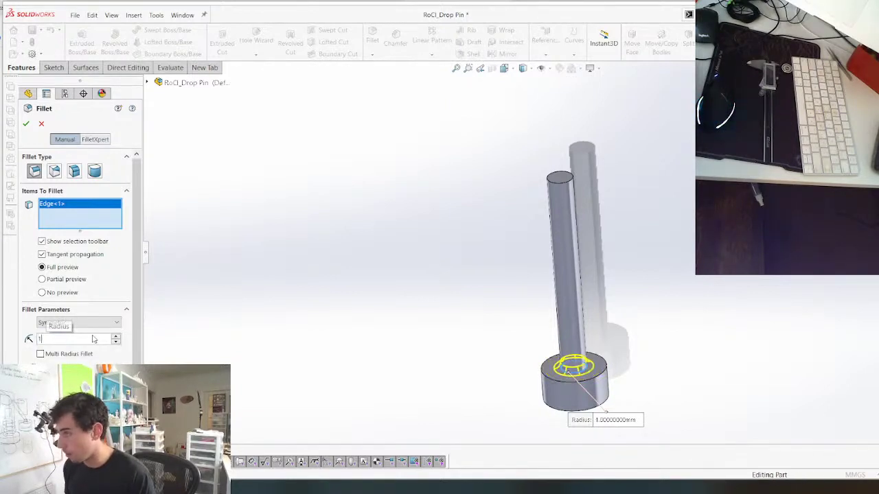
key("Return")
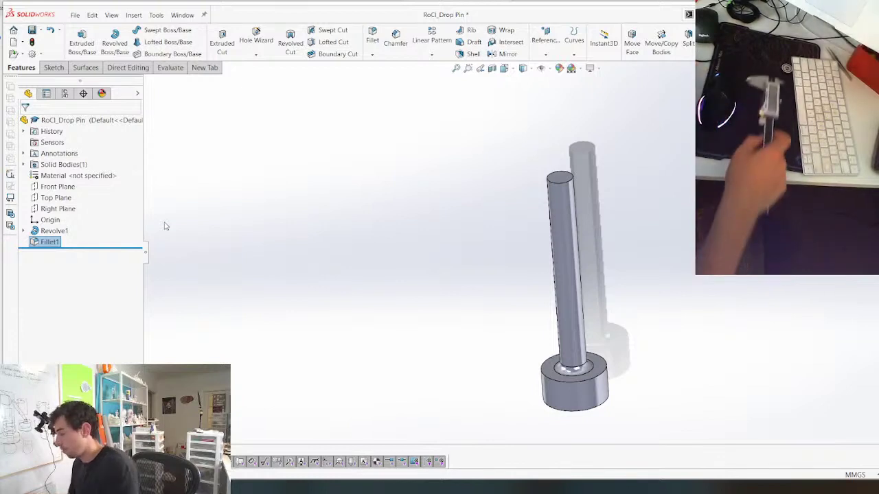
Measure the outer edge of the pin head on the shaft side
scroll(501, 392, "down", 3)
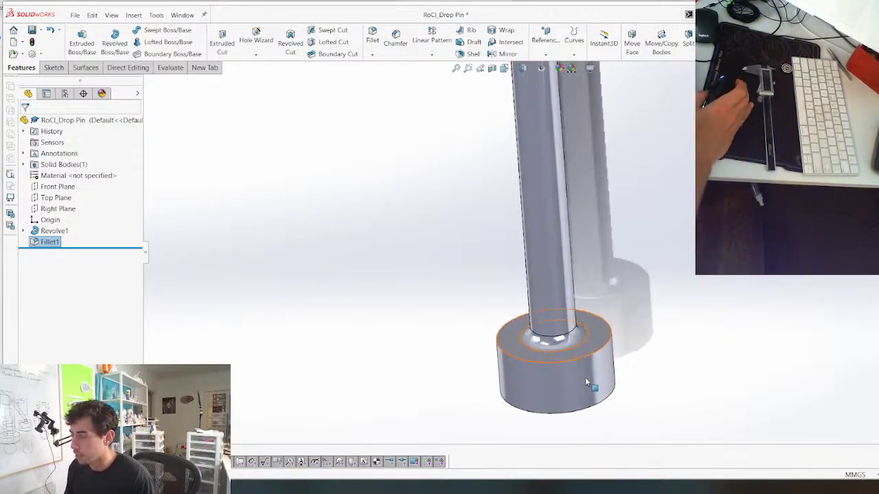
left_click(531, 366)
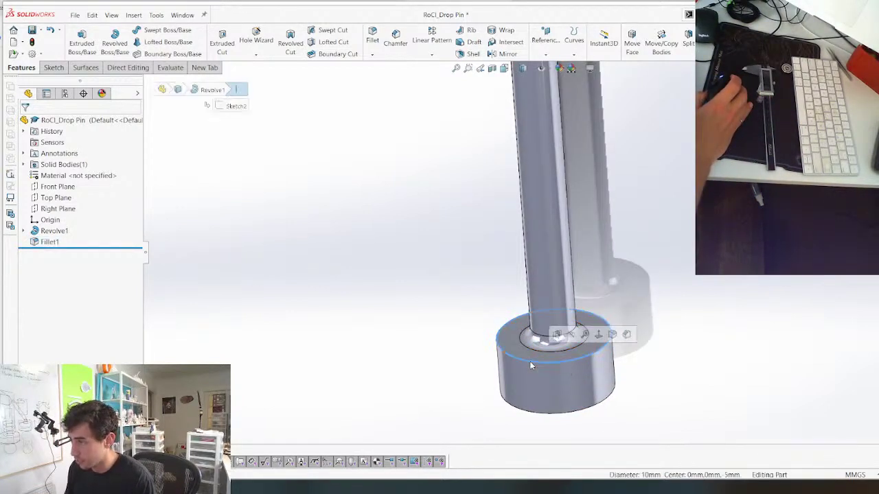
key("m")
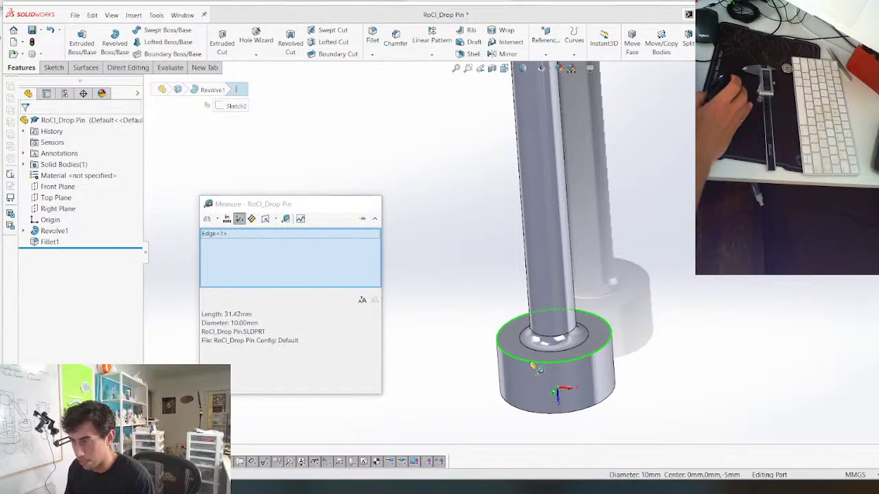
key("Escape")
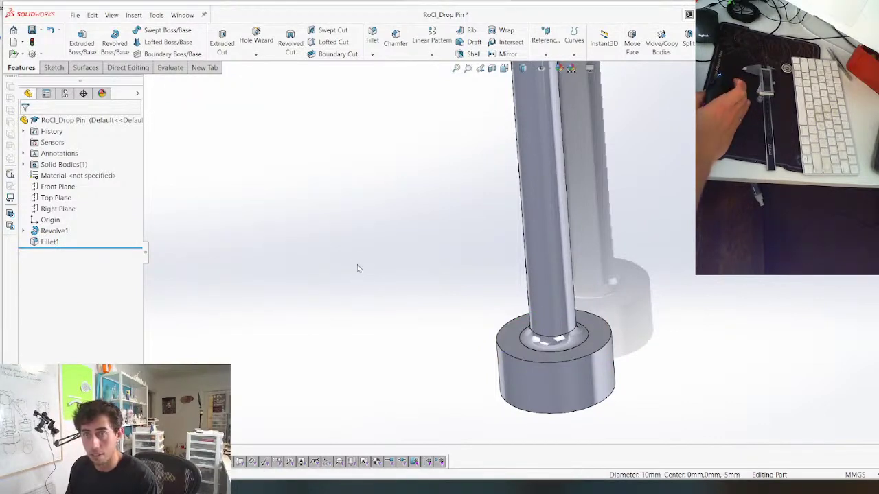
Chamfer the edge at the free end of the pin shaft with a 3 mm distance, a 30-degree angle and flipped direction
scroll(359, 270, "up", 3)
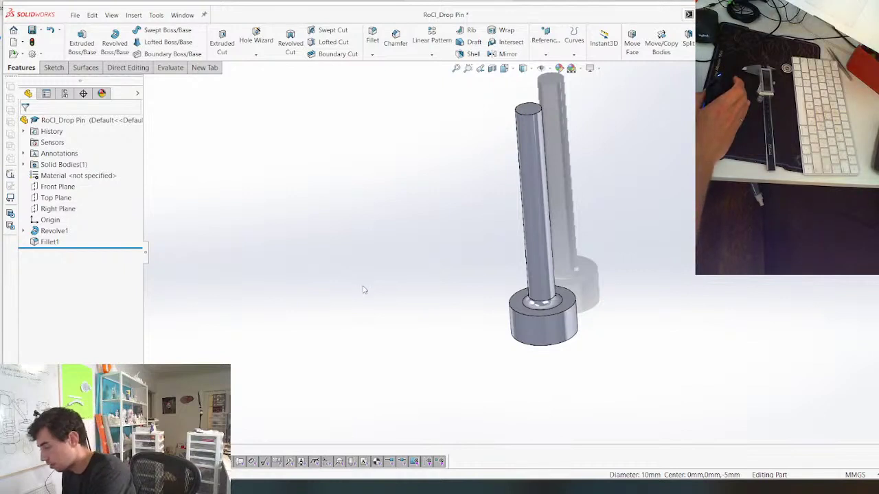
scroll(526, 261, "up", 3)
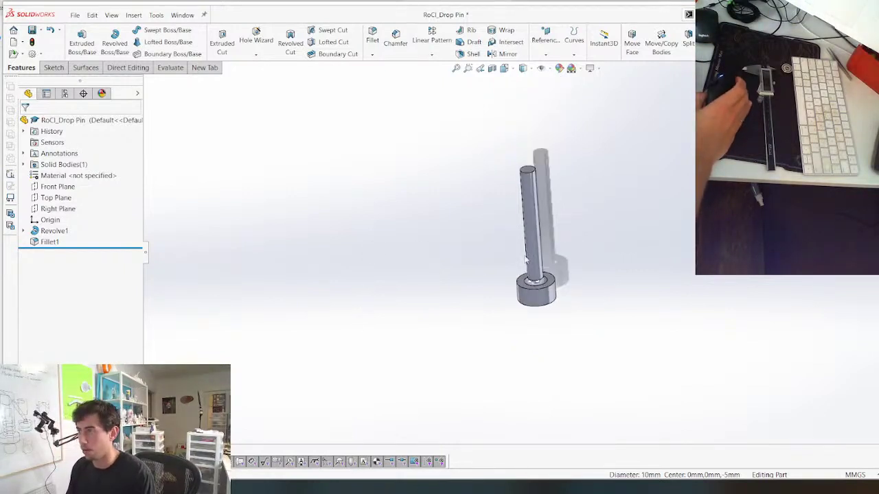
scroll(613, 133, "down", 3)
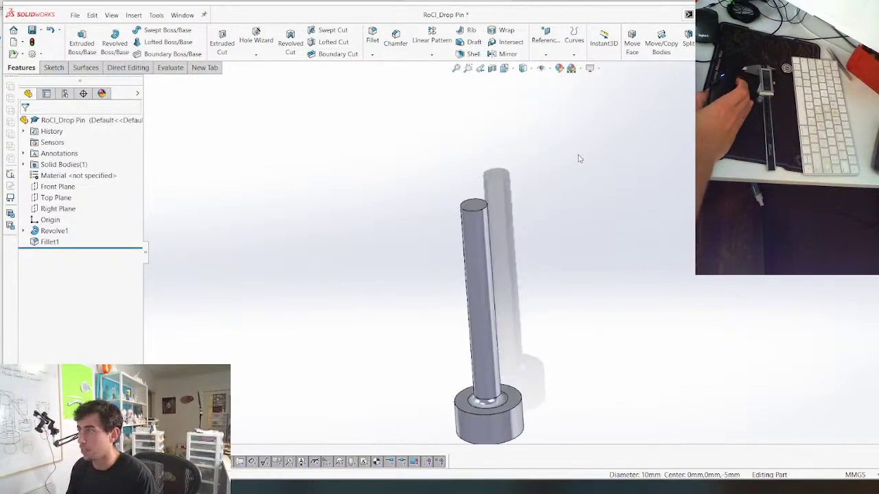
left_click(391, 39)
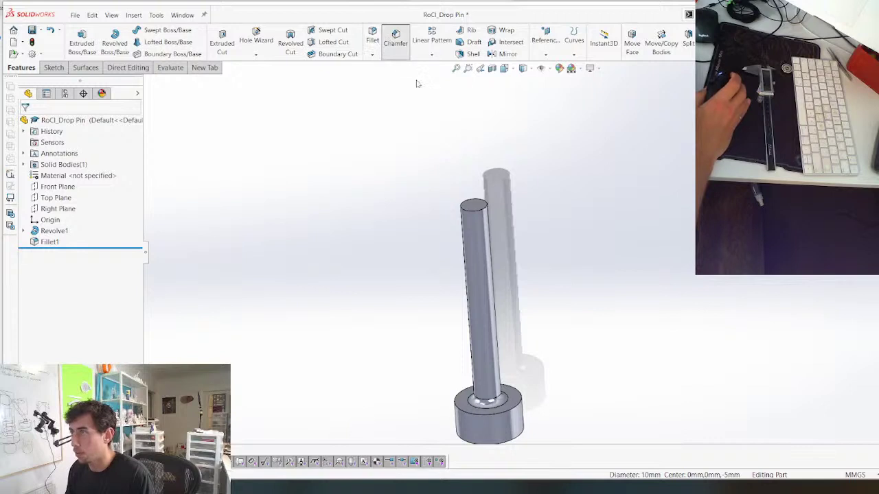
left_click(474, 207)
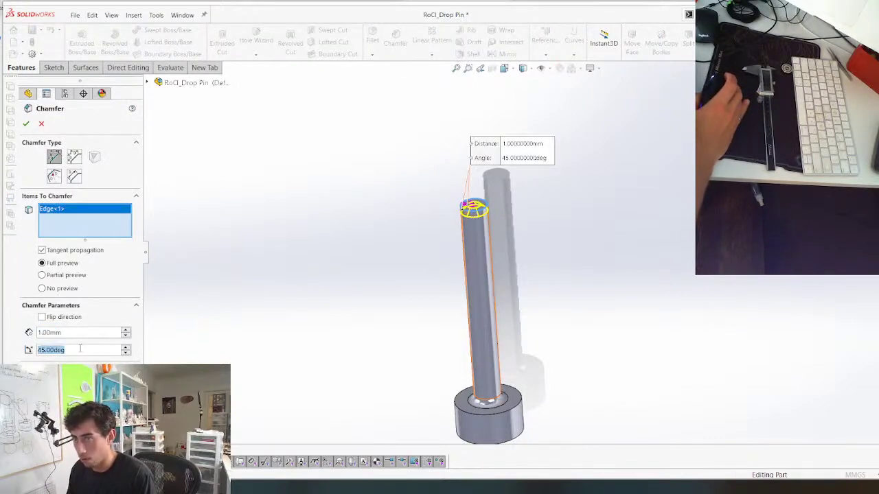
type("30")
key("Return")
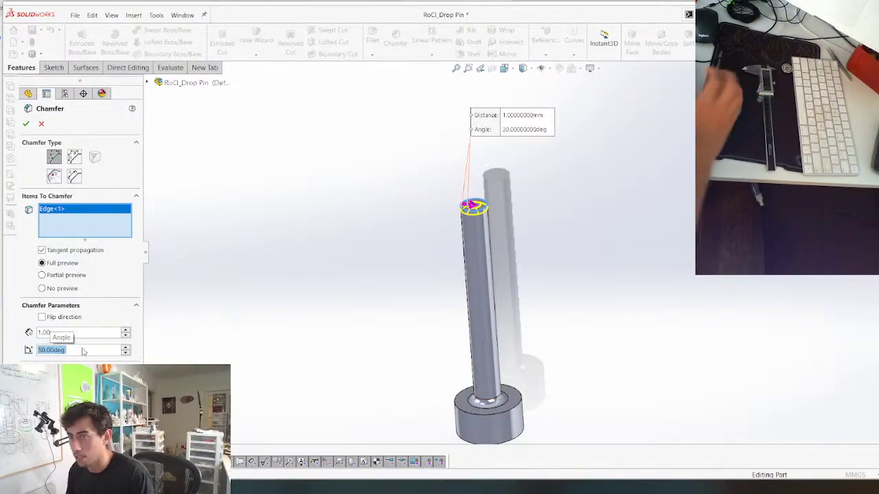
left_click(42, 317)
scroll(405, 218, "down", 3)
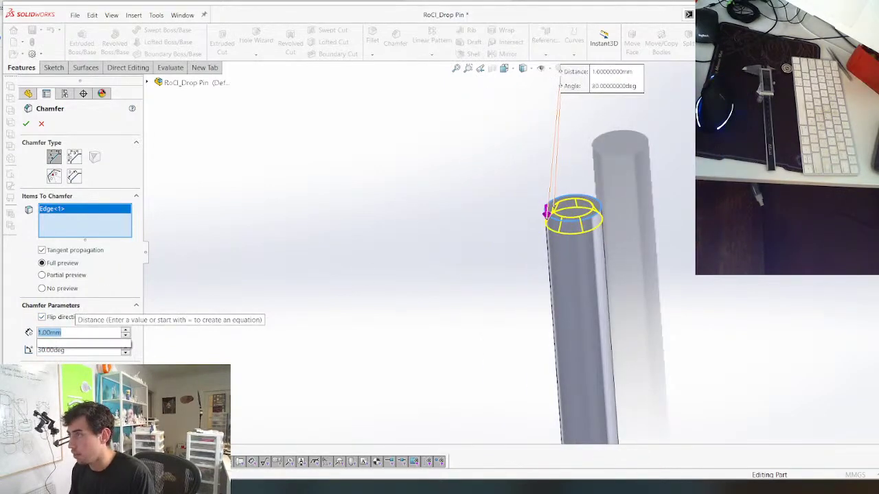
type("2")
key("Return")
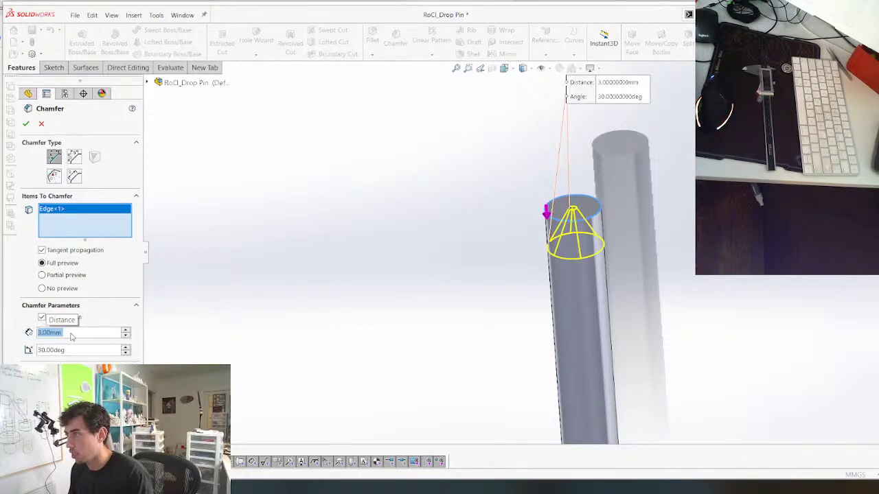
key("Return")
Edit the chamfer at the pin's free end, trying angles of 20 and 15 degrees before applying 10 degrees
right_click(72, 254)
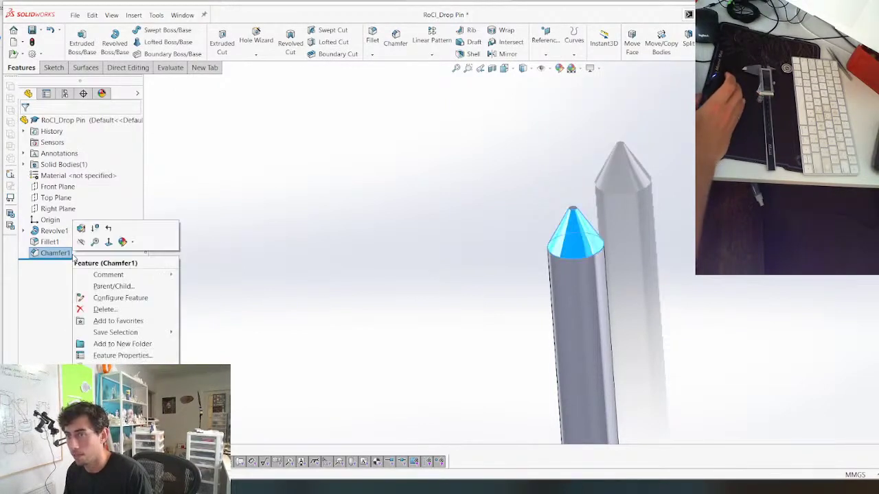
left_click(67, 253)
right_click(55, 253)
left_click(62, 224)
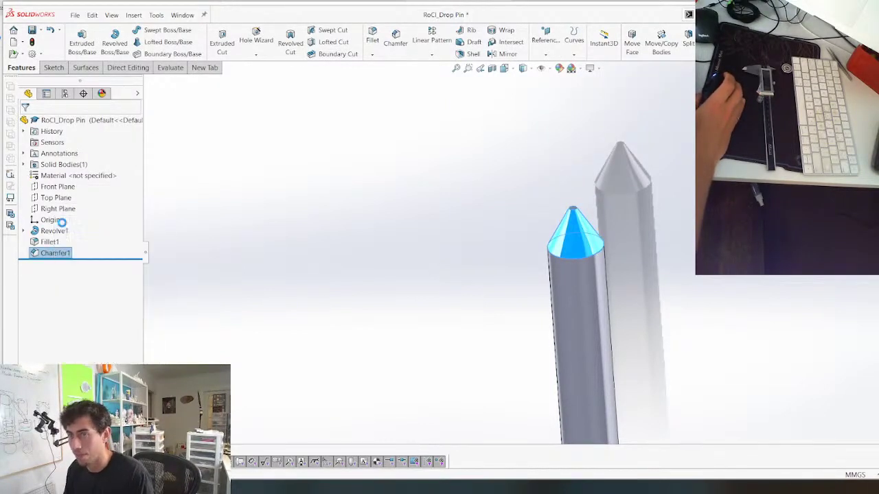
left_click(76, 298)
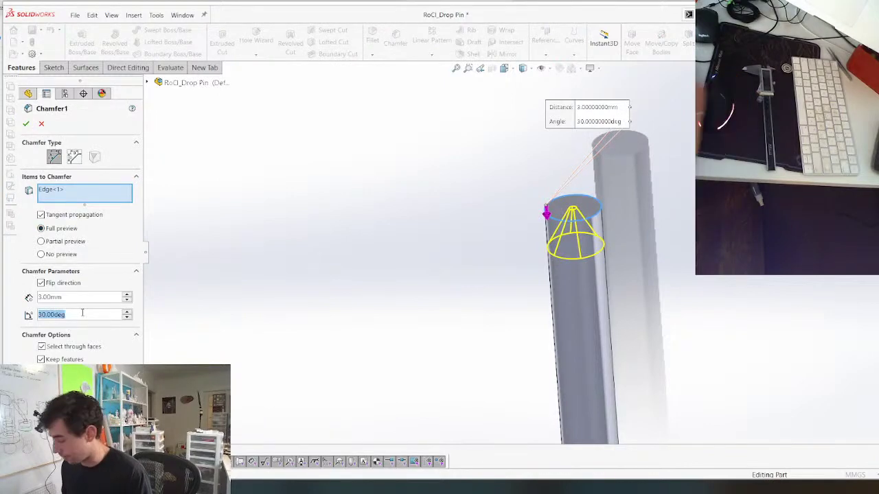
type("20")
key("Return")
type("15")
key("Return")
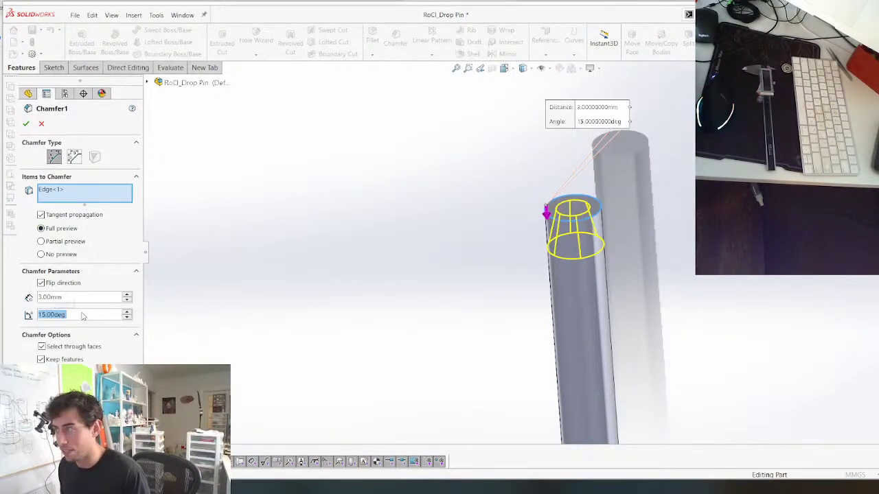
type("10")
key("Return")
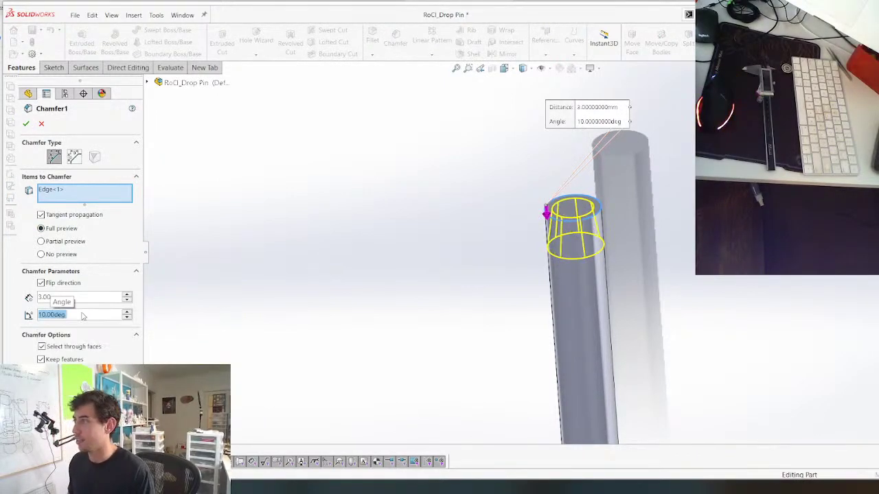
key("Return")
Fillet only the edge where the tapered tip meets the pin shaft with a 10 mm radius
scroll(475, 281, "up", 5)
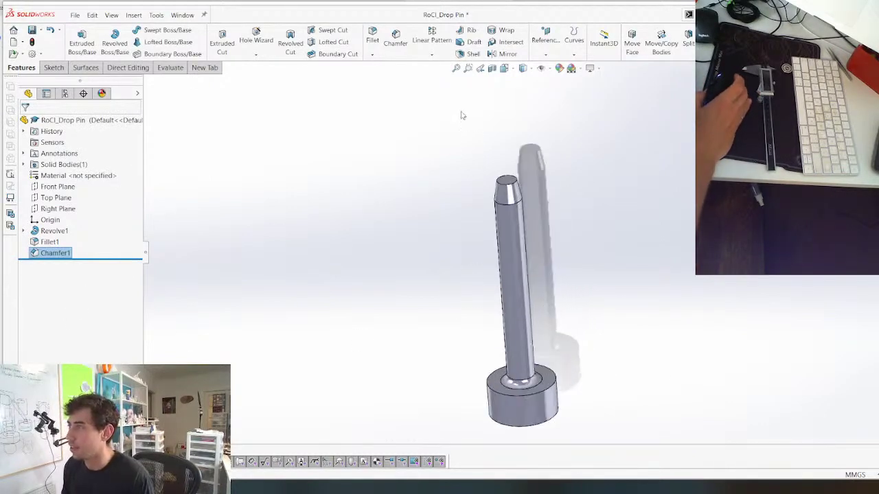
left_click(506, 201)
type("1")
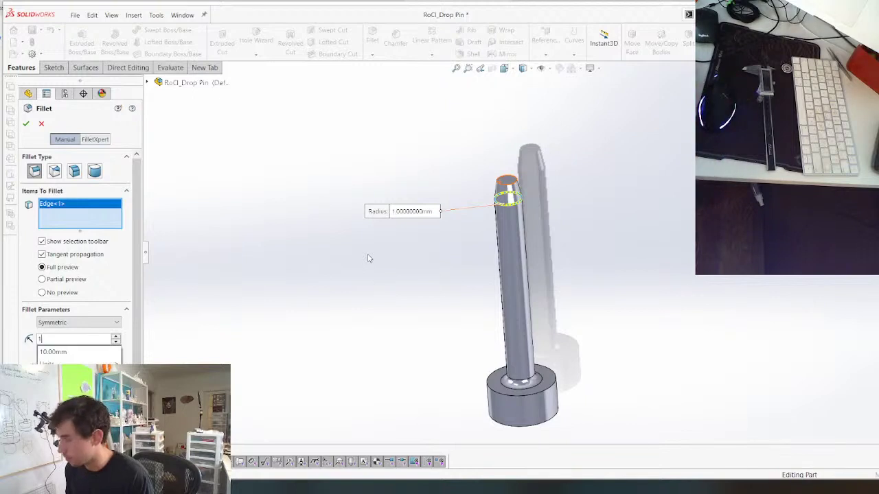
type("0")
key("Return")
scroll(492, 197, "down", 4)
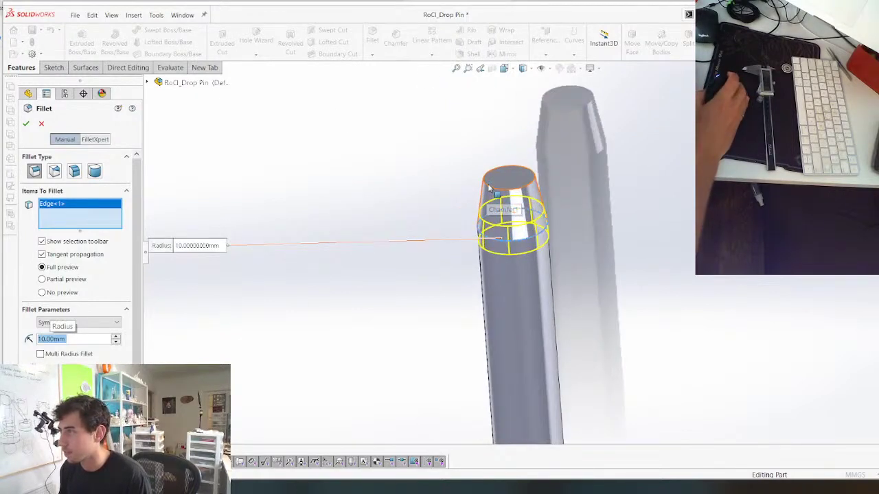
left_click(492, 191)
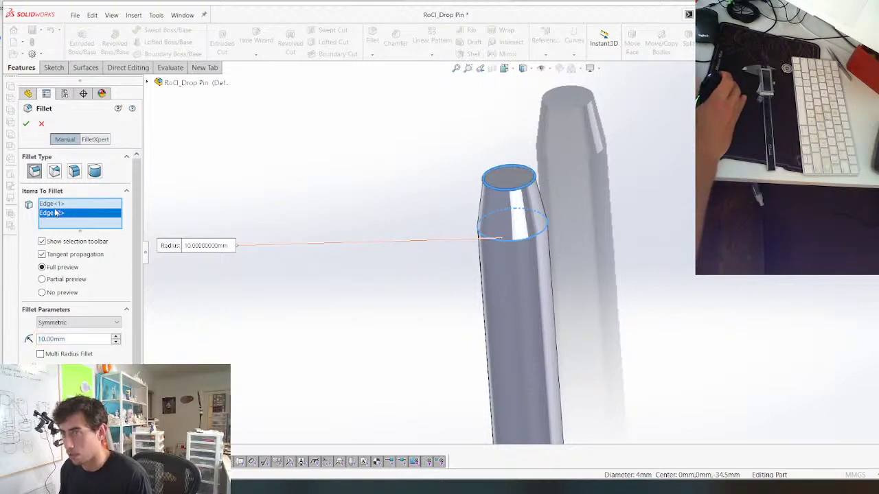
key("Delete")
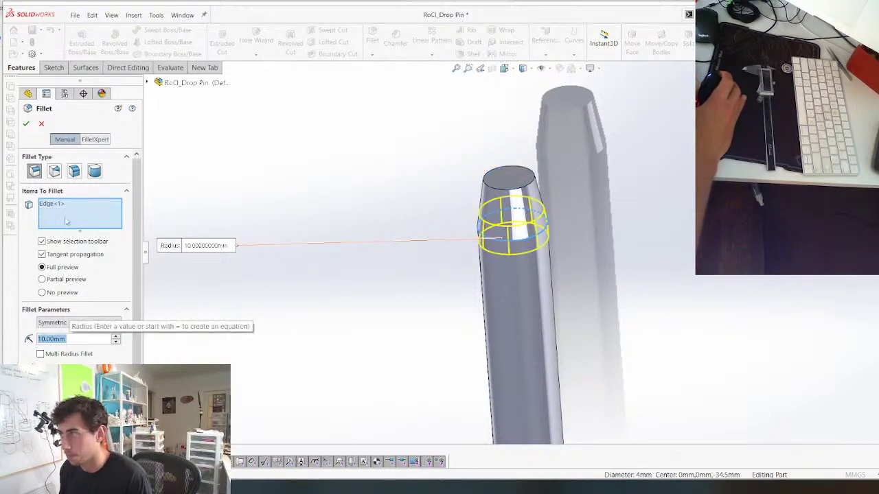
key("Return")
Chamfer both outer edges of the pin head with a 0.5 mm distance, trying 75 degrees before applying 45 degrees
scroll(433, 276, "up", 5)
scroll(475, 330, "up", 3)
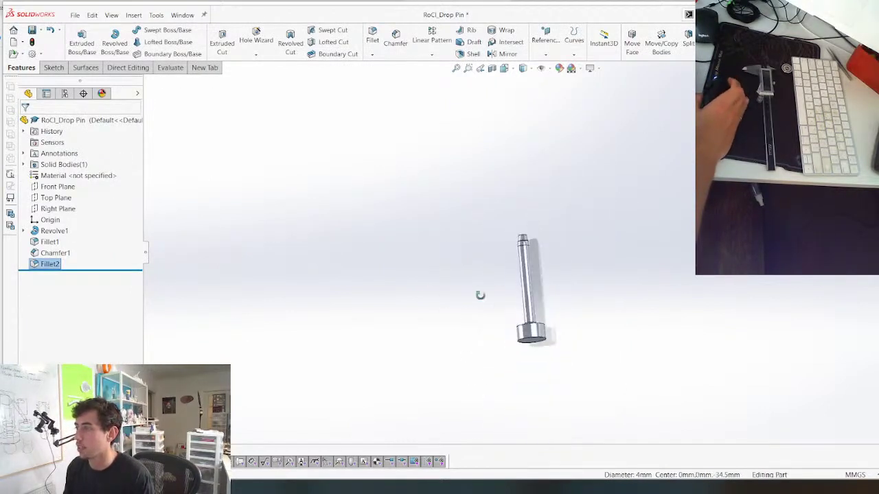
left_click(396, 43)
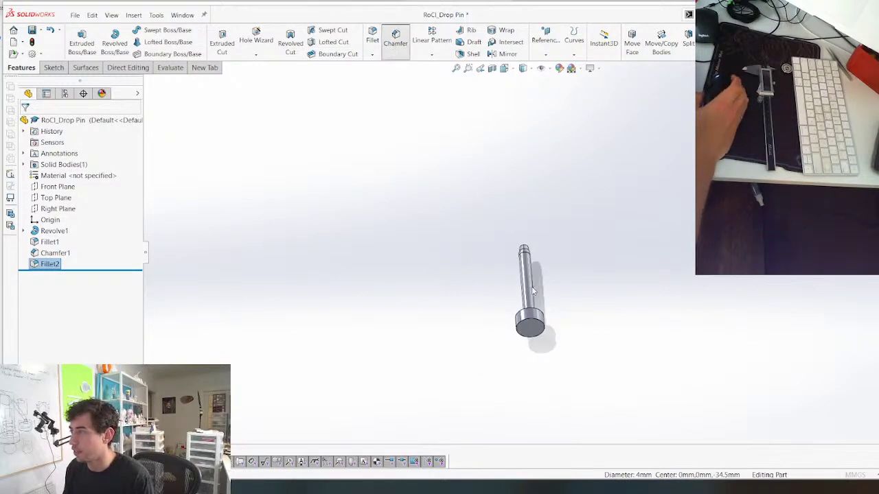
scroll(533, 291, "down", 3)
left_click(512, 317)
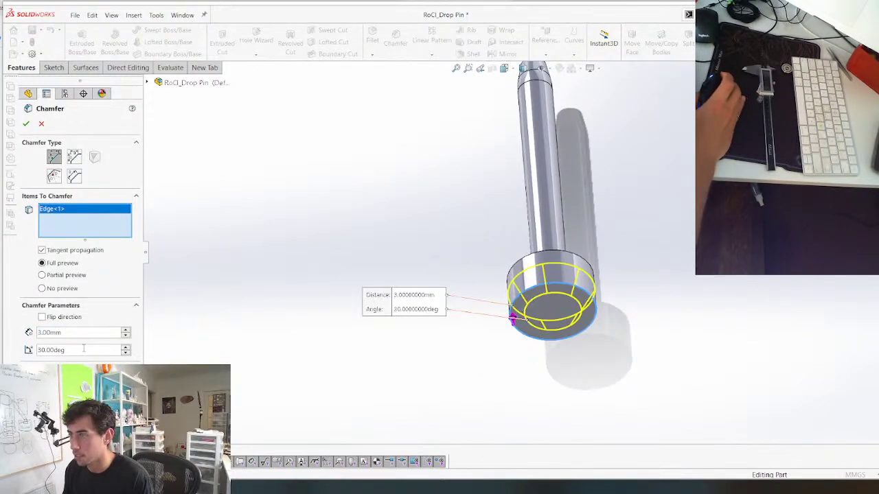
type("0.5")
key("Return")
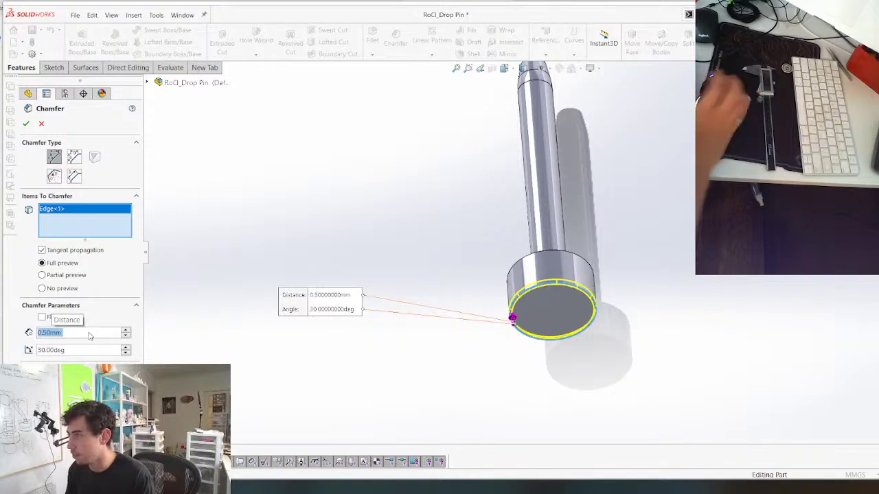
middle_click_drag(457, 172, 483, 324)
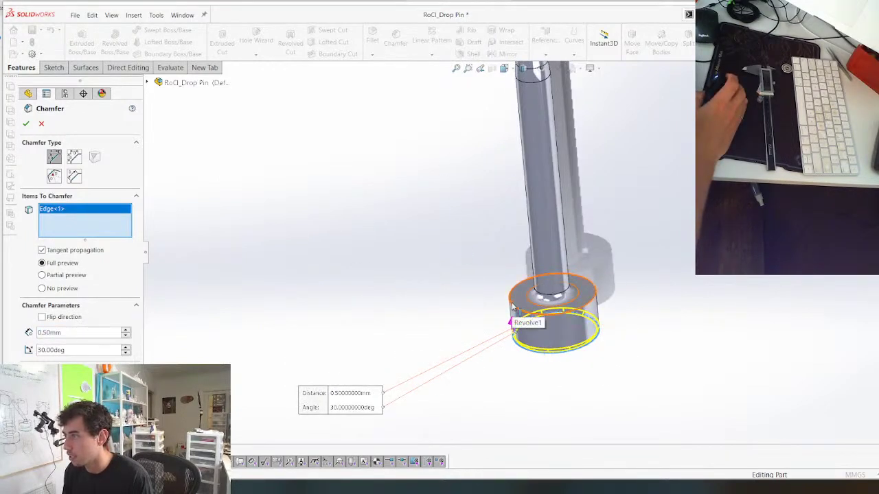
left_click(512, 306)
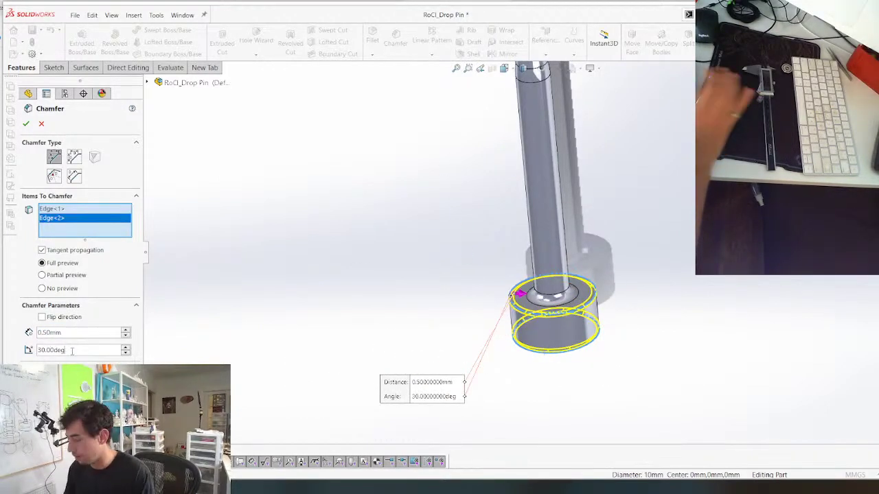
double_click(71, 350)
type("75")
key("Return")
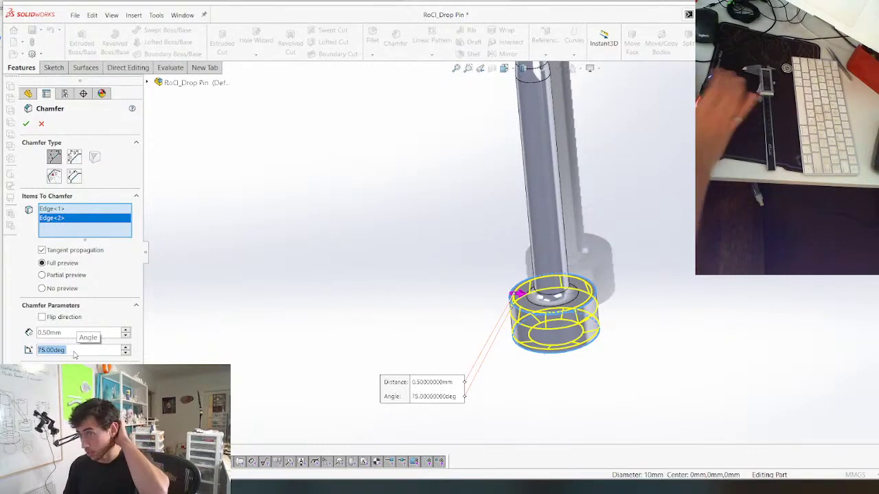
type("45")
key("Return")
key("Return")
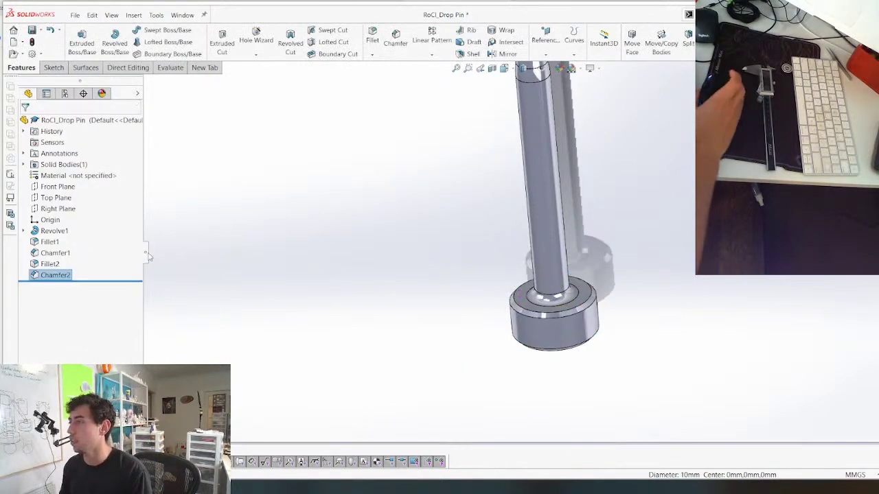
Fillet the end edge of the pin's tapered tip with a 1 mm radius
scroll(504, 268, "up", 3)
middle_click_drag(505, 268, 516, 228)
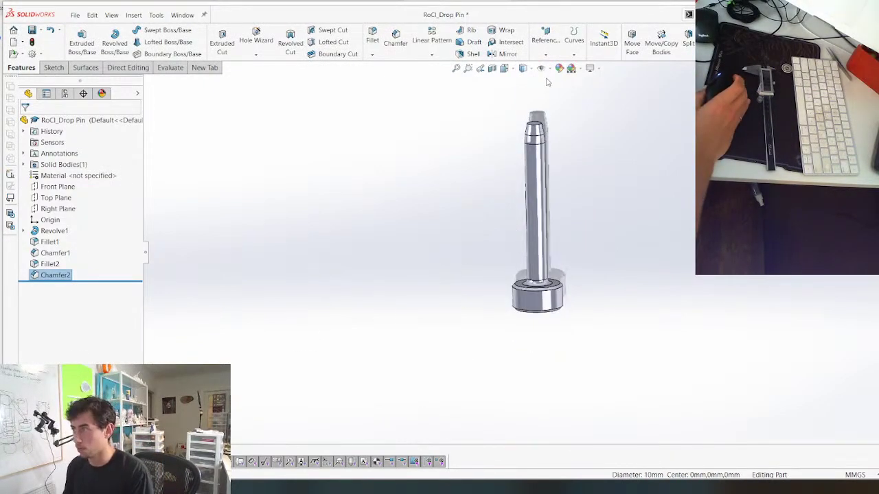
scroll(546, 94, "down", 3)
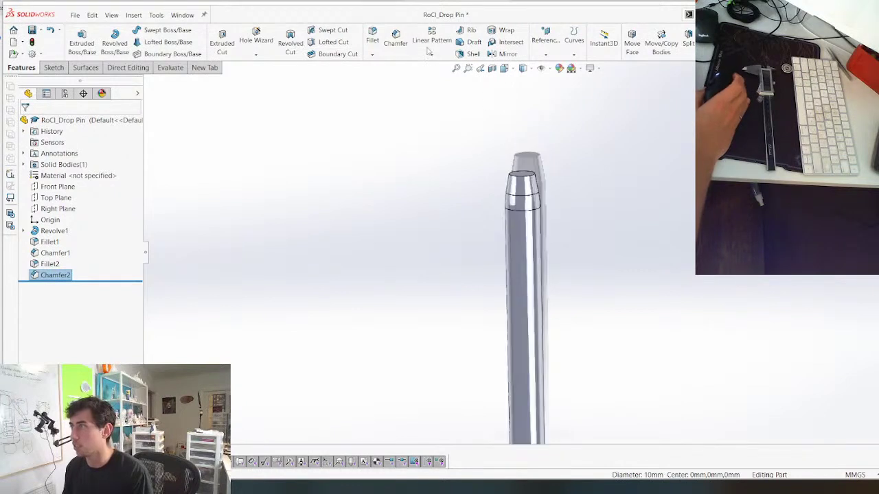
left_click(515, 177)
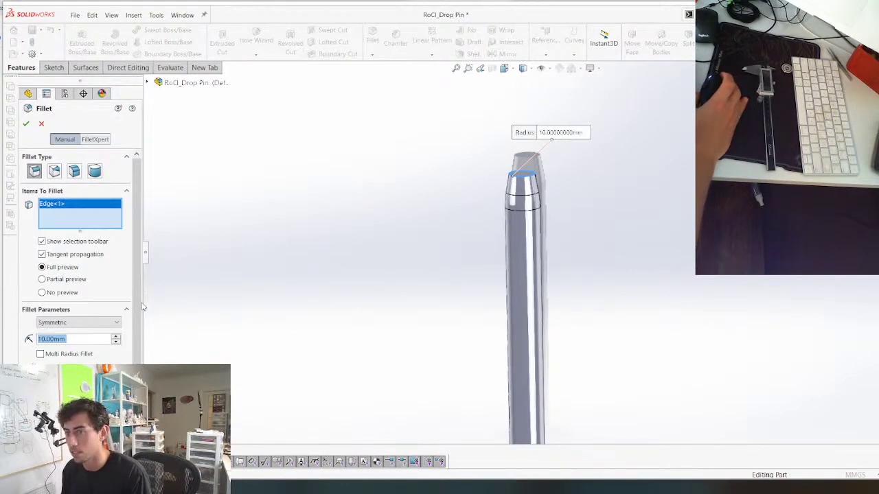
type("1")
key("Return")
key("Return")
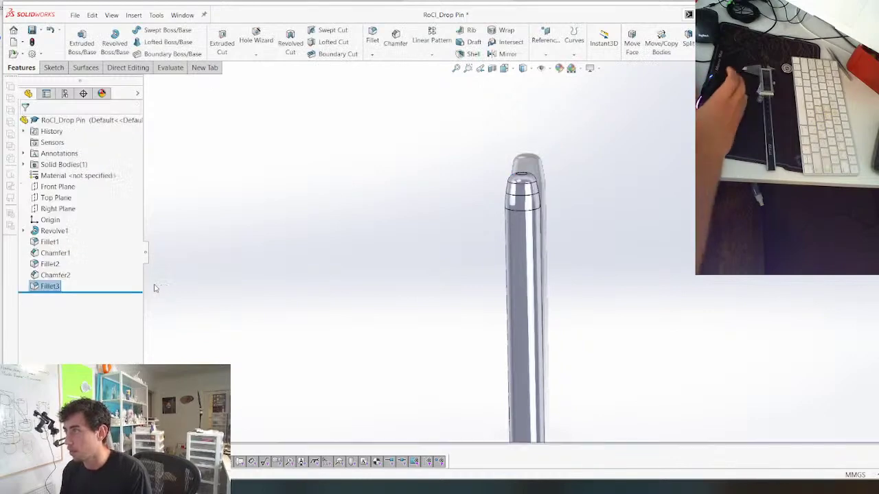
Export all bodies of the drop pin as an STL named RoCl_Drop Pin in the project's STL folder
scroll(472, 237, "up", 4)
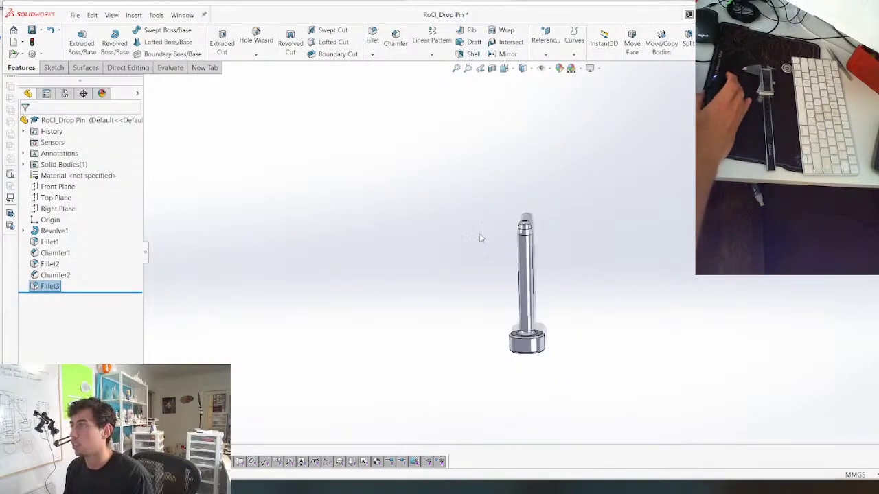
key("ctrl+shift+s")
left_click(130, 185)
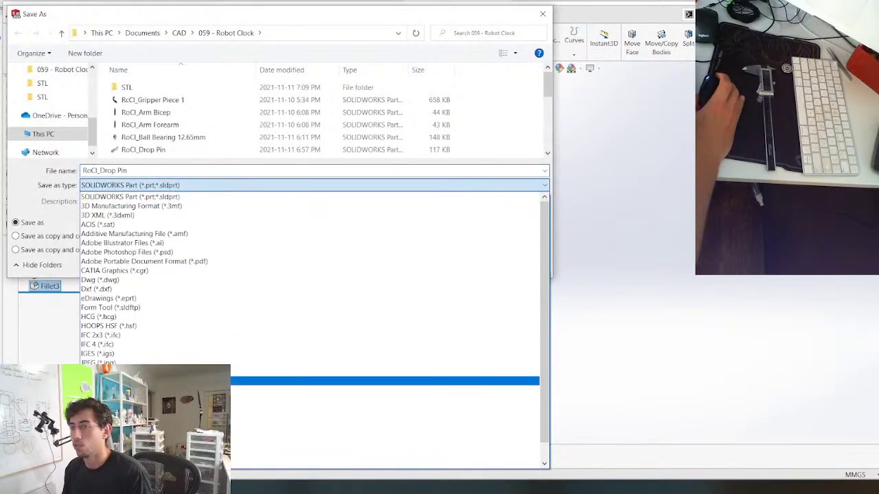
left_click(120, 455)
double_click(136, 85)
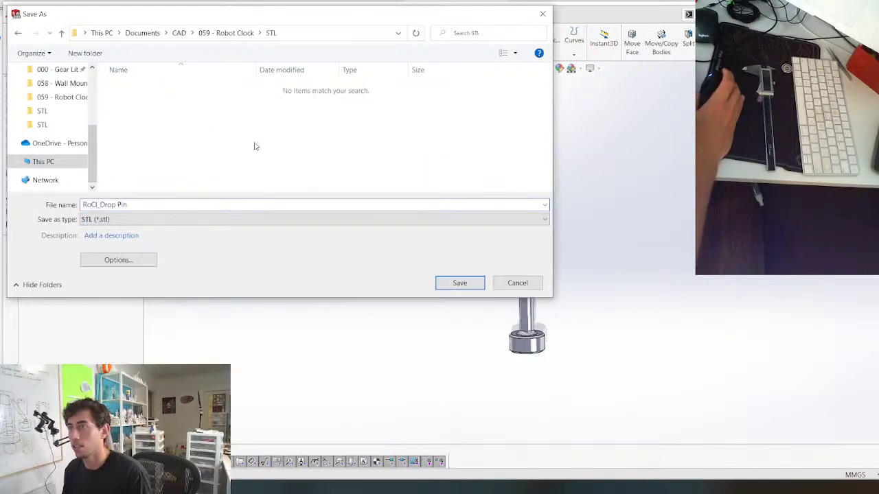
left_click(459, 283)
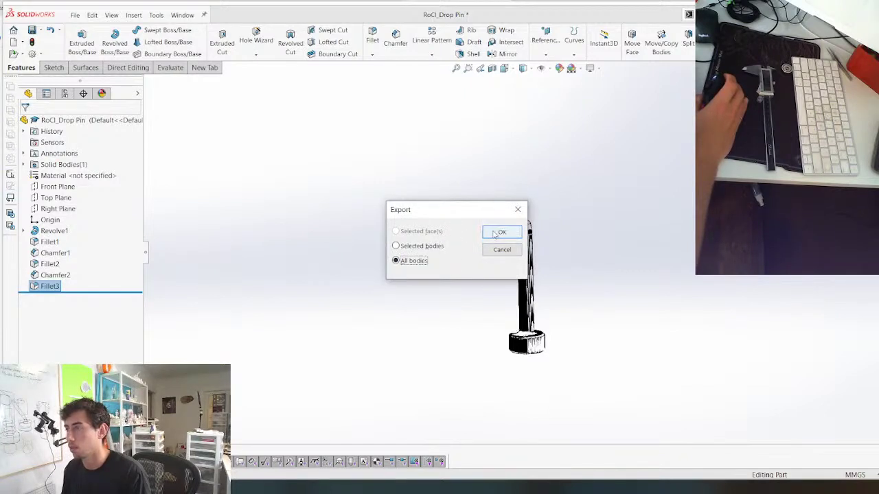
left_click(500, 233)
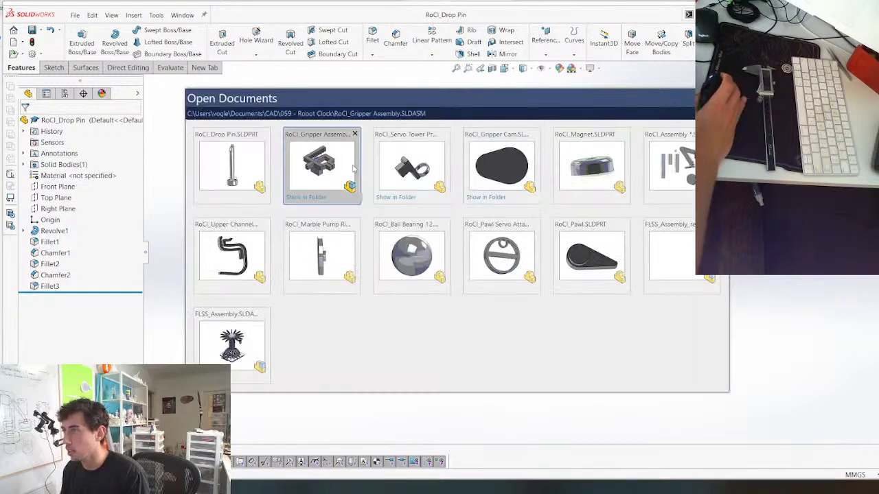
Switch to the servo tower mount part and save it as a SOLIDWORKS part in the 059 - Robot Clock folder
left_click(395, 165)
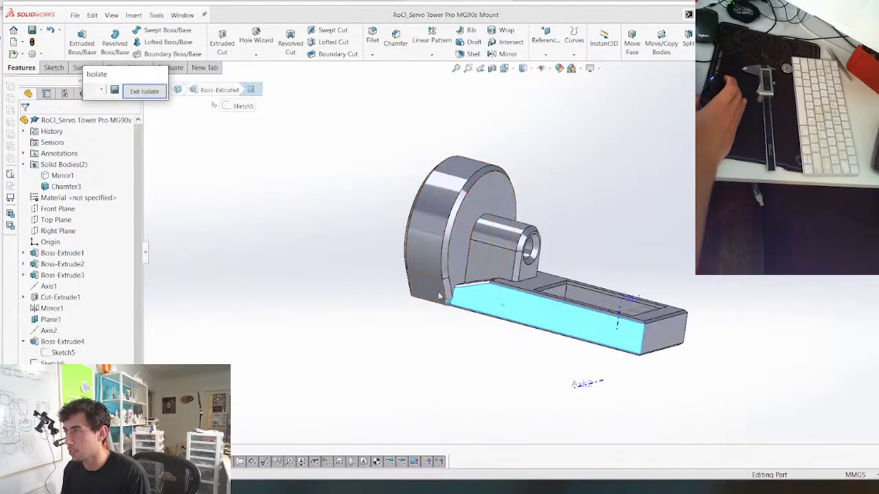
left_click(512, 305)
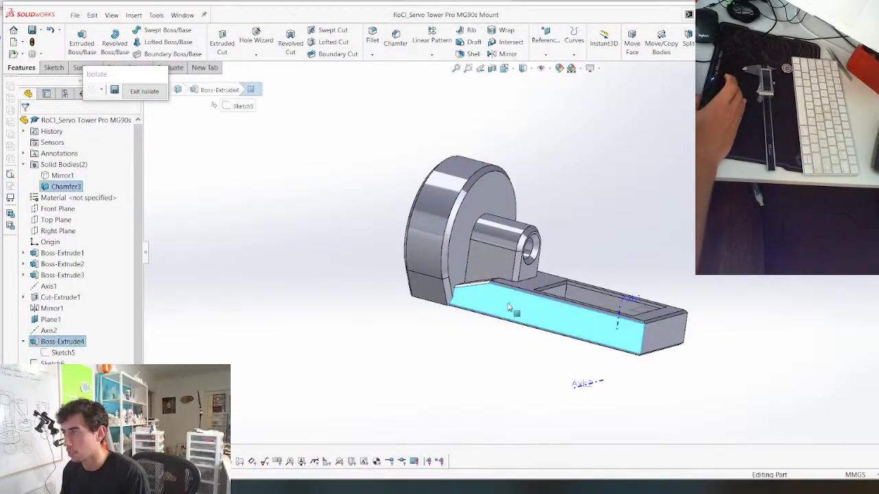
key("ctrl+shift+s")
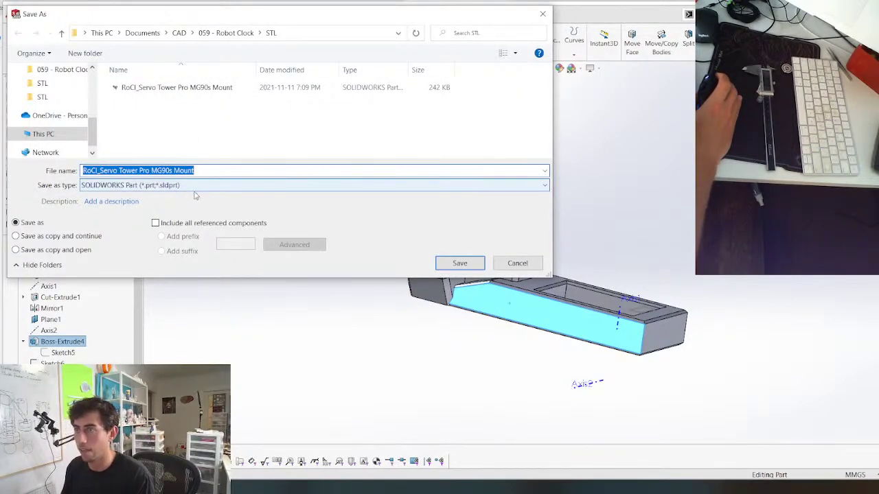
left_click(226, 32)
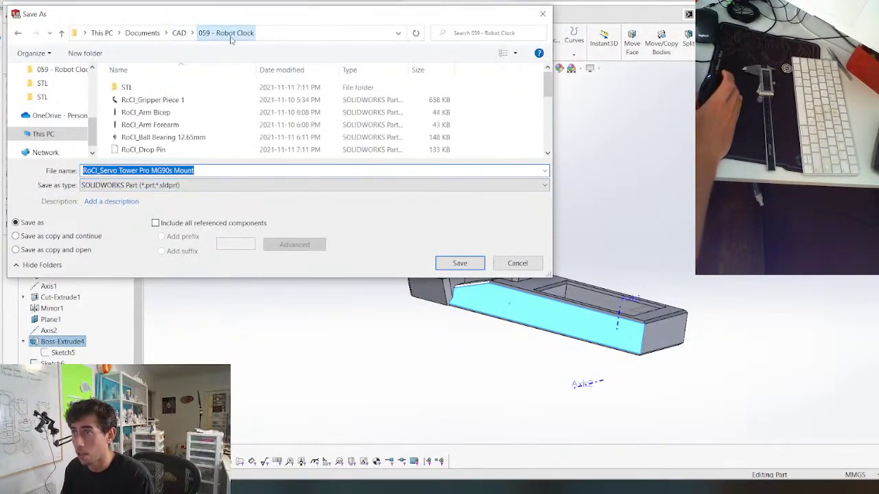
left_click(449, 264)
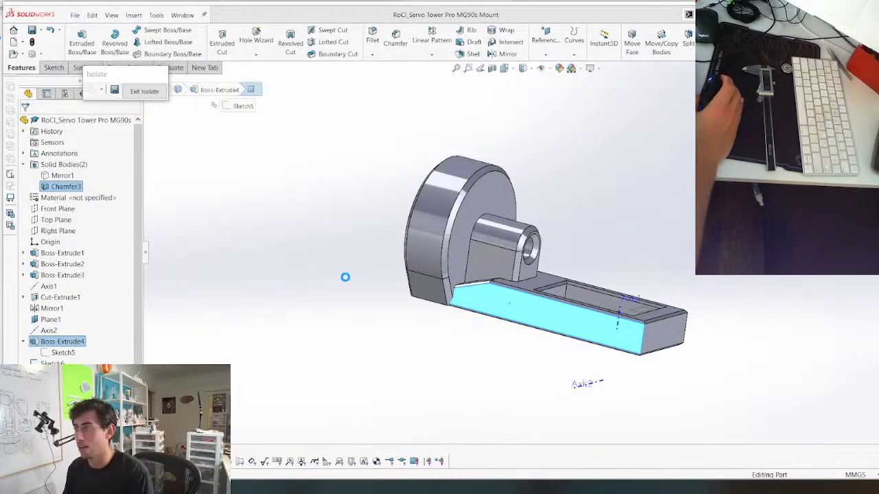
Export the isolated mount body alone as an STL named RoCl_Servo Tower Pro MG90s Mount in the STL folder and exit the isolated view
left_click(484, 337)
left_click(484, 304)
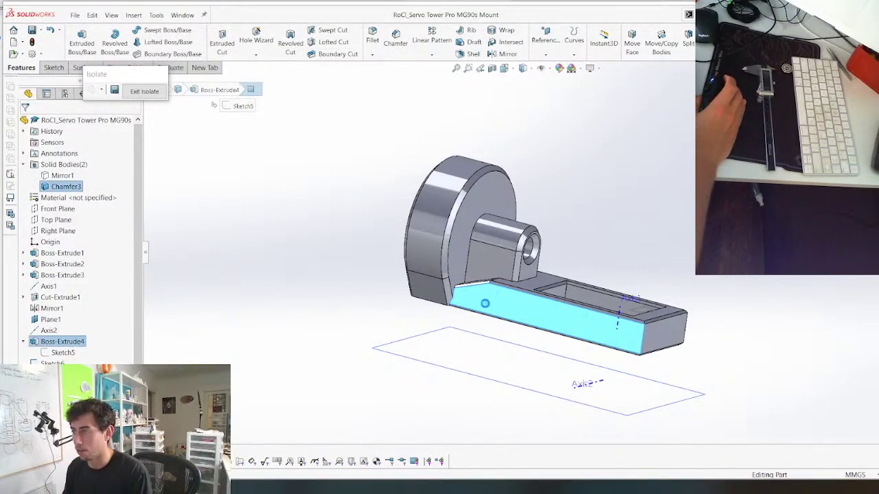
left_click(302, 186)
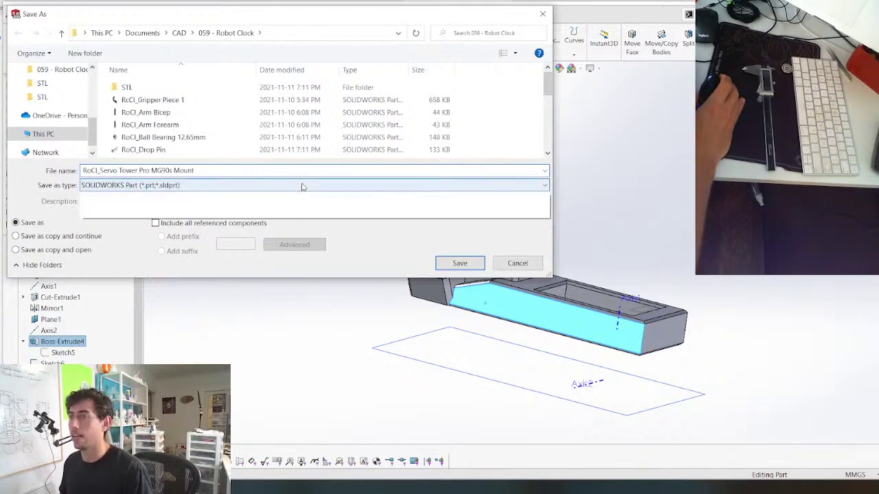
left_click(169, 455)
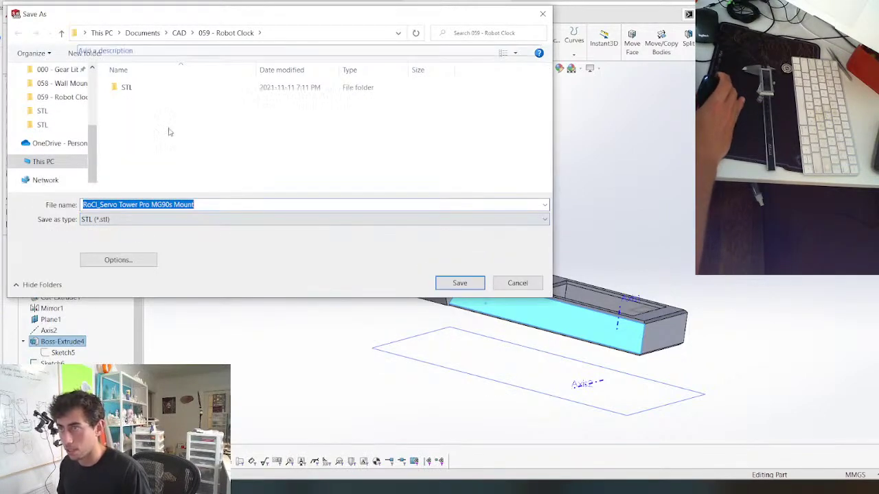
left_click(160, 88)
double_click(159, 89)
left_click(460, 283)
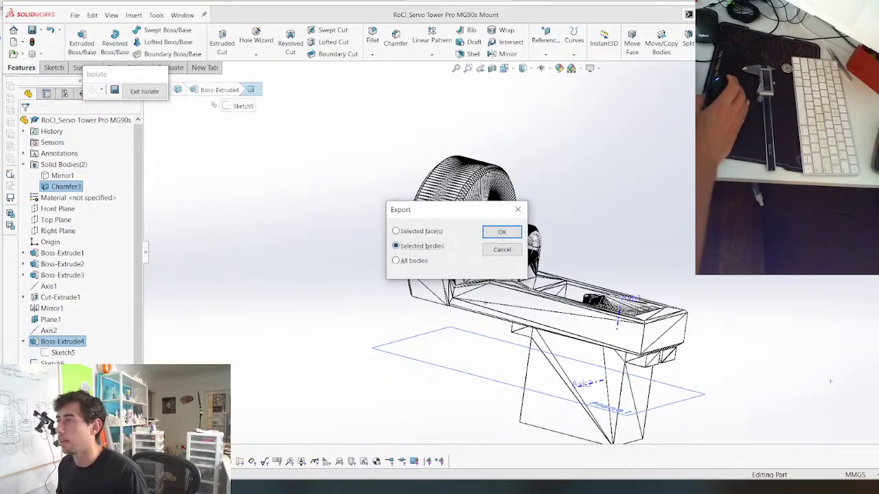
left_click(502, 232)
left_click(255, 196)
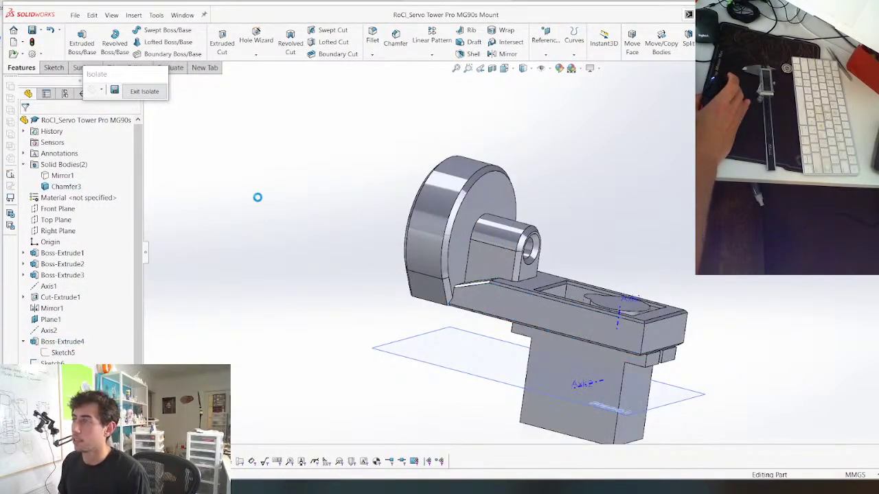
left_click(156, 93)
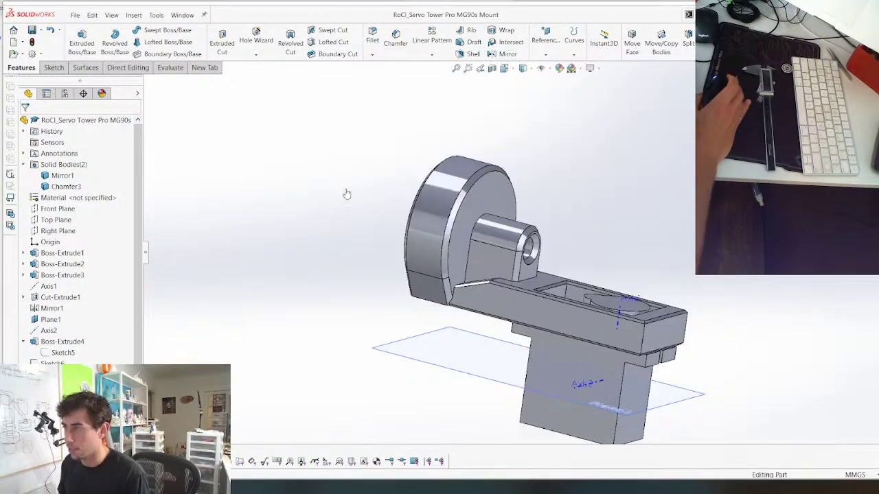
Switch to the gripper cam part and export all bodies as an STL named RoCl_Gripper Cam in the STL folder
key("ctrl+Tab")
middle_click_drag(422, 243, 407, 199)
key("ctrl+Tab")
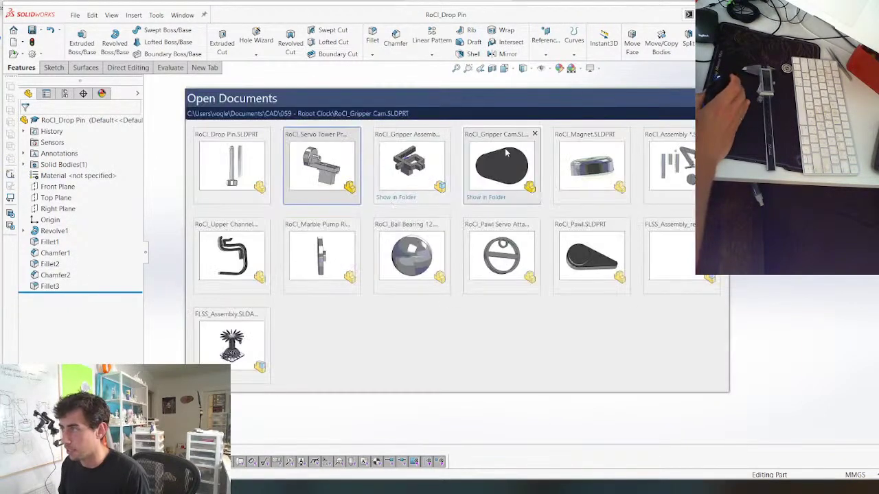
left_click(508, 166)
left_click(514, 242)
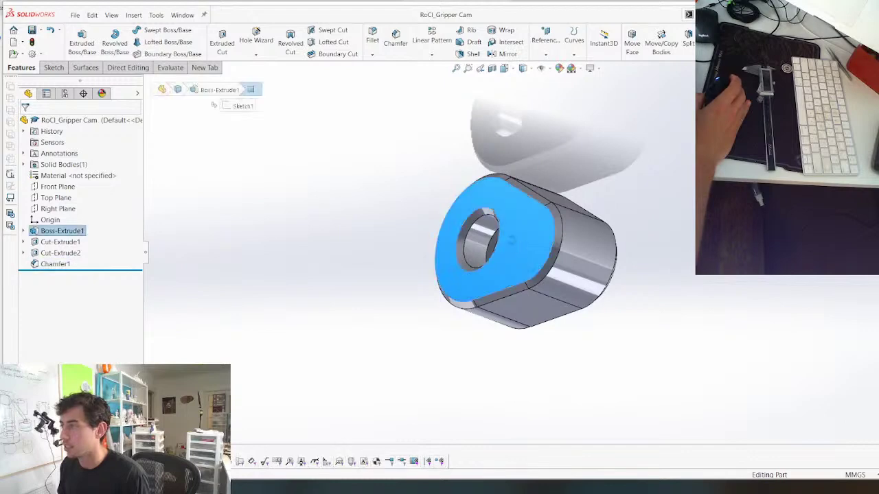
key("ctrl+shift+s")
left_click(253, 187)
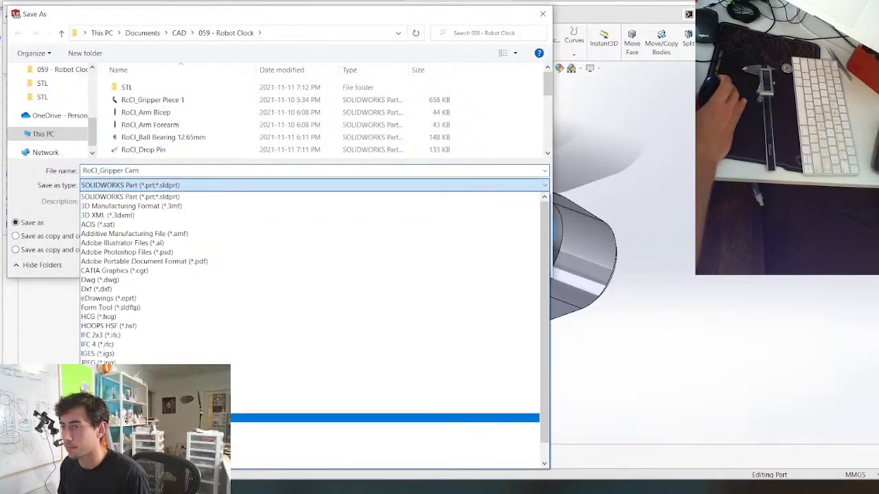
left_click(309, 454)
double_click(191, 91)
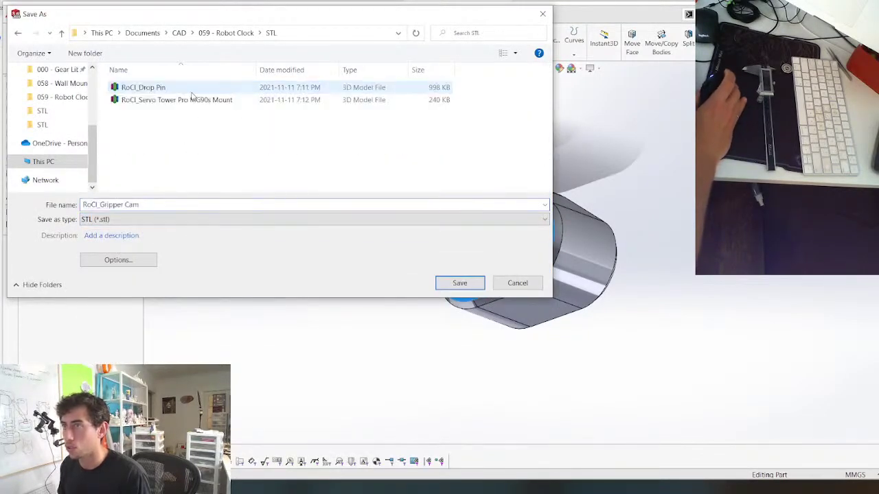
left_click(460, 282)
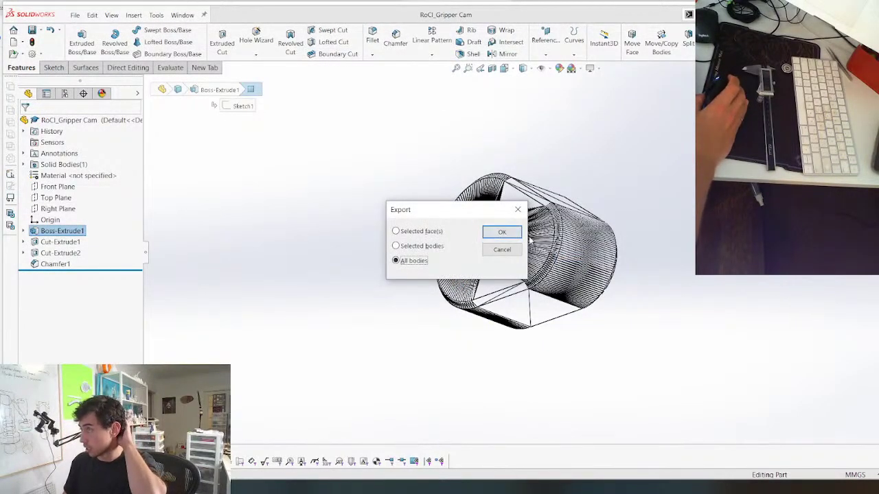
left_click(494, 237)
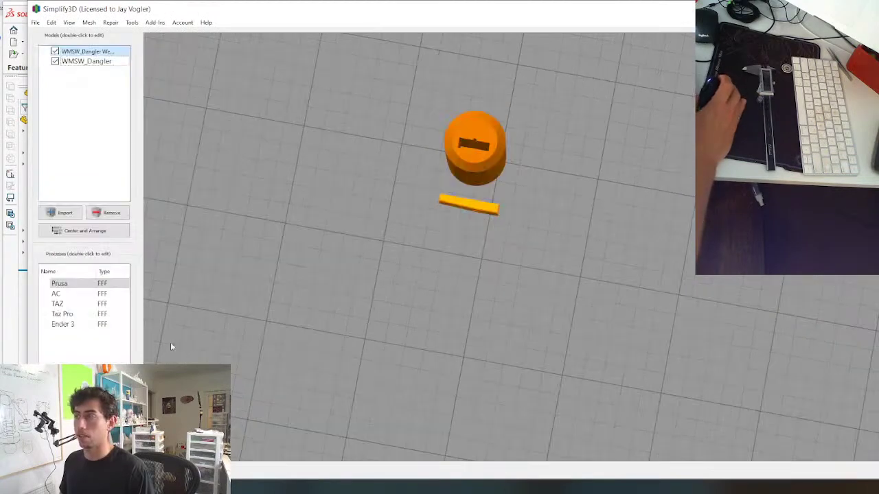
In Simplify3D, remove the WMSW_Dangler and WMSW_Dangler Wedge models from the build plate
left_click_drag(170, 342, 464, 236)
left_click(492, 266)
key("Delete")
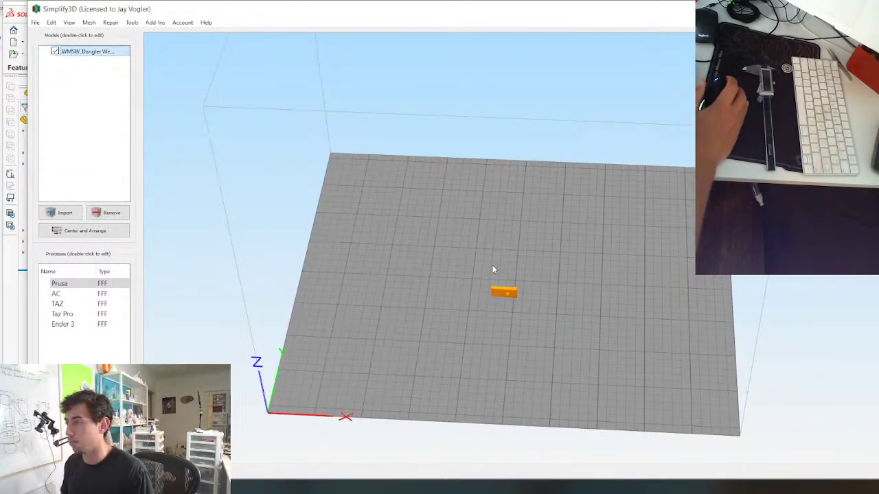
key("Delete")
Import the drop pin, gripper cam and servo tower mount STL files from the 059 - Robot Clock project's STL folder
left_click(69, 215)
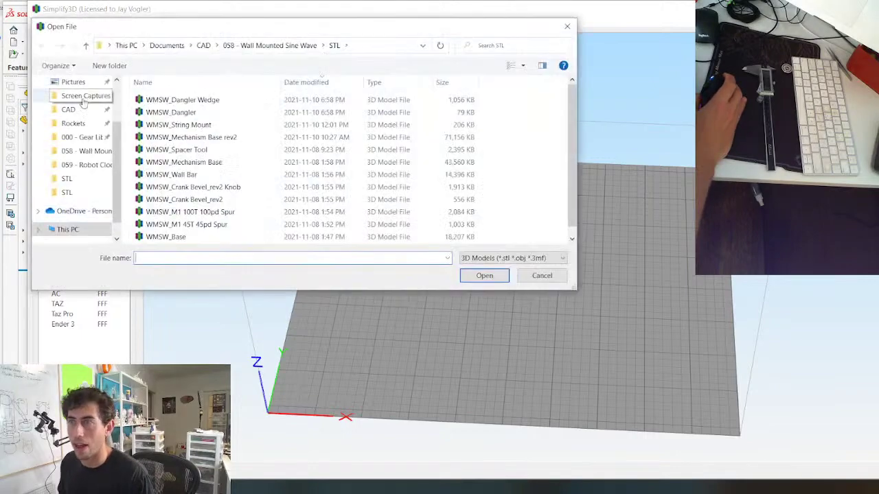
left_click(86, 165)
double_click(162, 99)
left_click(179, 104)
double_click(181, 127, "shift")
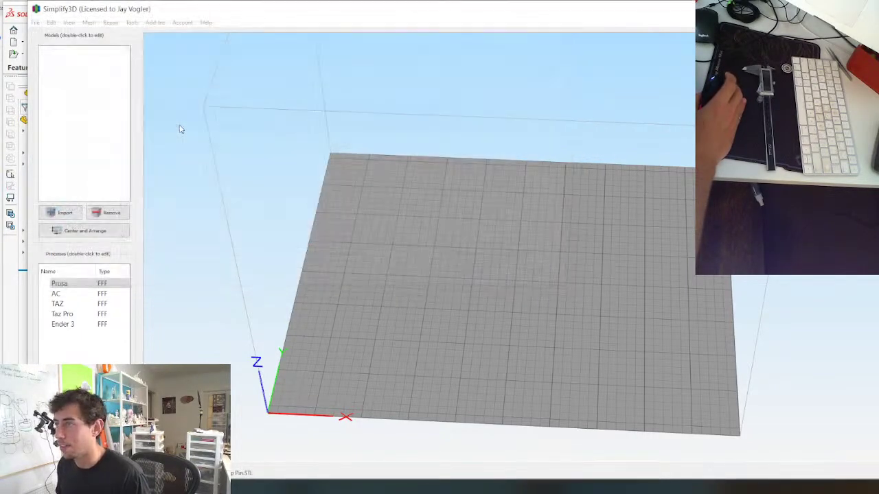
Lay the servo tower mount on the flat back face of its slotted arm and move the gripper cam close to it
scroll(534, 306, "up", 1)
scroll(532, 305, "up", 2)
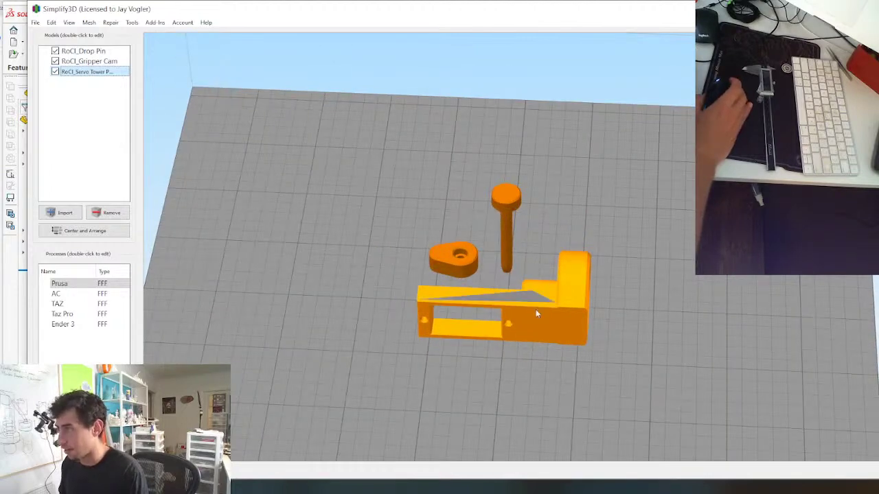
left_click(536, 312)
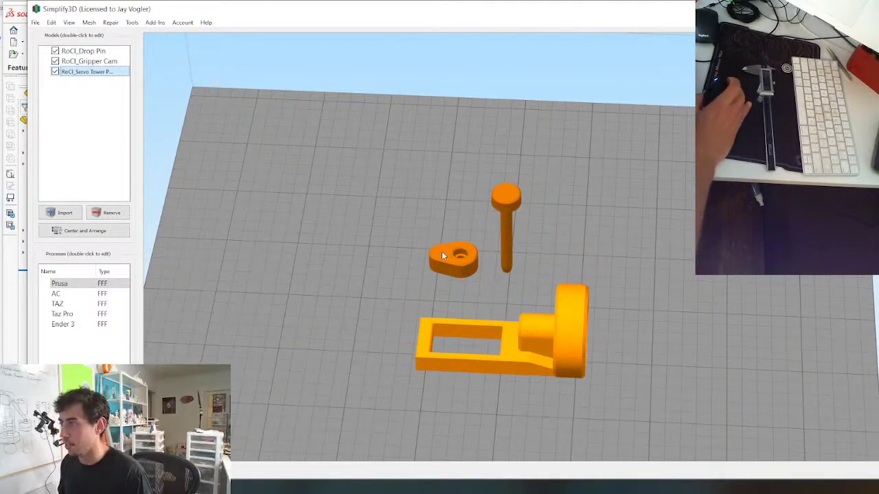
left_click_drag(441, 255, 462, 292)
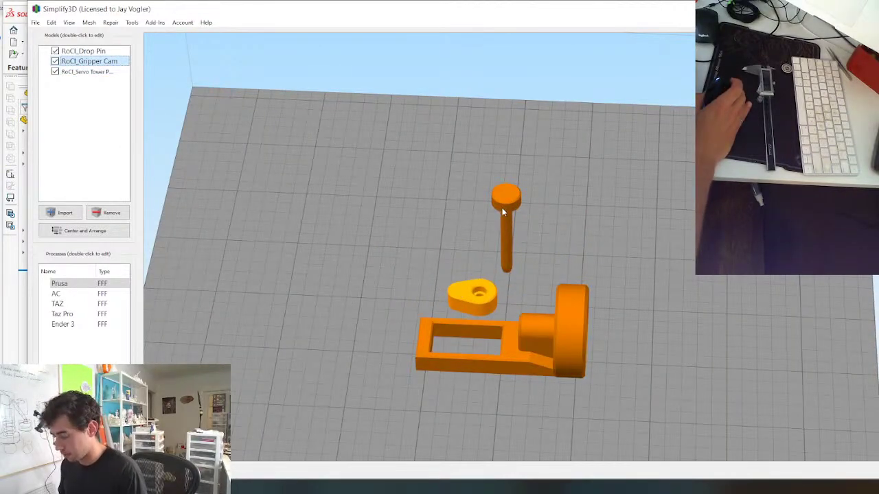
Stand the drop pin upright on its head and place it beside the gripper cam
left_click(511, 197)
left_click_drag(506, 265, 499, 367)
left_click_drag(484, 201, 520, 219)
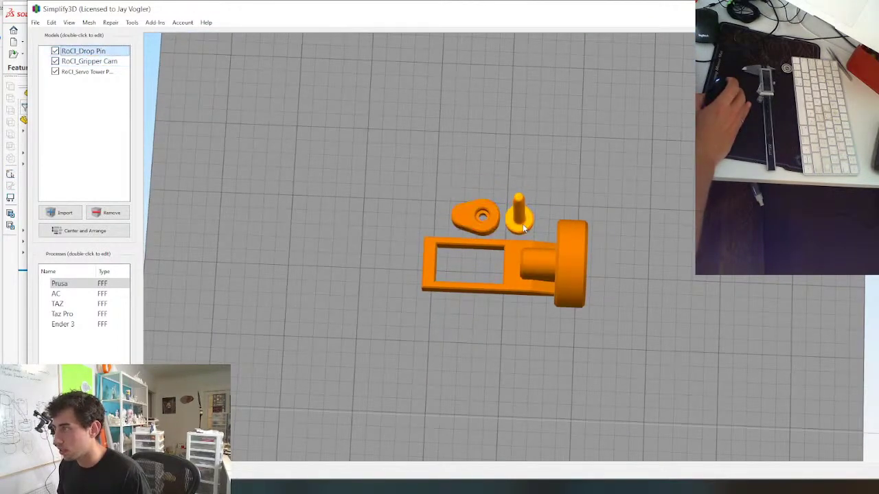
Check the Prusa process settings and slice all three parts with that process to preview the toolpaths
double_click(59, 283)
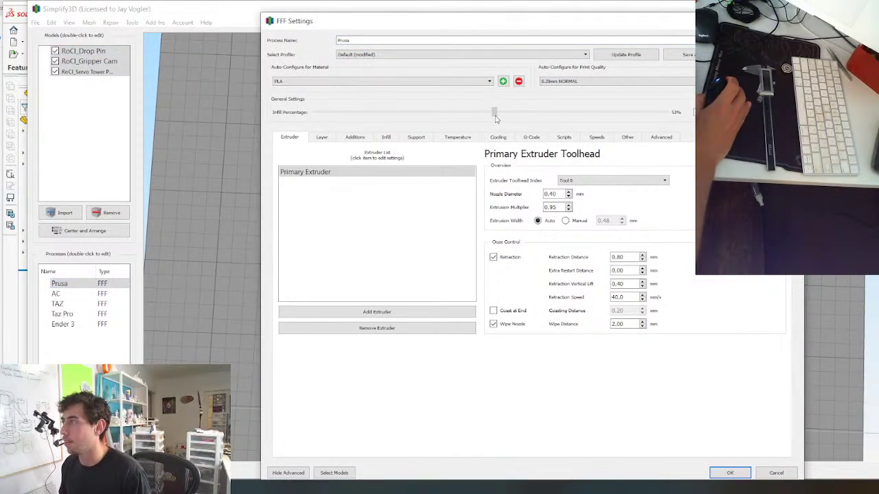
key("Return")
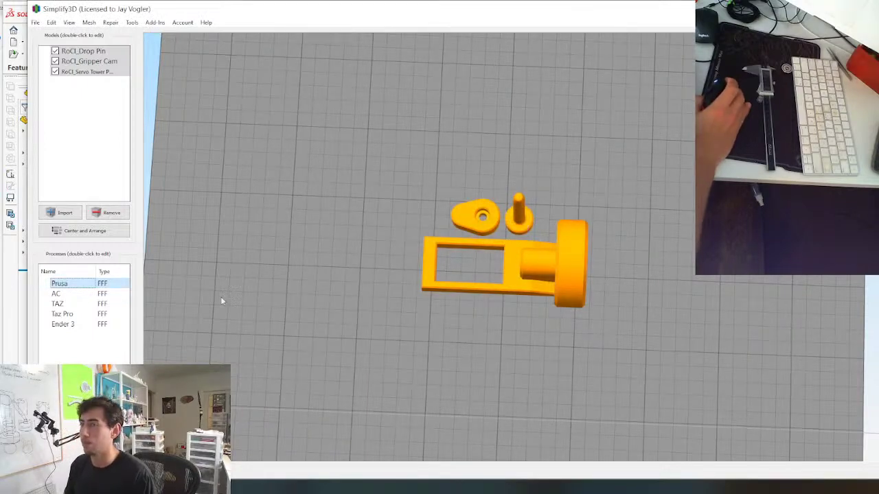
left_click(84, 447)
key("Return")
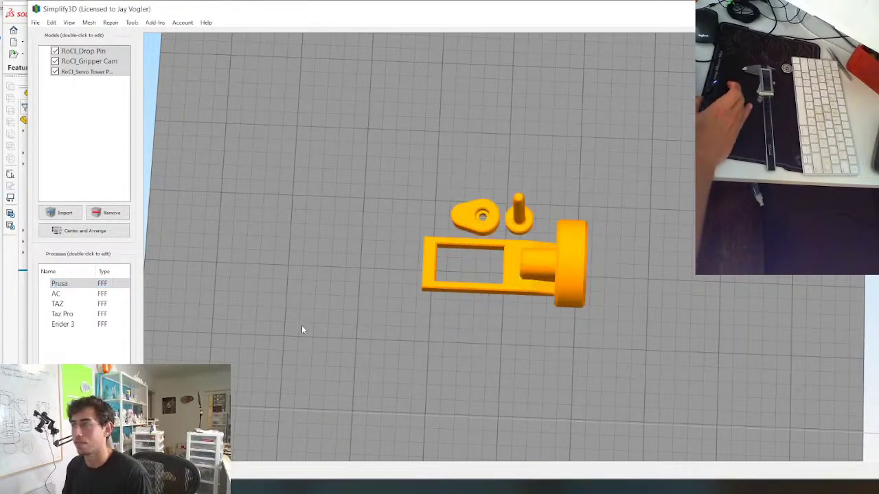
left_click_drag(465, 308, 471, 227)
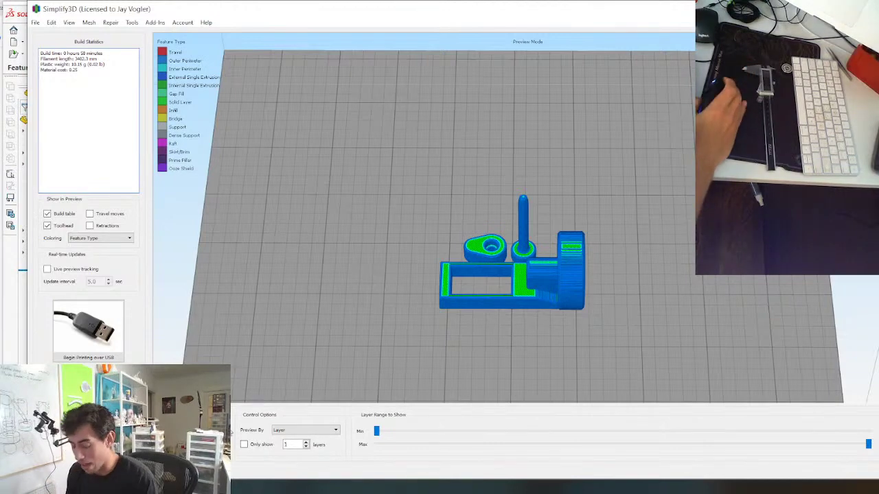
left_click(89, 399)
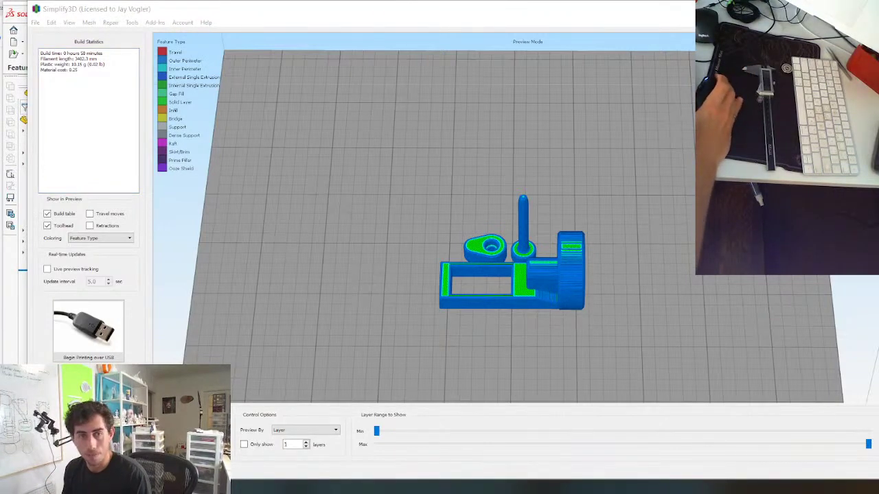
Switch to RoCl_Assembly in SOLIDWORKS and try moving the gripper subassembly at the end of the robot arm
key("alt+Tab")
key("ctrl+Tab")
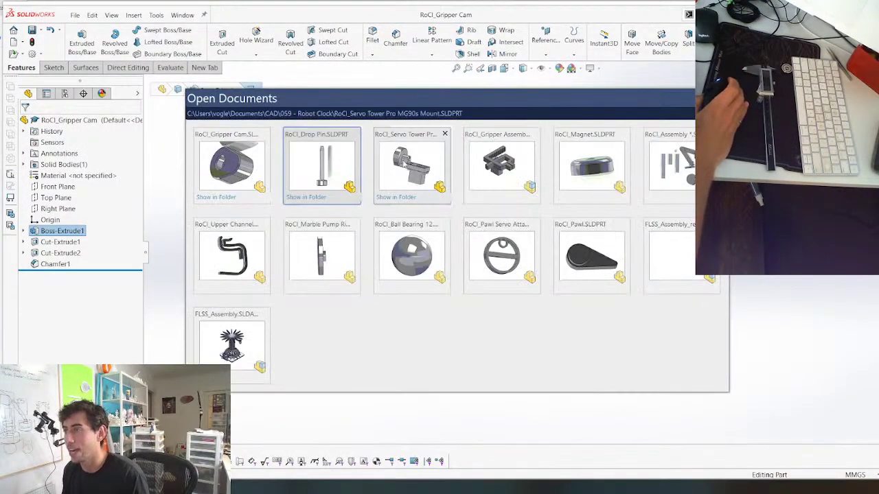
left_click(669, 165)
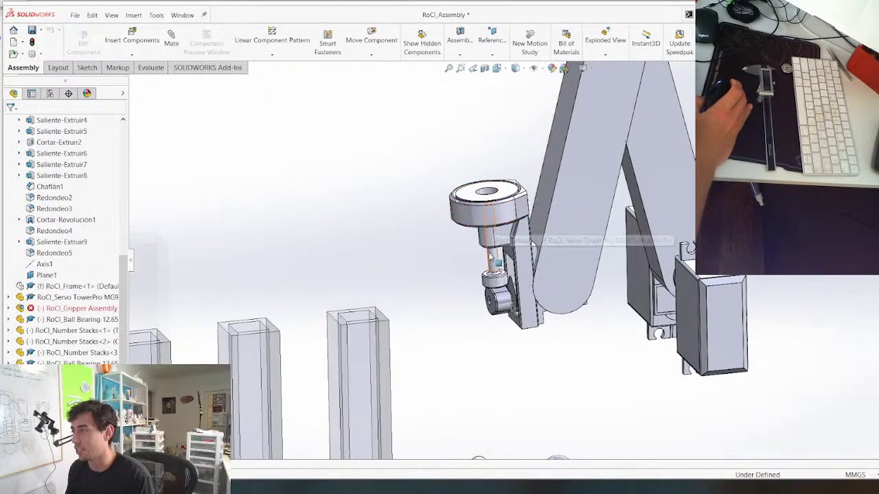
left_click_drag(493, 226, 440, 276)
left_click(538, 267)
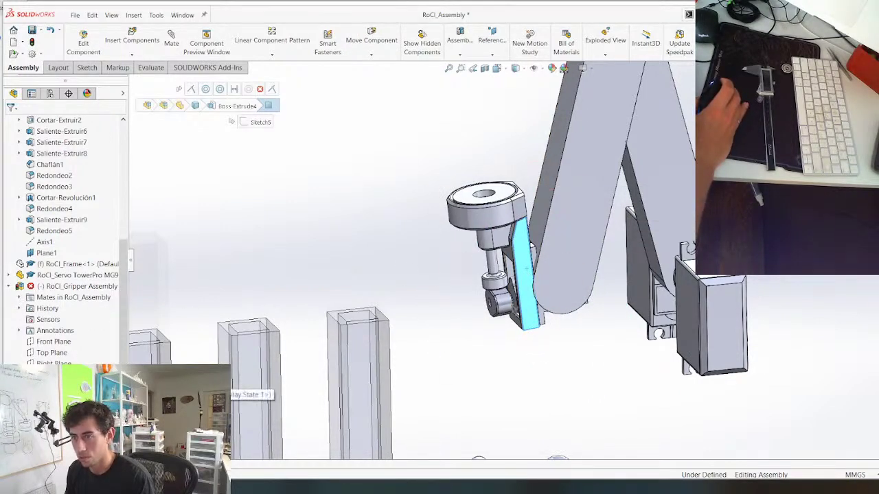
key("Escape")
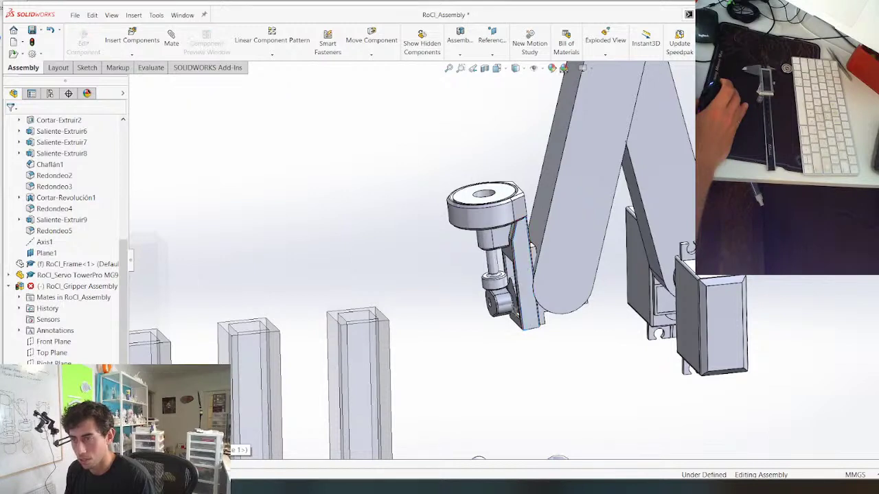
Delete the failing Concentric3 mate from the gripper assembly's own mates
scroll(65, 329, "down", 2)
double_click(57, 363)
scroll(65, 362, "down", 2)
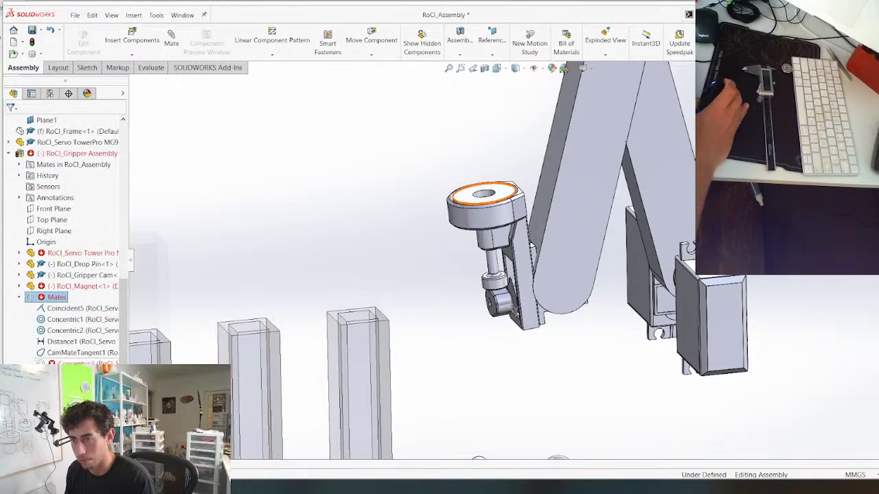
left_click(69, 363)
key("Delete")
key("Return")
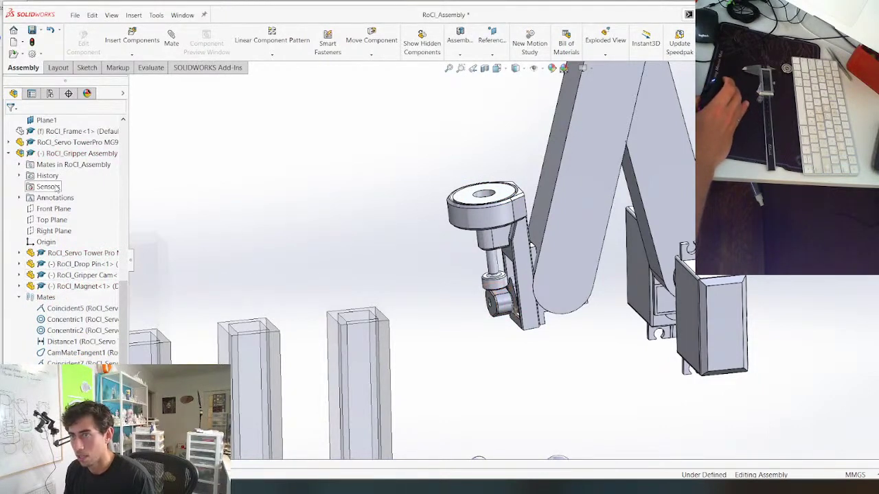
Flip the alignment of the concentric mate between the gripper assembly and the arm forearm
left_click(20, 165)
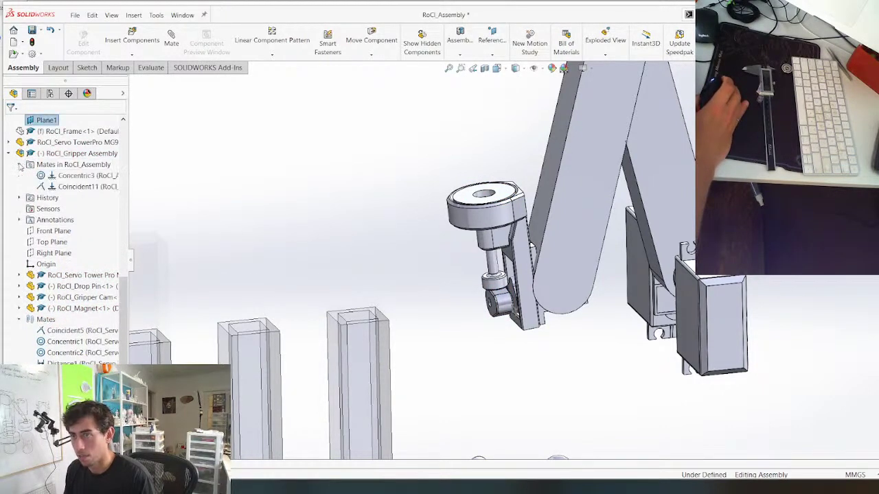
right_click(86, 177)
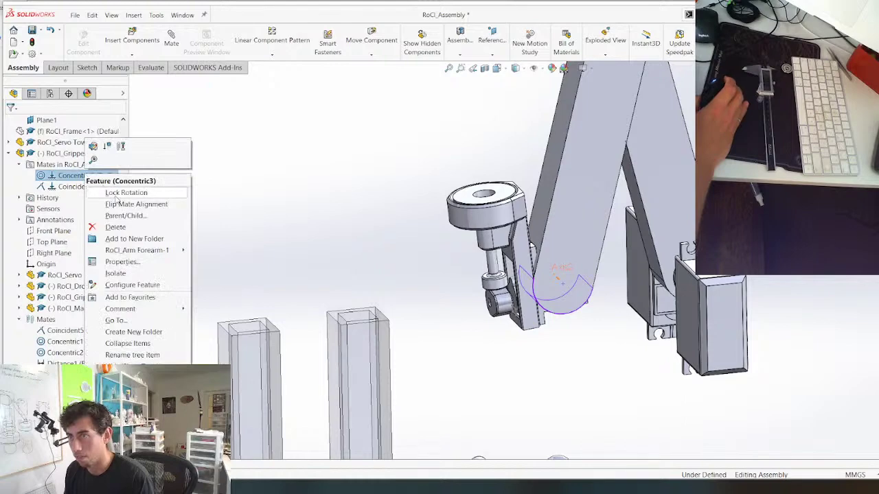
left_click(120, 204)
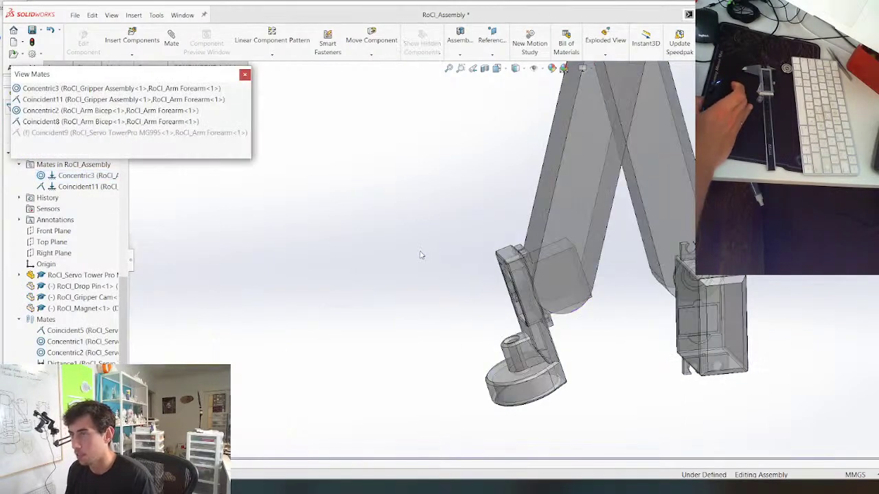
left_click(244, 74)
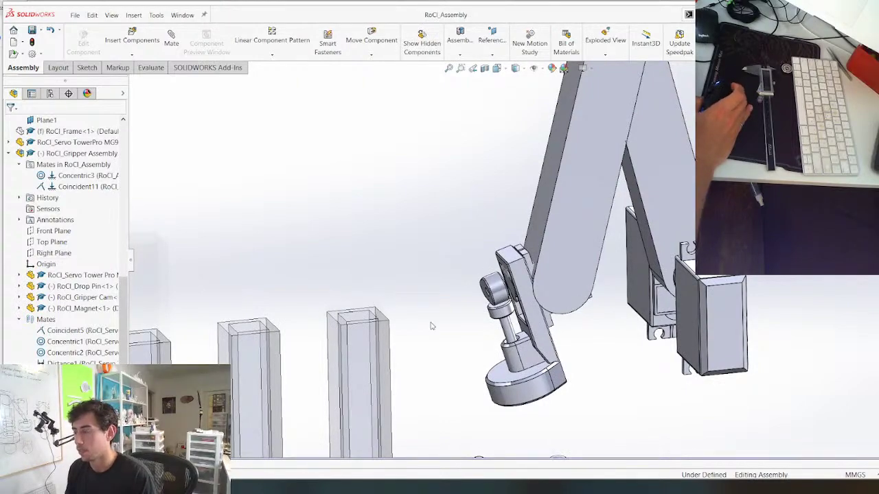
Swing the robot arm's forearm upward and outward to carry the gripper toward the number stacks
middle_click_drag(386, 329, 398, 265)
scroll(484, 355, "up", 3)
middle_click_drag(515, 347, 529, 302)
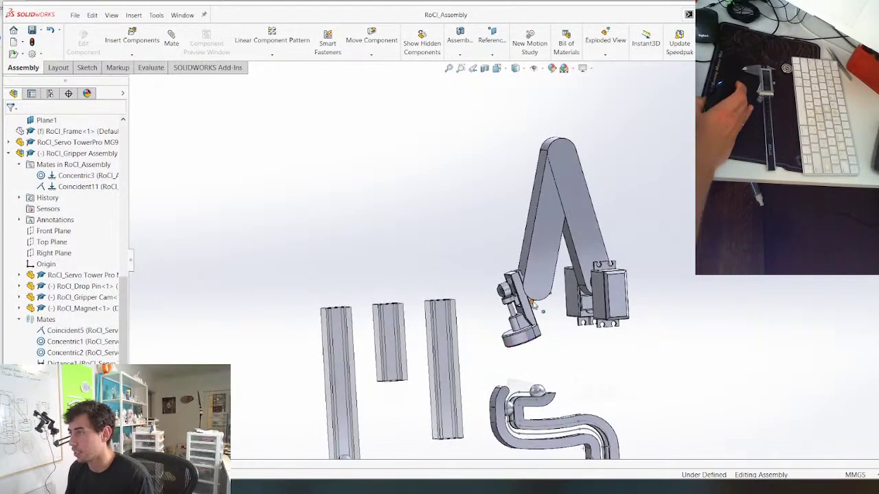
left_click(534, 291)
left_click_drag(534, 291, 486, 223)
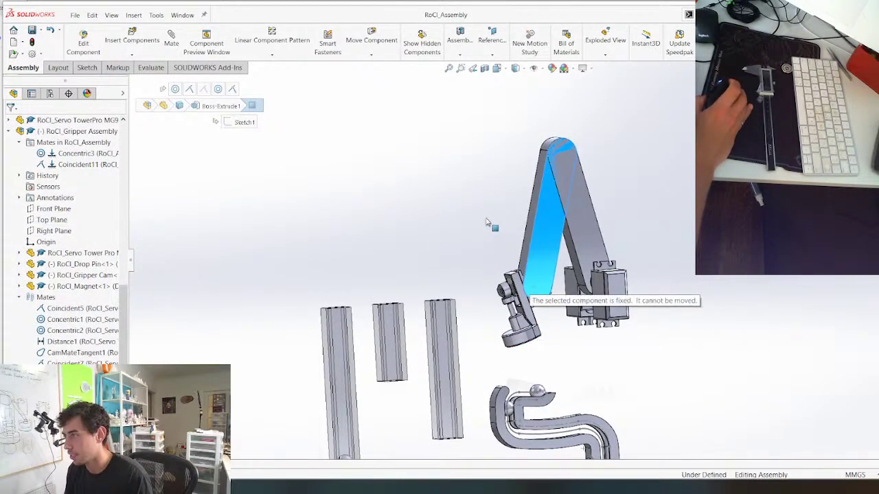
right_click(545, 263)
key("Escape")
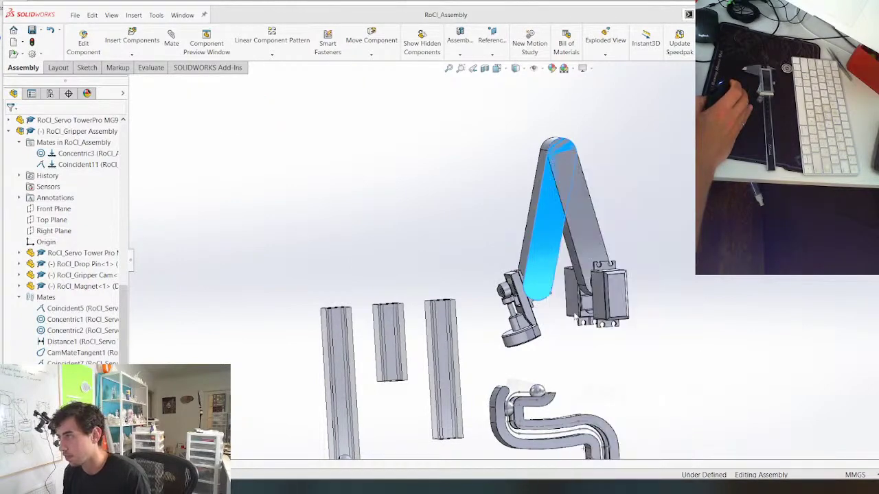
left_click_drag(544, 264, 503, 211)
middle_click_drag(503, 210, 457, 306)
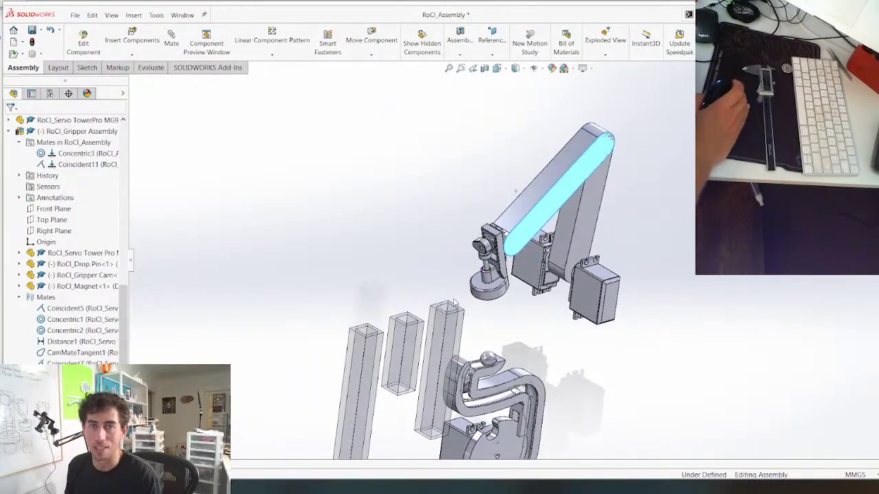